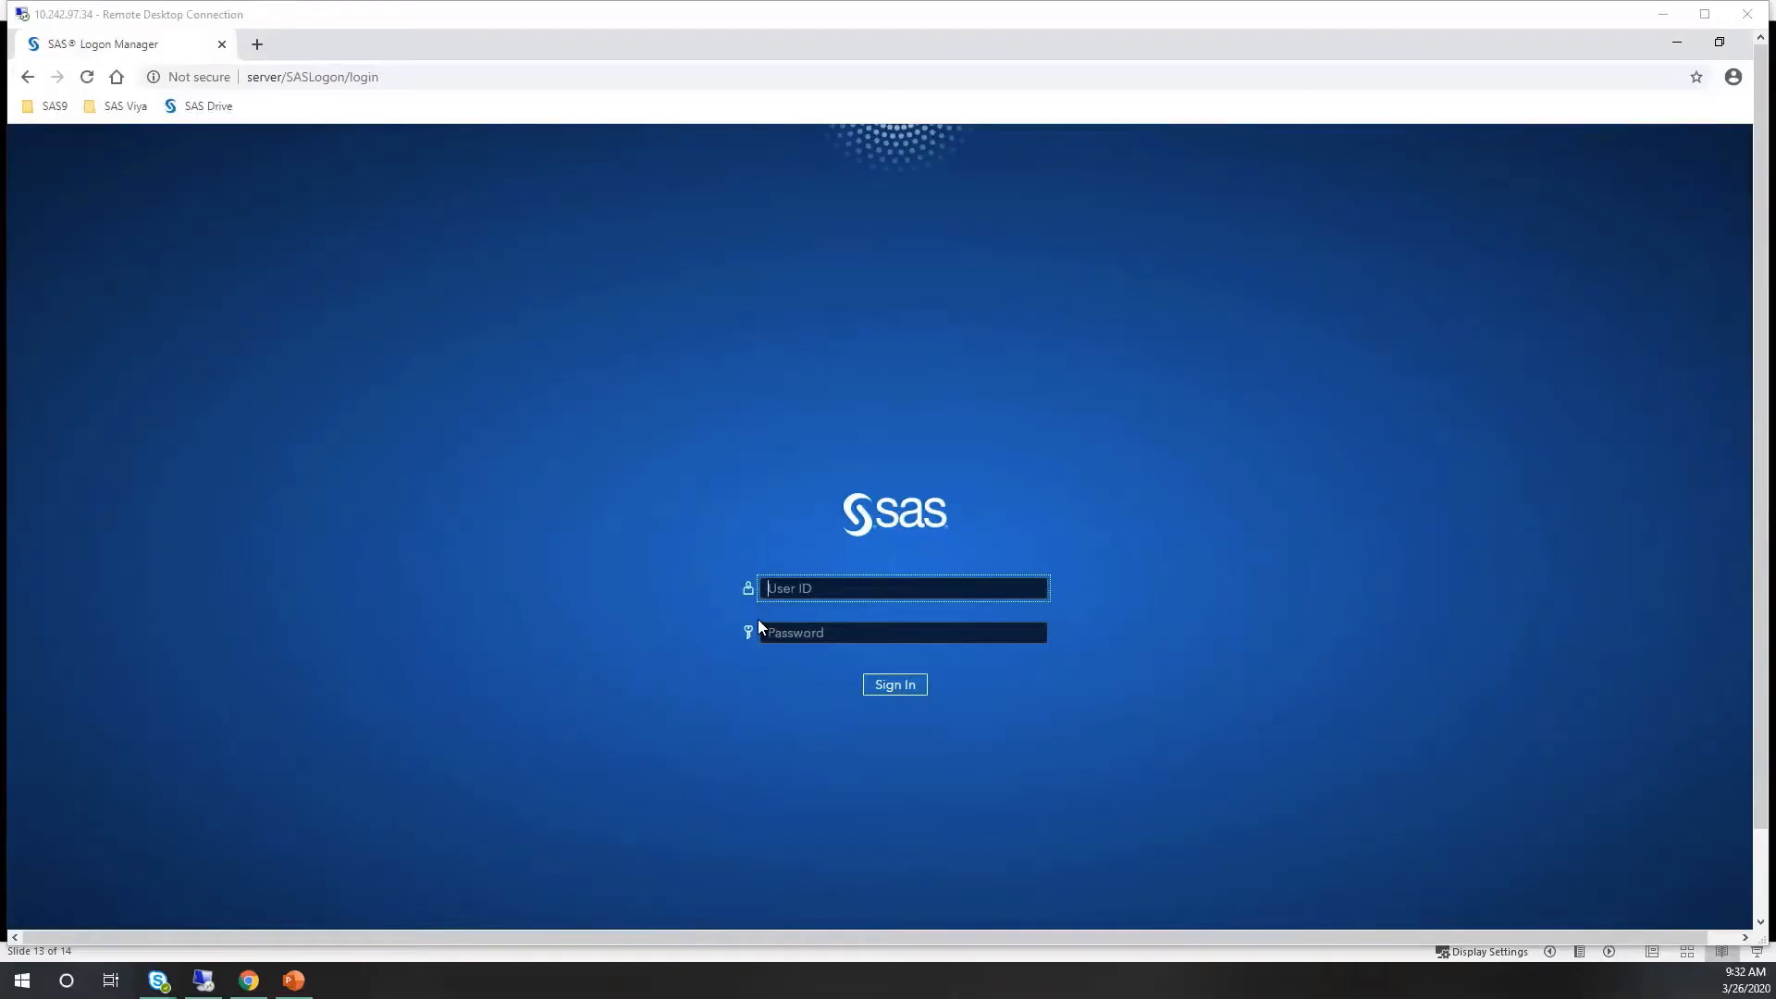
Sign in to SAS with the account's user ID and password, and maximize the remote desktop window
{"action": "left_click", "coordinate": [781, 587]}
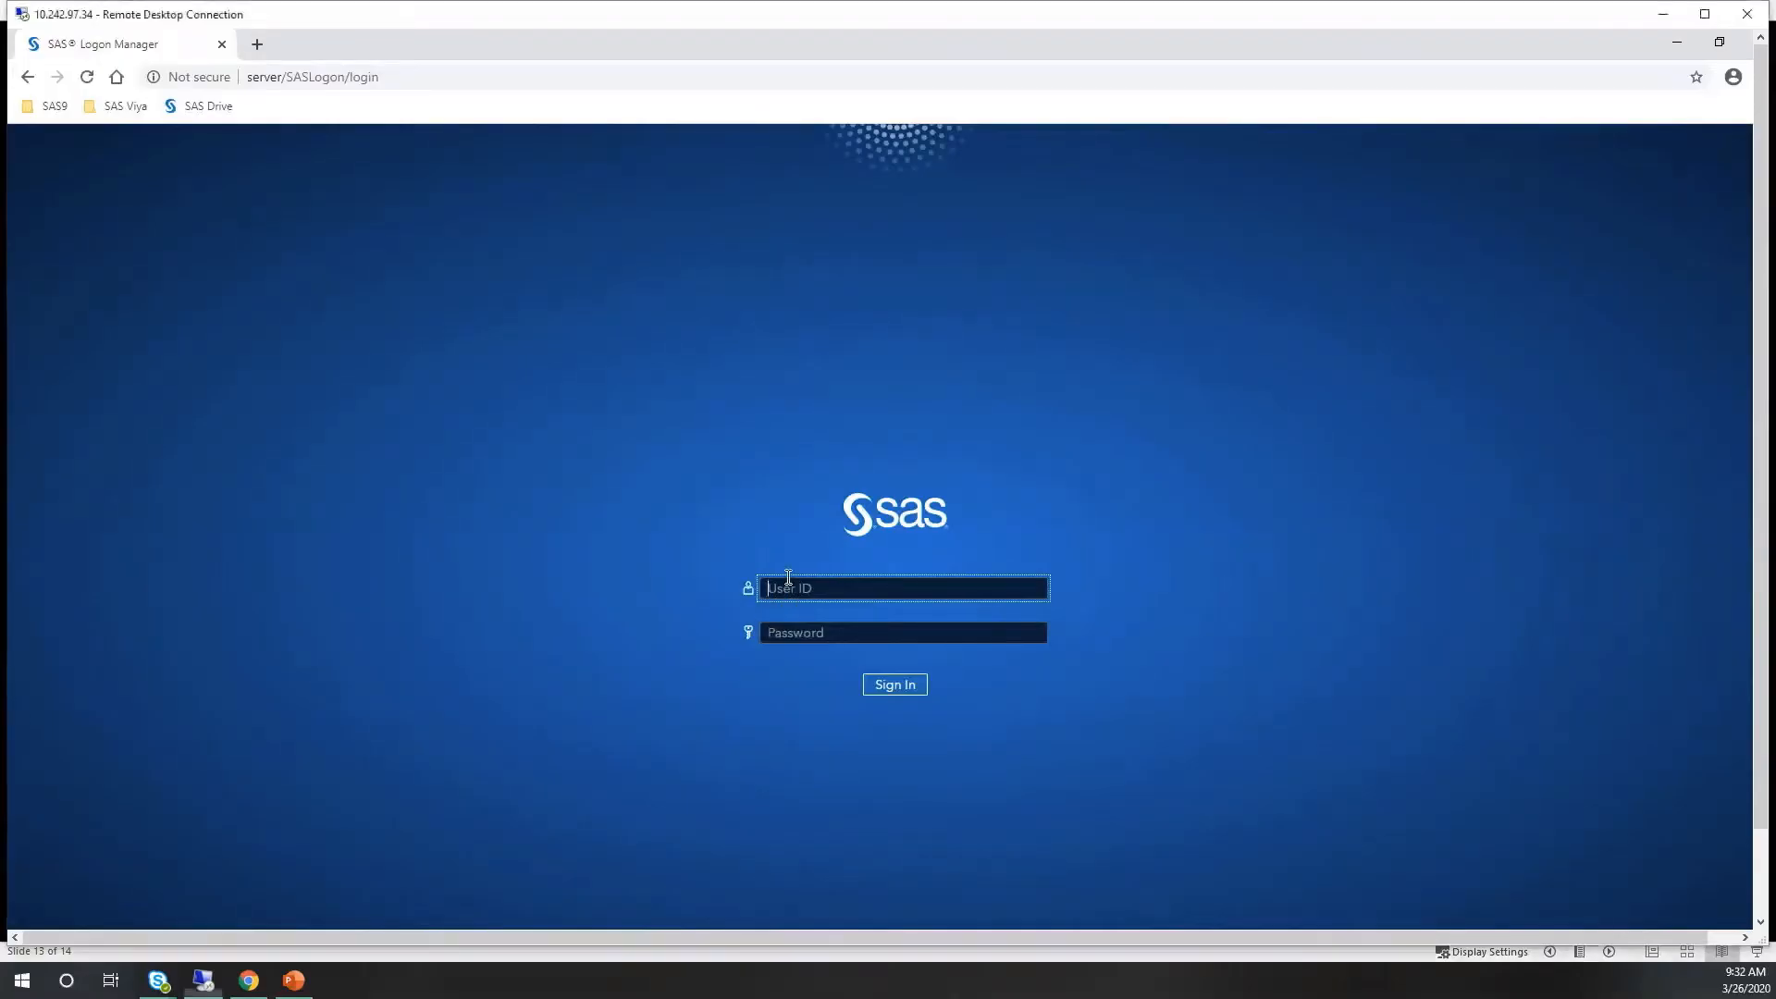
{"action": "type", "text": "Eric"}
{"action": "key", "text": "Tab"}
{"action": "type", "text": "•••••••"}
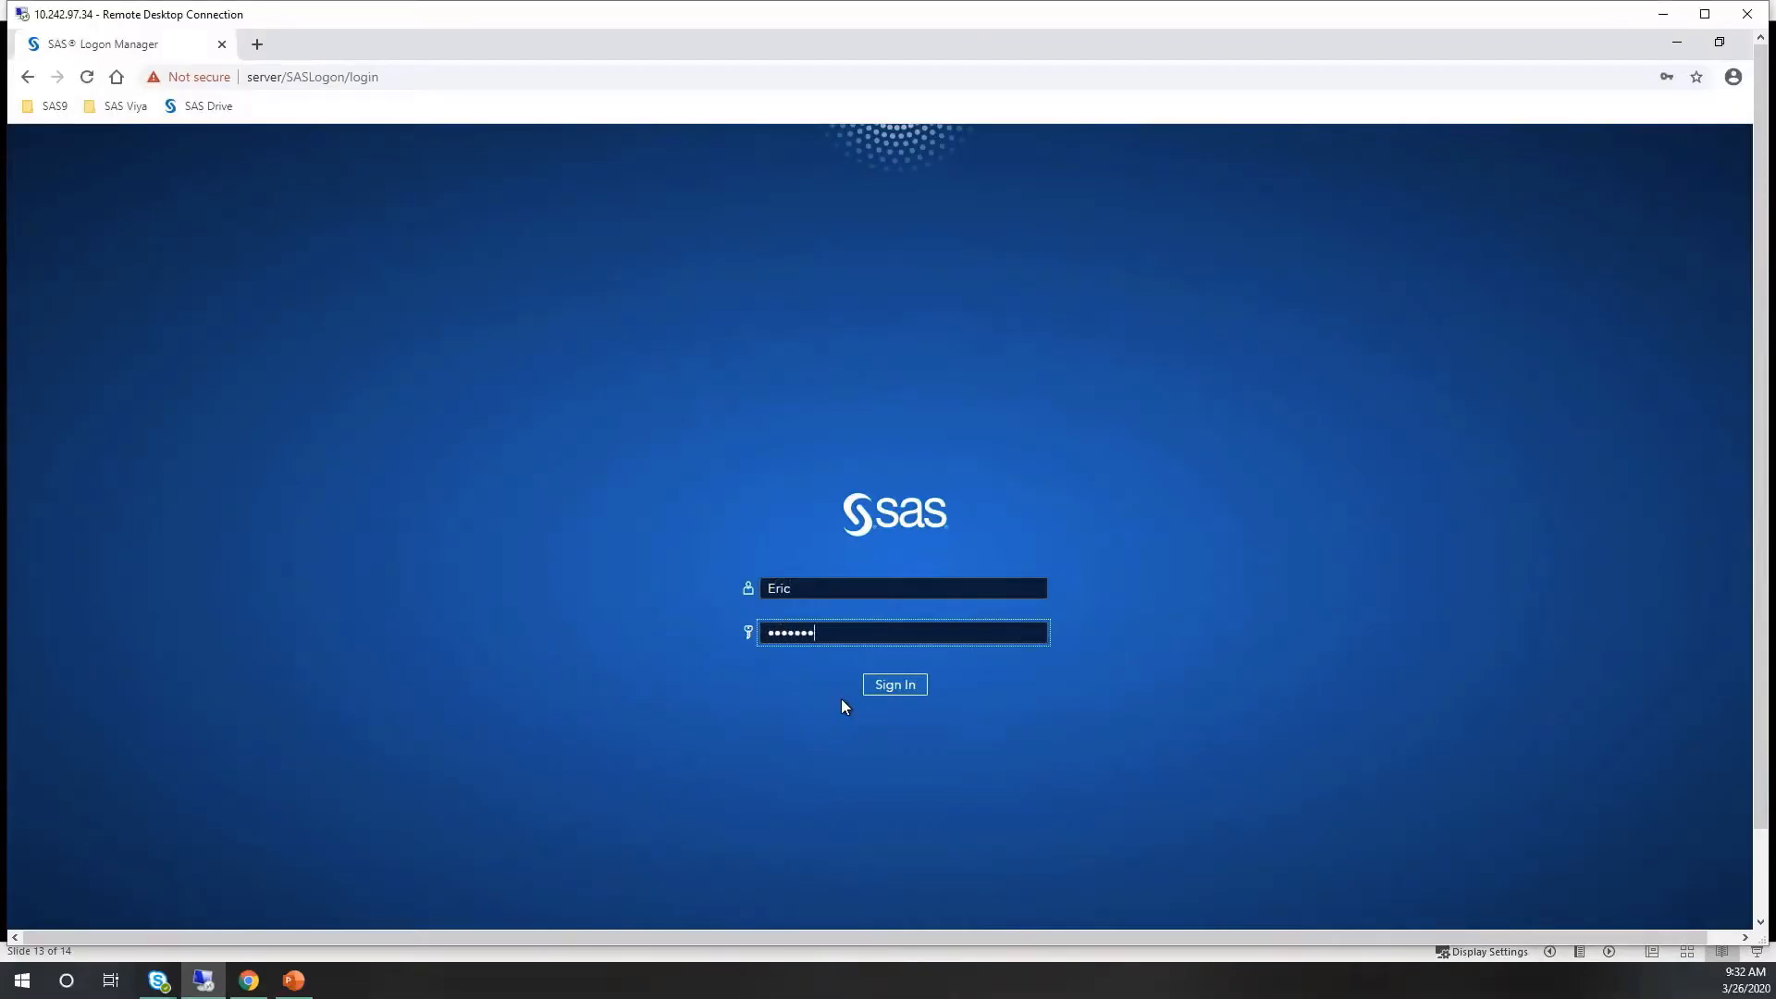
{"action": "left_click", "coordinate": [889, 689]}
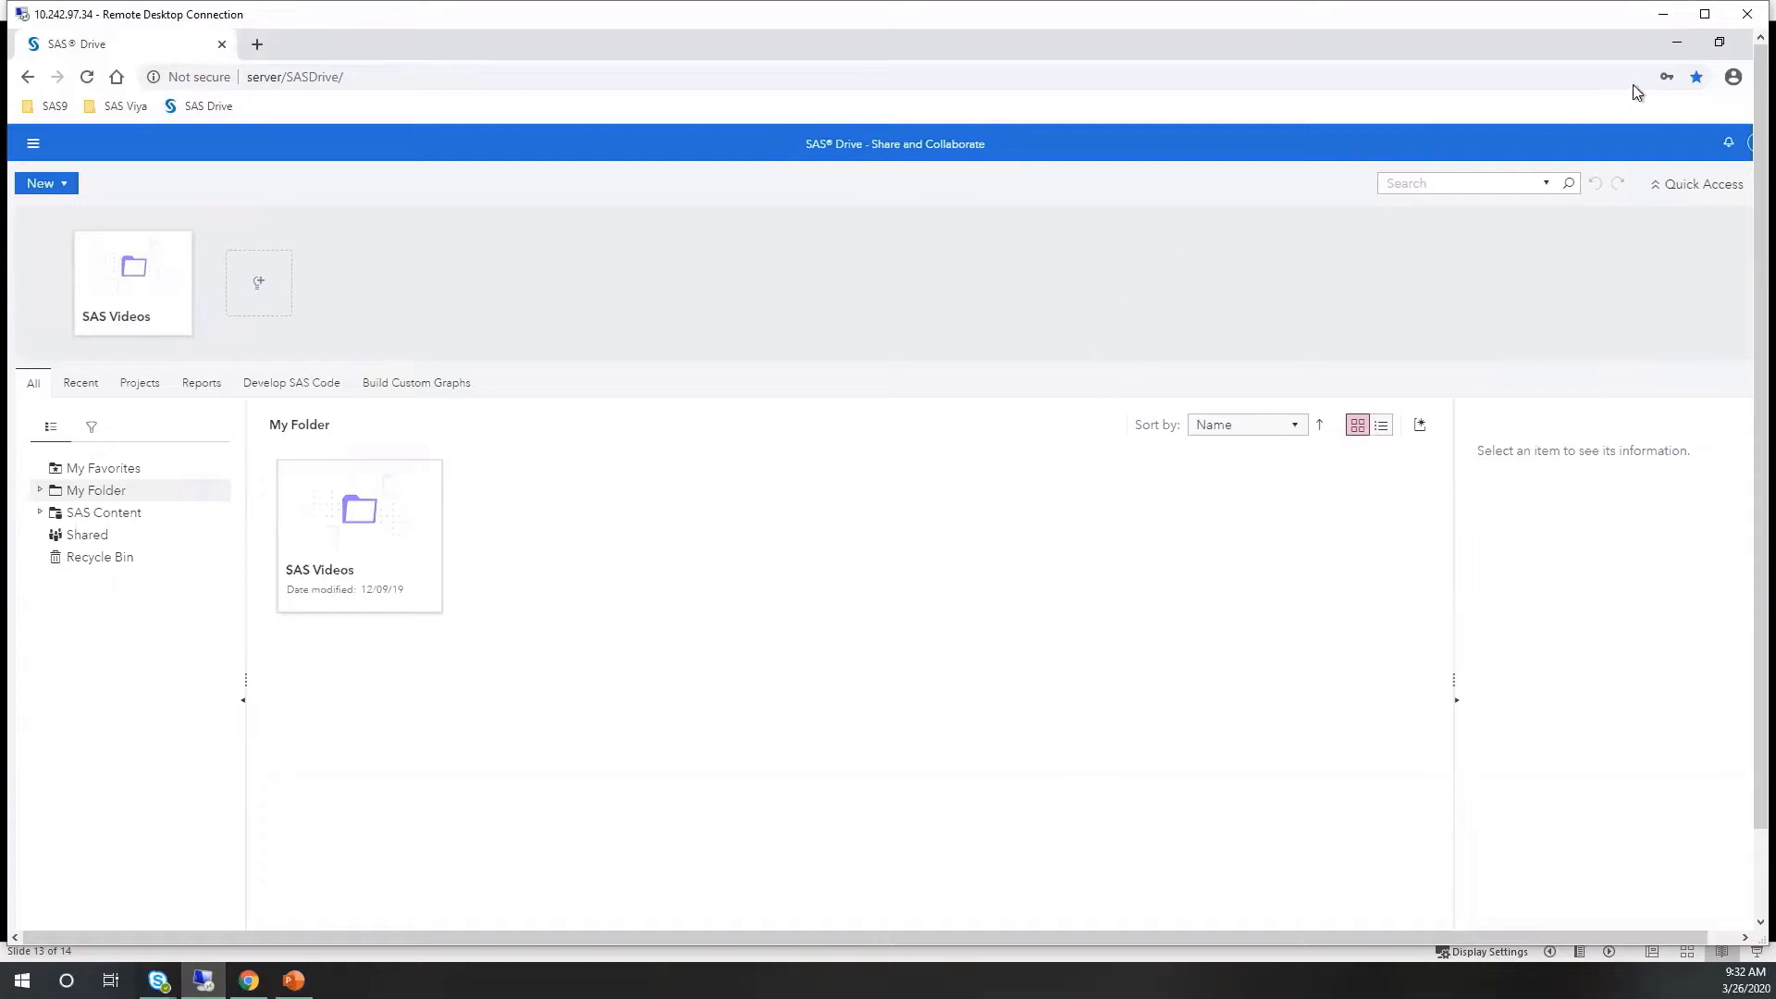
{"action": "left_click", "coordinate": [1705, 14]}
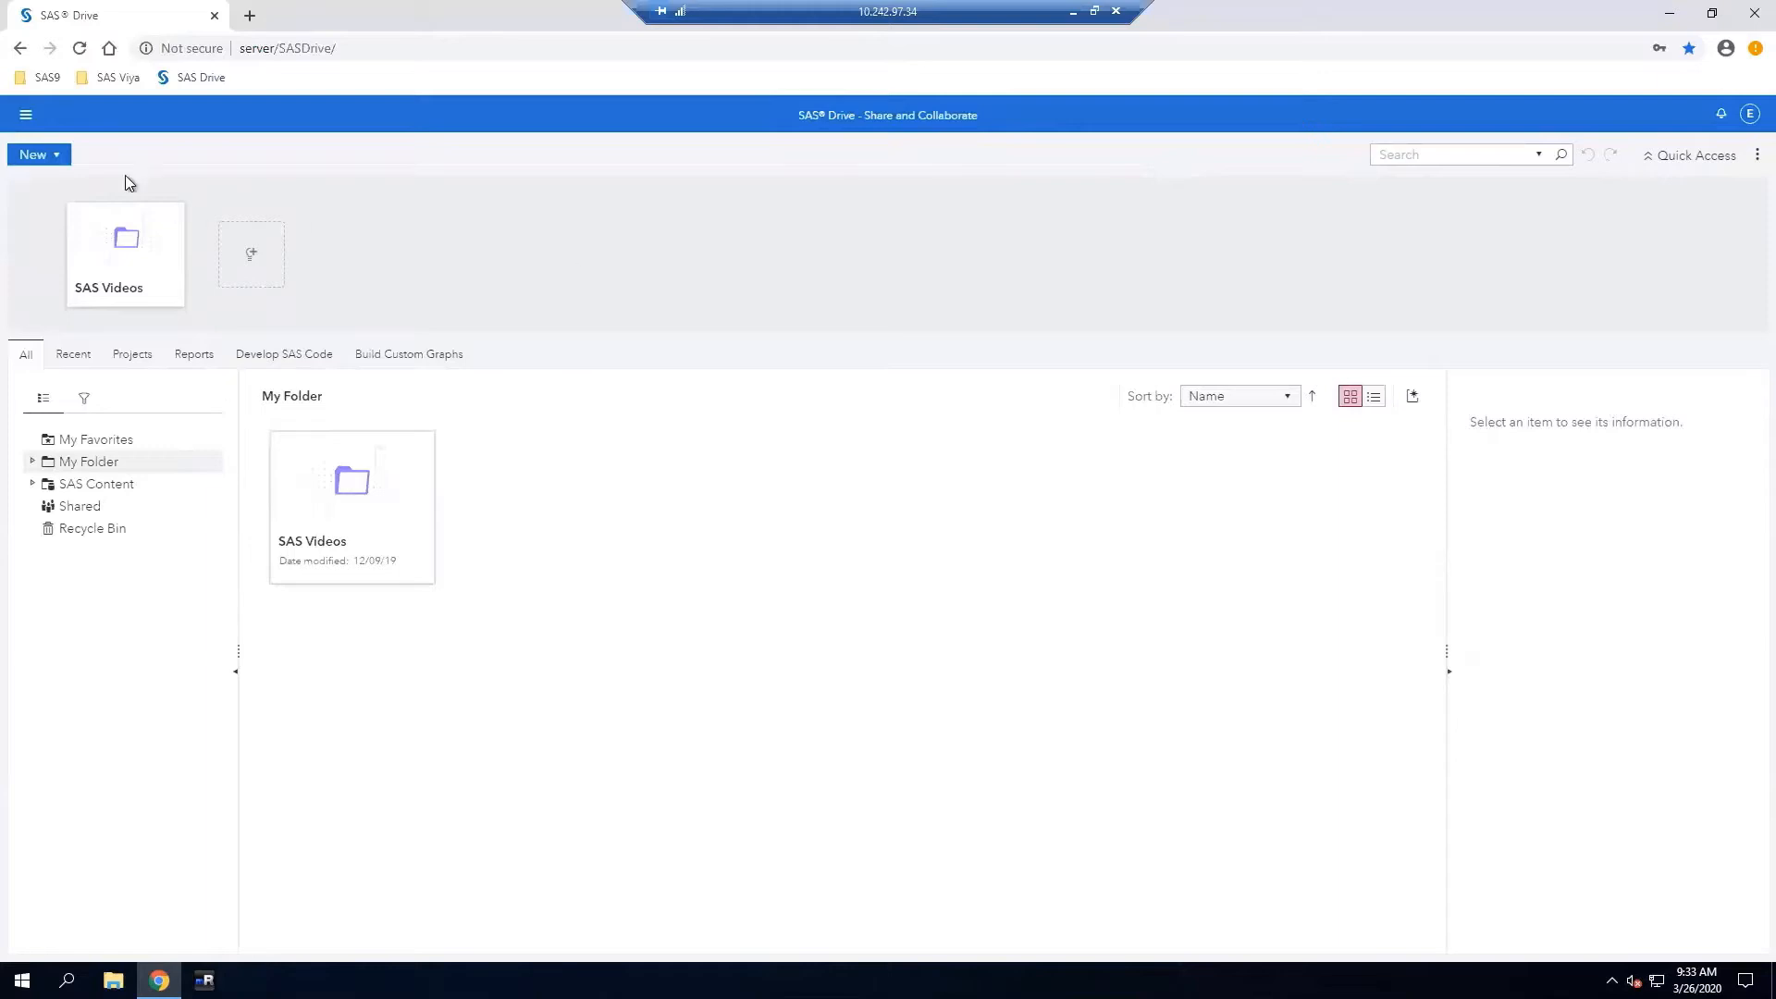
View the list of available applications, and collapse the Quick Access area
{"action": "left_click", "coordinate": [26, 115]}
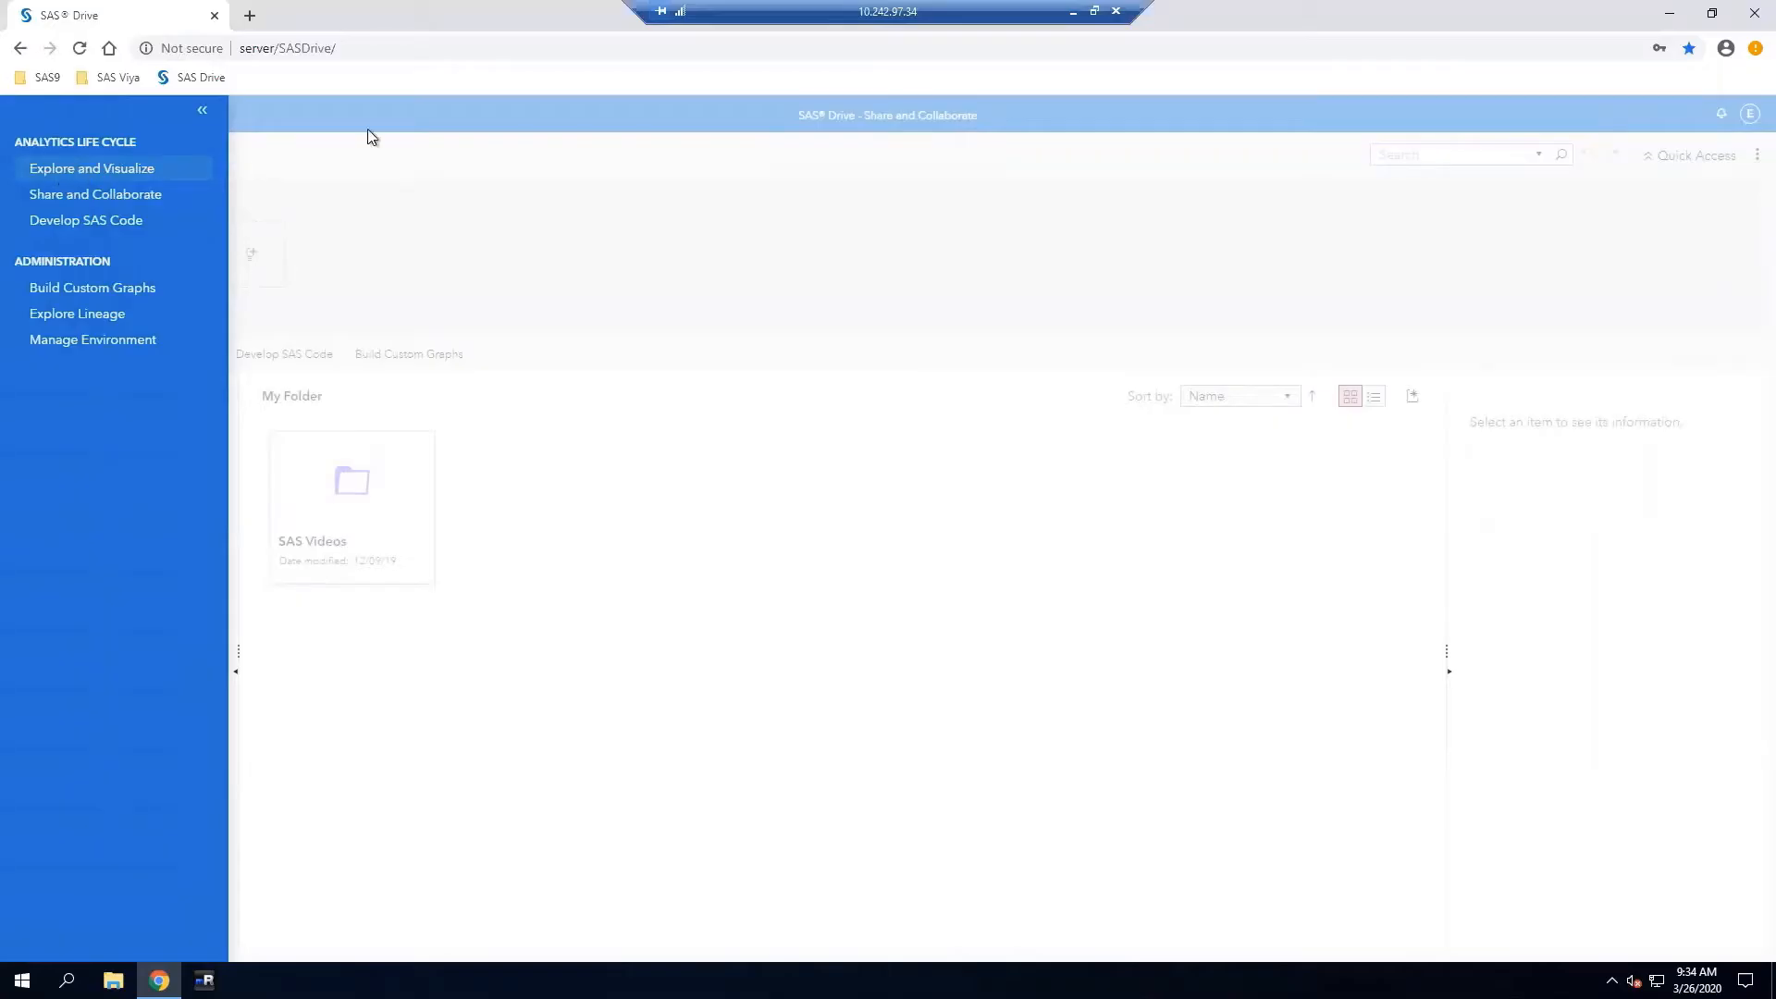
{"action": "left_click", "coordinate": [448, 152]}
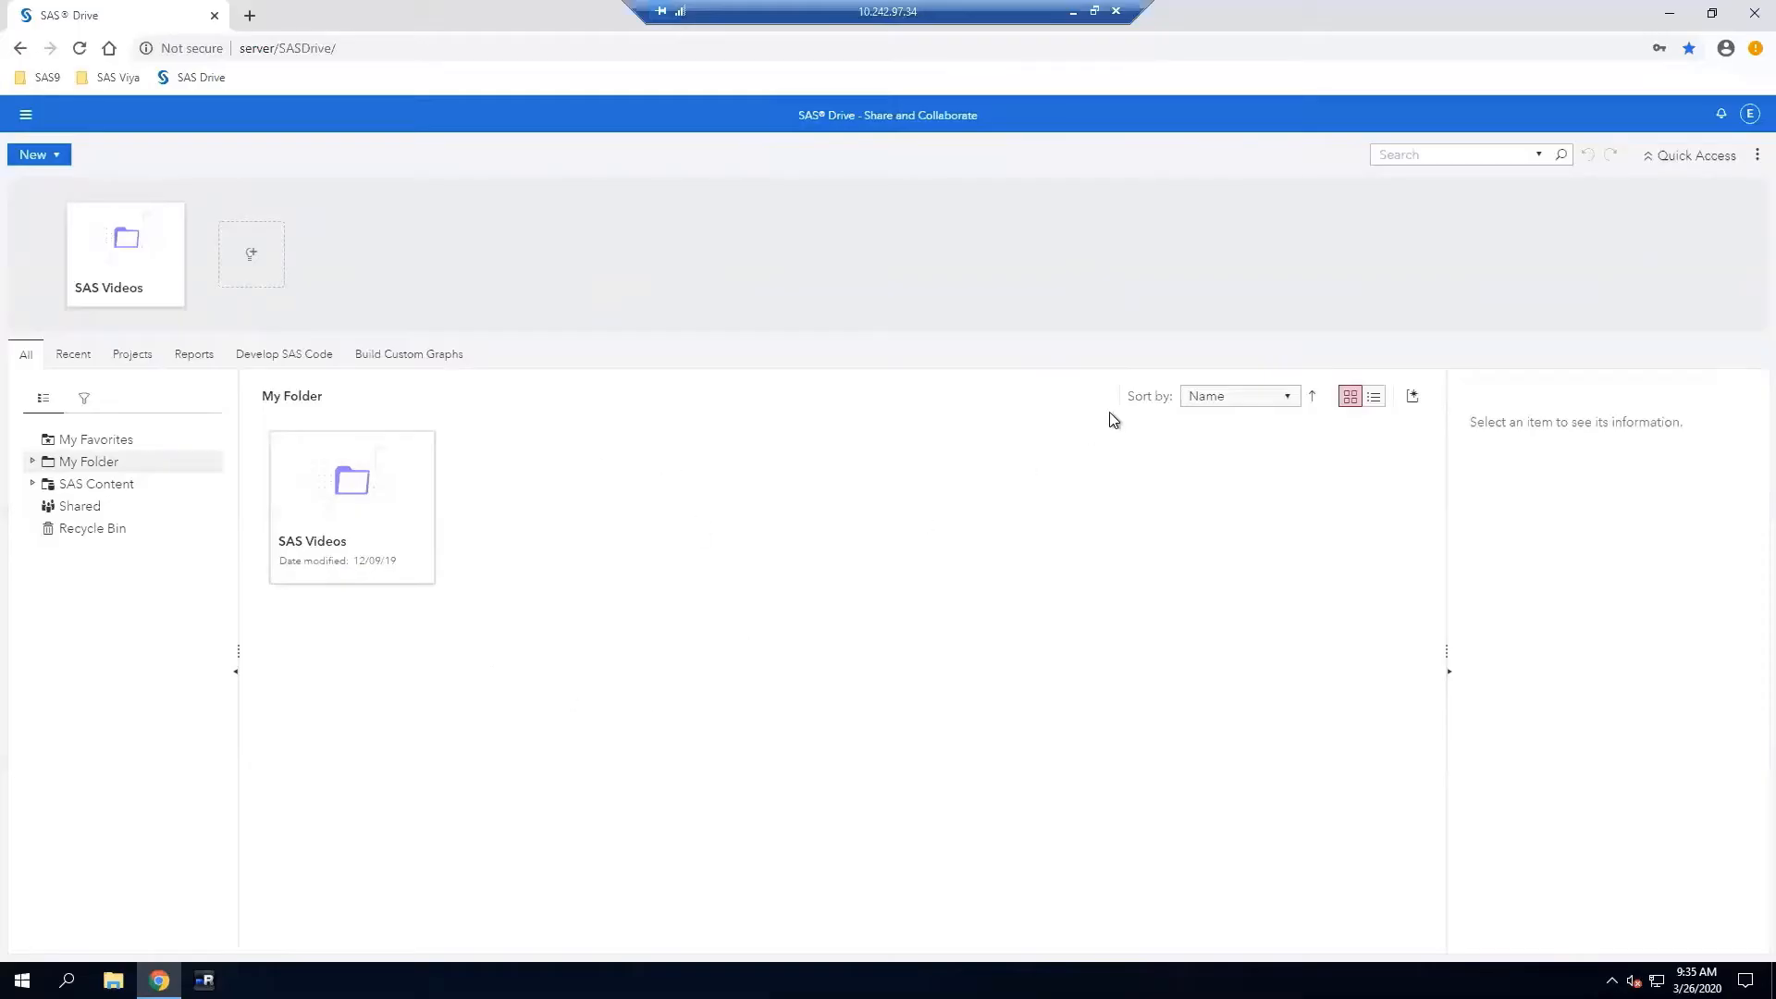
{"action": "left_click", "coordinate": [1658, 164]}
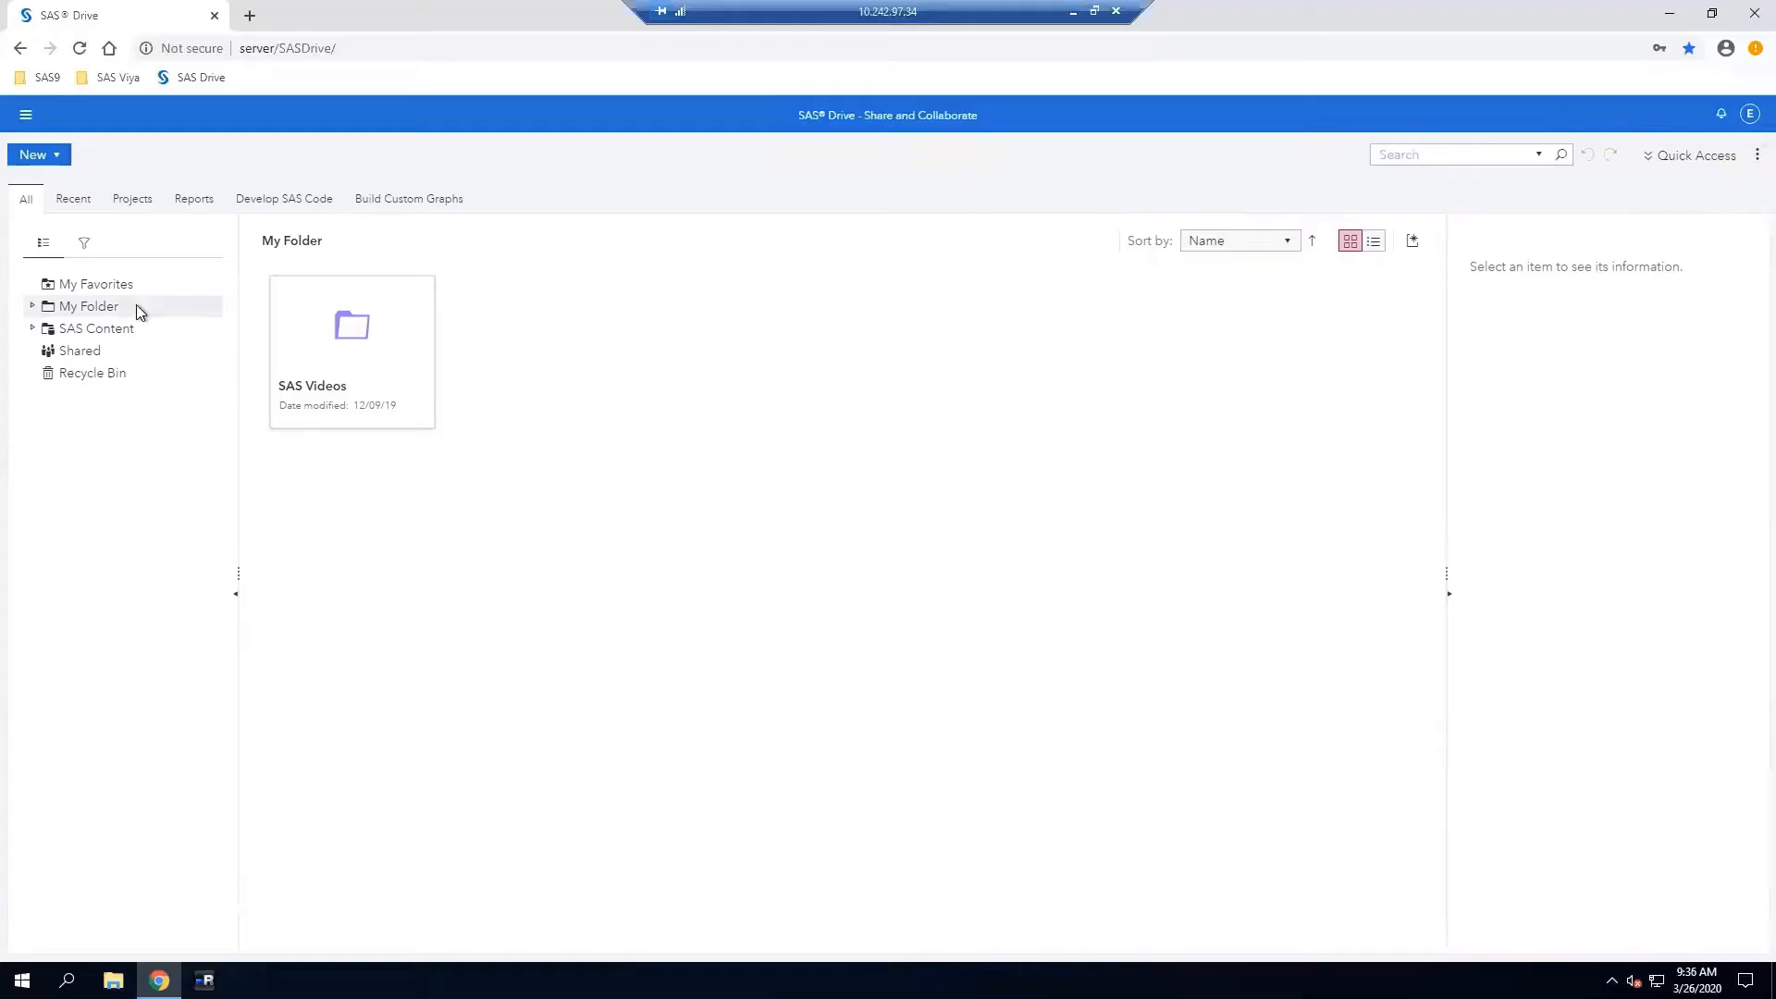
Review the Recent, Projects and Reports content, and return to All to view My Folder and My Favorites
{"action": "left_click", "coordinate": [1756, 155]}
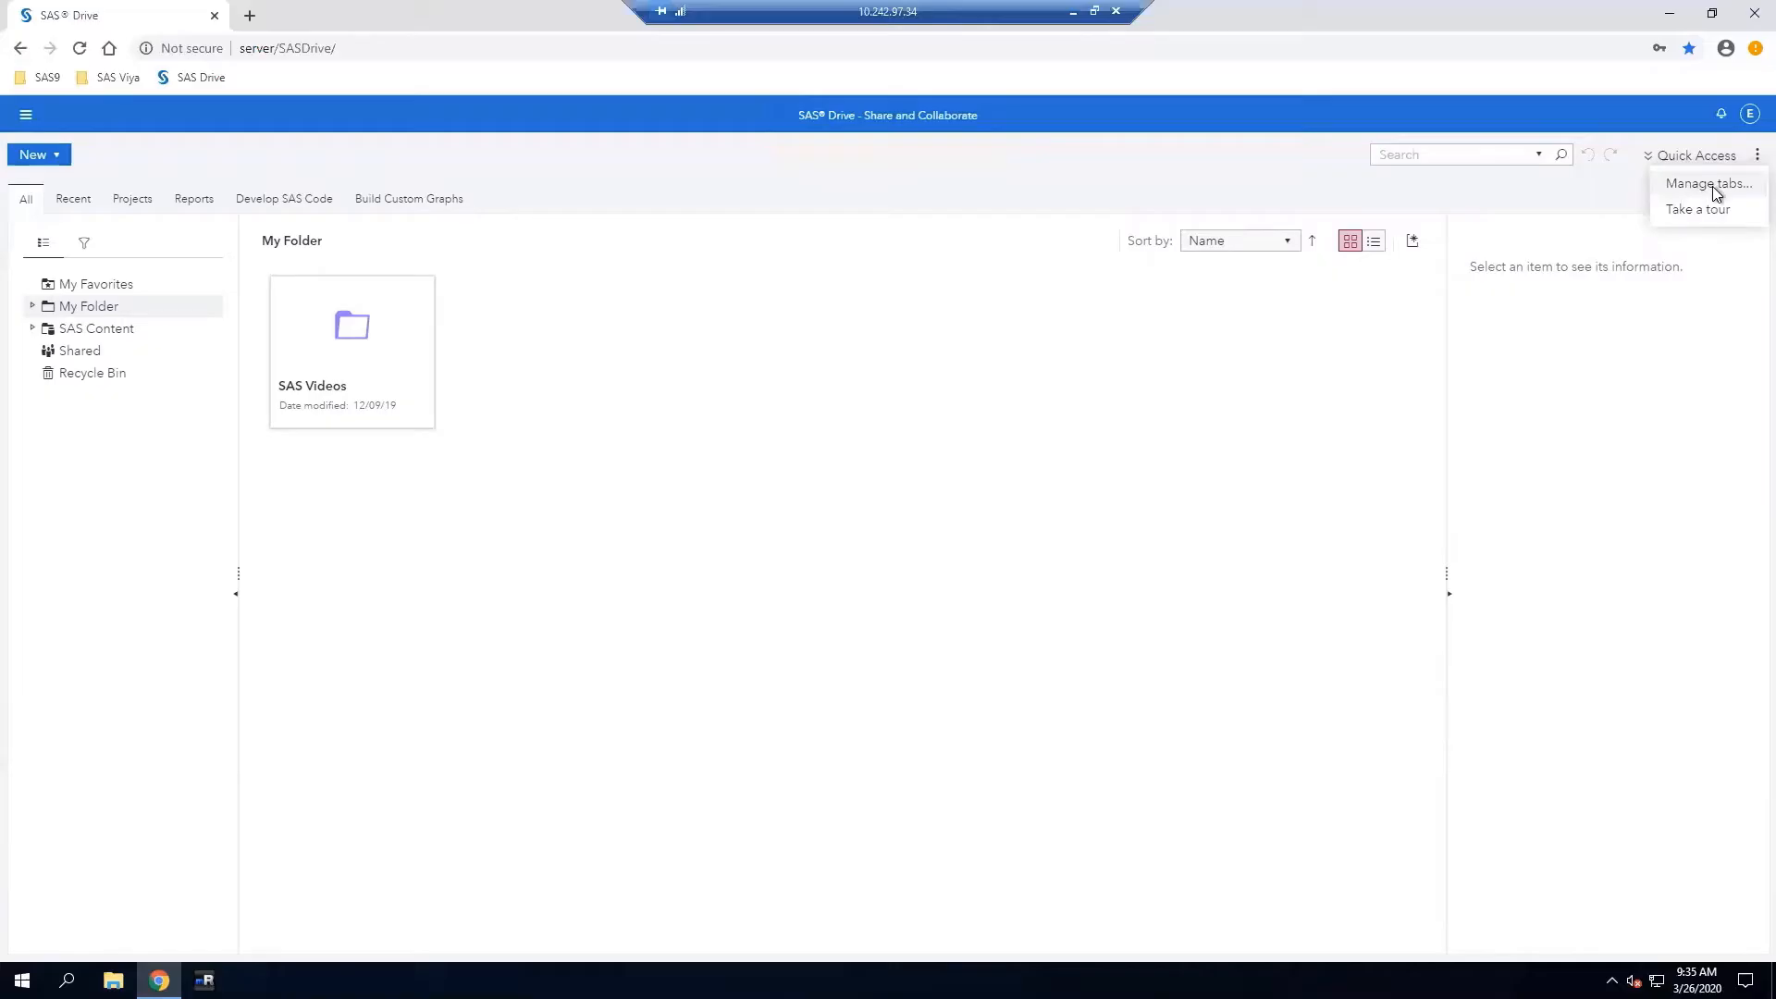
{"action": "left_click", "coordinate": [964, 173]}
{"action": "left_click", "coordinate": [67, 206]}
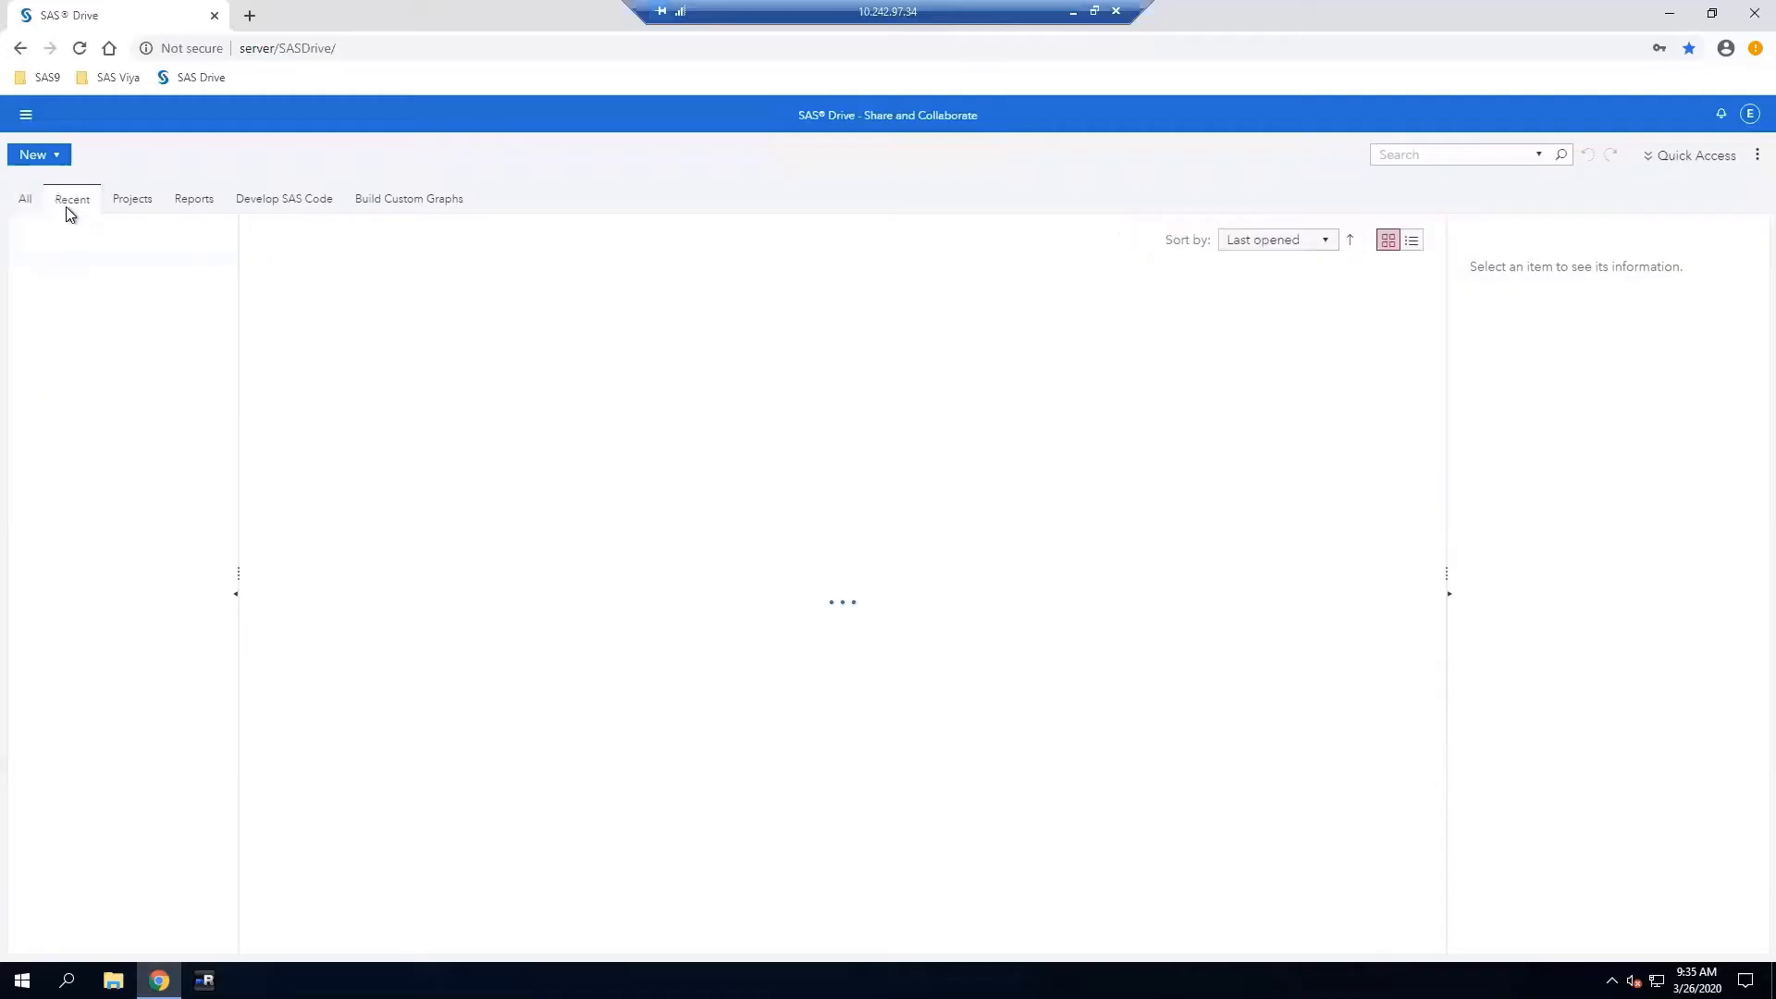
{"action": "left_click", "coordinate": [137, 202]}
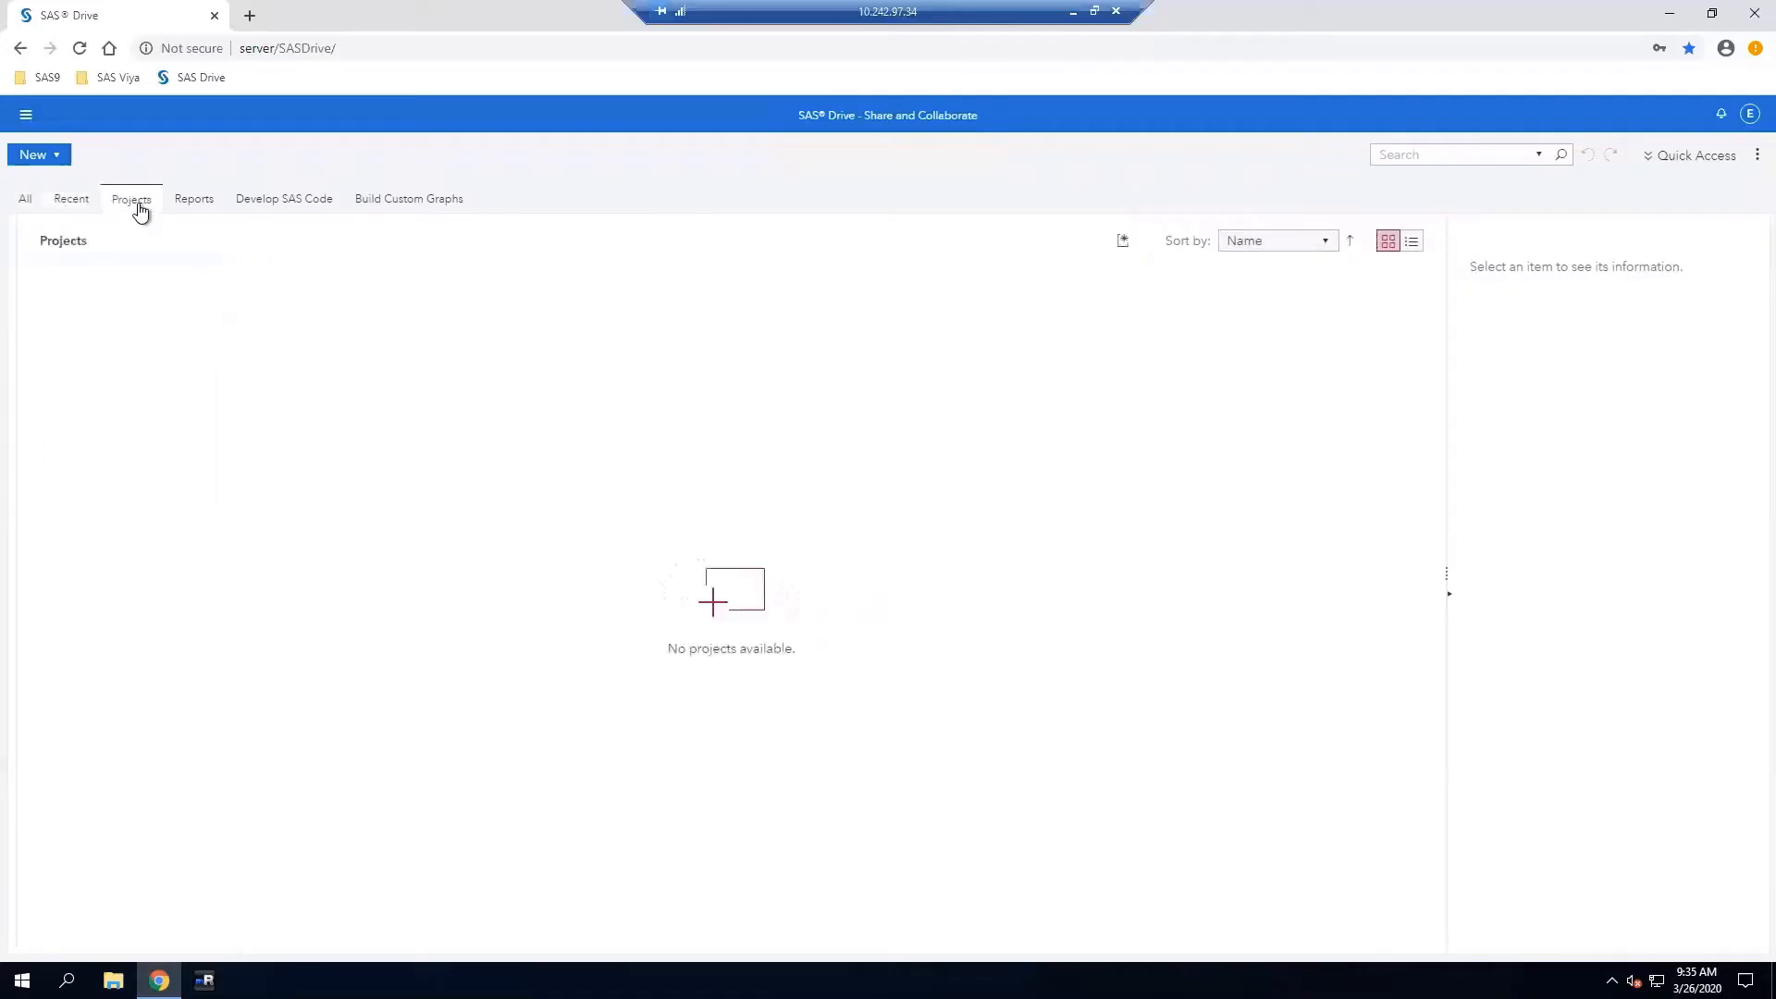
{"action": "left_click", "coordinate": [196, 202]}
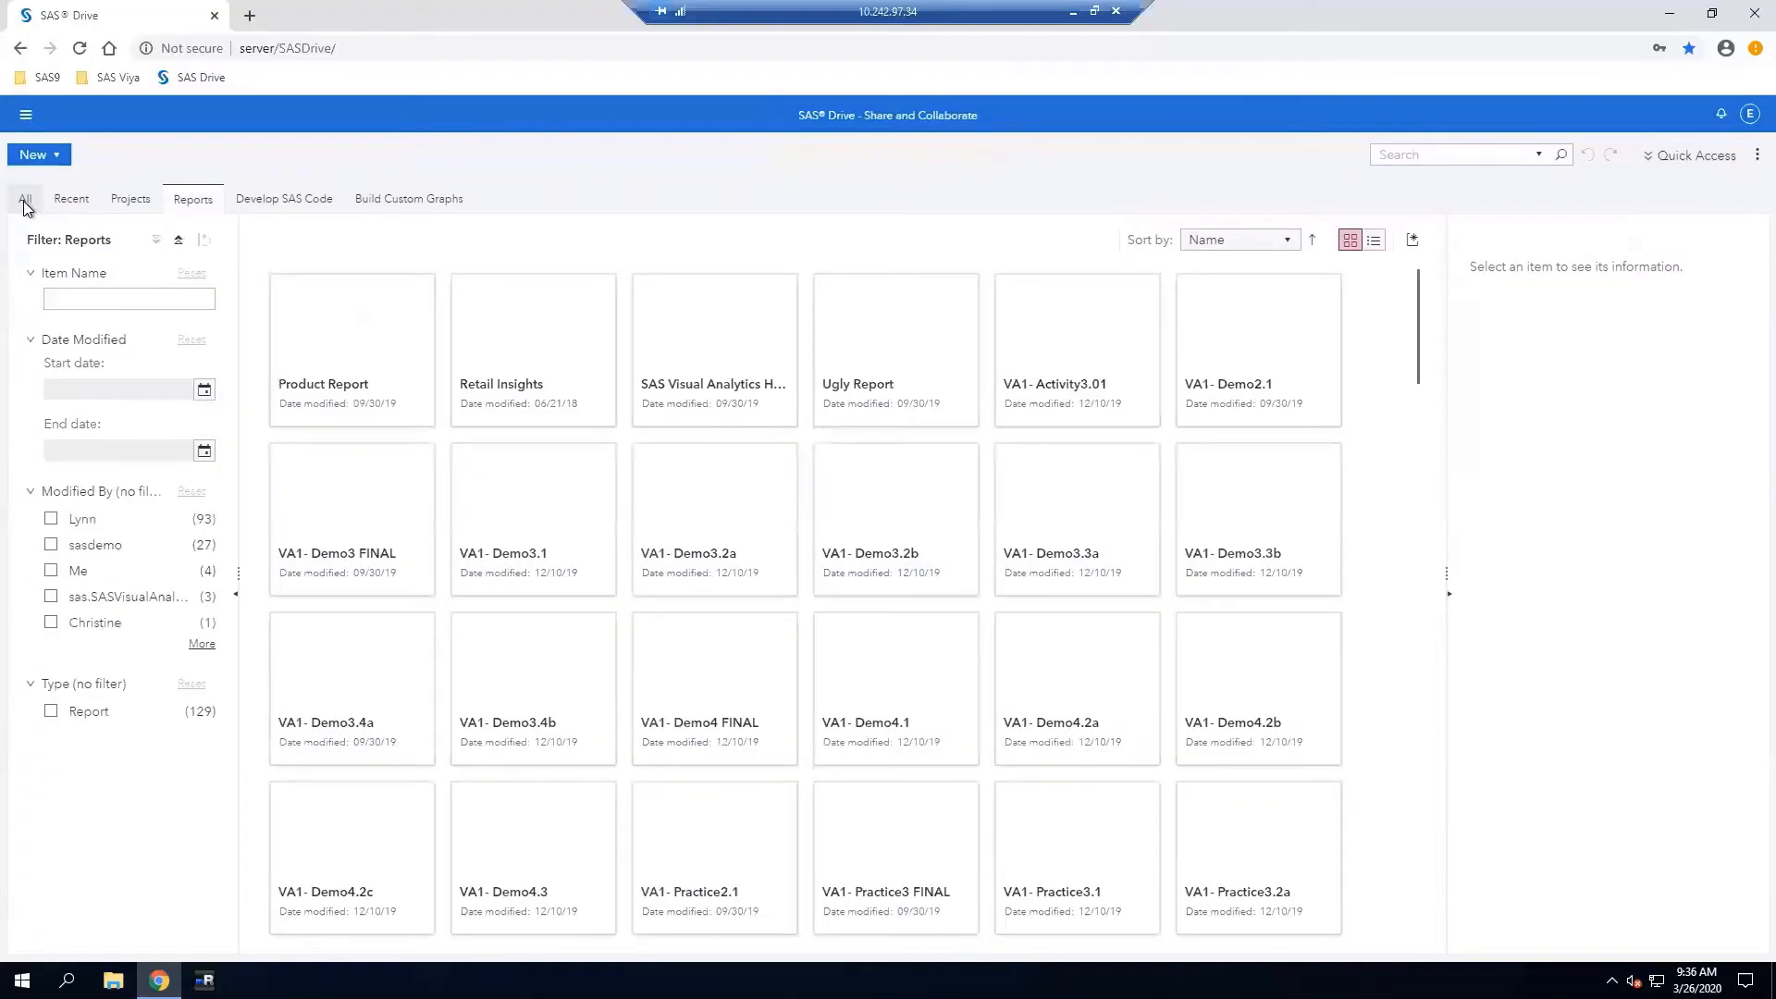
{"action": "left_click", "coordinate": [26, 202]}
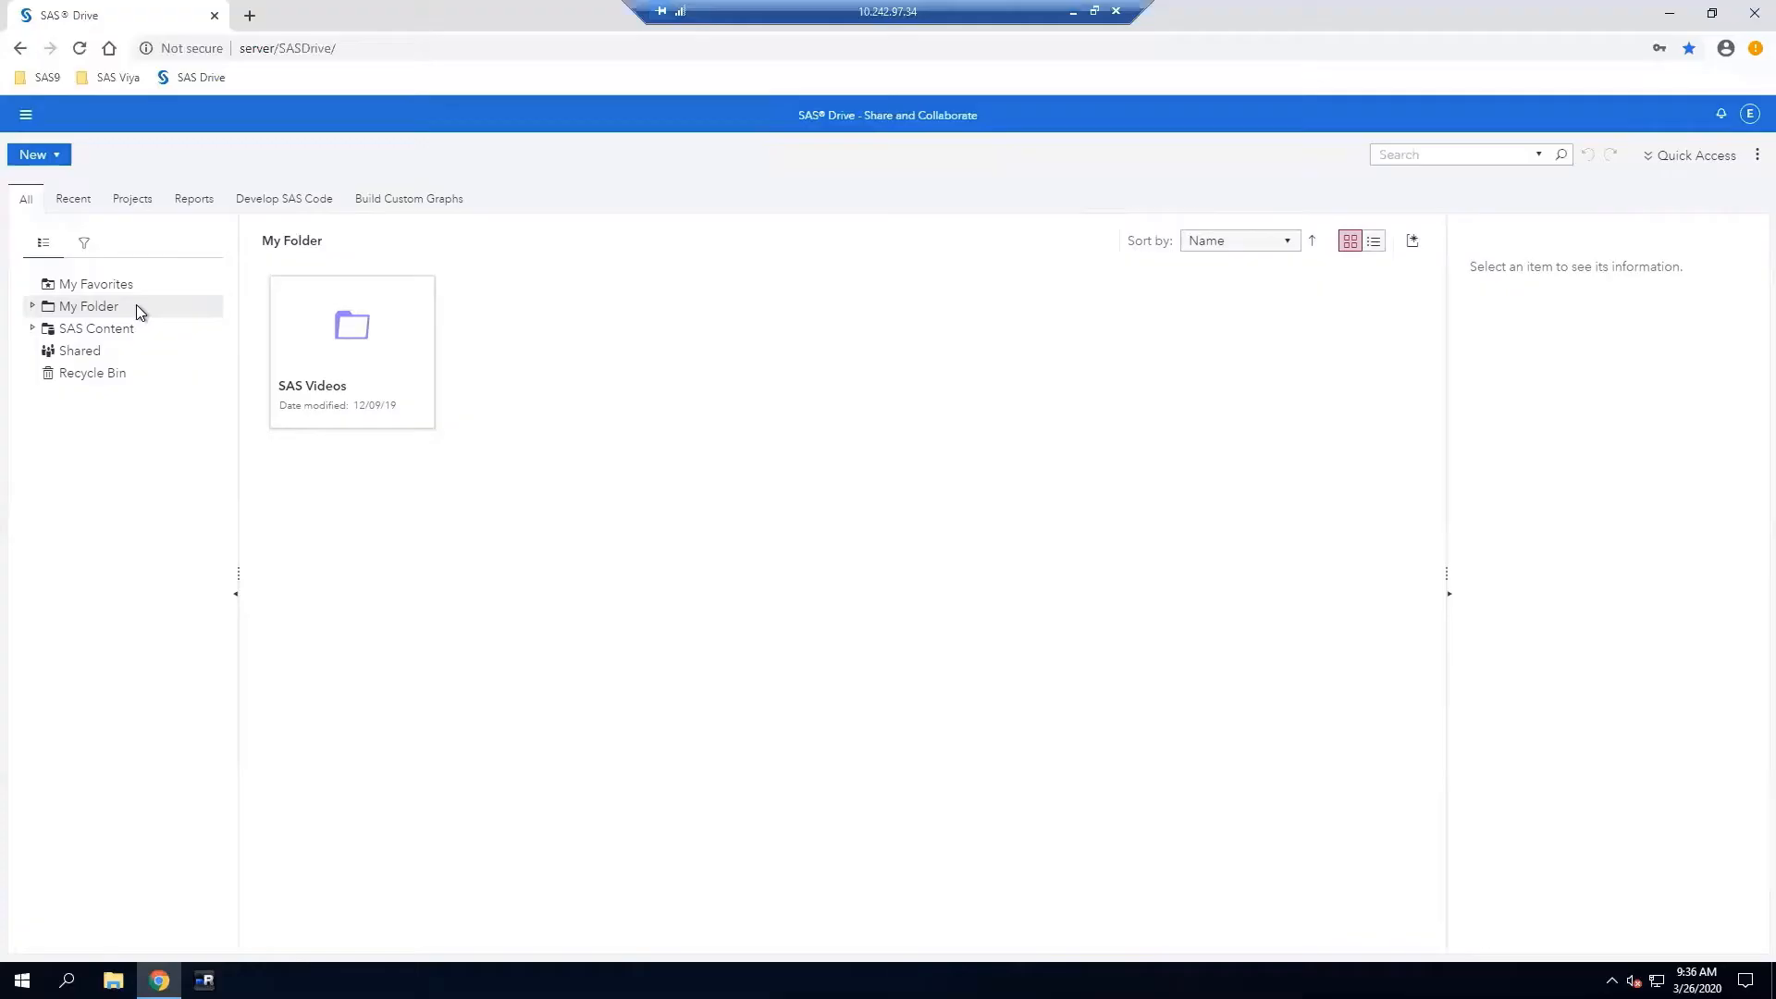
{"action": "left_click", "coordinate": [74, 308]}
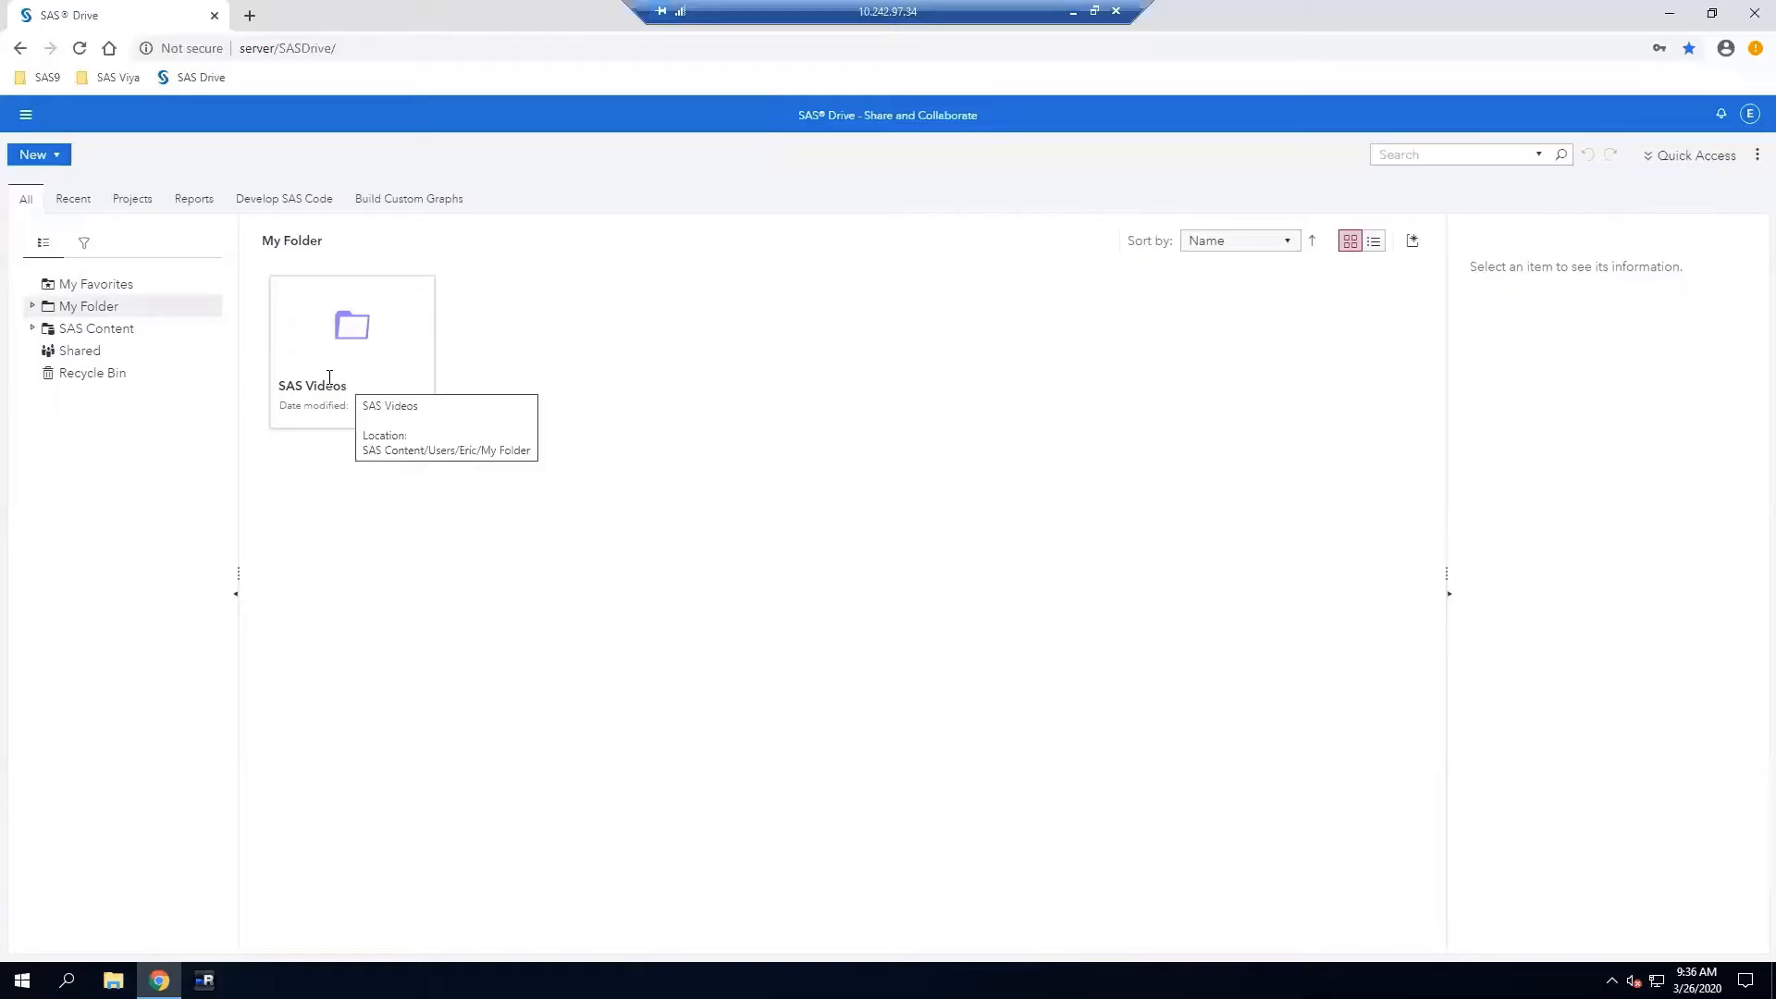
{"action": "left_click", "coordinate": [119, 291]}
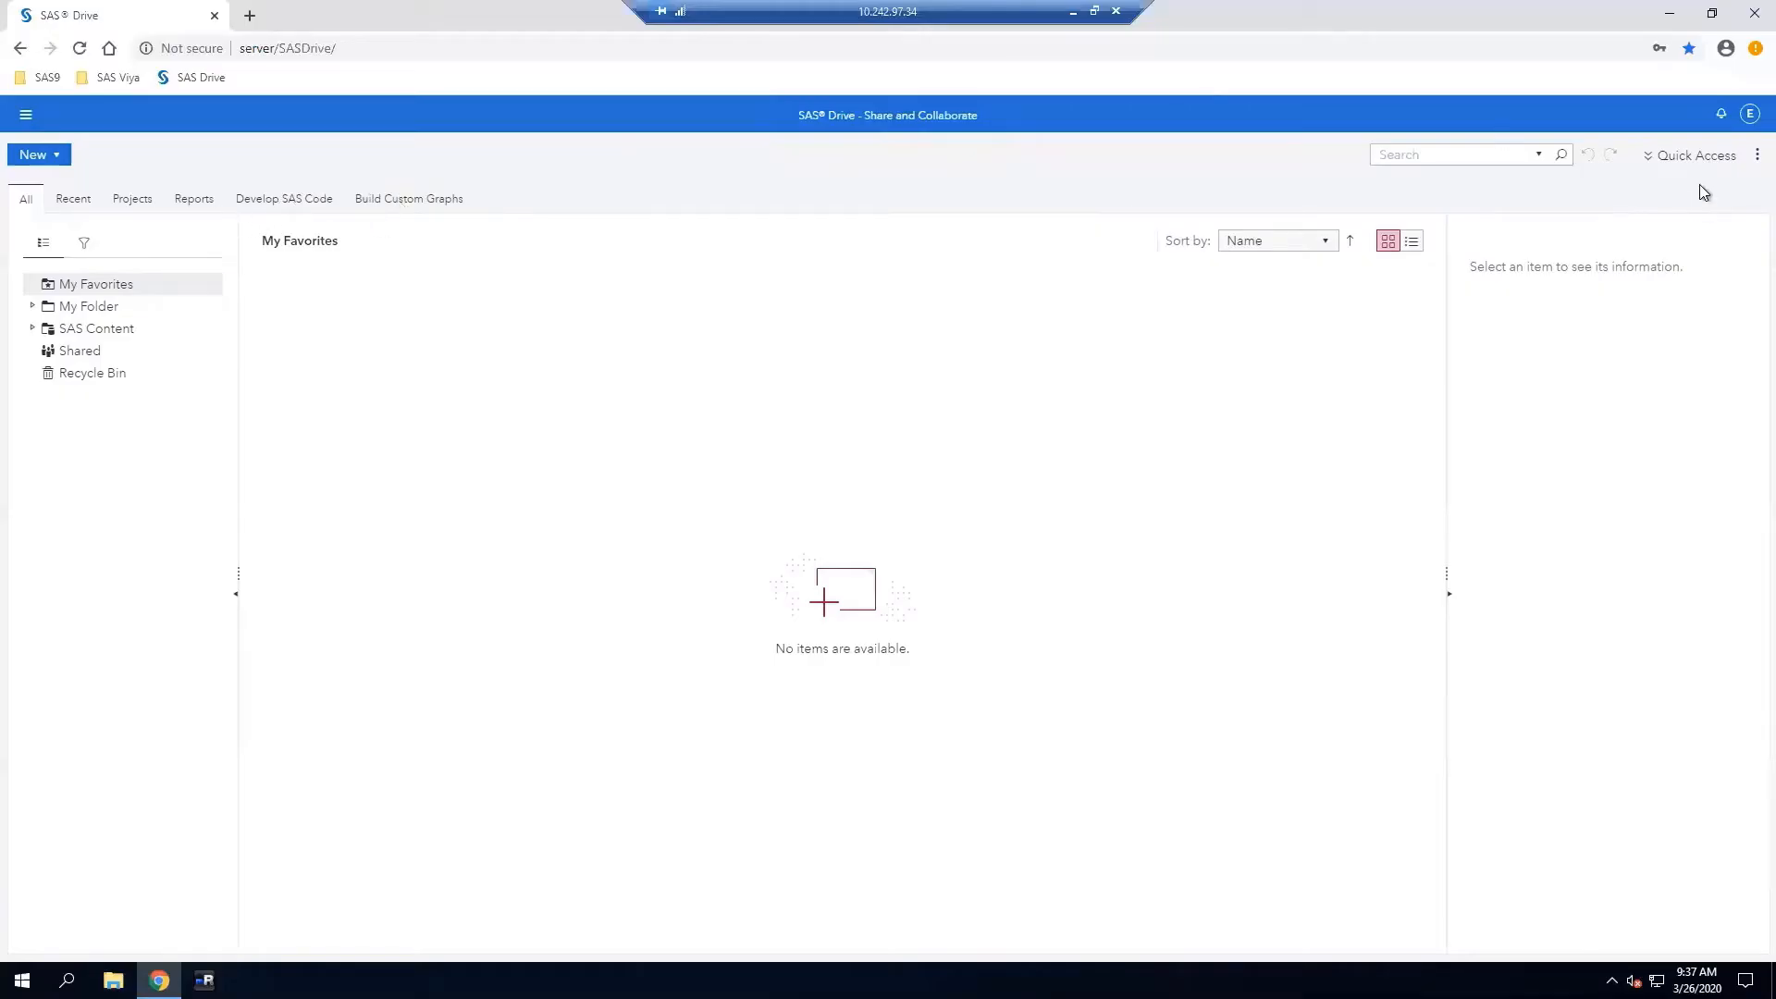
Customize the displayed tabs to hide Projects and Develop SAS Code, keeping Reports and Build Custom Graphs after Recent
{"action": "left_click", "coordinate": [1748, 162]}
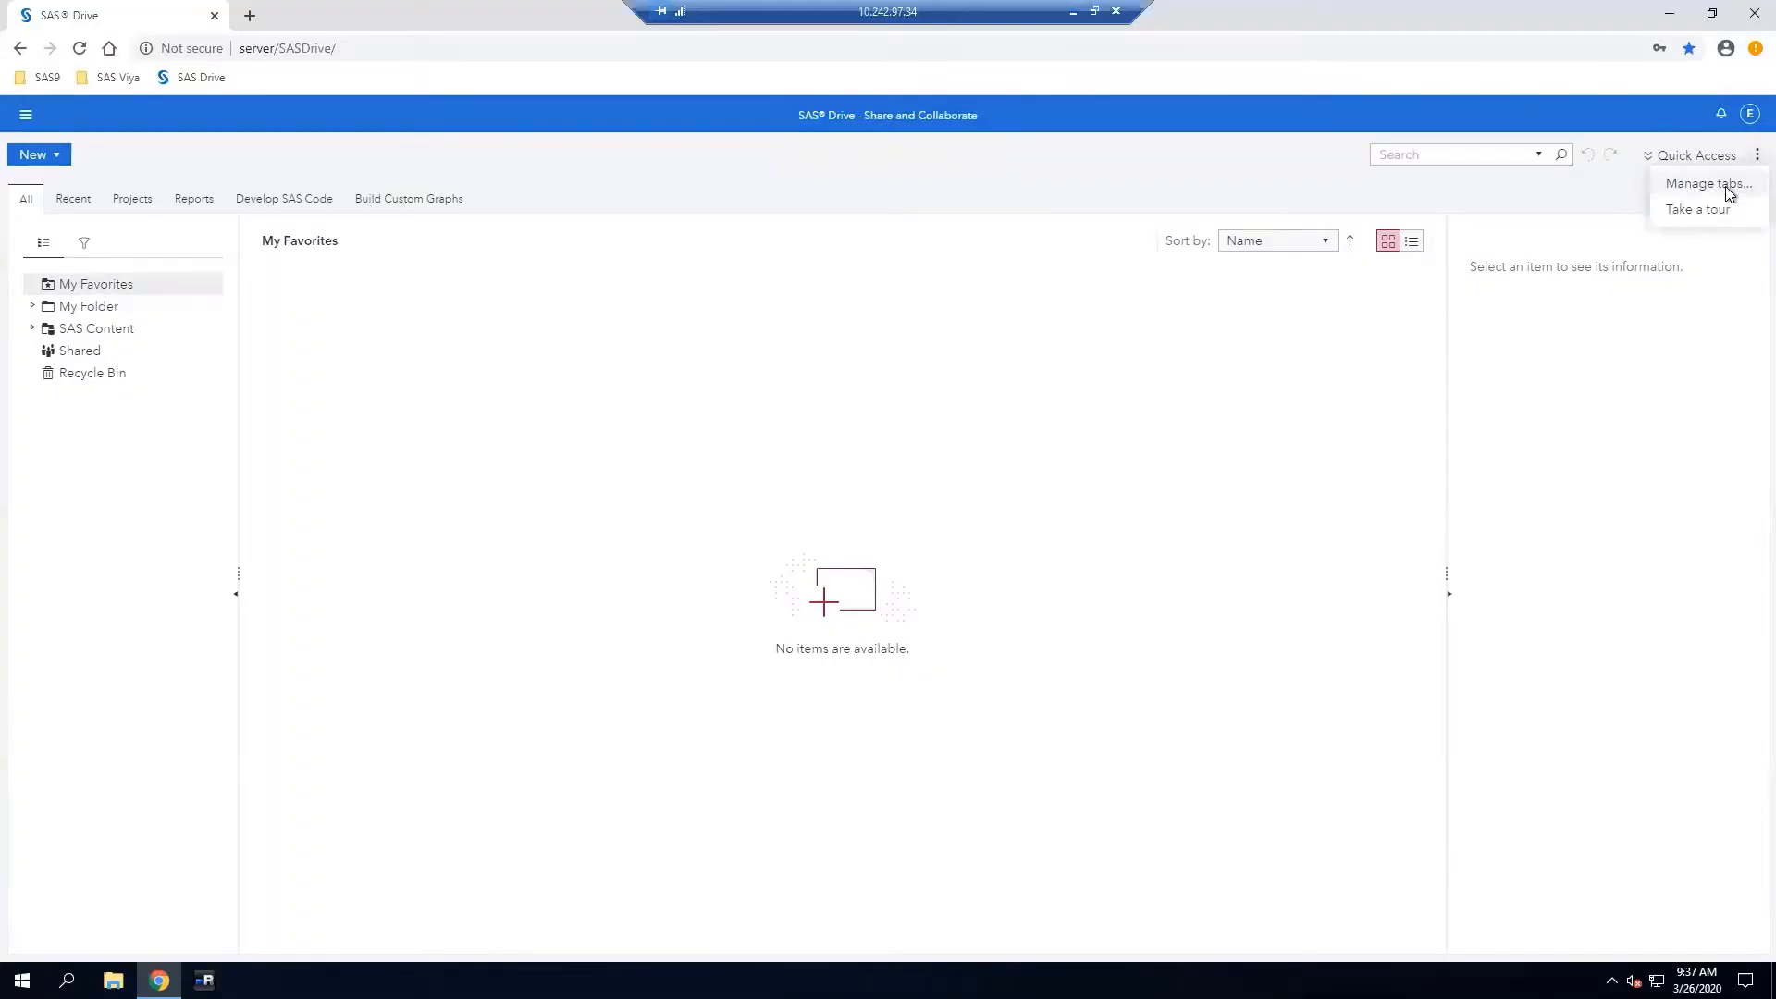
{"action": "left_click", "coordinate": [1723, 186]}
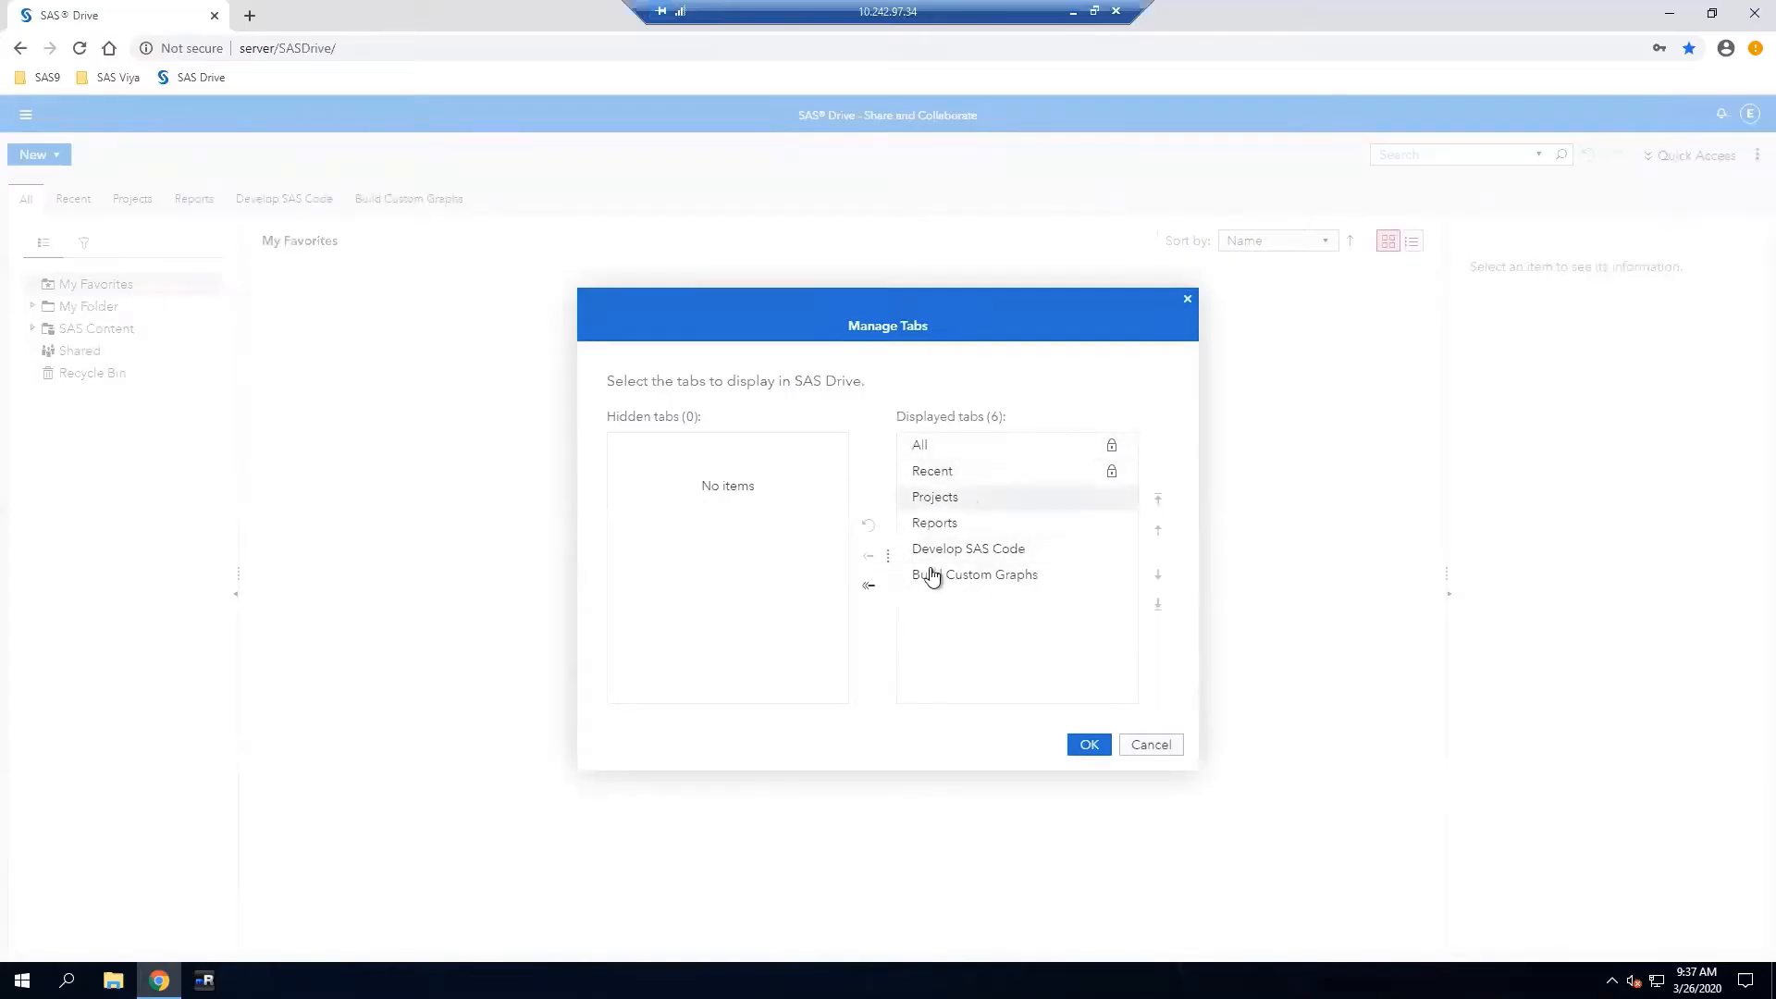
{"action": "left_click", "coordinate": [870, 587]}
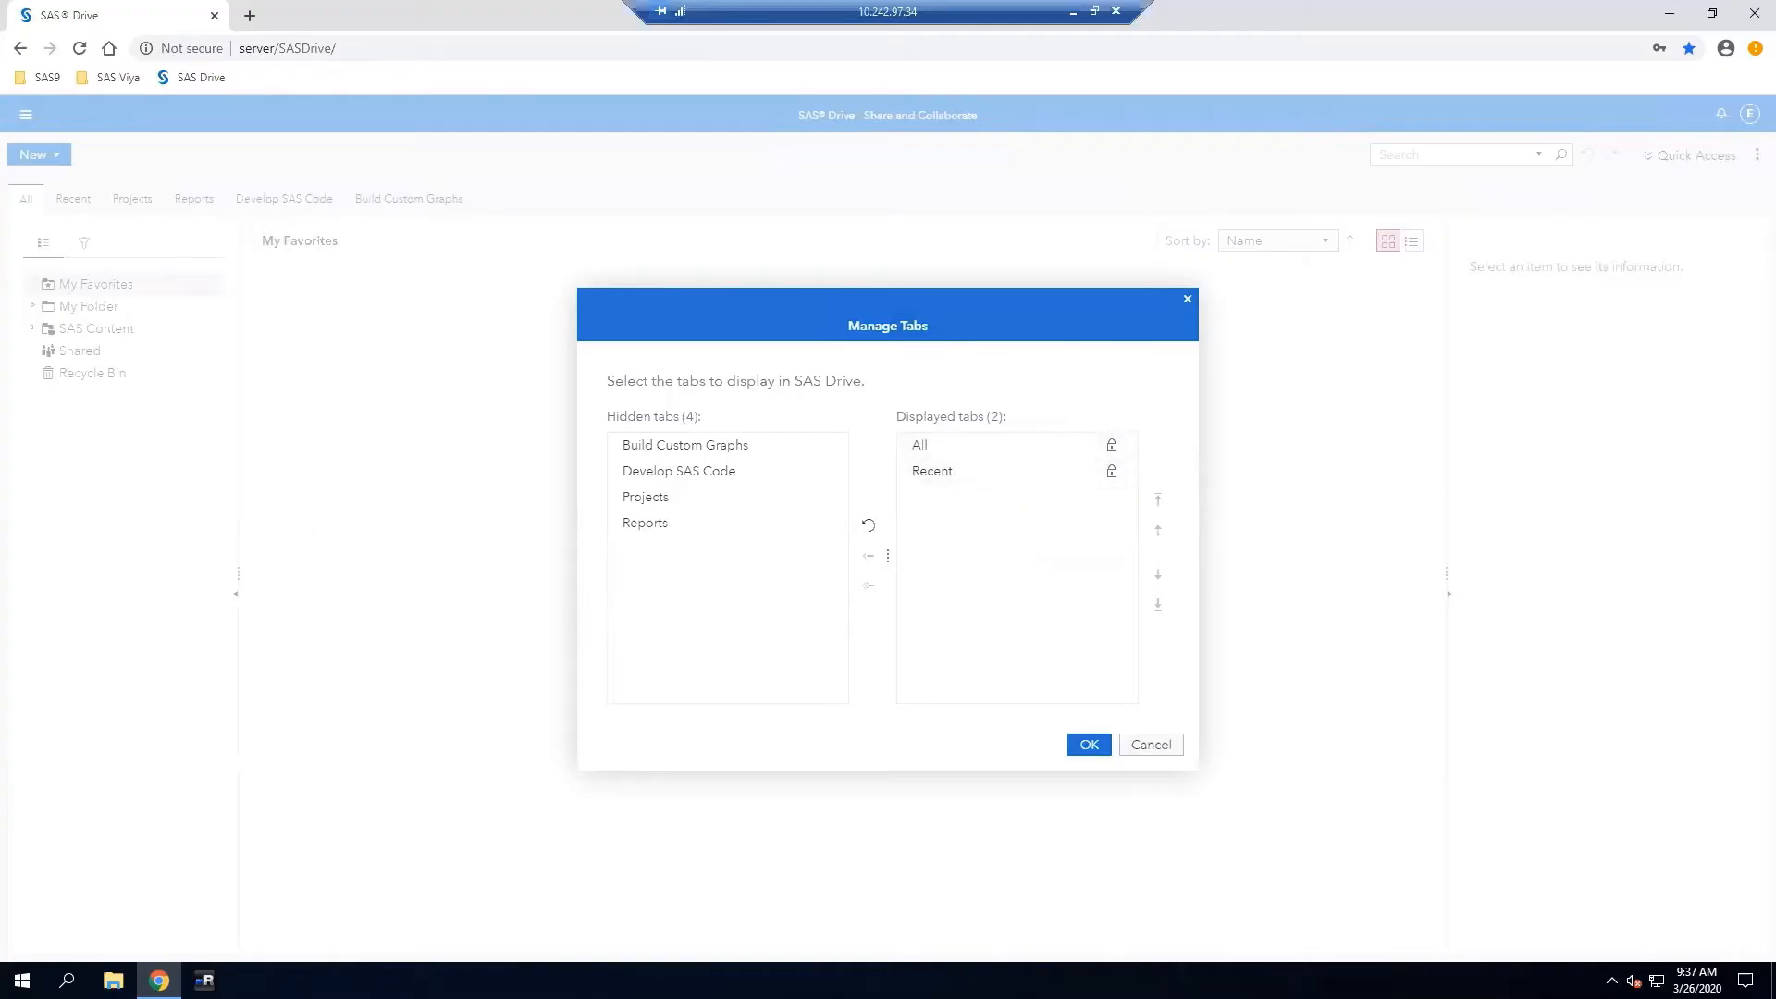
{"action": "left_click", "coordinate": [645, 525]}
{"action": "left_click", "coordinate": [869, 557]}
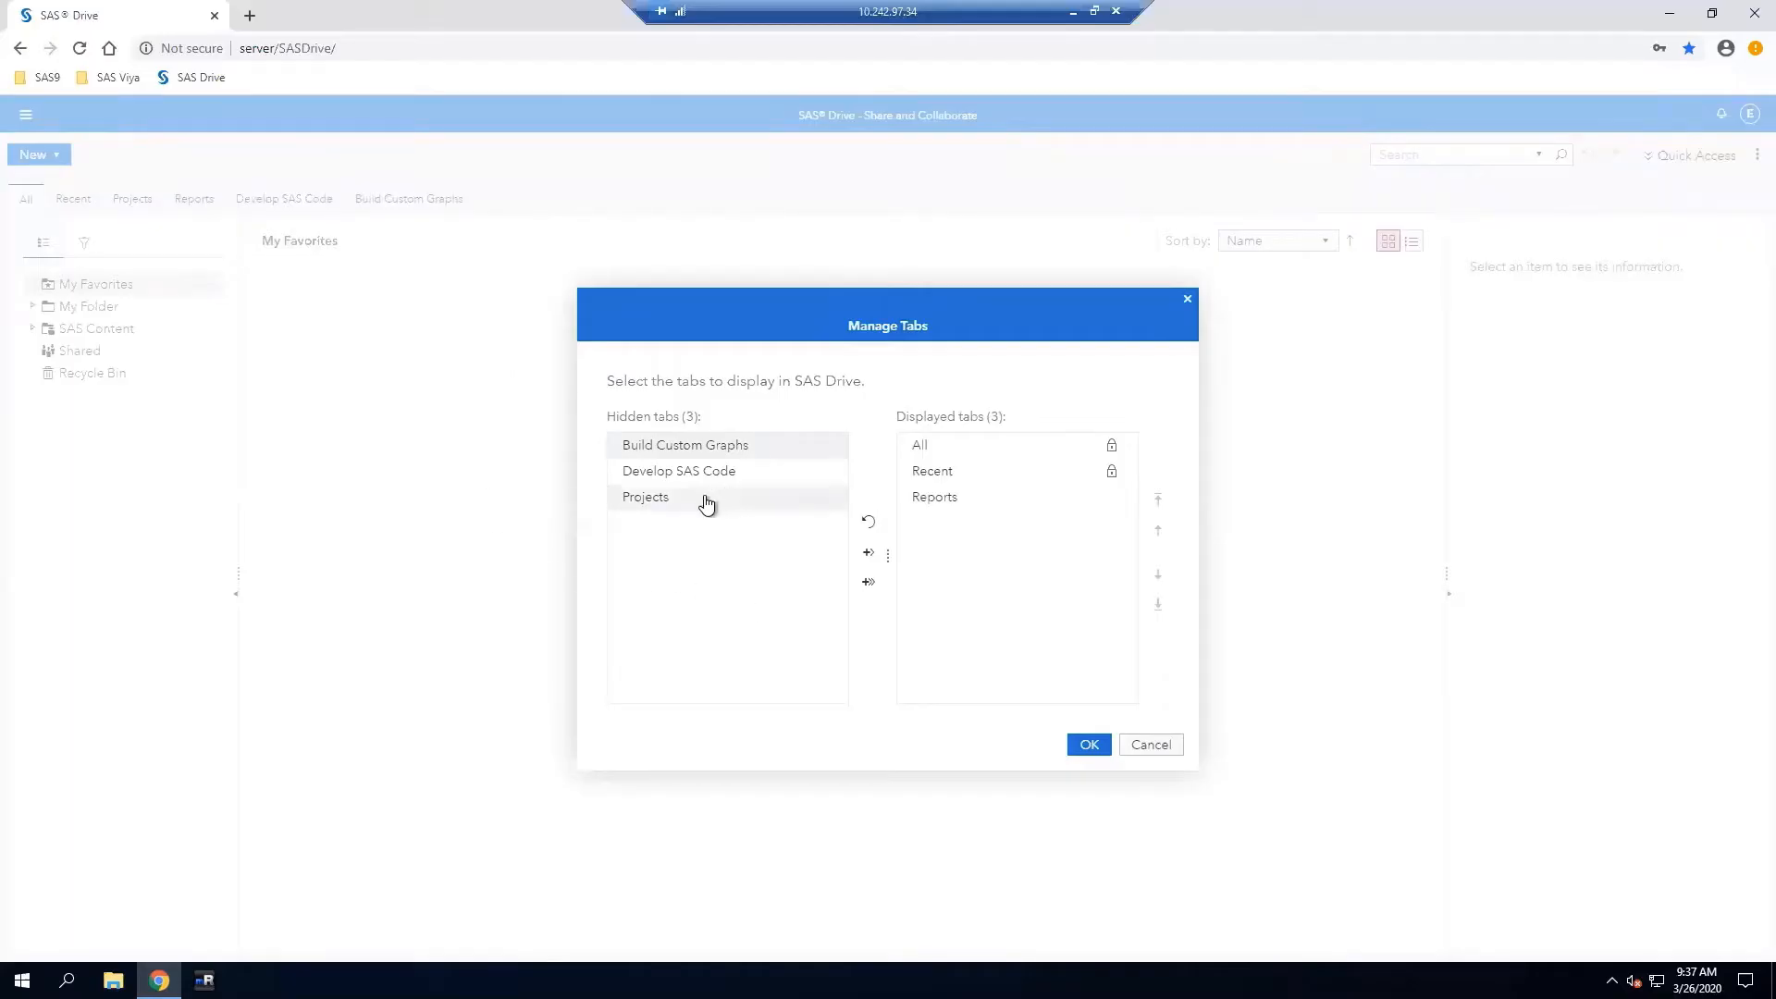
{"action": "left_click", "coordinate": [869, 553]}
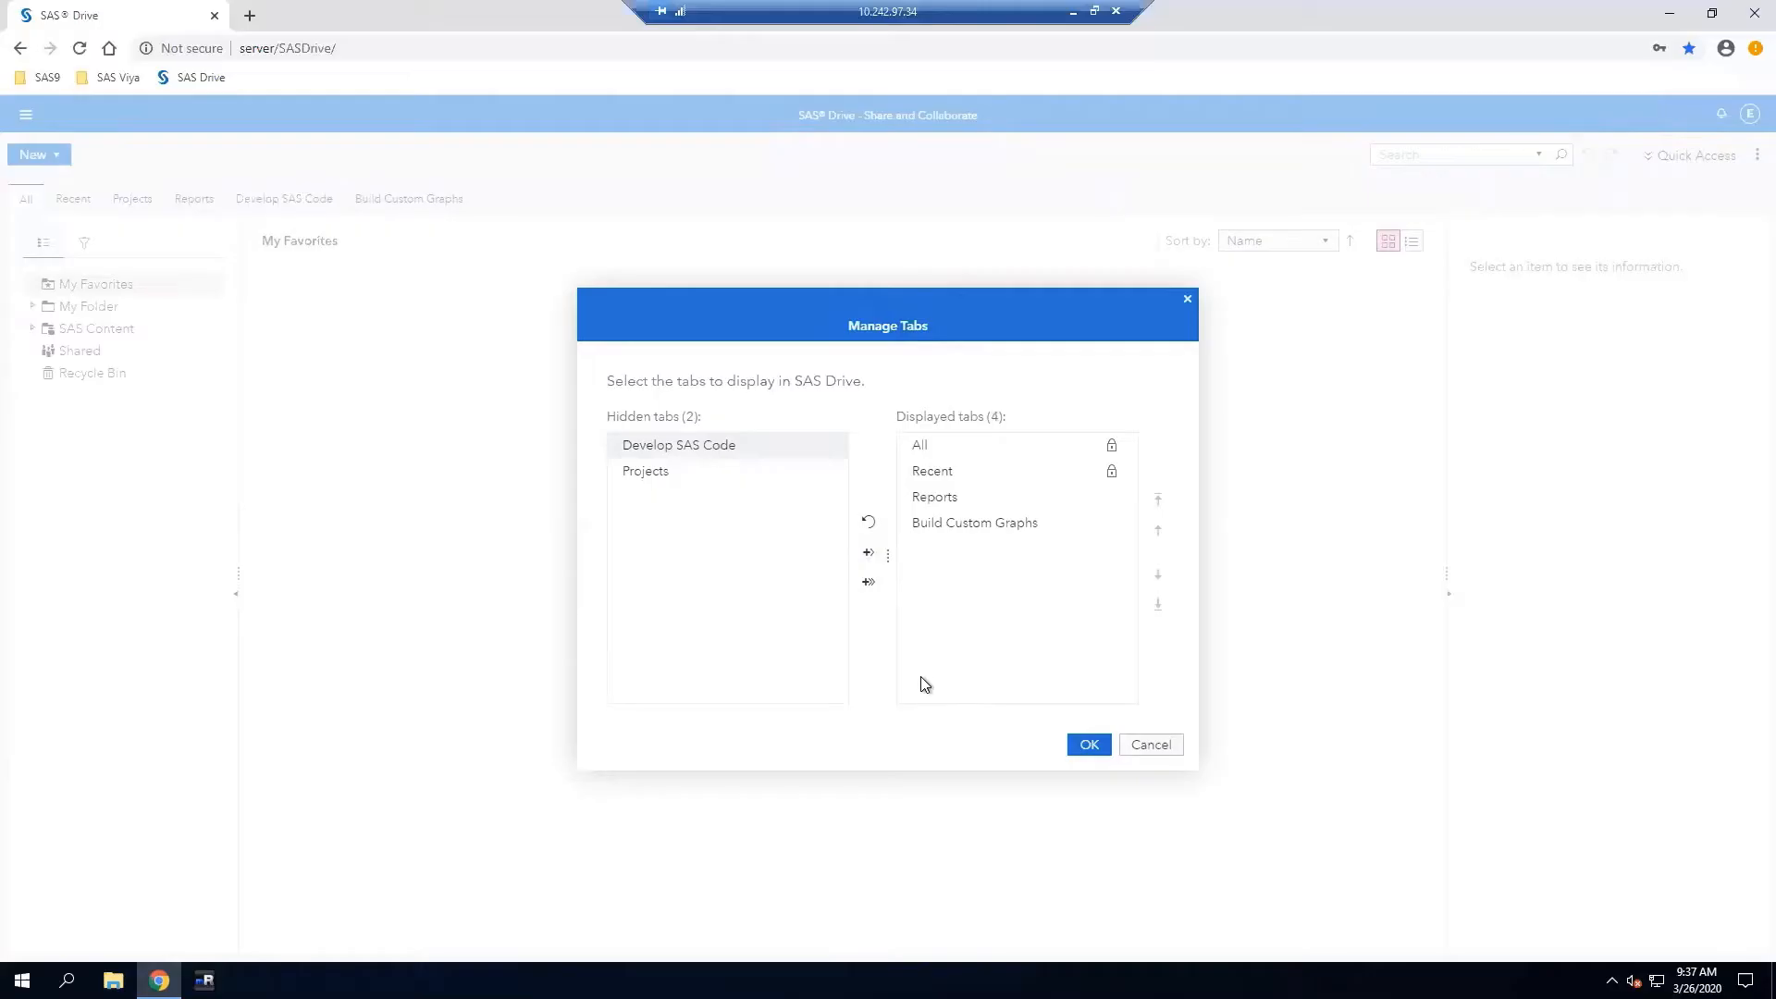
{"action": "left_click", "coordinate": [1089, 746]}
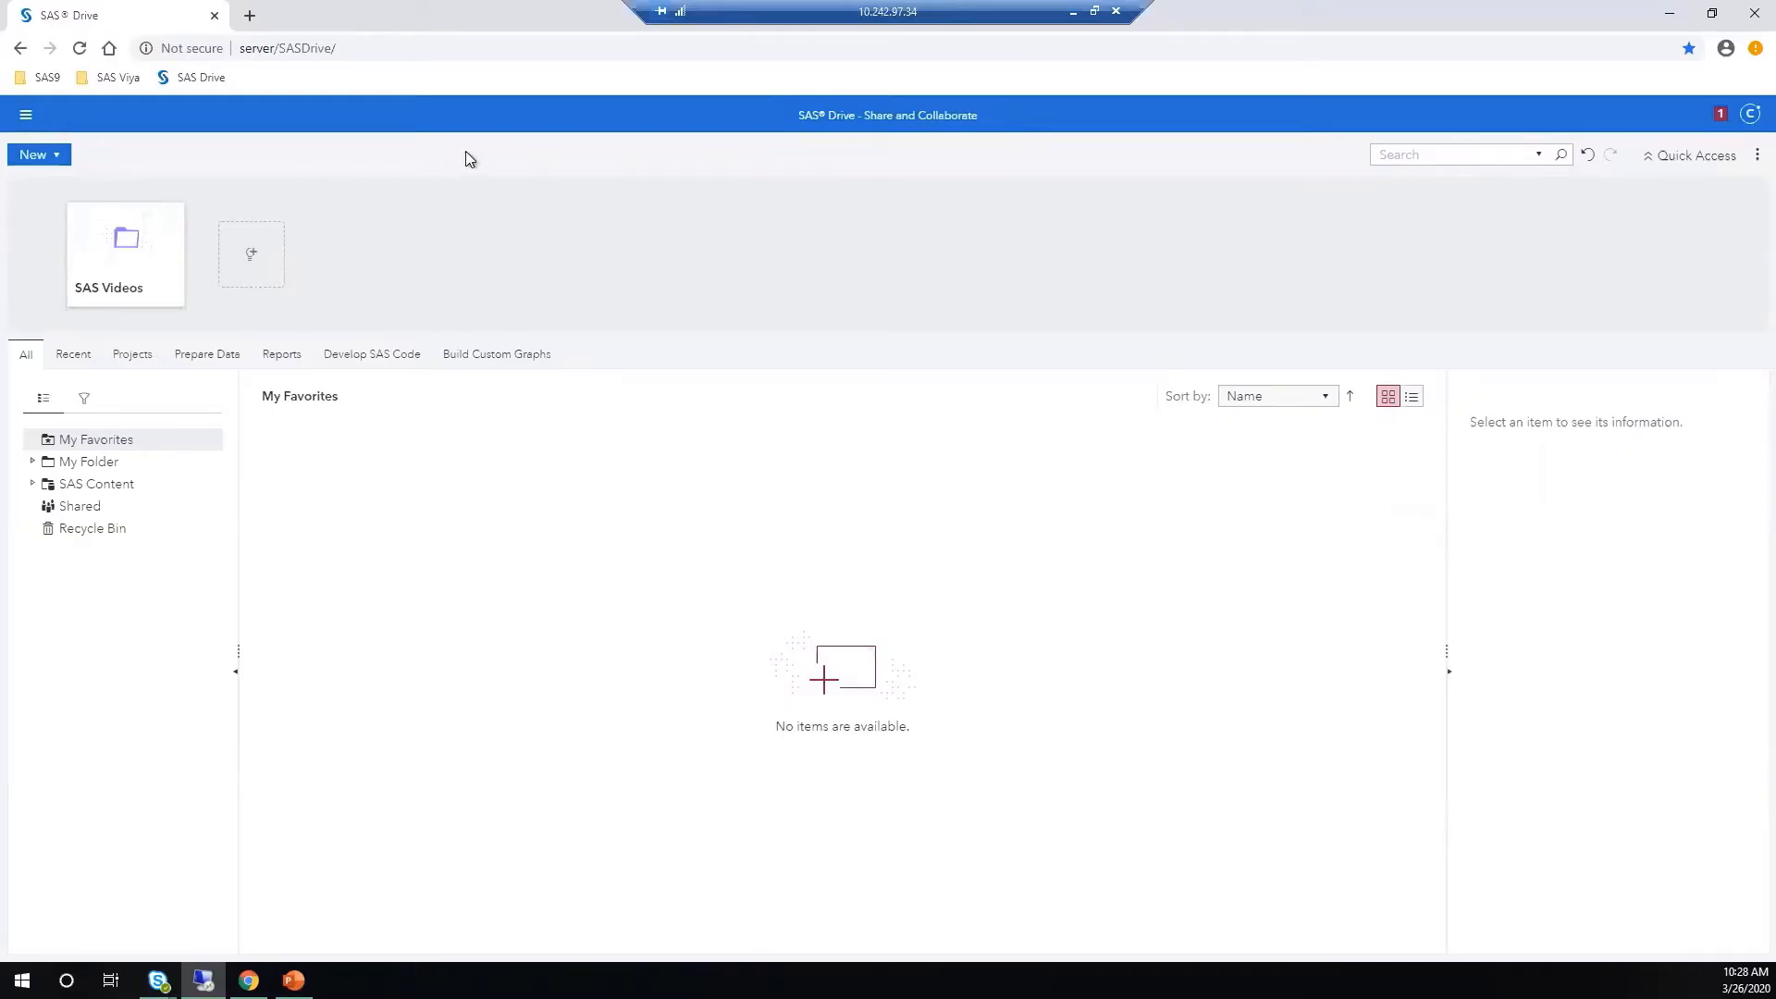
Open the sharing settings of the Global Forum report in the Public folder of SAS Content
{"action": "left_click", "coordinate": [31, 485]}
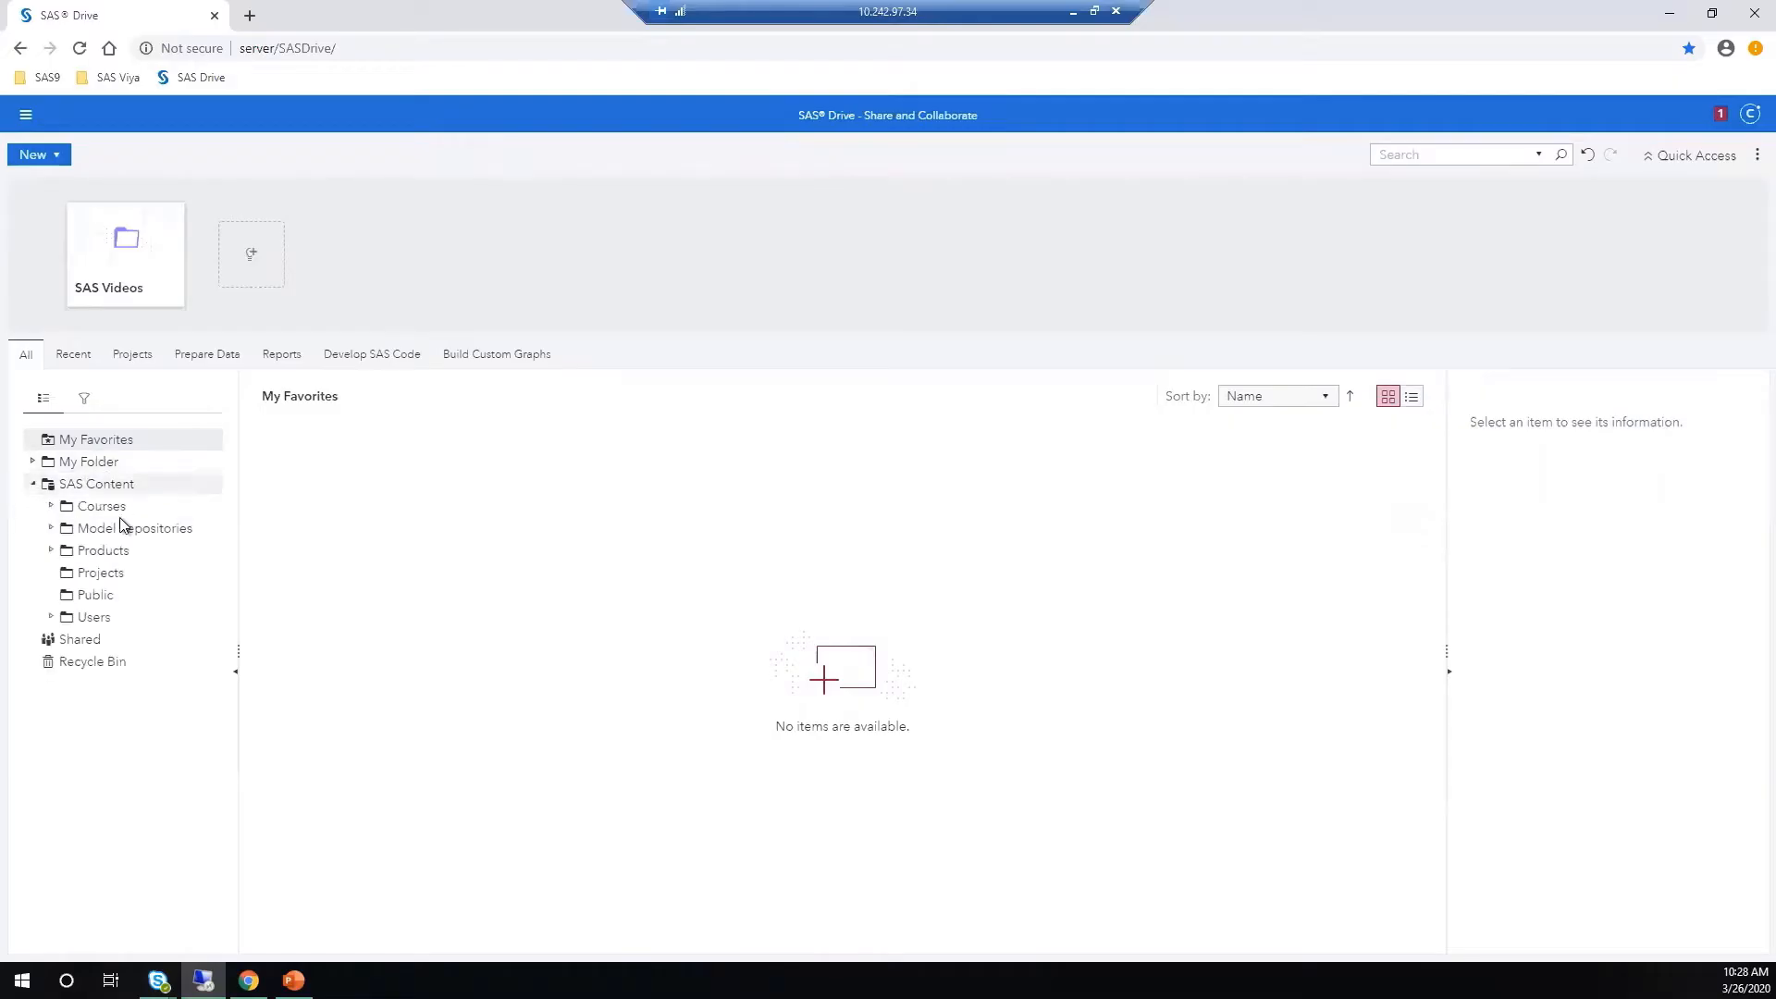
{"action": "left_click", "coordinate": [82, 597]}
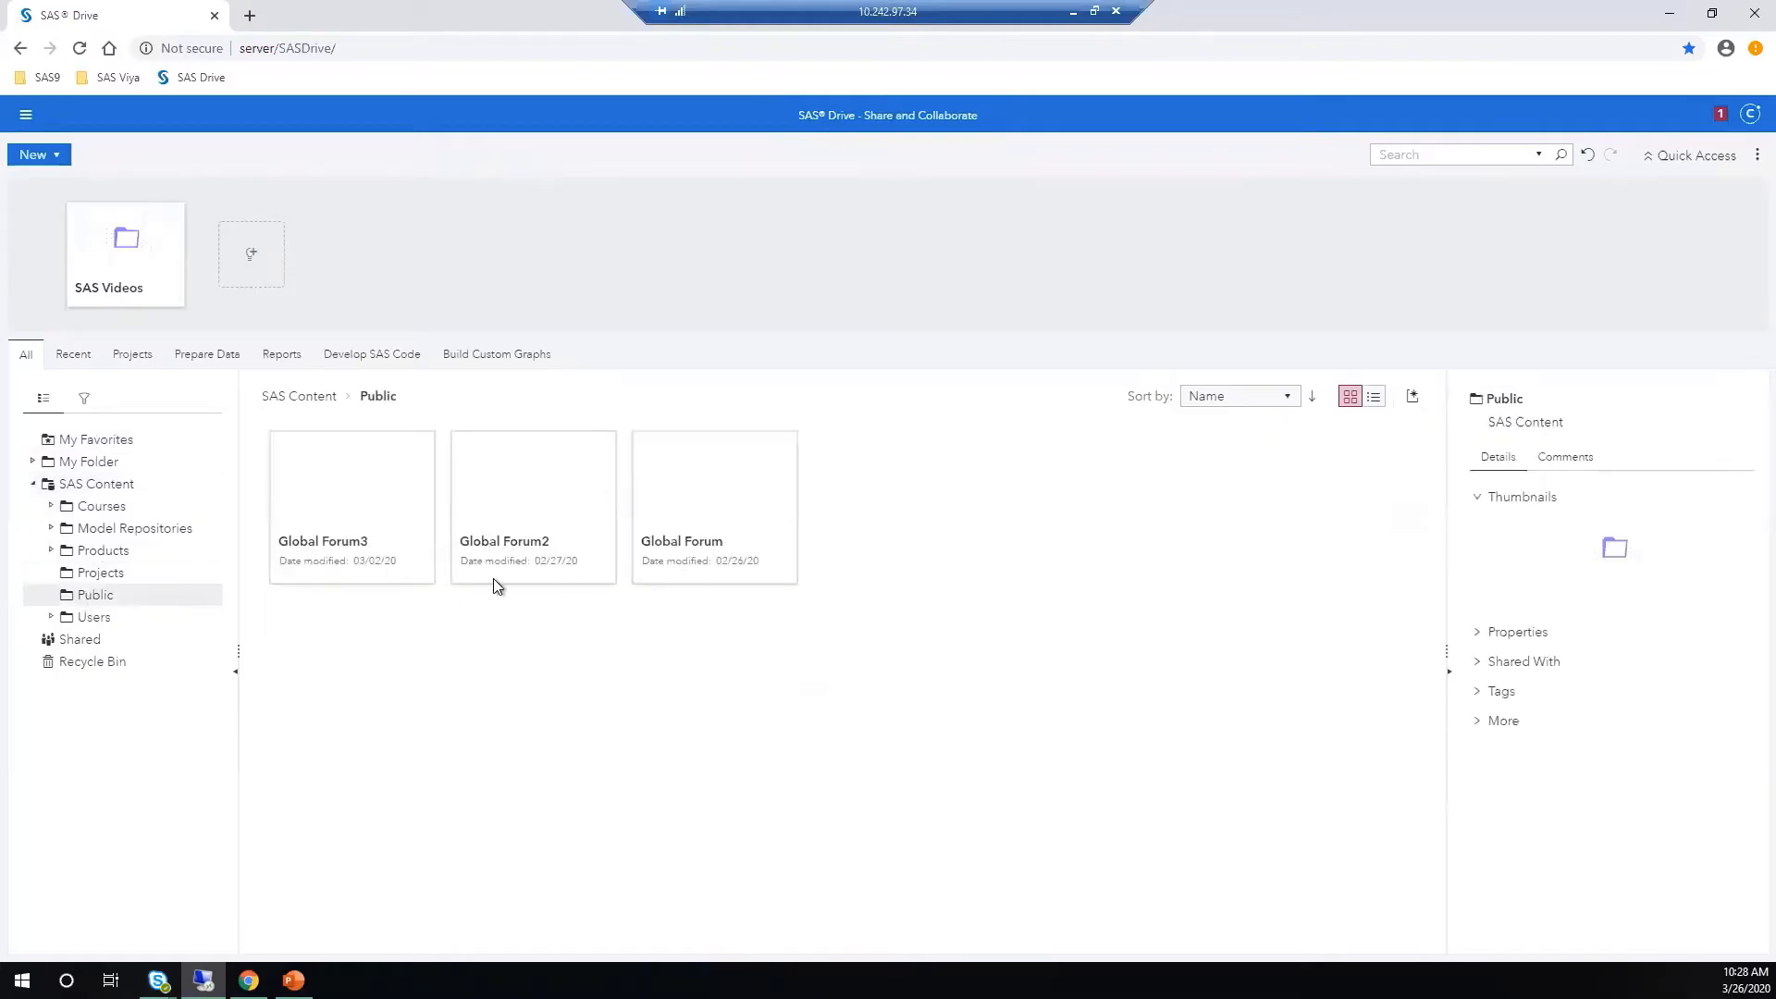
{"action": "left_click", "coordinate": [714, 484]}
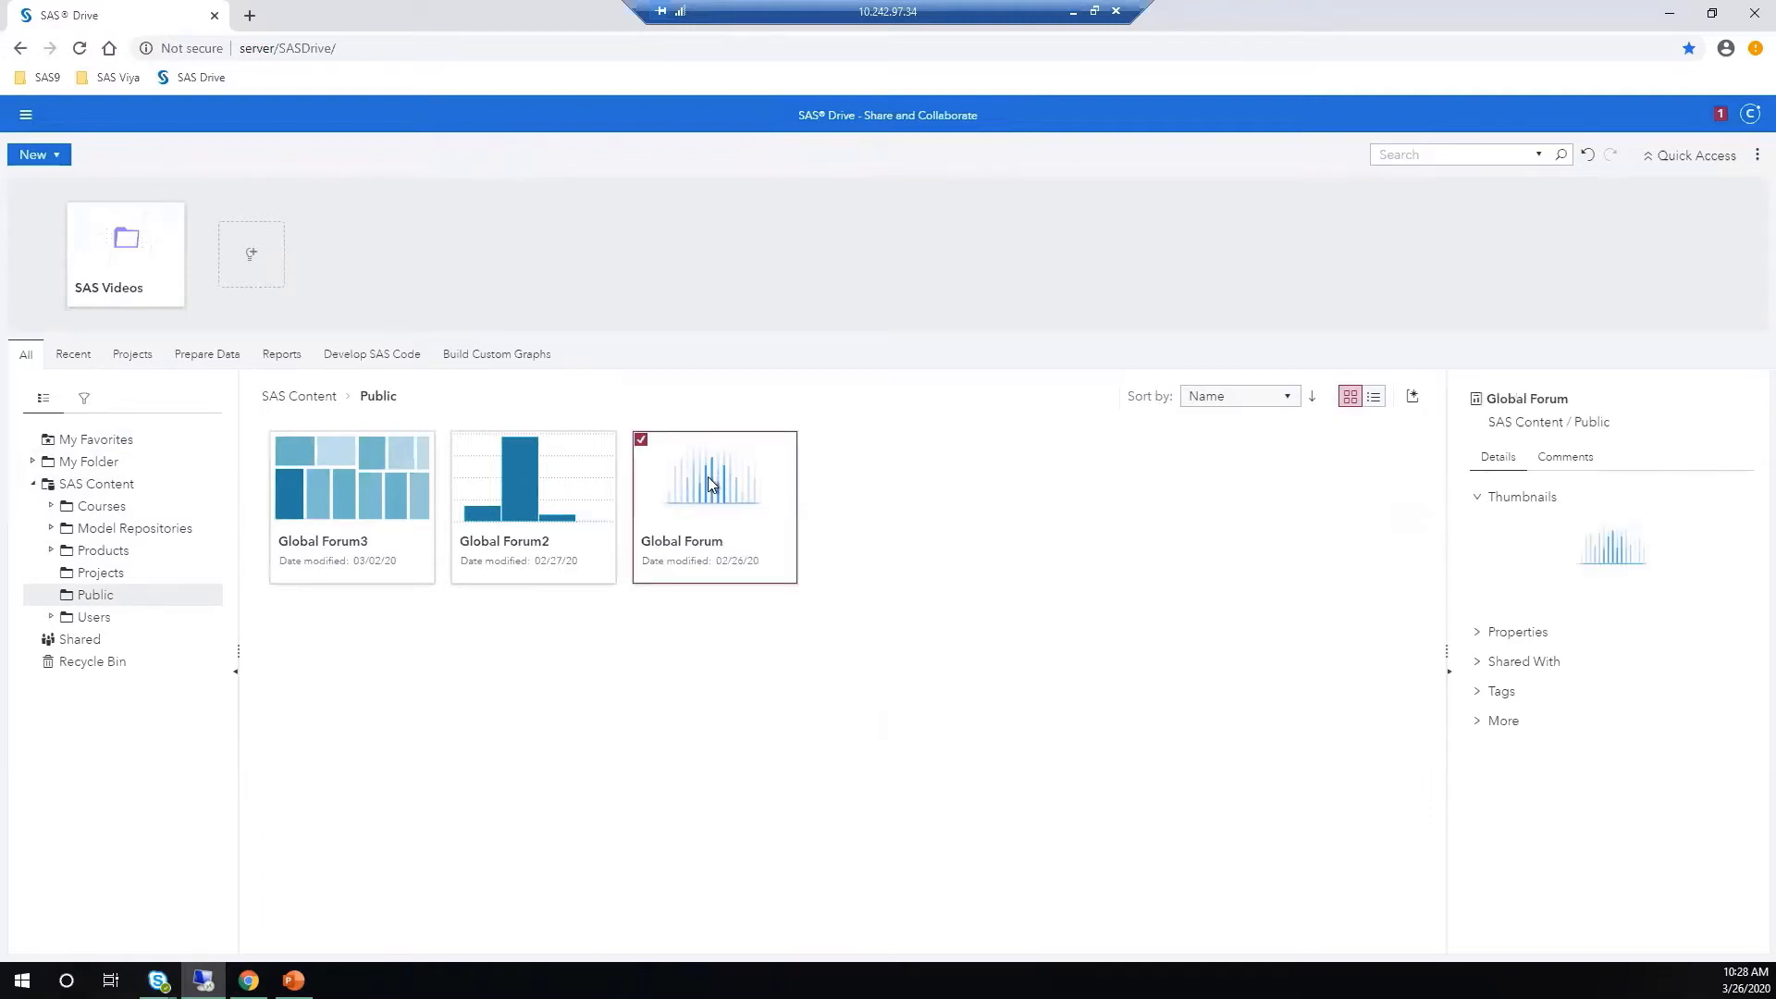
{"action": "right_click", "coordinate": [708, 478]}
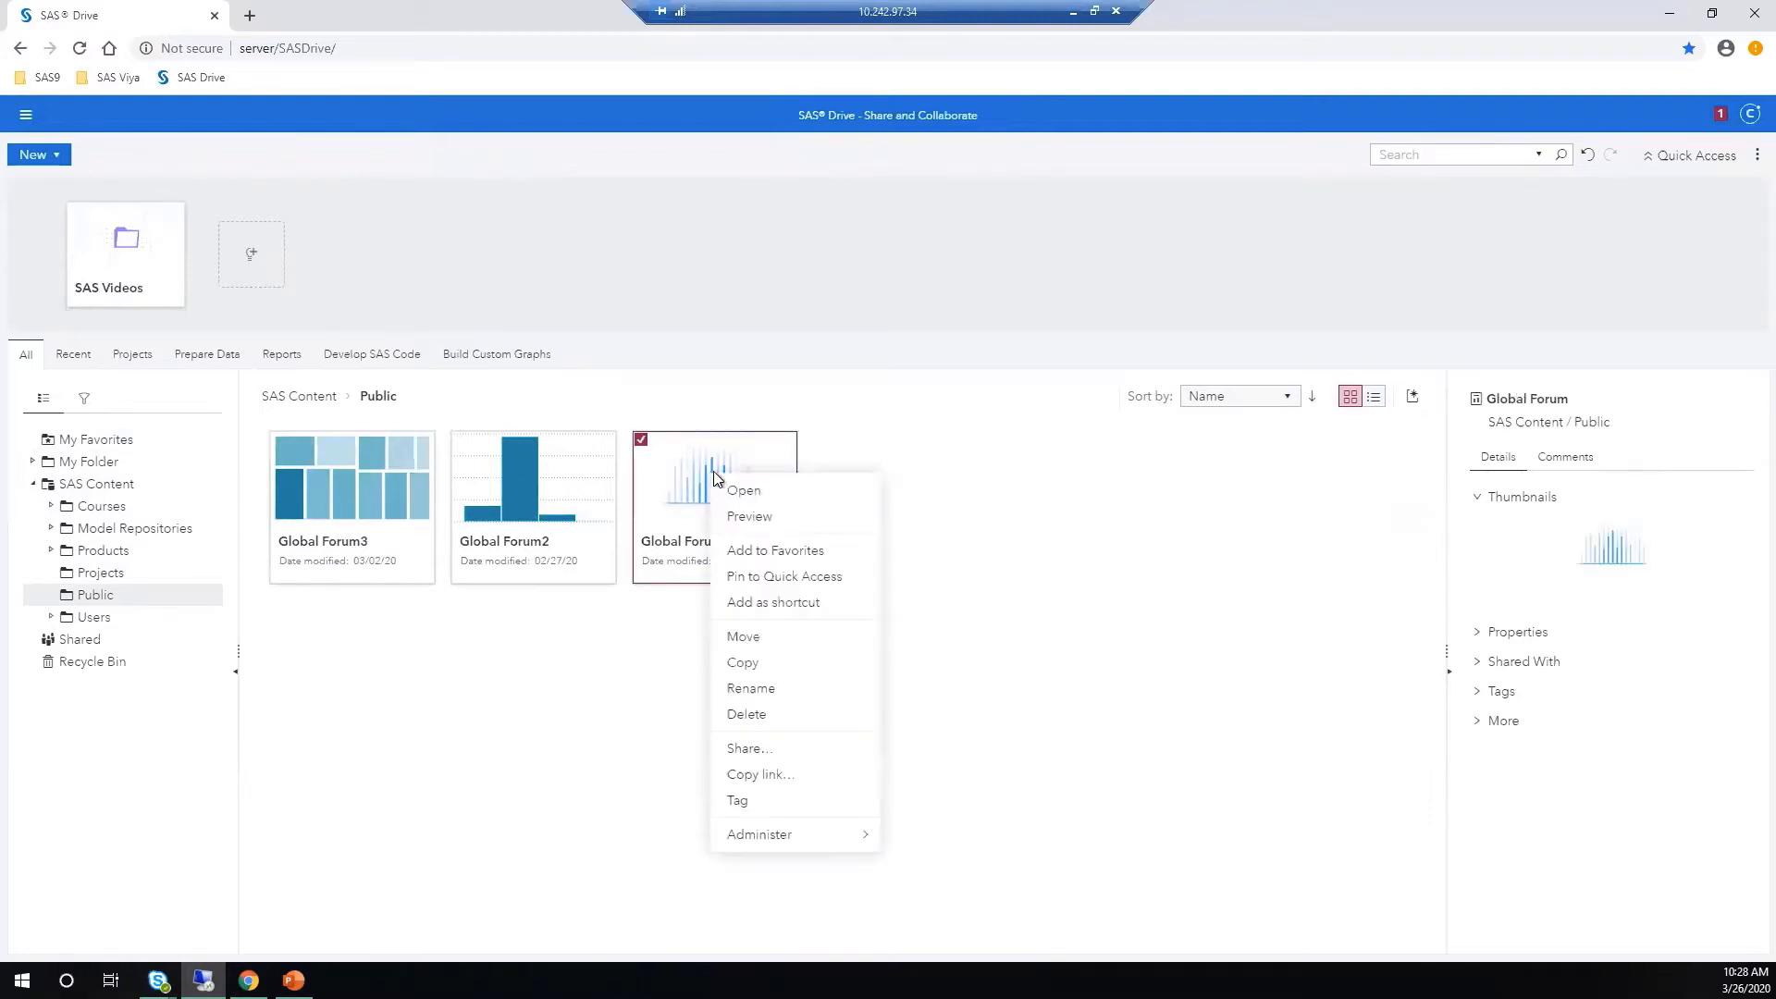
{"action": "left_click", "coordinate": [785, 753]}
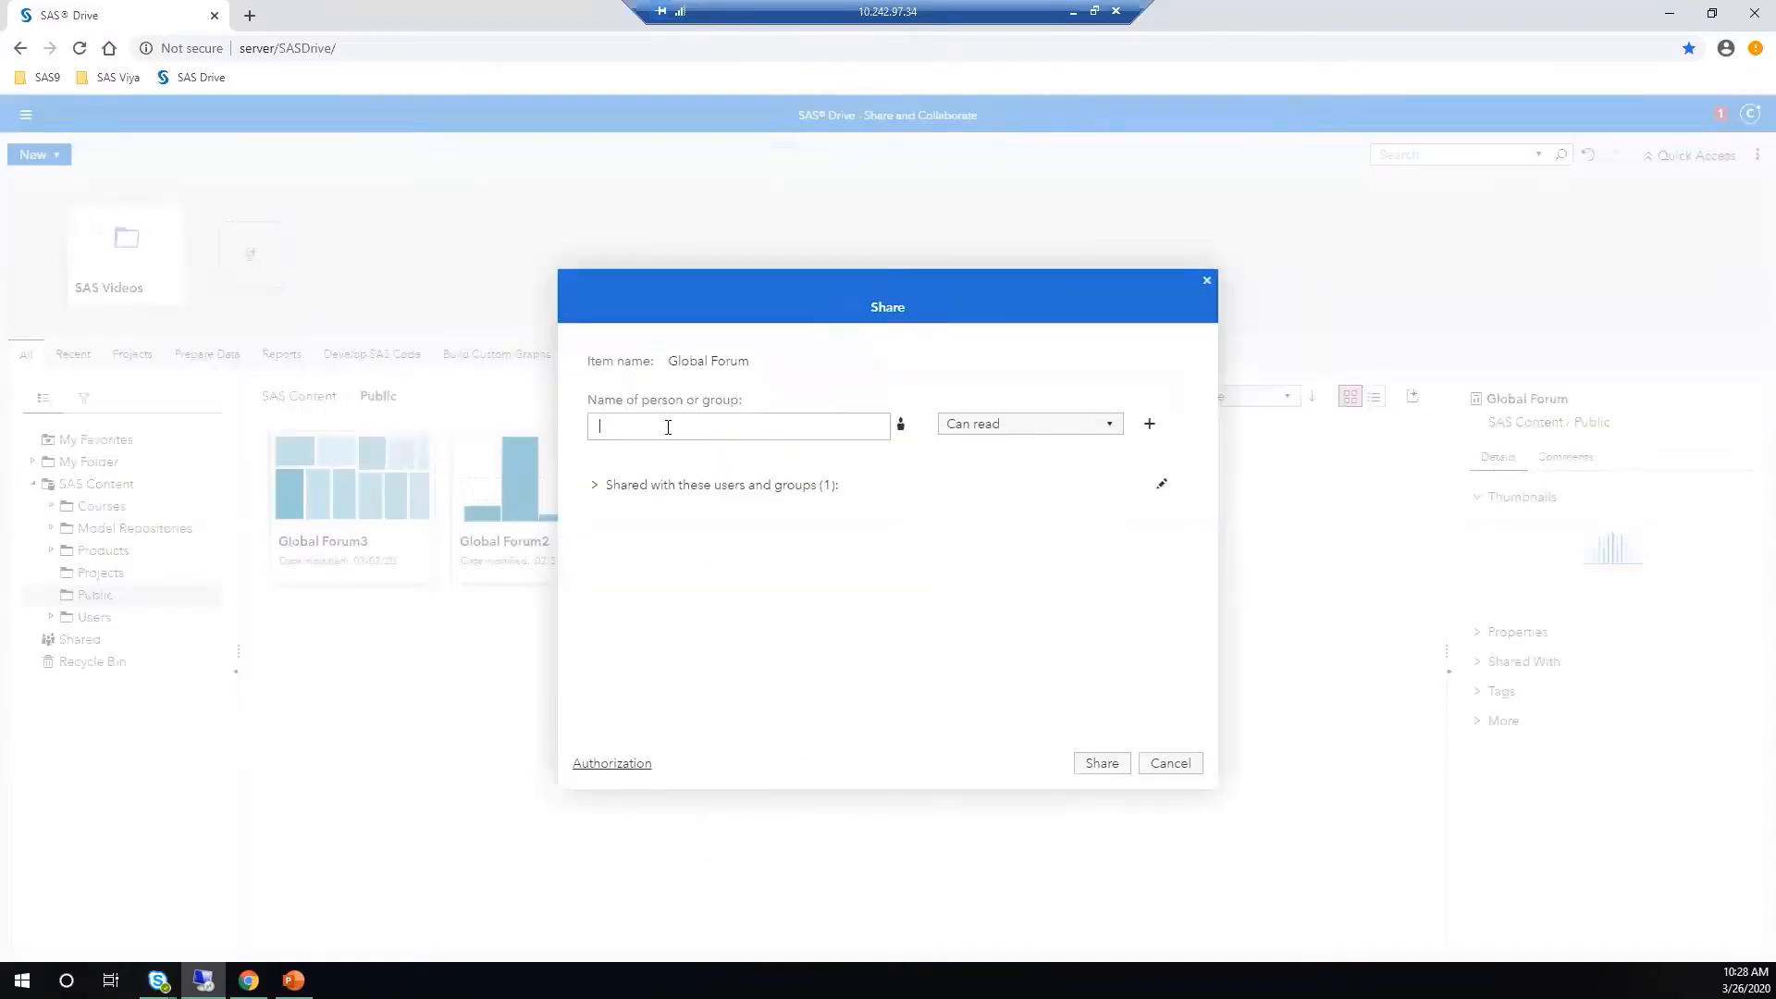
Try adding one user as a recipient, and share Global Forum with another user with the Can read and edit permission
{"action": "type", "text": "E"}
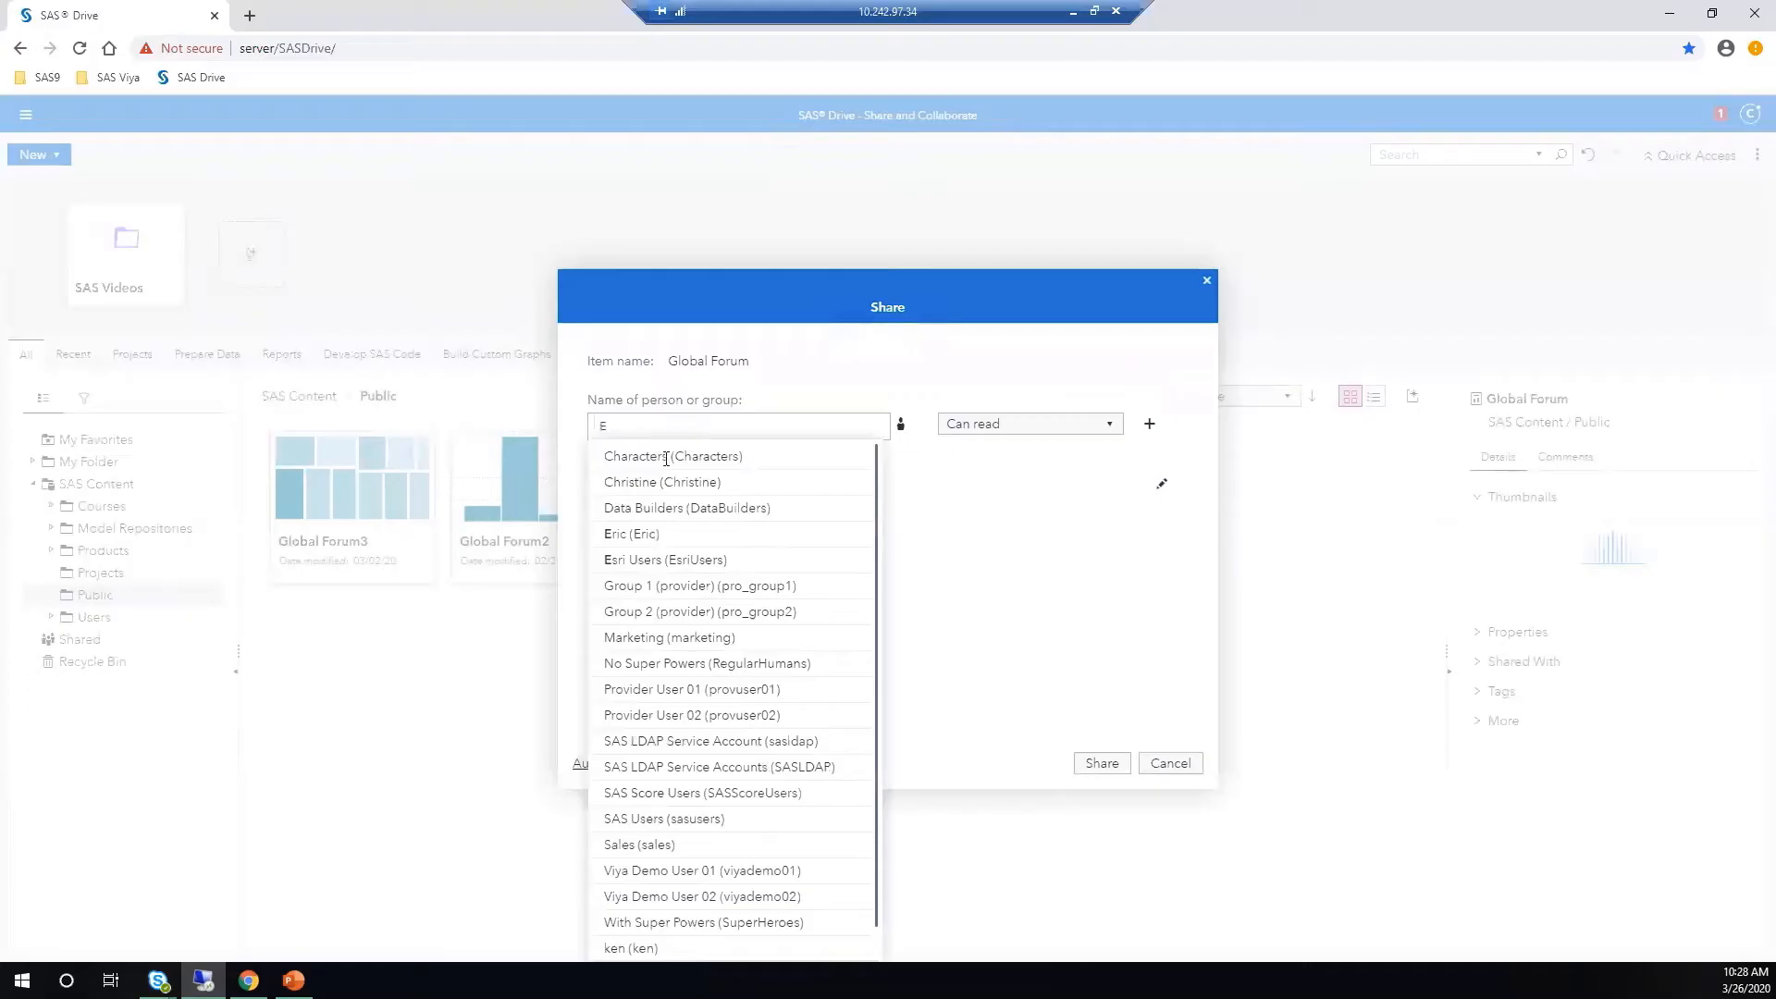
{"action": "left_click", "coordinate": [633, 535]}
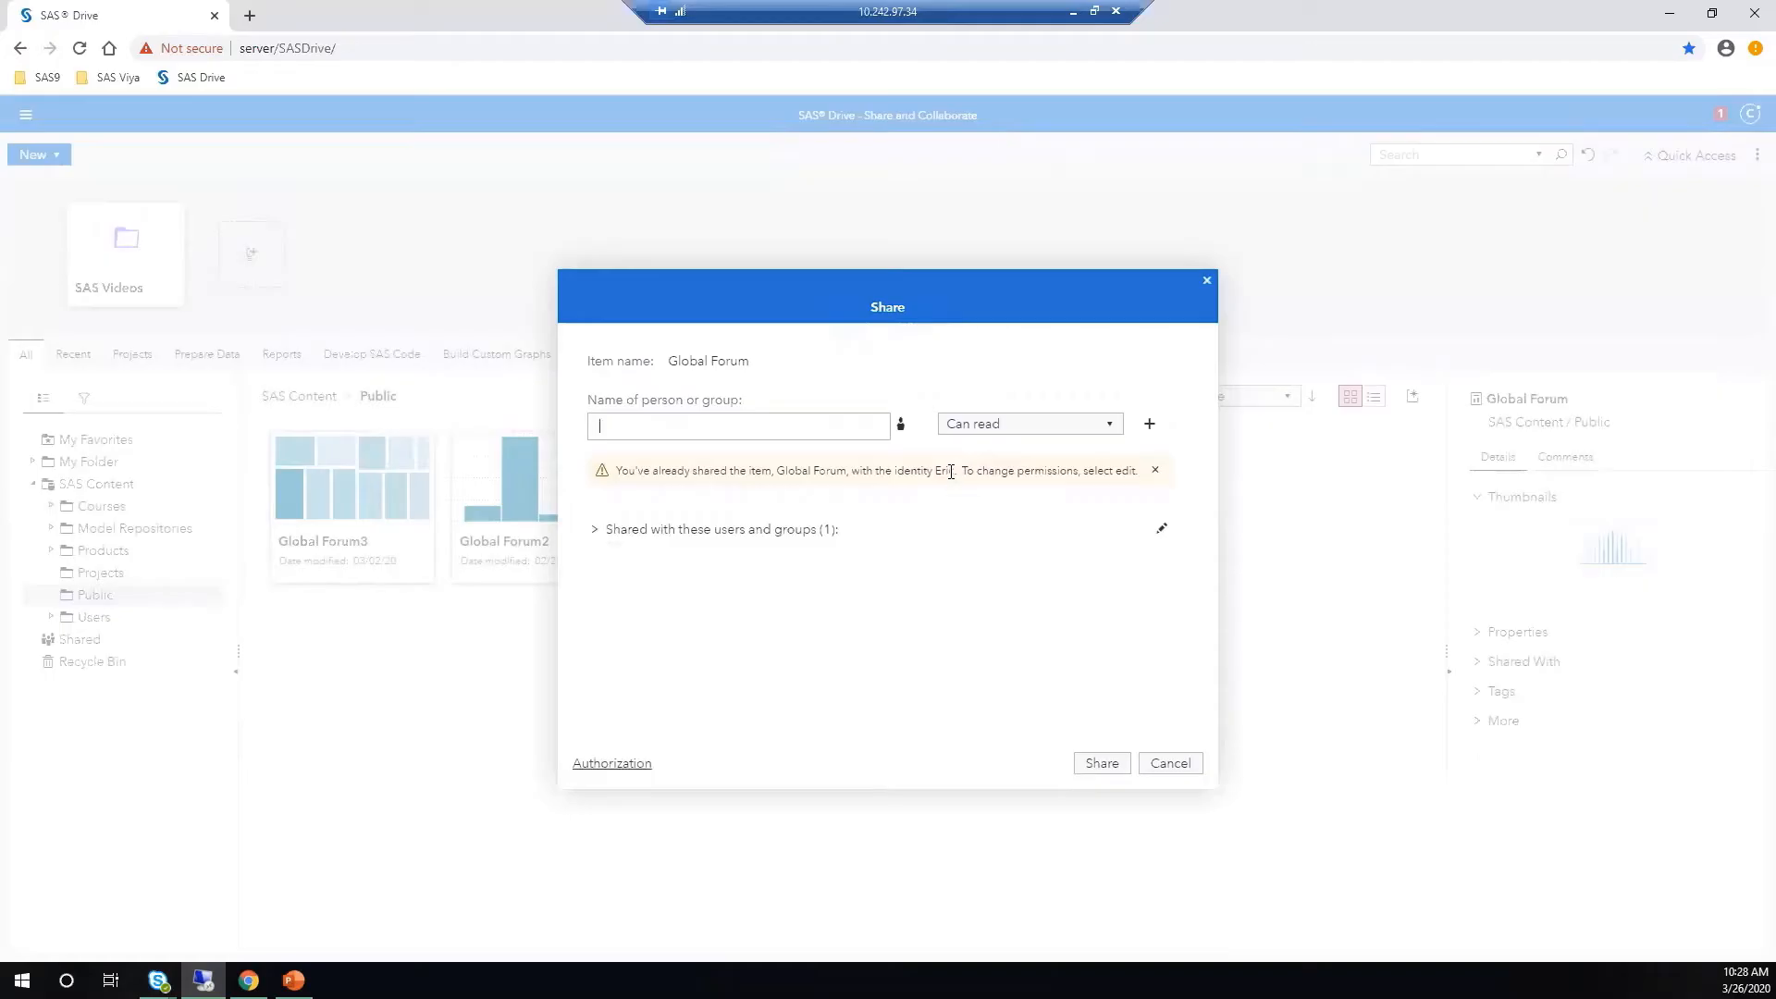
{"action": "type", "text": "Ly"}
{"action": "left_click", "coordinate": [739, 462]}
{"action": "left_click", "coordinate": [1109, 425]}
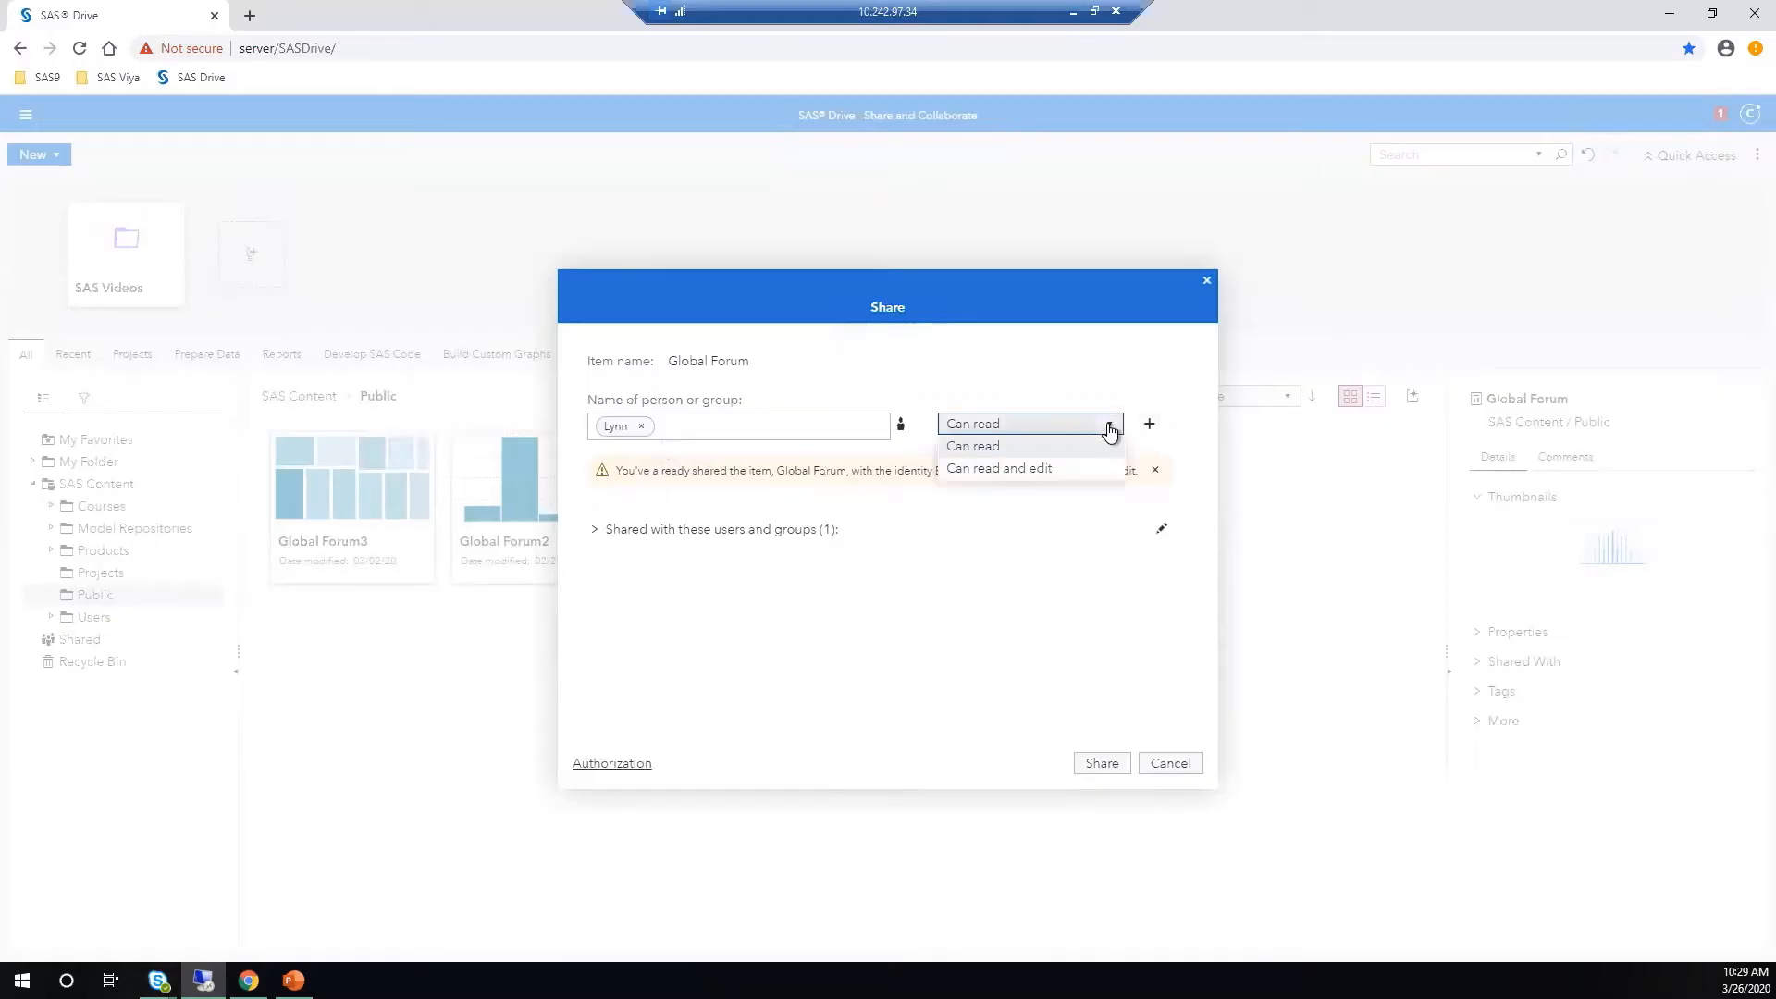
{"action": "left_click", "coordinate": [1030, 470]}
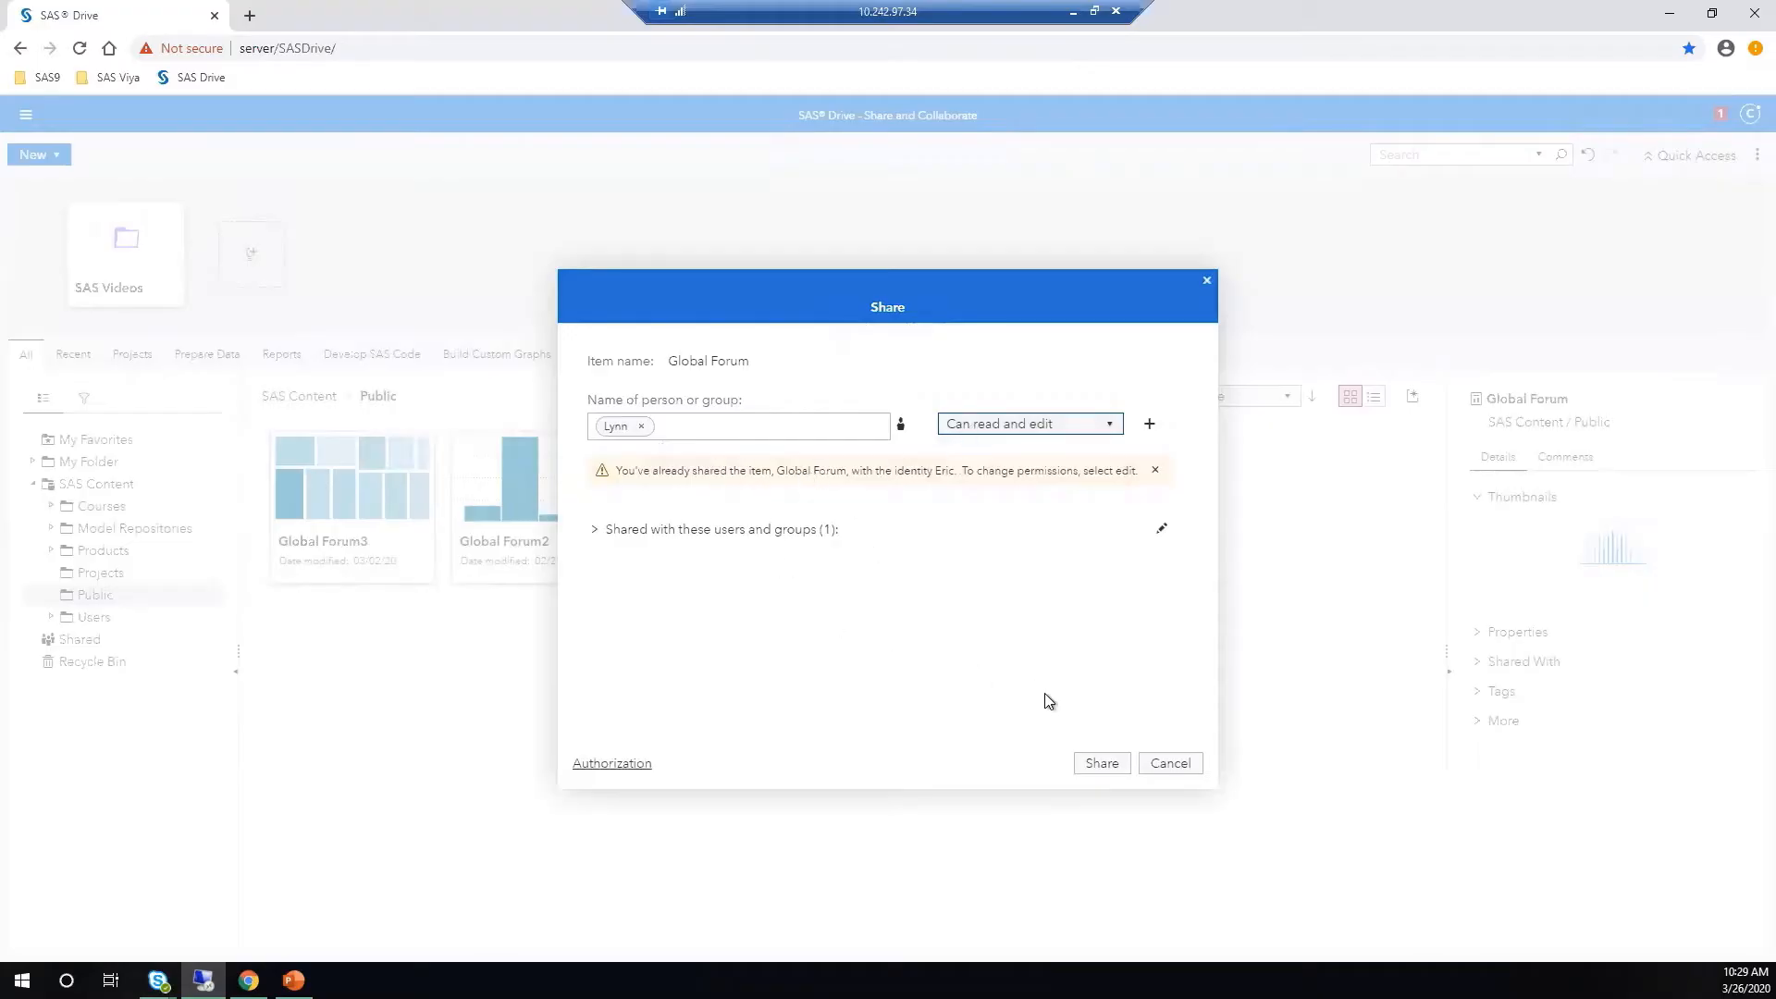
{"action": "left_click", "coordinate": [1097, 766]}
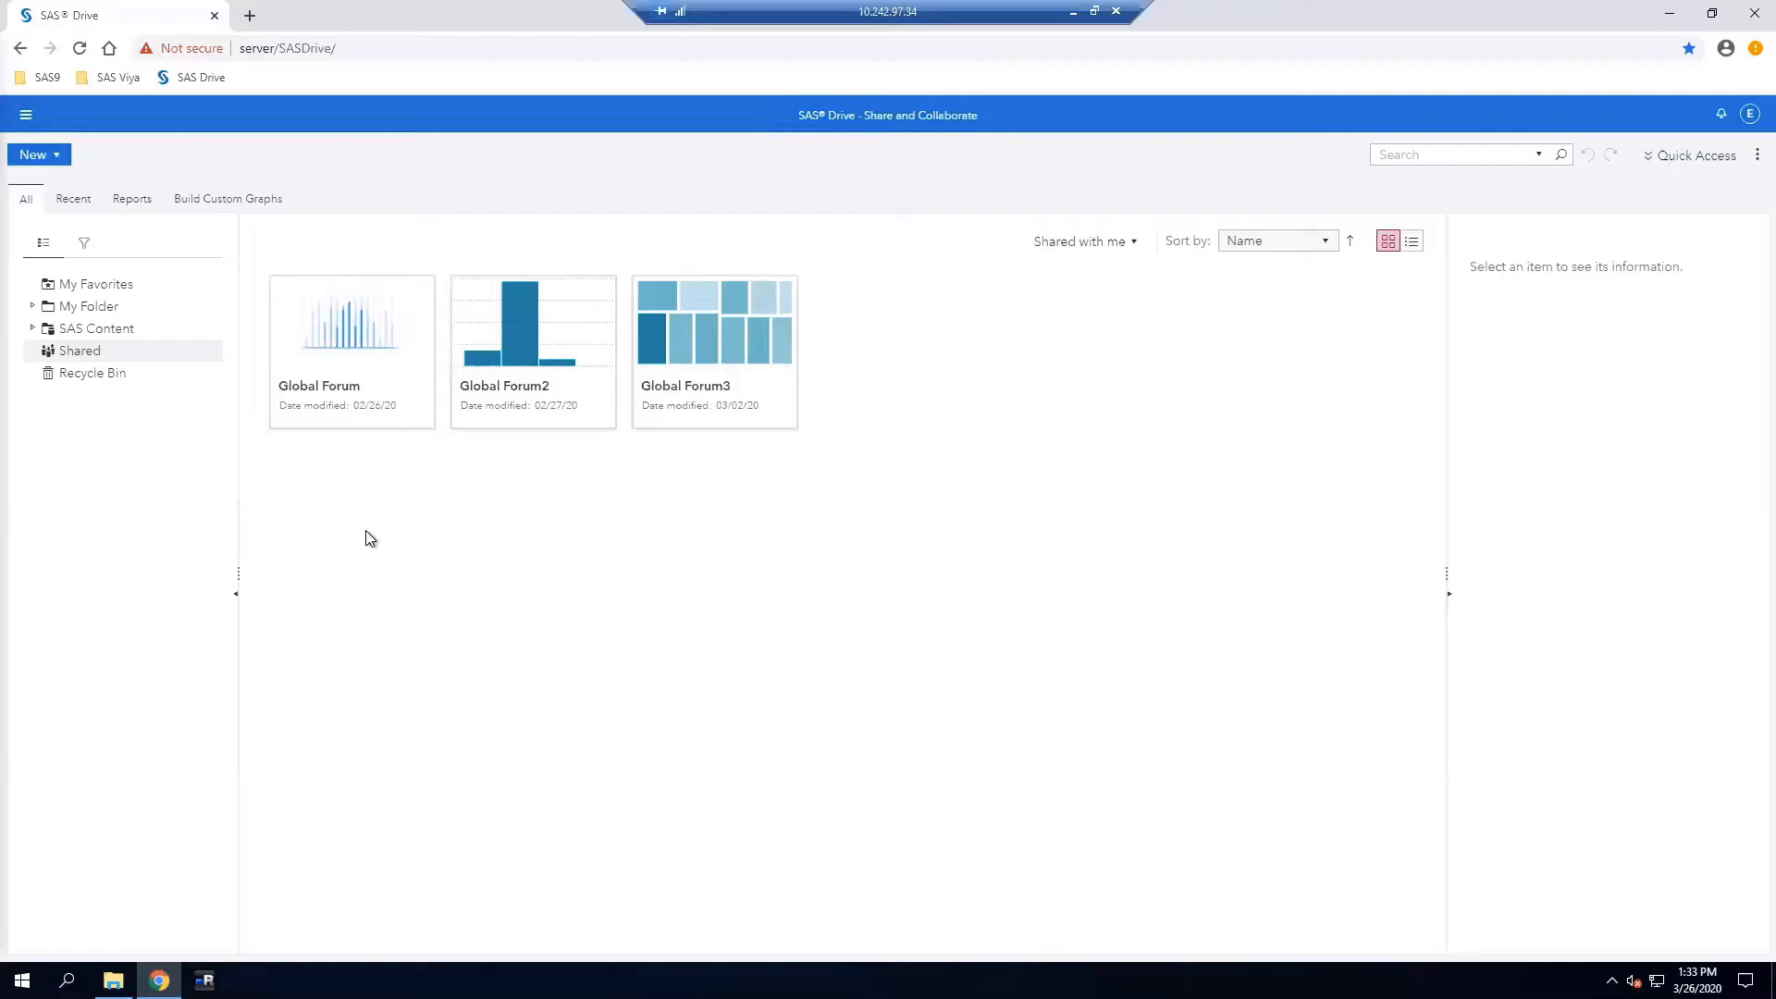
Start a new report in Explore and Visualize and add the CUSTOMERS_CLEAN table as its data
{"action": "left_click", "coordinate": [27, 115]}
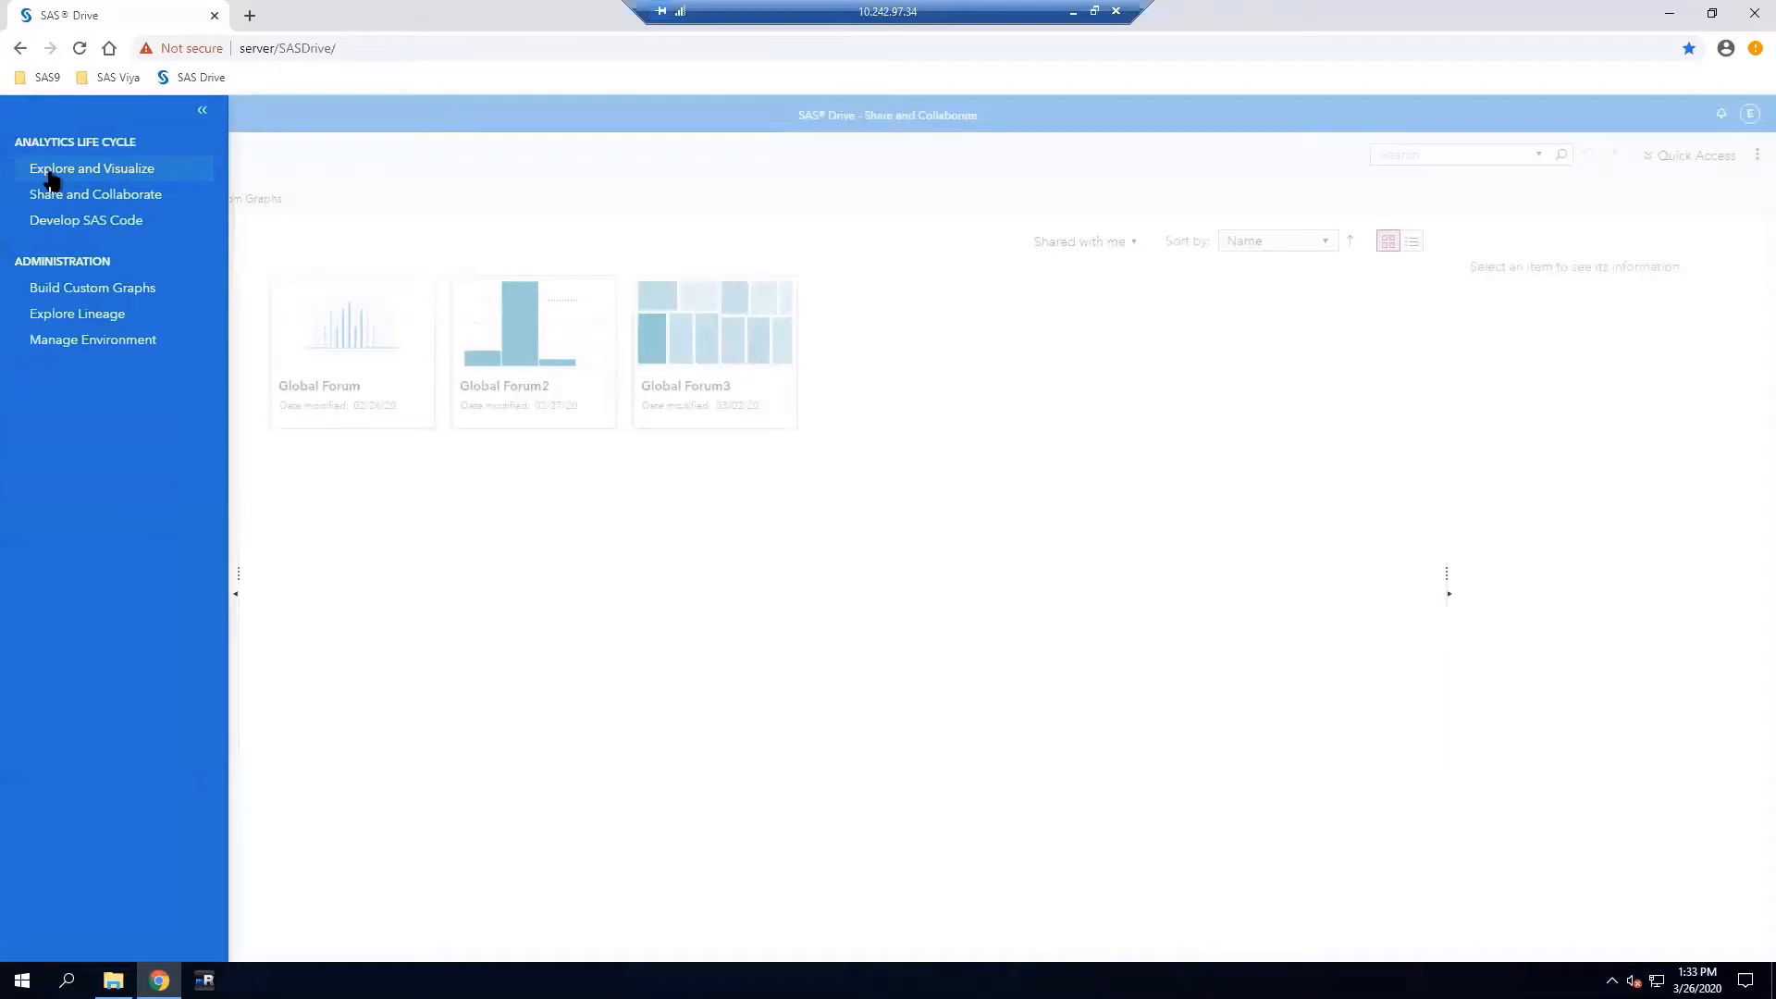
{"action": "left_click", "coordinate": [50, 174]}
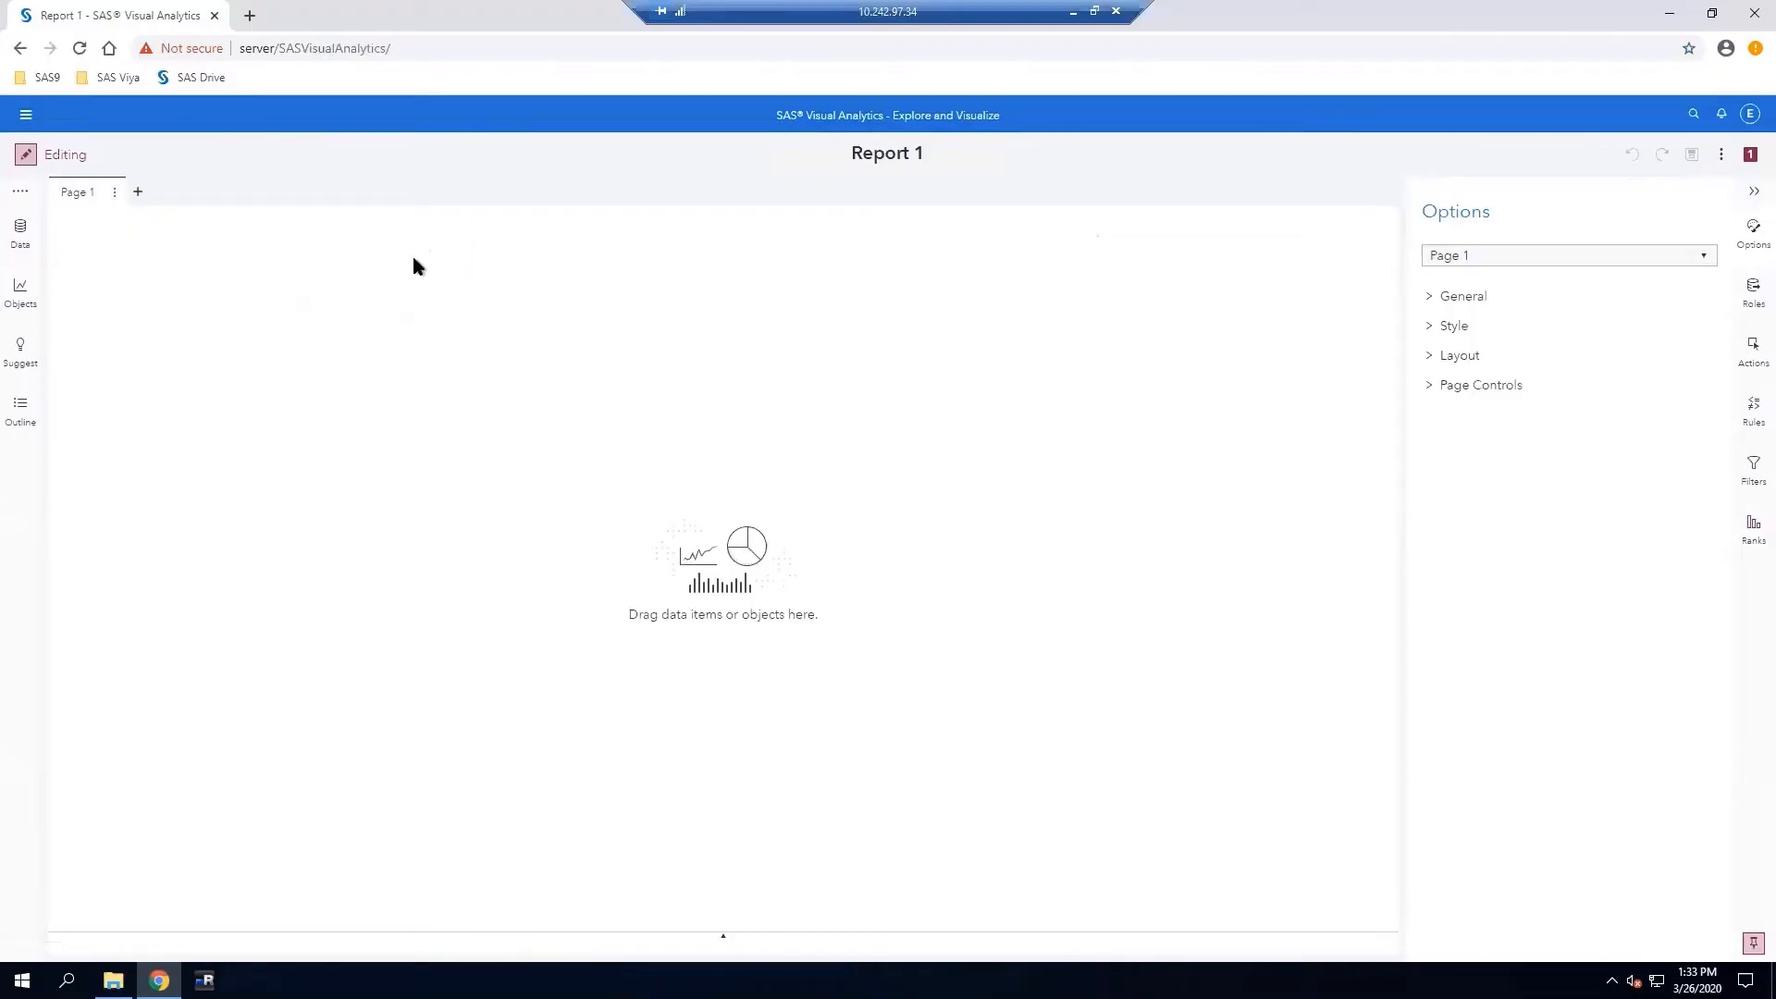
{"action": "left_click", "coordinate": [16, 234]}
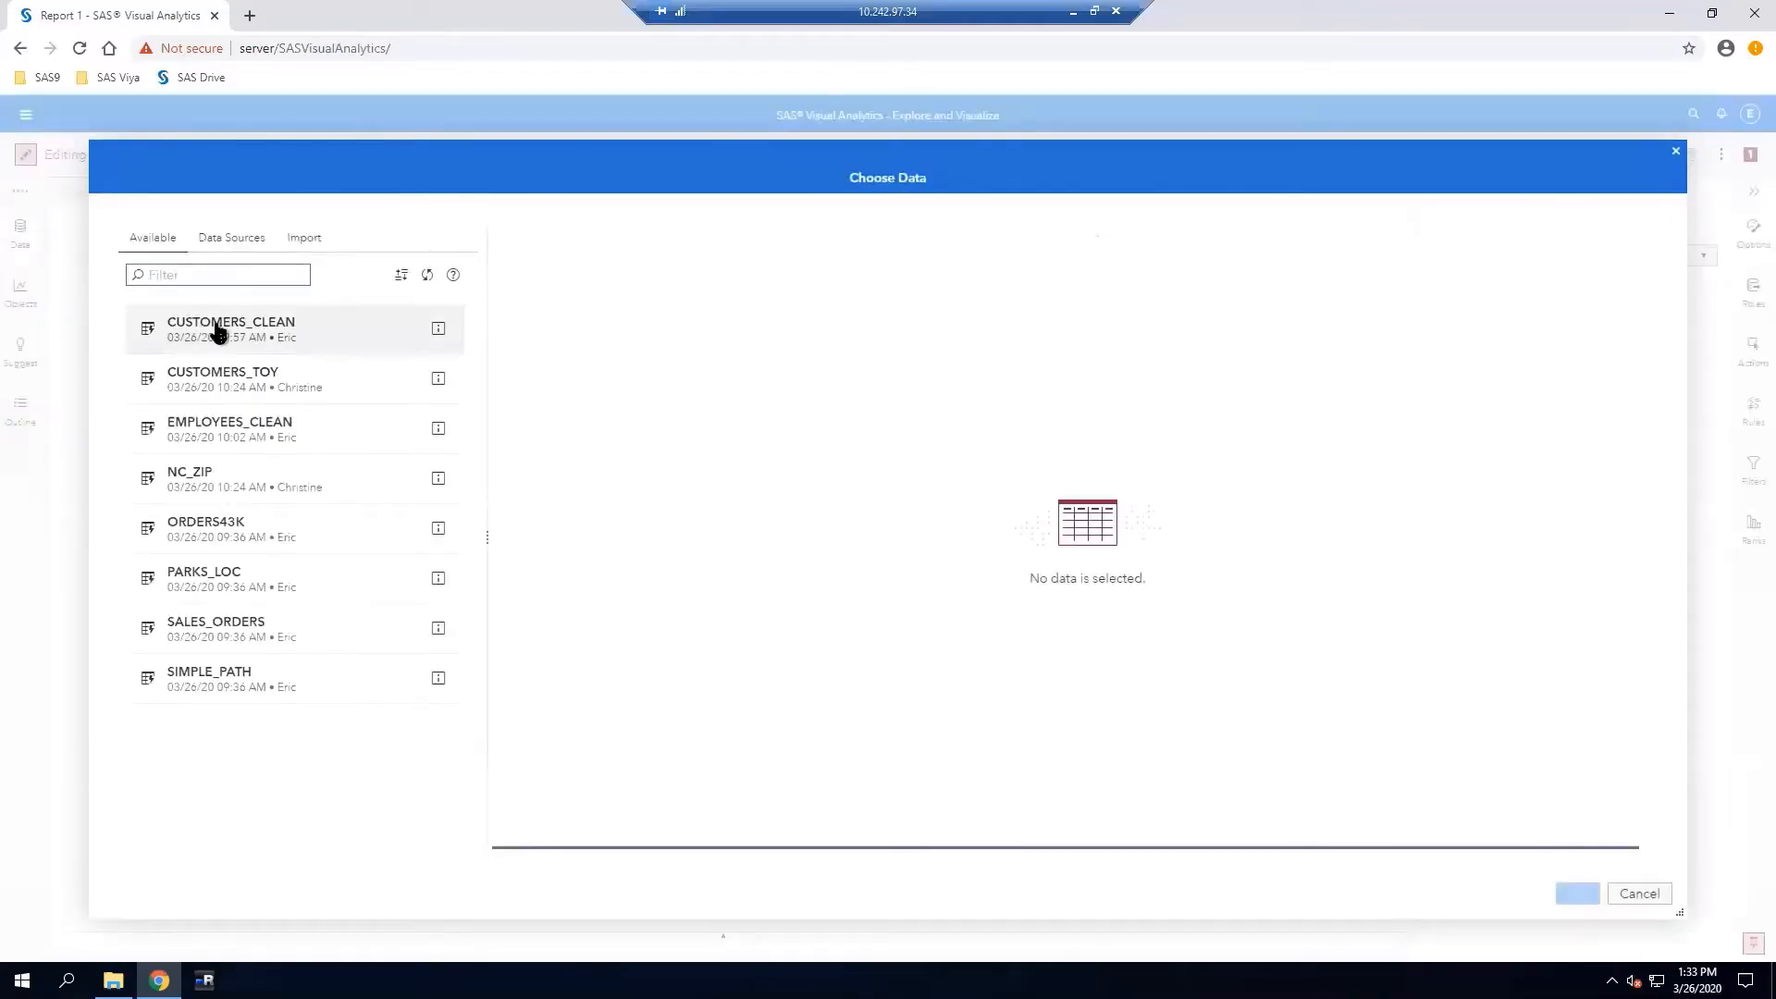
{"action": "left_click", "coordinate": [218, 330]}
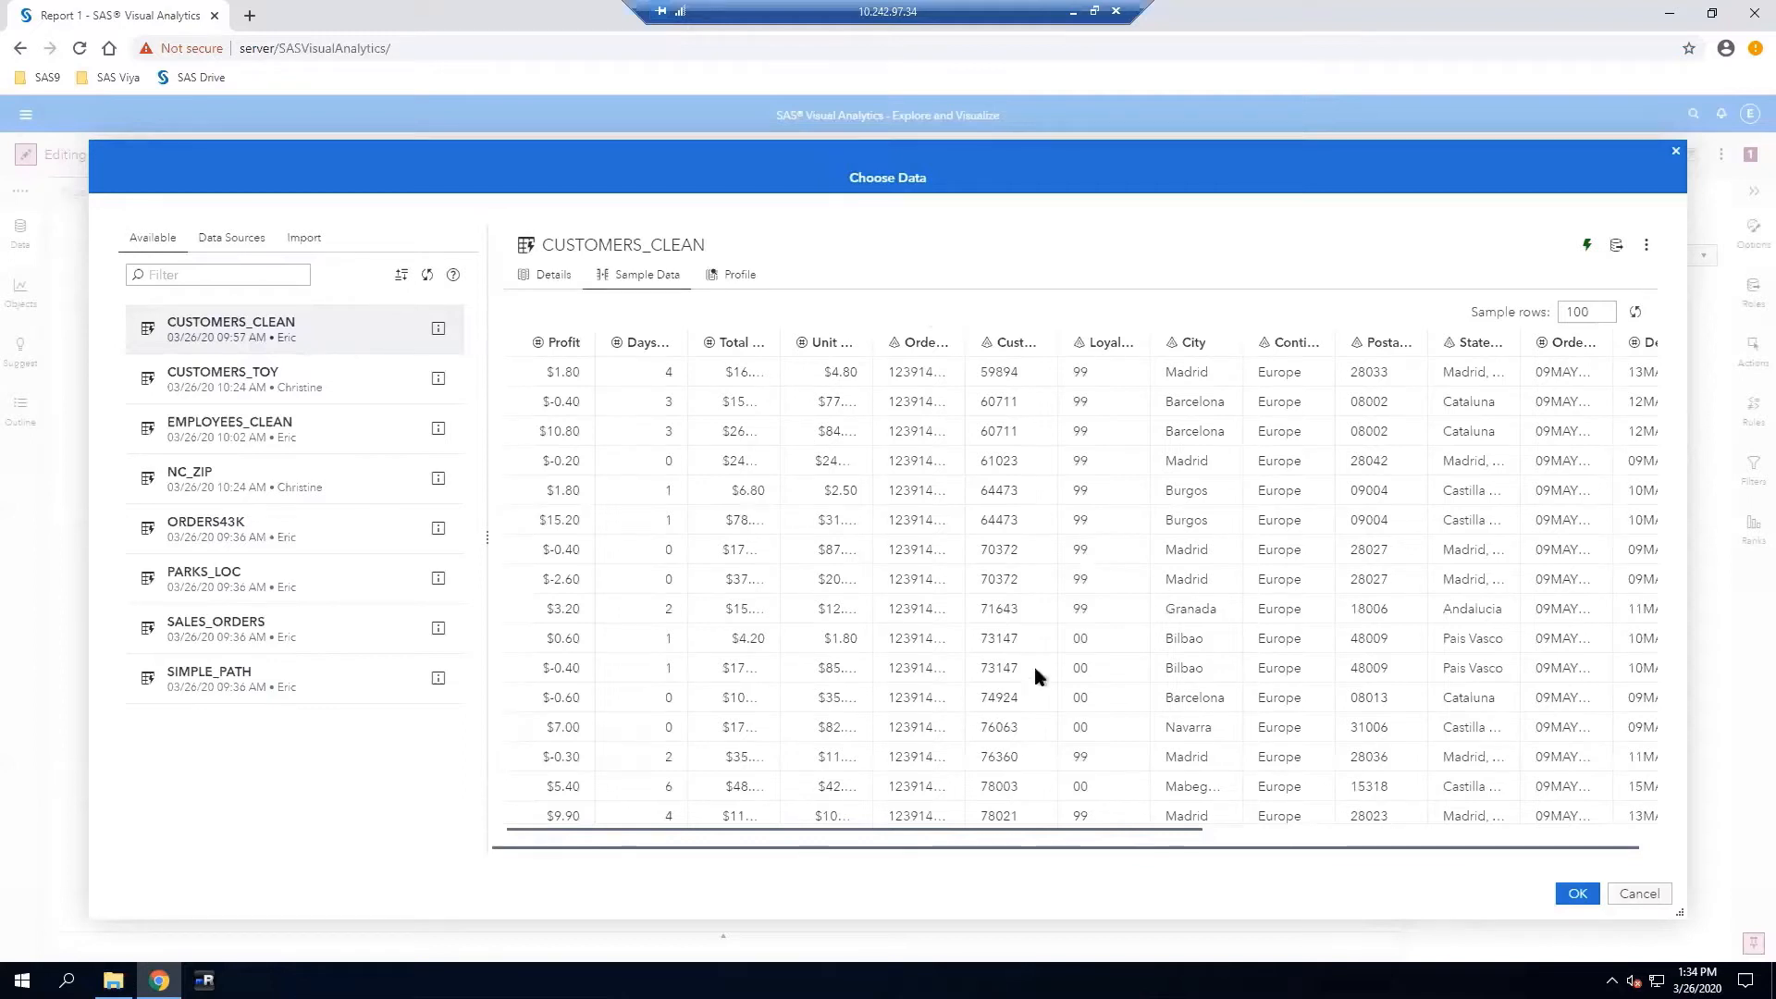
{"action": "left_click", "coordinate": [1578, 893]}
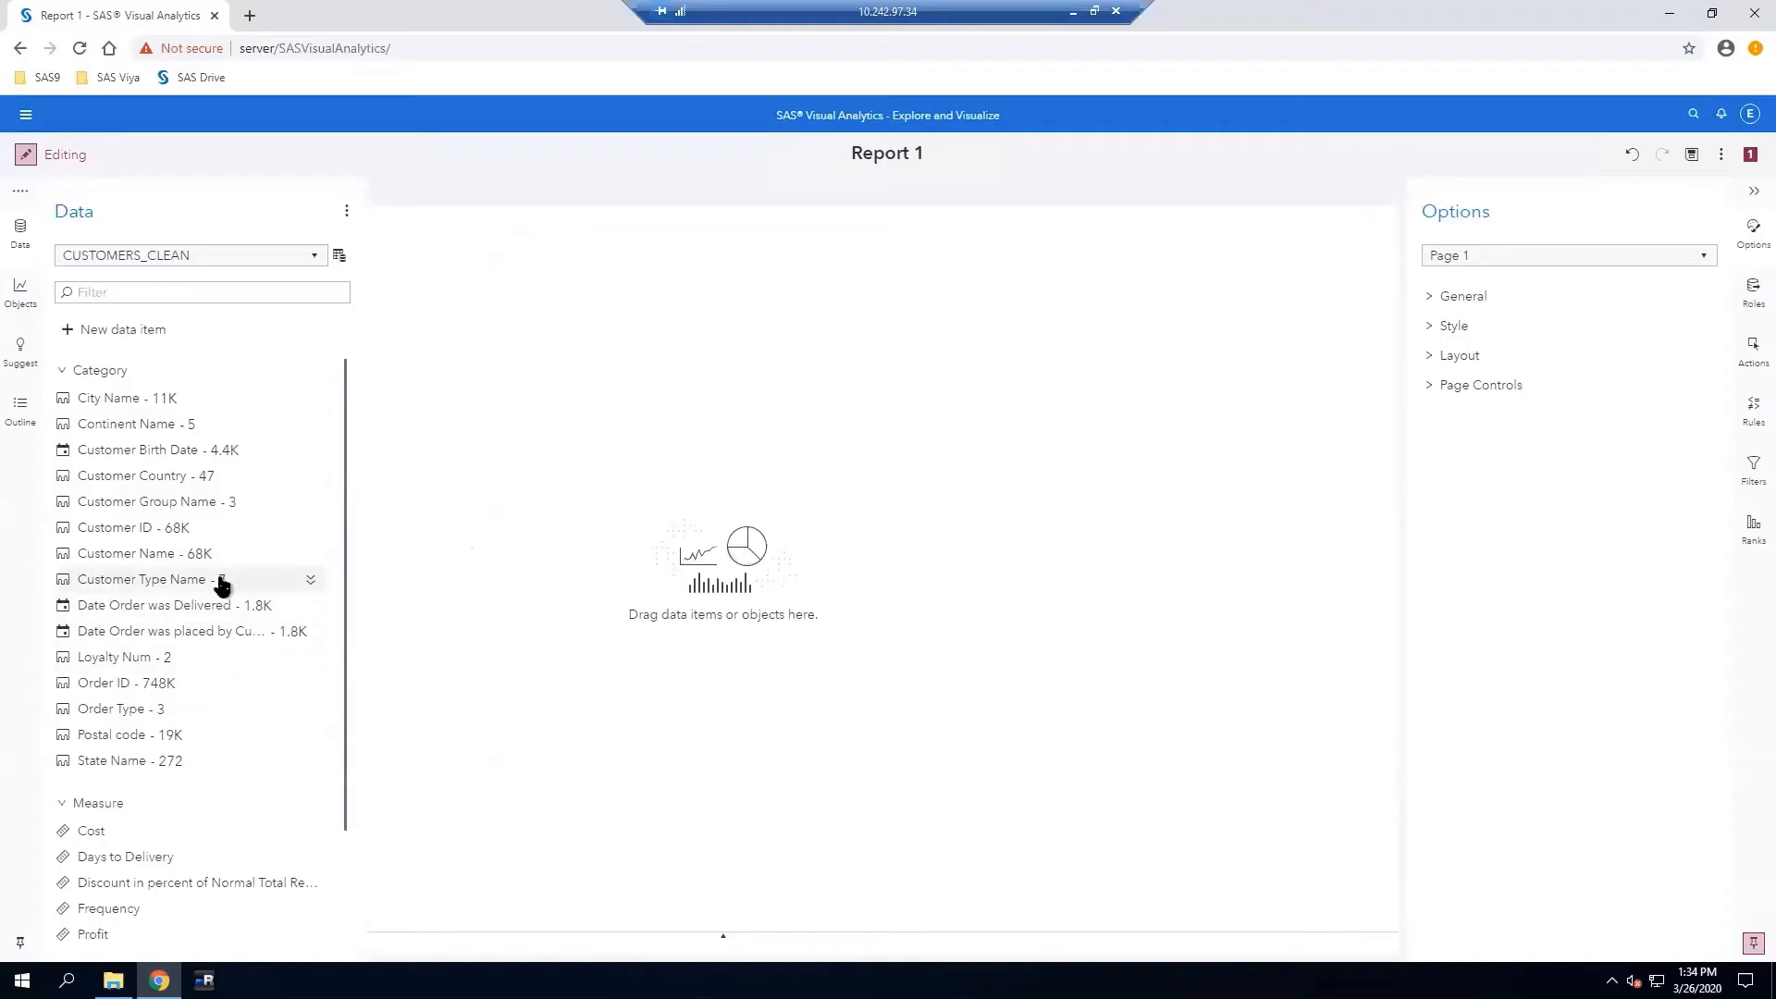
Change the format of the Date Order was Delivered data item to MMMYYYY
{"action": "mouse_move", "coordinate": [218, 583]}
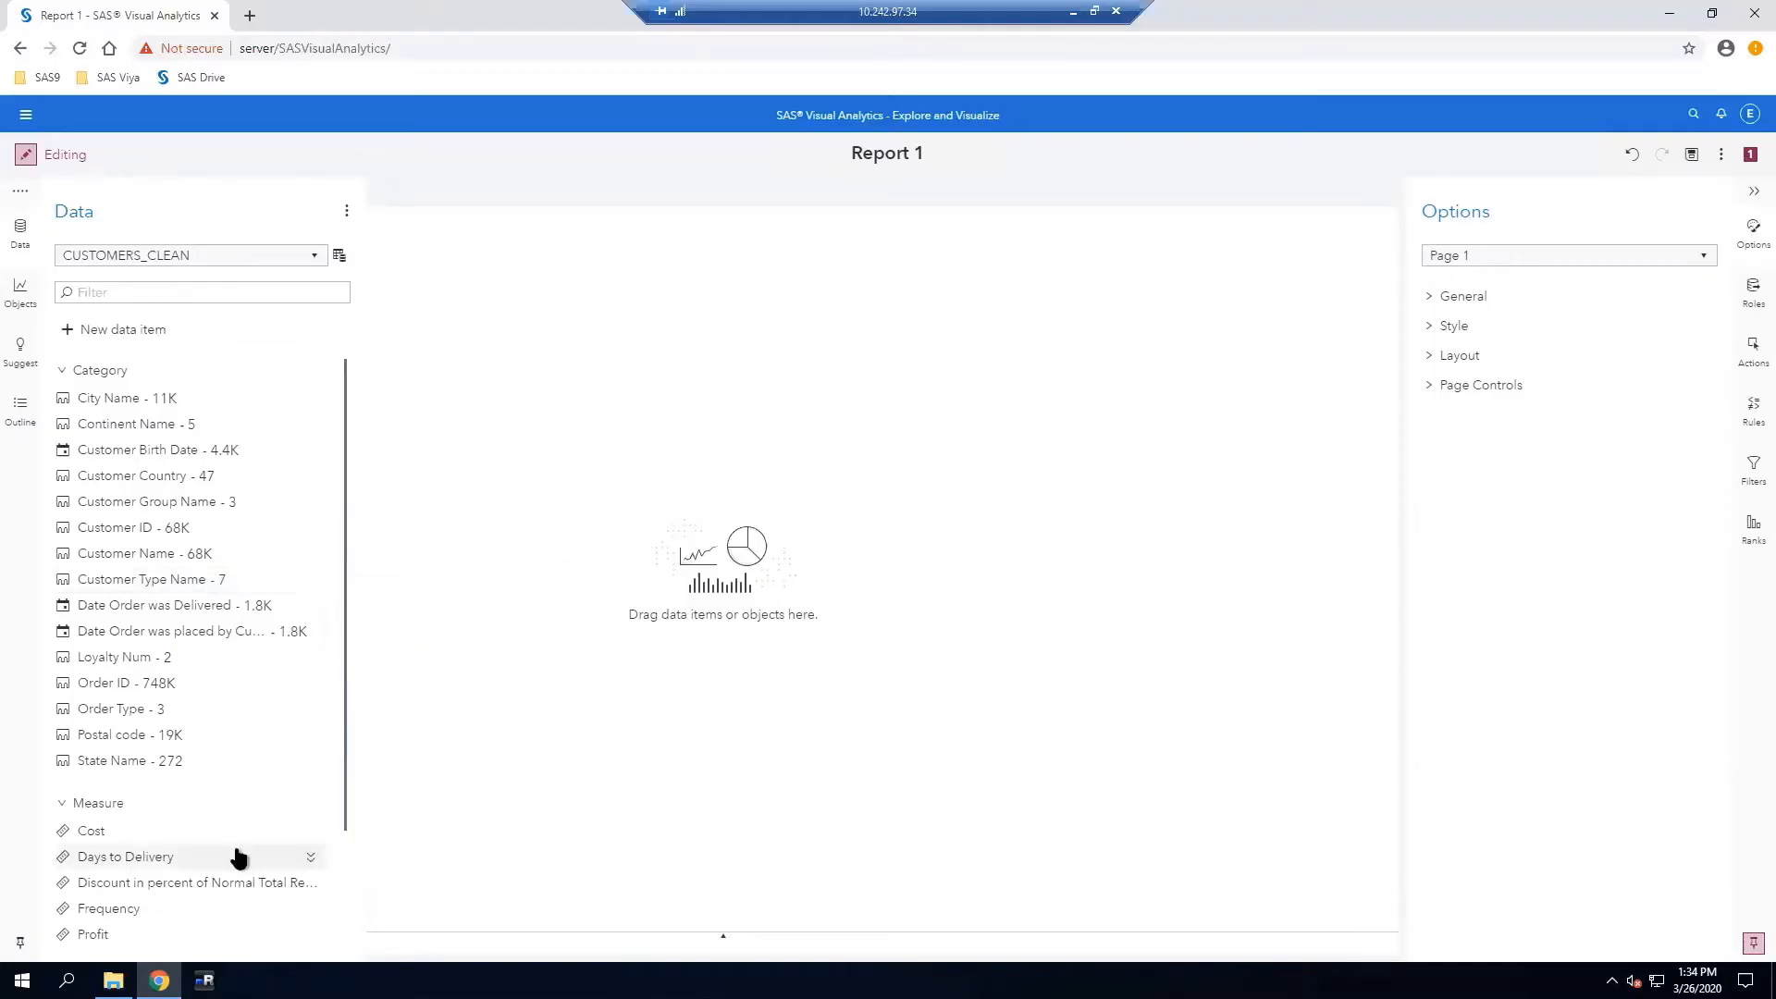
{"action": "mouse_move", "coordinate": [243, 839]}
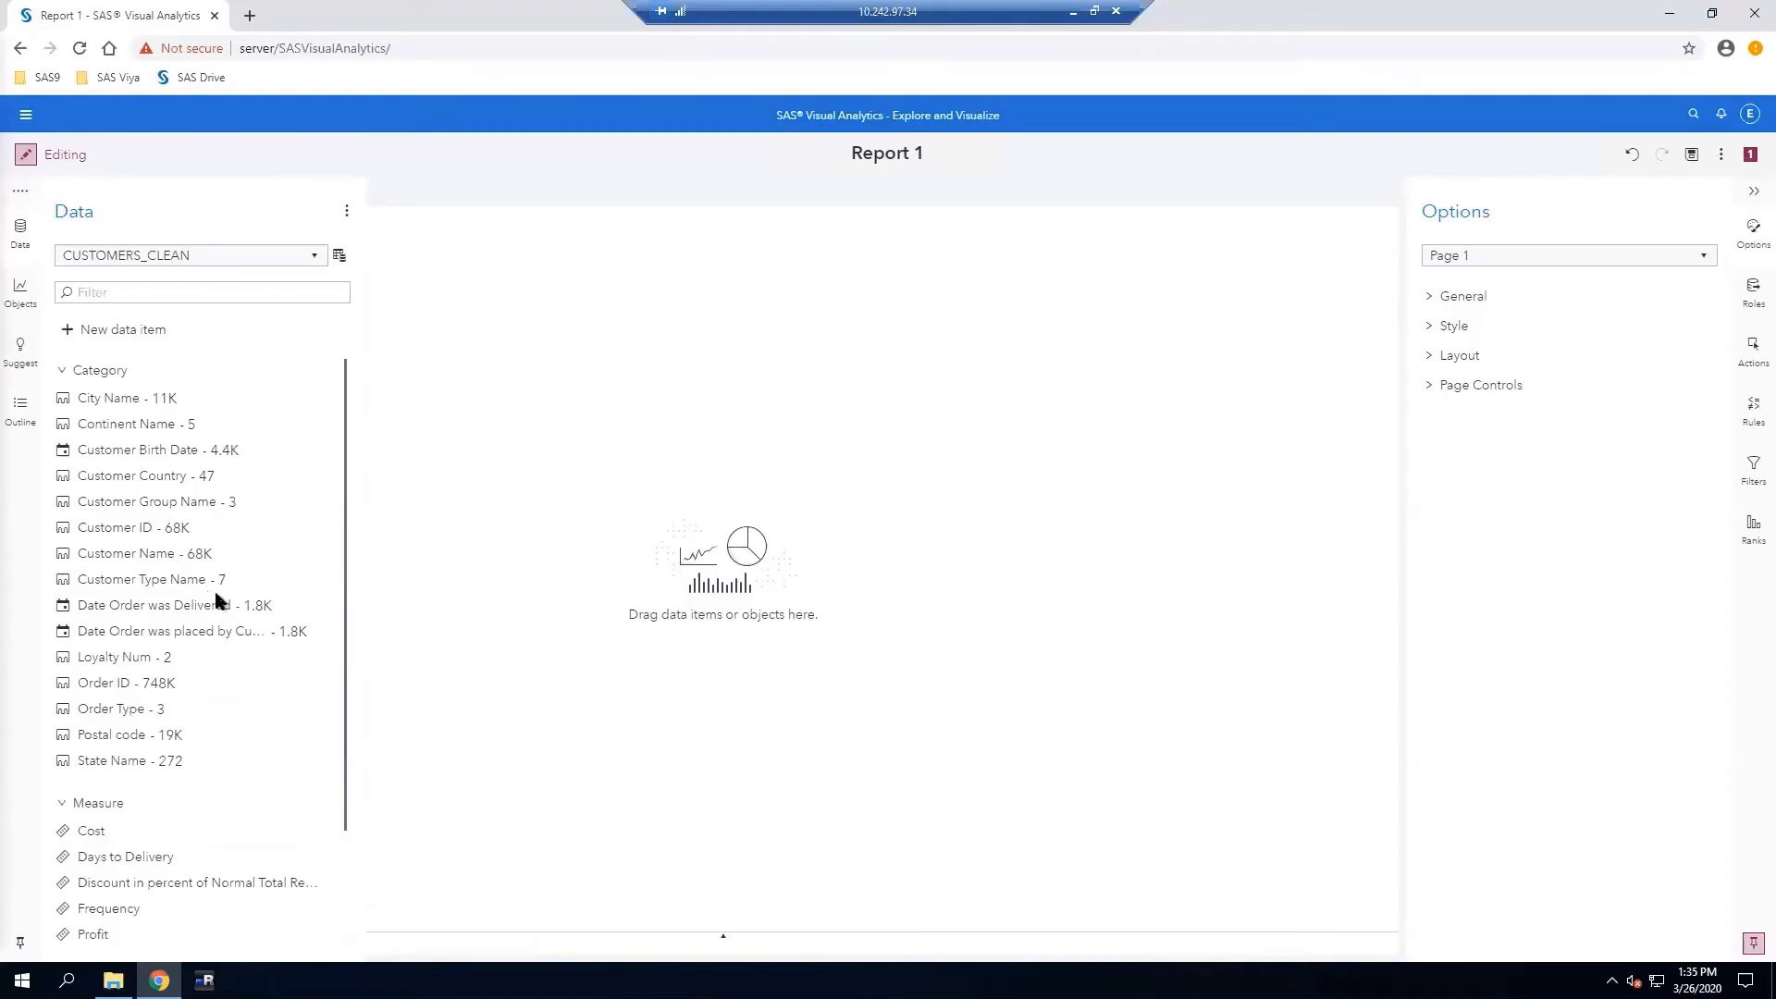
{"action": "left_click", "coordinate": [263, 609]}
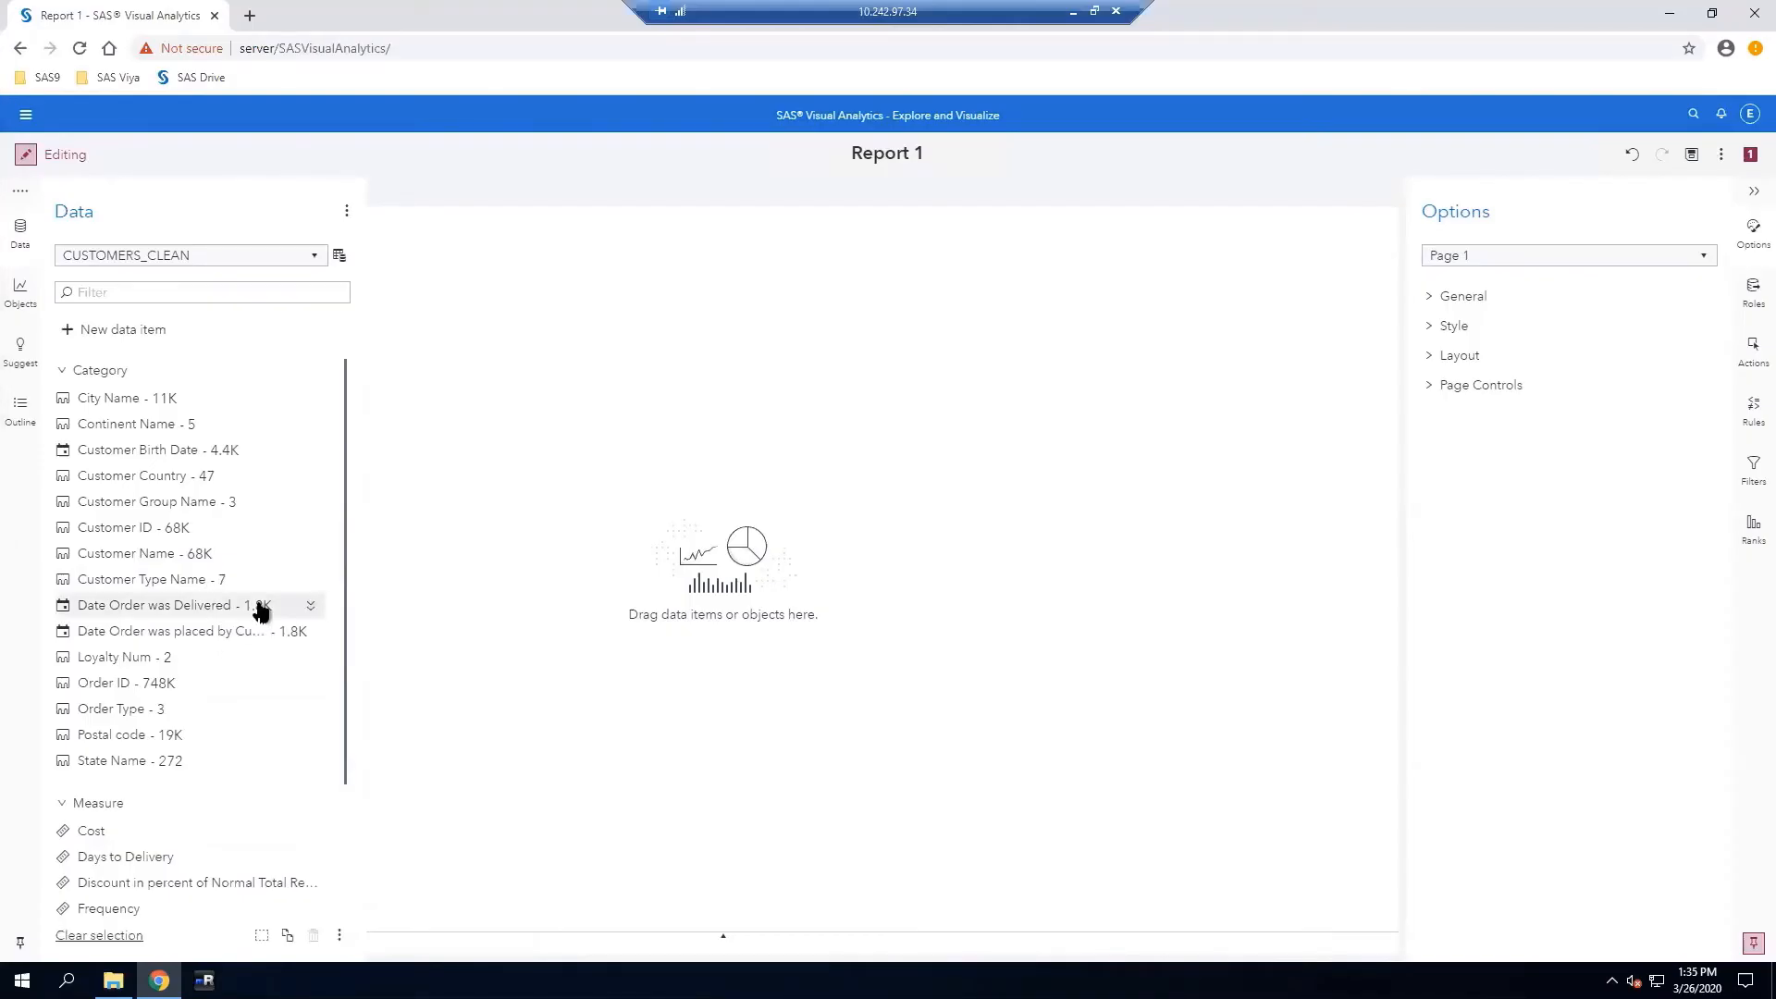
{"action": "left_click", "coordinate": [311, 607]}
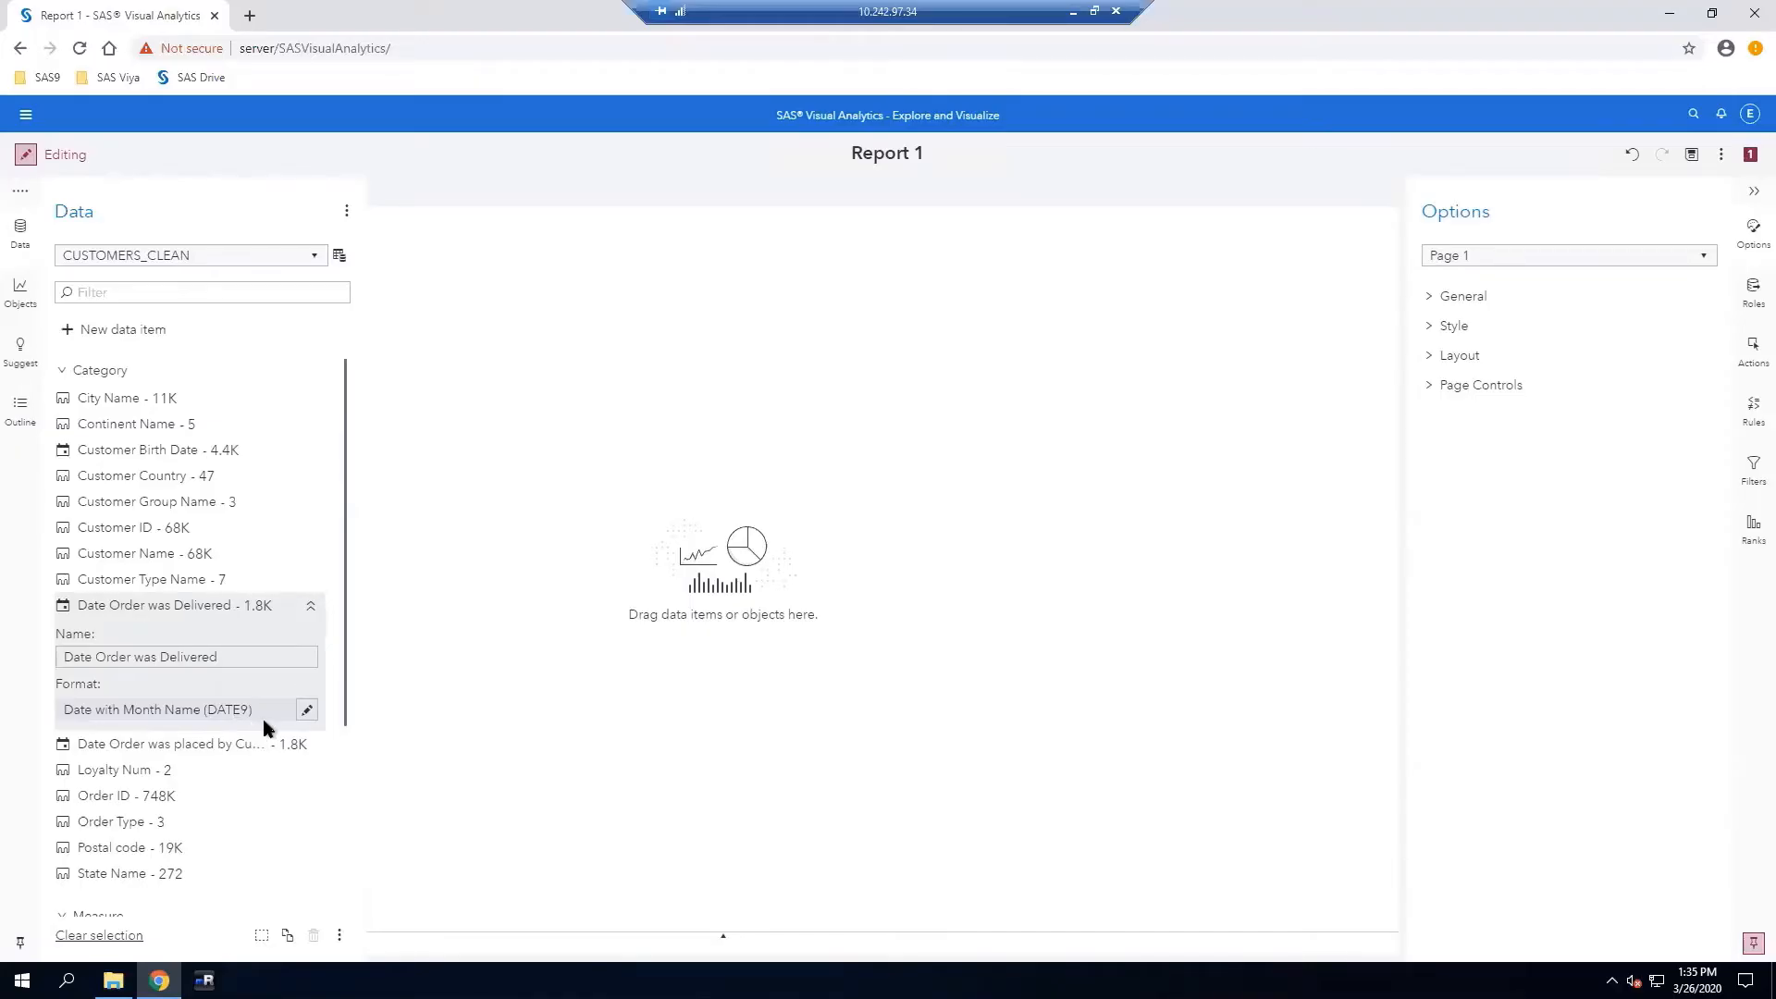
{"action": "left_click", "coordinate": [306, 710]}
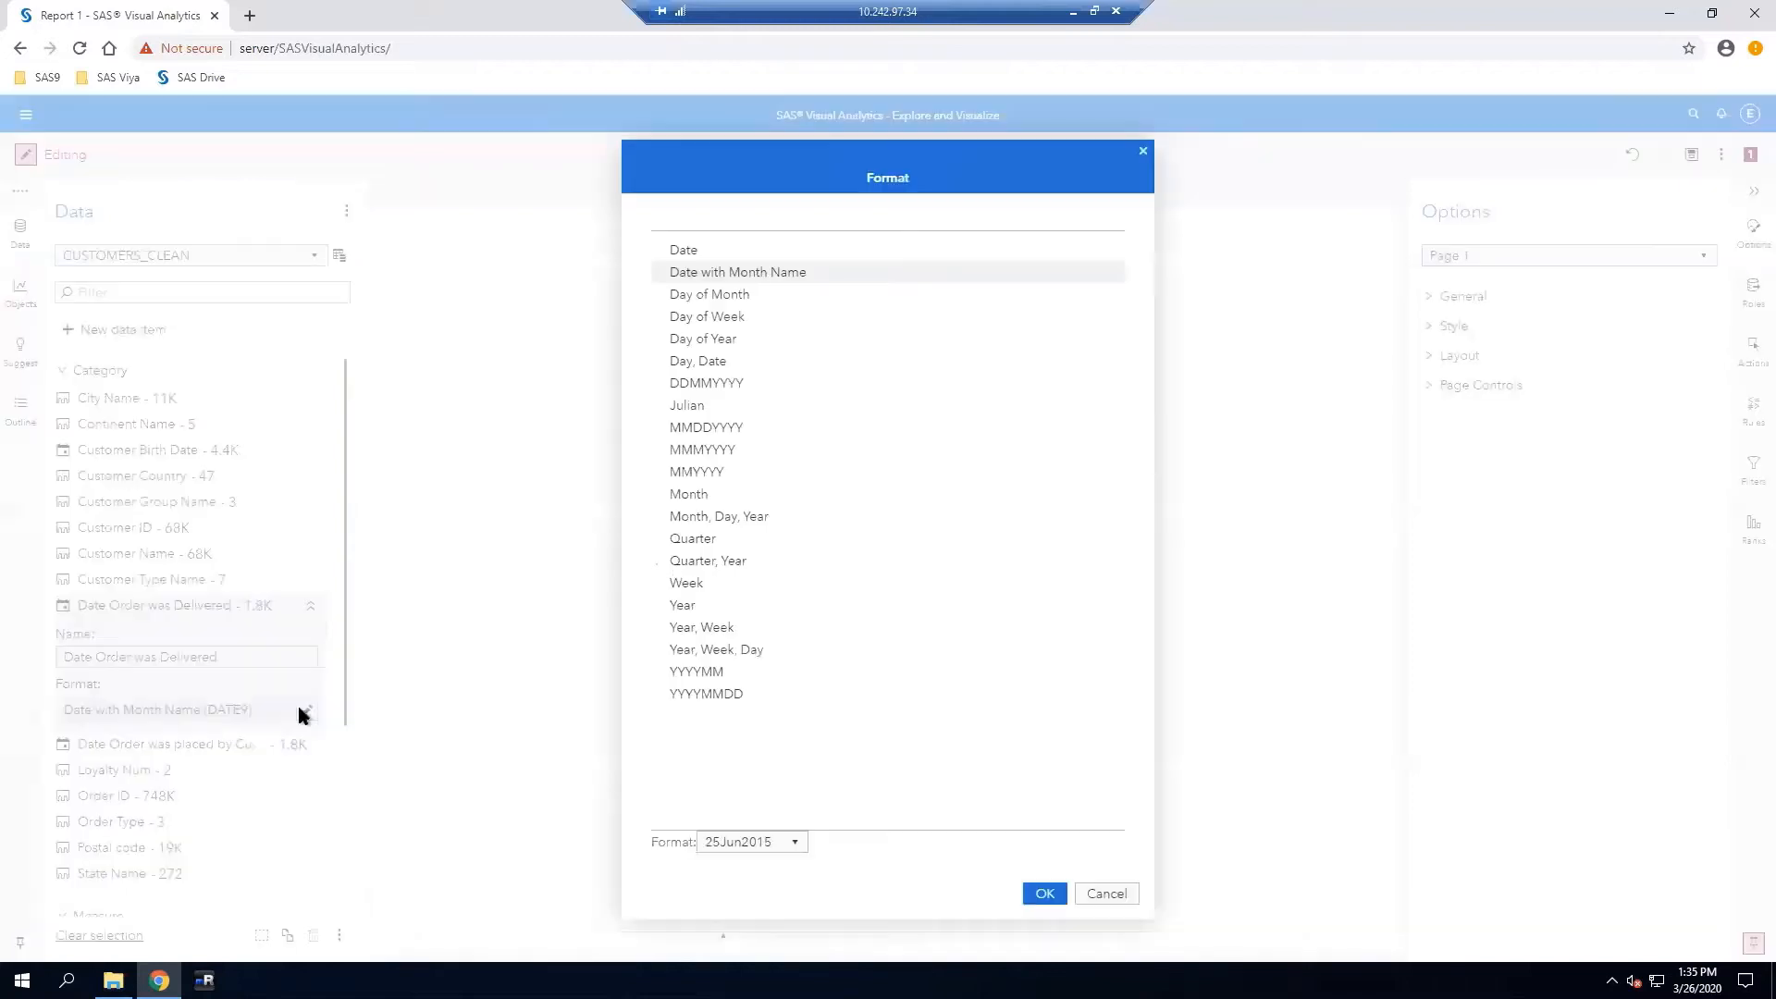
{"action": "left_click", "coordinate": [726, 451]}
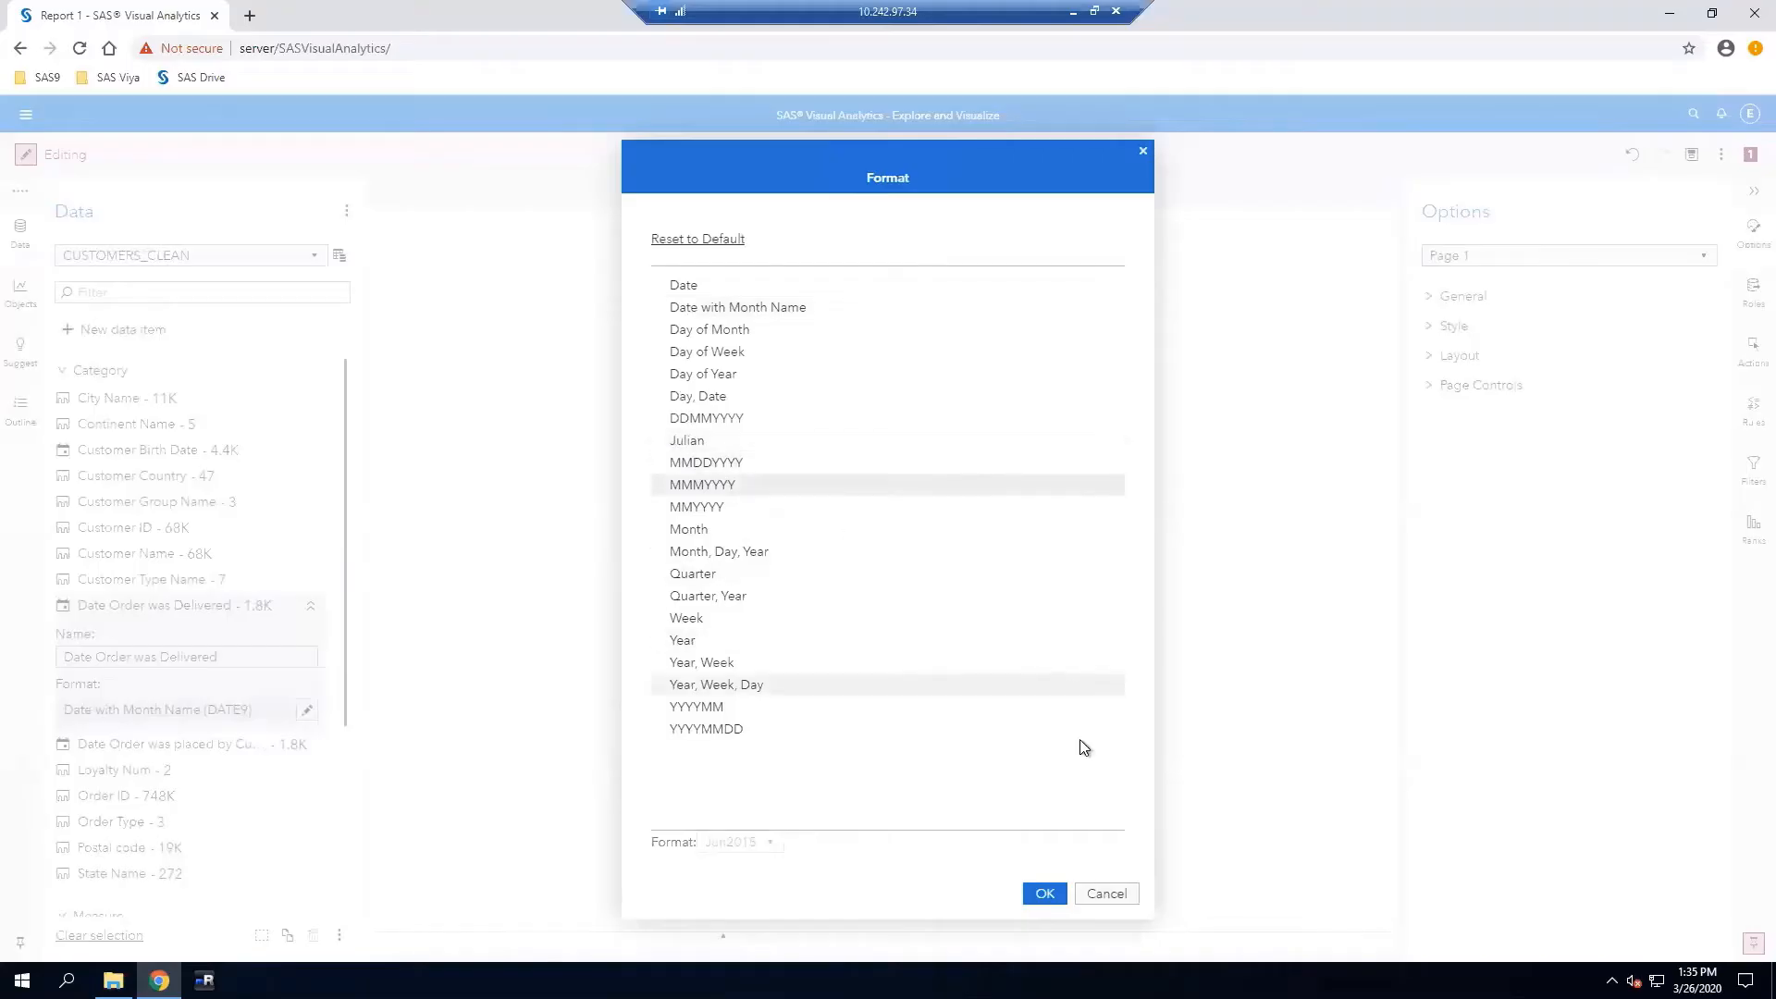
{"action": "left_click", "coordinate": [1044, 896]}
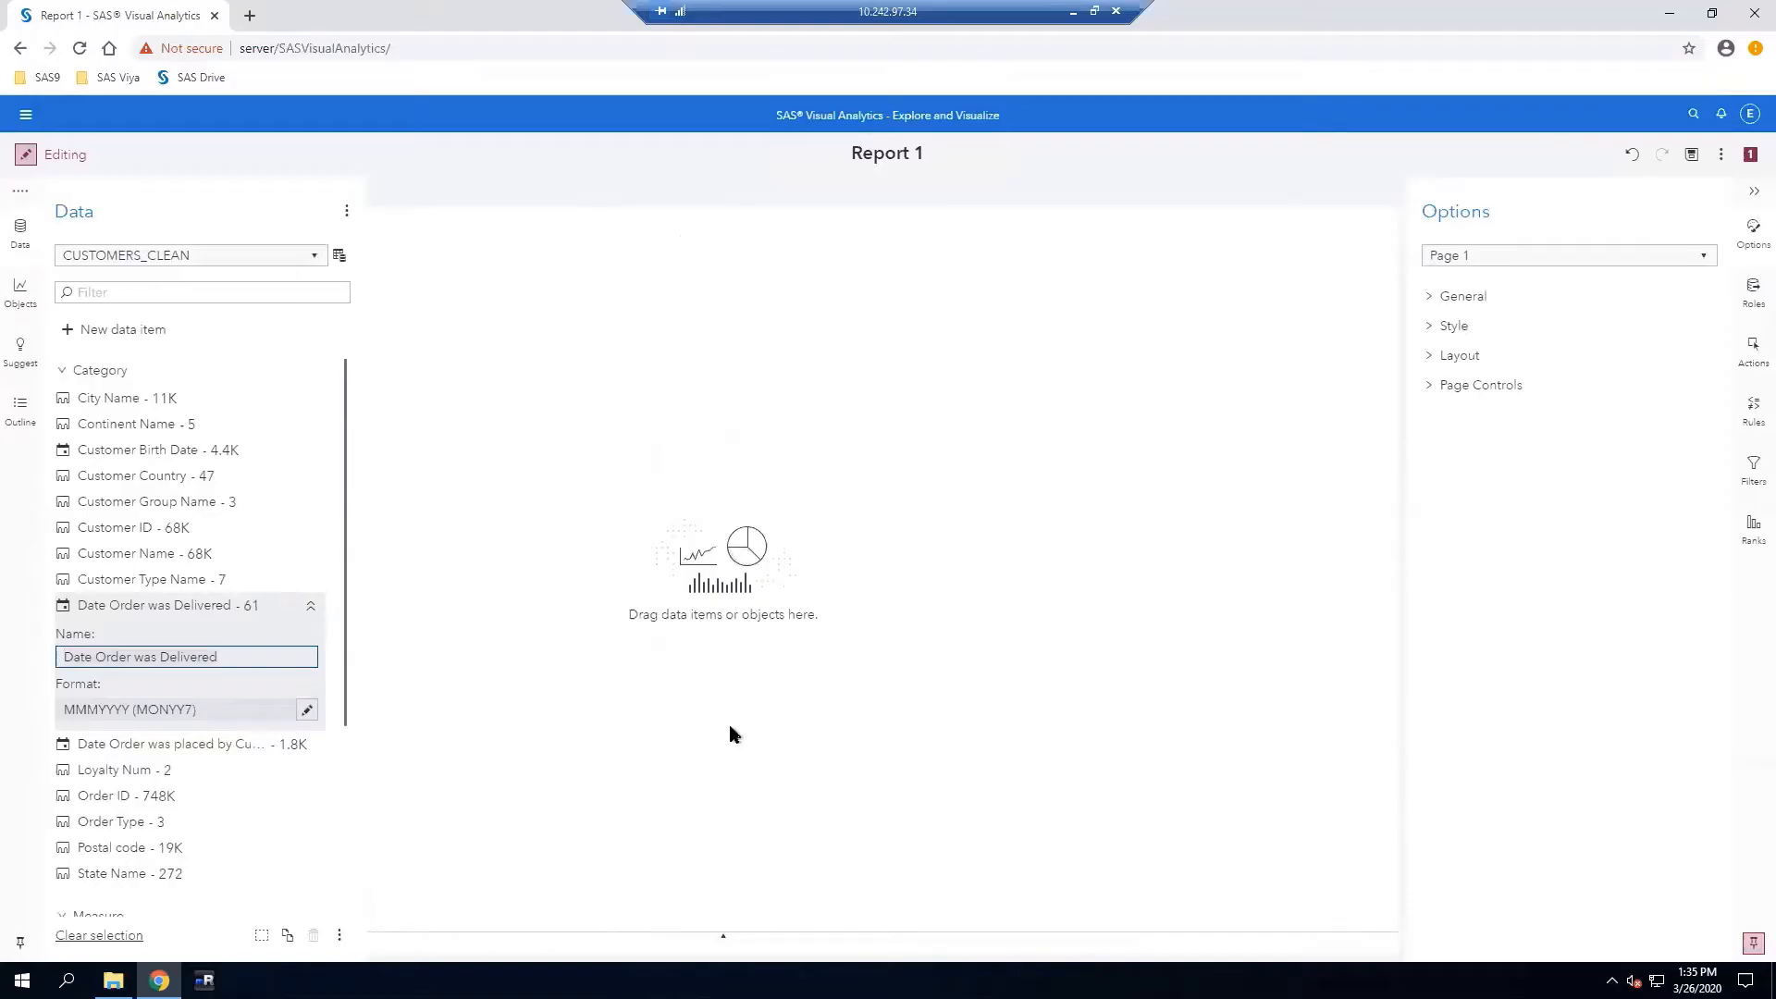
Rename the Date Order was Delivered data item to Delivery Date
{"action": "key", "text": "ctrl+a"}
{"action": "type", "text": "De"}
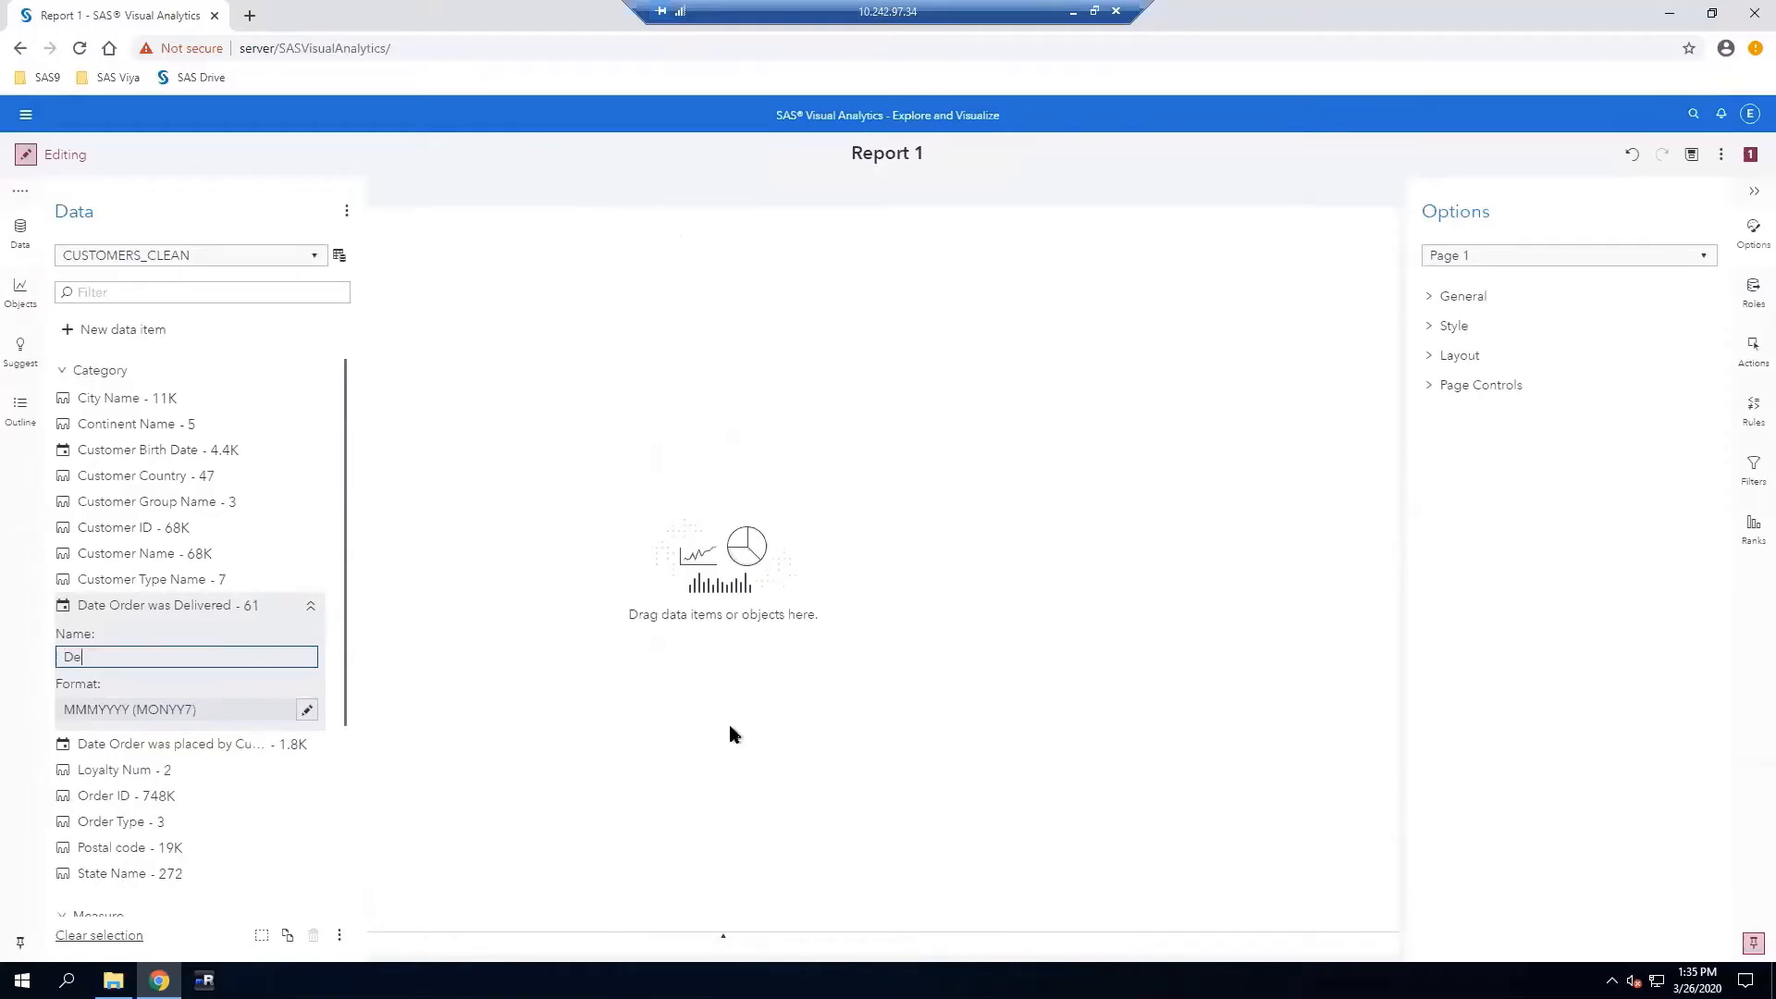
{"action": "type", "text": "livery Date"}
{"action": "key", "text": "Return"}
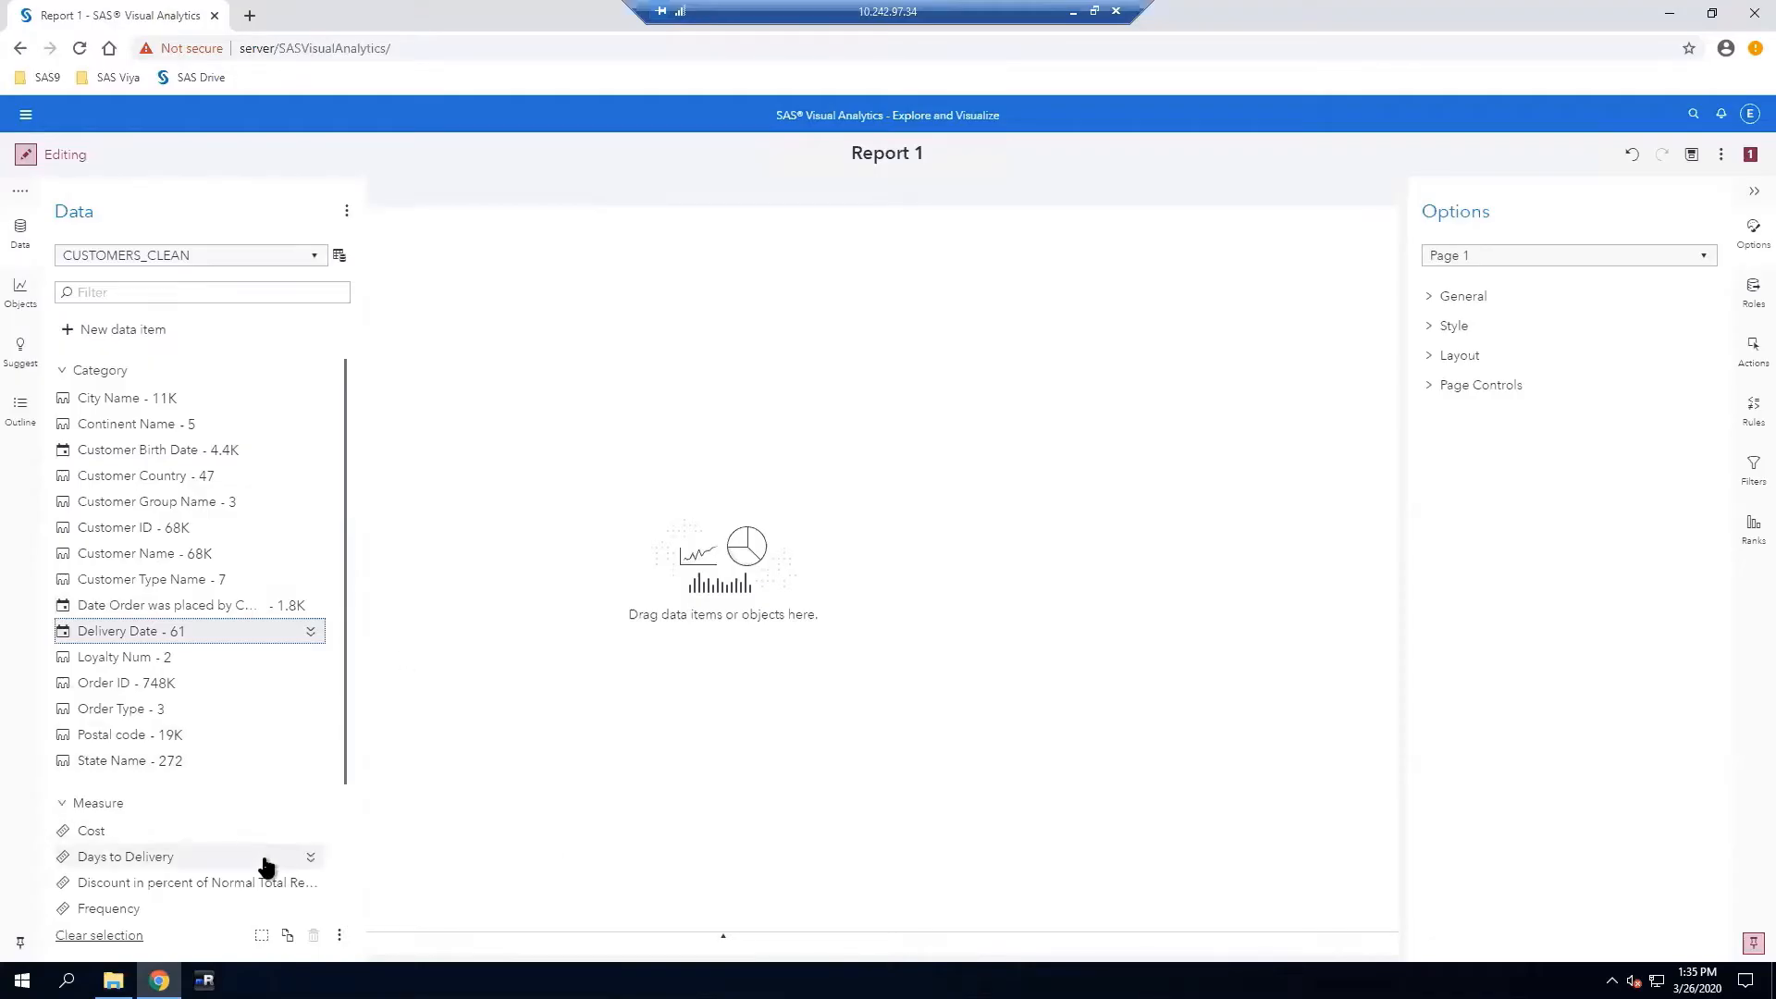
Set the aggregation of the Discount in percent of Normal Total Retail Price measure to Average
{"action": "scroll", "coordinate": [268, 860], "scroll_direction": "down", "scroll_amount": 1}
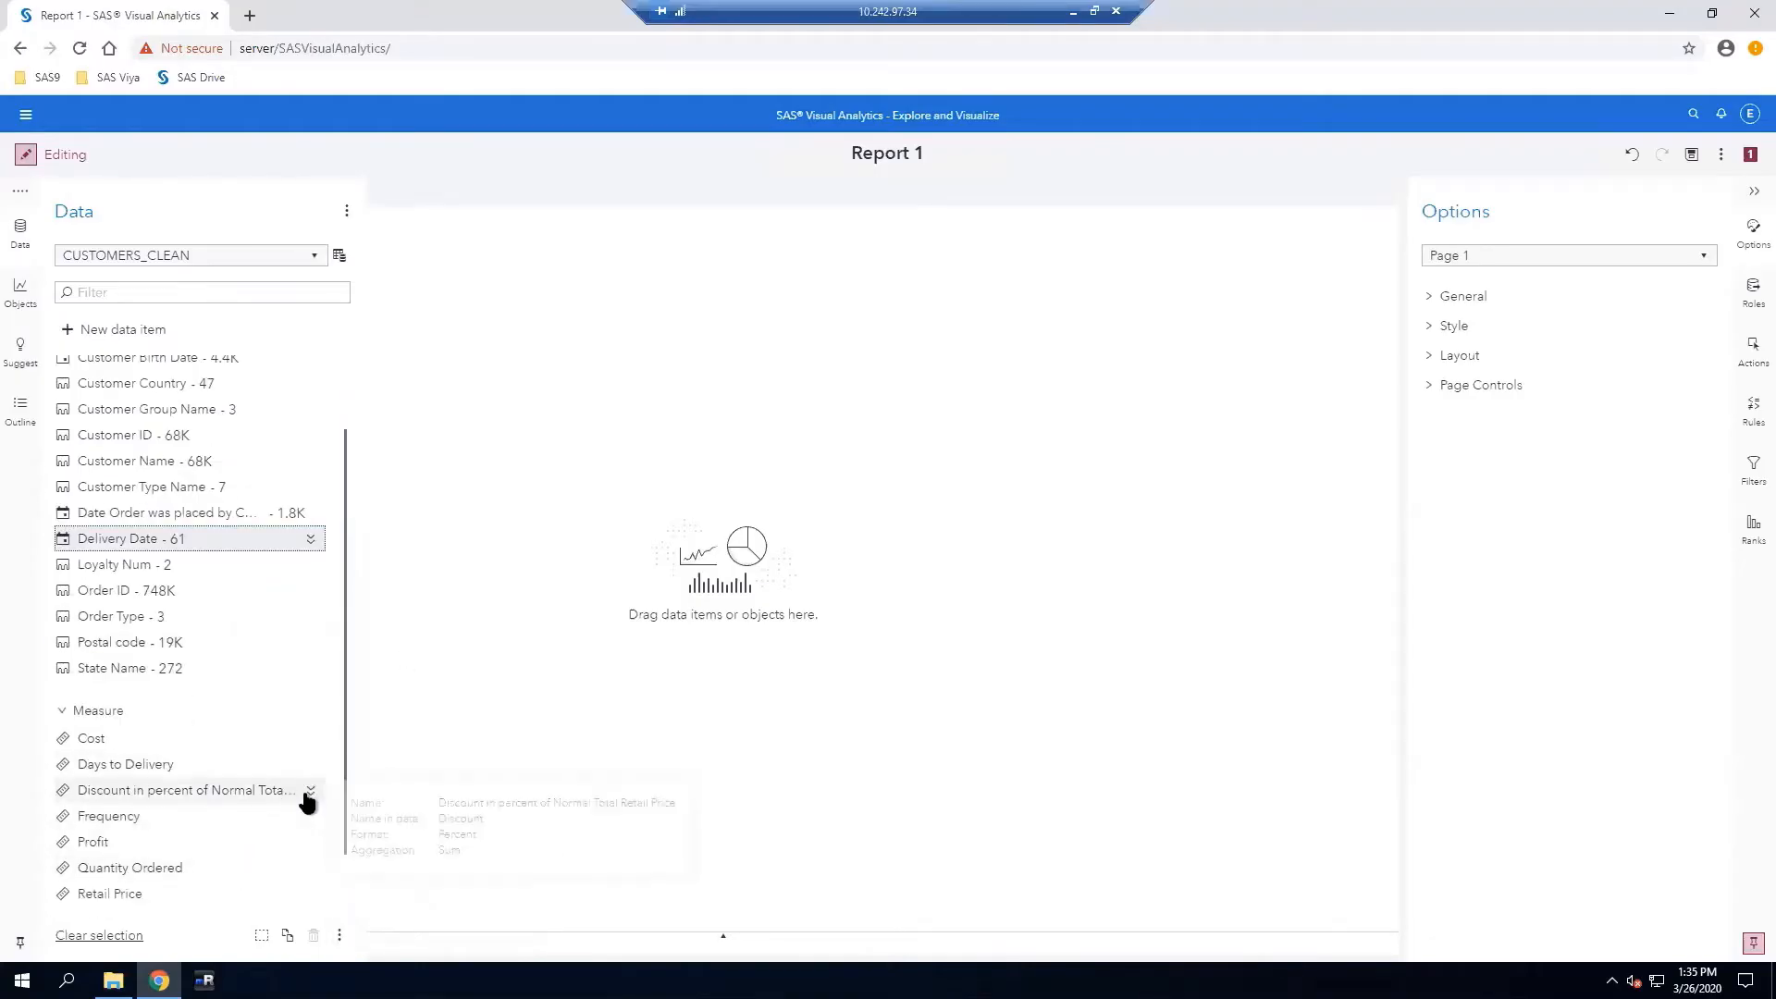
{"action": "left_click", "coordinate": [309, 793]}
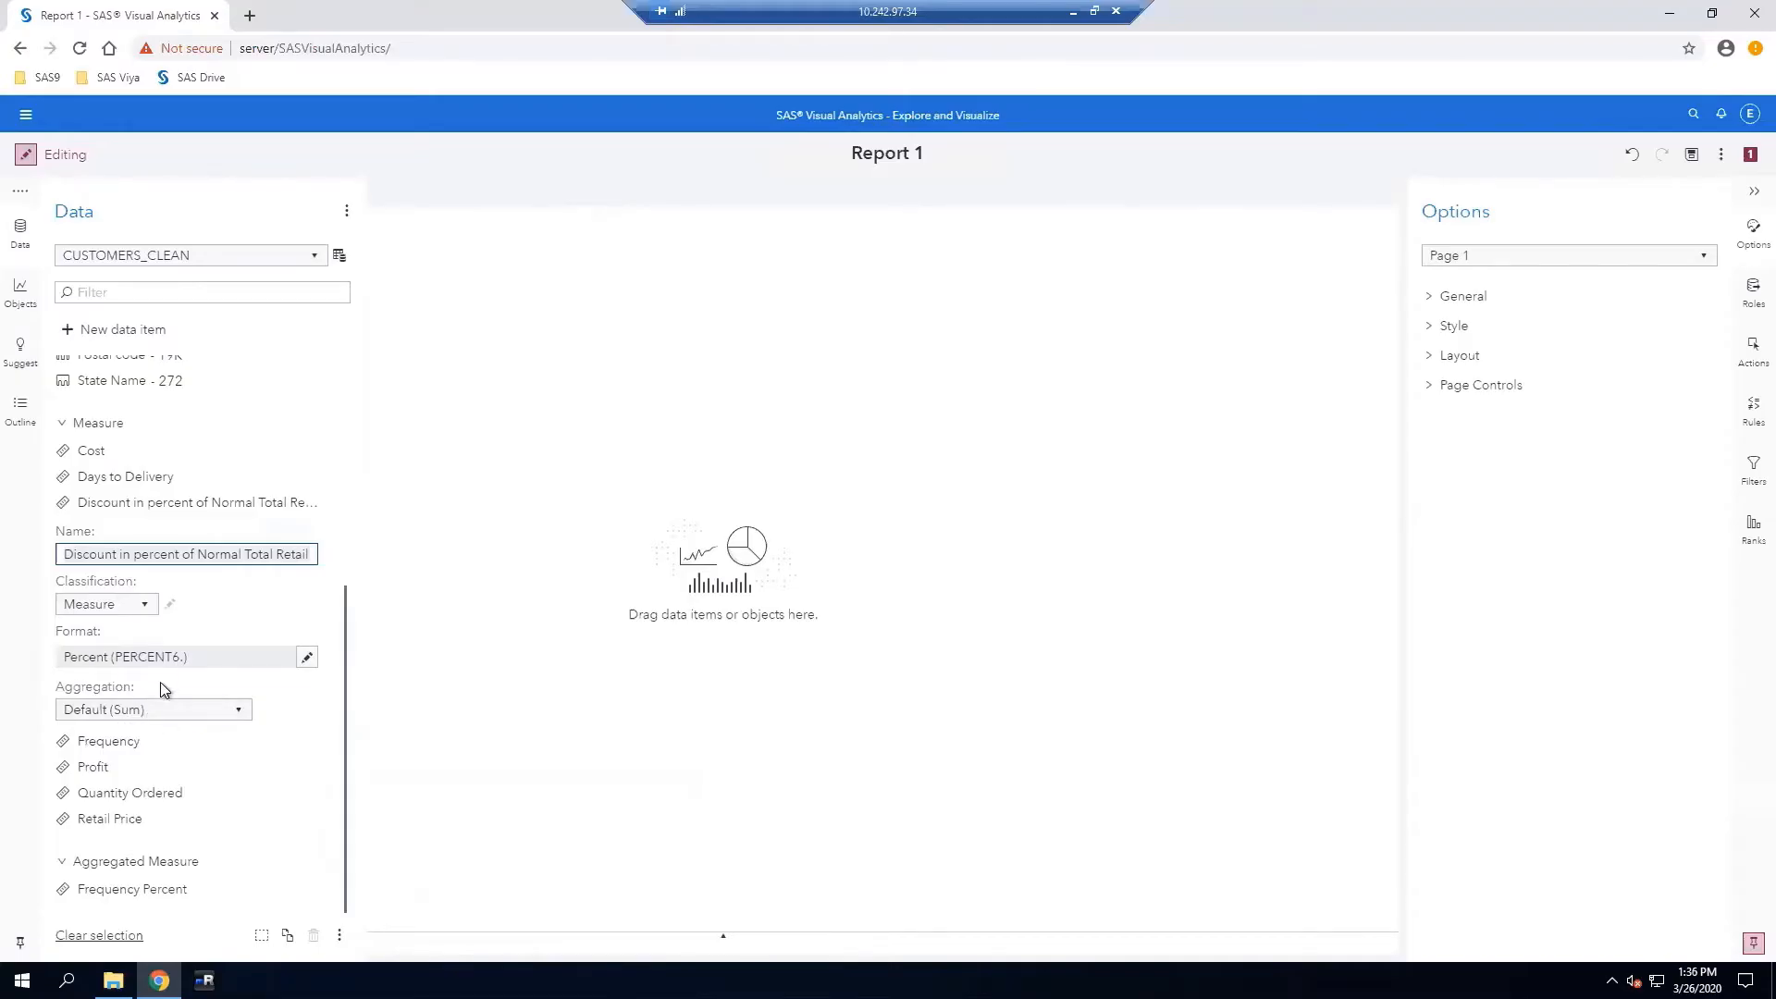
{"action": "left_click", "coordinate": [240, 712]}
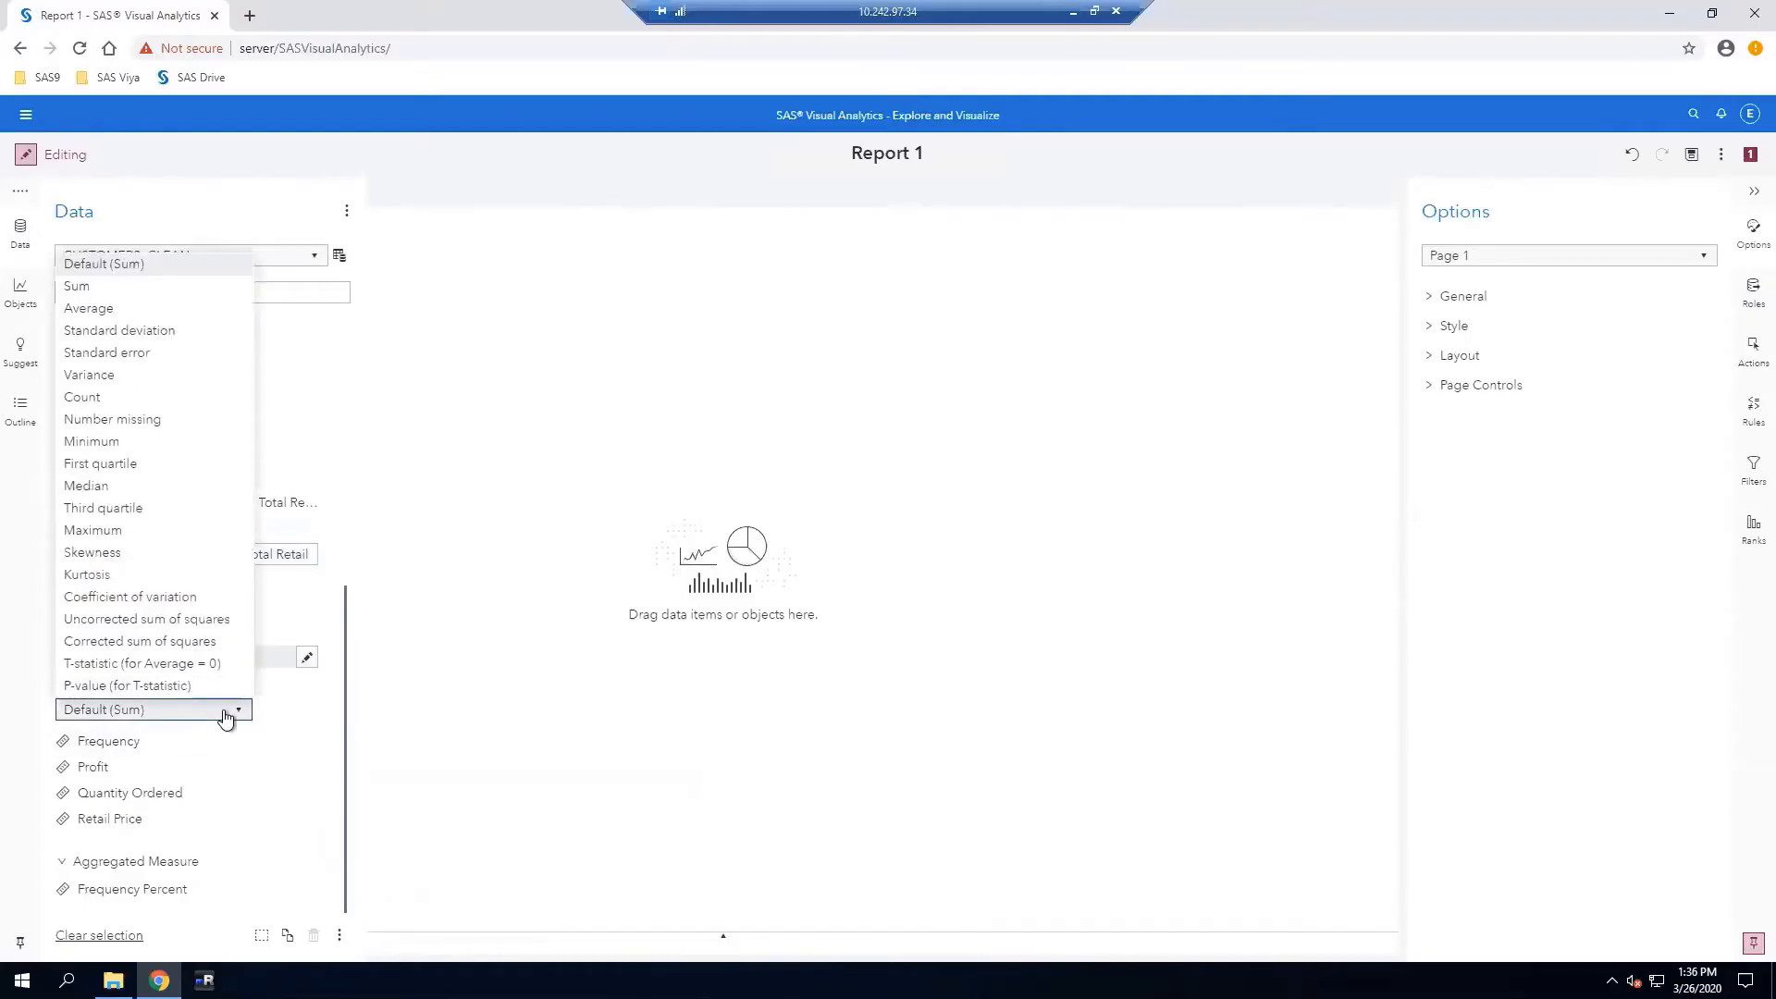
{"action": "left_click", "coordinate": [107, 309]}
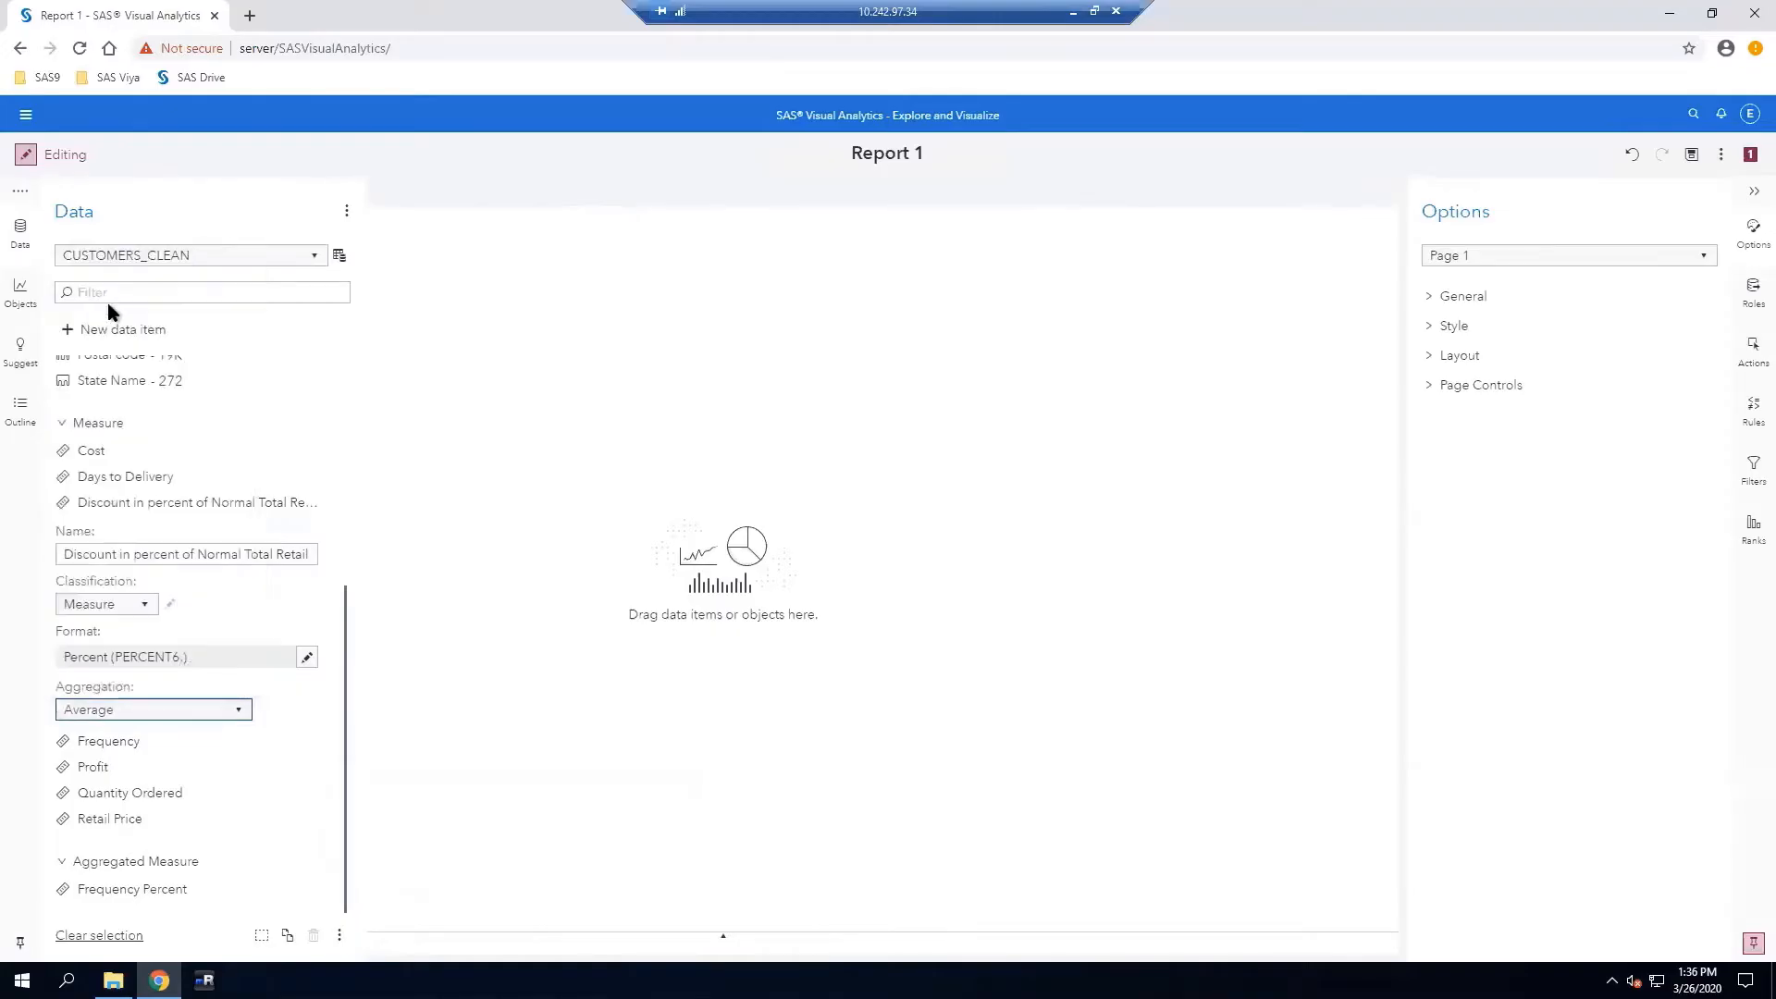
Rename the Discount in percent of Normal Total Retail Price measure to Average Discount
{"action": "left_click", "coordinate": [215, 556]}
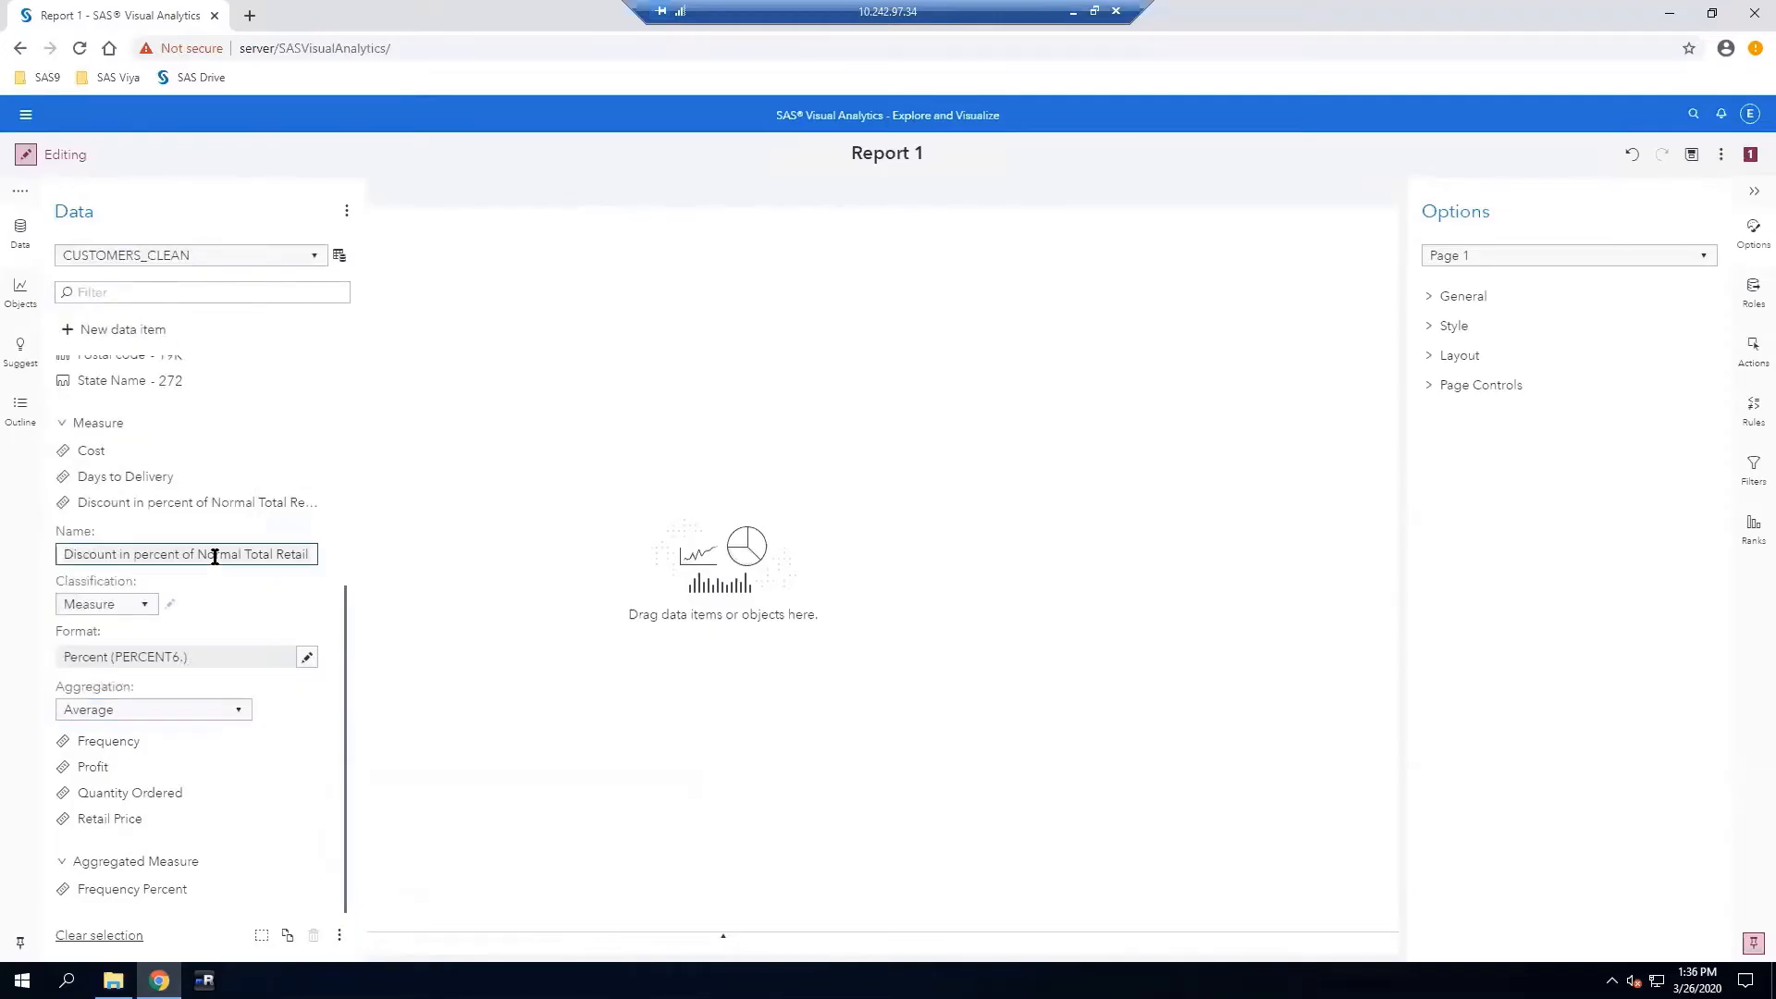
{"action": "key", "text": "ctrl+a"}
{"action": "type", "text": "Avera"}
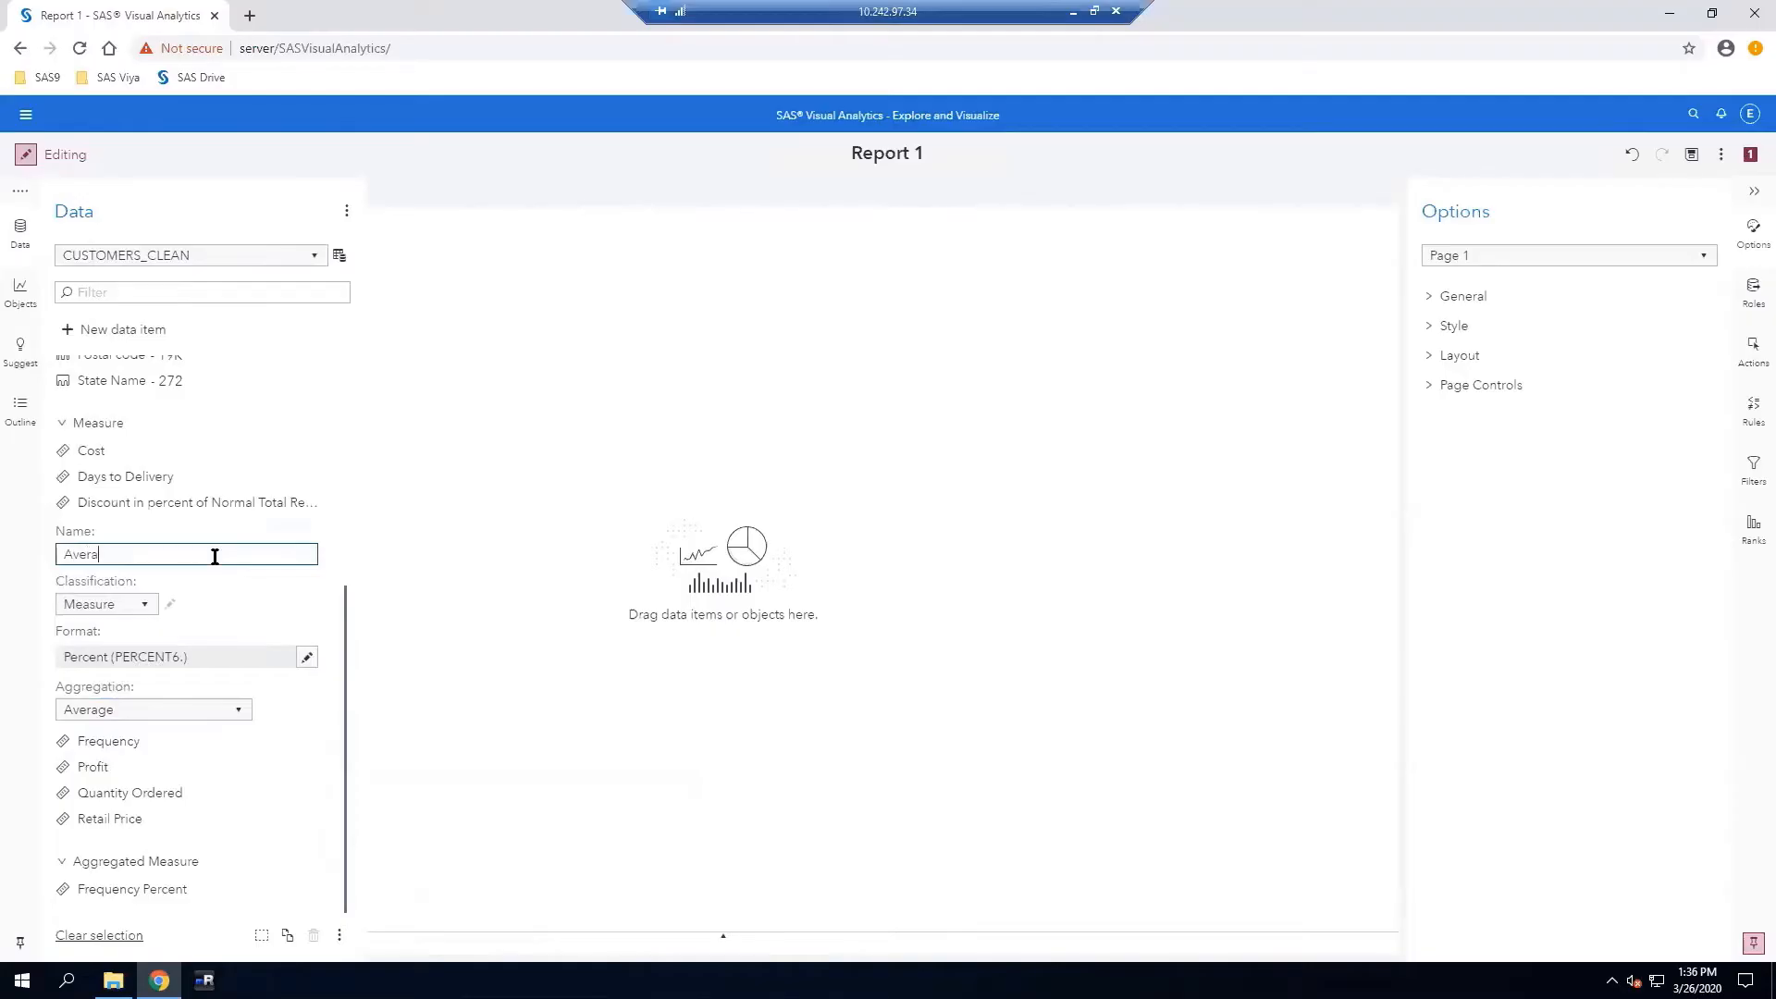
{"action": "type", "text": "ge Discount"}
{"action": "key", "text": "Return"}
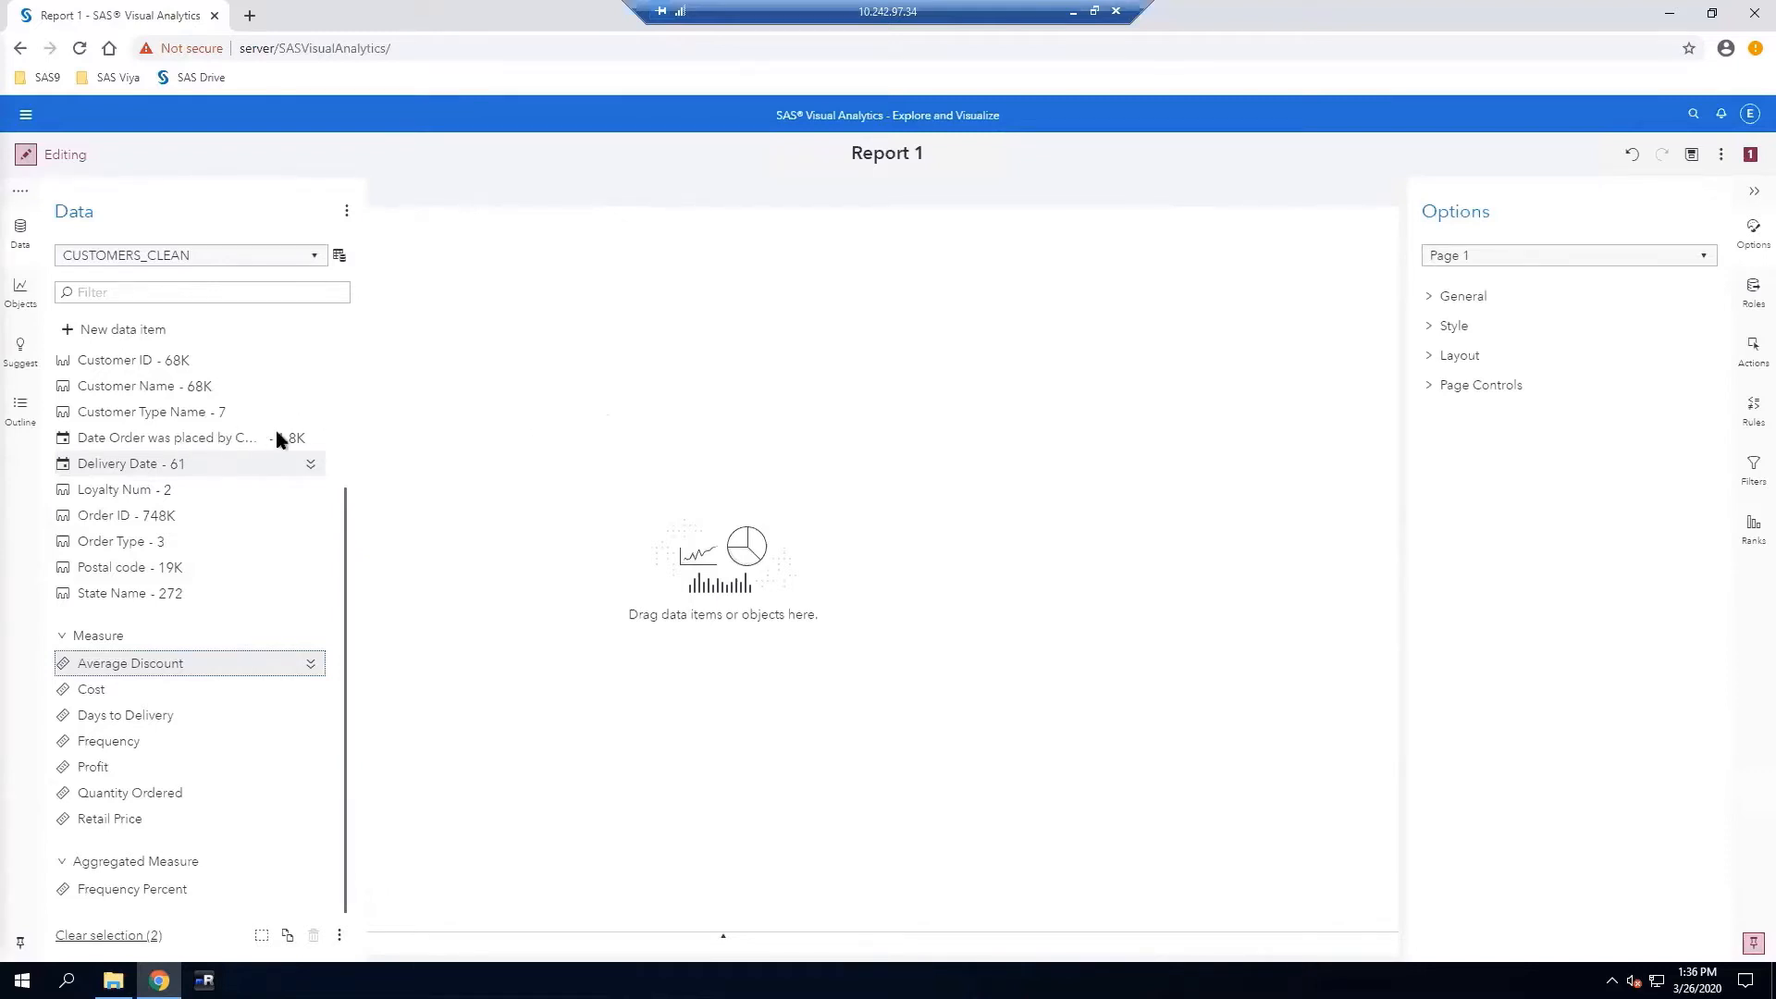
Rename the Date Order was placed by Customer data item to Order Date
{"action": "left_click", "coordinate": [302, 544]}
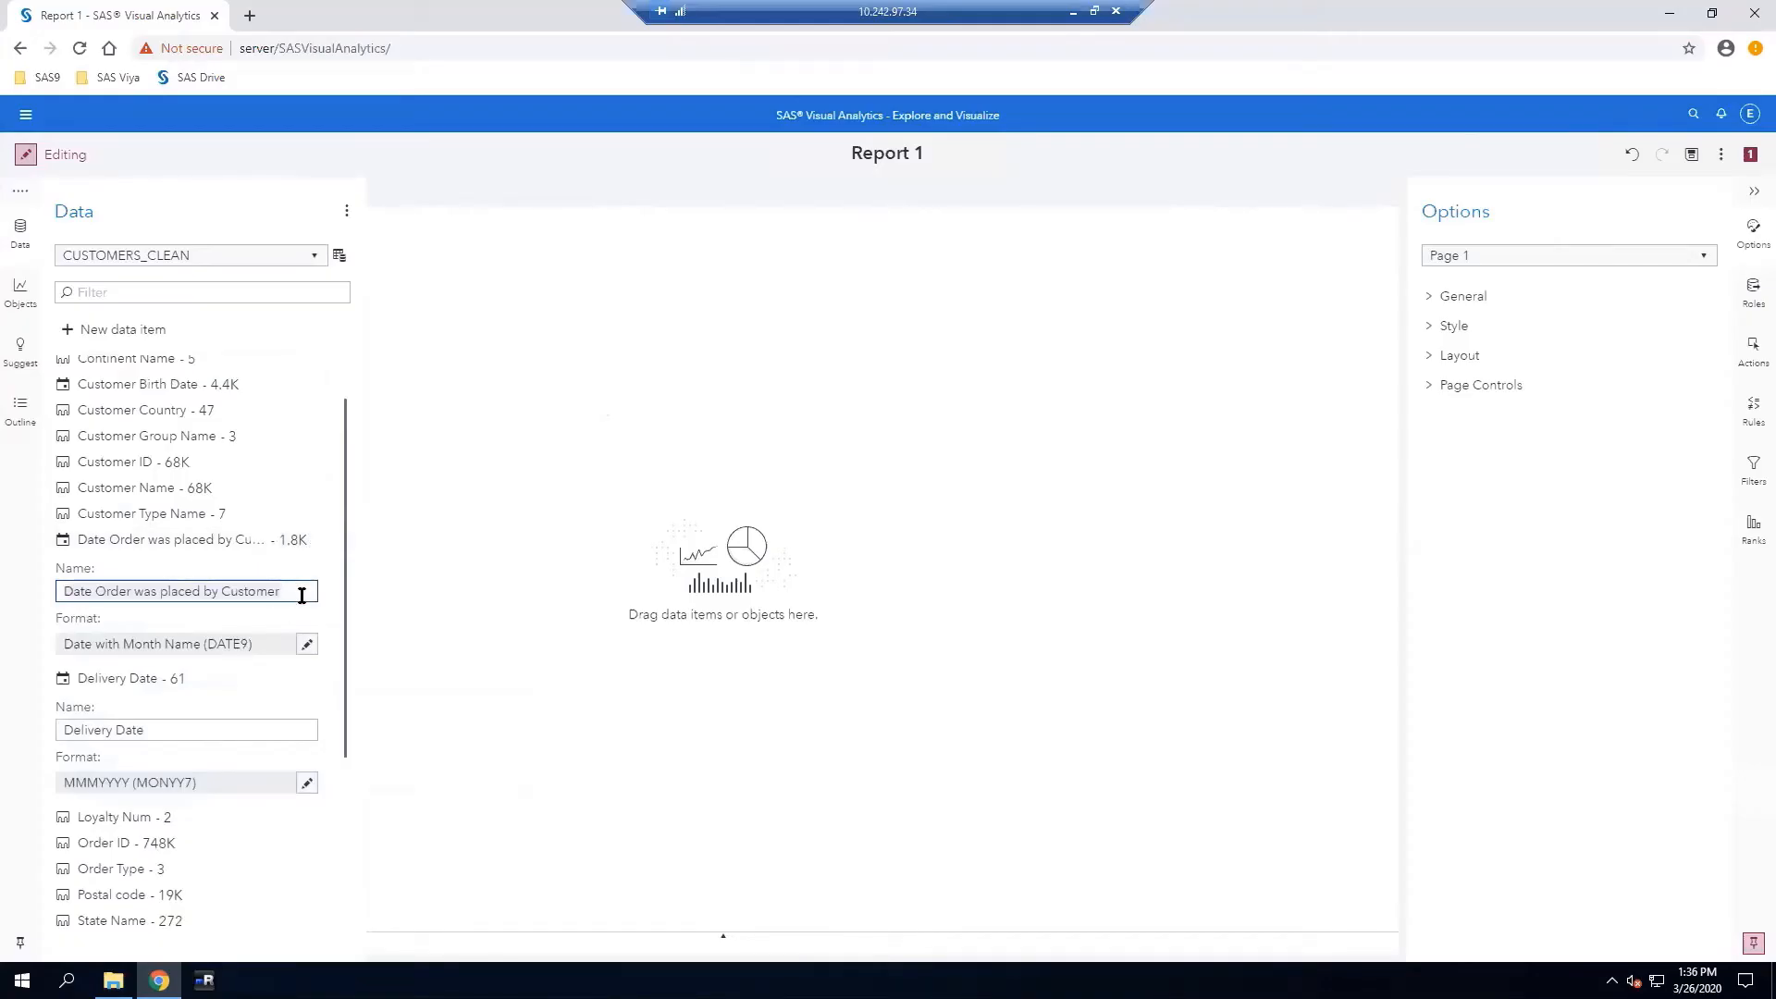
{"action": "type", "text": "Order Date"}
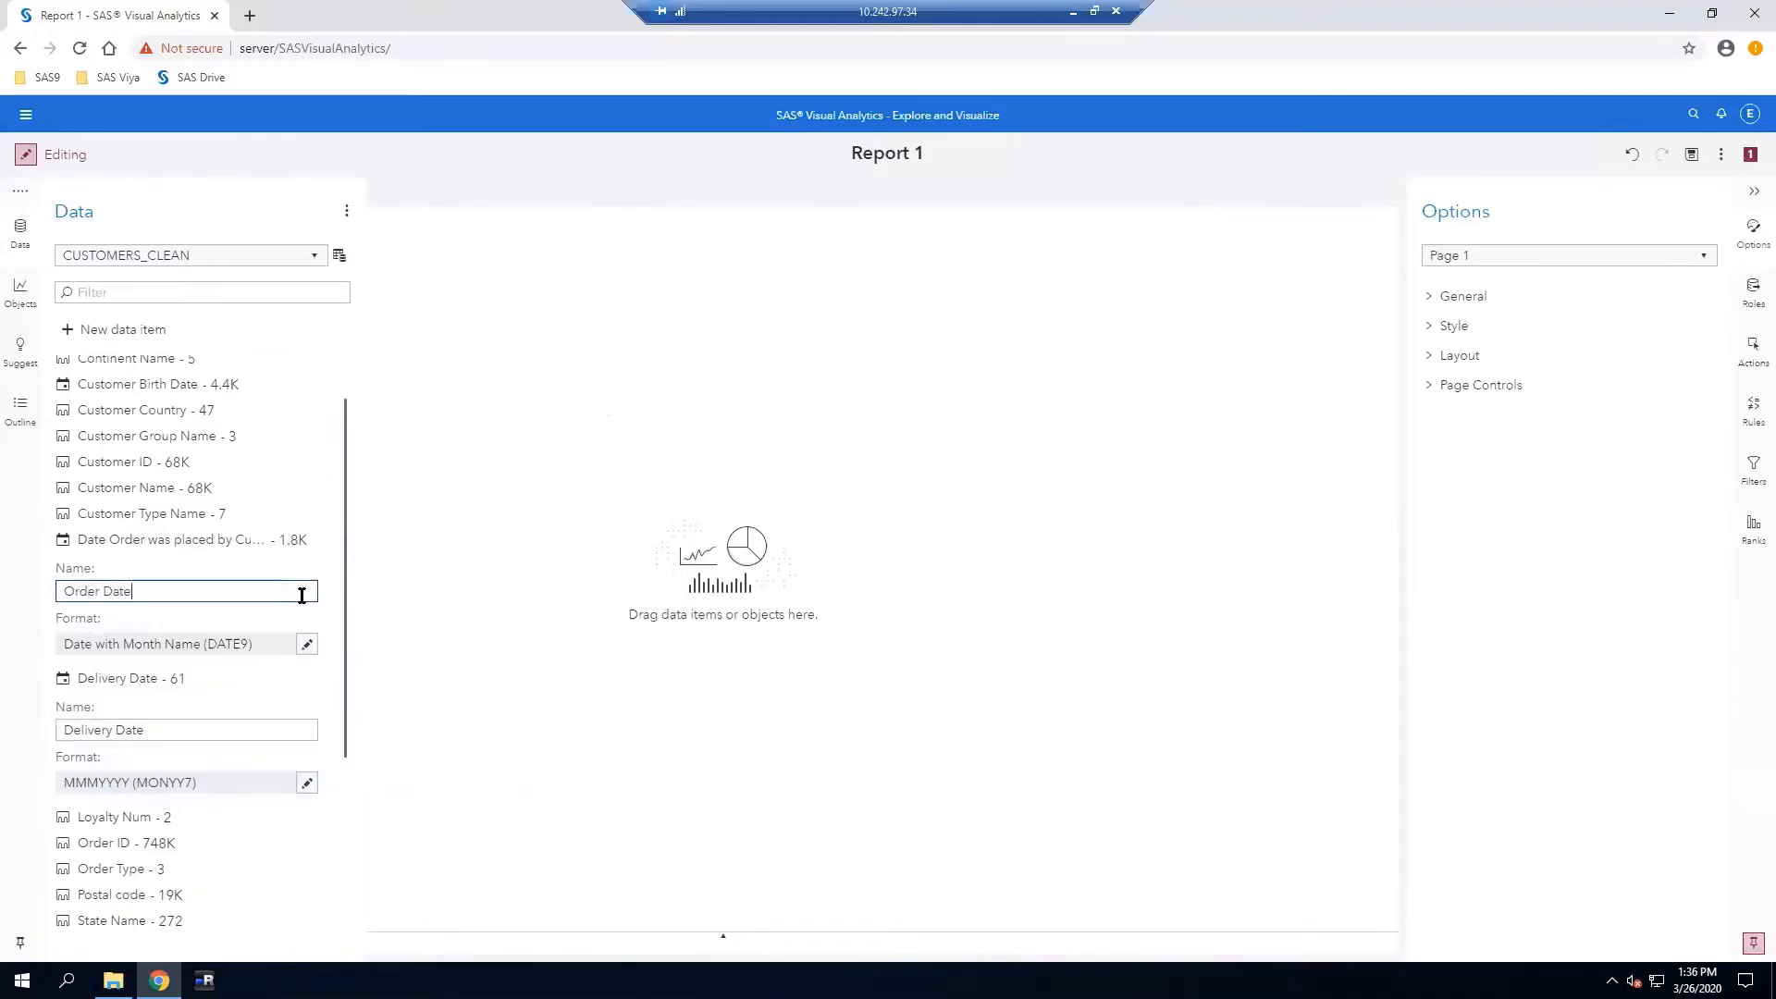
{"action": "key", "text": "Return"}
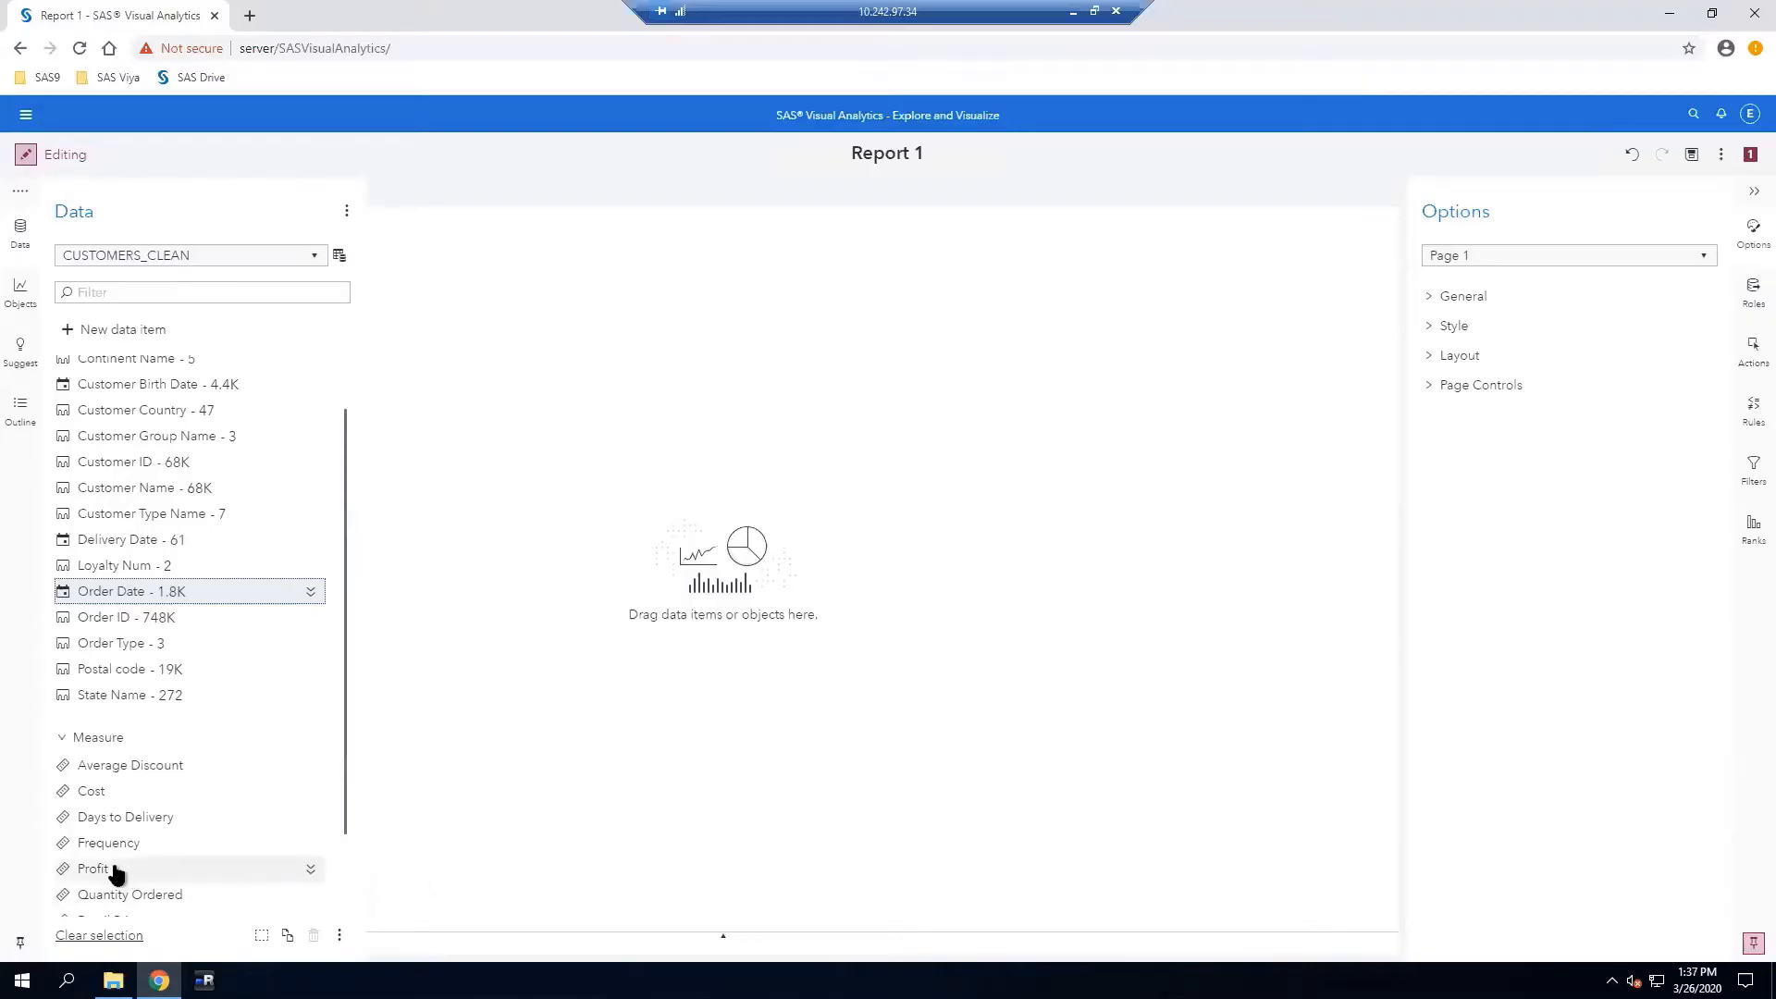
Add the Profit measure to the empty Page 1 as an auto chart and inspect its tallest bar
{"action": "left_click_drag", "start_coordinate": [125, 877], "coordinate": [761, 525]}
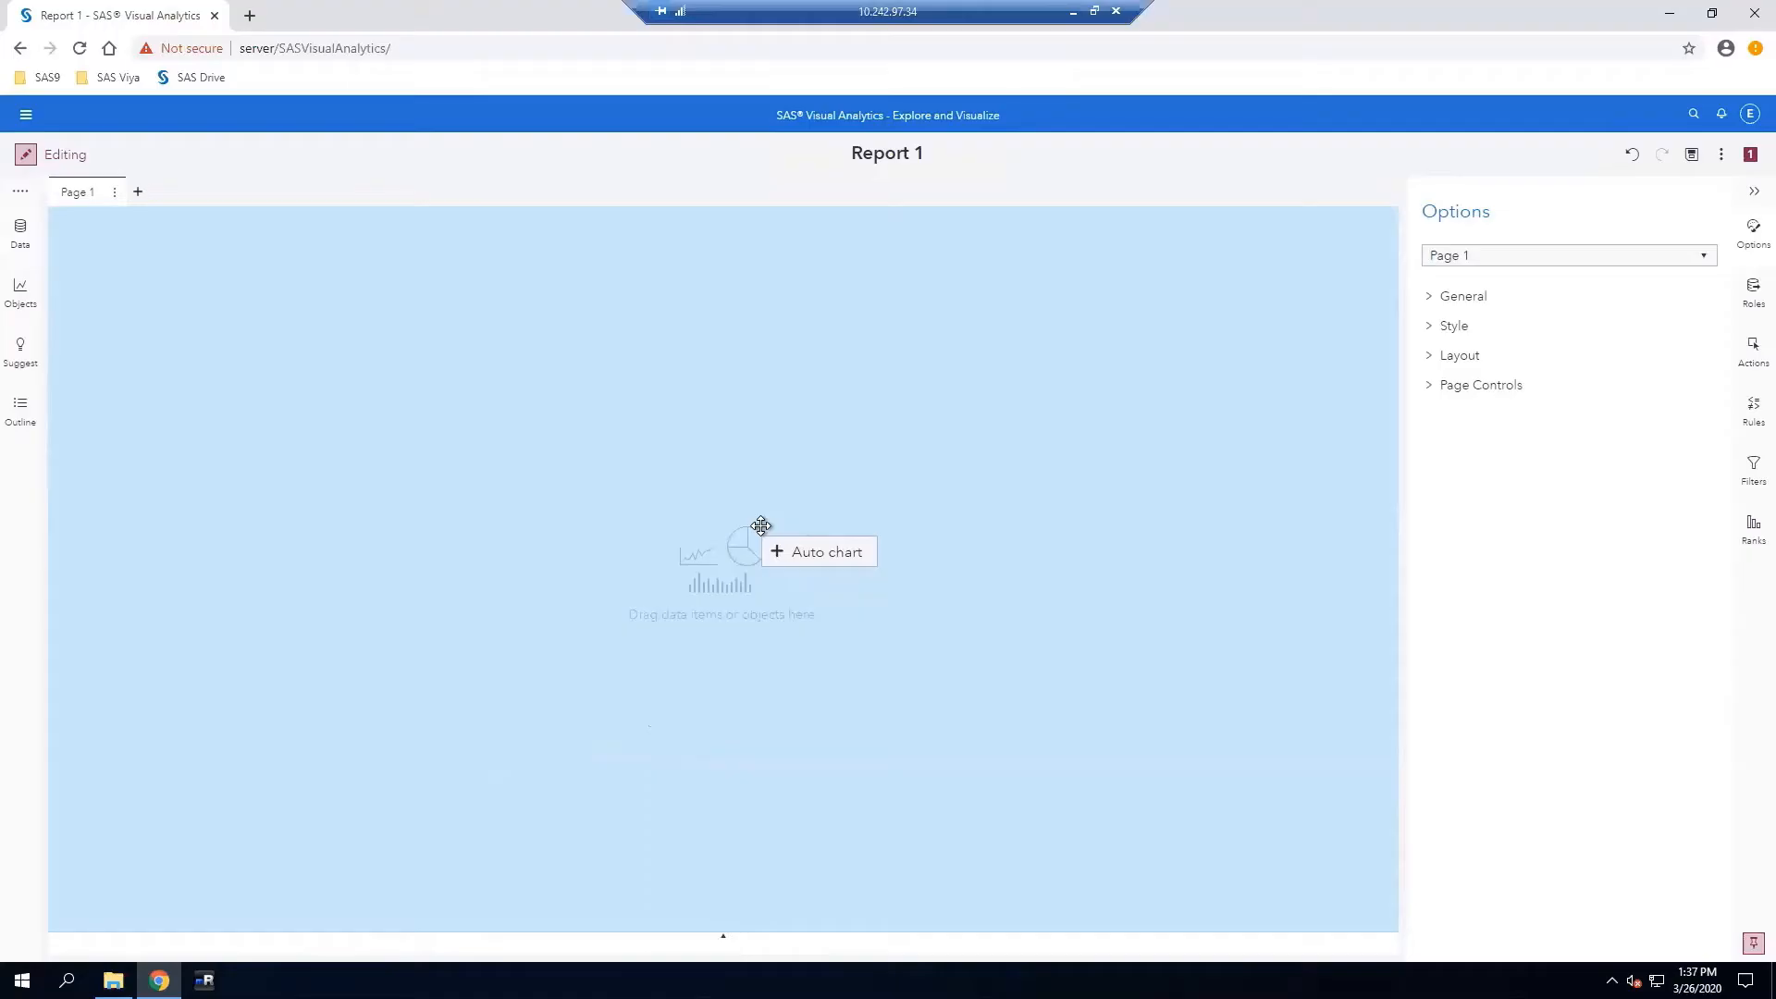
{"action": "left_click_drag", "start_coordinate": [760, 525], "coordinate": [760, 522]}
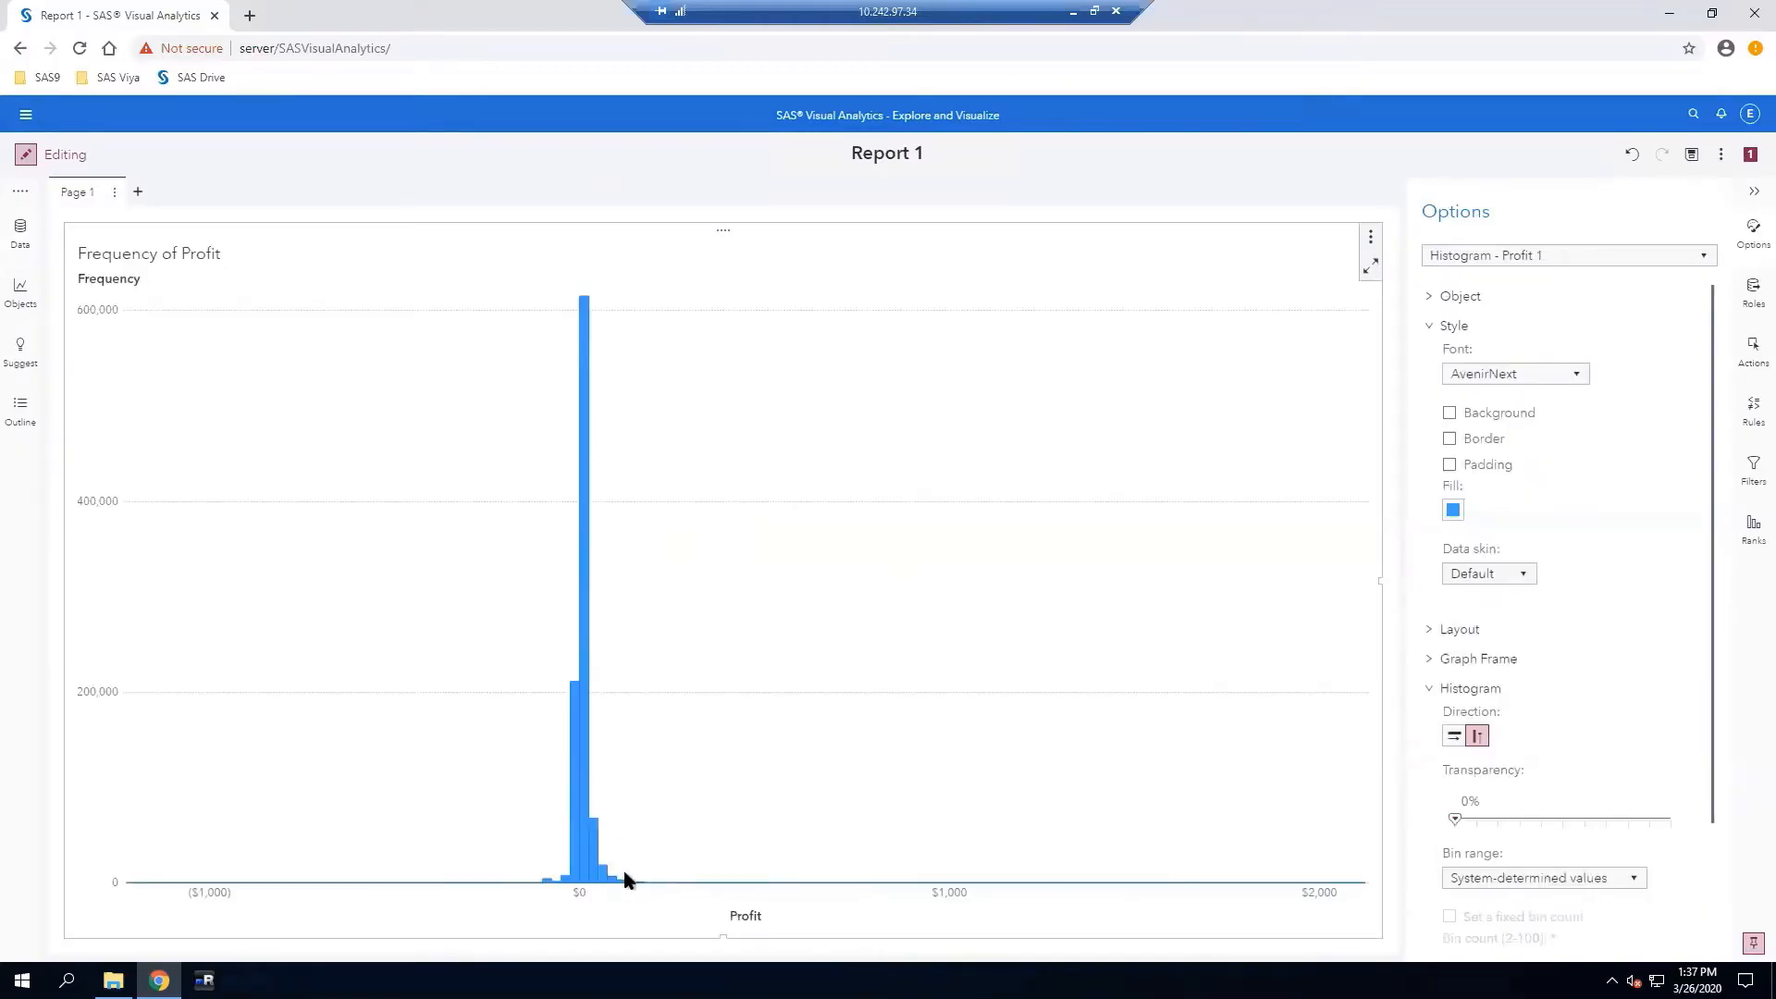
{"action": "left_click", "coordinate": [584, 856]}
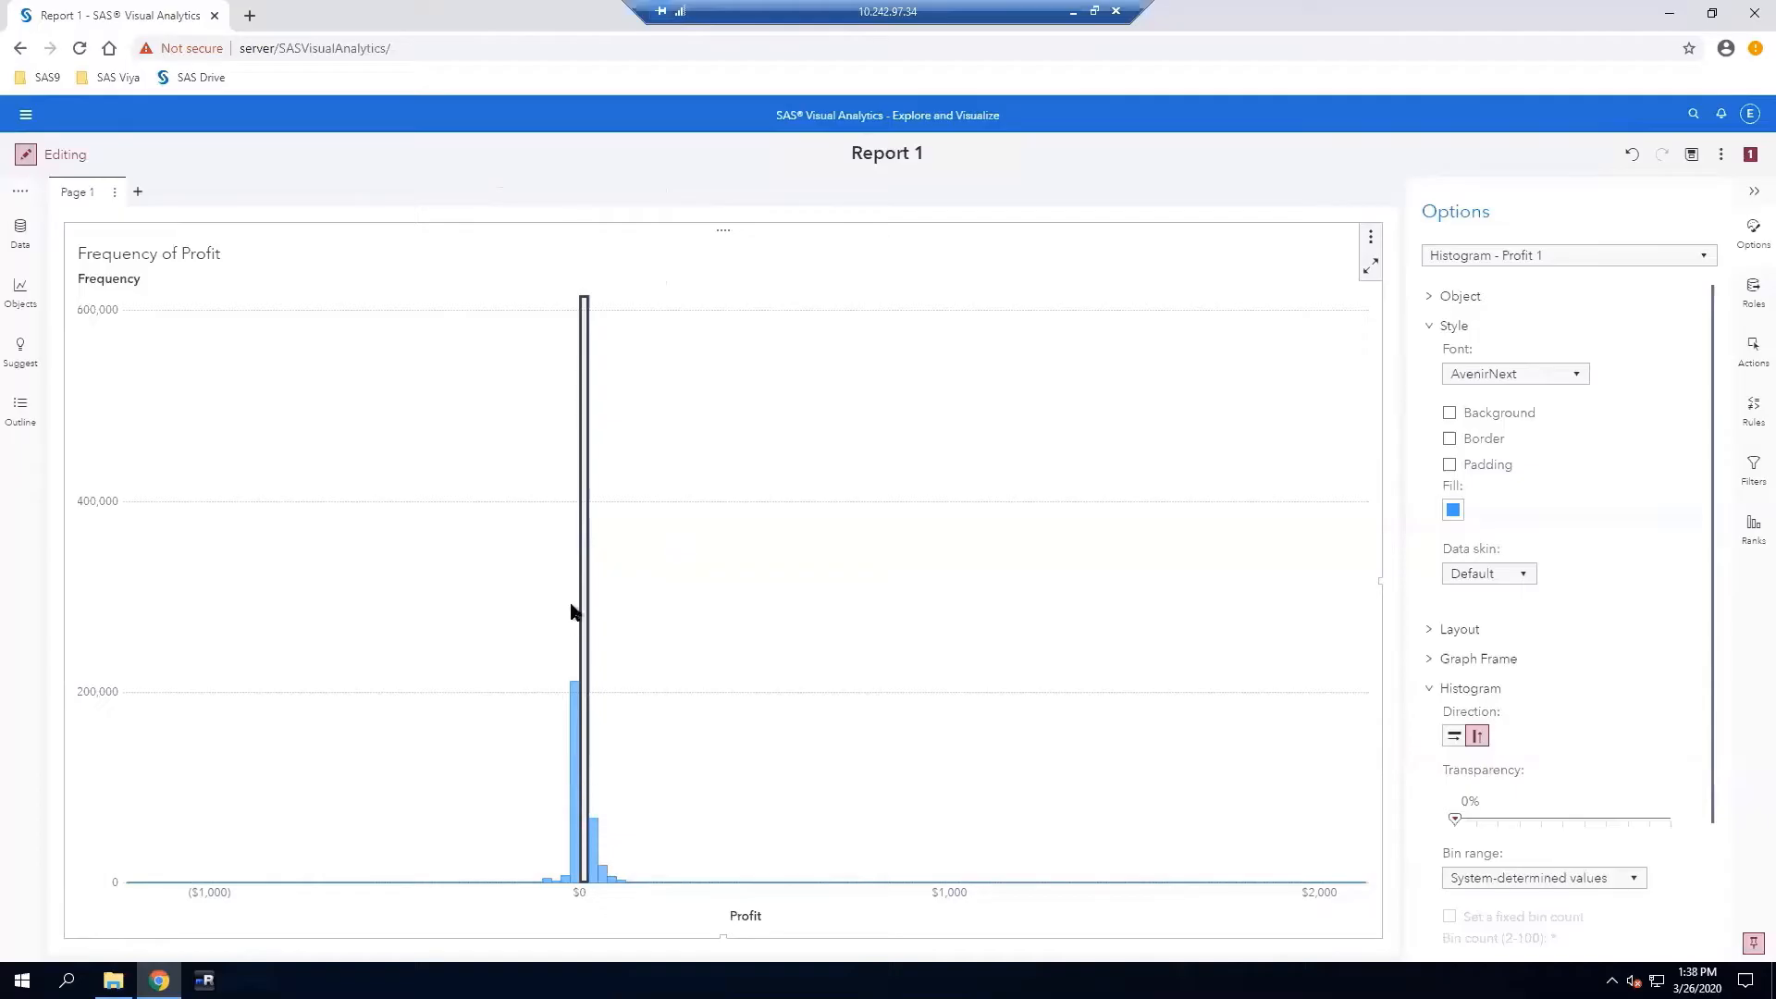
{"action": "mouse_move", "coordinate": [583, 611]}
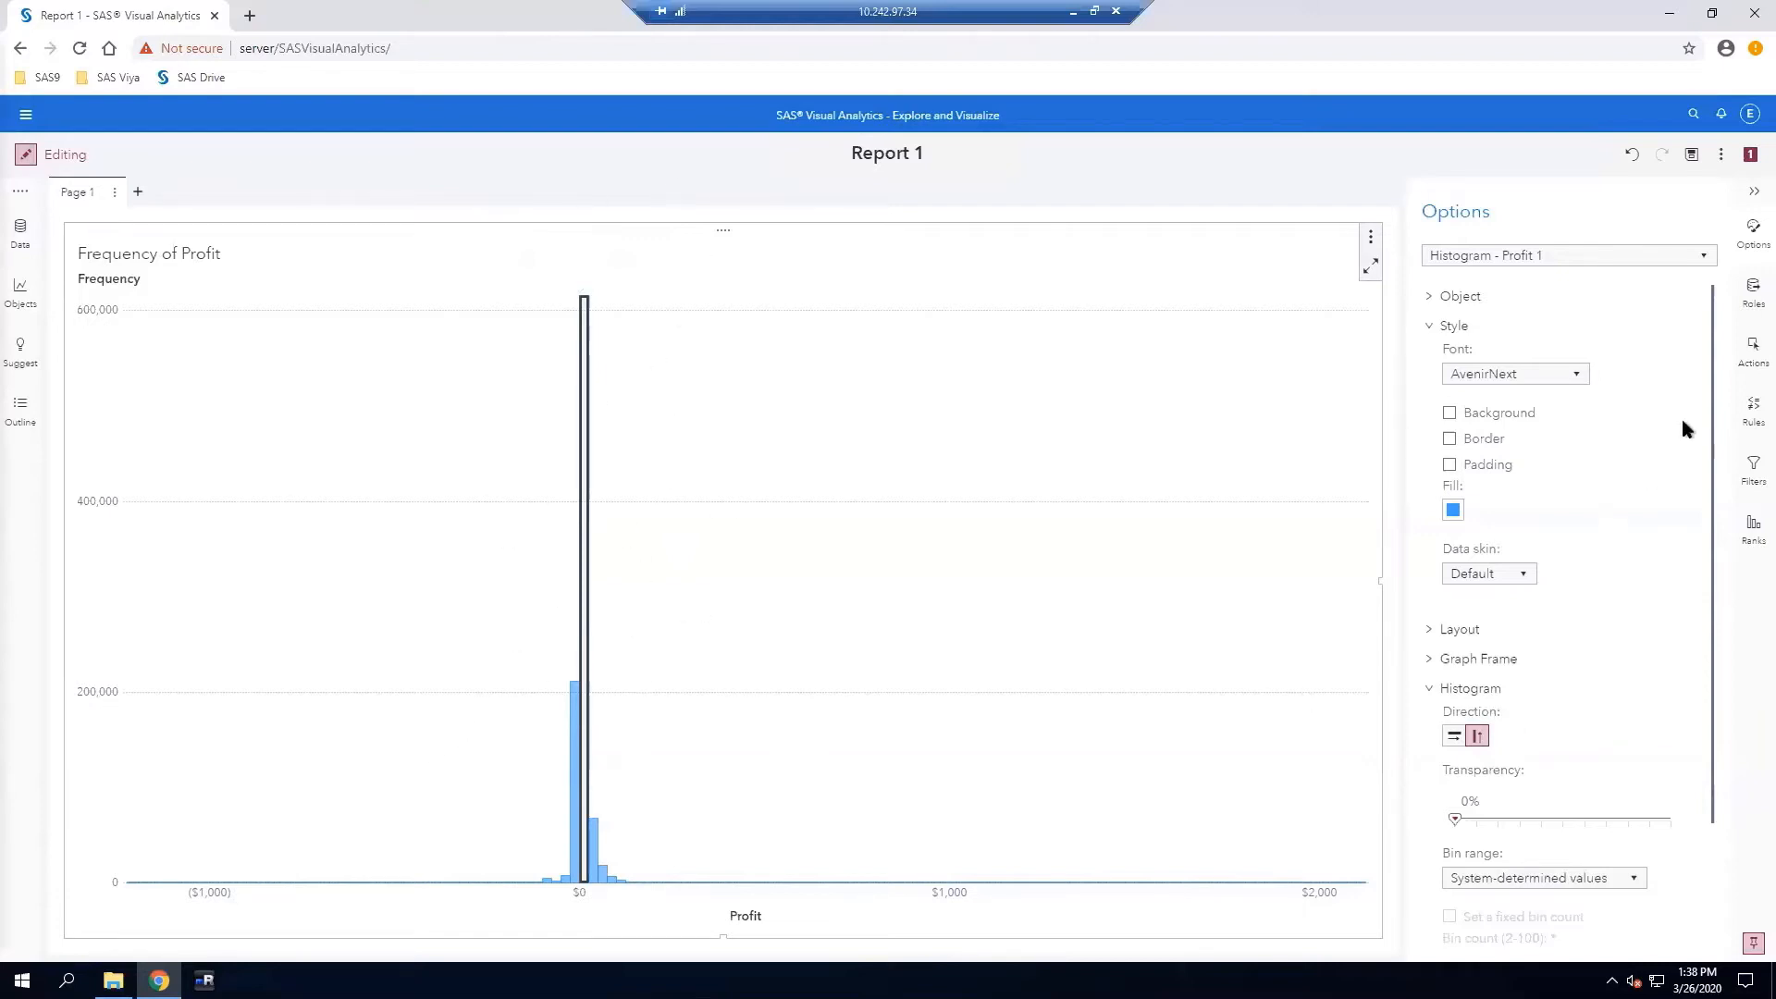
Replace Frequency with Frequency Percent in the data roles of the Profit histogram
{"action": "left_click", "coordinate": [1751, 292]}
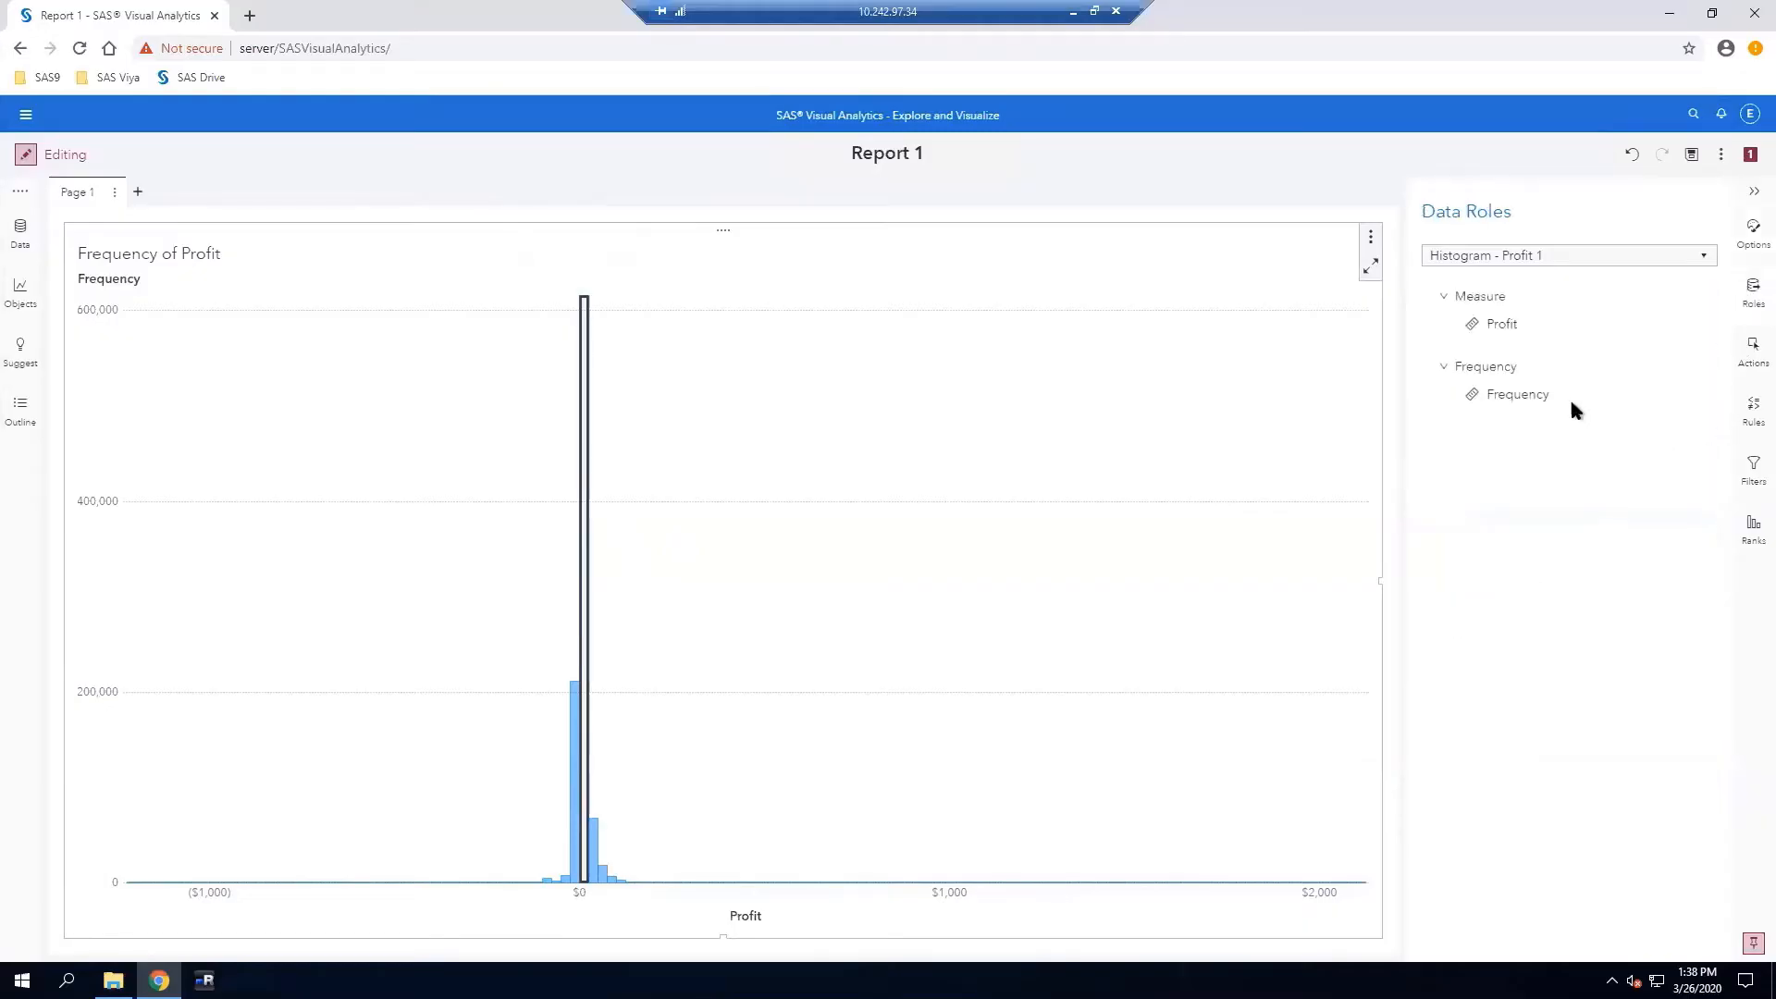
{"action": "left_click", "coordinate": [1522, 395]}
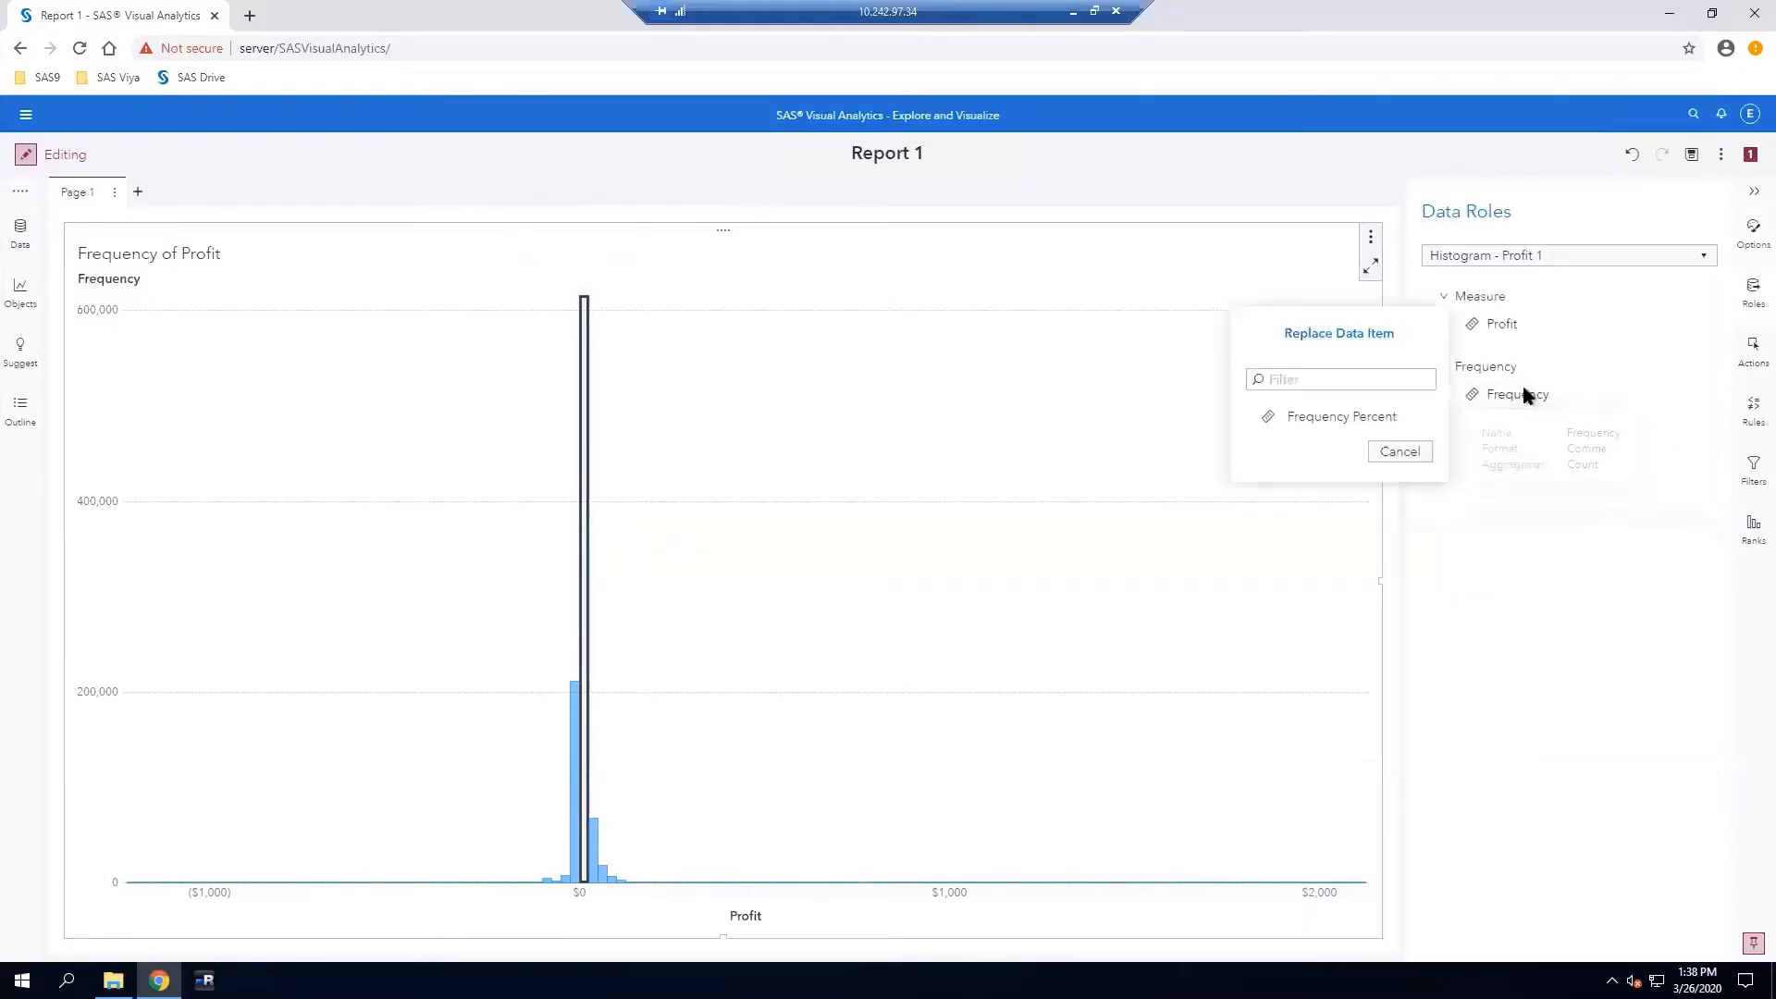
{"action": "left_click", "coordinate": [1289, 428]}
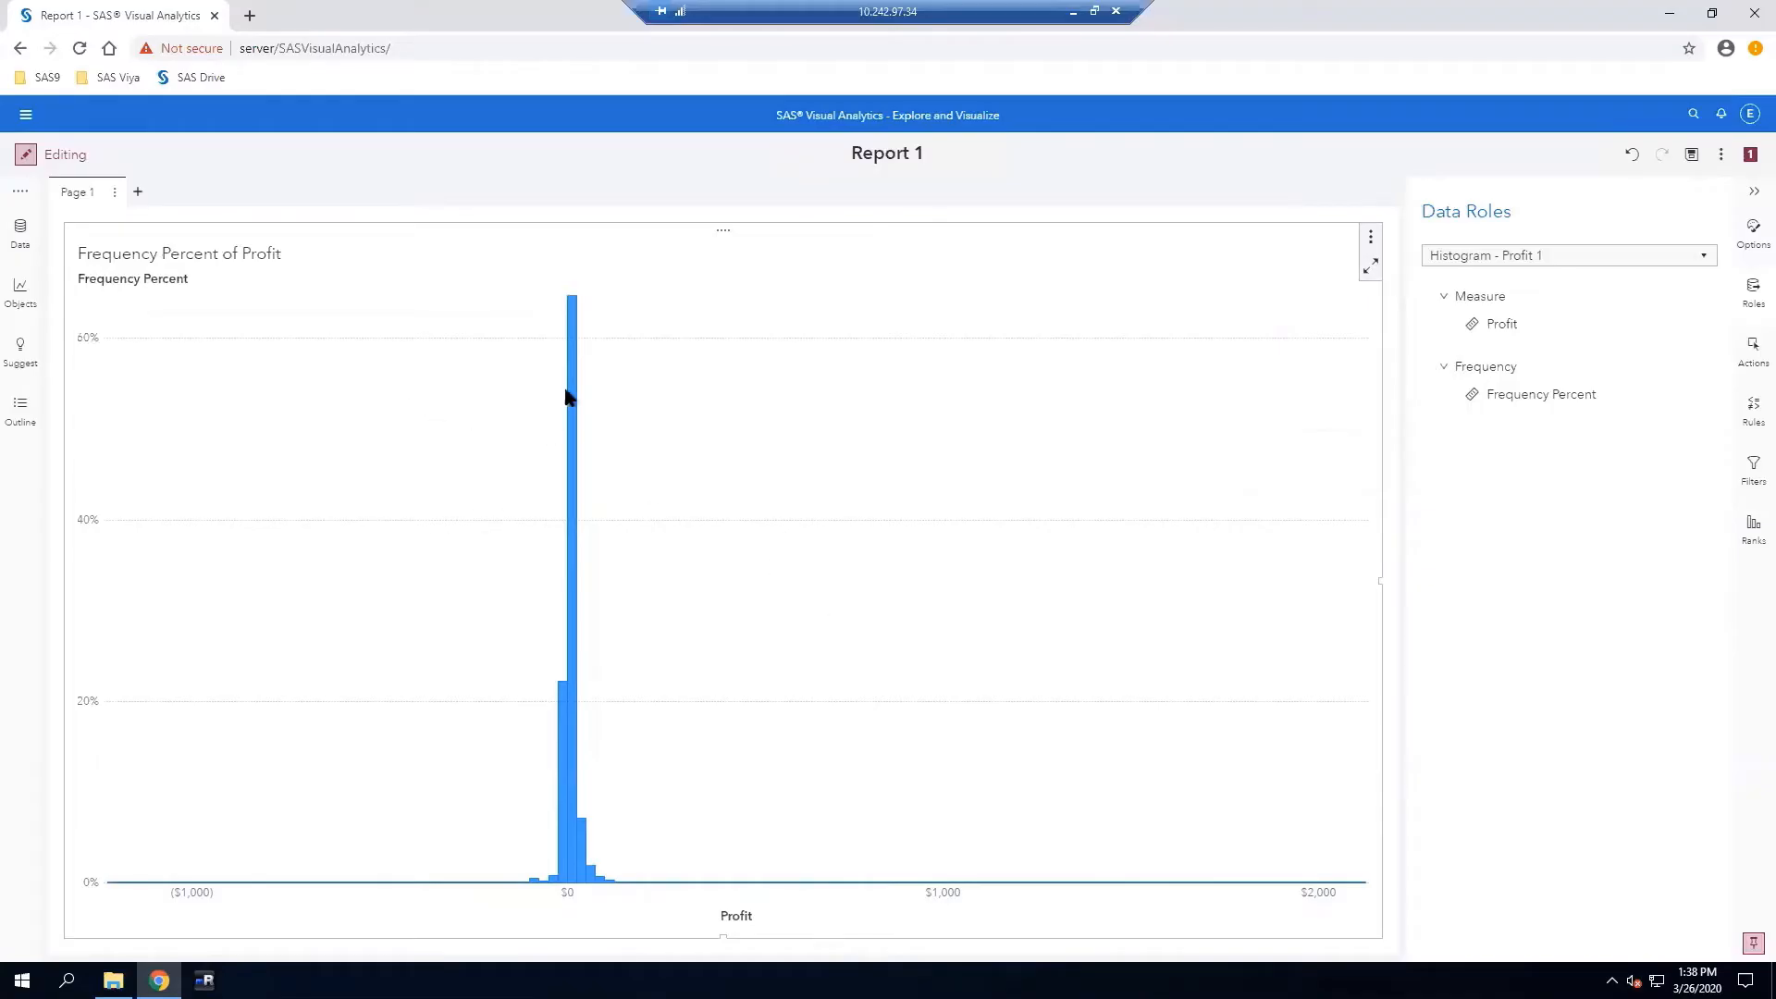
Maximize the Profit histogram to examine its bin percentages, highlight the bin just below $0, and restore the chart to its normal size
{"action": "mouse_move", "coordinate": [575, 415]}
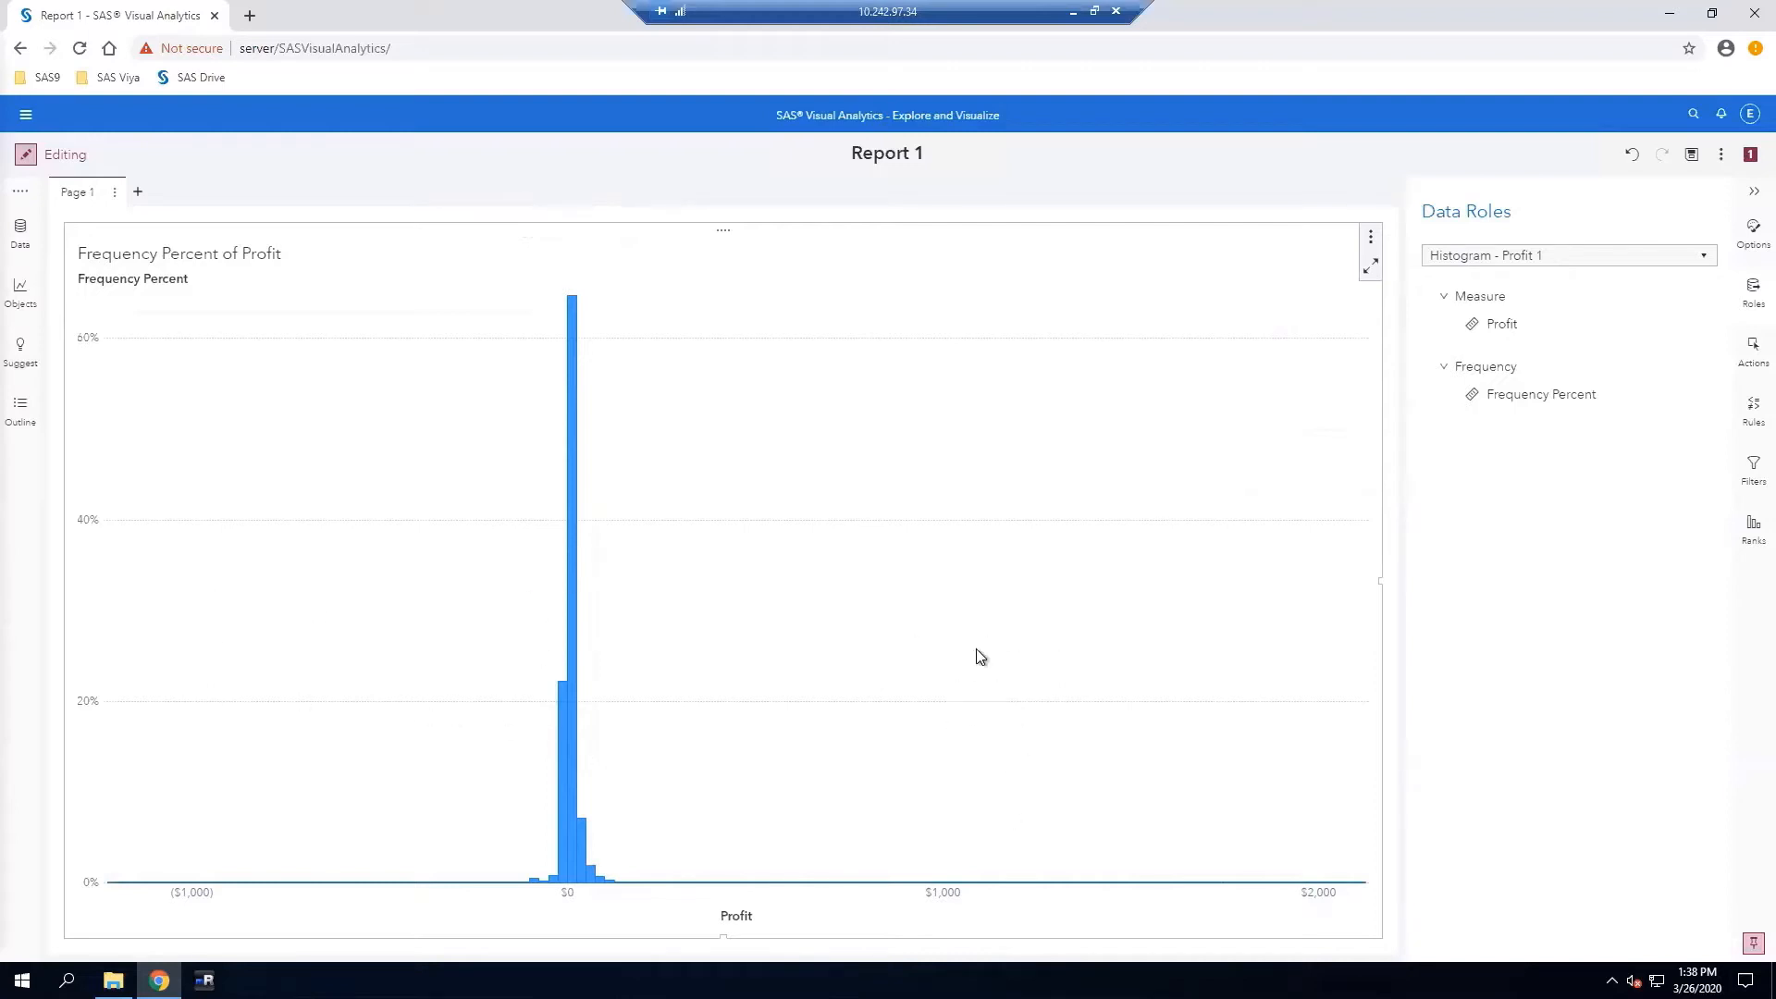
{"action": "left_click", "coordinate": [1369, 268]}
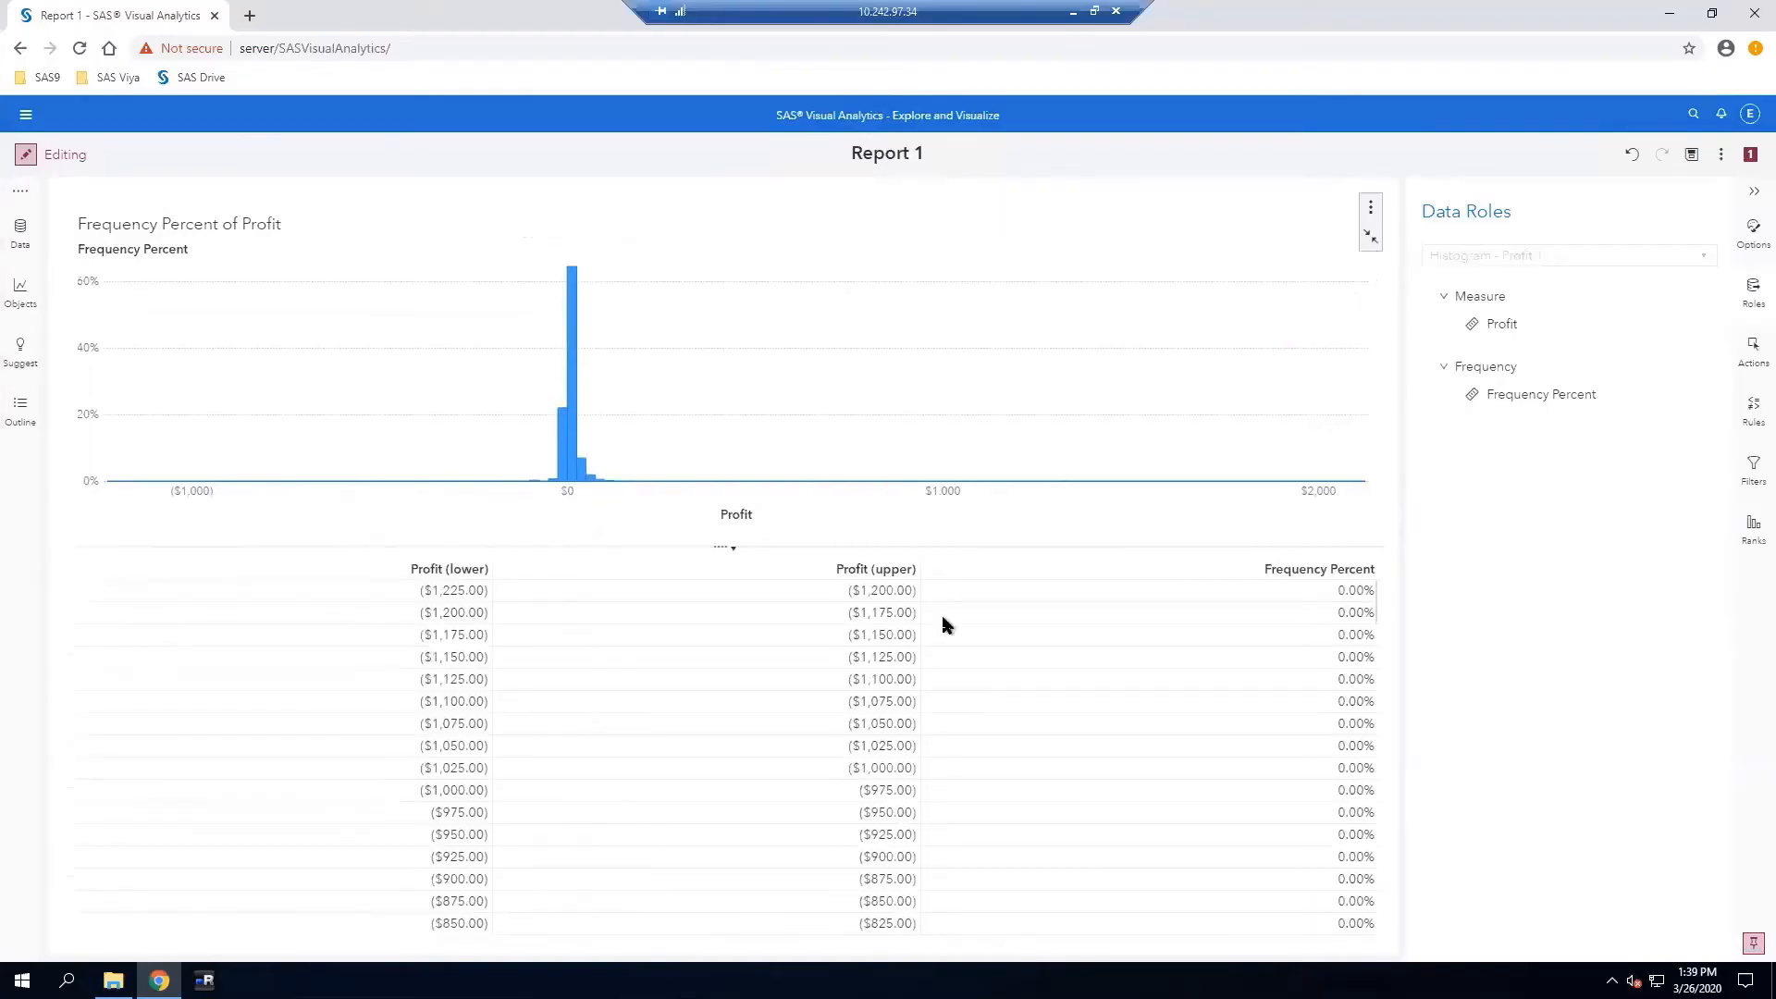
{"action": "scroll", "coordinate": [712, 768], "scroll_direction": "down", "scroll_amount": 6}
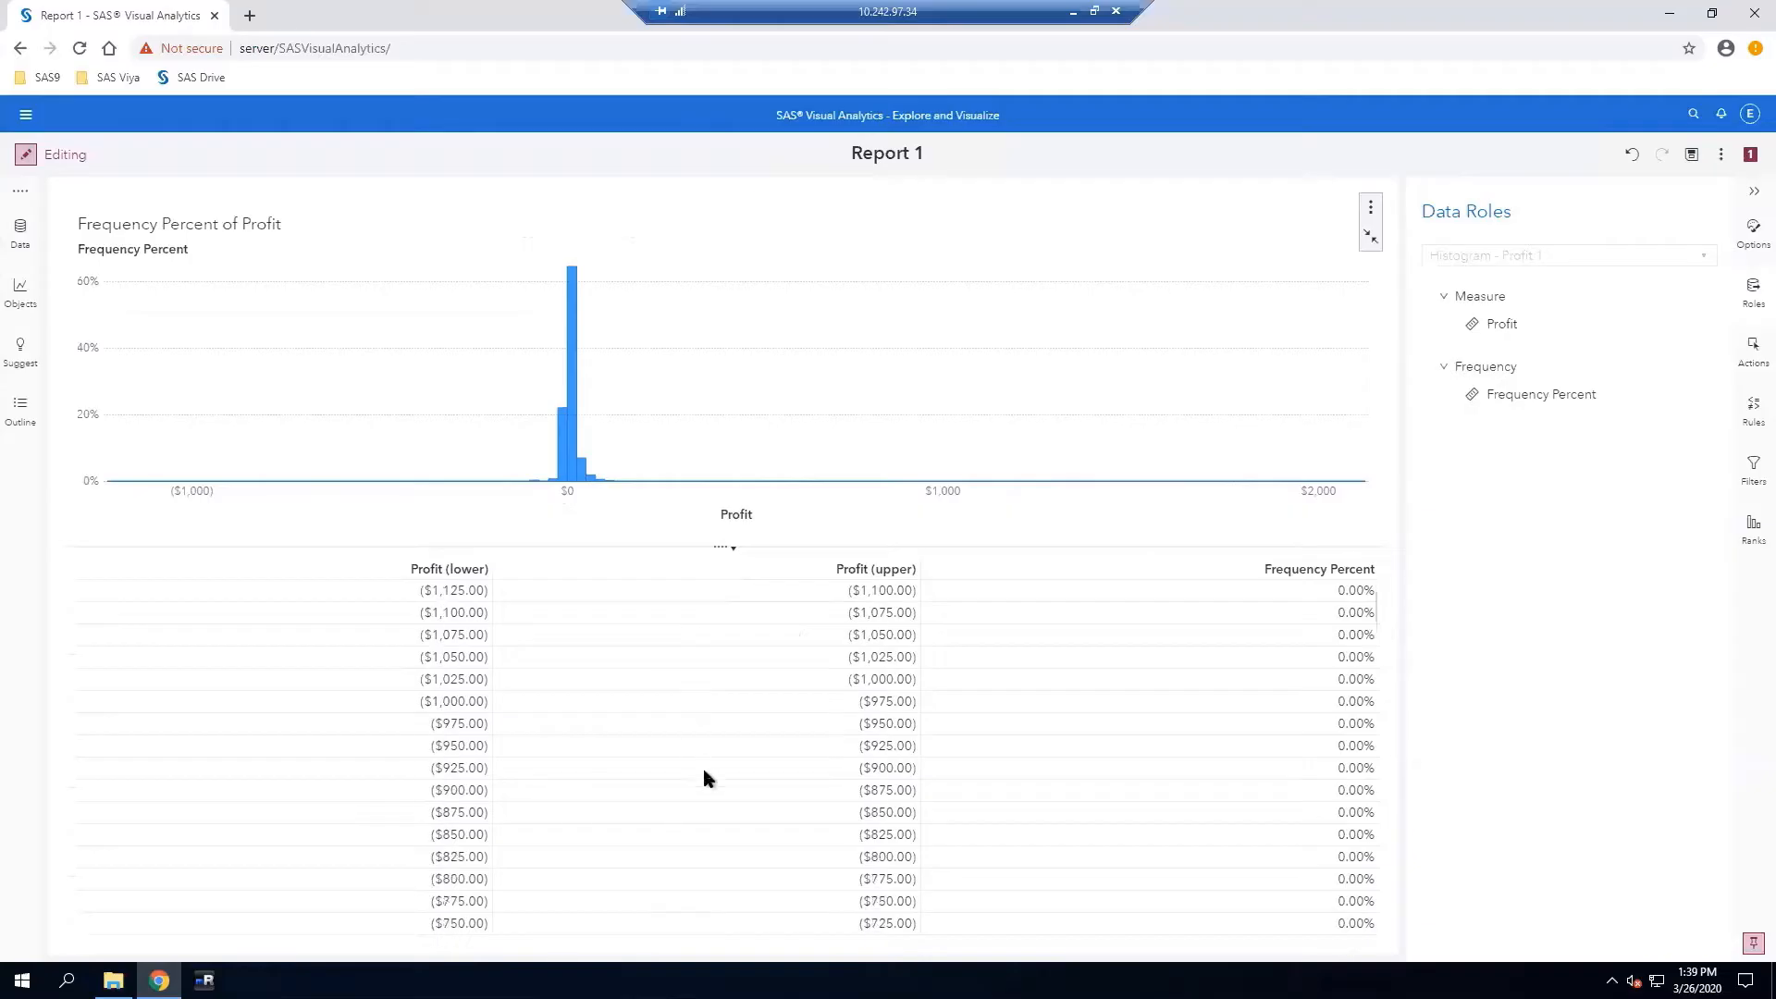
{"action": "scroll", "coordinate": [730, 768], "scroll_direction": "down", "scroll_amount": 5}
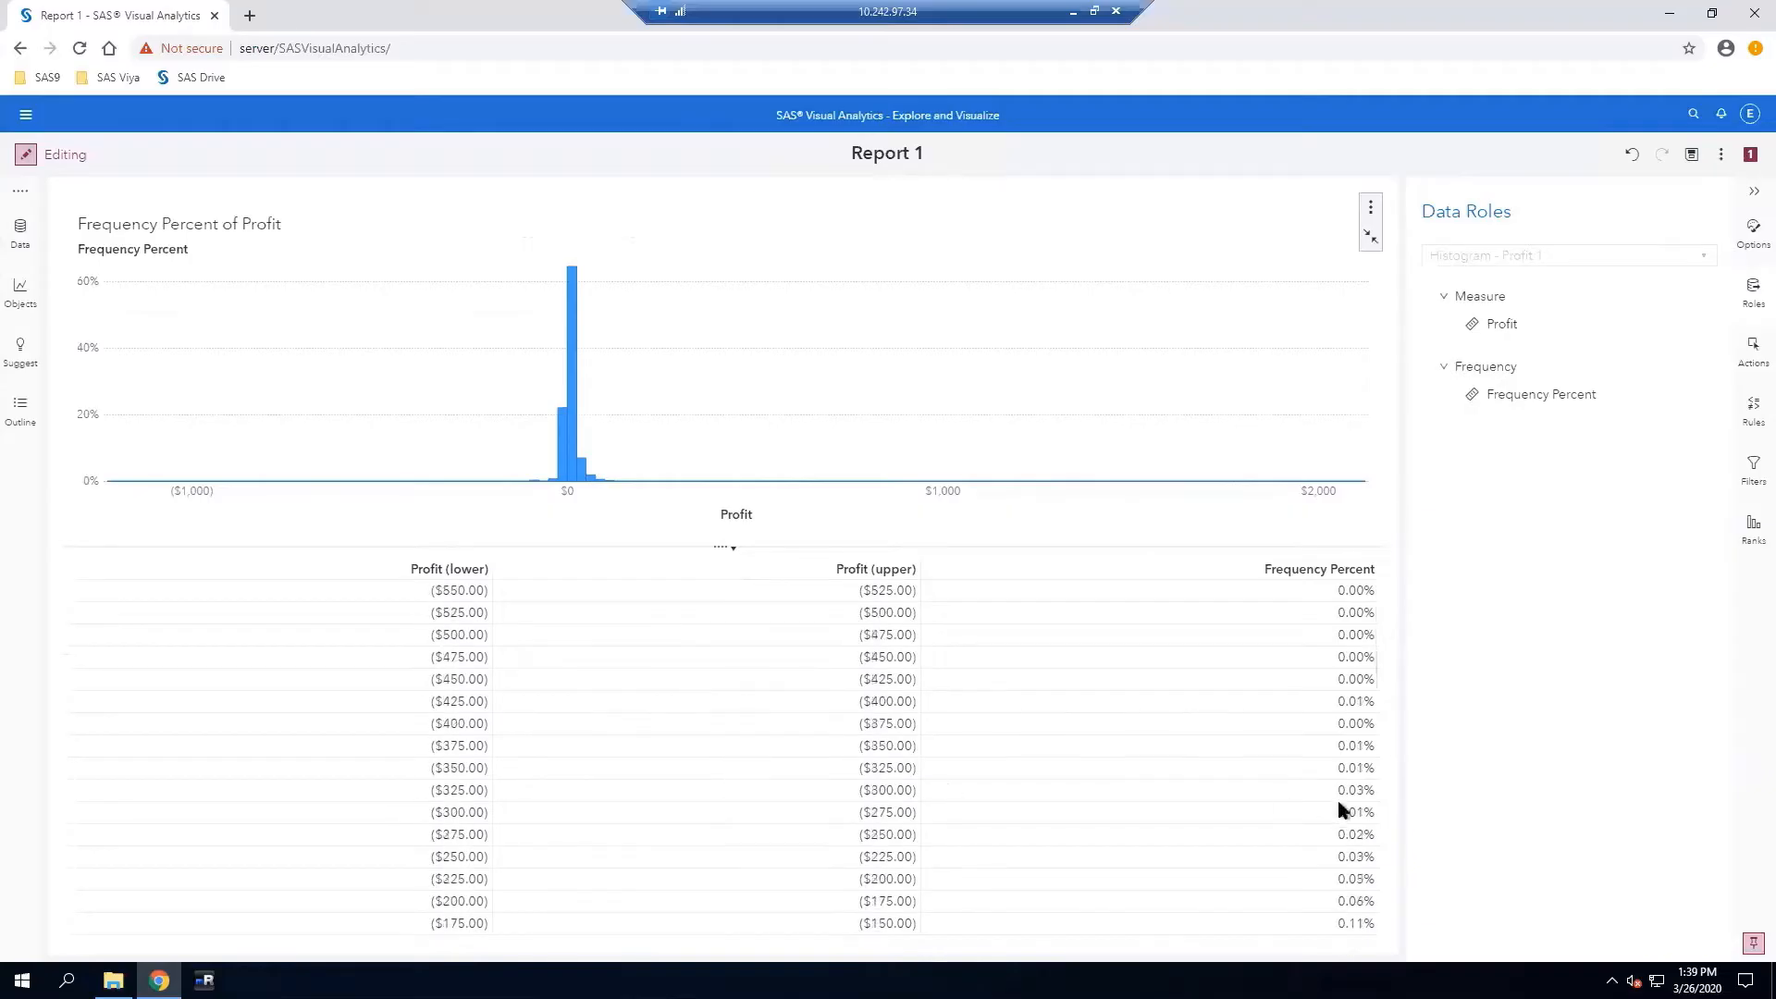
{"action": "scroll", "coordinate": [1355, 837], "scroll_direction": "down", "scroll_amount": 3}
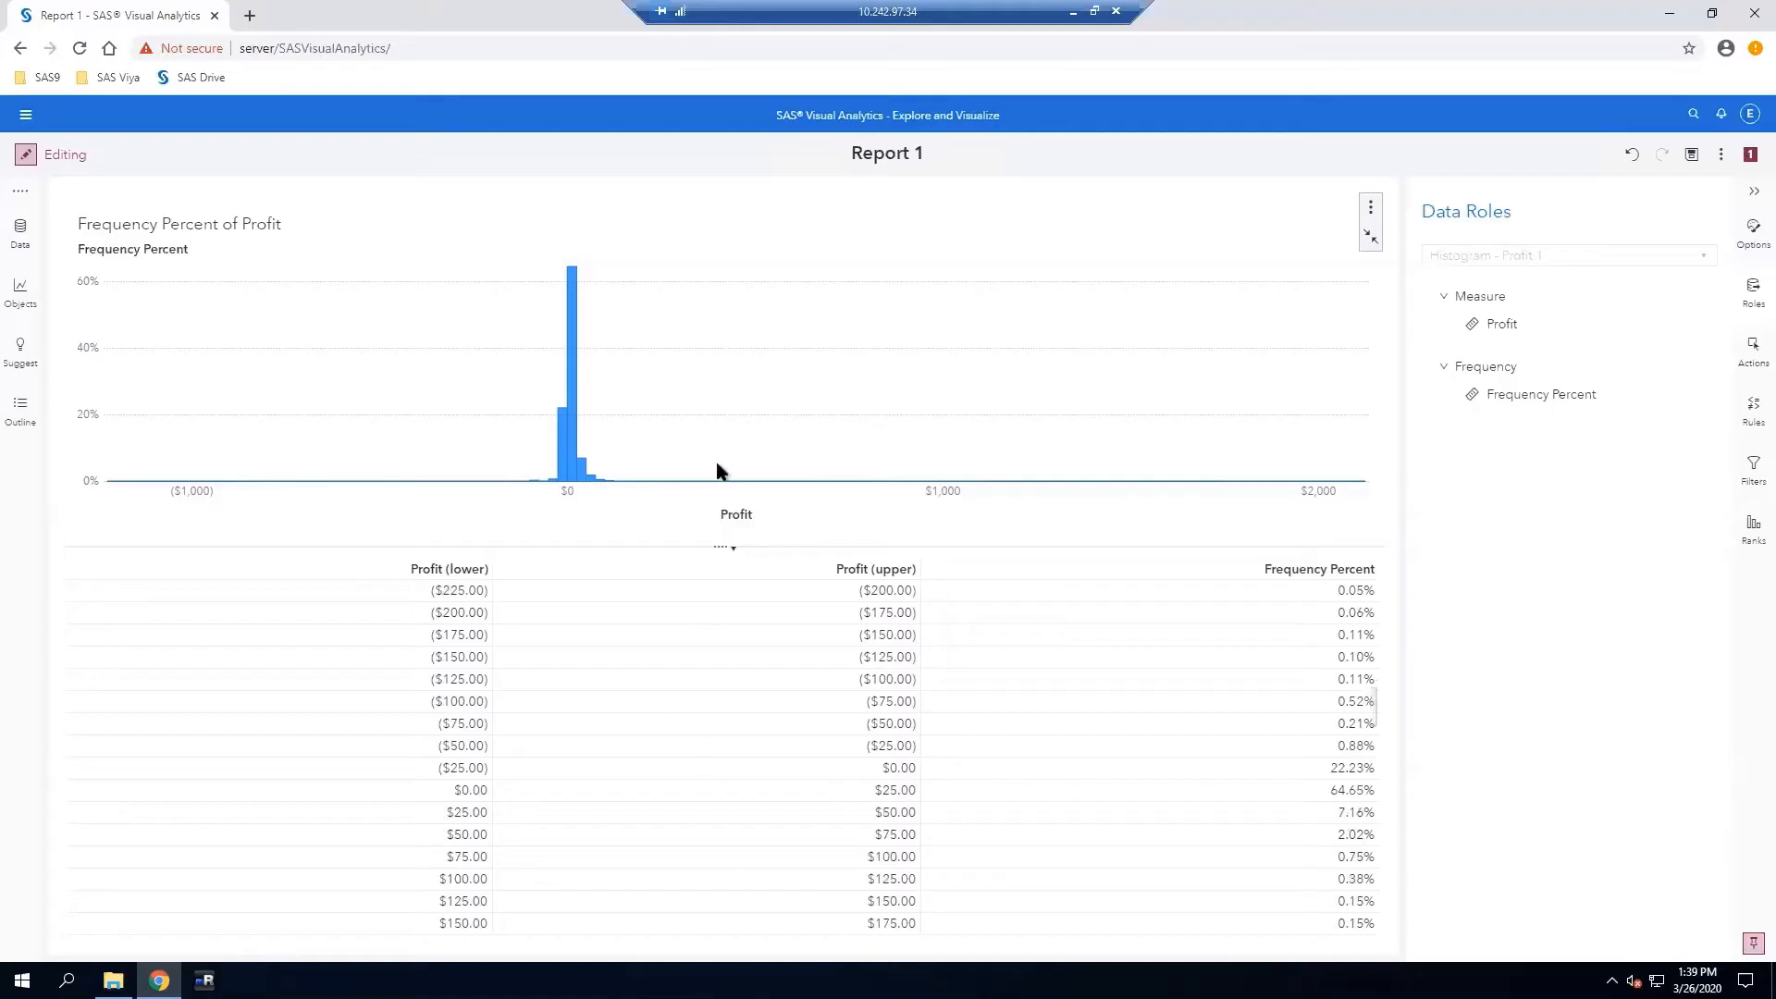
{"action": "left_click", "coordinate": [563, 430]}
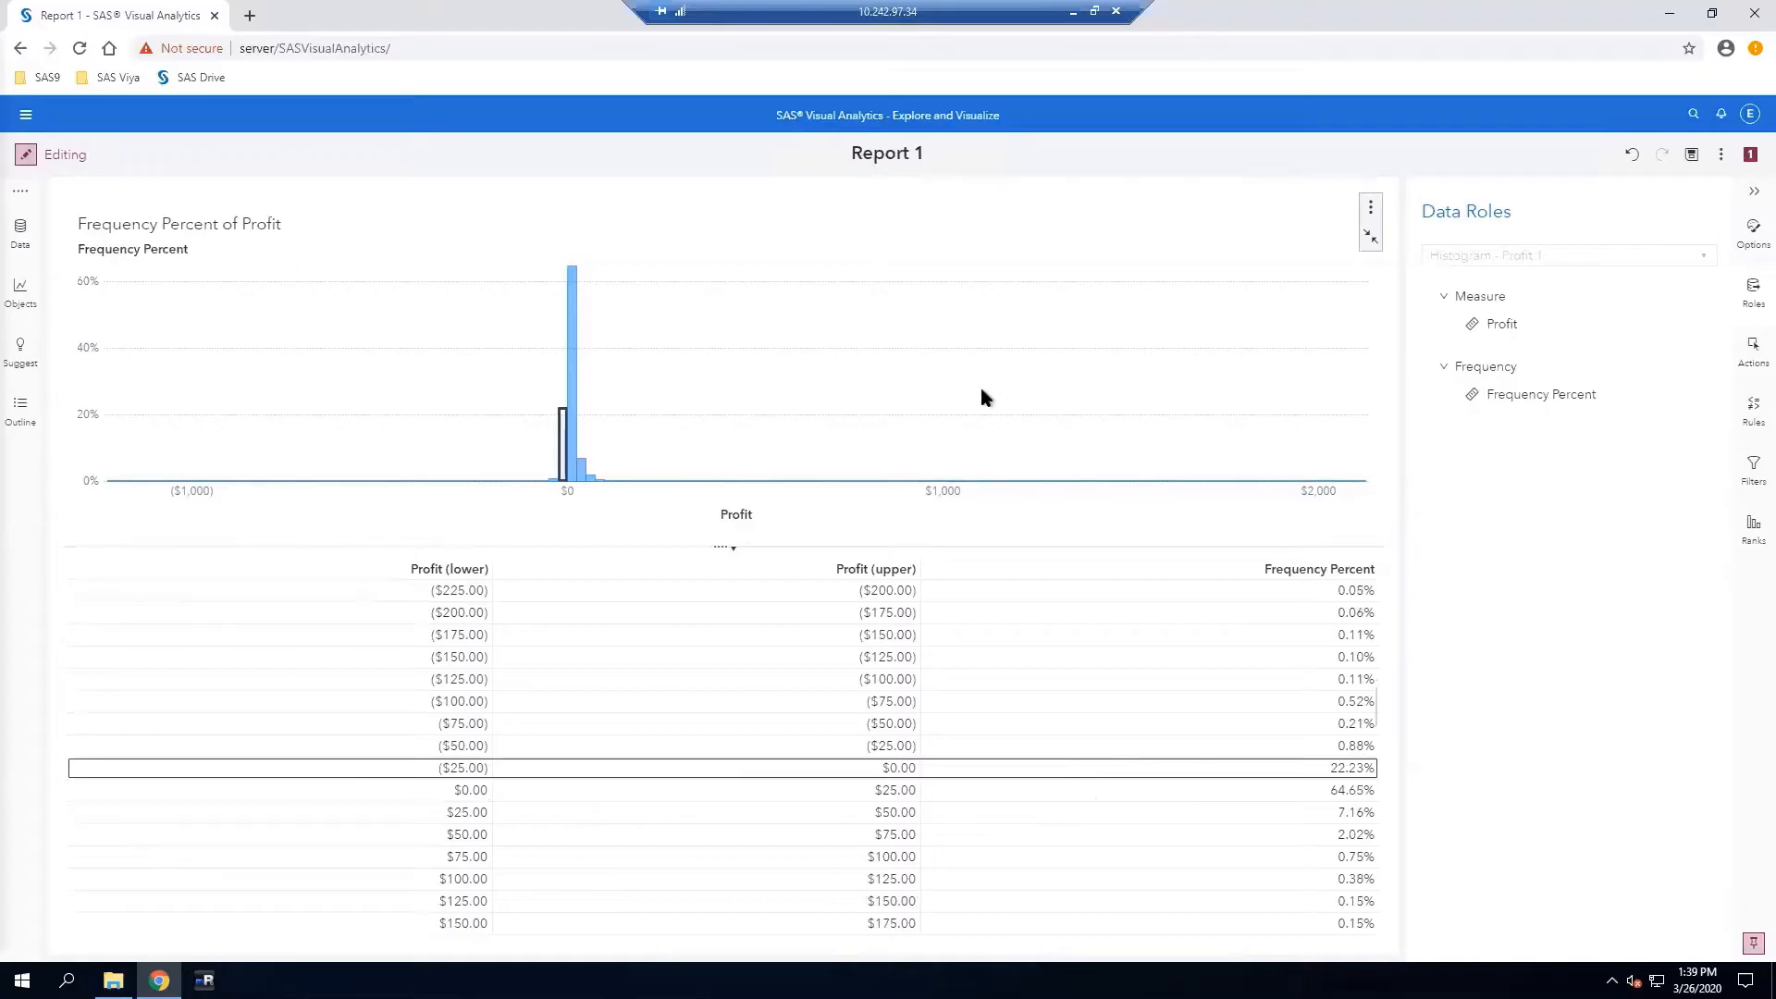
{"action": "left_click", "coordinate": [1370, 243]}
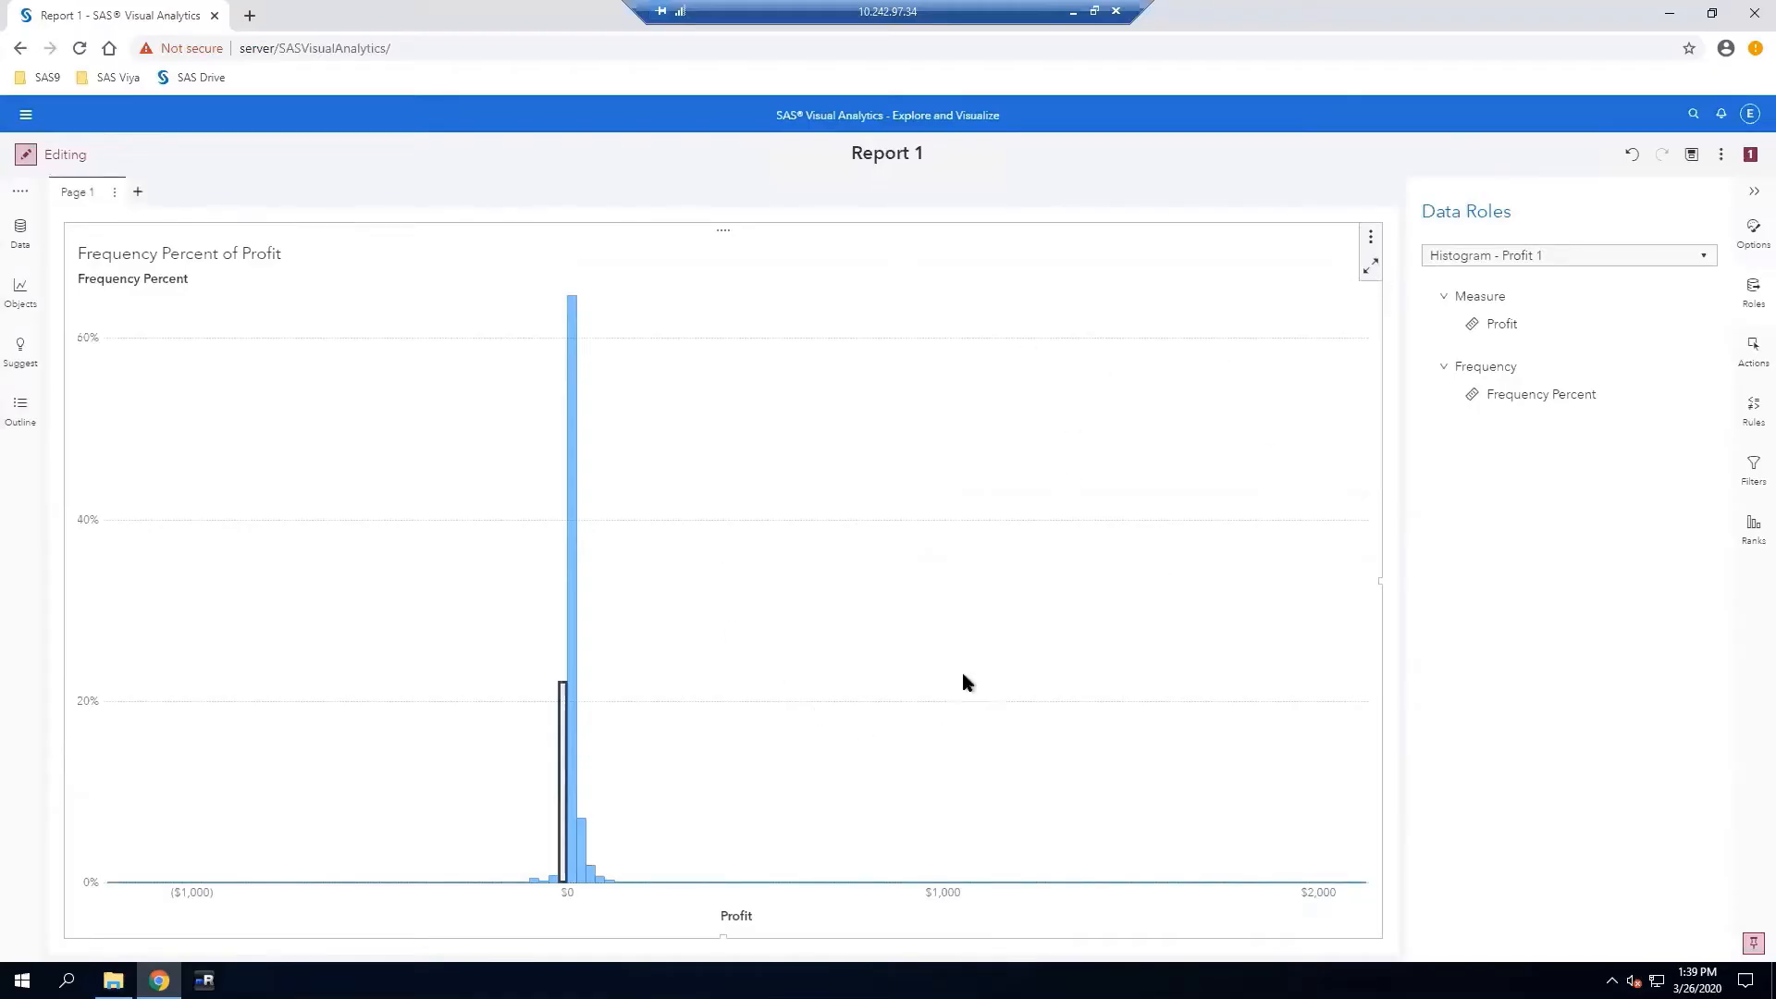
Add an empty crosstab to Page 1 below the Profit histogram
{"action": "left_click", "coordinate": [20, 294]}
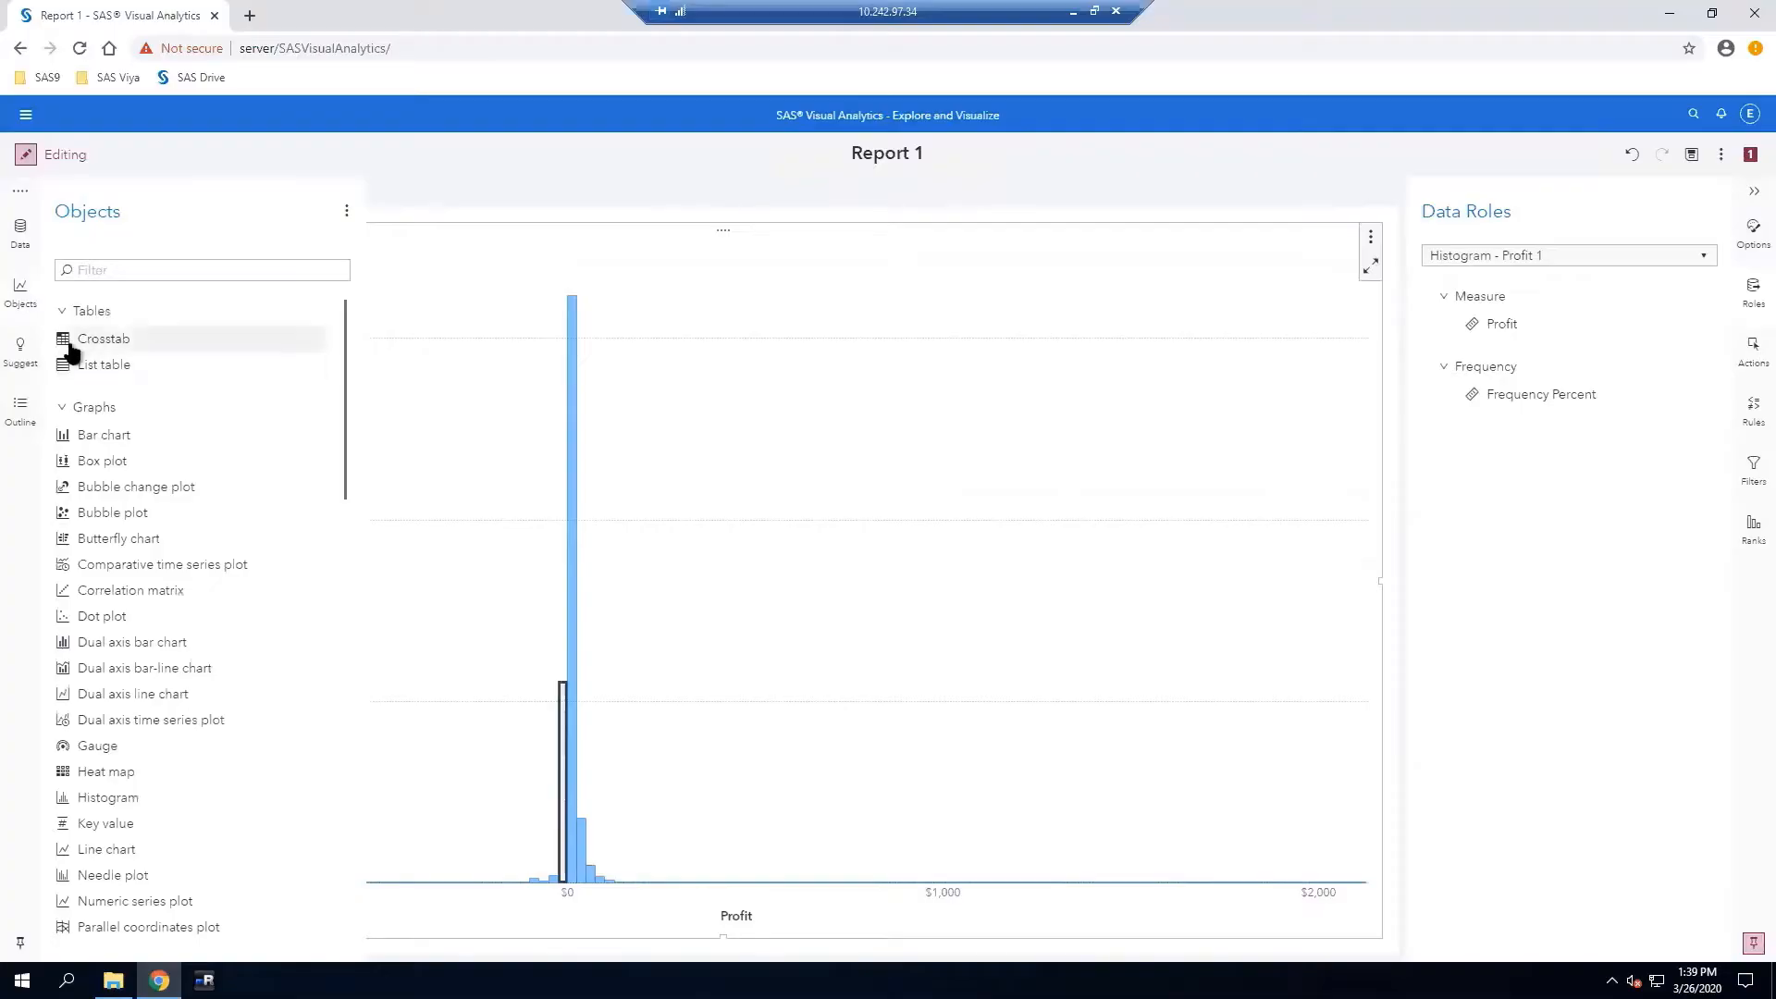
{"action": "left_click_drag", "start_coordinate": [72, 353], "coordinate": [650, 746]}
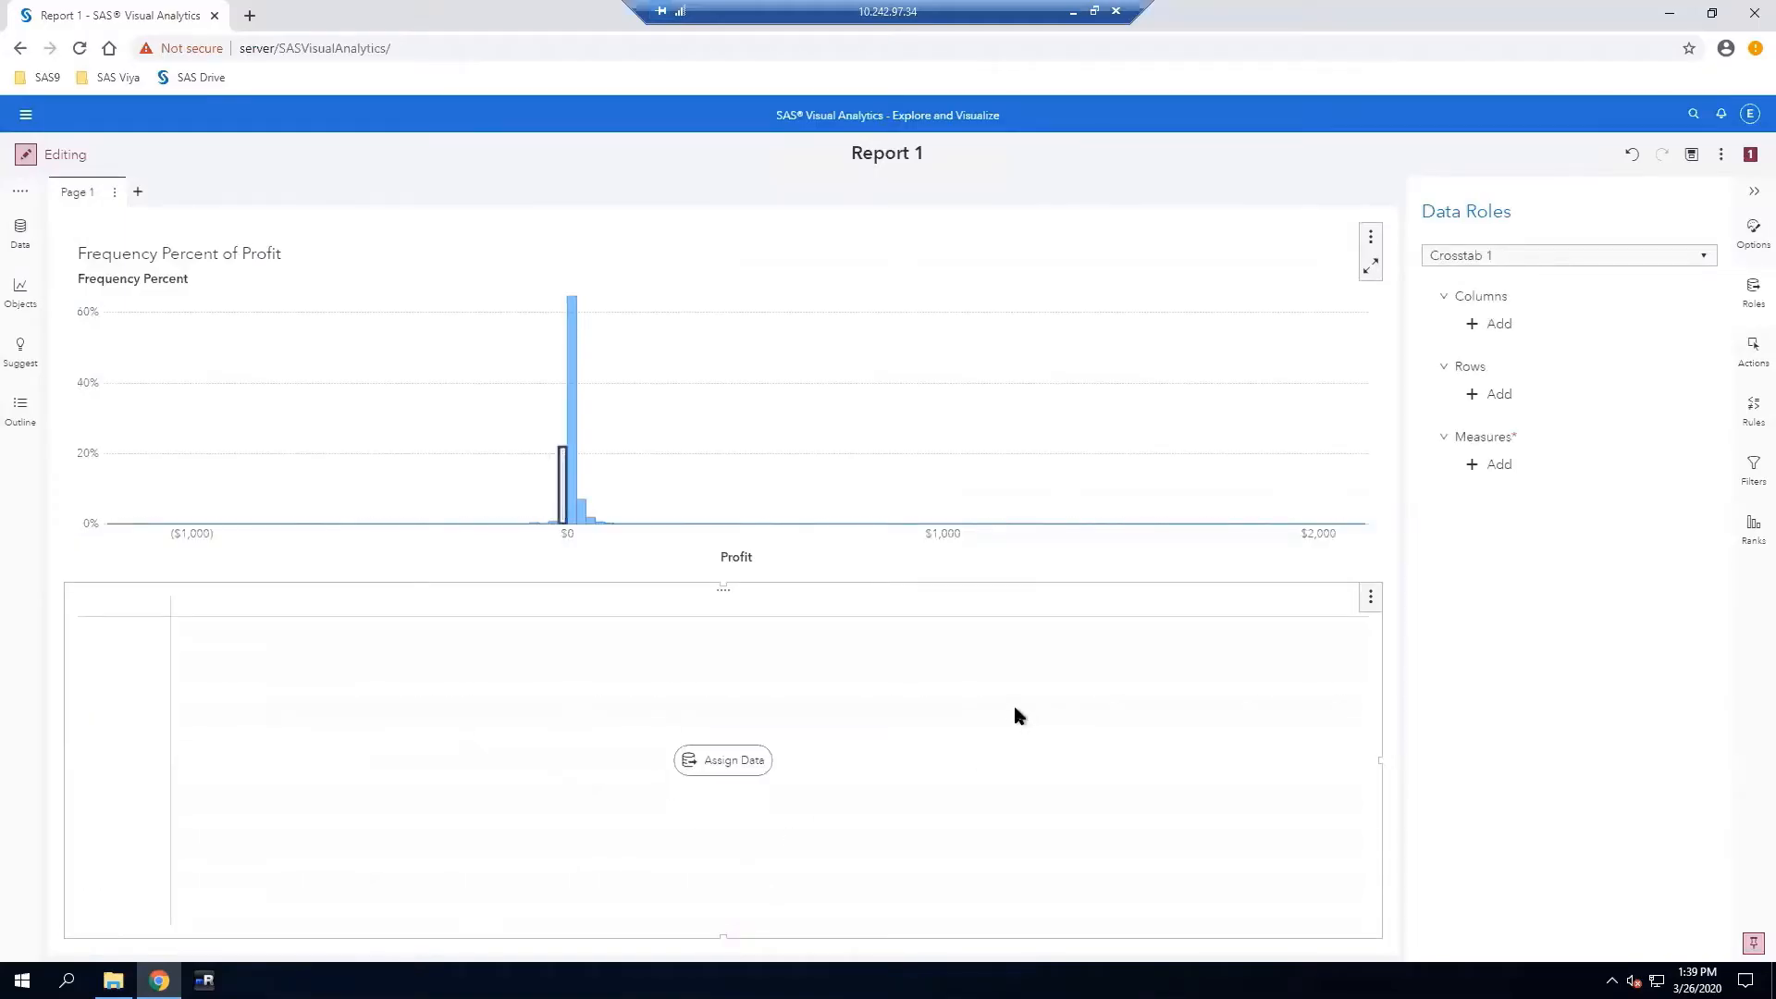
Assign Order Type to the crosstab's rows and replace its Frequency measure with Profit
{"action": "left_click", "coordinate": [20, 233]}
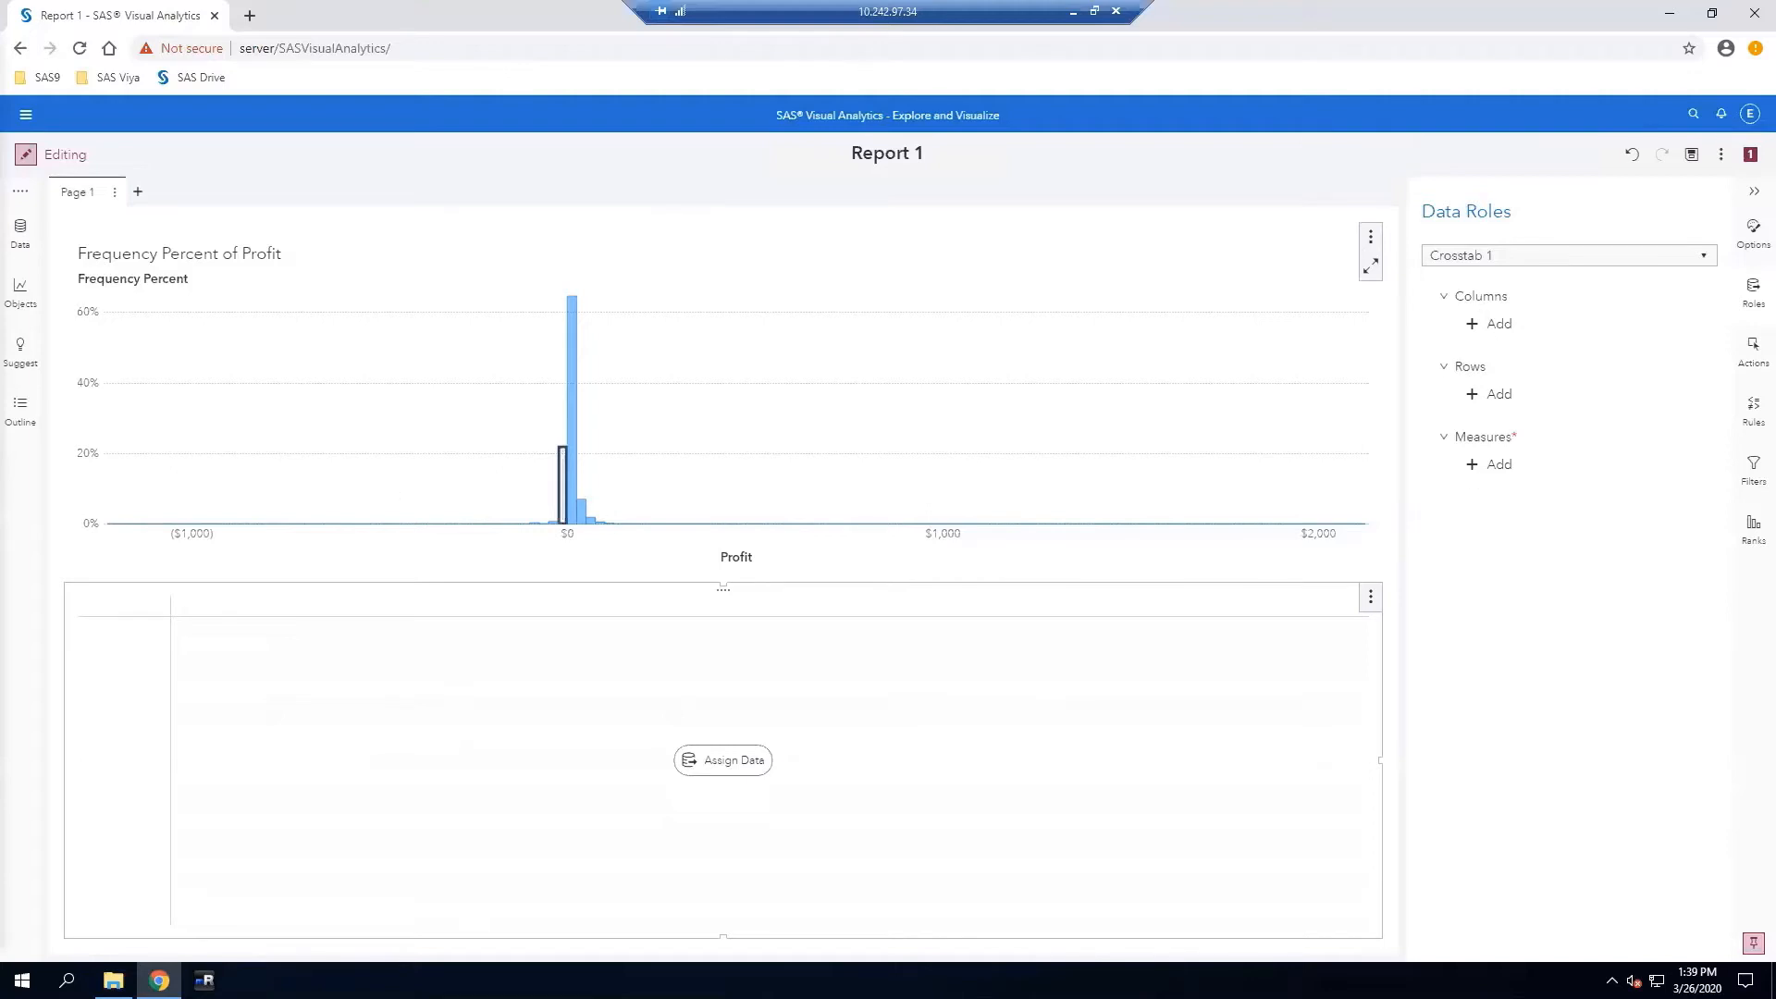
{"action": "left_click", "coordinate": [1473, 395]}
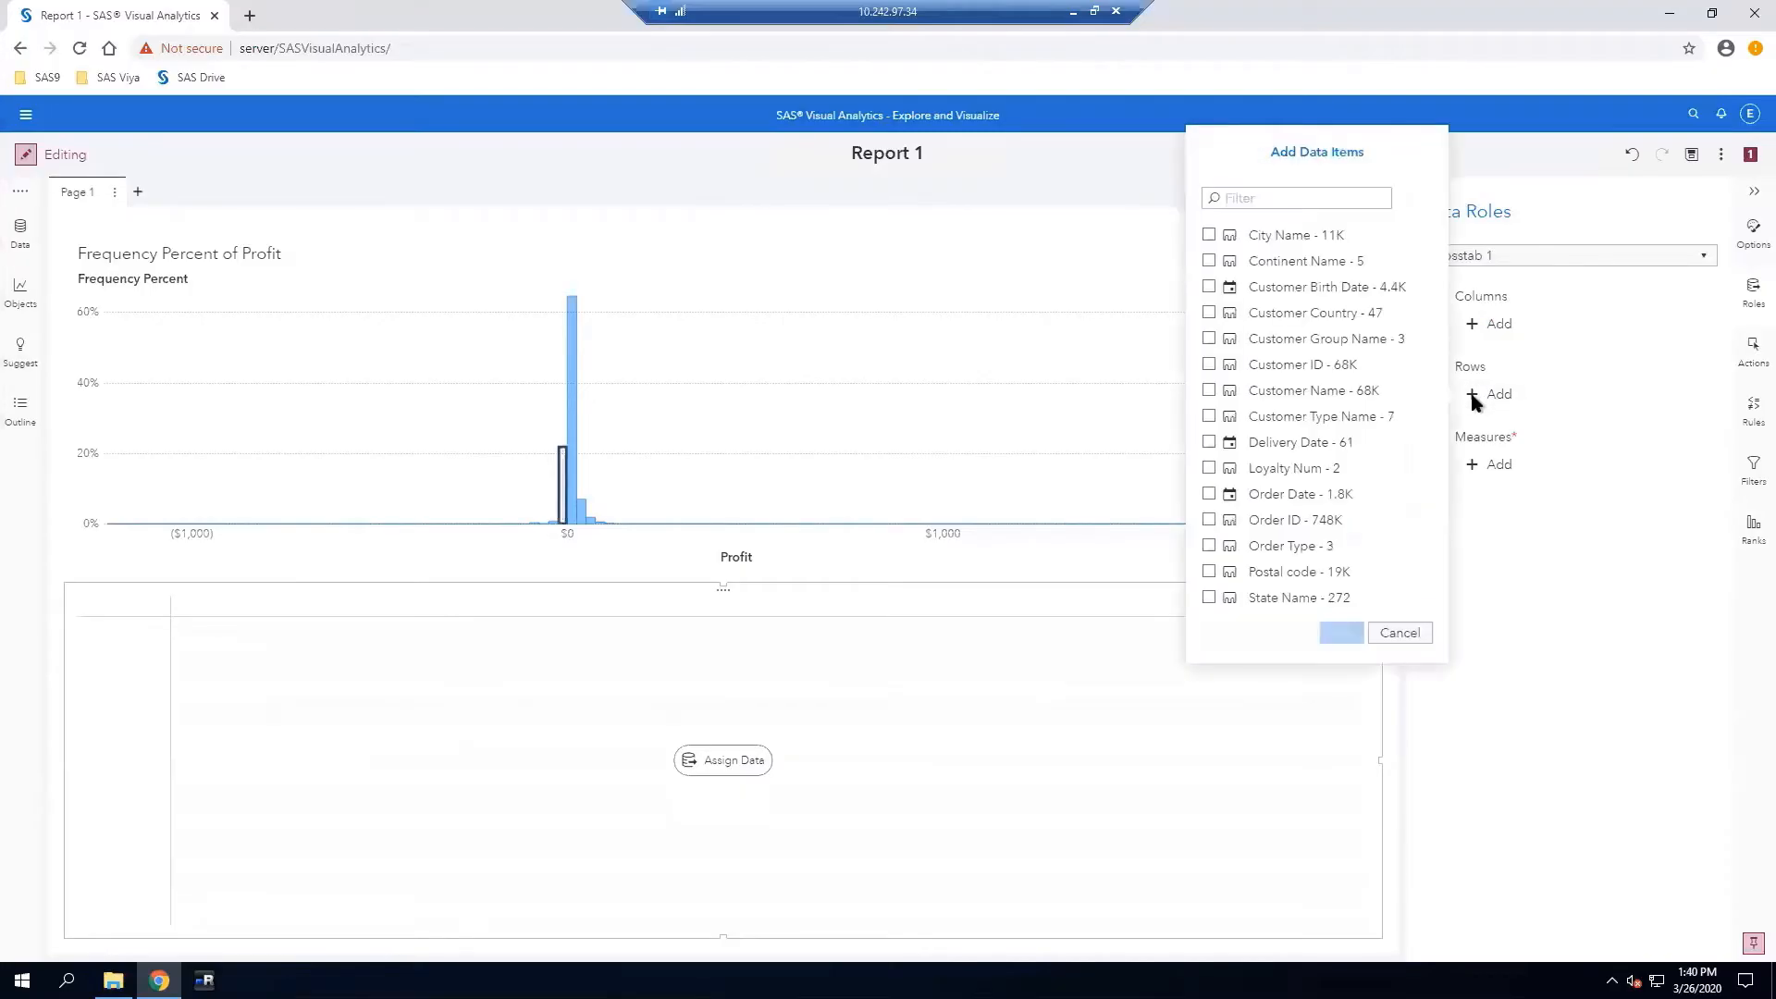
{"action": "left_click", "coordinate": [1274, 555]}
{"action": "left_click", "coordinate": [1341, 633]}
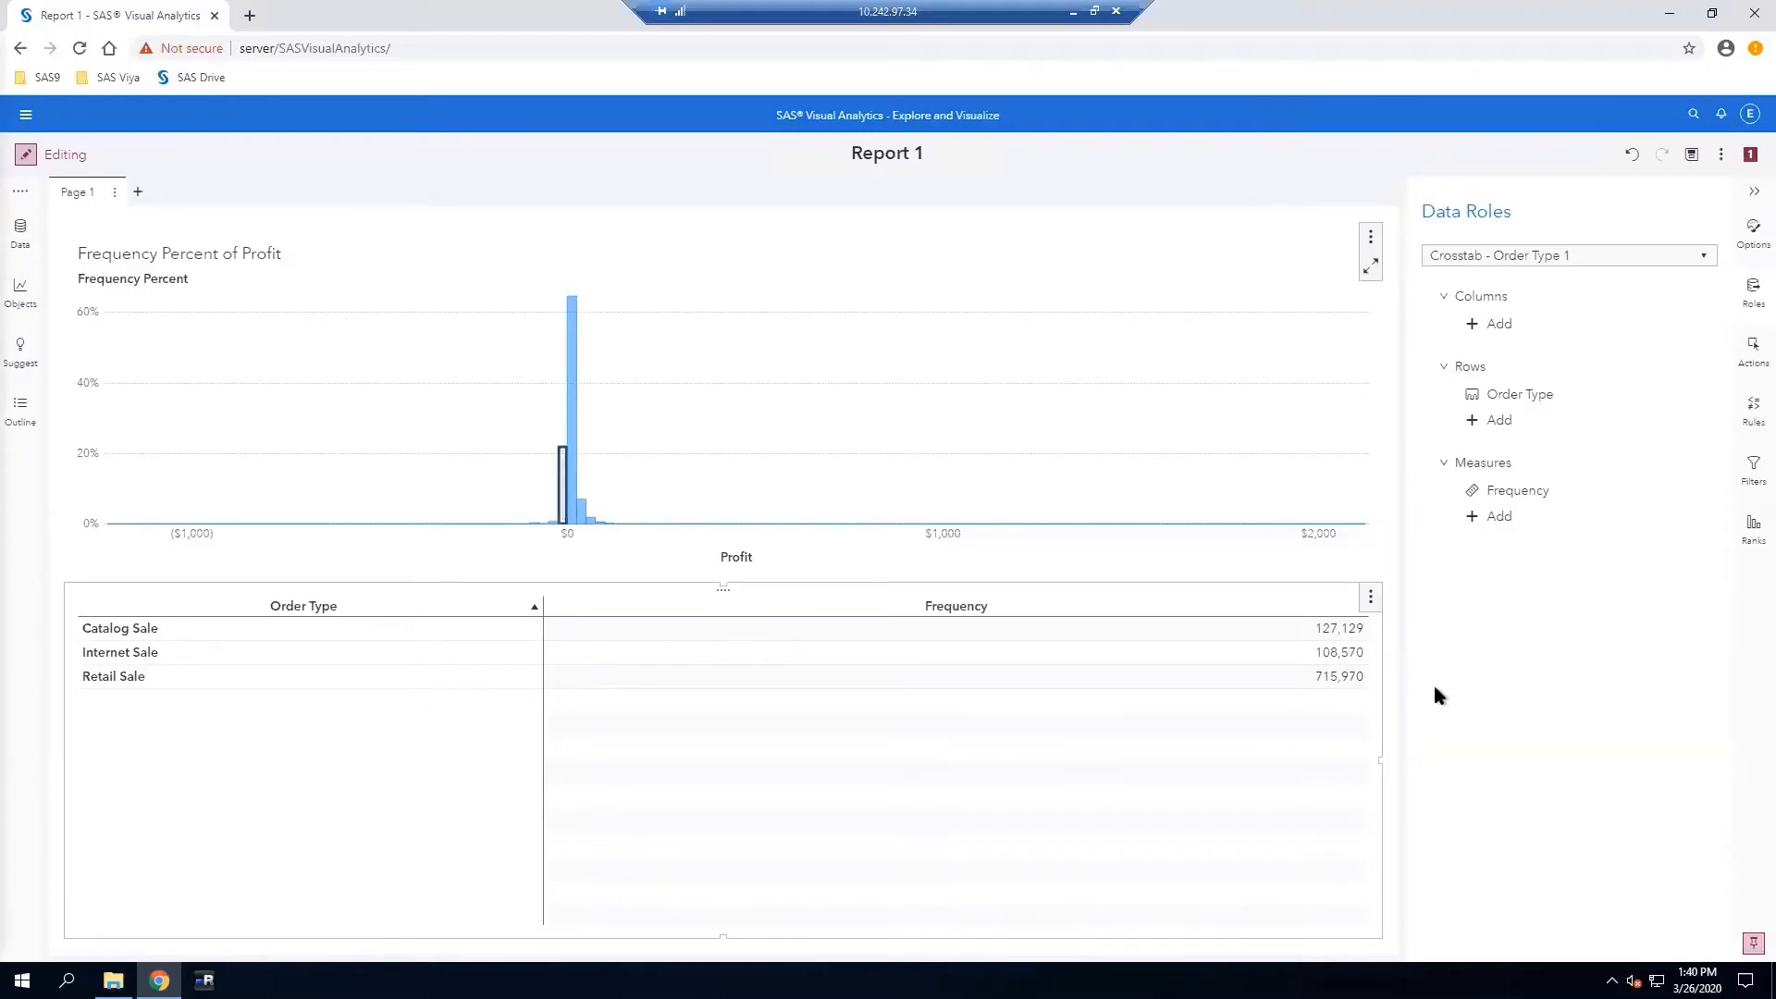
{"action": "left_click", "coordinate": [1517, 491]}
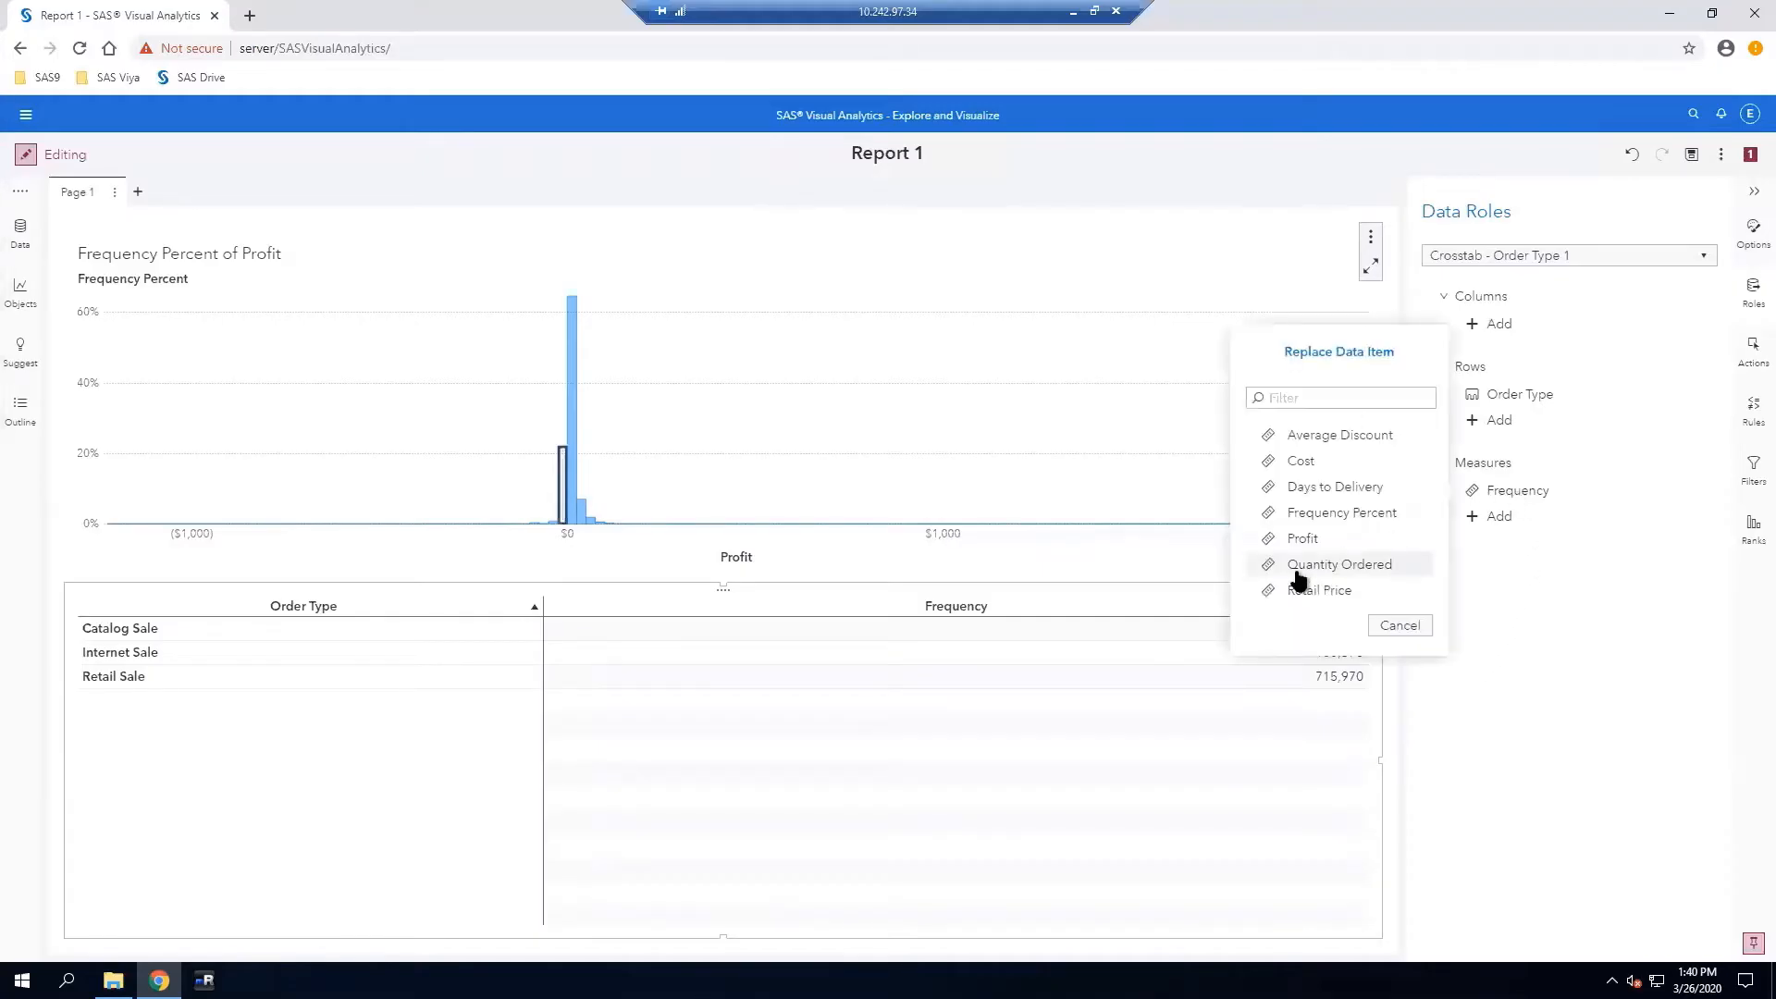
{"action": "left_click", "coordinate": [1367, 543]}
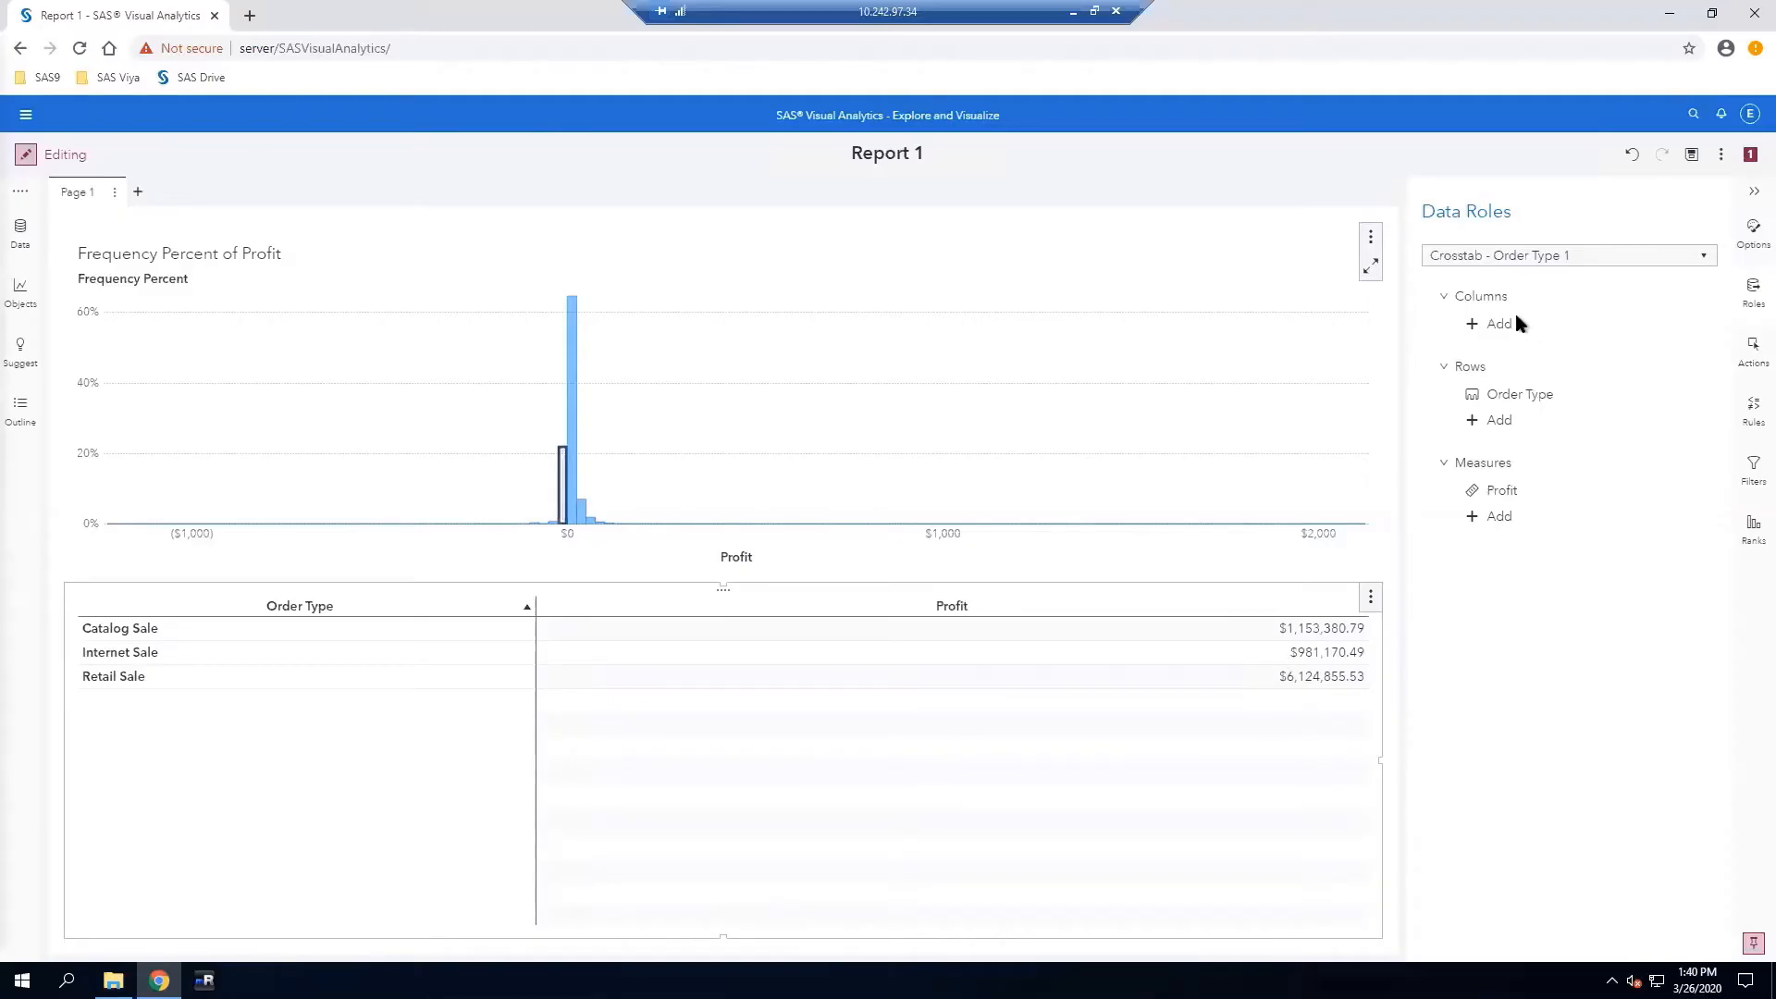
Add Continent Name to the columns role of the crosstab
{"action": "left_click", "coordinate": [1477, 324]}
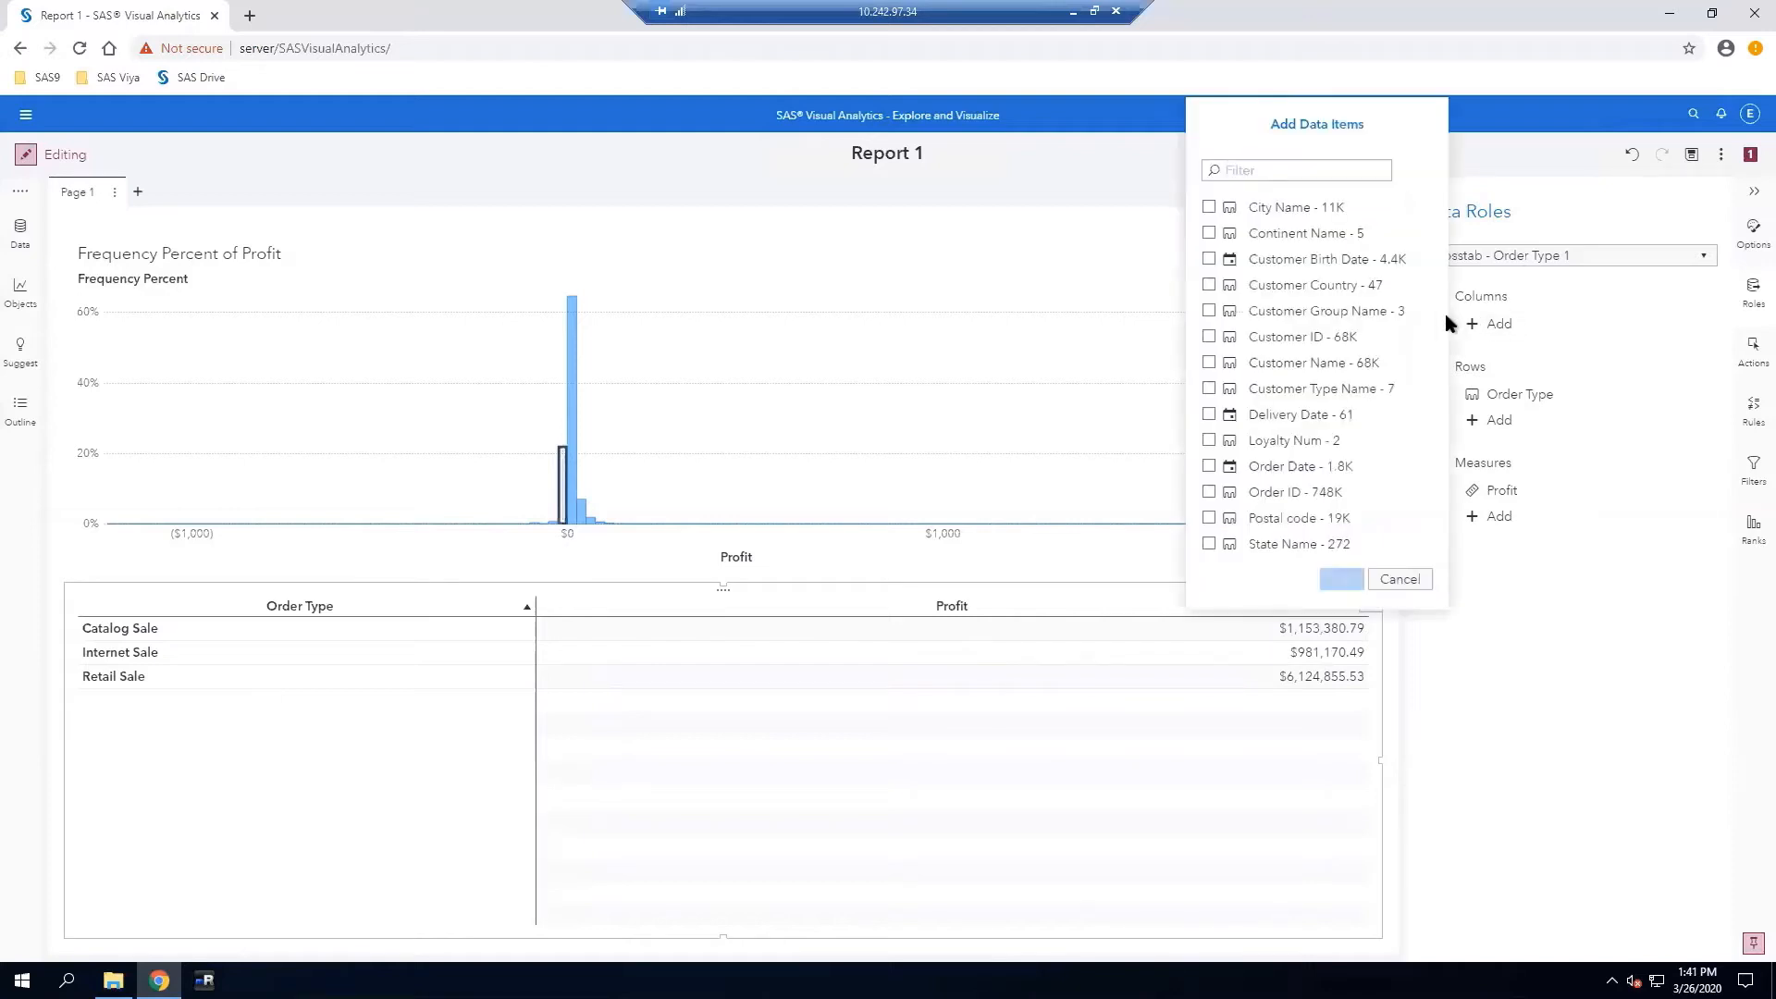
{"action": "left_click", "coordinate": [1260, 236]}
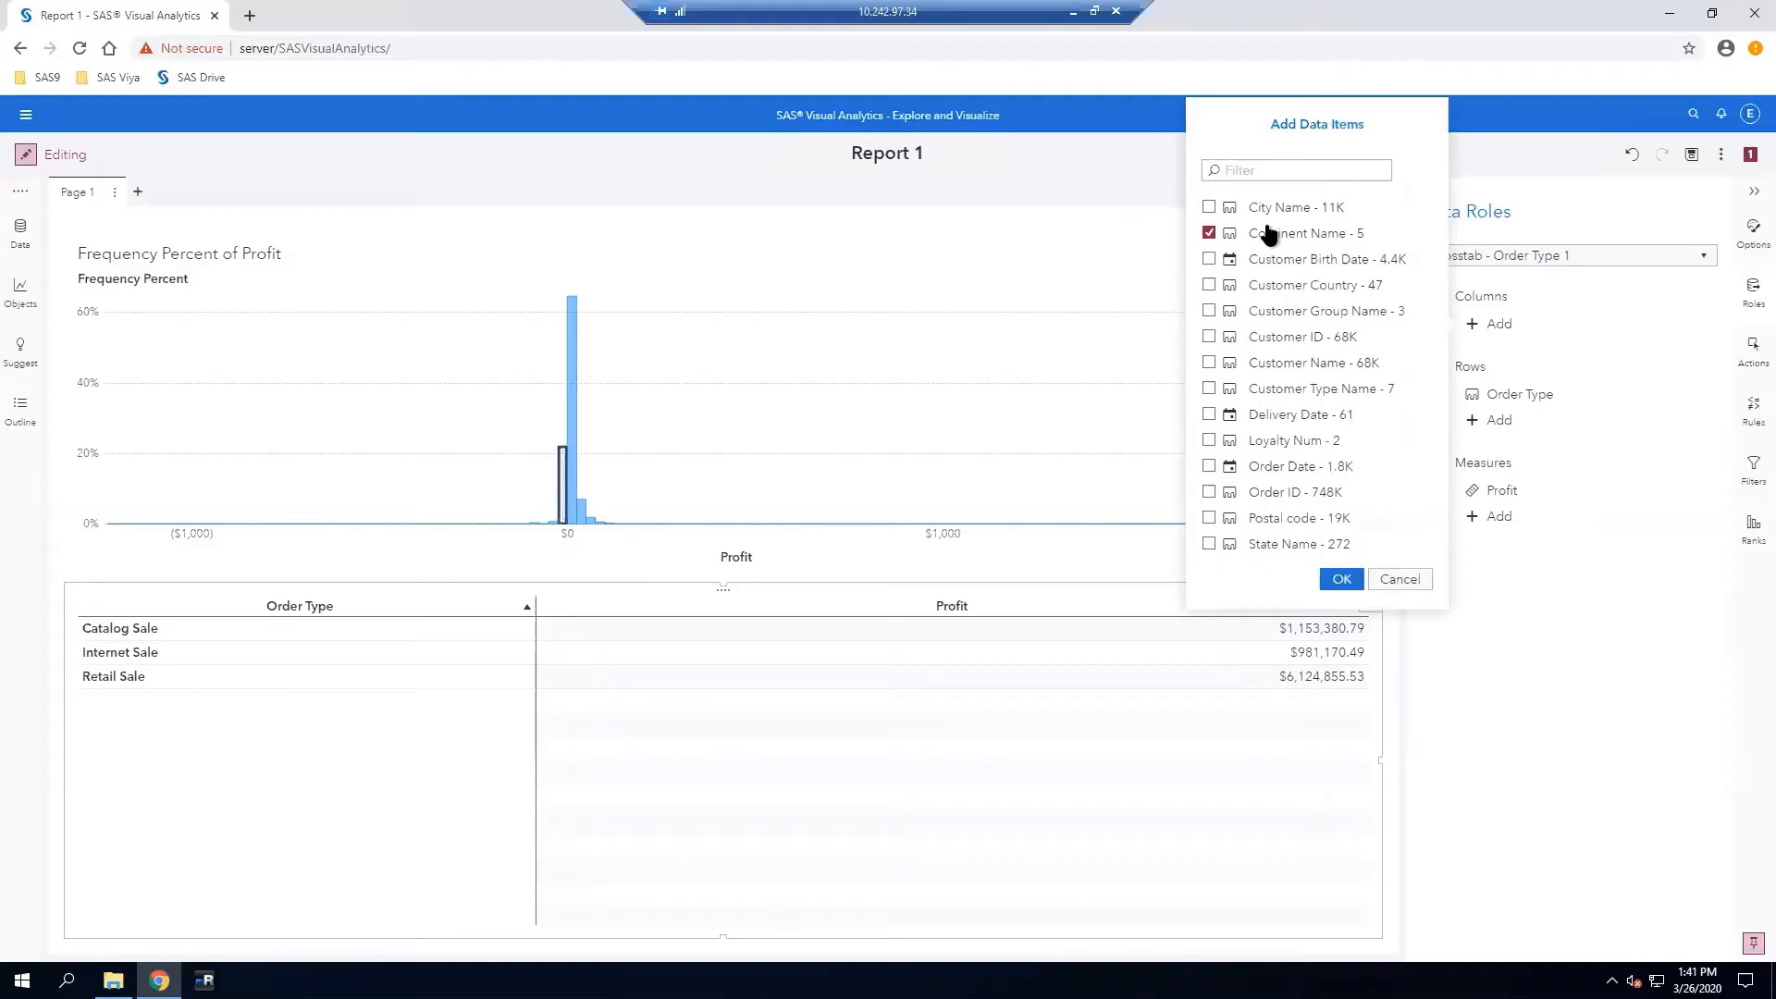
{"action": "left_click", "coordinate": [1341, 580]}
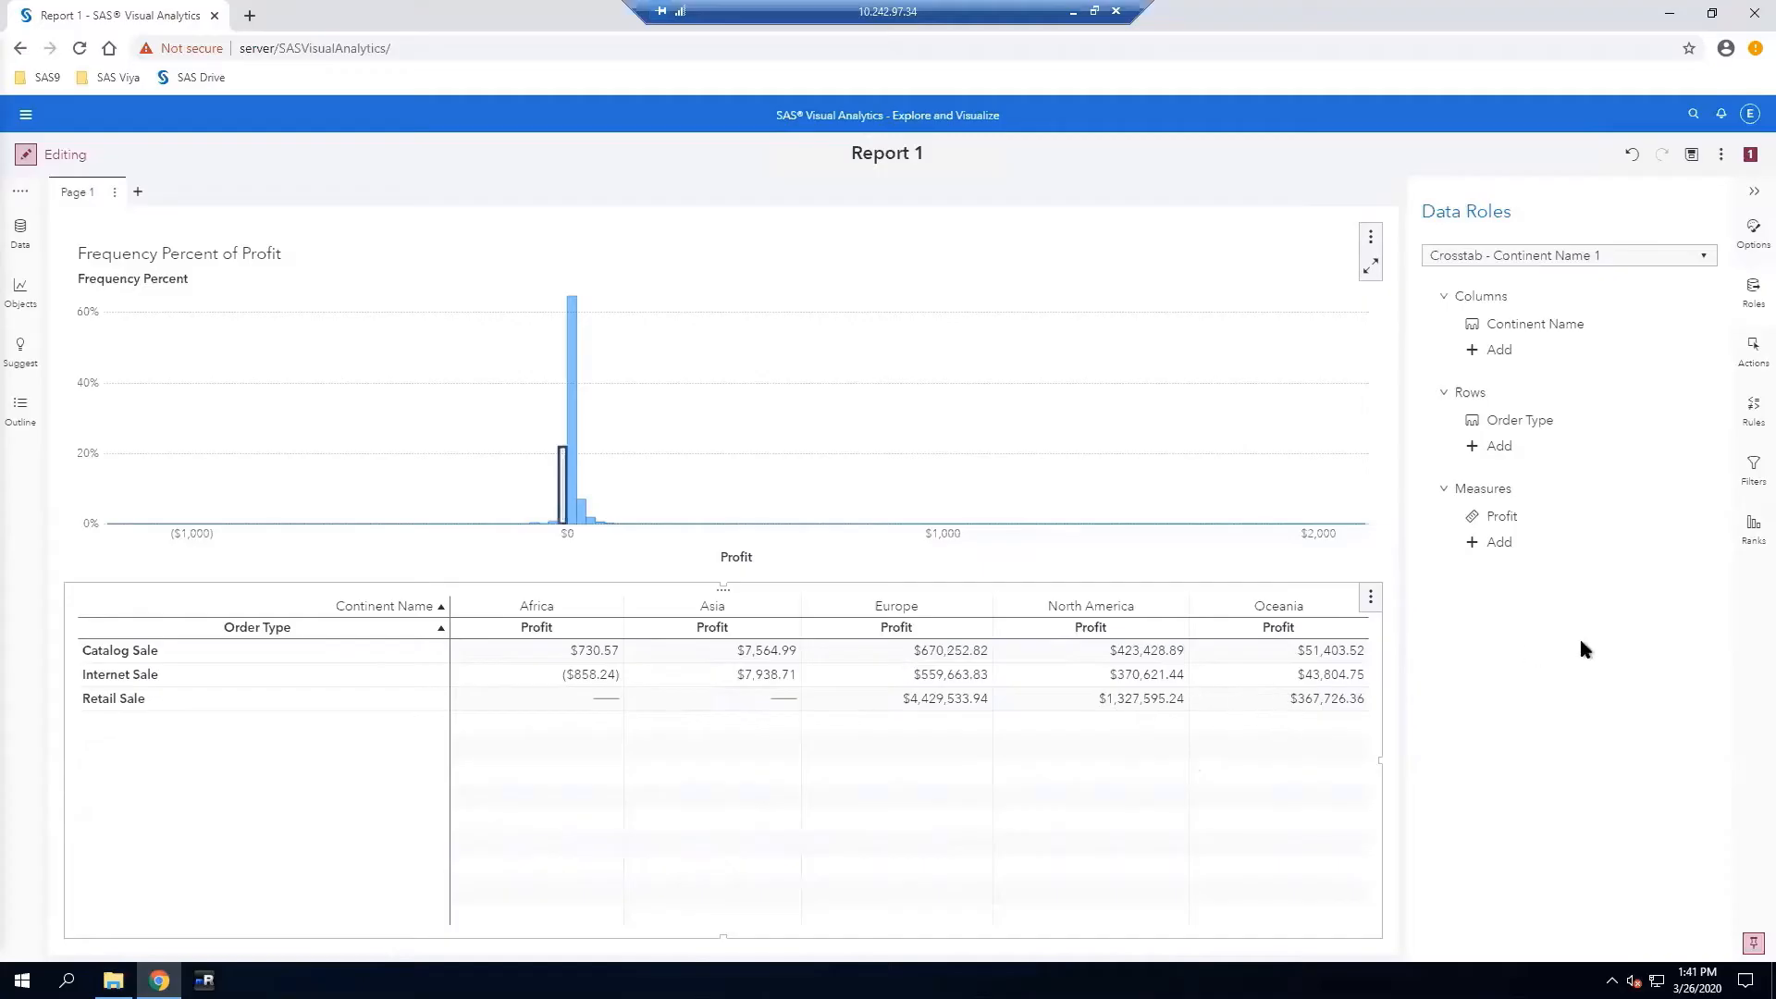
Show totals in the crosstab for Columns only and give them the light blue background from the recent standard colors
{"action": "left_click", "coordinate": [1749, 238]}
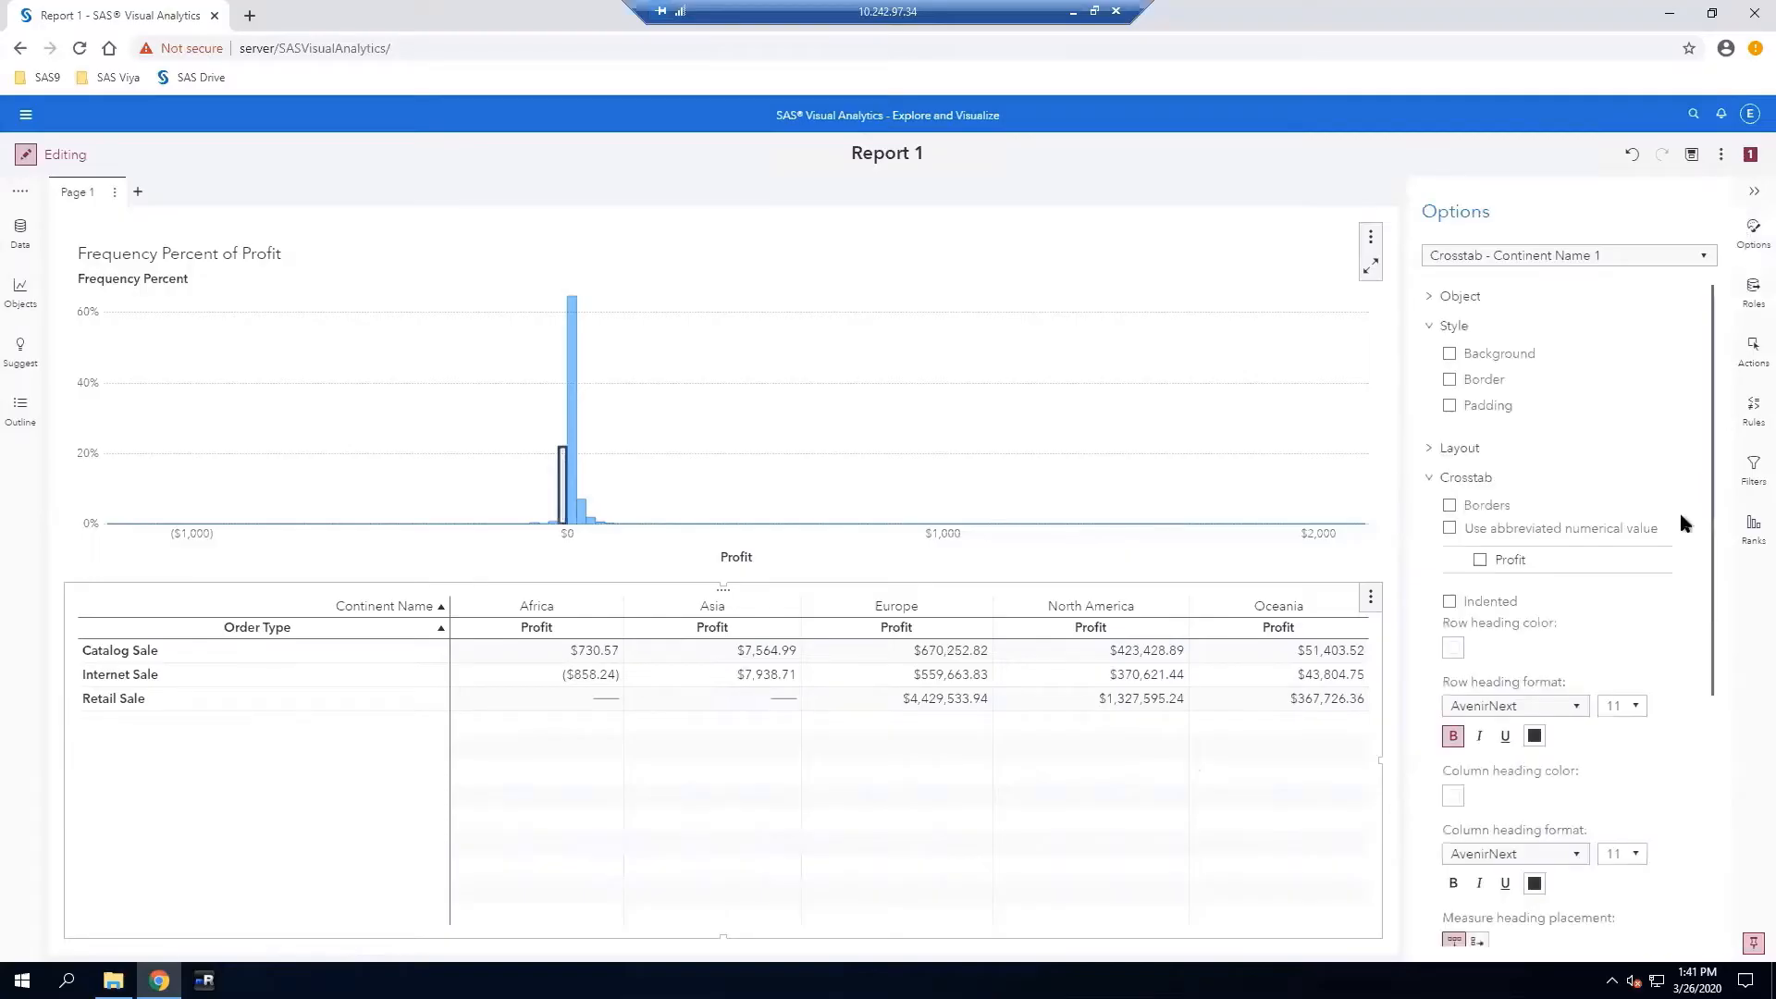
{"action": "scroll", "coordinate": [1636, 605], "scroll_direction": "down", "scroll_amount": 5}
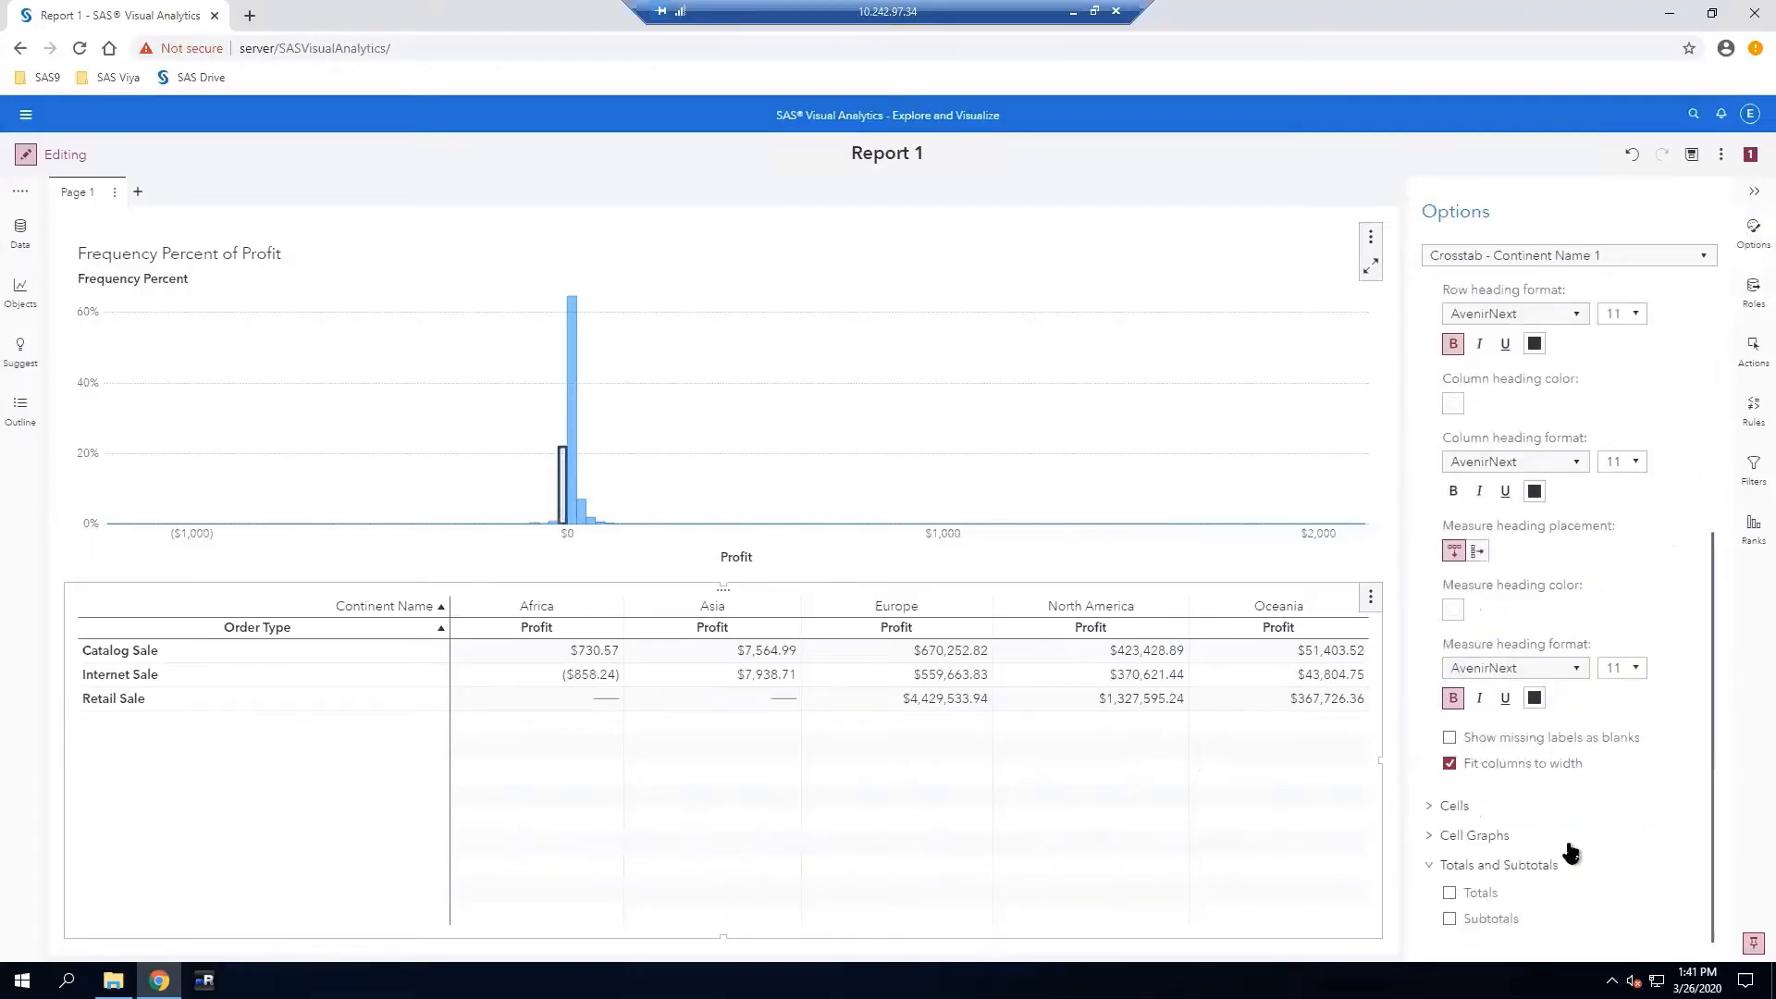
{"action": "left_click", "coordinate": [1450, 893]}
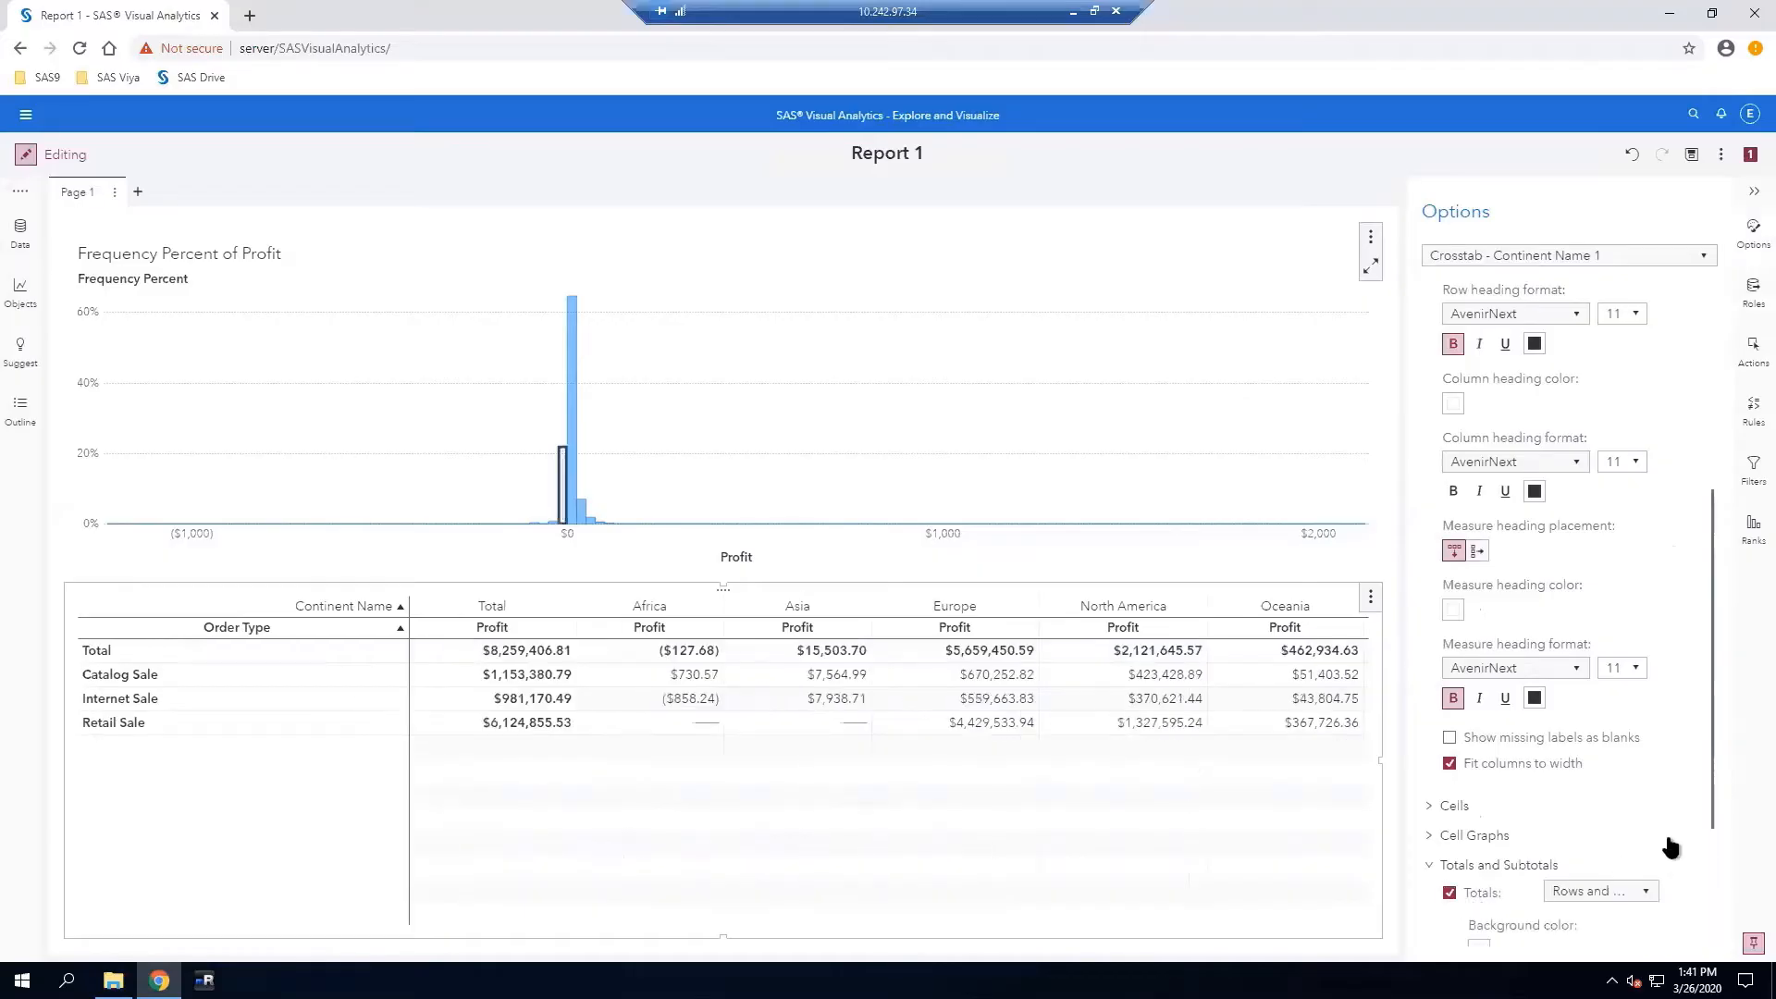
{"action": "scroll", "coordinate": [1713, 754], "scroll_direction": "down", "scroll_amount": 3}
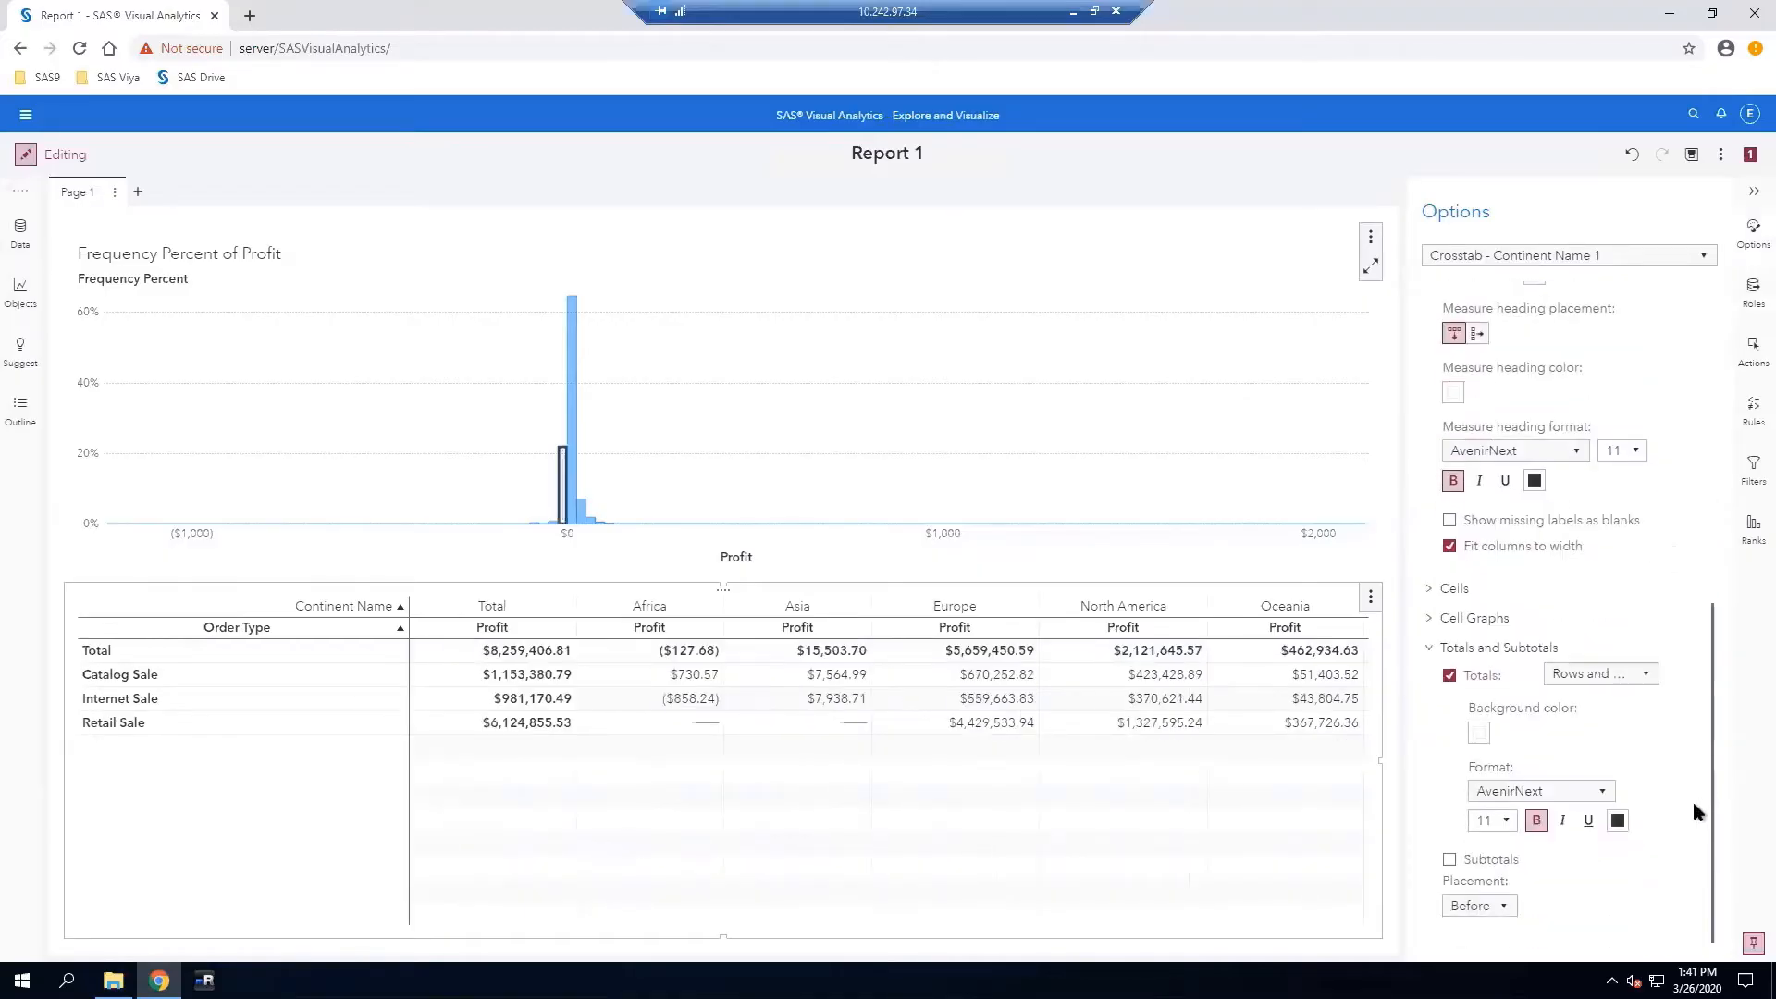
{"action": "left_click", "coordinate": [1647, 675]}
{"action": "left_click", "coordinate": [1593, 742]}
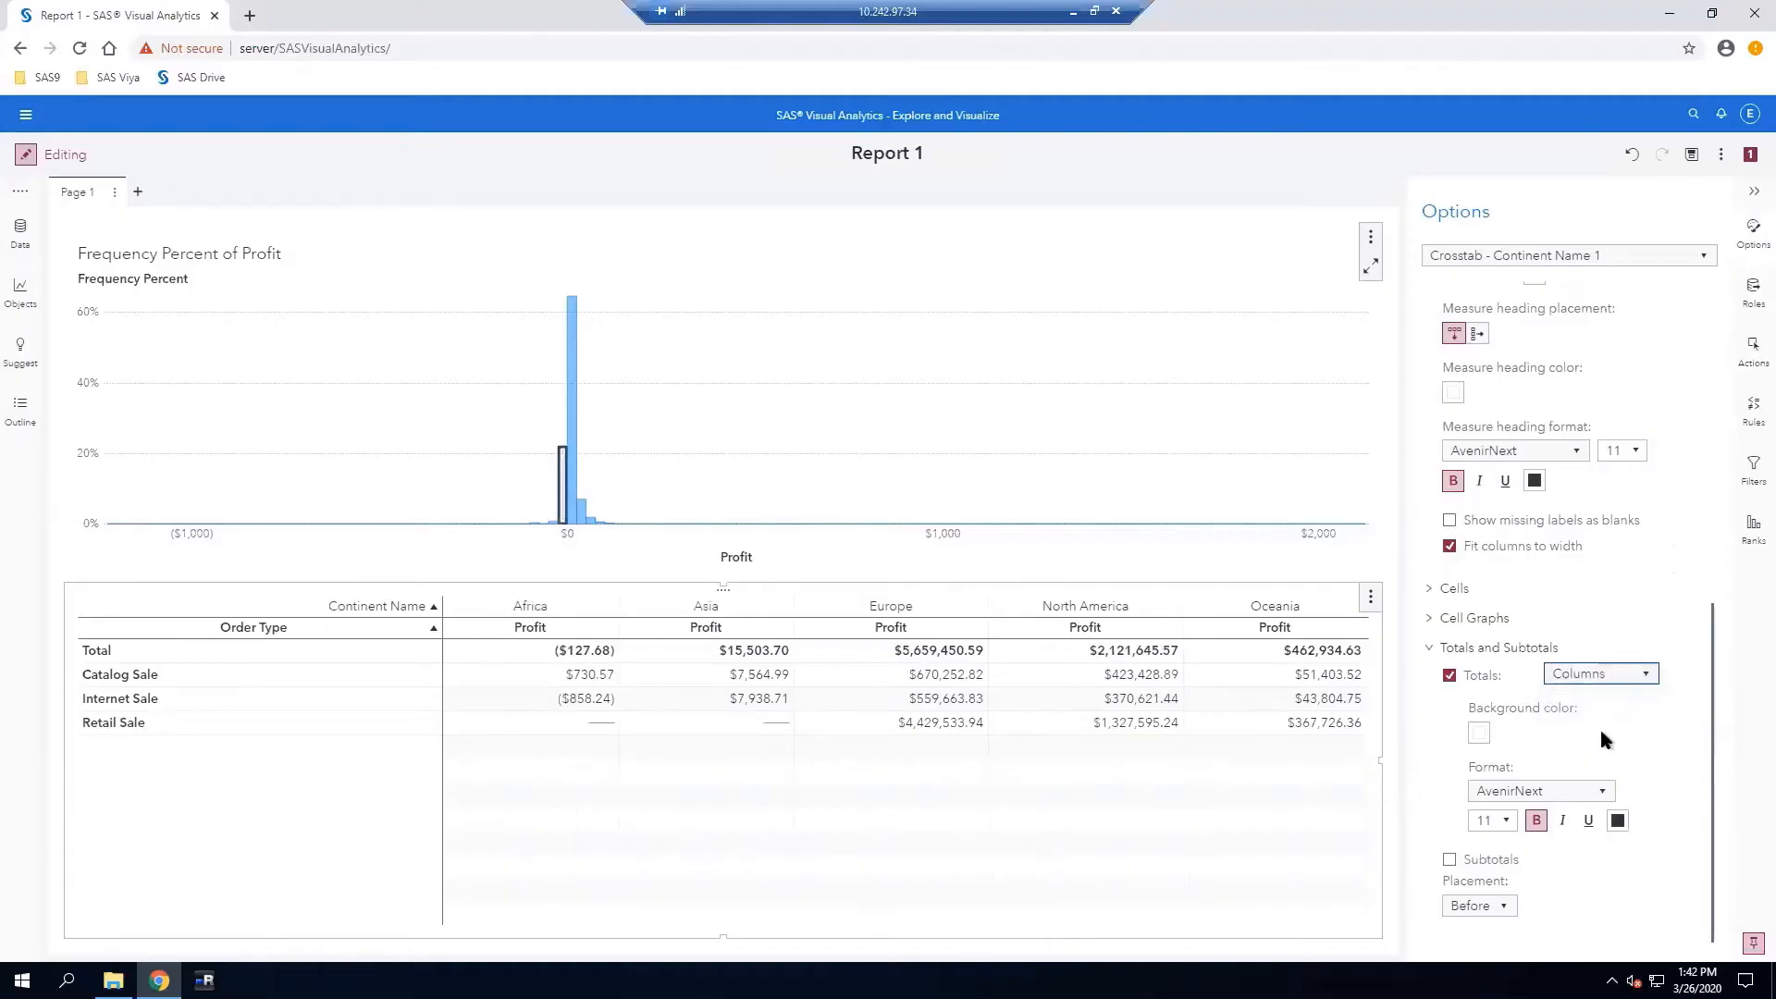
{"action": "left_click", "coordinate": [1480, 733]}
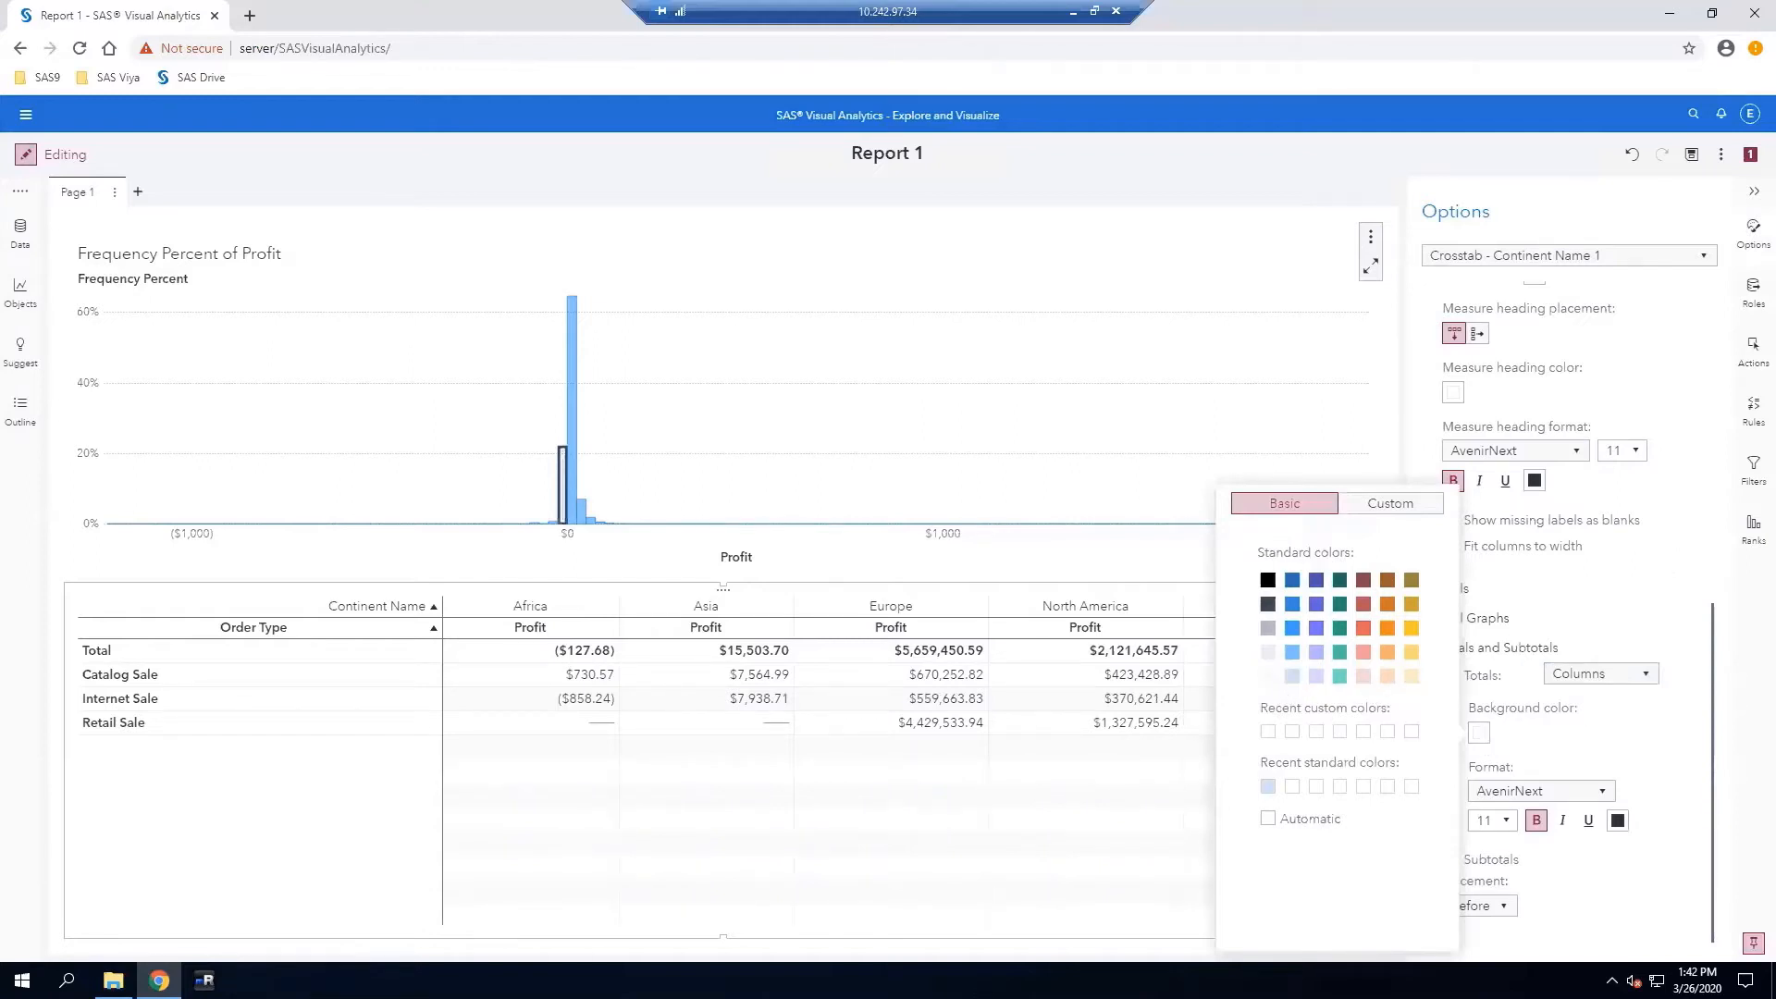
{"action": "left_click", "coordinate": [1268, 788]}
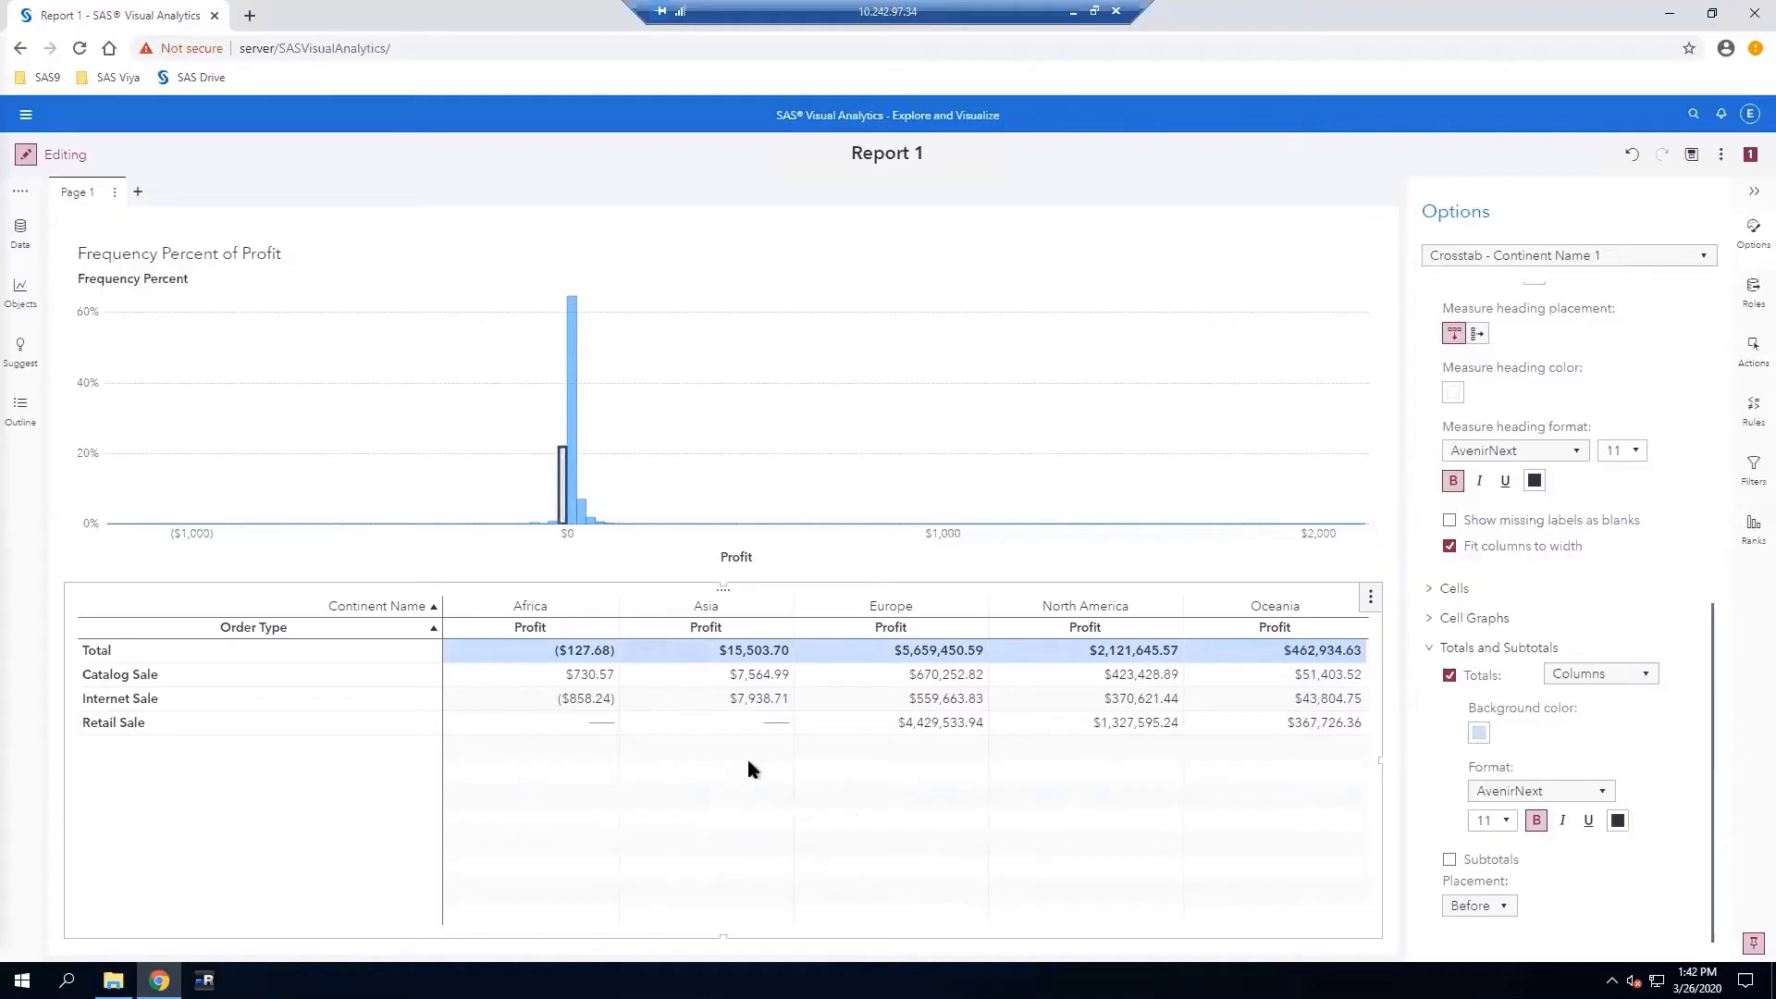
Change the Profit crosstab to a bar chart
{"action": "left_click", "coordinate": [1371, 607]}
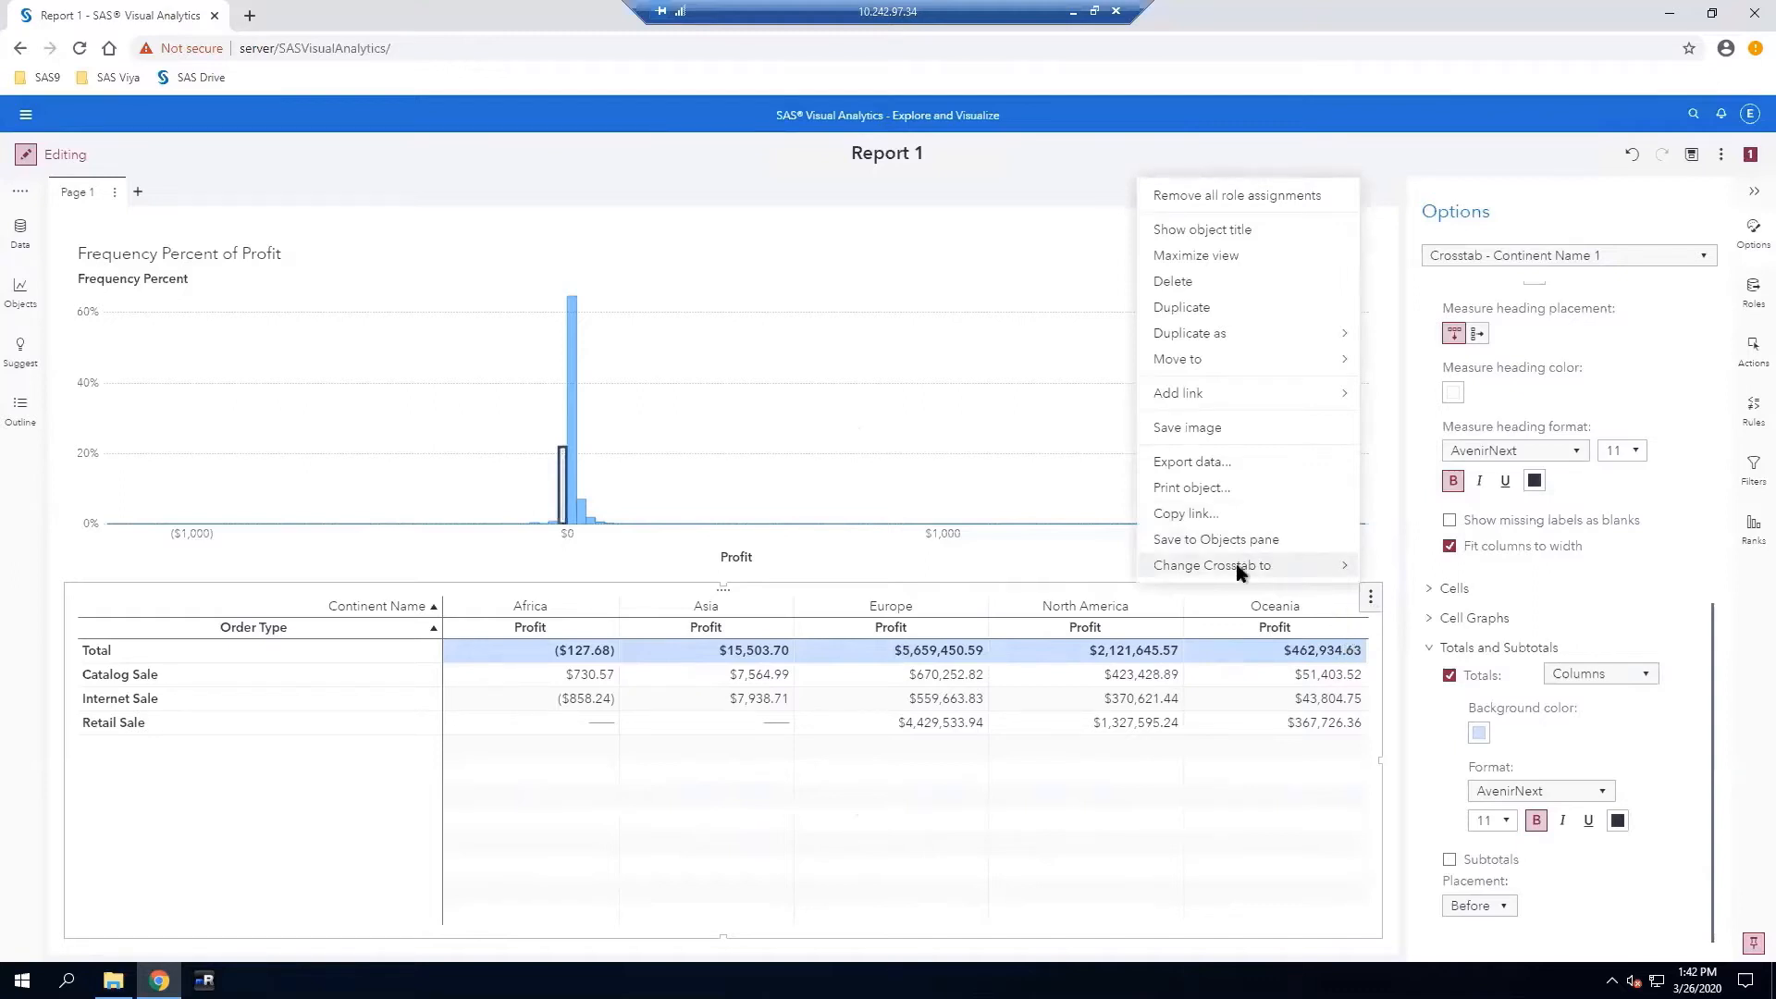
{"action": "mouse_move", "coordinate": [1240, 572]}
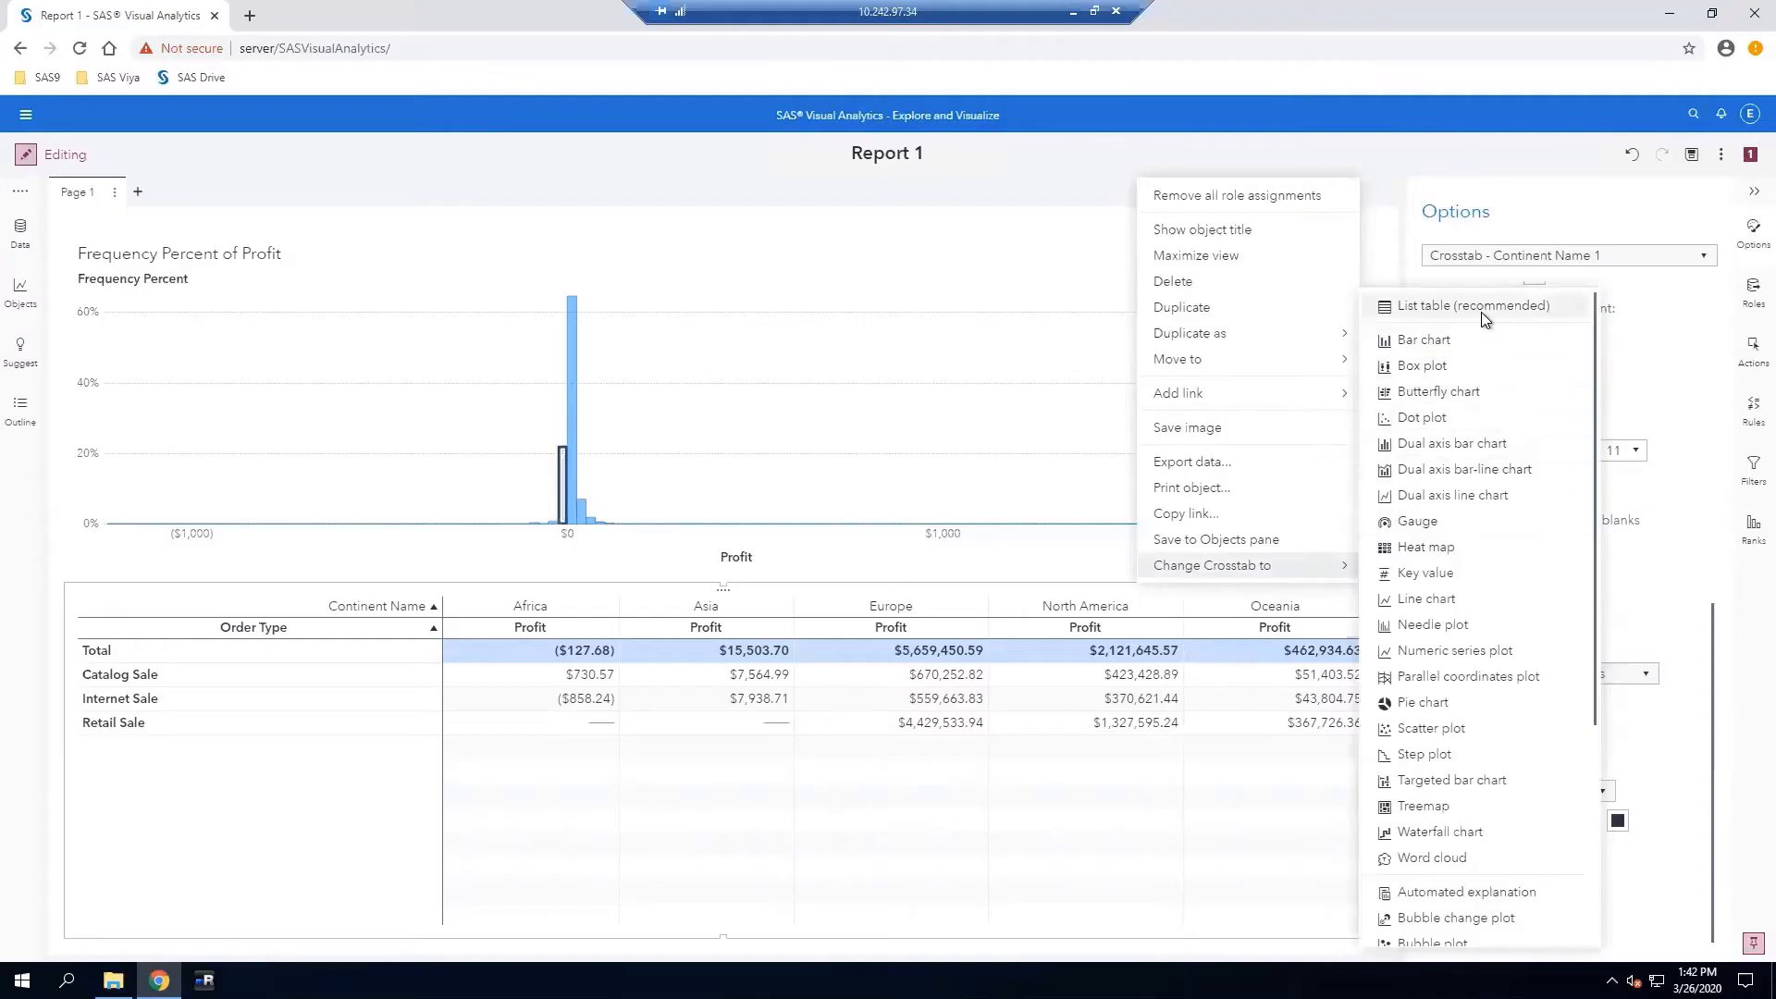
{"action": "left_click", "coordinate": [1448, 350]}
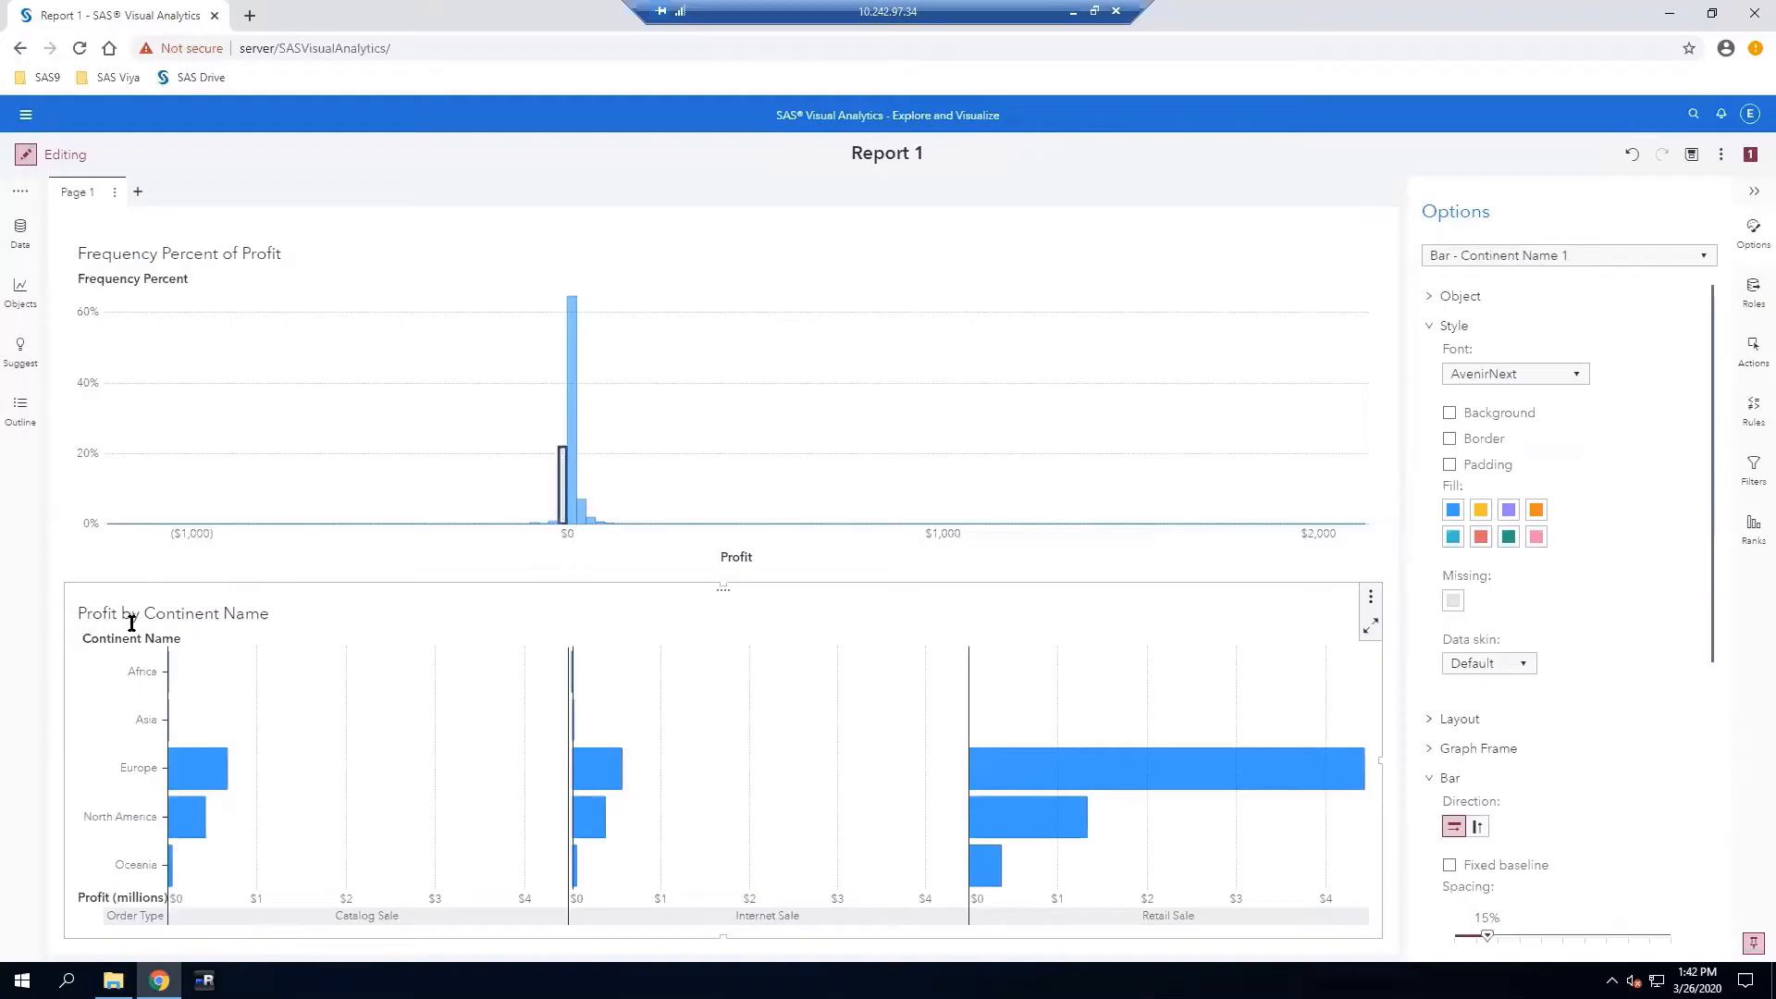
Move Order Type from the lattice columns role to the group role of the bar chart
{"action": "left_click", "coordinate": [1751, 296]}
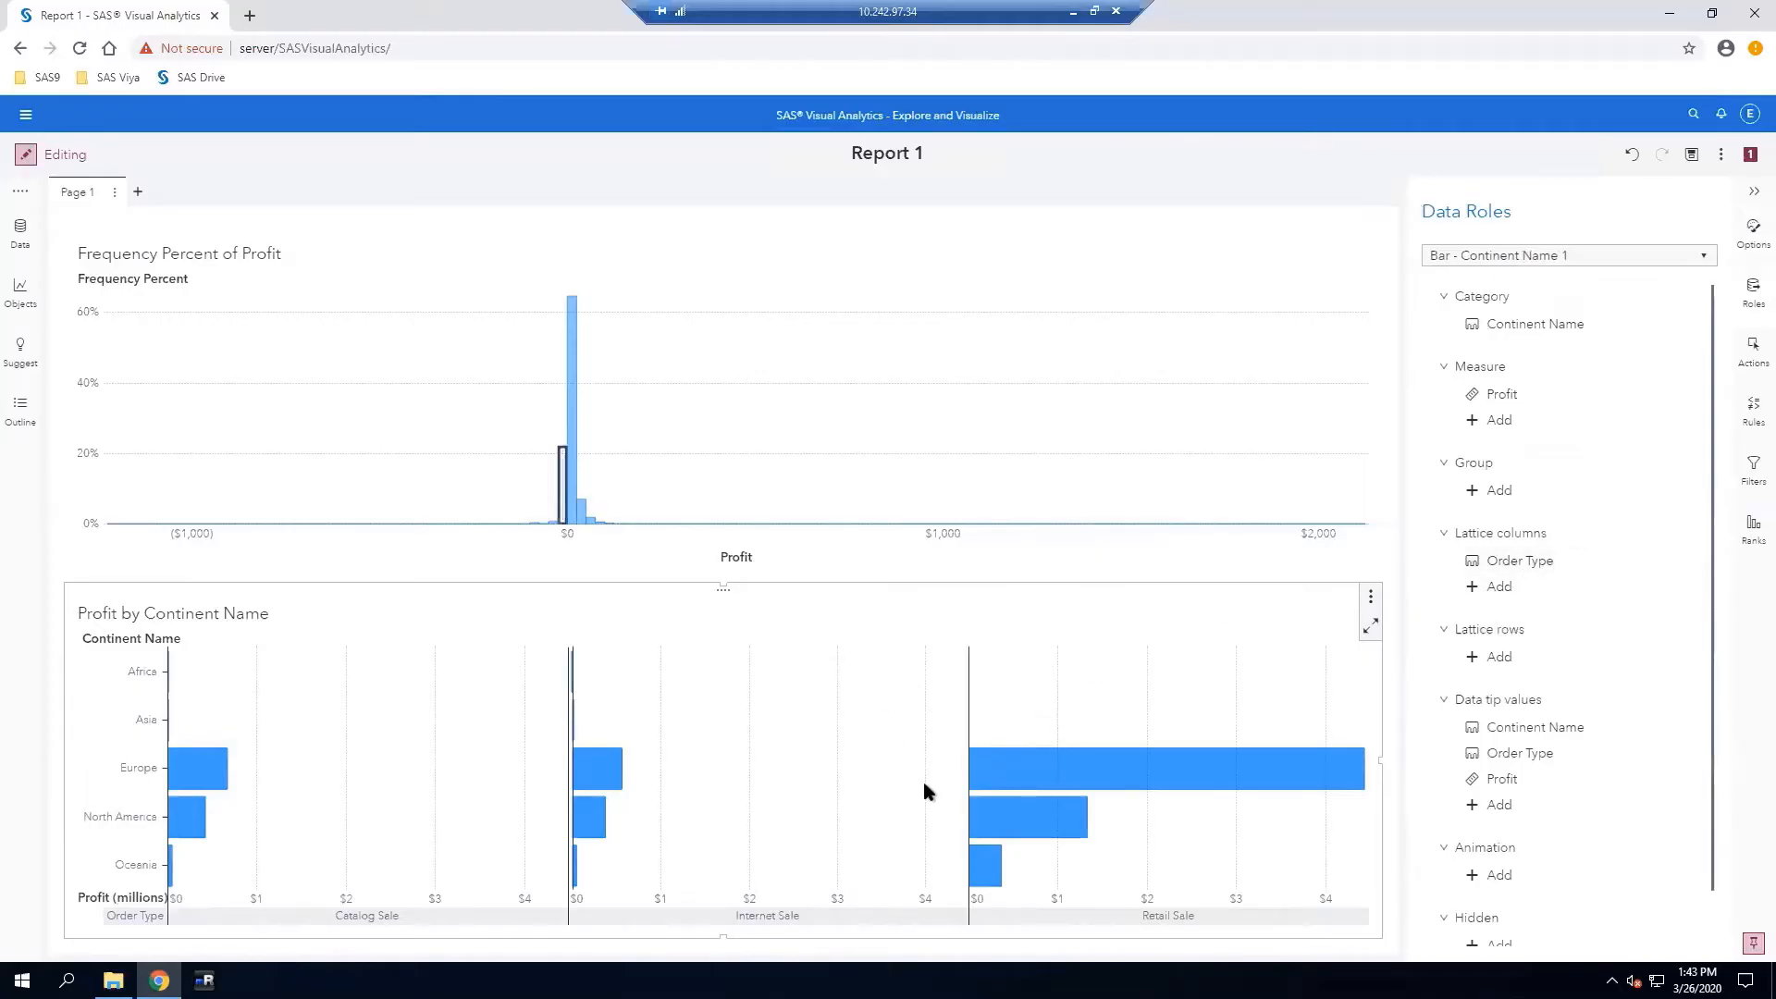
{"action": "left_click", "coordinate": [1512, 561]}
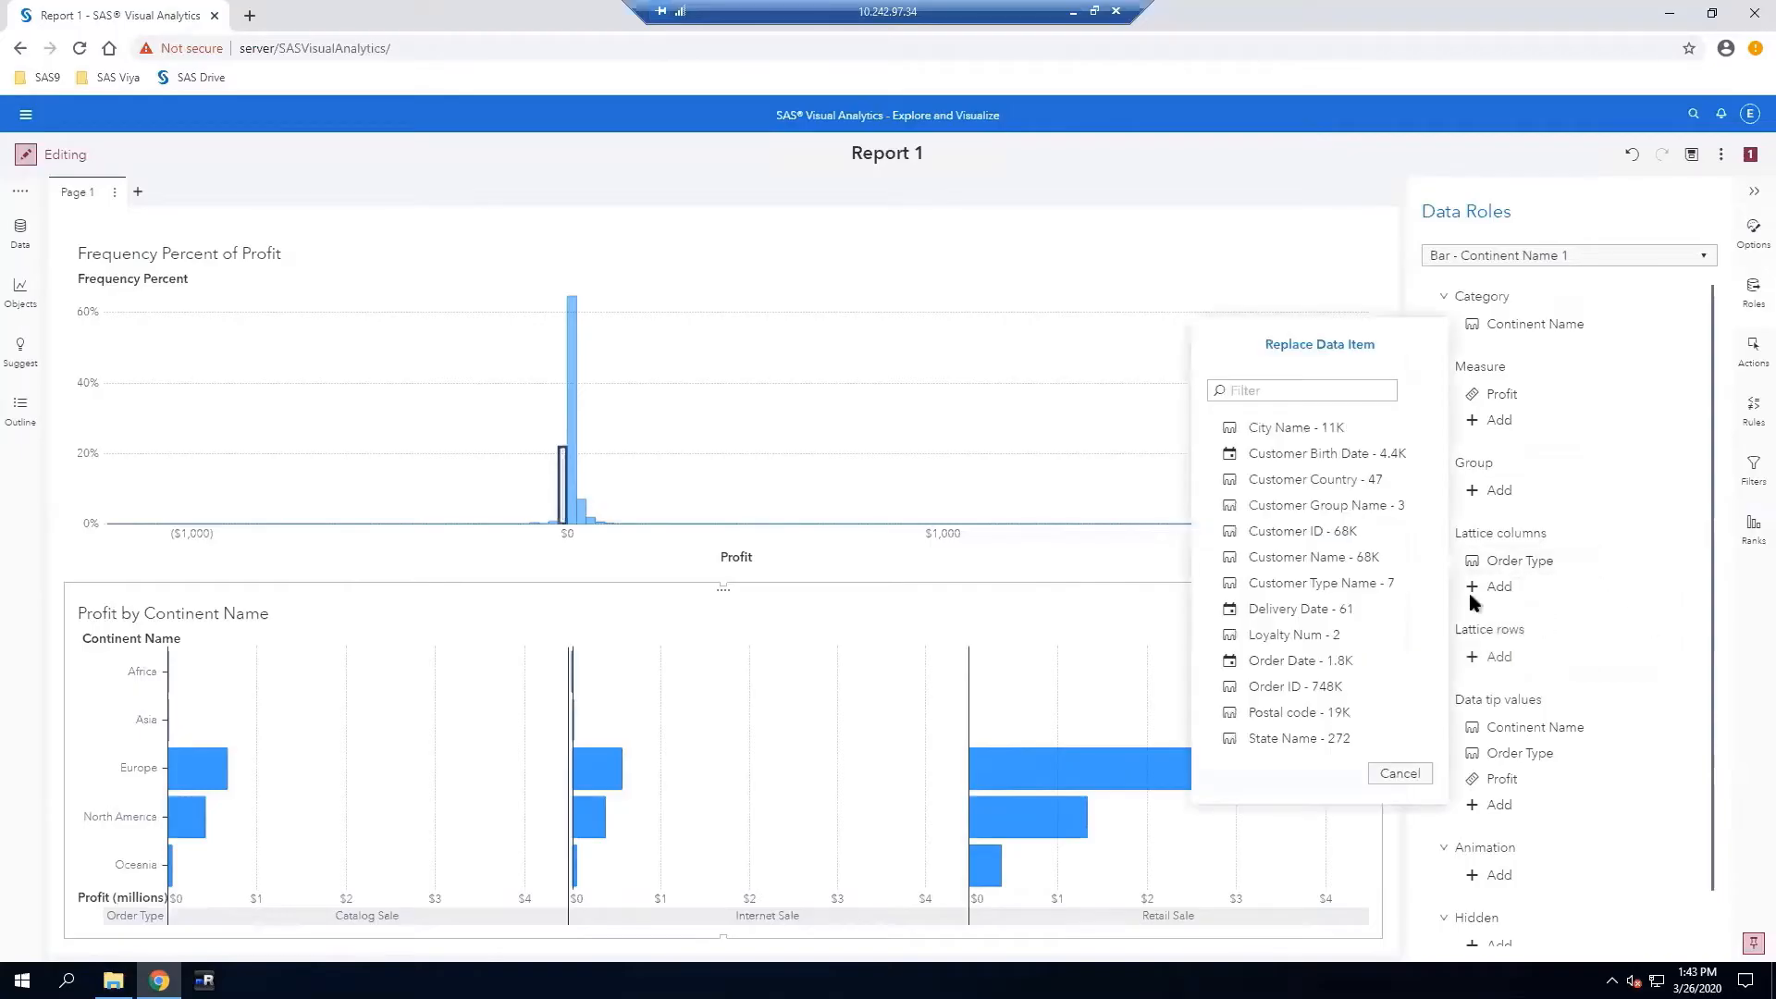
{"action": "left_click", "coordinate": [1399, 773]}
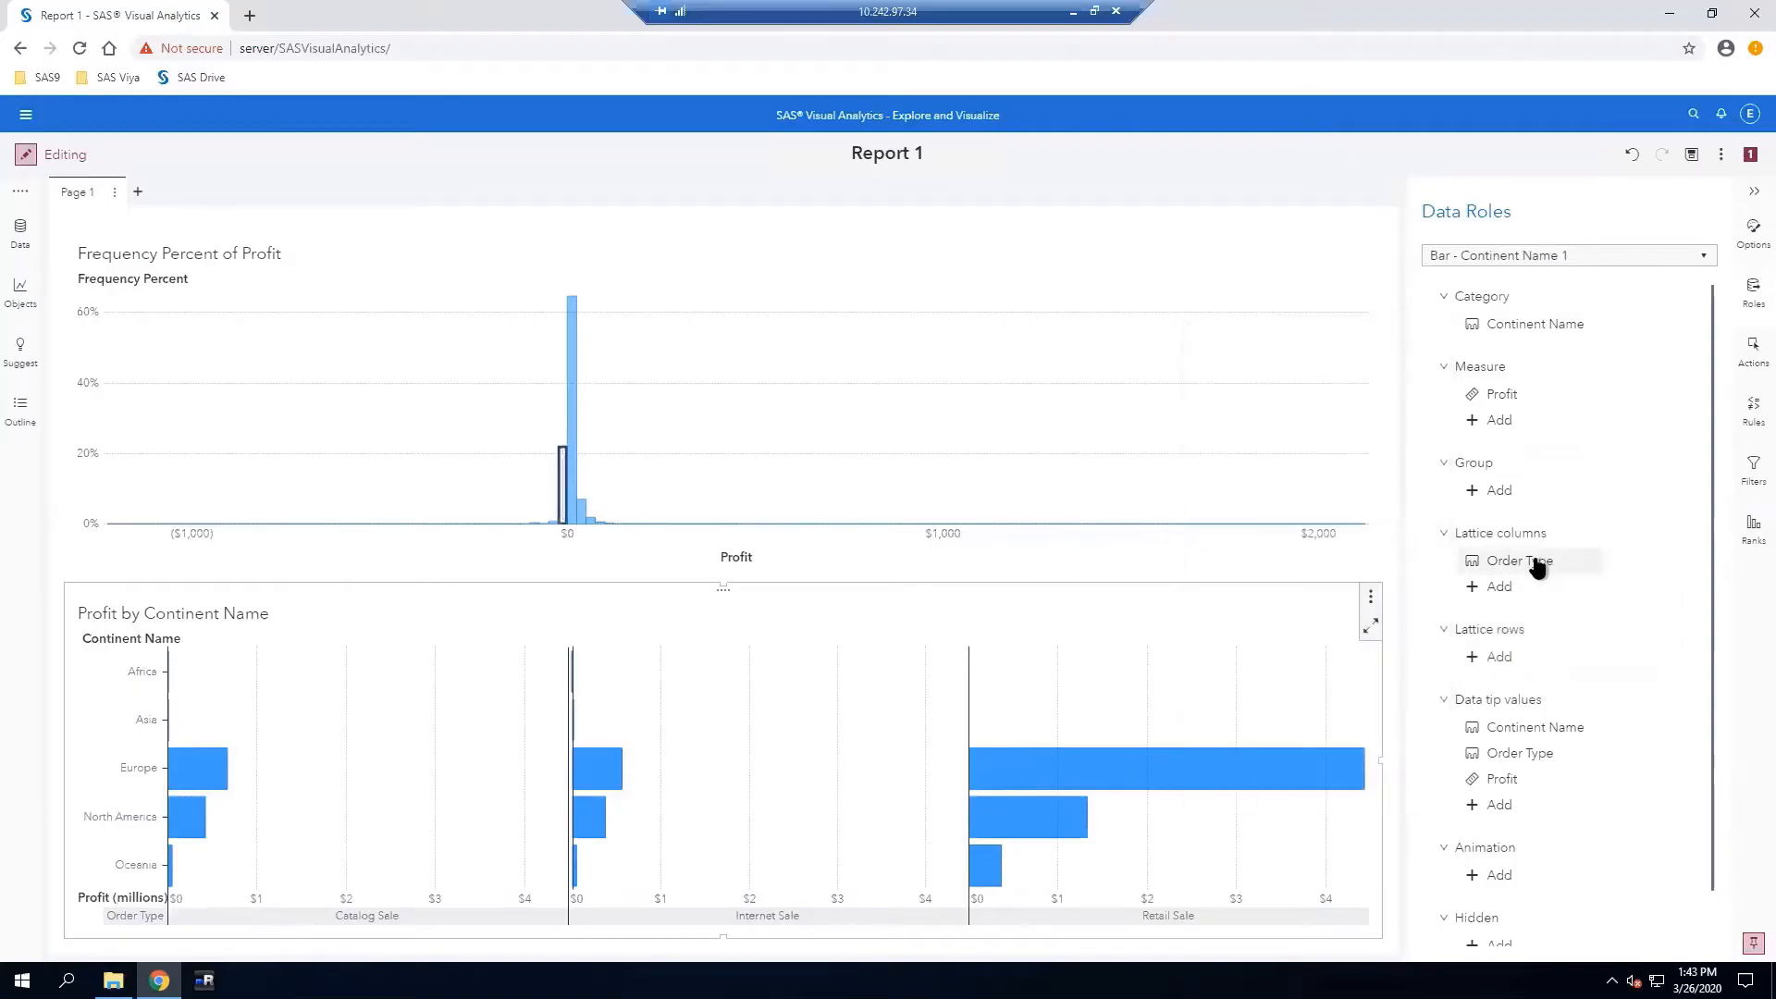
{"action": "left_click_drag", "start_coordinate": [1536, 564], "coordinate": [1511, 500]}
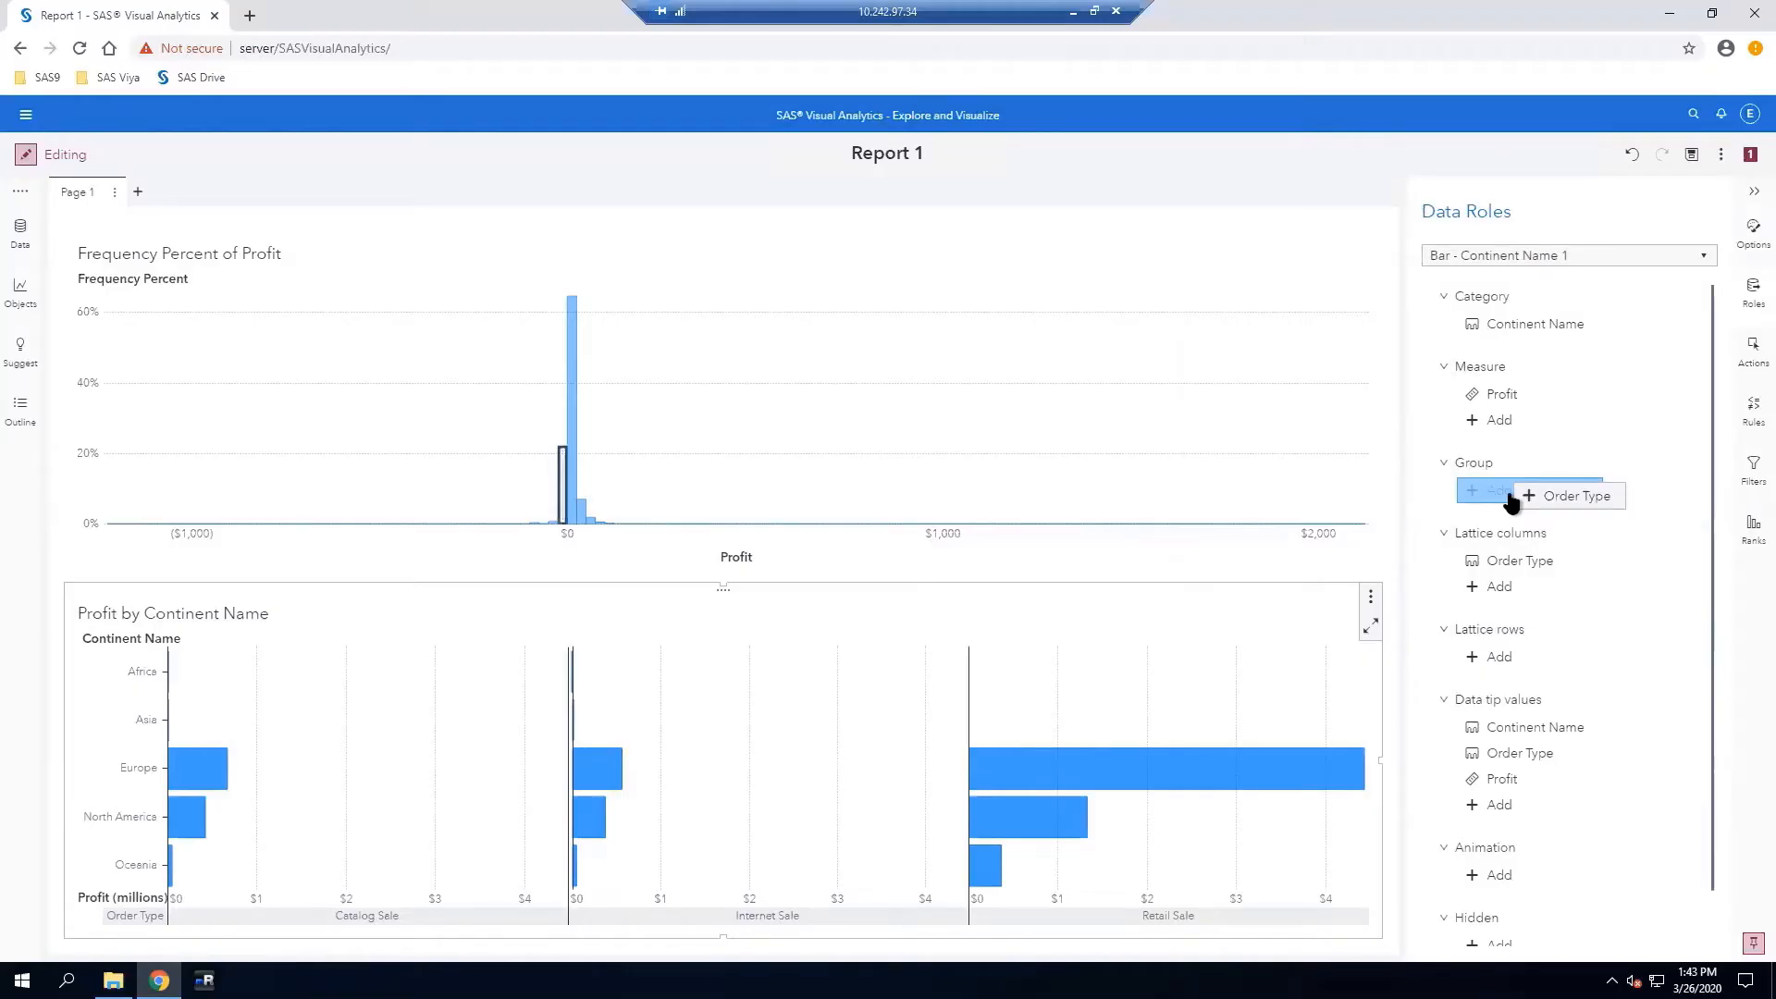
{"action": "left_click_drag", "start_coordinate": [1511, 500], "coordinate": [1510, 497]}
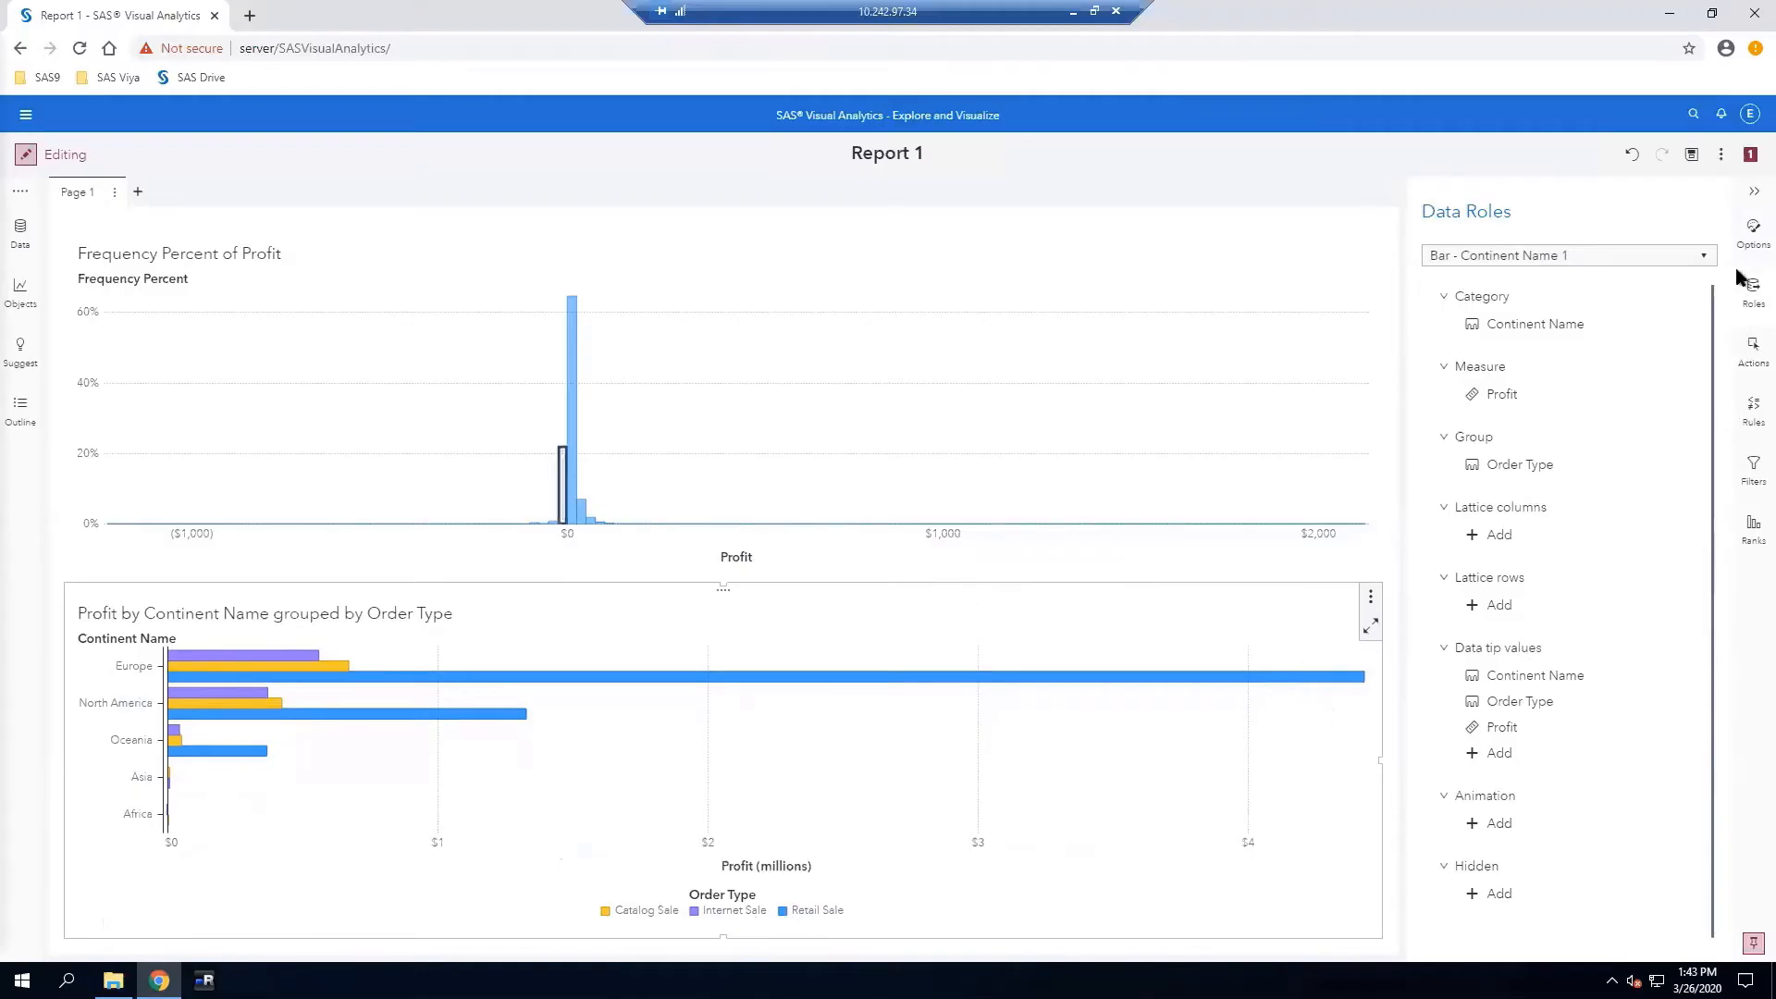
Replace the bar chart's automatic title text with "Profit by Continent Name" in its object options
{"action": "left_click", "coordinate": [1748, 235]}
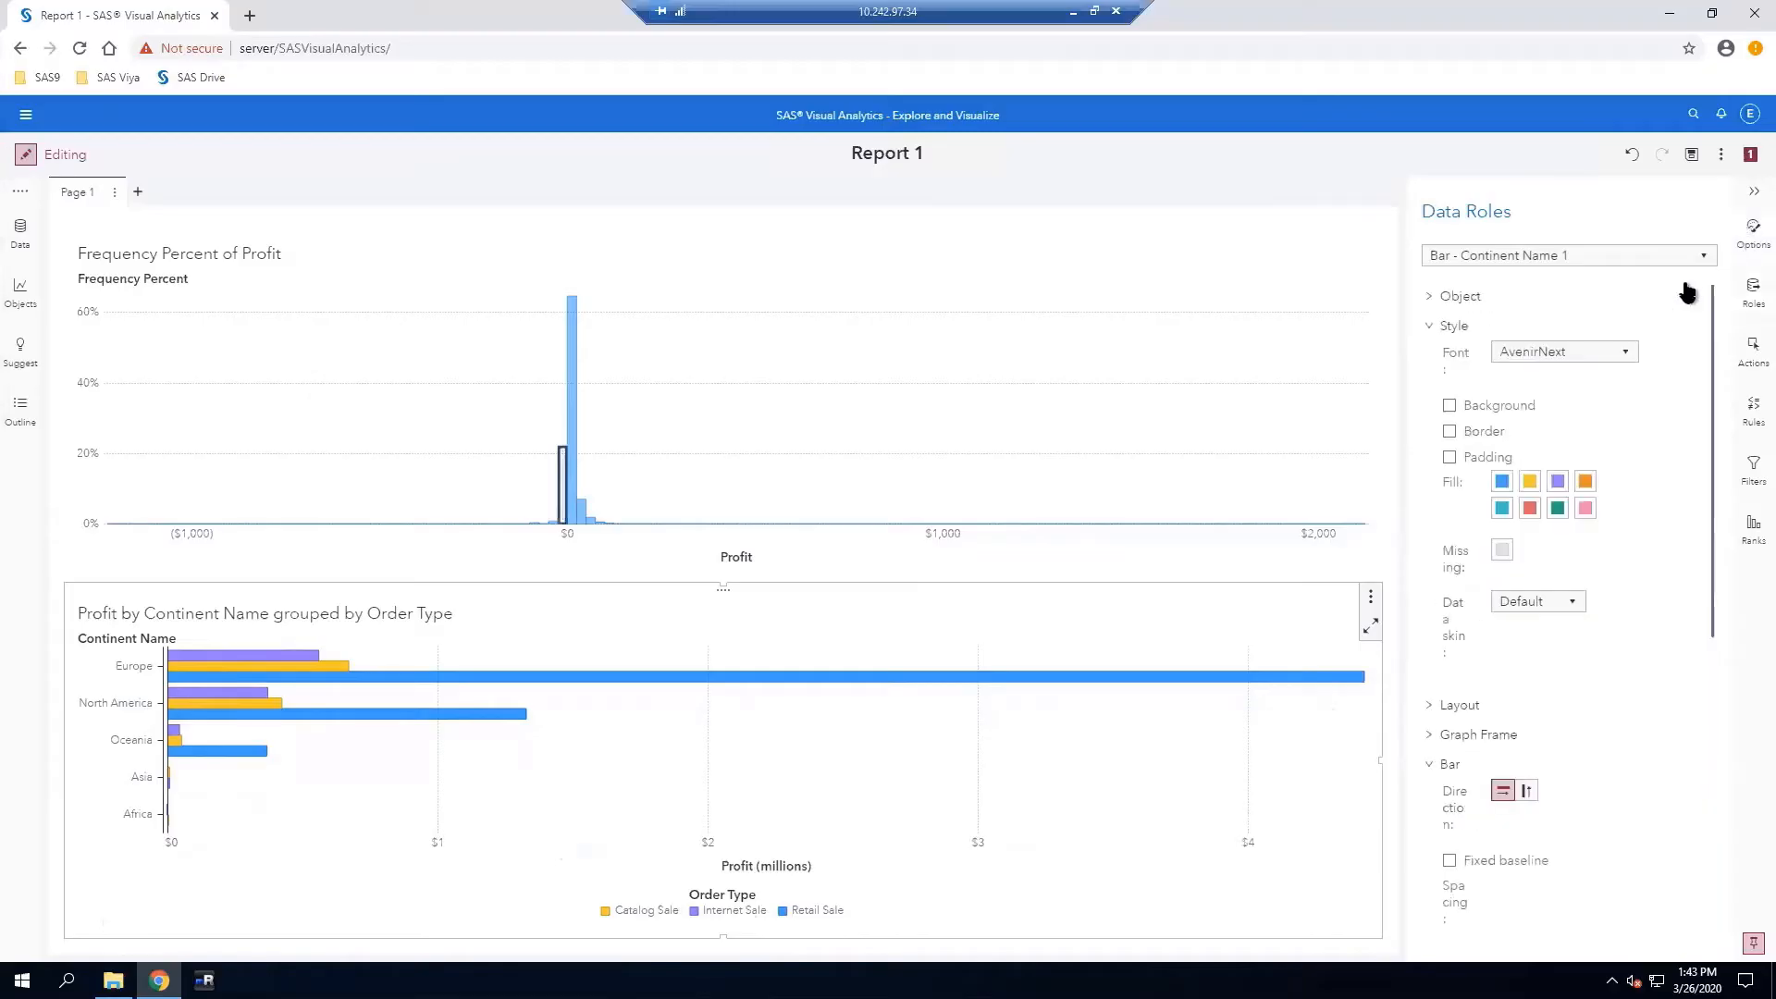
{"action": "left_click", "coordinate": [1460, 297]}
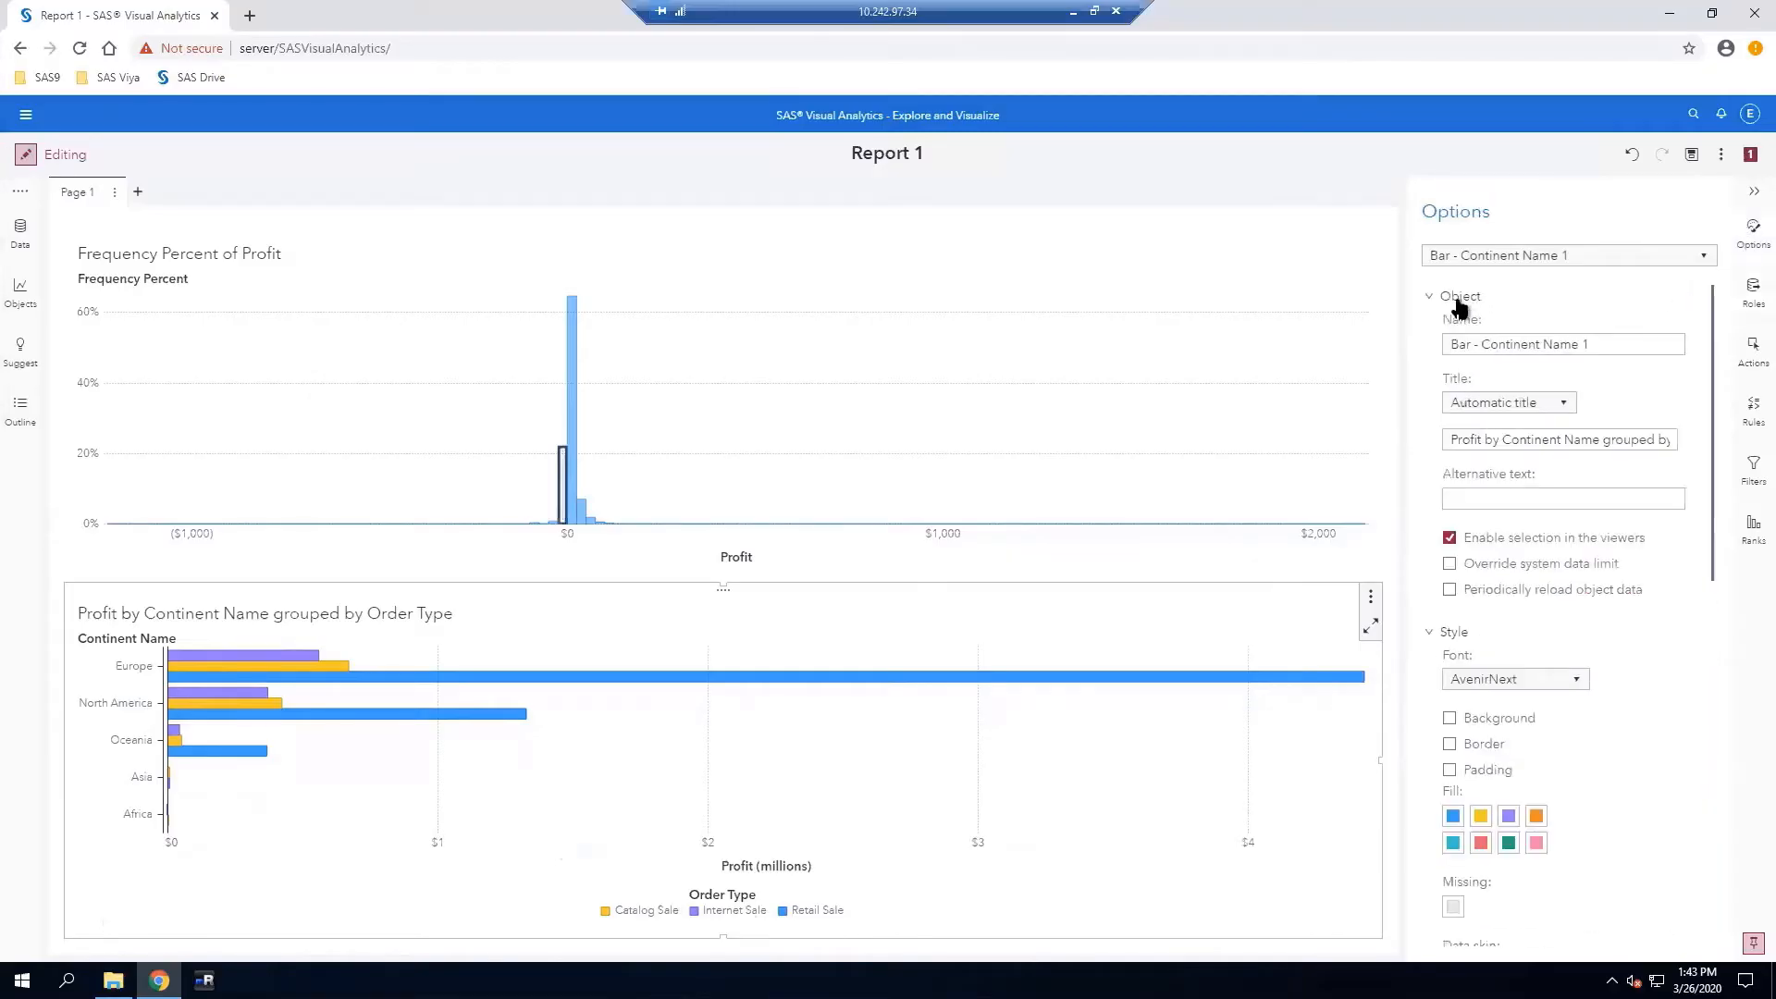
{"action": "left_click", "coordinate": [1482, 442]}
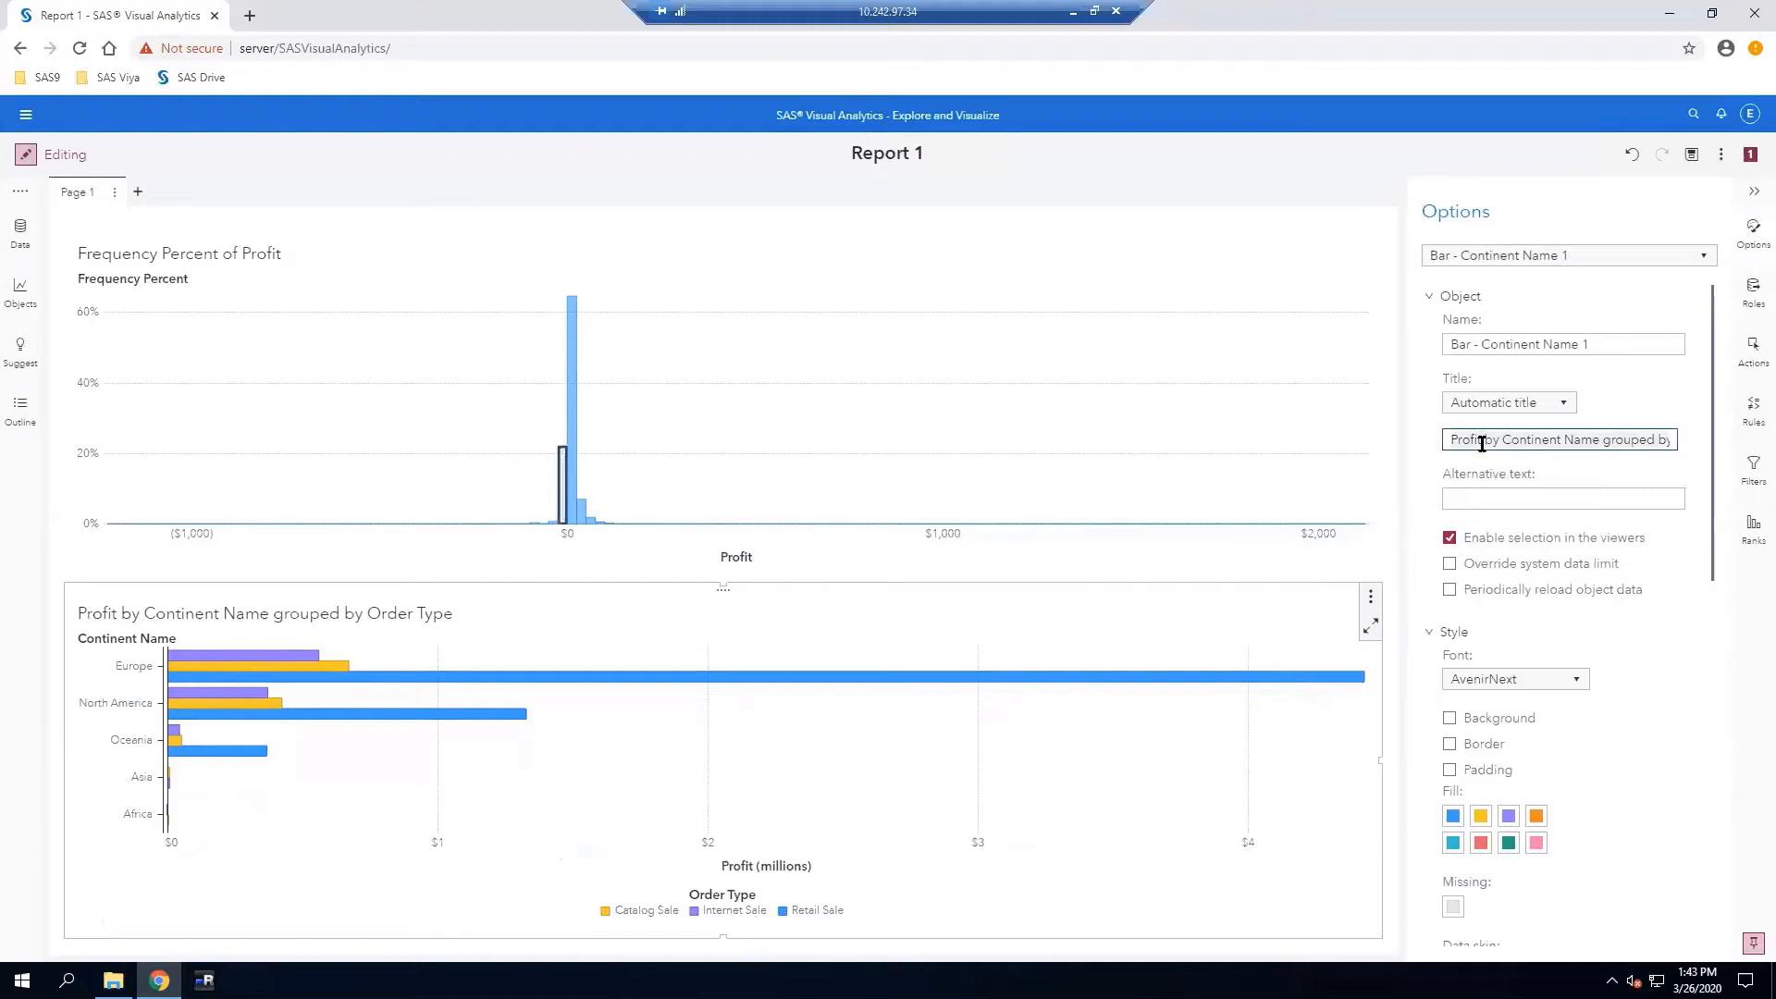
{"action": "key", "text": "ctrl+a"}
{"action": "key", "text": "BackSpace"}
{"action": "type", "text": "Profit by Continu"}
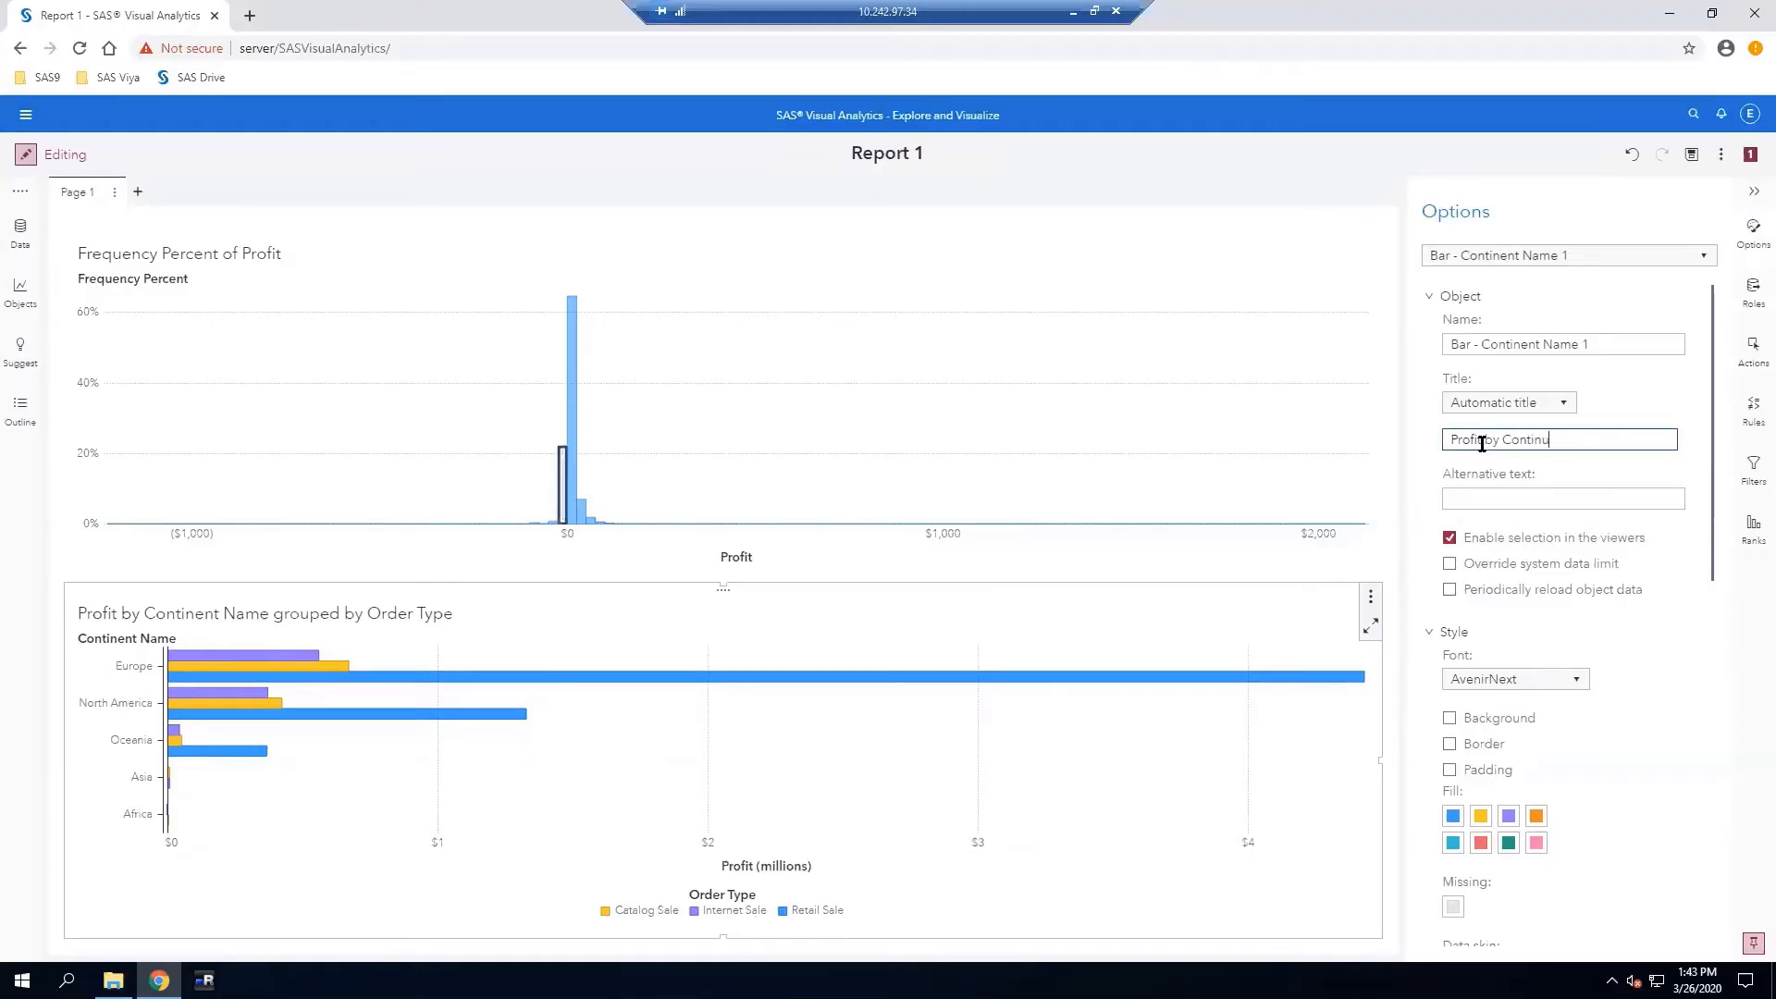
{"action": "key", "text": "BackSpace"}
{"action": "type", "text": "ent Name"}
Clear the bar chart's title and rename the chart object as "Profit by Continent Name"
{"action": "key", "text": "ctrl+a"}
{"action": "key", "text": "BackSpace"}
{"action": "left_click", "coordinate": [1596, 339]}
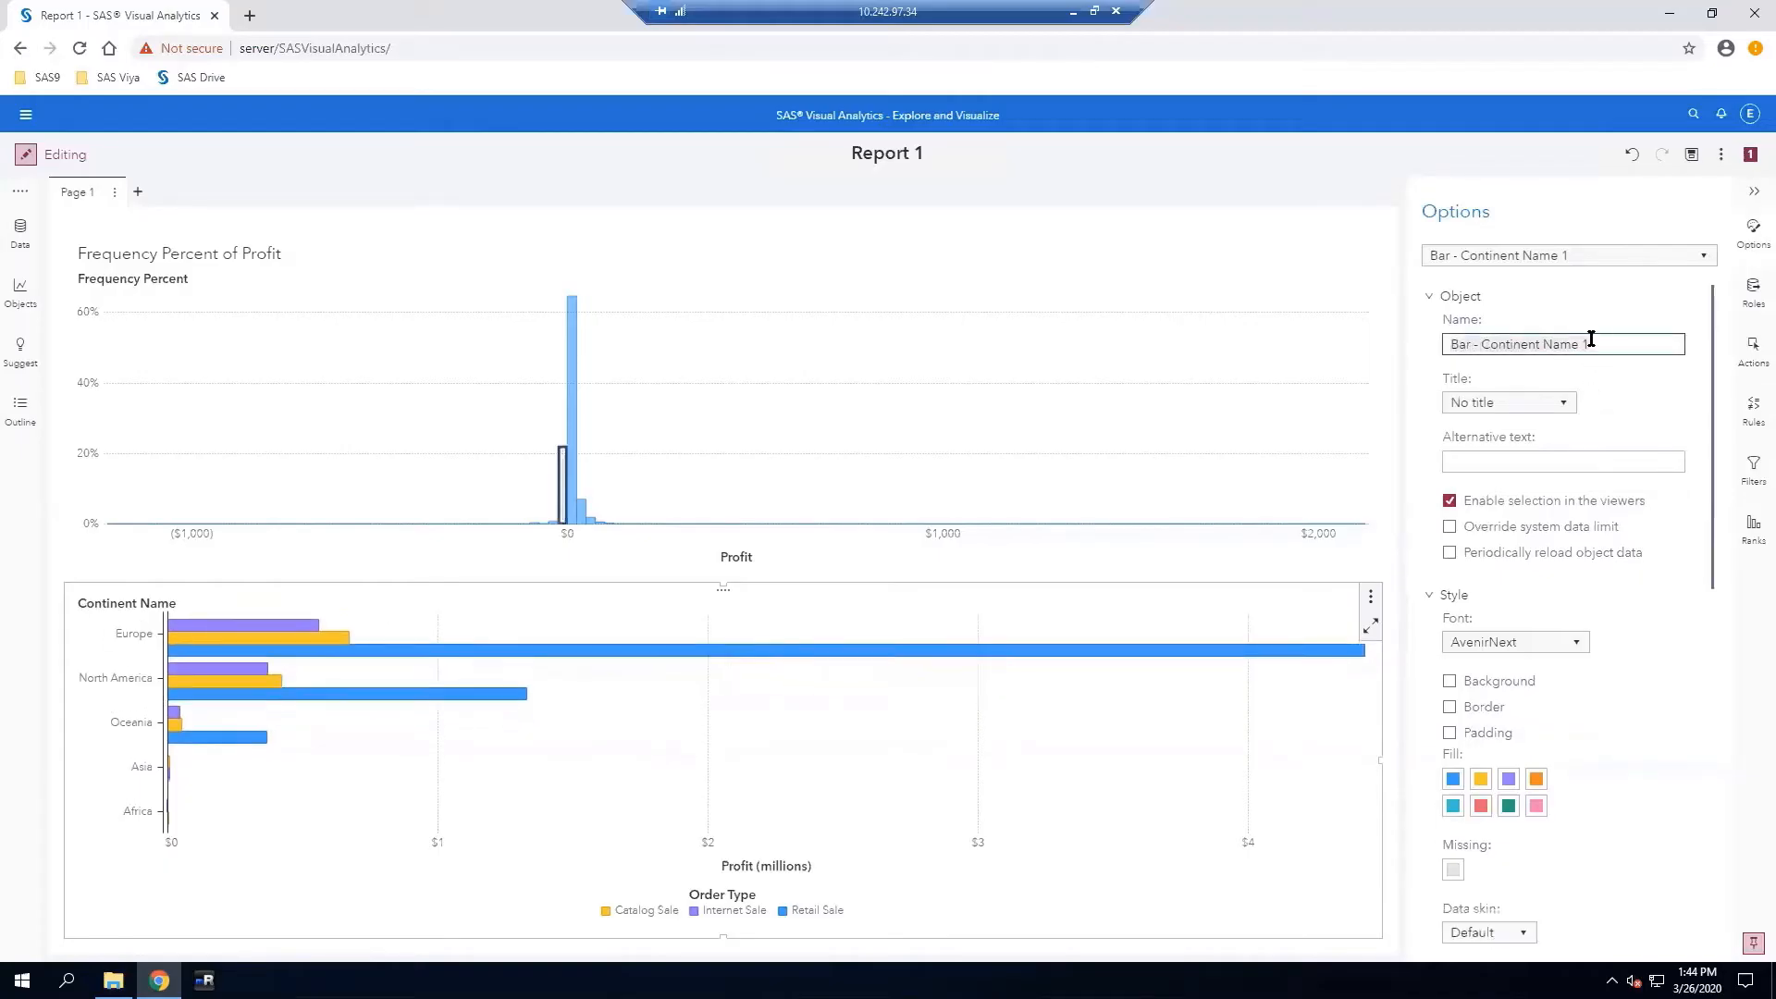
{"action": "key", "text": "ctrl+a"}
{"action": "type", "text": "Profit by Continent Name"}
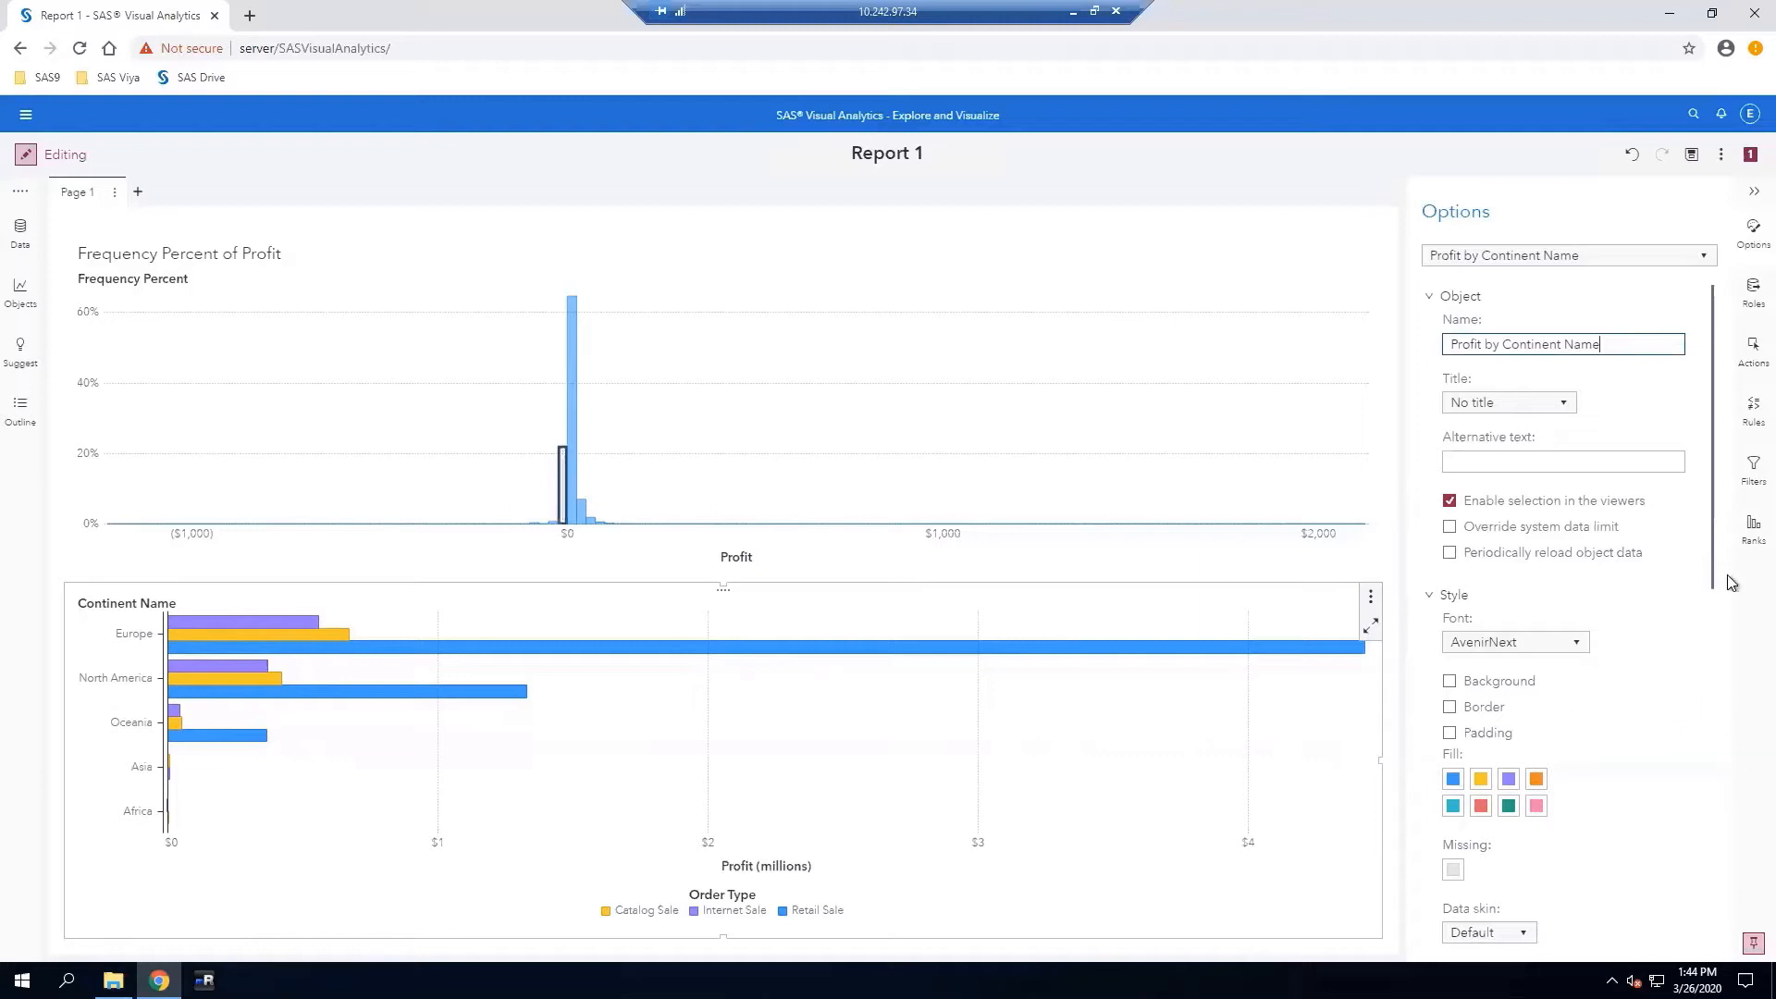
Set the bar chart's grouping style to stacked and display its data labels in bold size 9 text
{"action": "left_click_drag", "start_coordinate": [1710, 559], "coordinate": [1737, 956]}
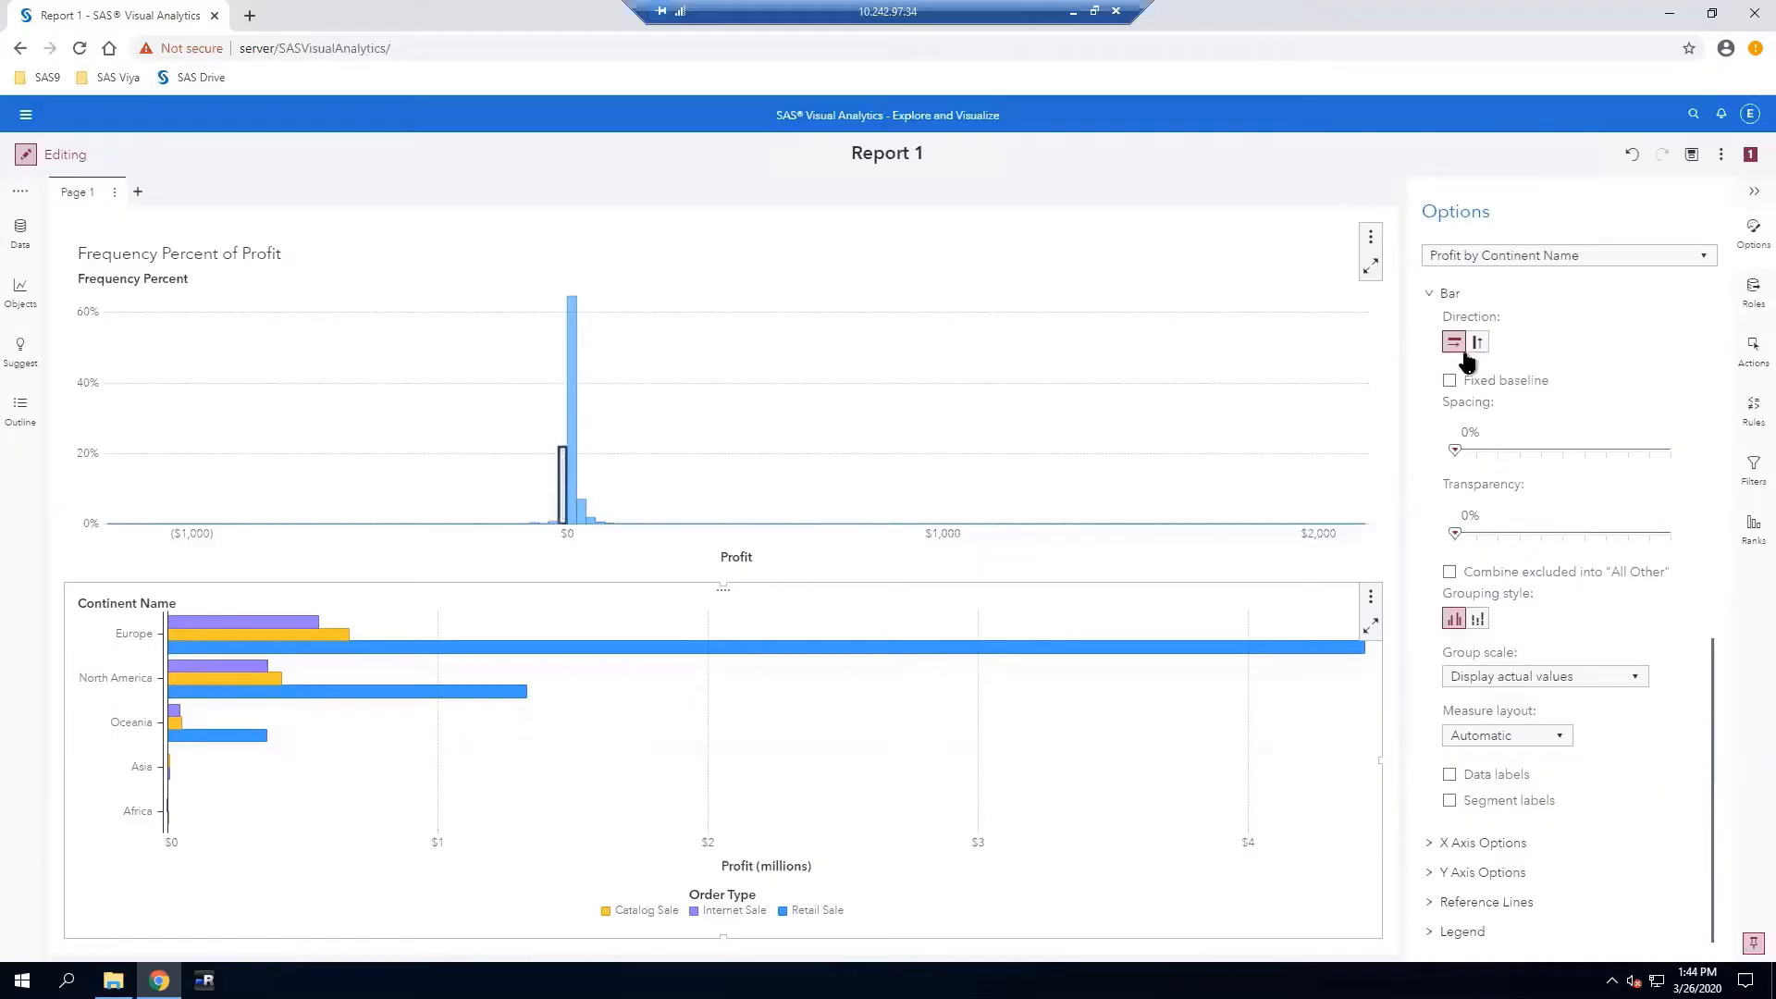
{"action": "left_click", "coordinate": [1476, 619]}
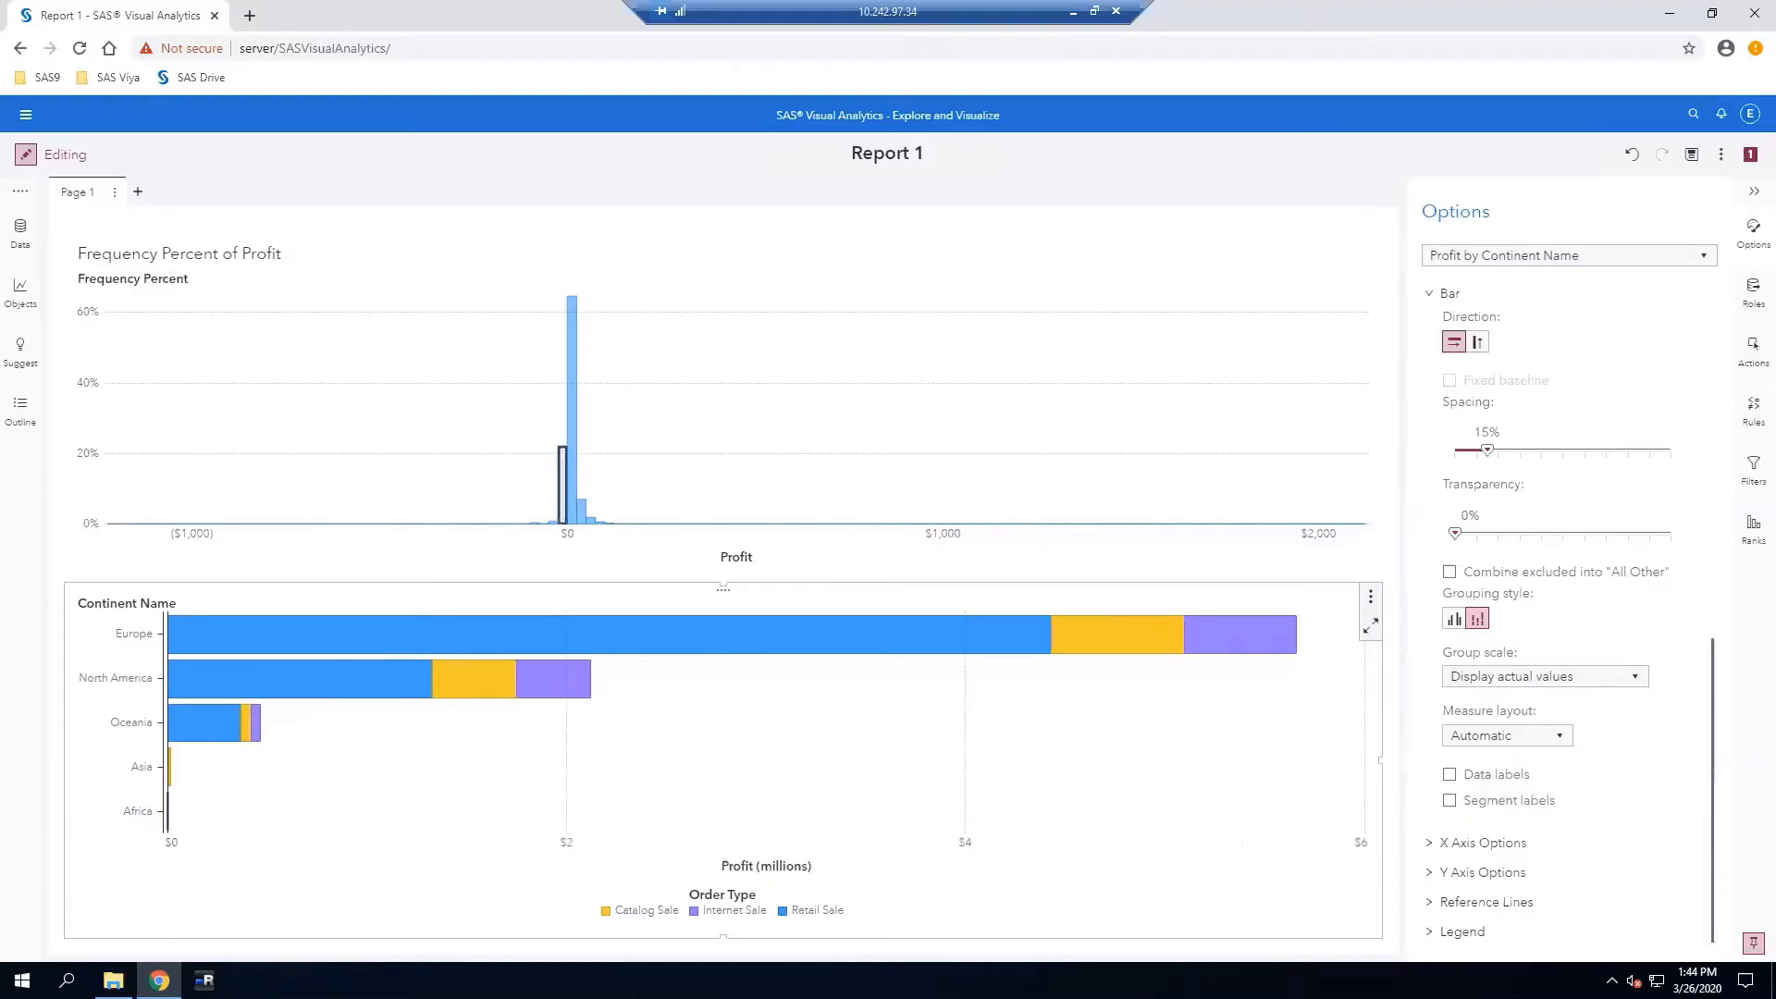
{"action": "left_click", "coordinate": [1450, 778]}
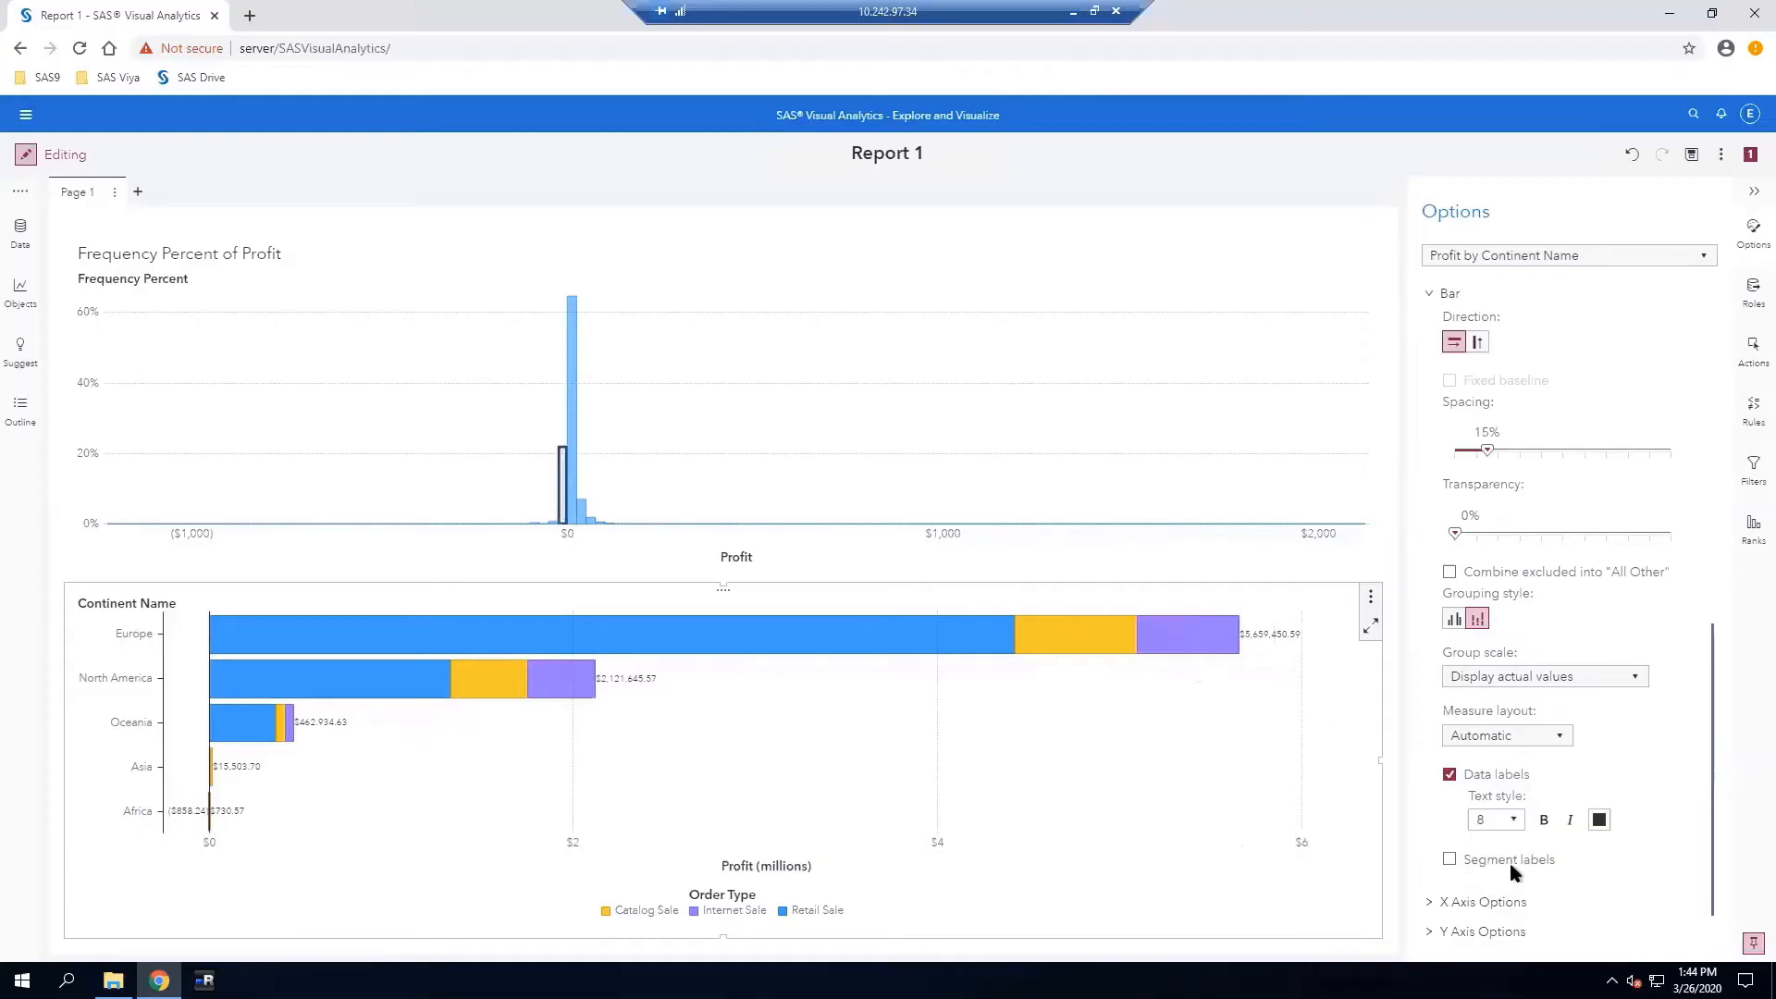
{"action": "left_click", "coordinate": [1514, 820]}
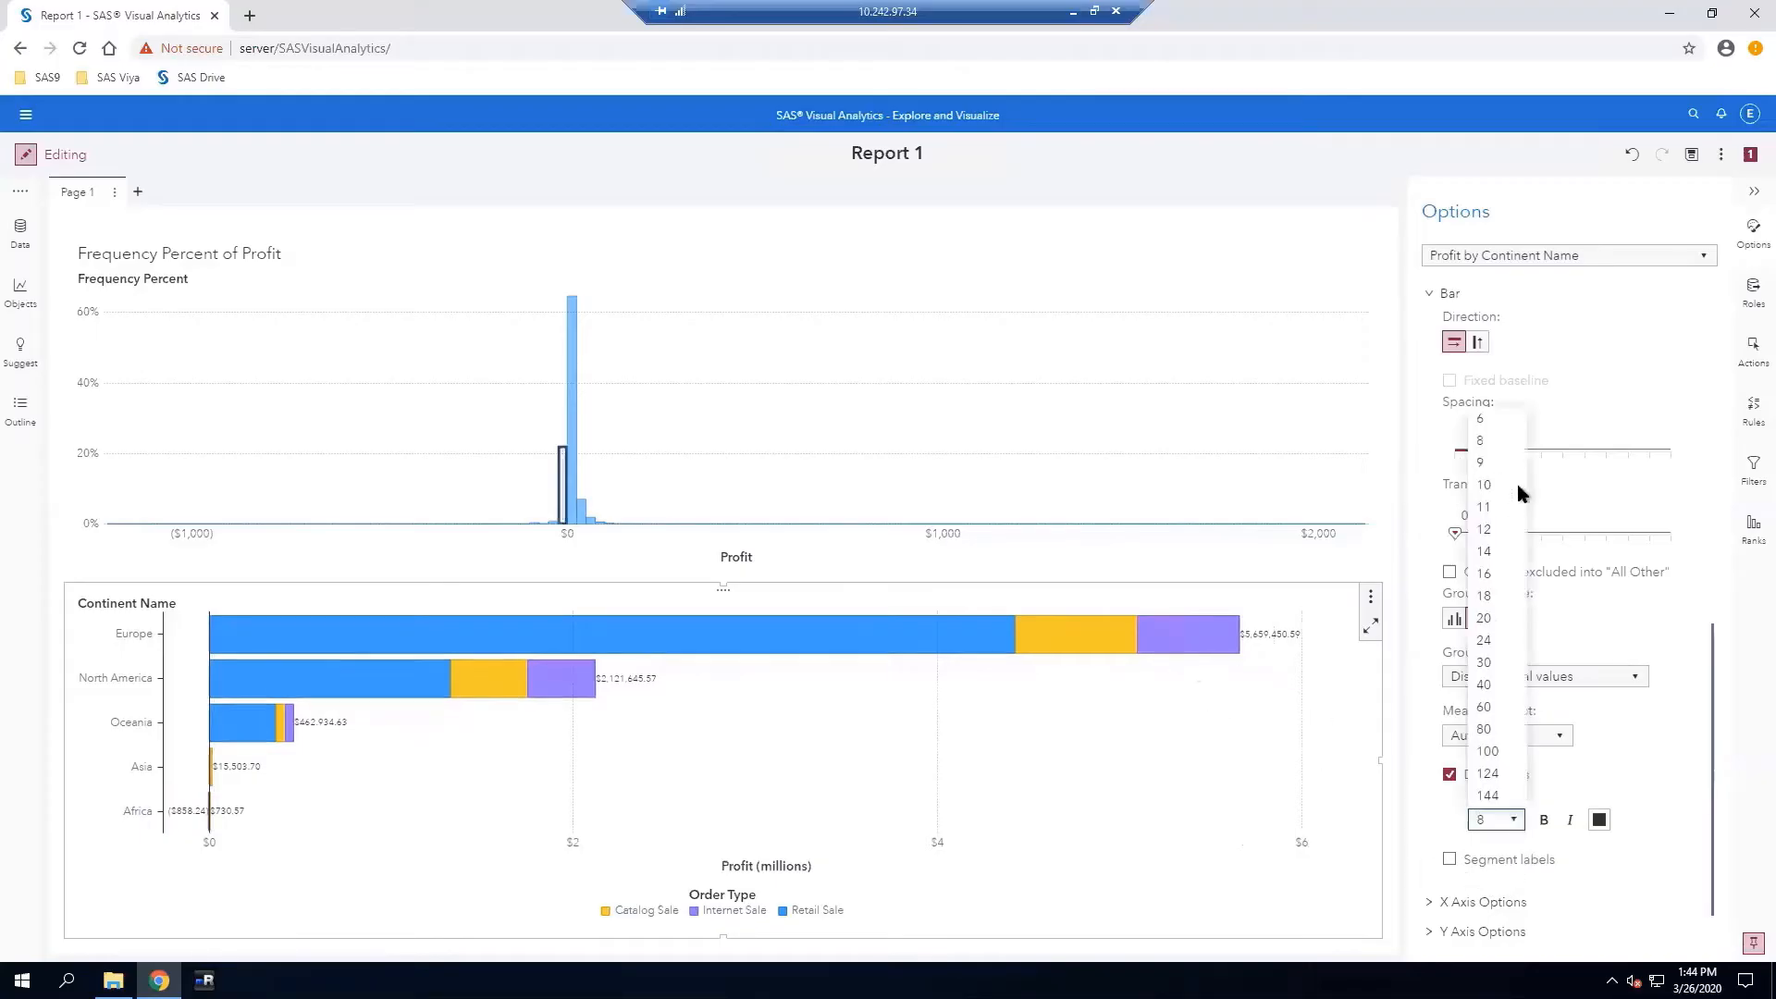
{"action": "left_click", "coordinate": [1496, 455]}
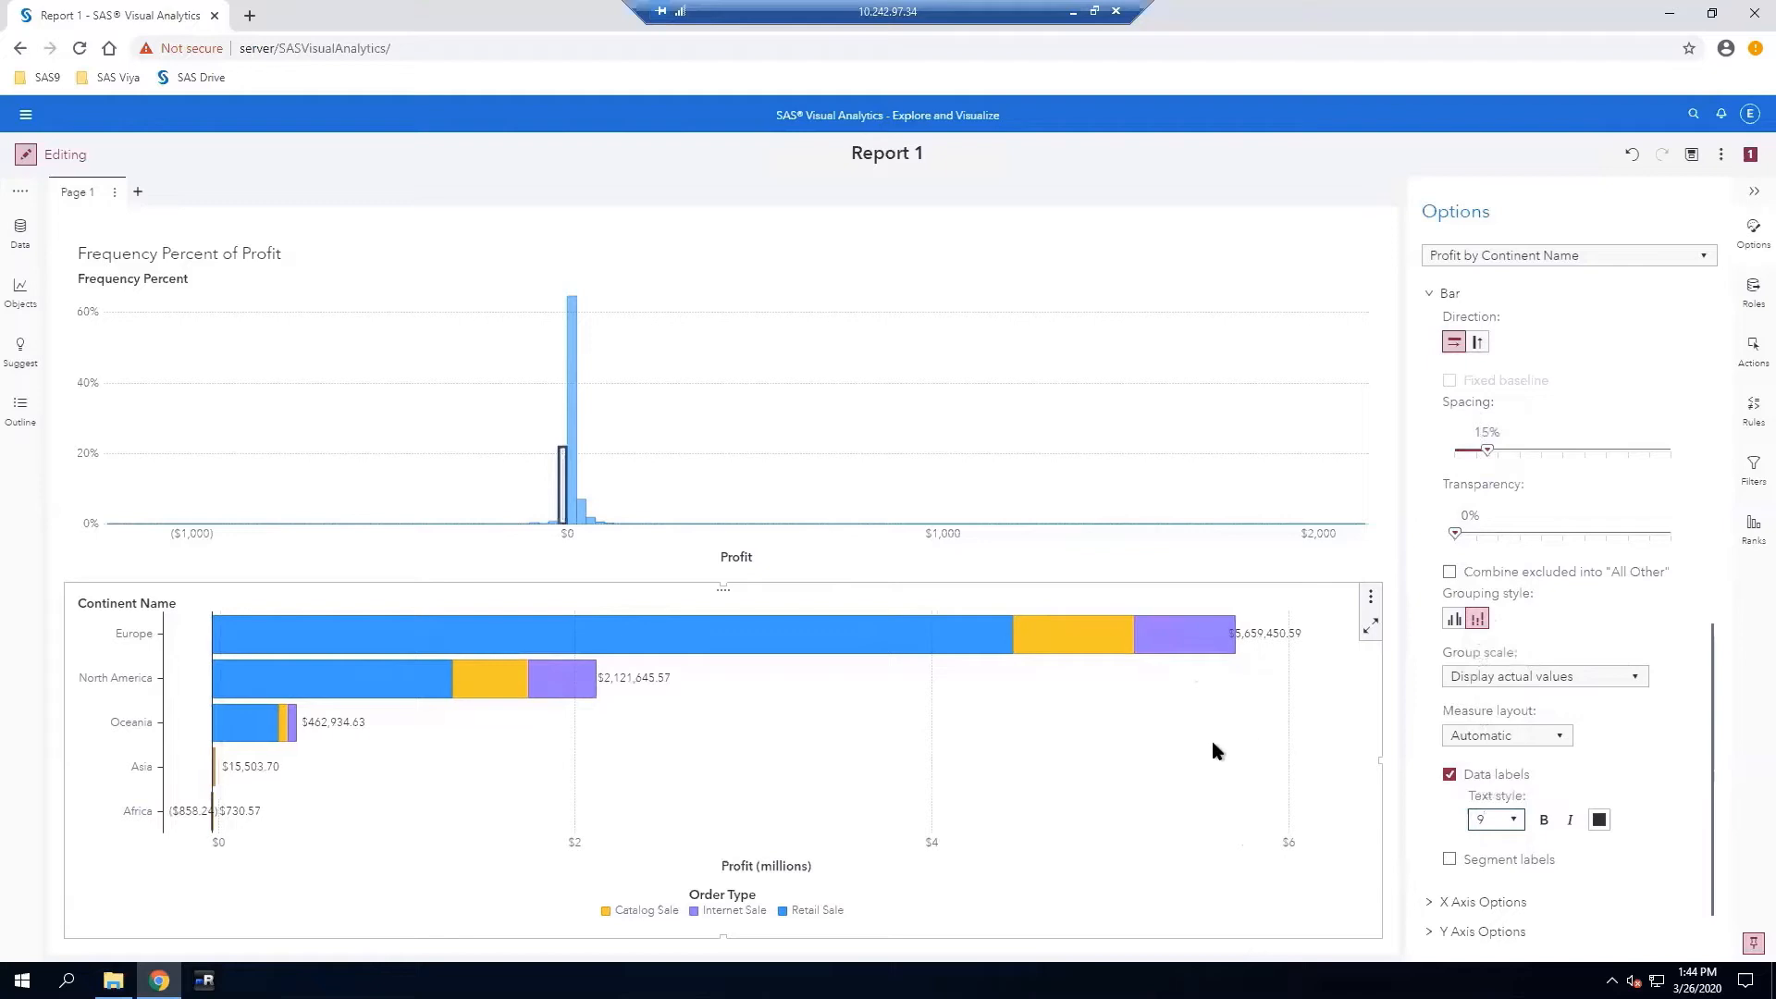
{"action": "left_click", "coordinate": [1545, 821]}
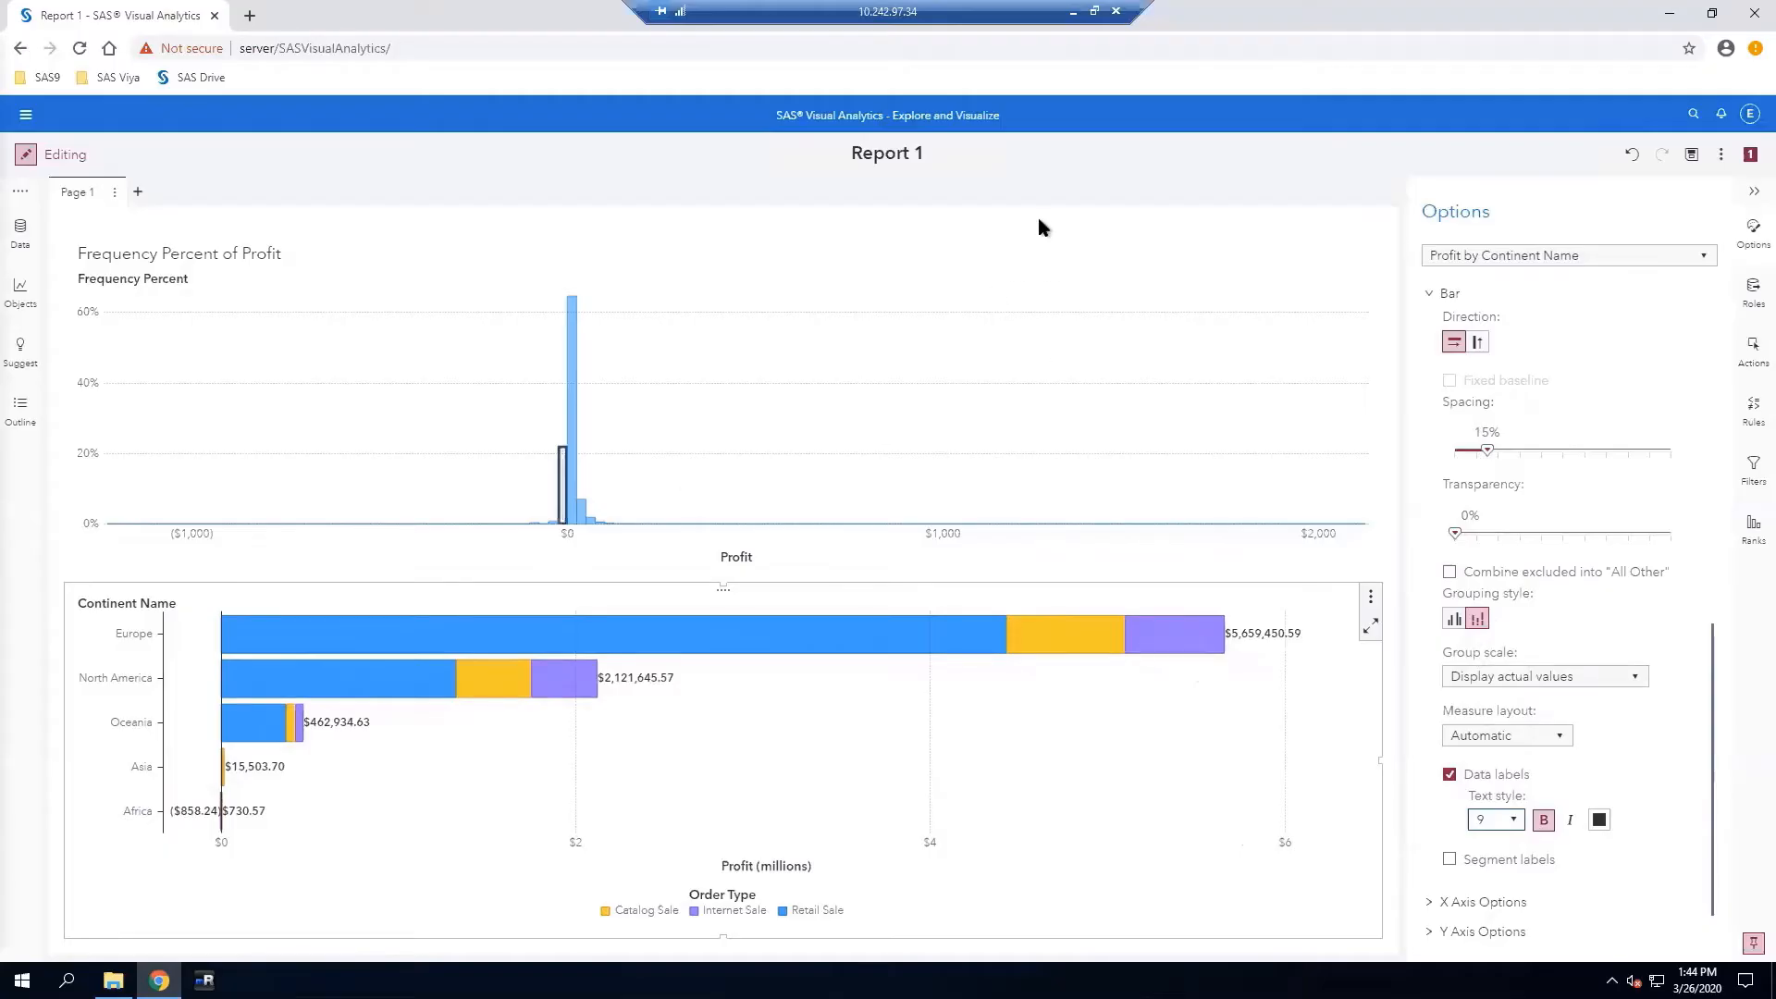
Save the report in My Folder
{"action": "left_click", "coordinate": [1692, 155]}
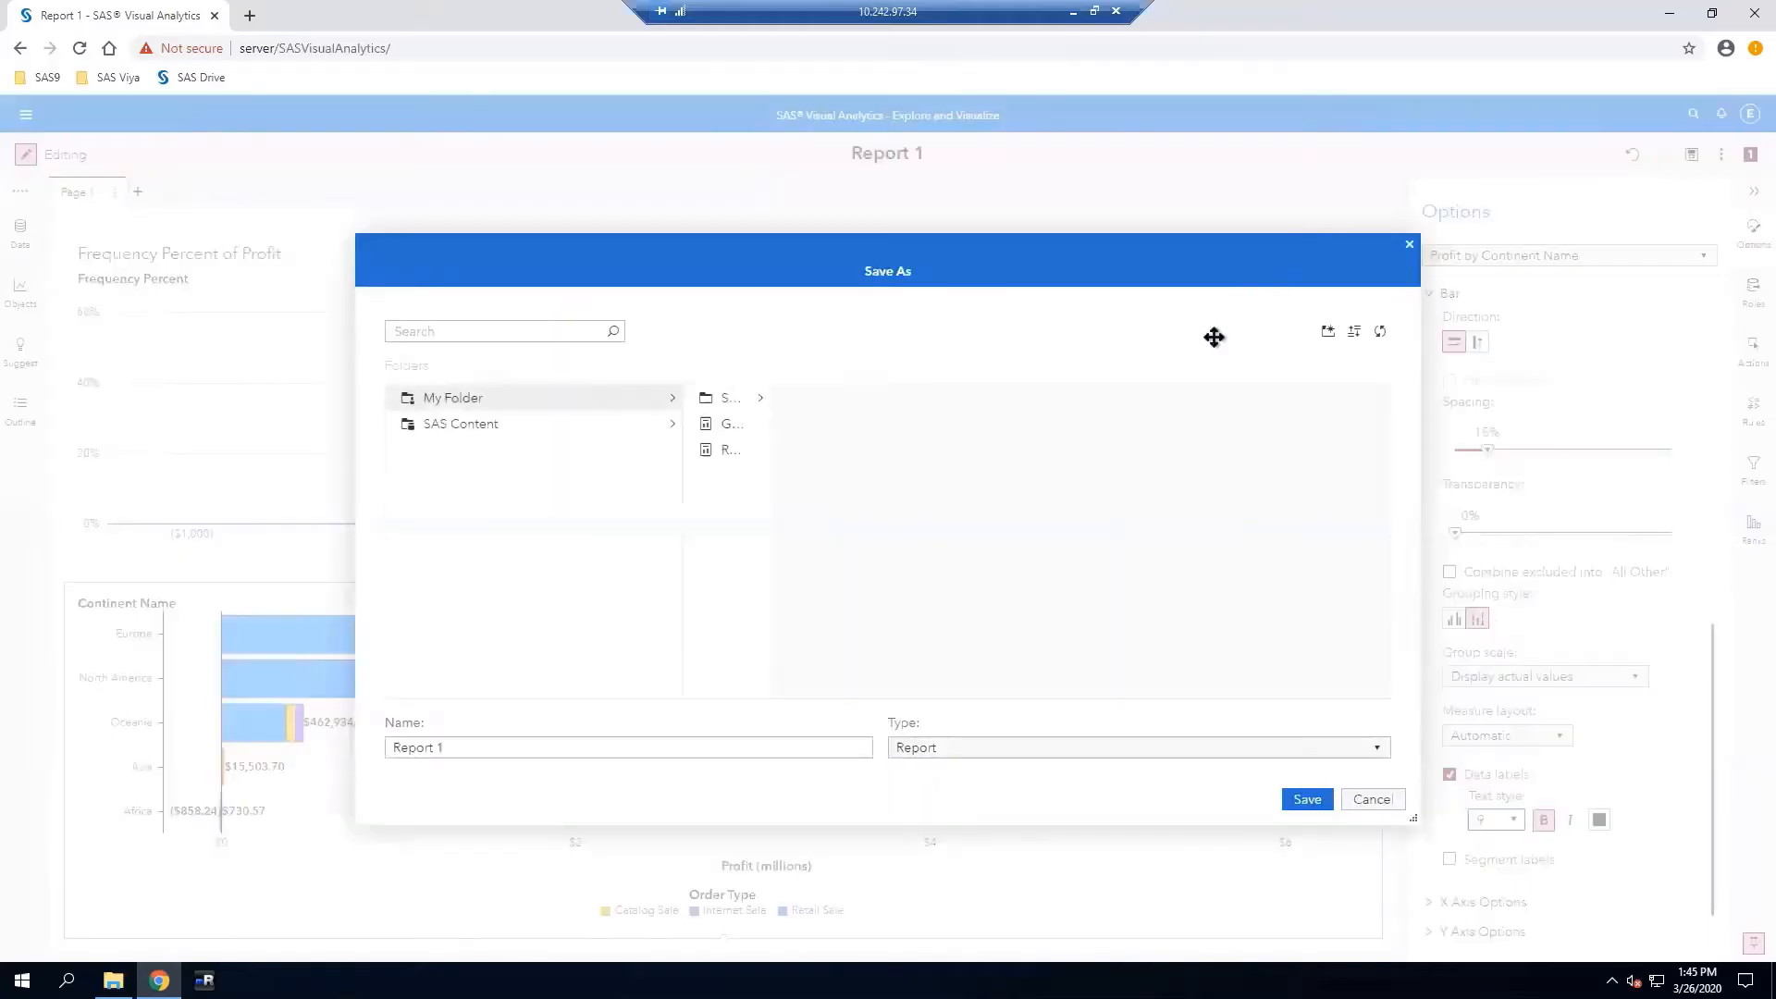
{"action": "left_click", "coordinate": [581, 743]}
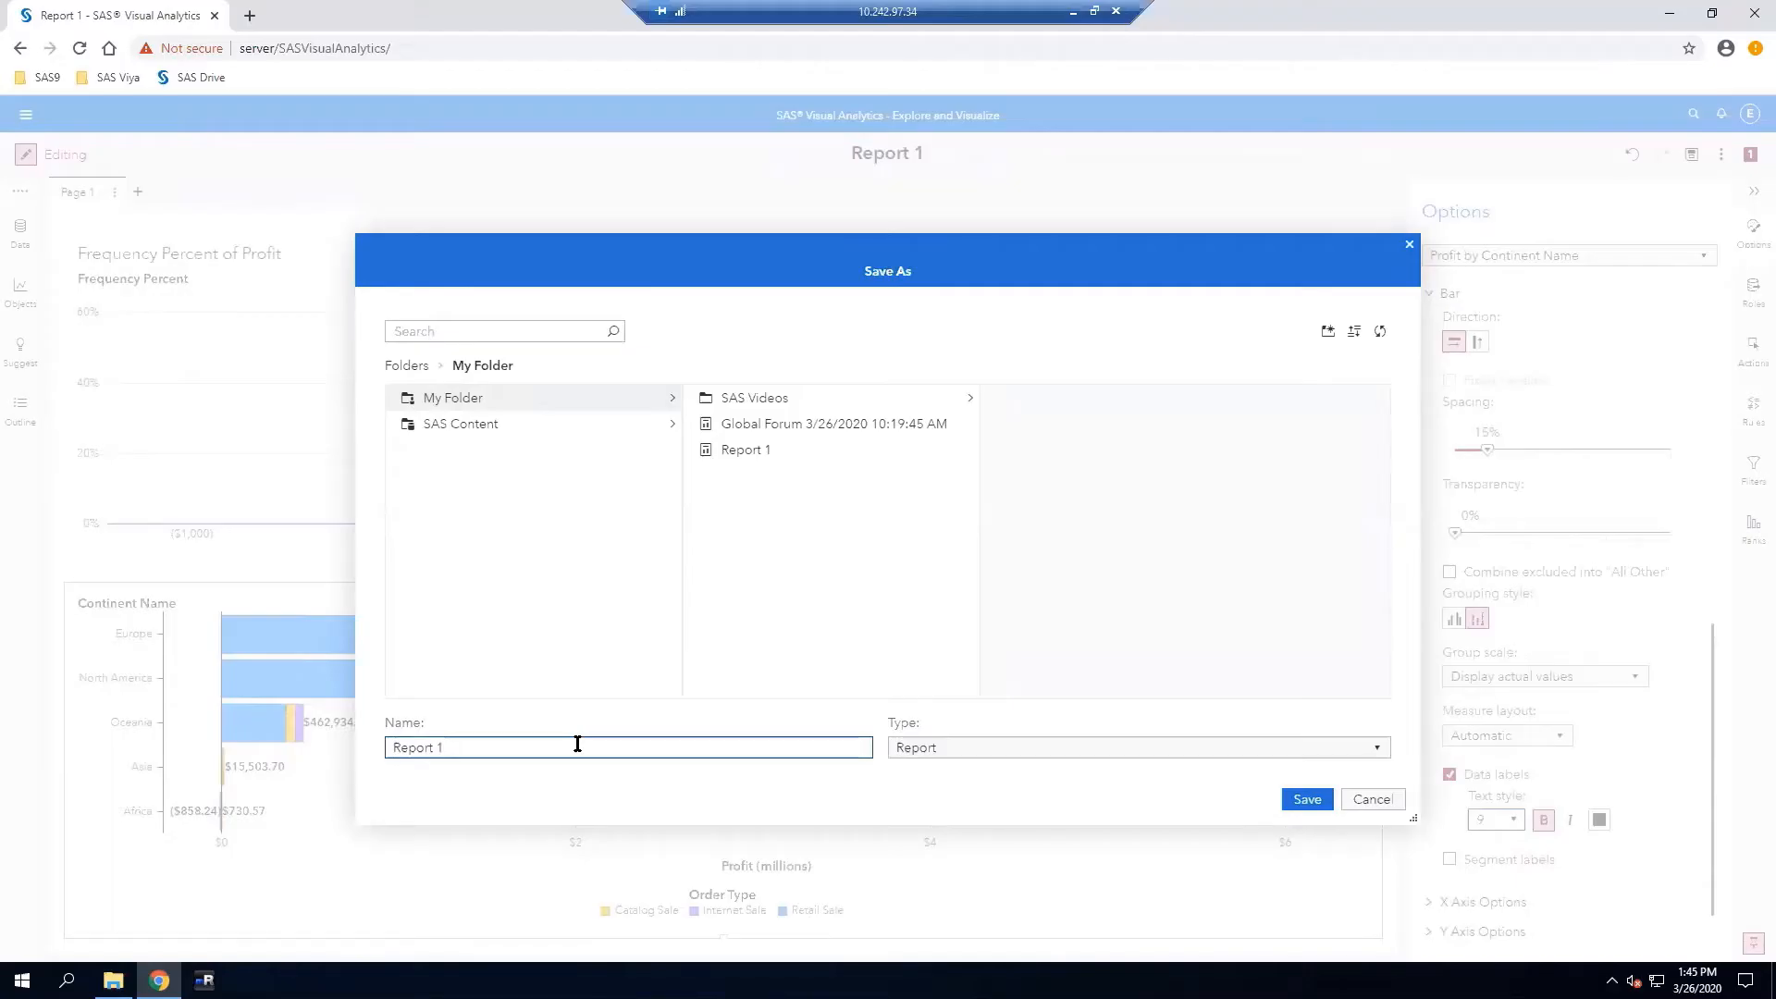
{"action": "type", "text": "_1"}
{"action": "left_click", "coordinate": [1307, 801]}
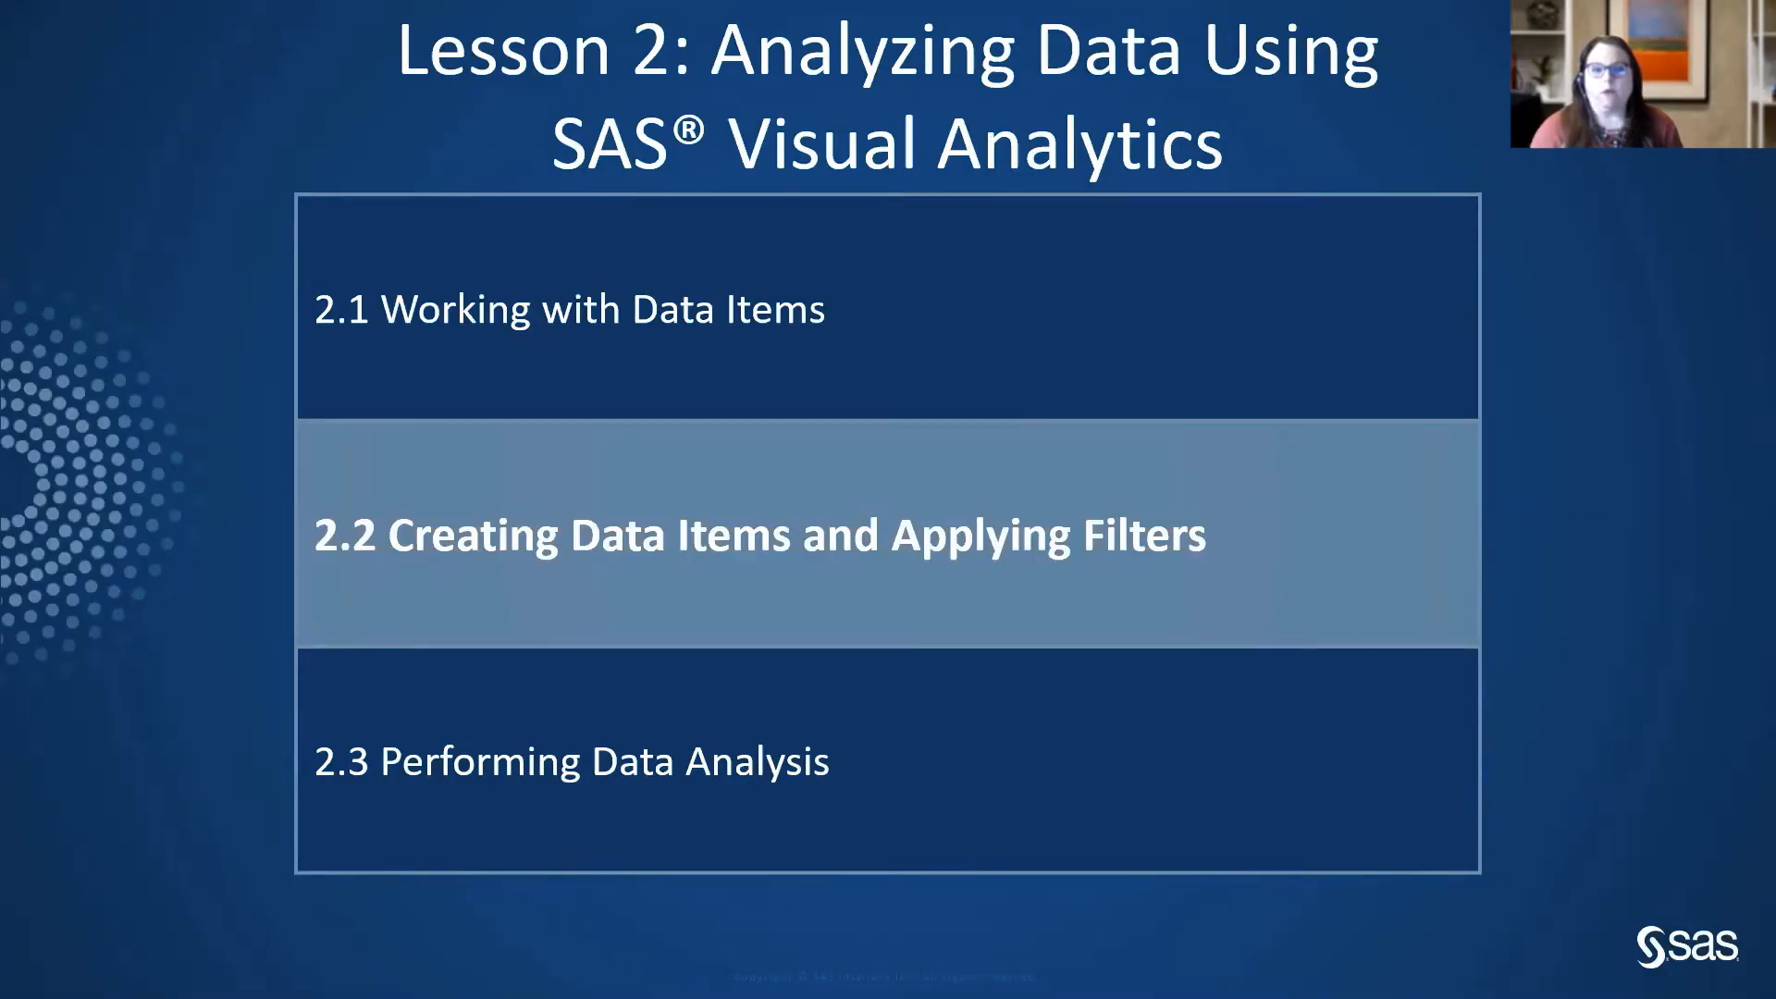
{"action": "key", "text": "Right"}
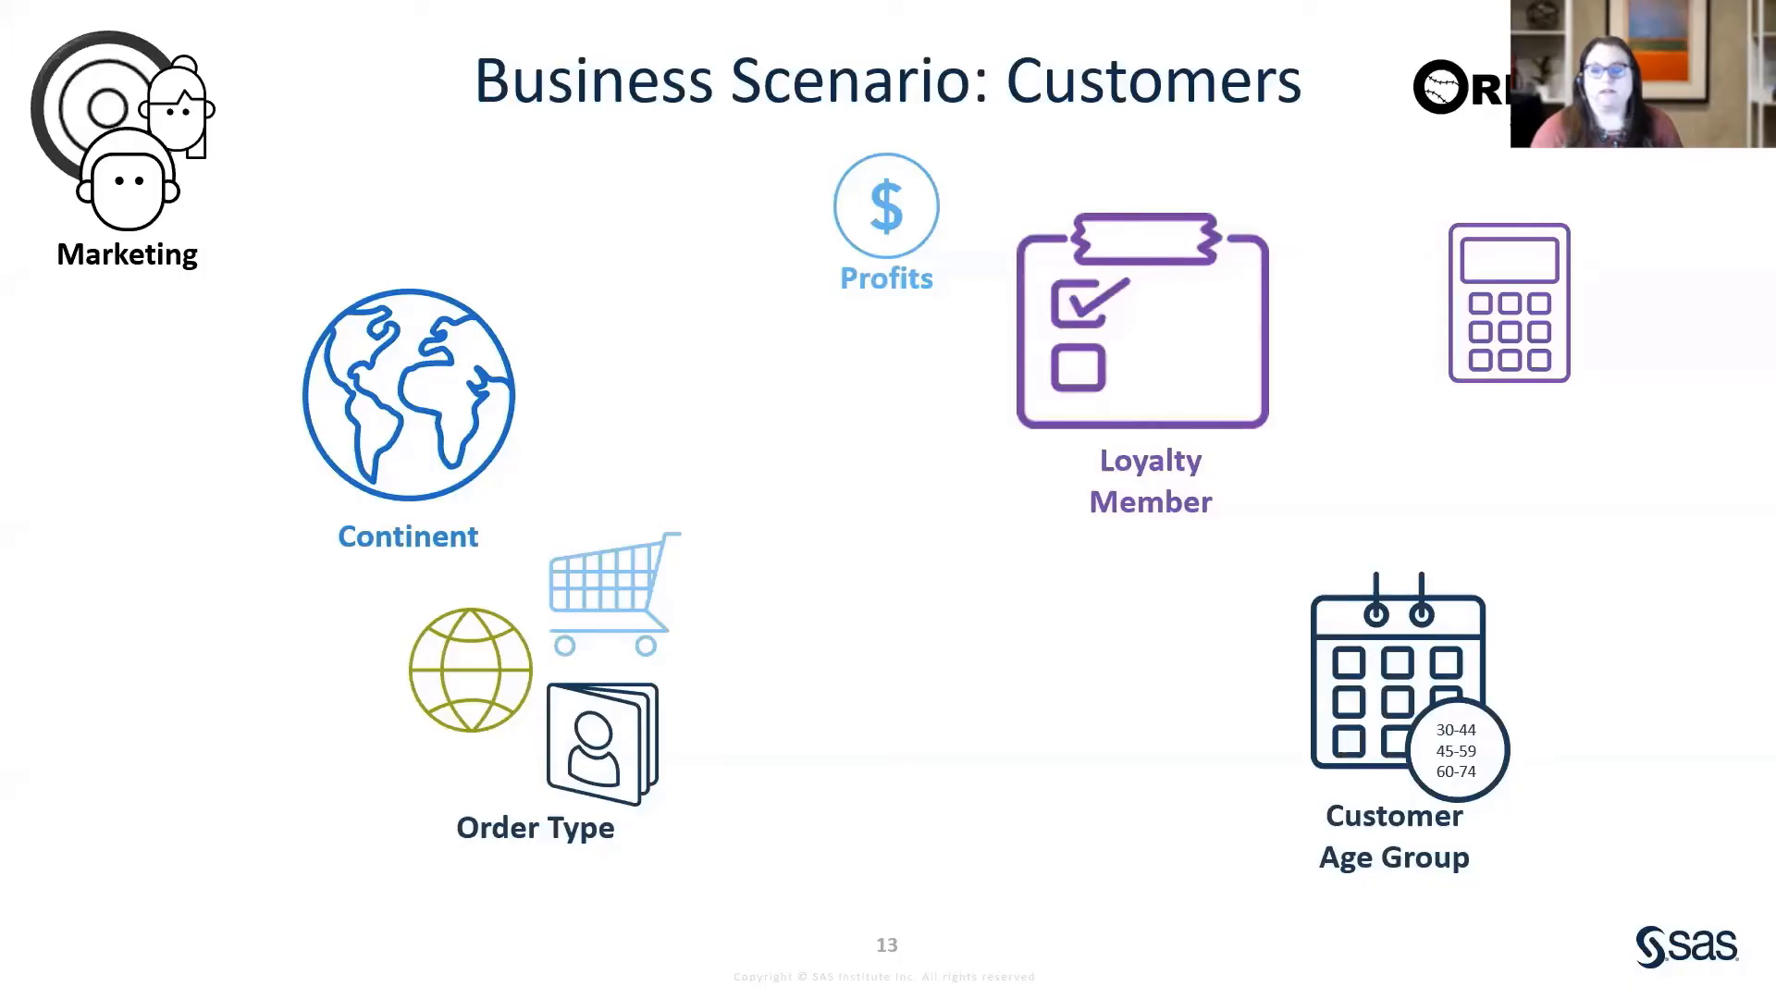
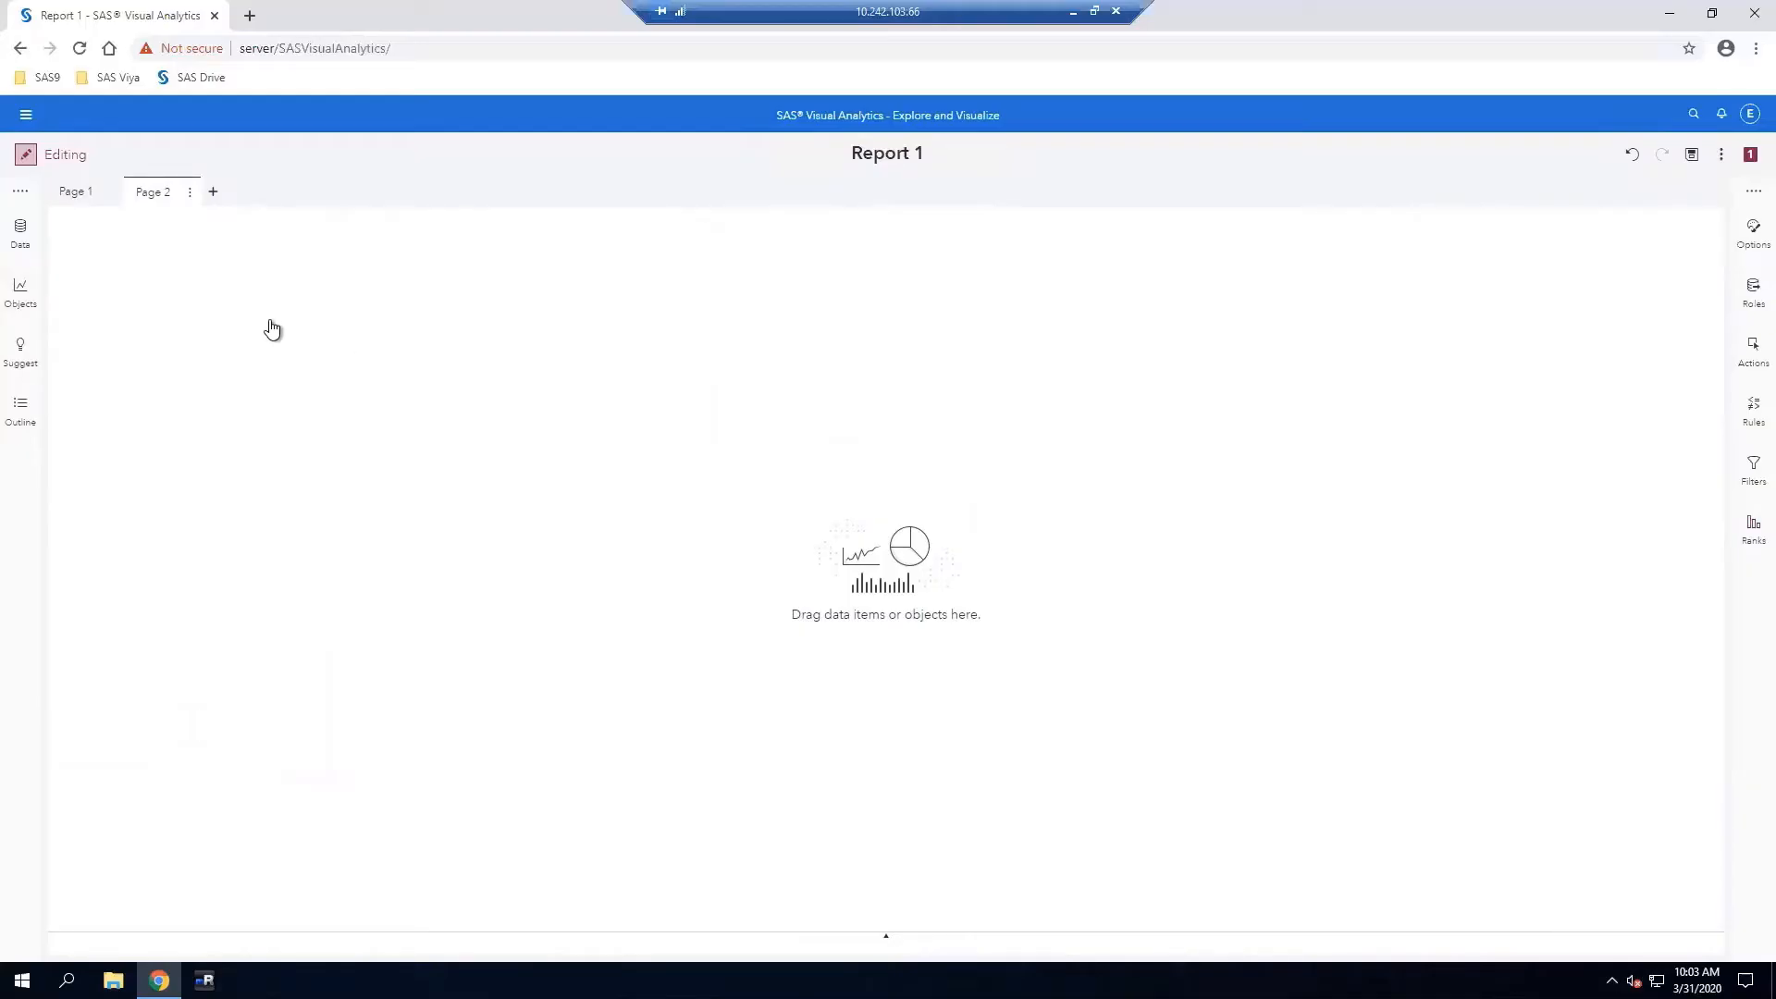
Create a distinct count calculation from Customer ID and name it "Number of Customers"
{"action": "left_click", "coordinate": [21, 233]}
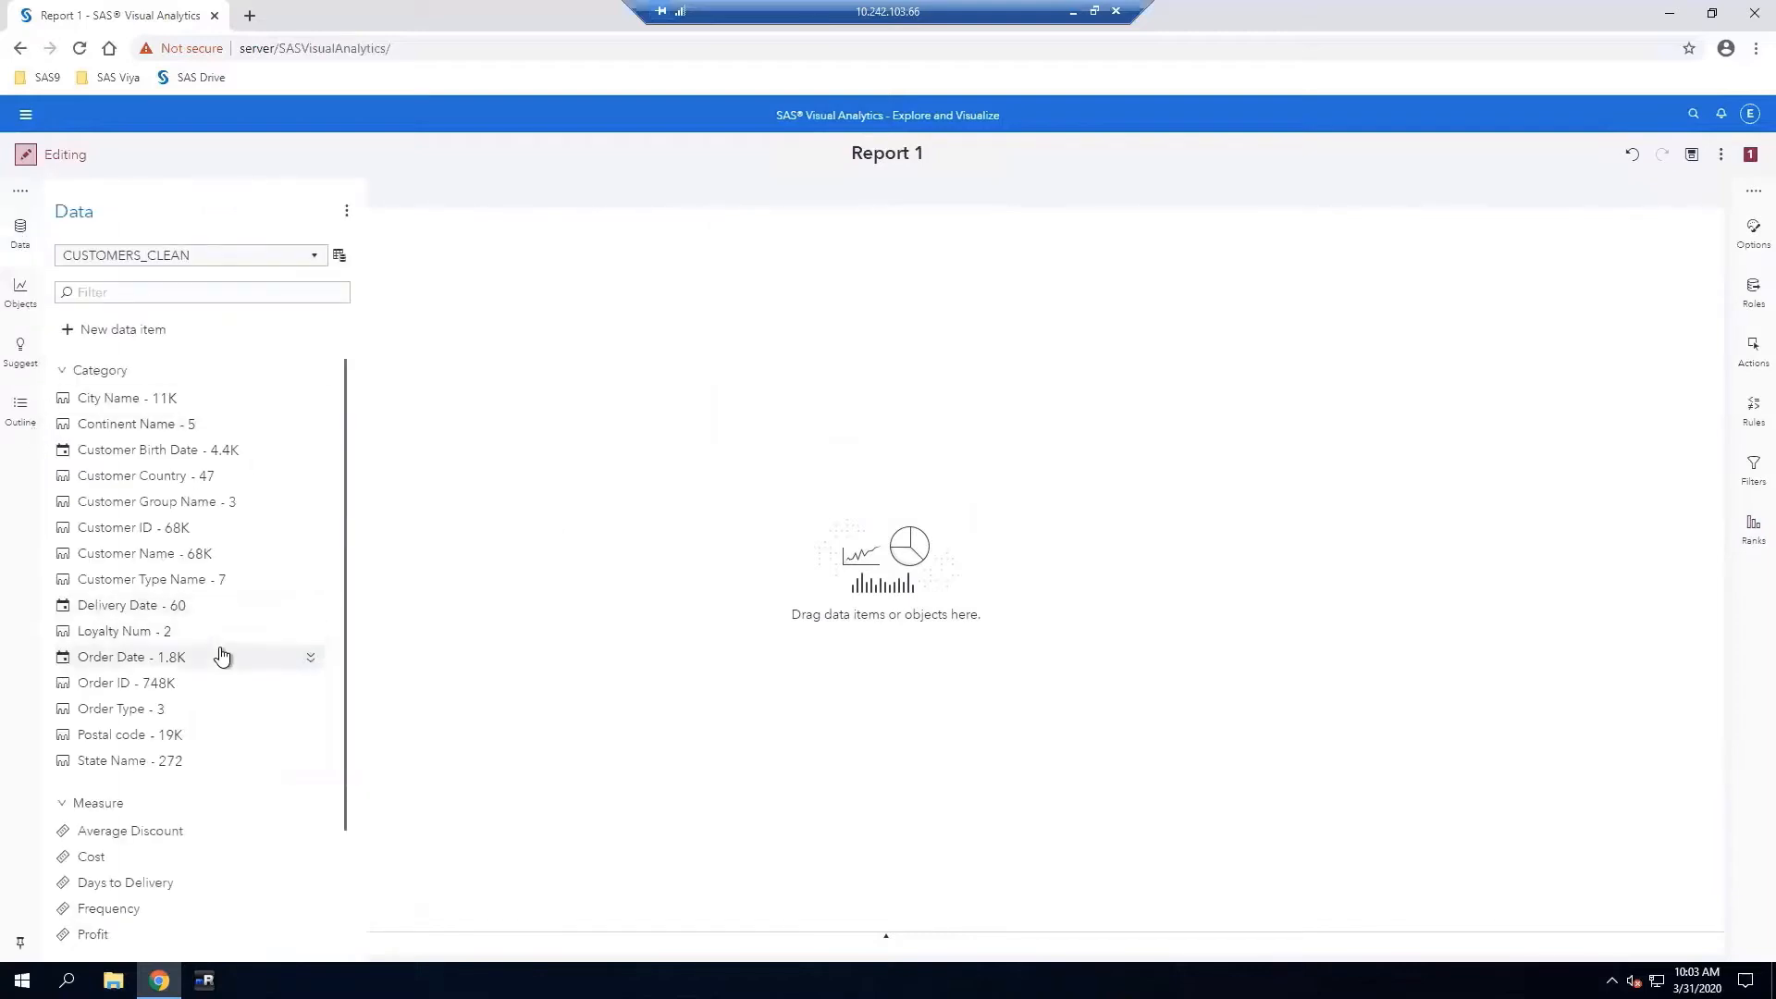
{"action": "mouse_move", "coordinate": [159, 537]}
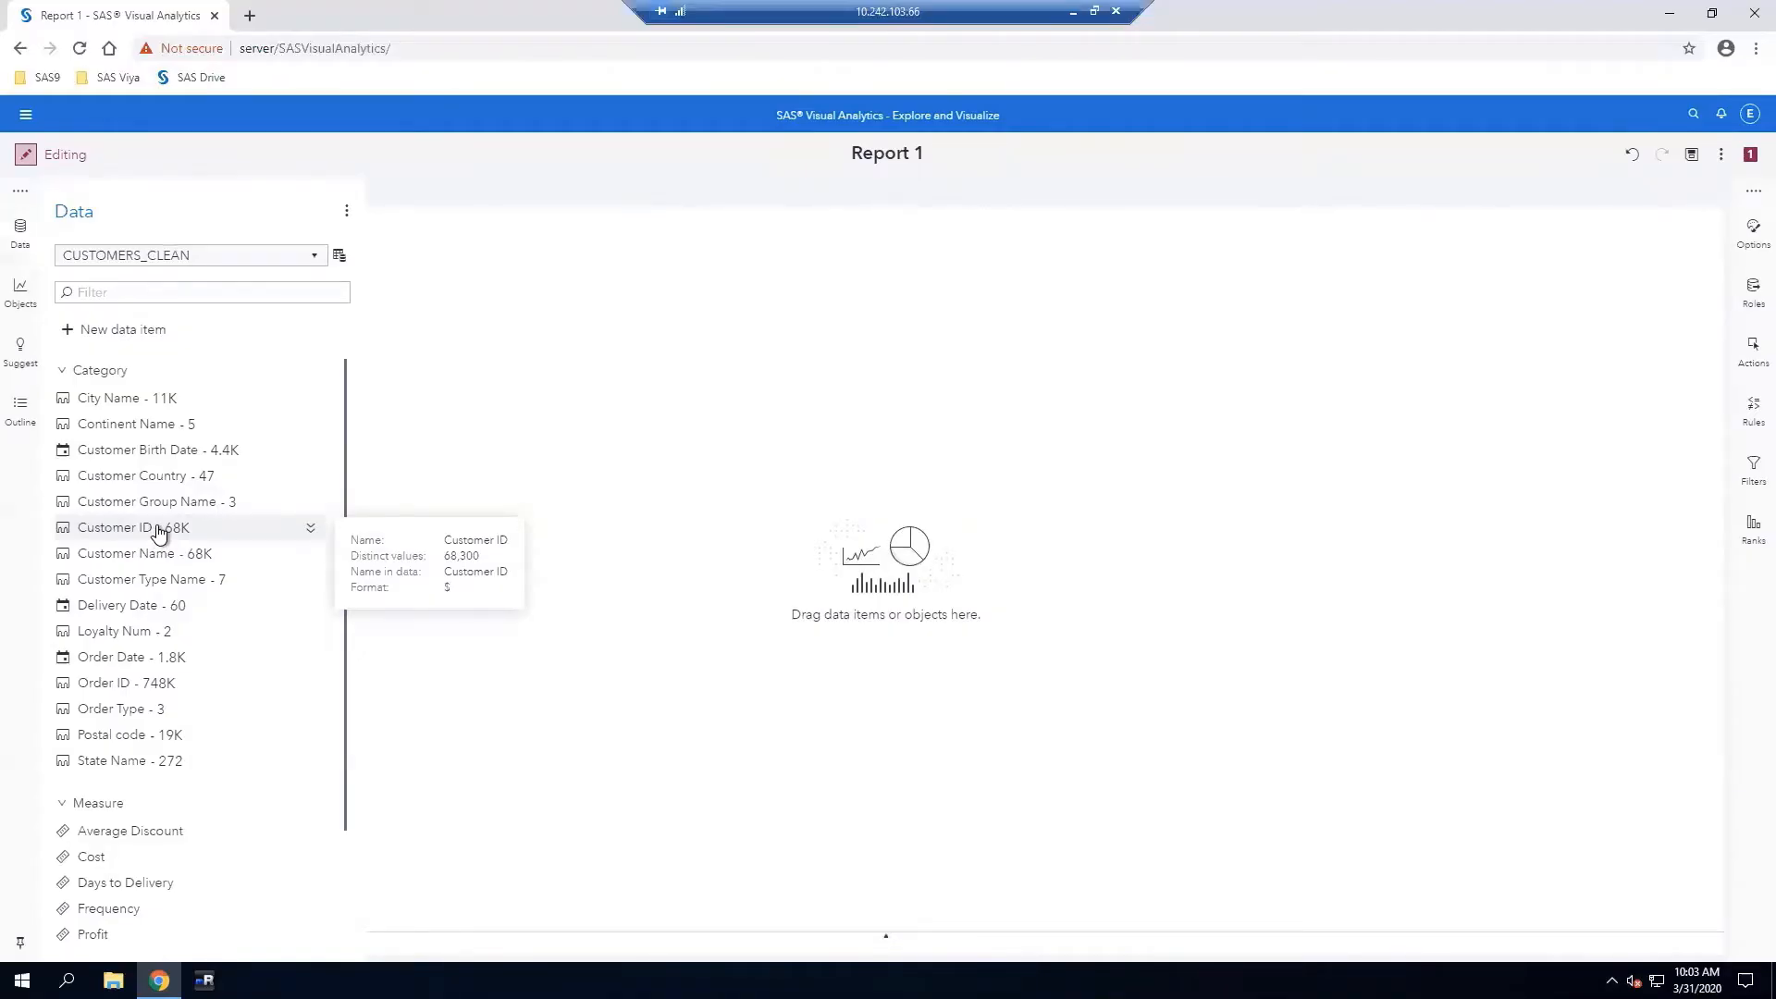
{"action": "right_click", "coordinate": [157, 527]}
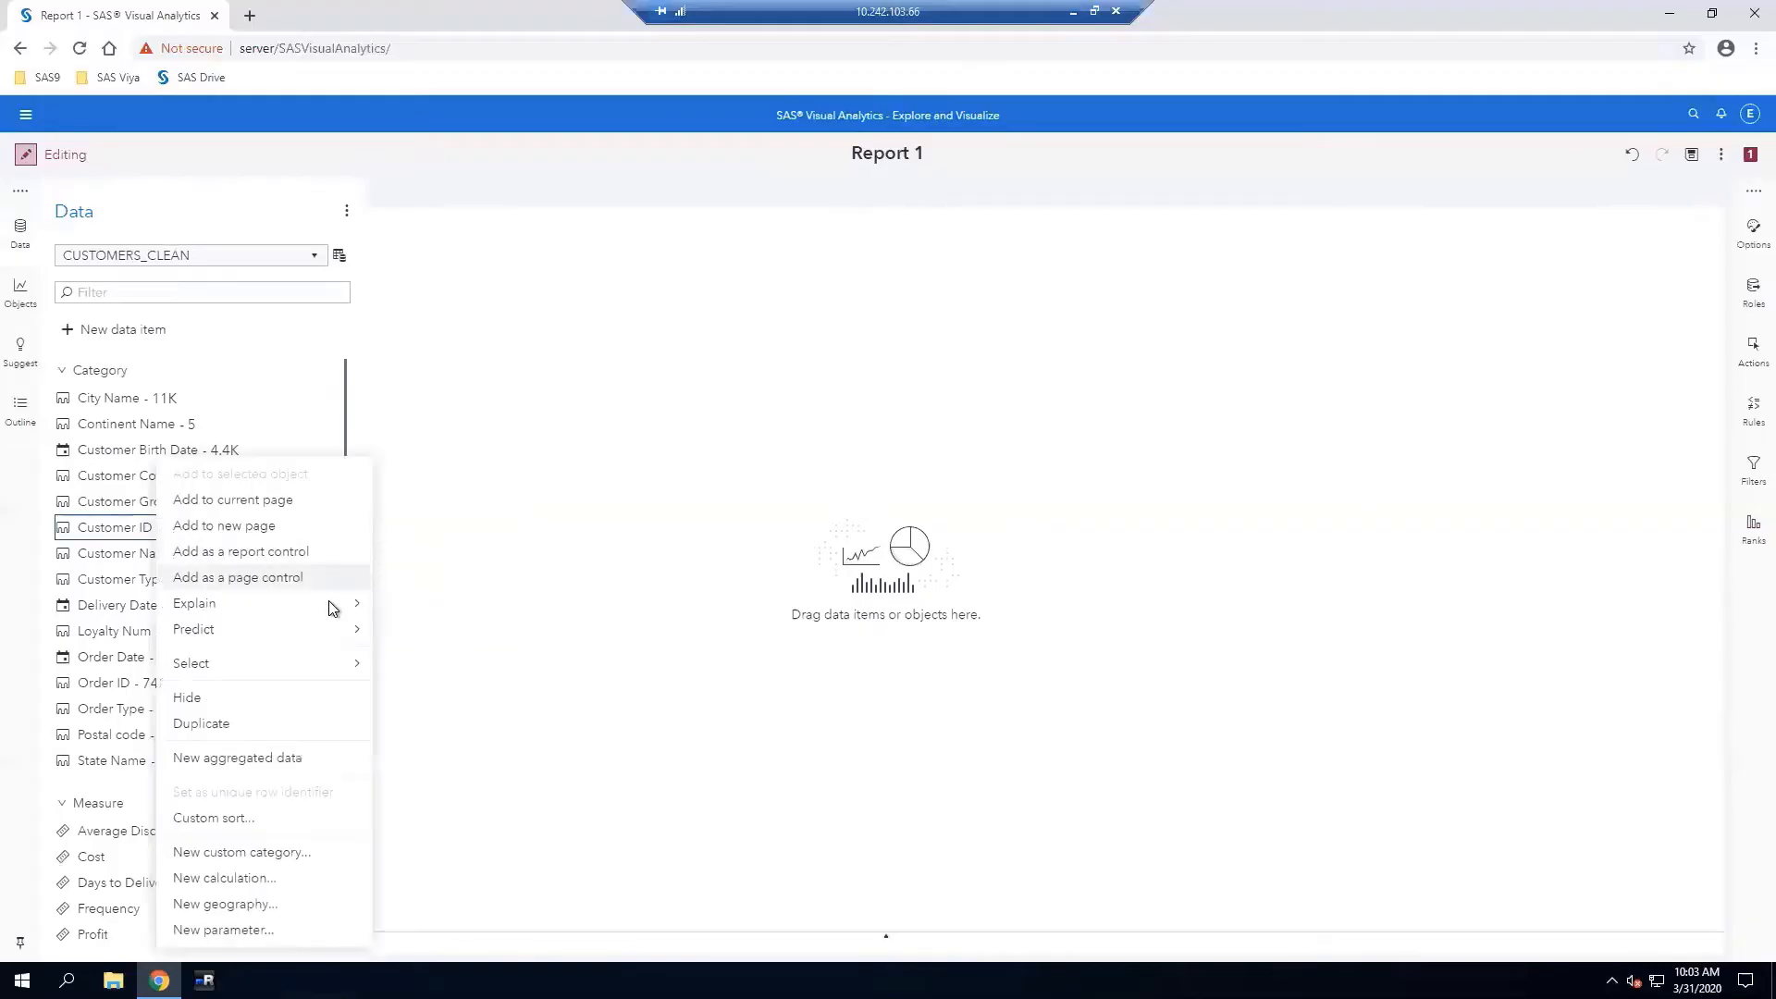
{"action": "left_click", "coordinate": [259, 887]}
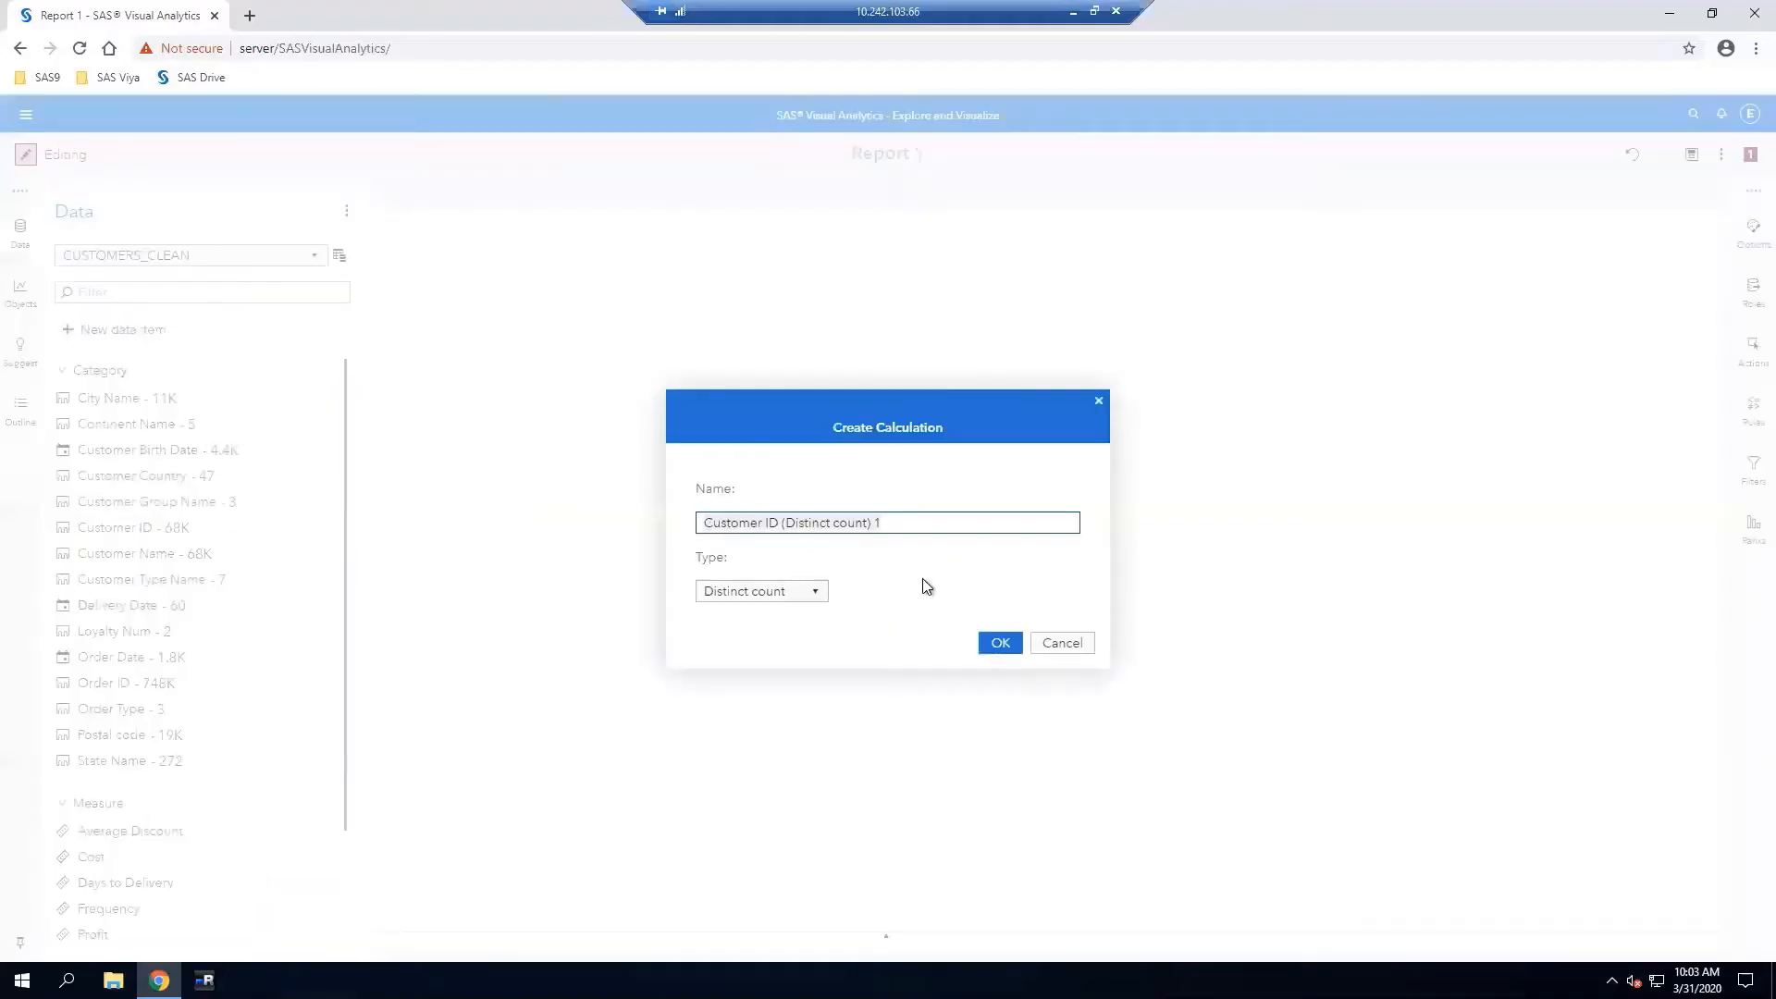
{"action": "key", "text": "ctrl+a"}
{"action": "type", "text": "Number"}
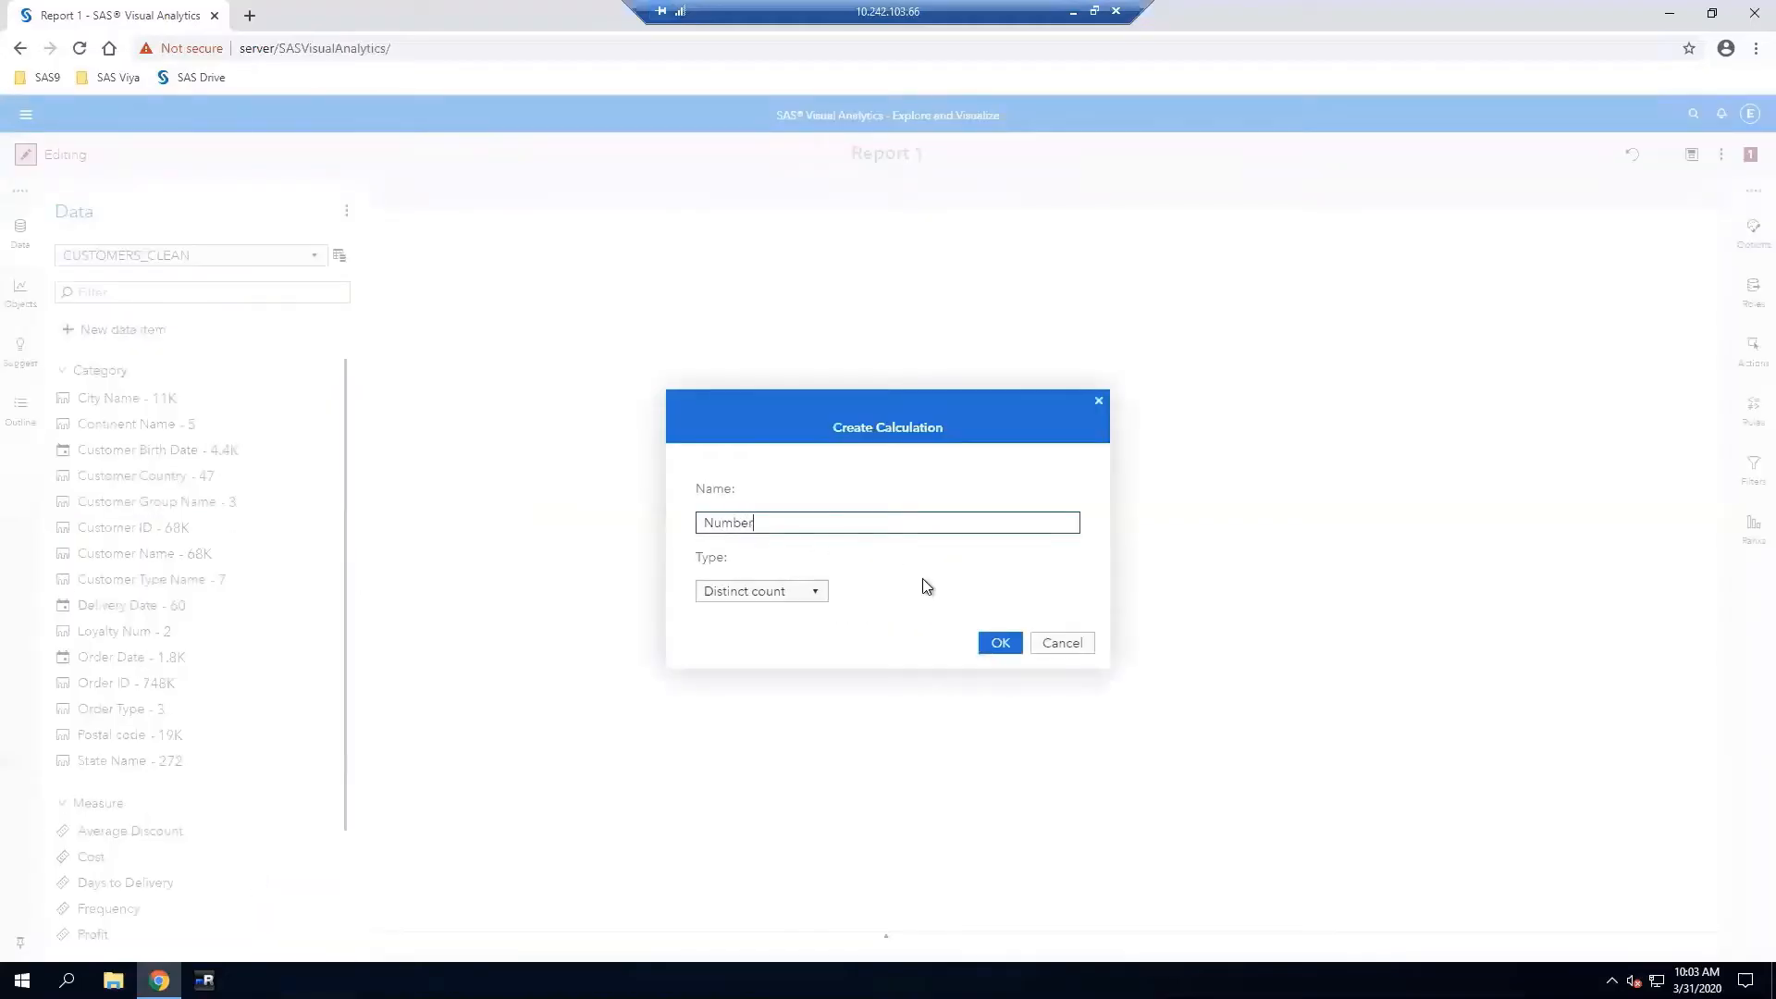
{"action": "type", "text": " of Customers"}
{"action": "left_click", "coordinate": [995, 647]}
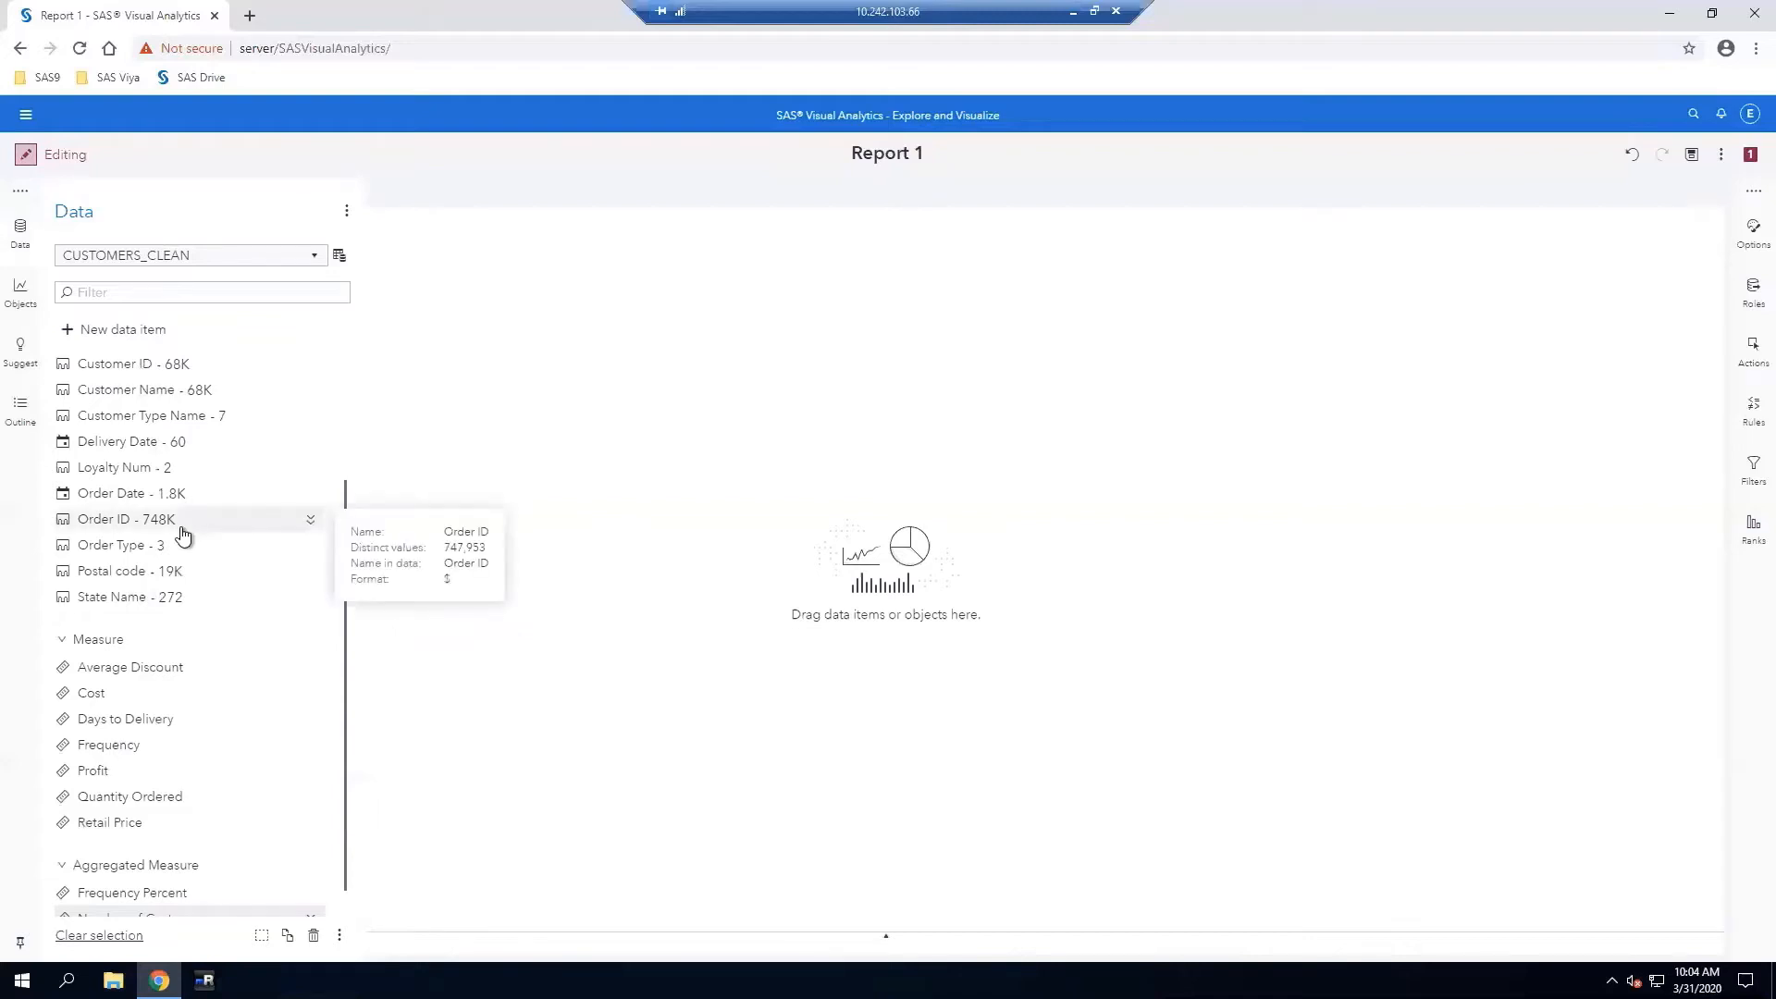
Create a distinct count calculation from Order ID and name it "Number of Orders"
{"action": "right_click", "coordinate": [181, 527]}
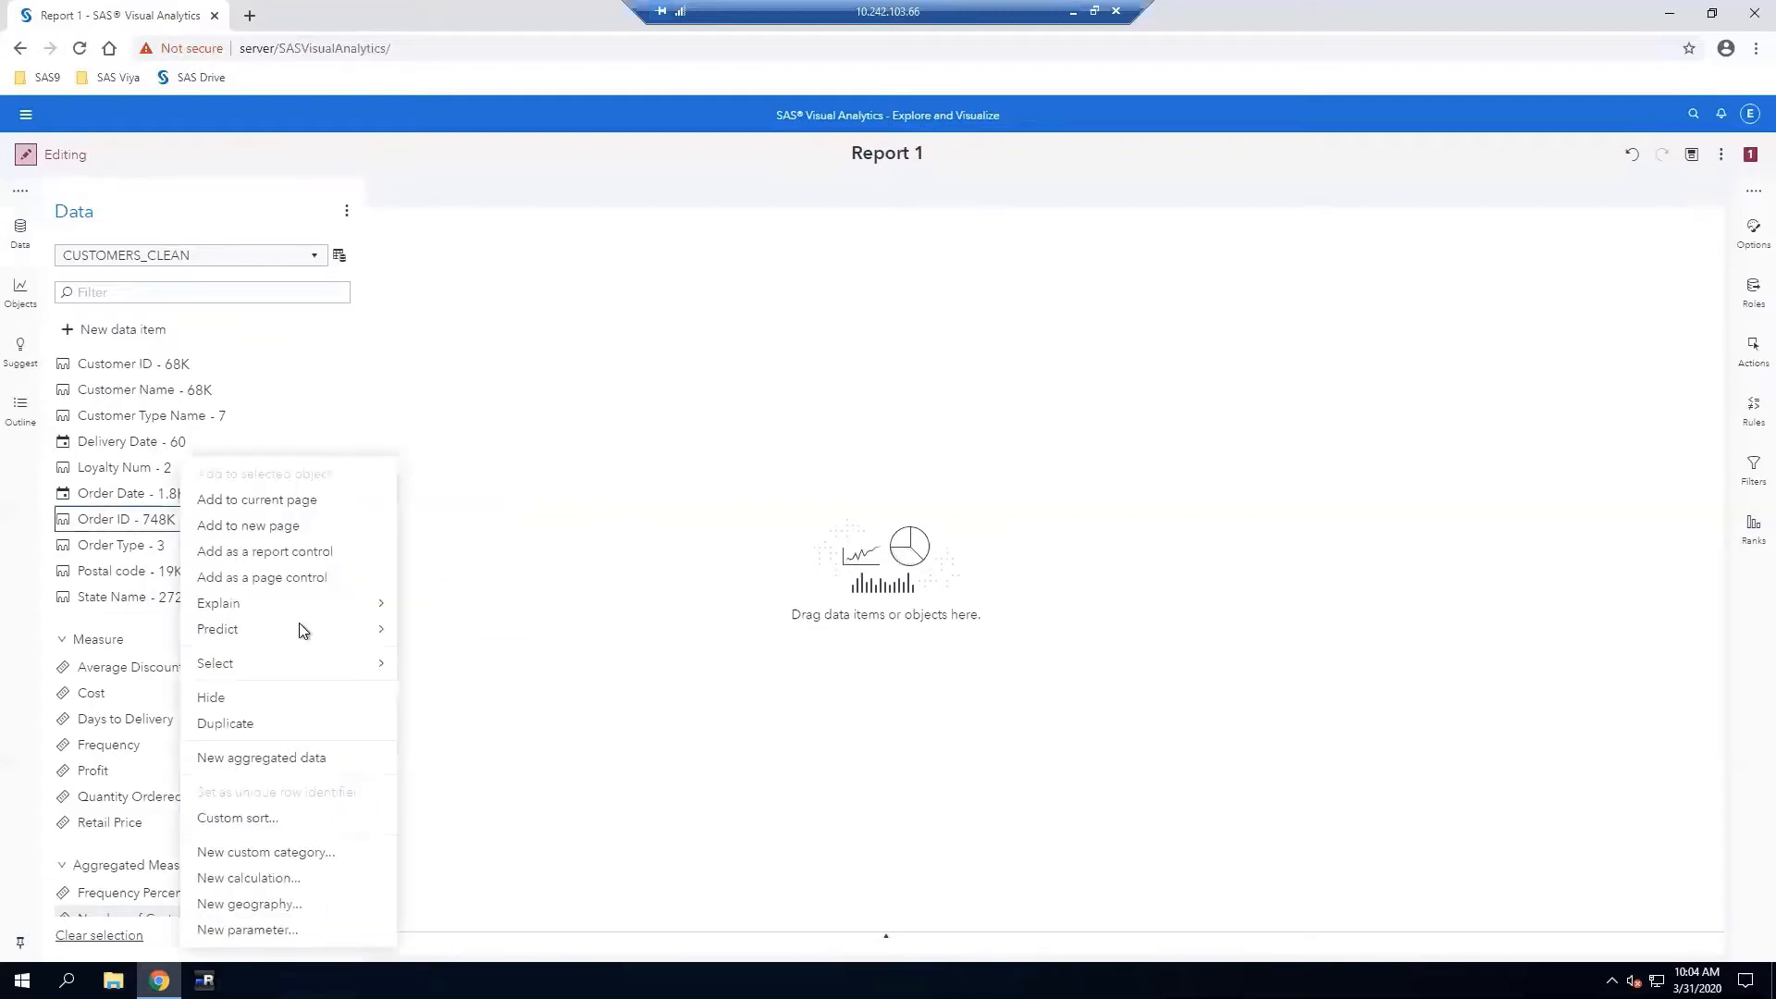
{"action": "left_click", "coordinate": [290, 884]}
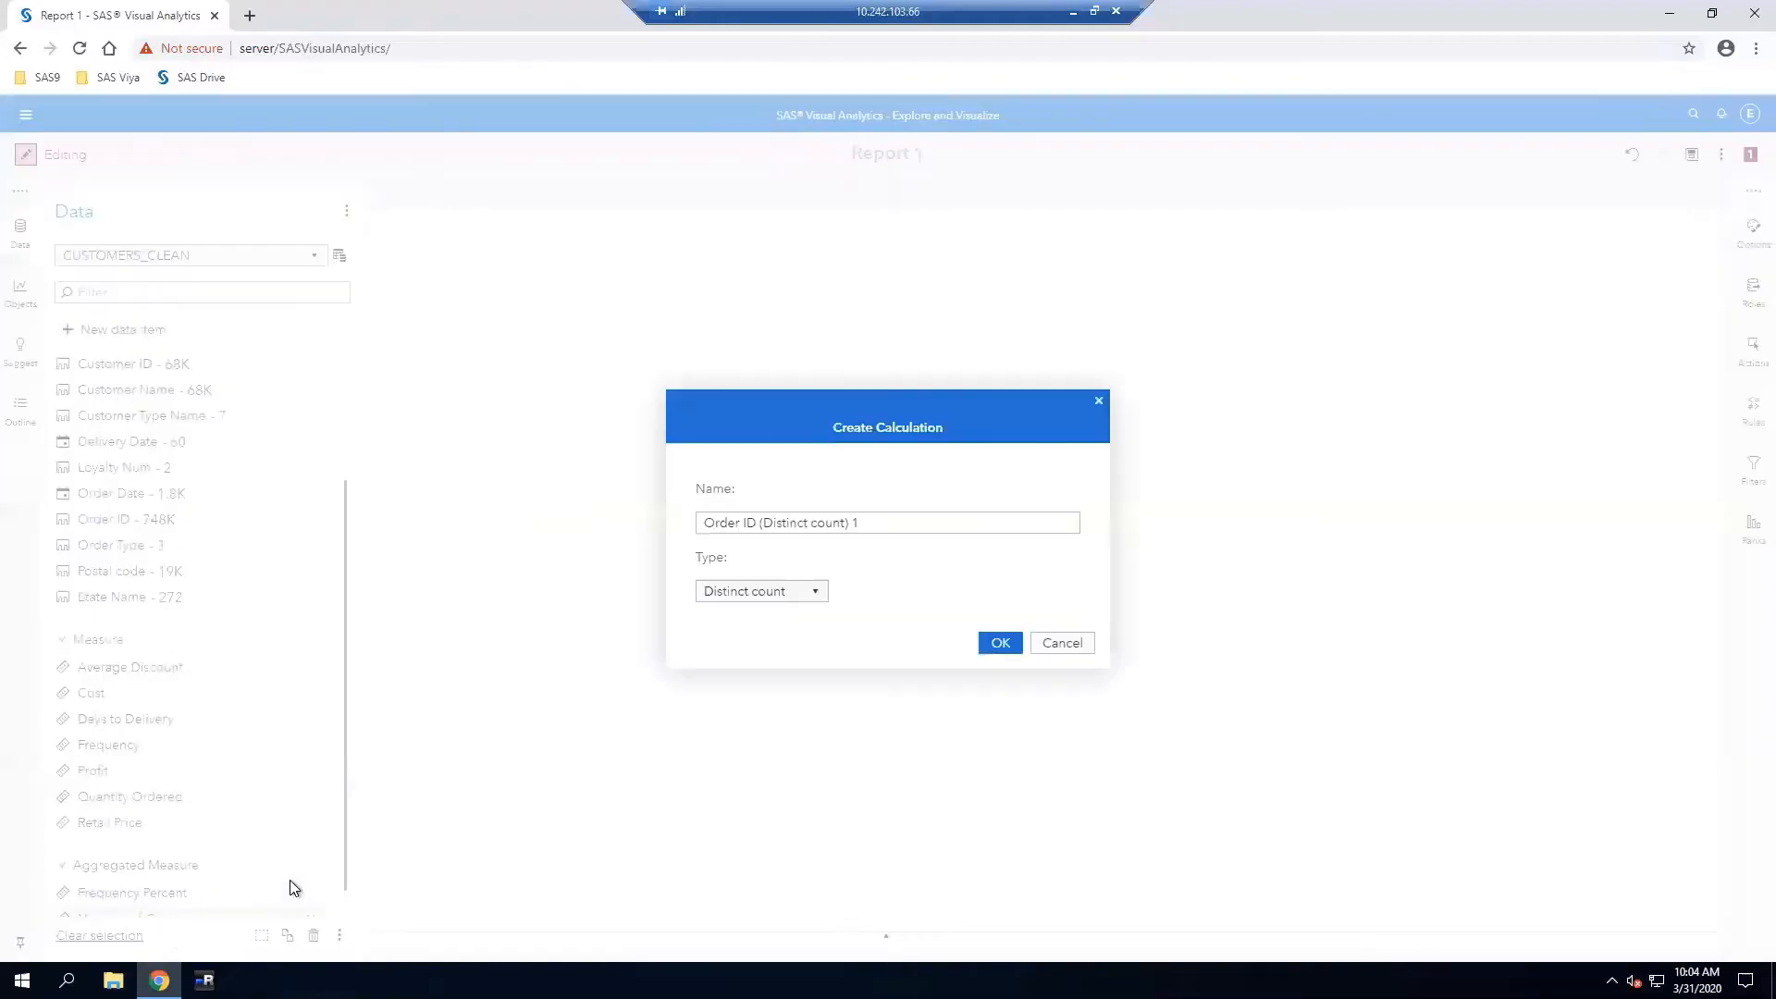
{"action": "key", "text": "ctrl+a"}
{"action": "type", "text": "Numb"}
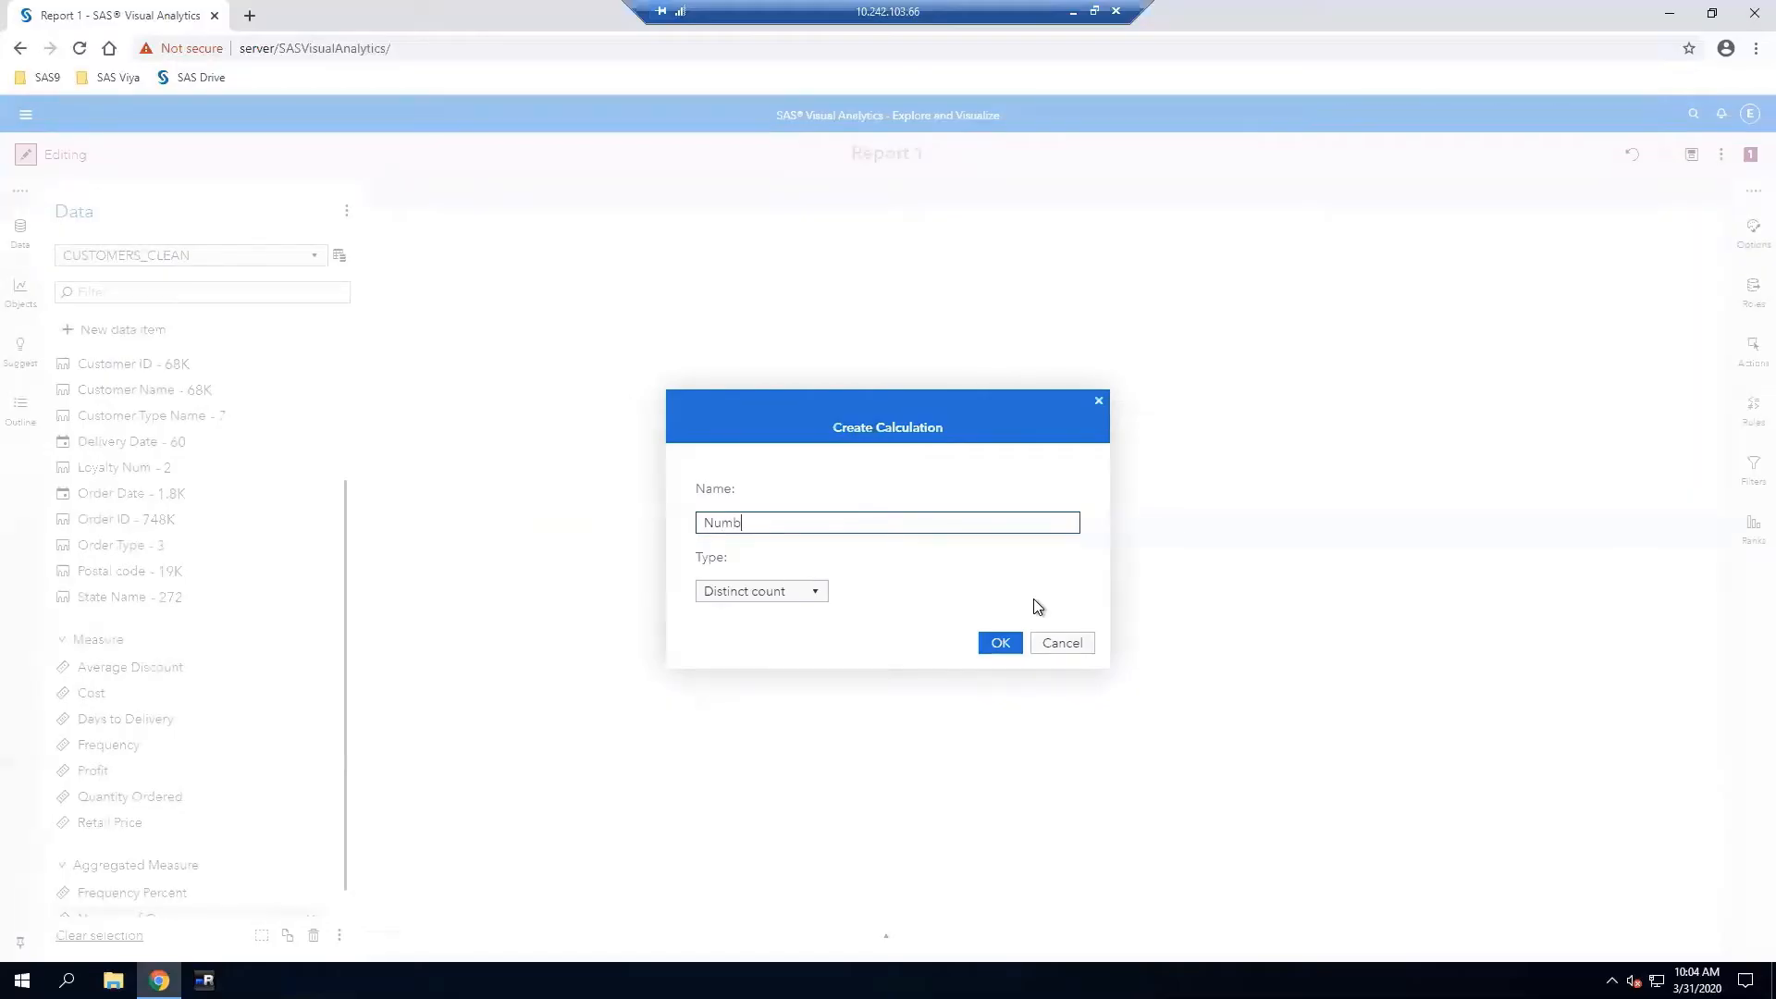
{"action": "type", "text": "er of Orders"}
{"action": "left_click", "coordinate": [1000, 642]}
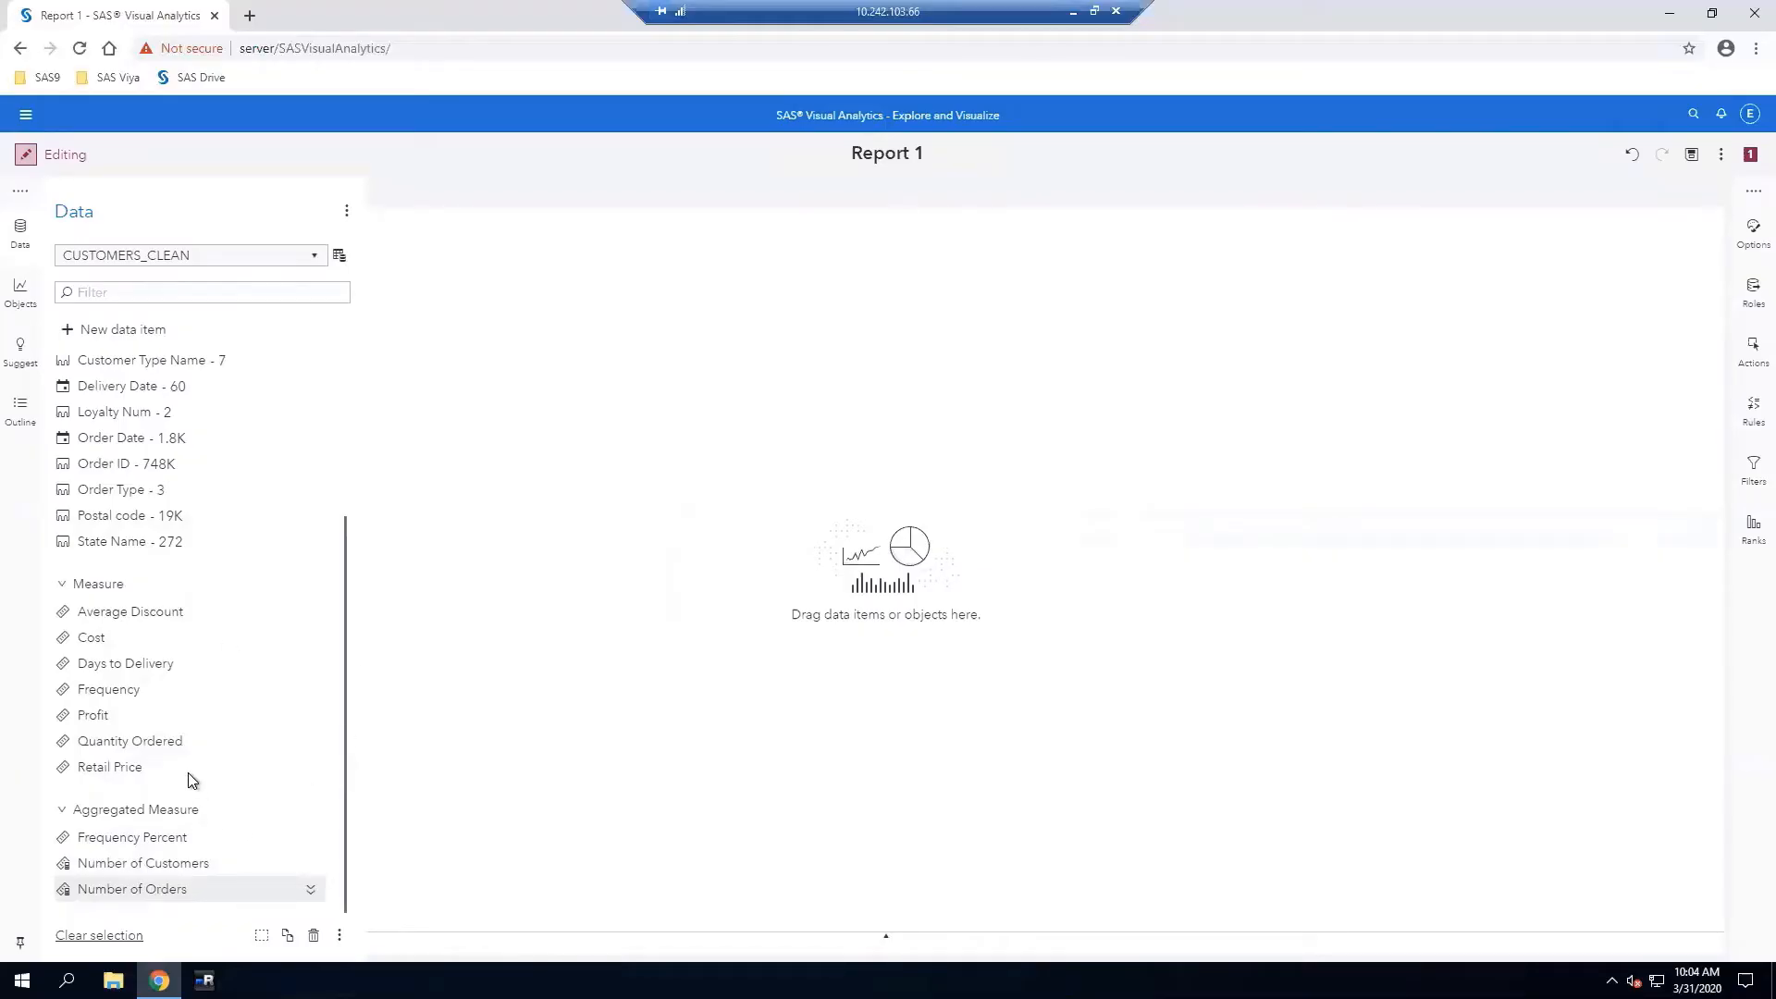
Add Number of Customers, Number of Orders and Order Type together to the empty Page 2 canvas as one chart
{"action": "left_click", "coordinate": [136, 869], "text": "ctrl"}
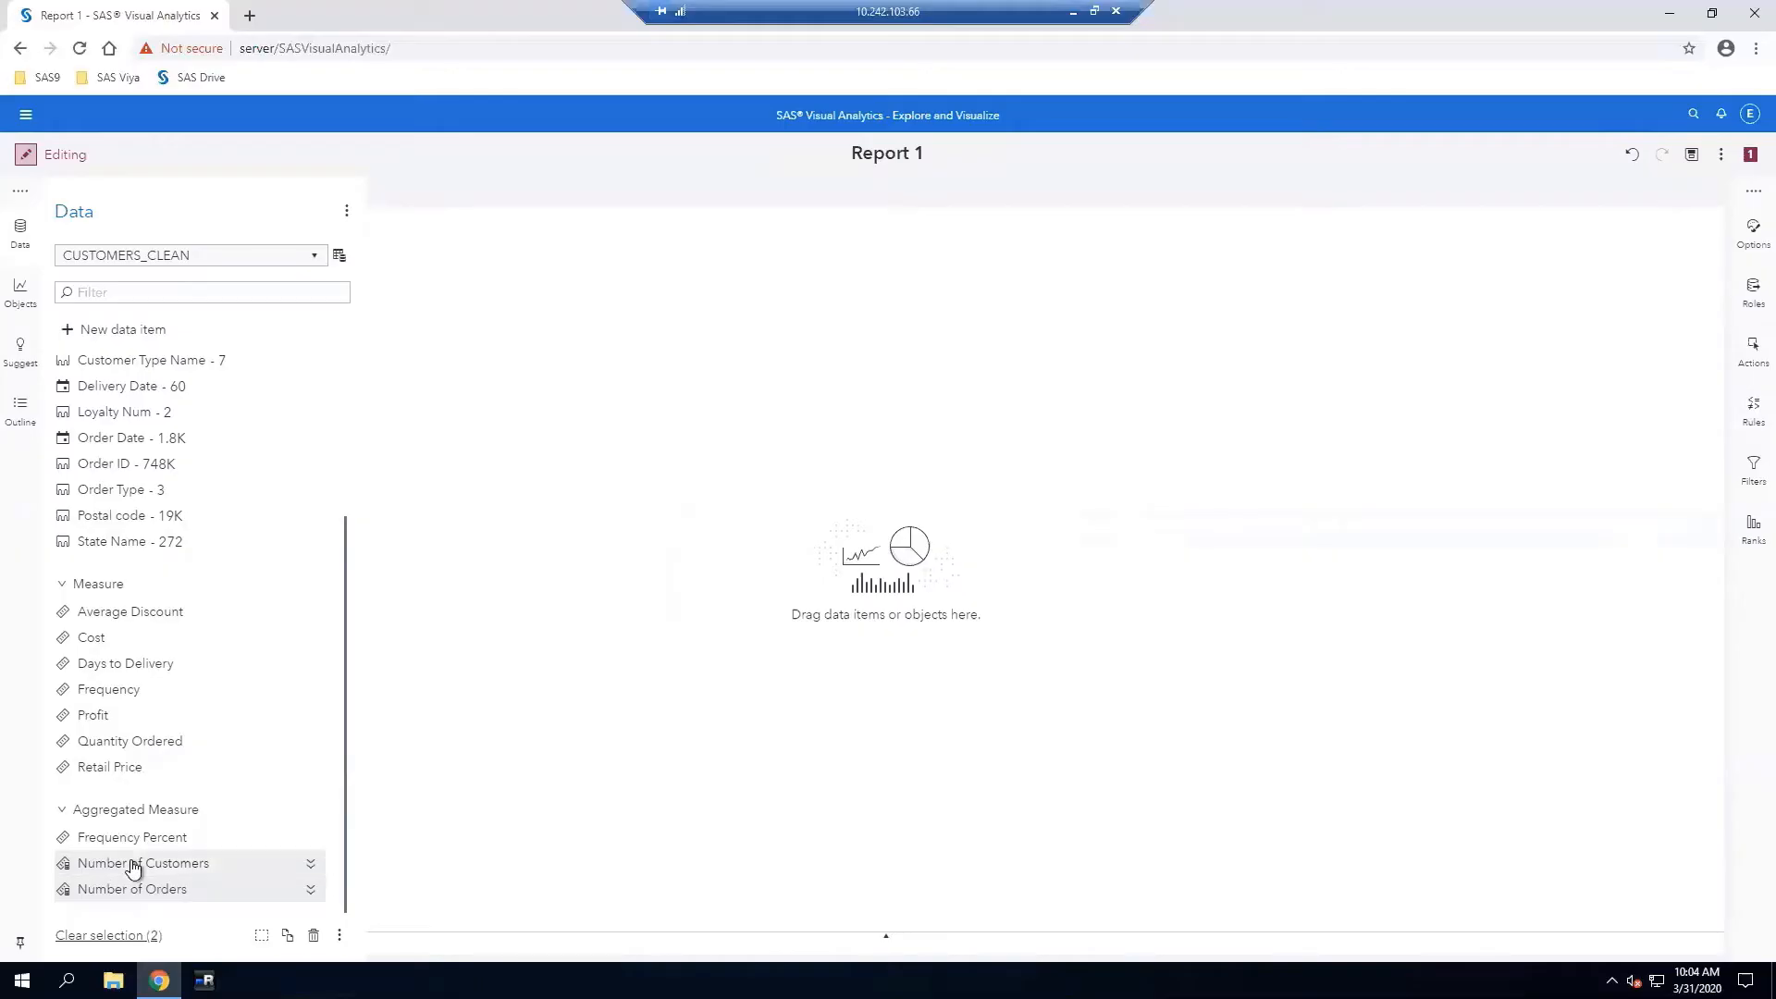
{"action": "left_click", "coordinate": [129, 497], "text": "ctrl"}
{"action": "left_click_drag", "start_coordinate": [130, 497], "coordinate": [575, 520]}
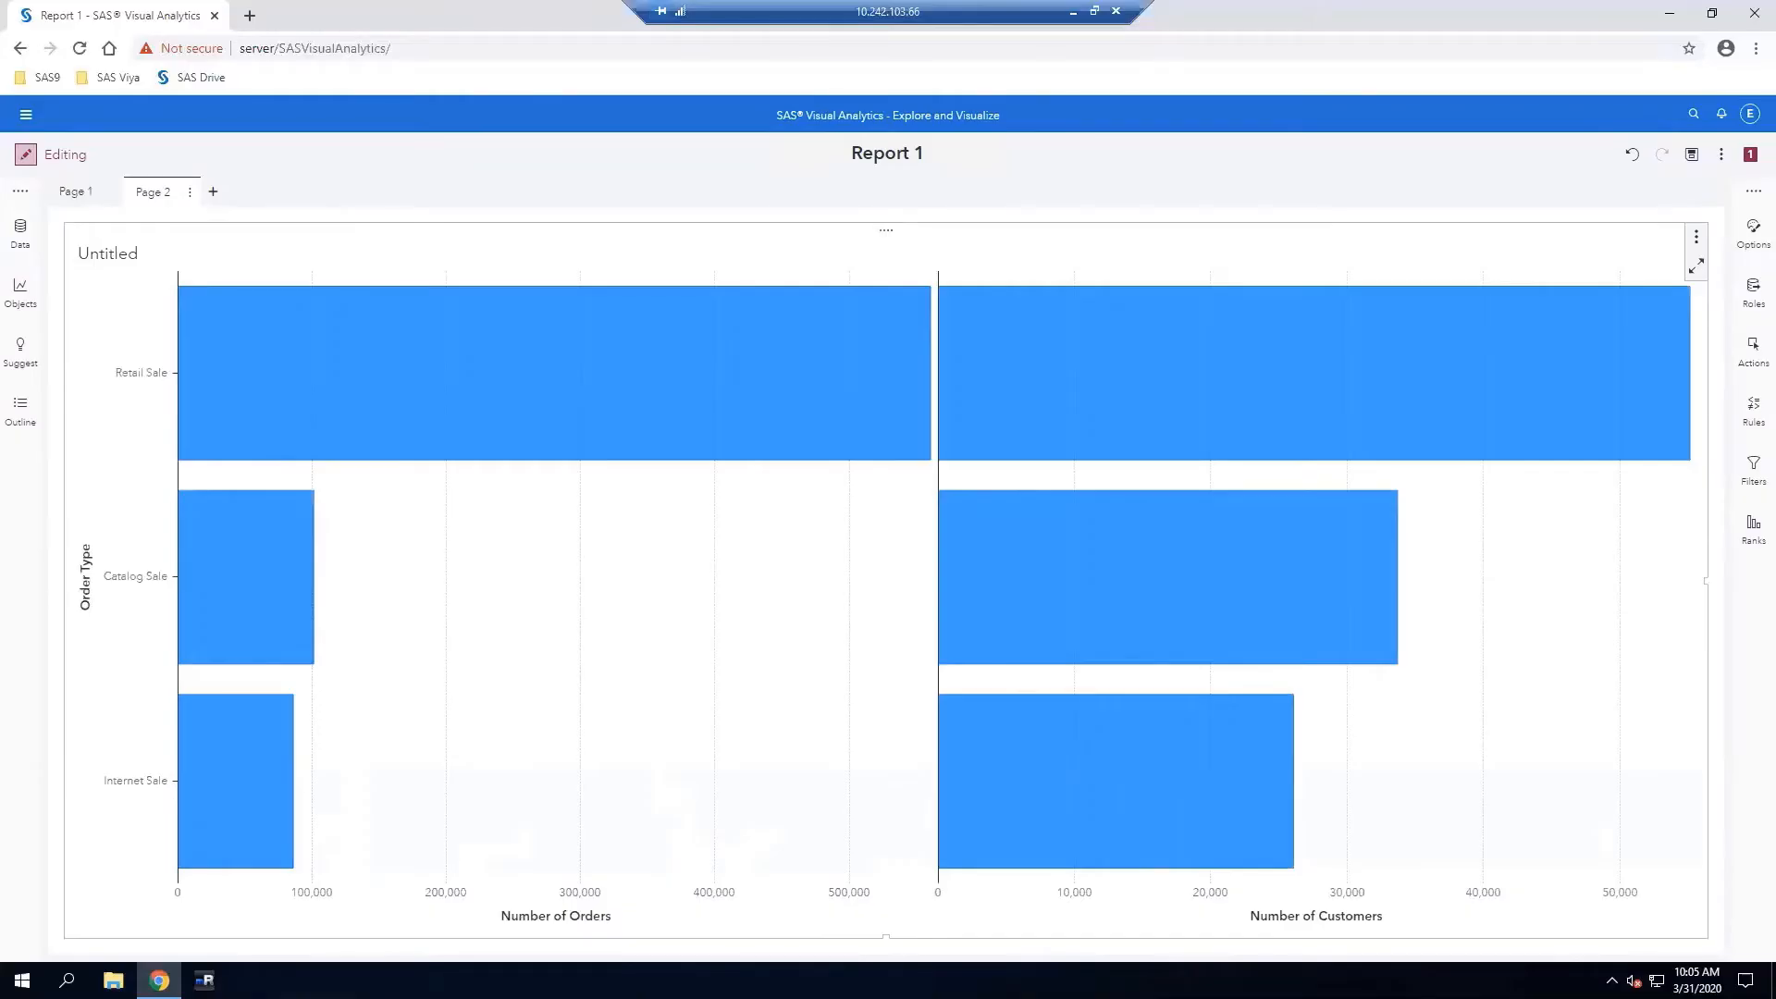
Duplicate the Profit measure in the CUSTOMERS_CLEAN data items
{"action": "left_click", "coordinate": [22, 233]}
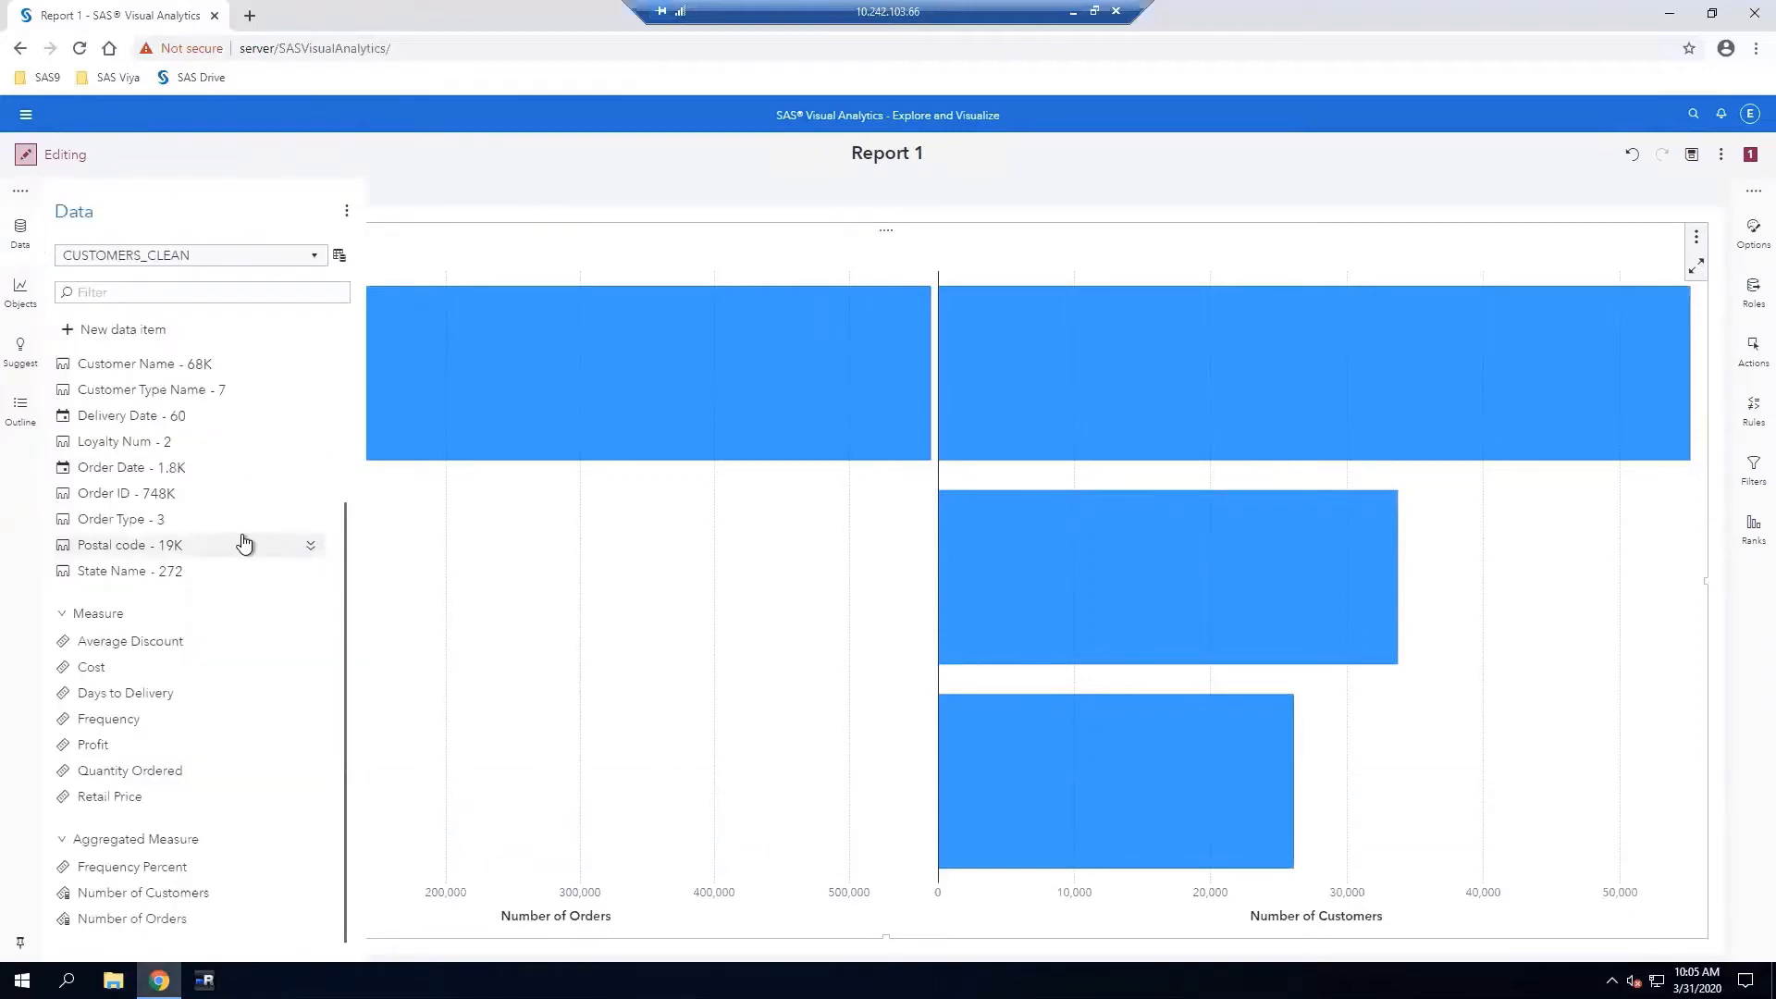
{"action": "mouse_move", "coordinate": [245, 544]}
{"action": "mouse_move", "coordinate": [131, 755]}
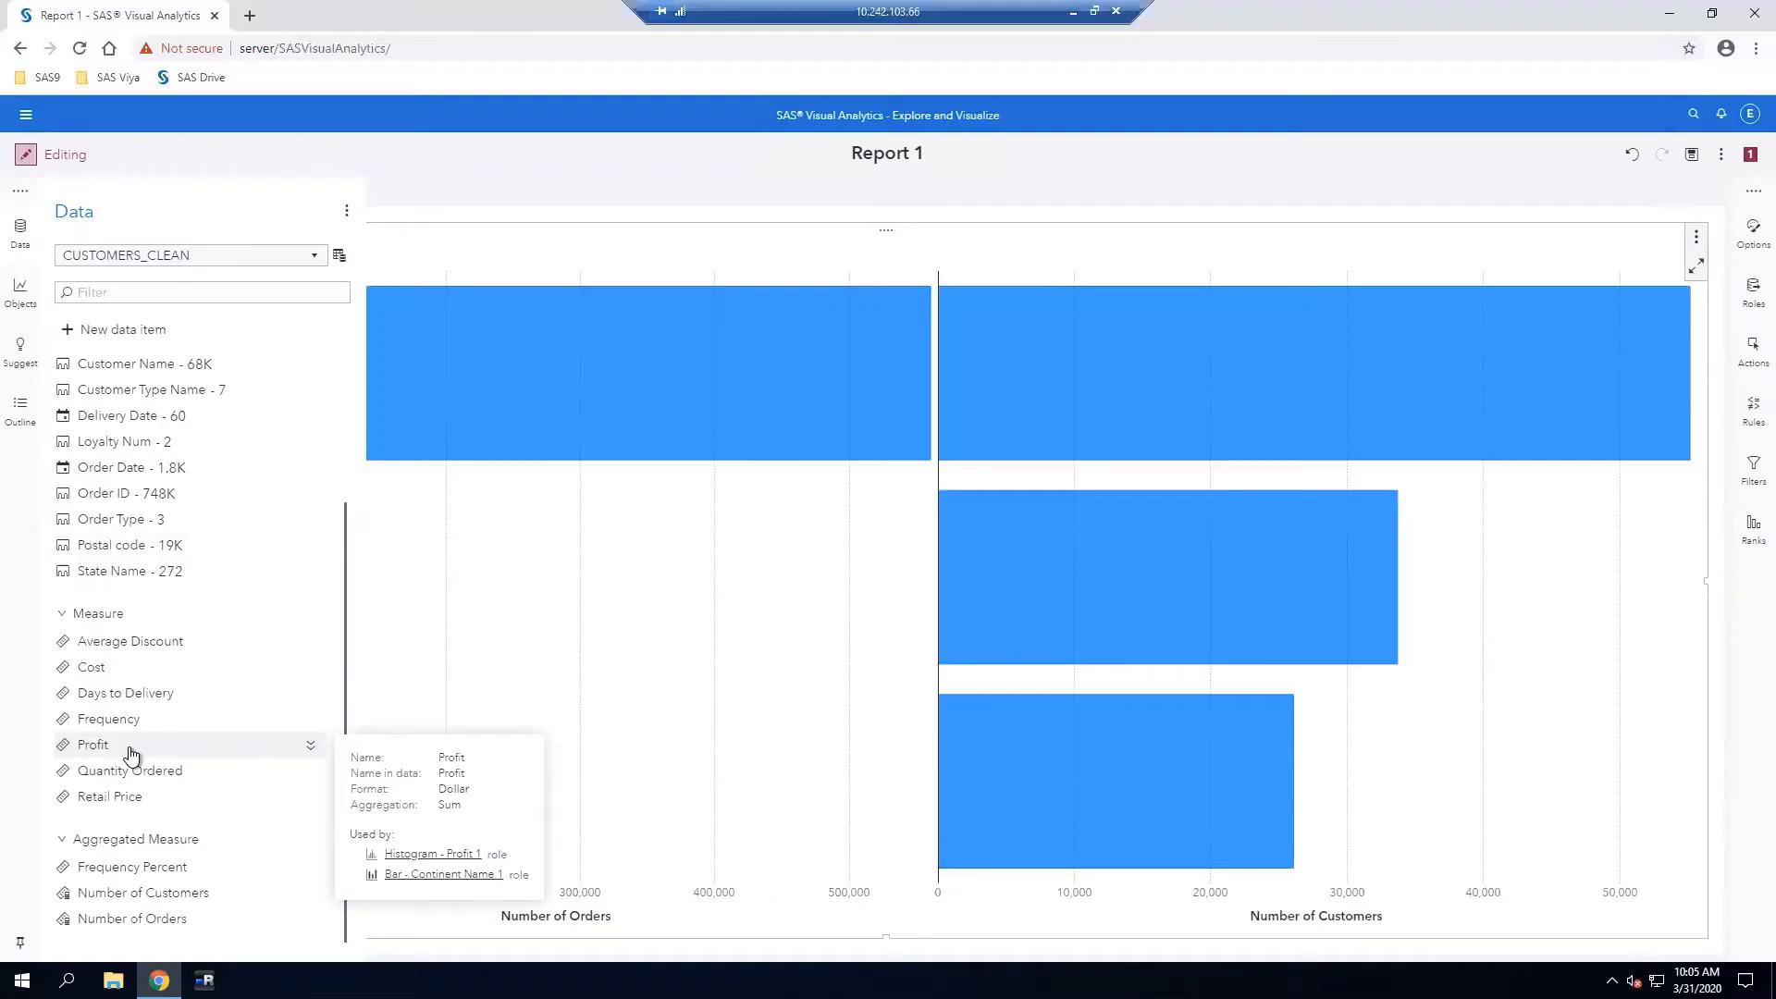
{"action": "right_click", "coordinate": [132, 754]}
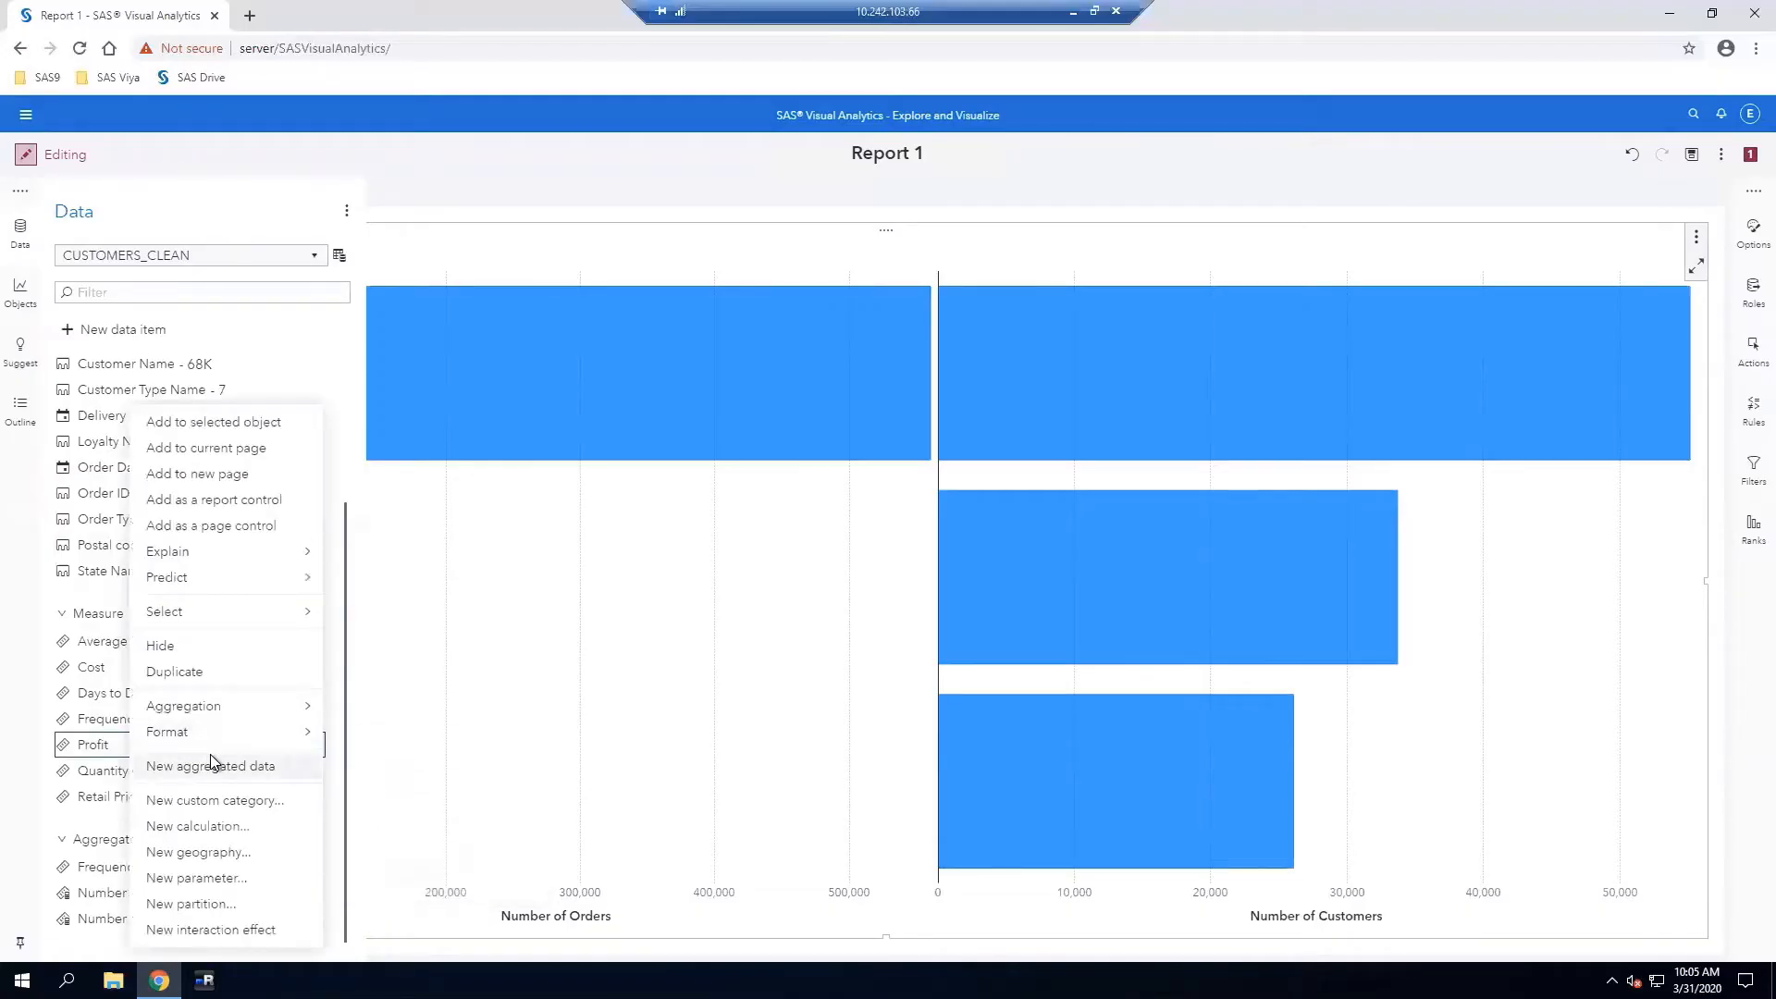
{"action": "left_click", "coordinate": [194, 676]}
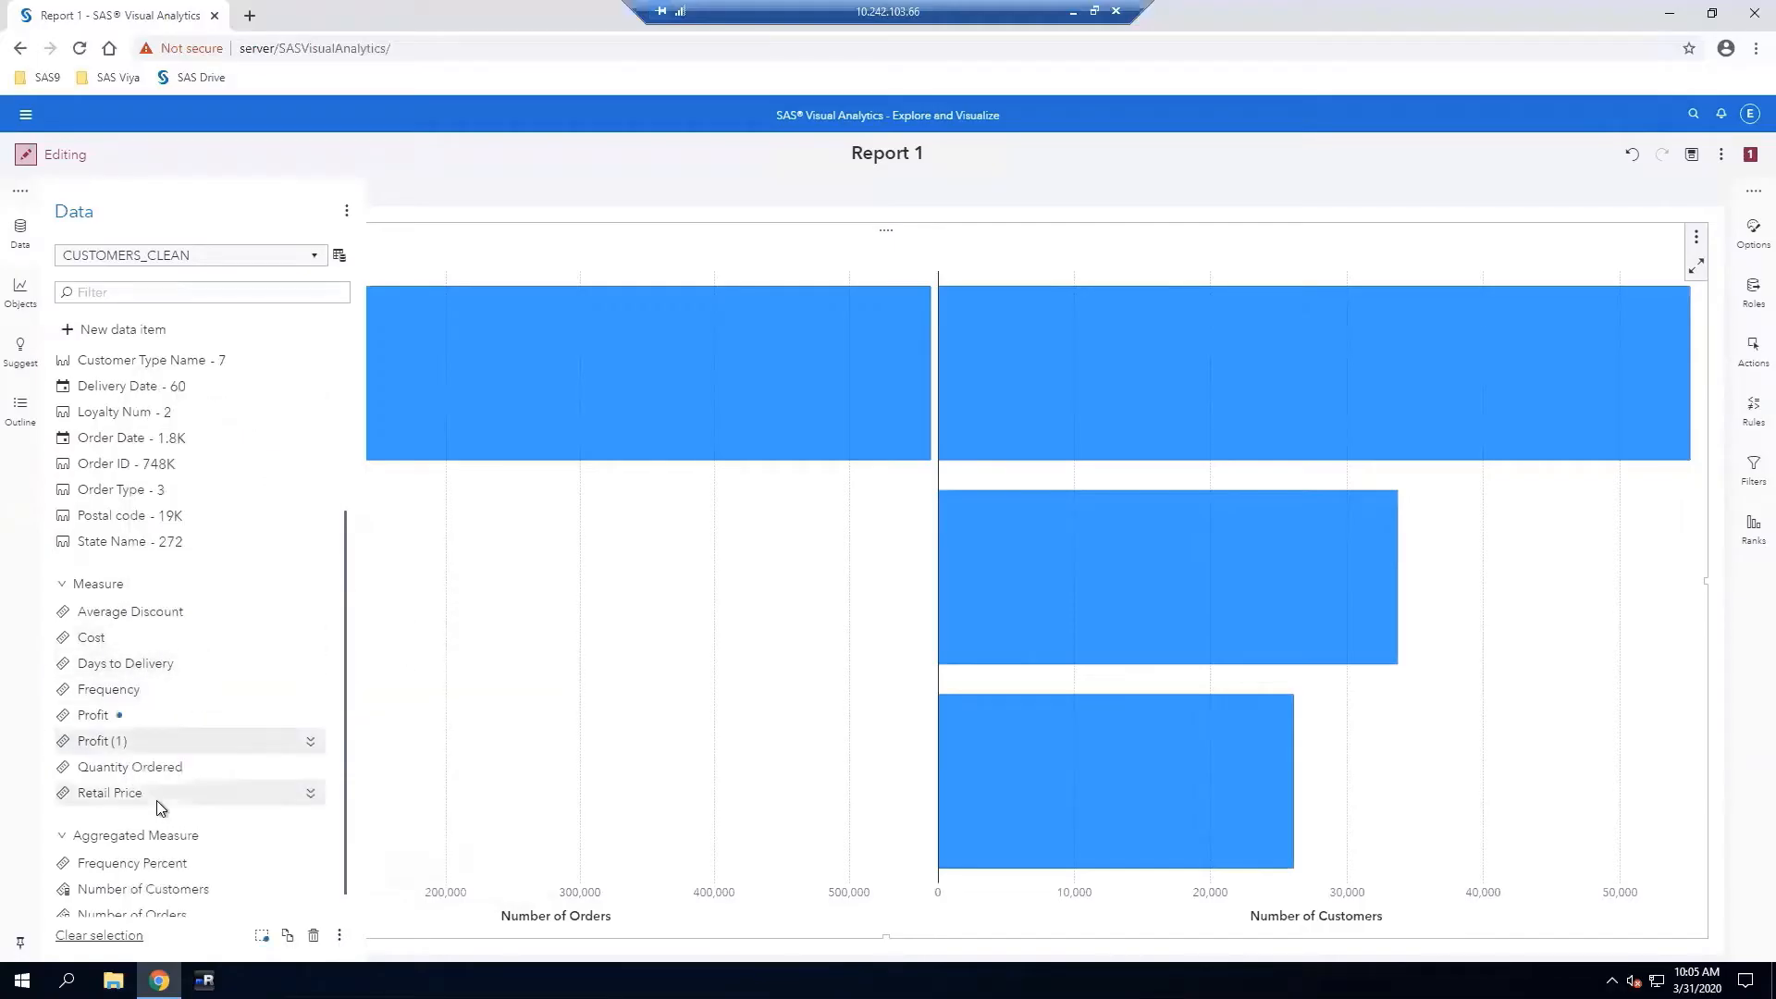
Set the aggregation of the duplicated Profit measure to Average
{"action": "mouse_move", "coordinate": [116, 747]}
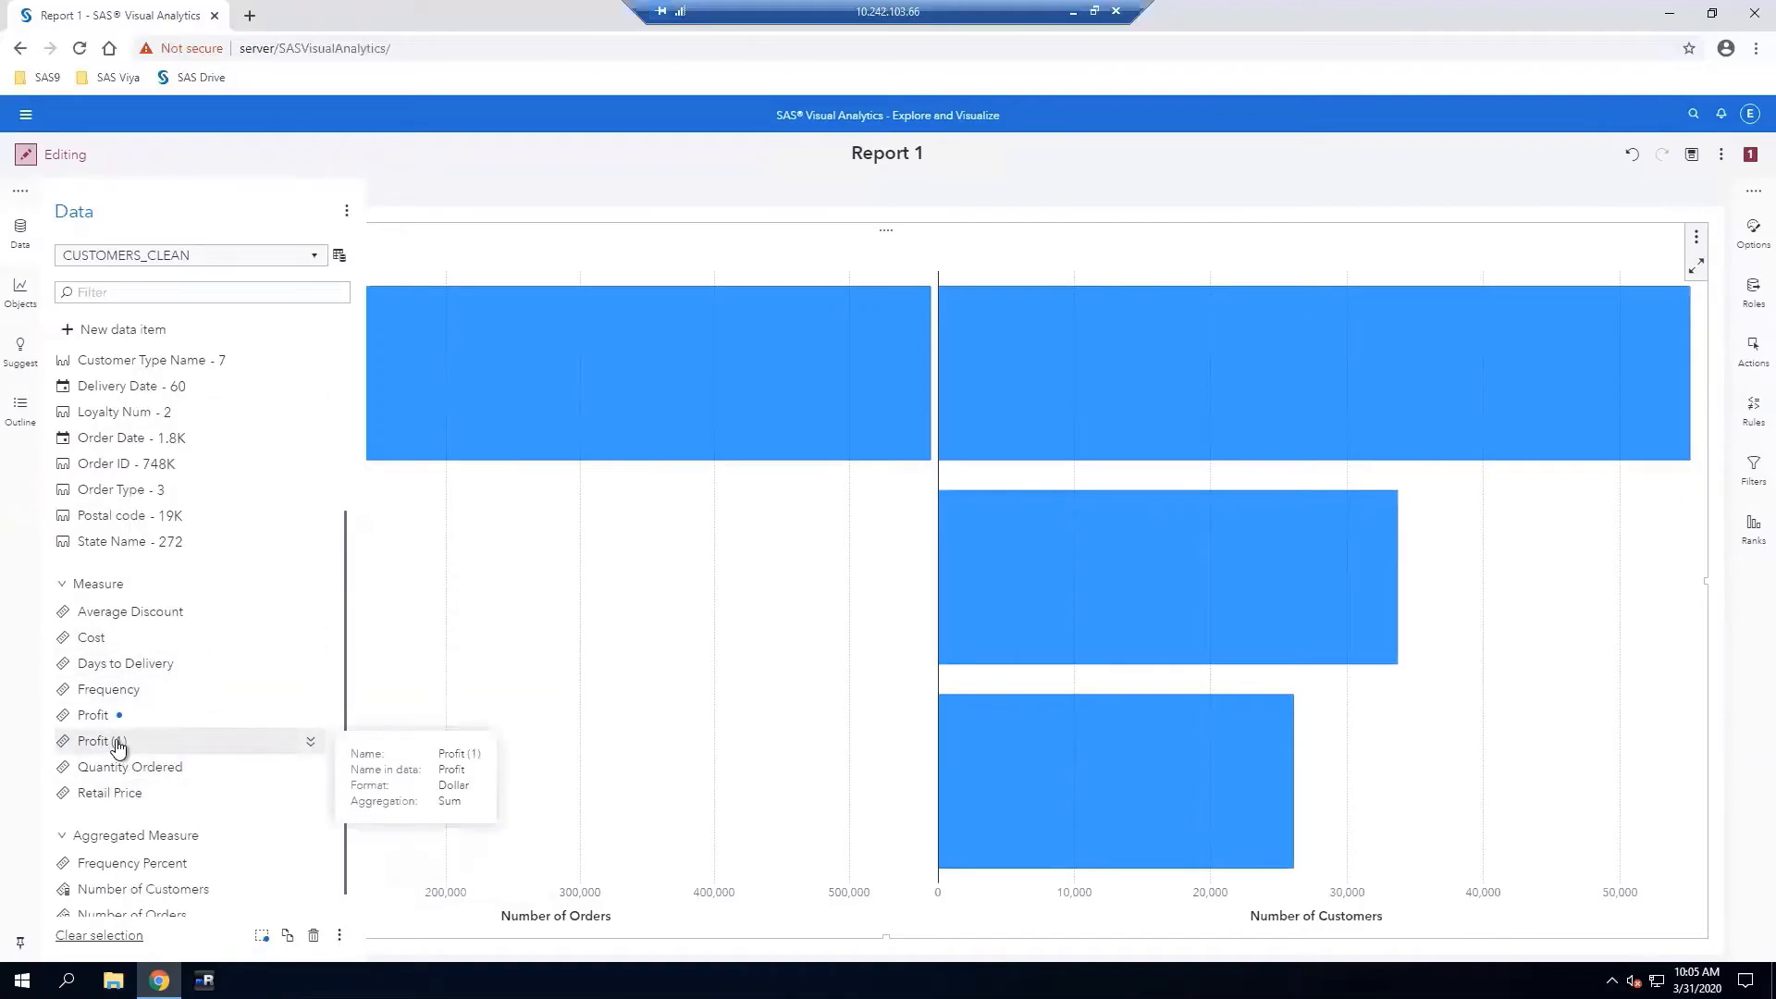
{"action": "right_click", "coordinate": [116, 746]}
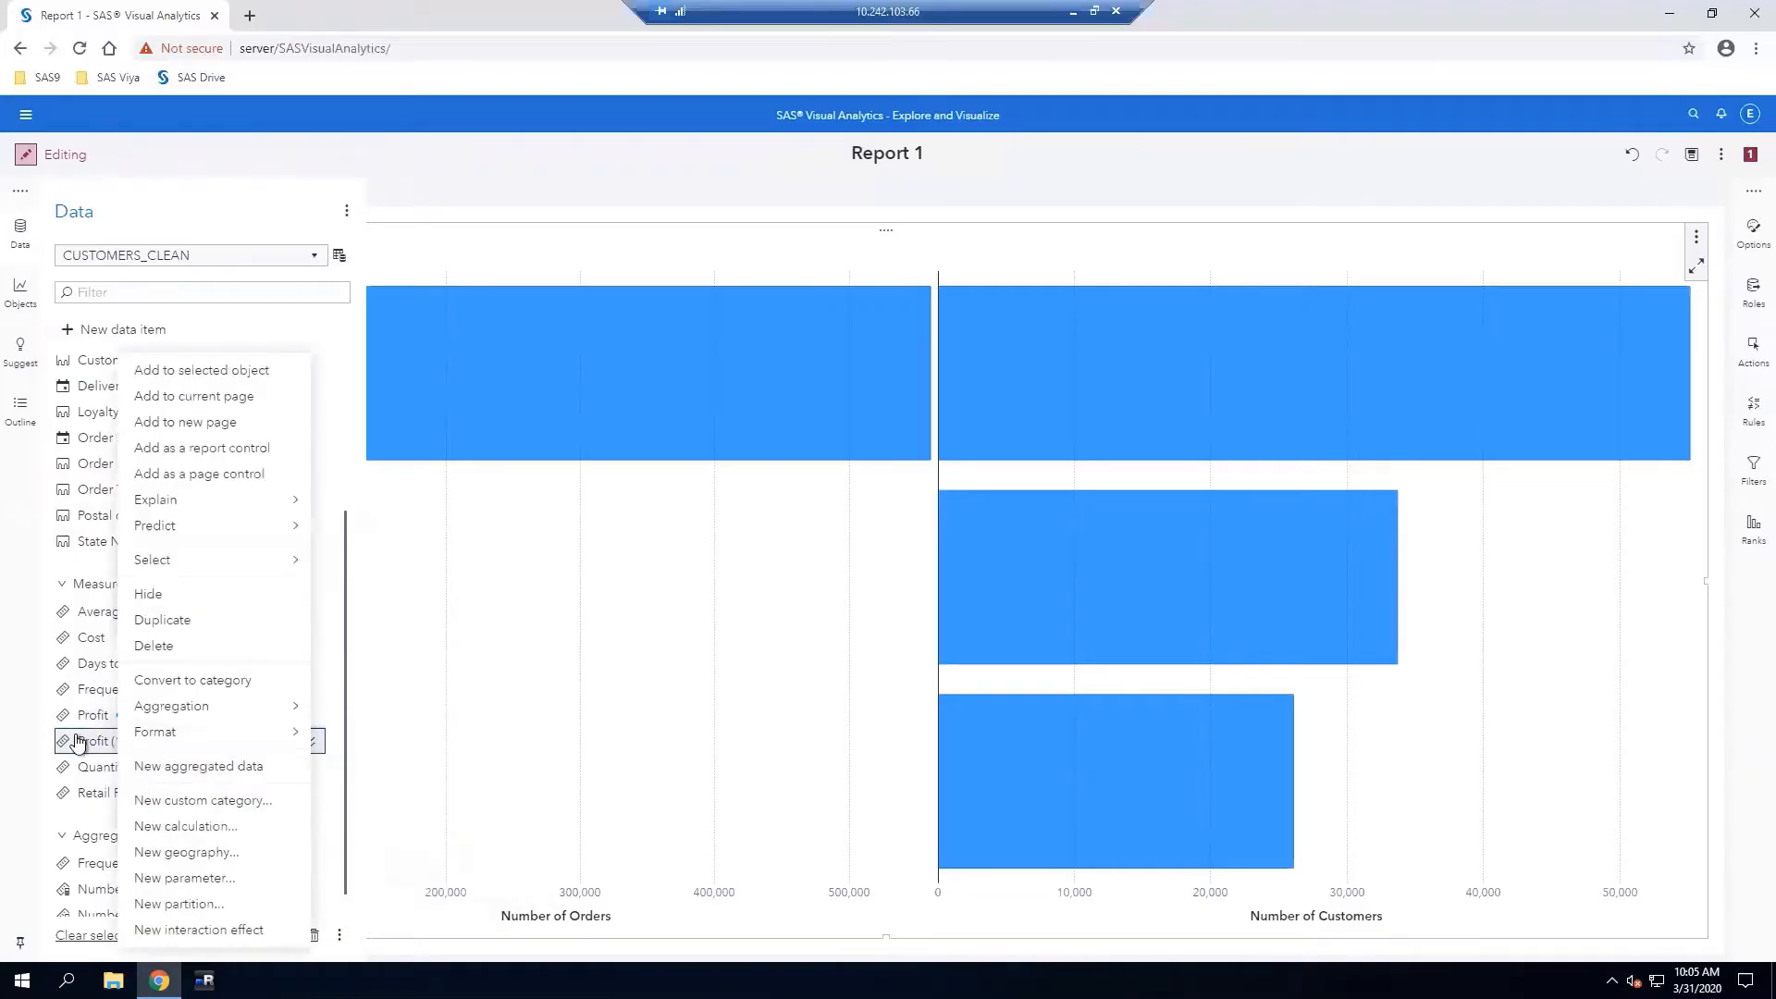
{"action": "left_click", "coordinate": [78, 744]}
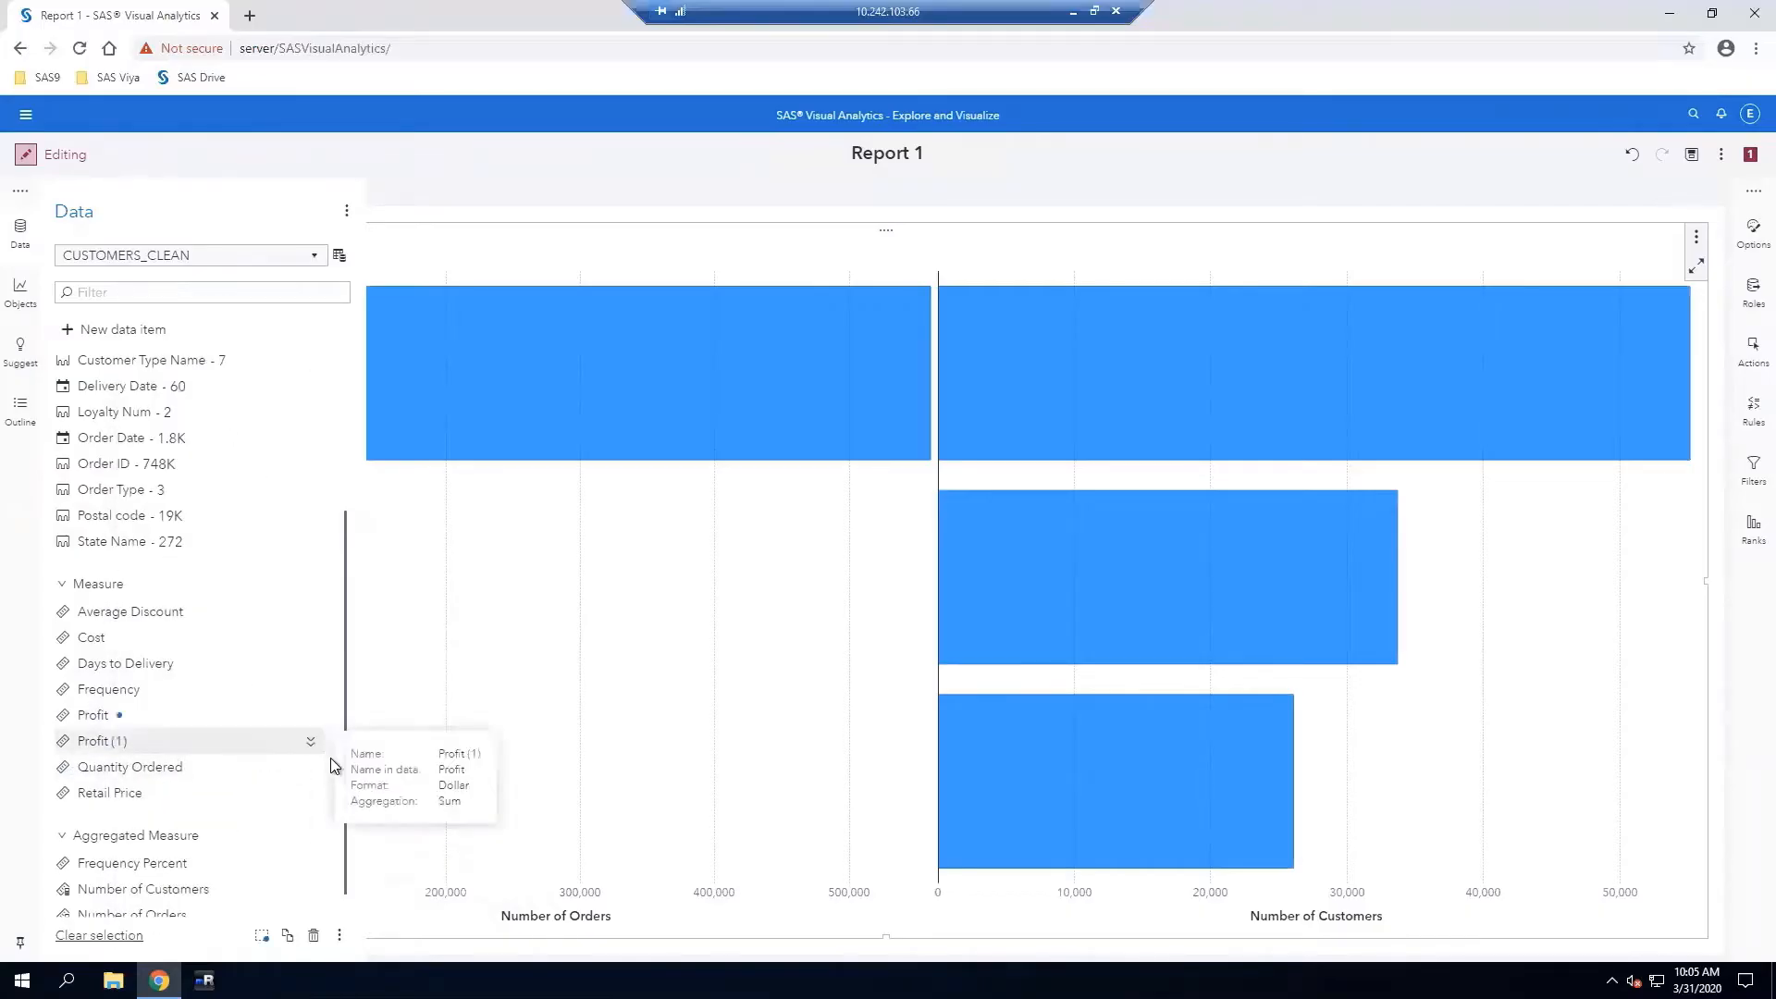
{"action": "left_click", "coordinate": [310, 741]}
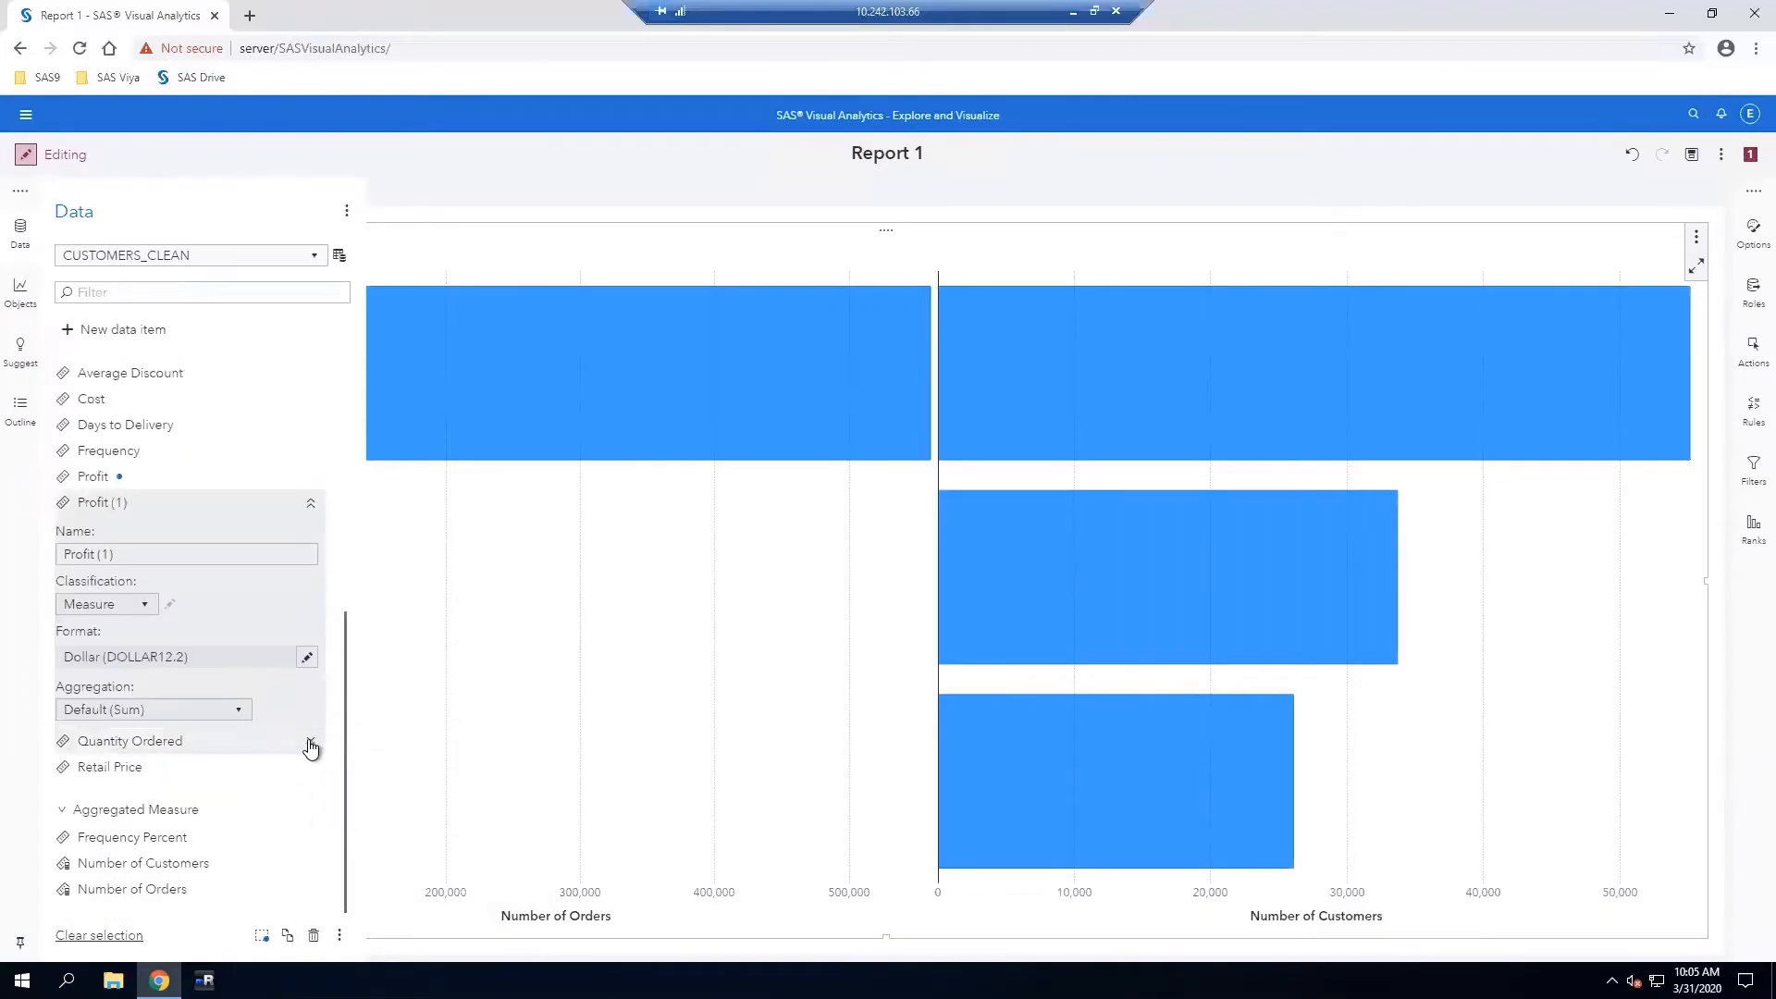
{"action": "left_click", "coordinate": [237, 712]}
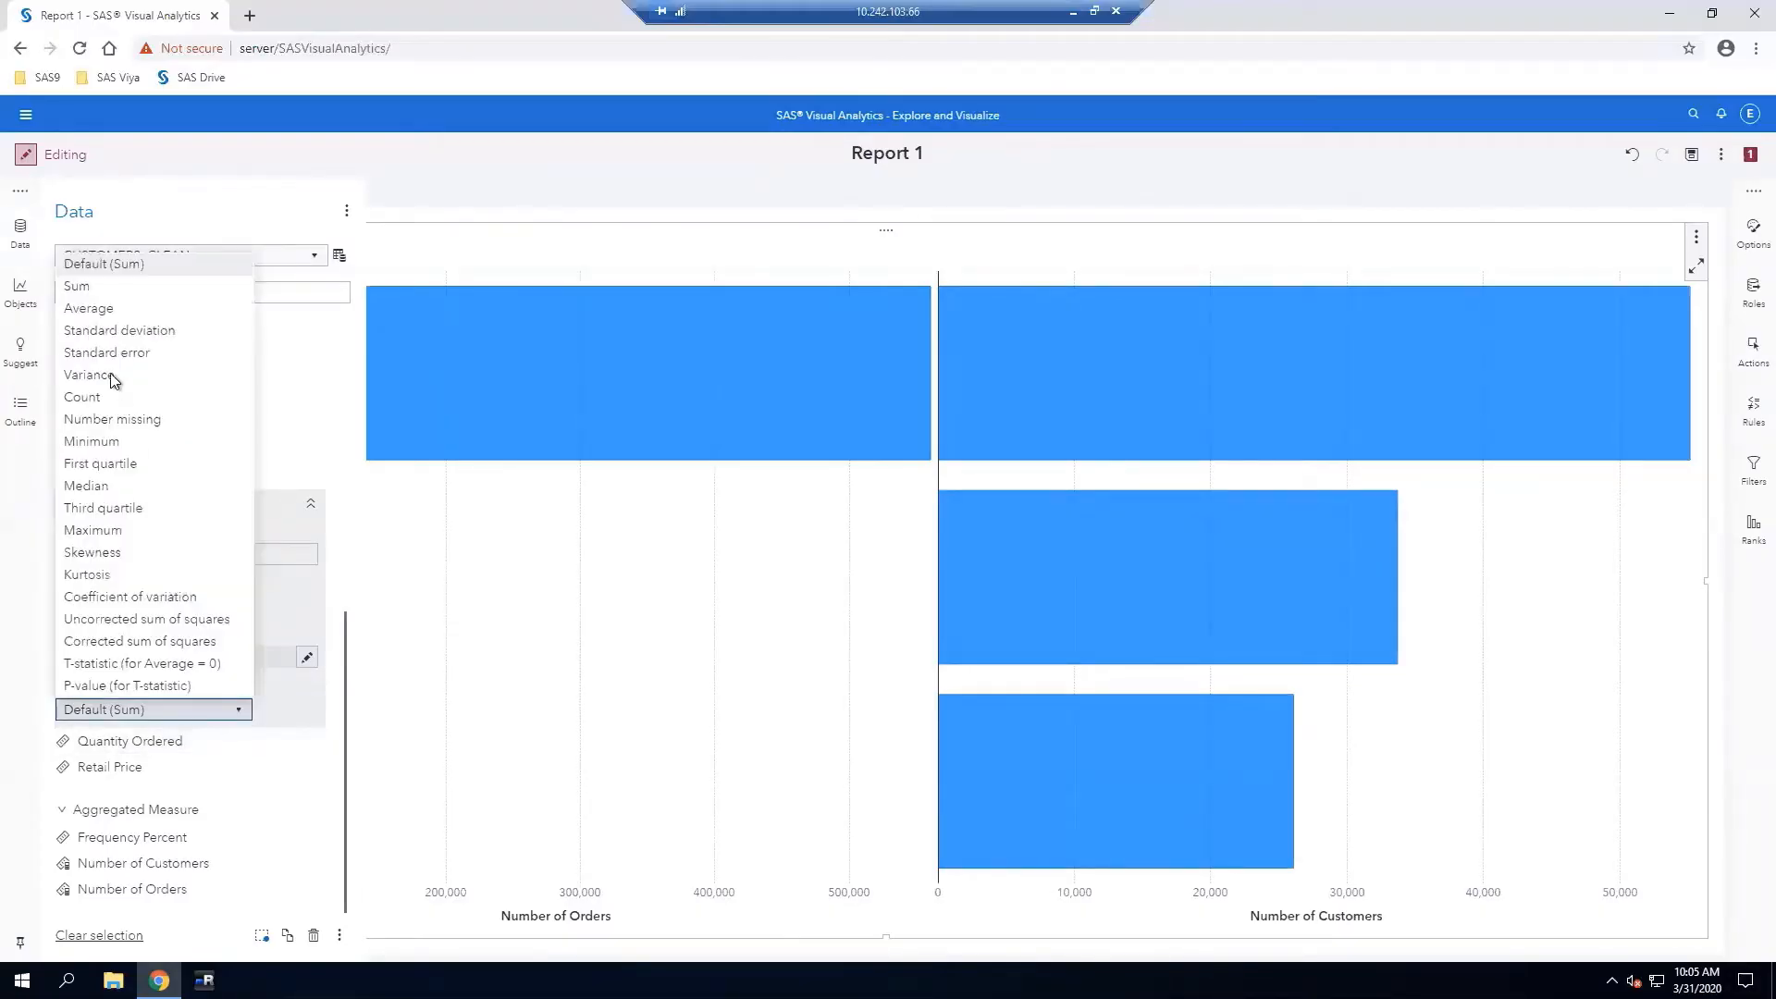
{"action": "left_click", "coordinate": [107, 310]}
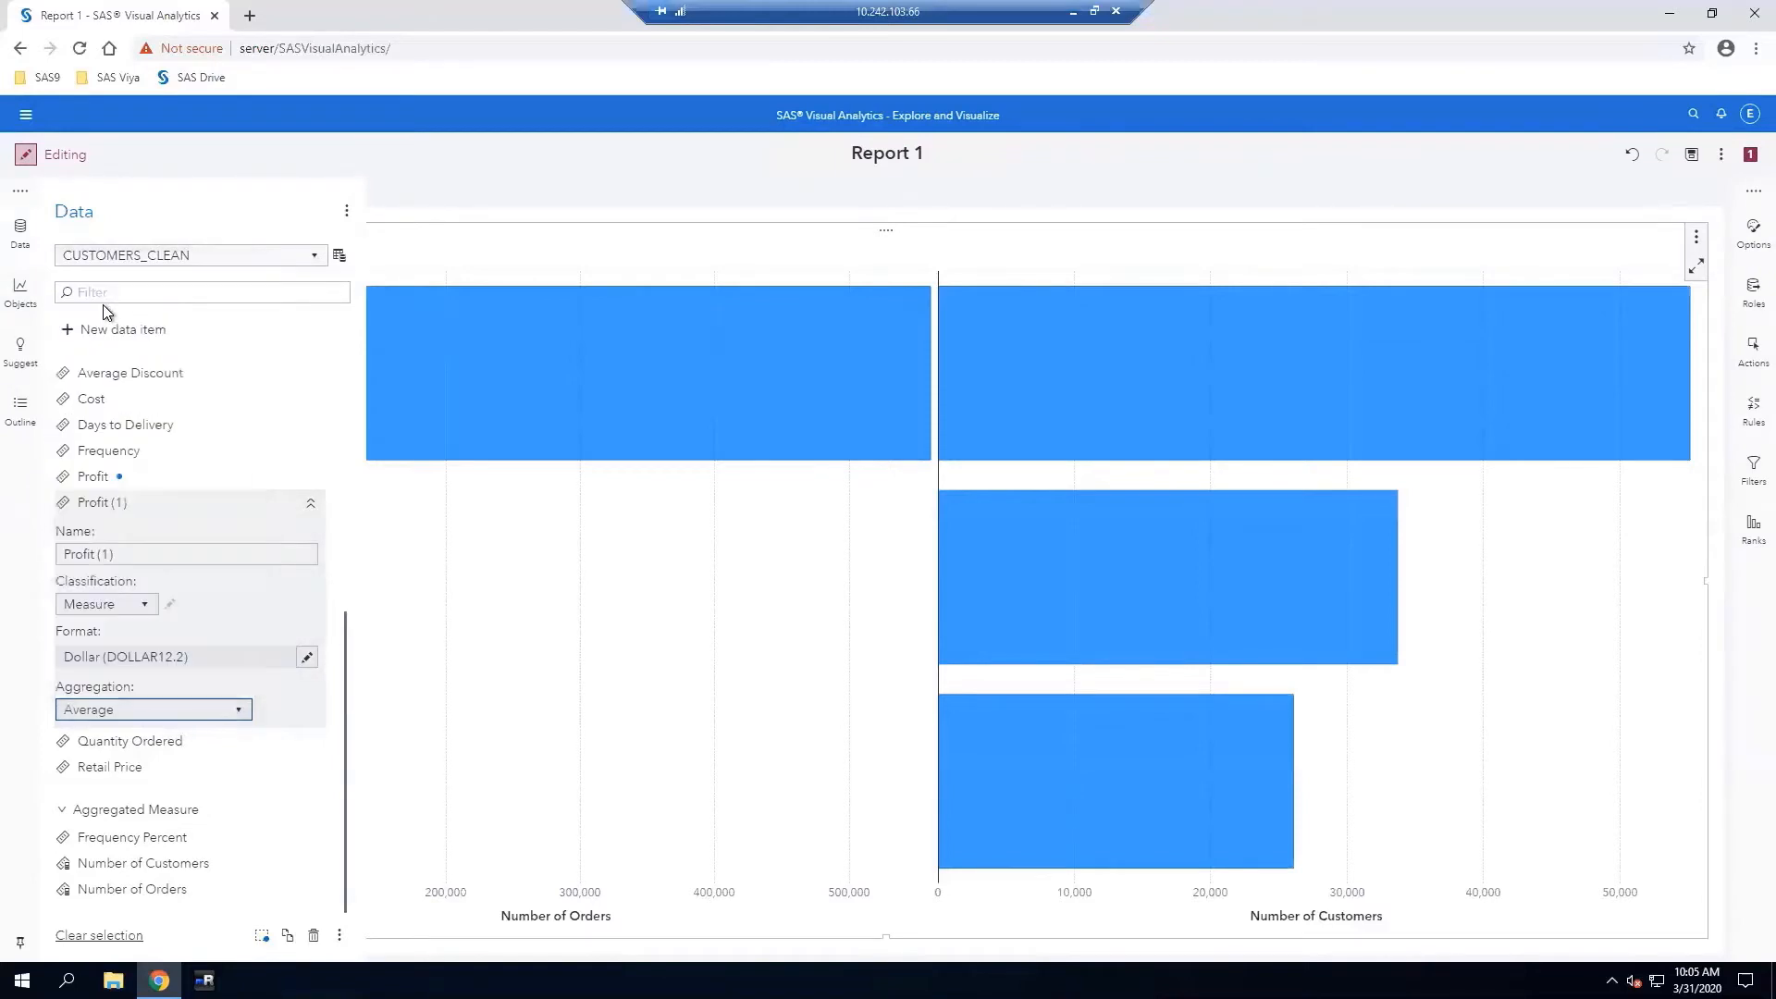
Rename the duplicated Profit measure as "Average Profit" and collapse its properties
{"action": "left_click", "coordinate": [151, 555]}
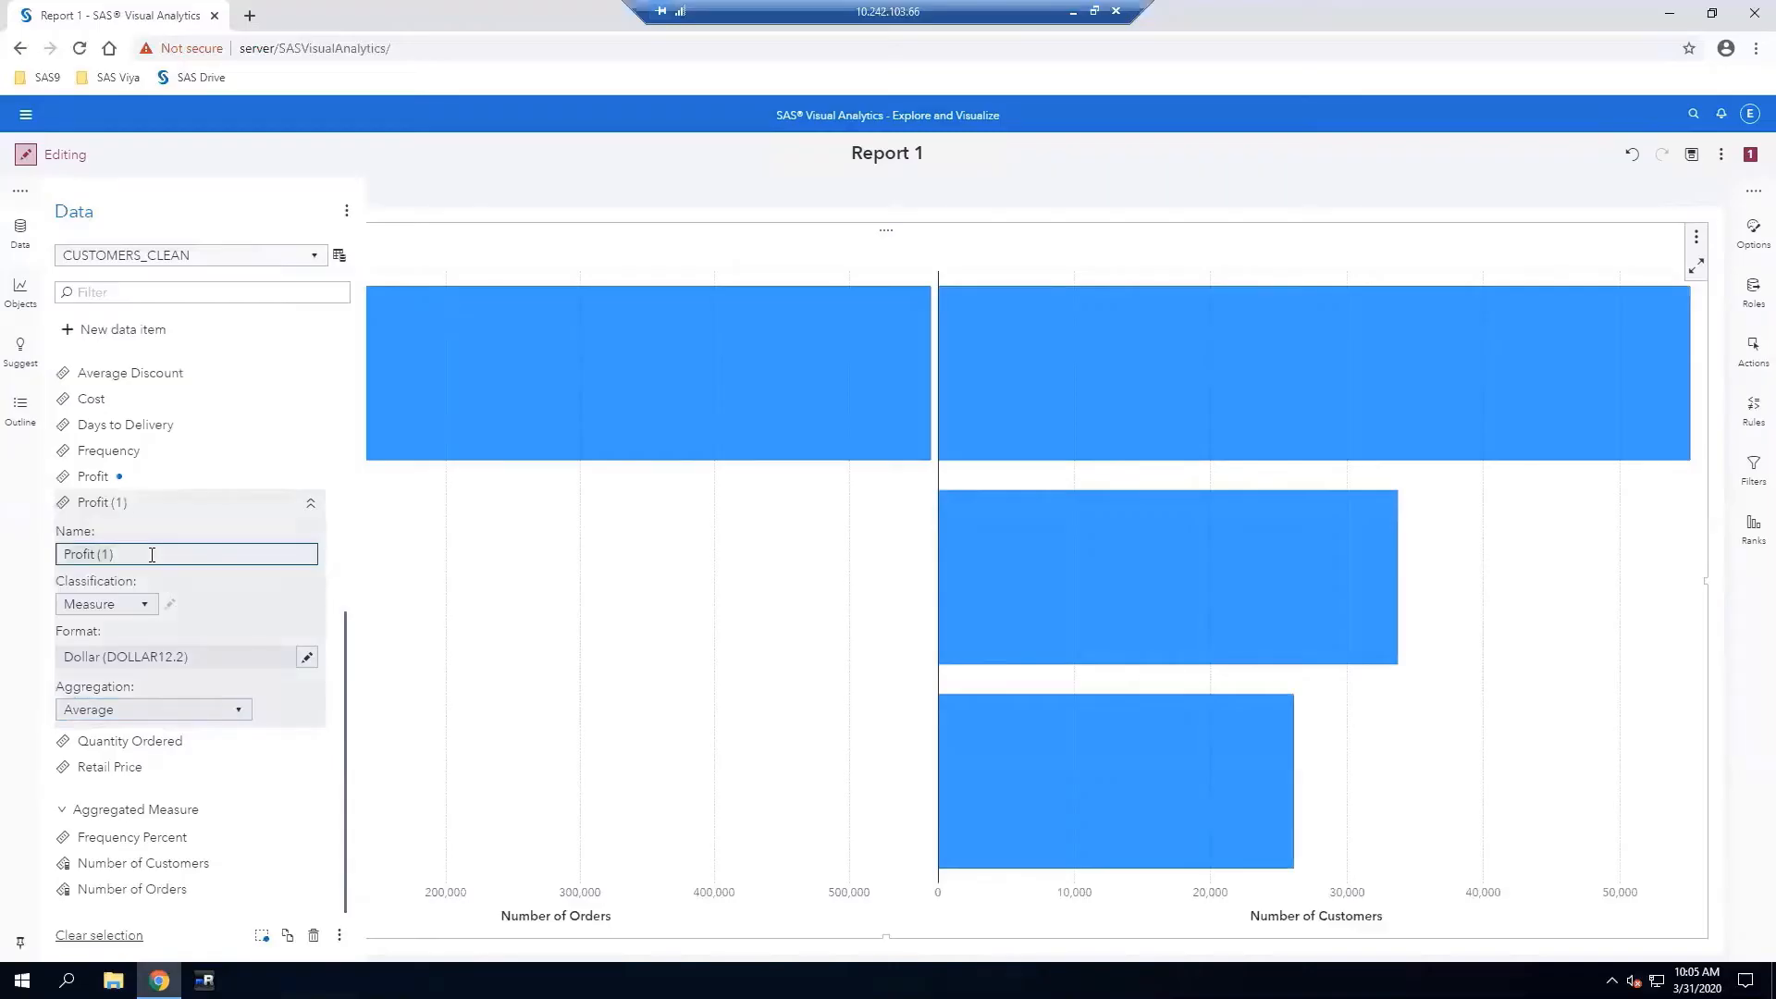
{"action": "key", "text": "ctrl+a"}
{"action": "type", "text": "Average Profit"}
{"action": "left_click", "coordinate": [311, 508]}
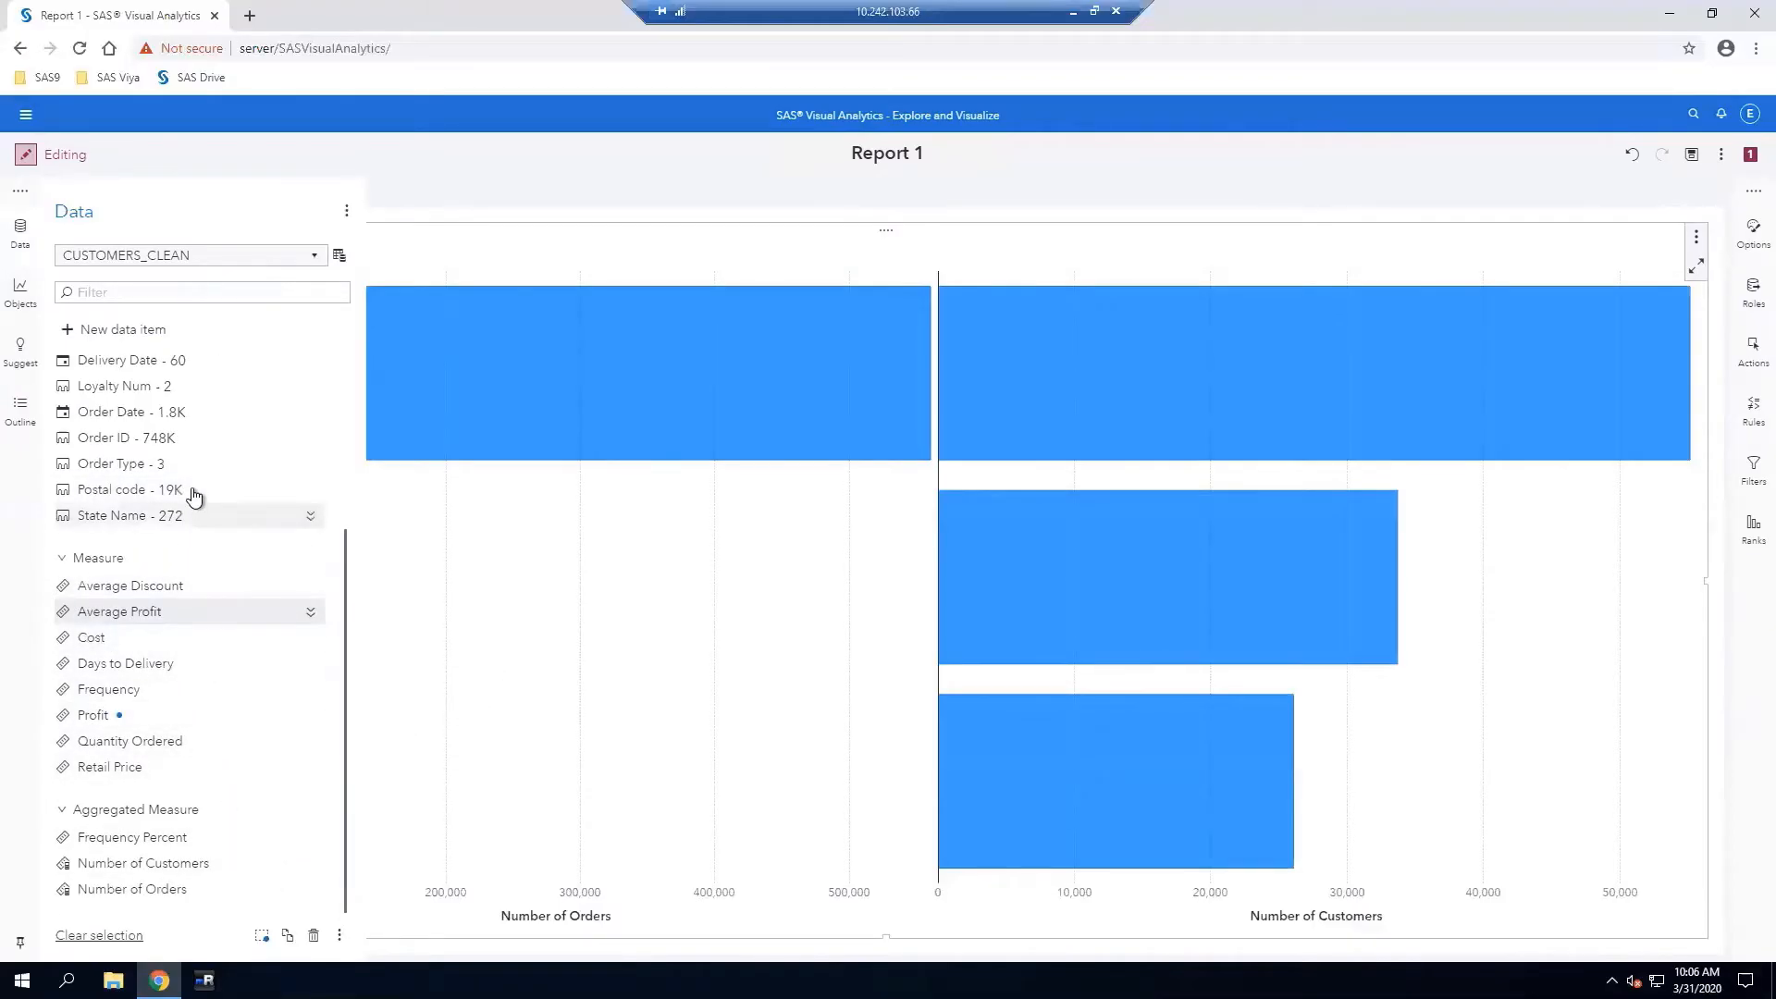
Add Average Profit, Order Type and Continent Name together to Page 2 as a new object beside the existing bar chart
{"action": "left_click", "coordinate": [158, 463], "text": "ctrl"}
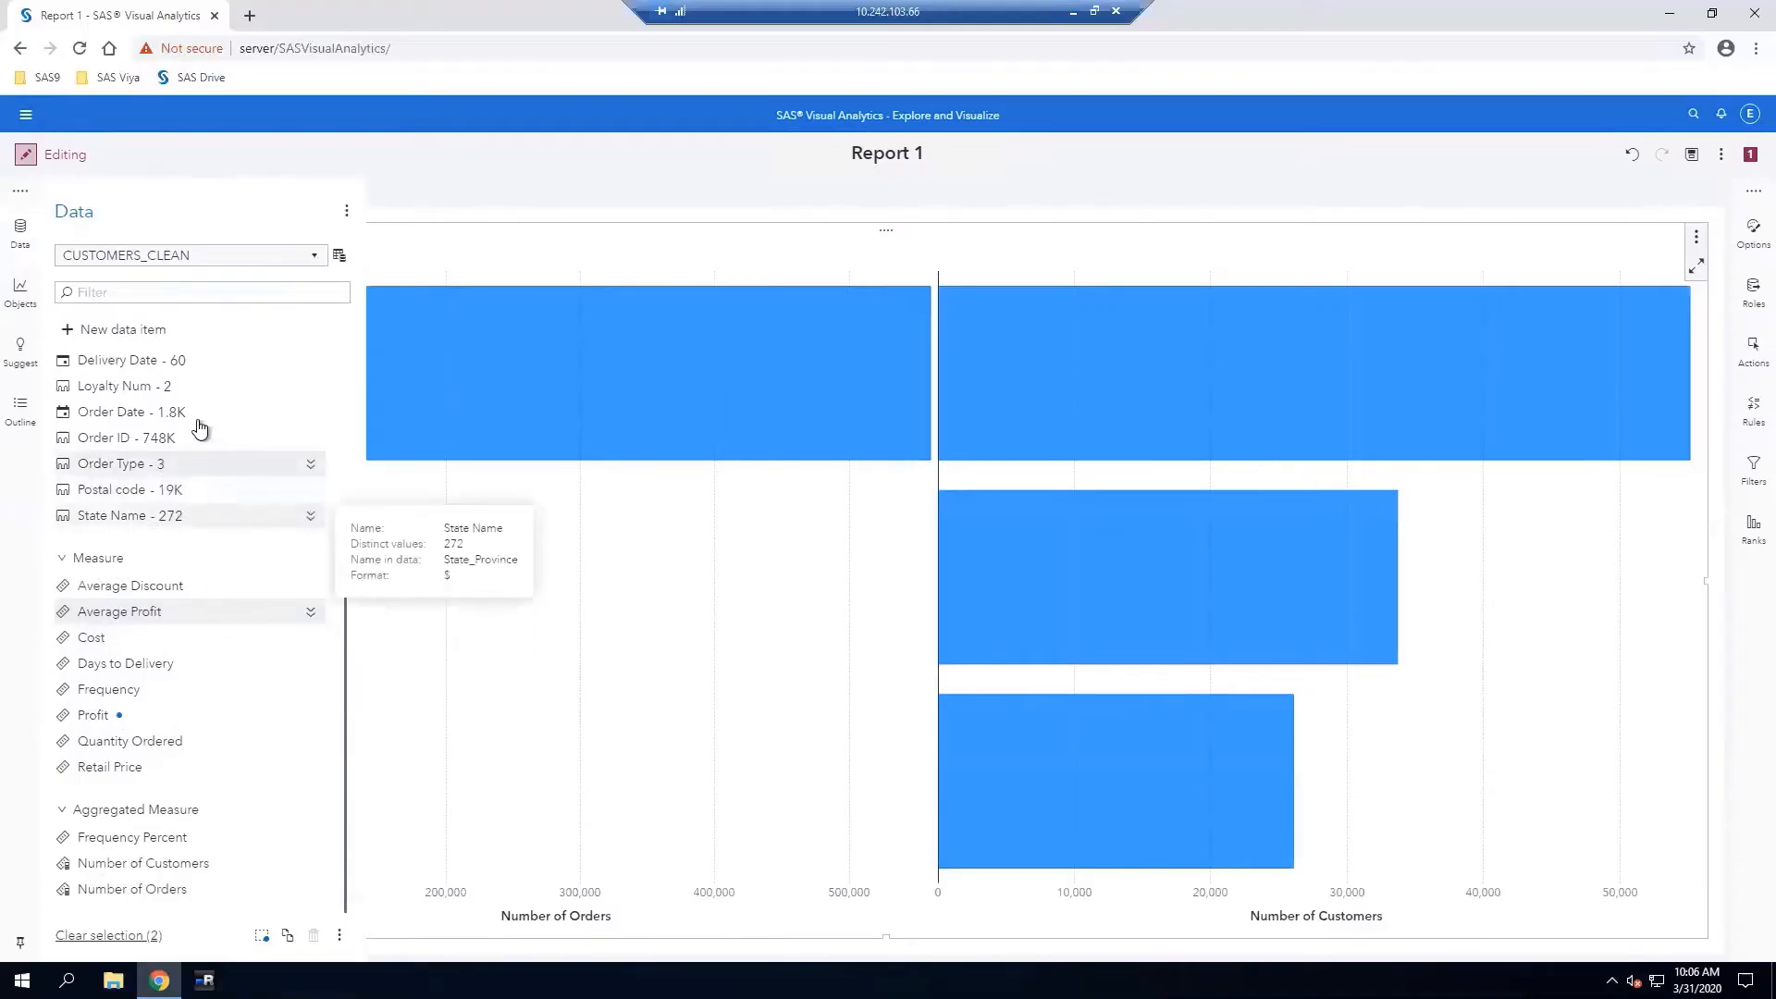
{"action": "scroll", "coordinate": [209, 429], "scroll_direction": "up", "scroll_amount": 3}
{"action": "left_click", "coordinate": [155, 428], "text": "ctrl"}
{"action": "left_click_drag", "start_coordinate": [153, 429], "coordinate": [1007, 792]}
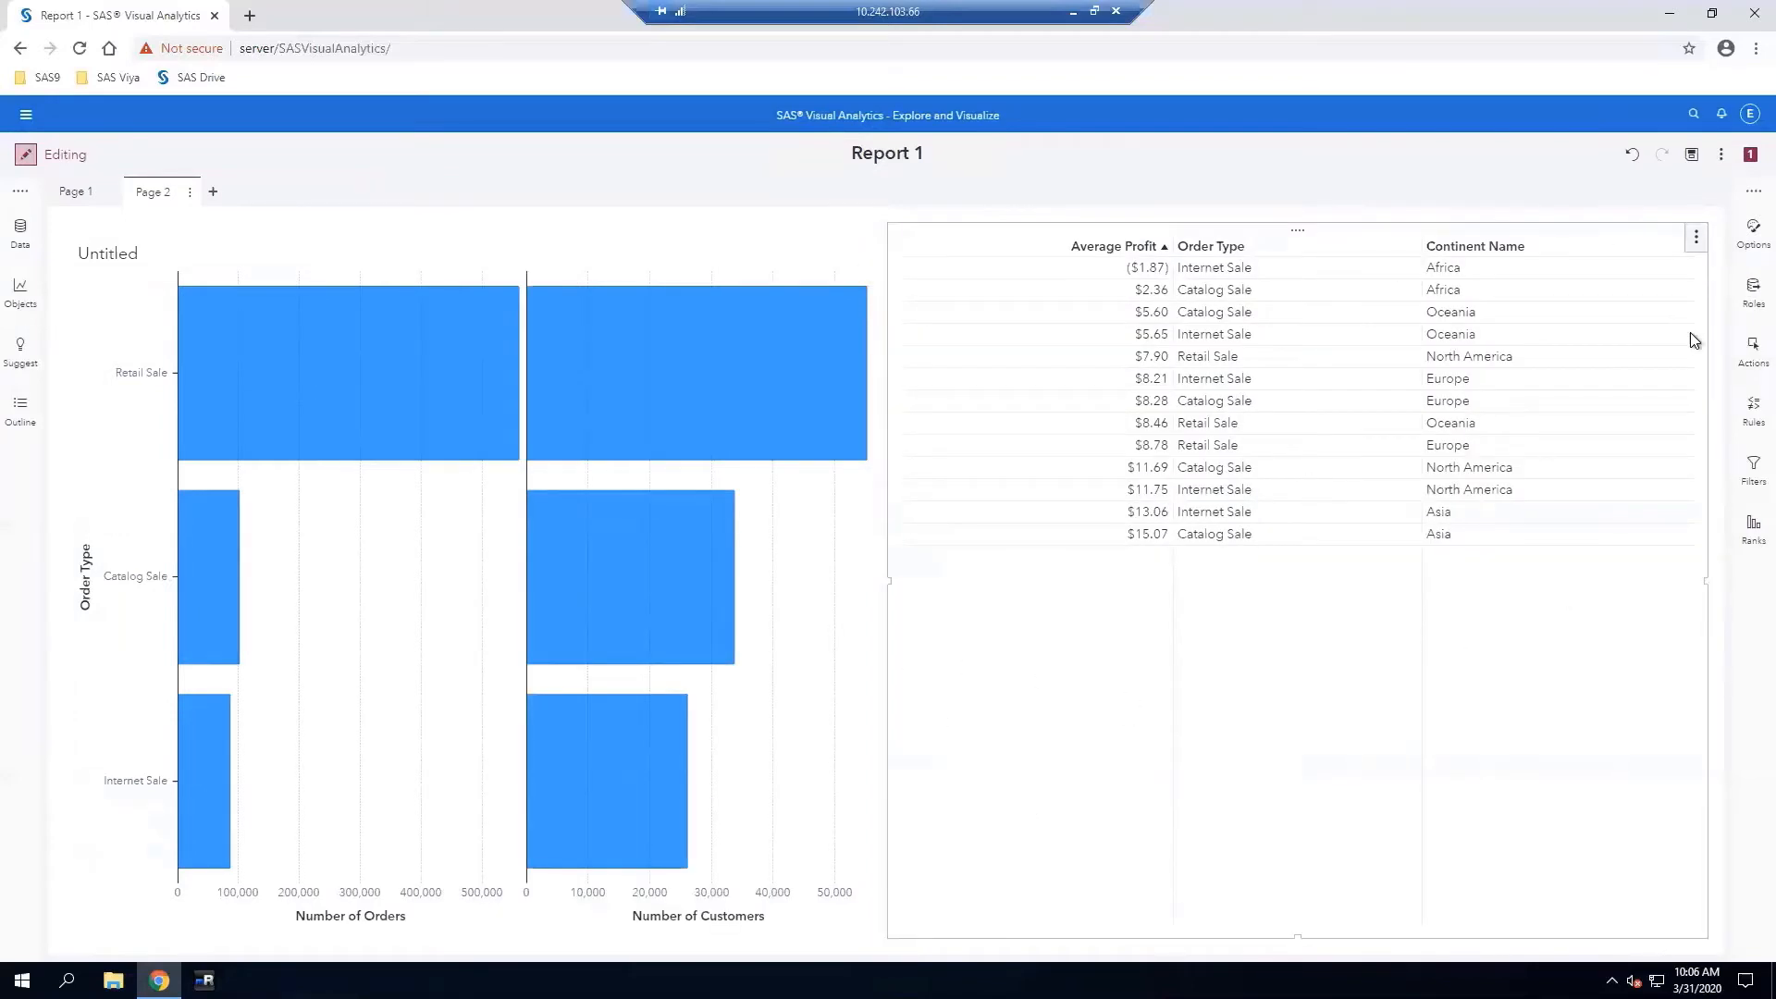
Change the list table of Average Profit by Order Type and Continent Name to a bar chart
{"action": "left_click", "coordinate": [1696, 240]}
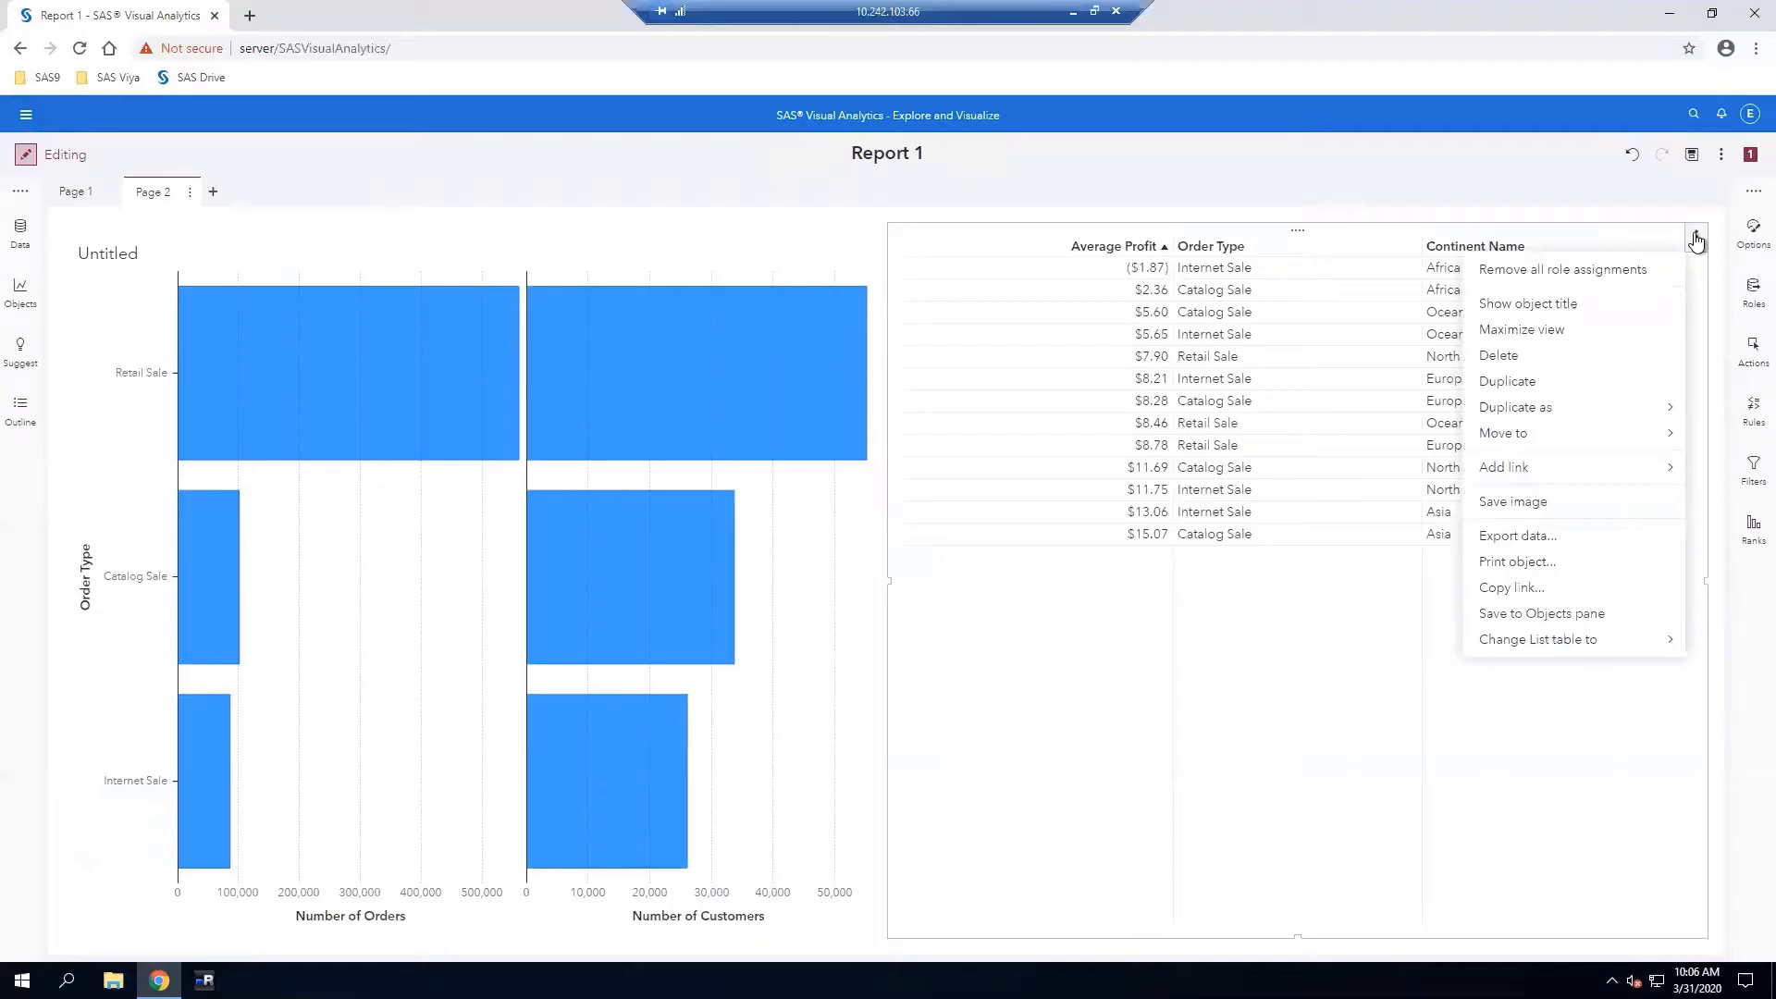
{"action": "left_click", "coordinate": [1661, 246]}
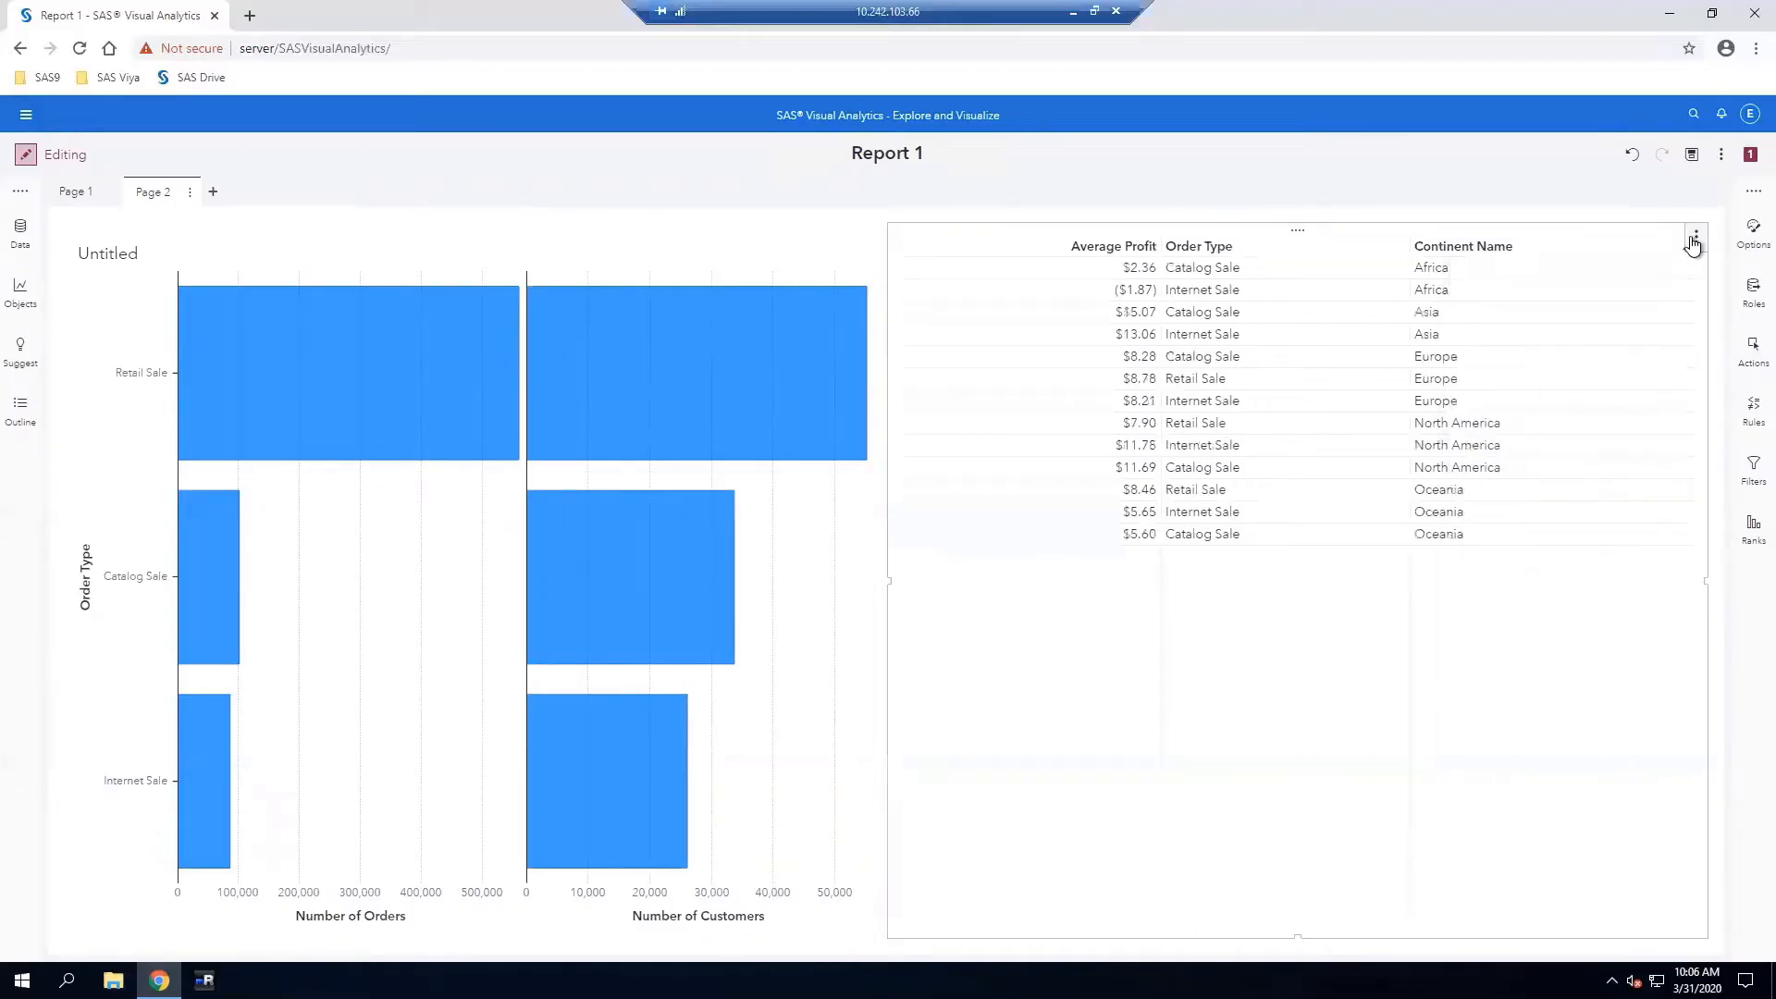
{"action": "left_click", "coordinate": [1695, 240]}
{"action": "mouse_move", "coordinate": [1625, 652]}
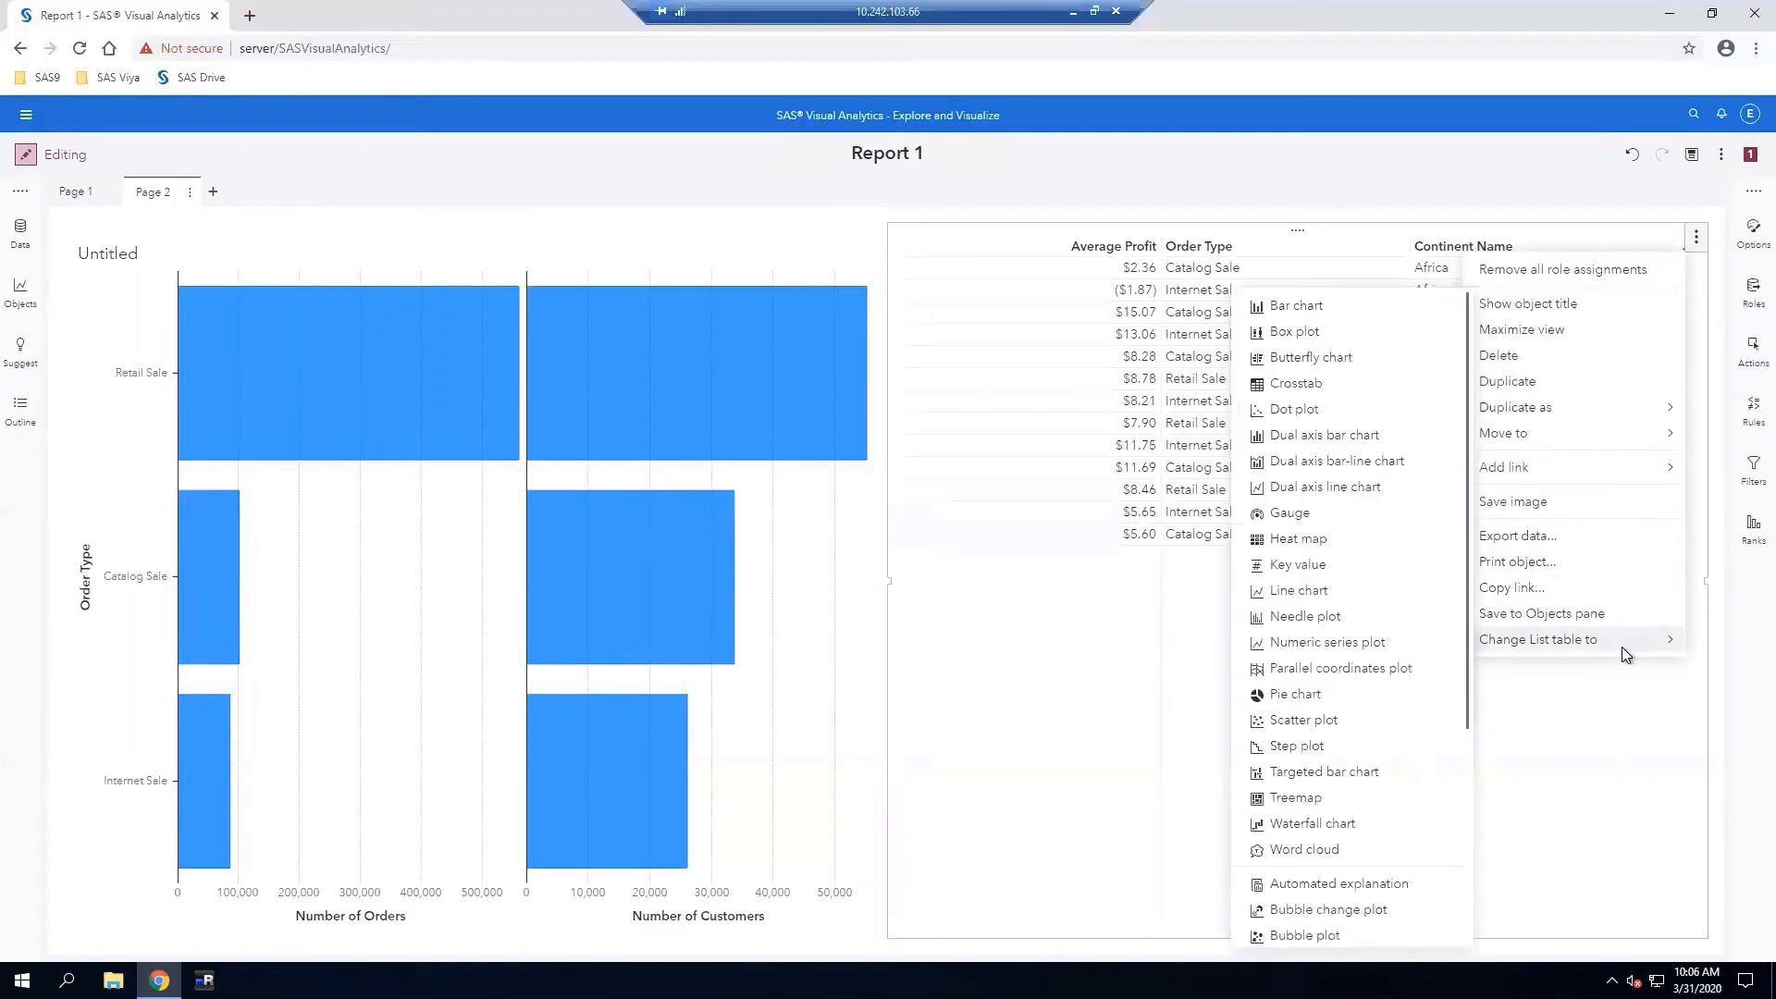
{"action": "left_click", "coordinate": [1293, 314]}
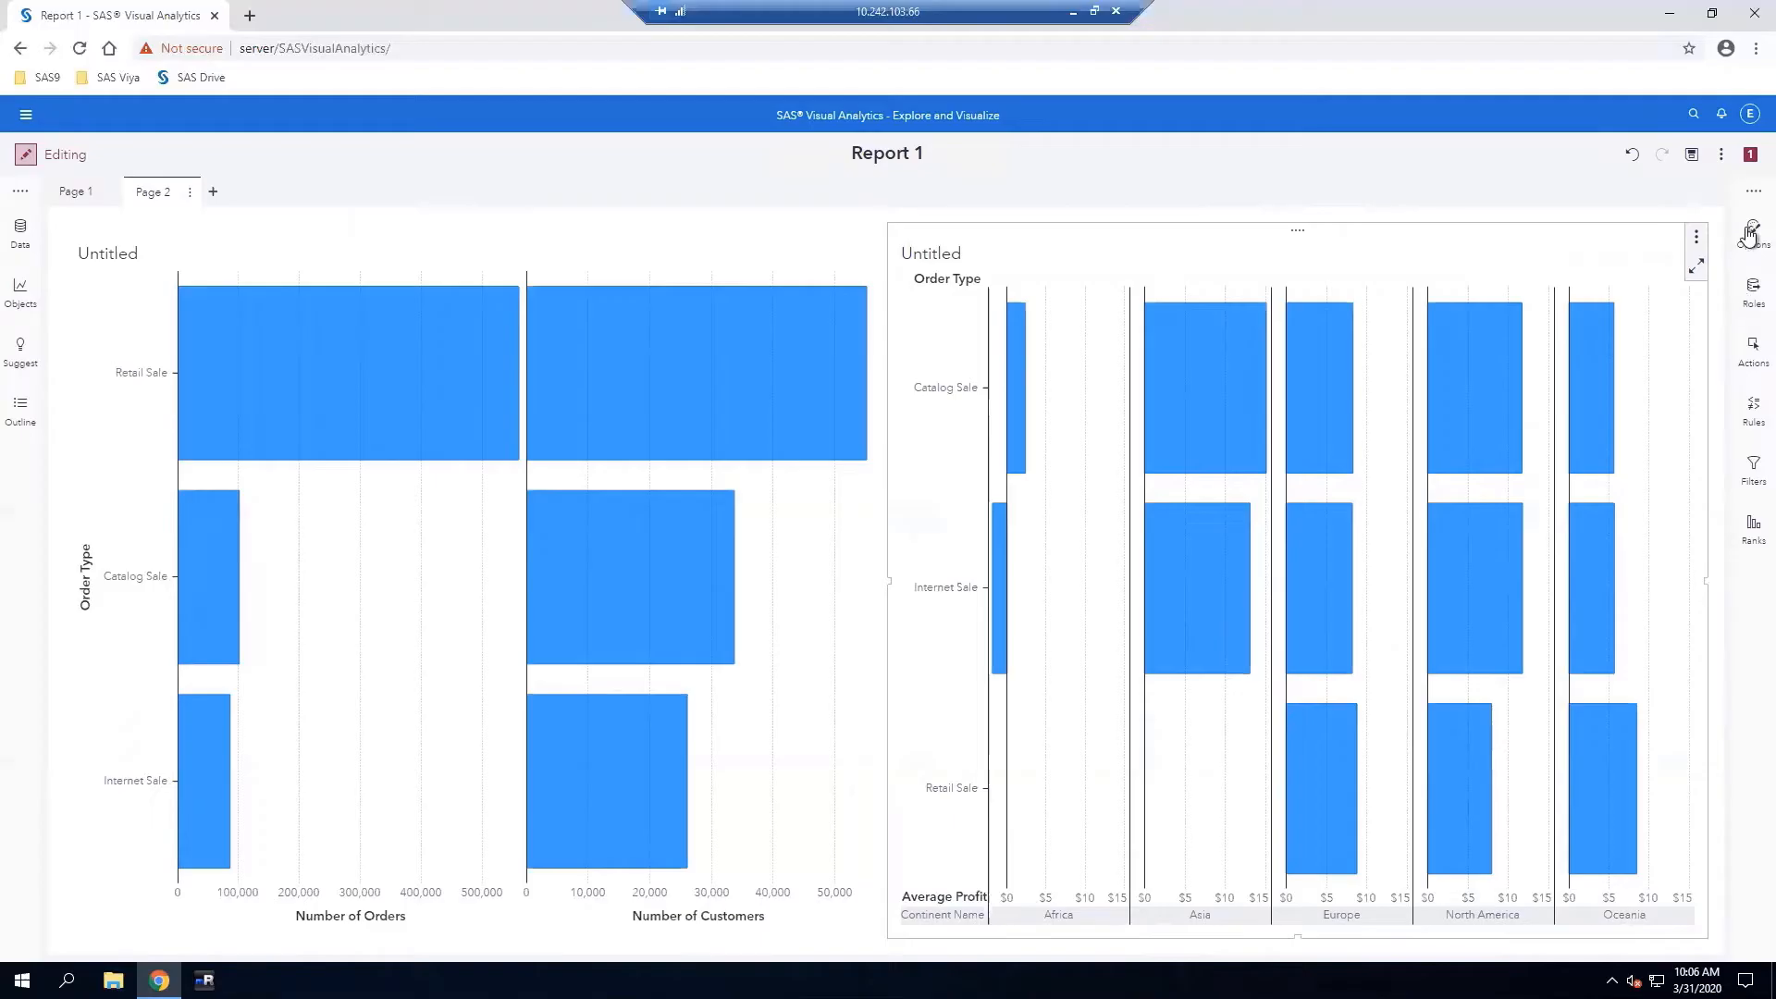
Move Continent Name from the lattice columns role to the group role of the average profit bar chart
{"action": "left_click", "coordinate": [1751, 293]}
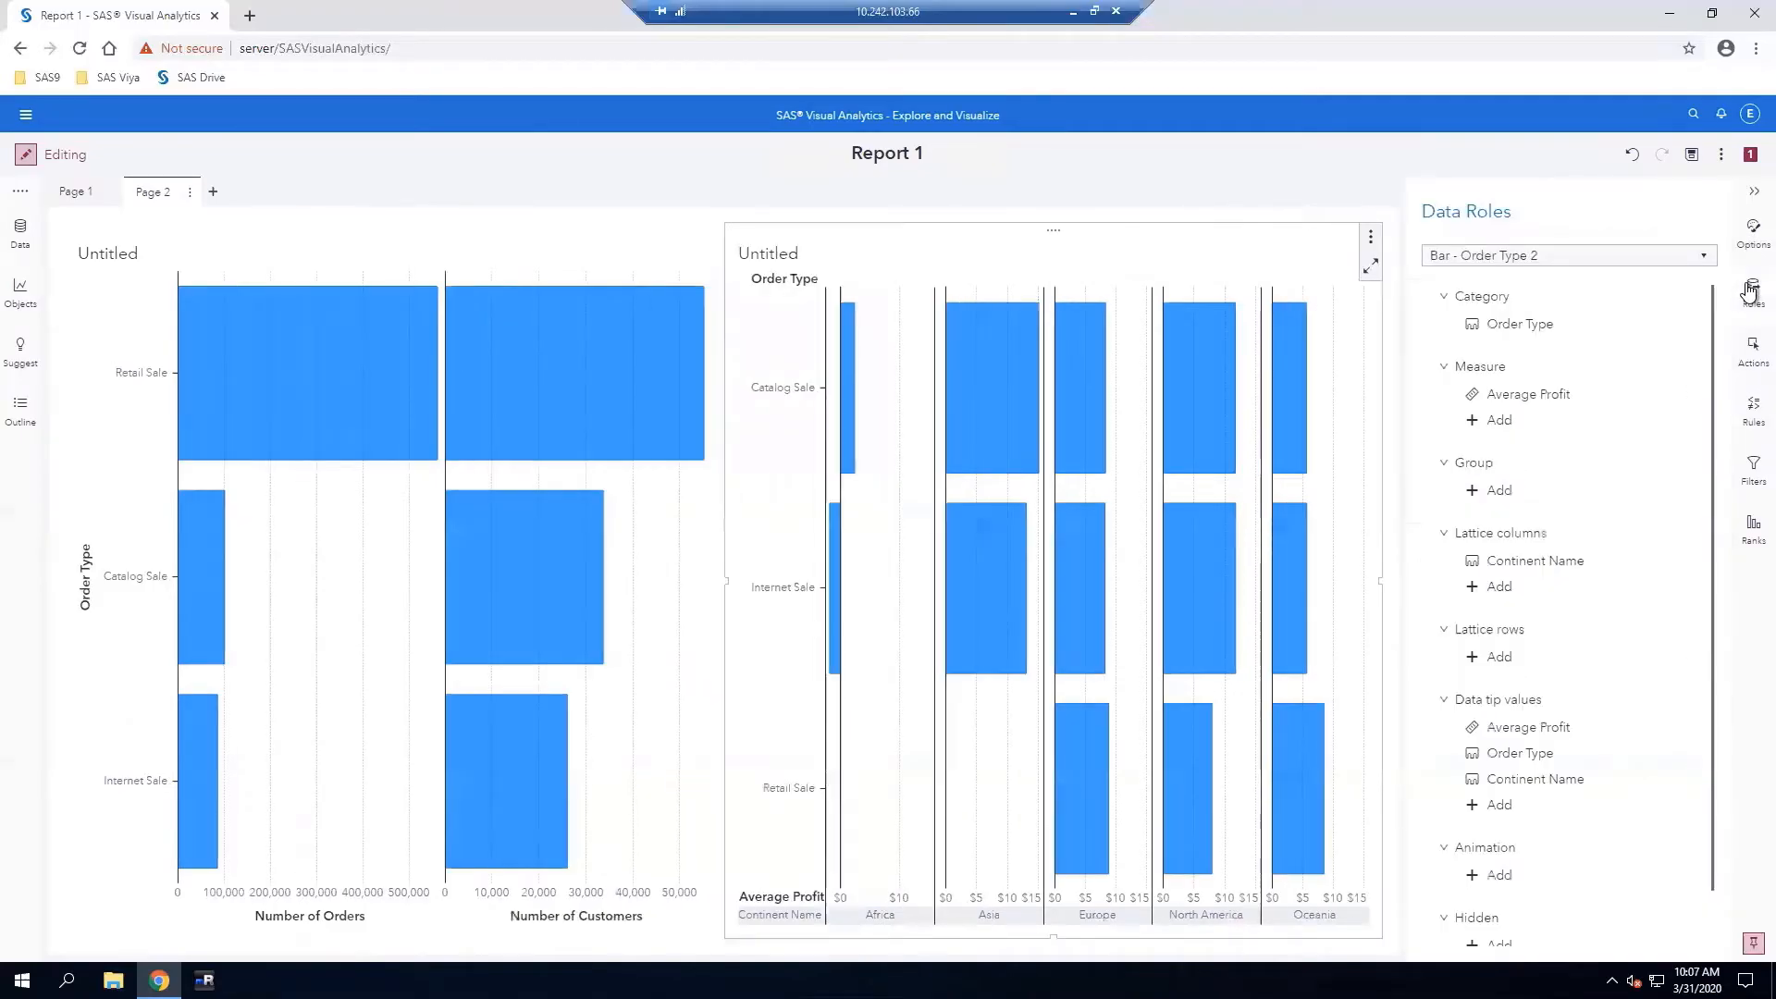
{"action": "left_click", "coordinate": [1508, 566]}
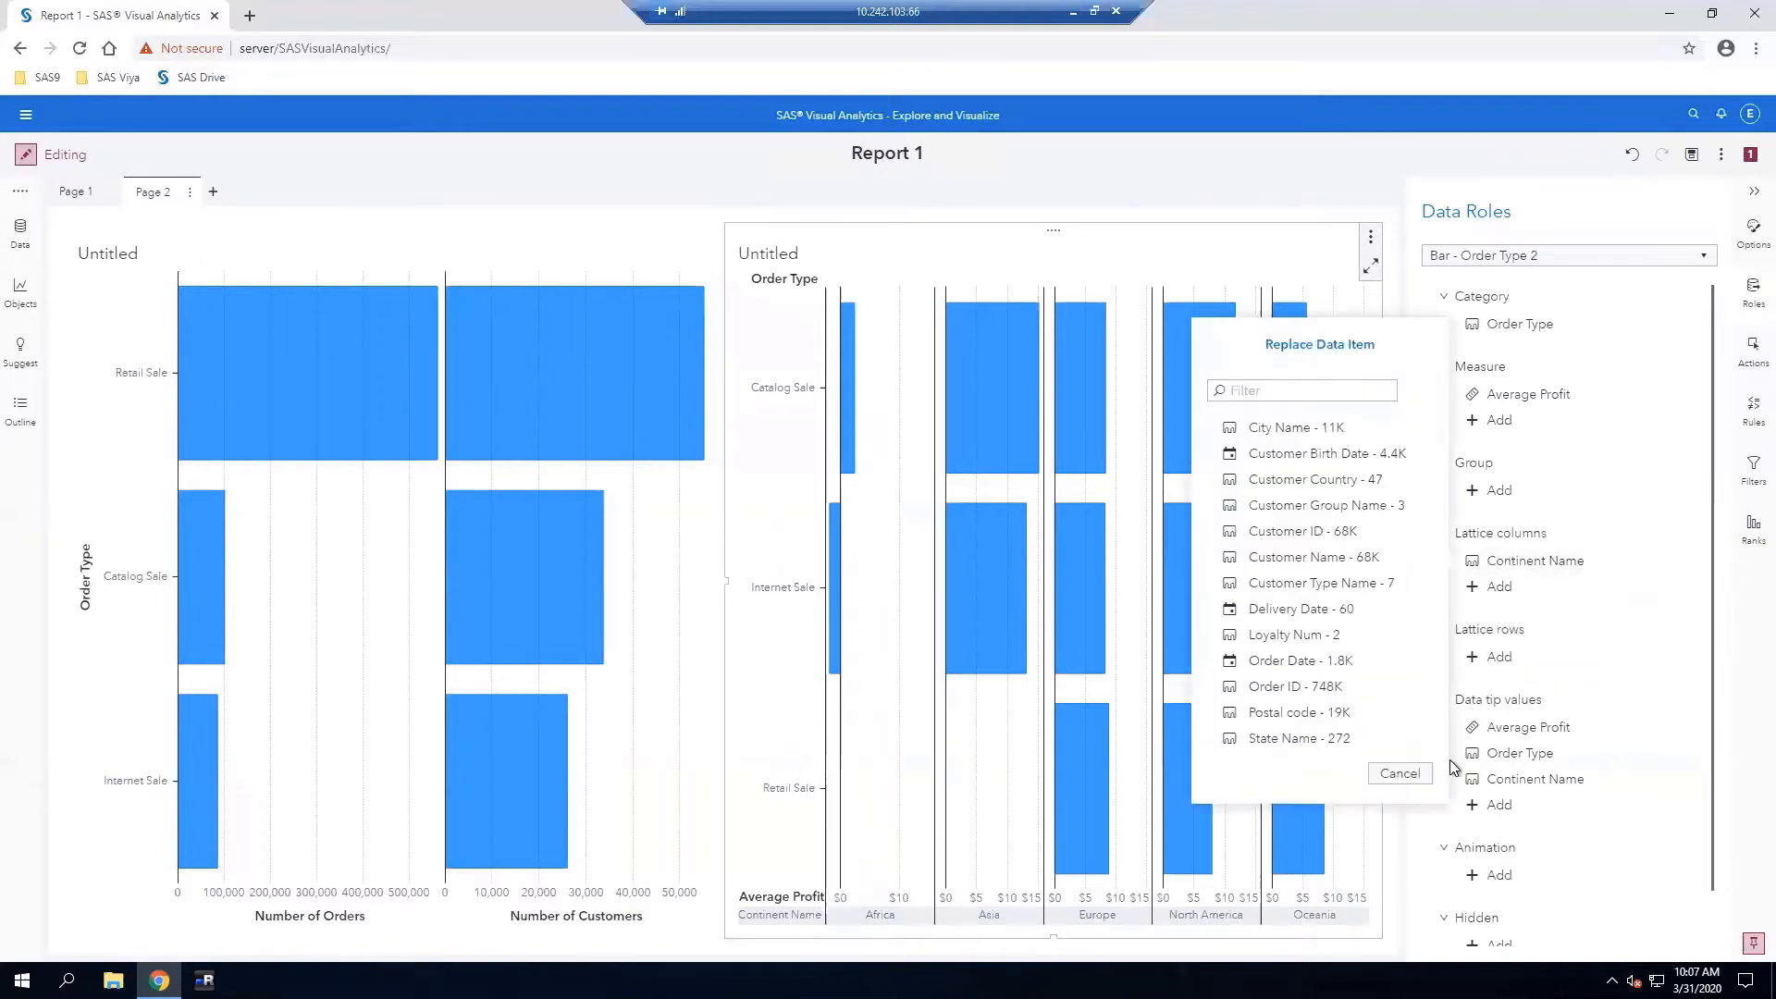
{"action": "left_click", "coordinate": [1399, 774]}
{"action": "mouse_move", "coordinate": [1526, 569]}
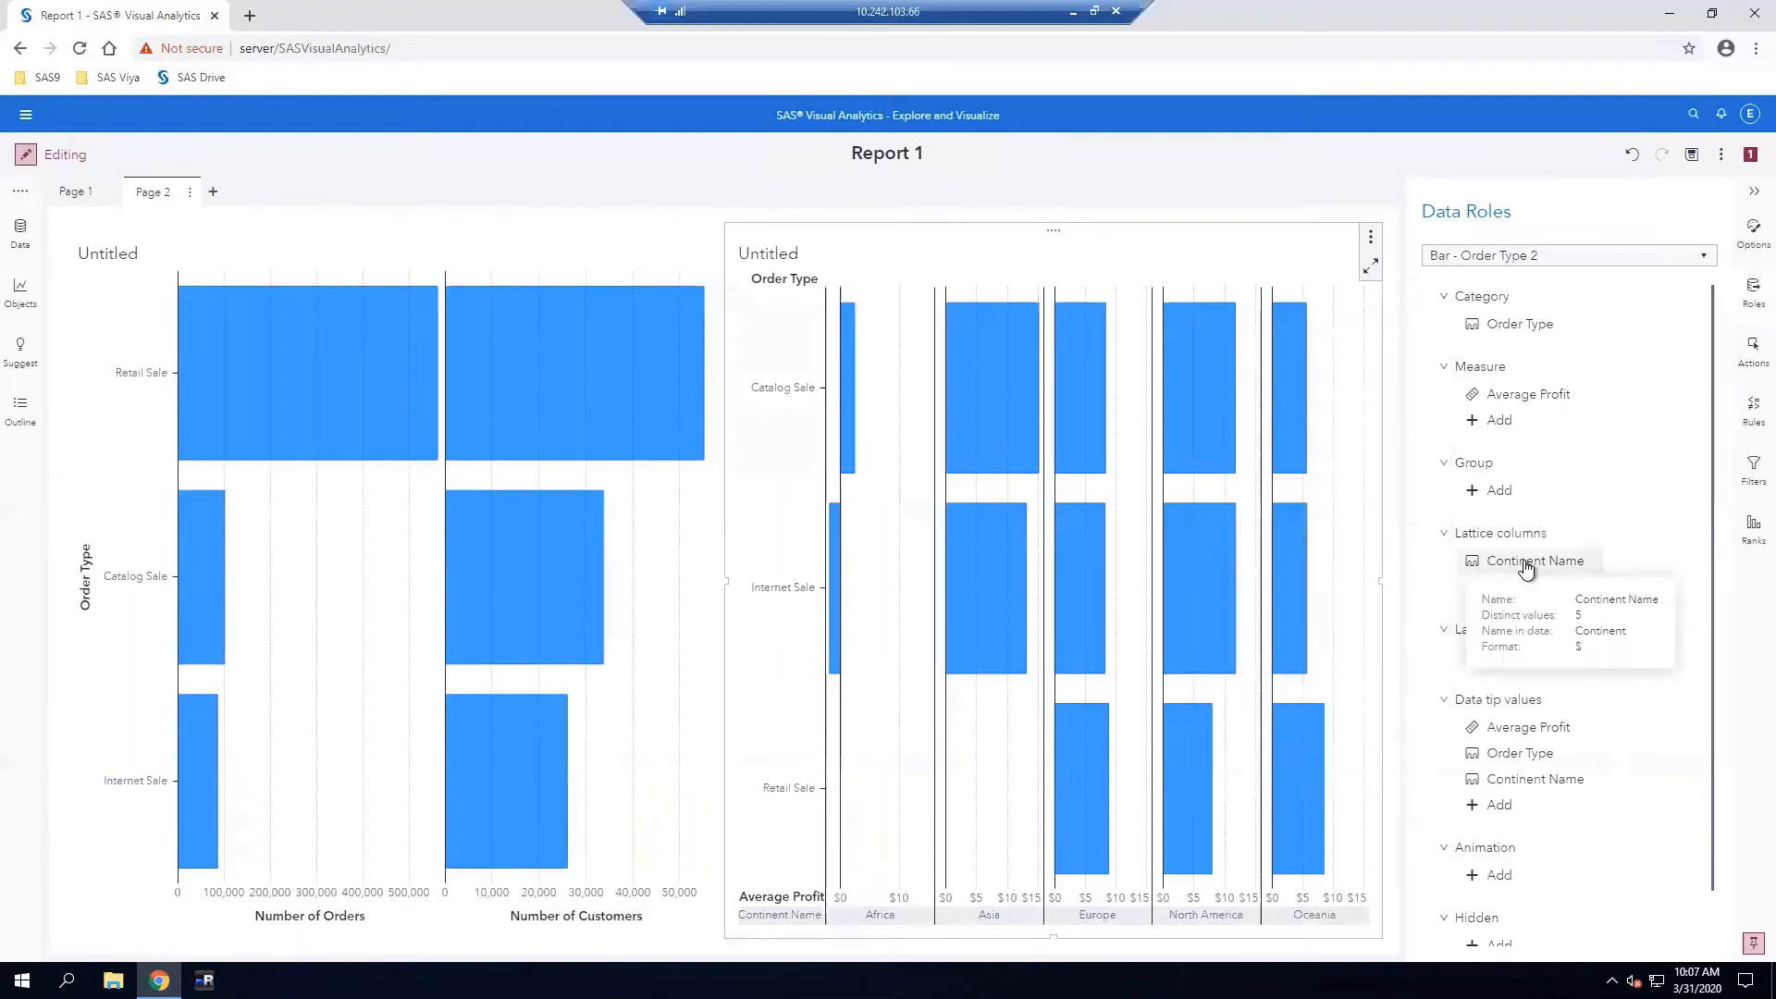
{"action": "left_click_drag", "start_coordinate": [1527, 569], "coordinate": [1522, 495]}
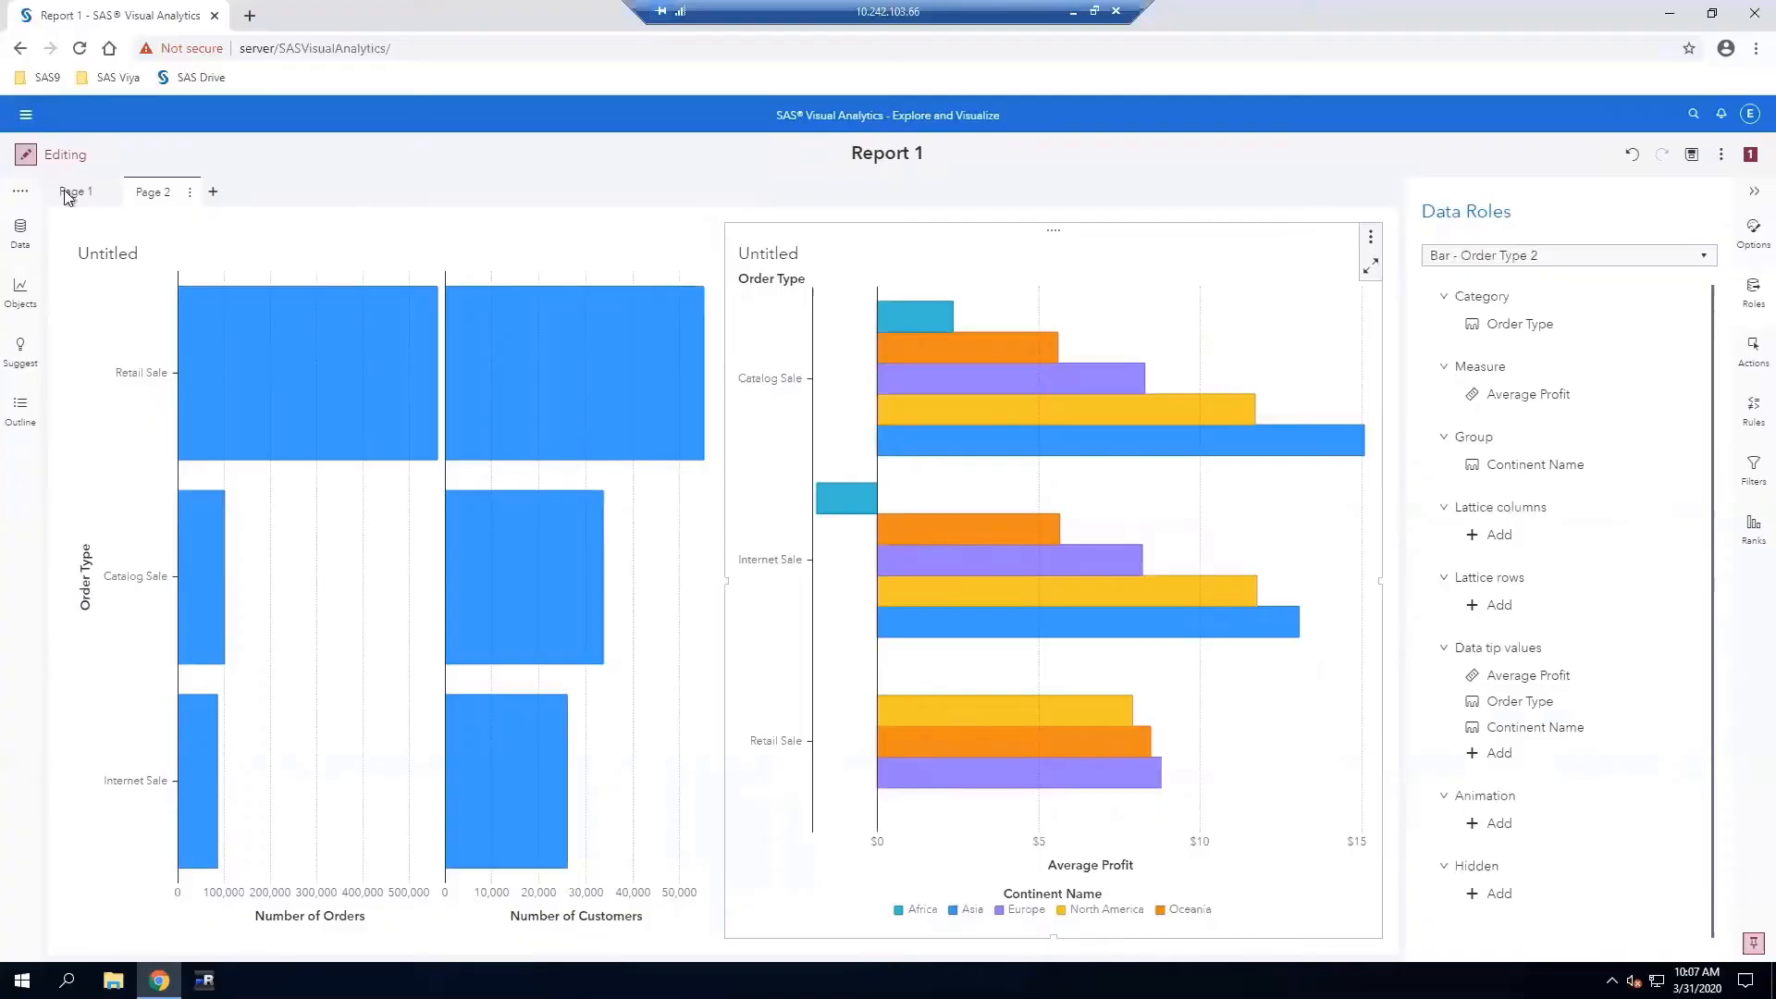
Give the average profit bar chart the custom title "Average Profits"
{"action": "left_click", "coordinate": [1748, 236]}
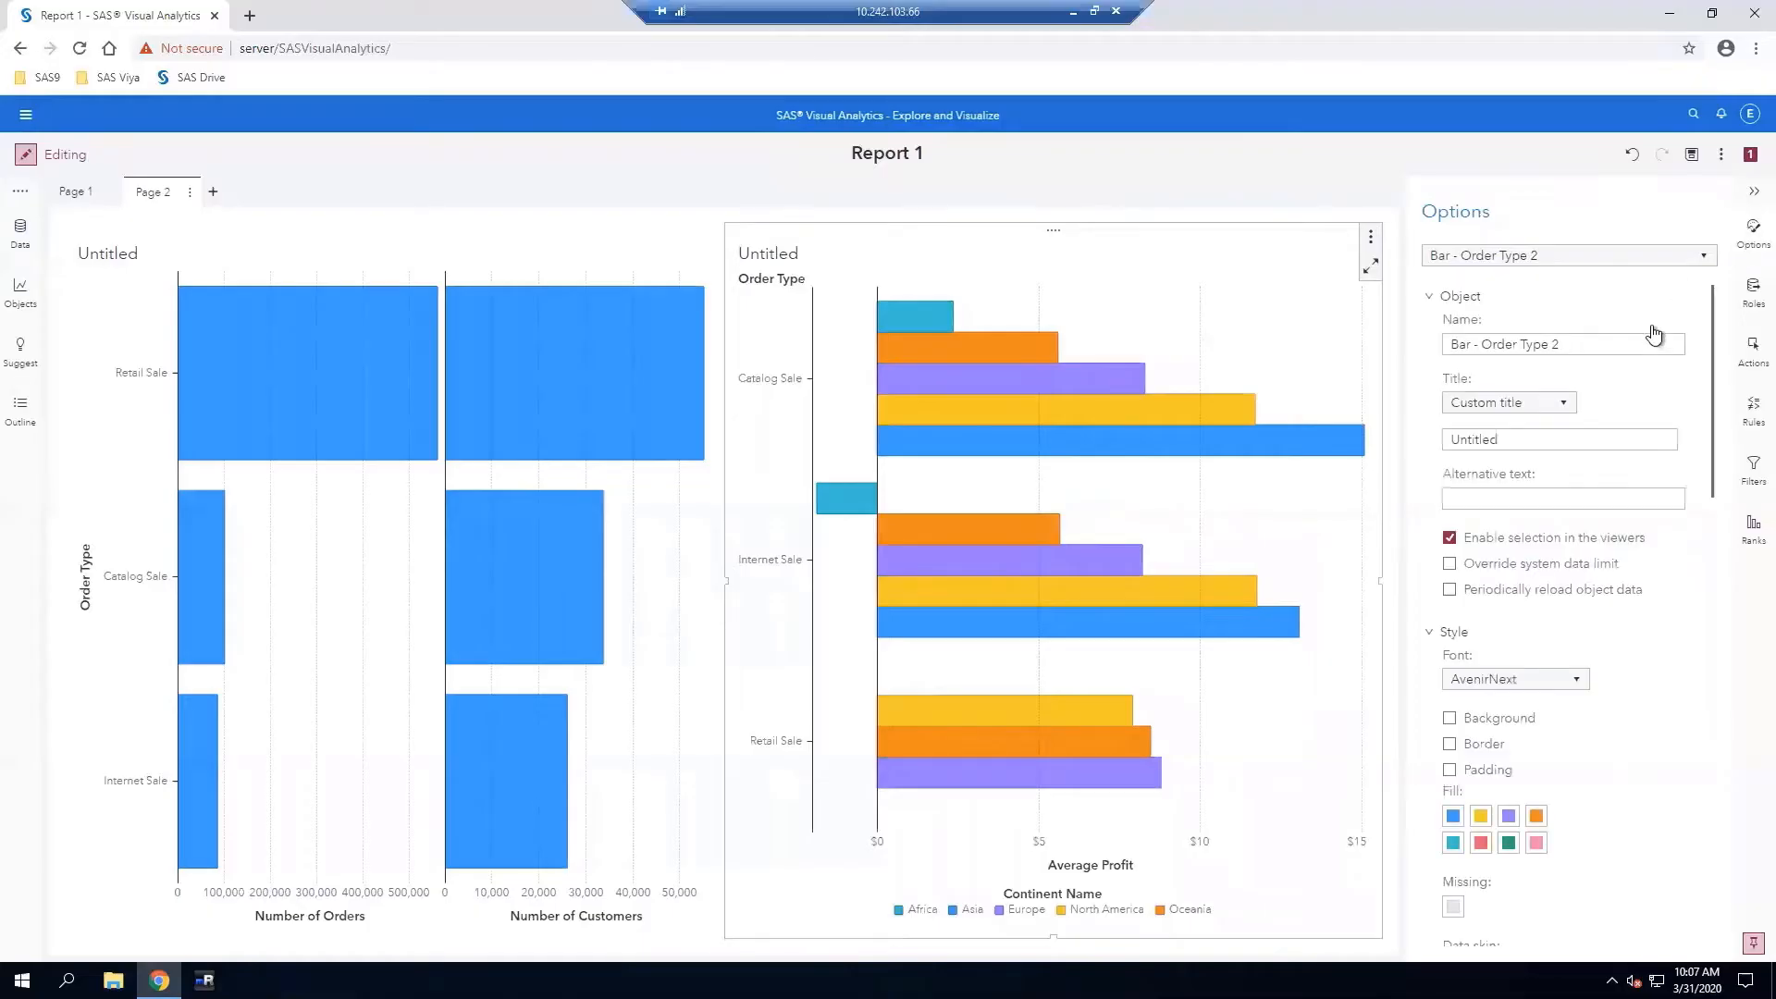
{"action": "double_click", "coordinate": [1497, 437]}
{"action": "type", "text": "Average Profits"}
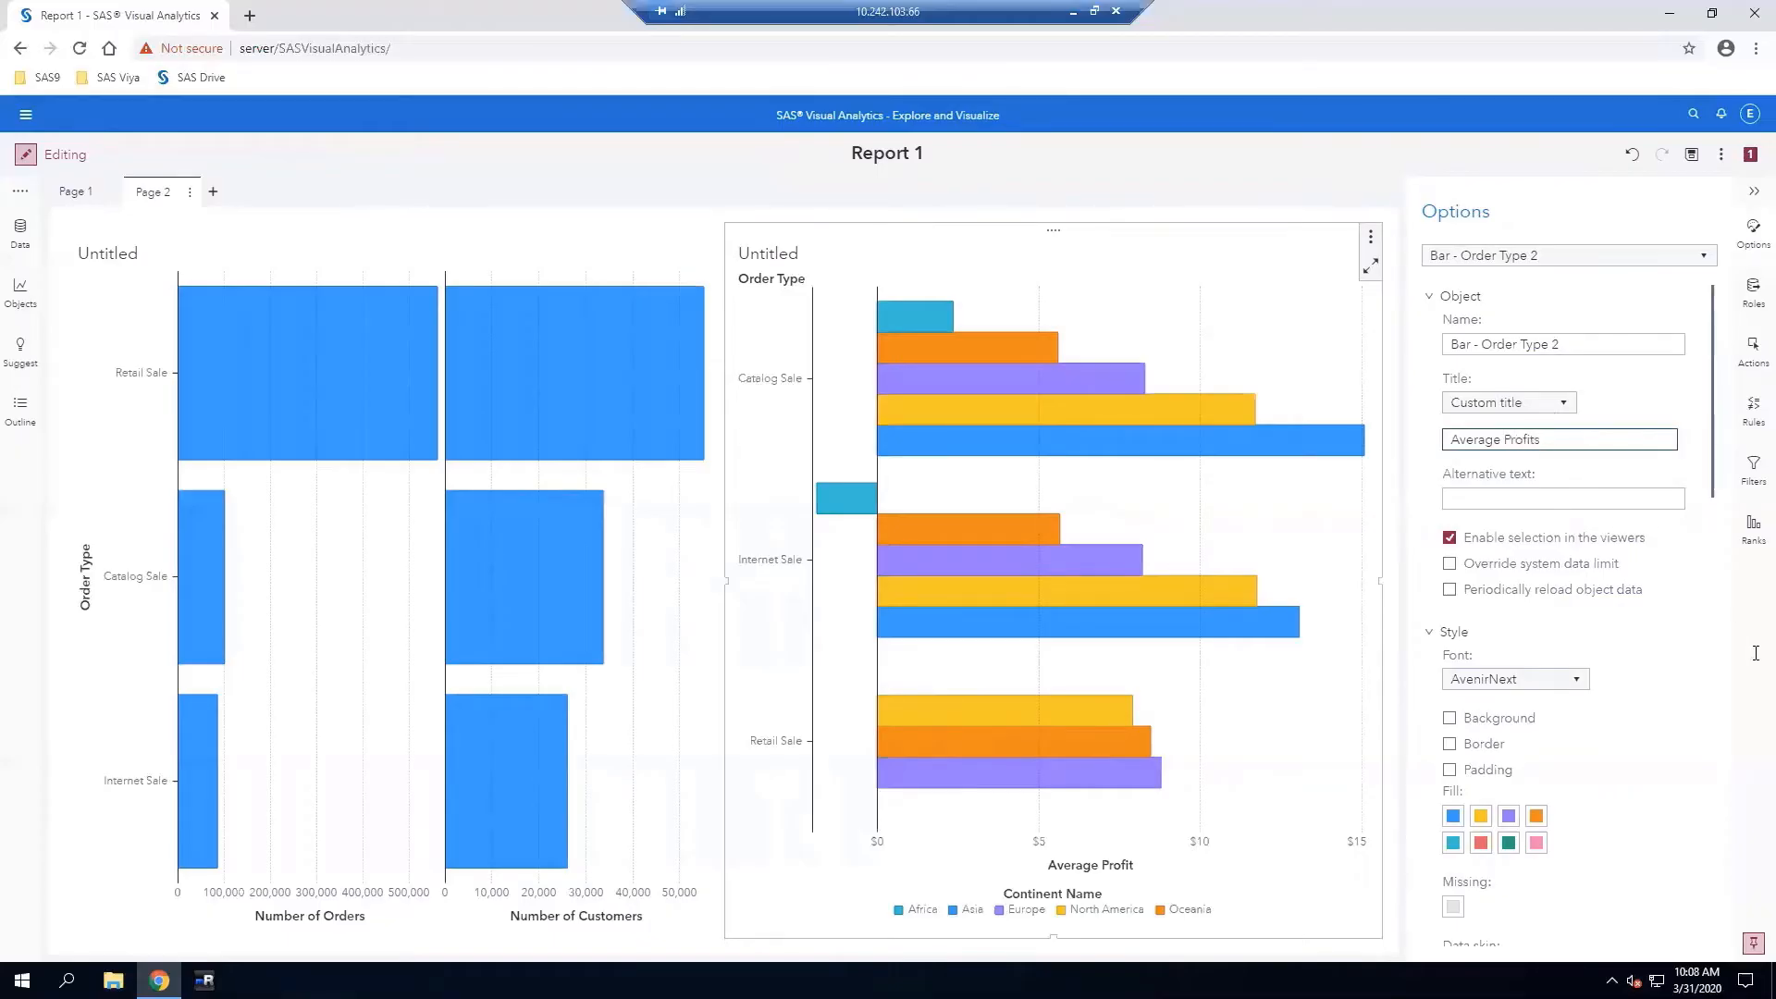
Rename the average profit chart object as "Average profits by Order Type and Continent" and check its entry in the report outline
{"action": "left_click", "coordinate": [1585, 334]}
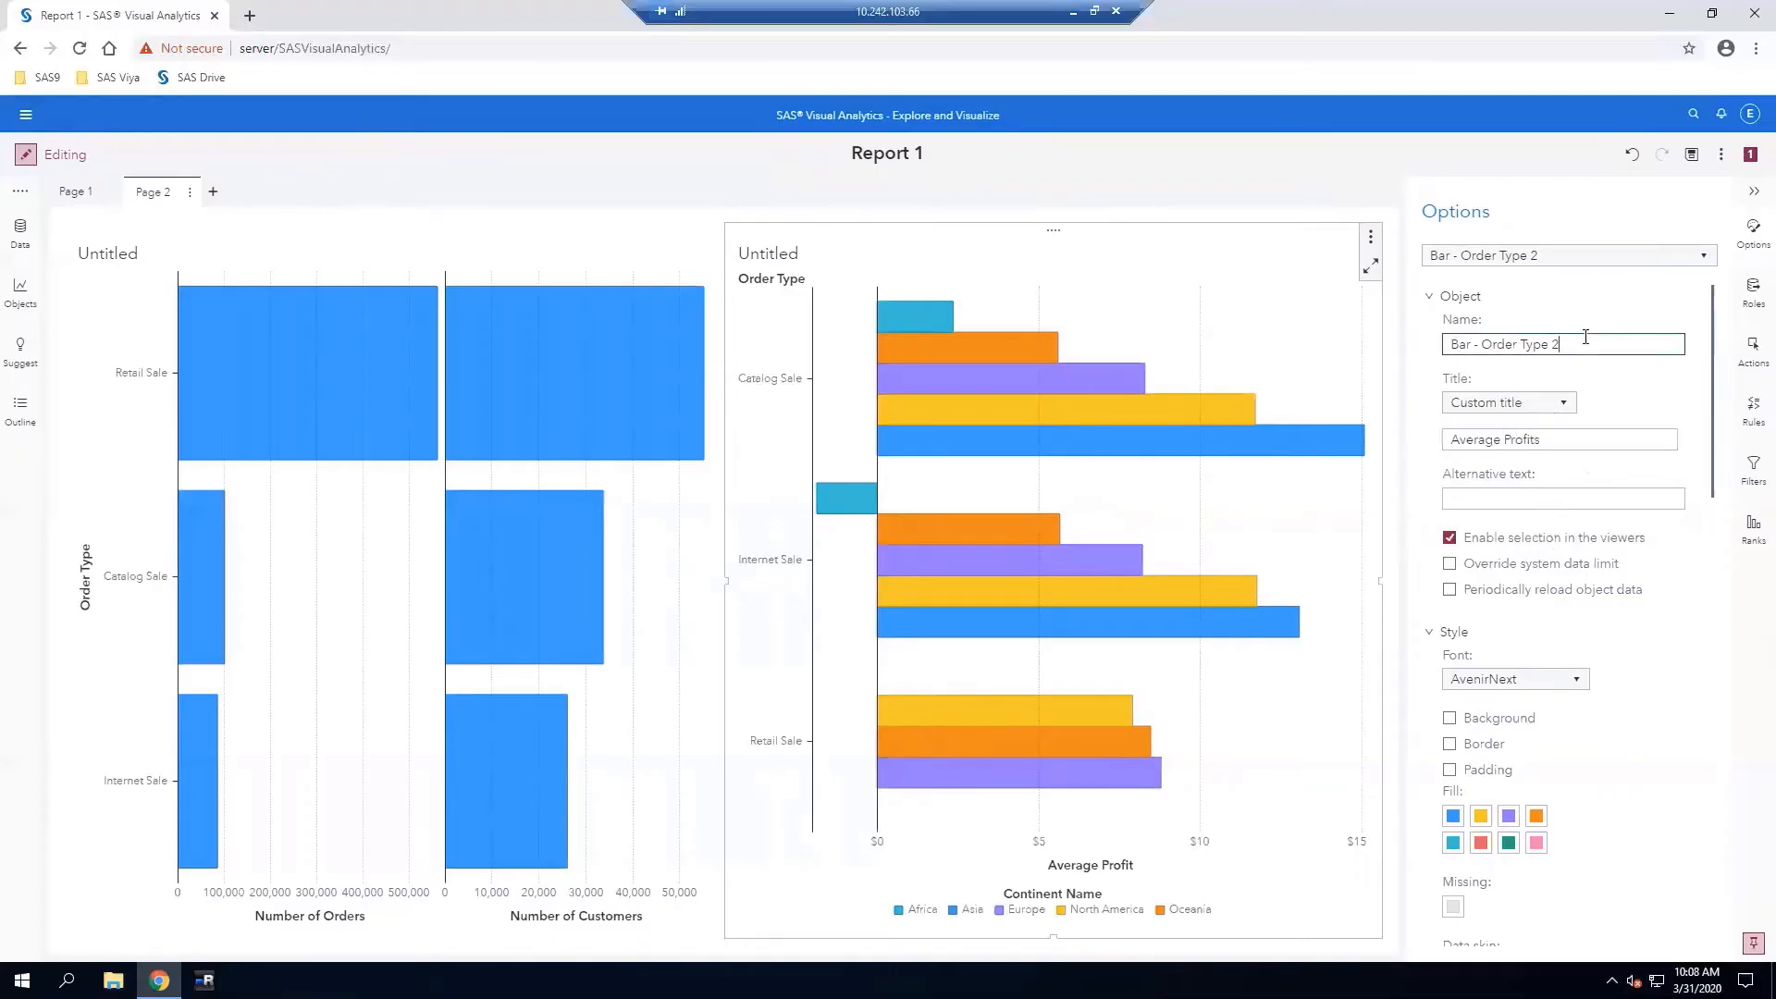
{"action": "key", "text": "ctrl+a"}
{"action": "type", "text": "Average profits by Or"}
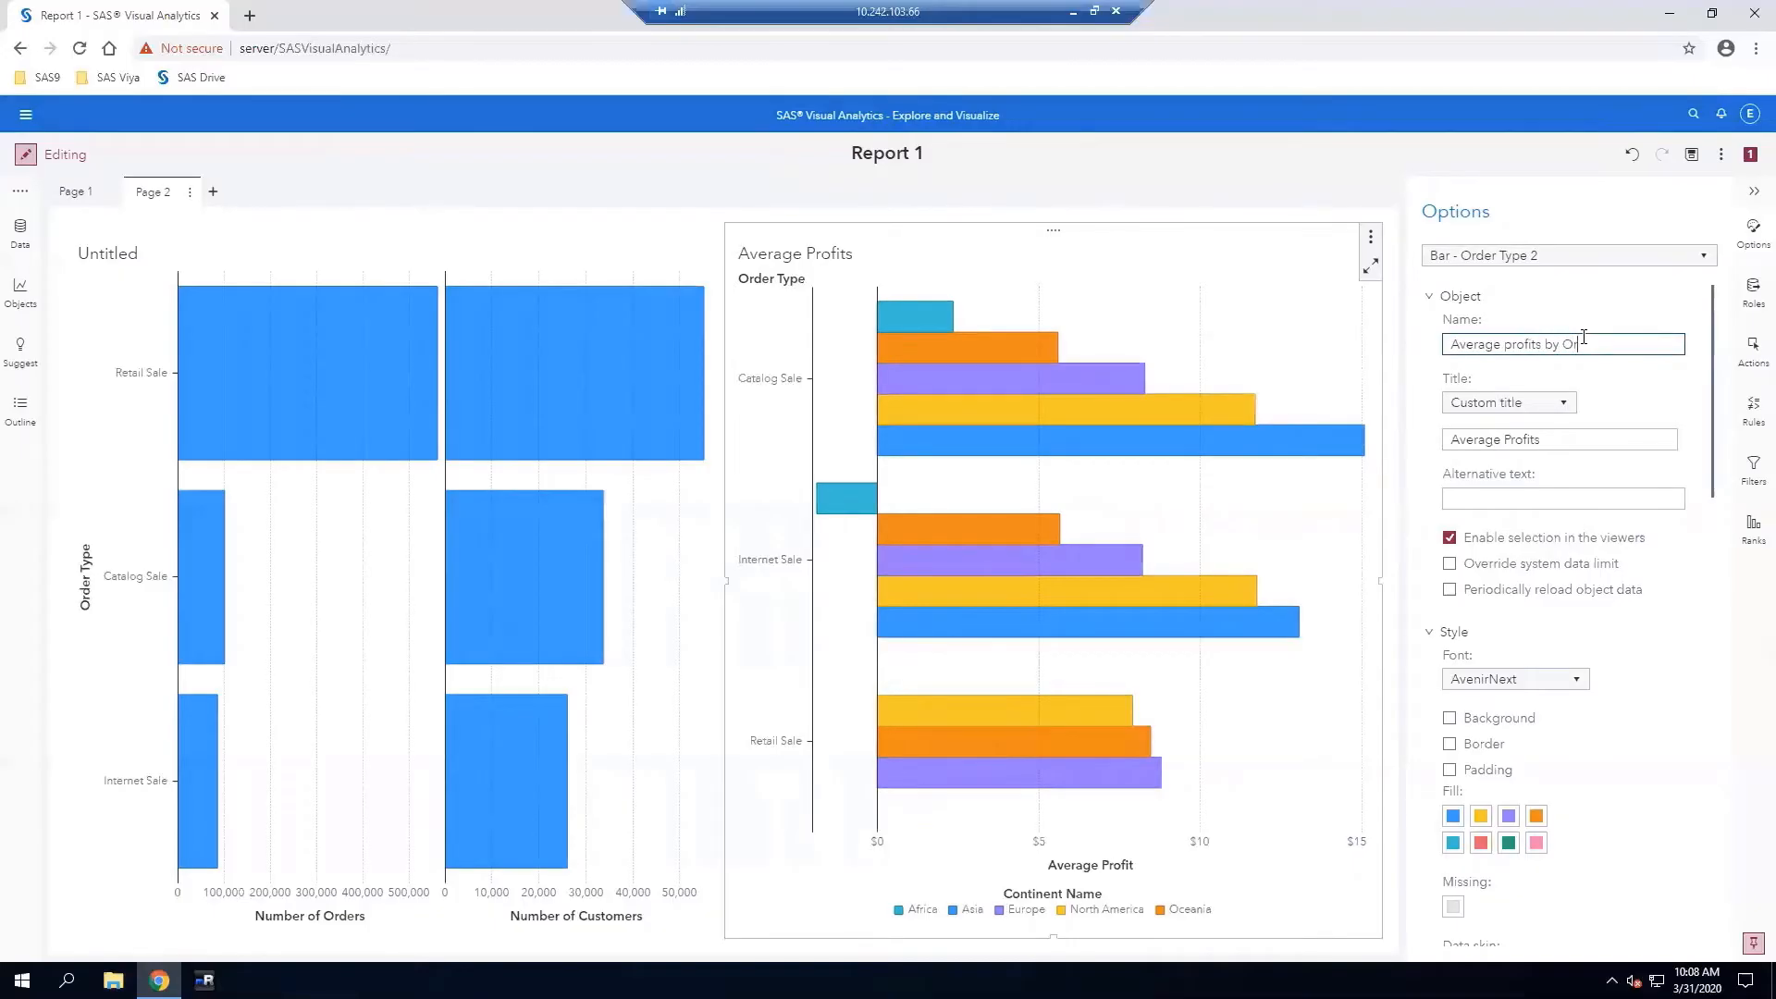
{"action": "type", "text": "der Type and Continent"}
{"action": "key", "text": "Return"}
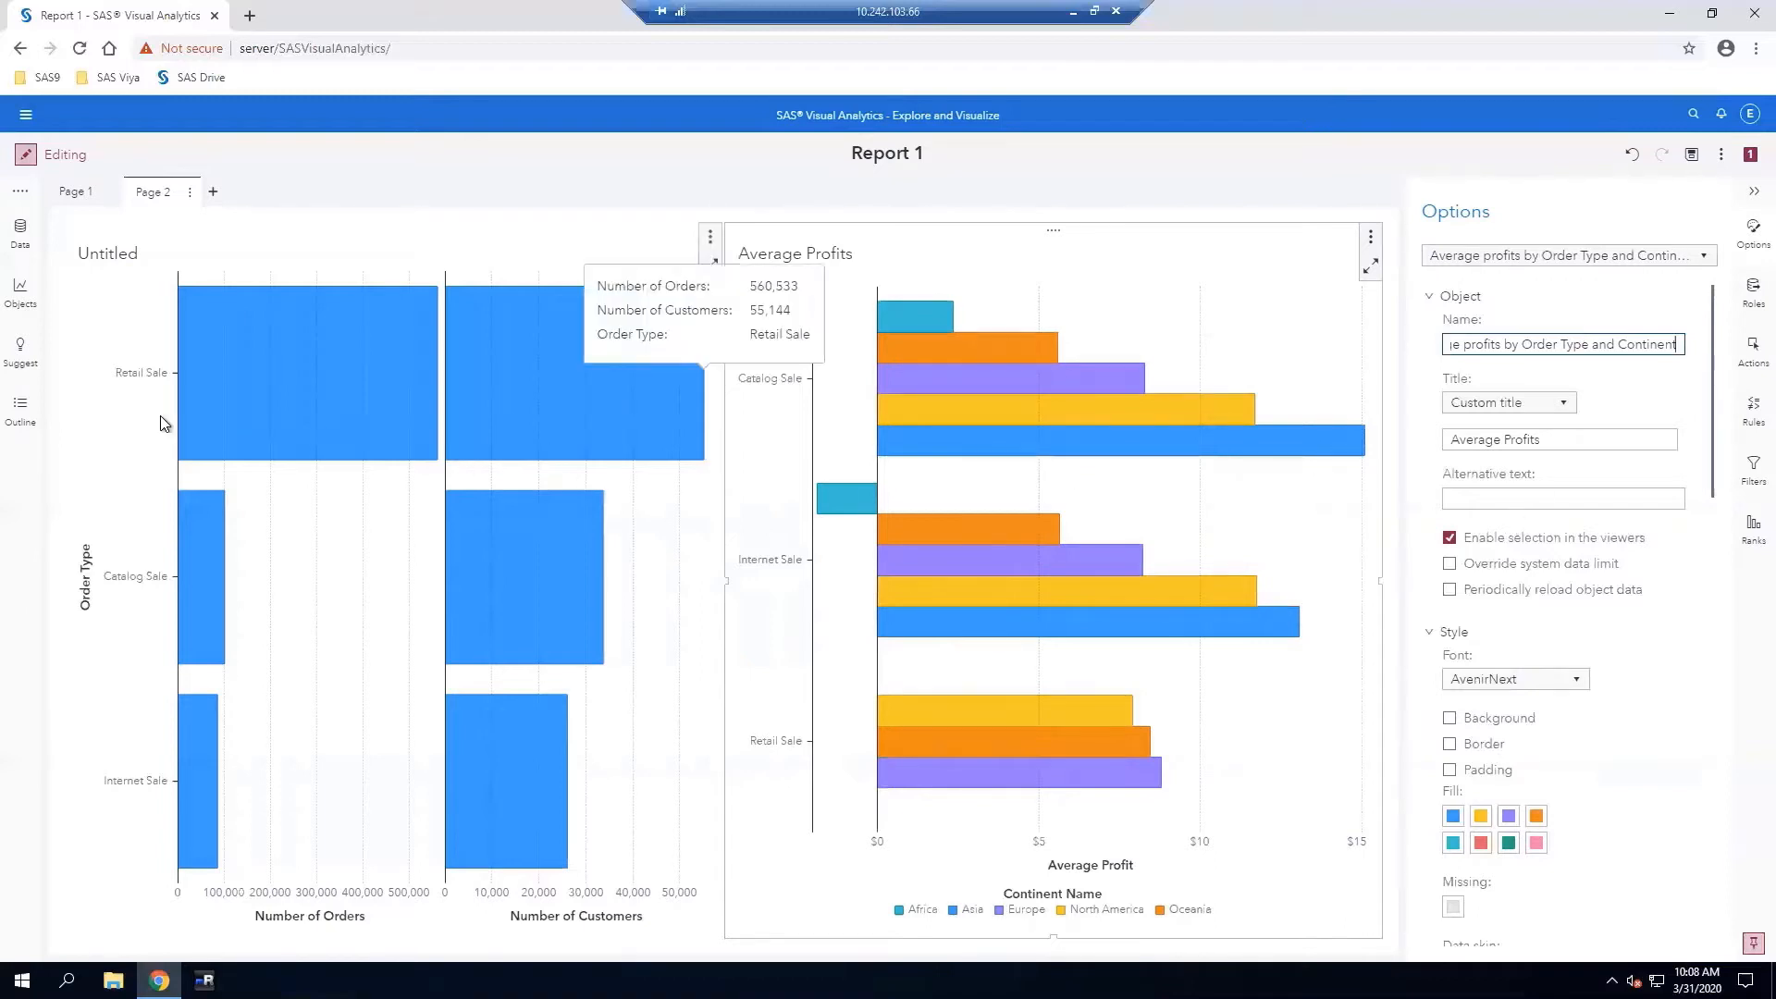
{"action": "left_click", "coordinate": [19, 412]}
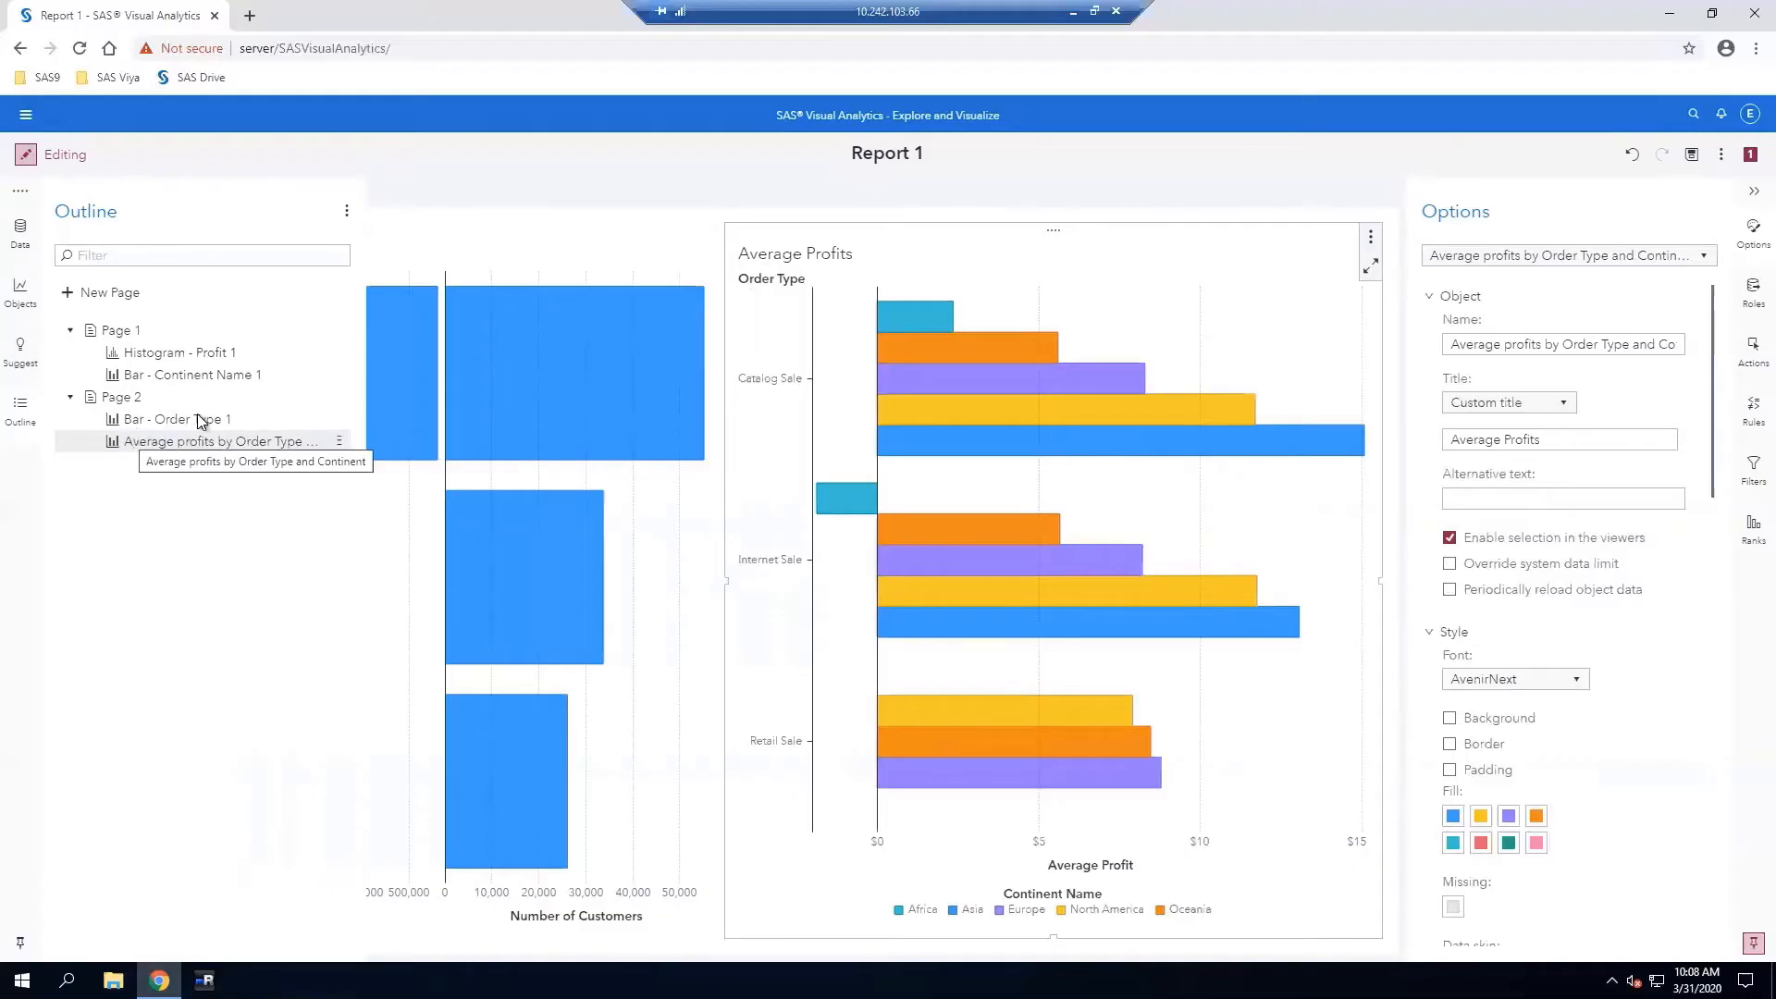
{"action": "left_click", "coordinate": [1004, 199]}
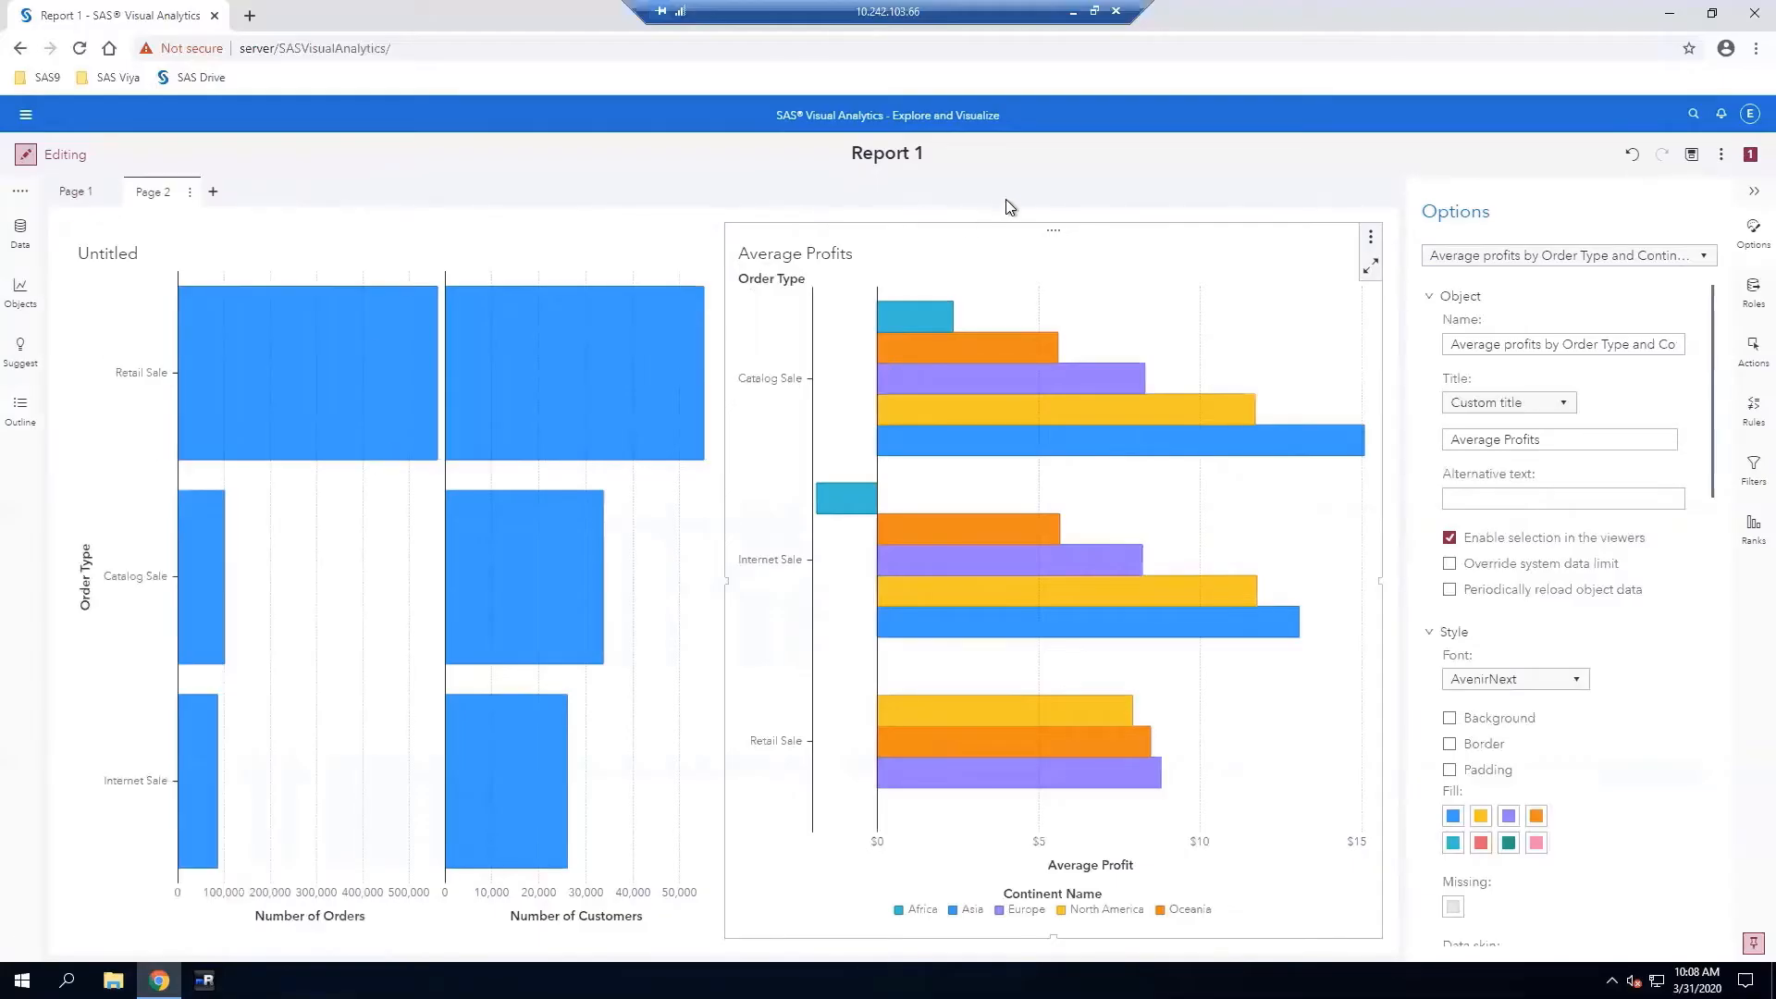
{"action": "left_click", "coordinate": [1104, 281]}
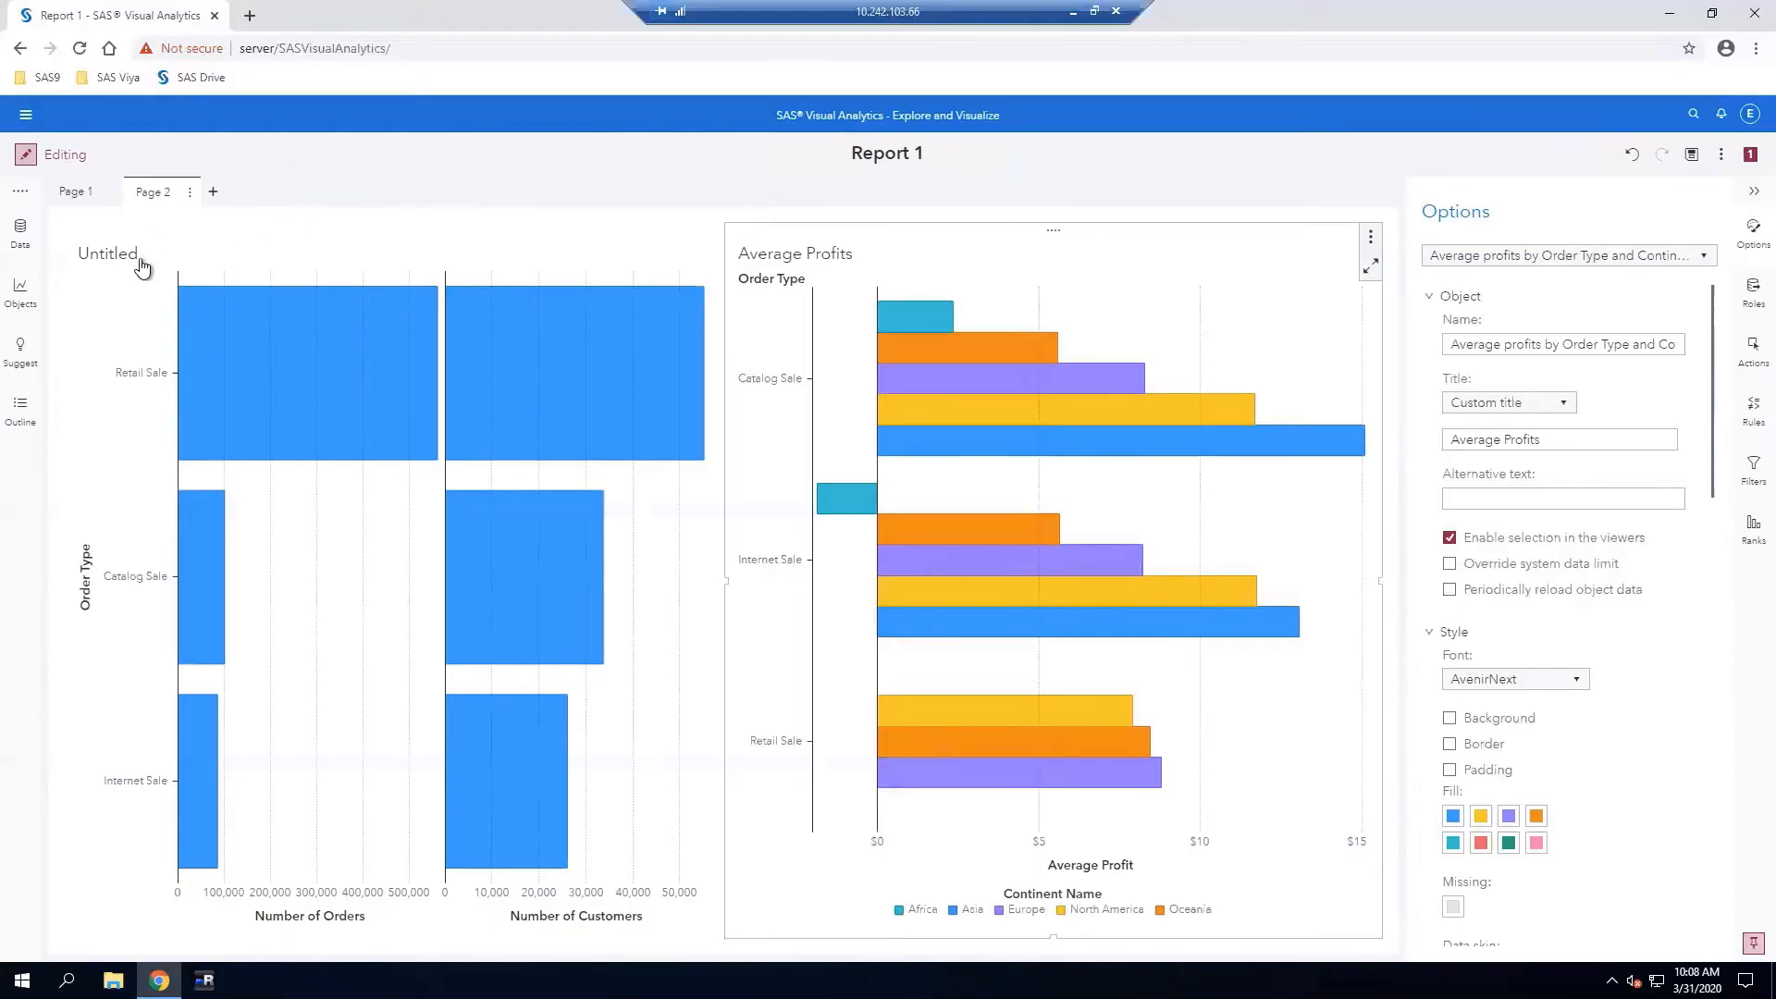
Start a new custom category named "Loyalty Member" based on the Loyalty Num data item
{"action": "left_click", "coordinate": [20, 233]}
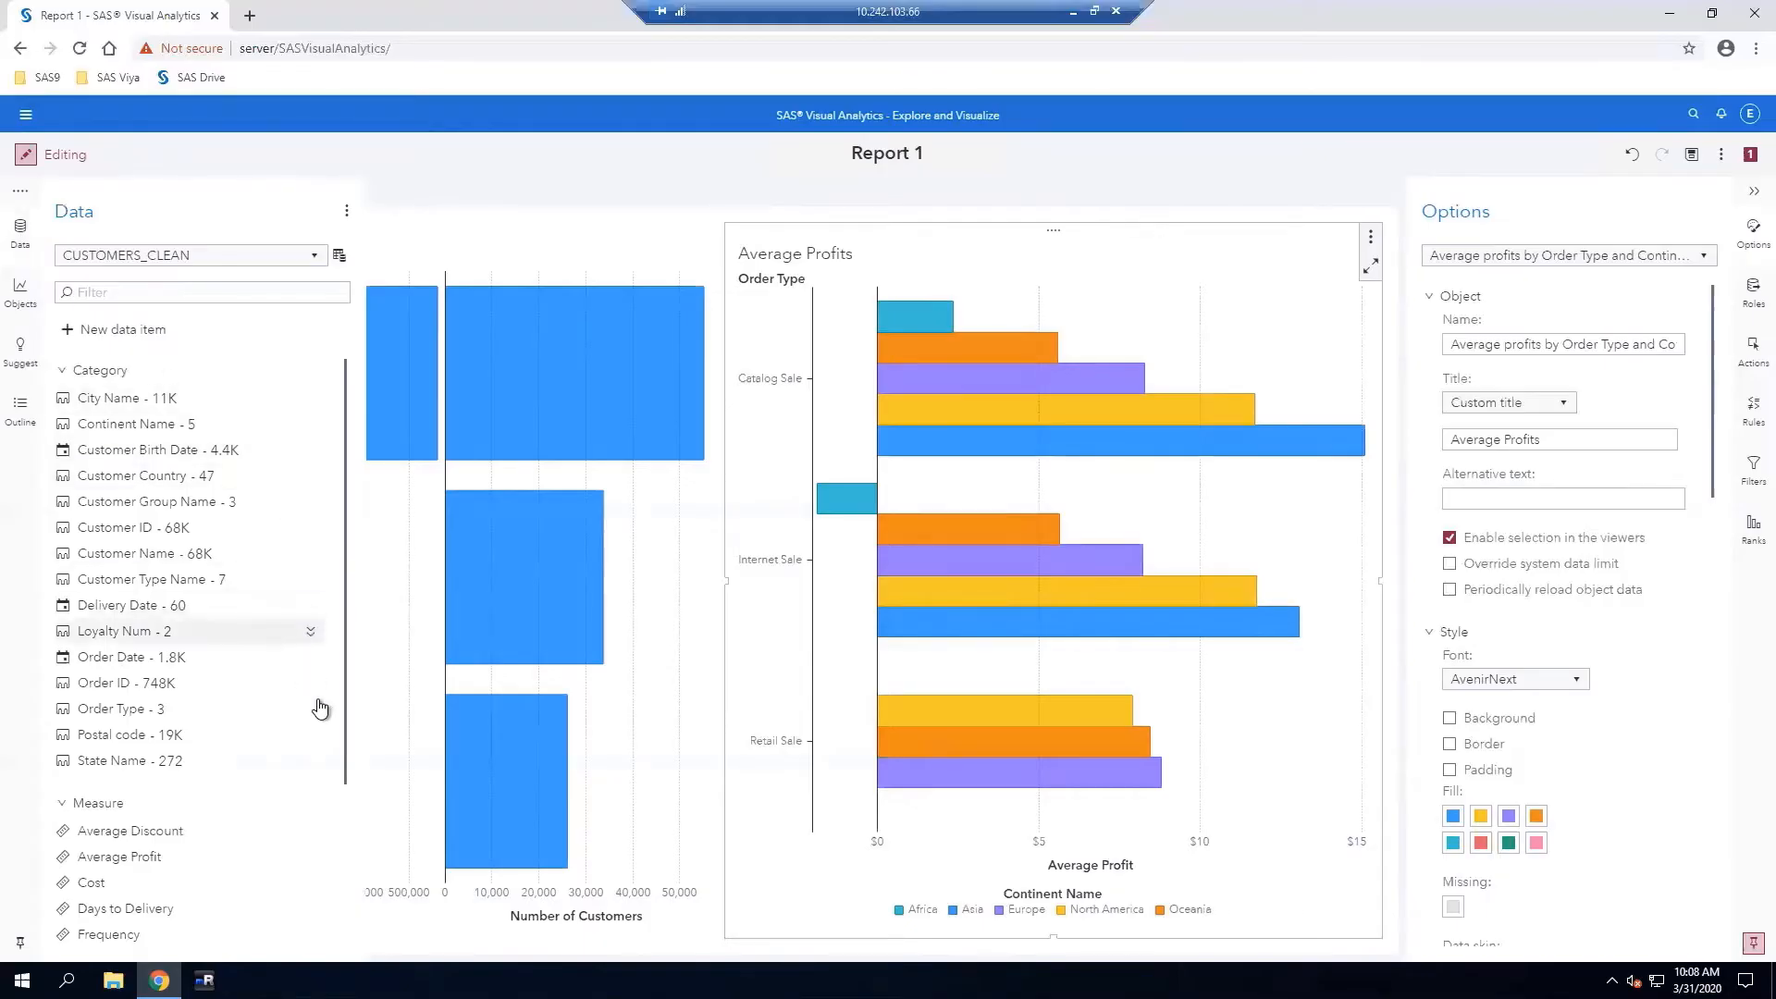
{"action": "left_click", "coordinate": [109, 632]}
{"action": "mouse_move", "coordinate": [155, 646]}
{"action": "left_click", "coordinate": [119, 331]}
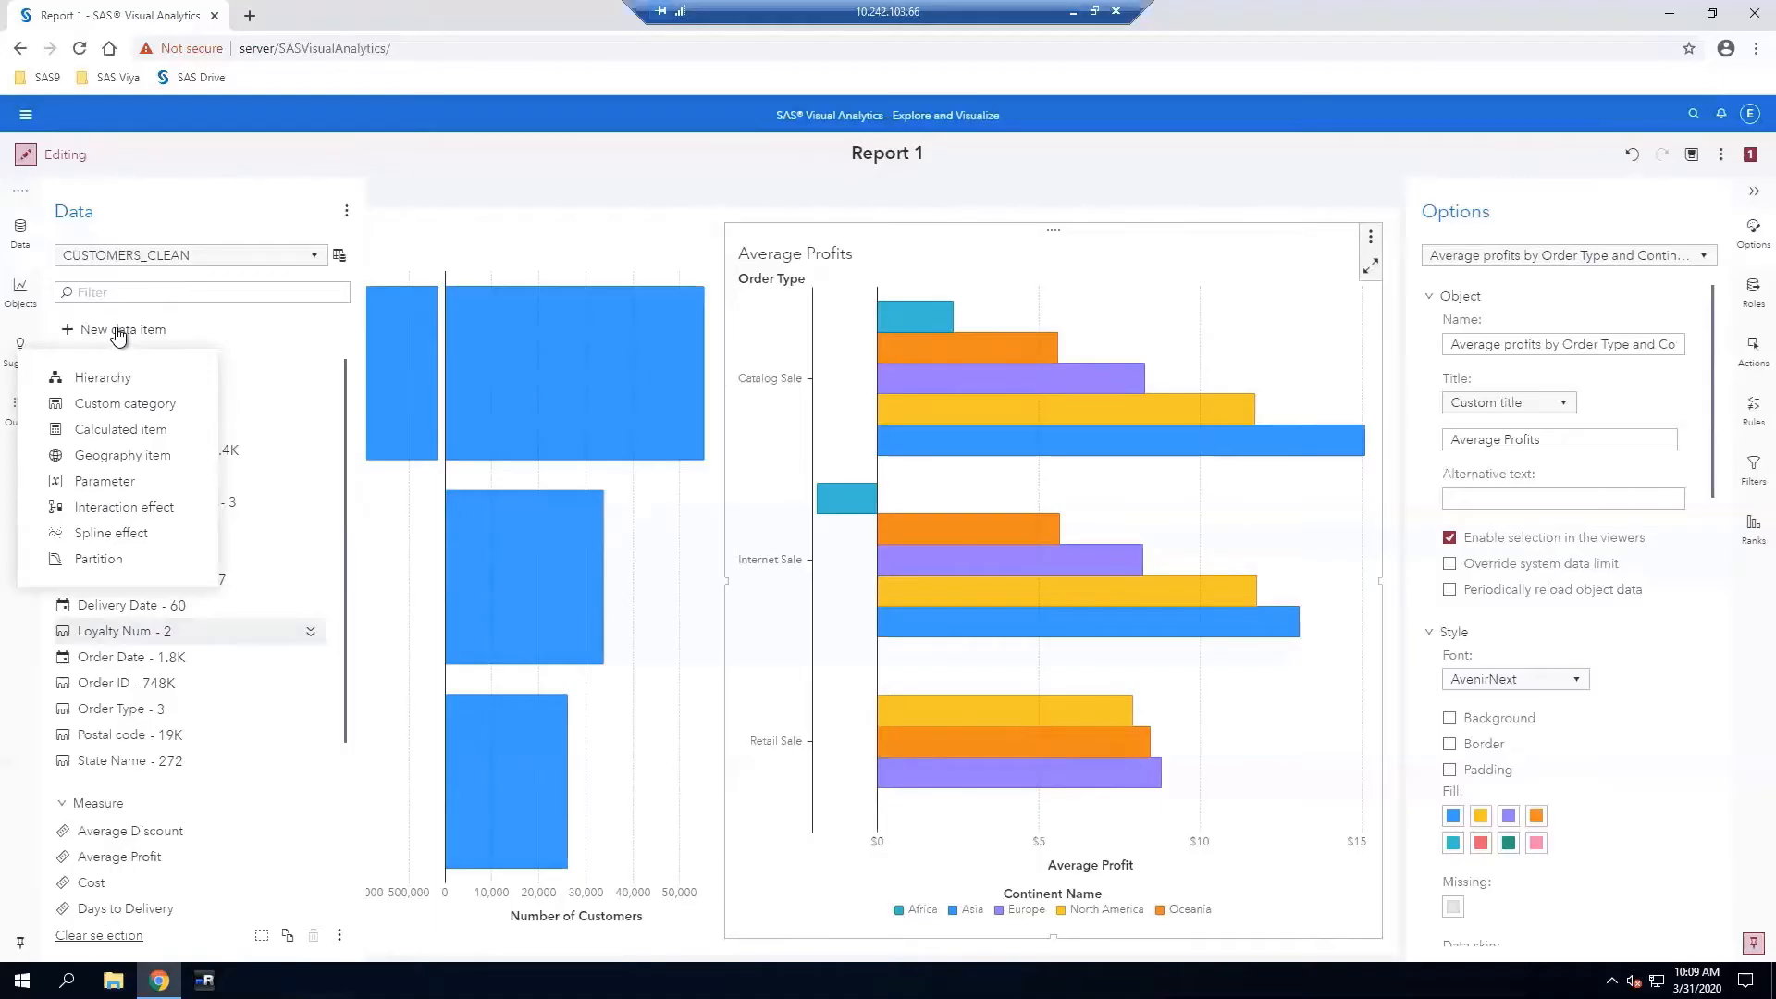
{"action": "left_click", "coordinate": [107, 407]}
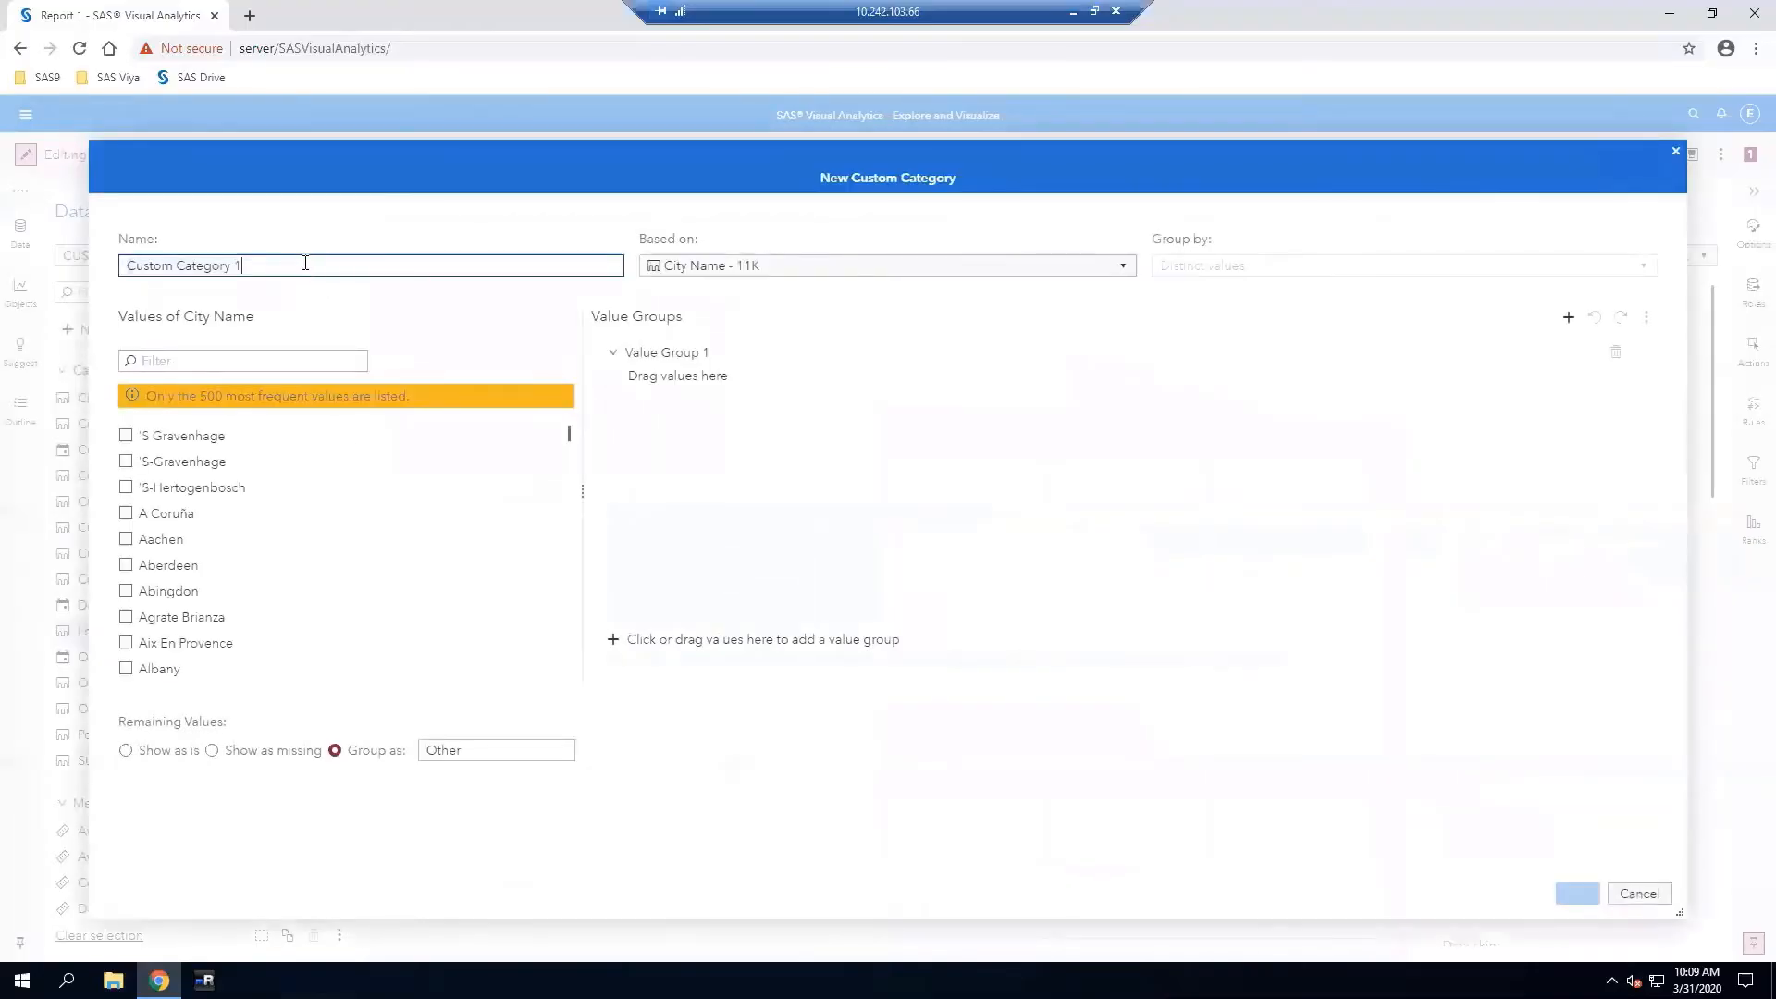
{"action": "key", "text": "BackSpace"}
{"action": "key", "text": "BackSpace"}
{"action": "key", "text": "BackSpace"}
{"action": "key", "text": "BackSpace"}
{"action": "key", "text": "BackSpace"}
{"action": "key", "text": "BackSpace"}
{"action": "key", "text": "BackSpace"}
{"action": "key", "text": "BackSpace"}
{"action": "key", "text": "BackSpace"}
{"action": "key", "text": "BackSpace"}
{"action": "key", "text": "BackSpace"}
{"action": "key", "text": "BackSpace"}
{"action": "key", "text": "BackSpace"}
{"action": "key", "text": "BackSpace"}
{"action": "key", "text": "BackSpace"}
{"action": "key", "text": "BackSpace"}
{"action": "key", "text": "BackSpace"}
{"action": "type", "text": "Loyalty Membe"}
{"action": "left_click", "coordinate": [1125, 268]}
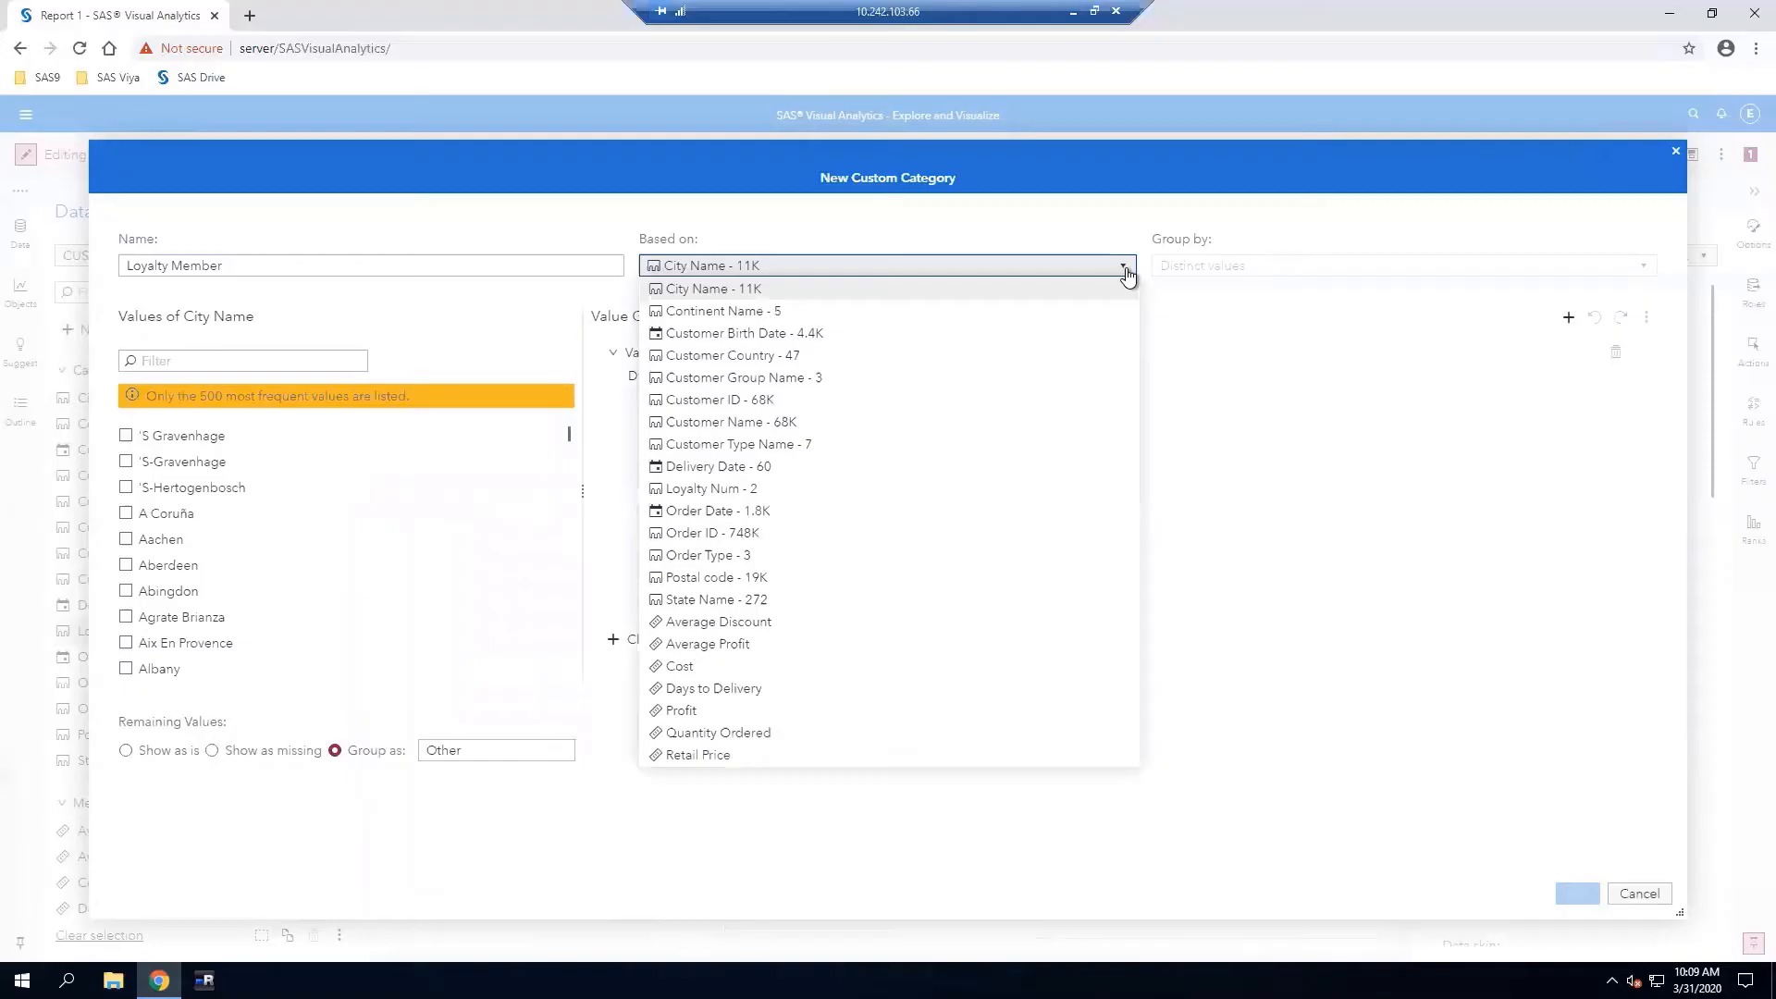
{"action": "left_click", "coordinate": [740, 491]}
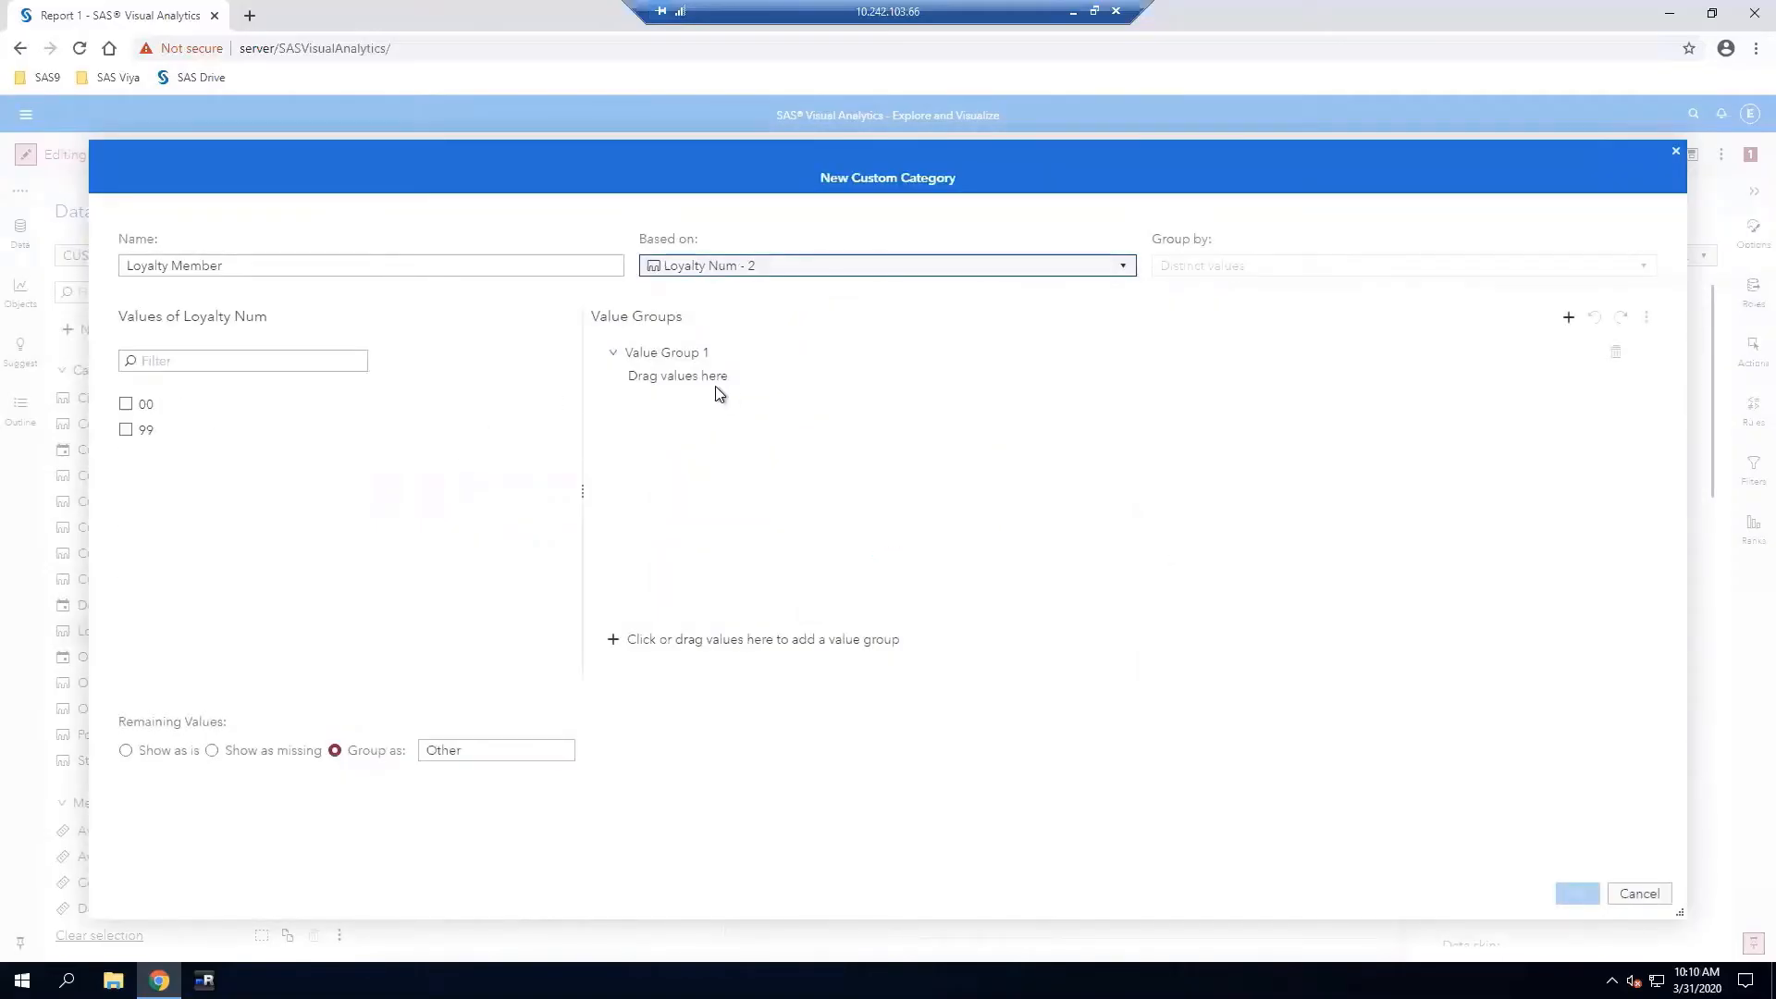
Name the first value group "No" and assign the value 00 to it
{"action": "left_click", "coordinate": [696, 353]}
{"action": "type", "text": "No"}
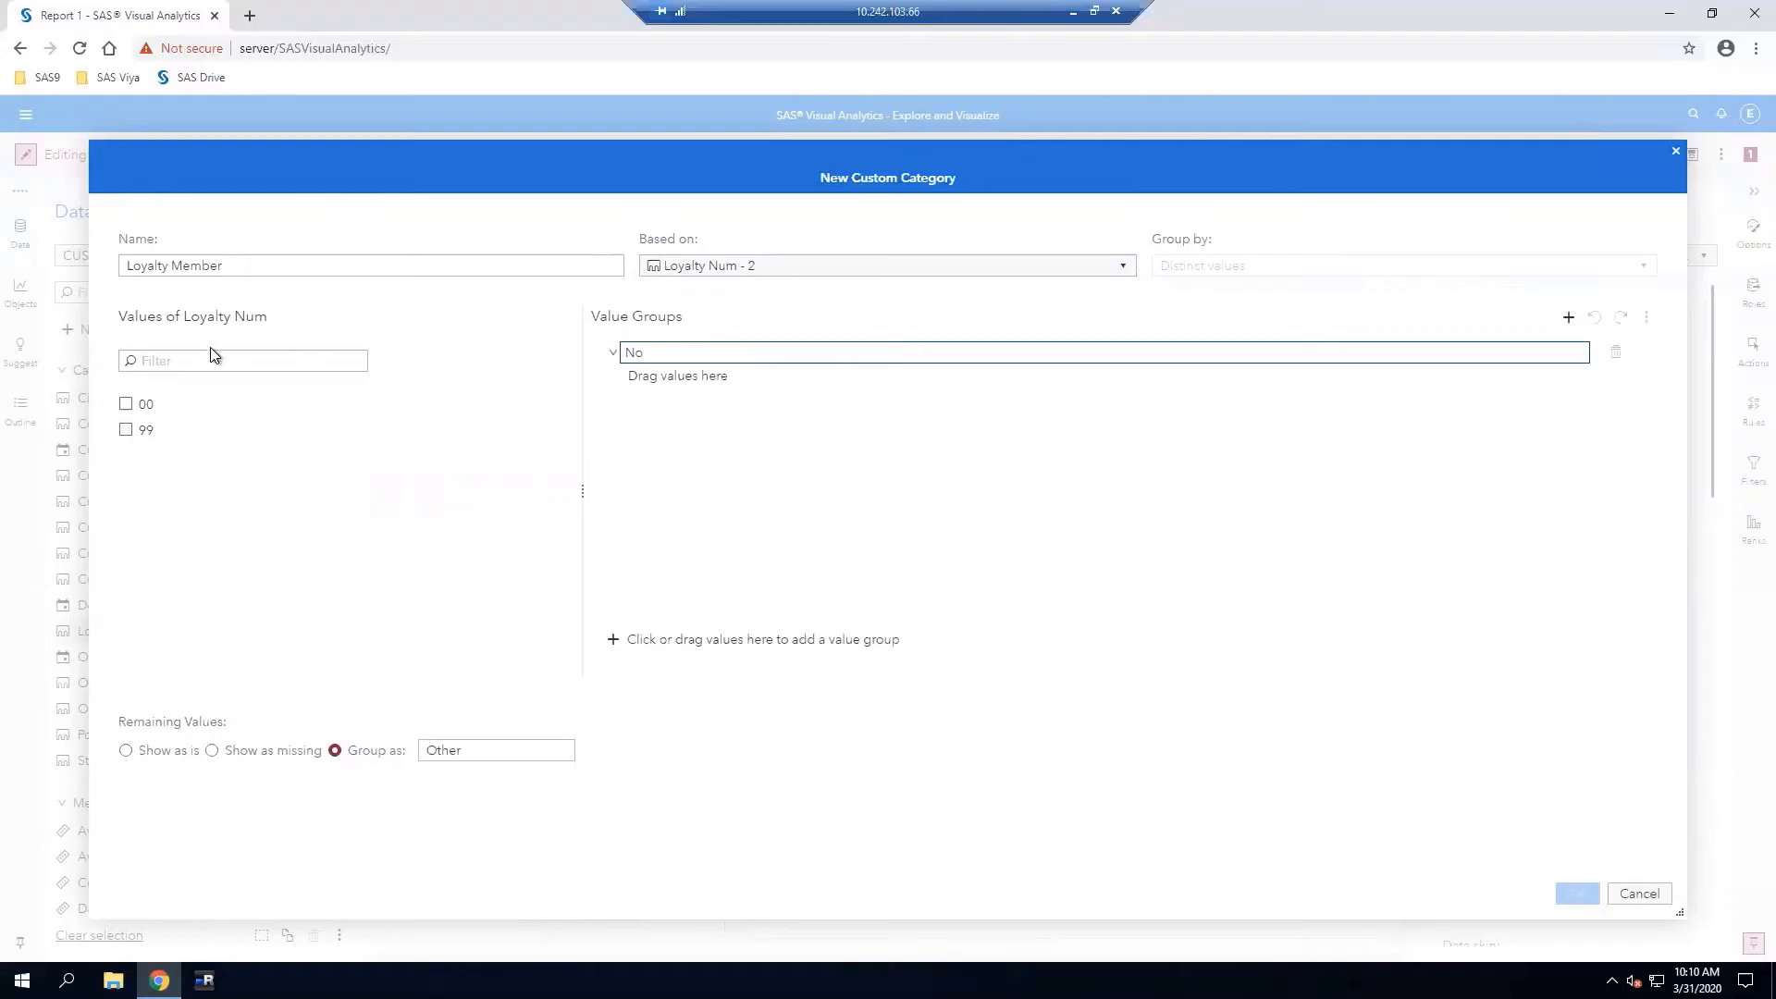
{"action": "left_click", "coordinate": [126, 404]}
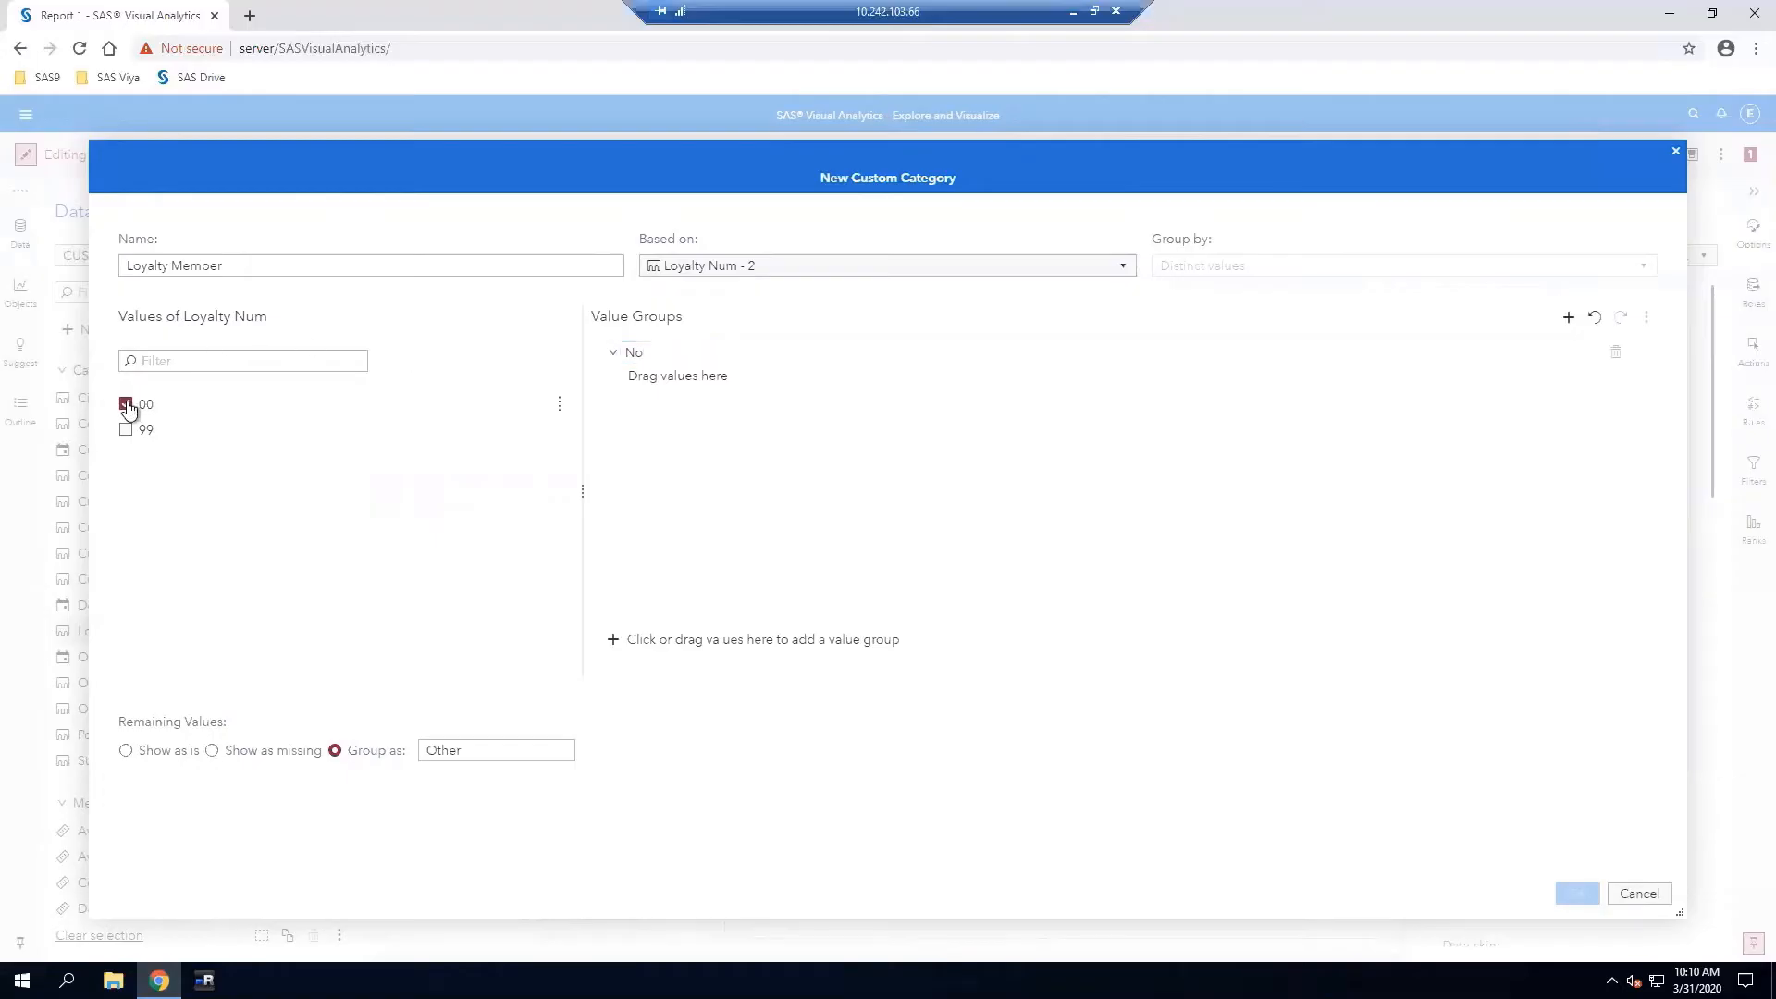
{"action": "left_click_drag", "start_coordinate": [130, 408], "coordinate": [650, 385]}
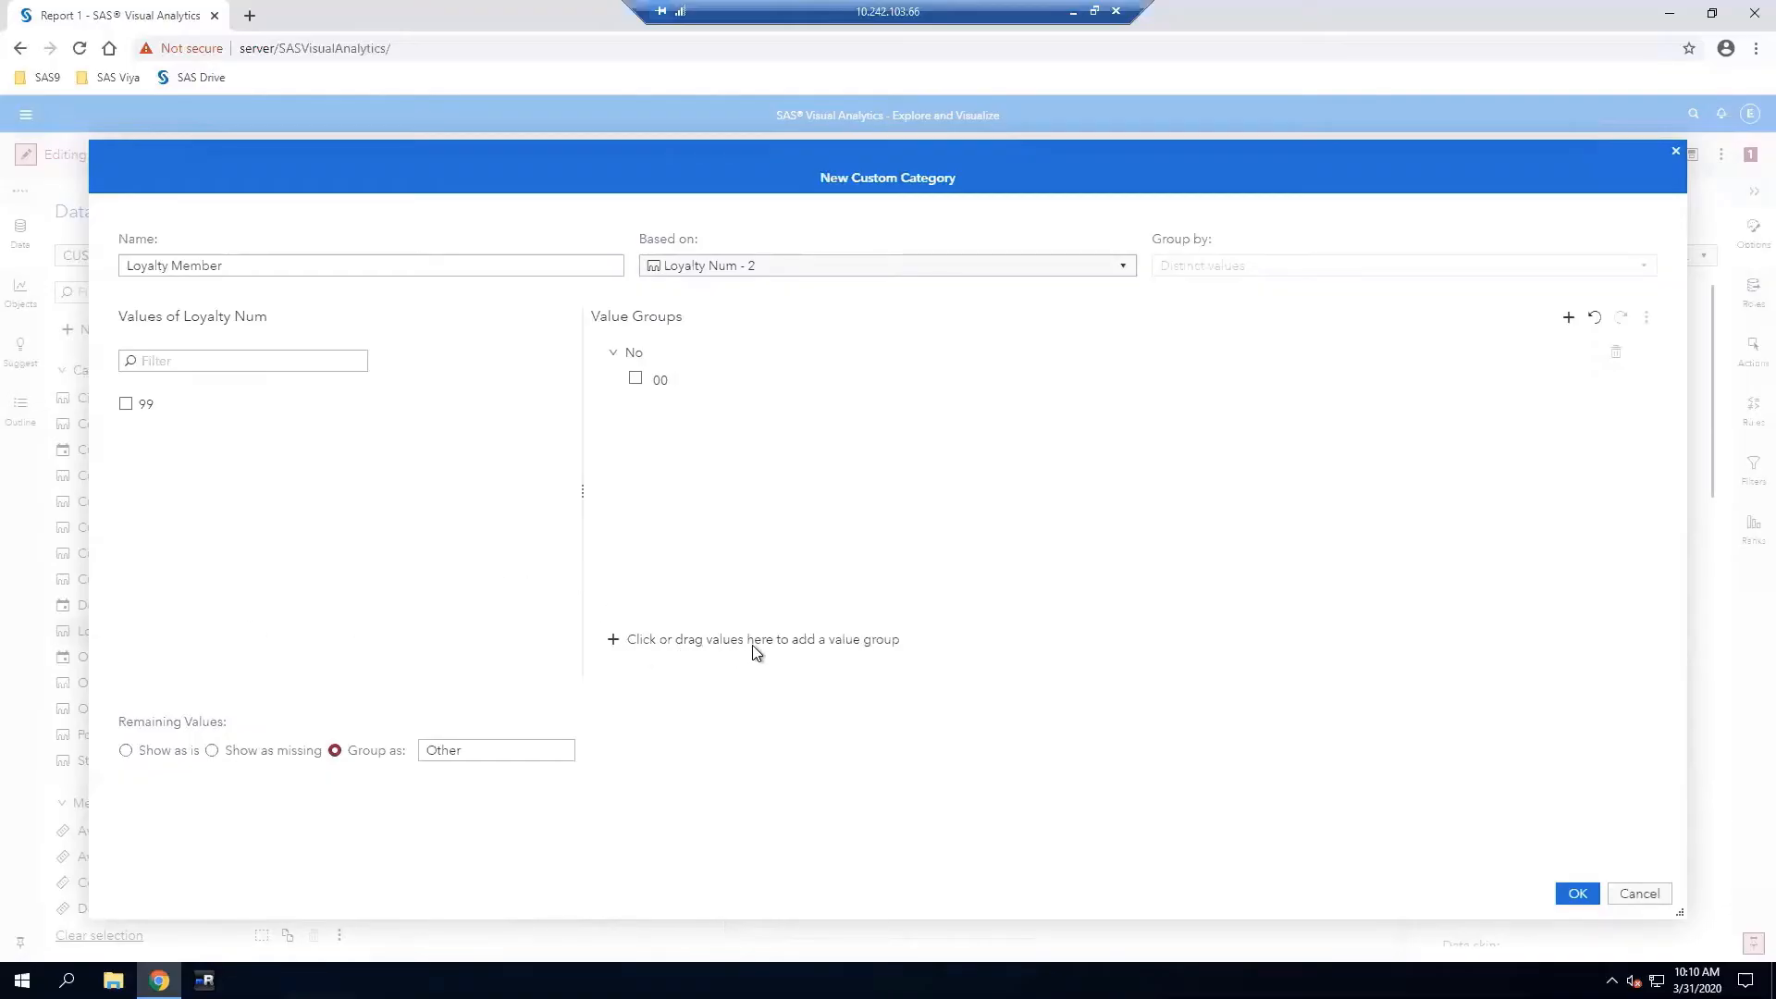
Put the value 99 in a second value group named "Yes" and save the custom category
{"action": "left_click", "coordinate": [126, 404]}
{"action": "left_click_drag", "start_coordinate": [143, 419], "coordinate": [661, 634]}
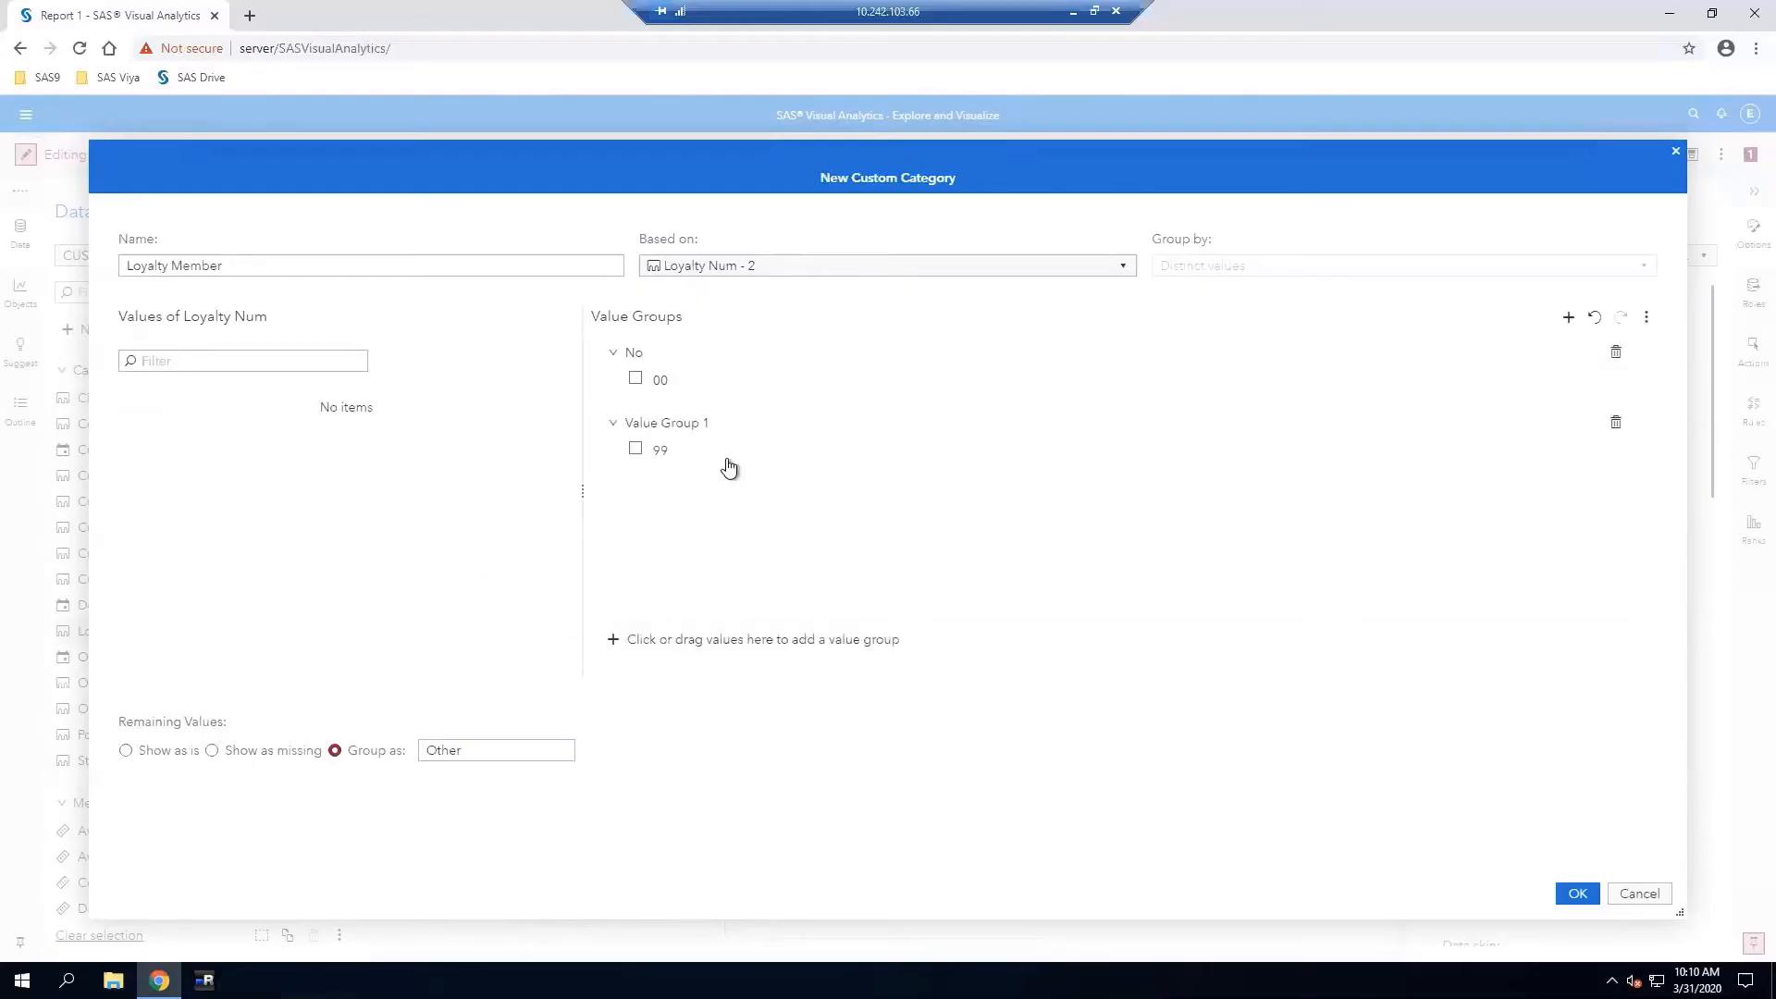
{"action": "left_click", "coordinate": [681, 413]}
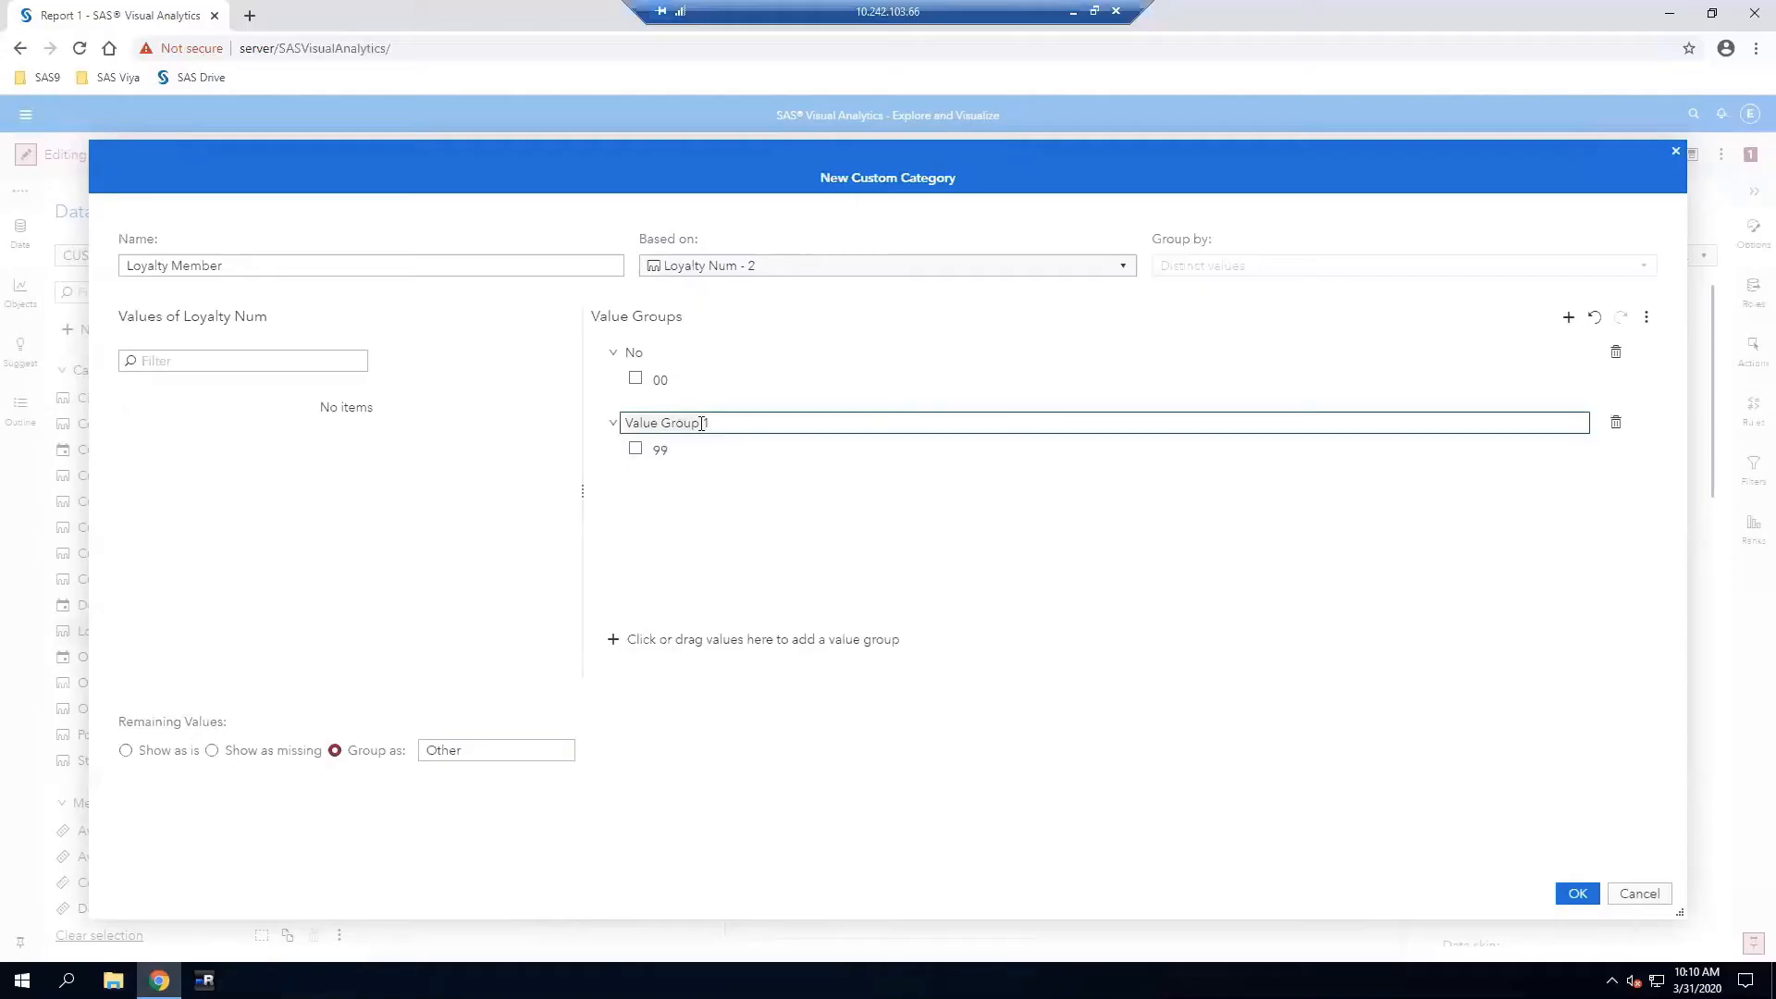
{"action": "type", "text": "Yes"}
{"action": "key", "text": "Return"}
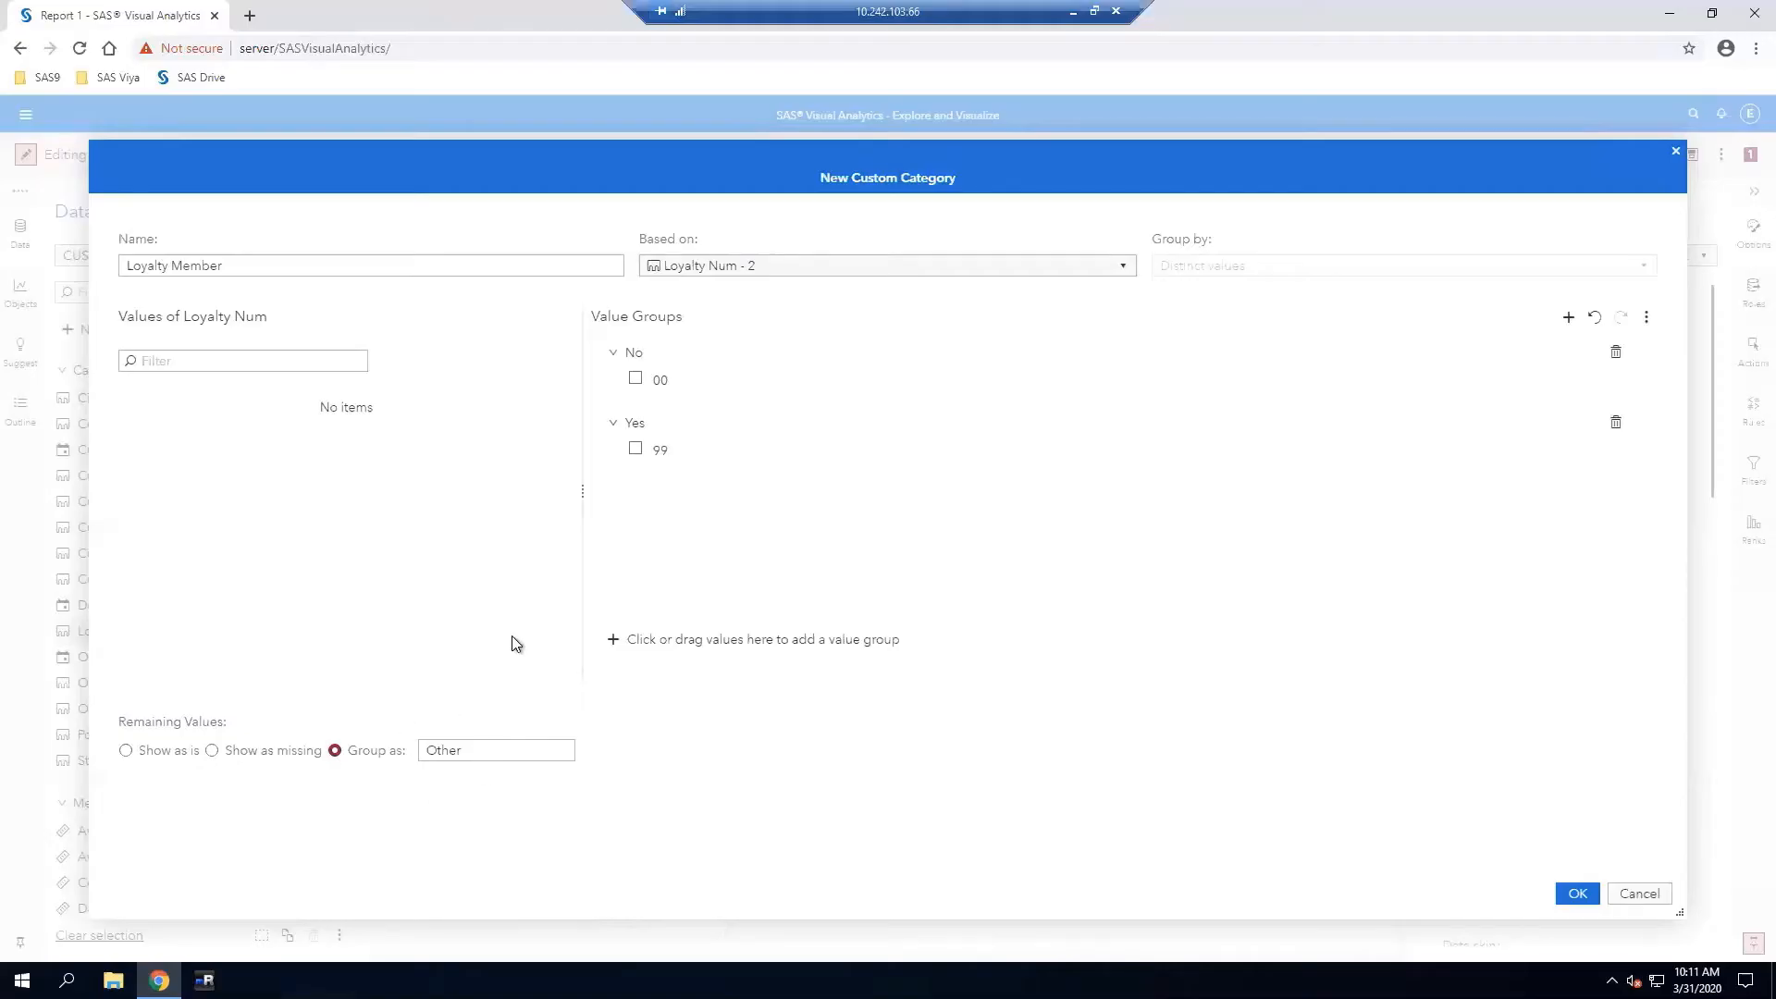
{"action": "left_click", "coordinate": [1578, 894]}
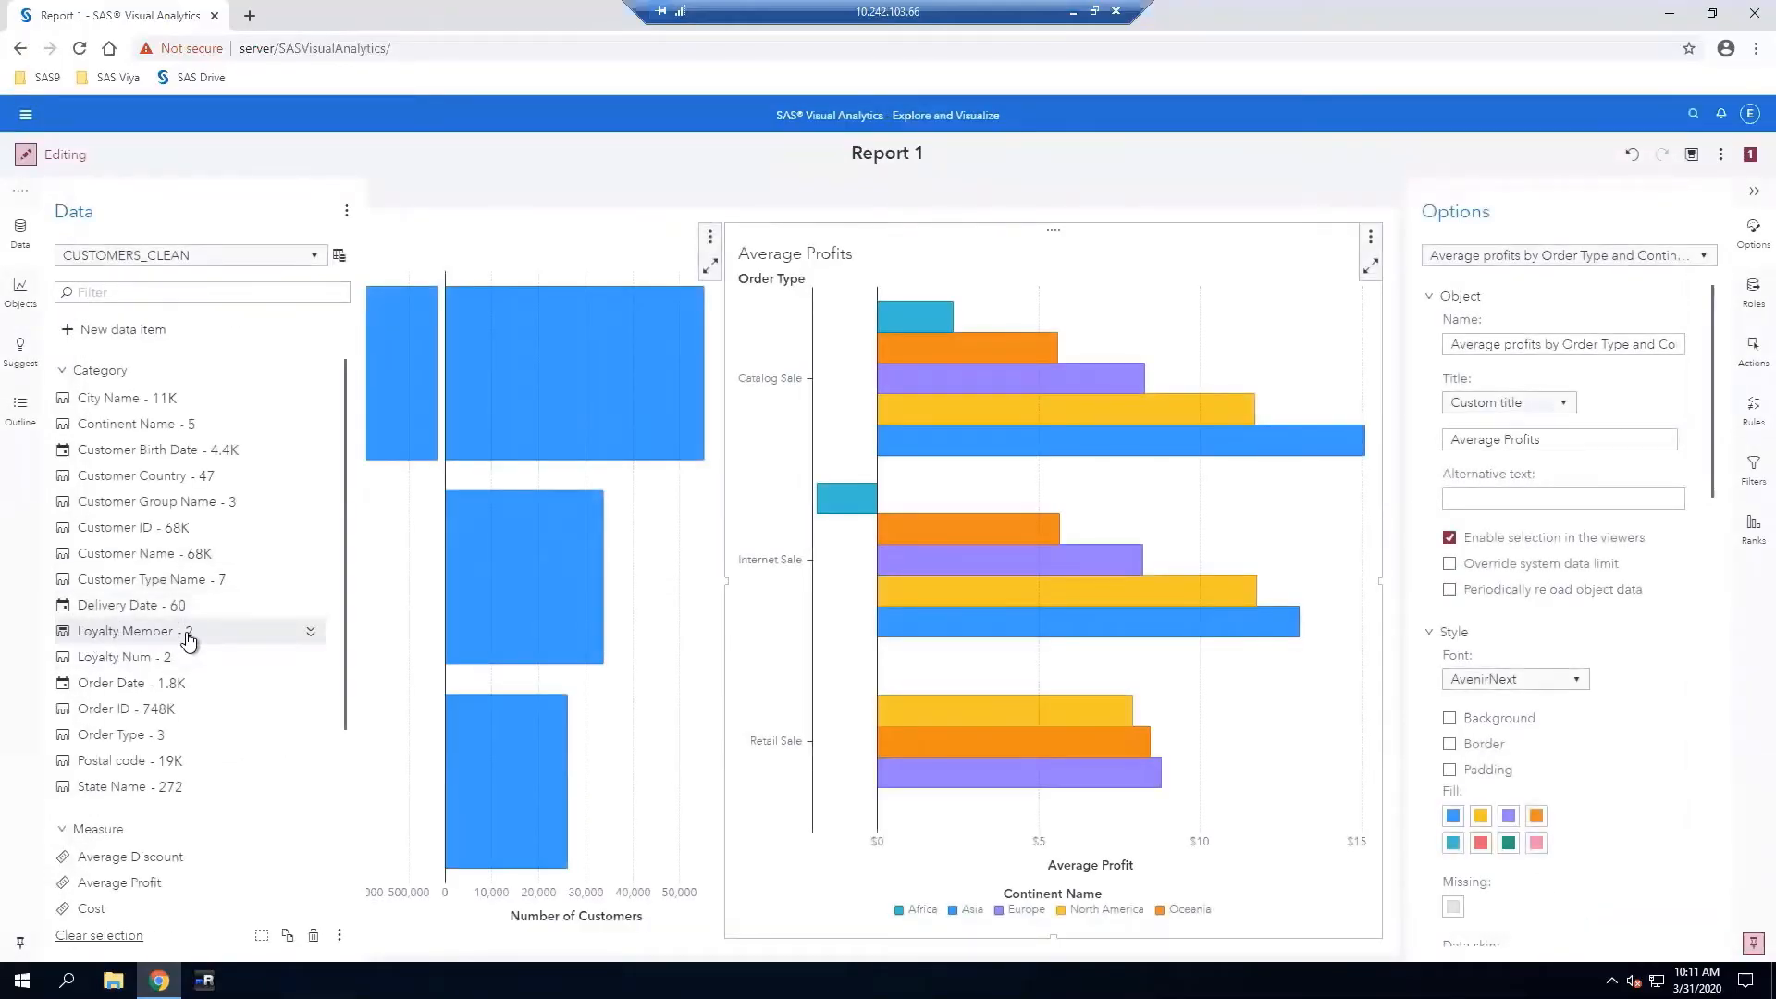
Duplicate the Average Profits bar chart on Page 2 and place the copy below the original
{"action": "mouse_move", "coordinate": [75, 638]}
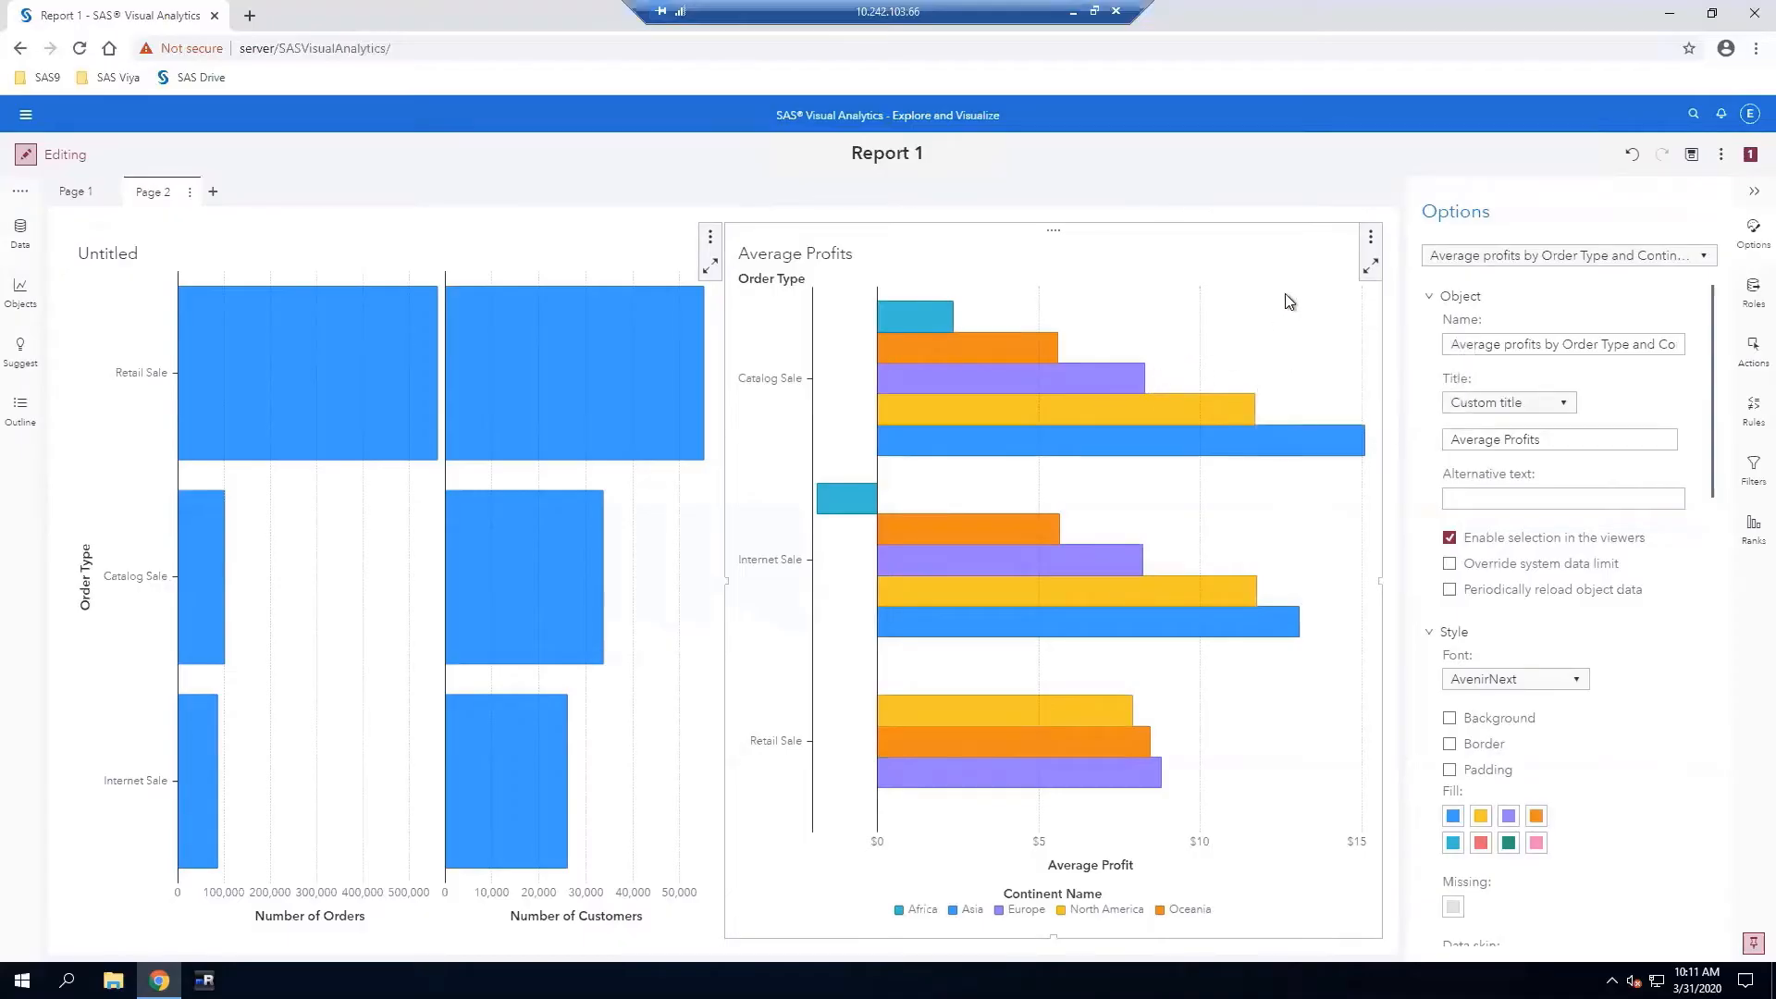
{"action": "left_click", "coordinate": [1371, 239]}
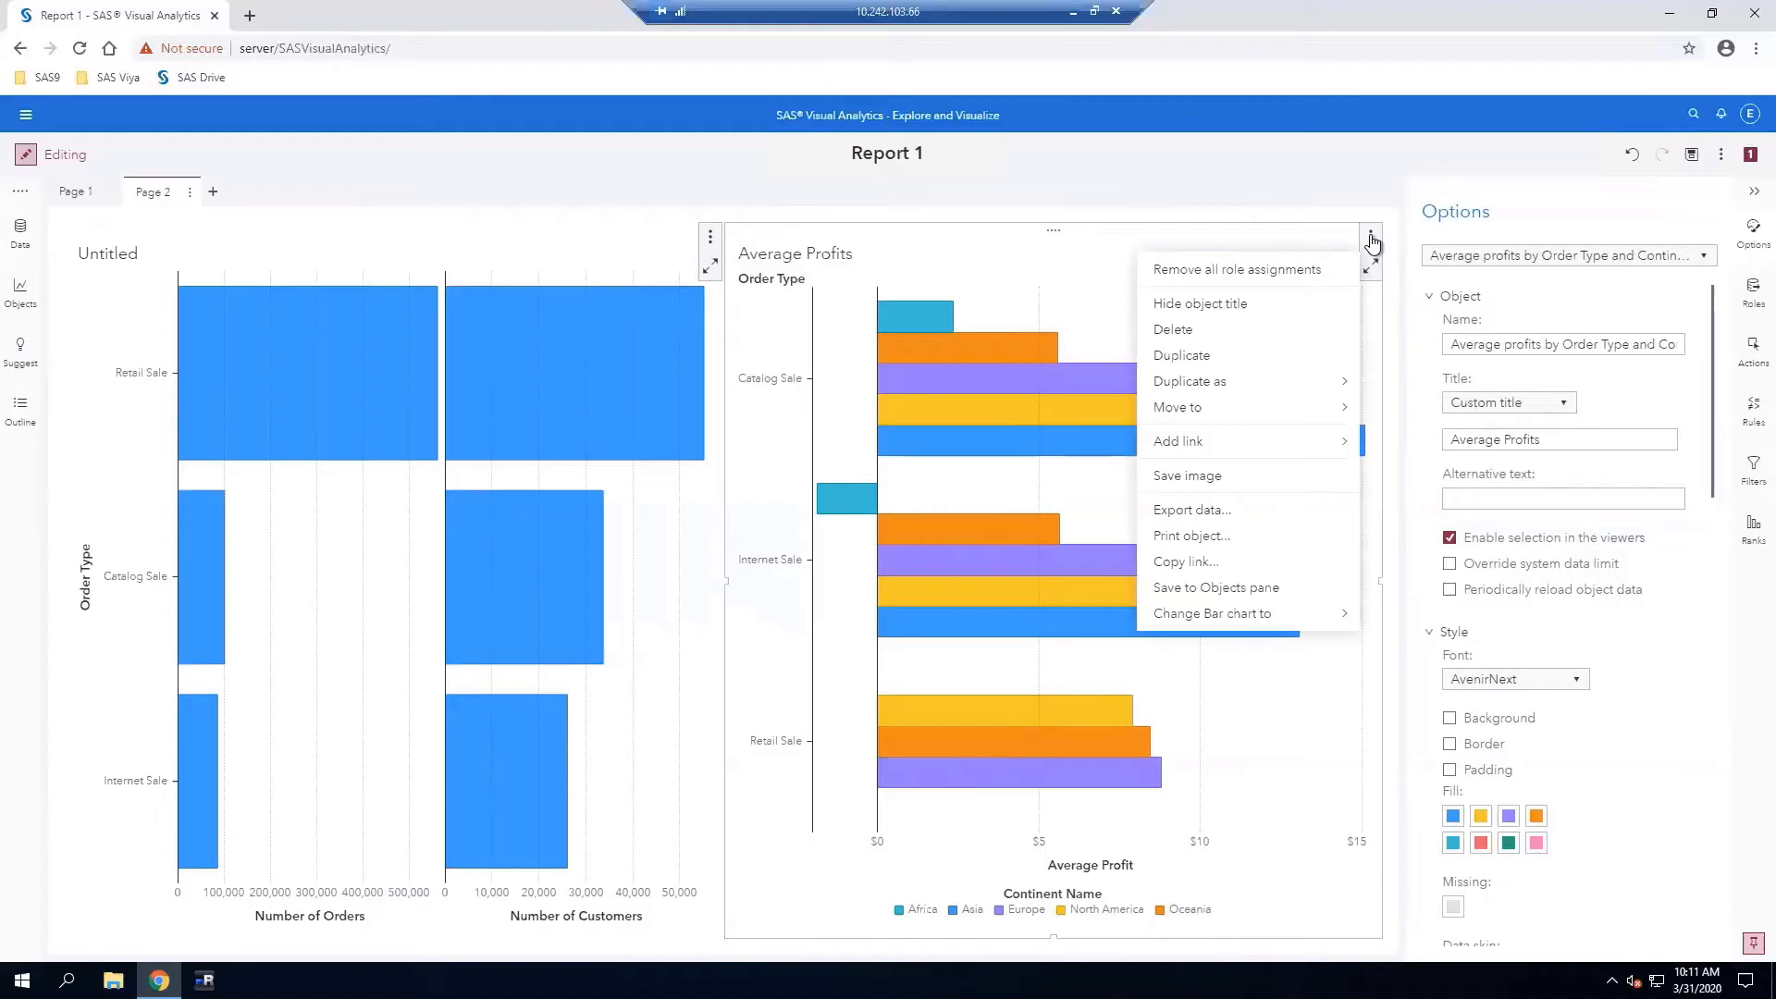
{"action": "left_click", "coordinate": [1208, 362]}
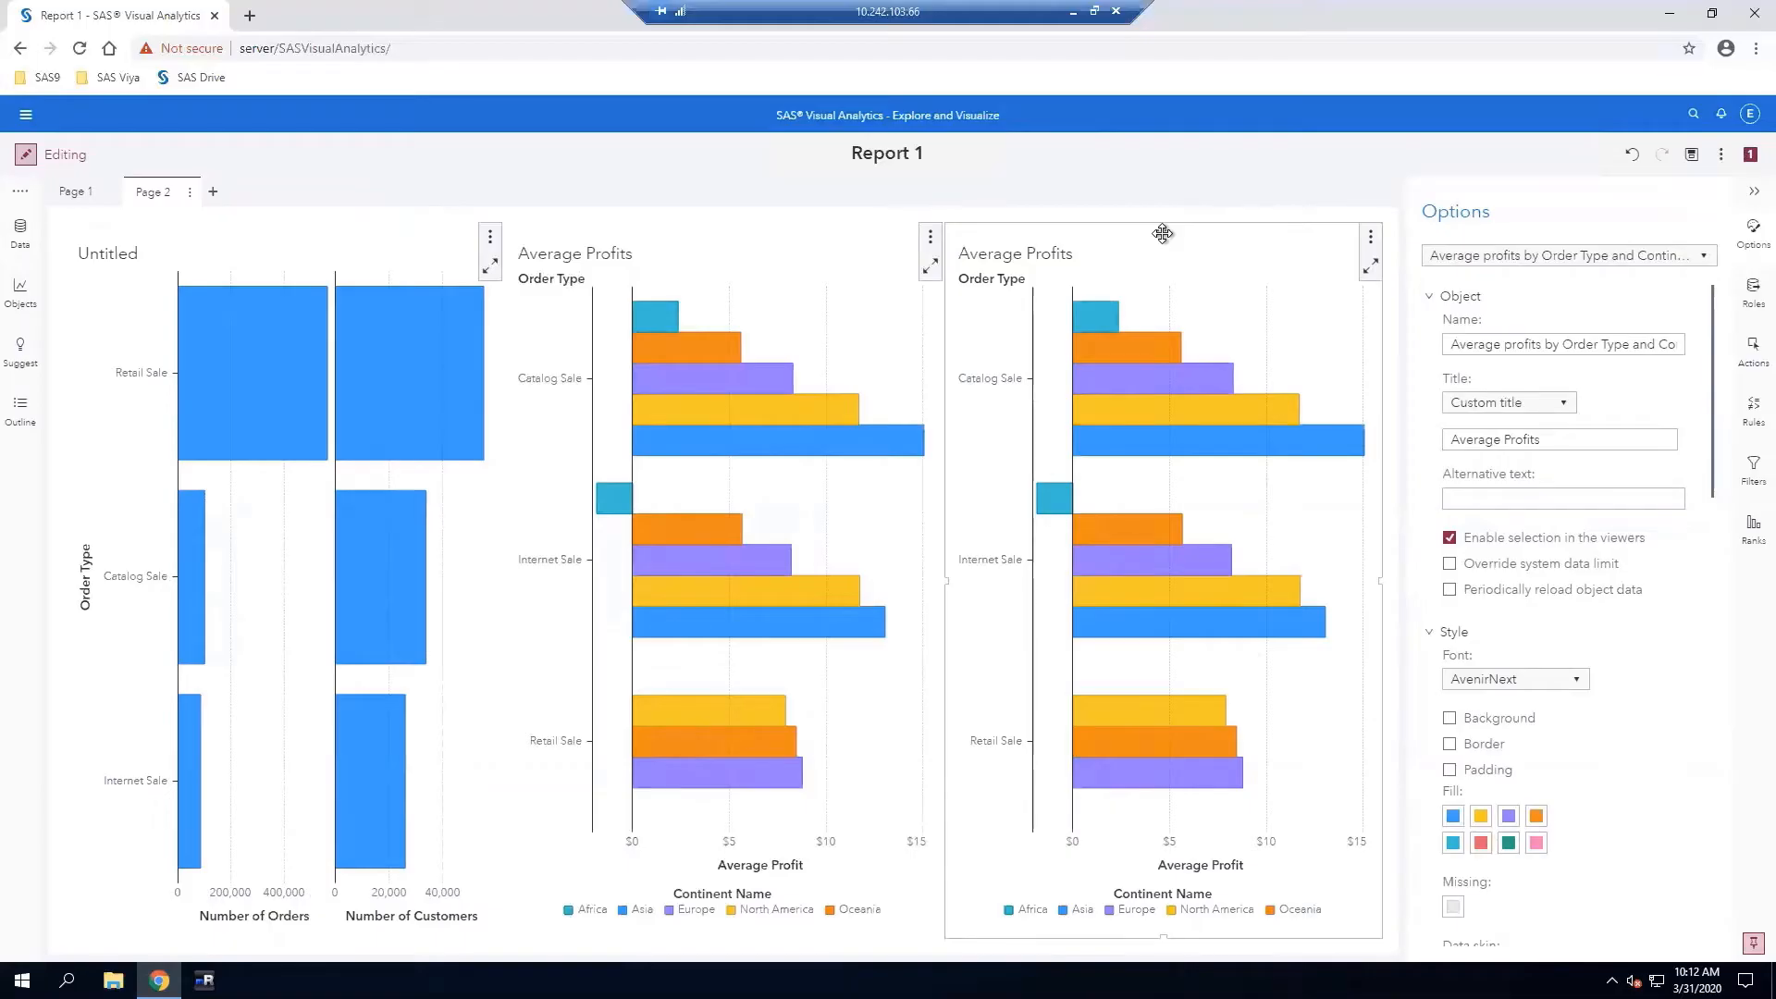
{"action": "left_click_drag", "start_coordinate": [1163, 233], "coordinate": [602, 814]}
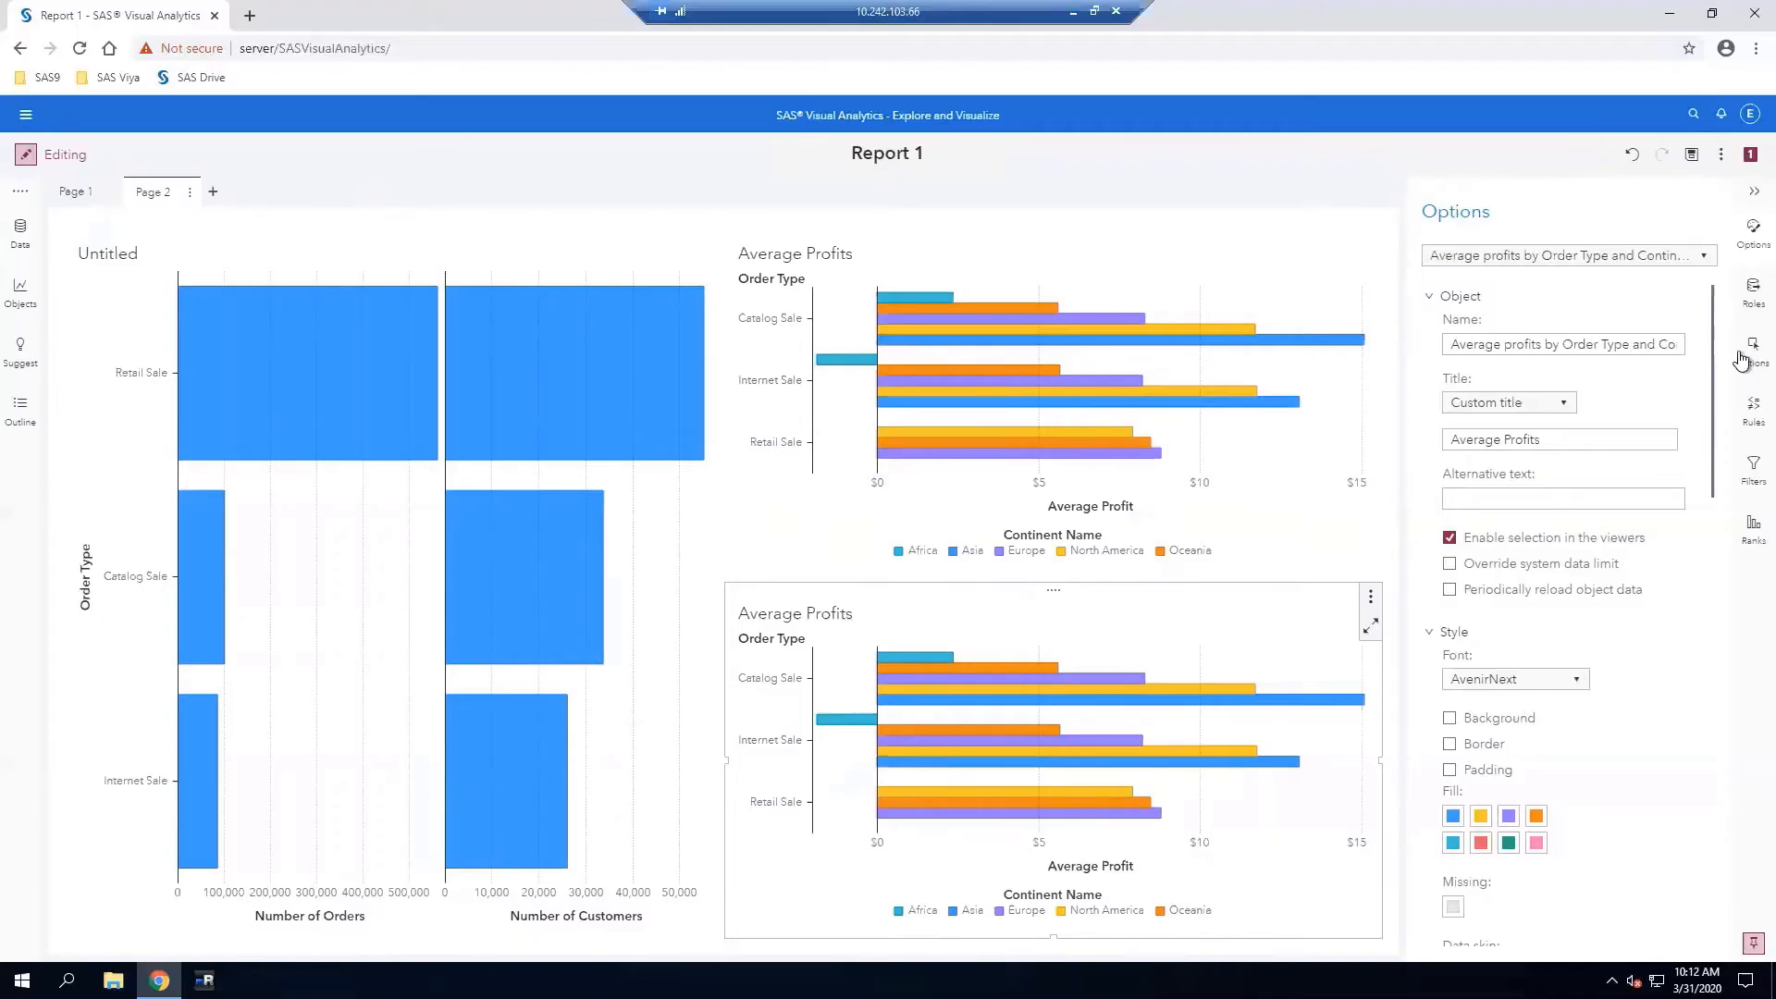
Replace Order Type with Loyalty Member as the category of the duplicated Average Profits chart
{"action": "left_click", "coordinate": [1751, 292]}
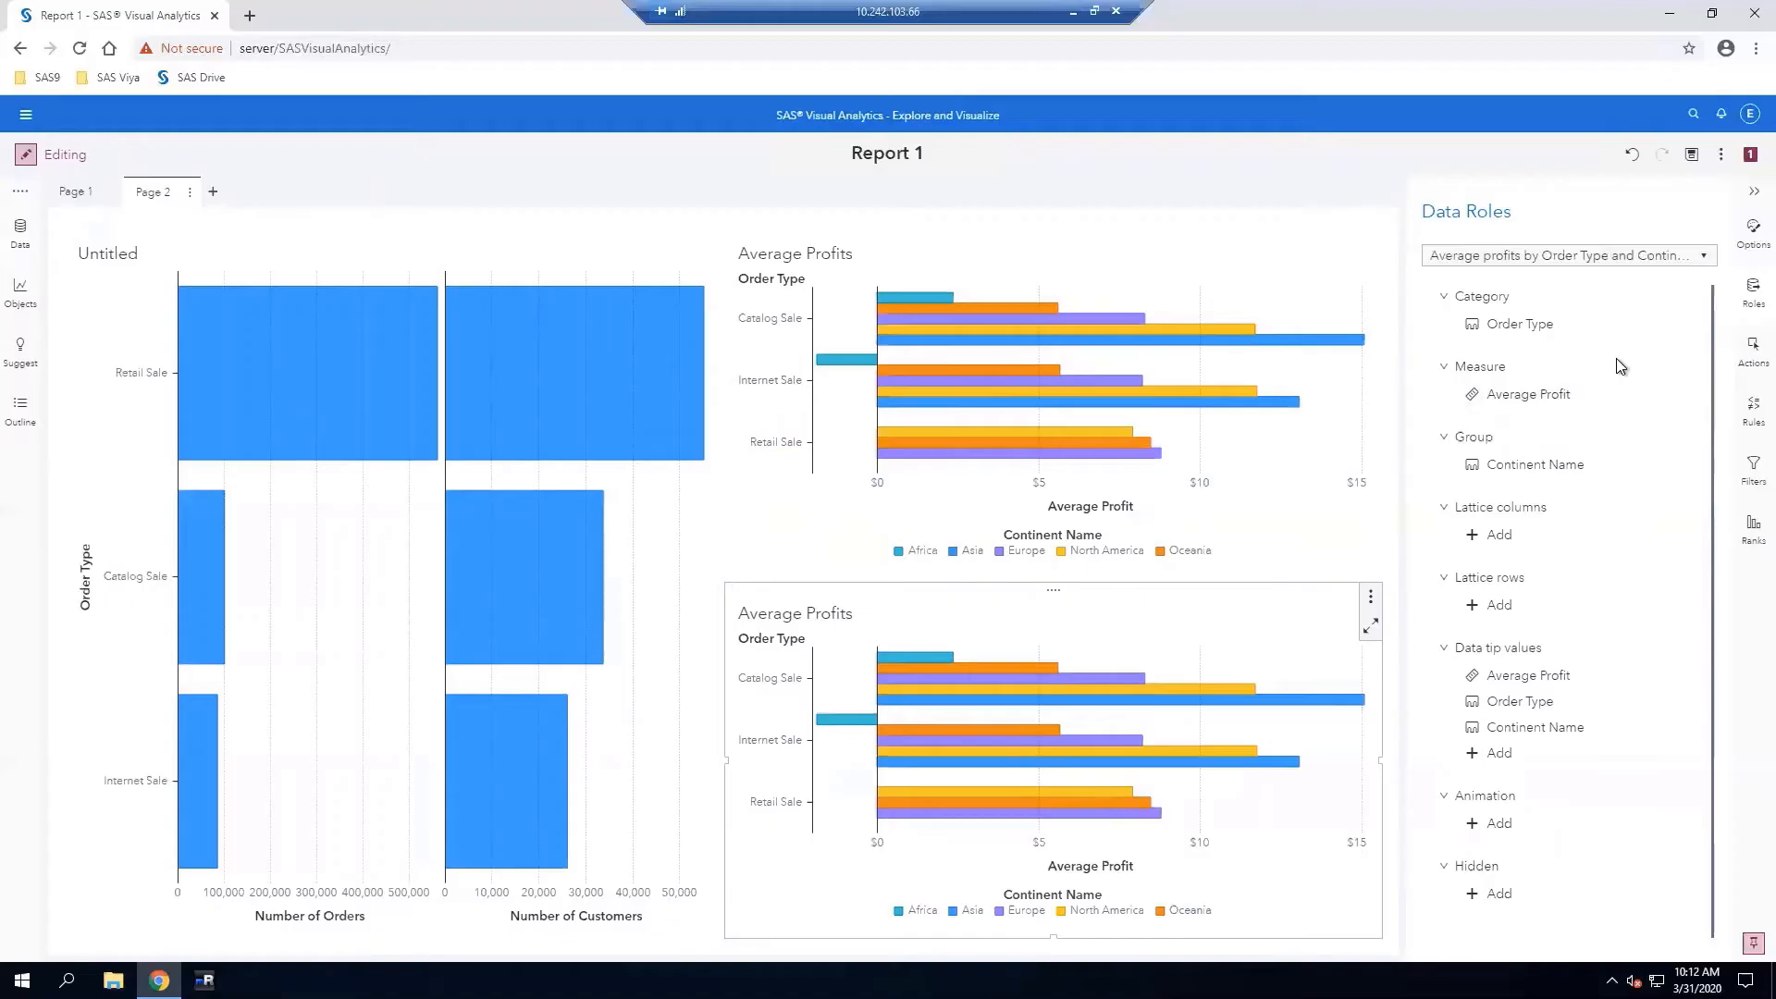
{"action": "left_click", "coordinate": [1531, 326]}
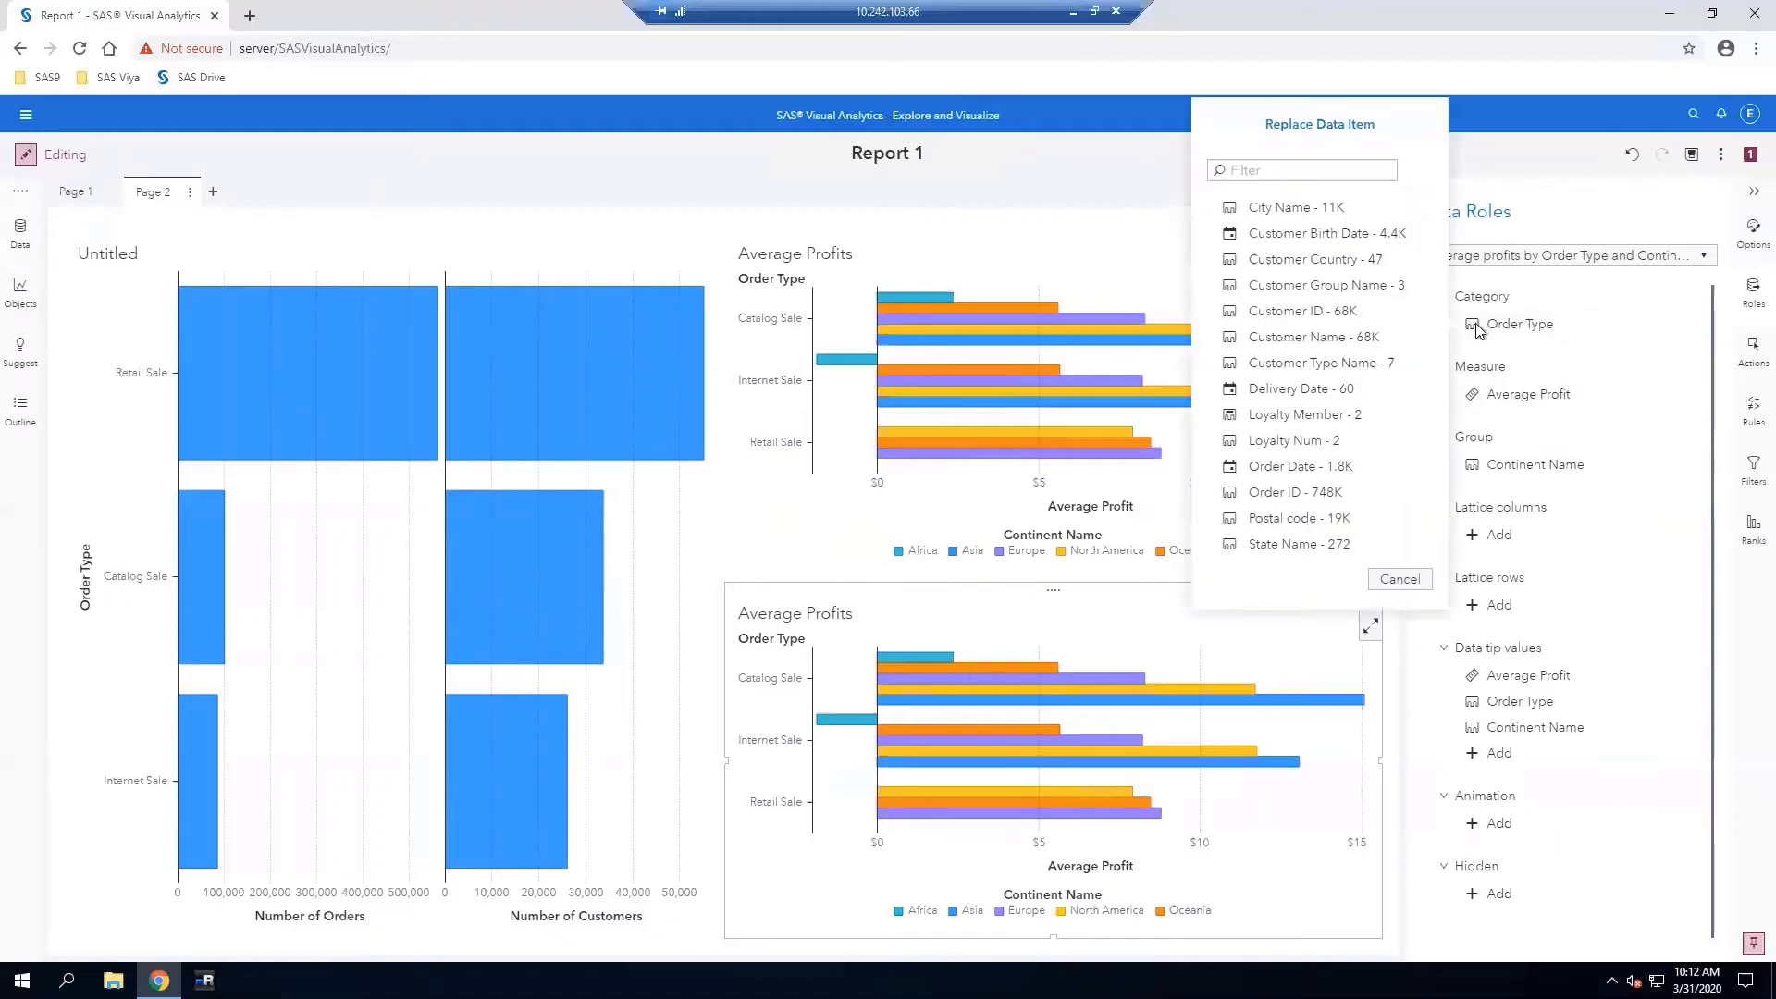
{"action": "left_click", "coordinate": [1357, 417]}
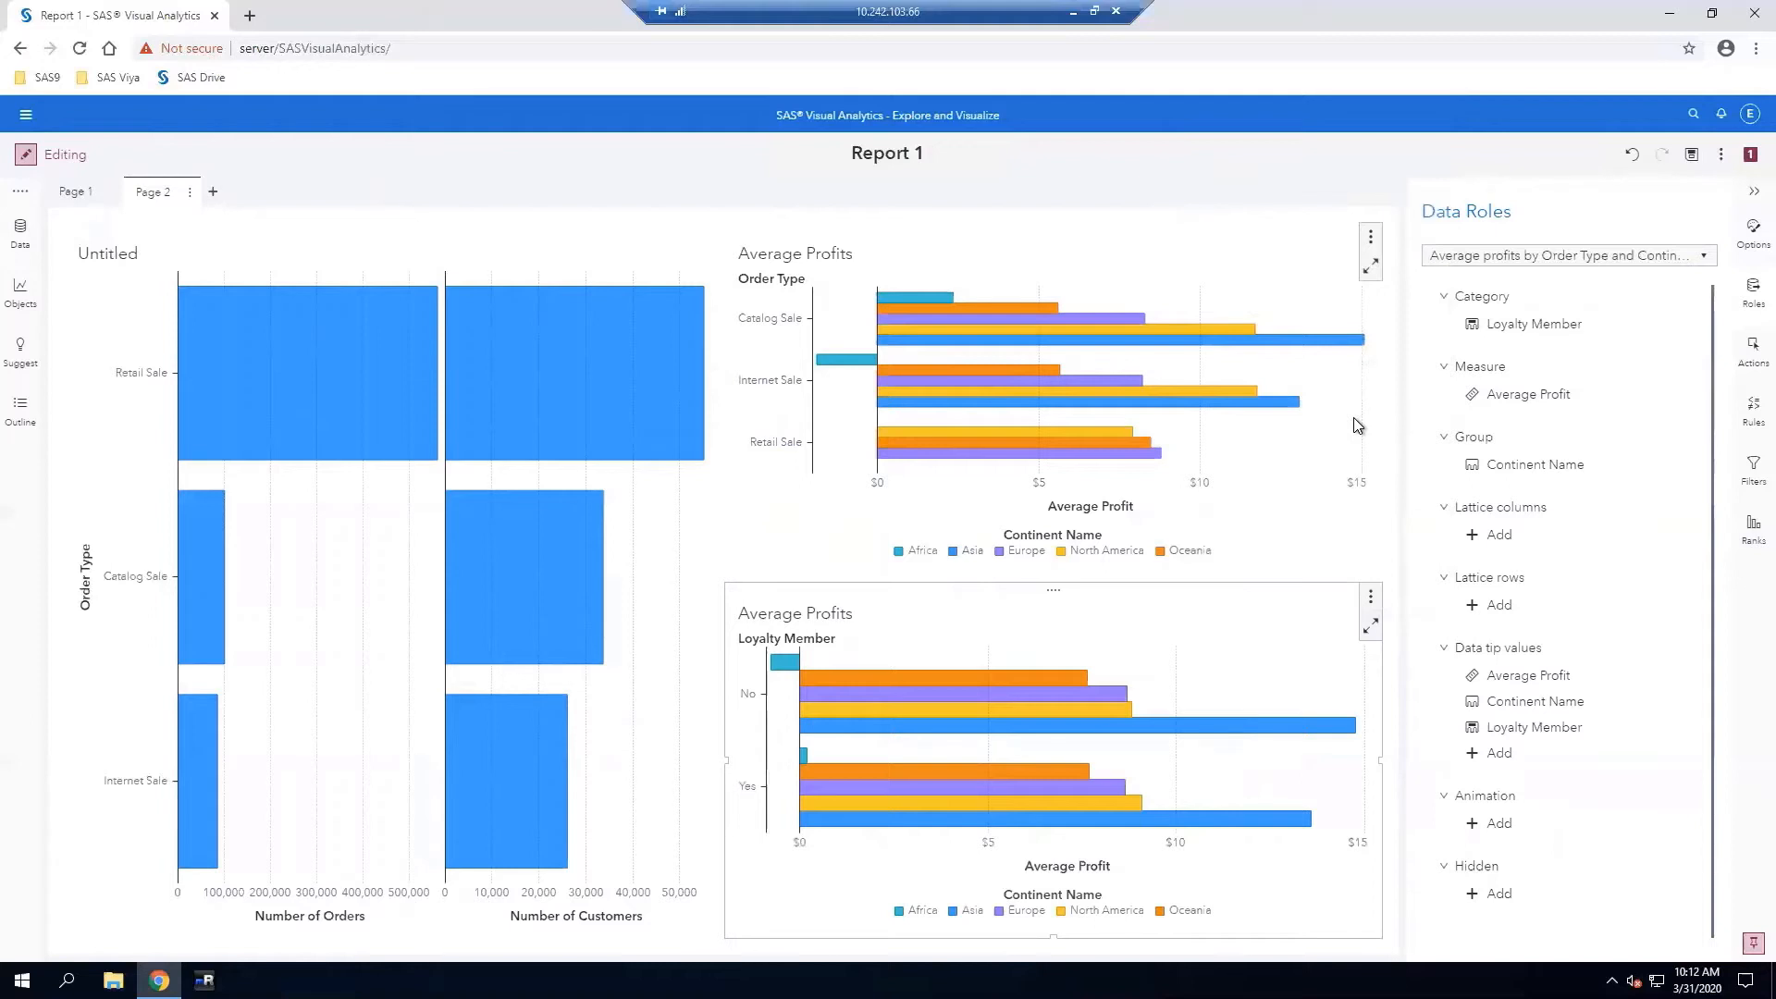
Replace Continent Name with Customer Type Name as the group of the duplicated chart and inspect its bars
{"action": "mouse_move", "coordinate": [1549, 474]}
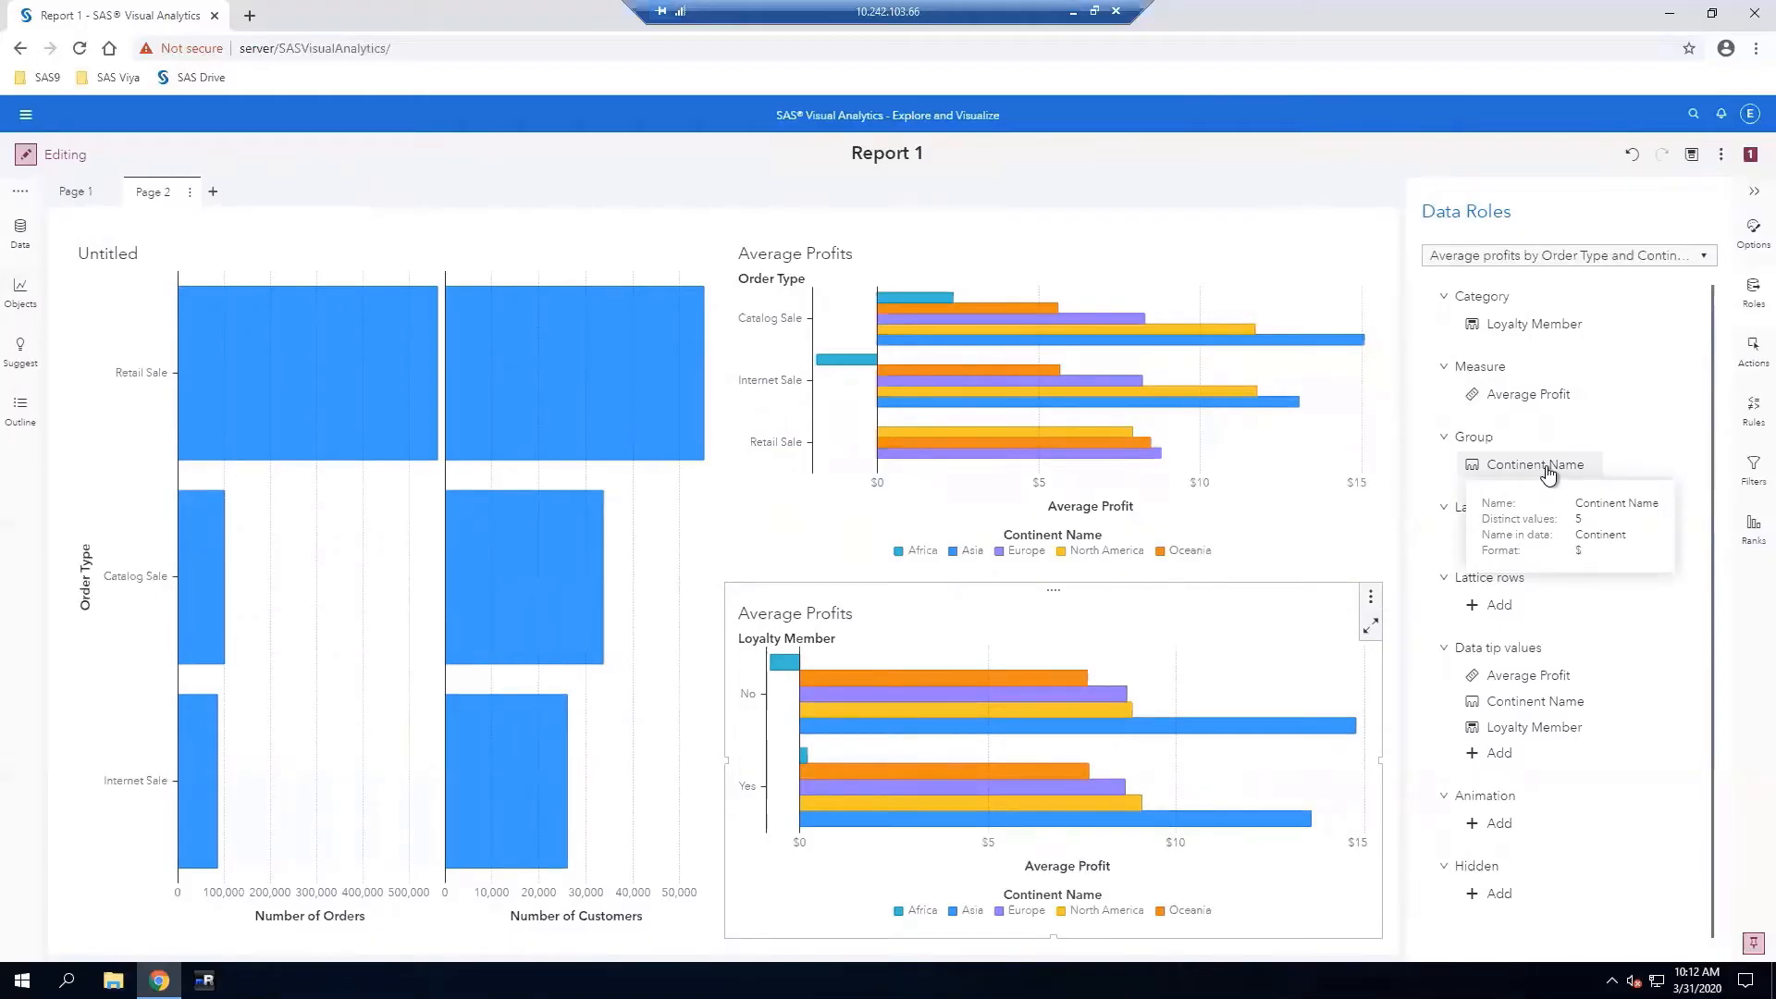
{"action": "left_click", "coordinate": [1547, 470]}
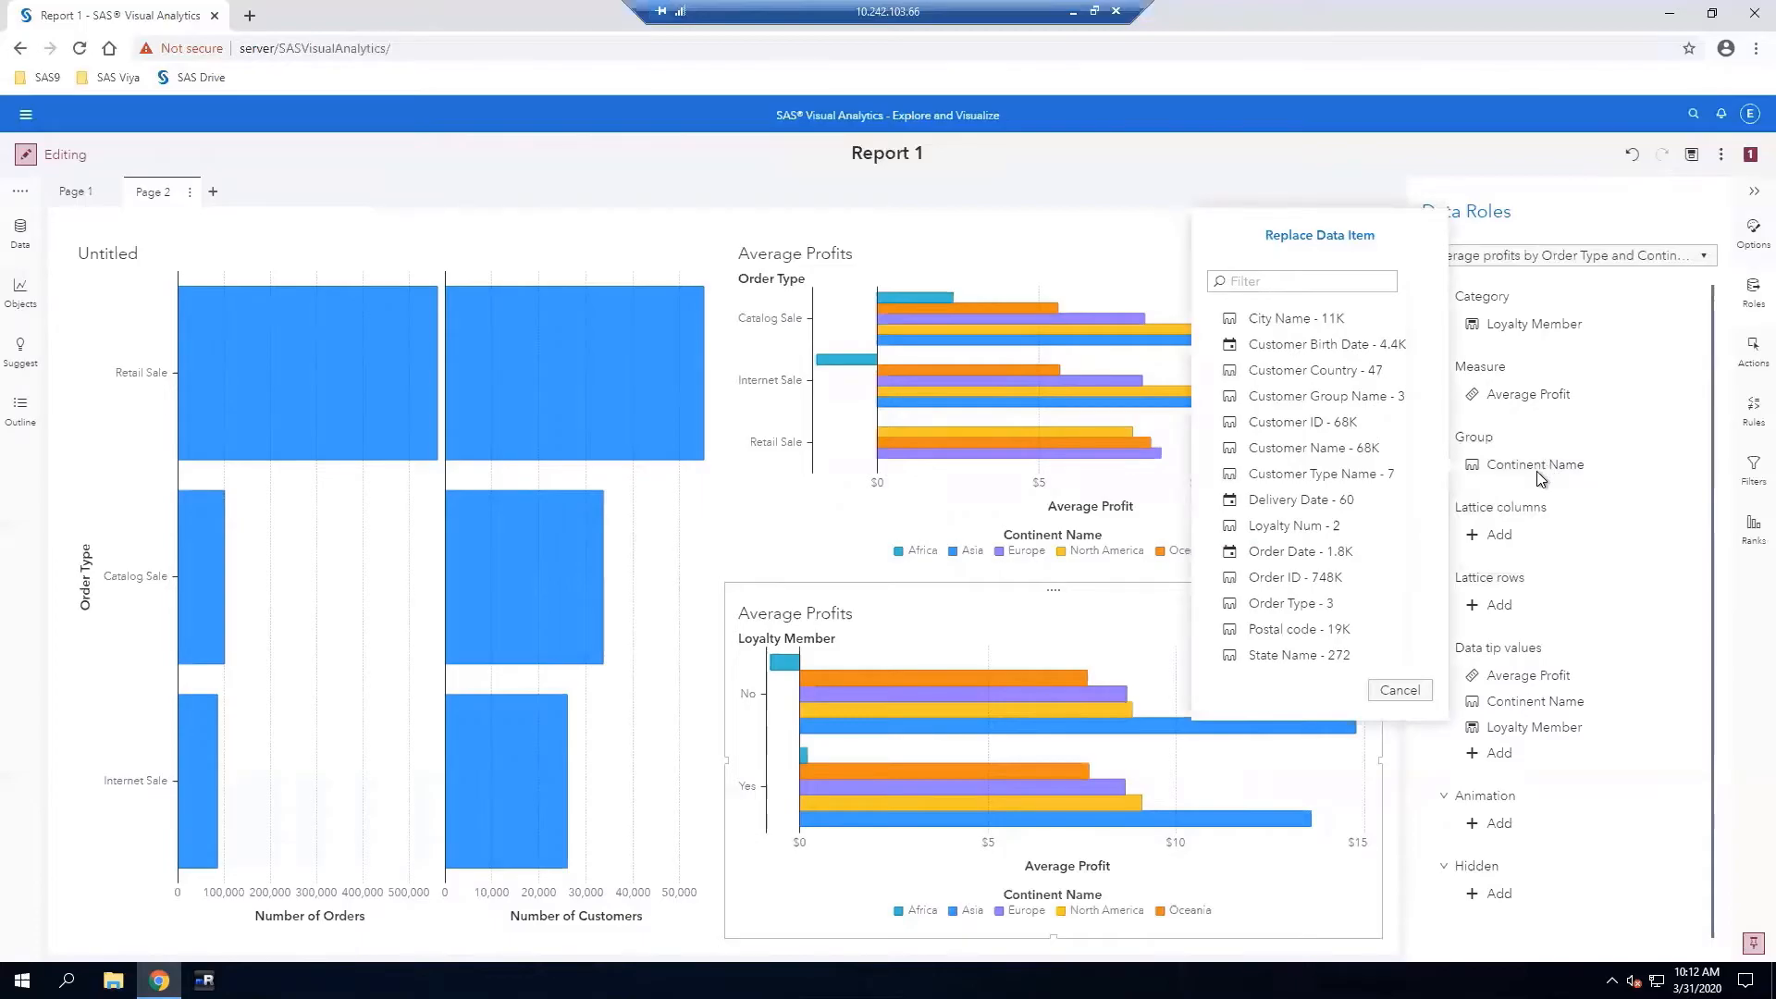
{"action": "left_click", "coordinate": [1295, 474]}
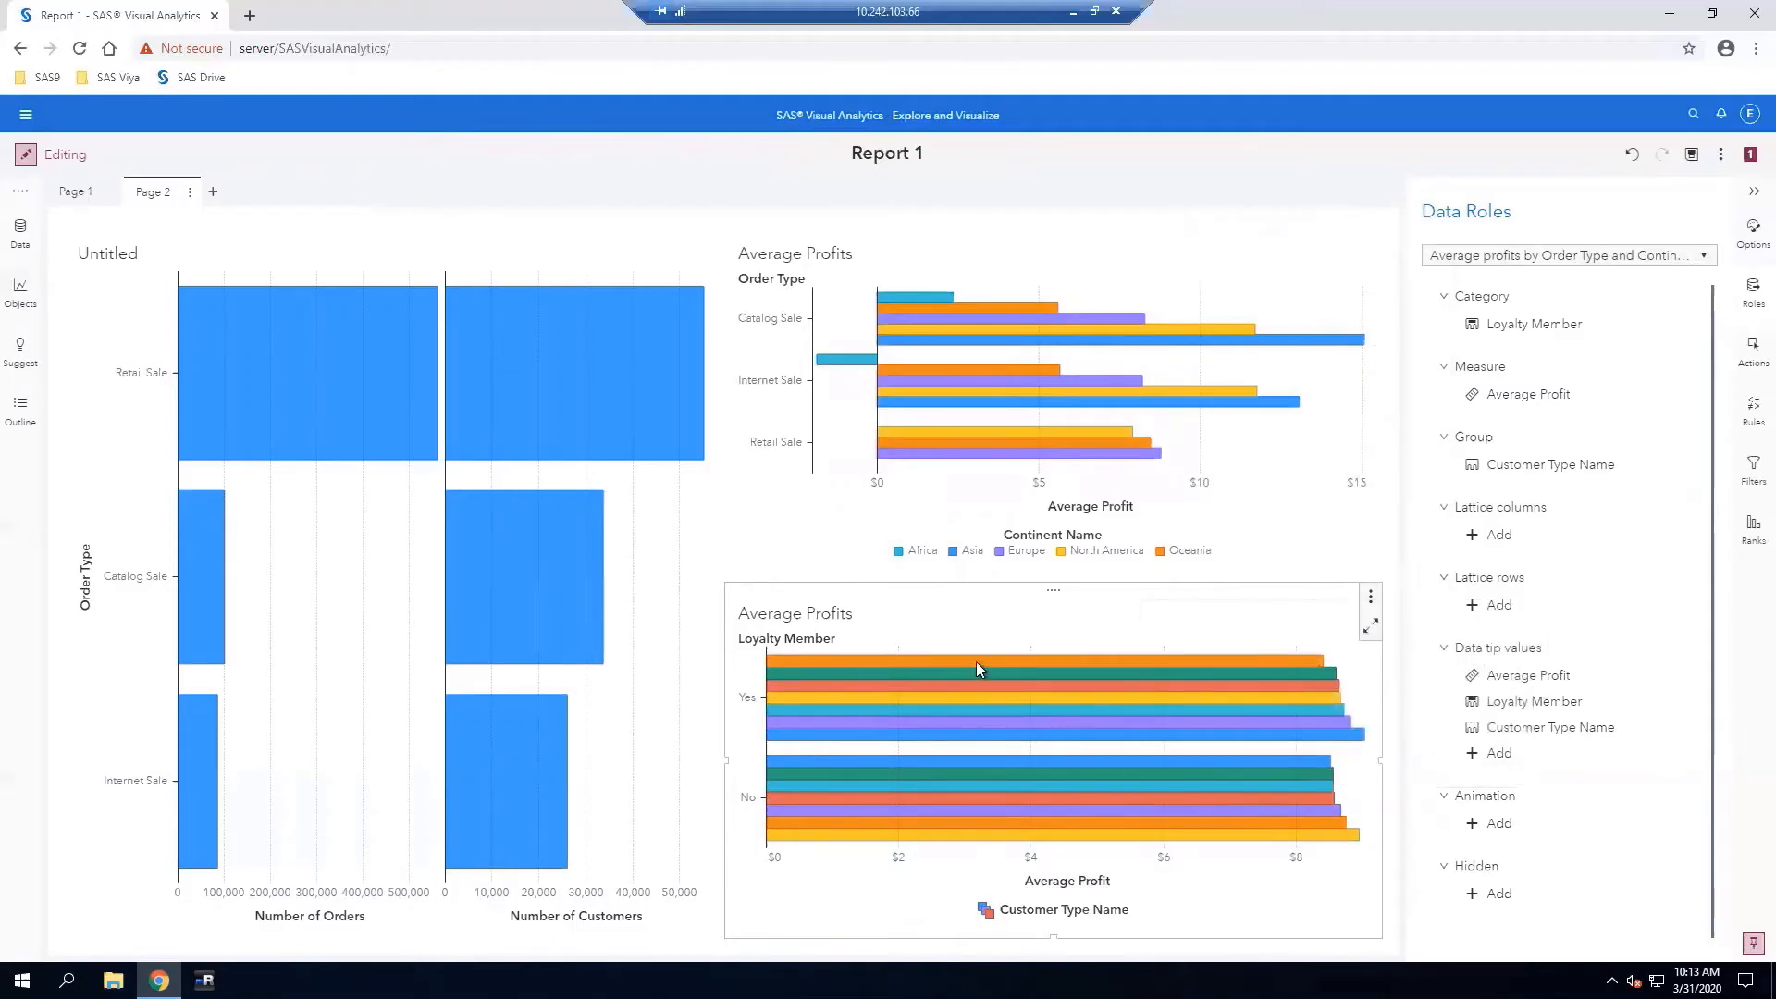
{"action": "mouse_move", "coordinate": [978, 697]}
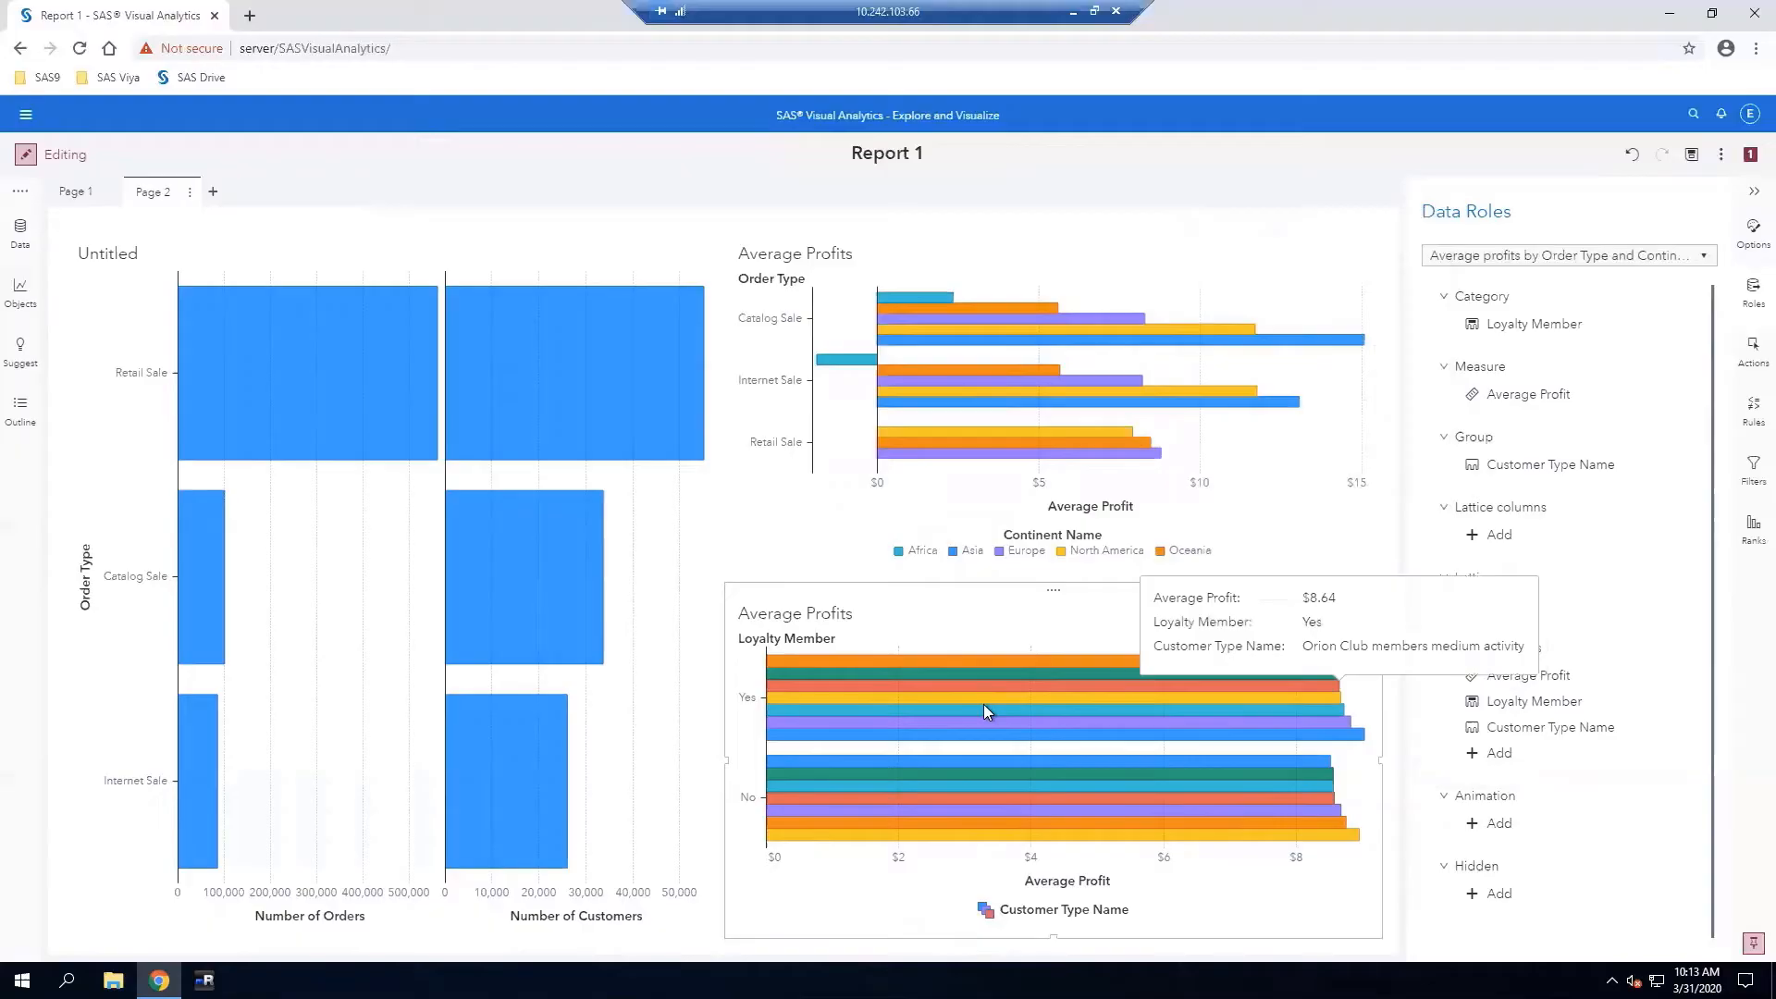
Swap Customer Type Name and Loyalty Member between category and group in the lower Average Profits chart, and make its bars vertical
{"action": "mouse_move", "coordinate": [990, 780]}
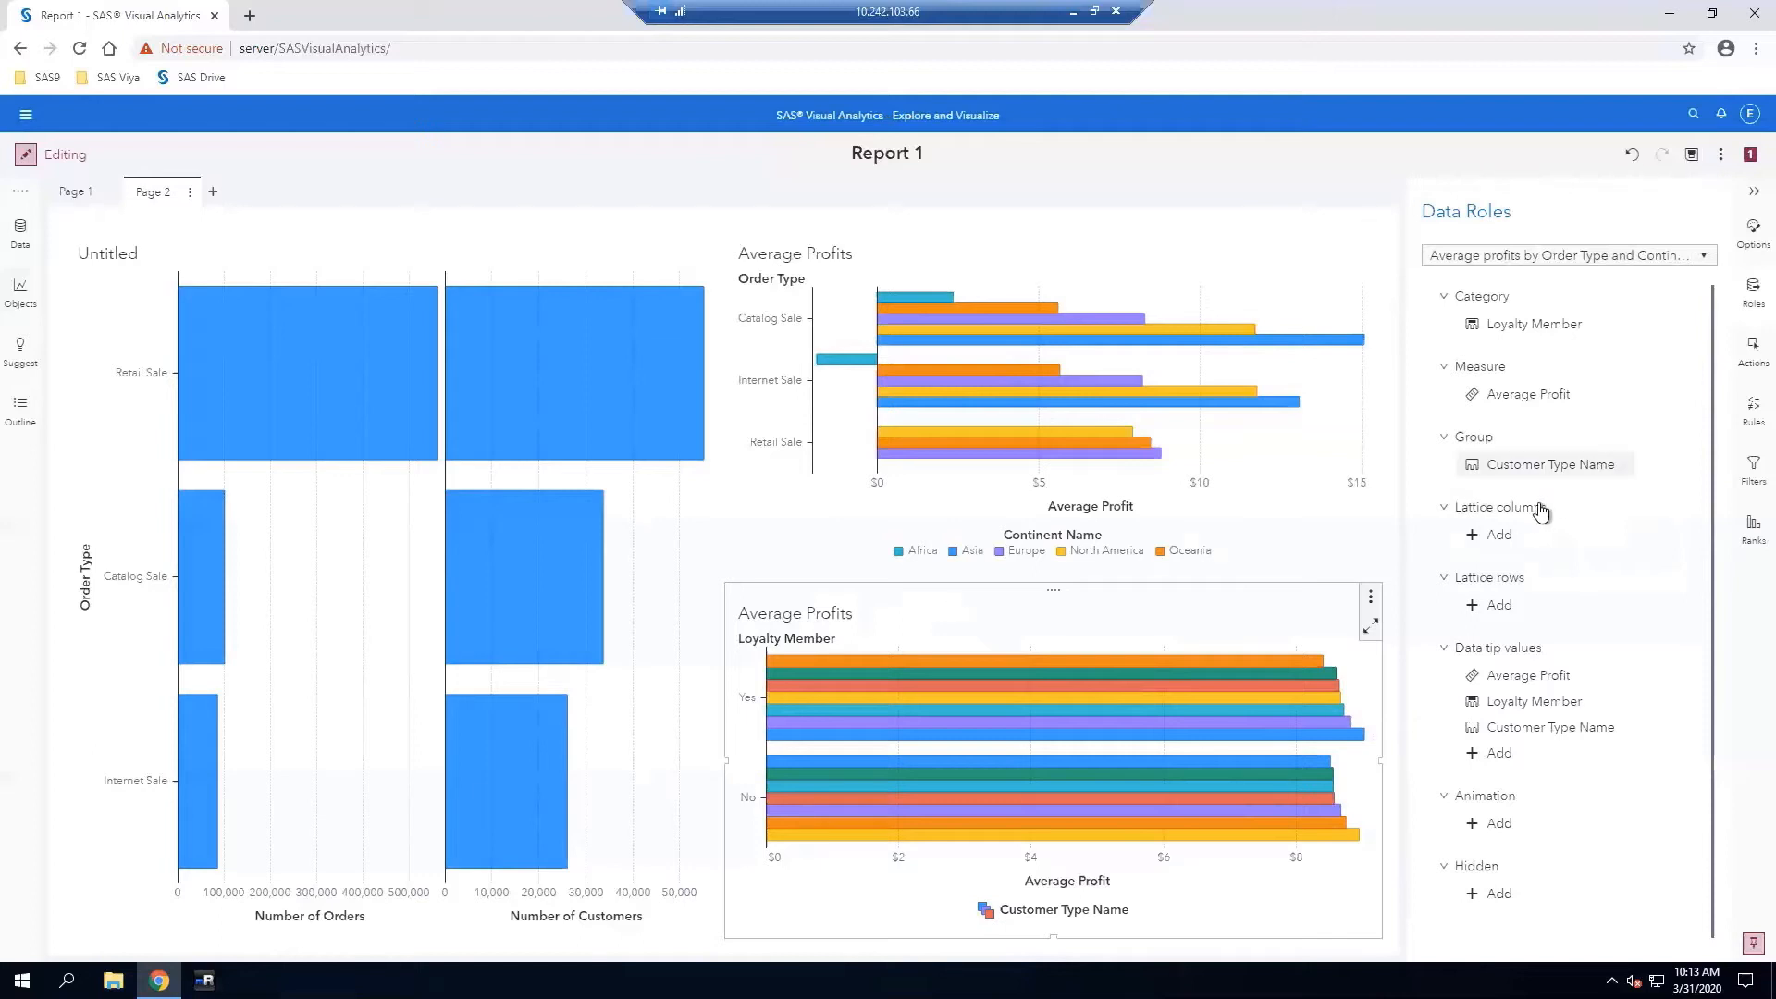
{"action": "left_click_drag", "start_coordinate": [1520, 470], "coordinate": [1513, 324]}
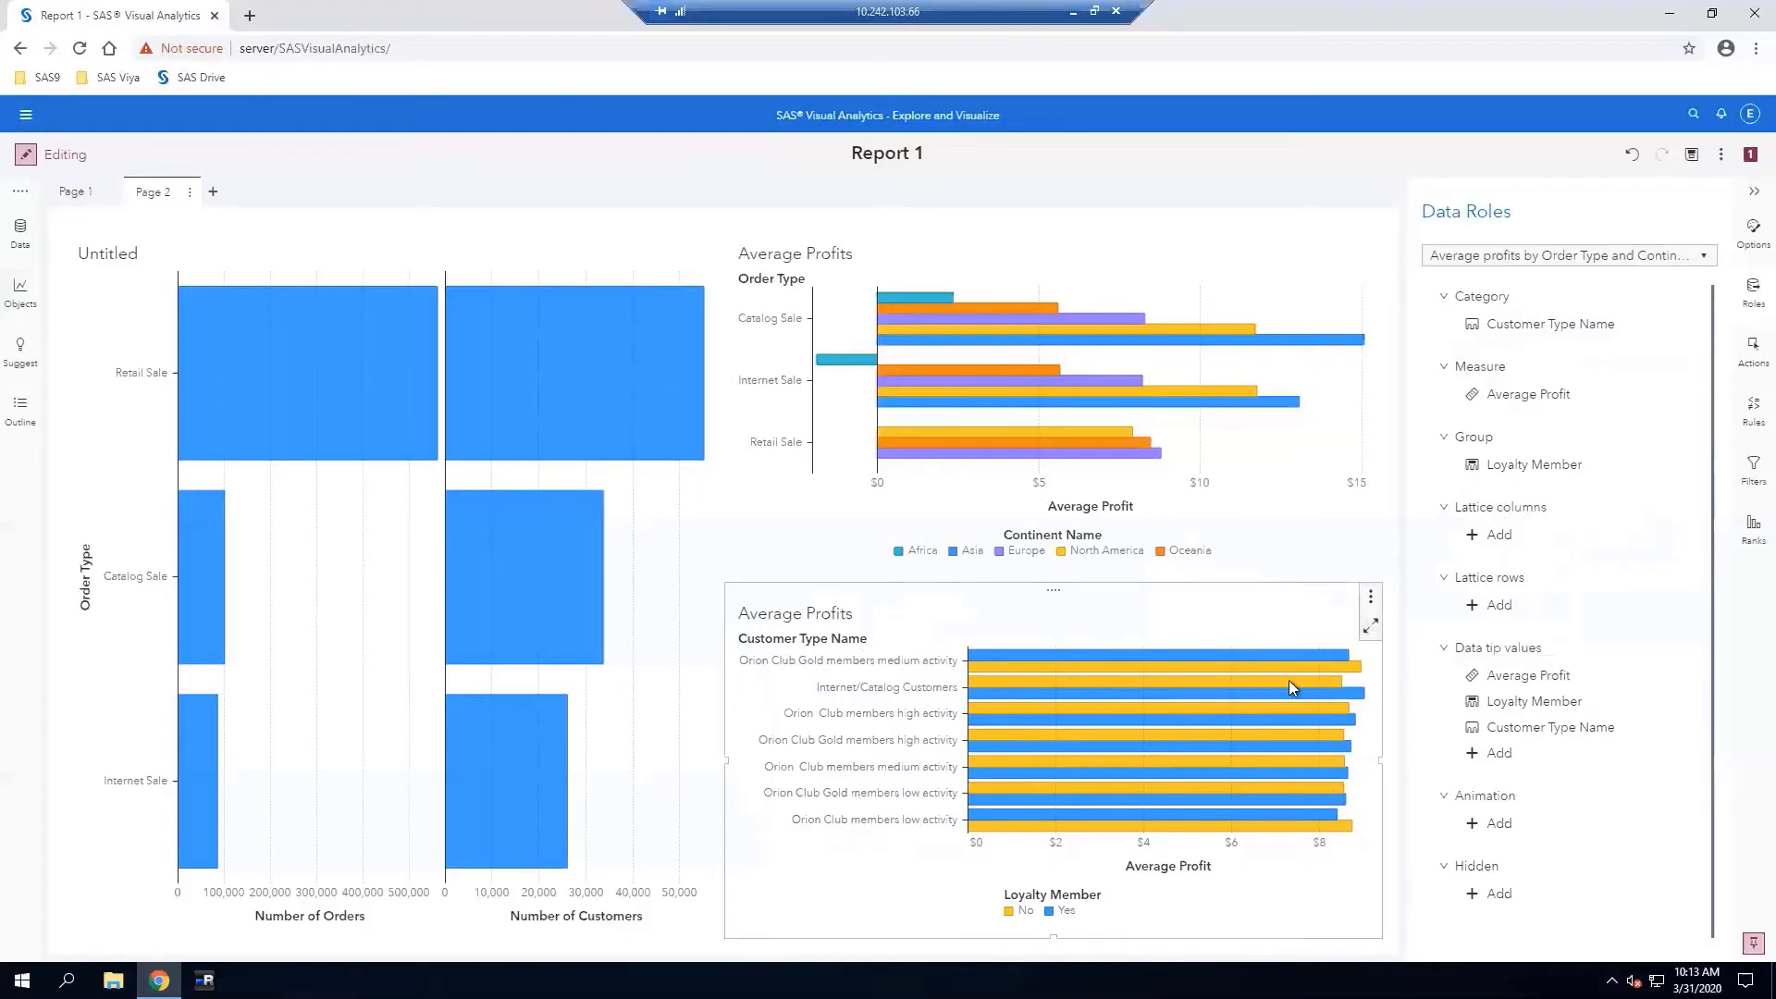
{"action": "left_click", "coordinate": [1749, 241]}
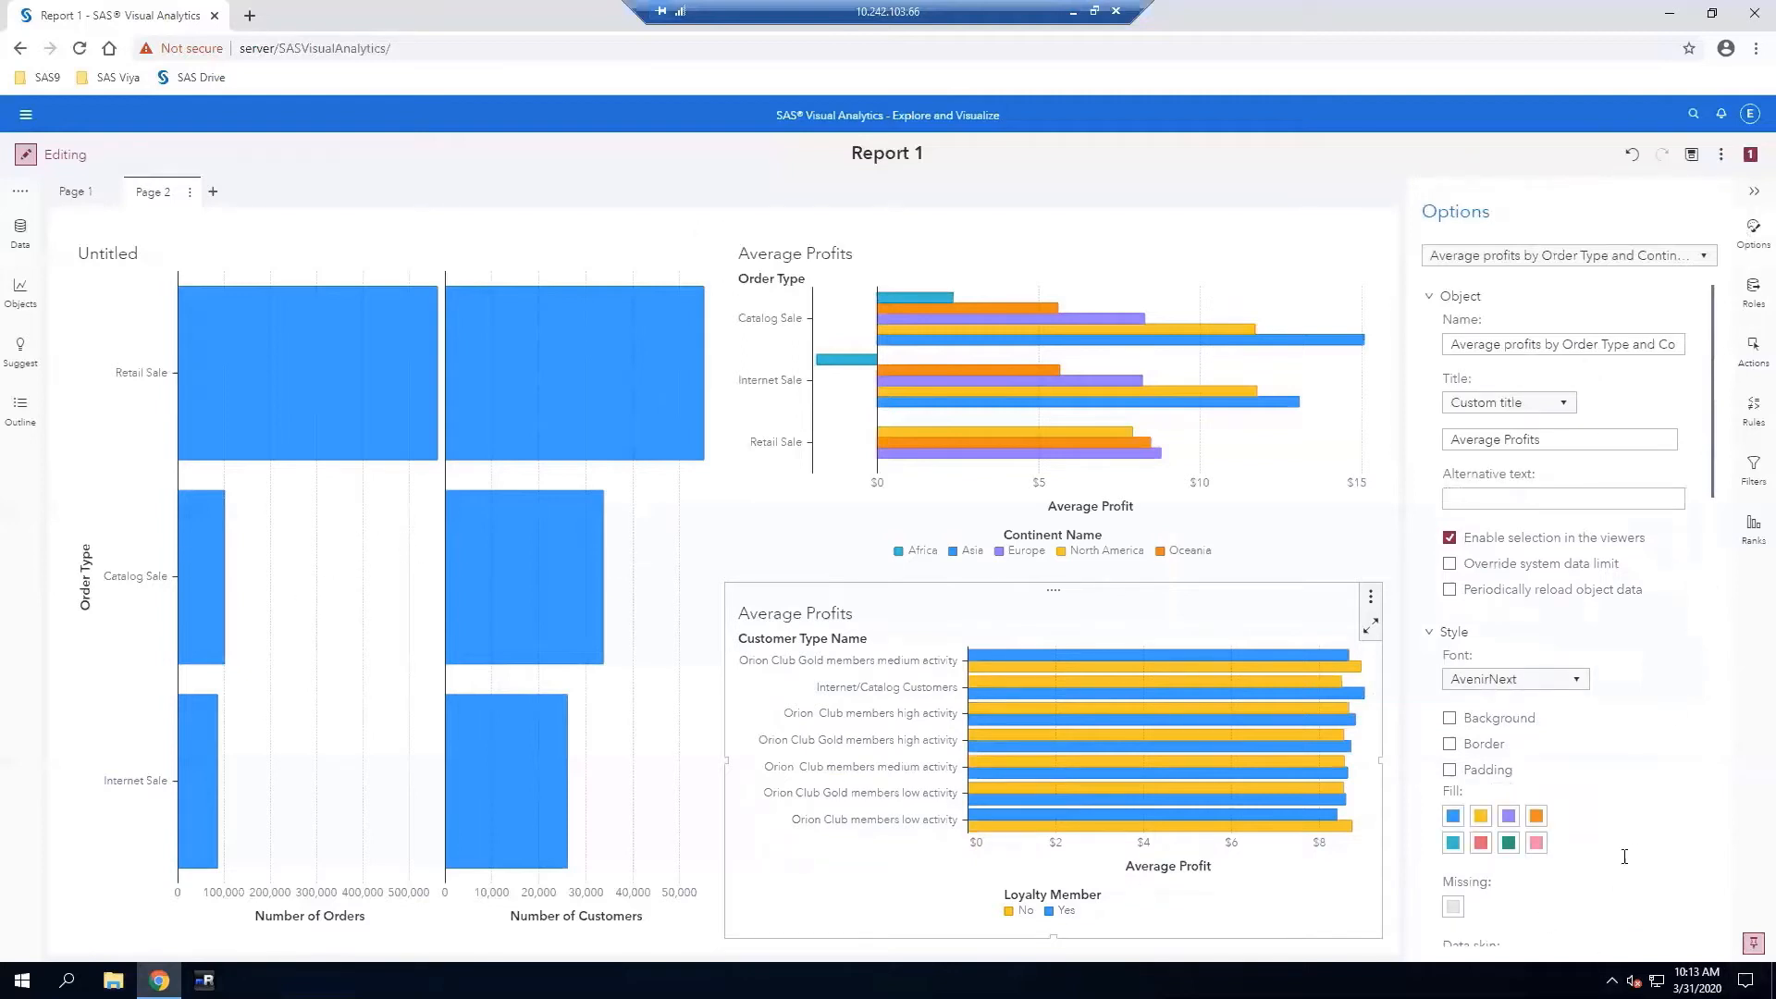
{"action": "scroll", "coordinate": [1638, 856], "scroll_direction": "down", "scroll_amount": 6}
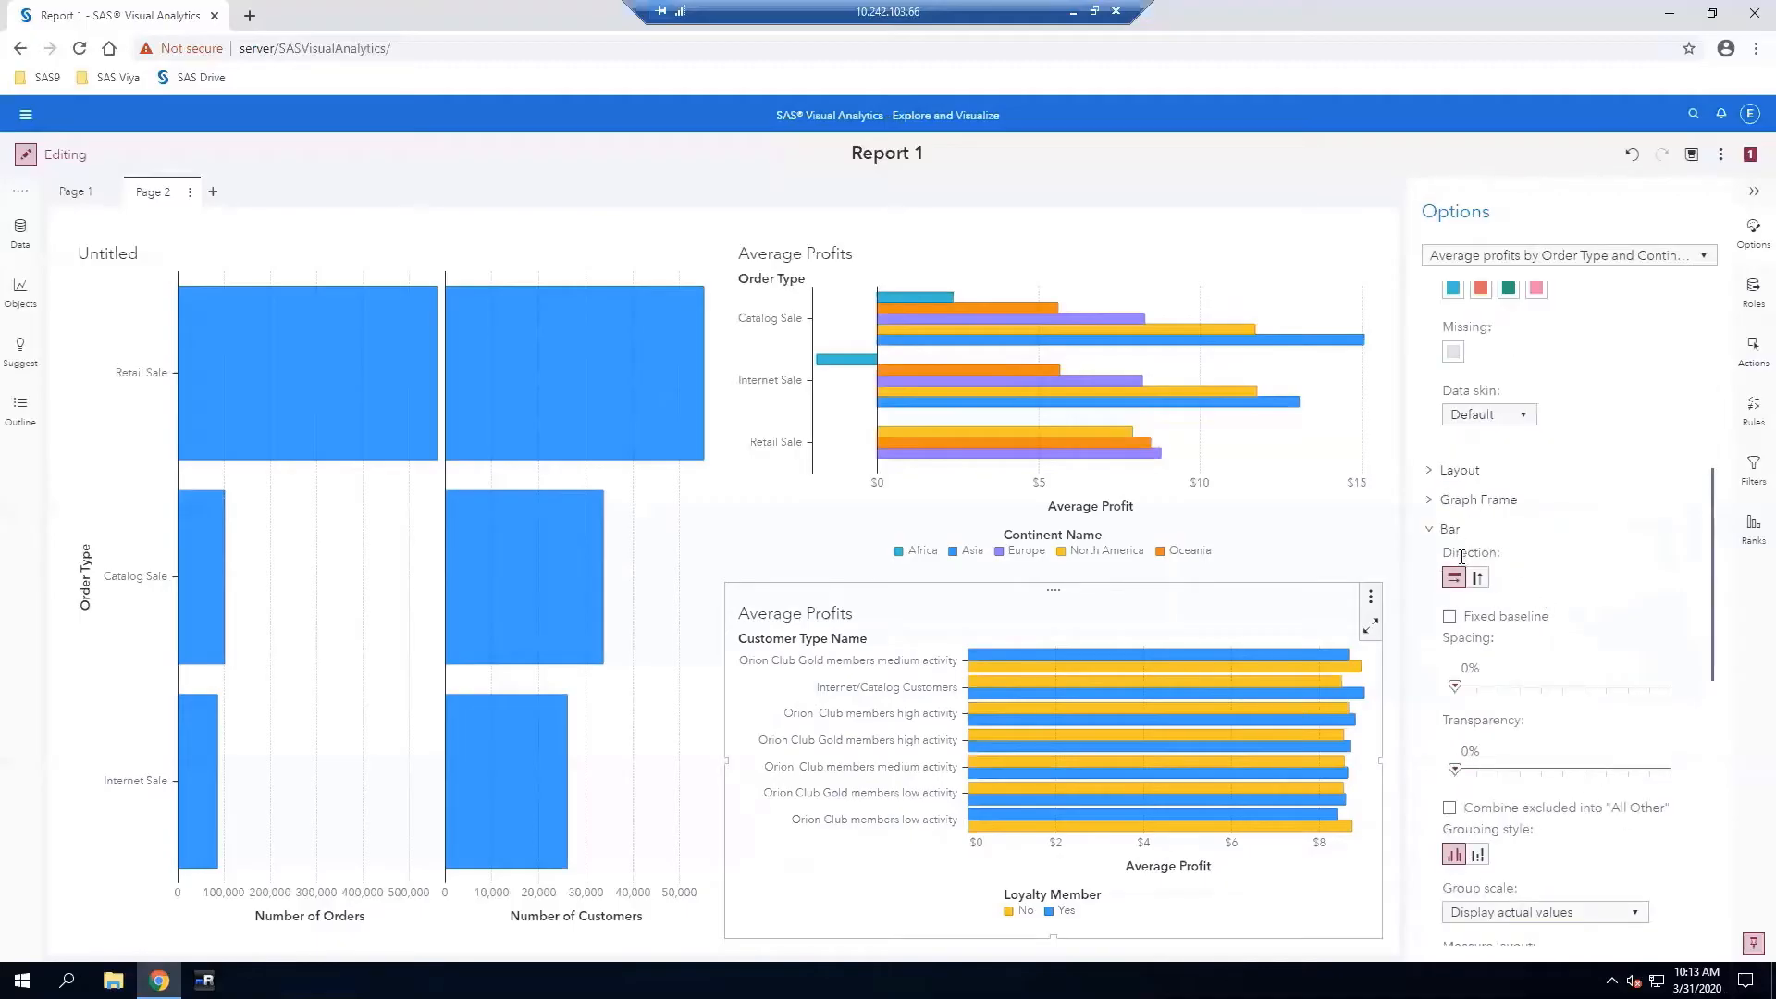
{"action": "left_click", "coordinate": [1480, 583]}
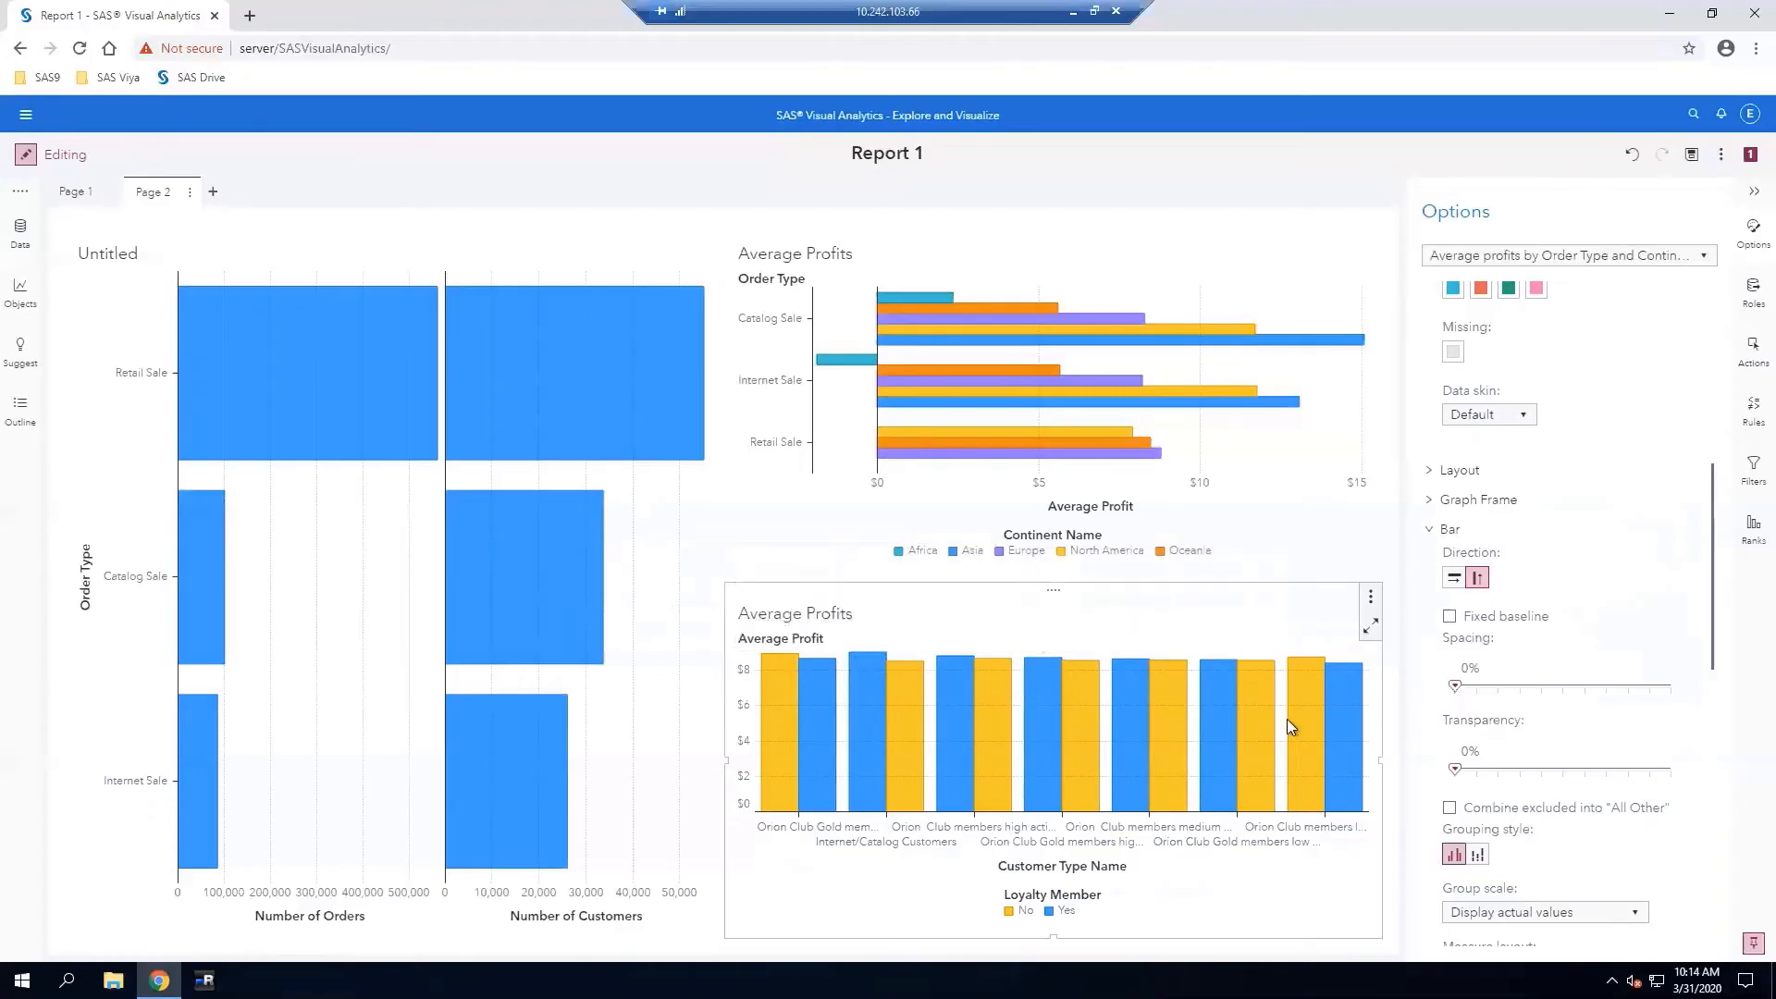
Inspect the lower chart's bars, then review its maximized detail table sorted by Average Profit in descending order and restore the page view
{"action": "mouse_move", "coordinate": [1308, 751]}
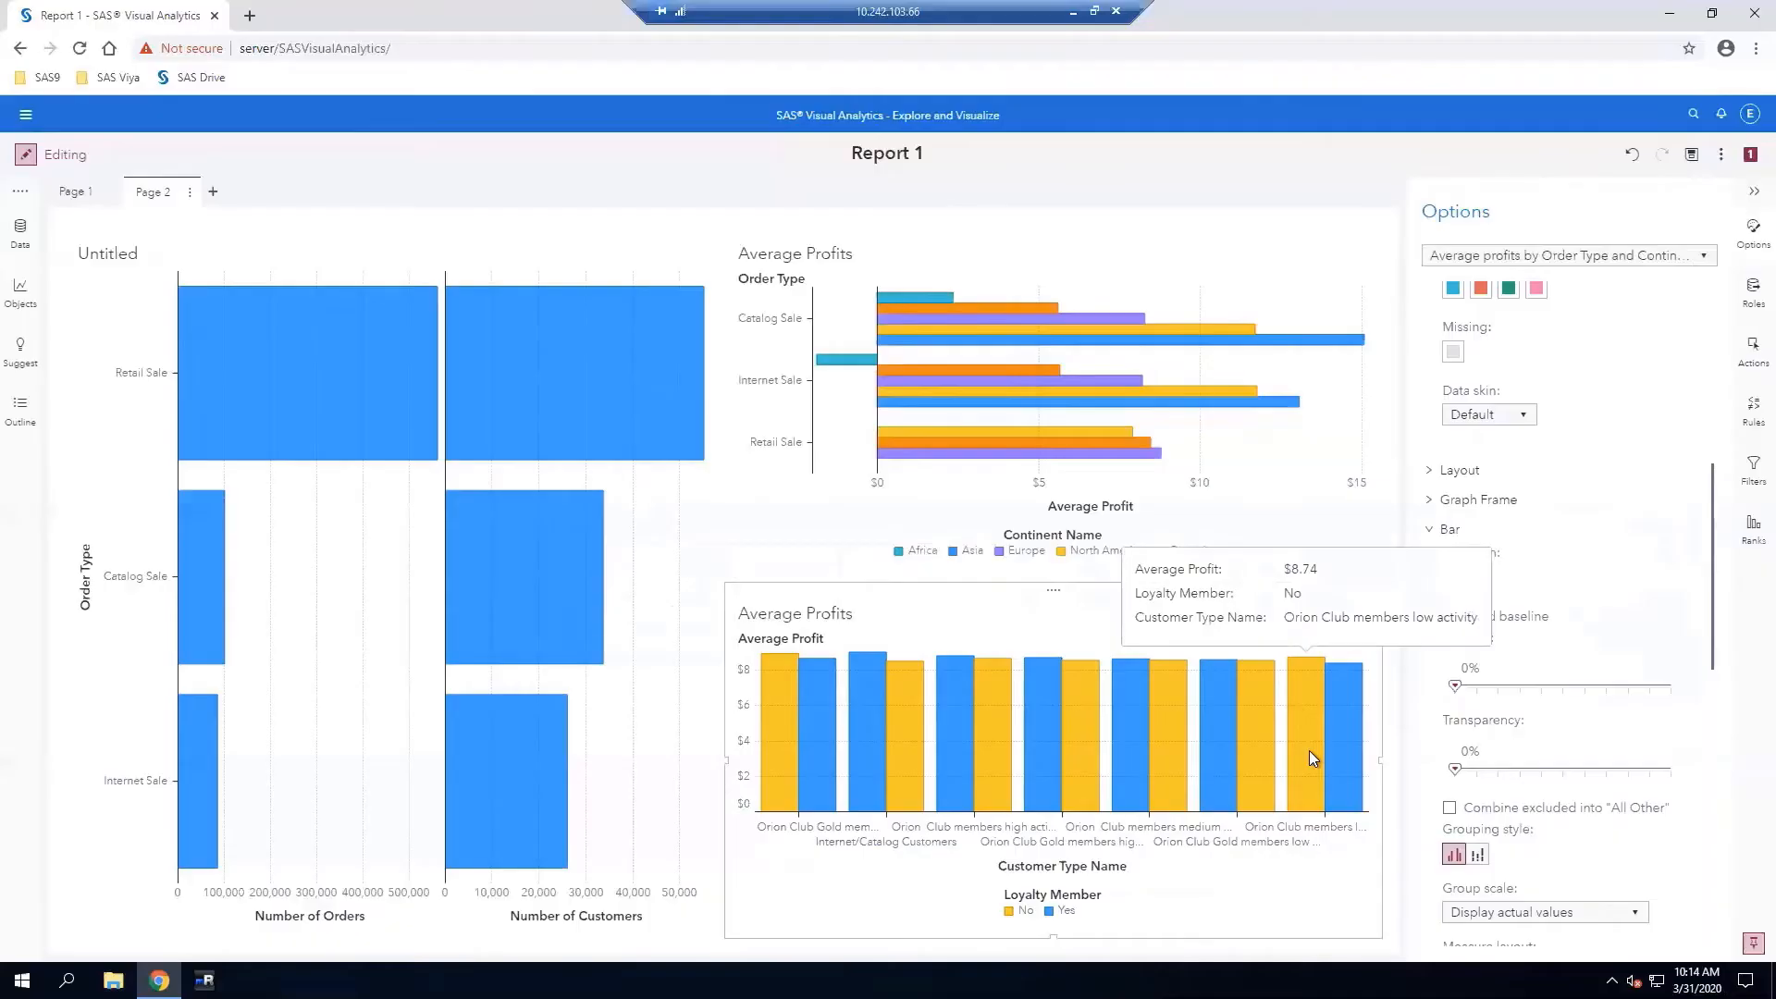
{"action": "mouse_move", "coordinate": [803, 714]}
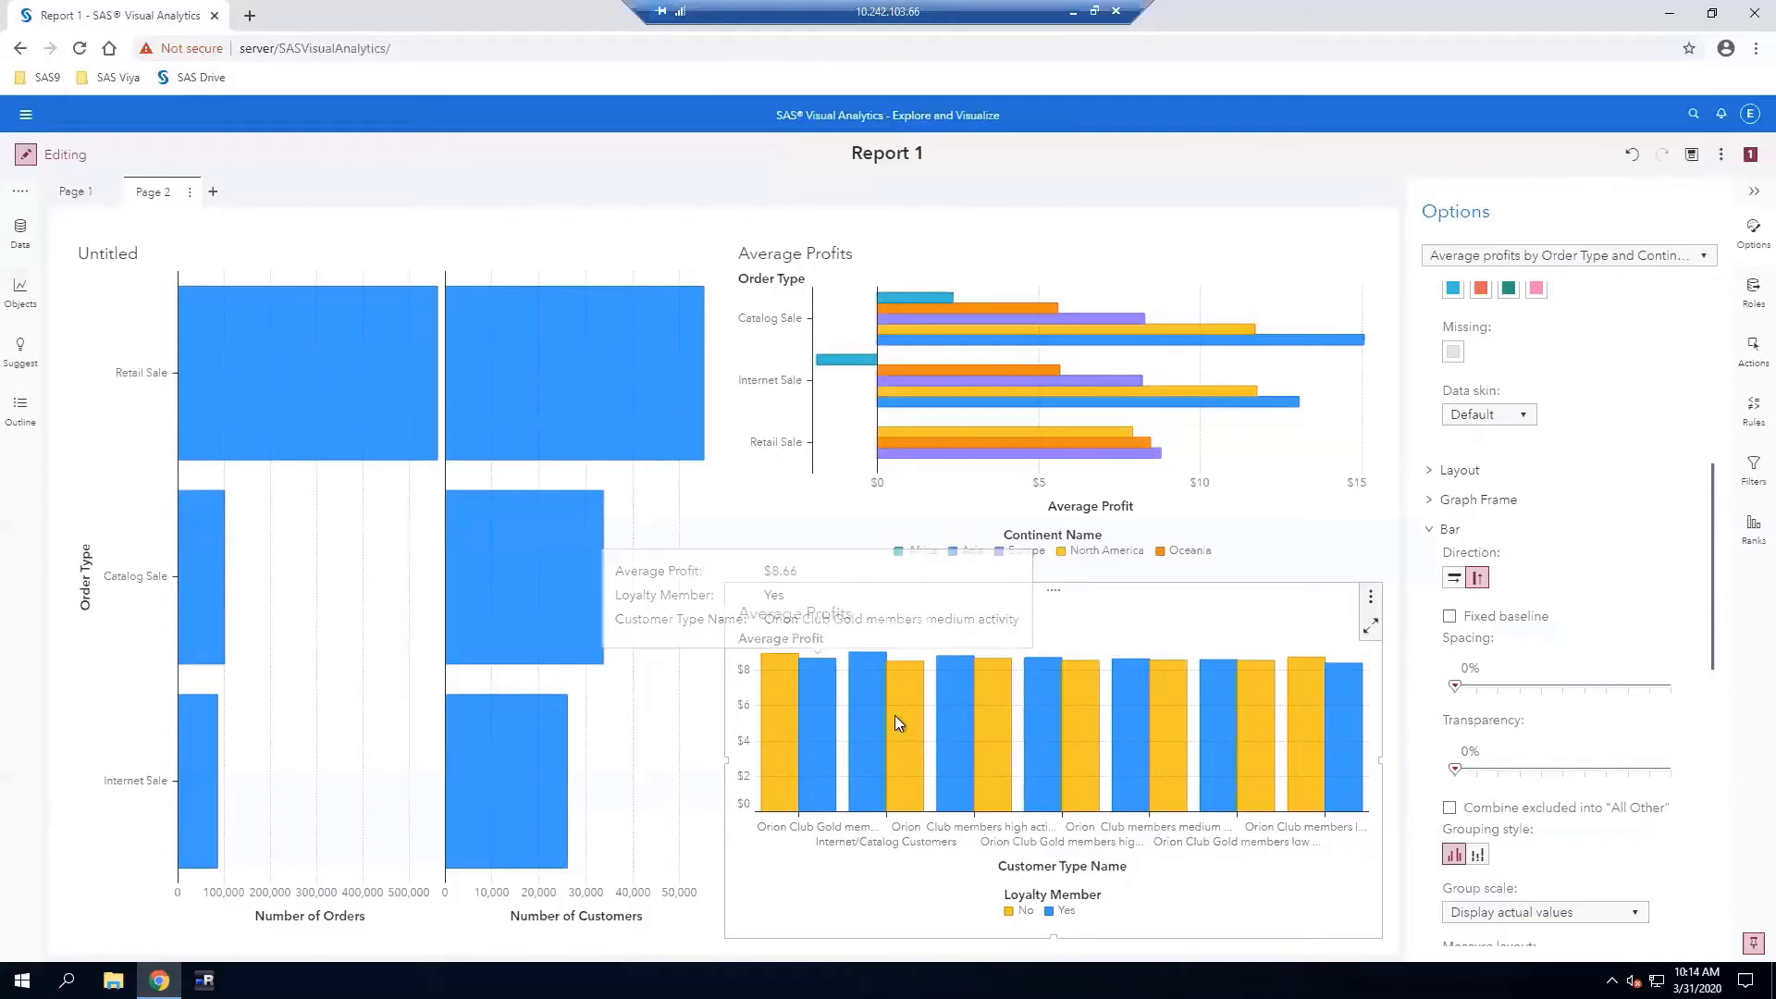
{"action": "mouse_move", "coordinate": [902, 724]}
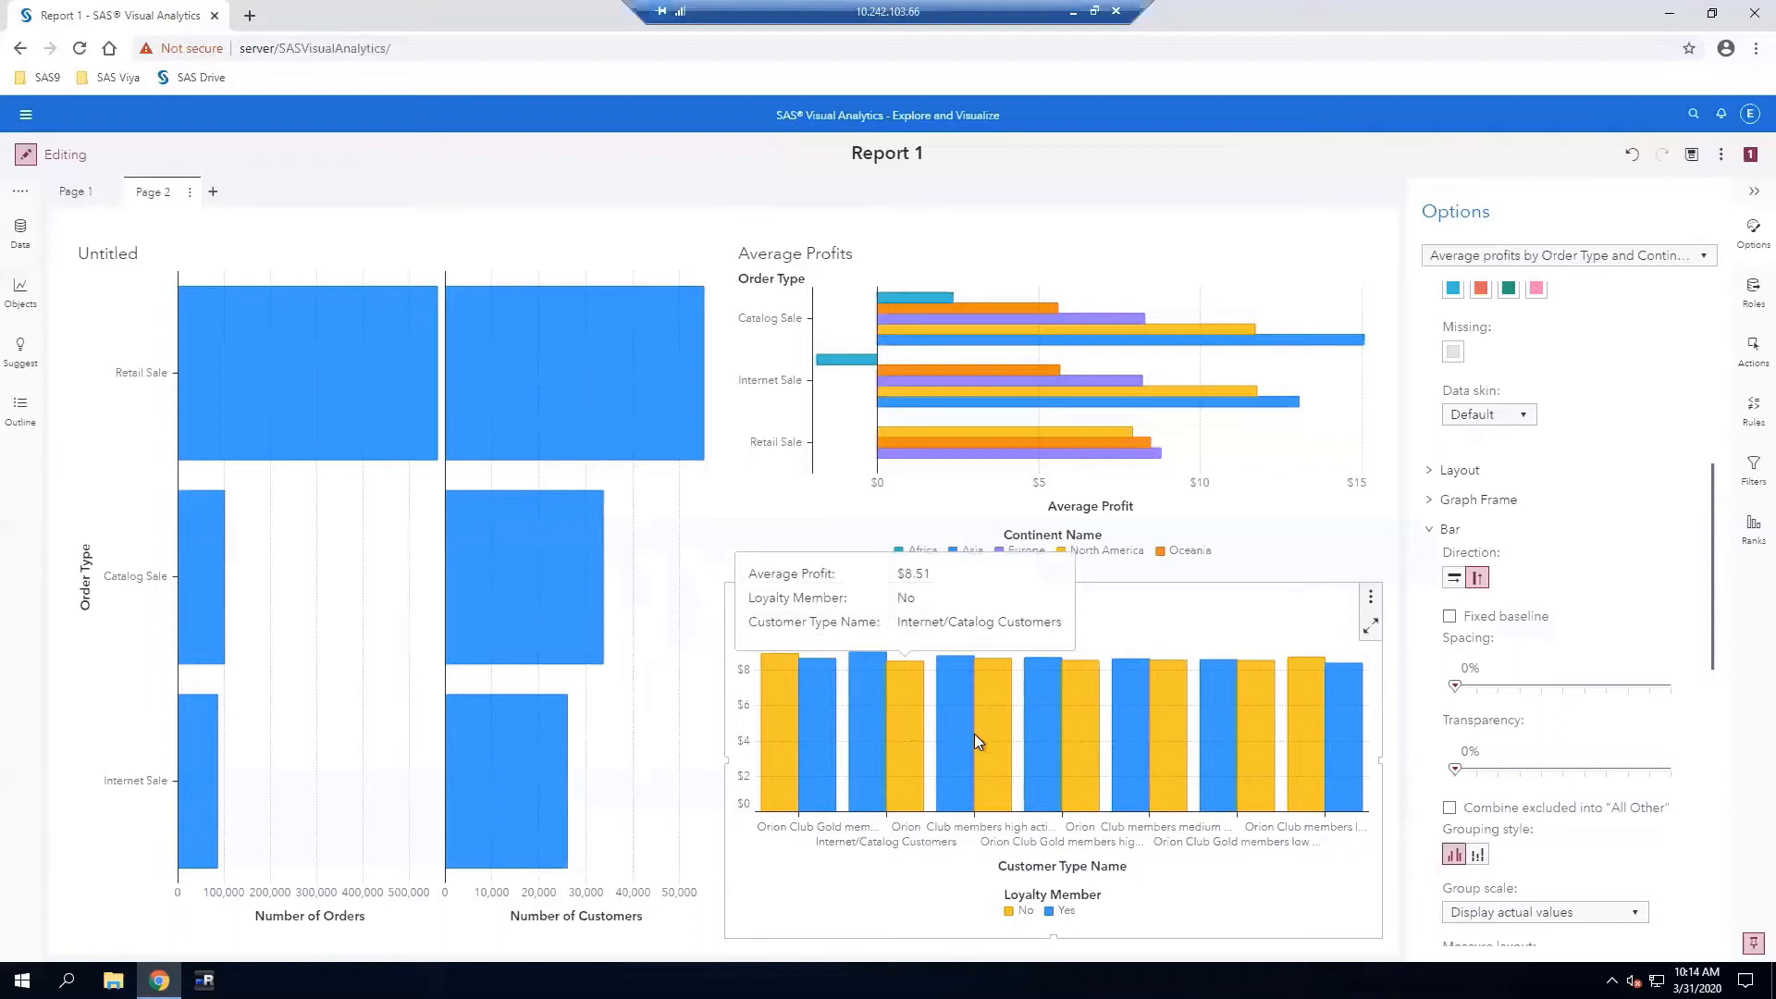
{"action": "mouse_move", "coordinate": [1229, 719]}
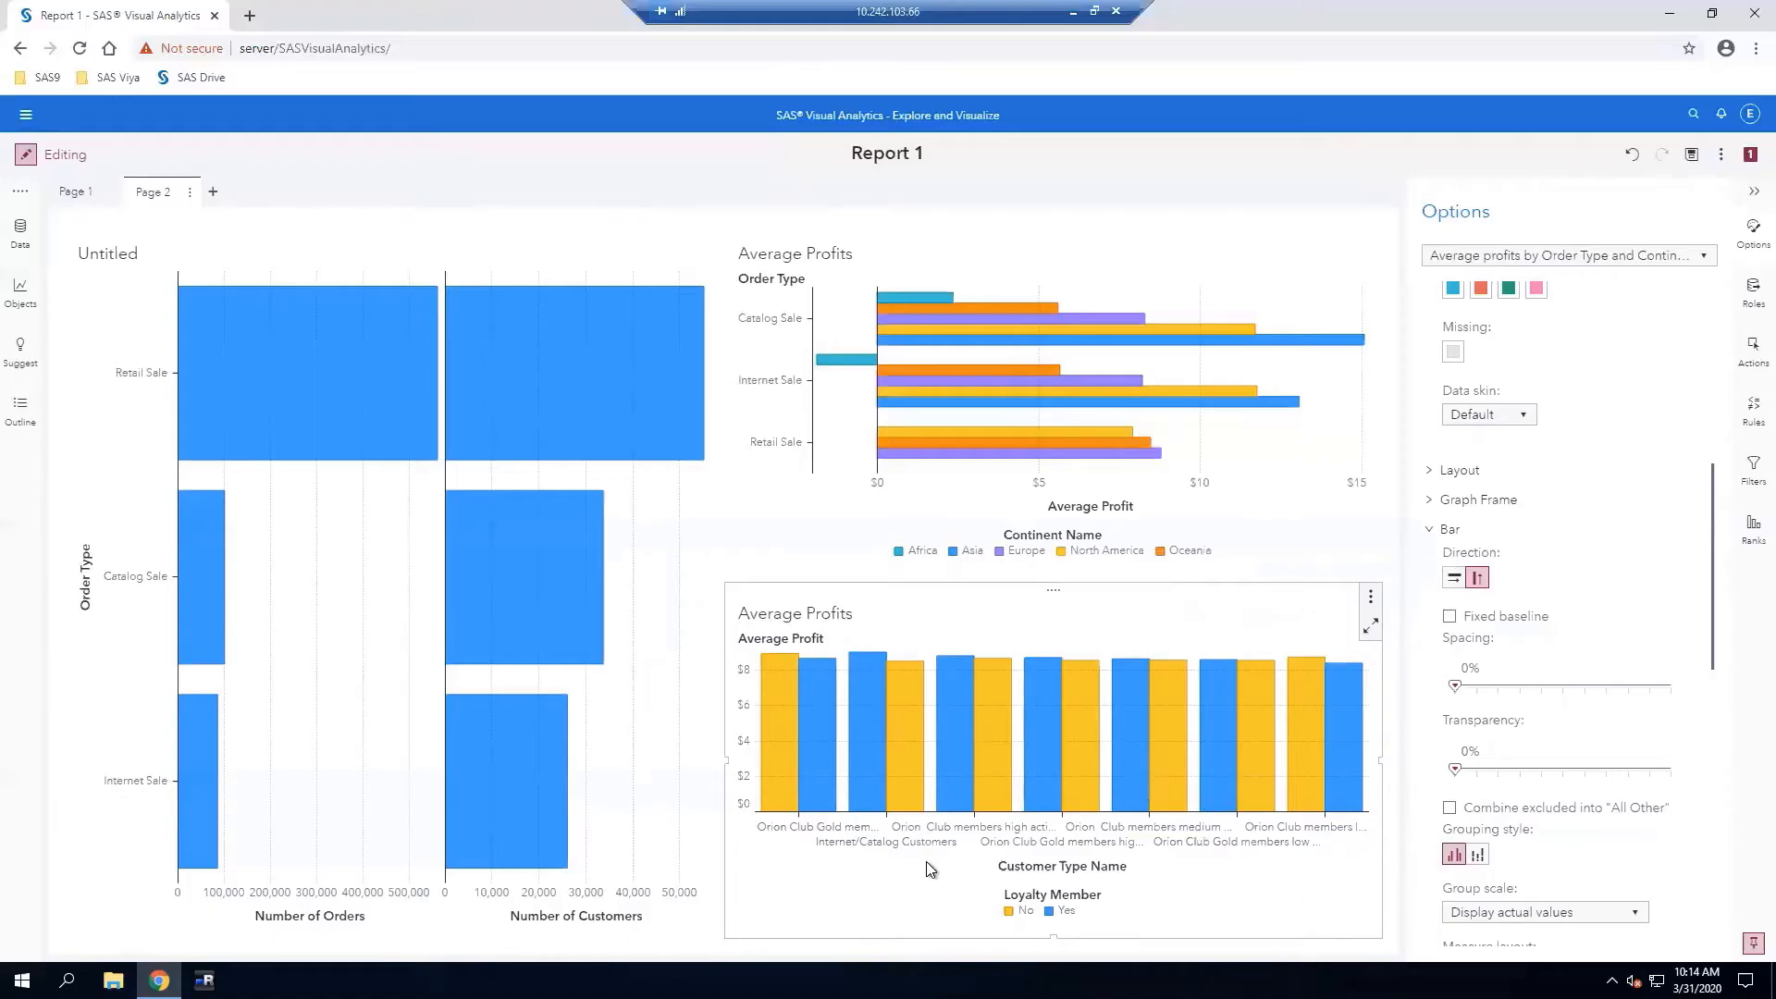
{"action": "left_click", "coordinate": [1376, 629]}
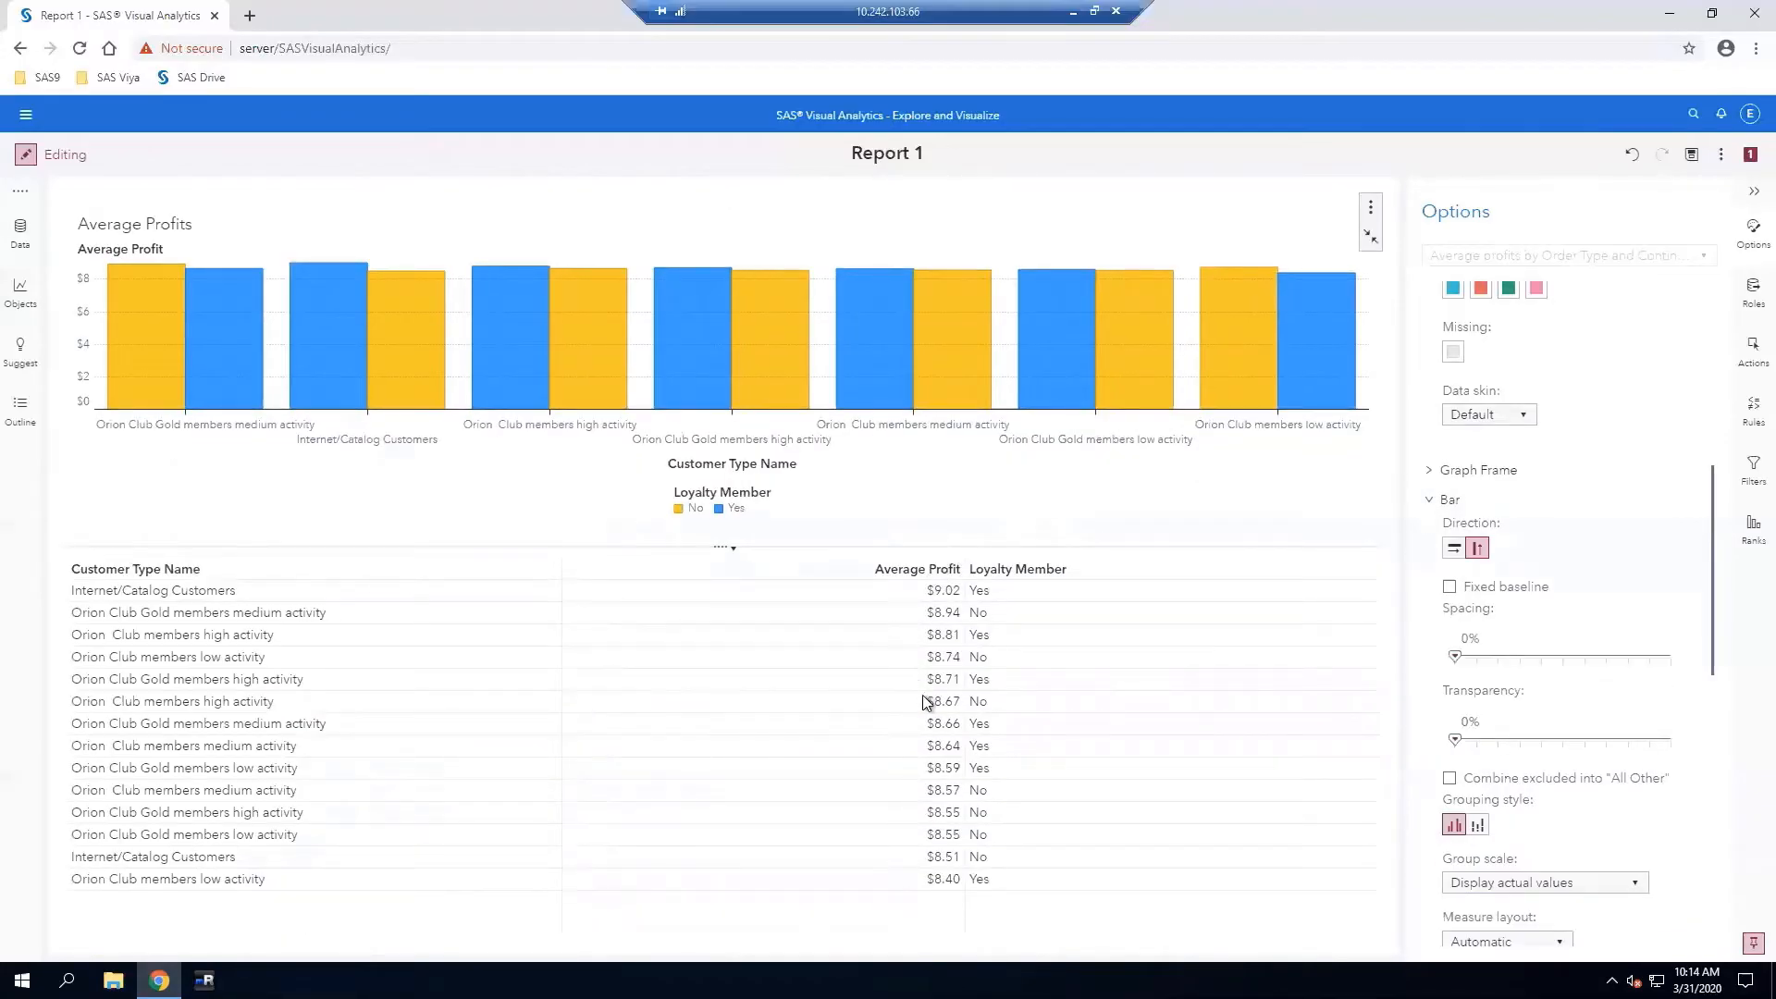
{"action": "left_click", "coordinate": [939, 569]}
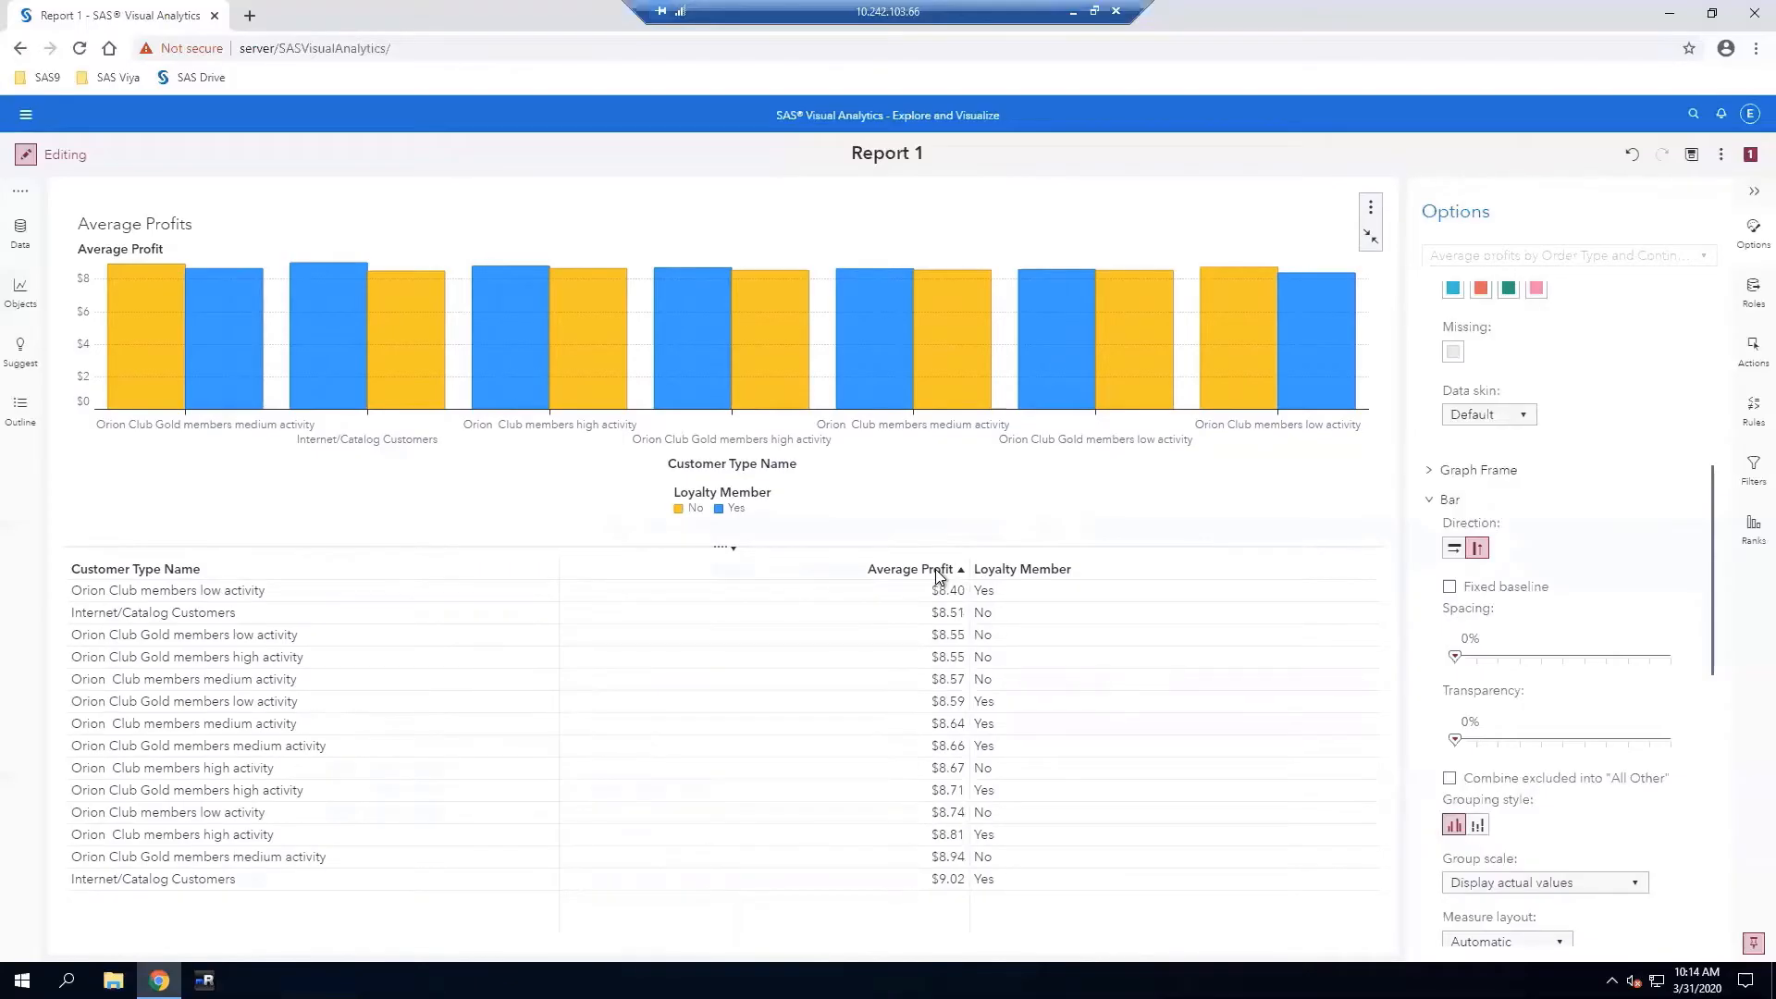
{"action": "left_click", "coordinate": [935, 569]}
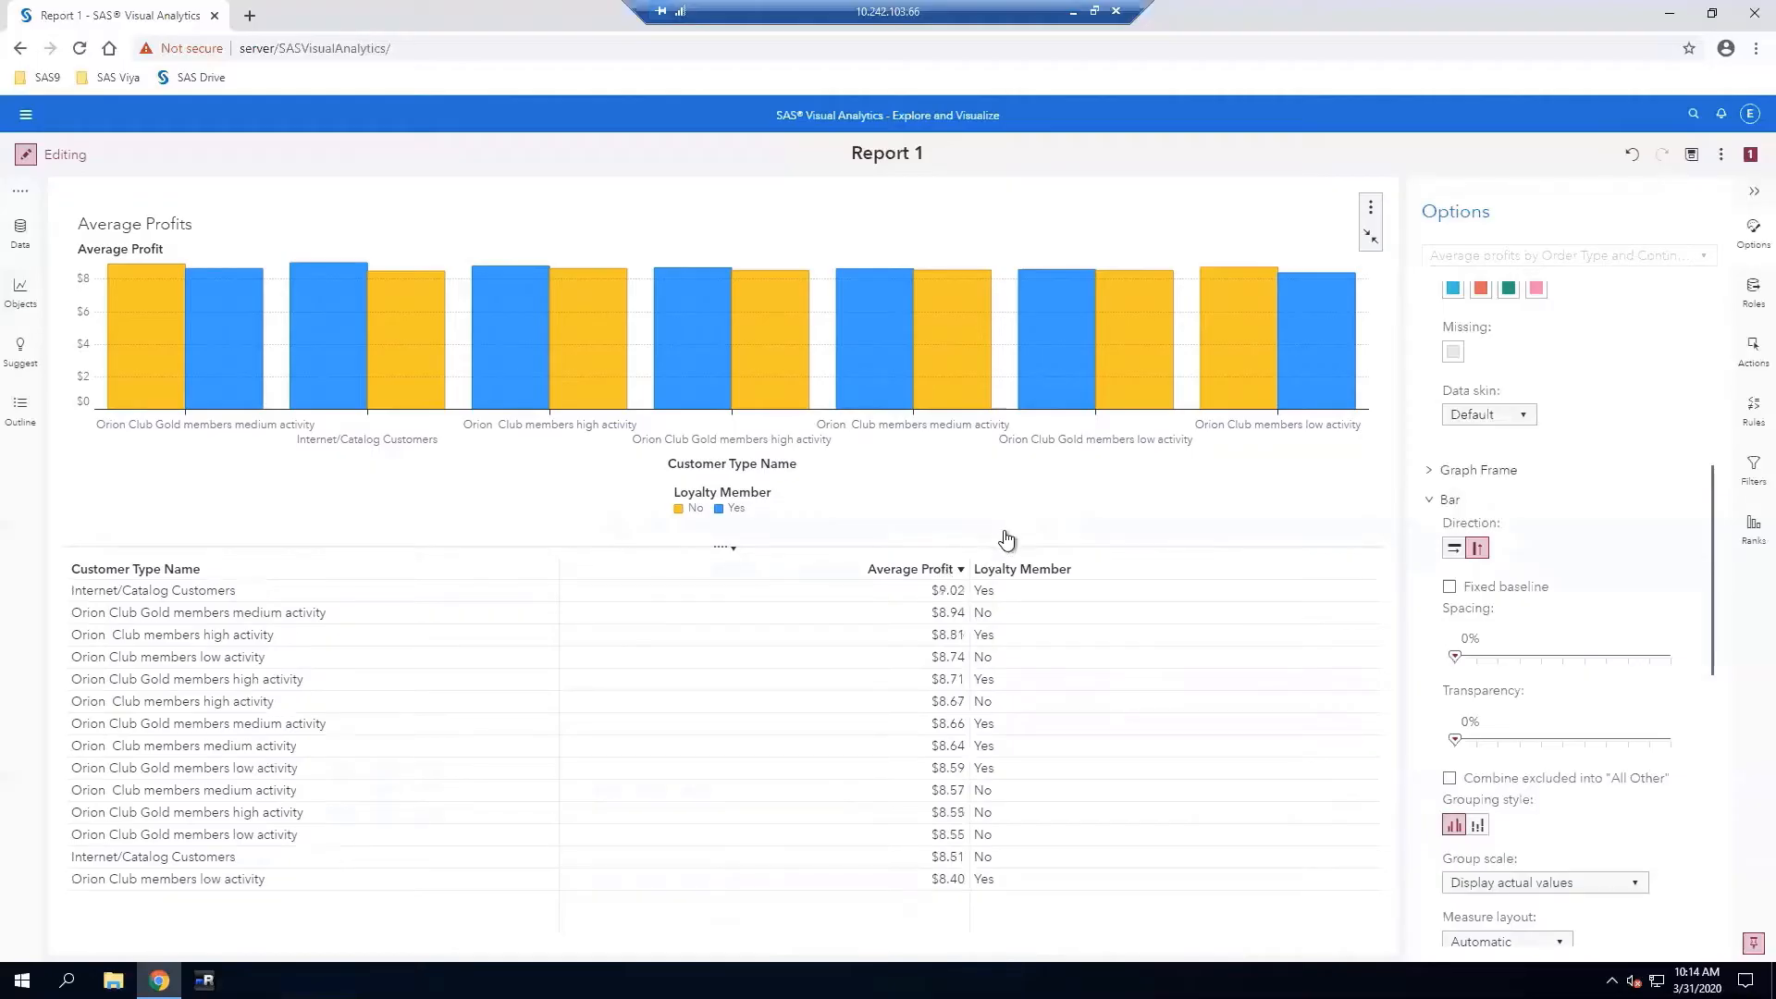
{"action": "left_click", "coordinate": [1371, 237]}
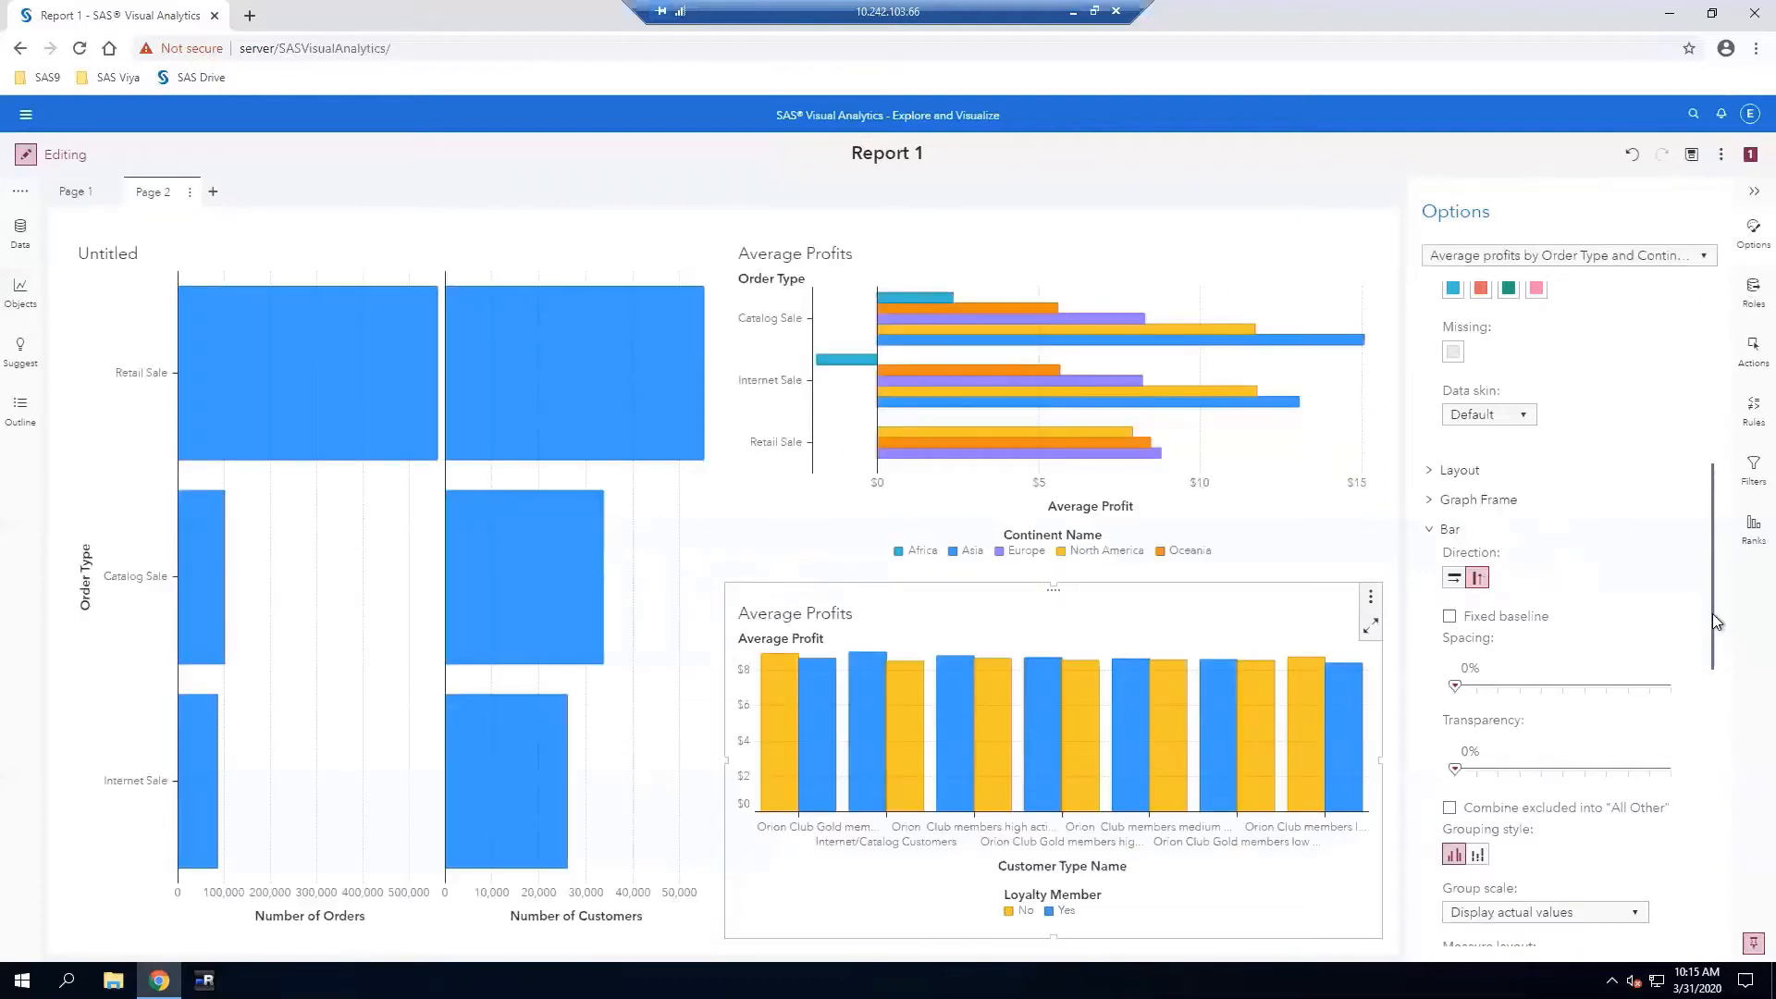
Rename the lower Average Profits chart object to "Avereage Profits by Loyalty Membership and Customer Type"
{"action": "left_click_drag", "start_coordinate": [1713, 500], "coordinate": [1736, 278]}
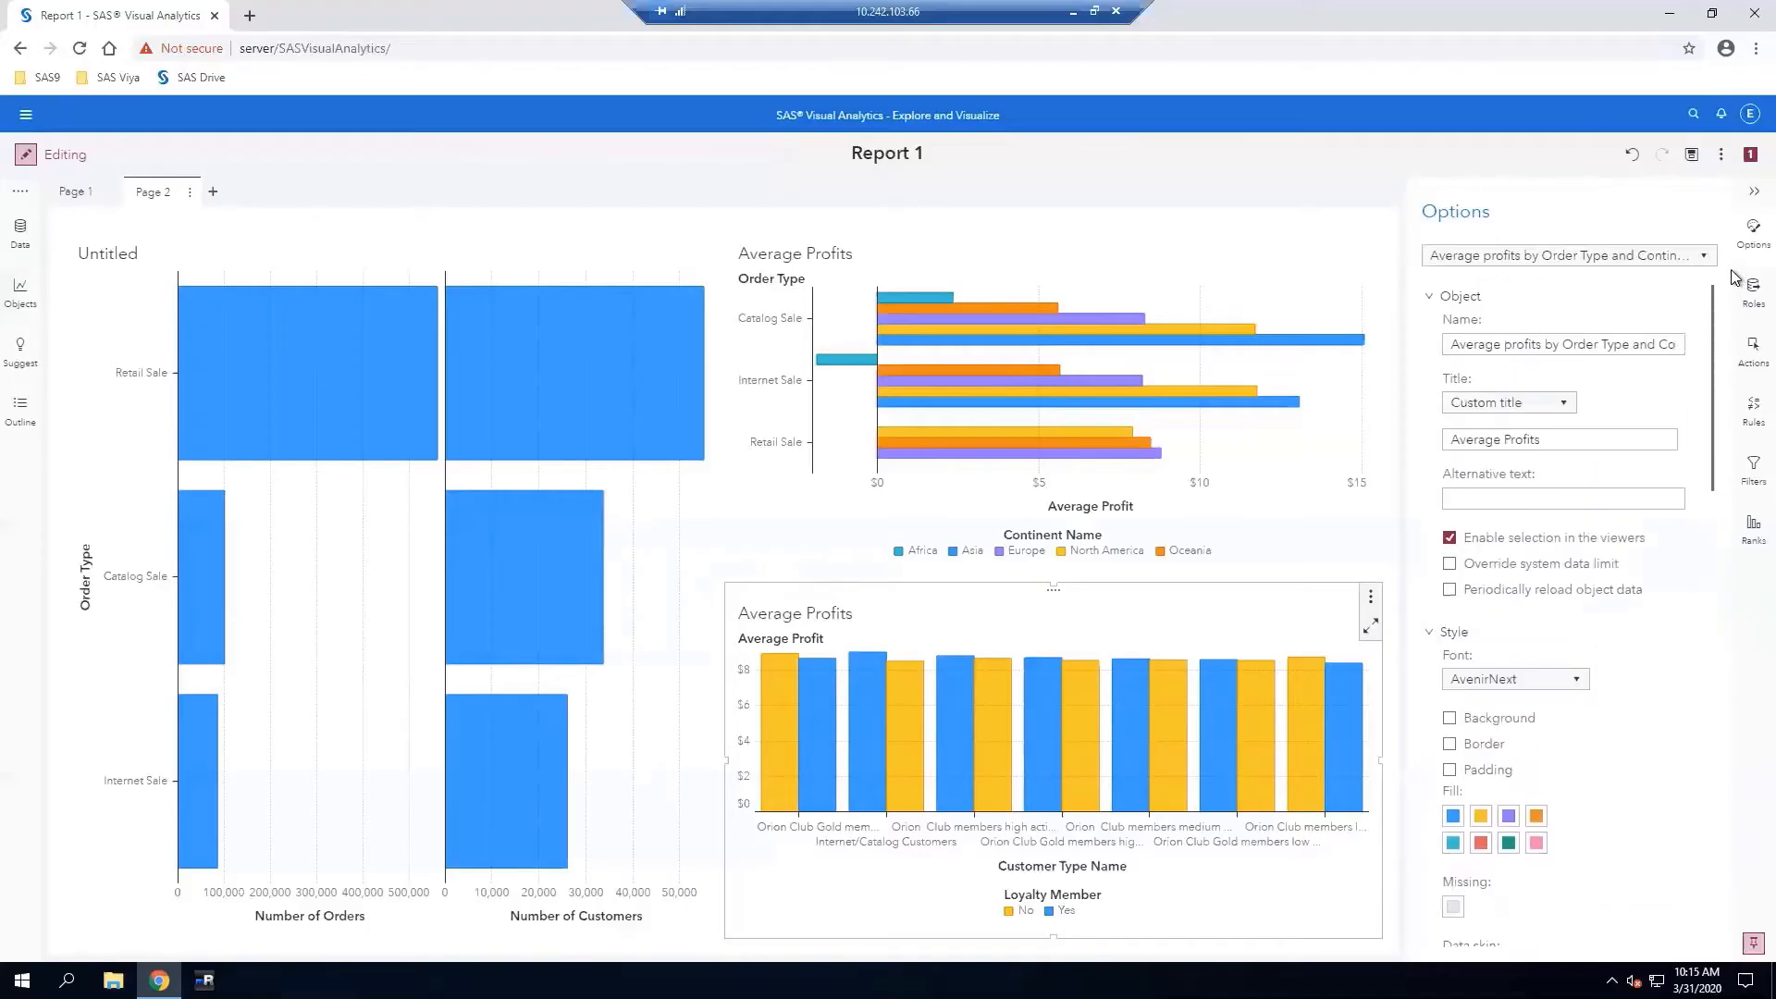
{"action": "left_click", "coordinate": [1454, 349]}
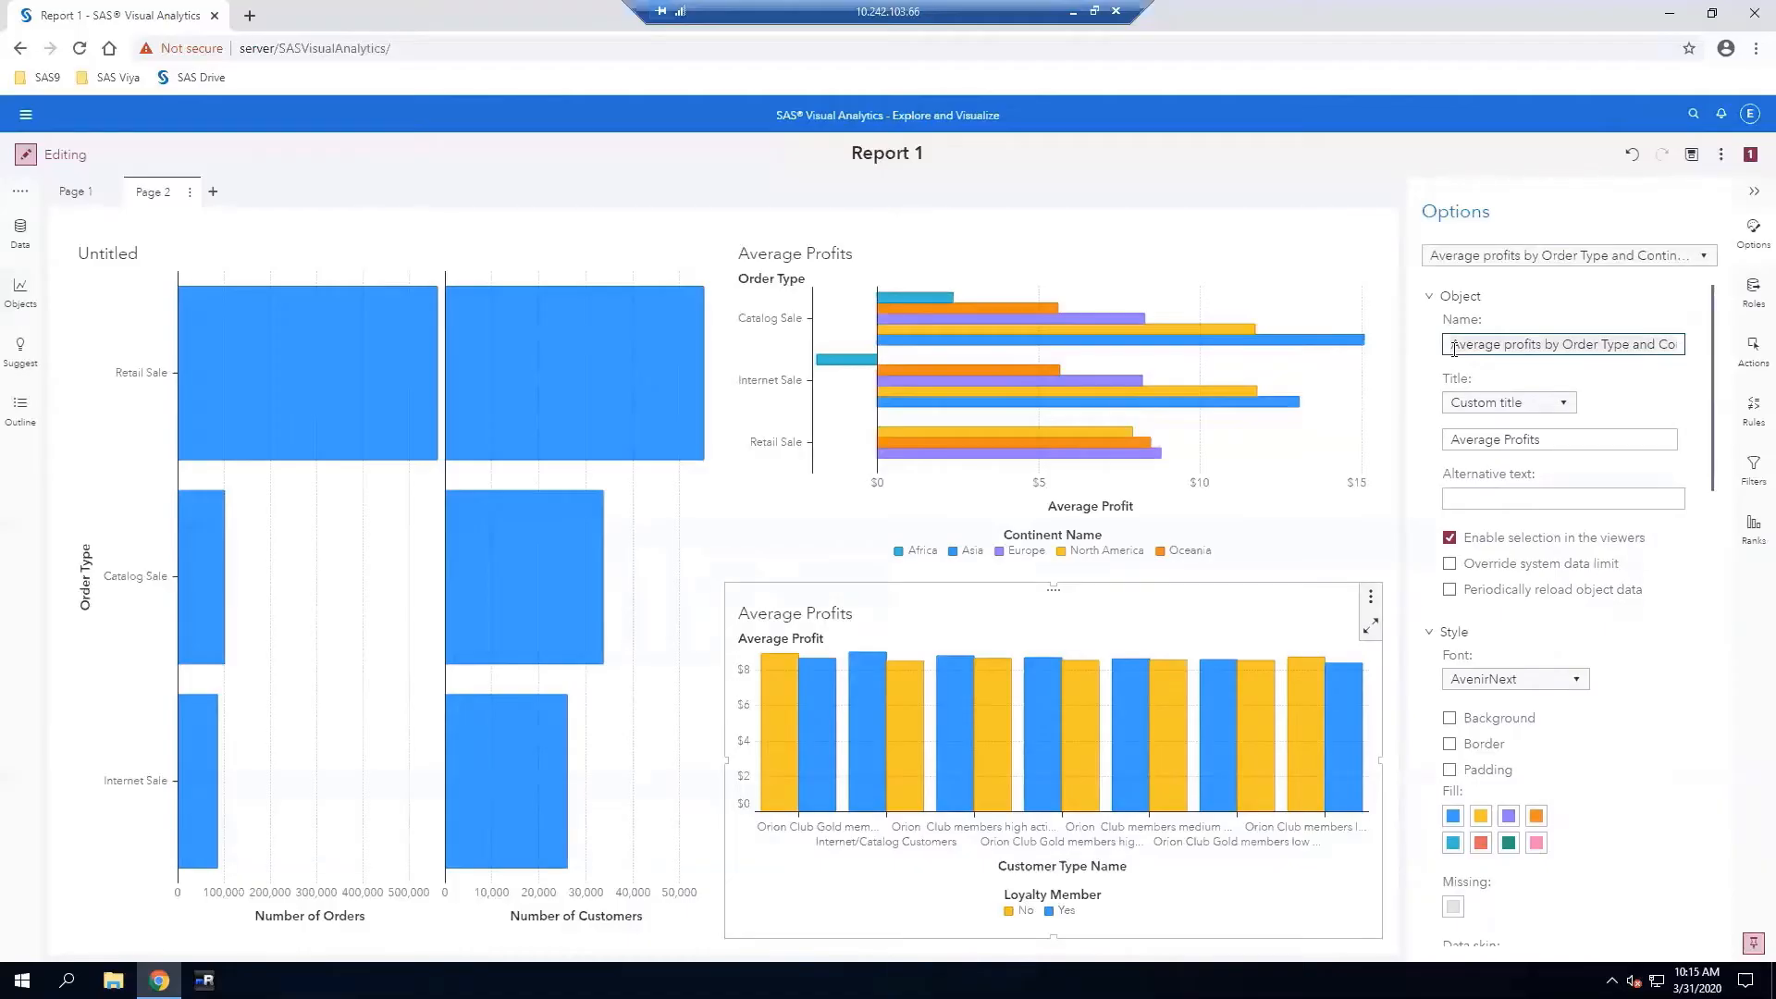
{"action": "key", "text": "ctrl+a"}
{"action": "key", "text": "BackSpace"}
{"action": "type", "text": "Av"}
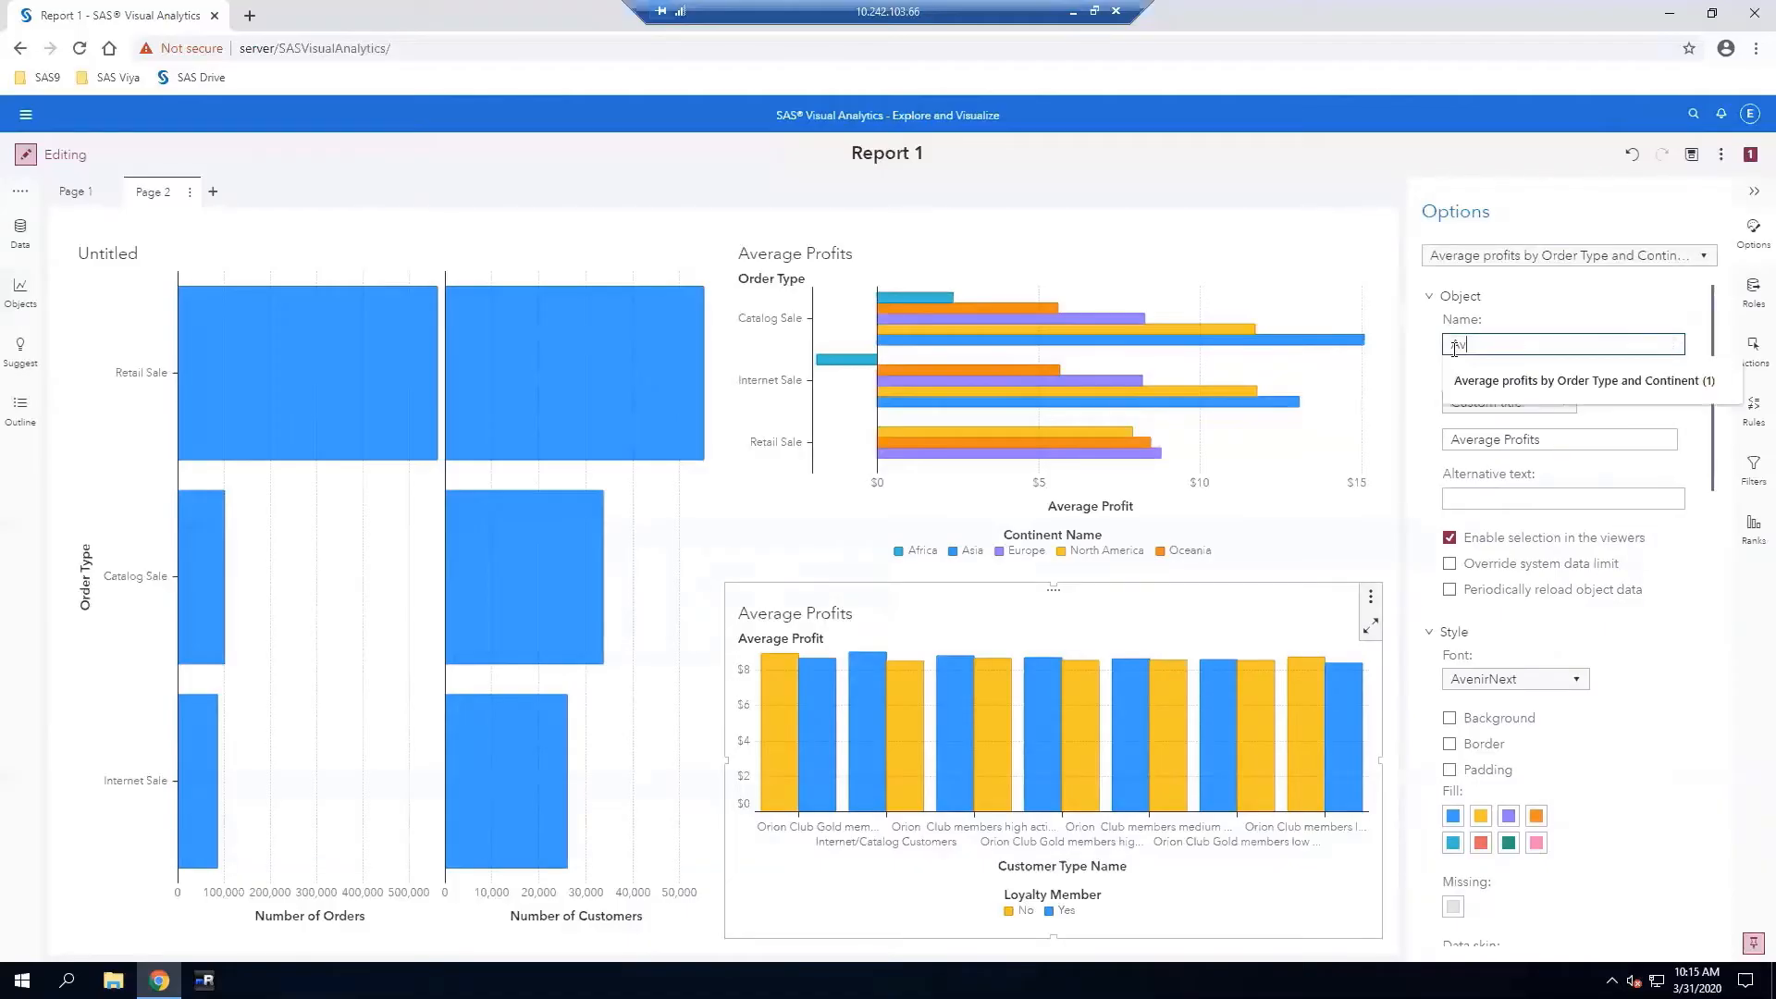
{"action": "type", "text": "ereage Profits by Lo"}
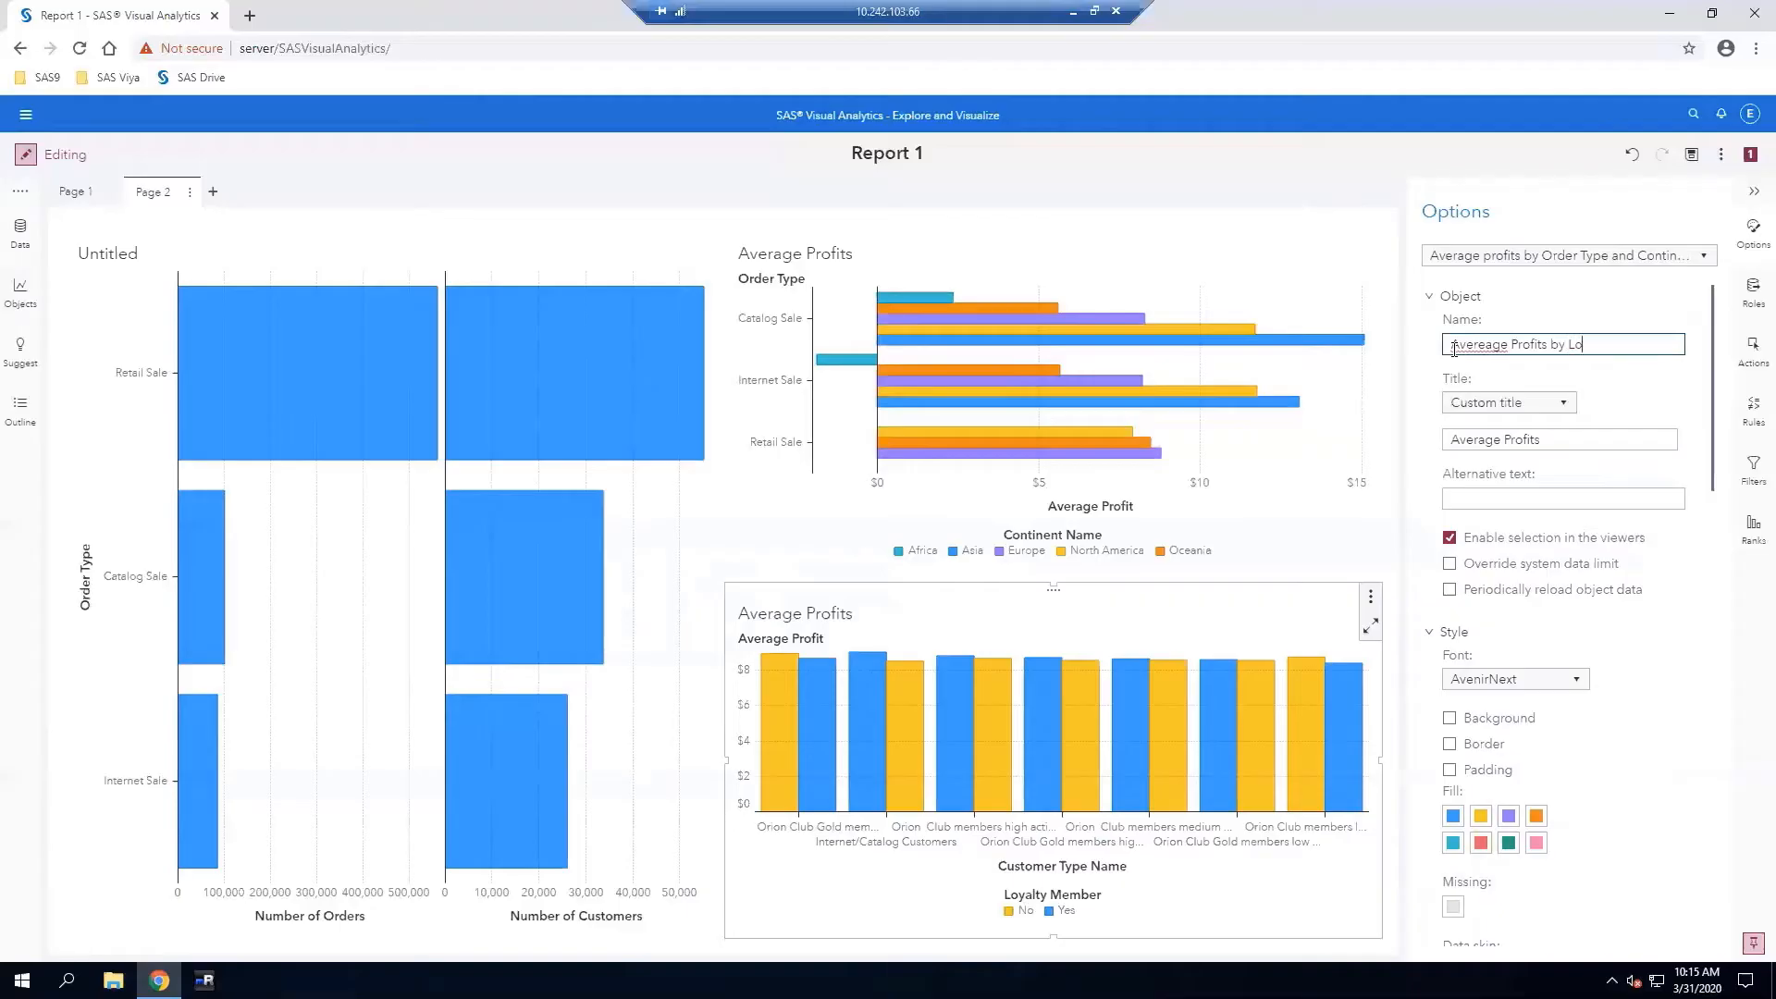
{"action": "type", "text": "yalty Membership and Customer Type"}
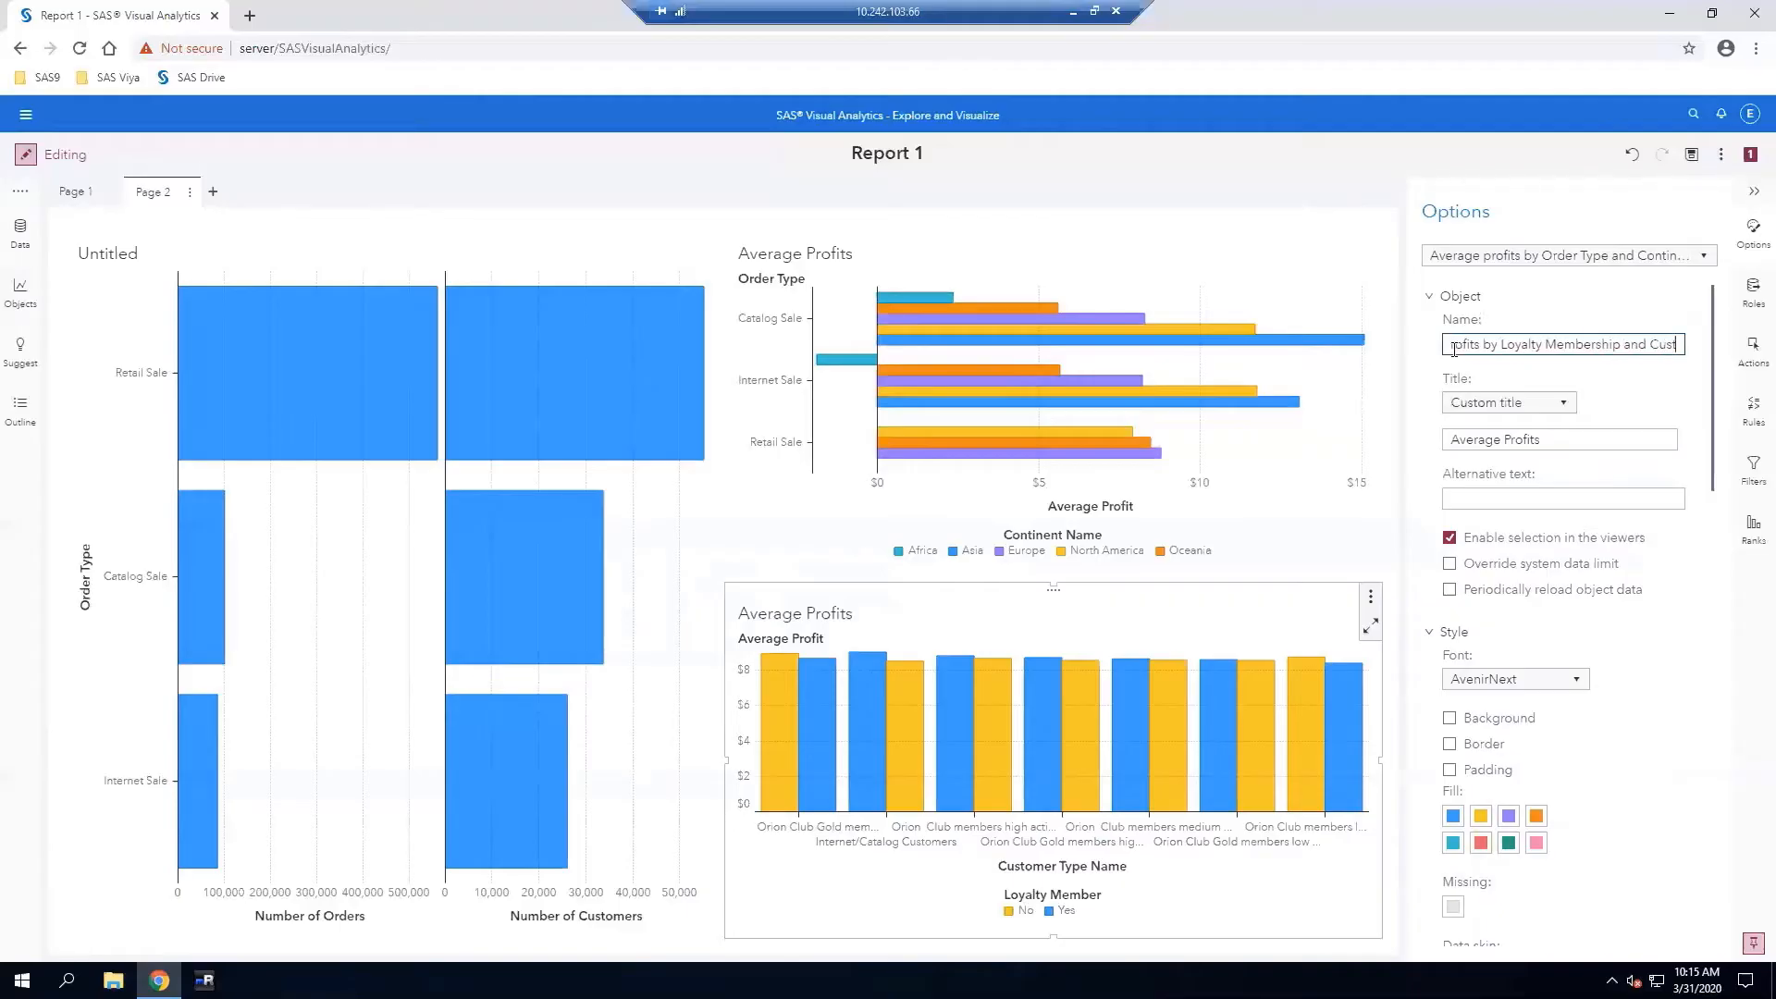
{"action": "key", "text": "Return"}
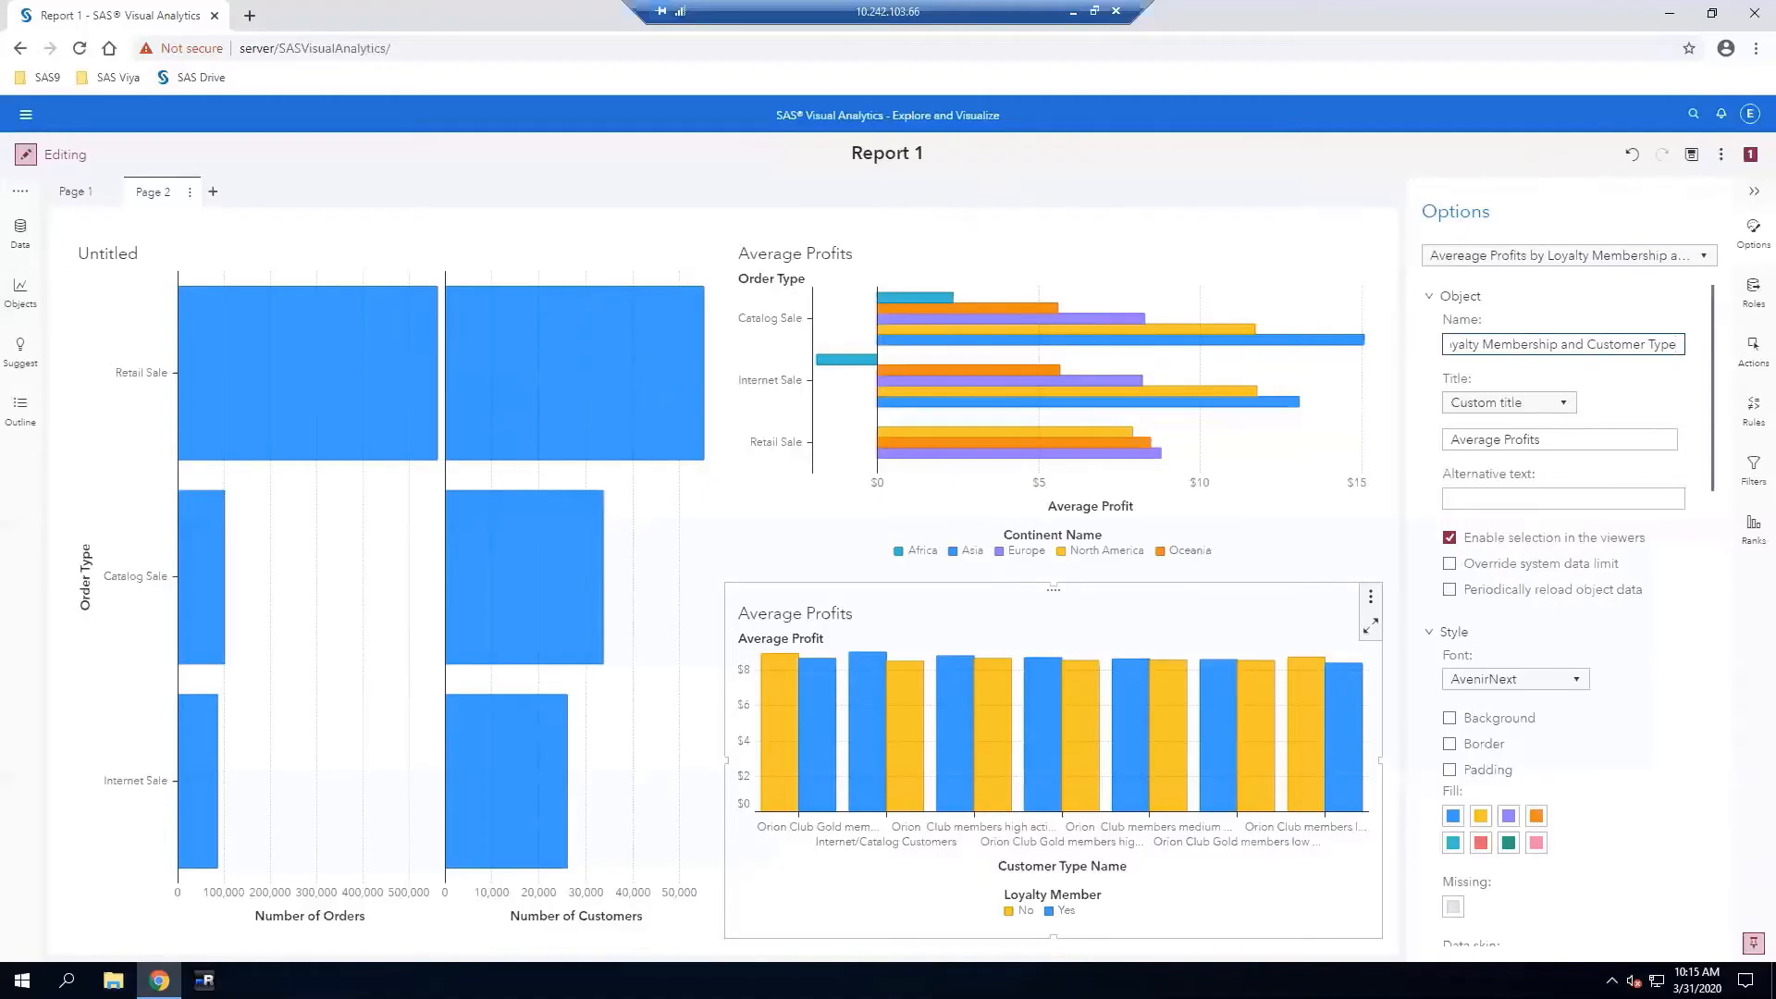
Select only the State Name category among the CUSTOMERS_CLEAN data items
{"action": "left_click", "coordinate": [28, 246]}
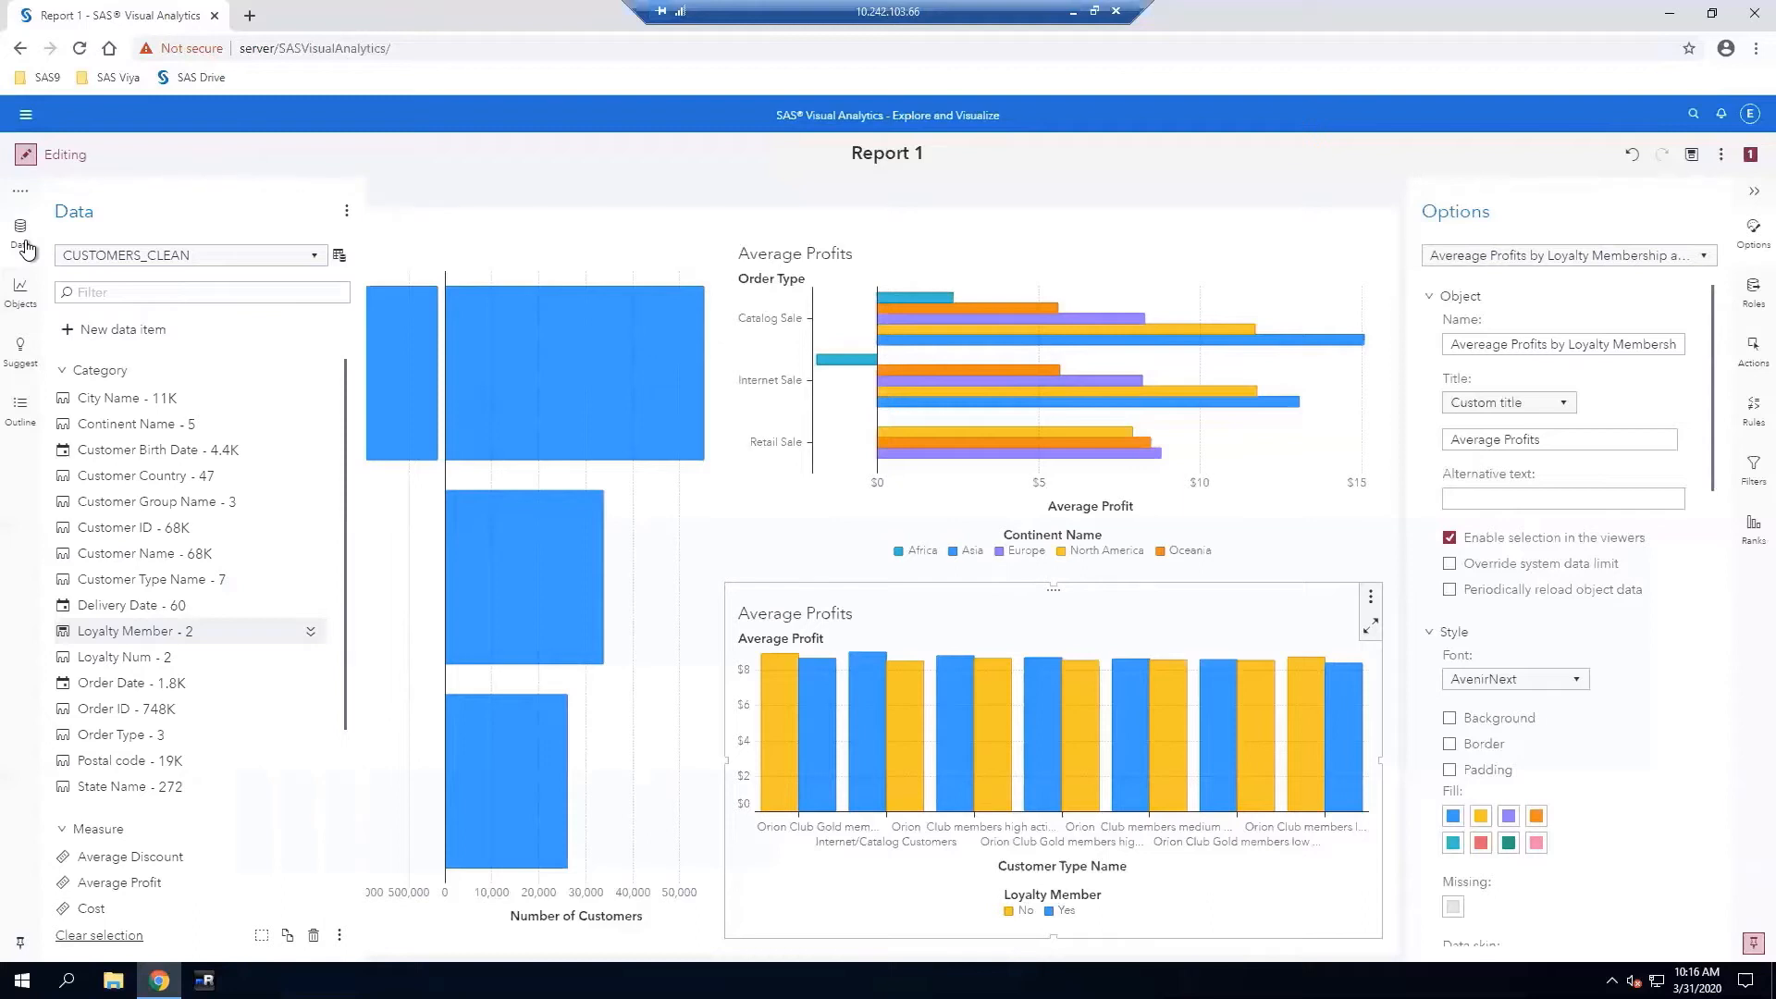
{"action": "left_click", "coordinate": [118, 794], "text": "ctrl"}
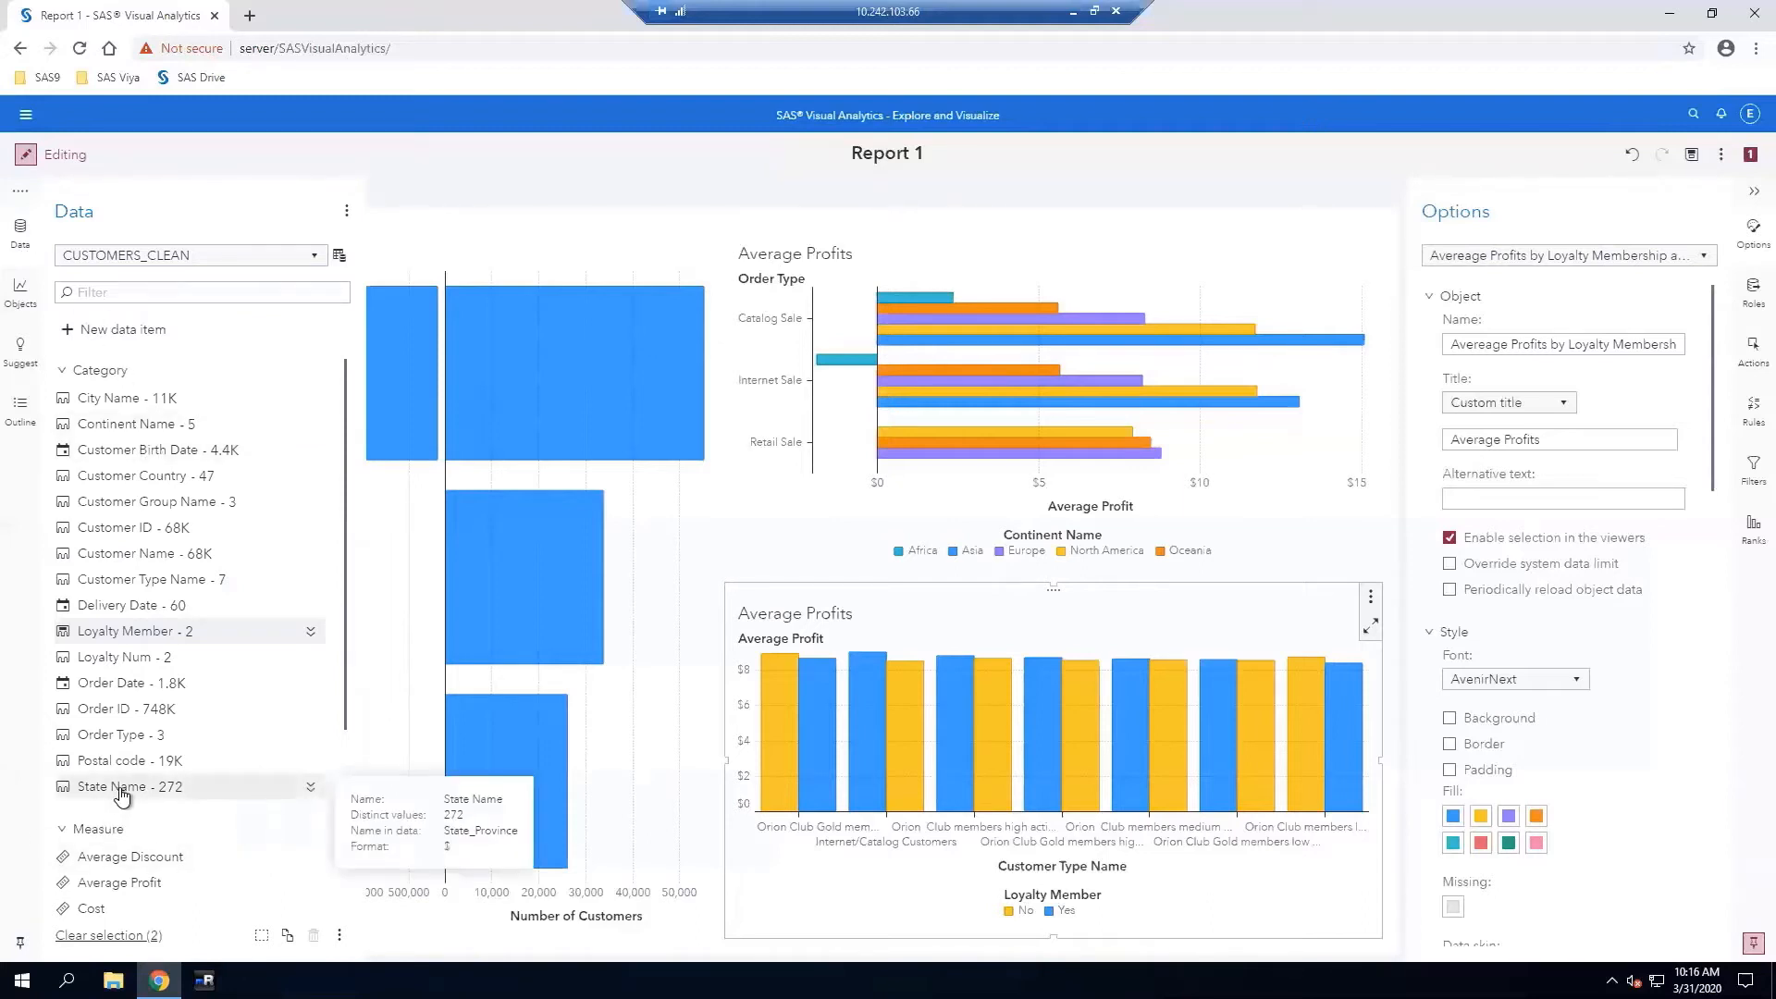
{"action": "left_click", "coordinate": [94, 936]}
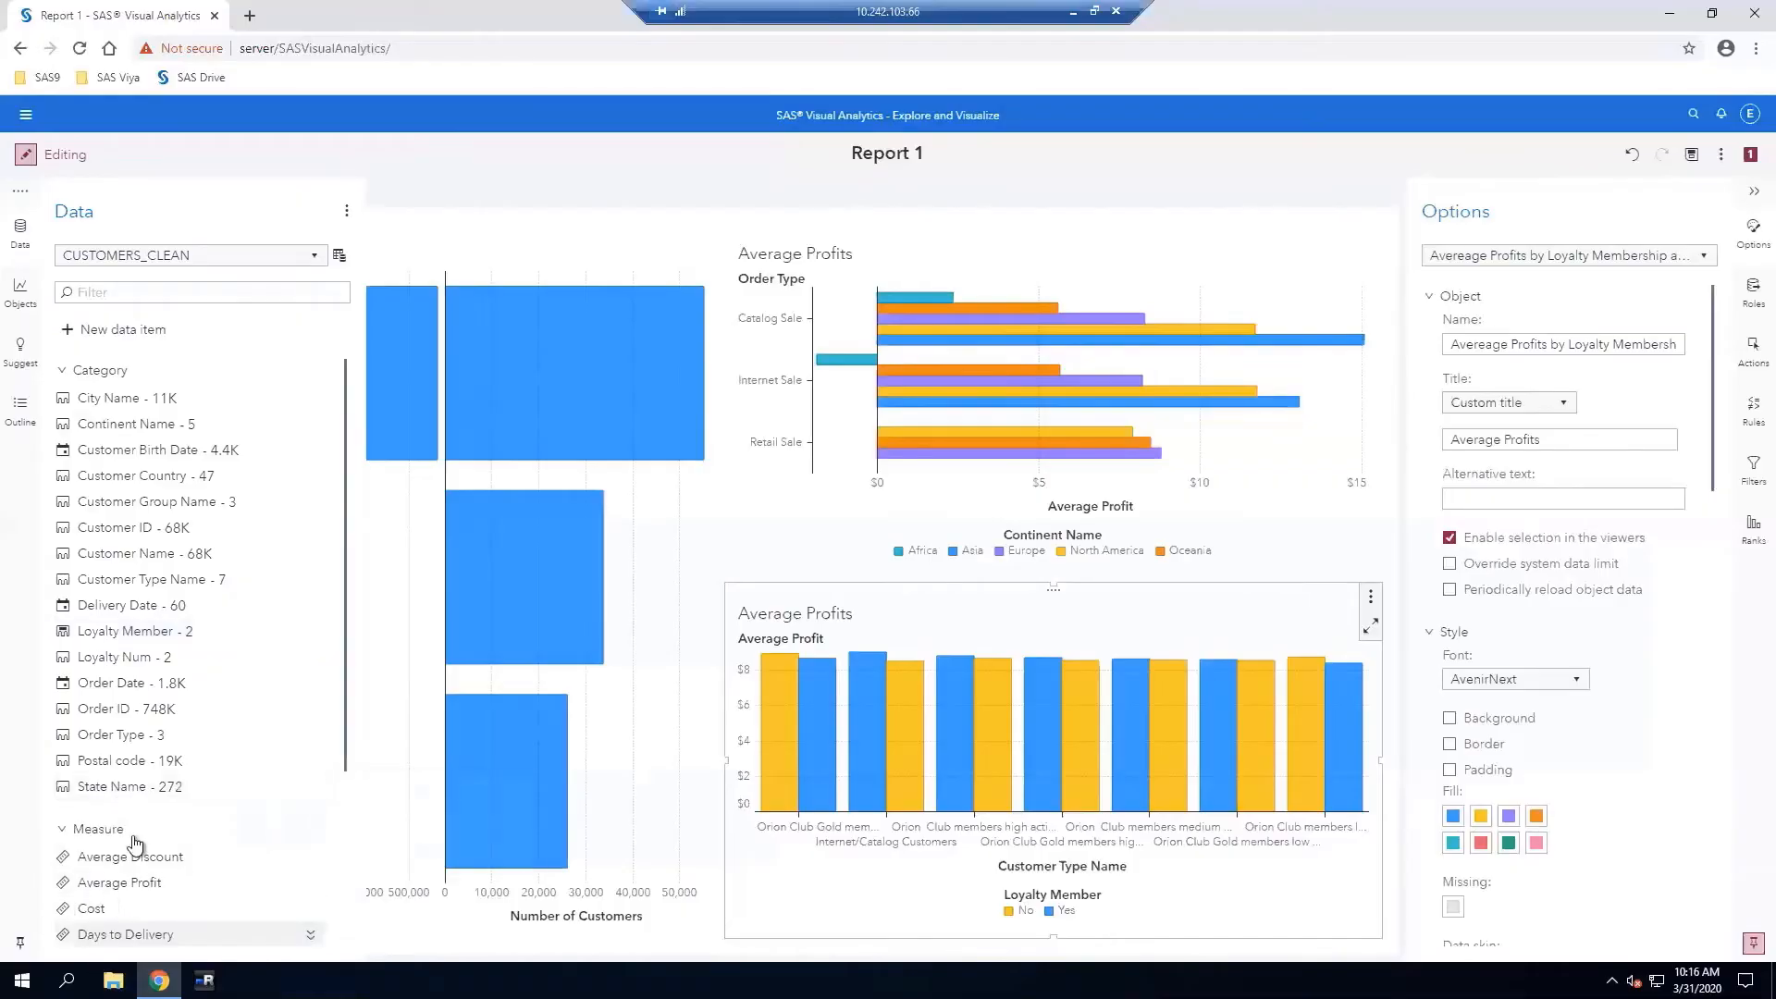
{"action": "left_click", "coordinate": [144, 791]}
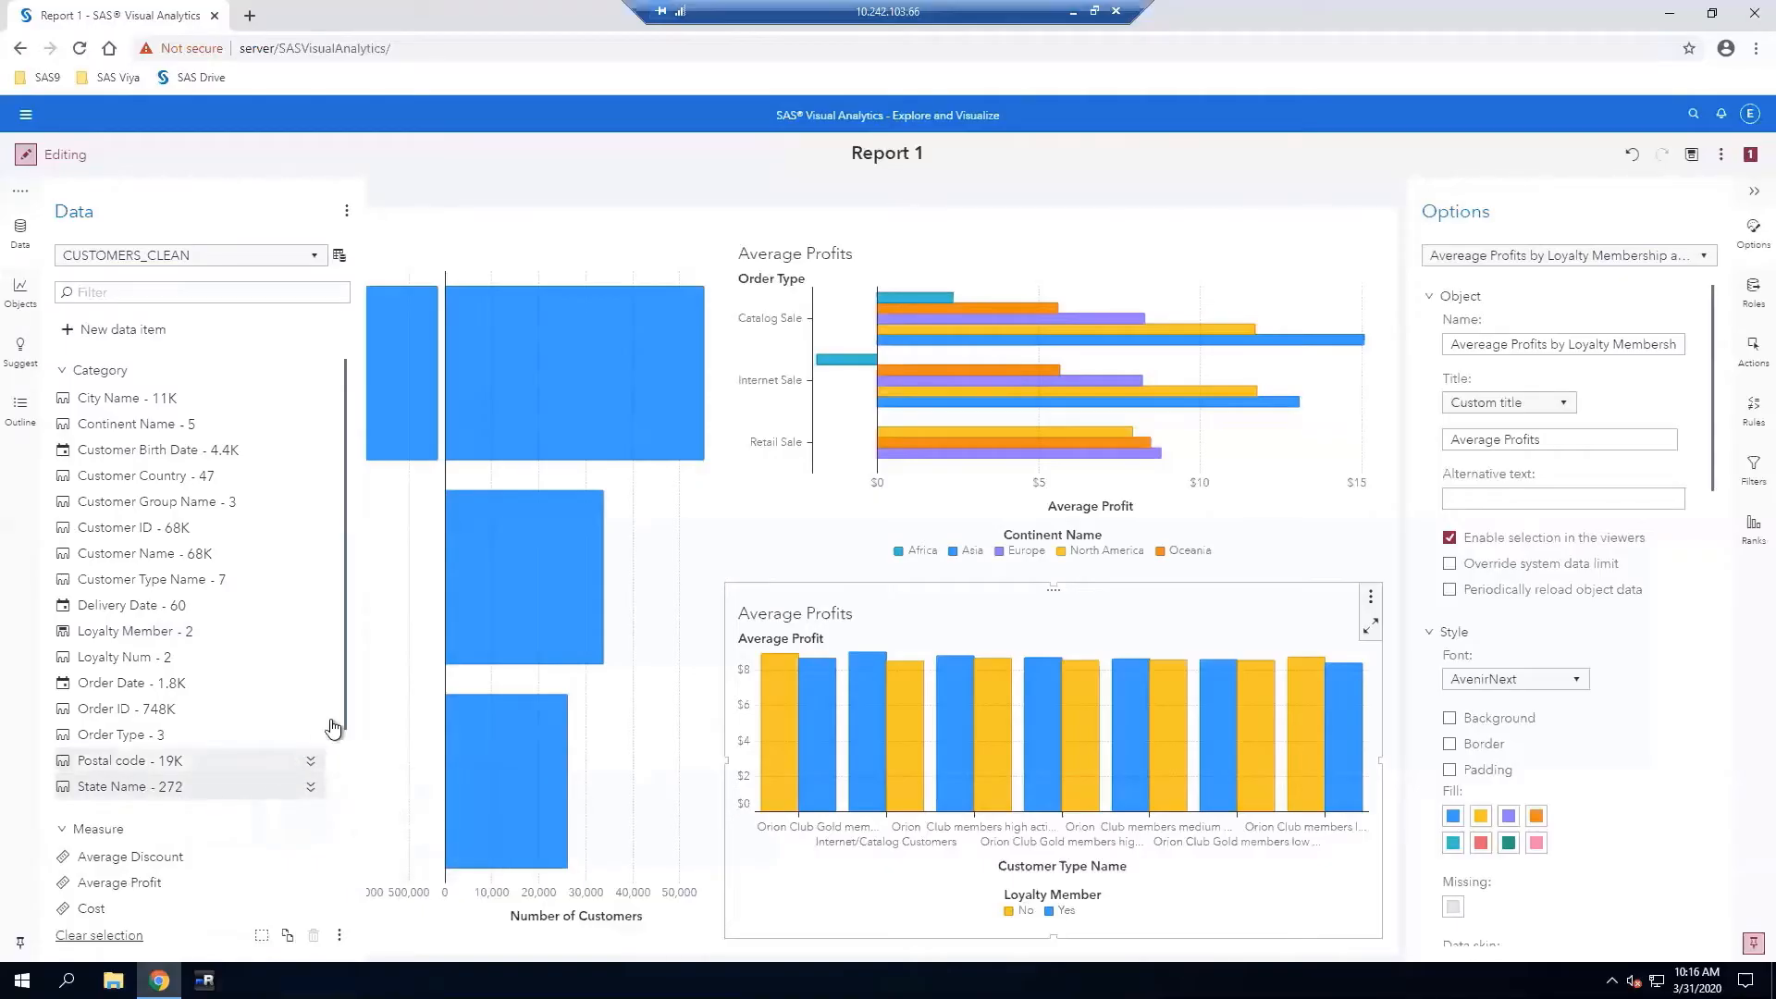
{"action": "left_click_drag", "start_coordinate": [348, 710], "coordinate": [376, 896]}
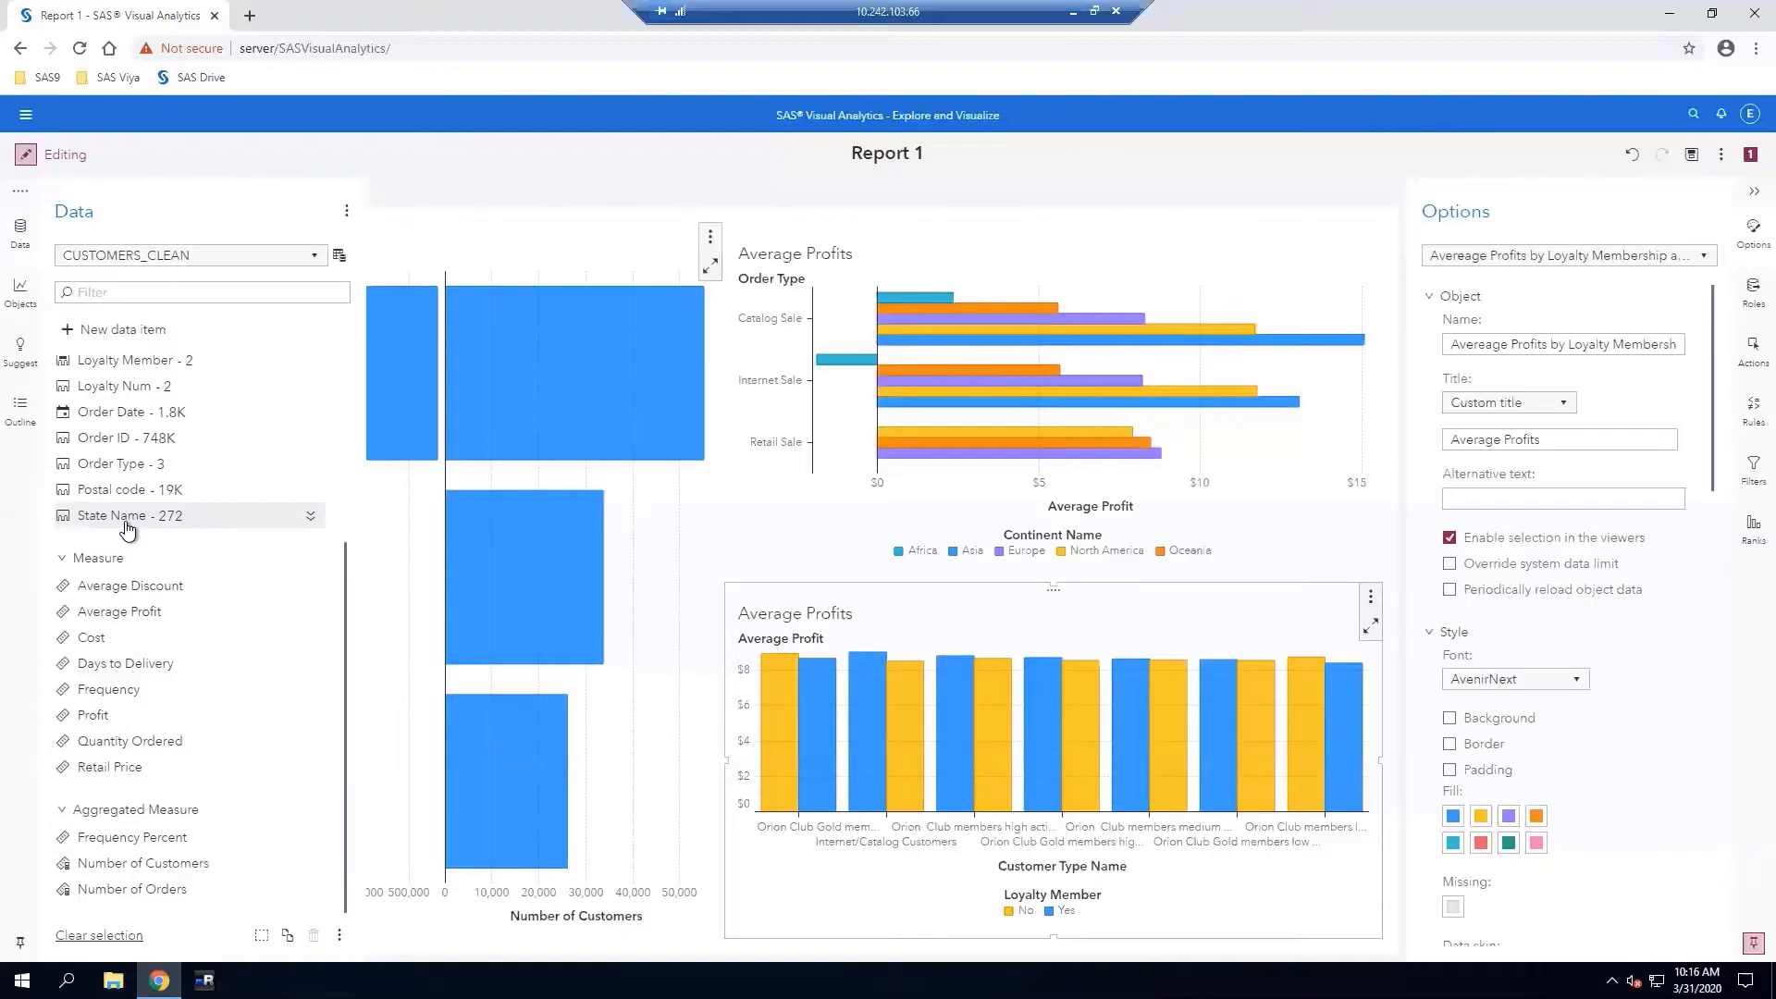
{"action": "mouse_move", "coordinate": [128, 528]}
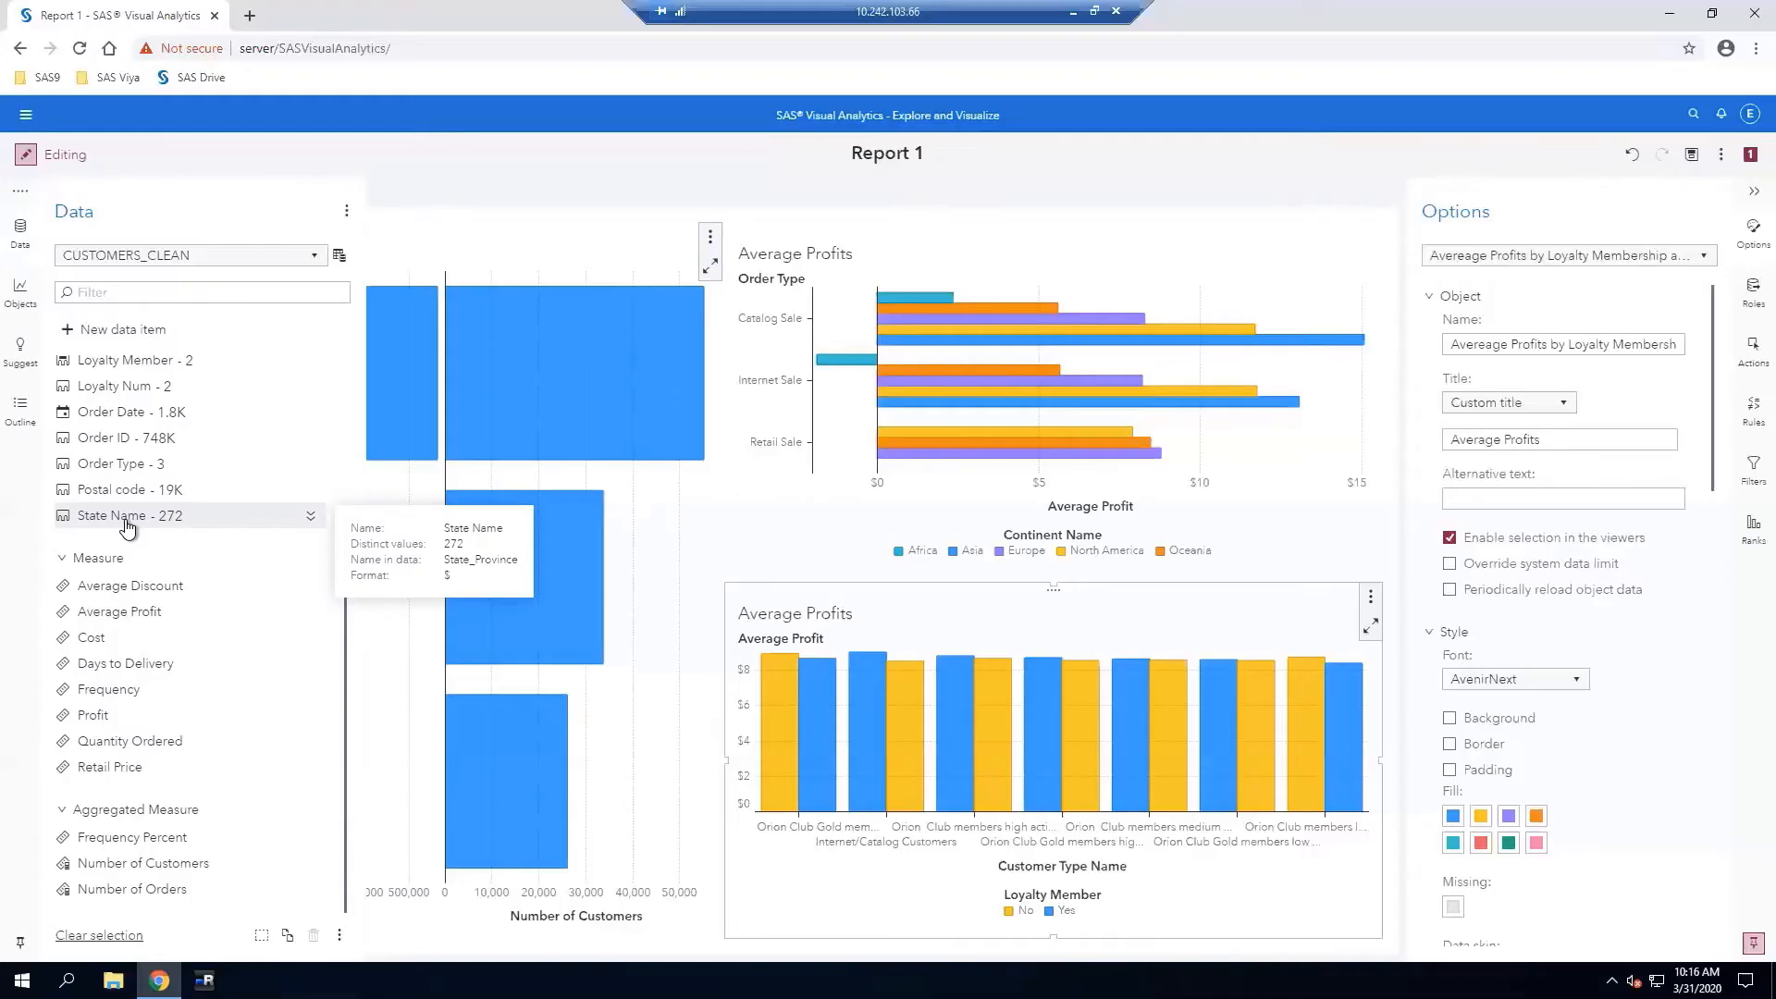
{"action": "left_click", "coordinate": [312, 518]}
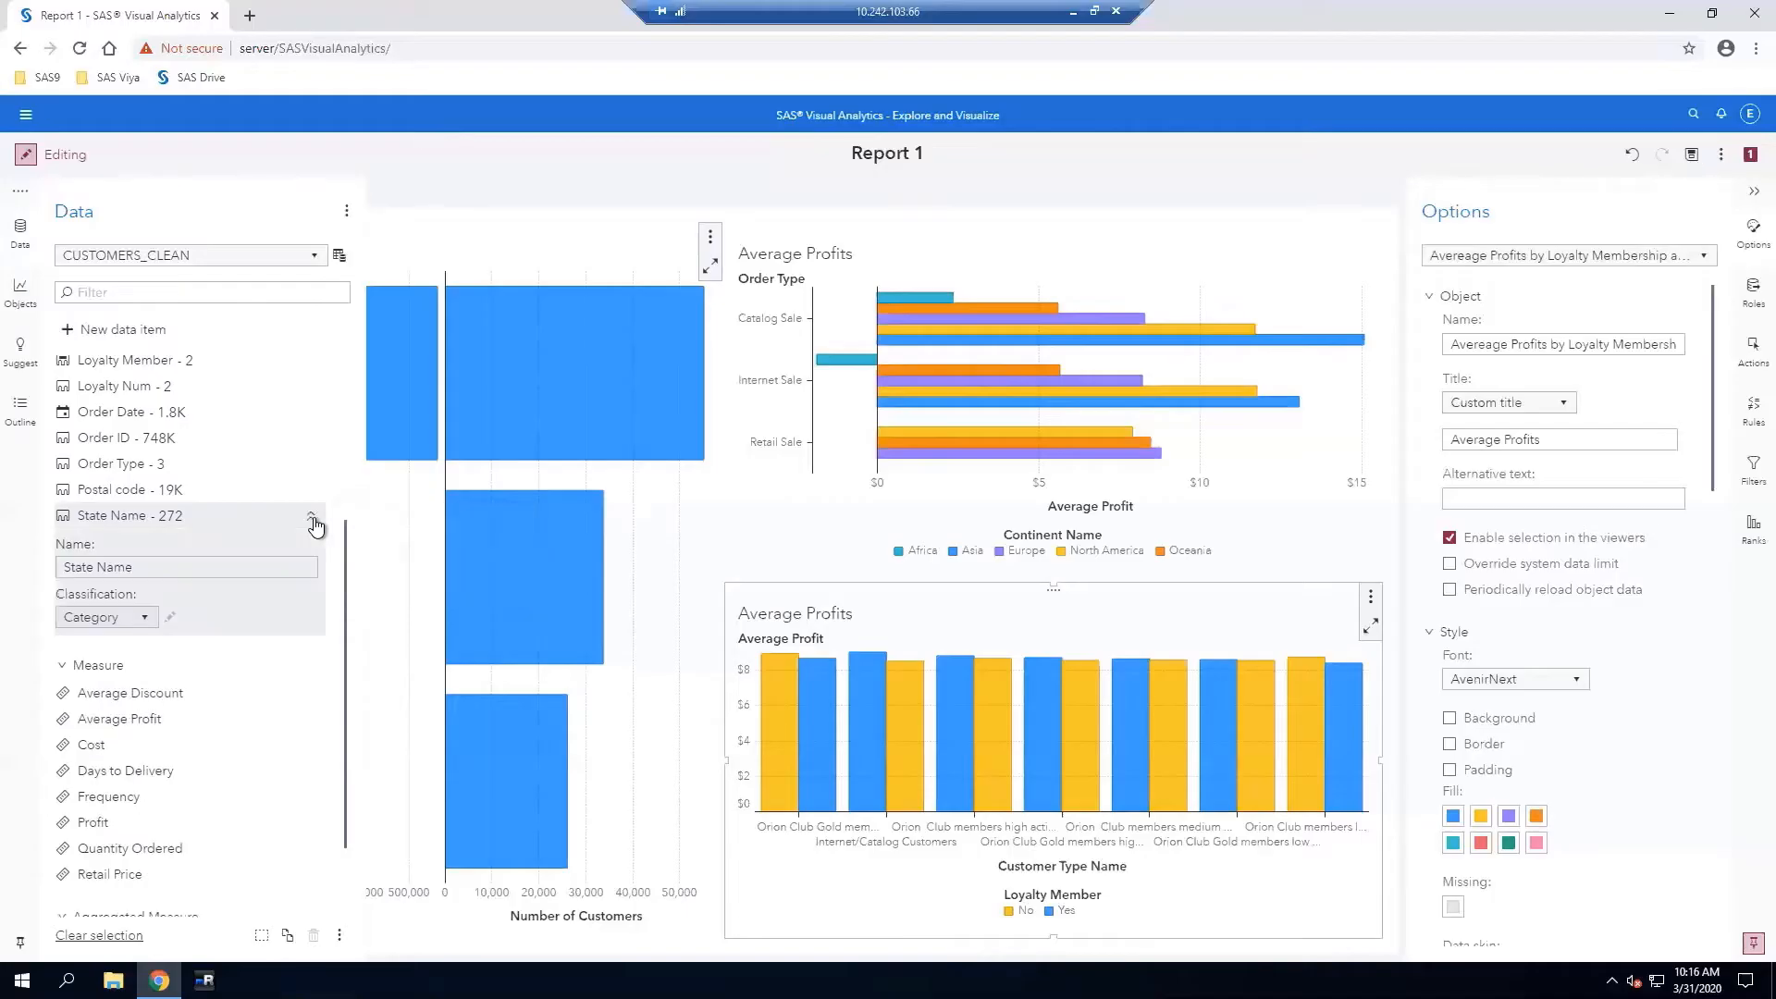
{"action": "left_click", "coordinate": [139, 568]}
{"action": "type", "text": "US"}
{"action": "key", "text": "BackSpace"}
{"action": "key", "text": "BackSpace"}
{"action": "left_click", "coordinate": [1632, 162]}
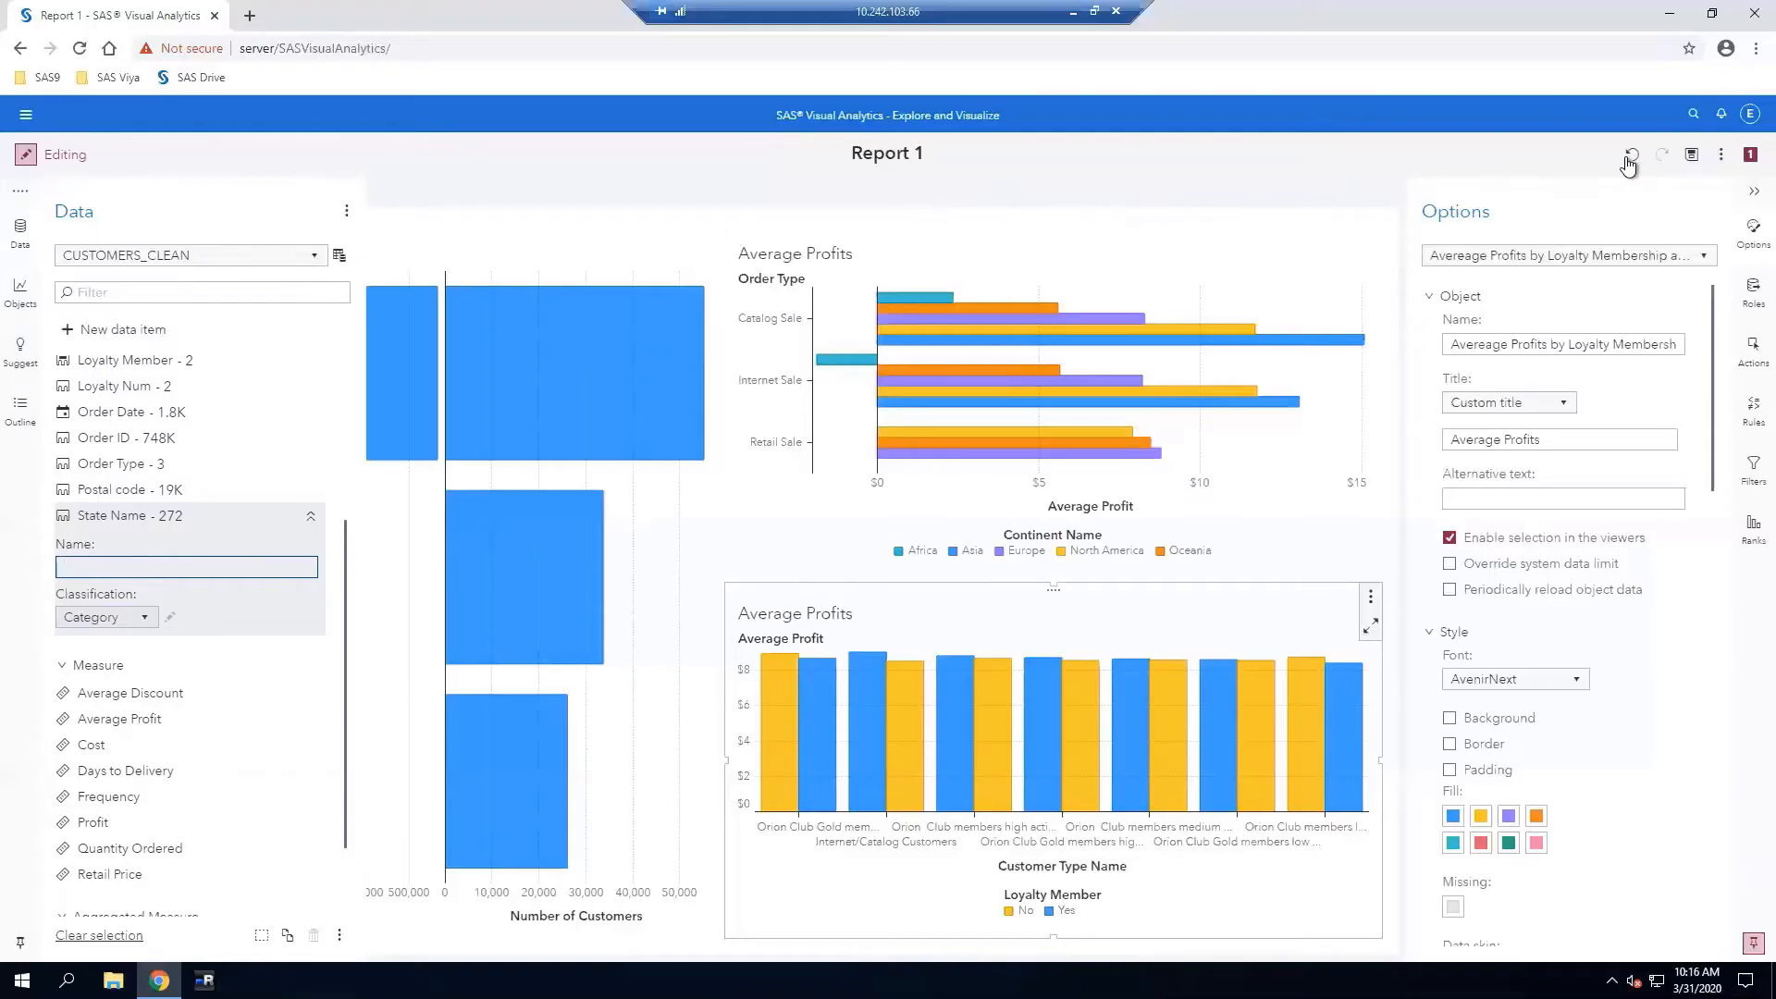
Reclassify the State Name data item as Geography and name the geography item "US State Name"
{"action": "left_click", "coordinate": [19, 243]}
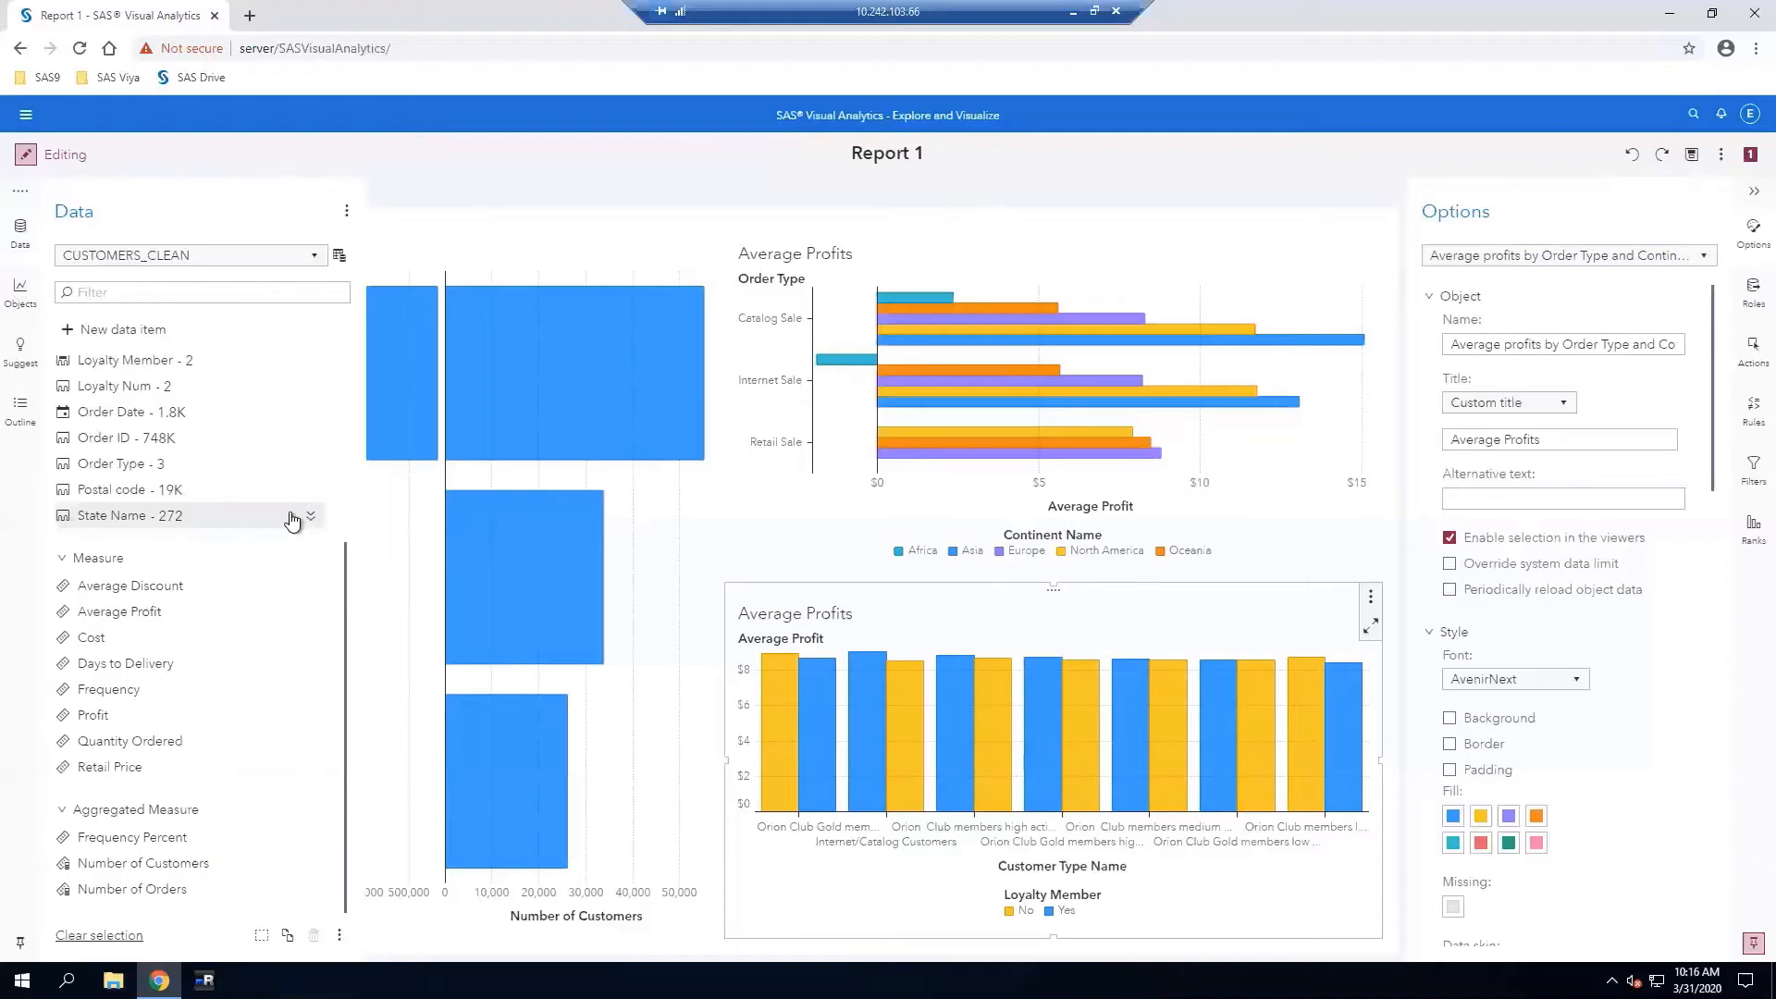
{"action": "scroll", "coordinate": [293, 520], "scroll_direction": "up", "scroll_amount": 1}
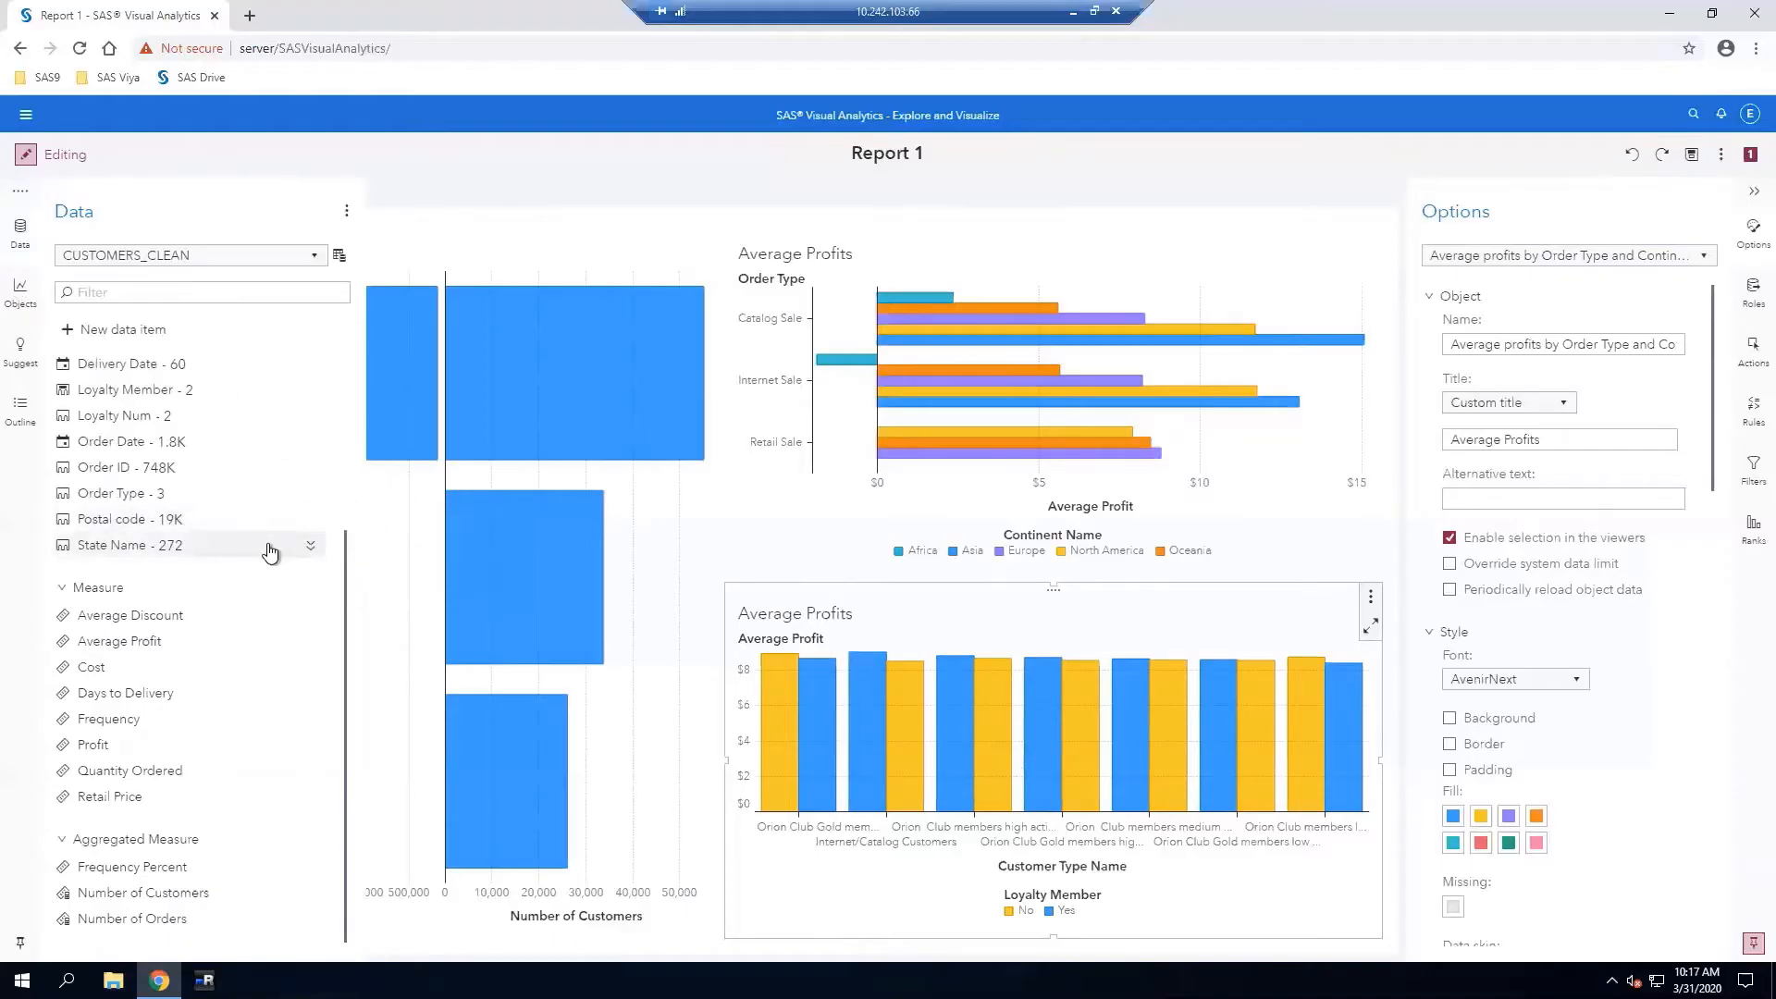
{"action": "left_click", "coordinate": [268, 546]}
{"action": "left_click", "coordinate": [309, 516]}
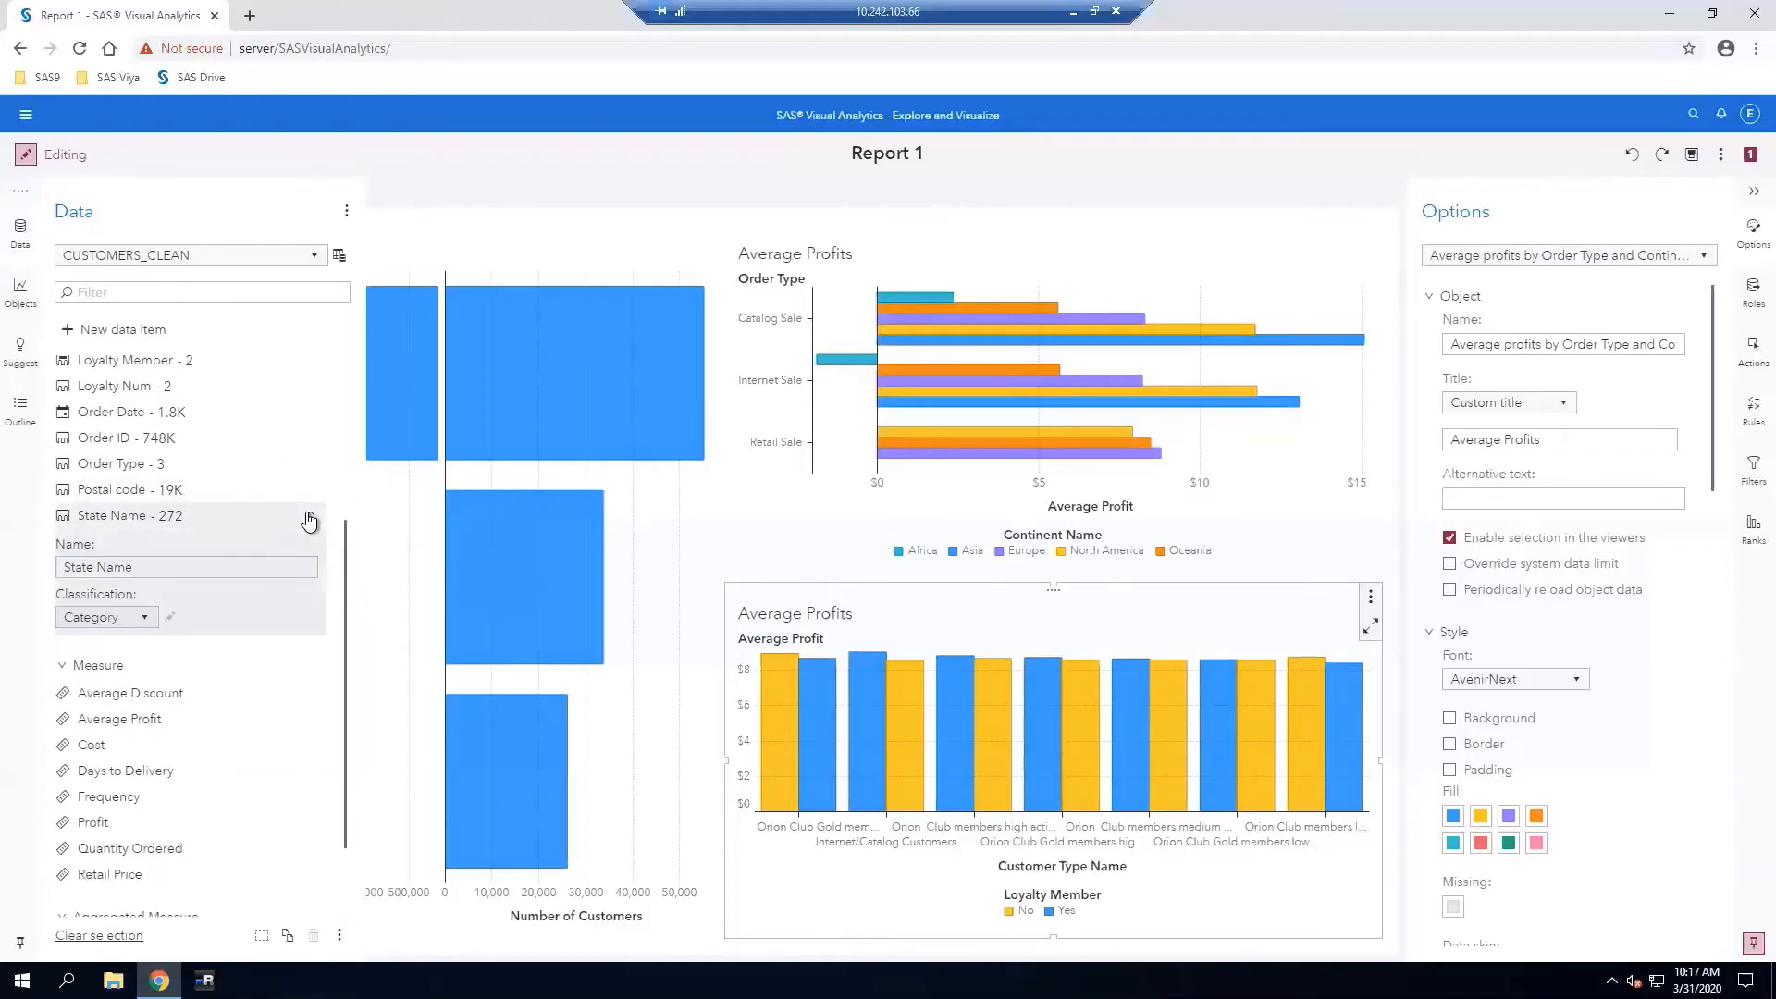
{"action": "left_click", "coordinate": [150, 623]}
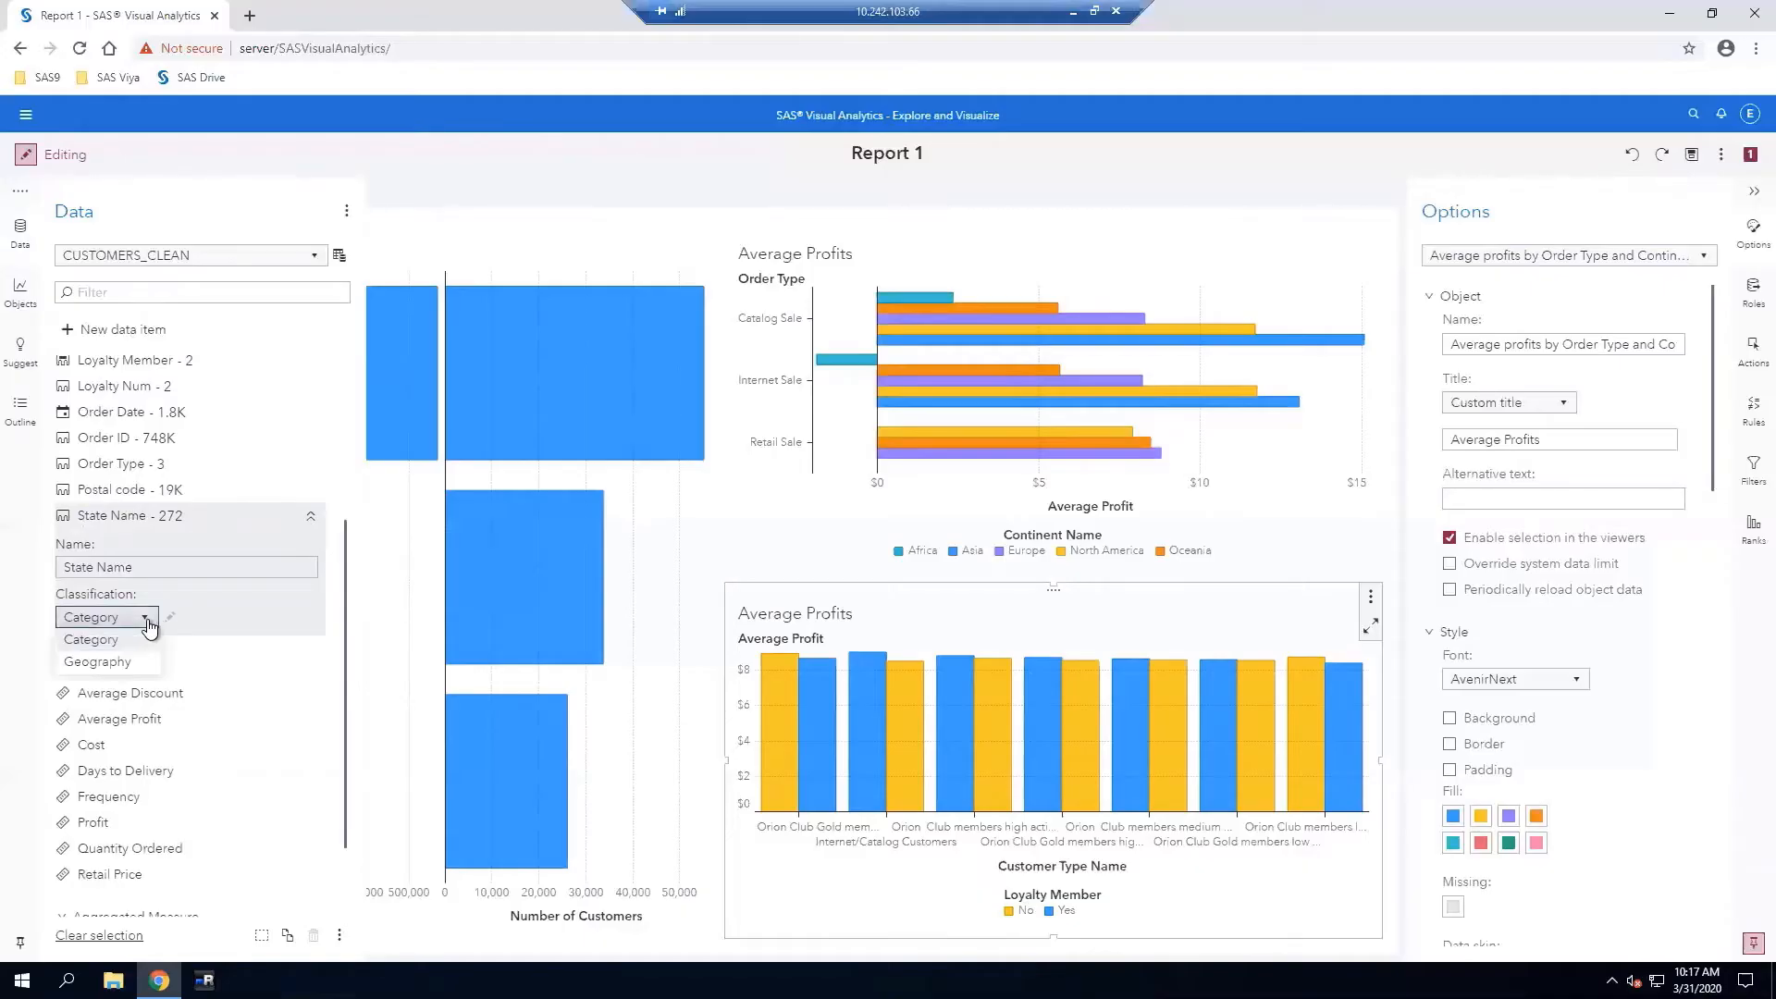
{"action": "left_click", "coordinate": [92, 662]}
{"action": "type", "text": "US State Name"}
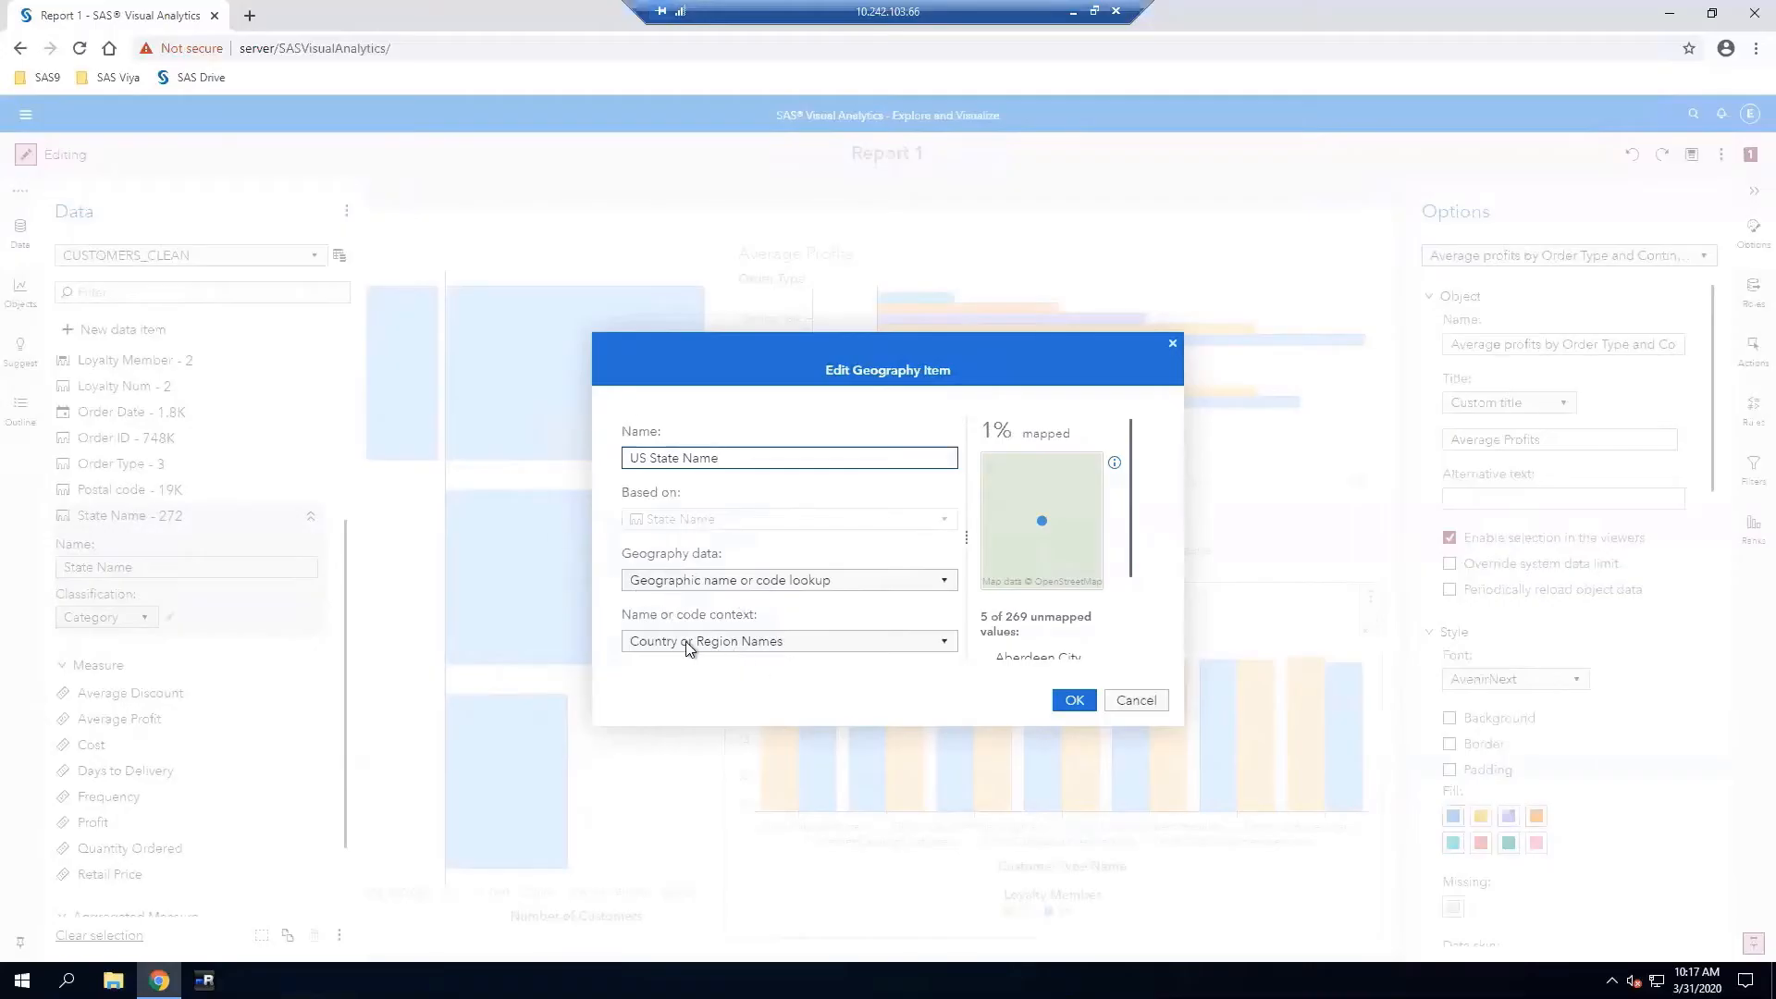
Set the geography item's name or code context to US State Names, rename it "US State Names", and save it
{"action": "left_click", "coordinate": [944, 645]}
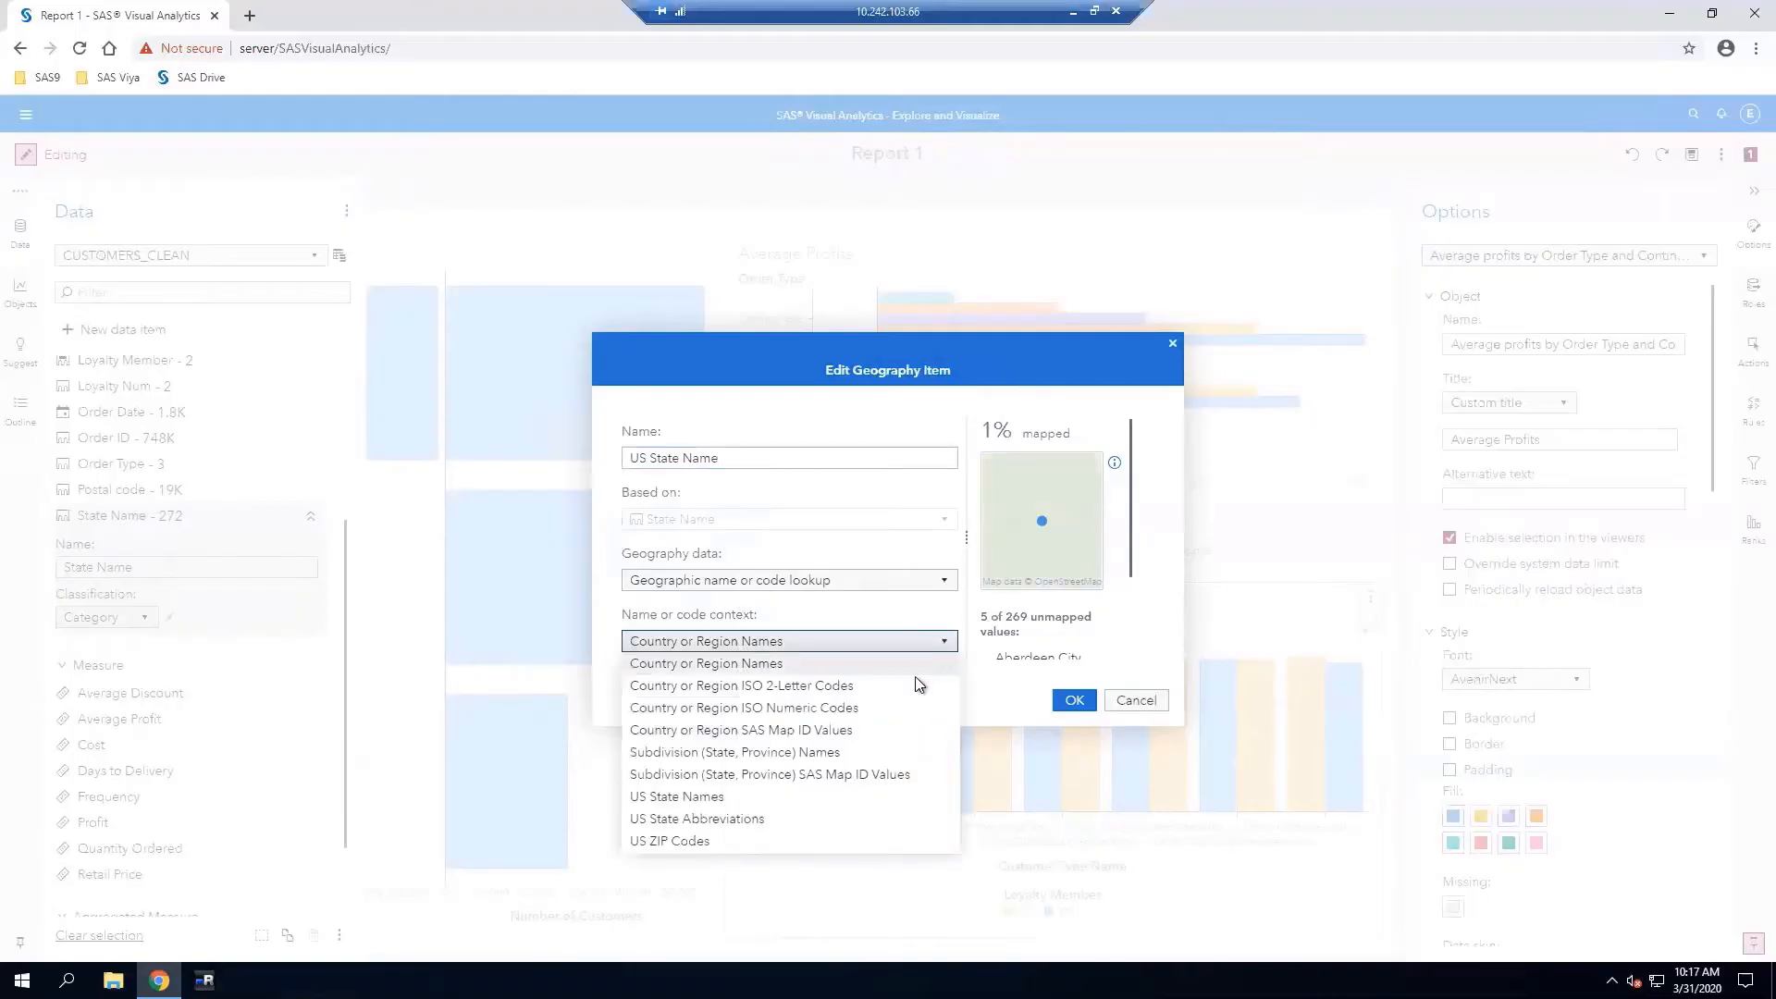
{"action": "left_click", "coordinate": [718, 799]}
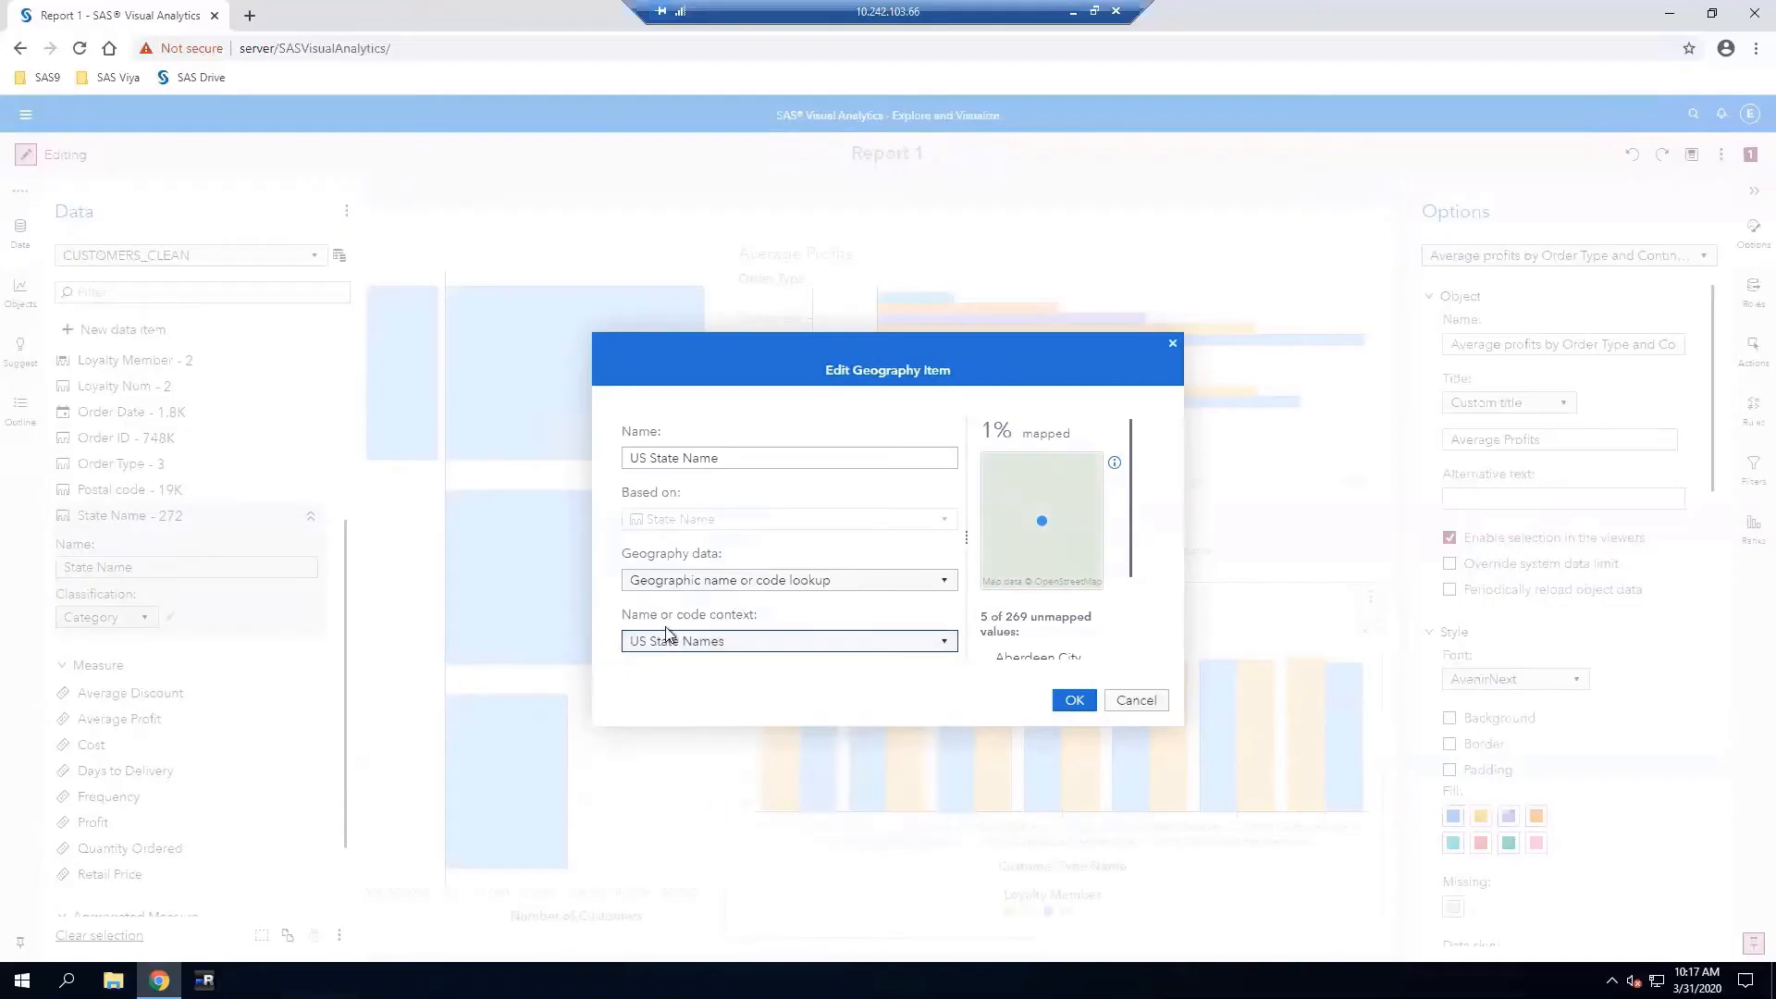
{"action": "left_click", "coordinate": [742, 456]}
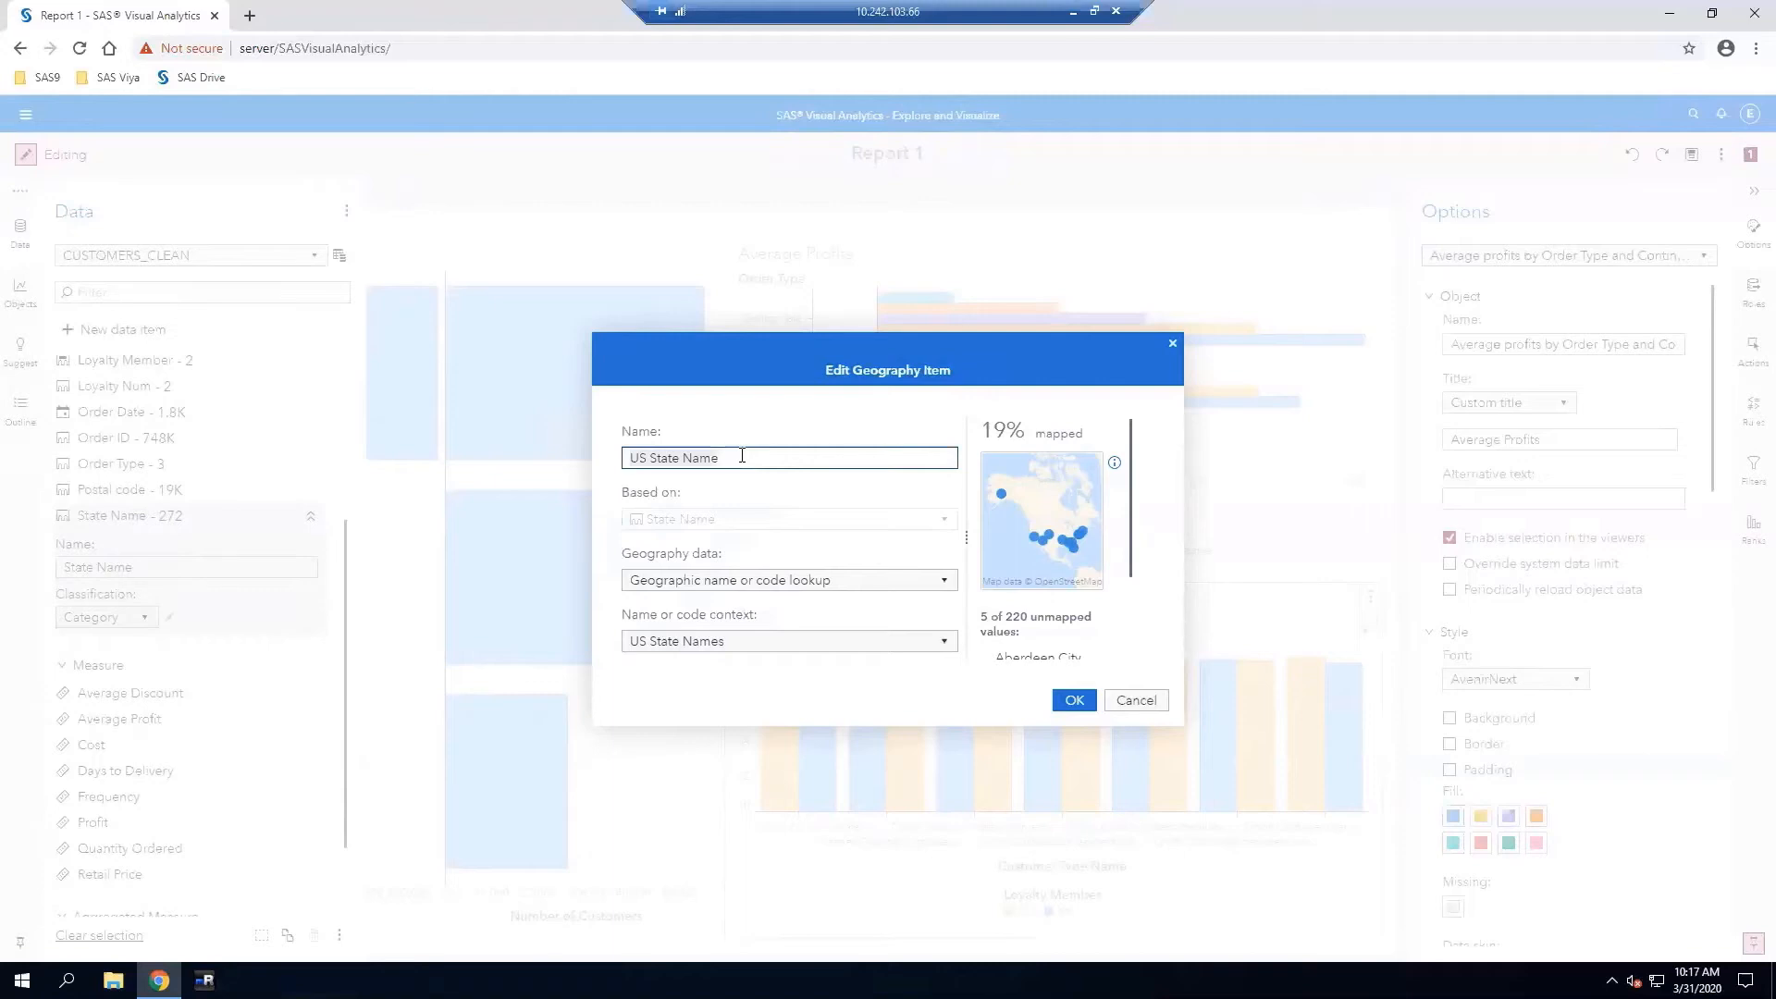
{"action": "left_click", "coordinate": [742, 456]}
{"action": "left_click", "coordinate": [946, 645]}
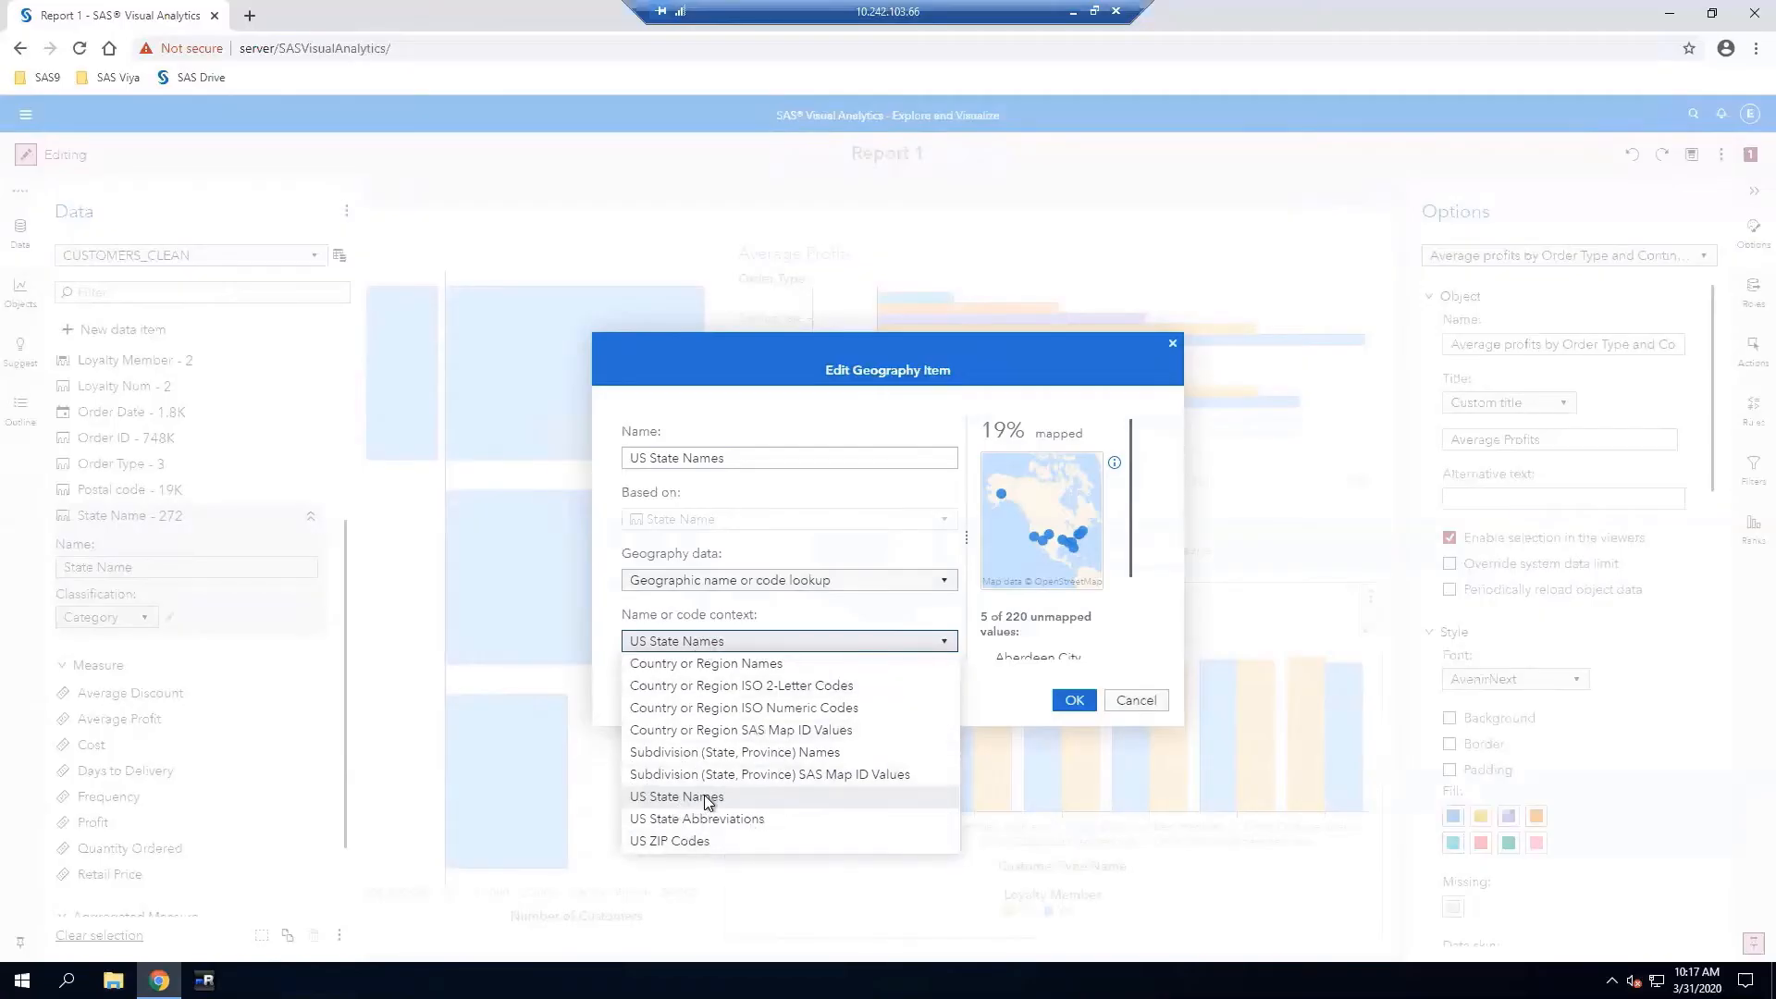
{"action": "left_click", "coordinate": [731, 641]}
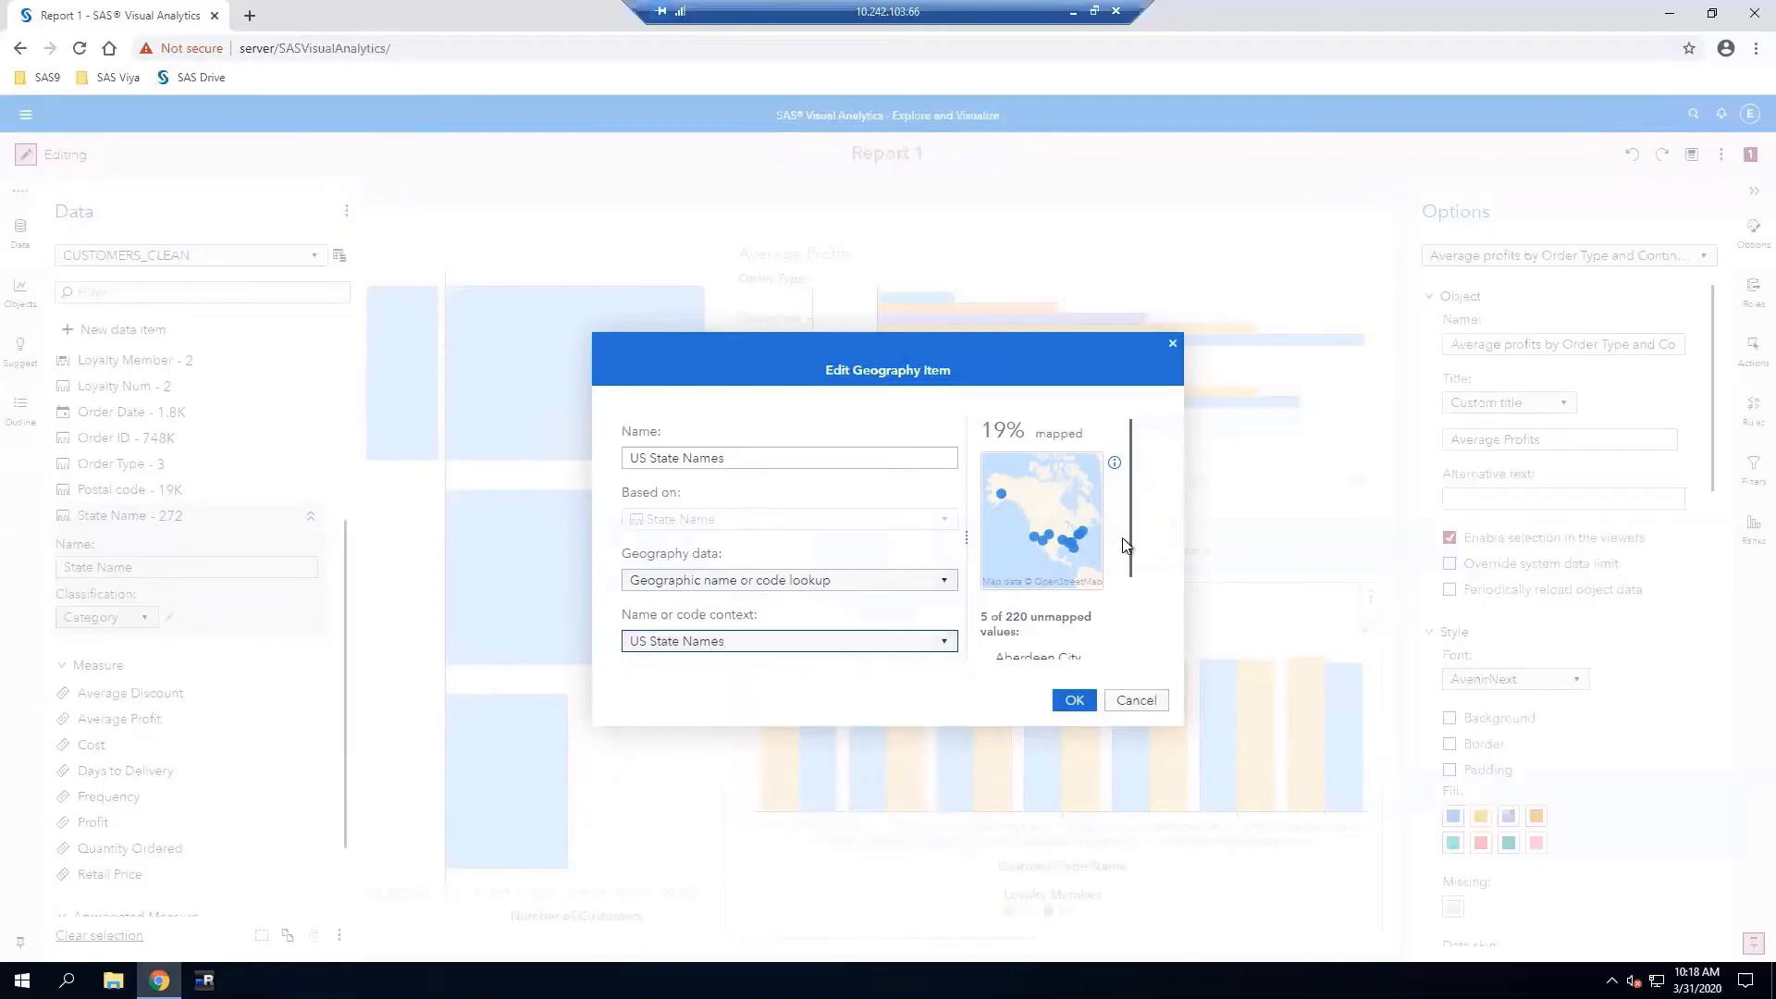
{"action": "left_click_drag", "start_coordinate": [1131, 539], "coordinate": [1144, 646]}
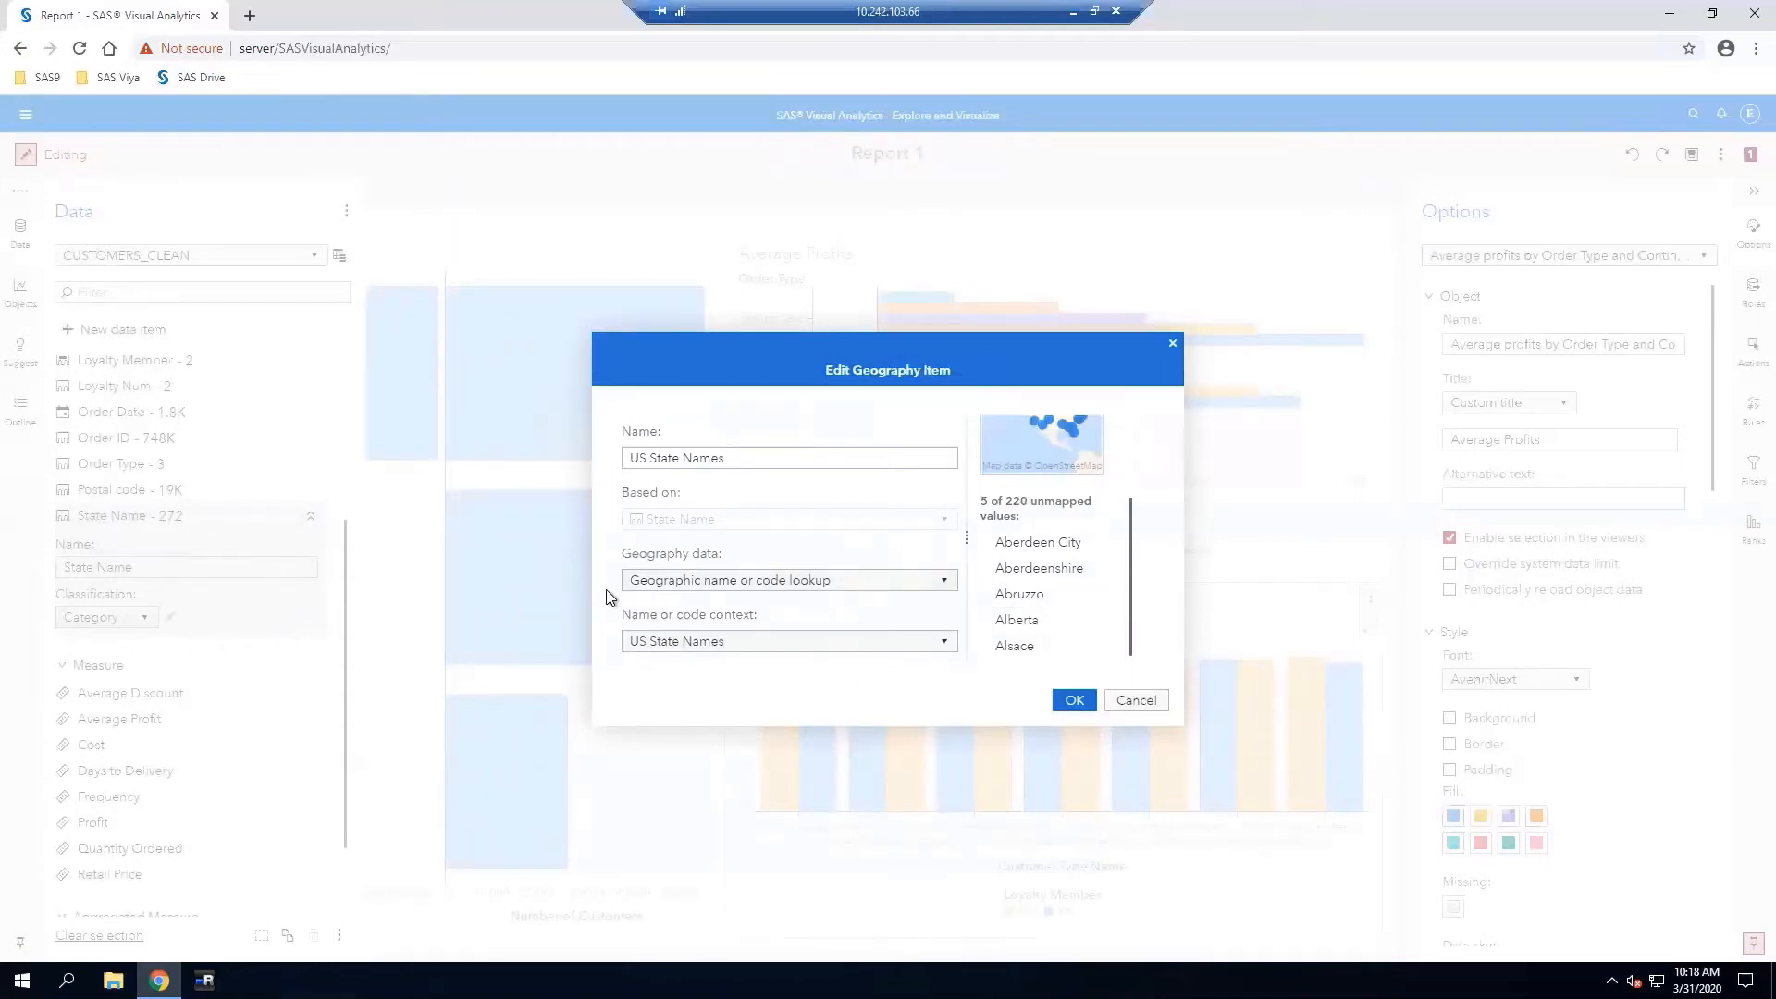
{"action": "left_click", "coordinate": [1069, 706]}
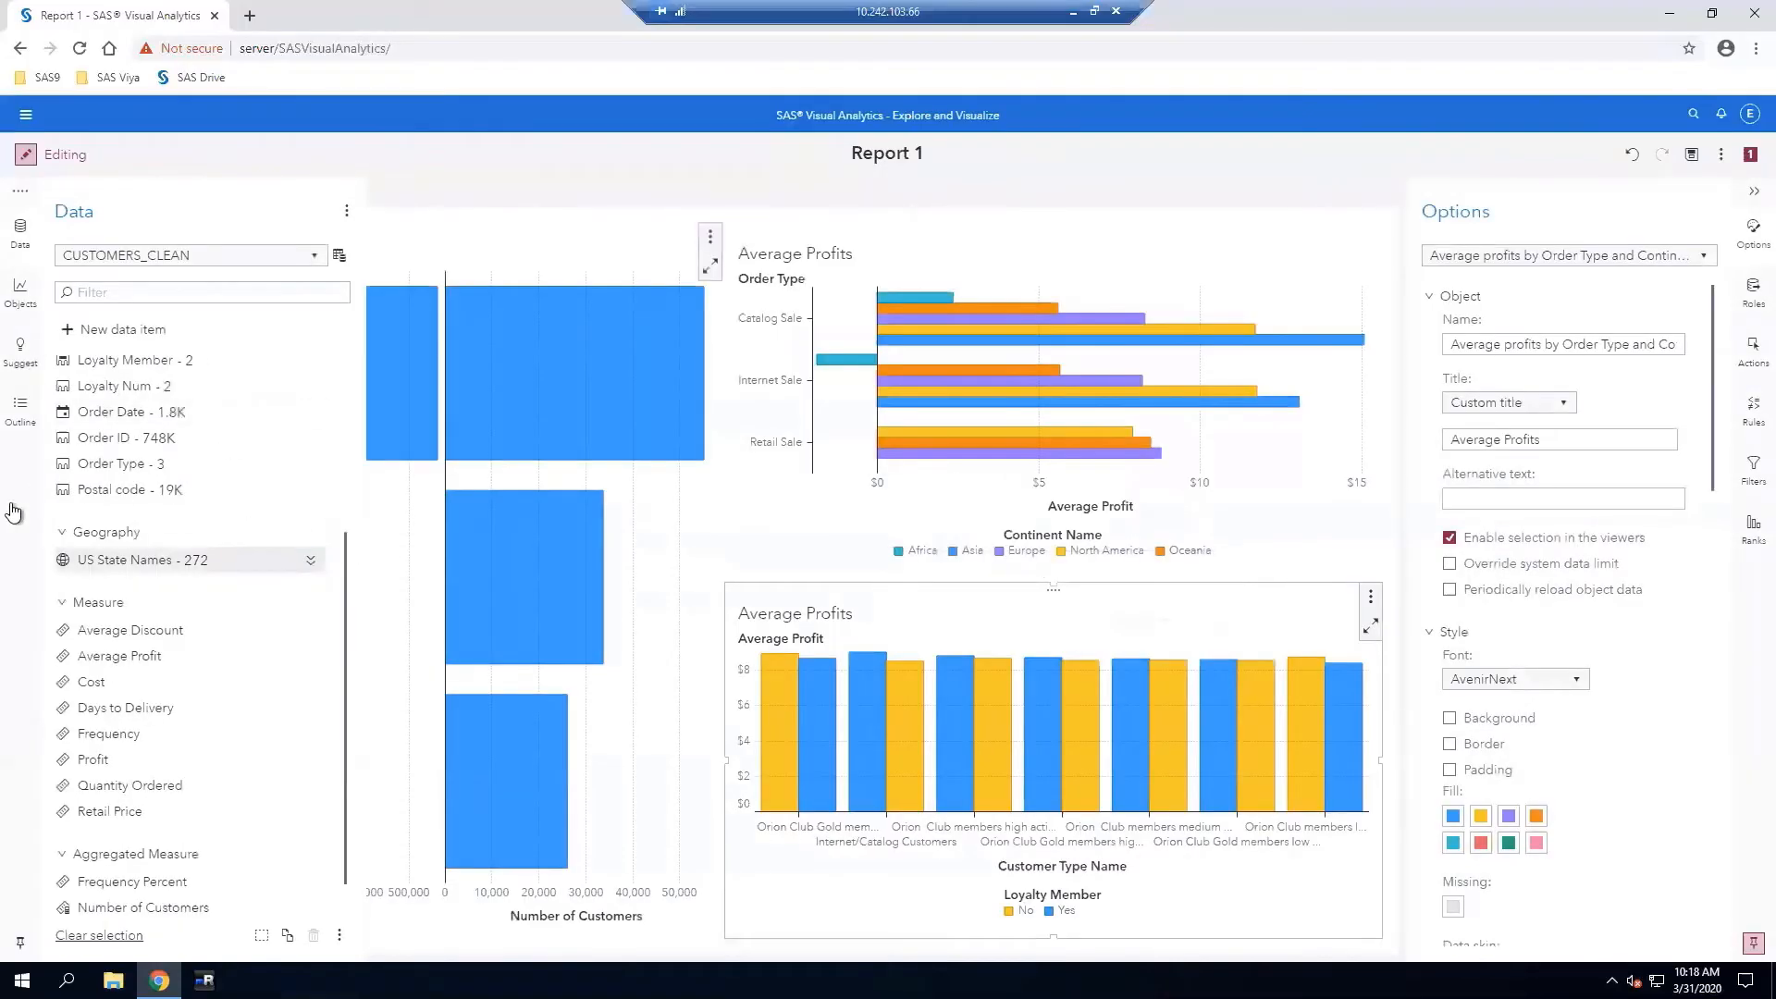
Reclassify Postal code as Geography, name it "US Postal code", and set its name or code context to US ZIP Codes
{"action": "mouse_move", "coordinate": [167, 571]}
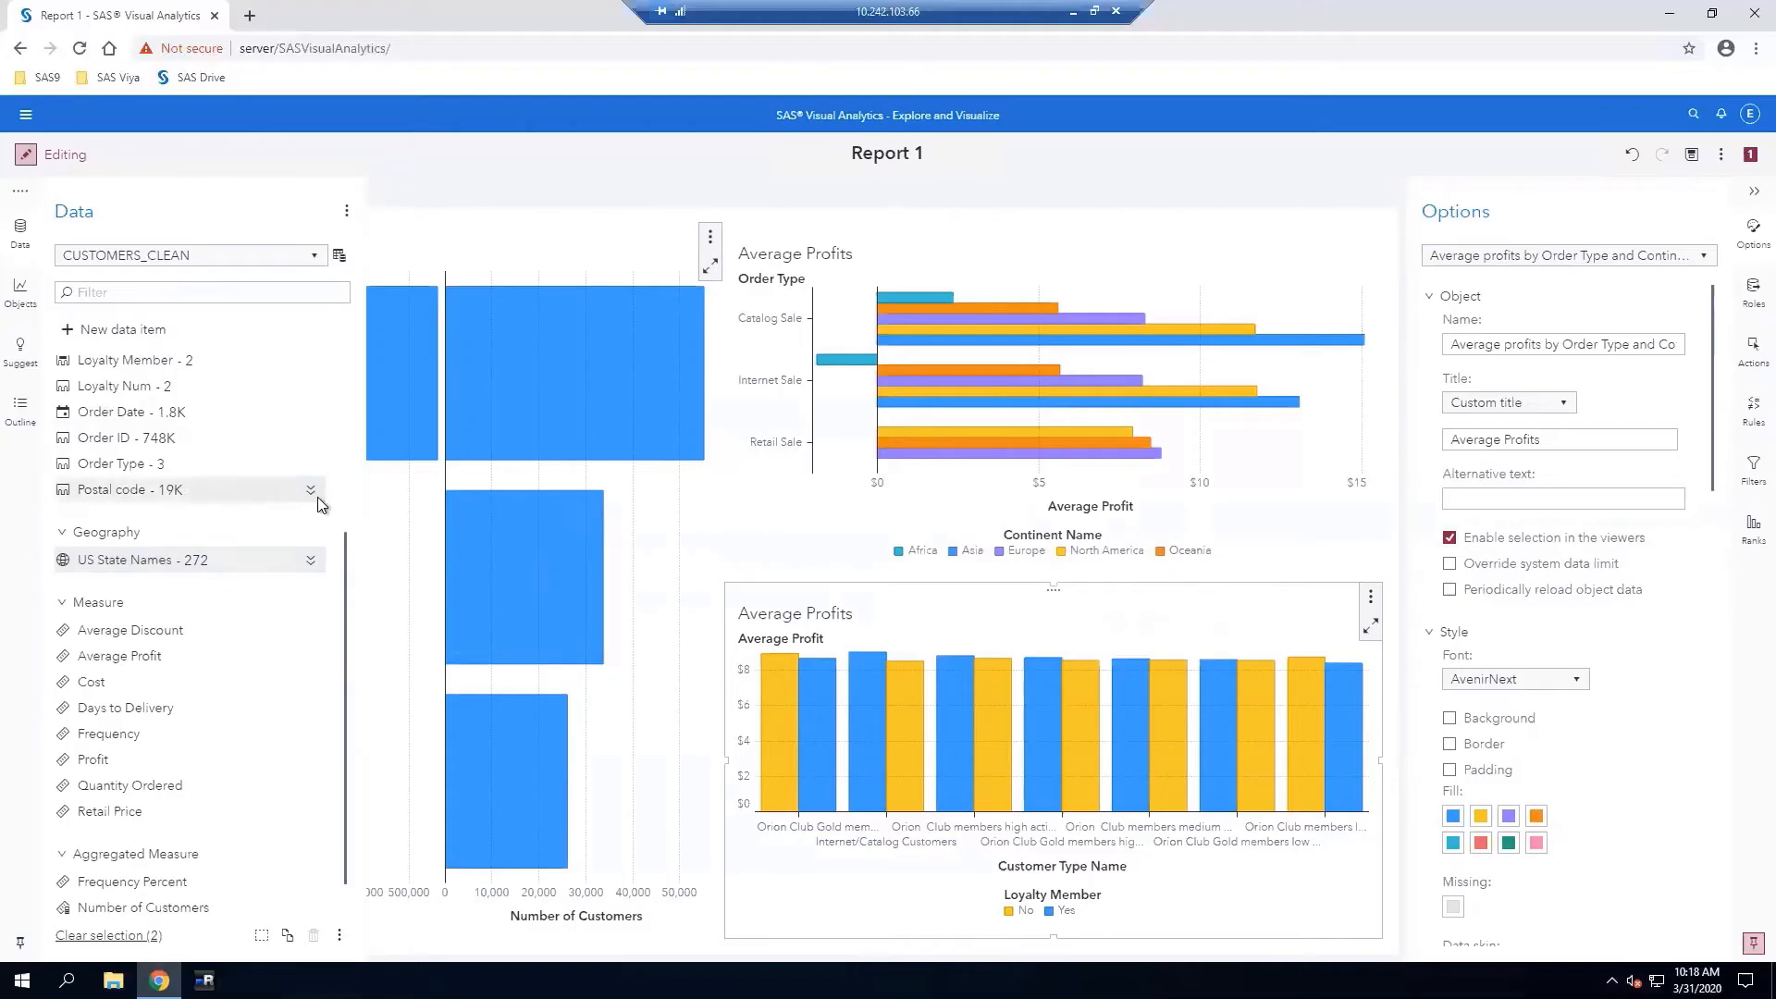
{"action": "left_click", "coordinate": [311, 491]}
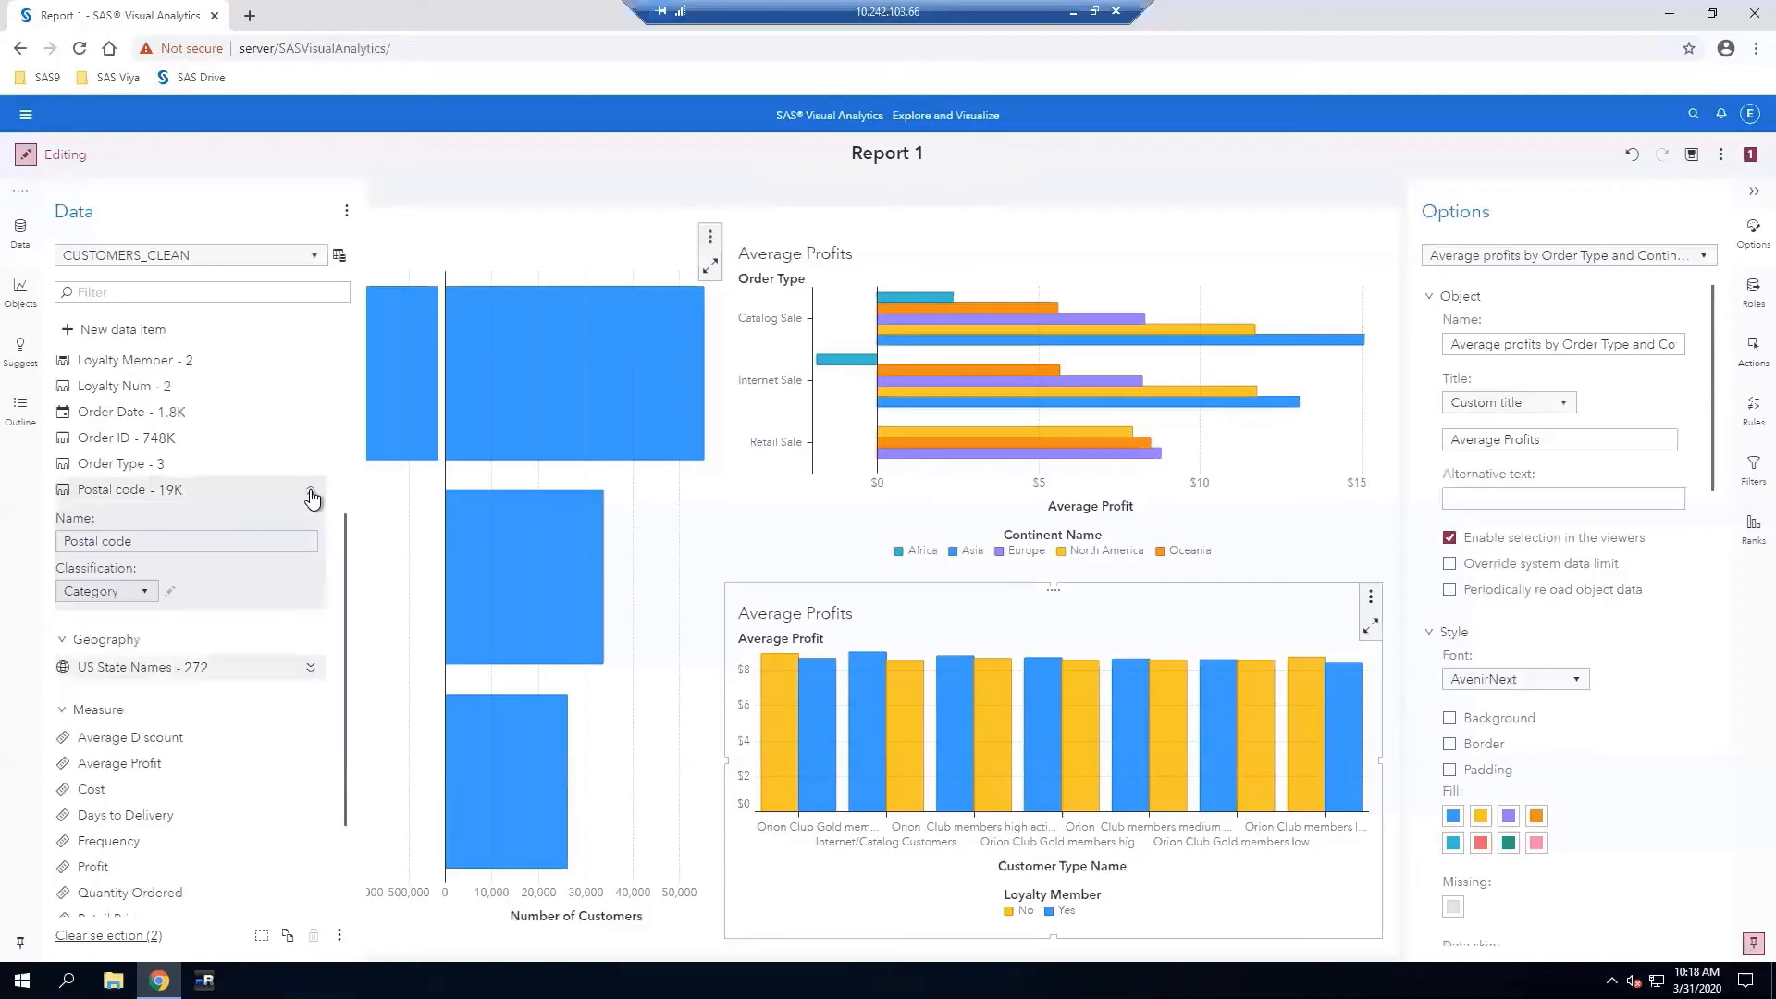
{"action": "left_click", "coordinate": [139, 592]}
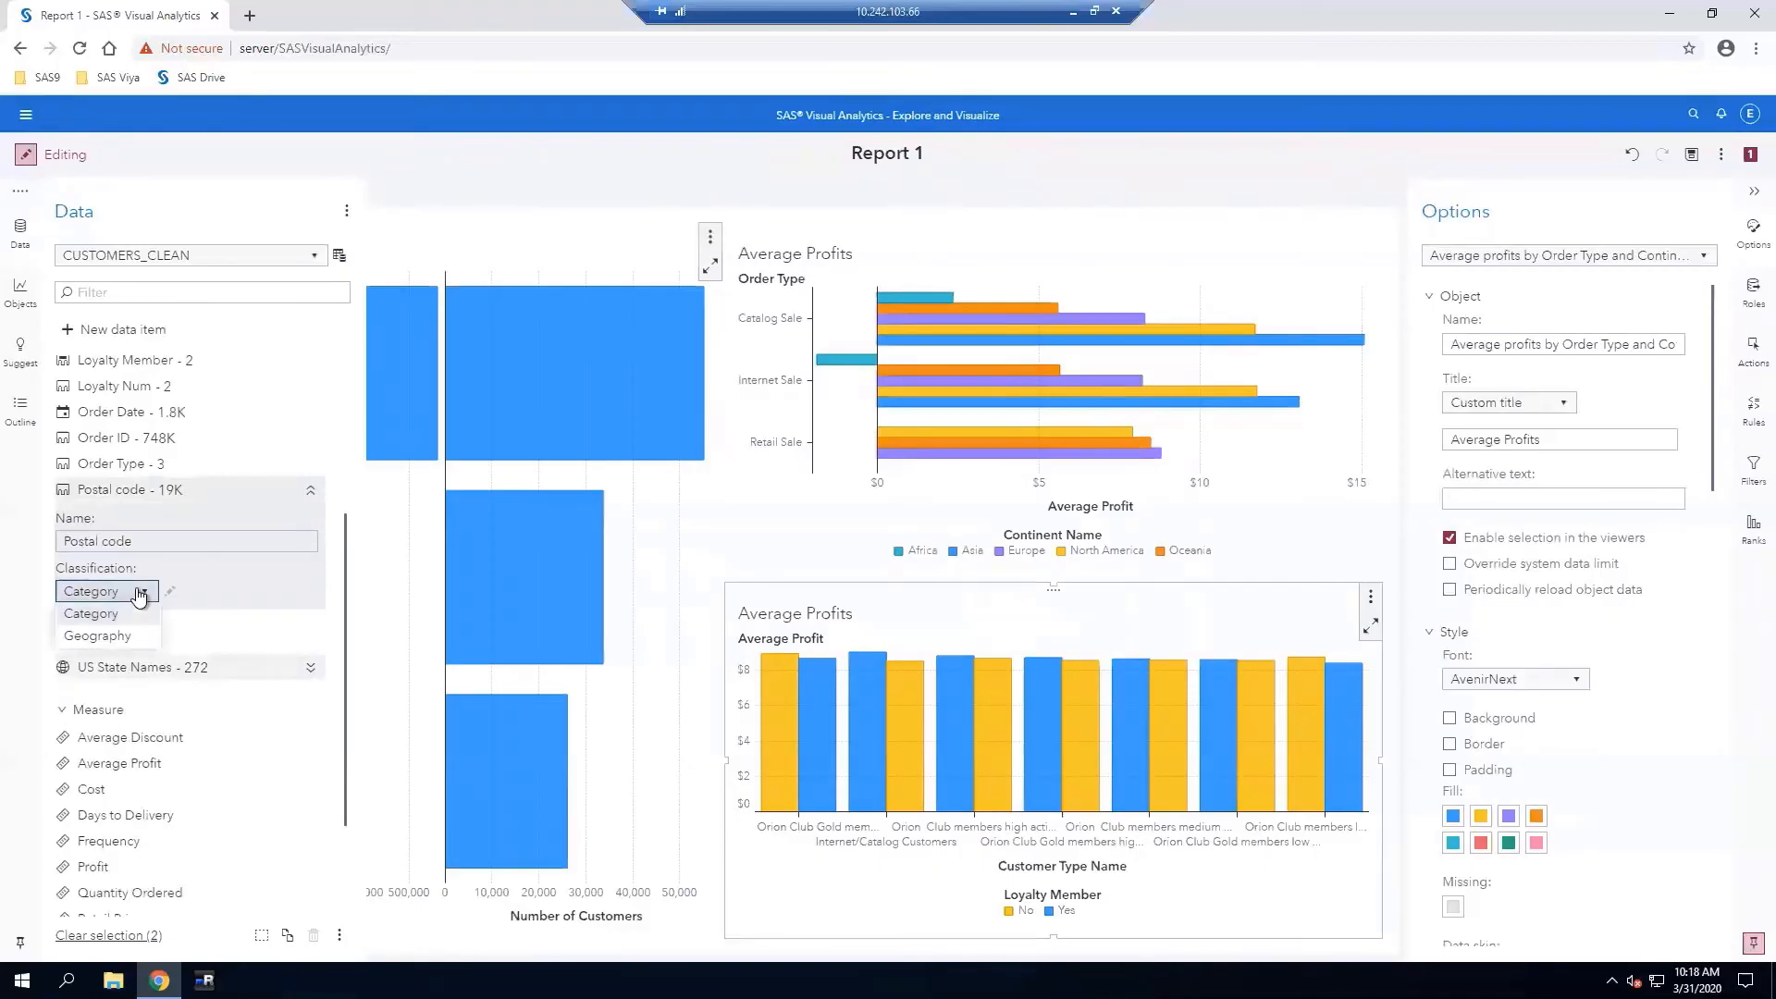
{"action": "left_click", "coordinate": [100, 638]}
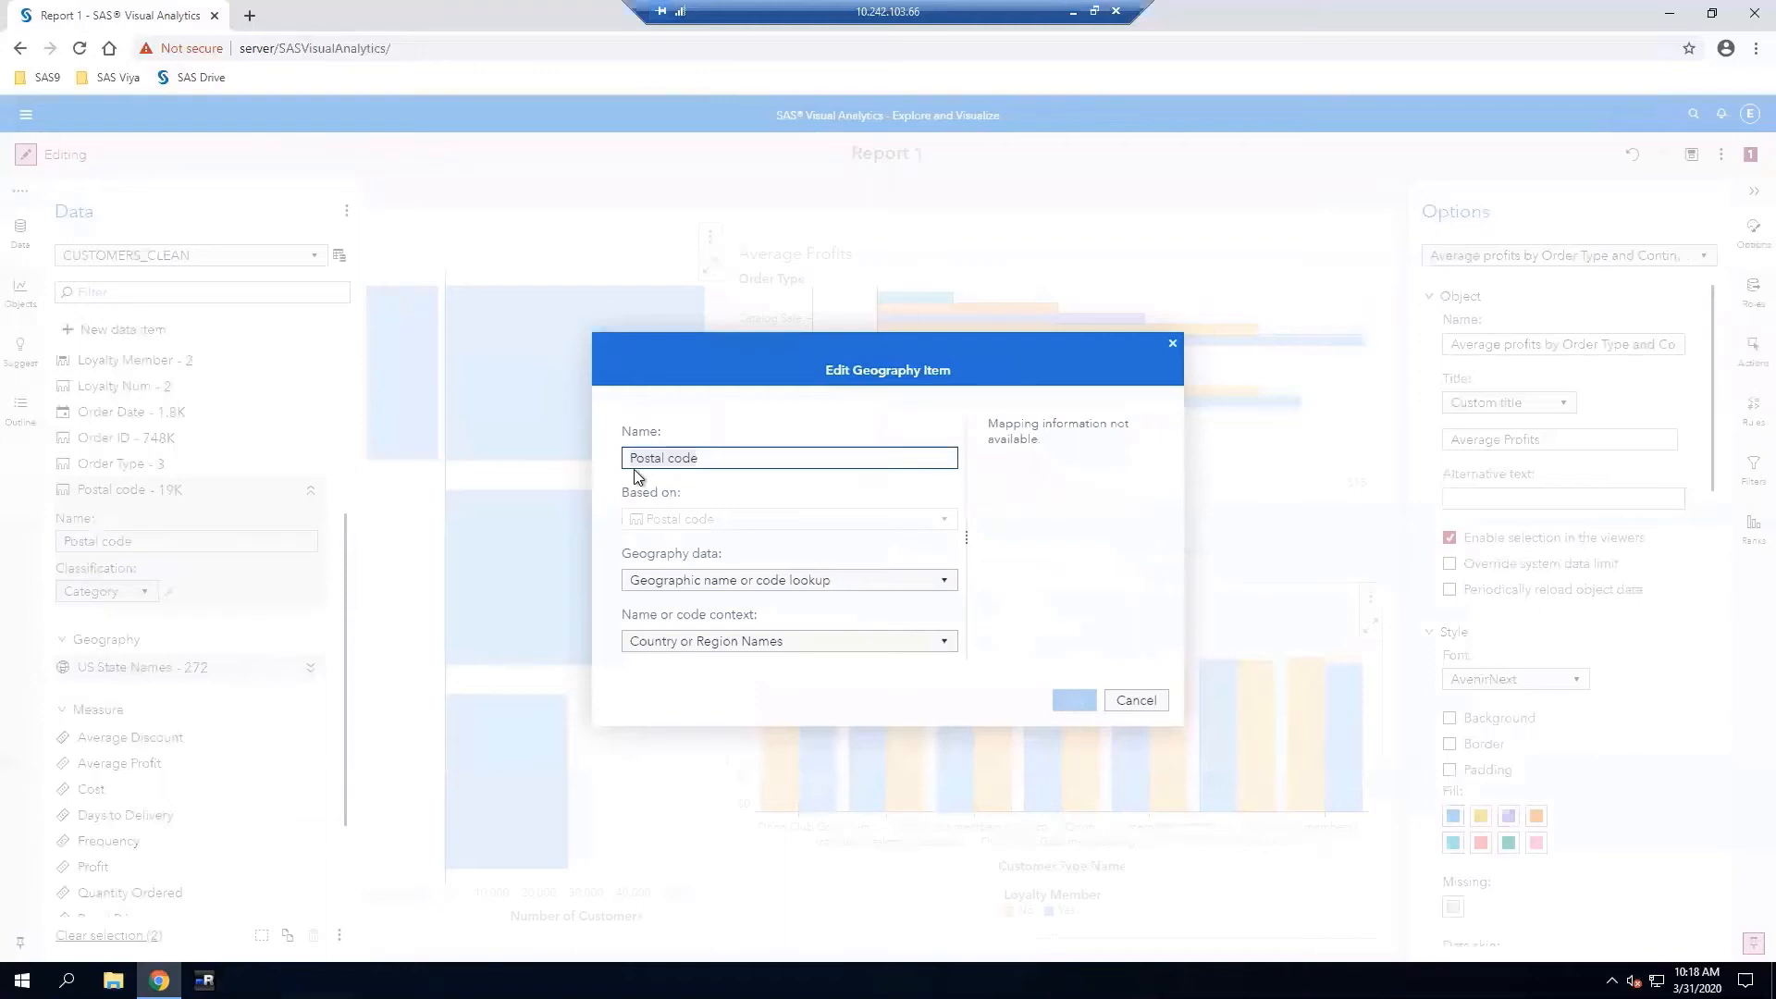
{"action": "left_click", "coordinate": [629, 459]}
{"action": "type", "text": "US"}
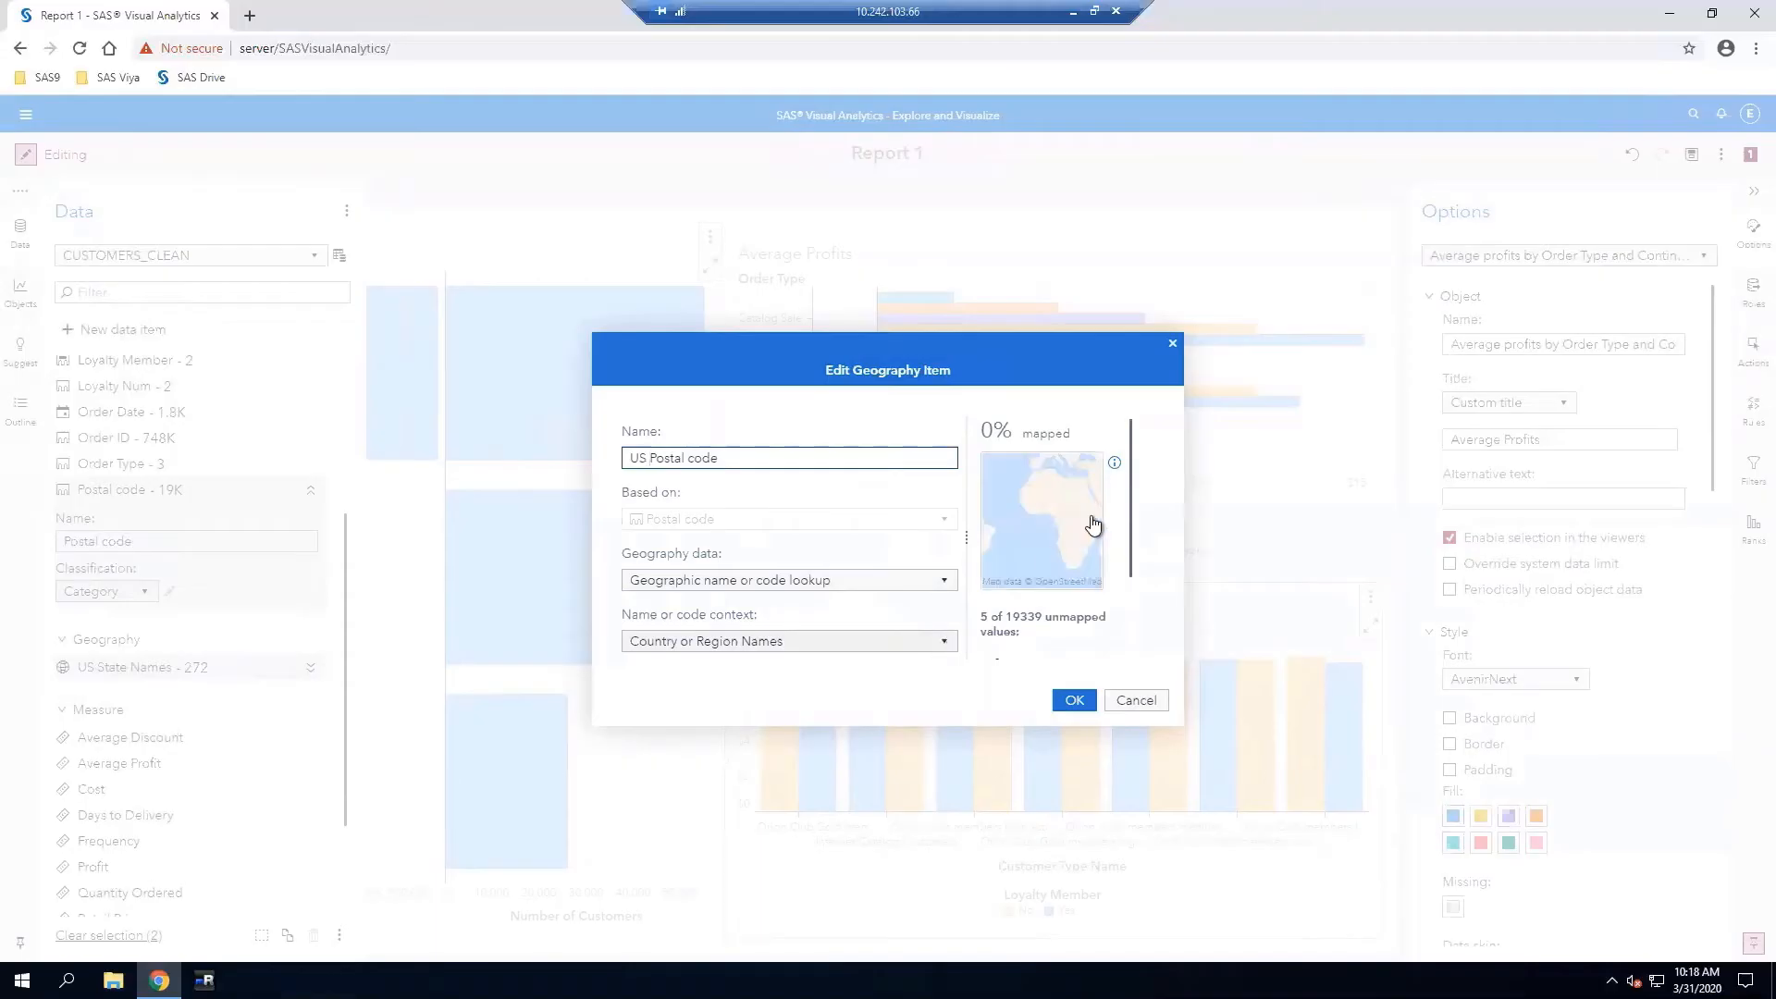
{"action": "left_click", "coordinate": [944, 643]}
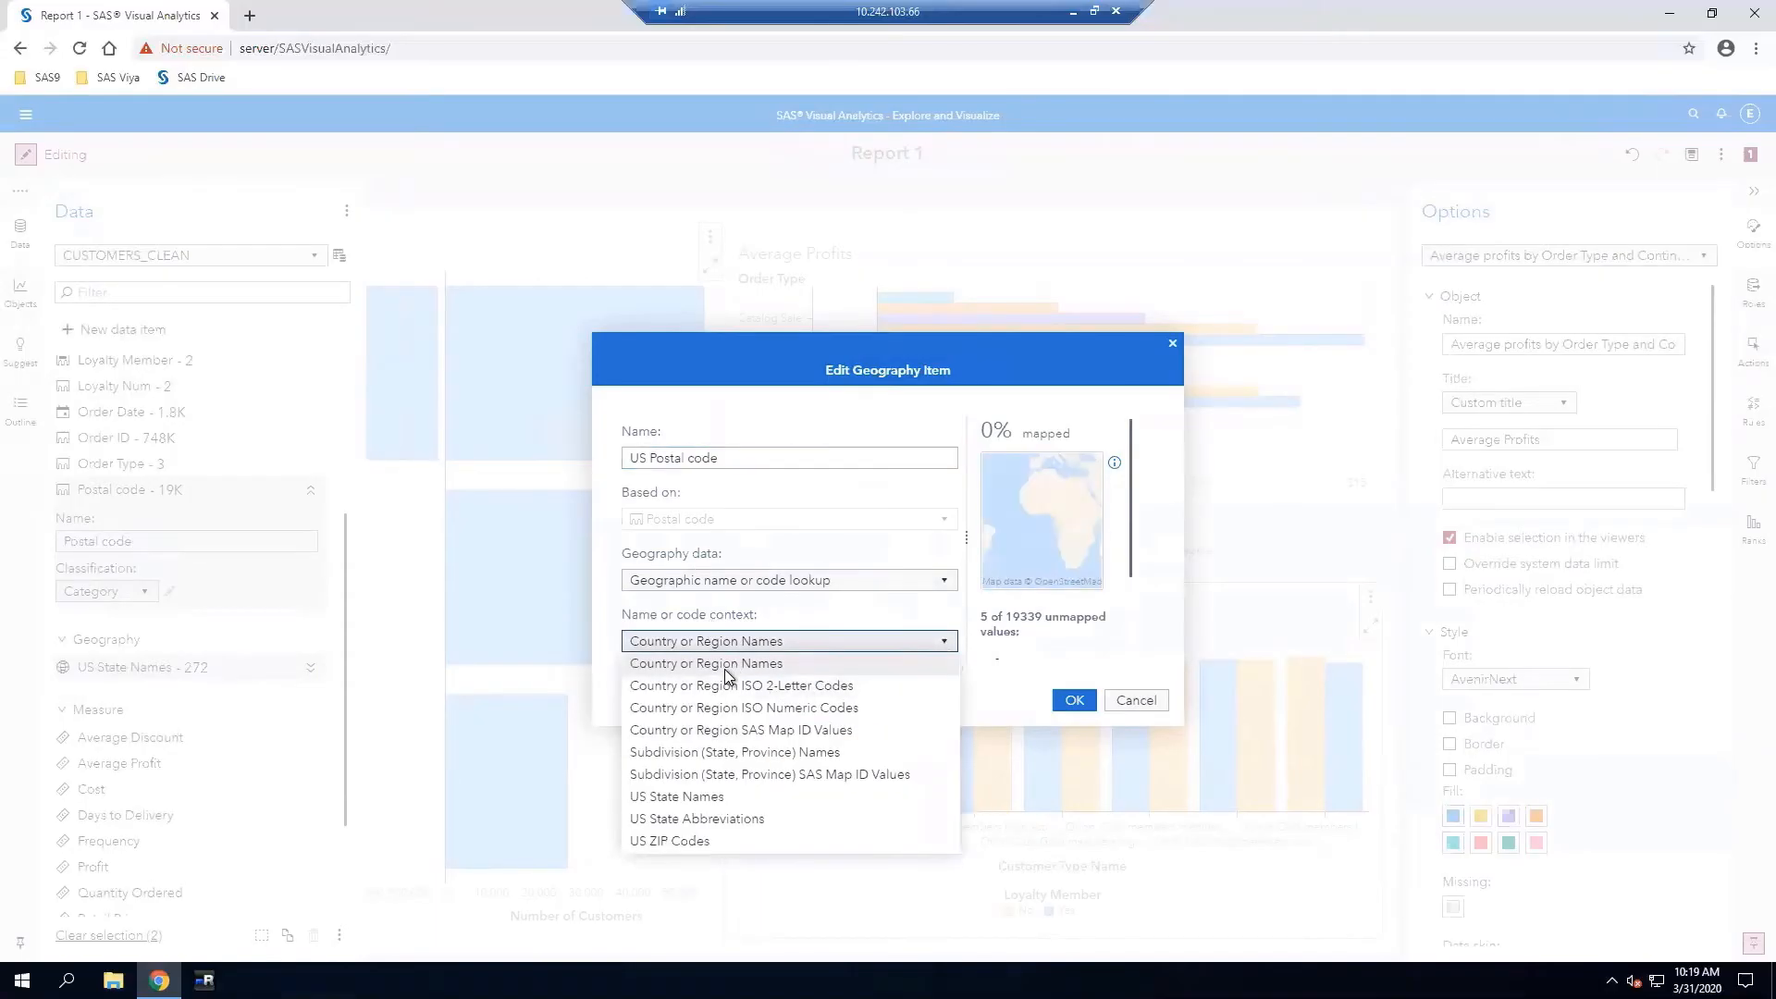
{"action": "left_click", "coordinate": [682, 844]}
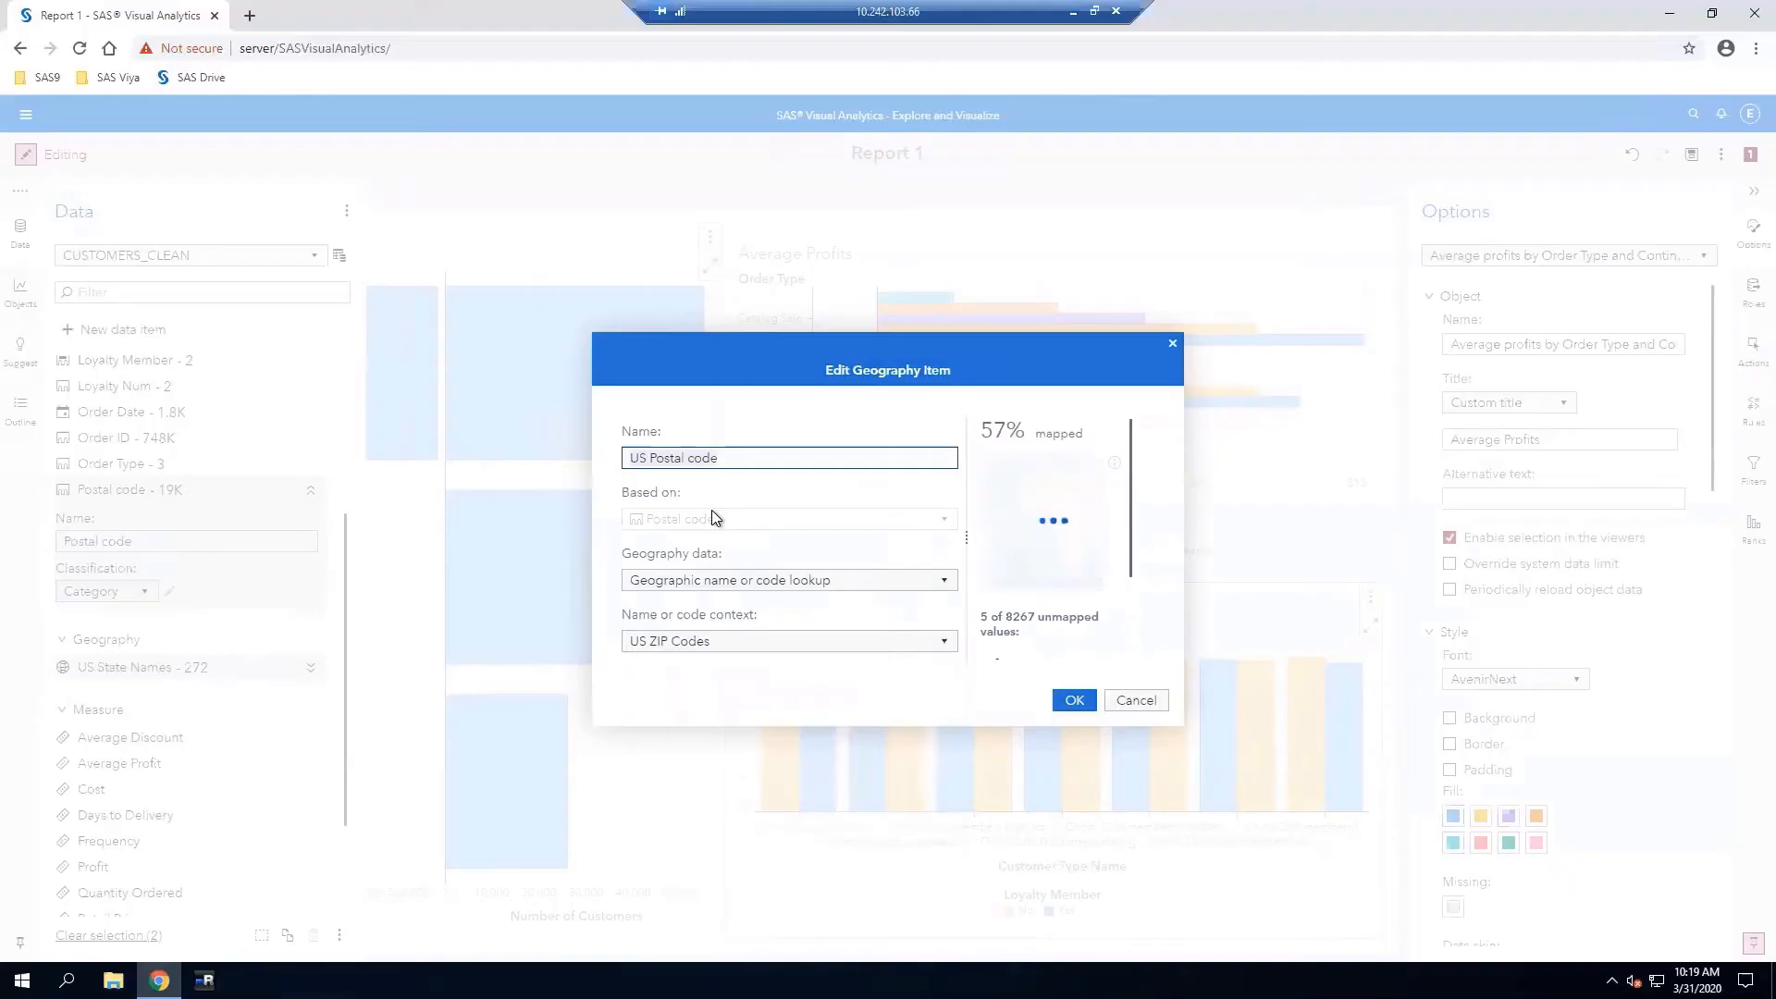
Rename the postal code geography item "US Zip Codes" and save it
{"action": "key", "text": "BackSpace"}
{"action": "key", "text": "BackSpace"}
{"action": "key", "text": "BackSpace"}
{"action": "key", "text": "BackSpace"}
{"action": "key", "text": "BackSpace"}
{"action": "key", "text": "BackSpace"}
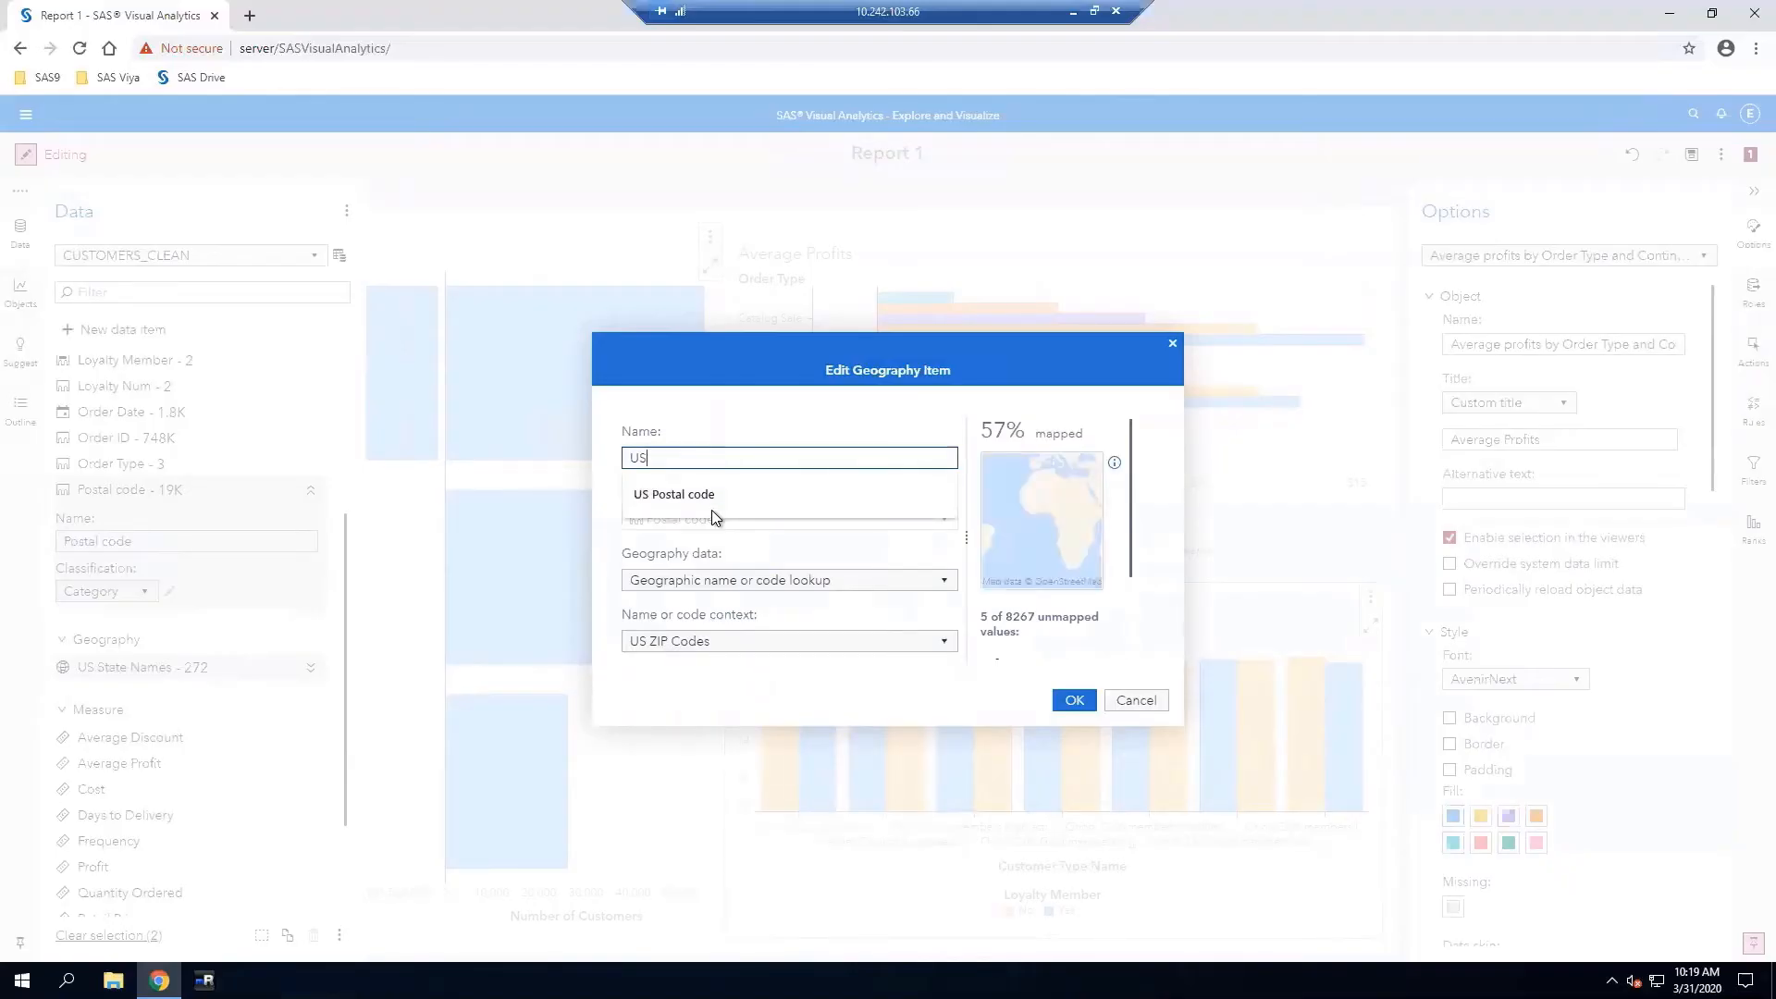
{"action": "type", "text": "Zip"}
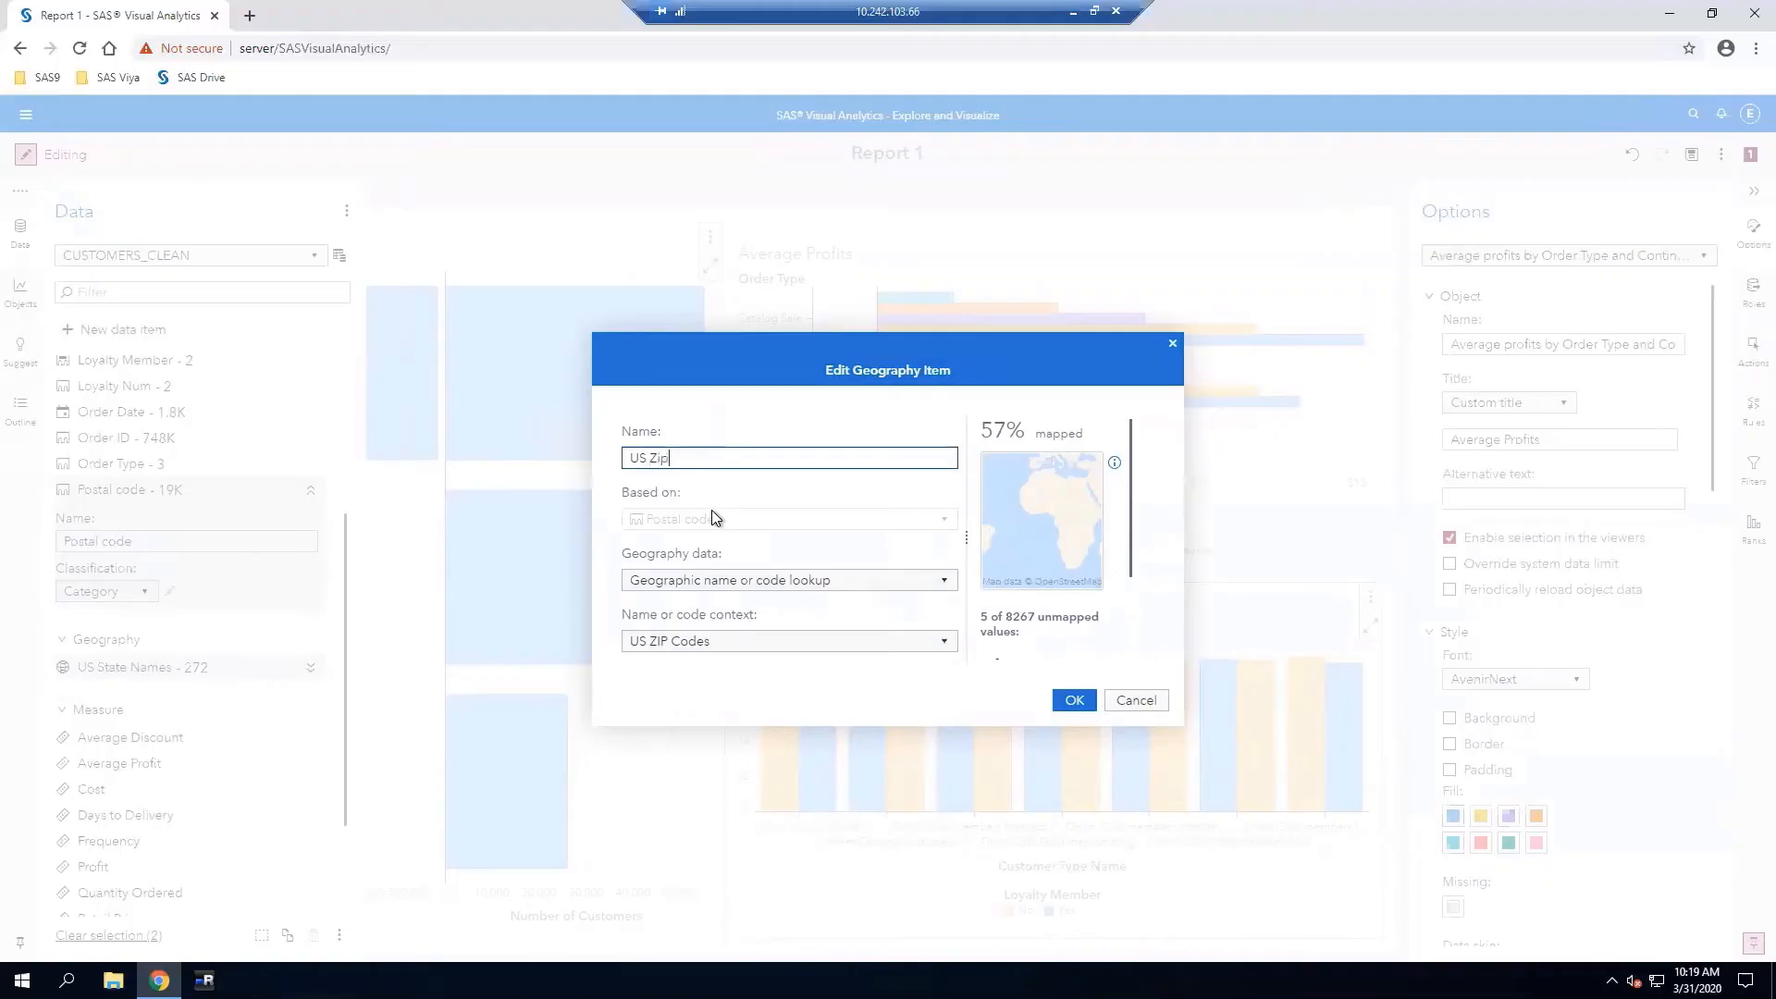
{"action": "type", "text": " Codes"}
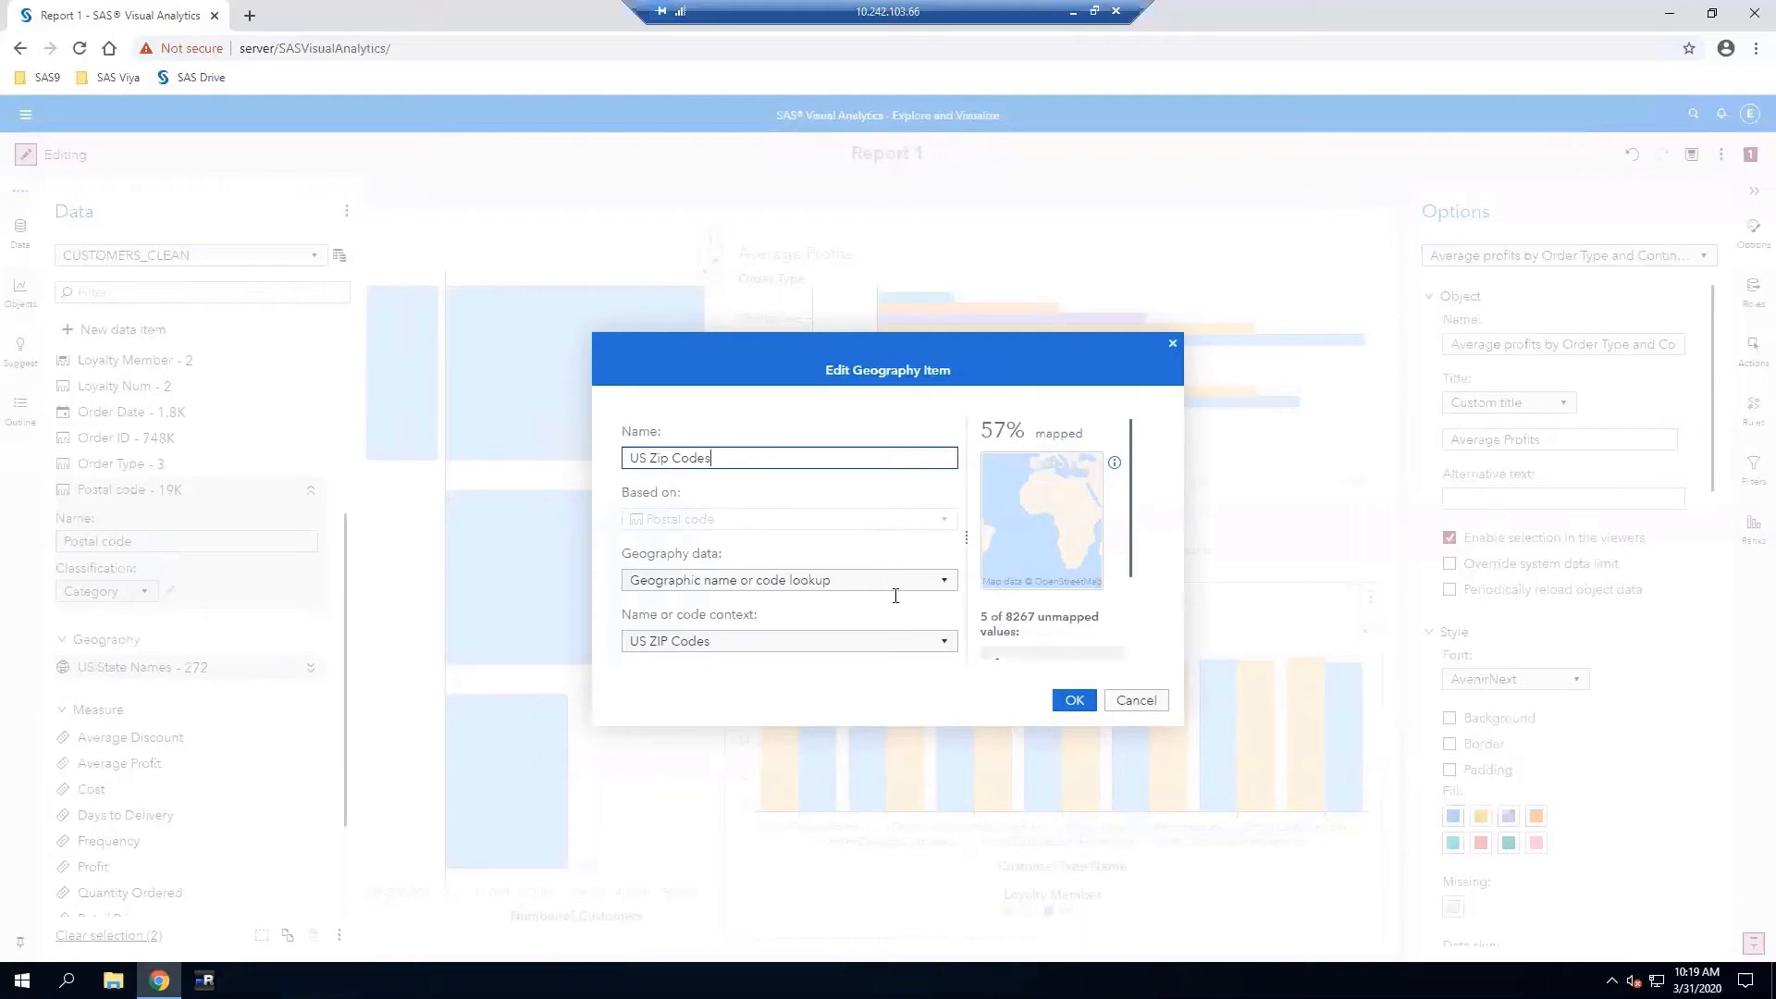
{"action": "left_click", "coordinate": [1070, 703]}
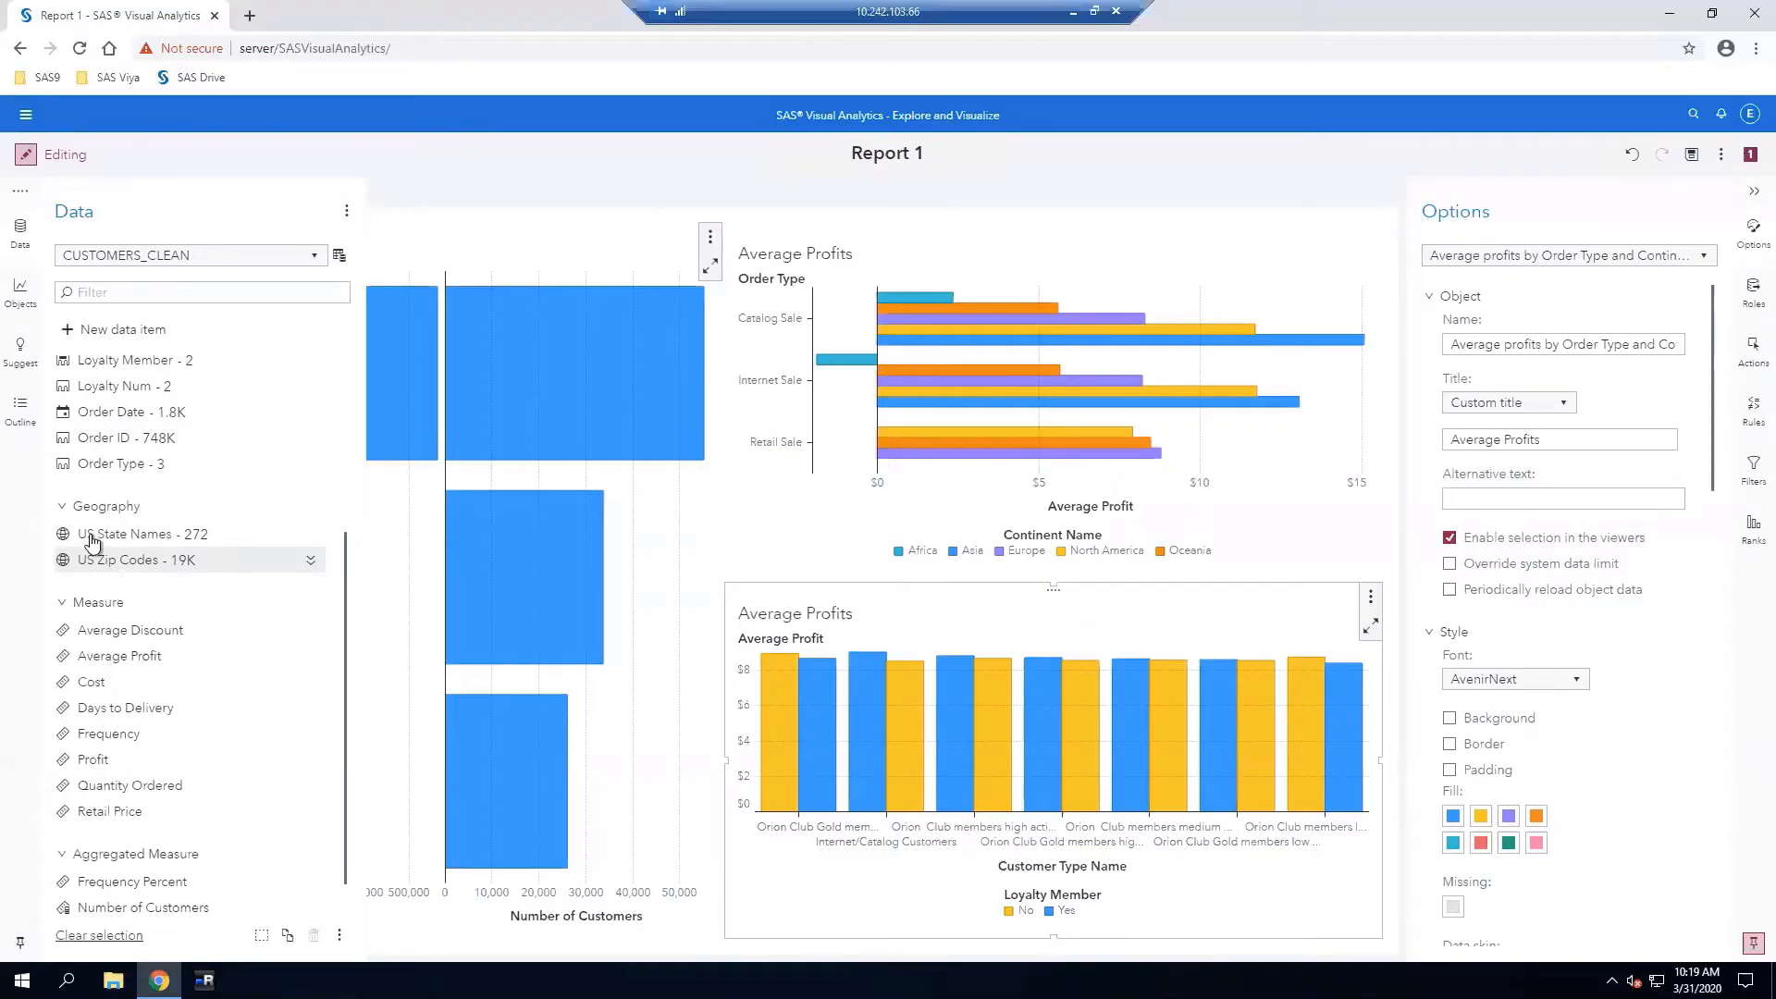
Start a new hierarchy data item named "US Hierarchy"
{"action": "left_click", "coordinate": [95, 332]}
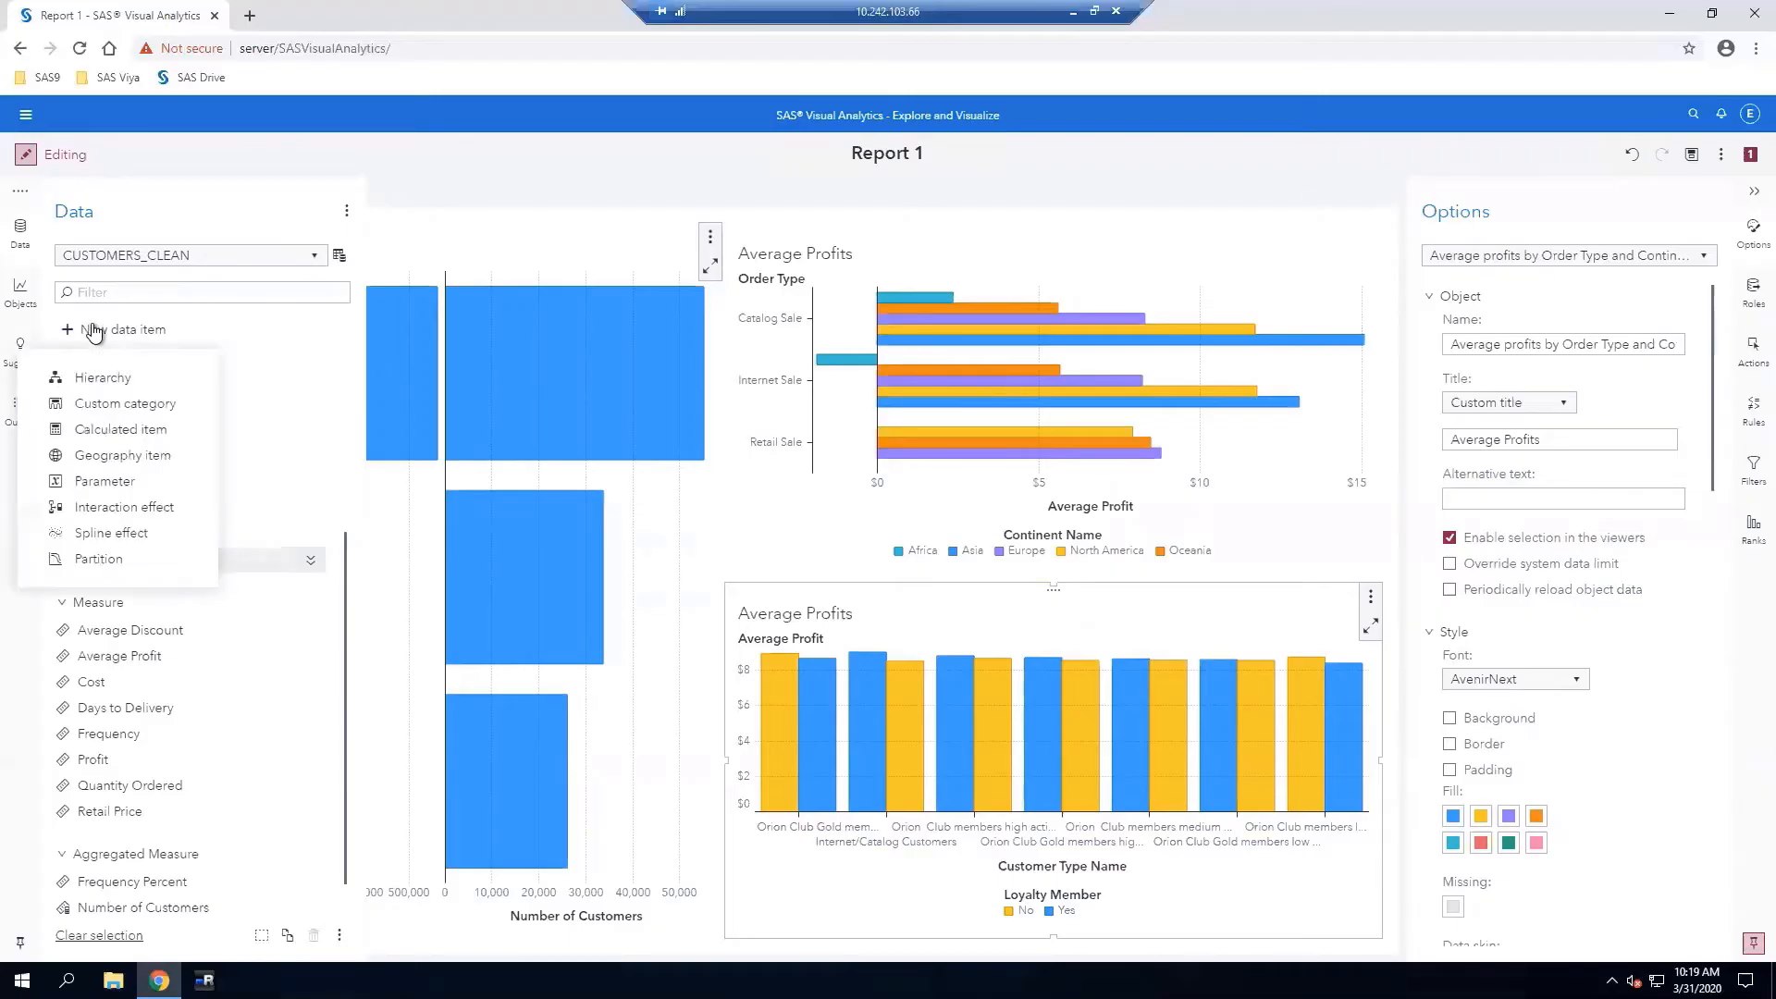
{"action": "left_click", "coordinate": [94, 381]}
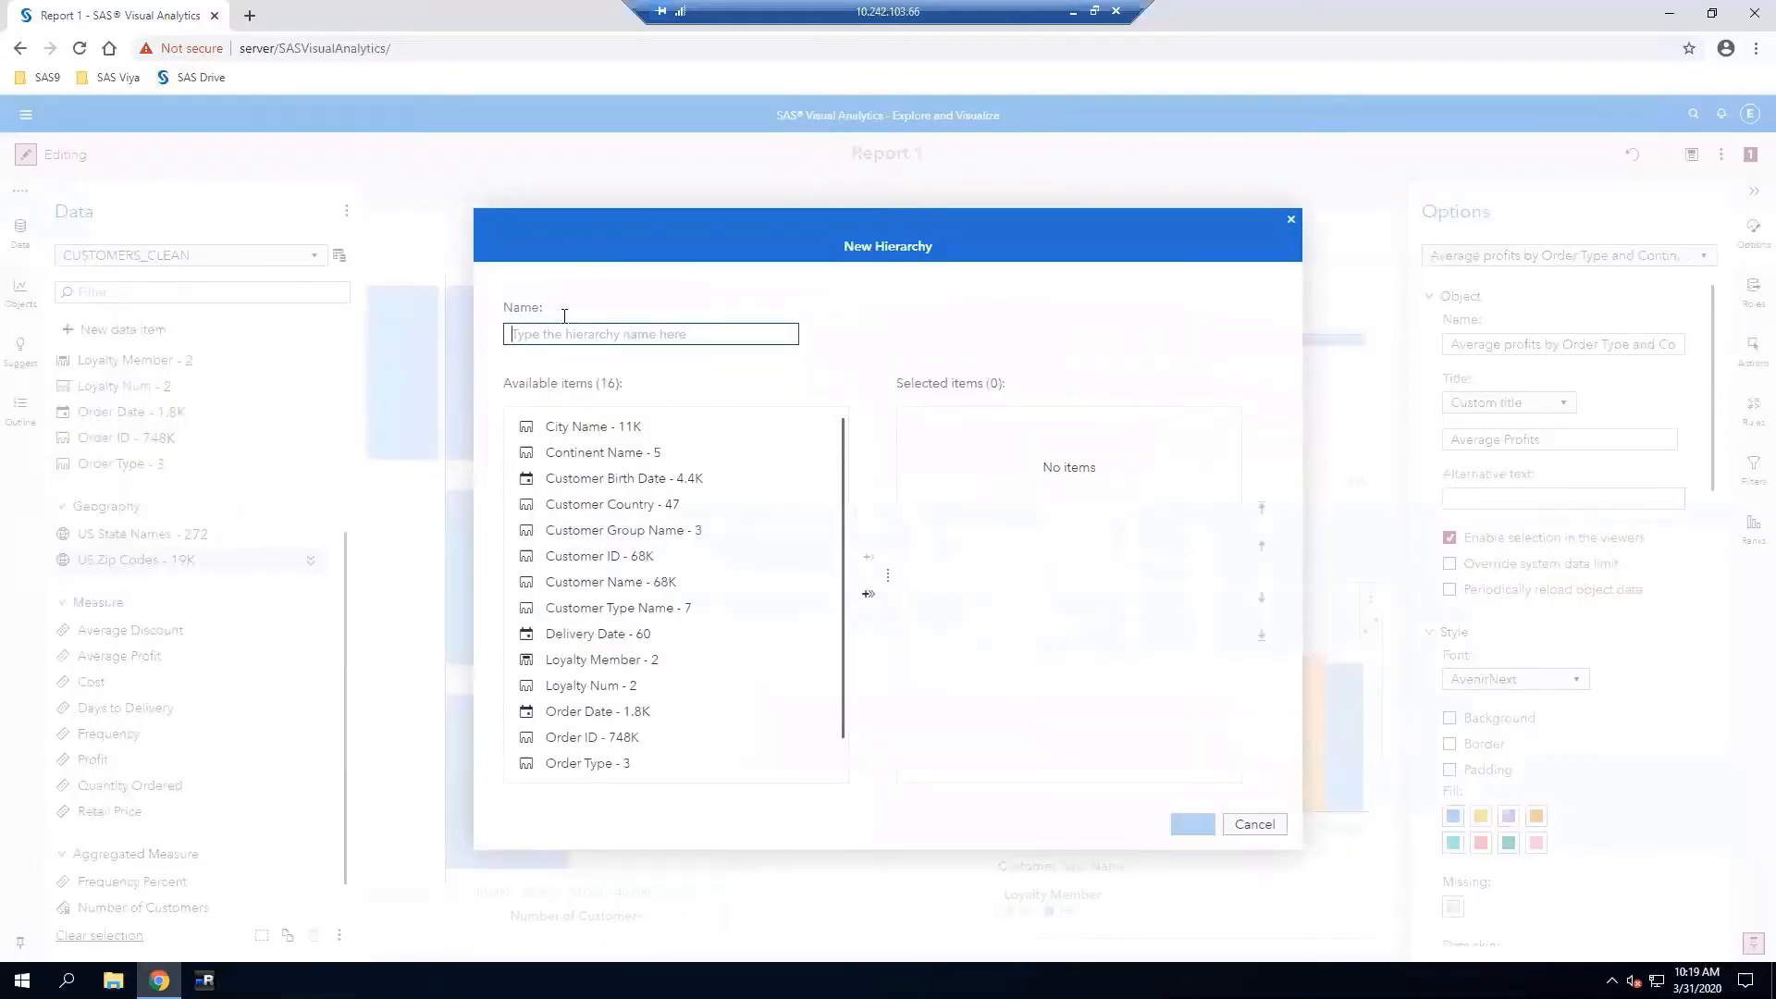
{"action": "type", "text": "US Hierarchy"}
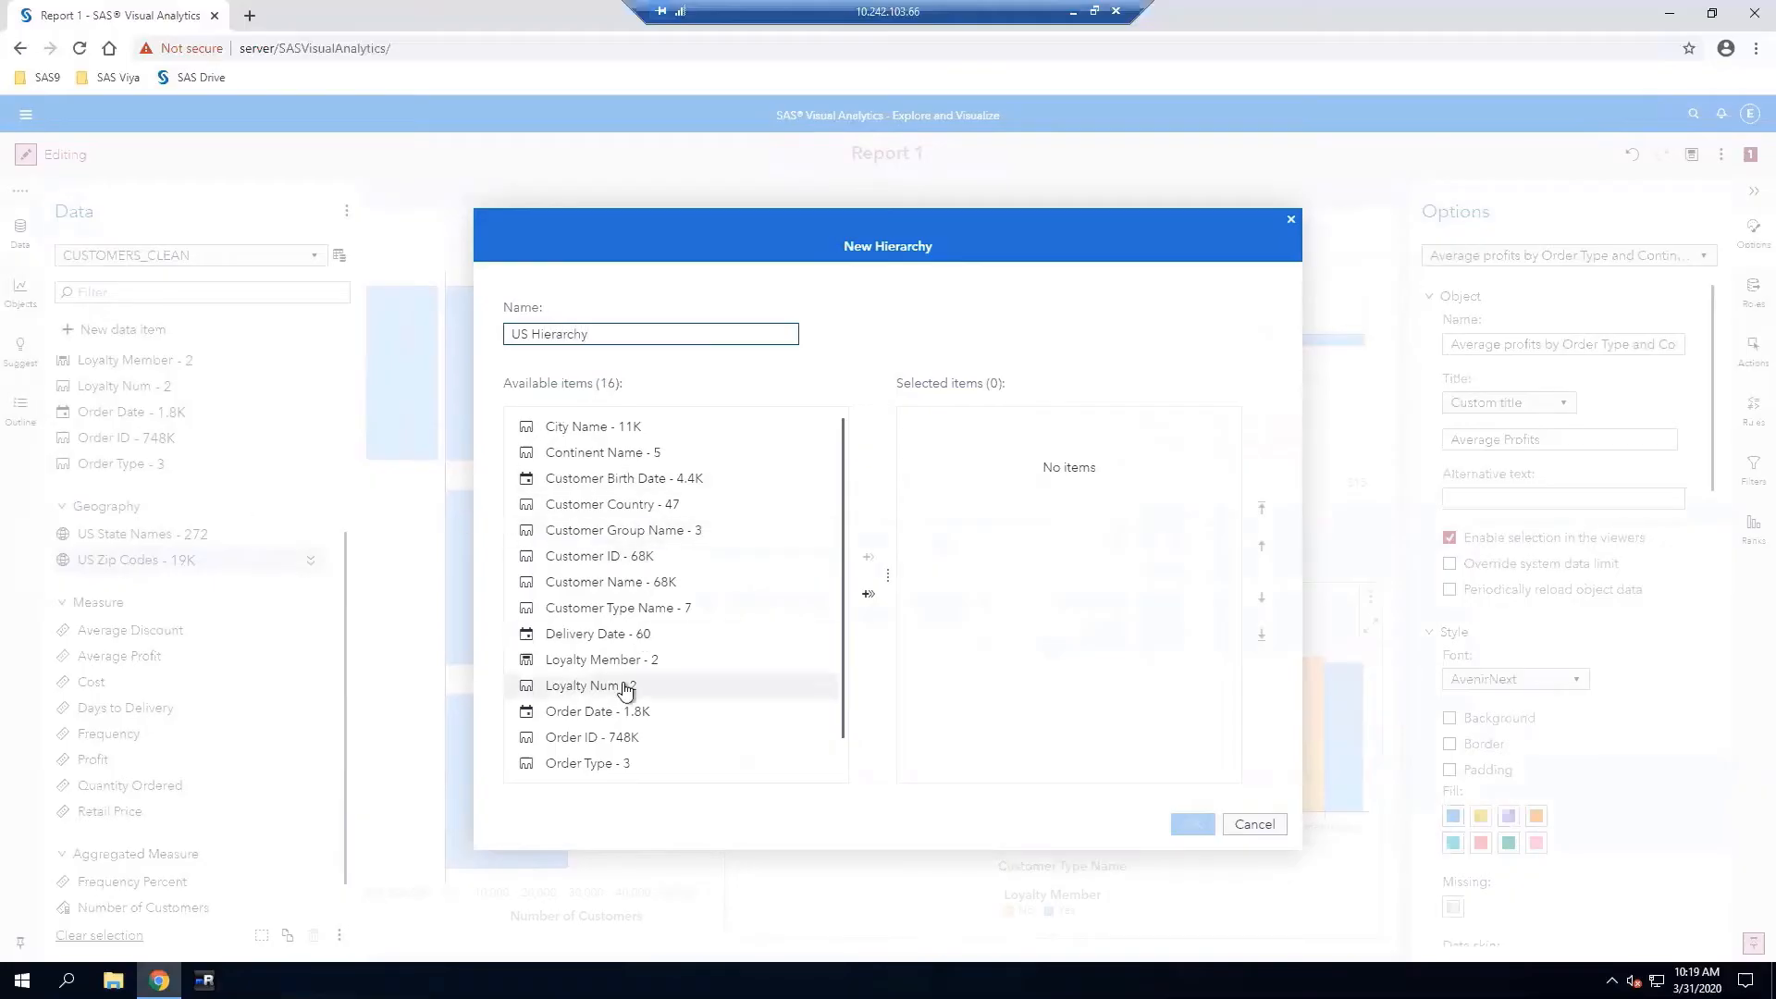
{"action": "scroll", "coordinate": [601, 675], "scroll_direction": "down", "scroll_amount": 1}
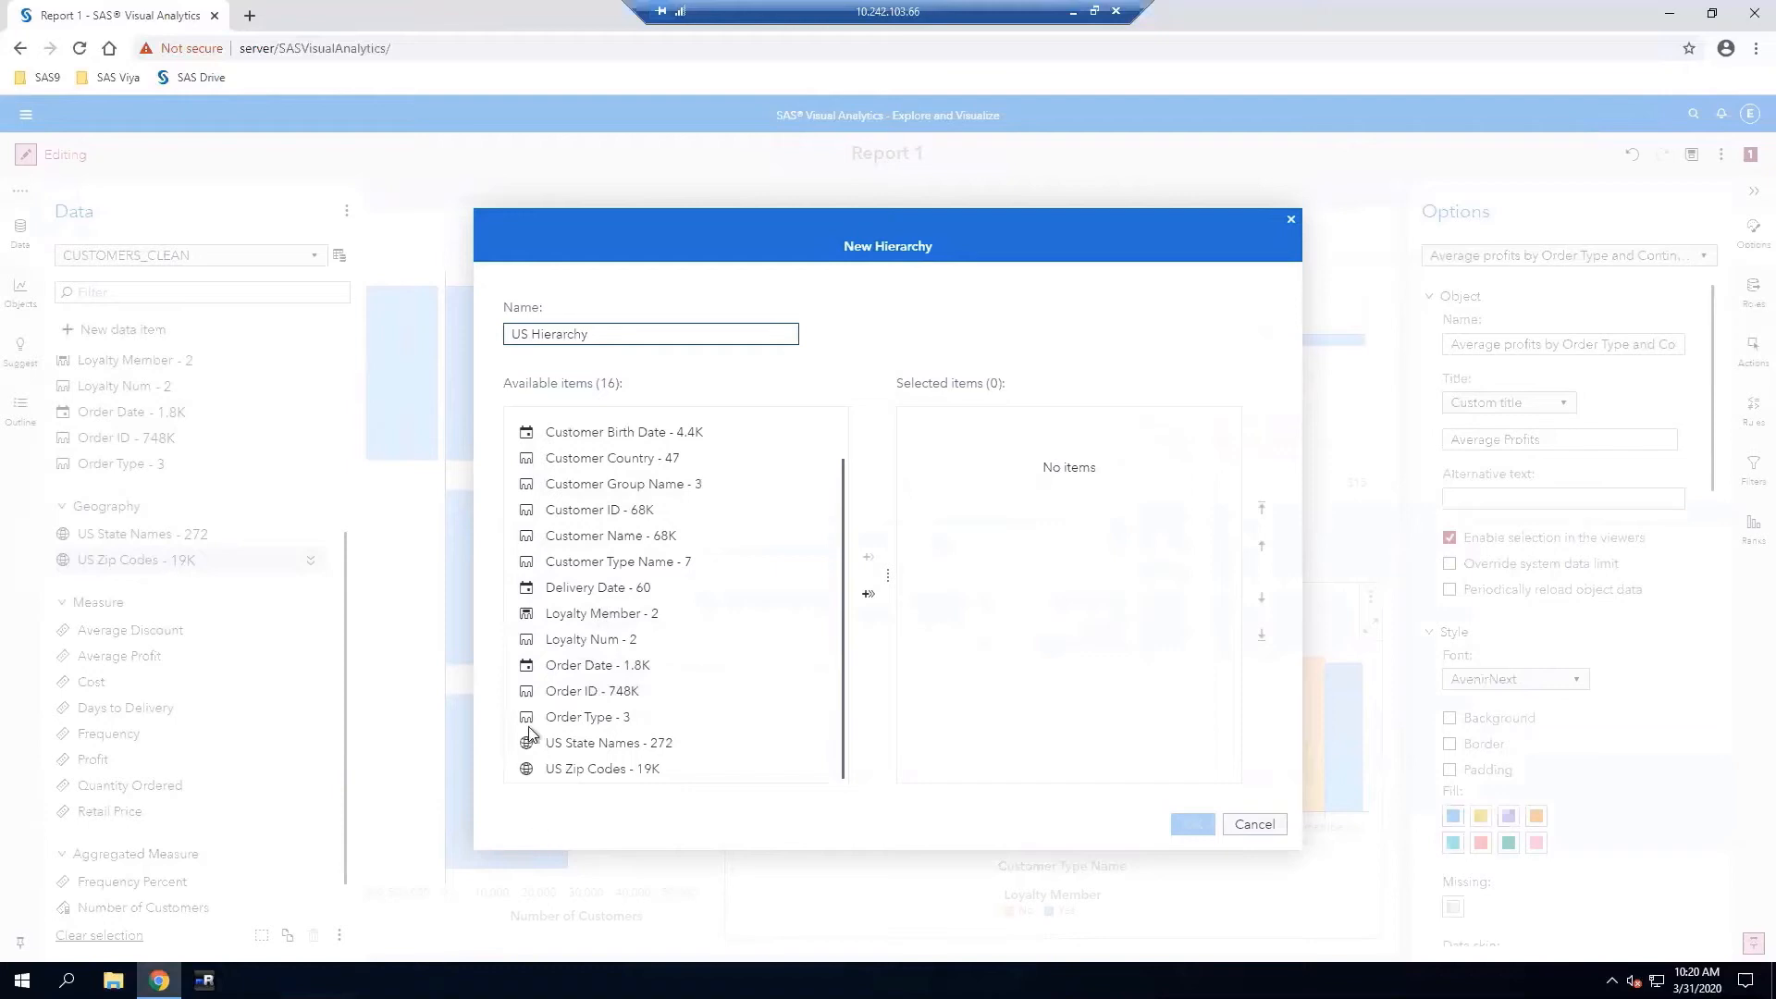
{"action": "left_click", "coordinate": [585, 749]}
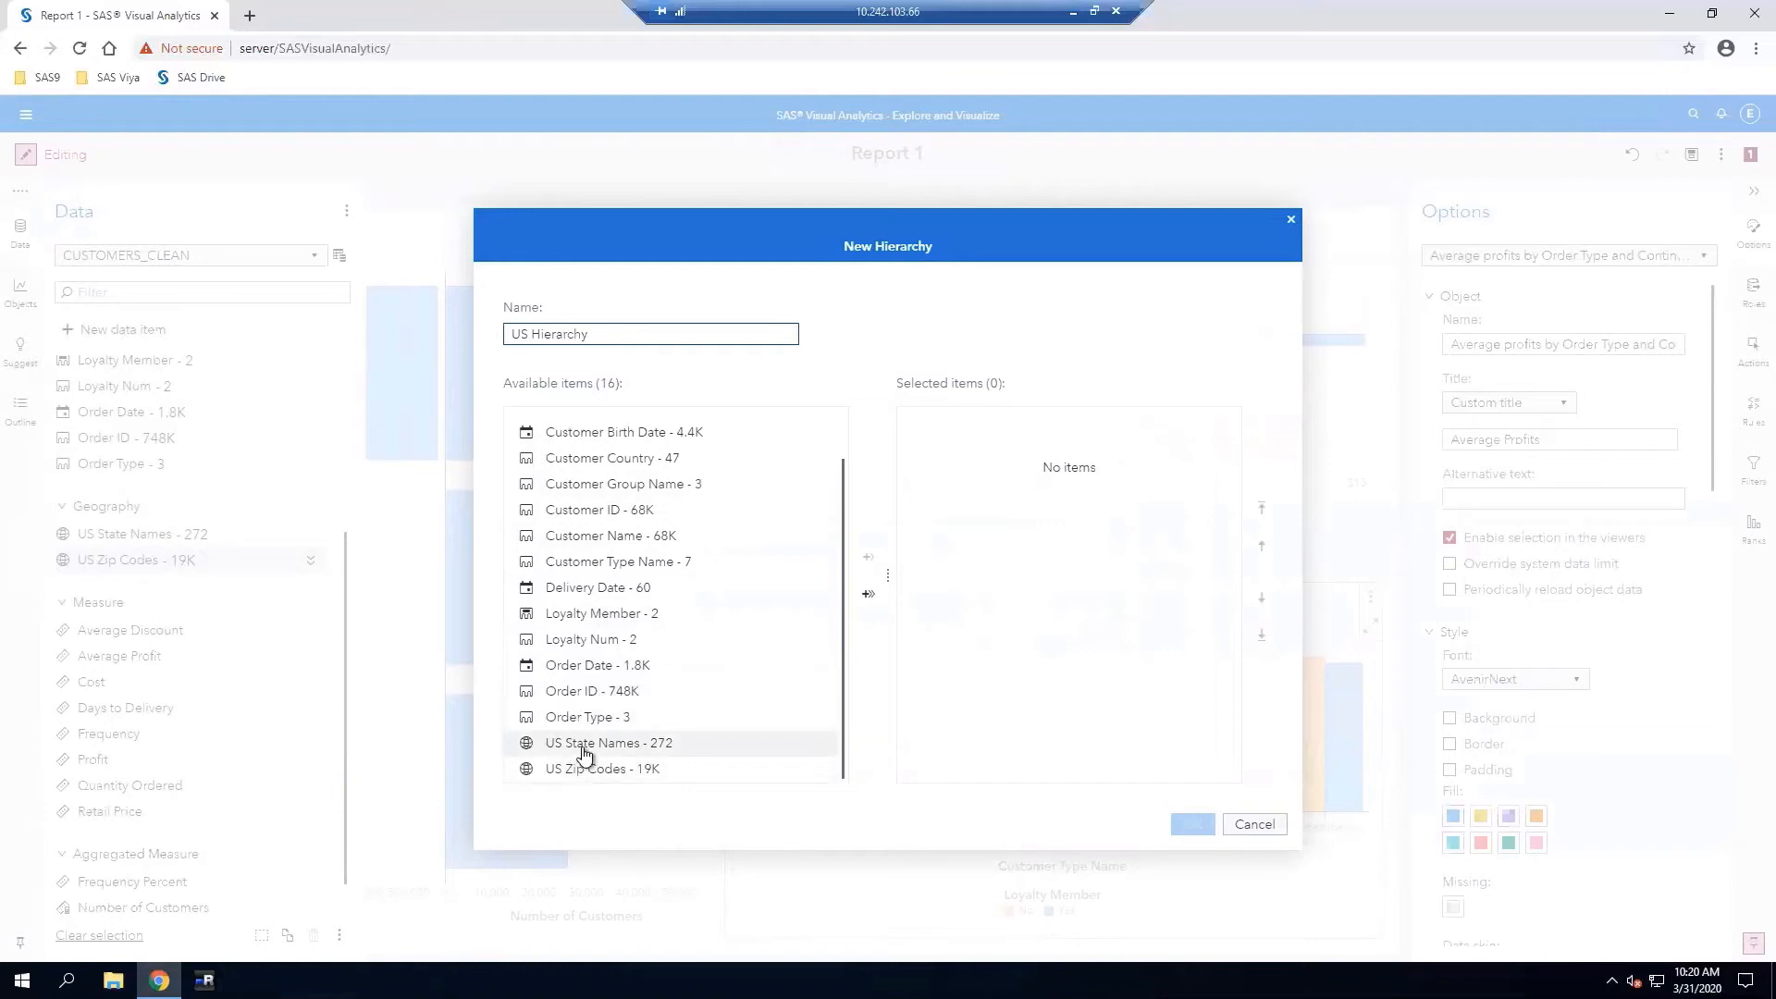
{"action": "left_click", "coordinate": [867, 558]}
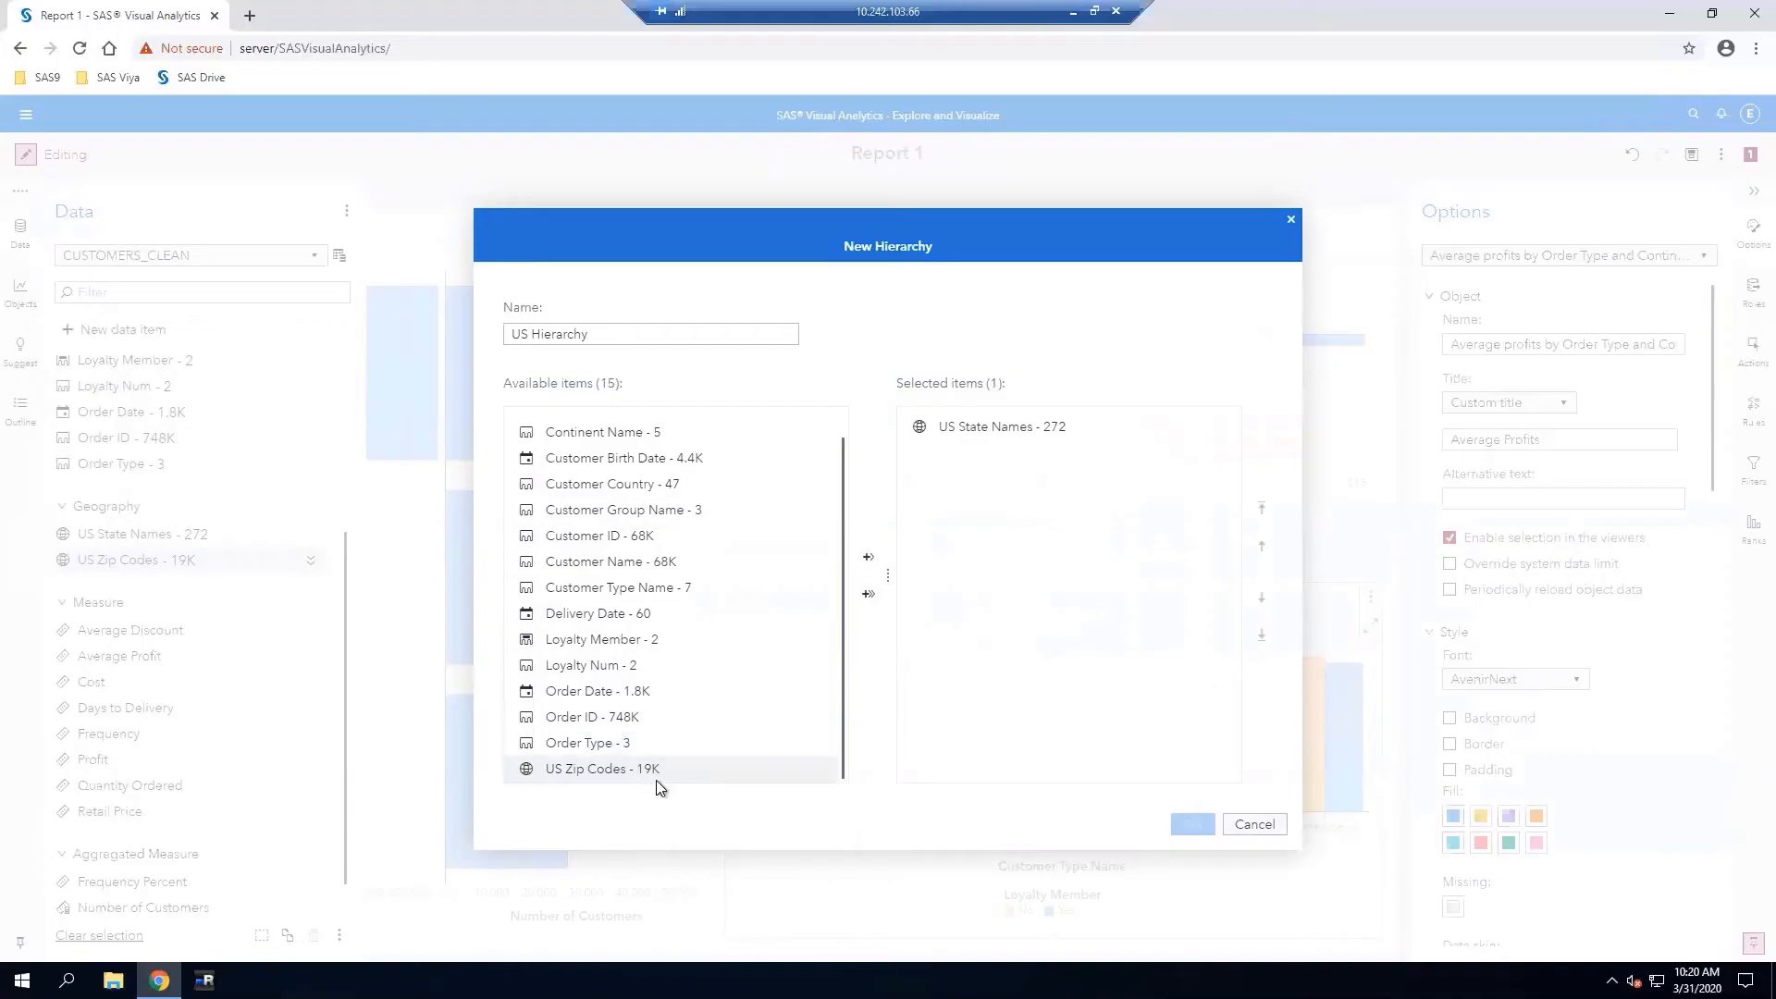
{"action": "left_click", "coordinate": [869, 599]}
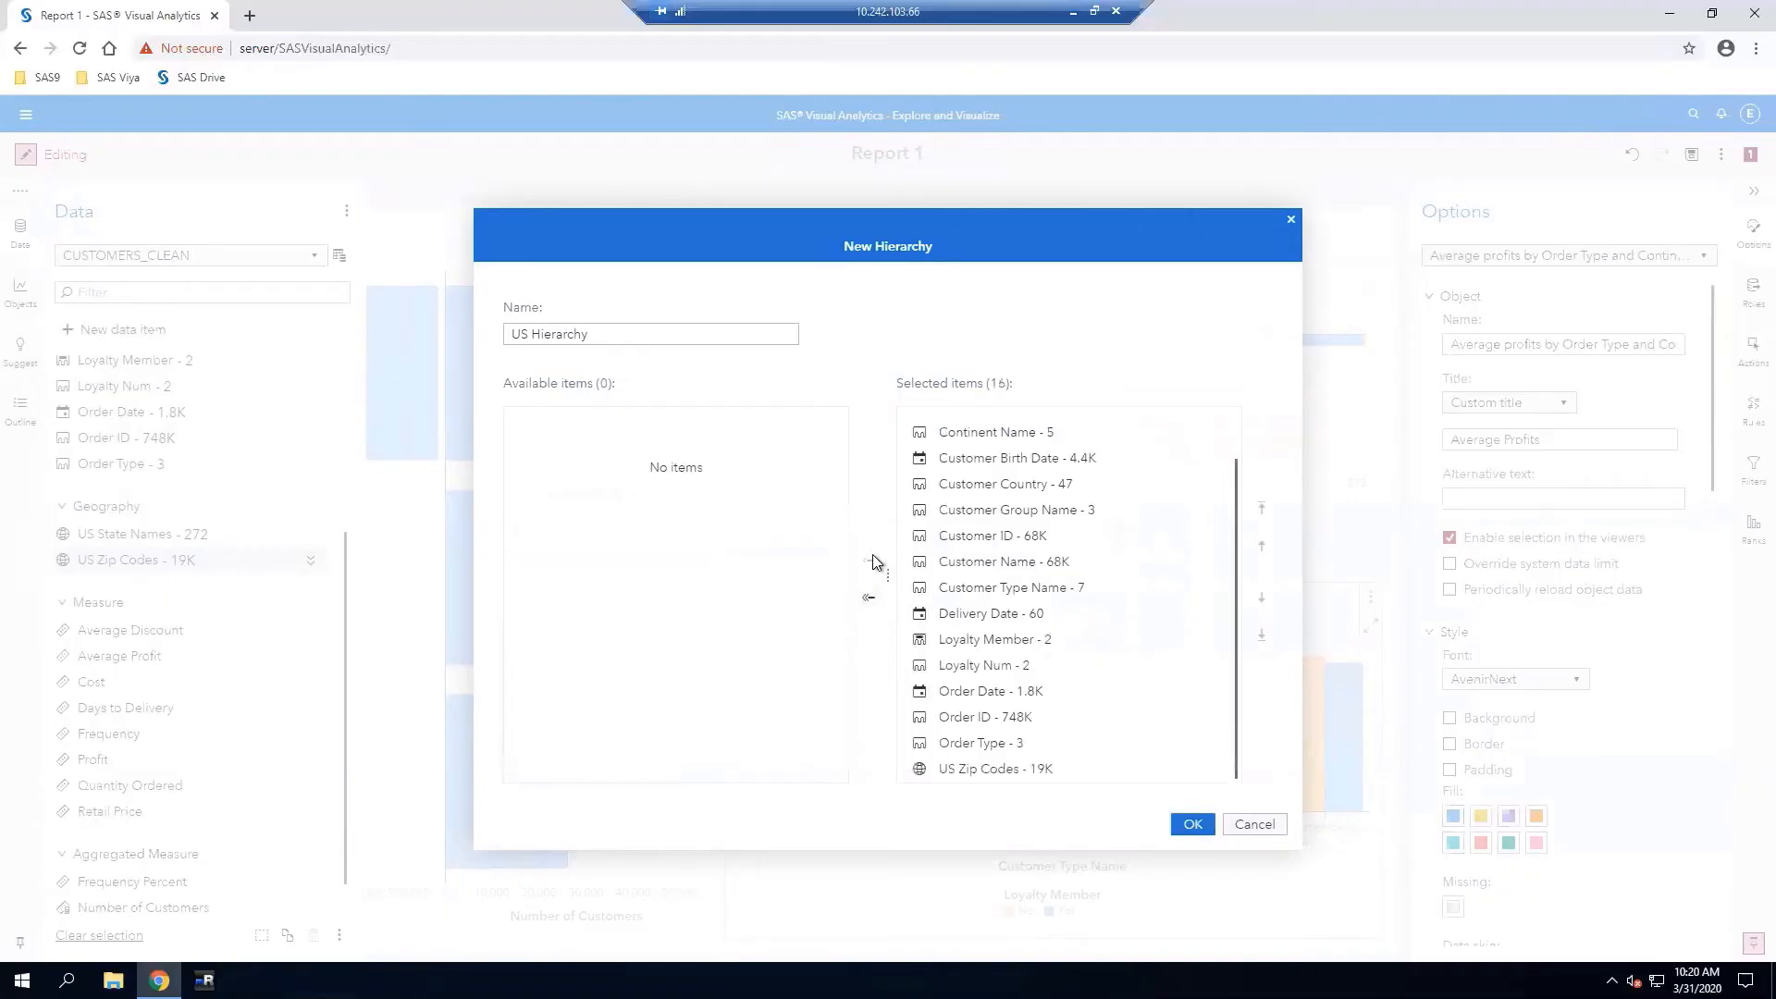
{"action": "left_click", "coordinate": [869, 597]}
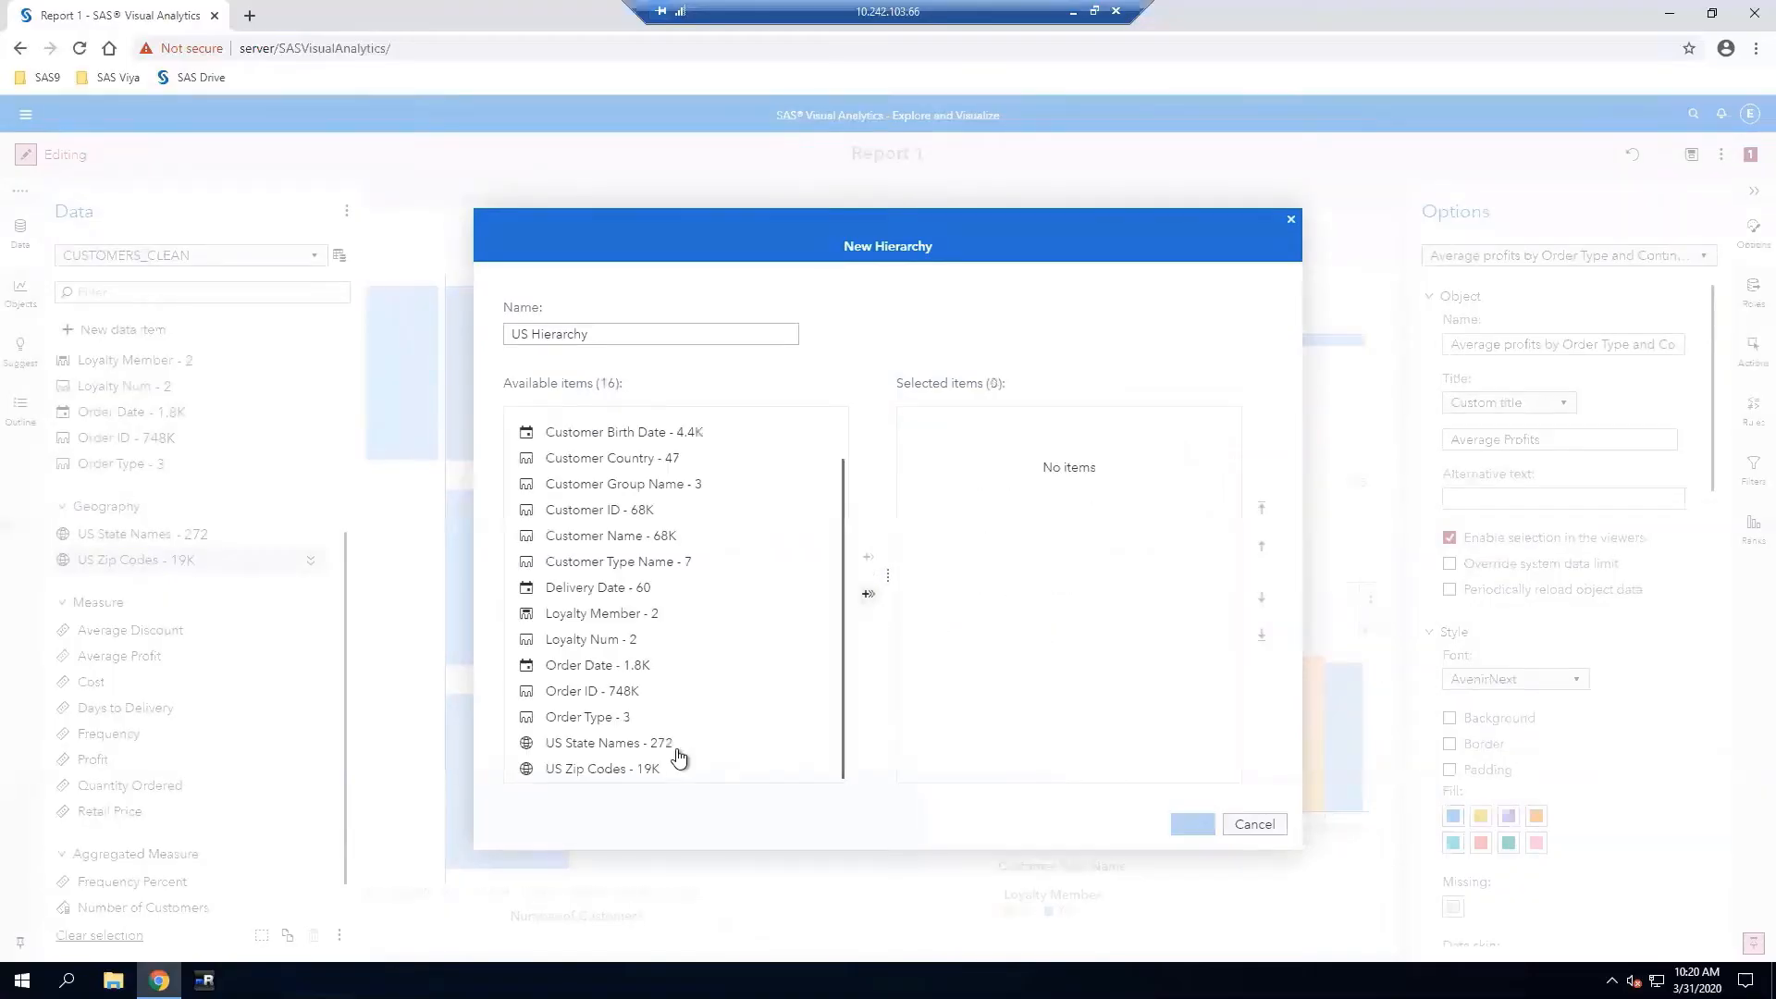
Add US State Names and US Zip Codes, in that order, to US Hierarchy and create the hierarchy
{"action": "left_click", "coordinate": [636, 748]}
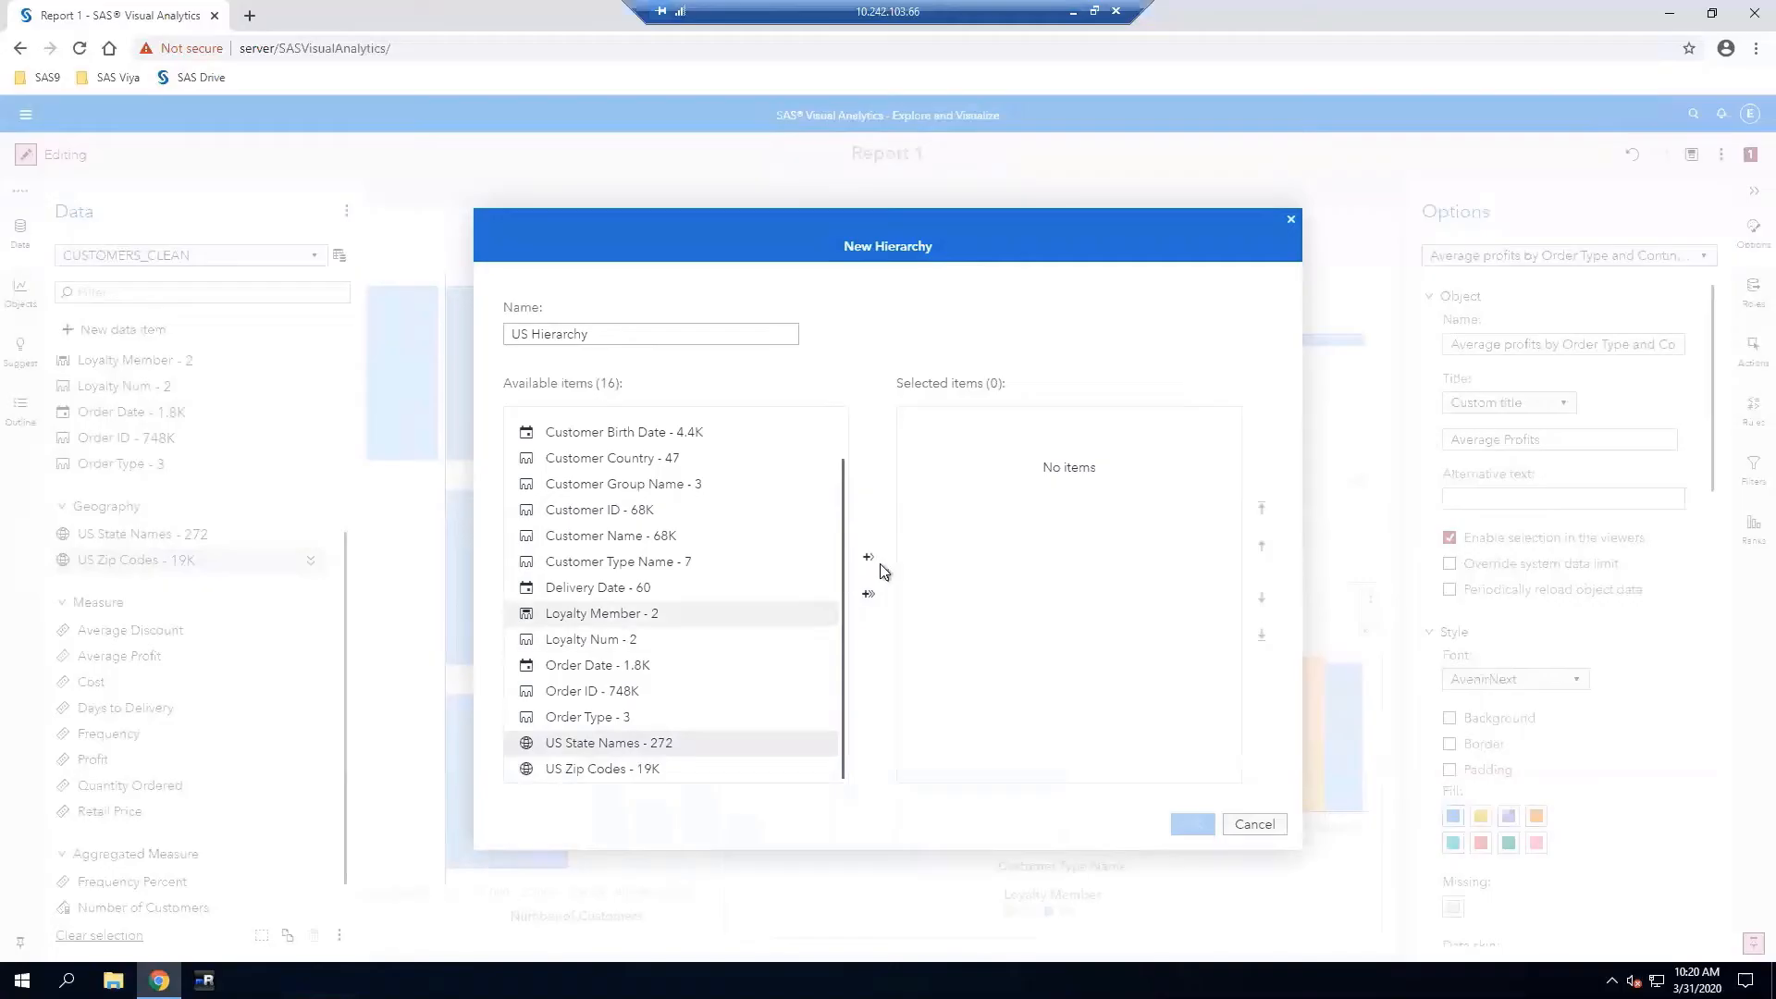
{"action": "left_click", "coordinate": [871, 558]}
{"action": "left_click", "coordinate": [807, 772]}
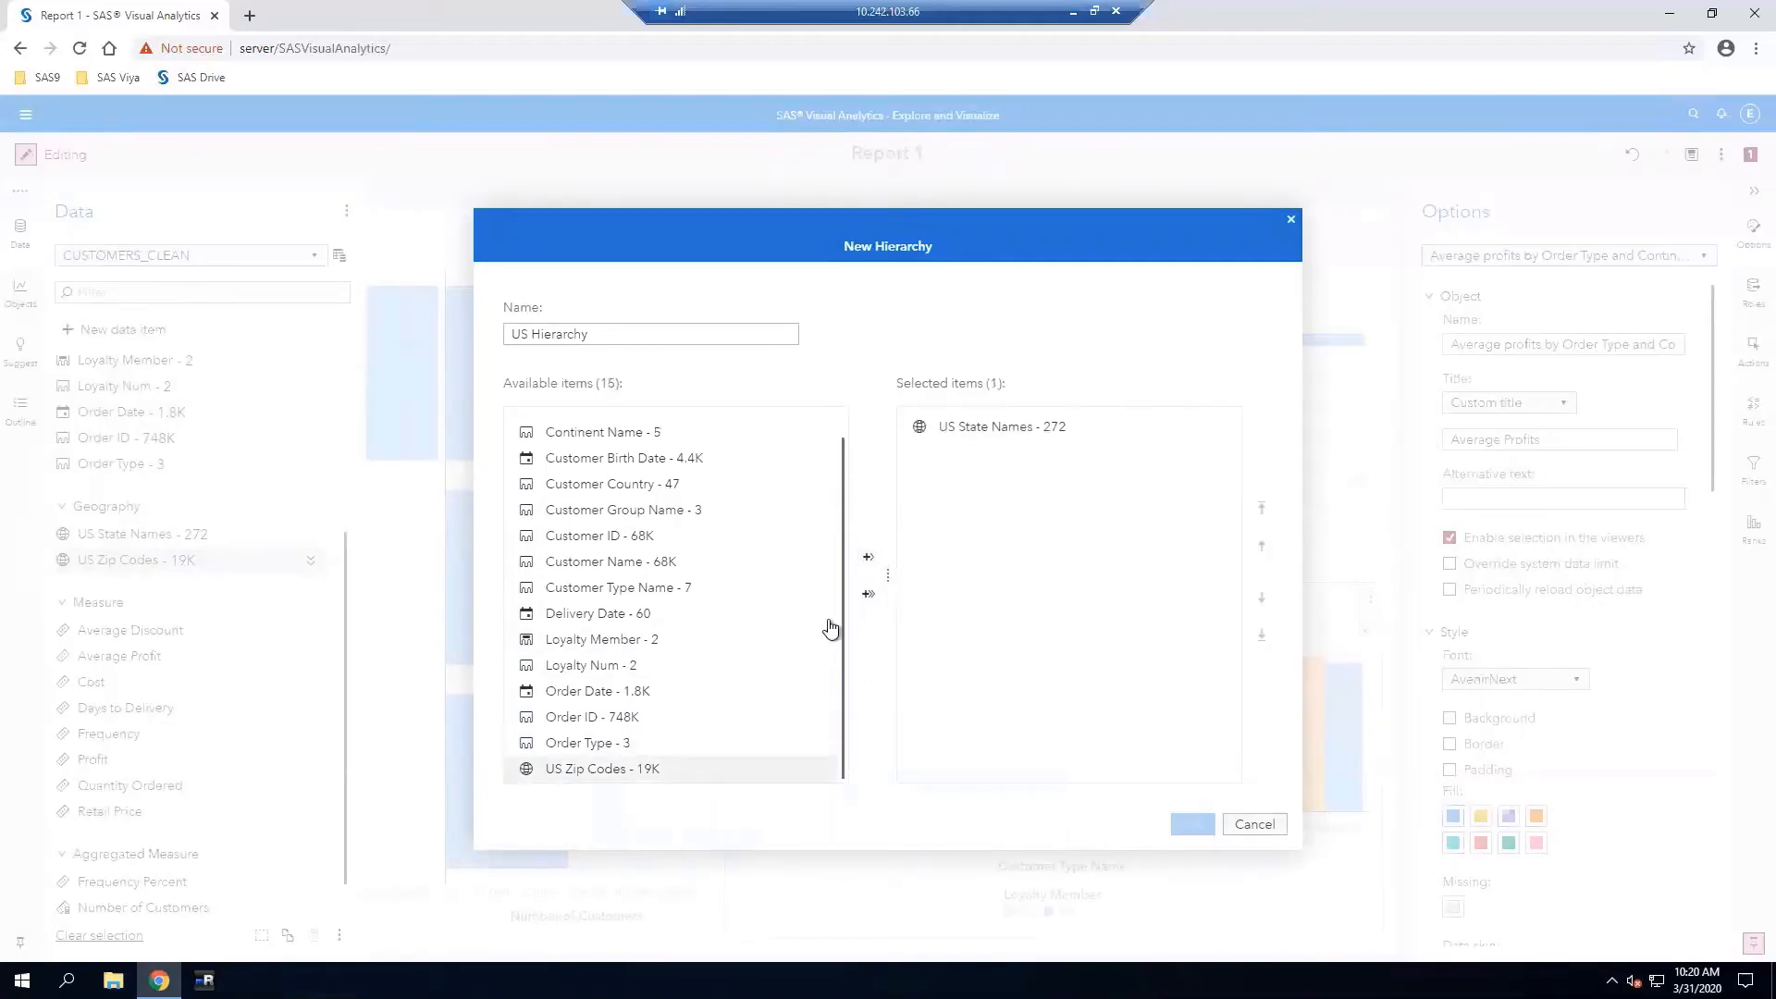
{"action": "left_click", "coordinate": [870, 558]}
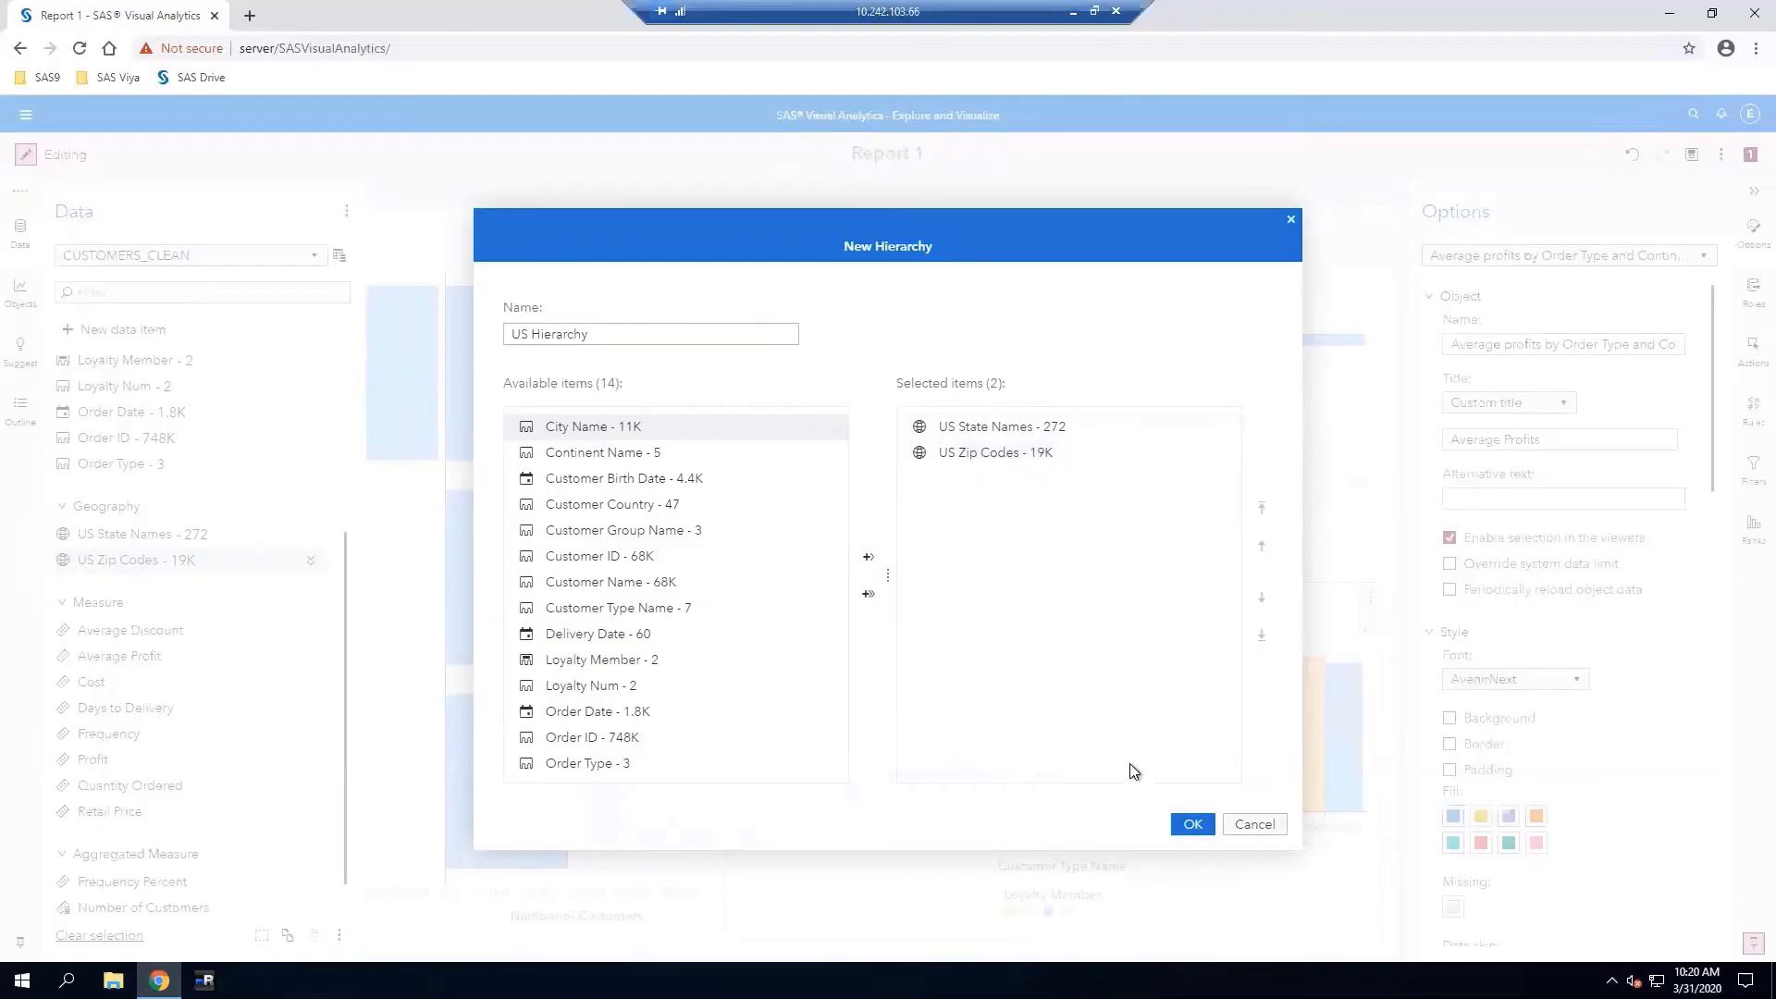
{"action": "left_click", "coordinate": [1194, 826]}
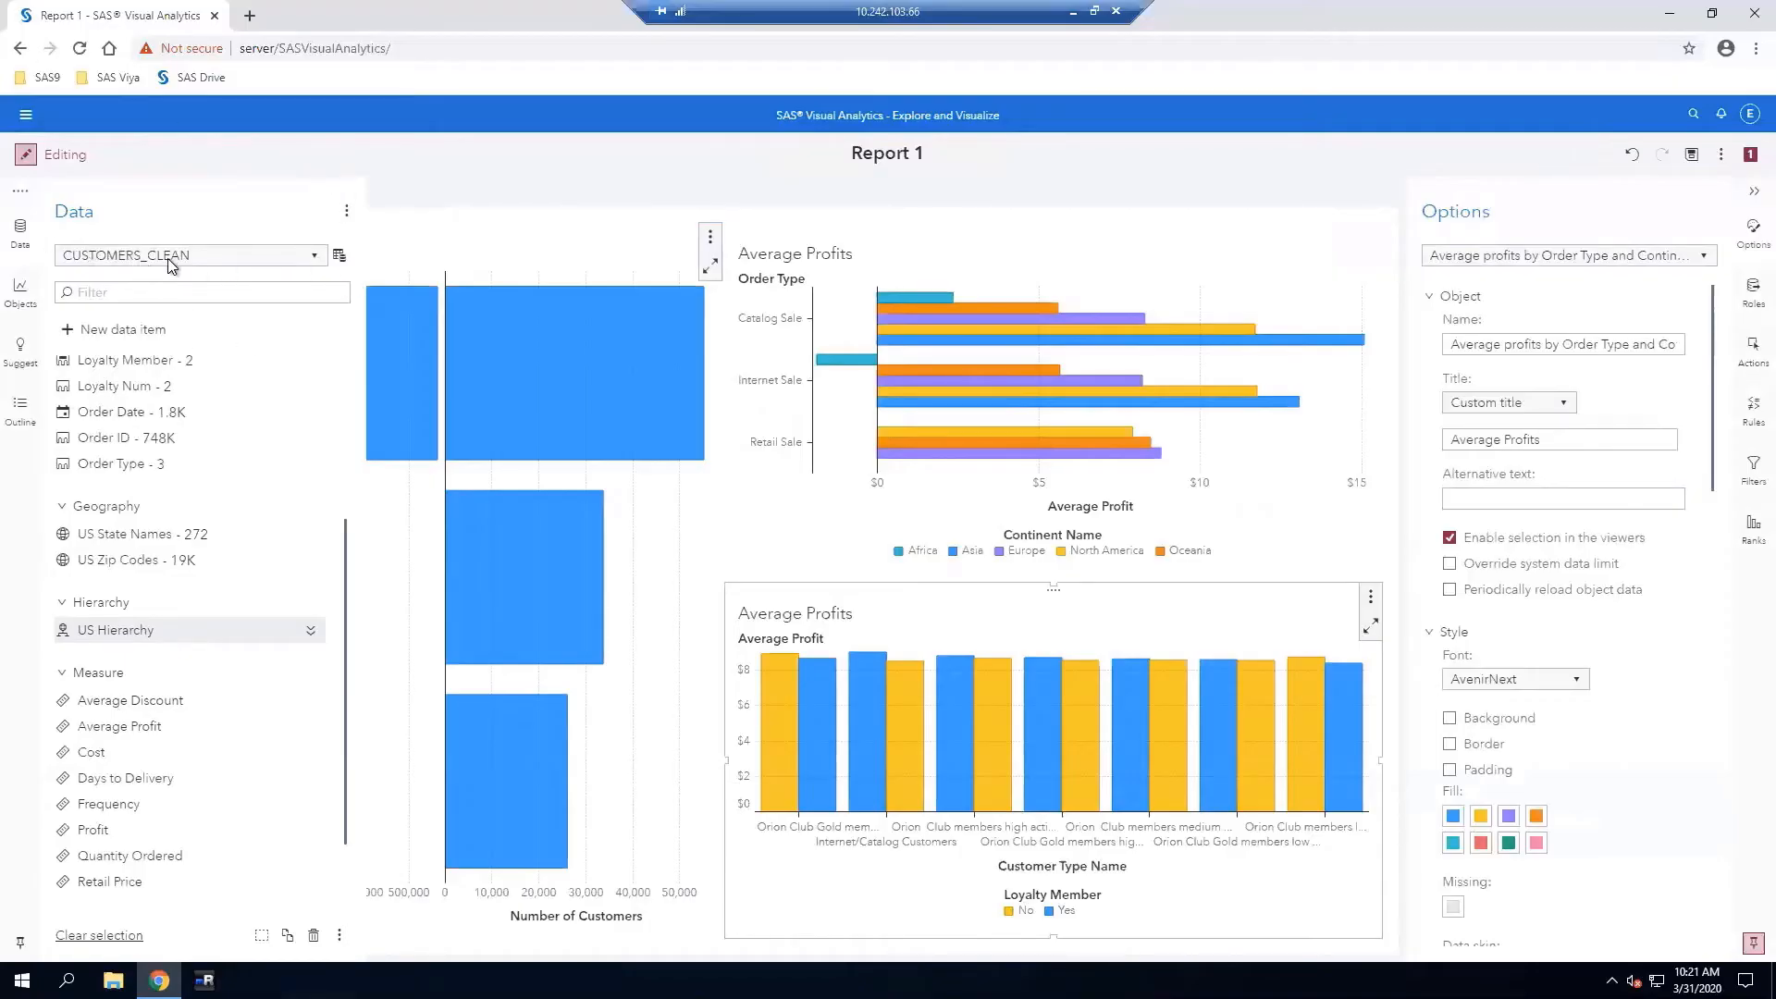
Start a data filter on CUSTOMERS_CLEAN using the Customer Country In (x) condition
{"action": "left_click", "coordinate": [339, 257]}
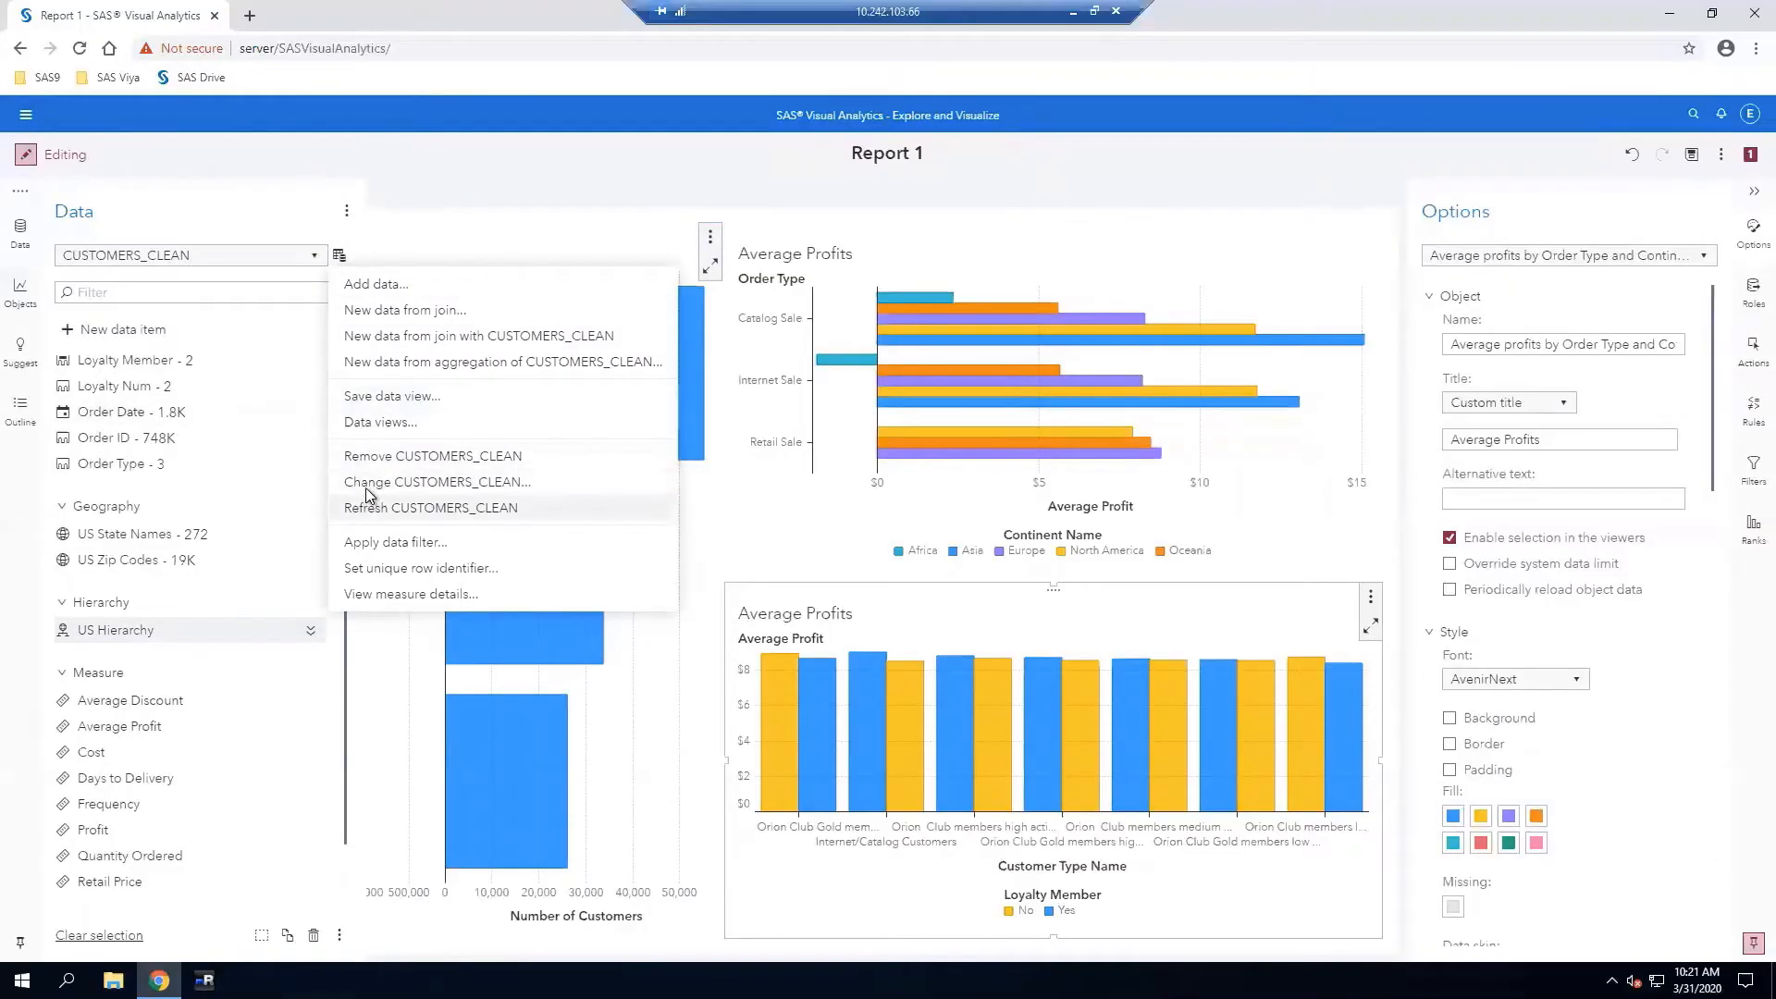
{"action": "left_click", "coordinate": [436, 547]}
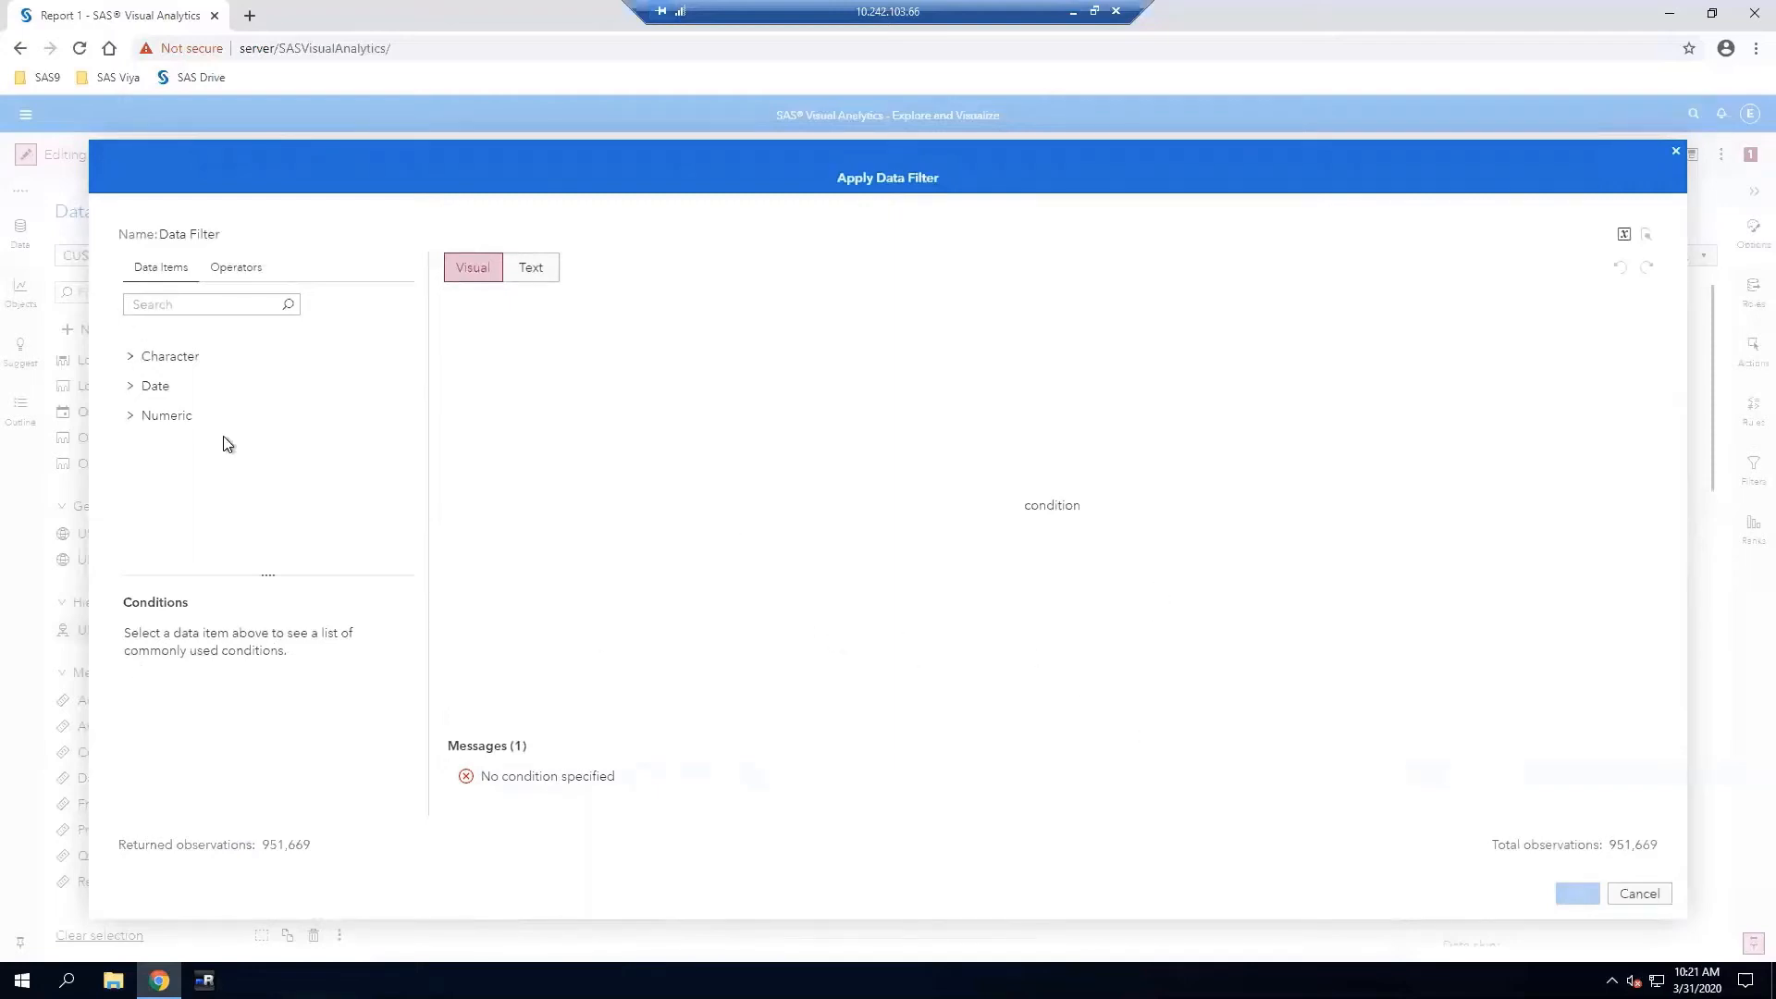
{"action": "left_click", "coordinate": [131, 358]}
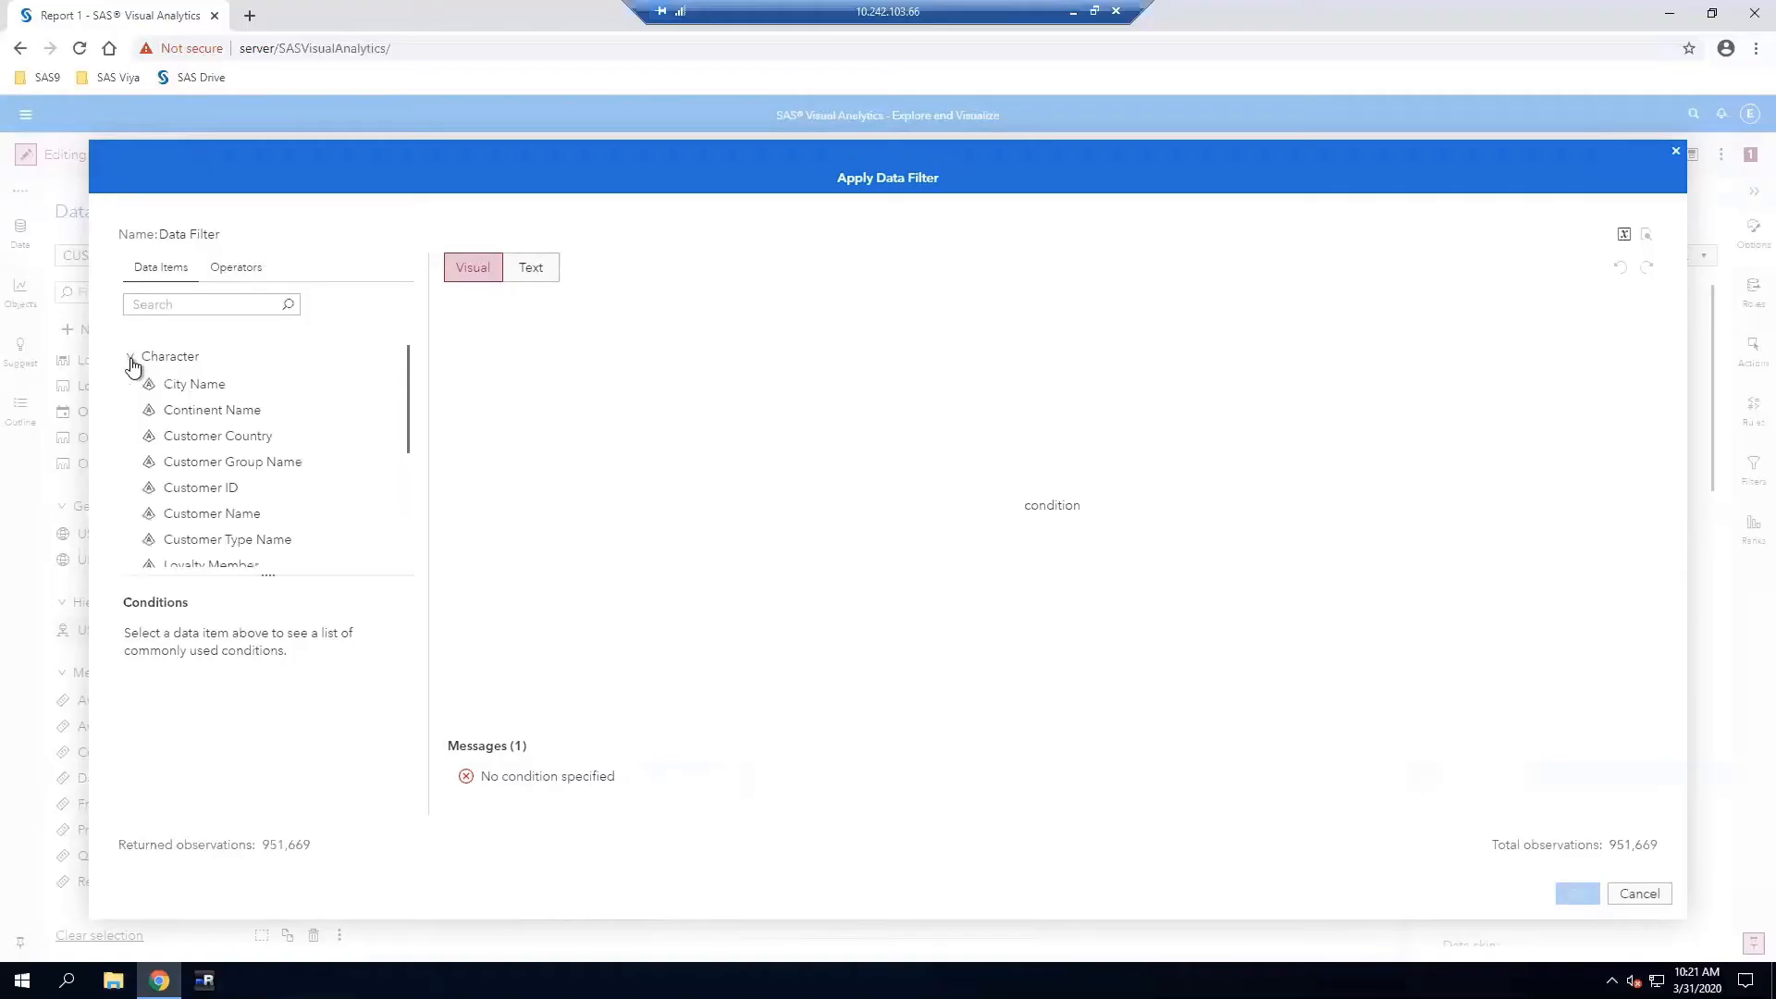
{"action": "left_click", "coordinate": [186, 439]}
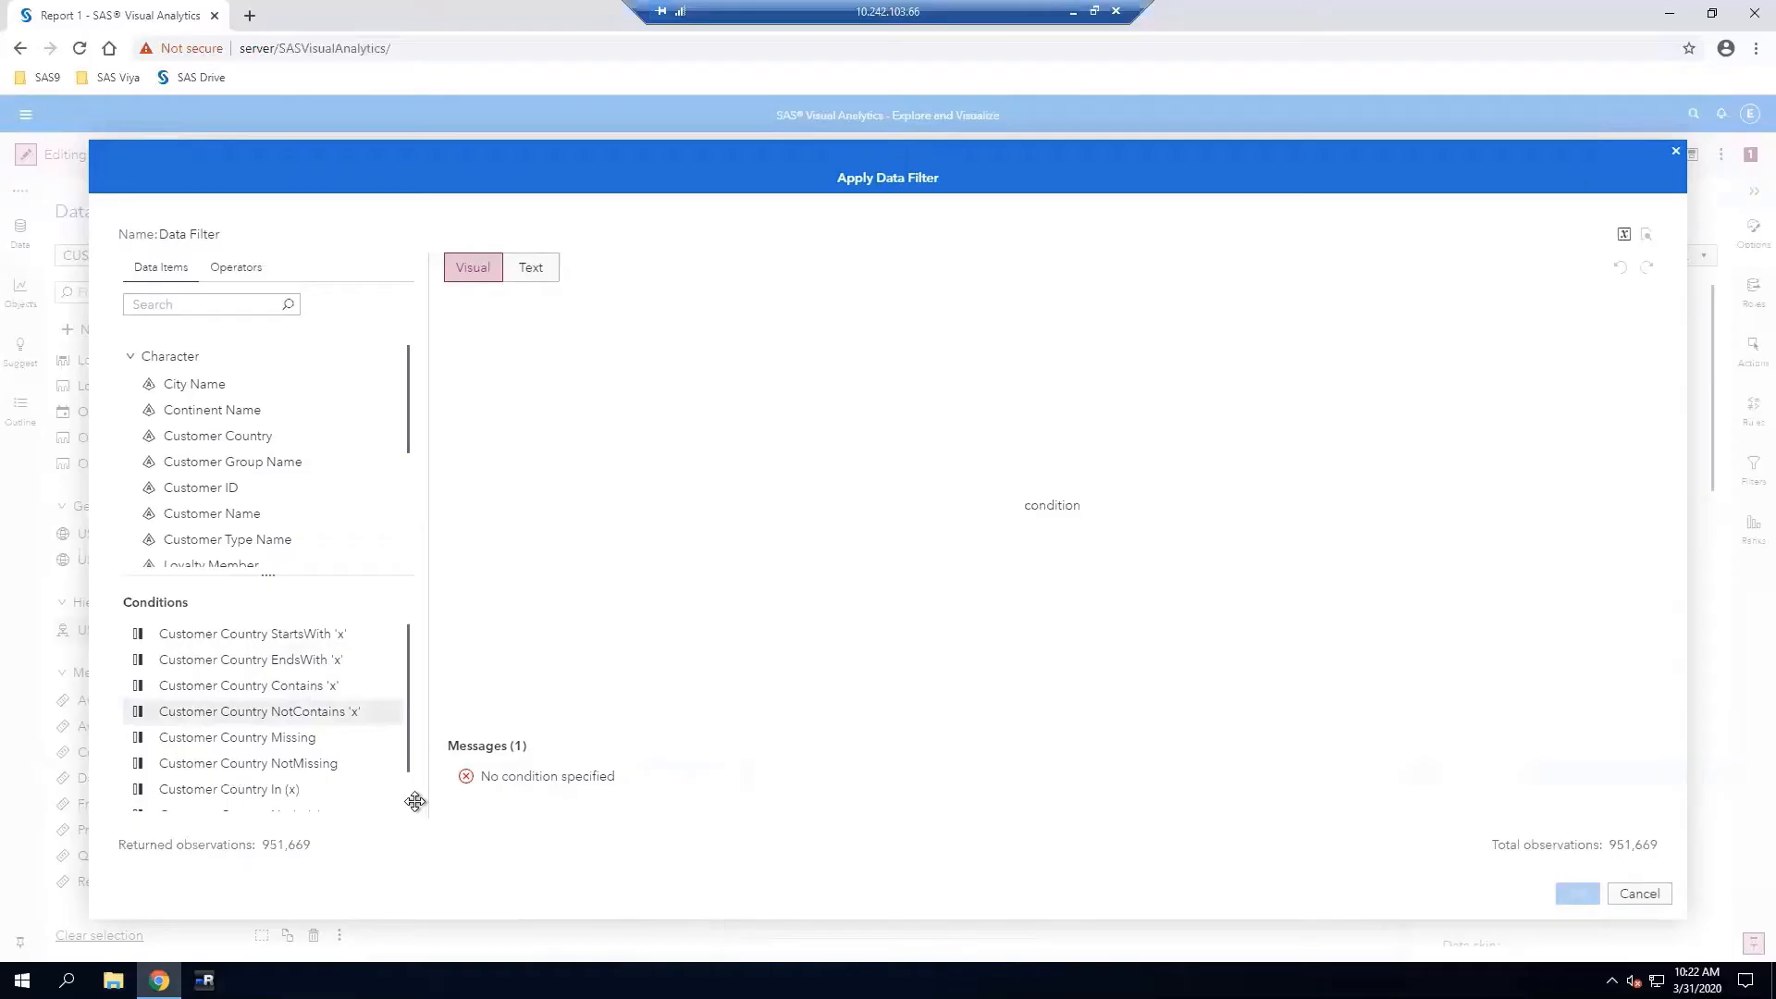
{"action": "double_click", "coordinate": [243, 794]}
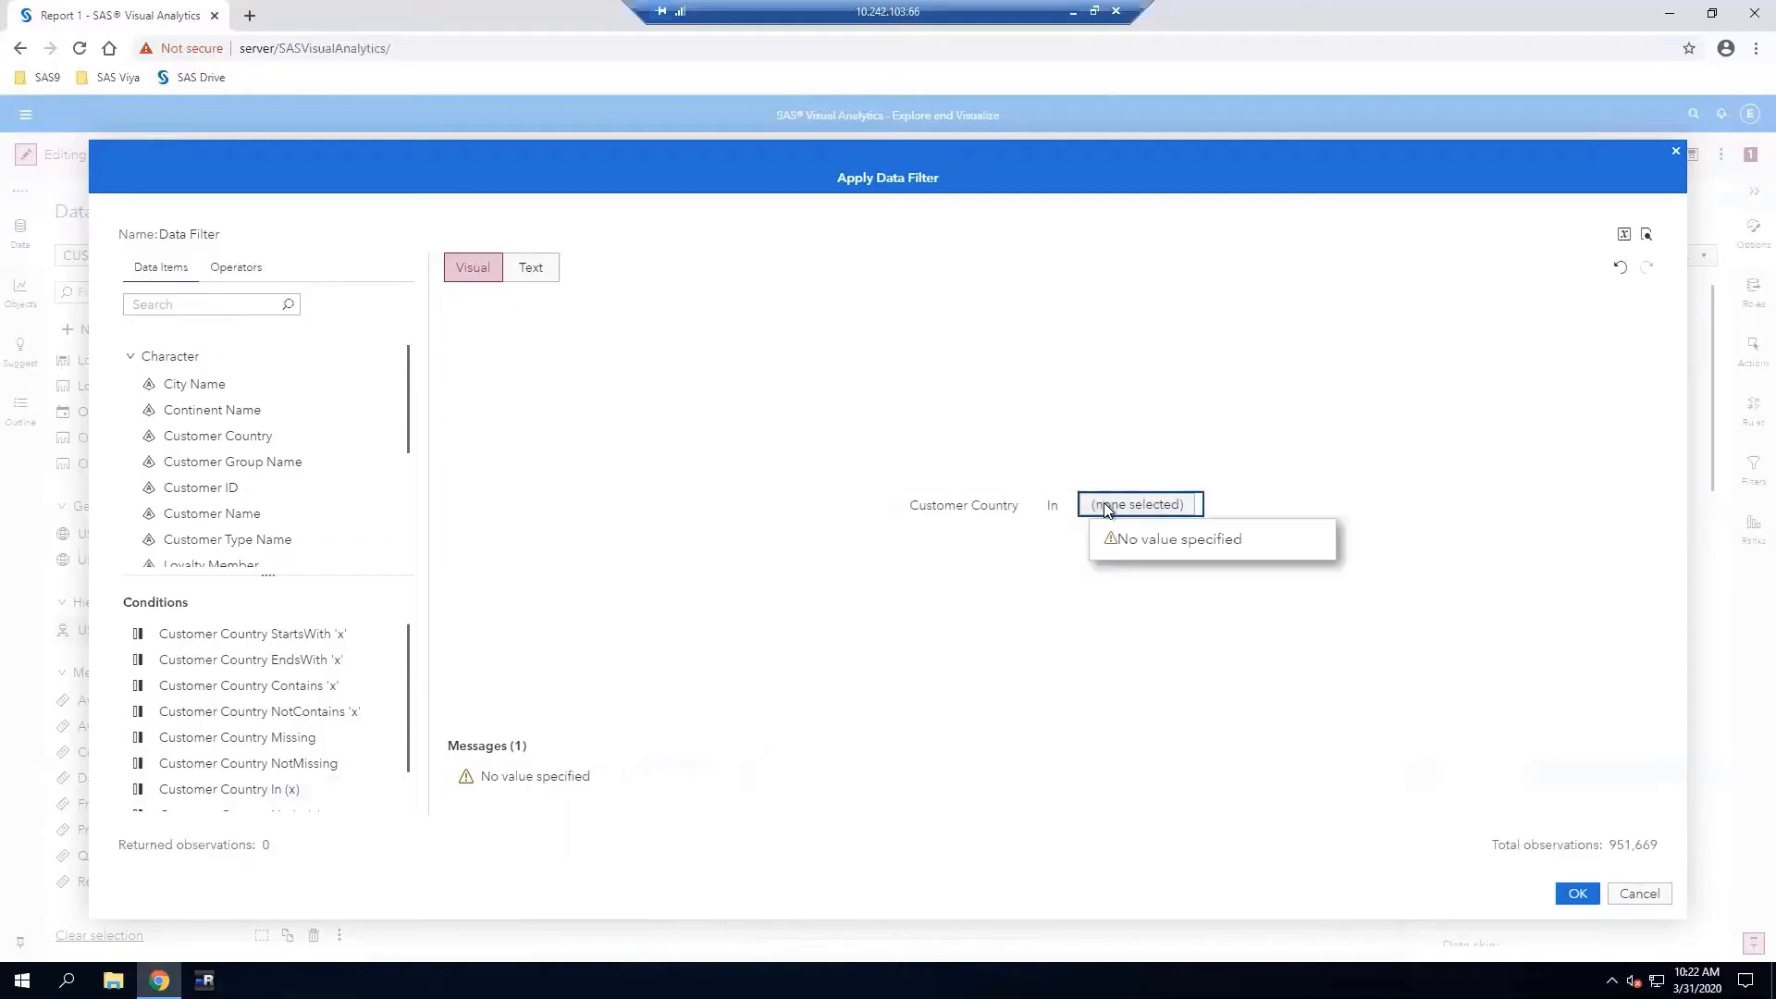
Find countries matching "unit" and select United States as the filter condition's only value
{"action": "left_click", "coordinate": [1105, 508]}
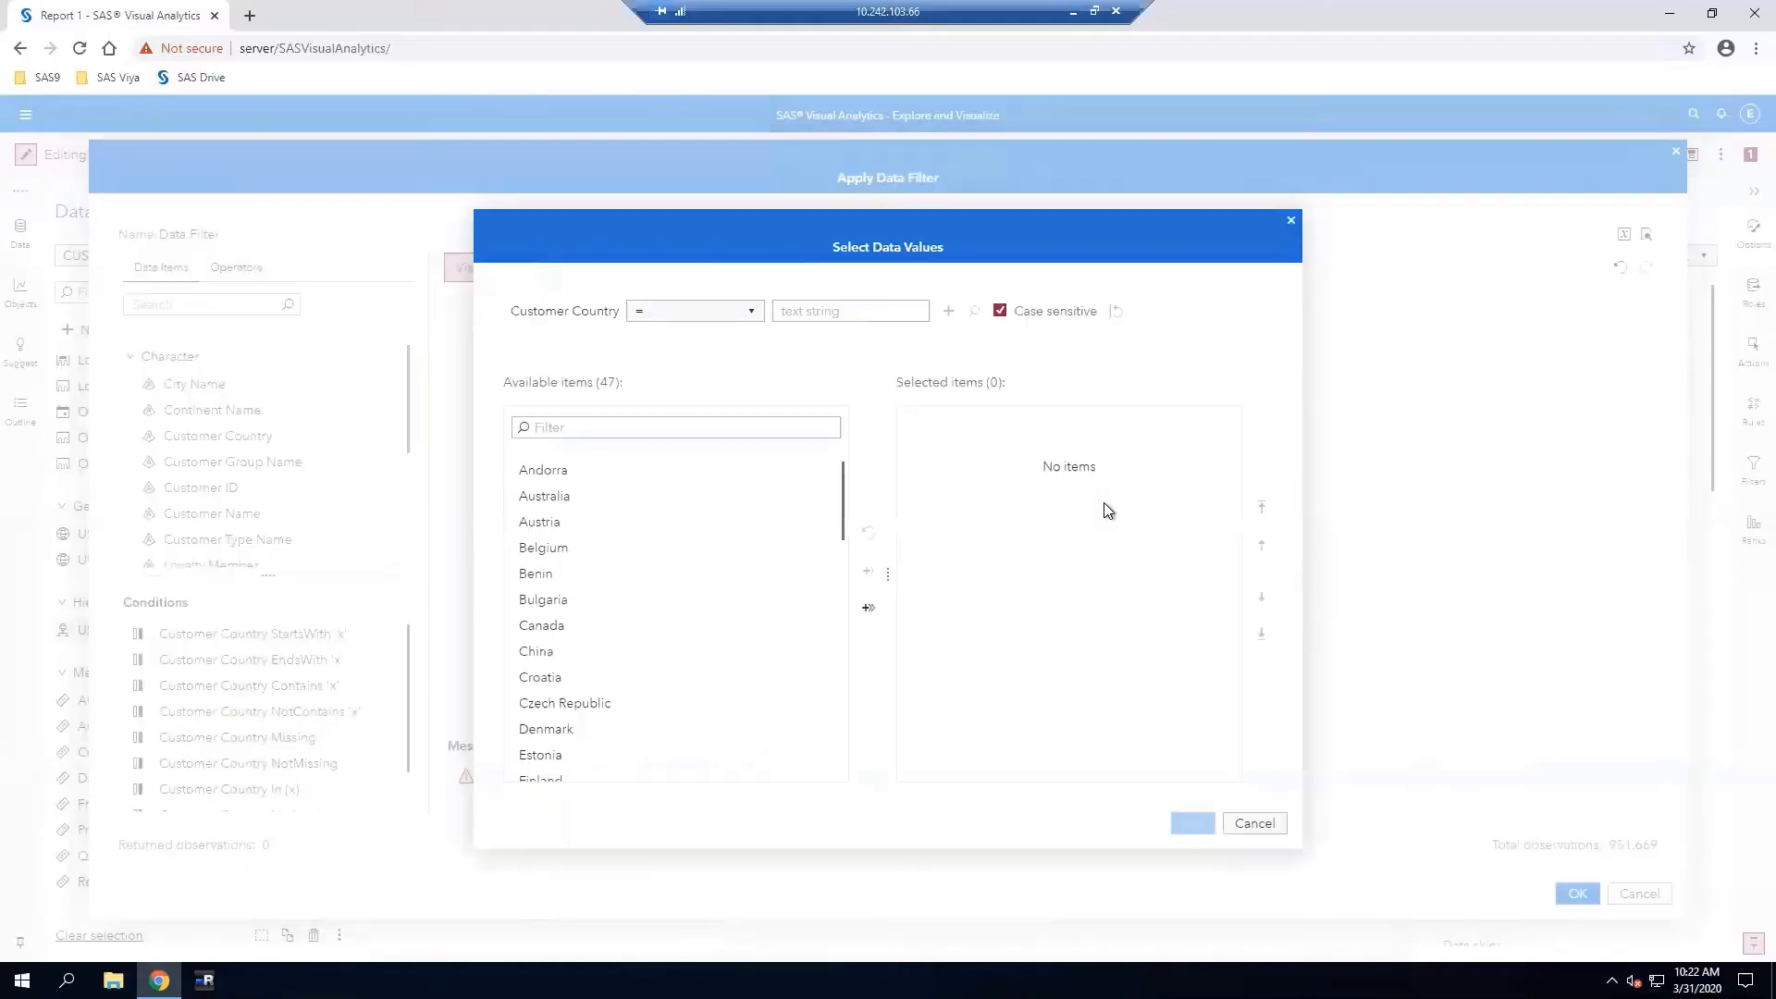
{"action": "left_click", "coordinate": [639, 427]}
{"action": "type", "text": "unit"}
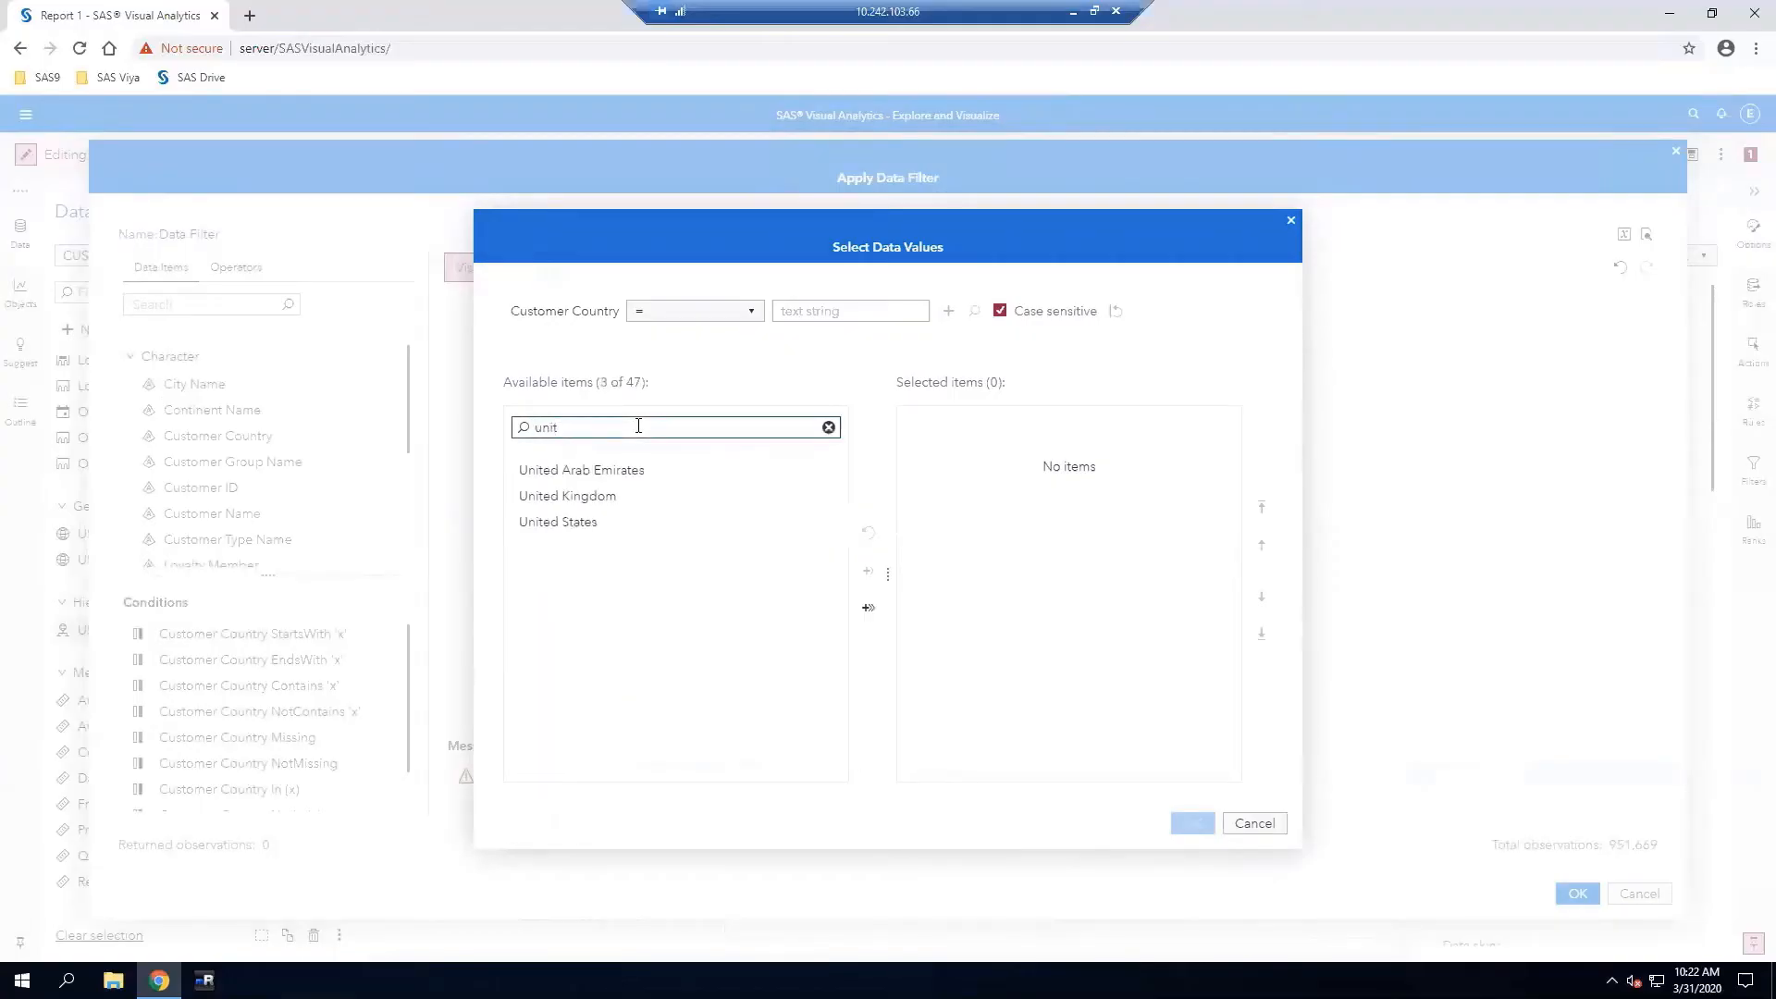
{"action": "left_click", "coordinate": [567, 521]}
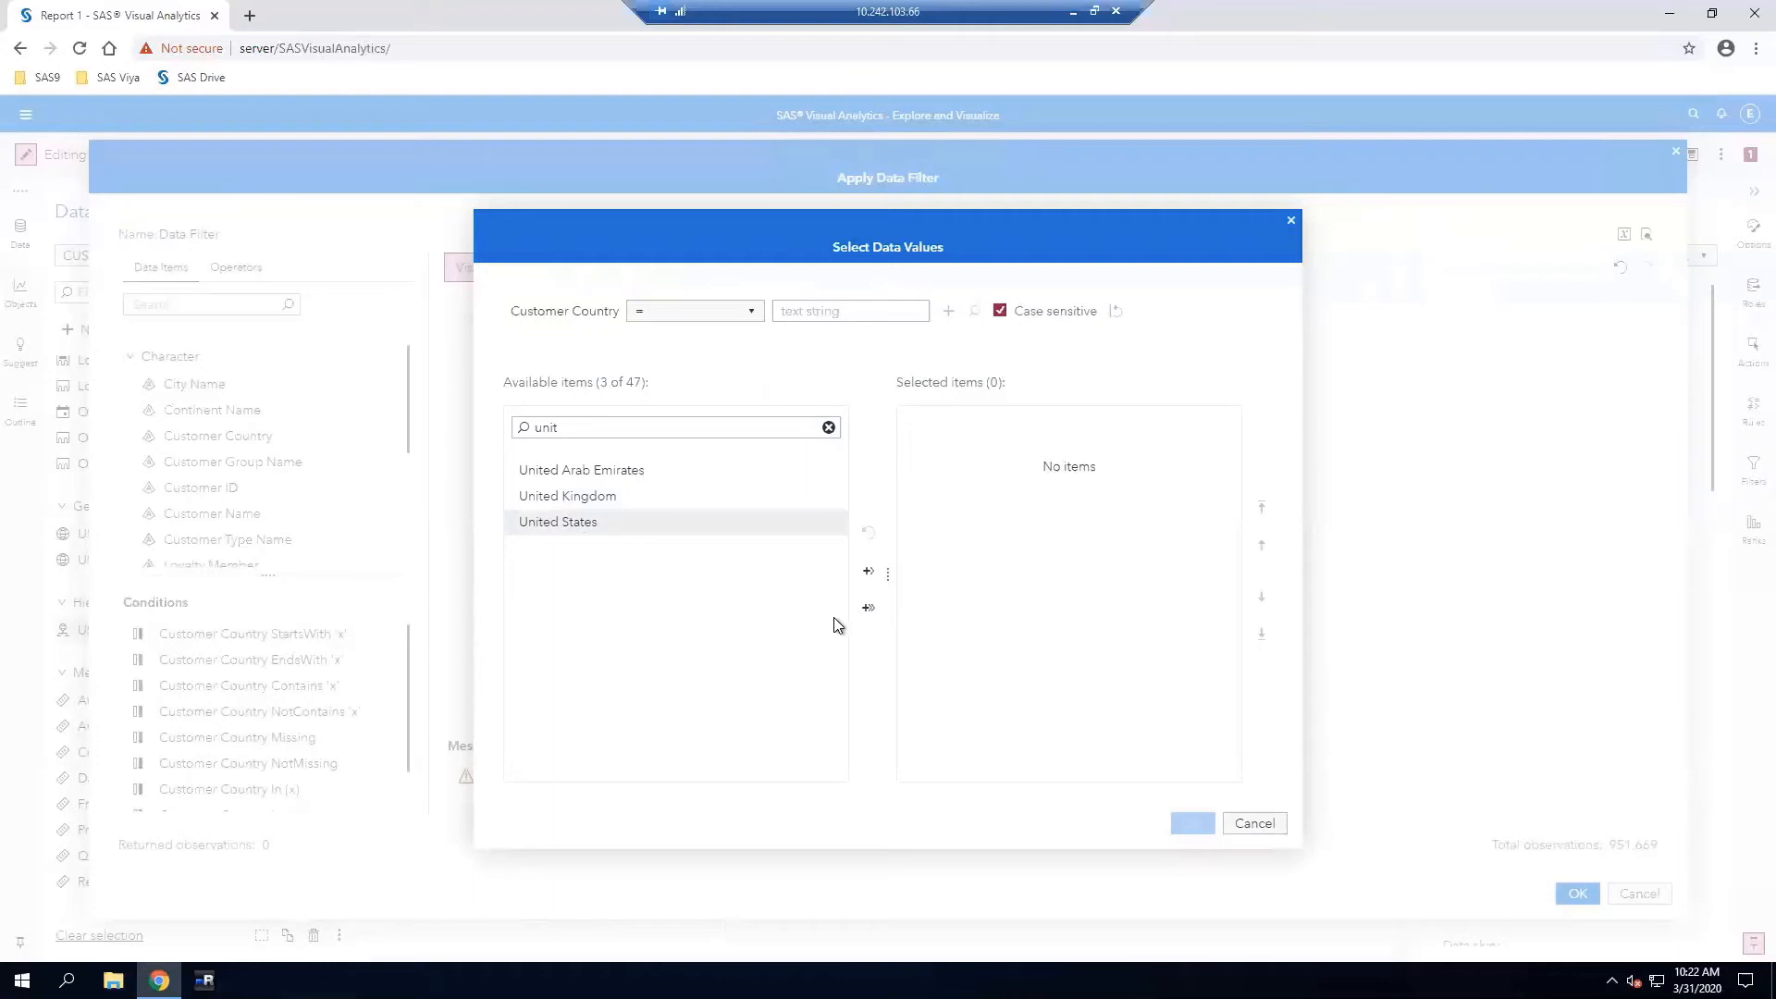
{"action": "left_click", "coordinate": [875, 574]}
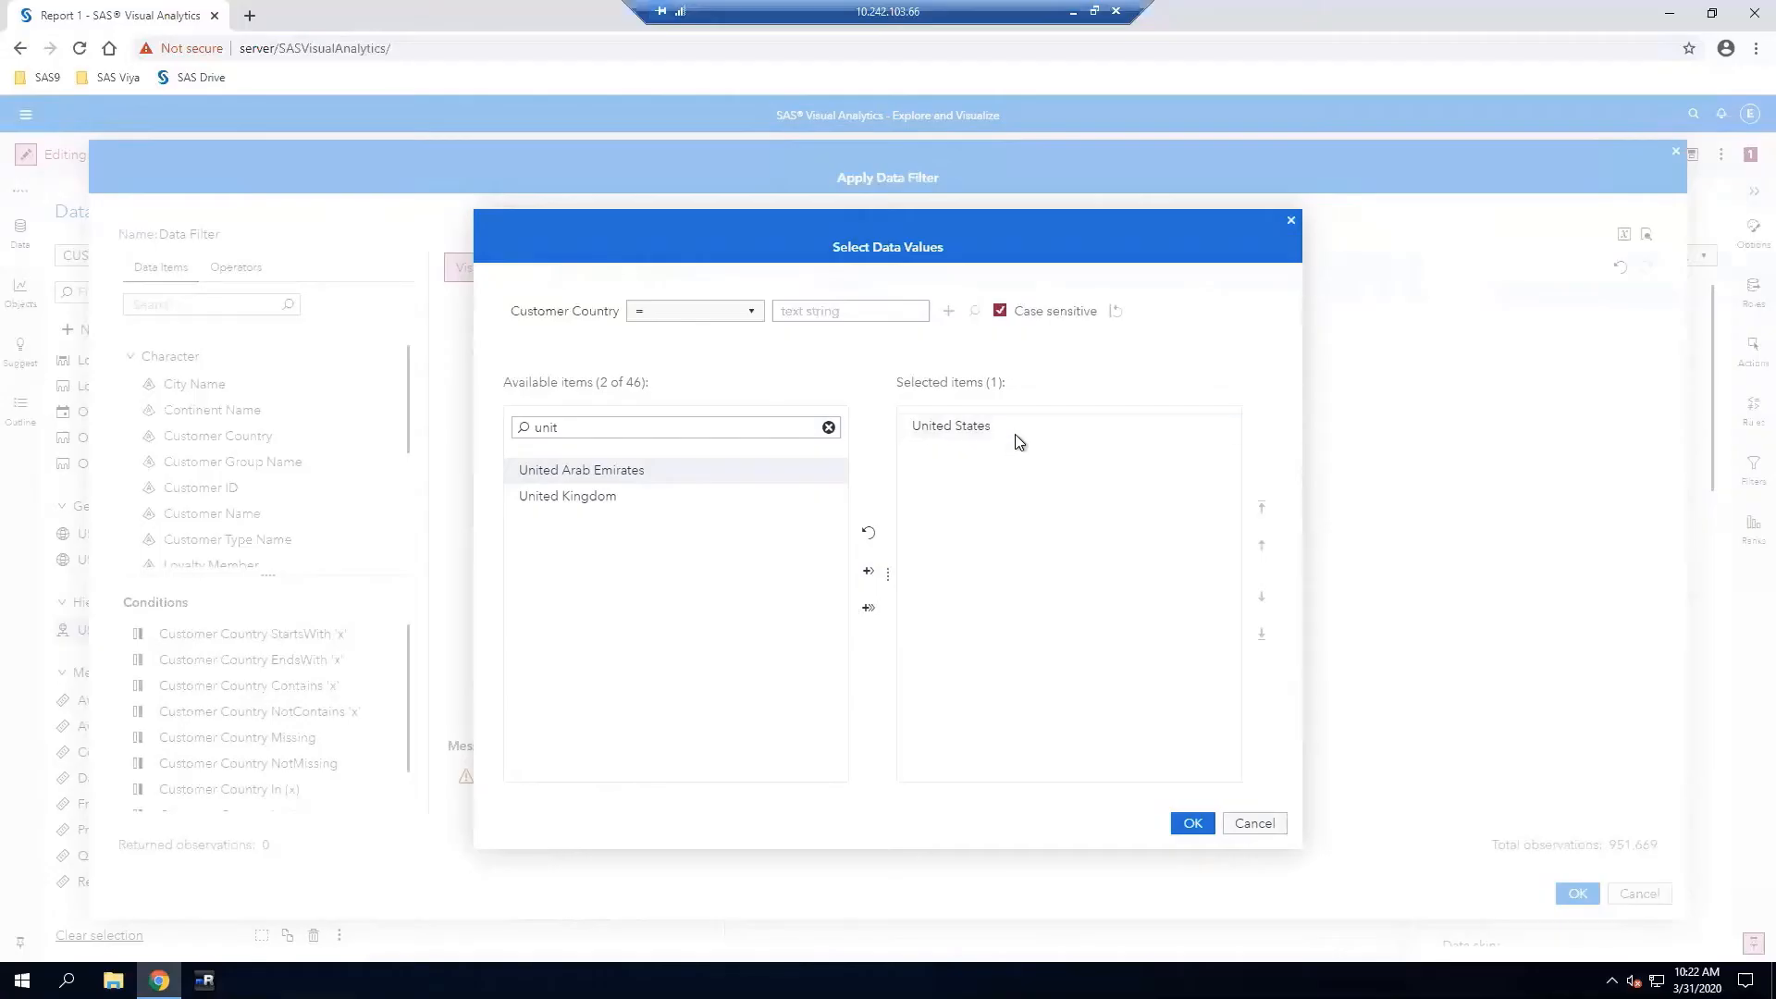
{"action": "left_click", "coordinate": [1191, 823]}
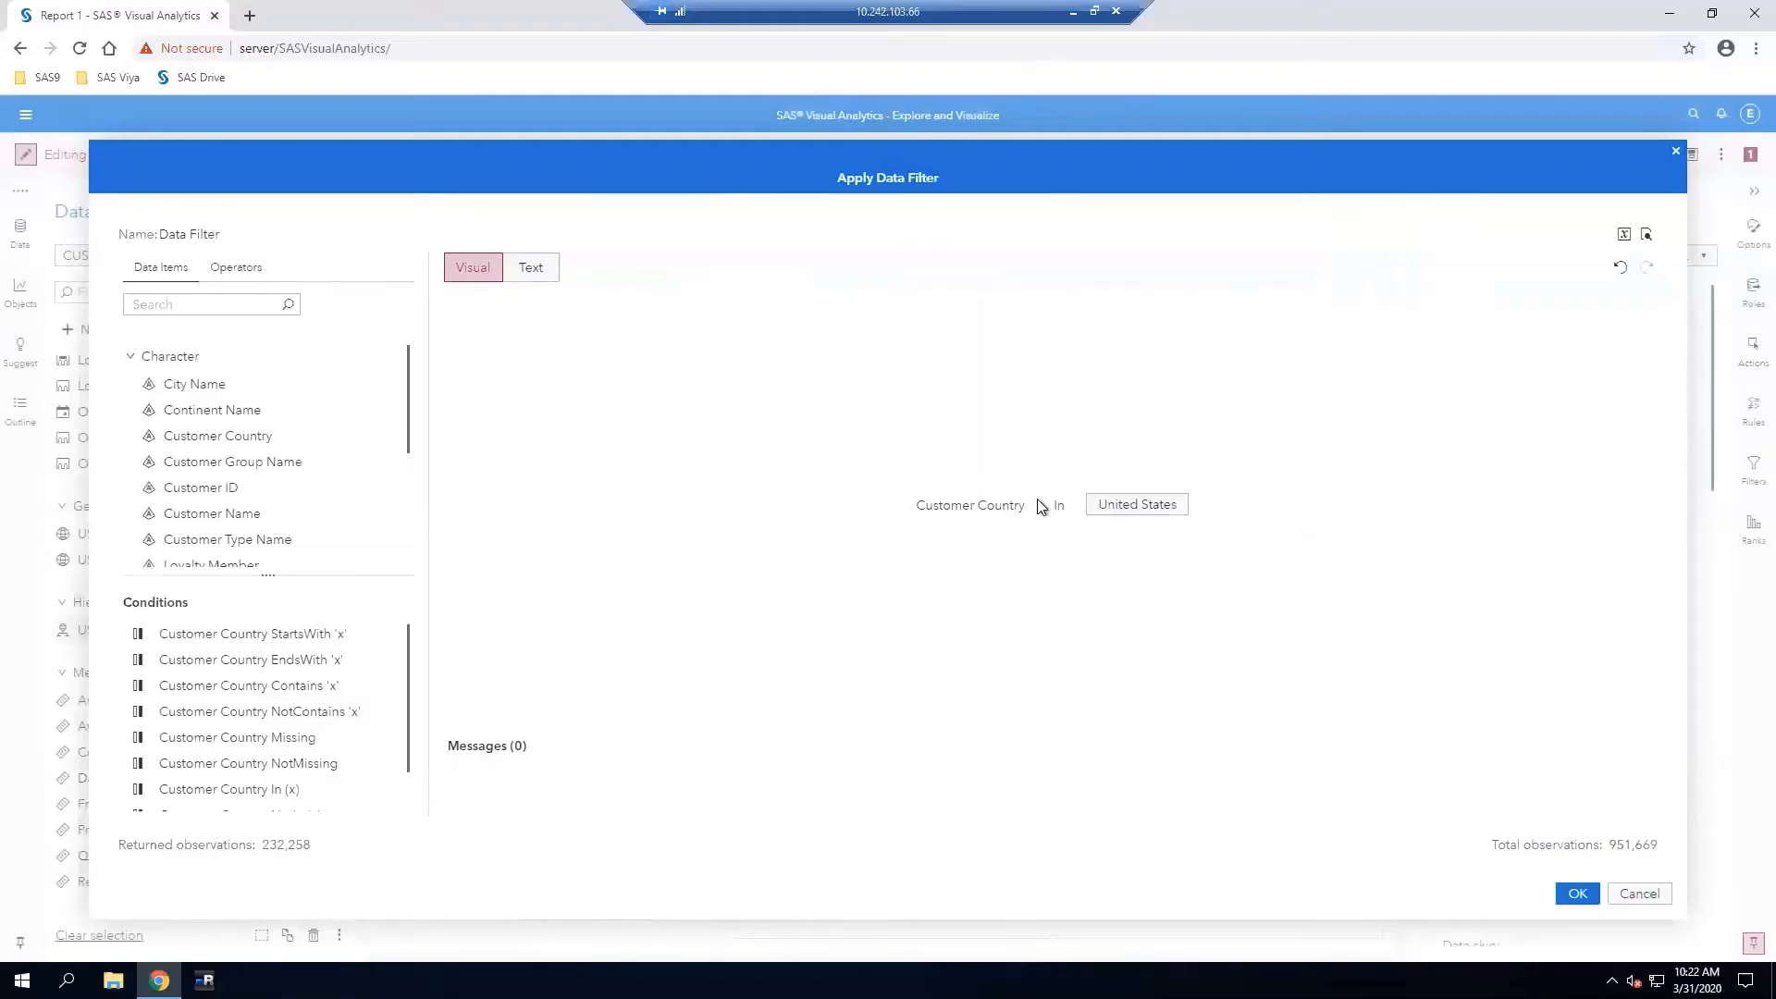
Apply the Customer Country data filter and check the distinct values of the state, country and continent items
{"action": "mouse_move", "coordinate": [1068, 514]}
{"action": "scroll", "coordinate": [413, 681], "scroll_direction": "down", "scroll_amount": 2}
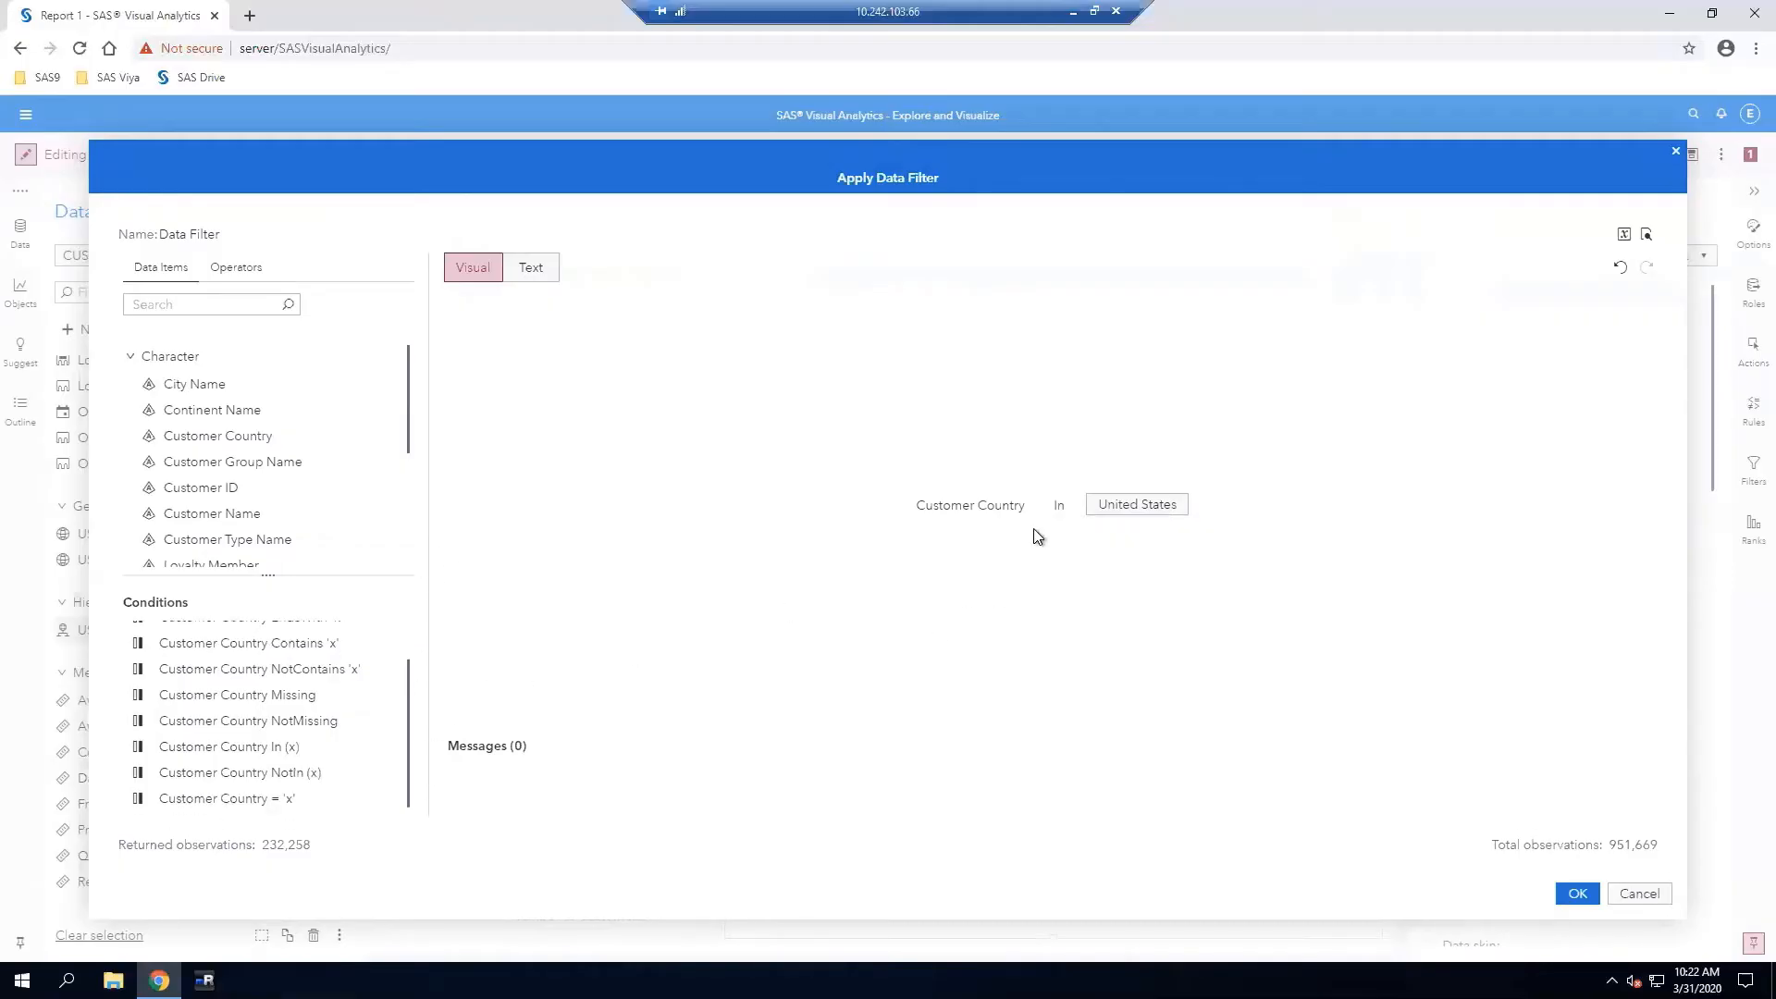
{"action": "left_click", "coordinate": [1161, 516]}
{"action": "mouse_move", "coordinate": [1141, 519]}
{"action": "left_click", "coordinate": [1564, 898]}
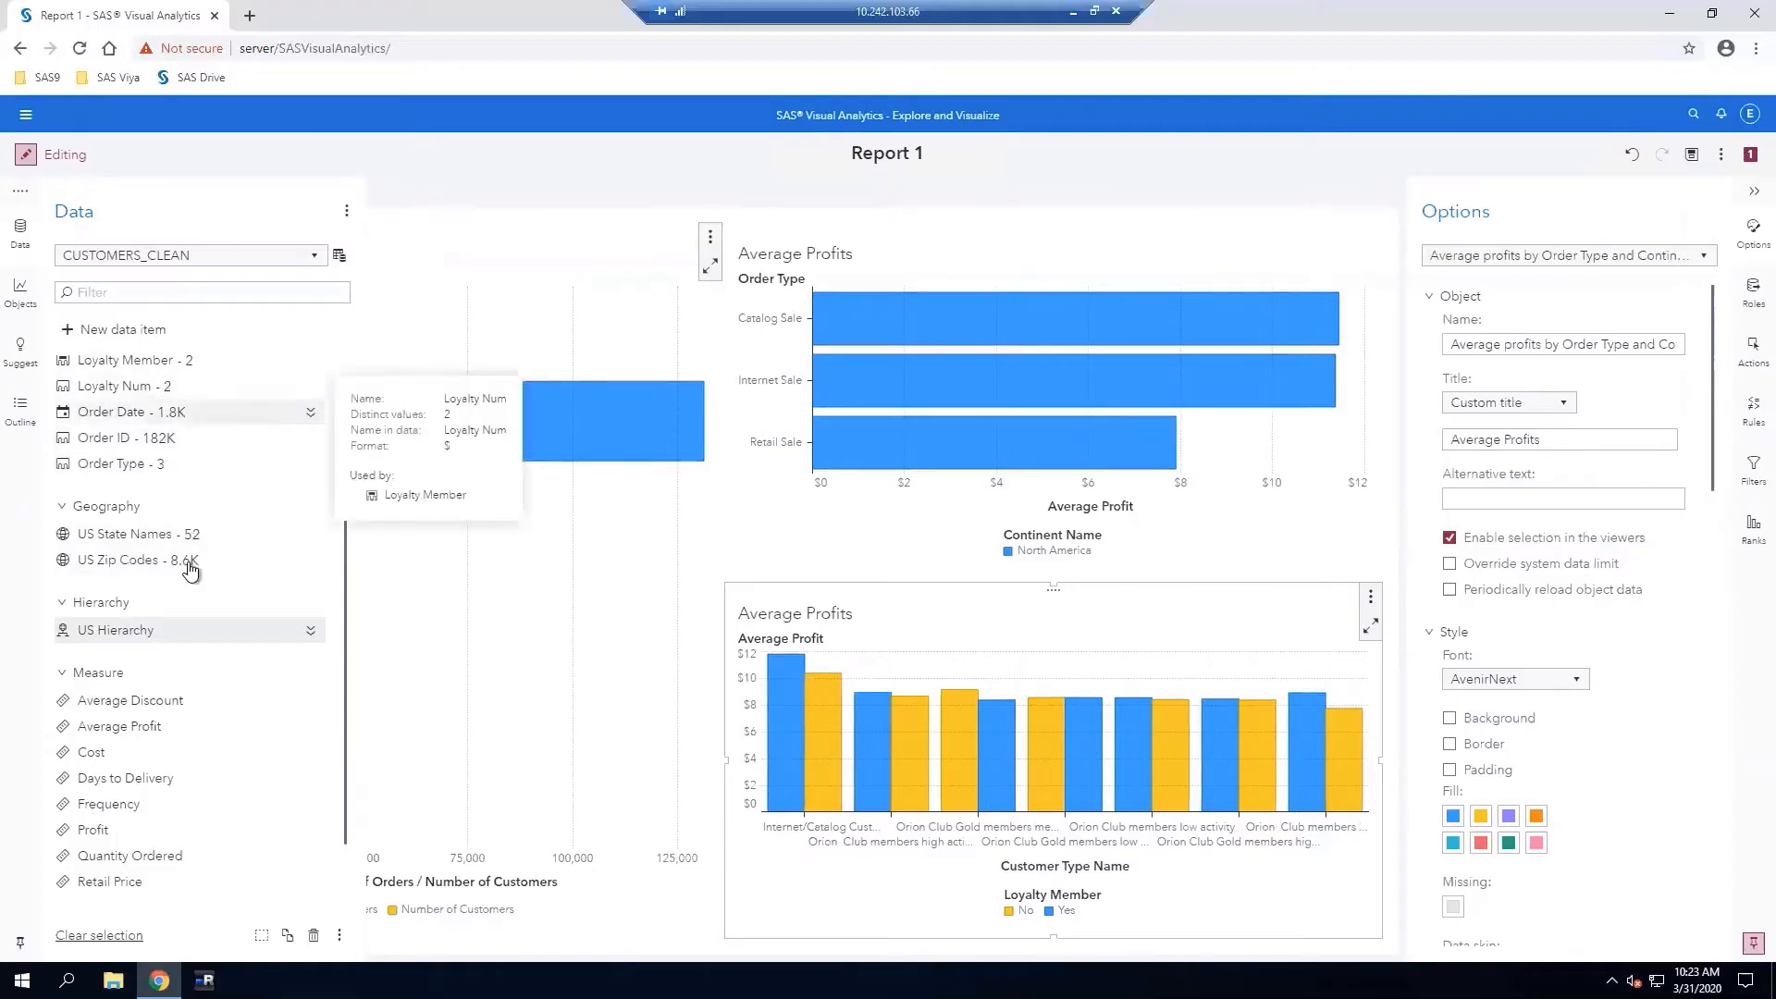
{"action": "mouse_move", "coordinate": [184, 541]}
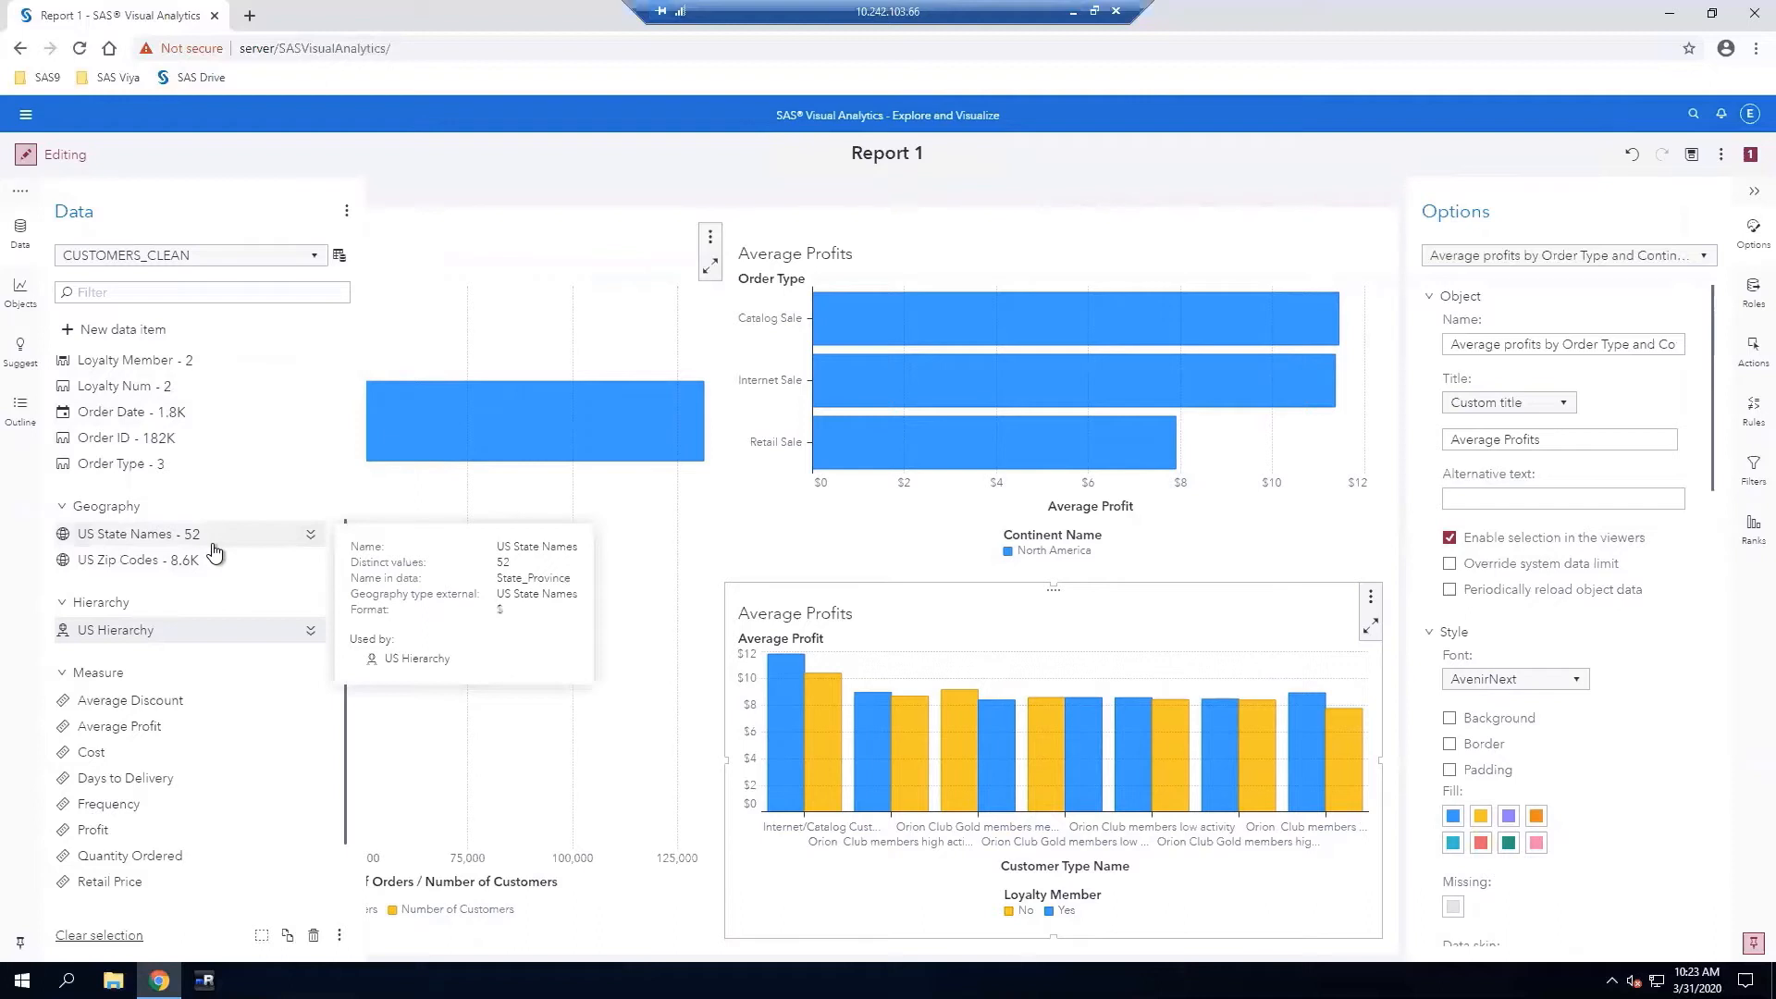
{"action": "scroll", "coordinate": [214, 547], "scroll_direction": "up", "scroll_amount": 3}
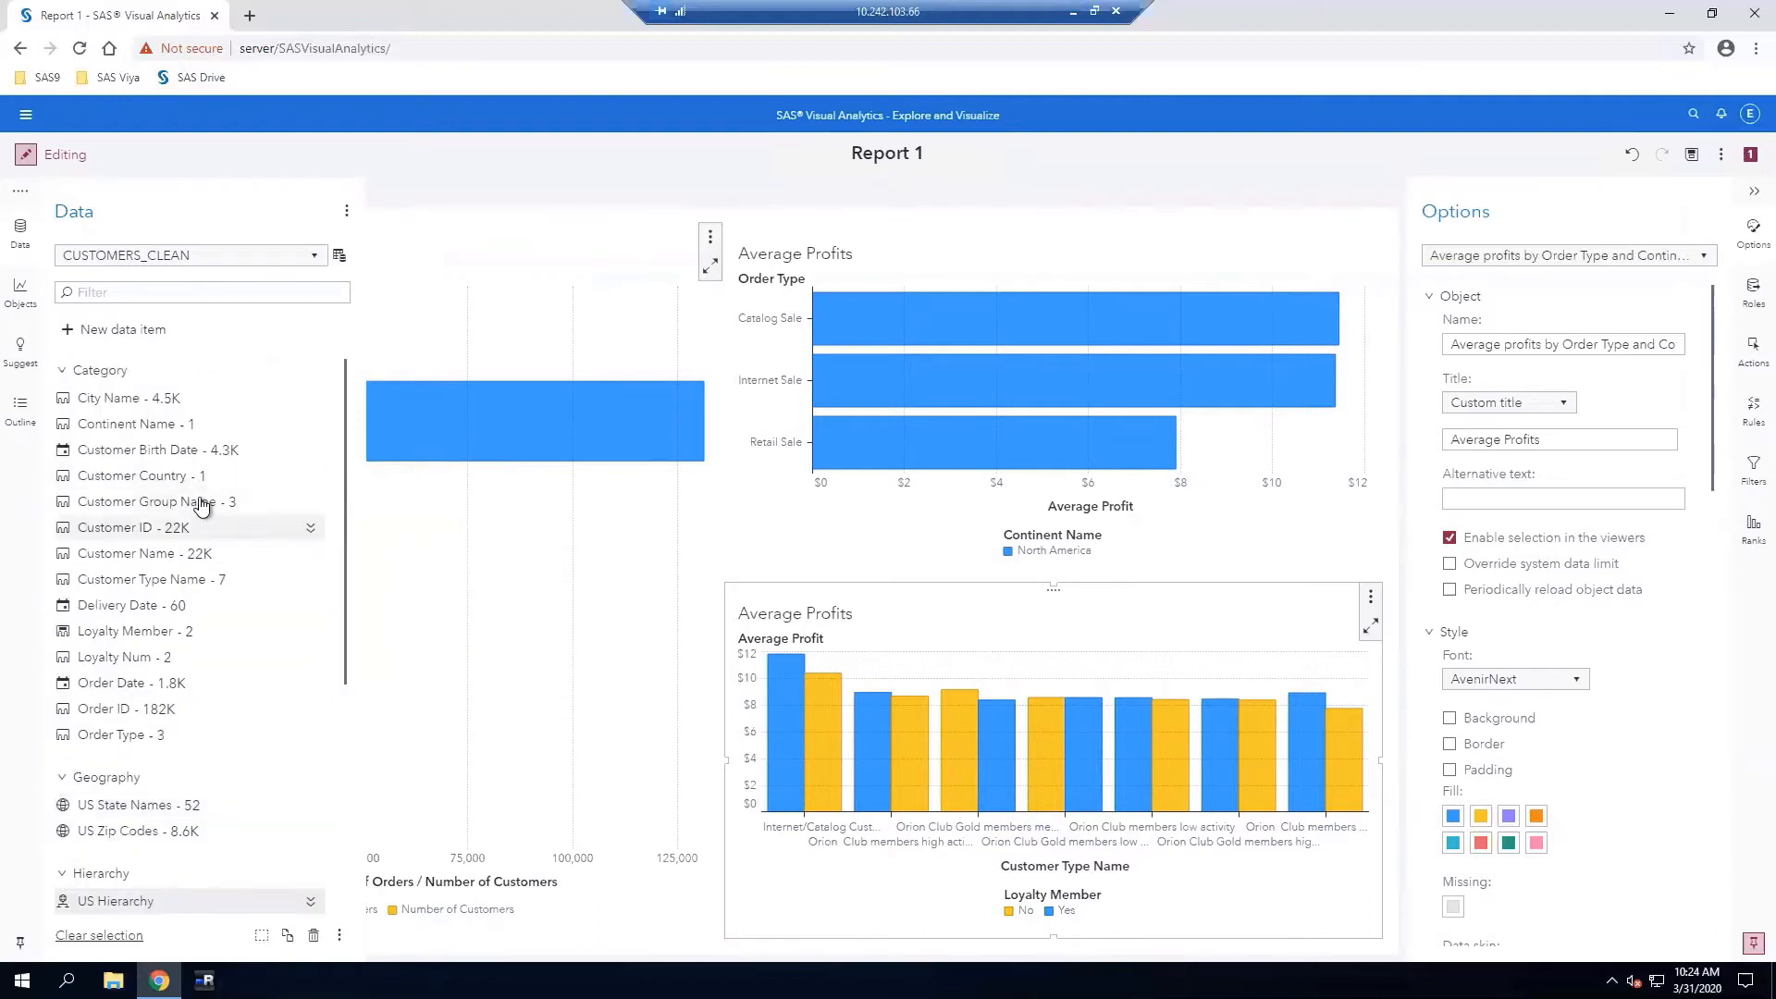
{"action": "mouse_move", "coordinate": [208, 500]}
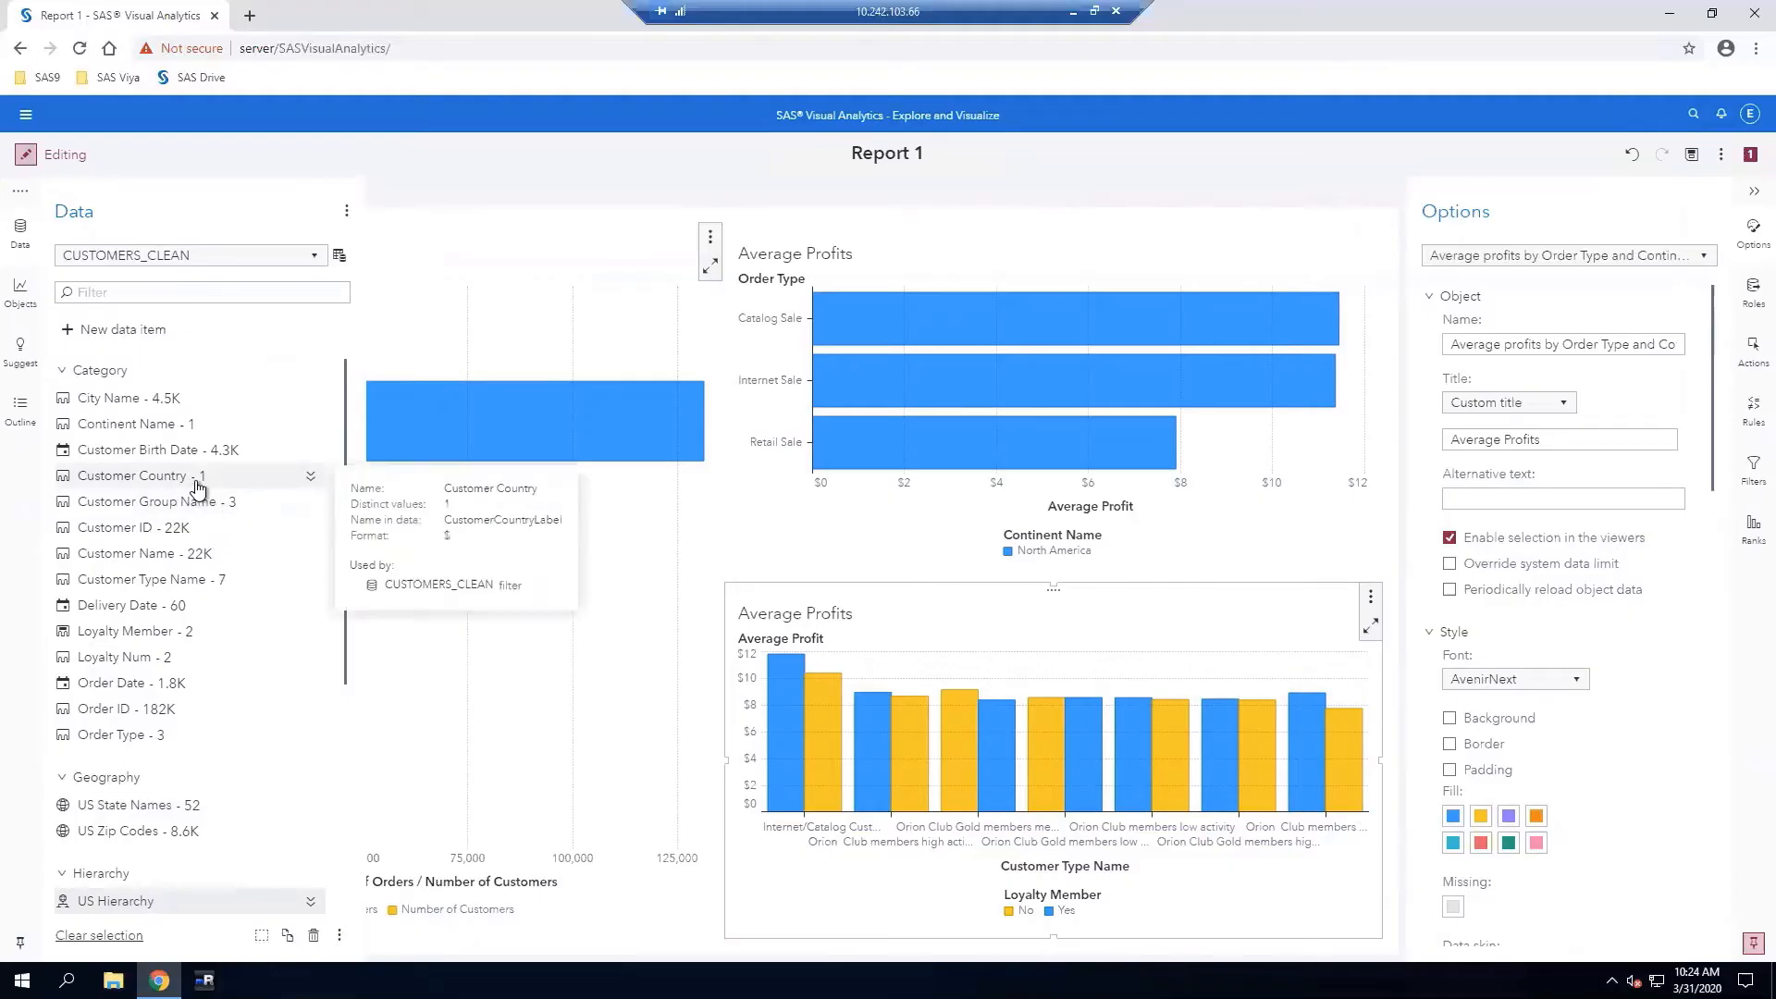
{"action": "mouse_move", "coordinate": [194, 427]}
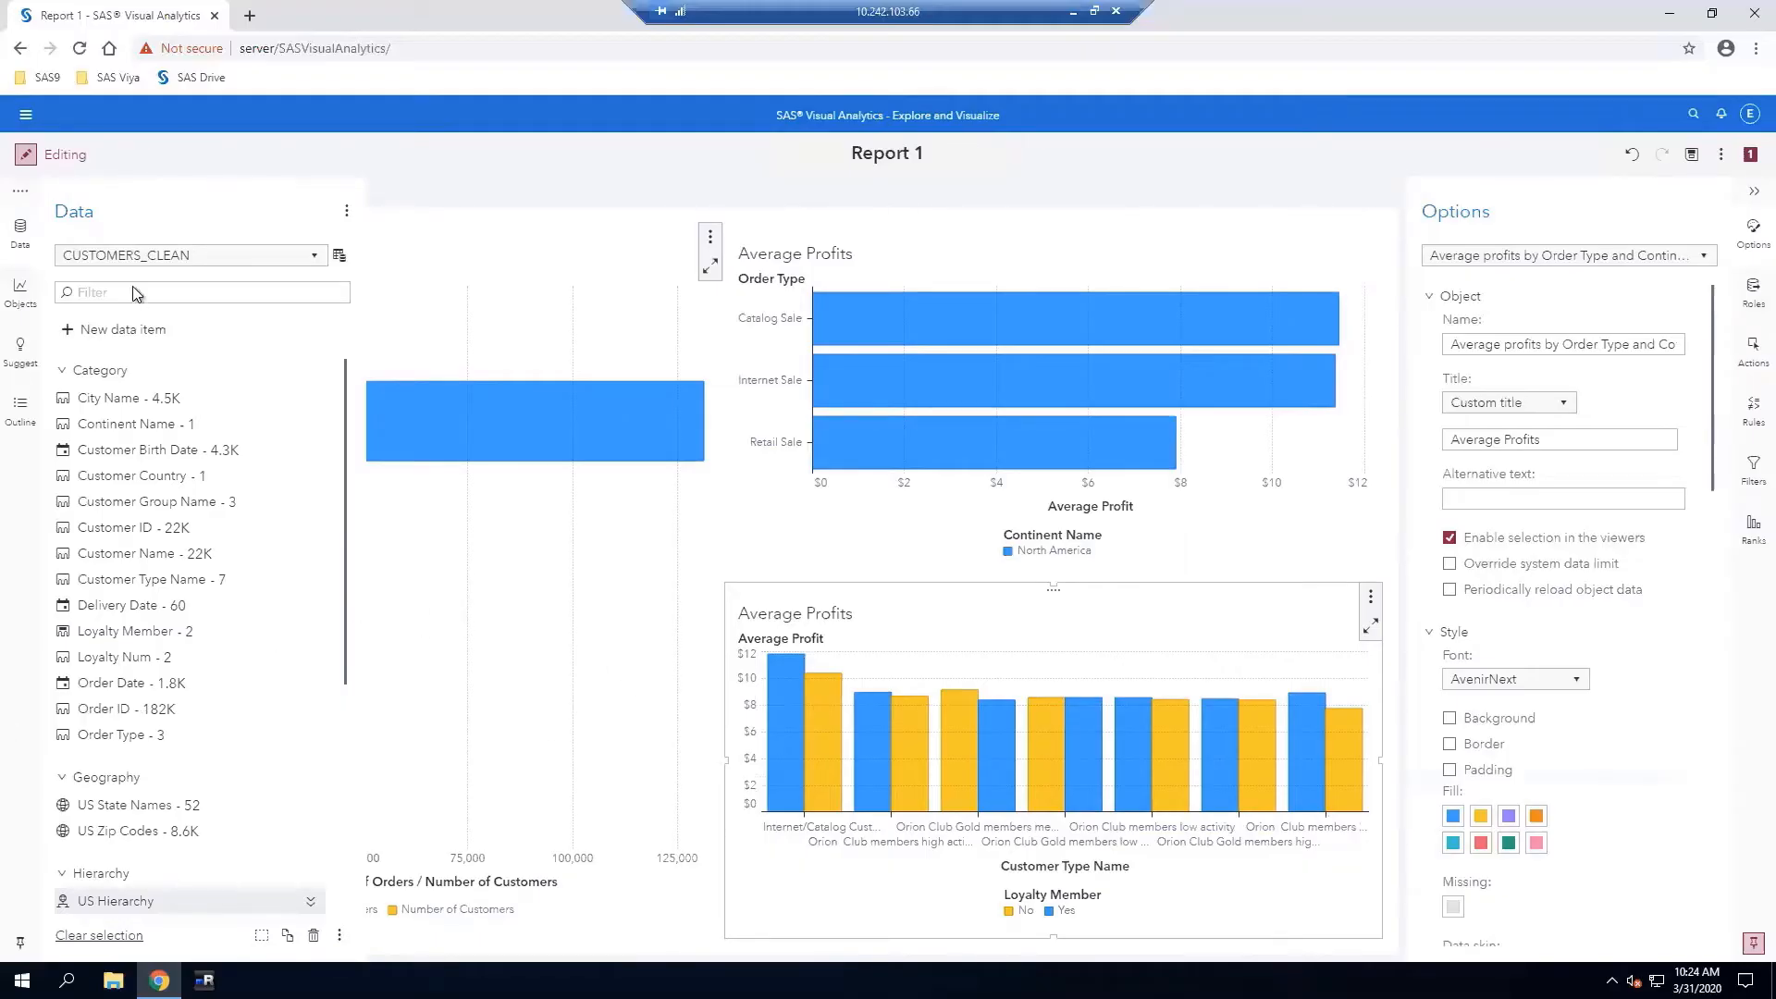
Add a Geo coordinate map to a new report page
{"action": "left_click", "coordinate": [20, 293]}
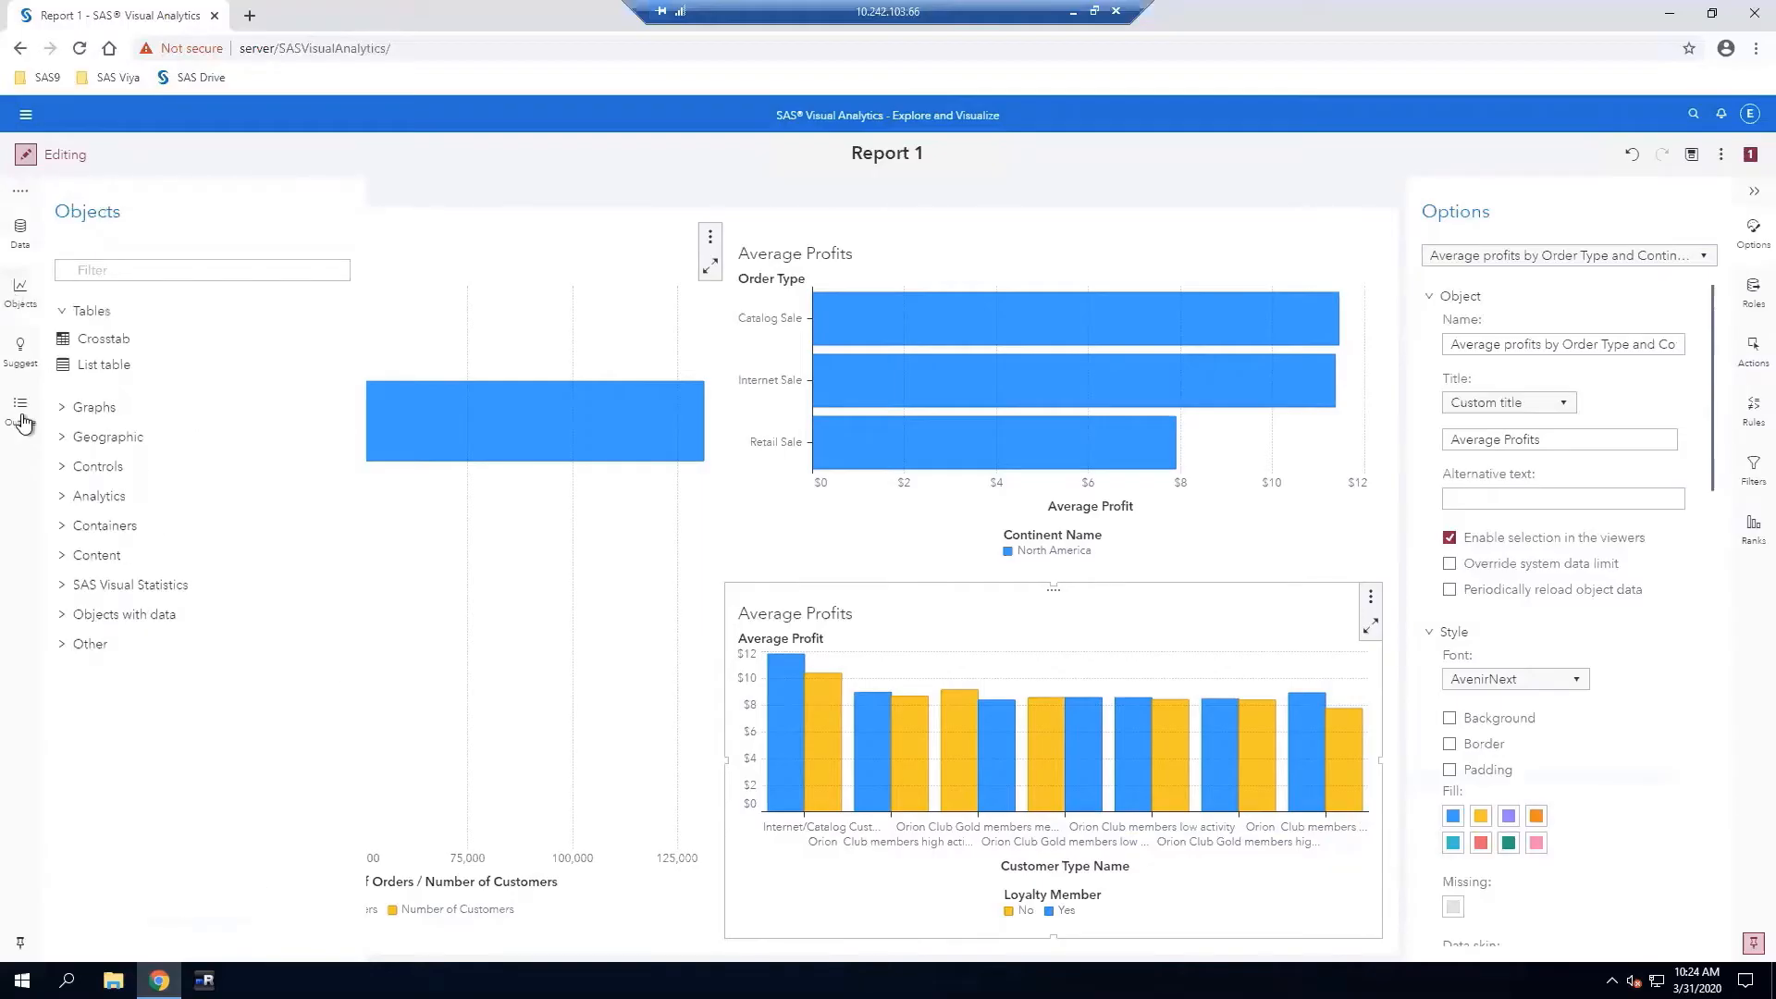
{"action": "scroll", "coordinate": [125, 740], "scroll_direction": "down", "scroll_amount": 5}
{"action": "scroll", "coordinate": [127, 756], "scroll_direction": "down", "scroll_amount": 3}
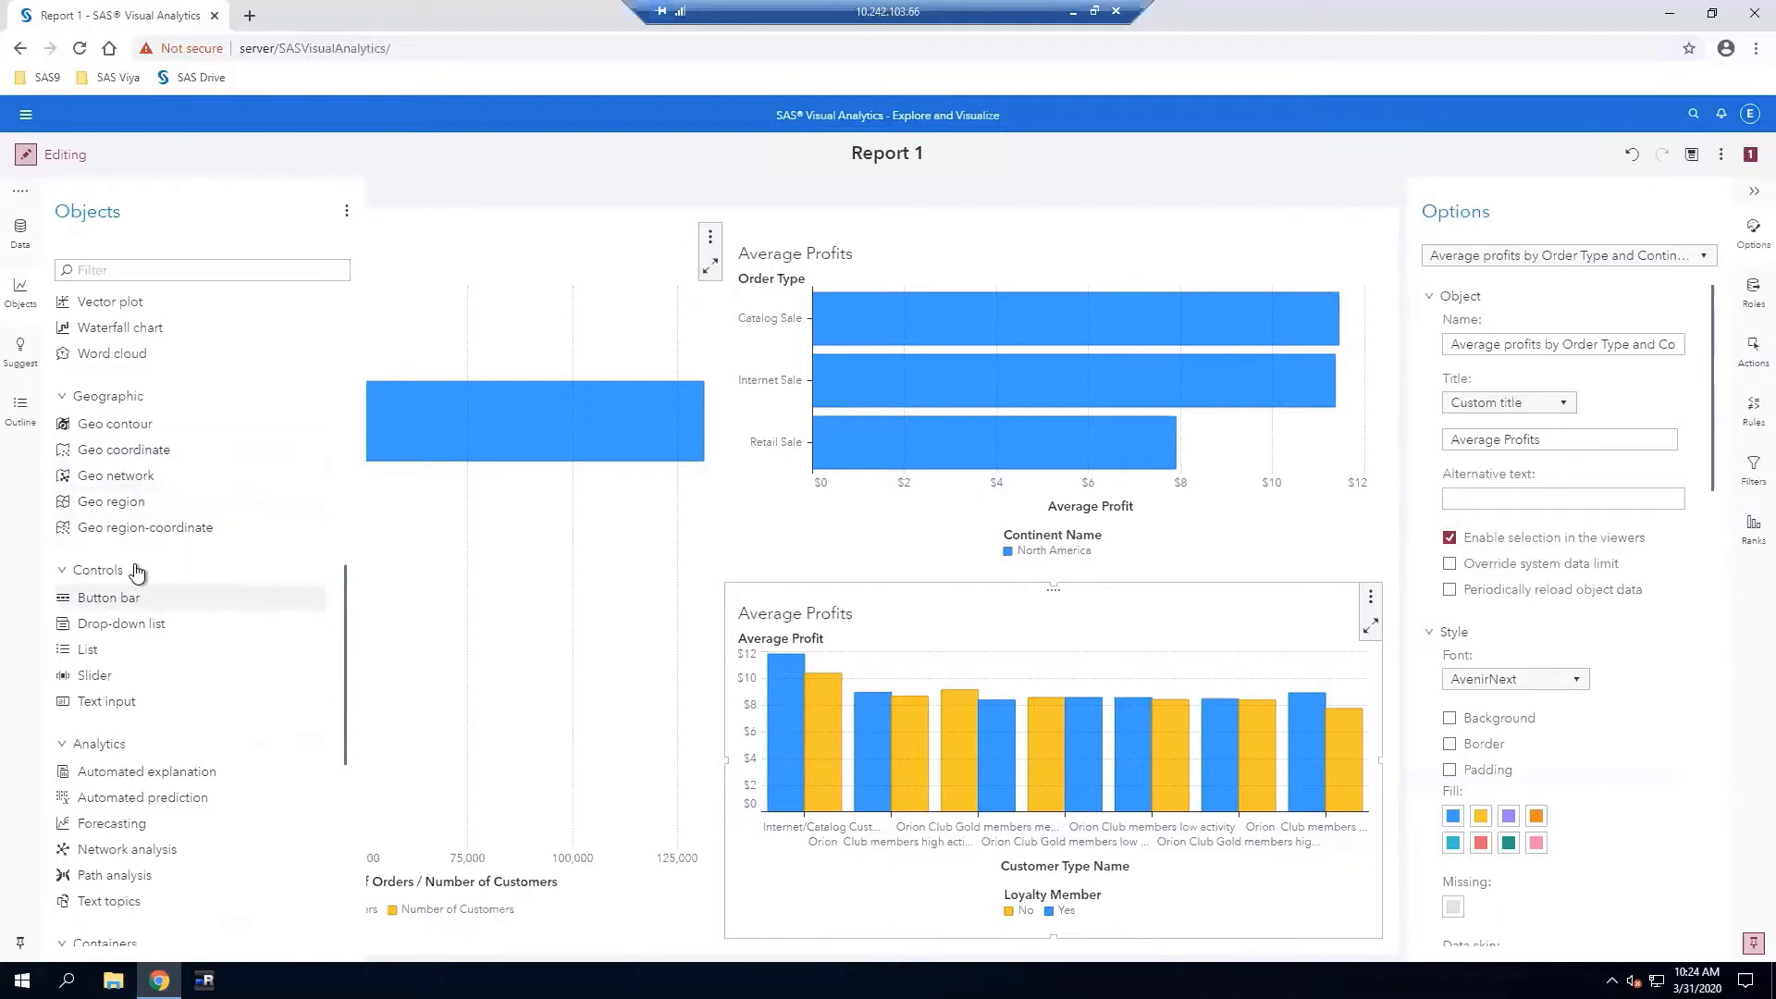
{"action": "right_click", "coordinate": [114, 459]}
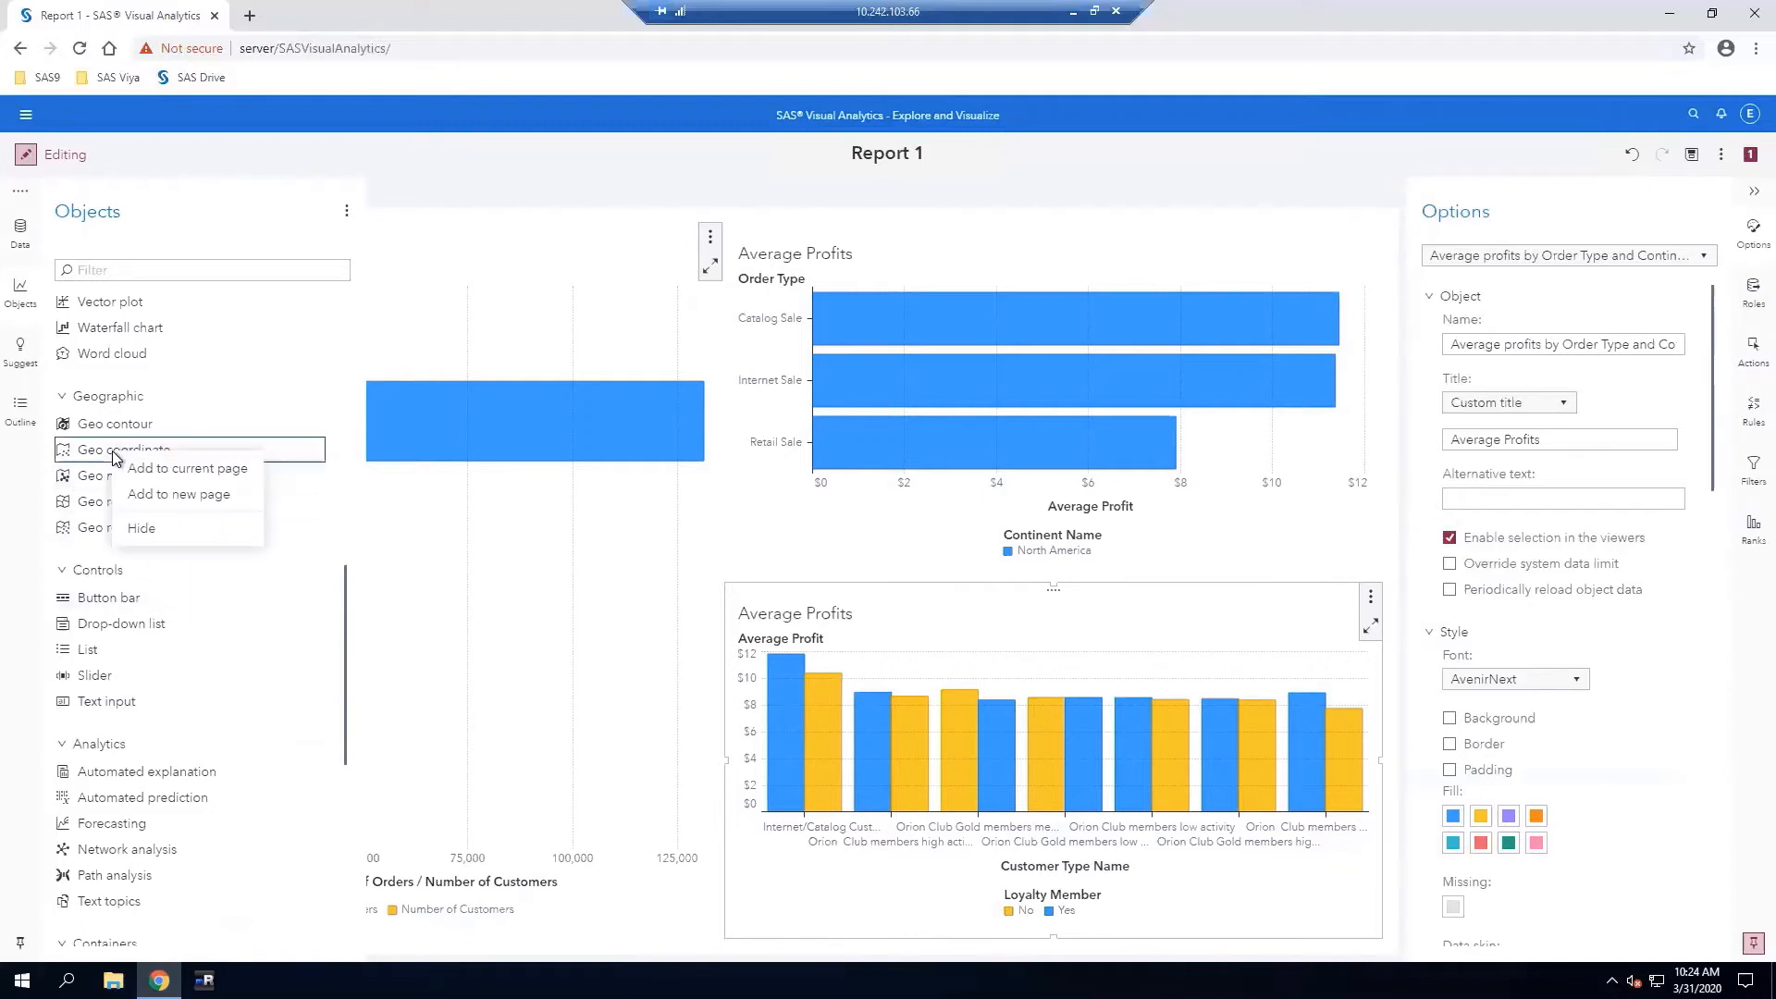
{"action": "left_click", "coordinate": [204, 495]}
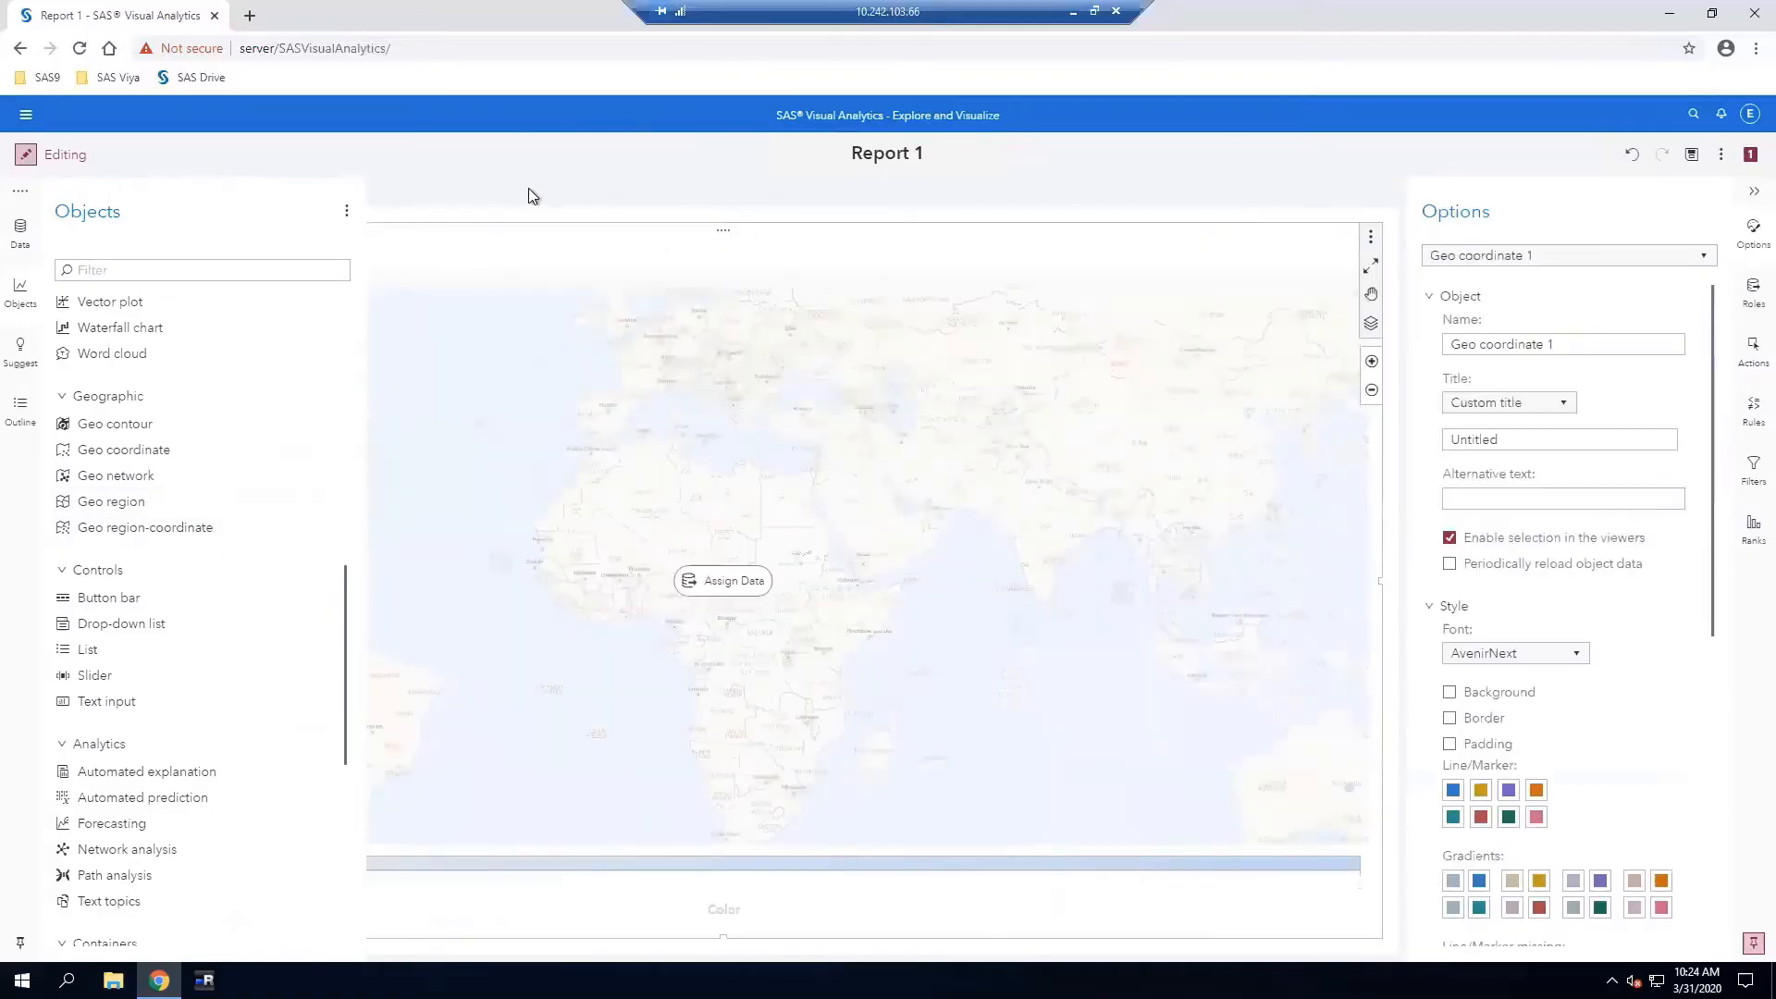
Assign US Hierarchy to the Geography role of the new coordinate map
{"action": "left_click", "coordinate": [529, 191]}
{"action": "left_click", "coordinate": [158, 193]}
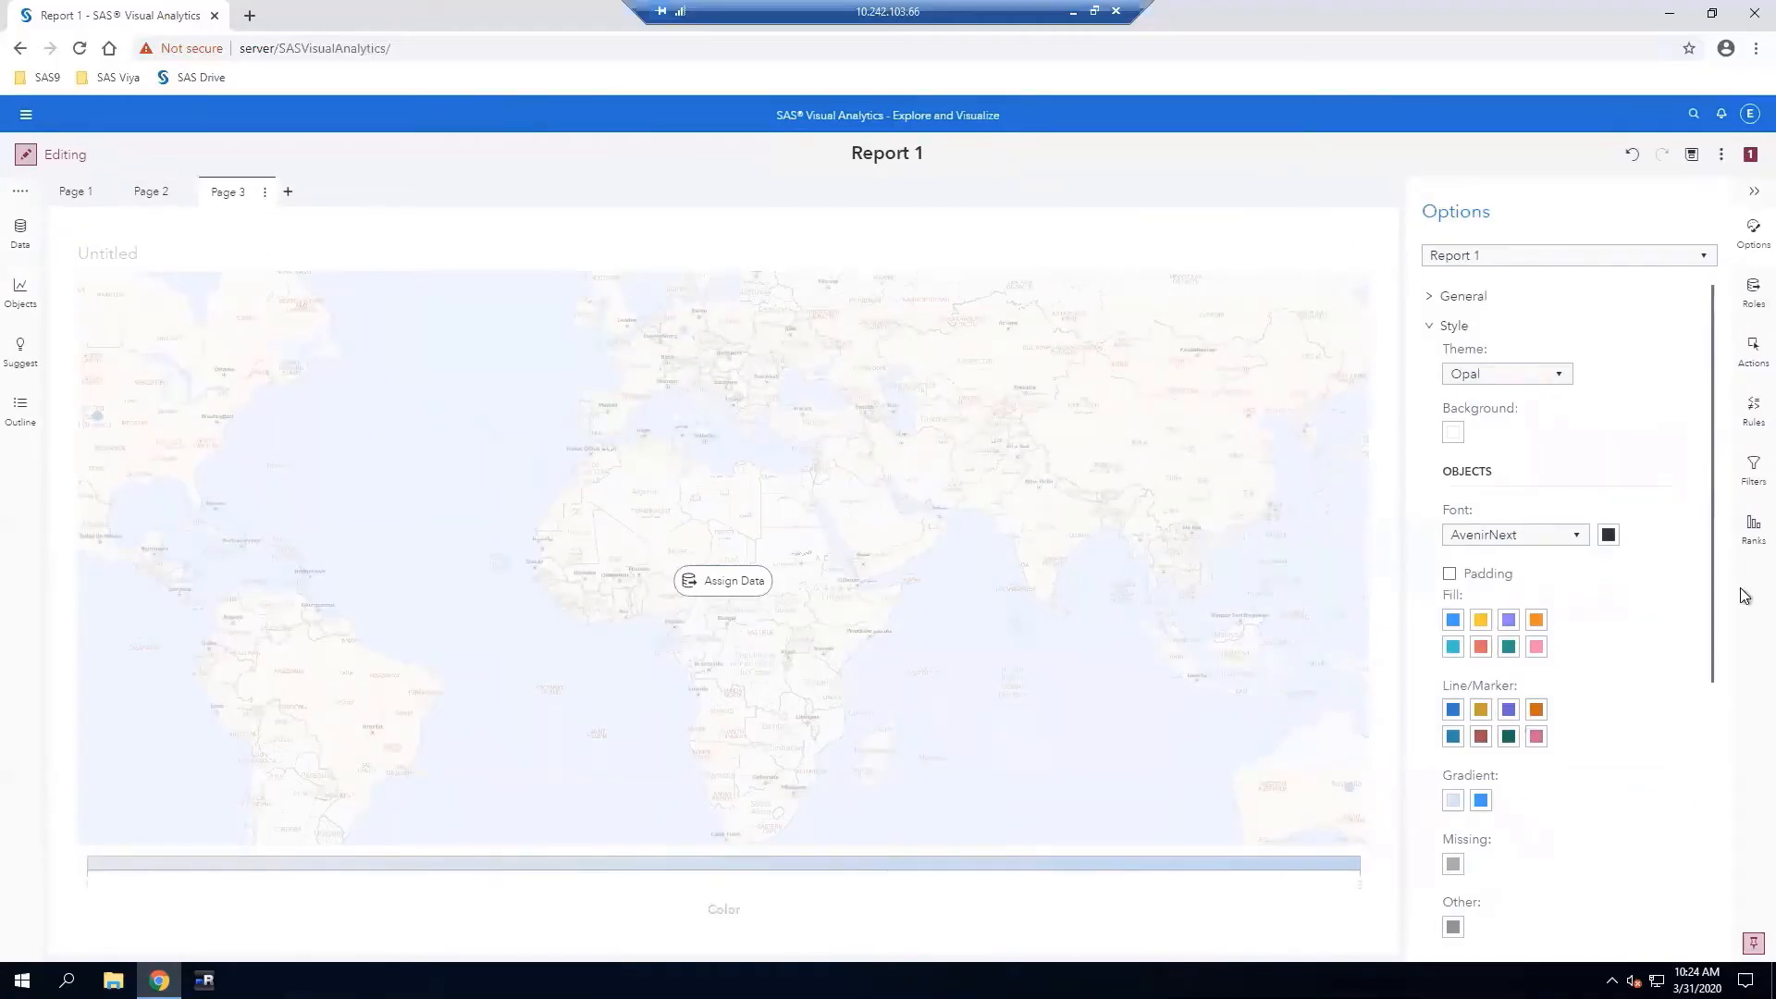
{"action": "left_click", "coordinate": [1745, 292]}
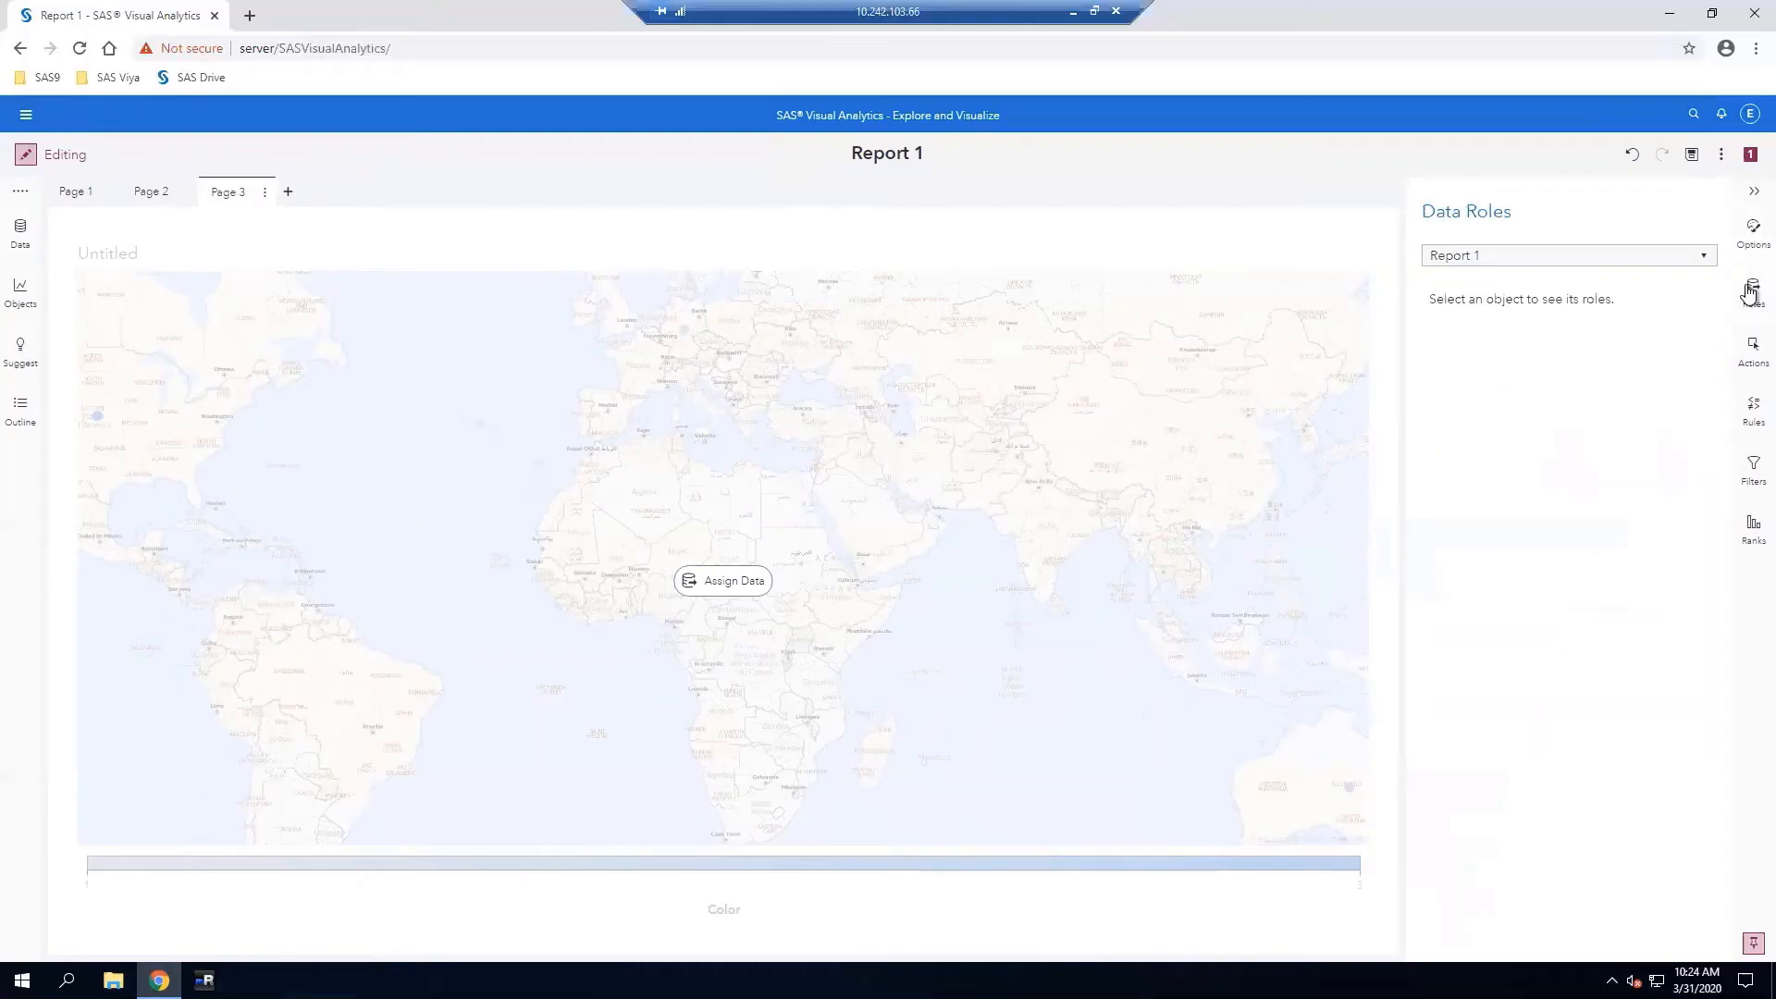
{"action": "left_click", "coordinate": [1318, 466]}
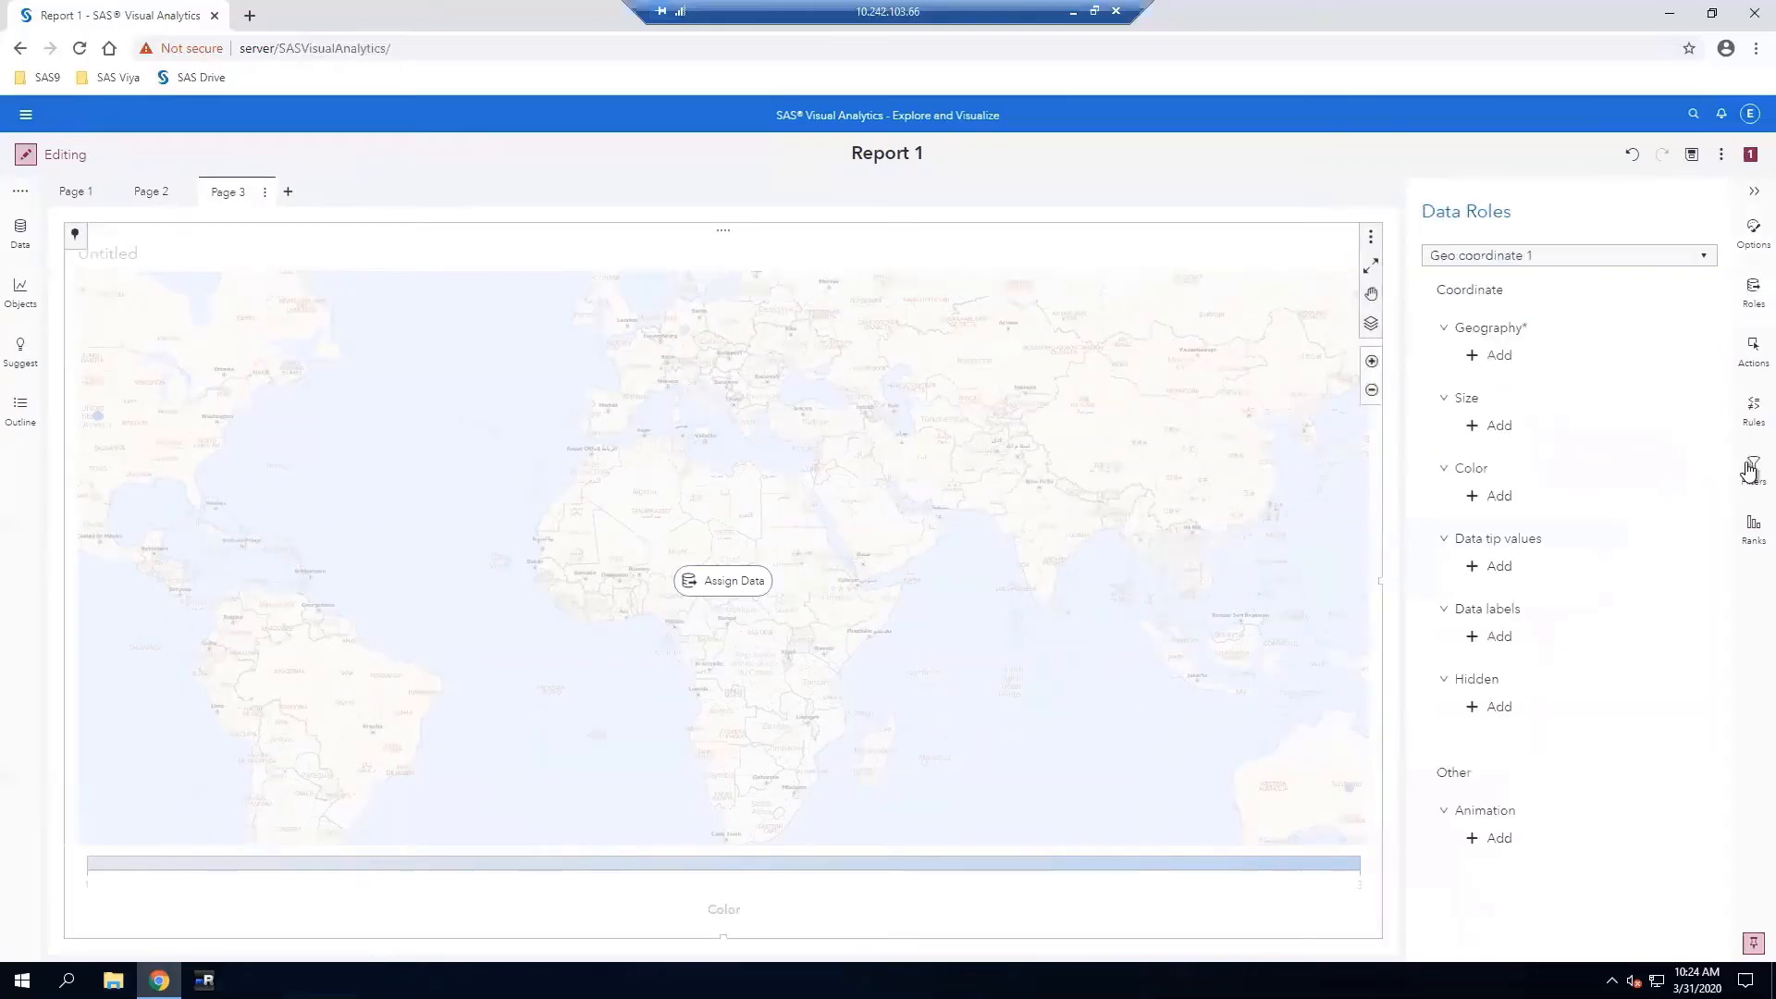
{"action": "left_click", "coordinate": [1500, 356]}
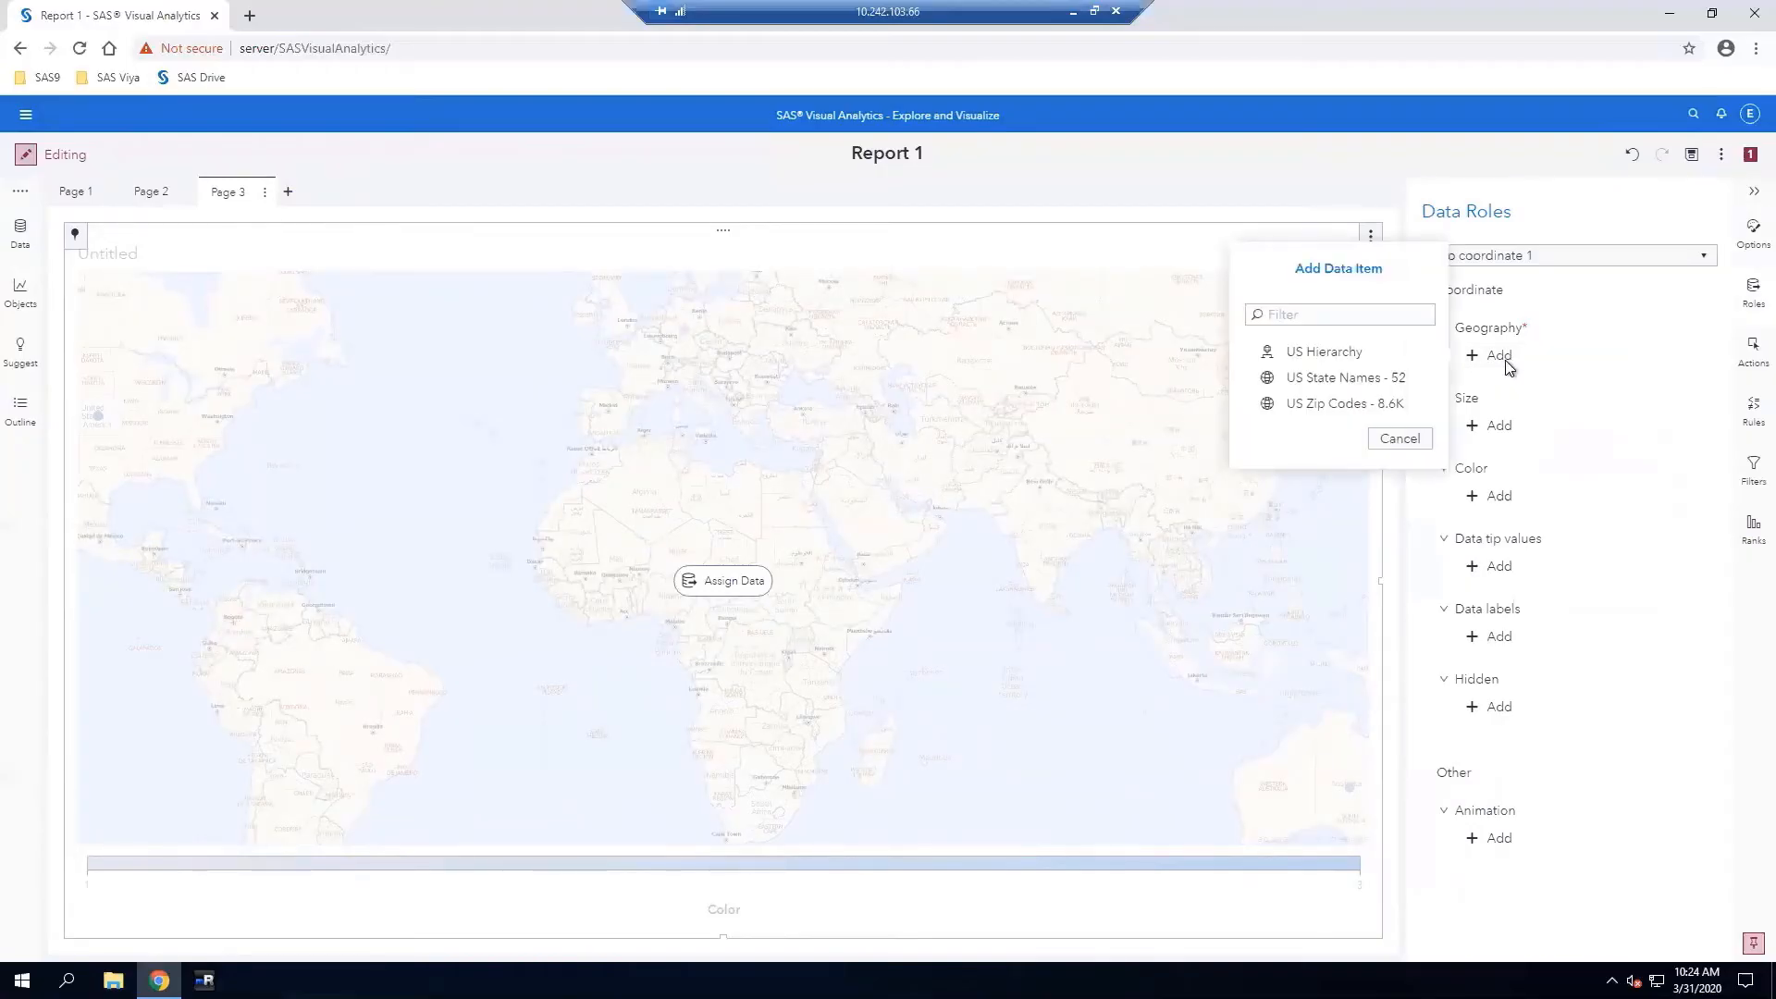
{"action": "left_click", "coordinate": [1362, 359]}
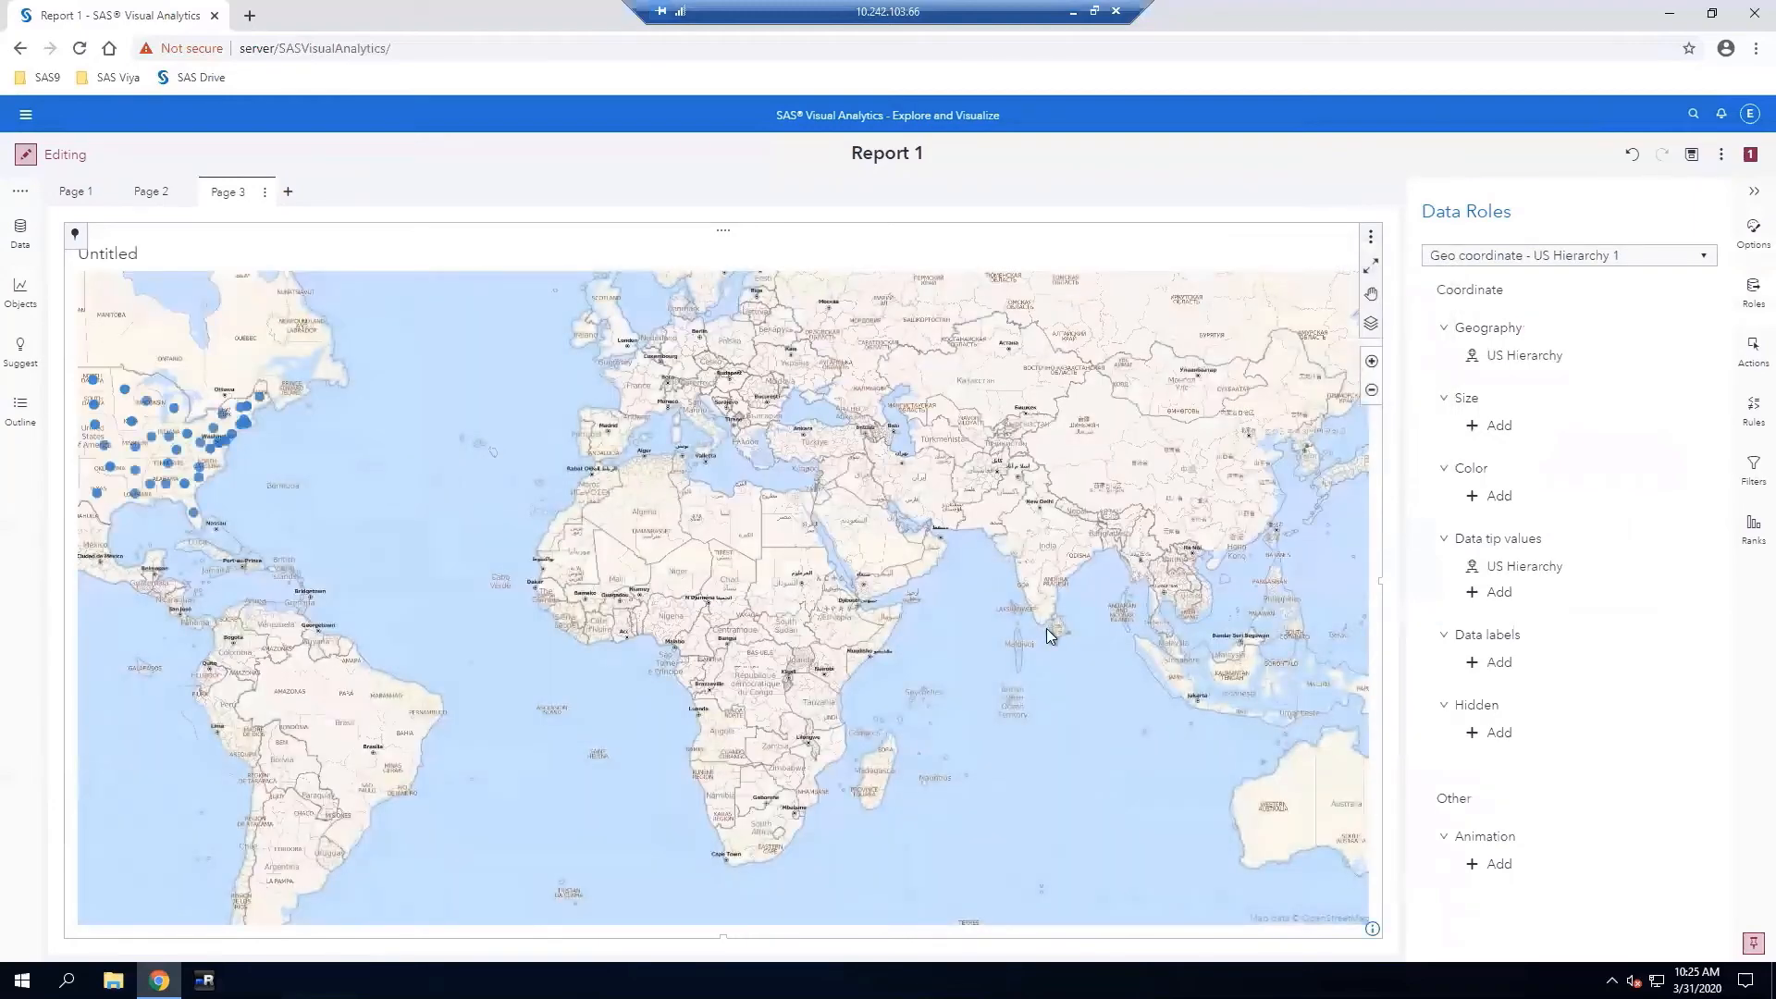
Assign Frequency to the coordinate map's Size role and Profit to its Color role
{"action": "left_click_drag", "start_coordinate": [1015, 791], "coordinate": [968, 766]}
{"action": "scroll", "coordinate": [968, 766], "scroll_direction": "up", "scroll_amount": 1}
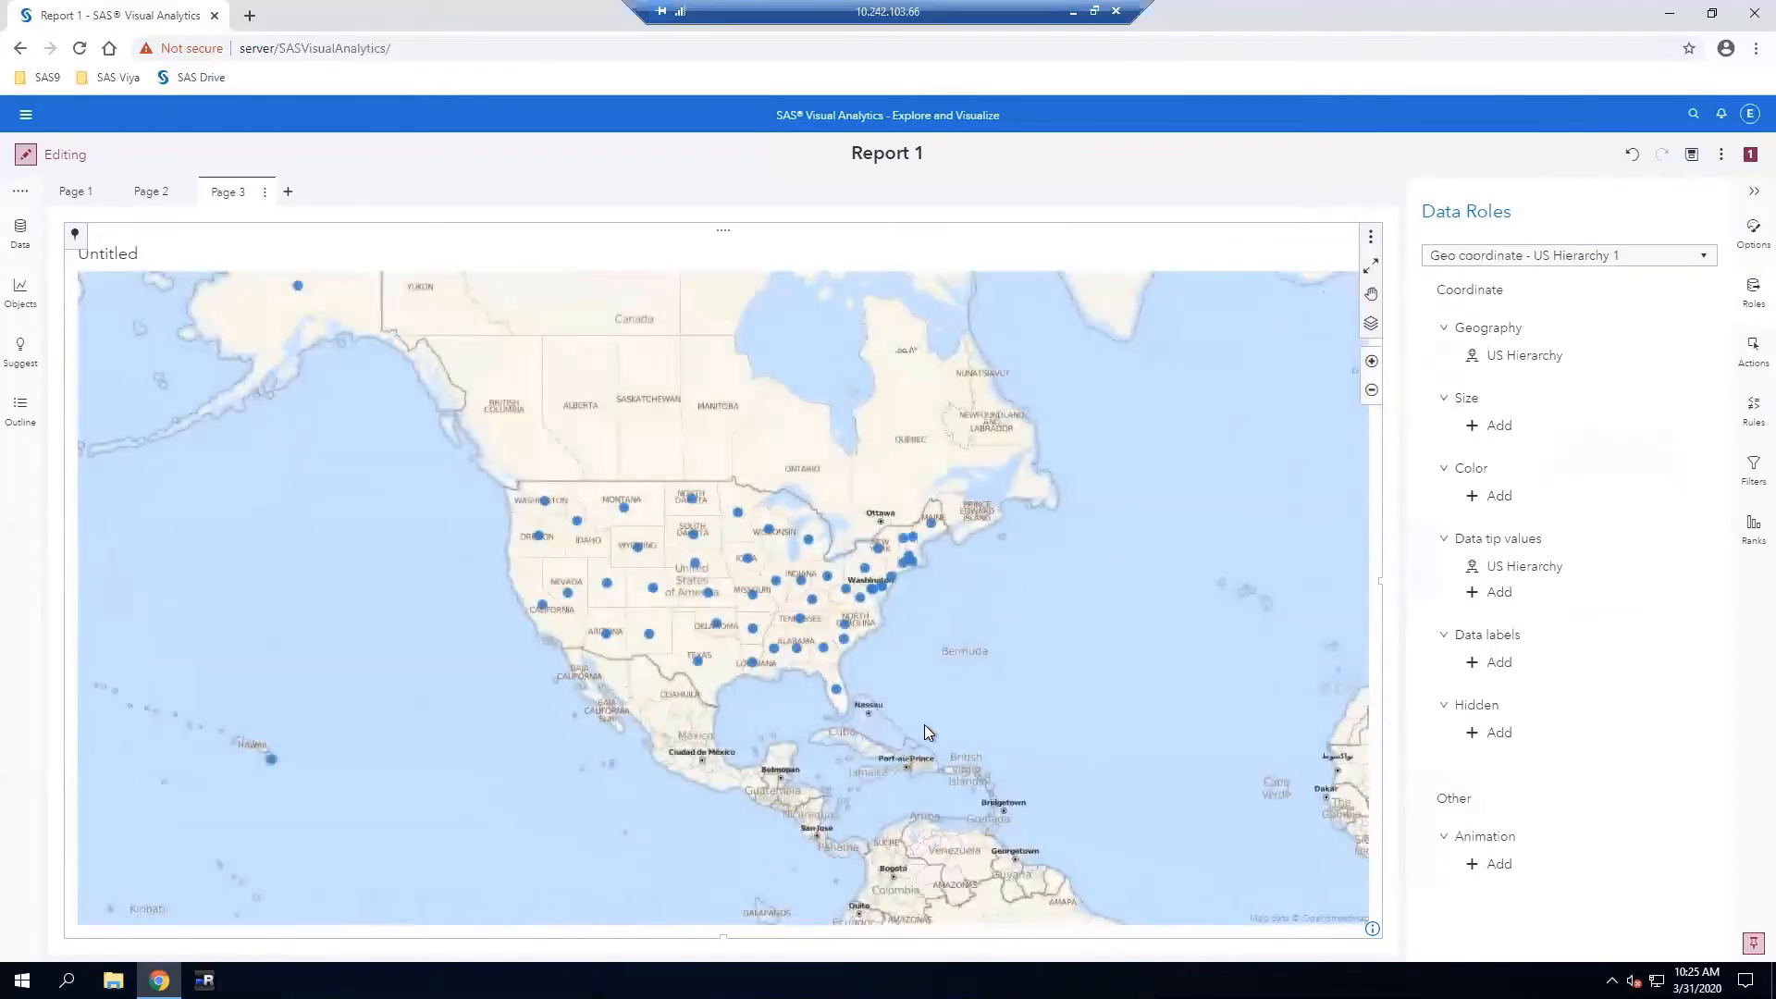
{"action": "left_click_drag", "start_coordinate": [924, 724], "coordinate": [1019, 780]}
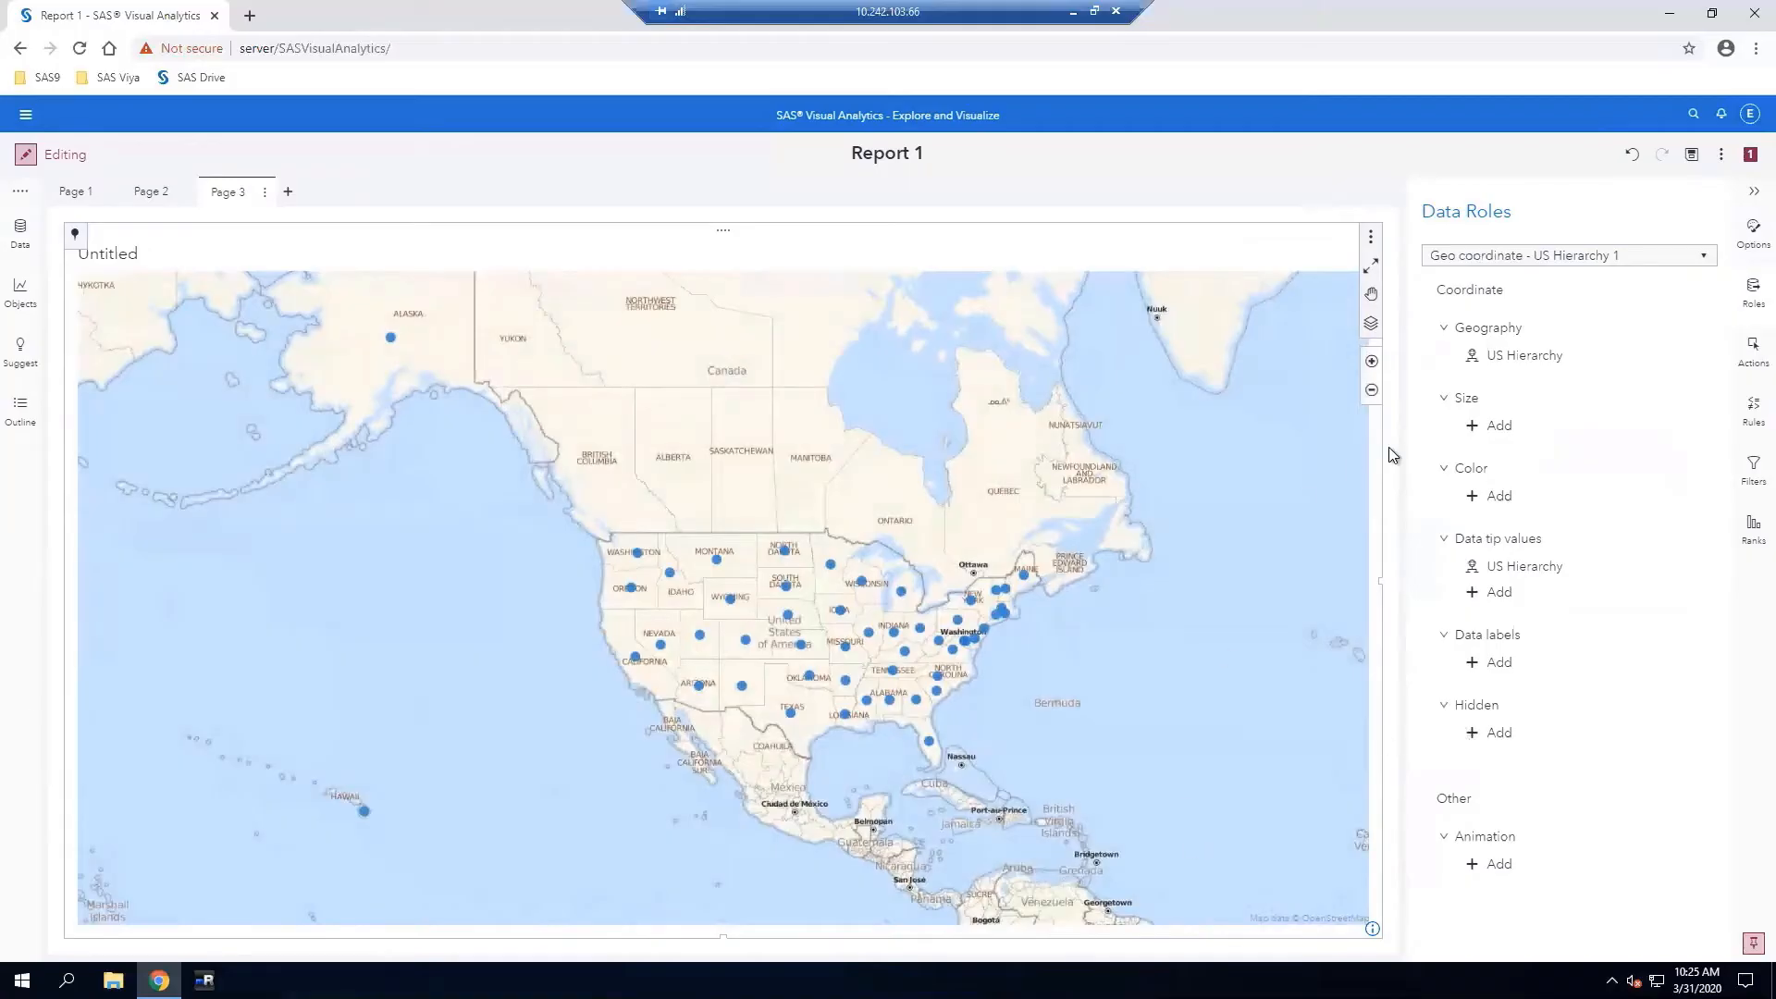
{"action": "left_click", "coordinate": [1476, 427]}
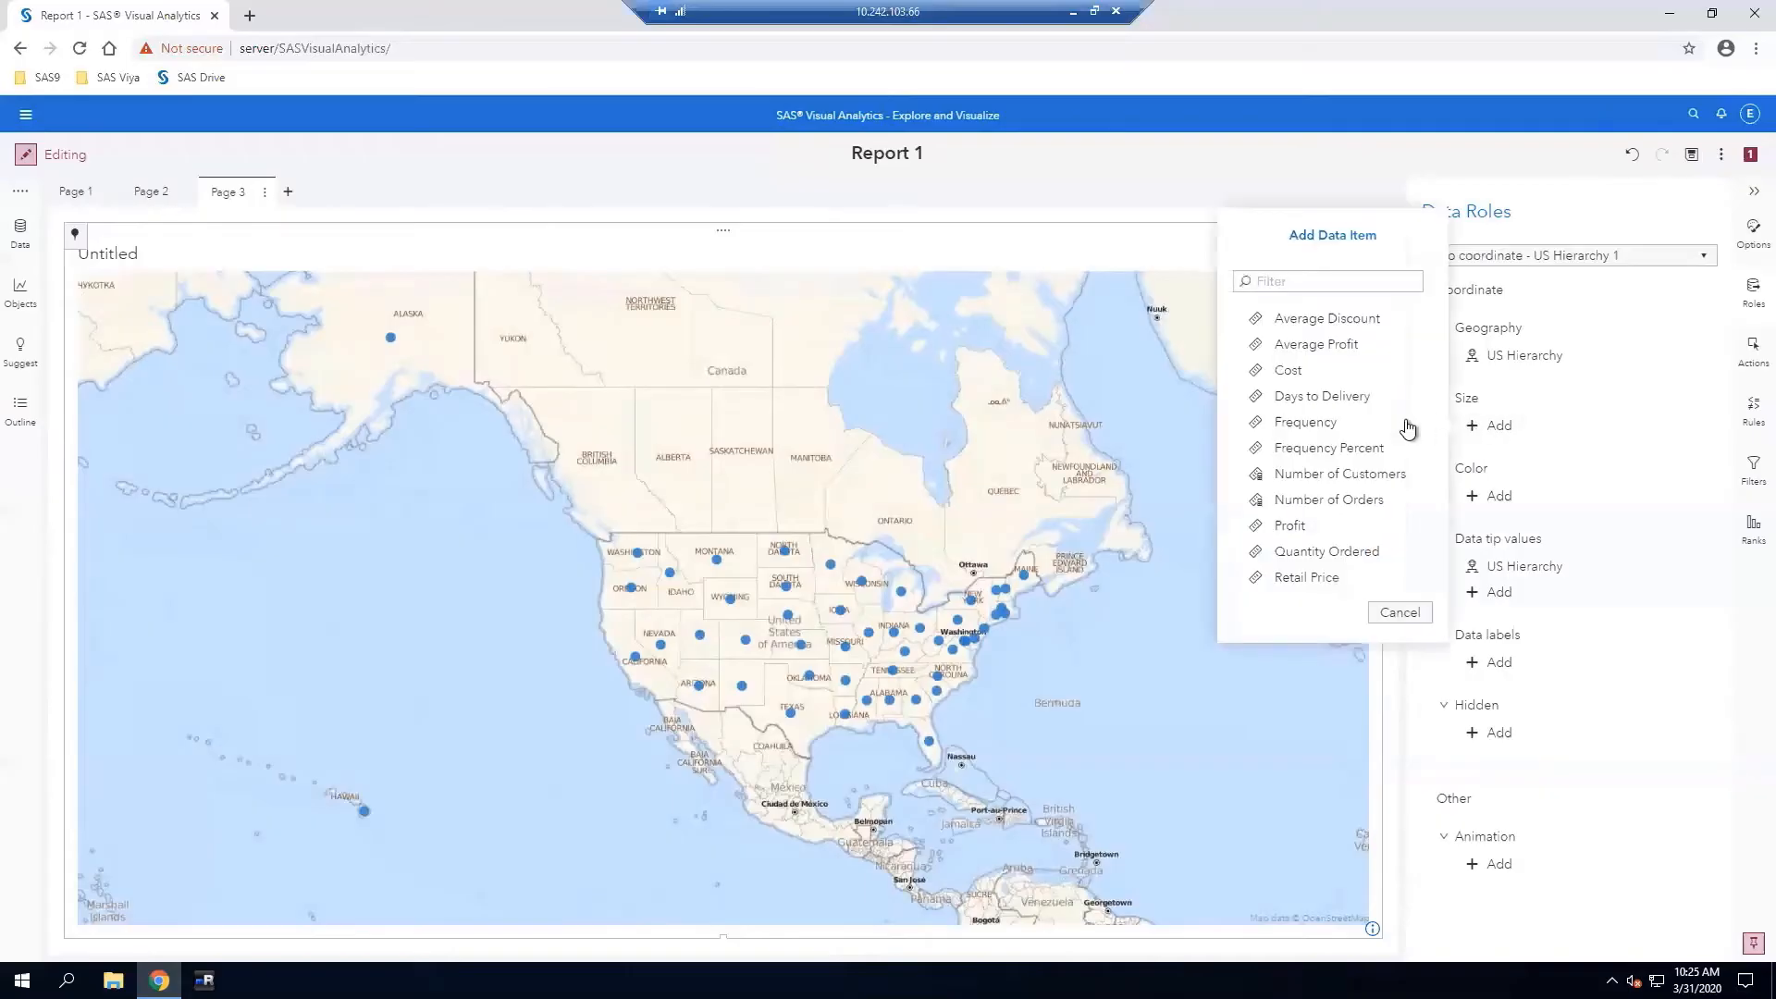
{"action": "left_click", "coordinate": [1307, 424]}
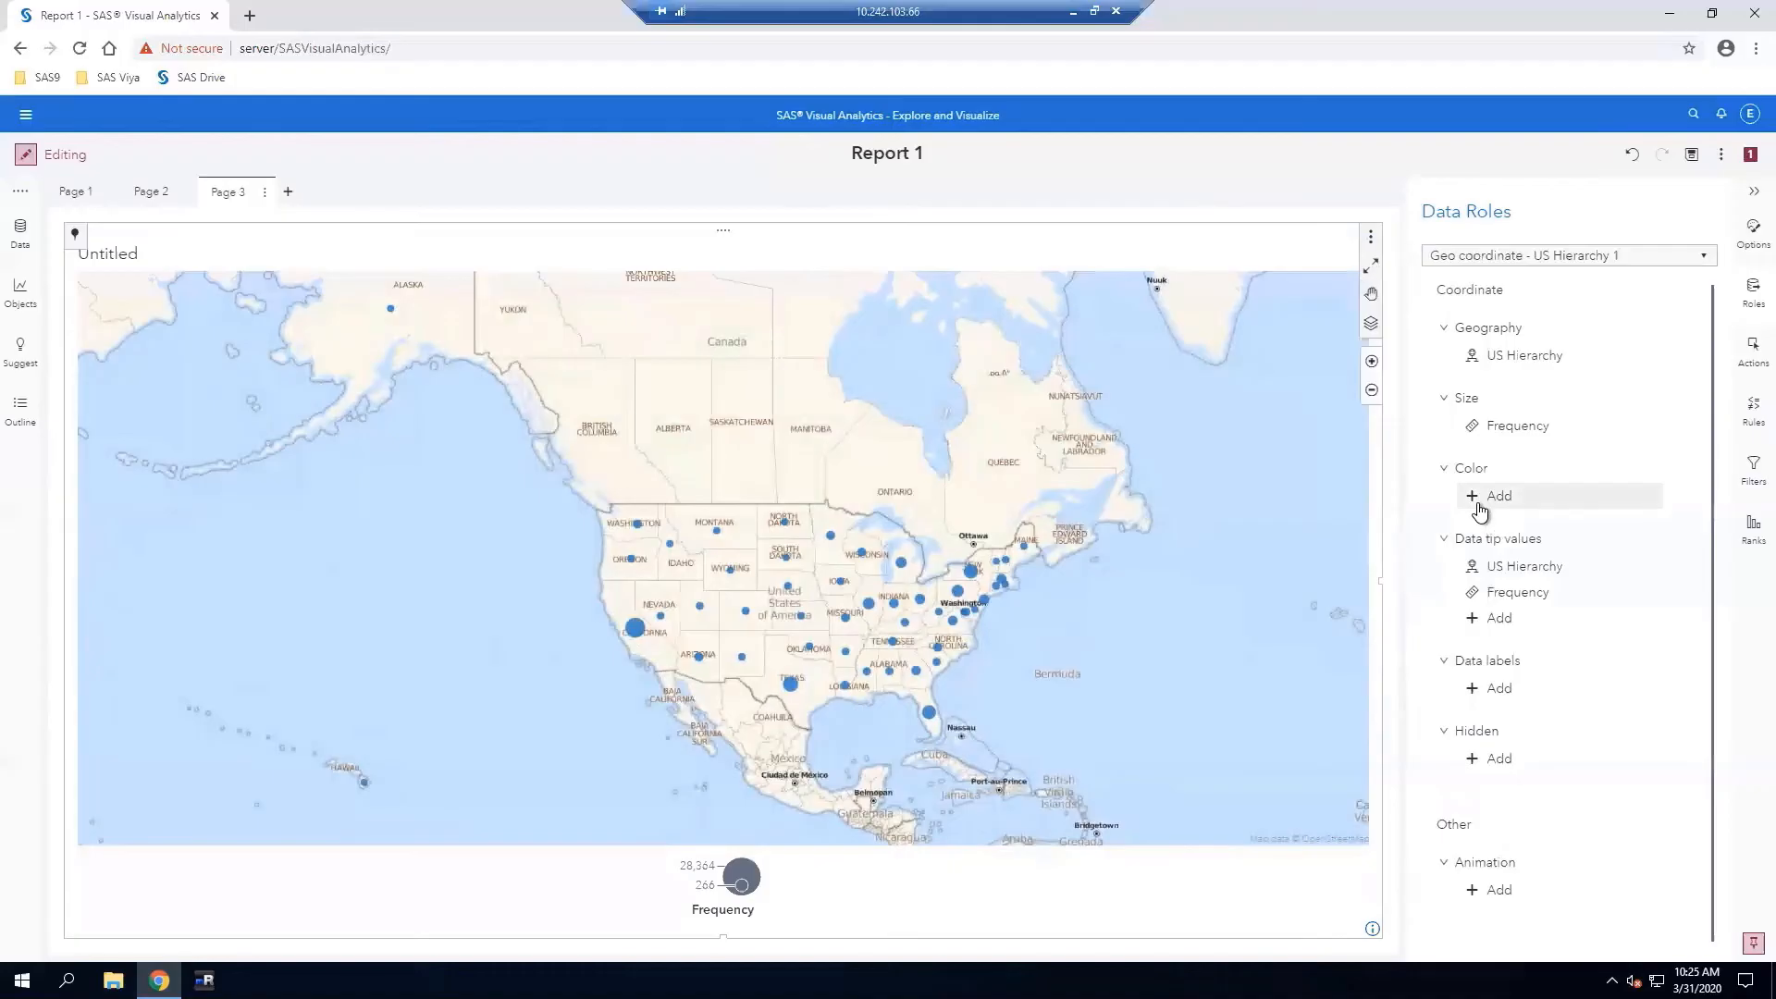
{"action": "left_click", "coordinate": [1479, 505]}
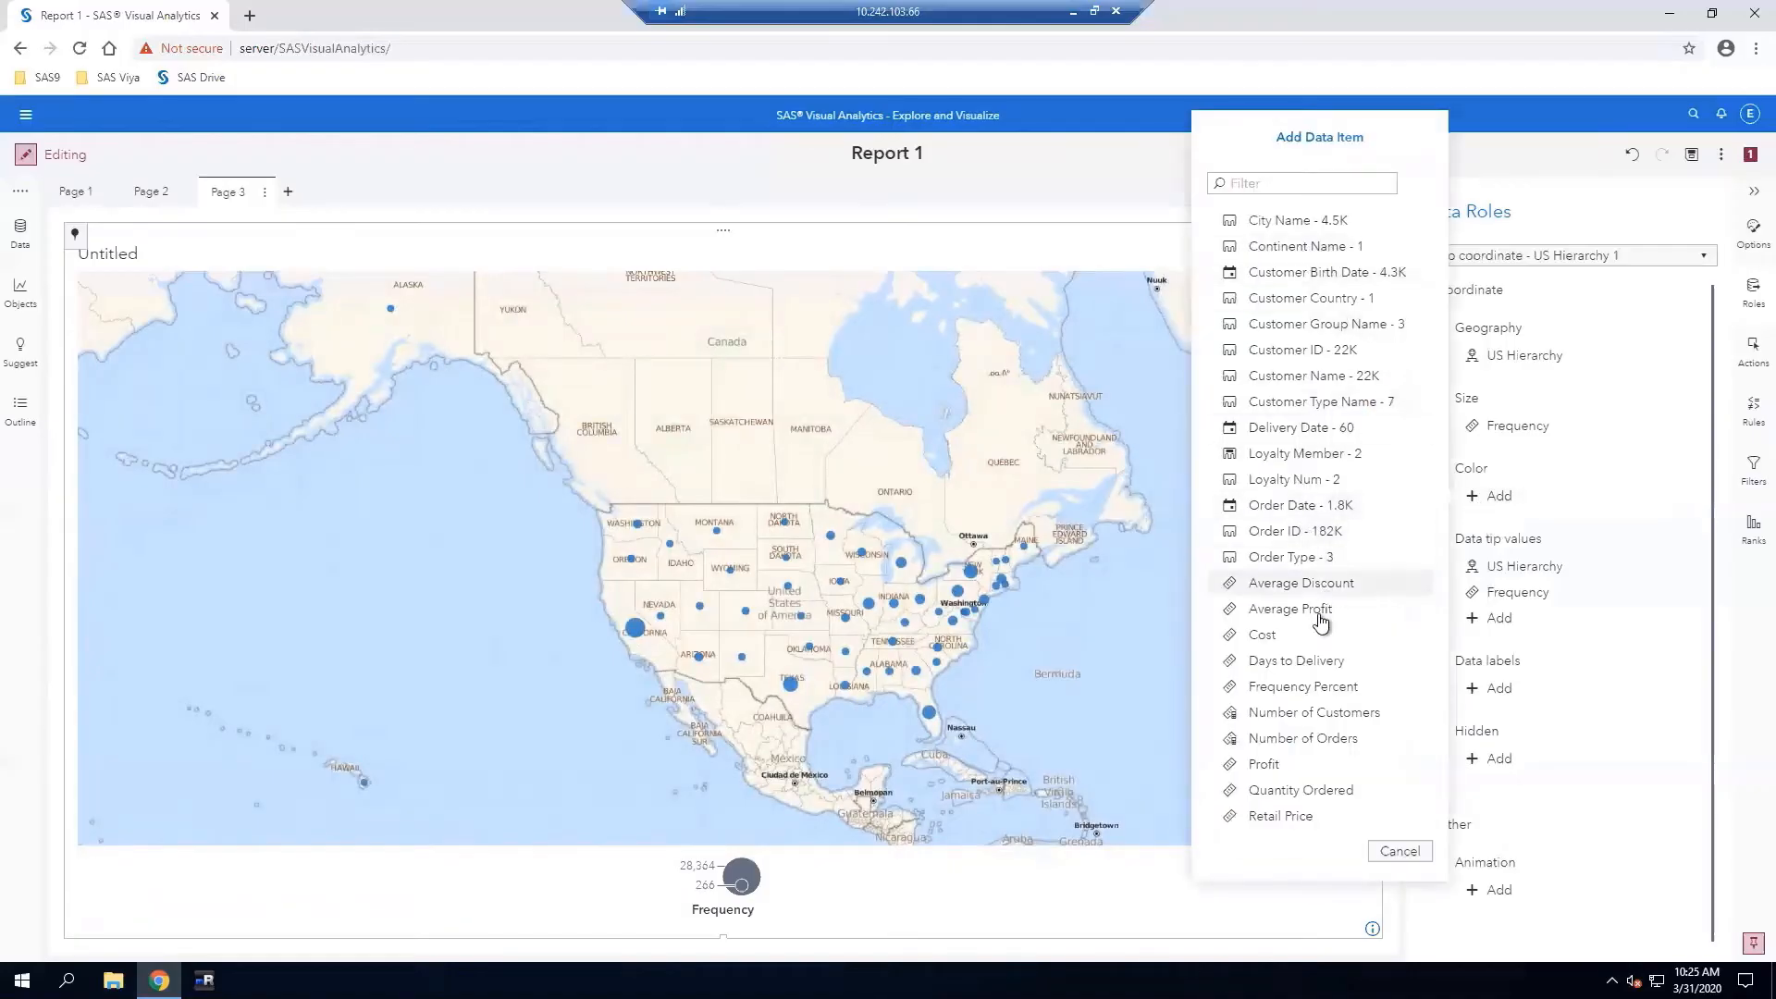
{"action": "left_click", "coordinate": [1275, 764]}
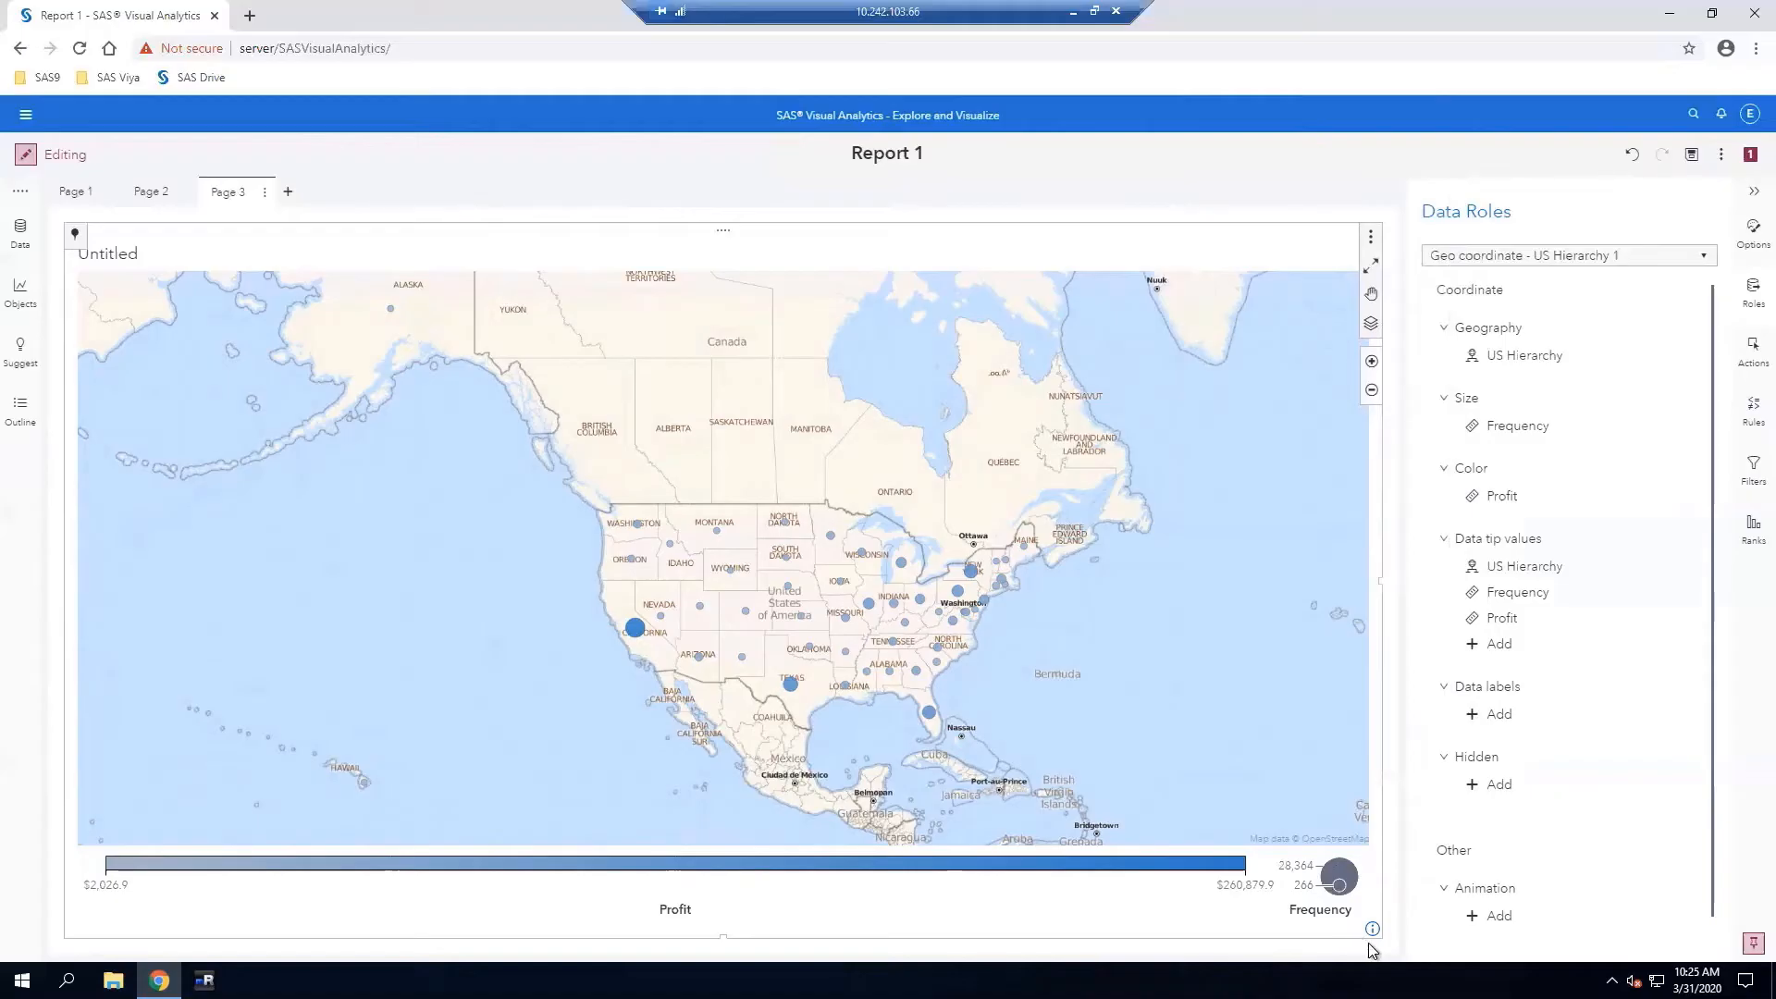
Read the map's information message and check the distinct count of US State Names
{"action": "mouse_move", "coordinate": [1374, 930]}
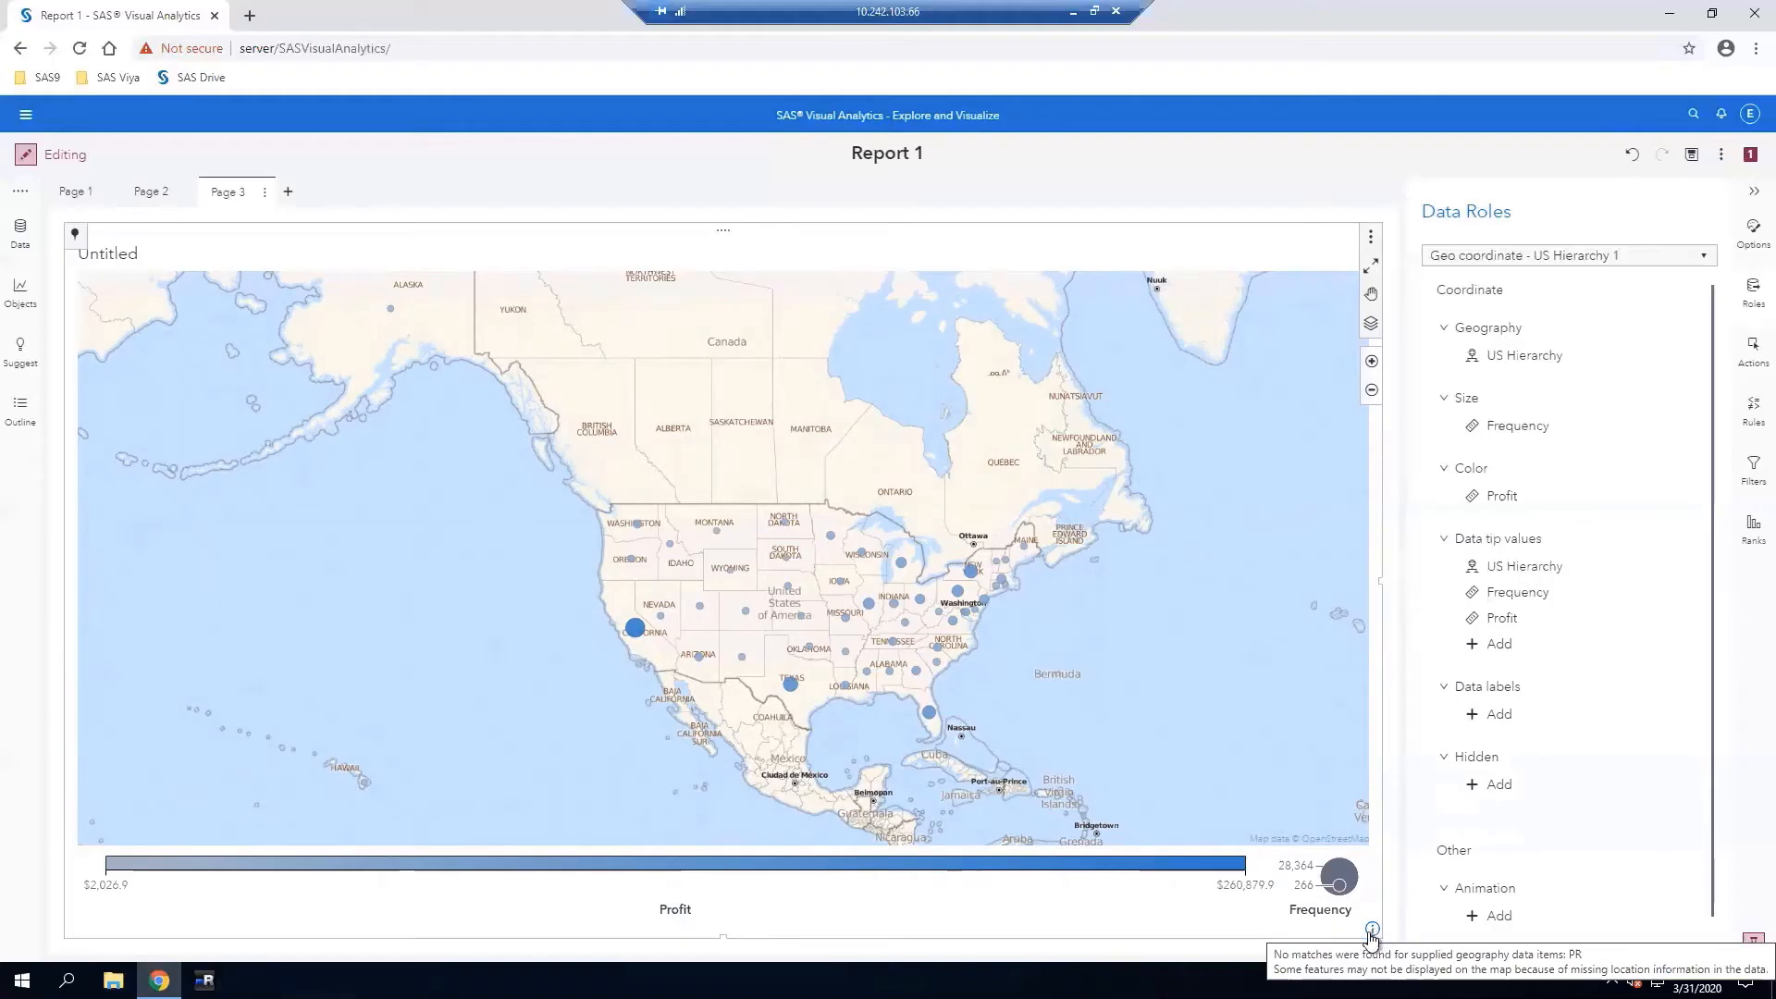
{"action": "left_click", "coordinate": [15, 246]}
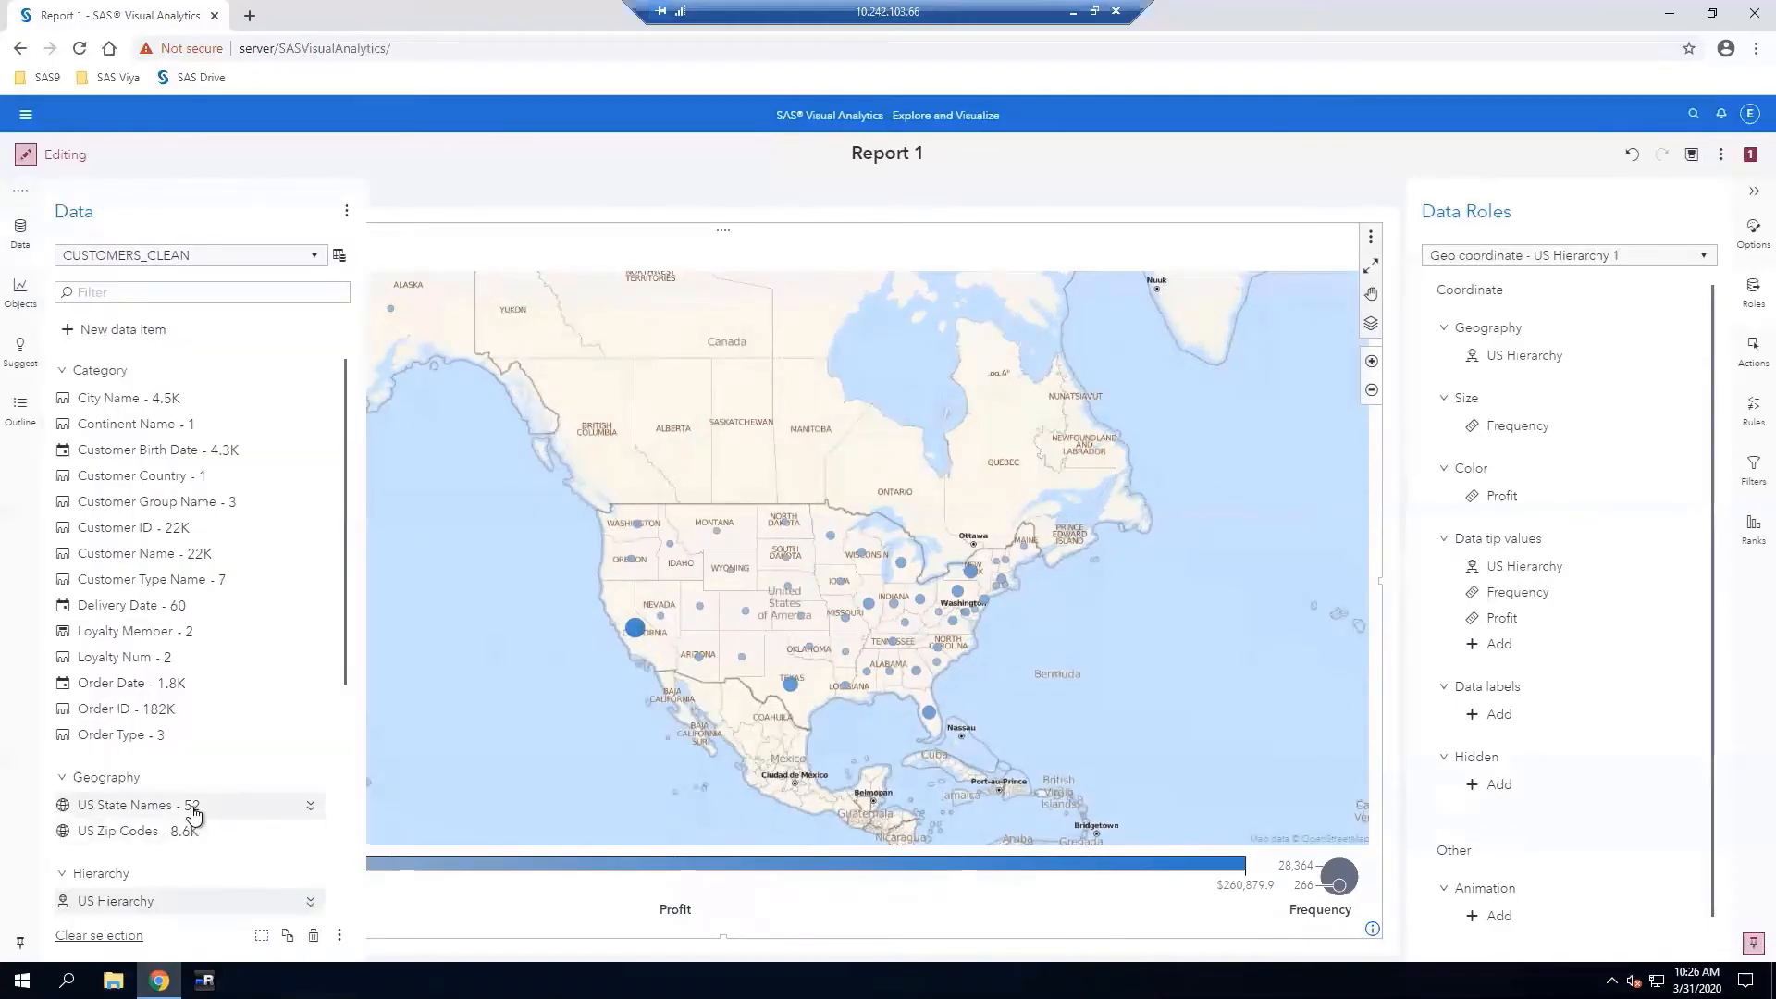
{"action": "mouse_move", "coordinate": [195, 817]}
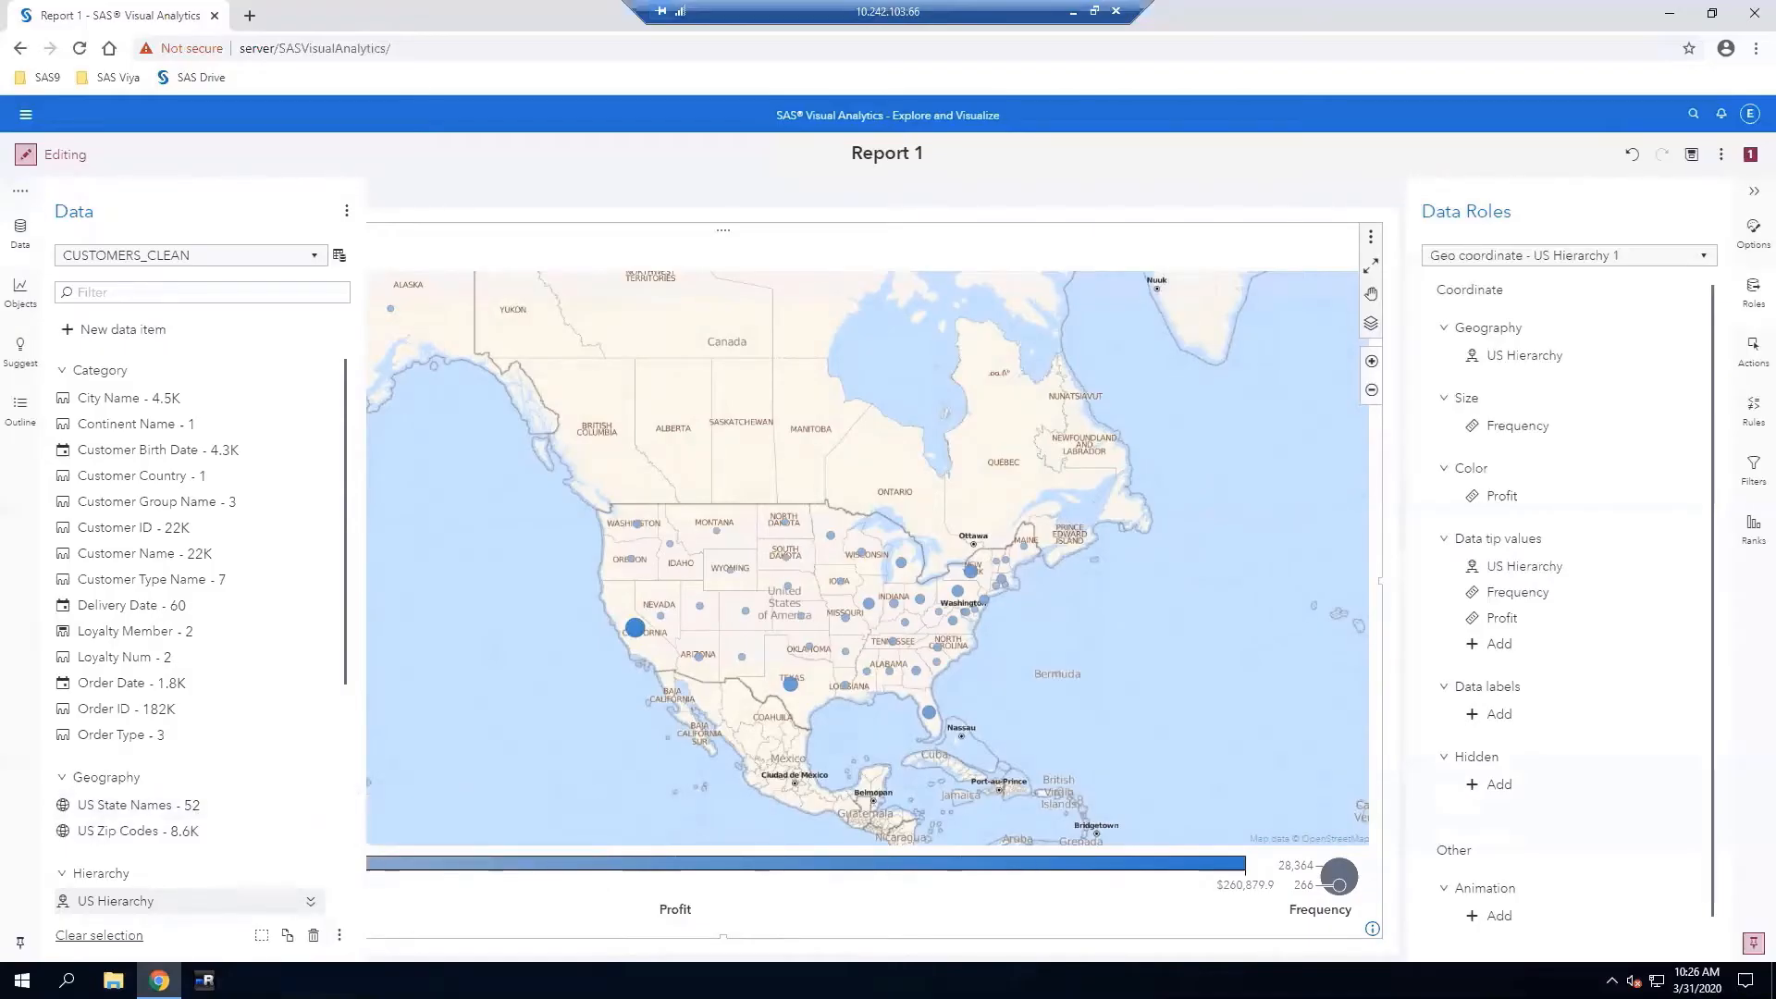
{"action": "left_click", "coordinate": [1268, 725]}
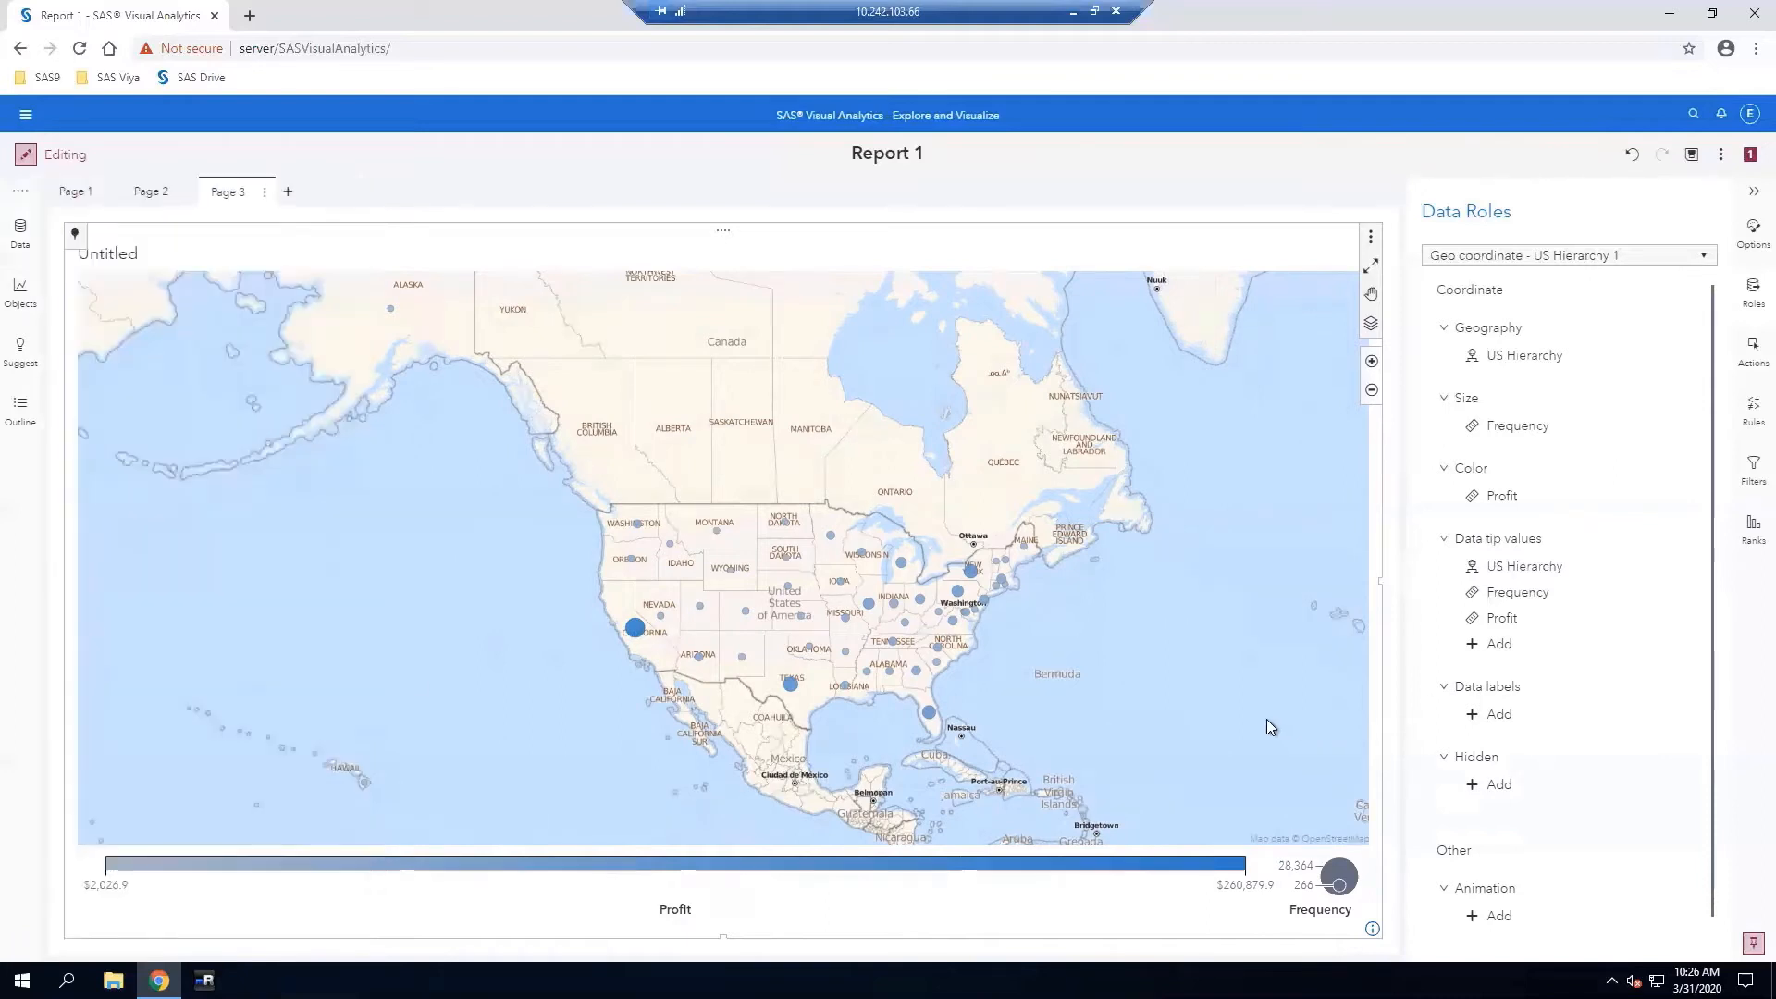
Filter the geo coordinate map by US State Names, excluding PR and missing values
{"action": "left_click", "coordinate": [1748, 468]}
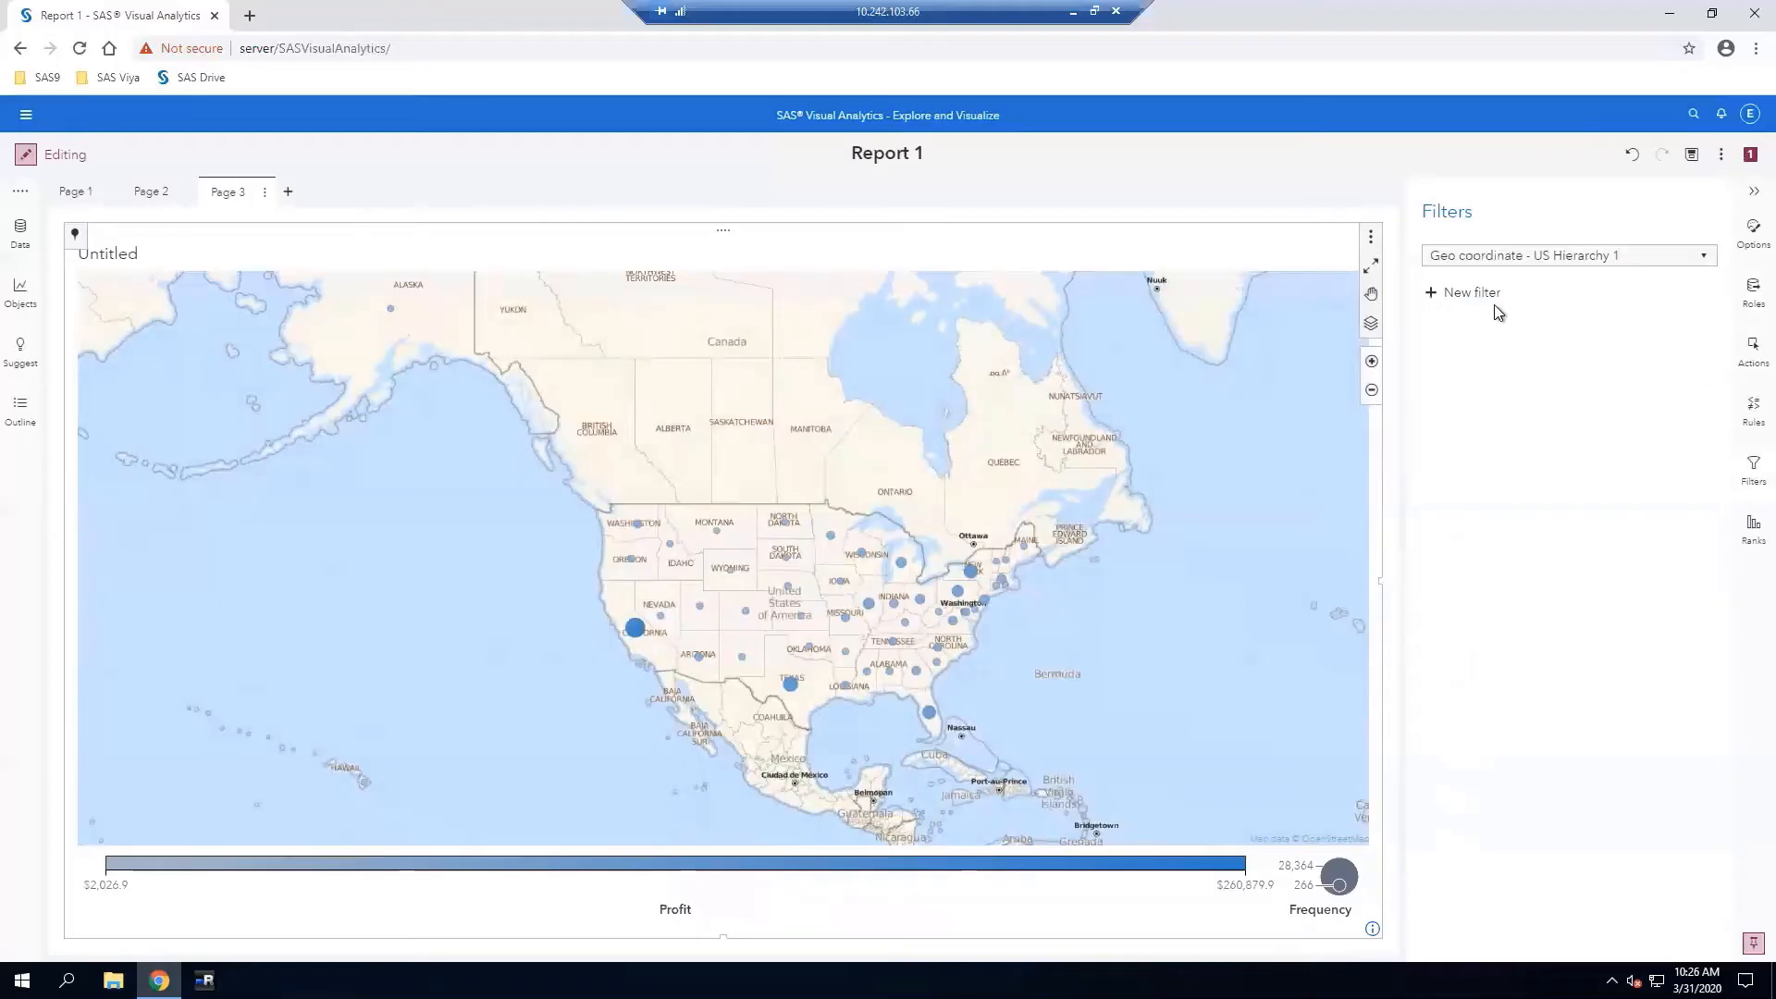
{"action": "left_click", "coordinate": [1467, 295]}
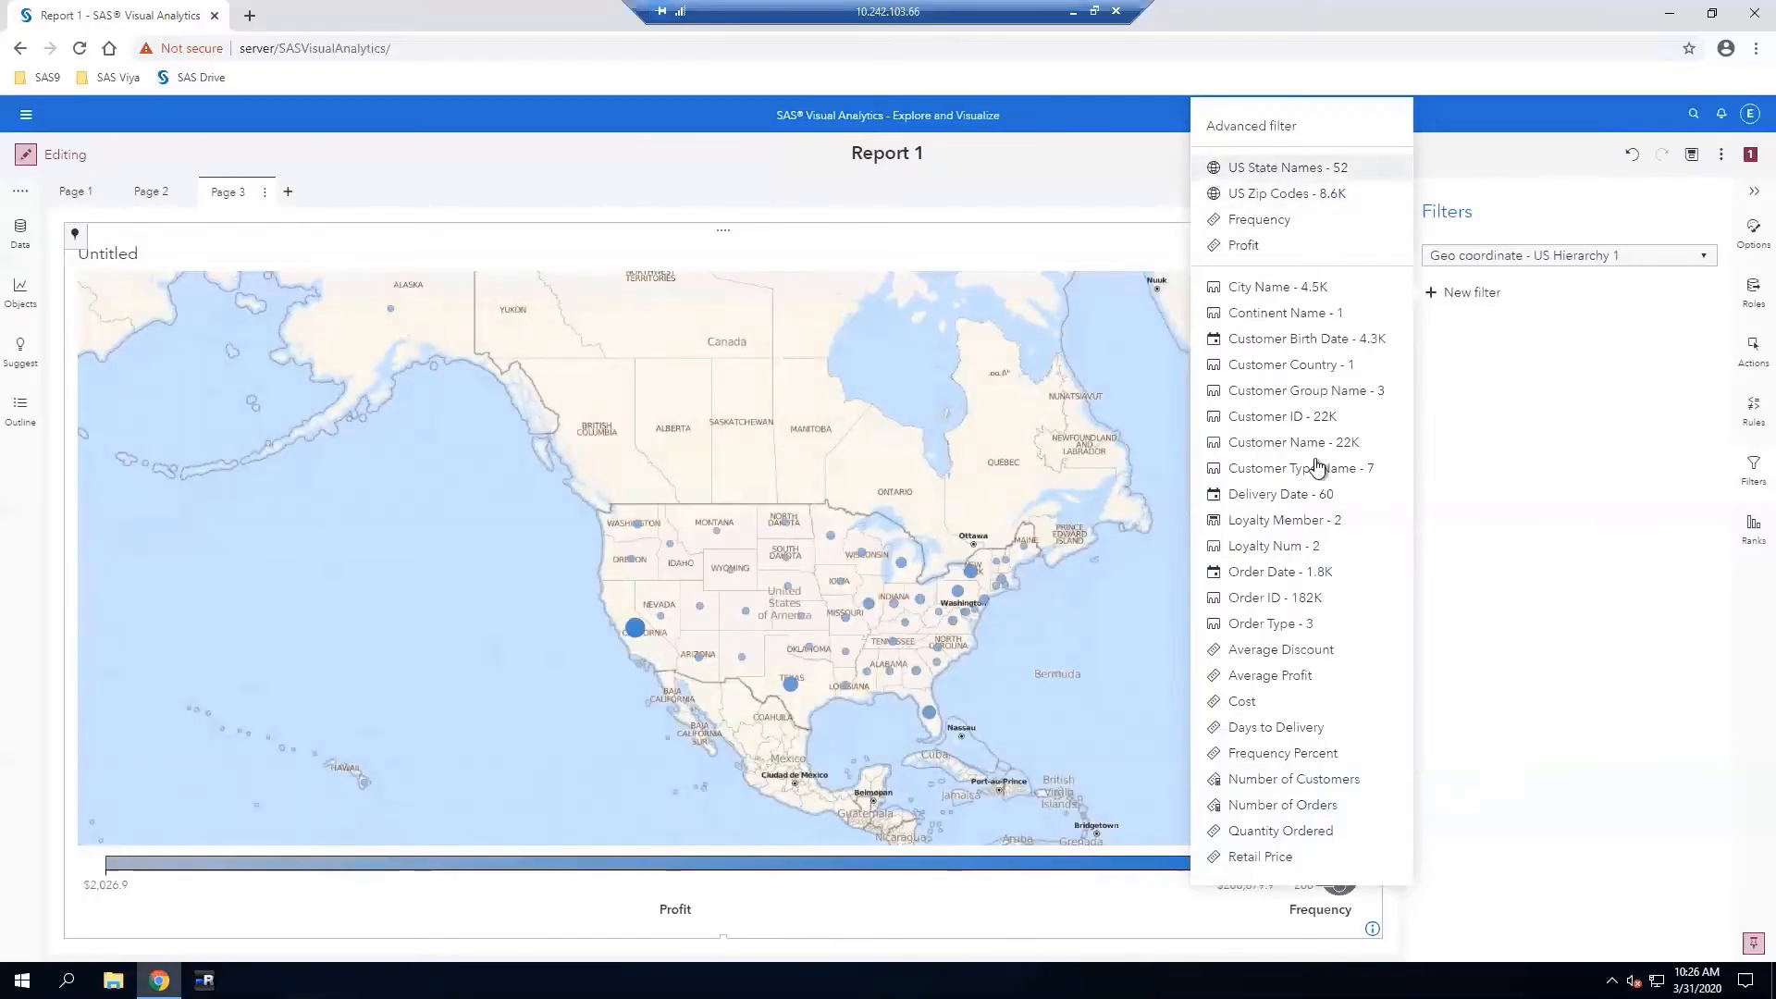
{"action": "left_click", "coordinate": [1450, 788]}
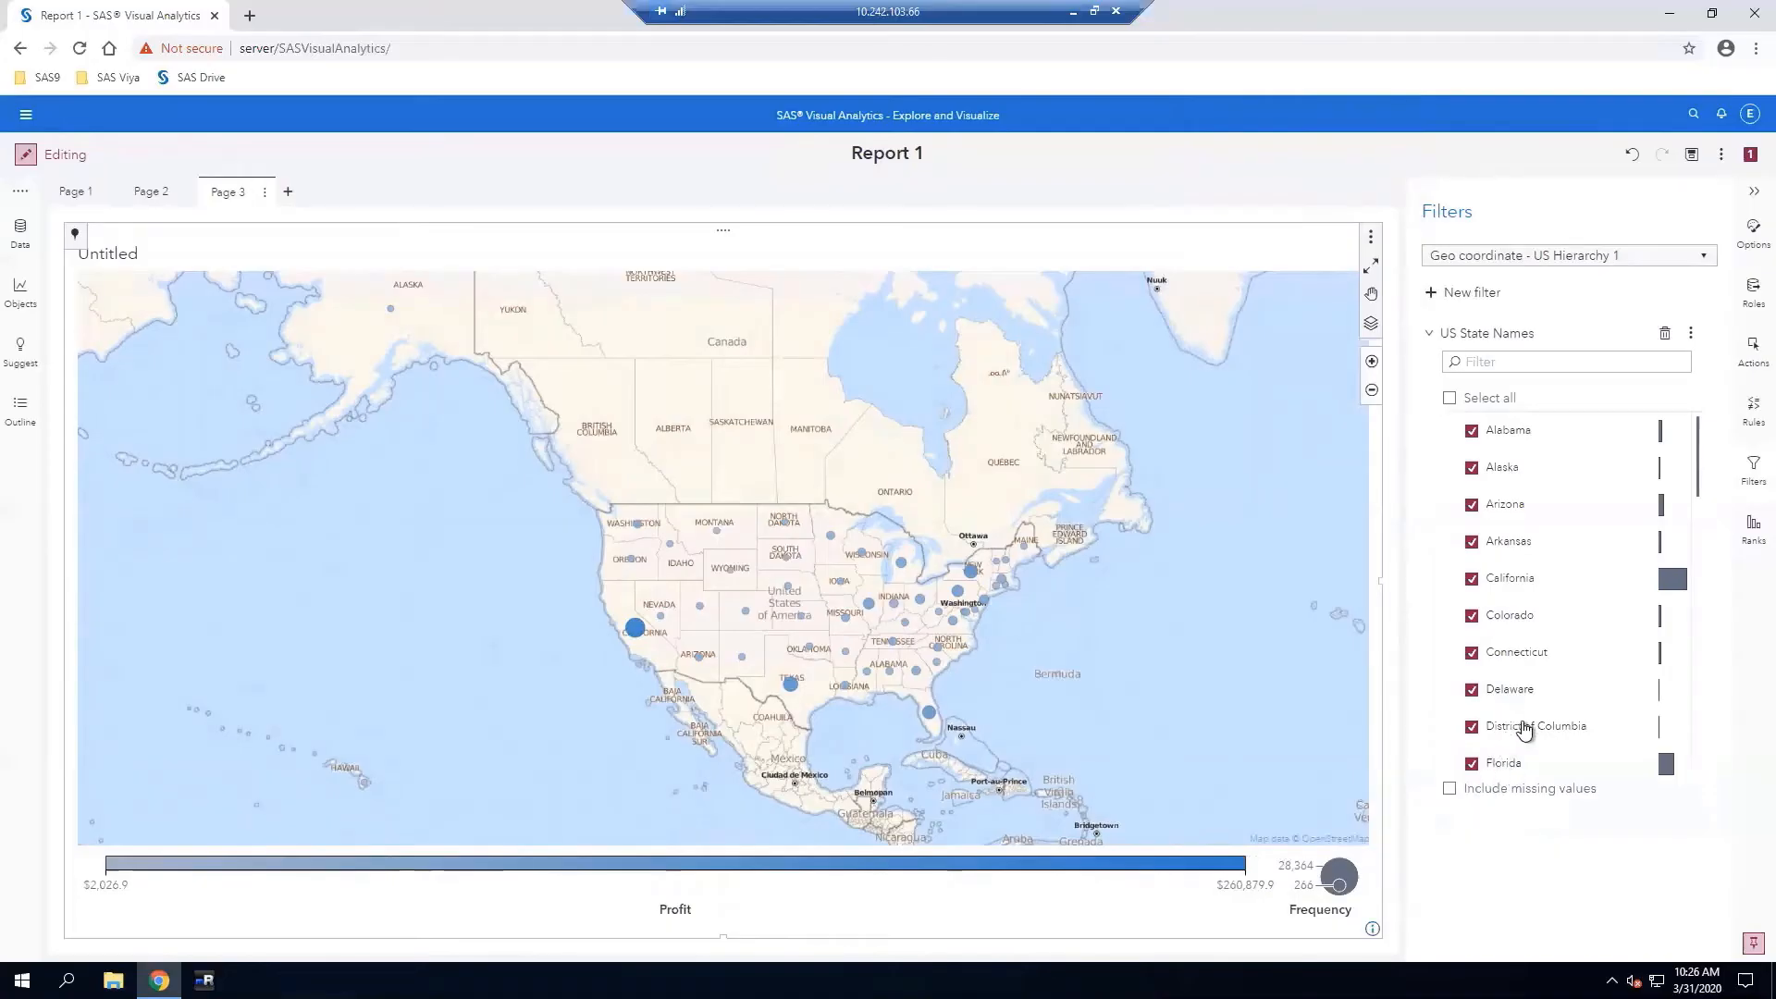
{"action": "scroll", "coordinate": [1593, 508], "scroll_direction": "down", "scroll_amount": 3}
{"action": "scroll", "coordinate": [1525, 629], "scroll_direction": "down", "scroll_amount": 5}
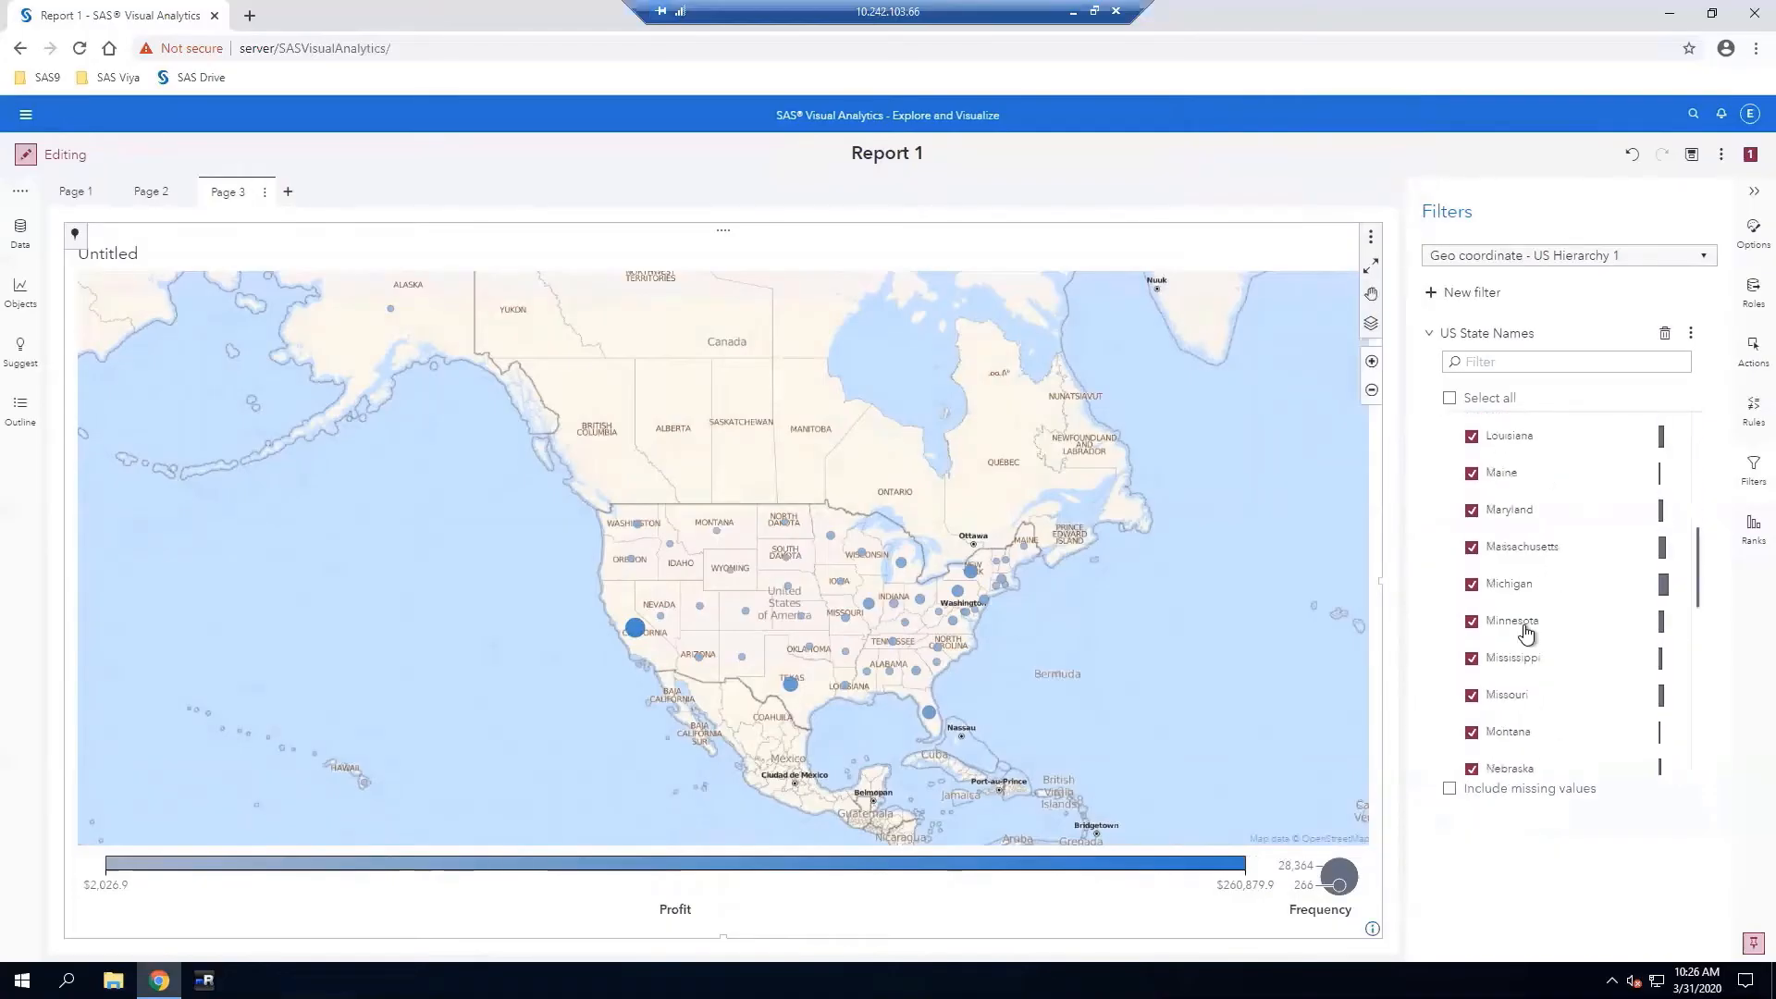
{"action": "scroll", "coordinate": [1525, 630], "scroll_direction": "down", "scroll_amount": 2}
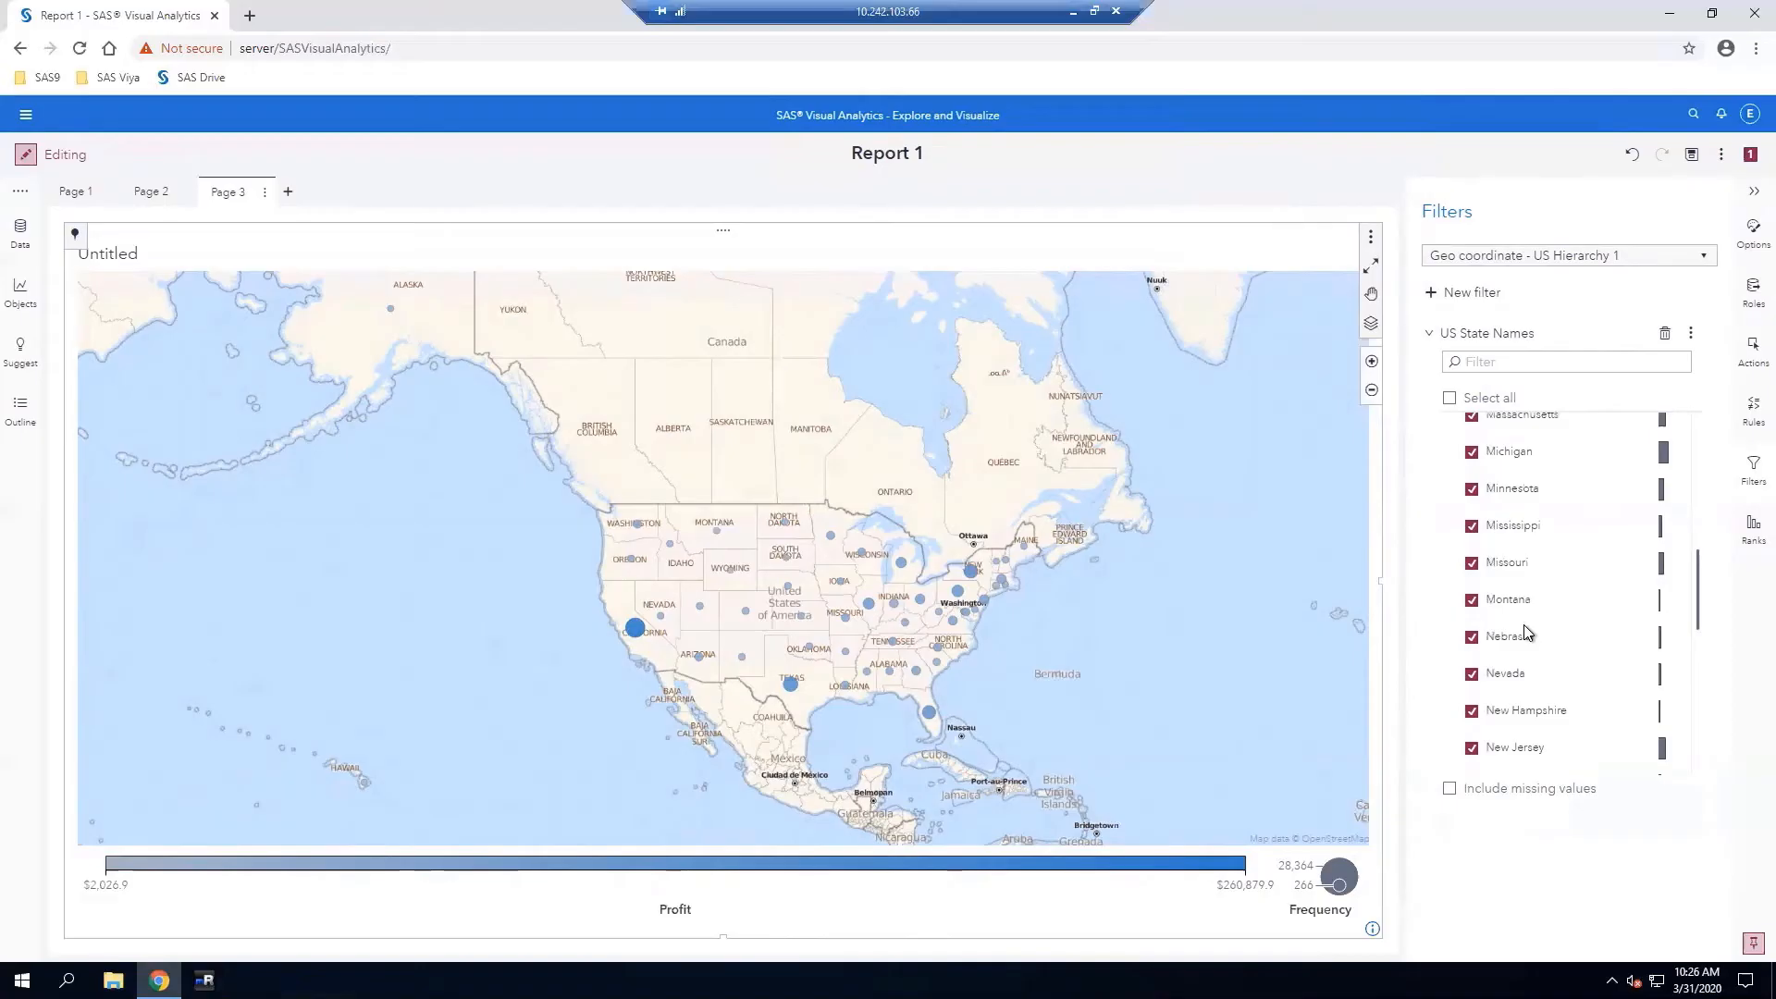
{"action": "scroll", "coordinate": [1527, 632], "scroll_direction": "down", "scroll_amount": 7}
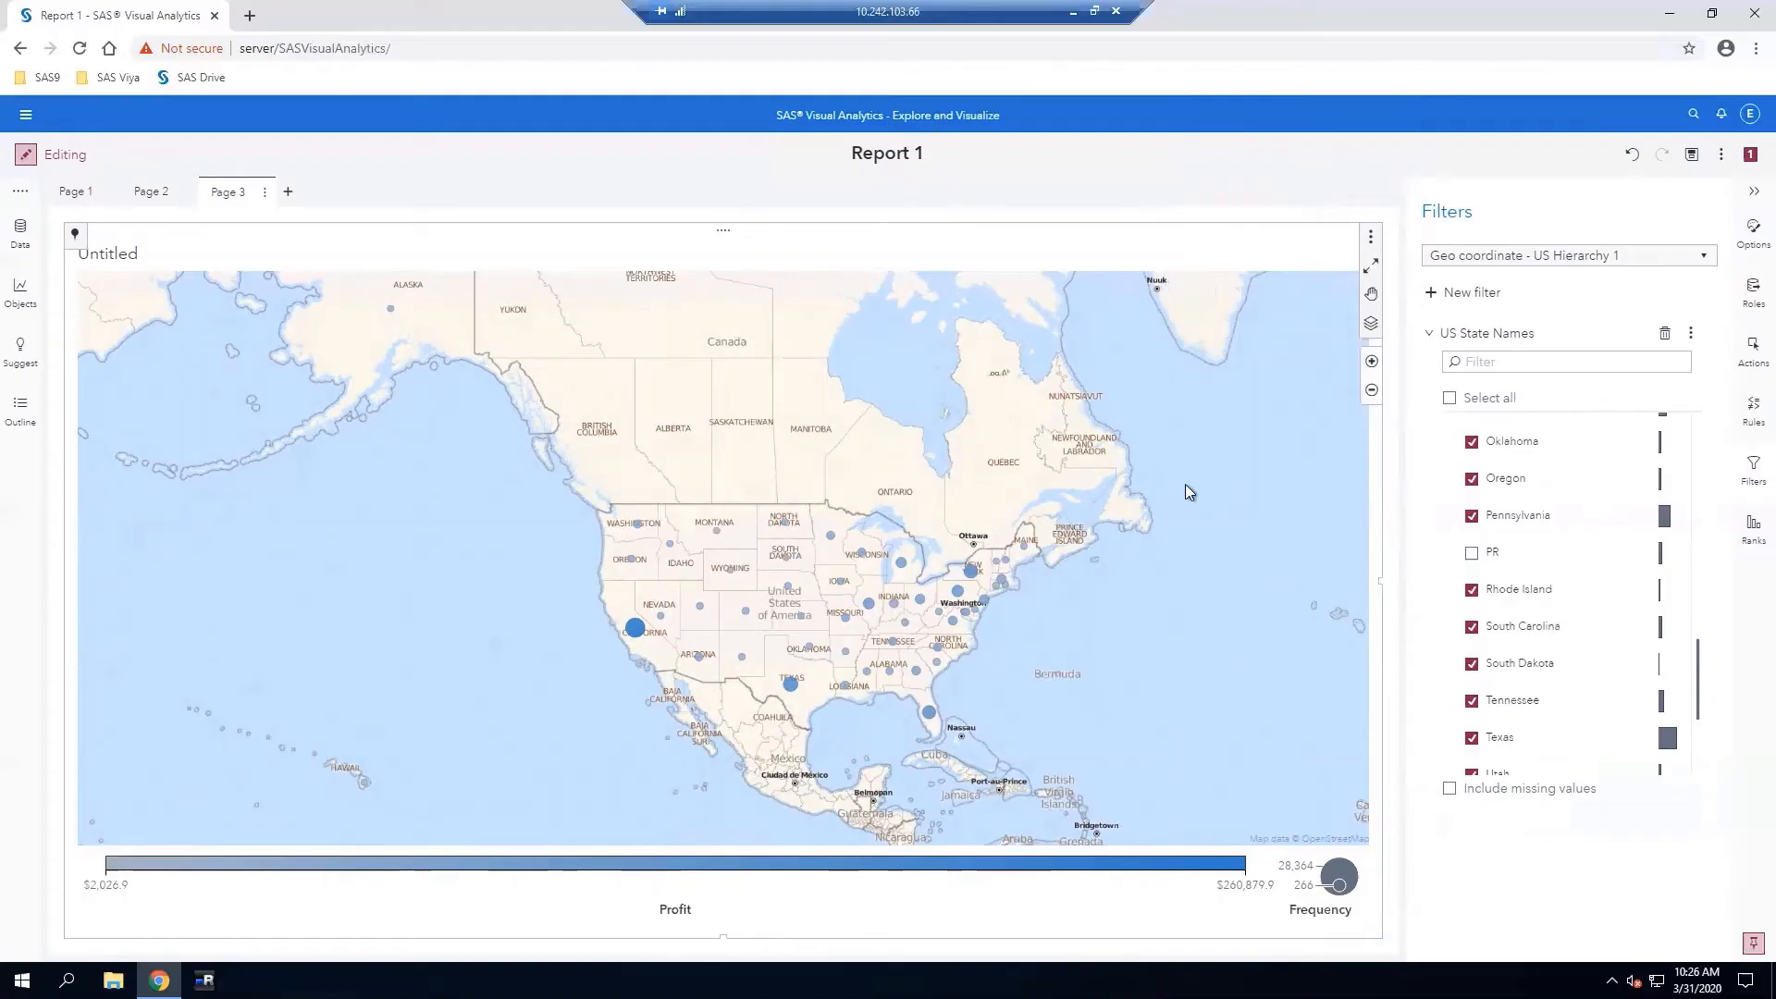
{"action": "left_click_drag", "start_coordinate": [1139, 590], "coordinate": [1135, 585]}
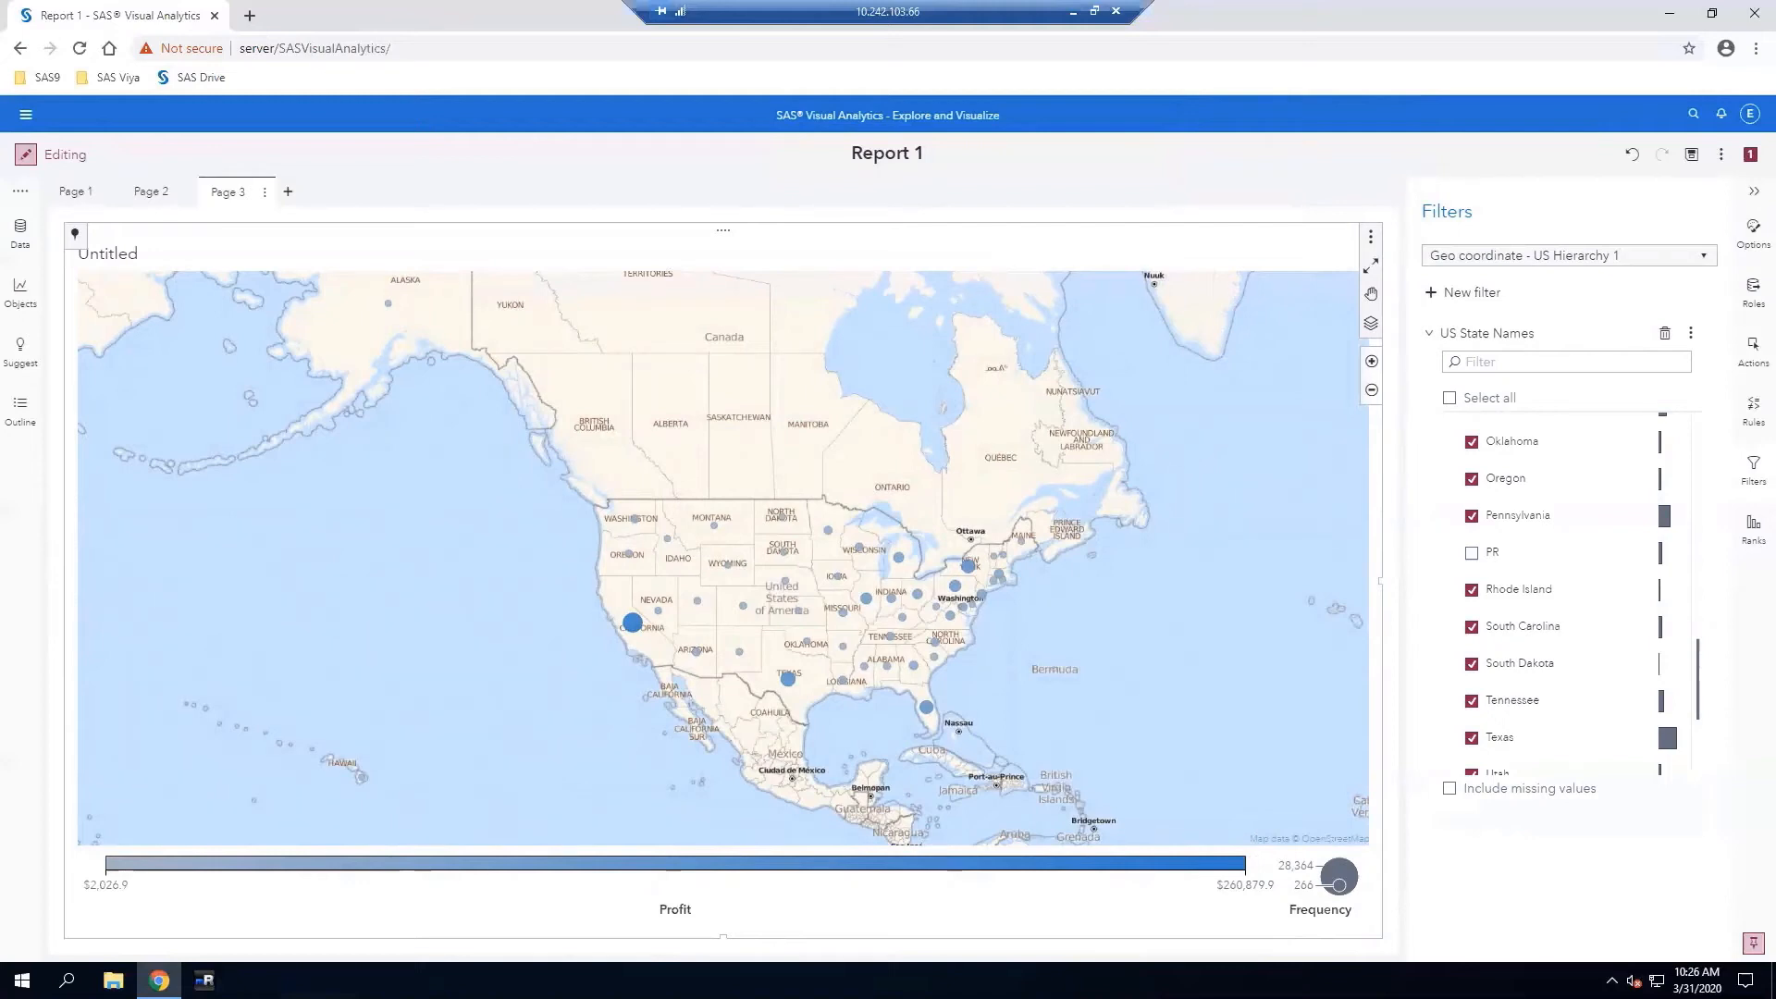
Set the geo coordinate map's custom title to "Profit by Location"
{"action": "left_click", "coordinate": [1749, 236]}
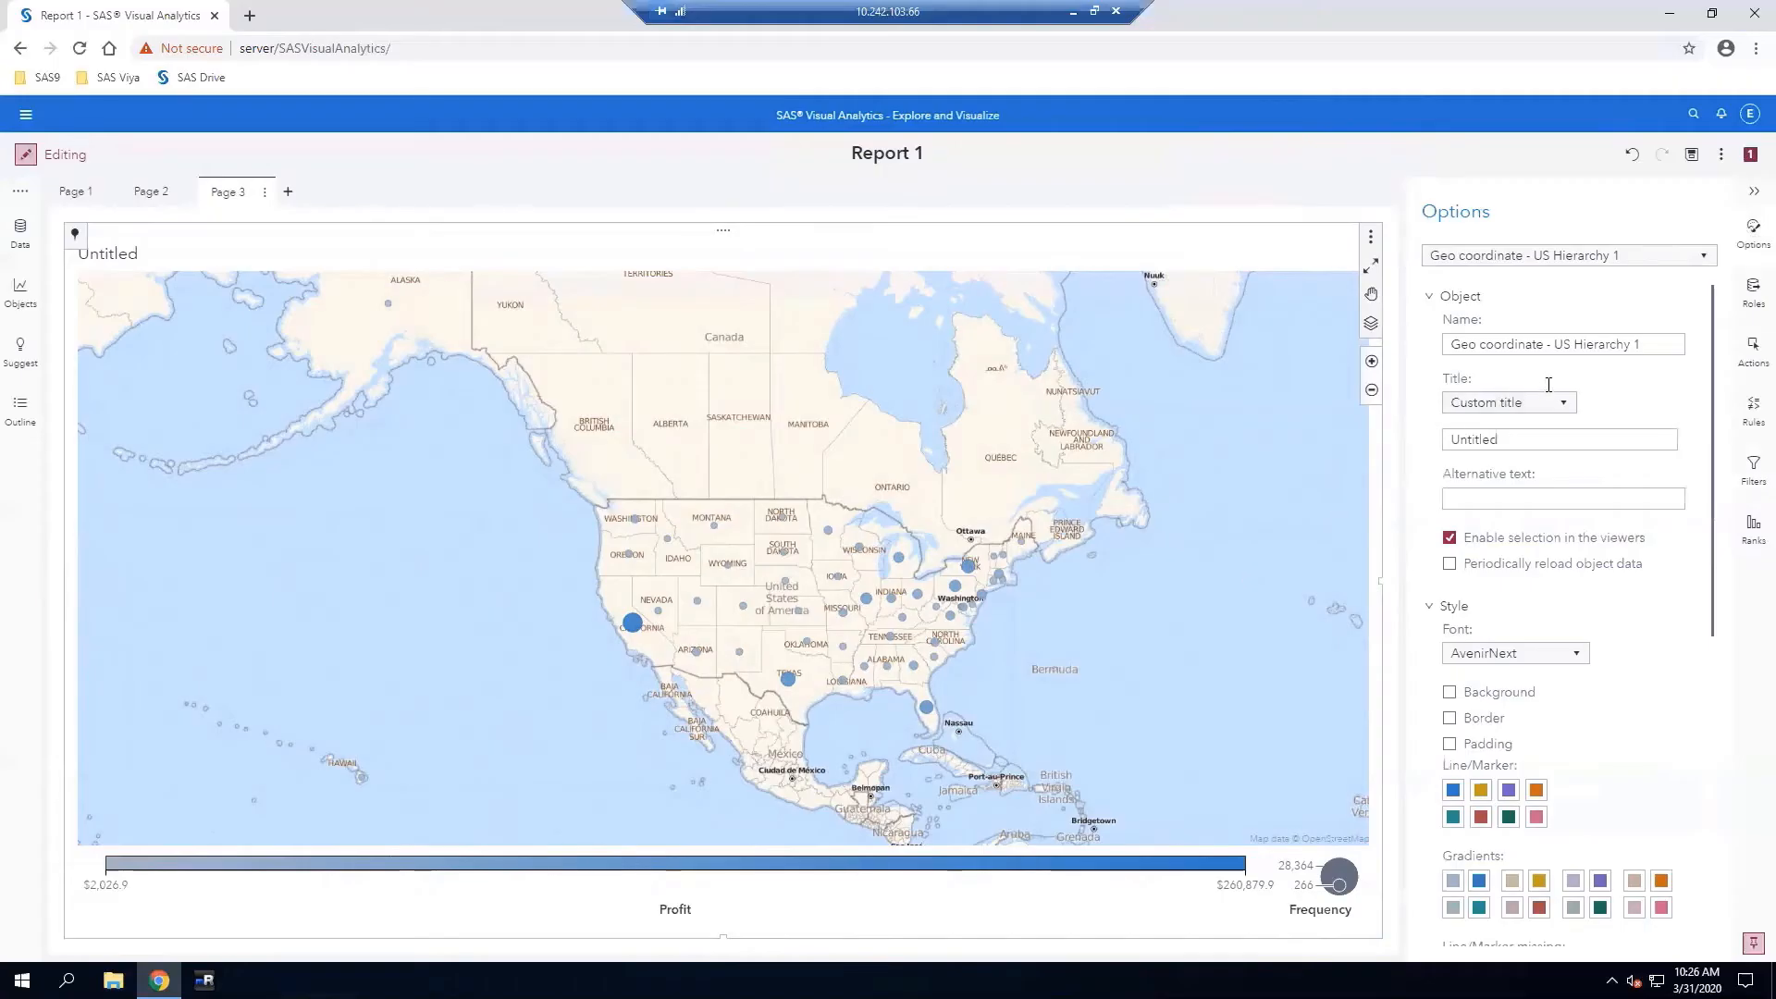
{"action": "double_click", "coordinate": [1500, 439]}
{"action": "type", "text": "Profit by Location"}
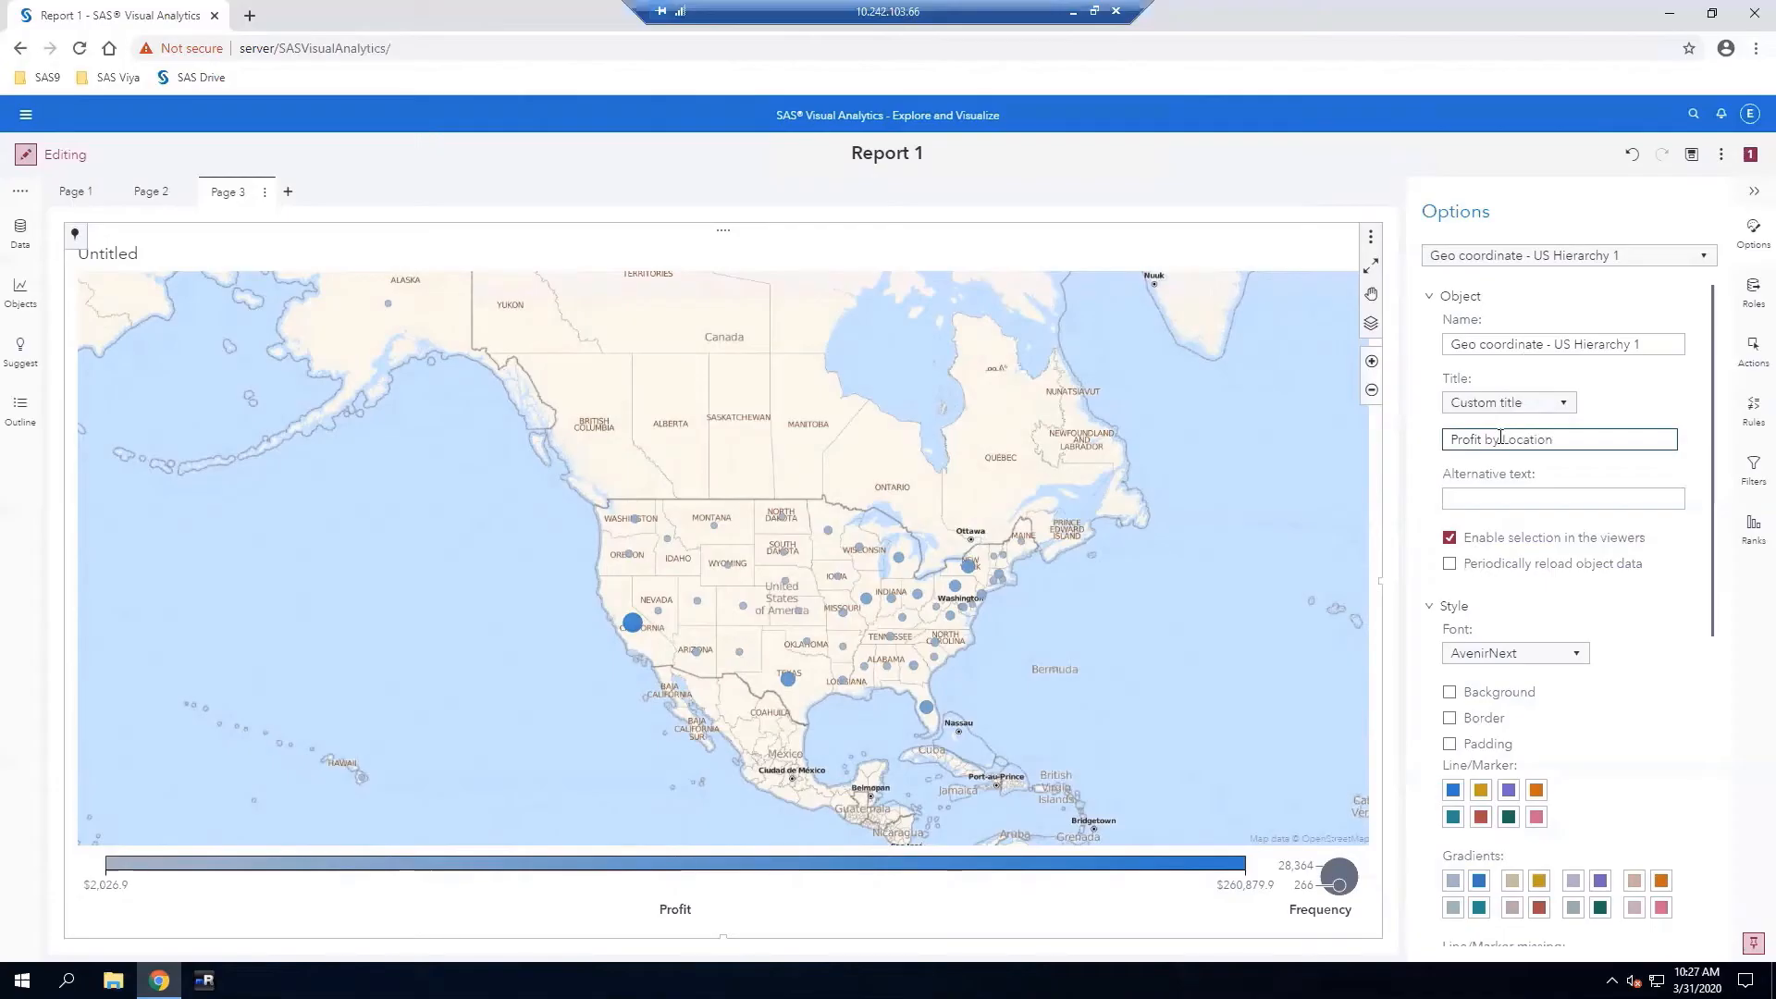
Set the map's coordinate markers to the Diamond shape with a marker size of 31%
{"action": "left_click_drag", "start_coordinate": [1706, 652], "coordinate": [1723, 963]}
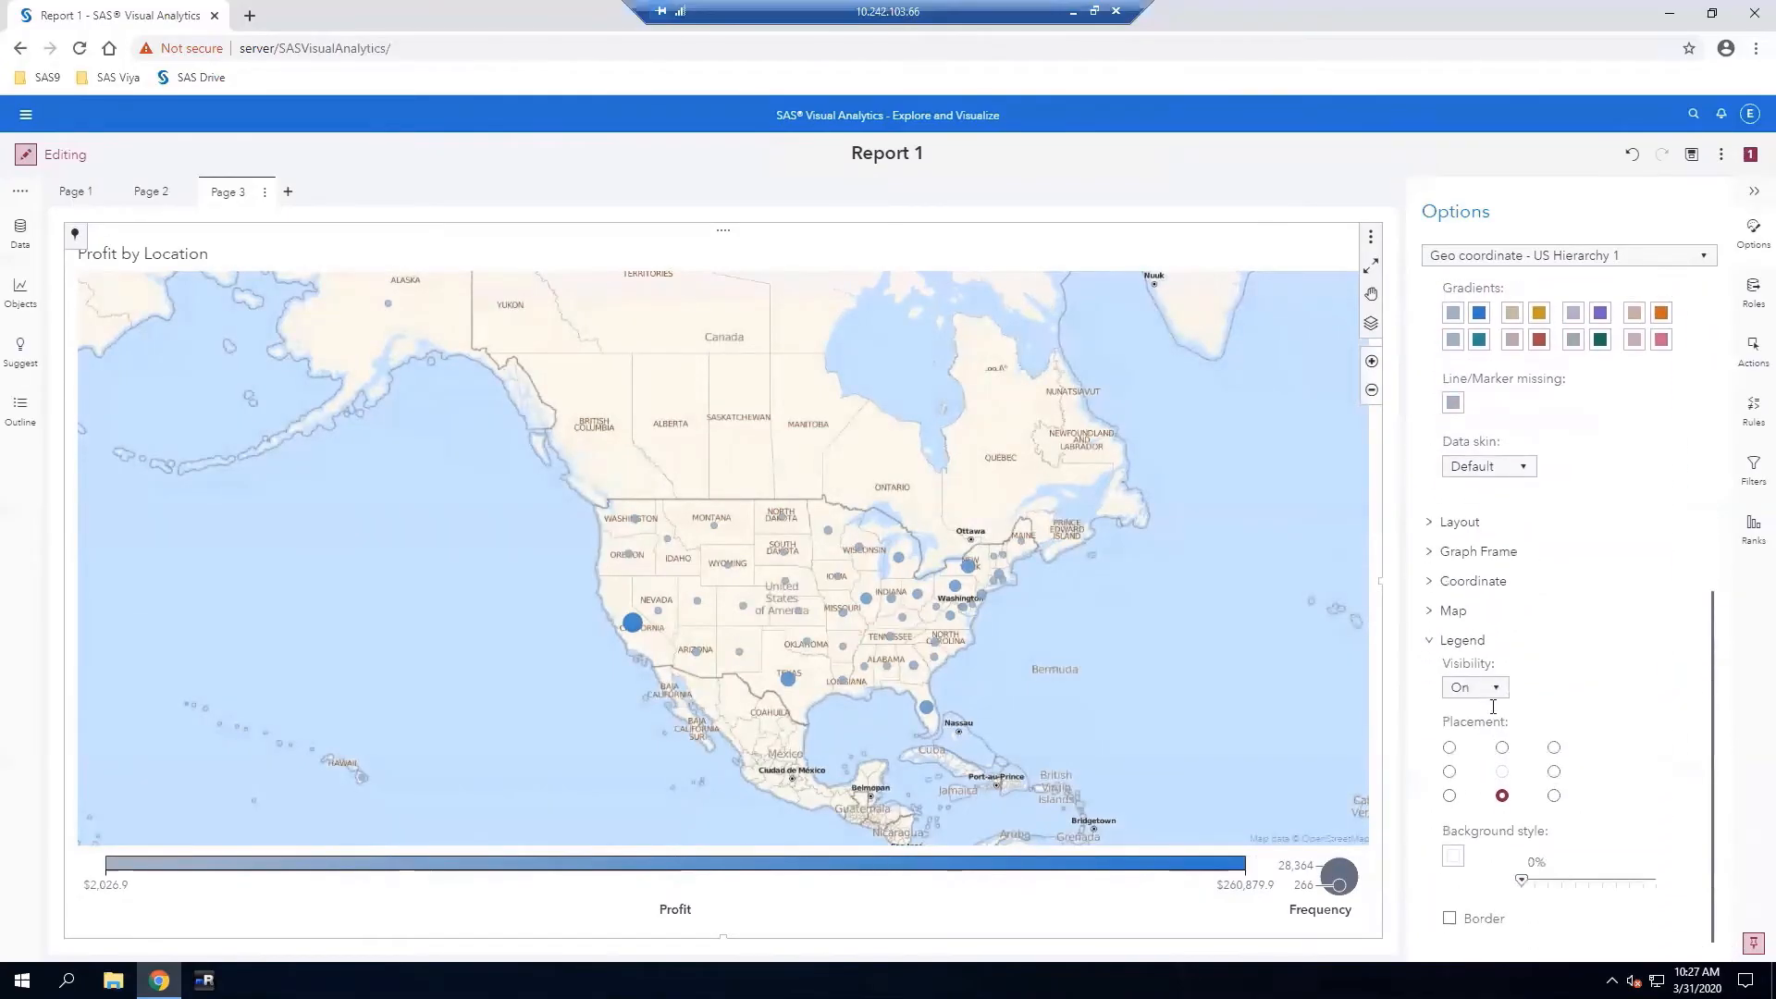
{"action": "left_click", "coordinate": [1430, 585]}
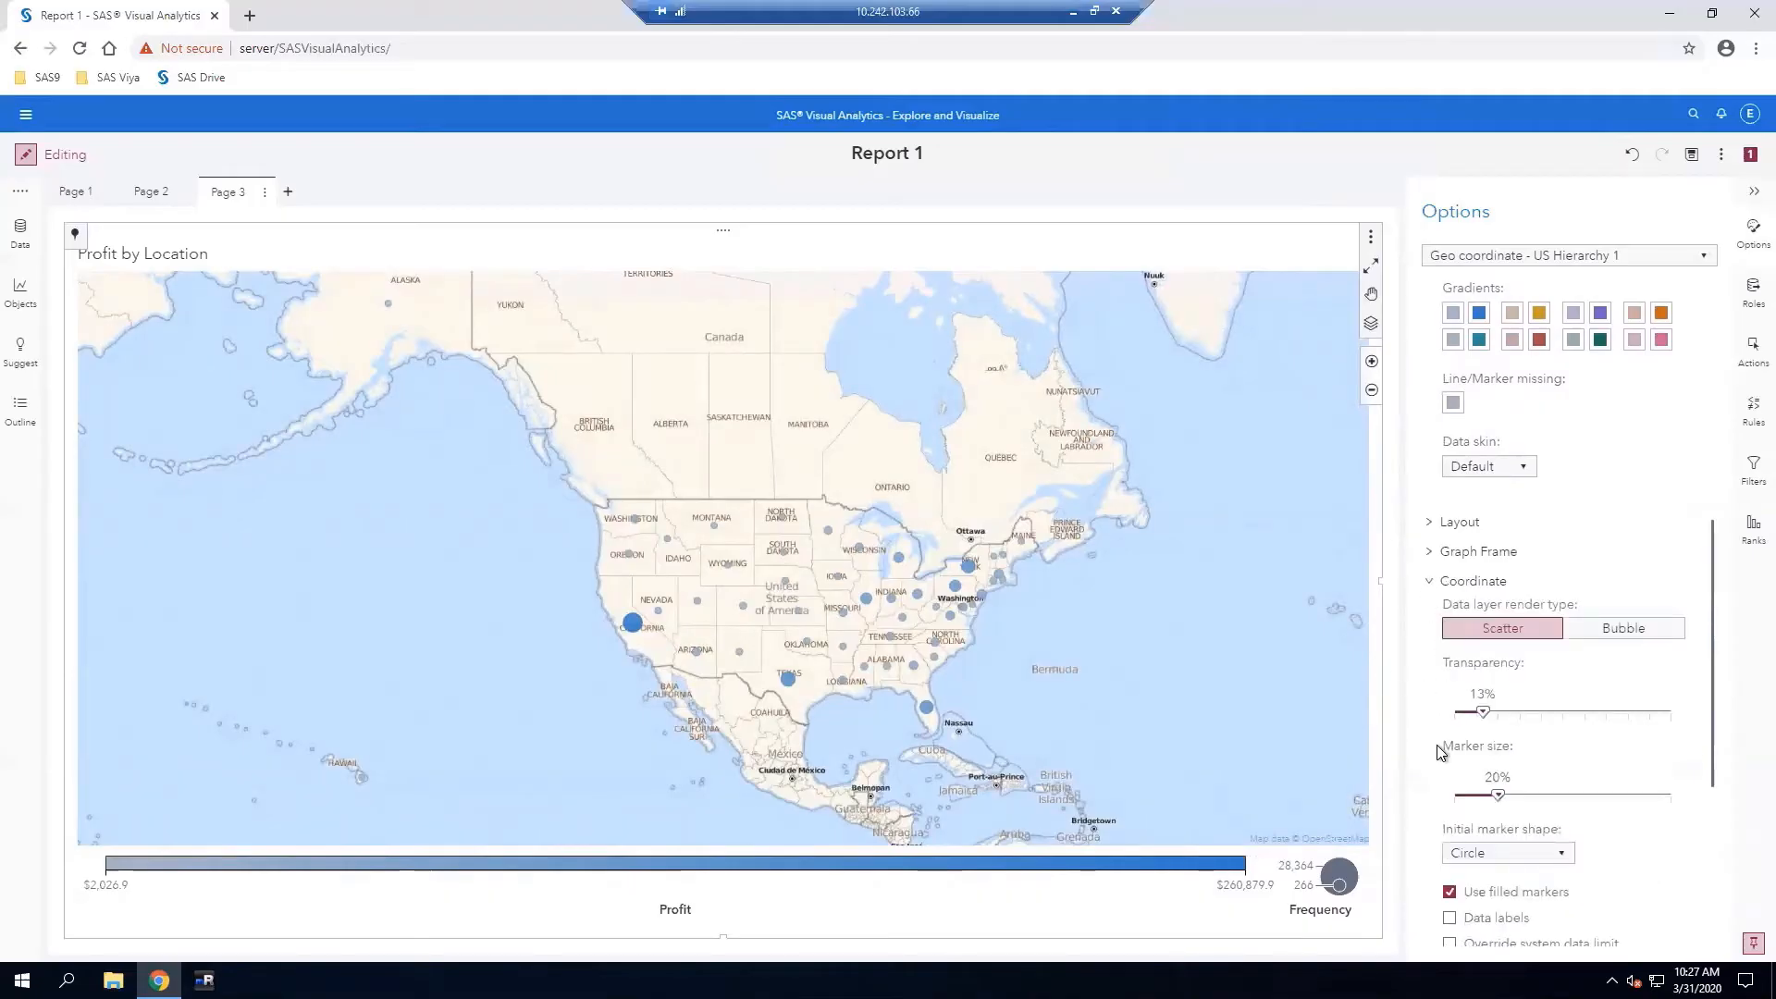
{"action": "scroll", "coordinate": [1439, 750], "scroll_direction": "down", "scroll_amount": 3}
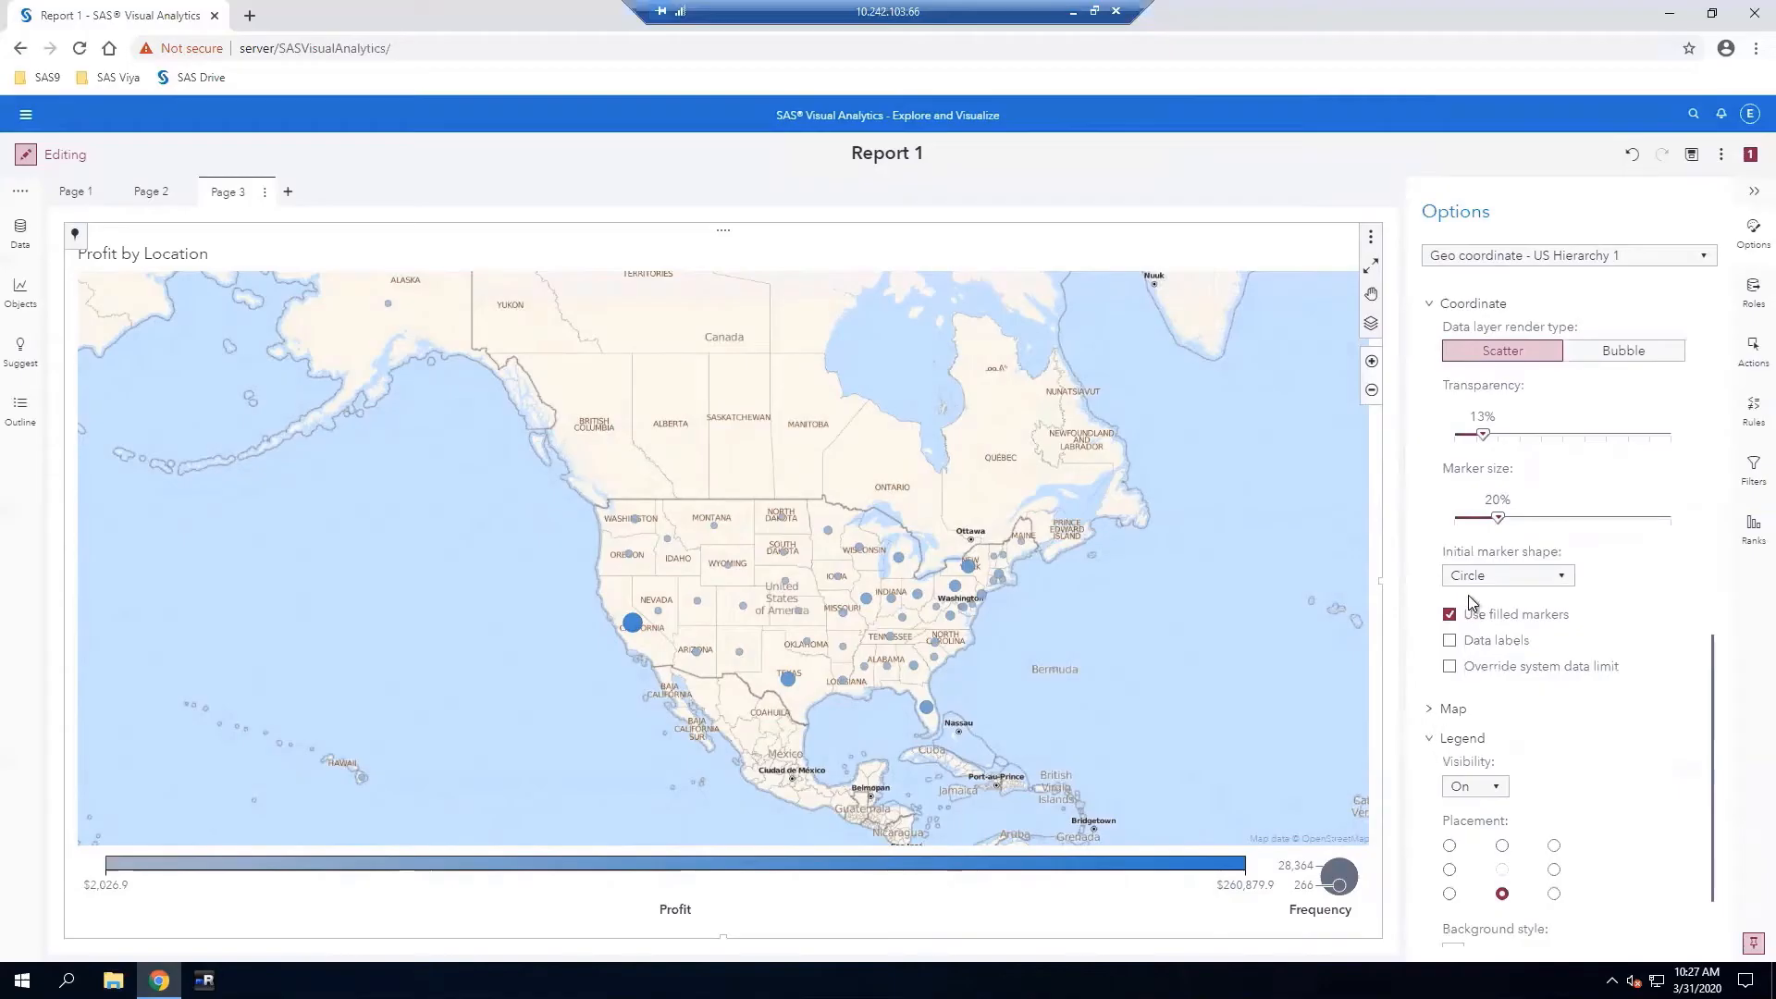
{"action": "left_click", "coordinate": [1562, 576]}
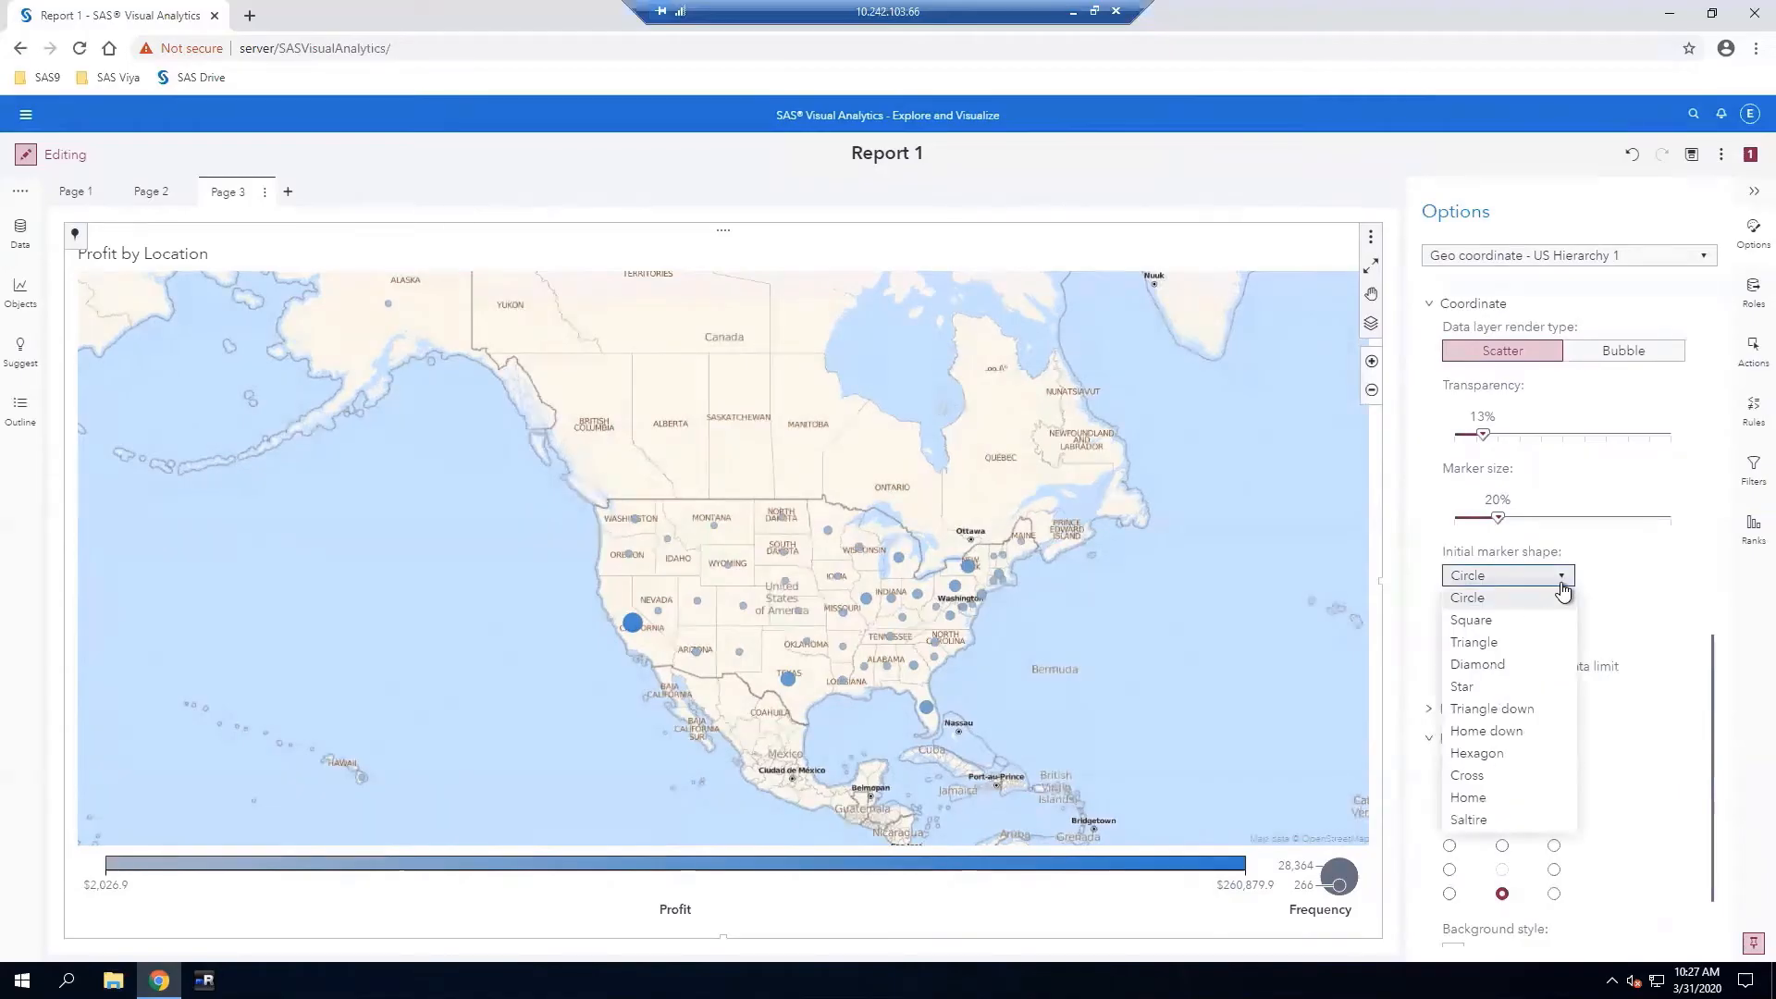
{"action": "left_click", "coordinate": [1496, 666]}
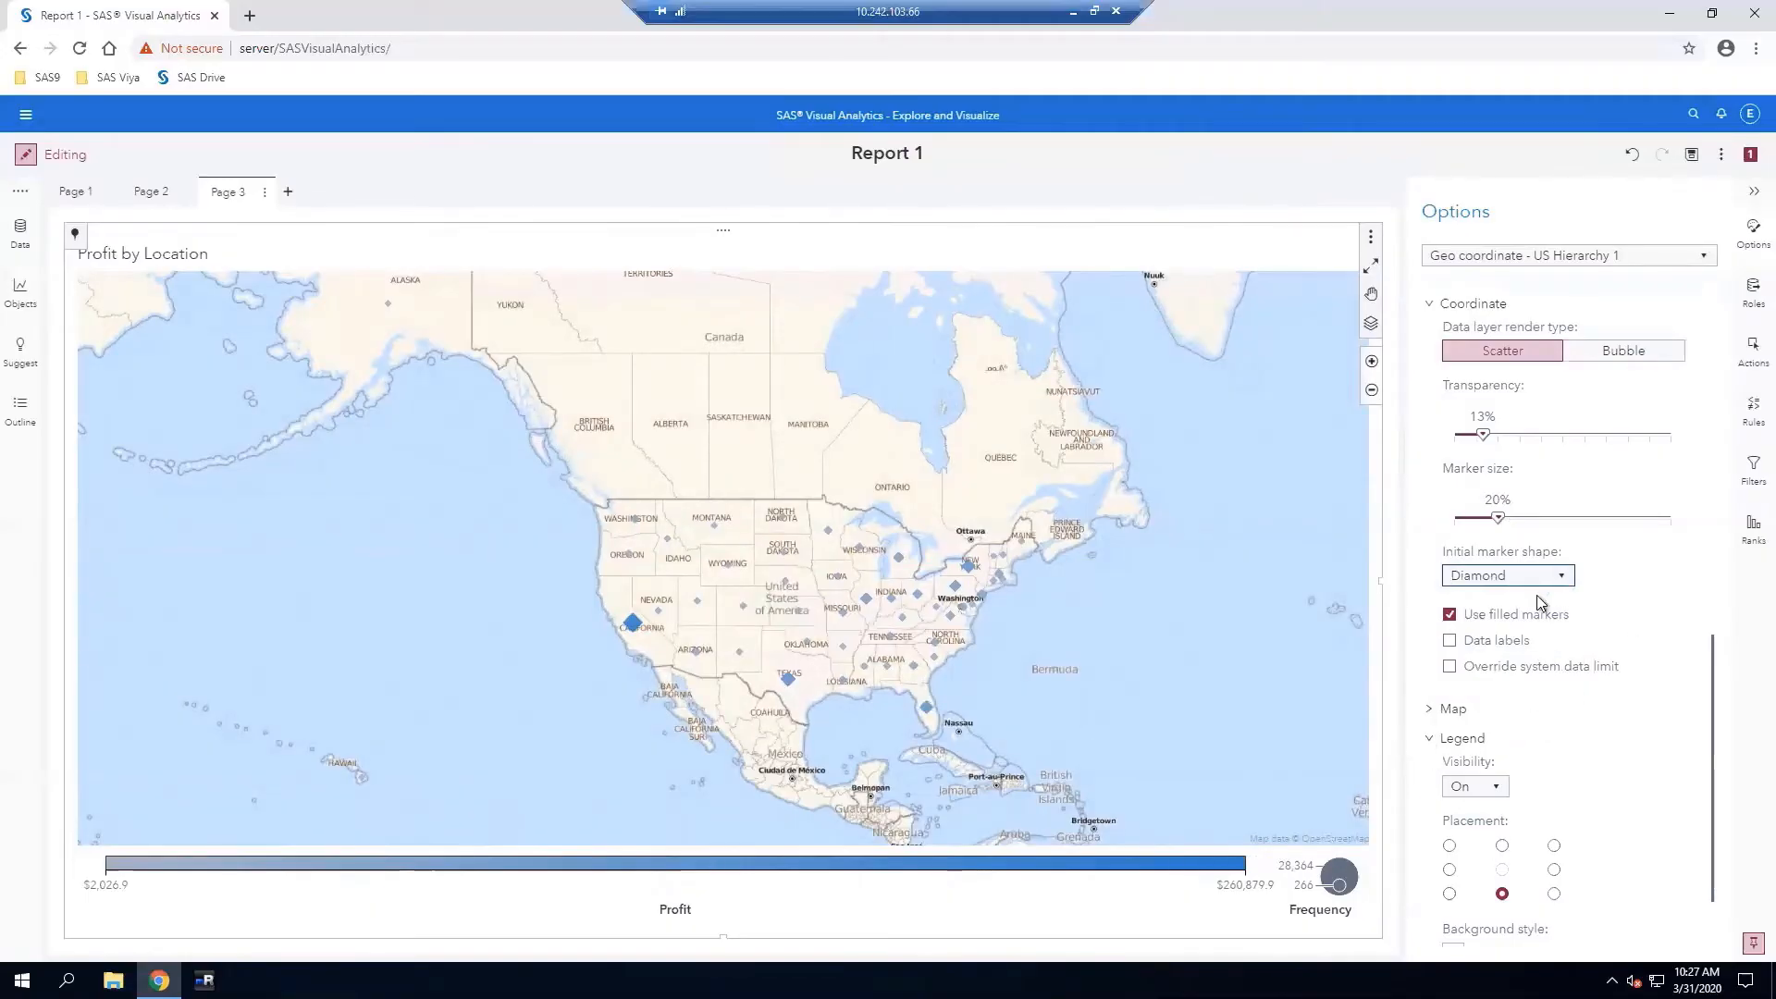
{"action": "left_click_drag", "start_coordinate": [1498, 517], "coordinate": [1520, 518]}
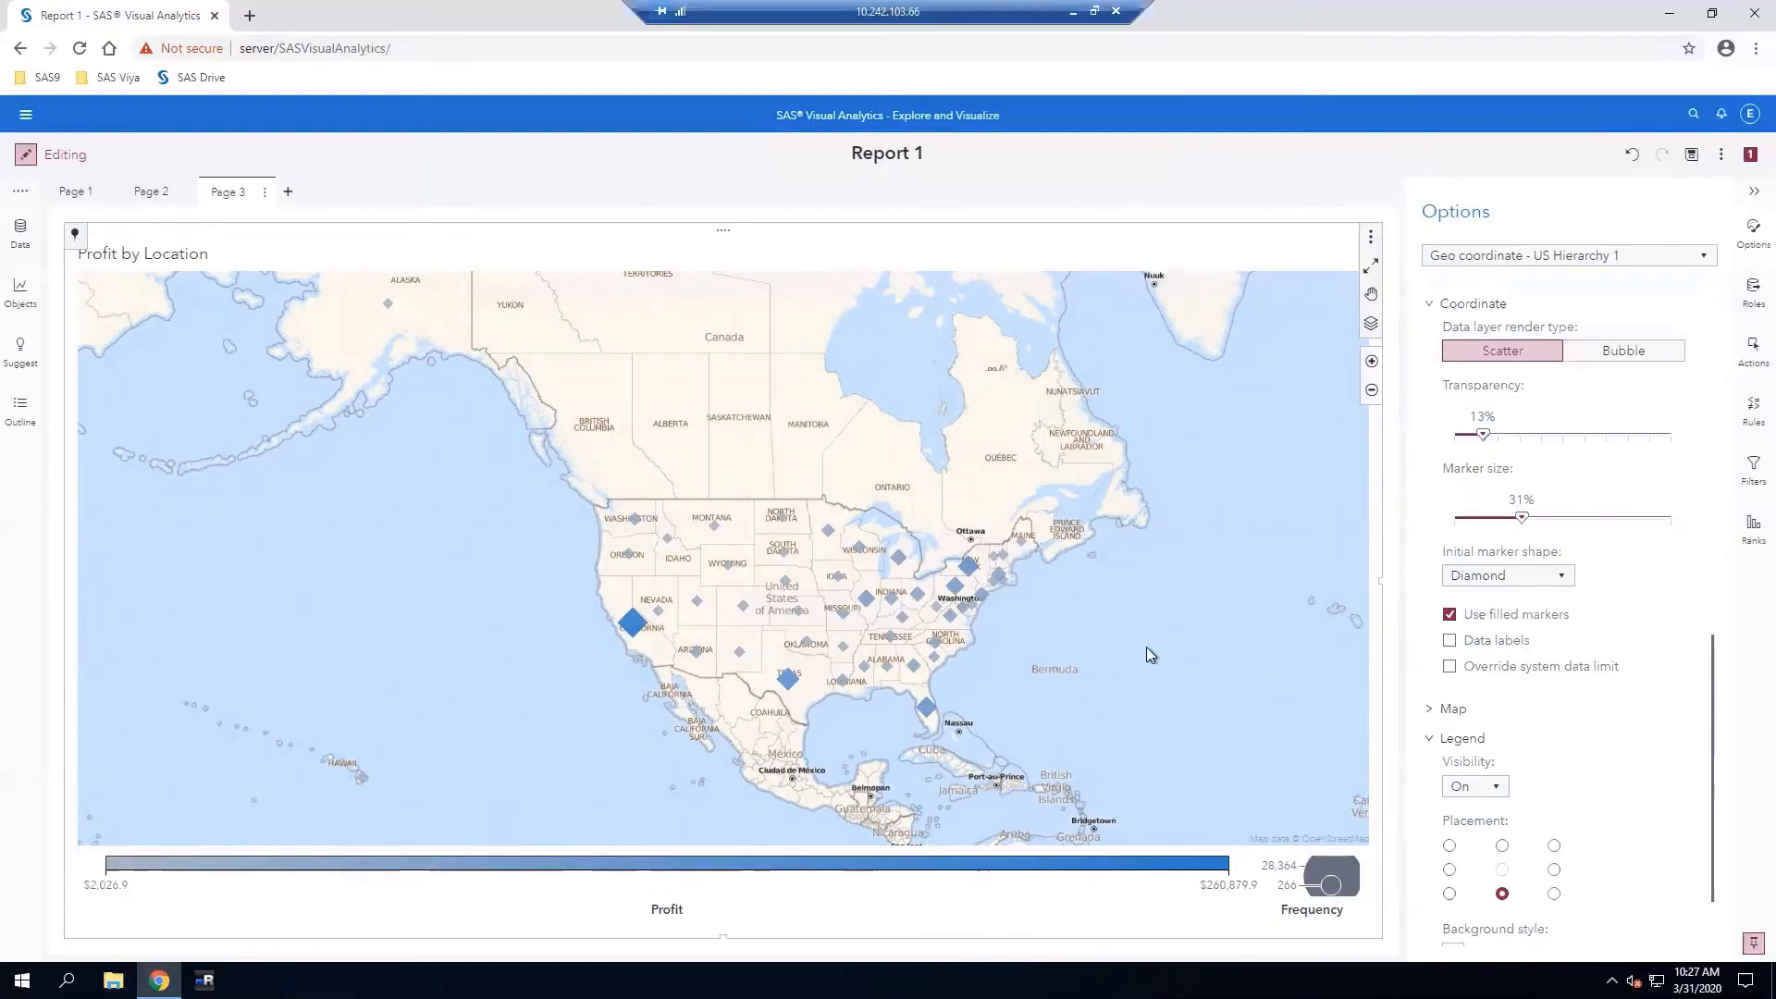
Place the legend at the middle right of the map and enlarge the map to frame the contiguous United States
{"action": "left_click_drag", "start_coordinate": [1090, 701], "coordinate": [814, 569]}
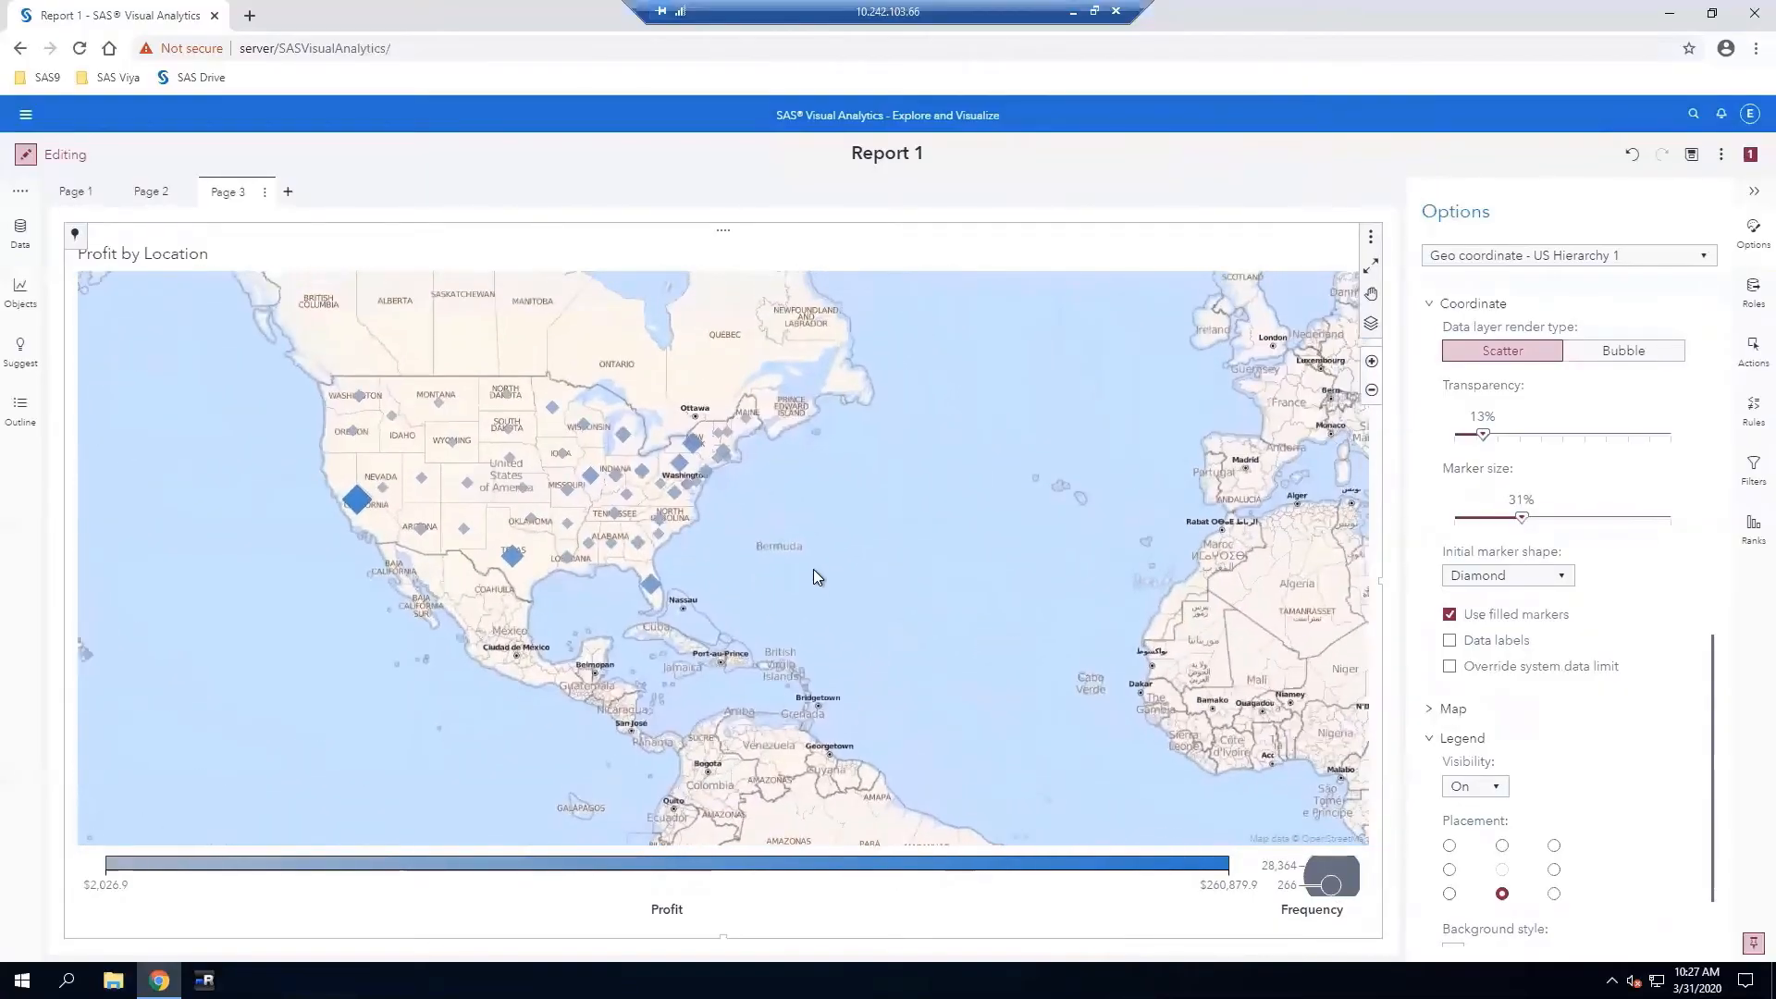
{"action": "left_click", "coordinate": [1371, 363]}
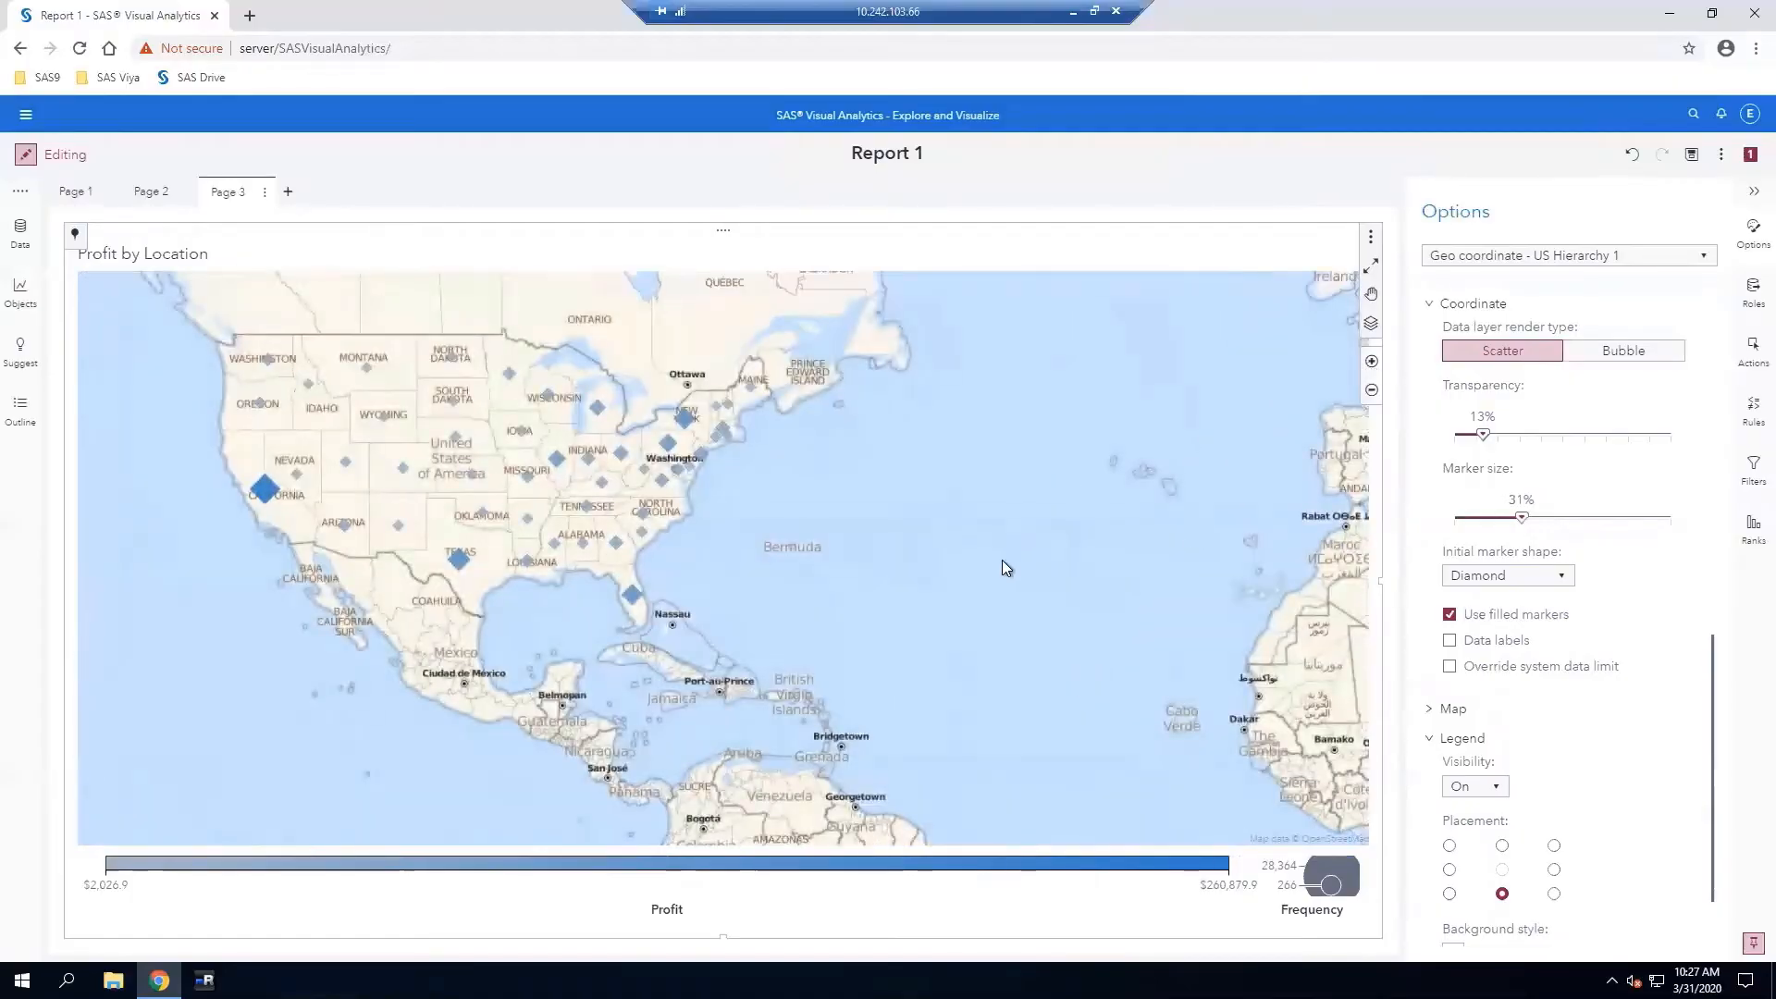
{"action": "left_click_drag", "start_coordinate": [974, 573], "coordinate": [901, 588]}
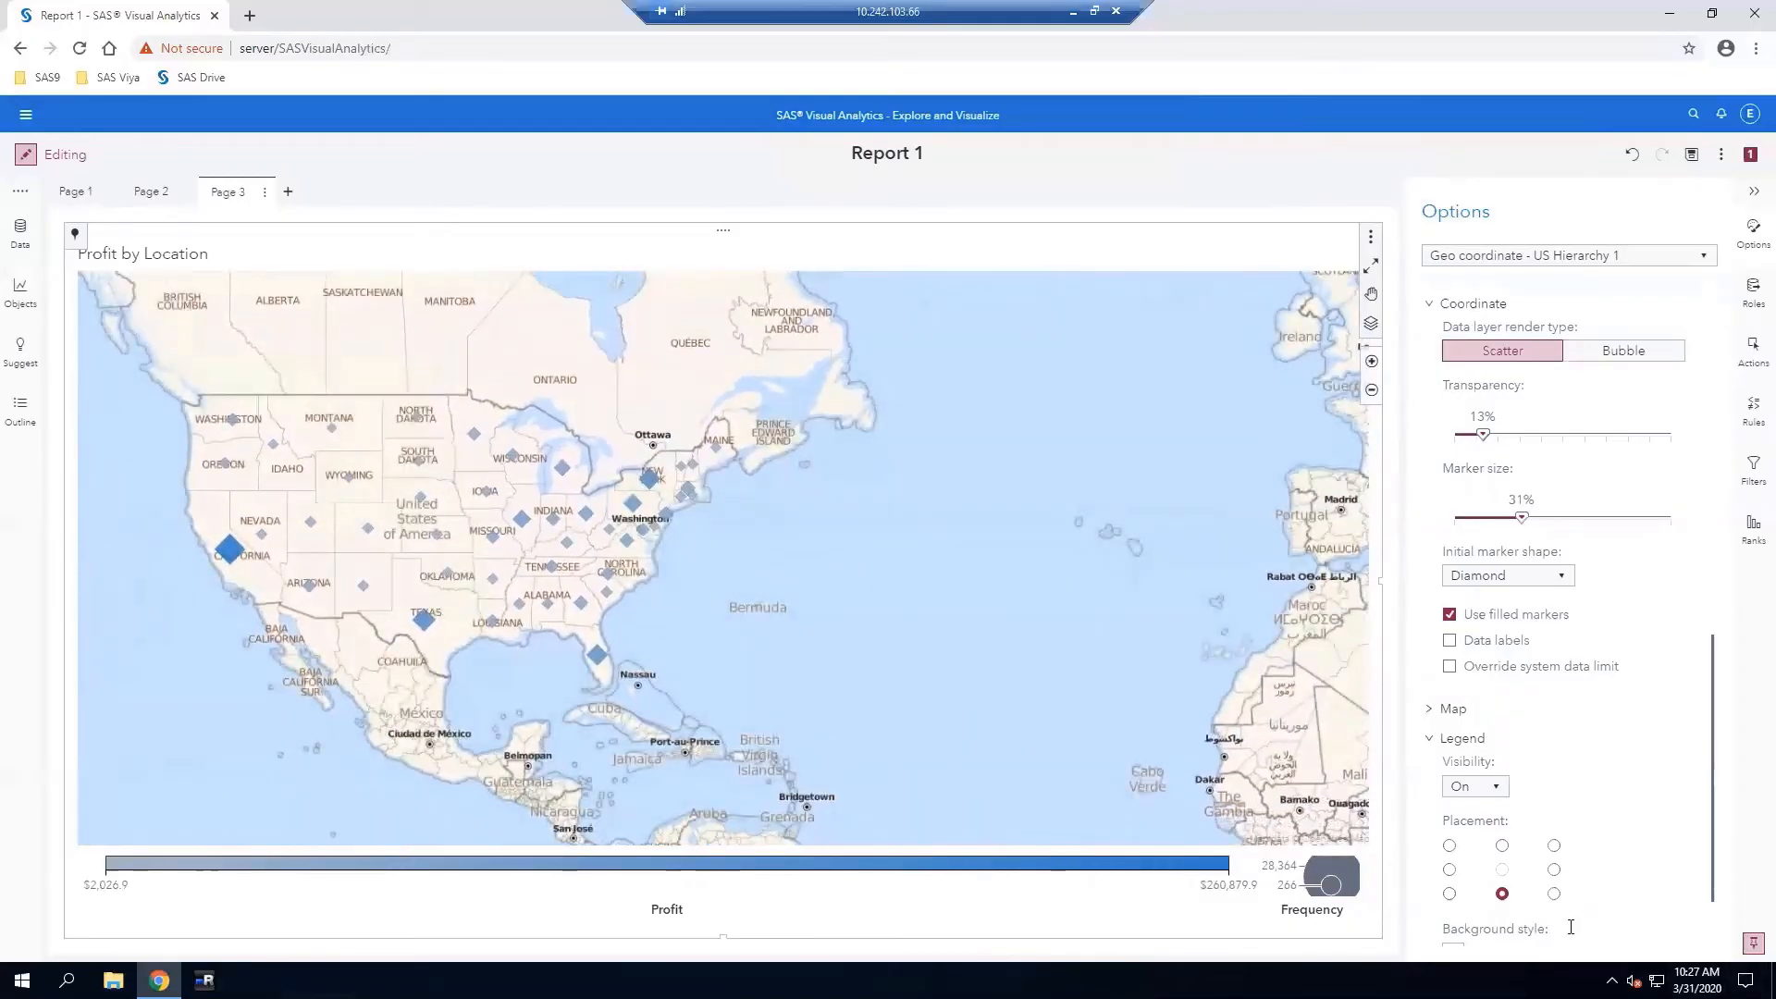
{"action": "left_click", "coordinate": [1553, 870]}
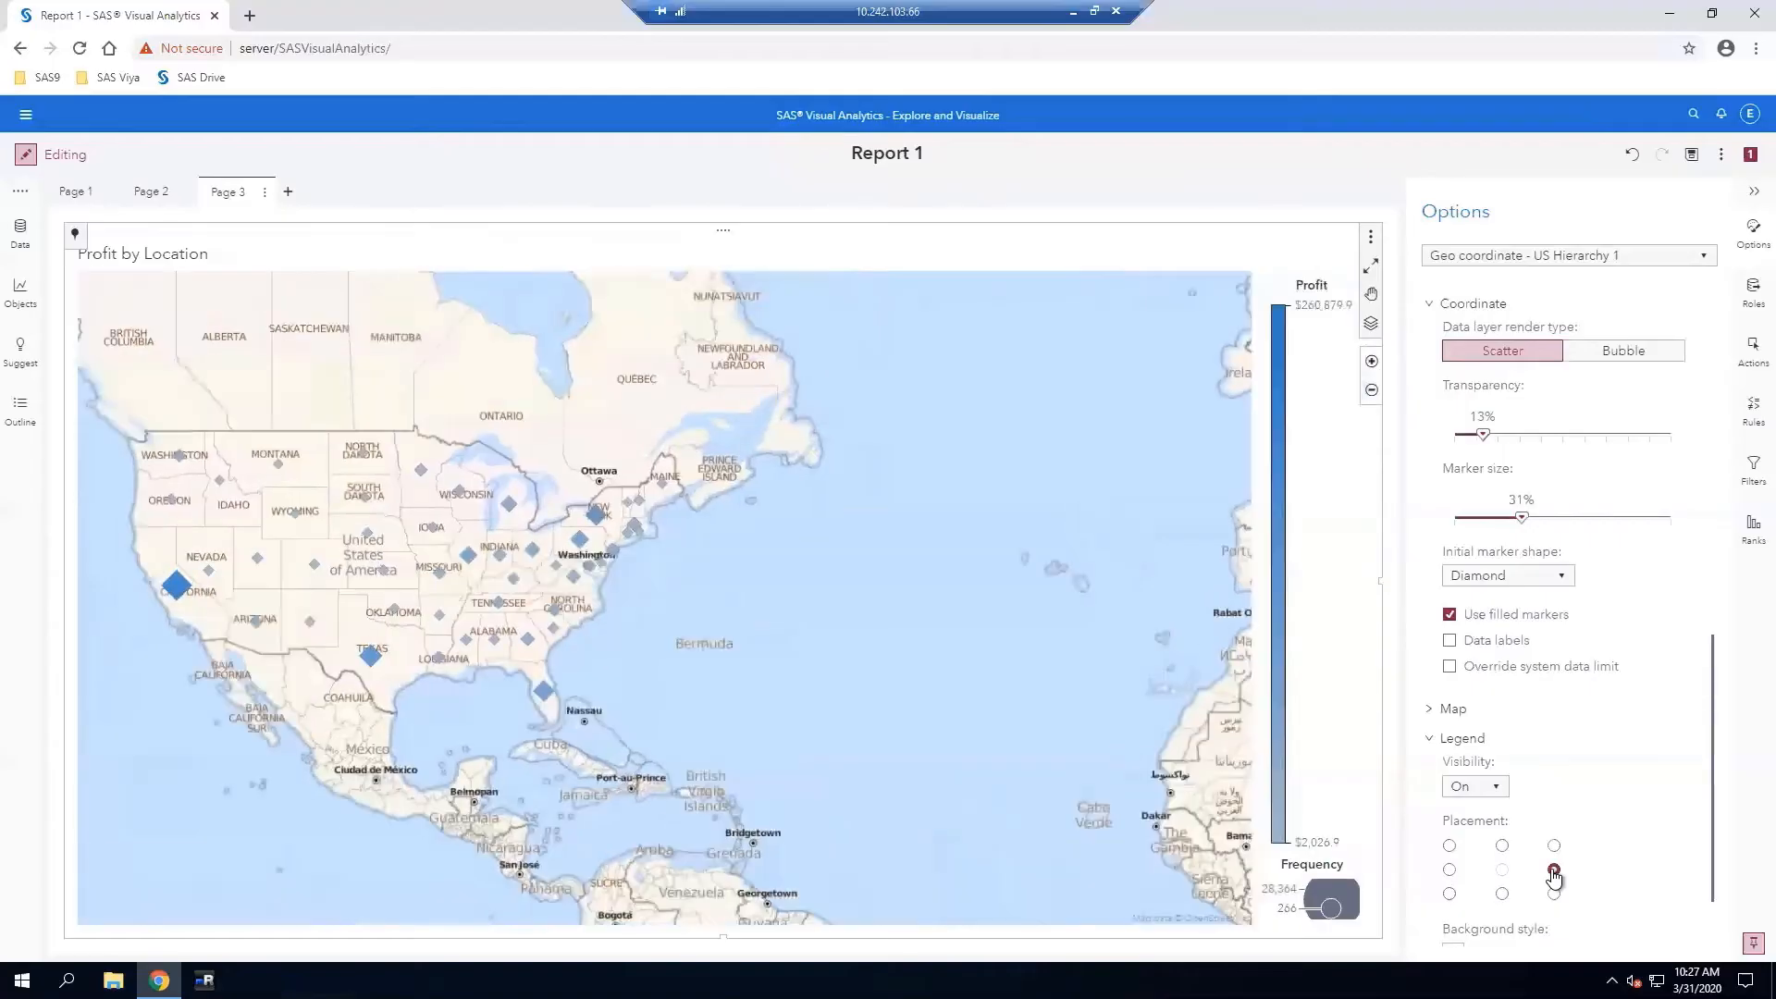
{"action": "left_click_drag", "start_coordinate": [896, 665], "coordinate": [1029, 731]}
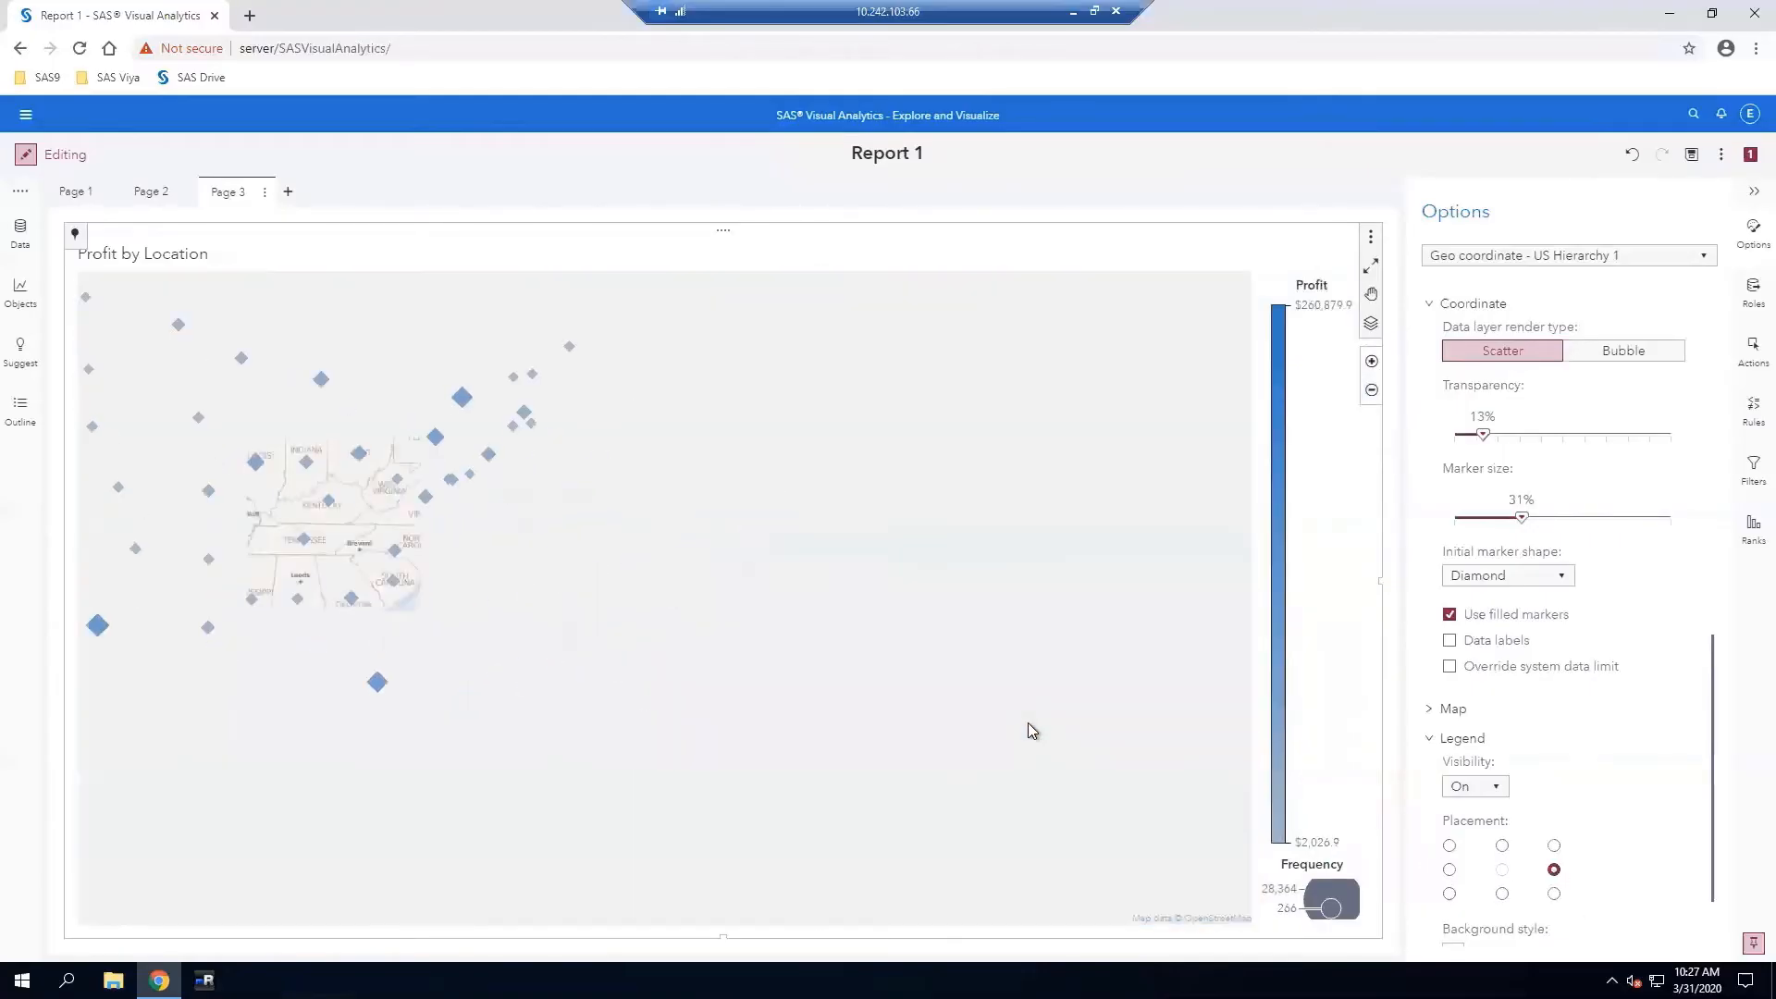
{"action": "left_click_drag", "start_coordinate": [740, 647], "coordinate": [1021, 751]}
{"action": "left_click_drag", "start_coordinate": [807, 715], "coordinate": [979, 735]}
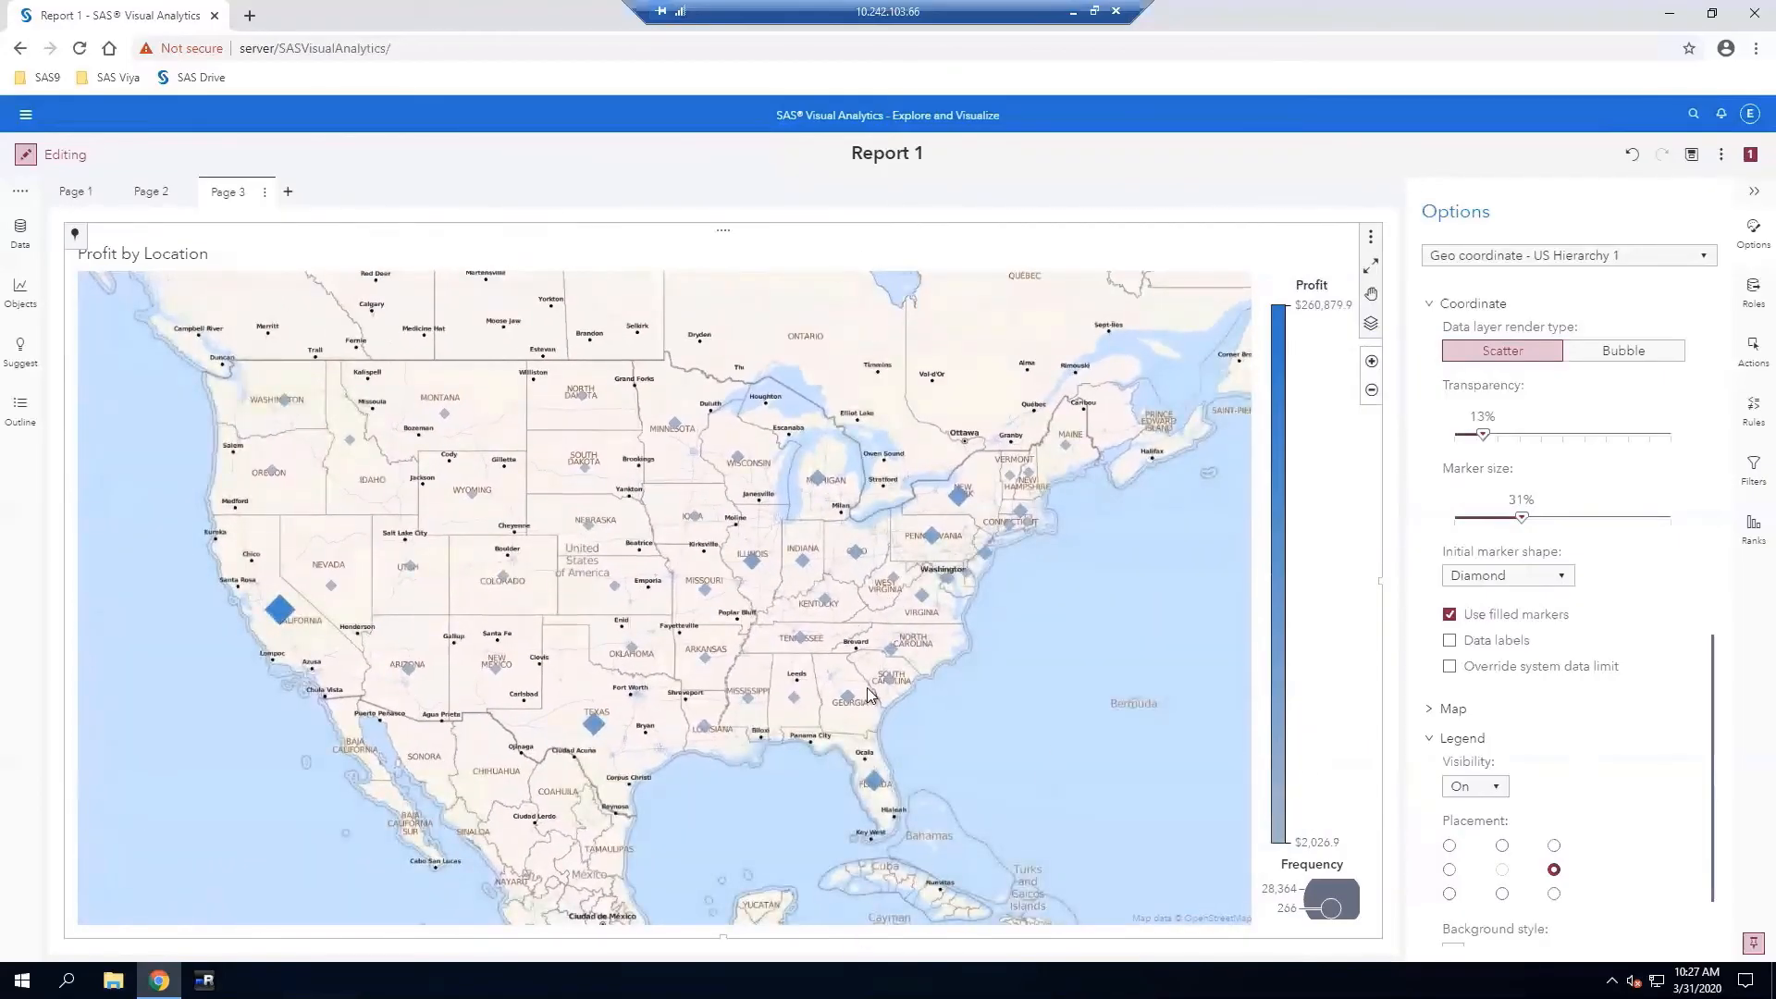
{"action": "left_click_drag", "start_coordinate": [1026, 758], "coordinate": [1033, 761]}
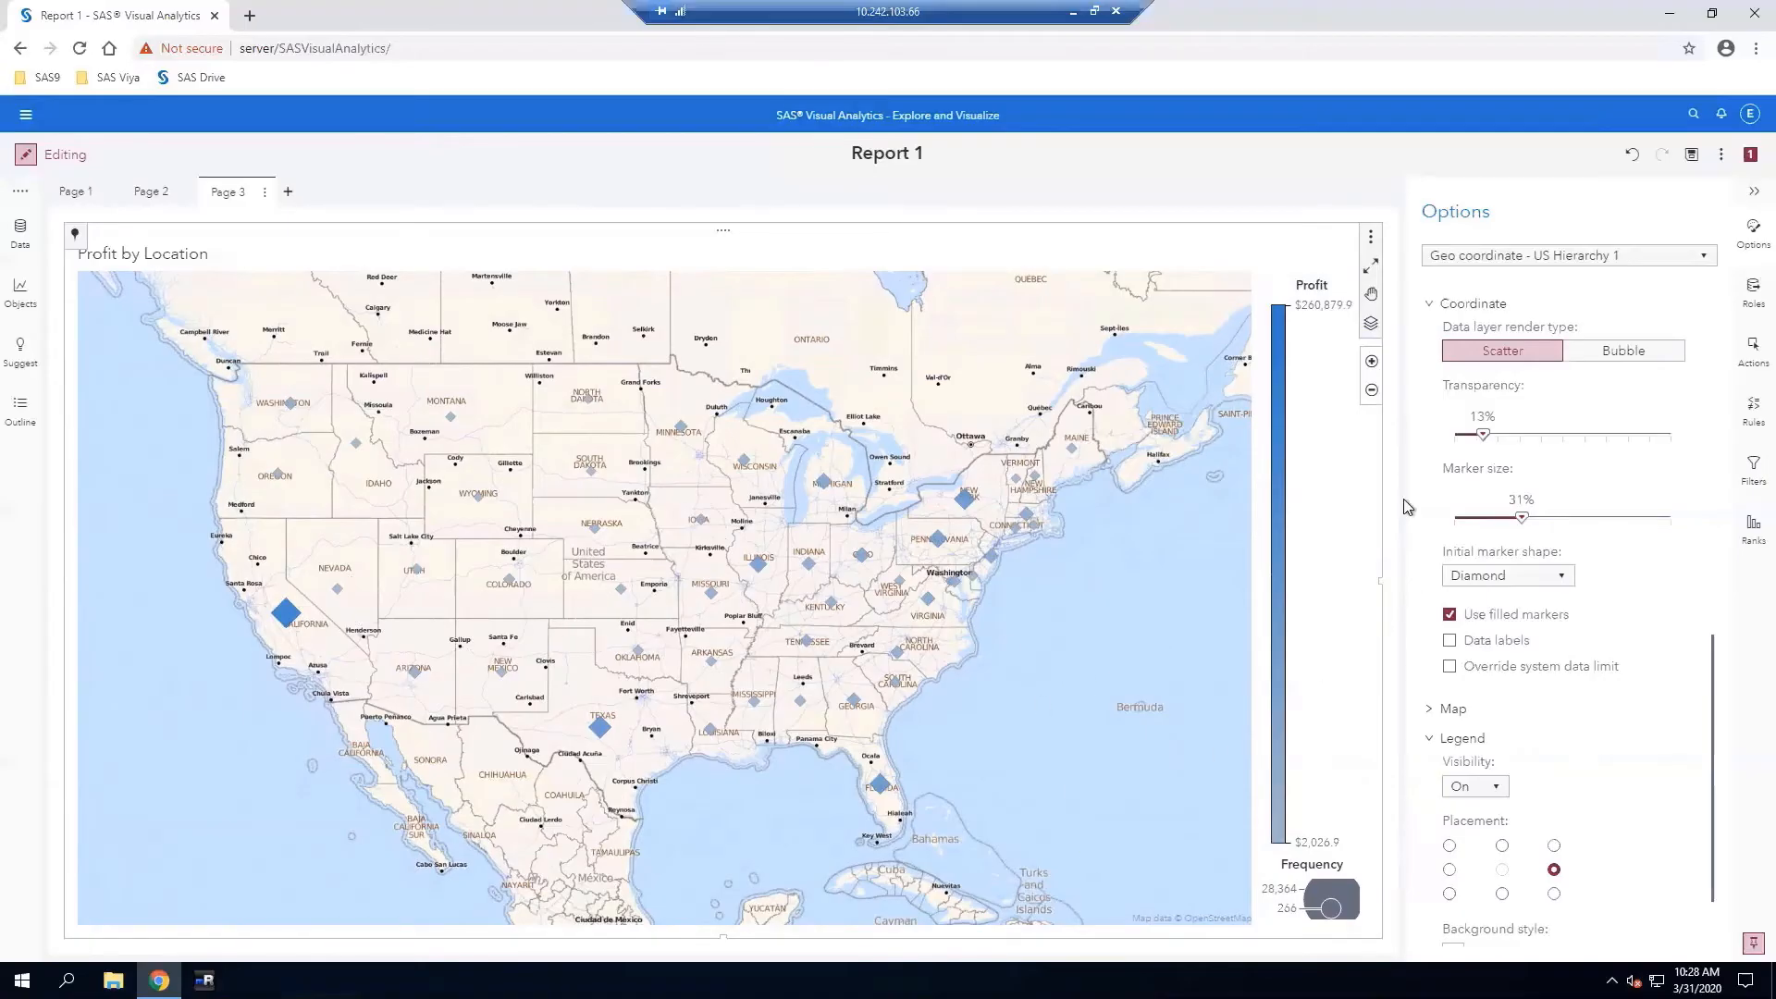
Replace Profit with Average Profit in the map's Color role and remove Frequency from the Size role
{"action": "left_click", "coordinate": [1751, 290]}
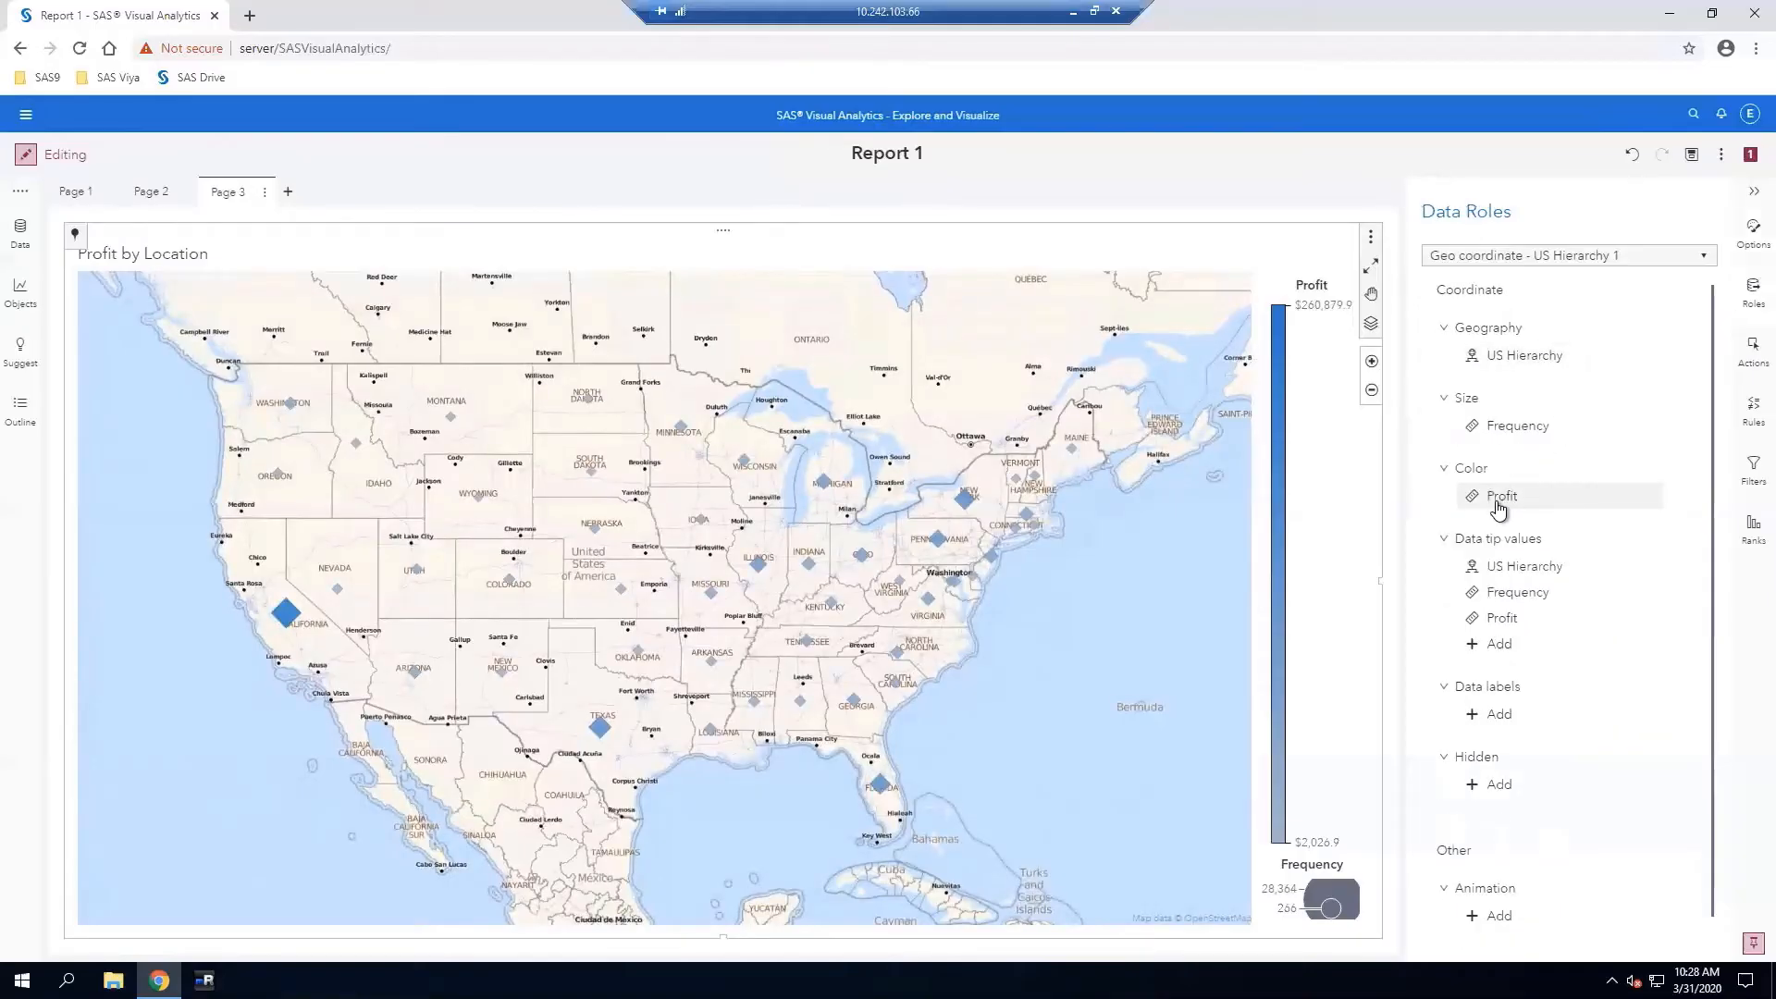
{"action": "left_click", "coordinate": [1499, 499]}
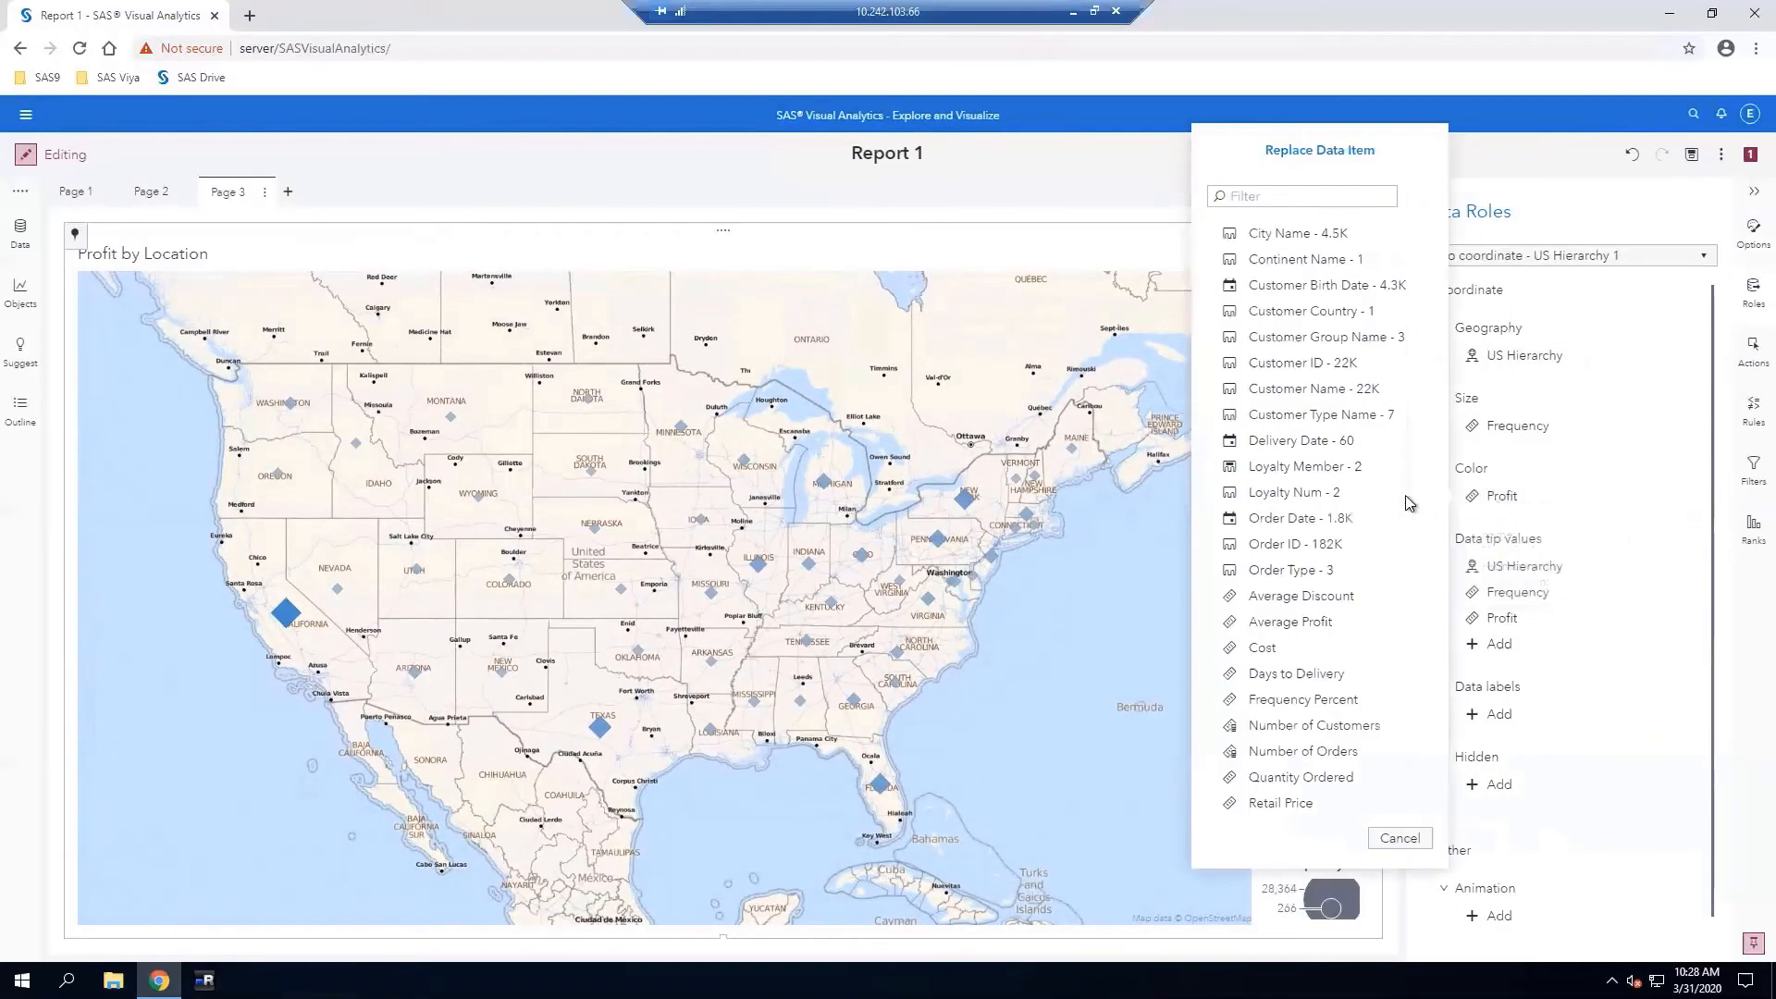
{"action": "left_click", "coordinate": [1302, 633]}
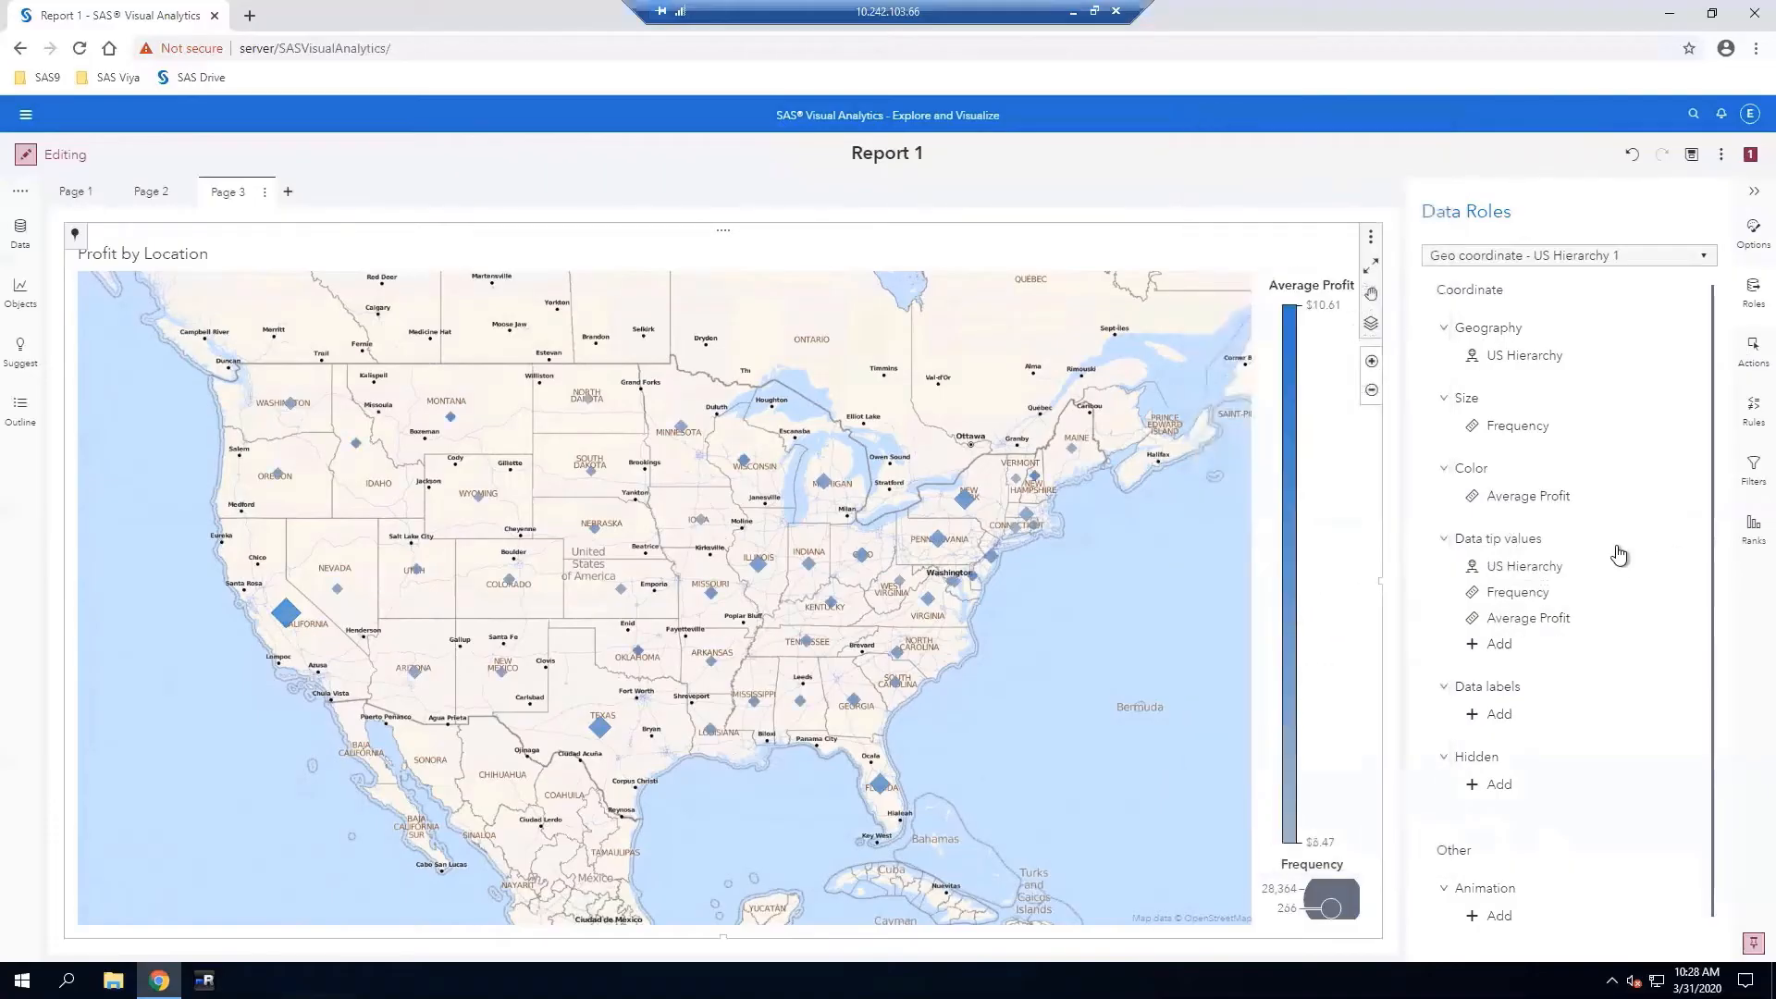
{"action": "left_click", "coordinate": [1518, 431]}
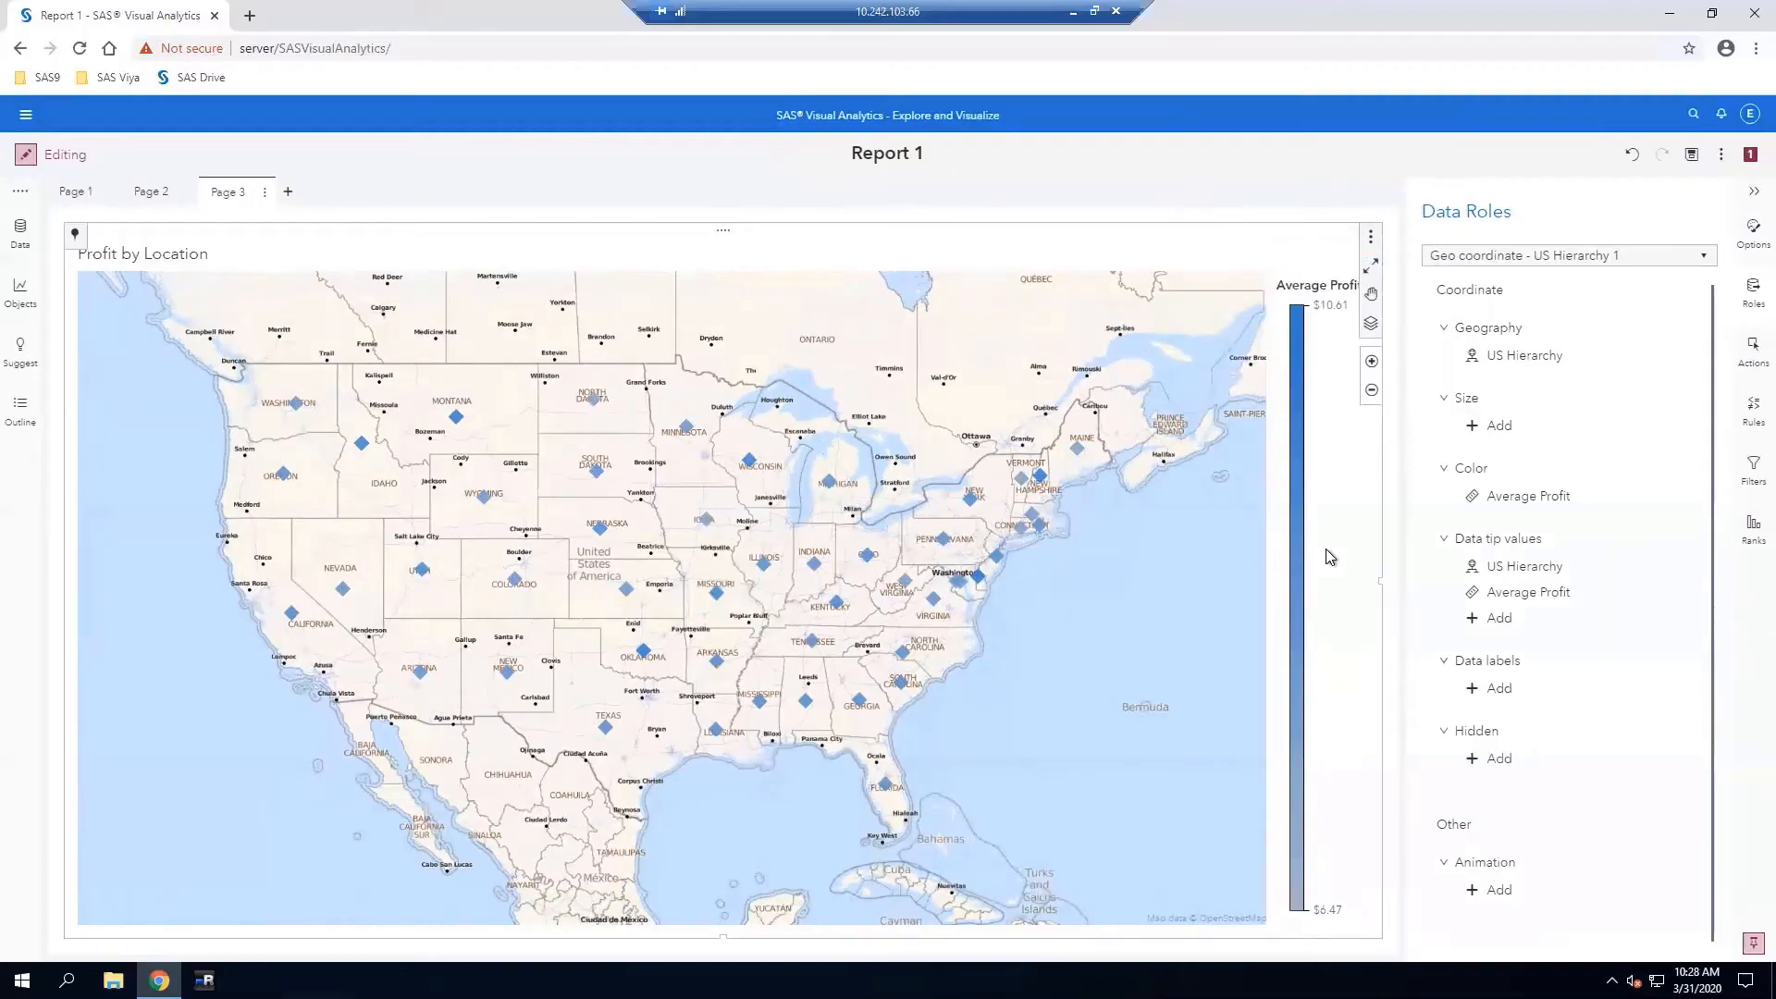
{"action": "left_click", "coordinate": [1494, 327]}
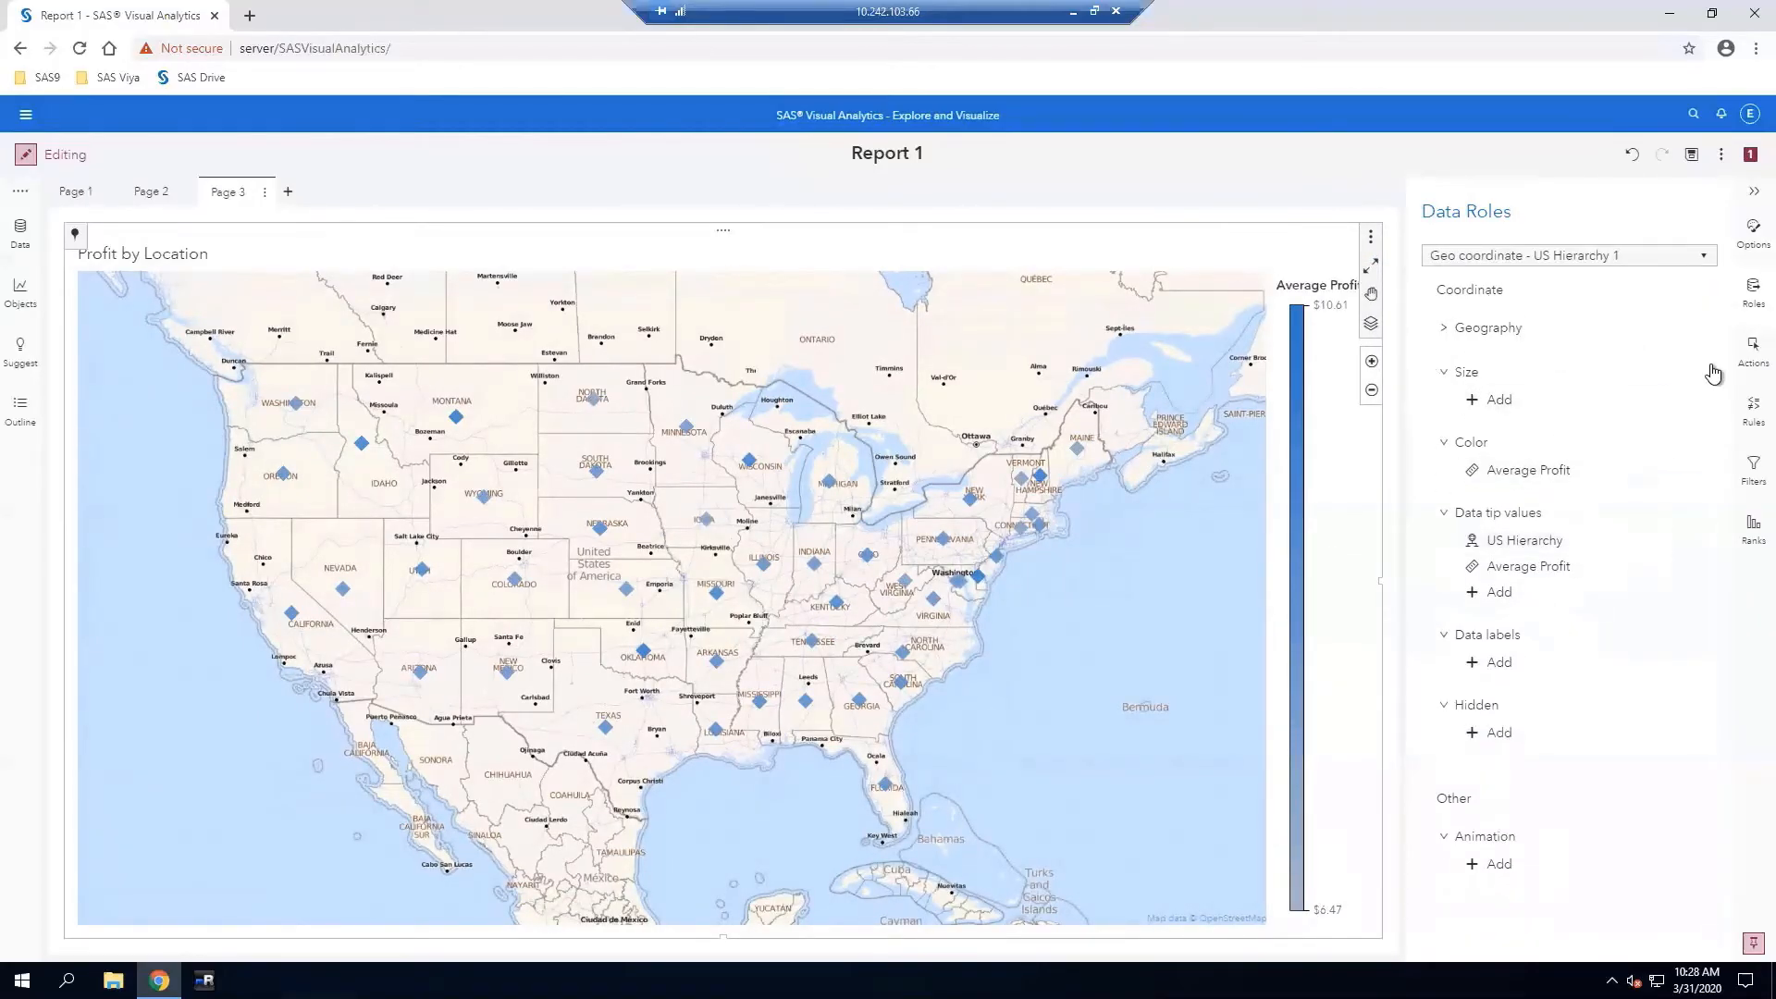
Change the map's first gradient to run from a very light blue to a dark blue
{"action": "left_click", "coordinate": [1753, 233]}
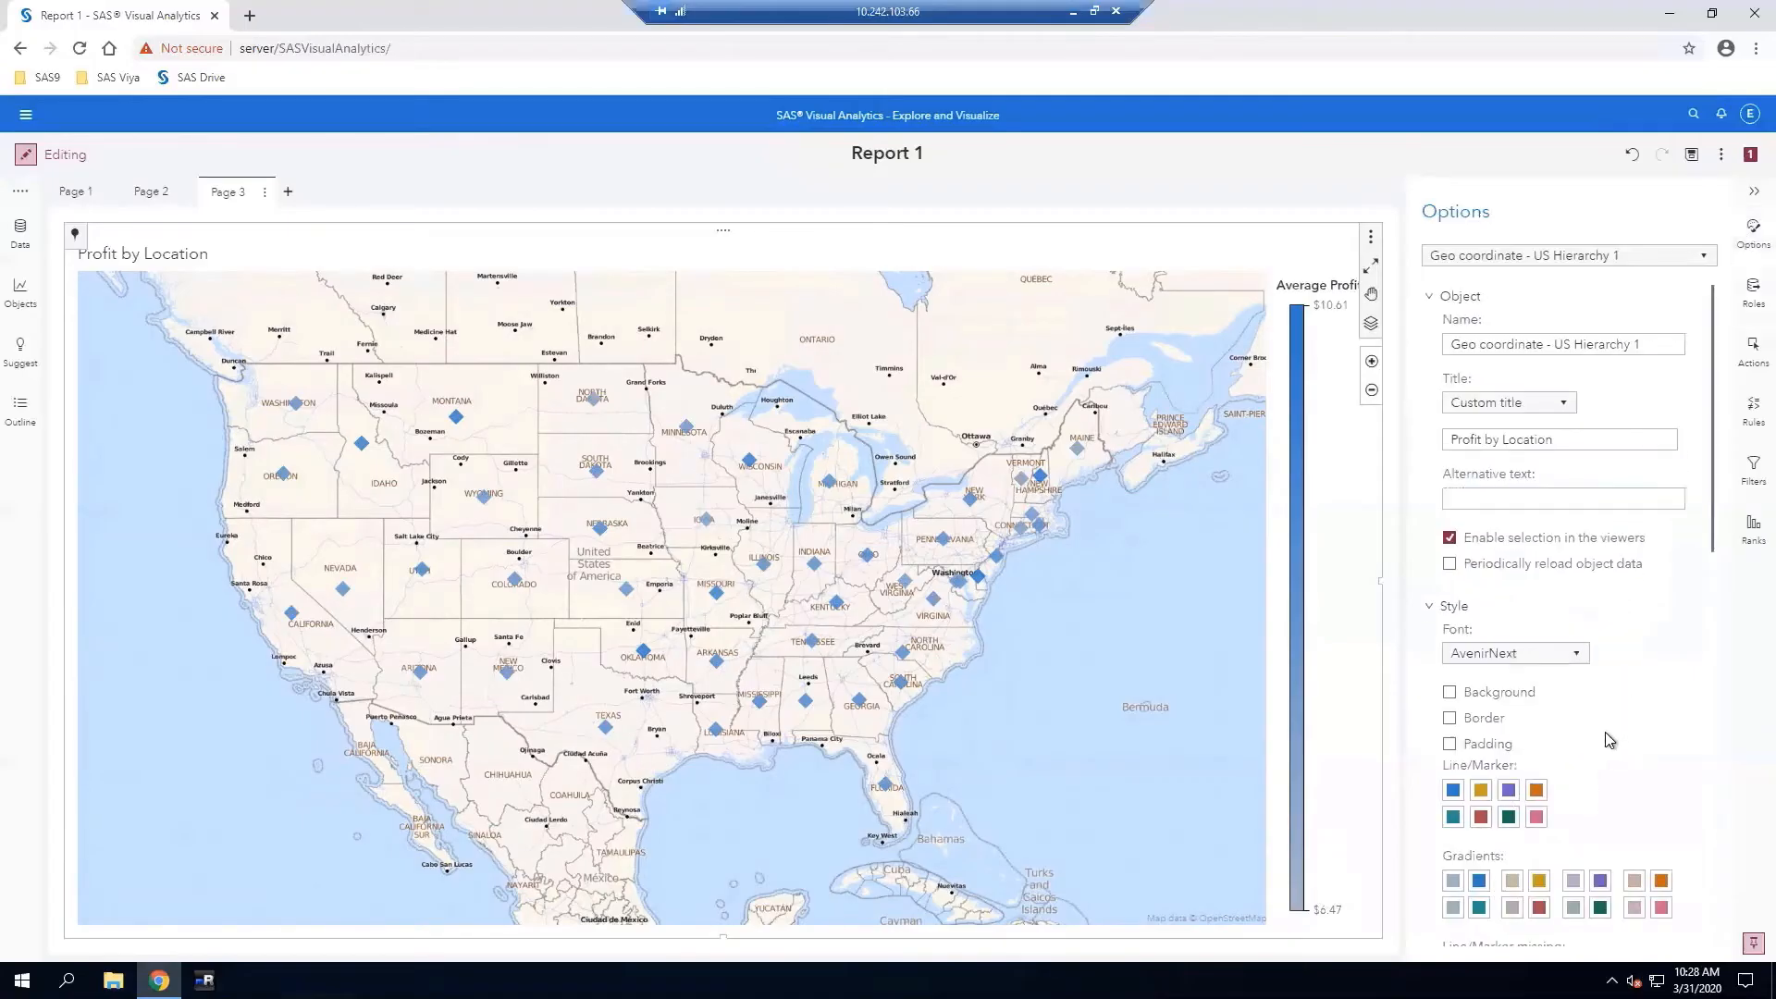
{"action": "scroll", "coordinate": [1607, 741], "scroll_direction": "down", "scroll_amount": 2}
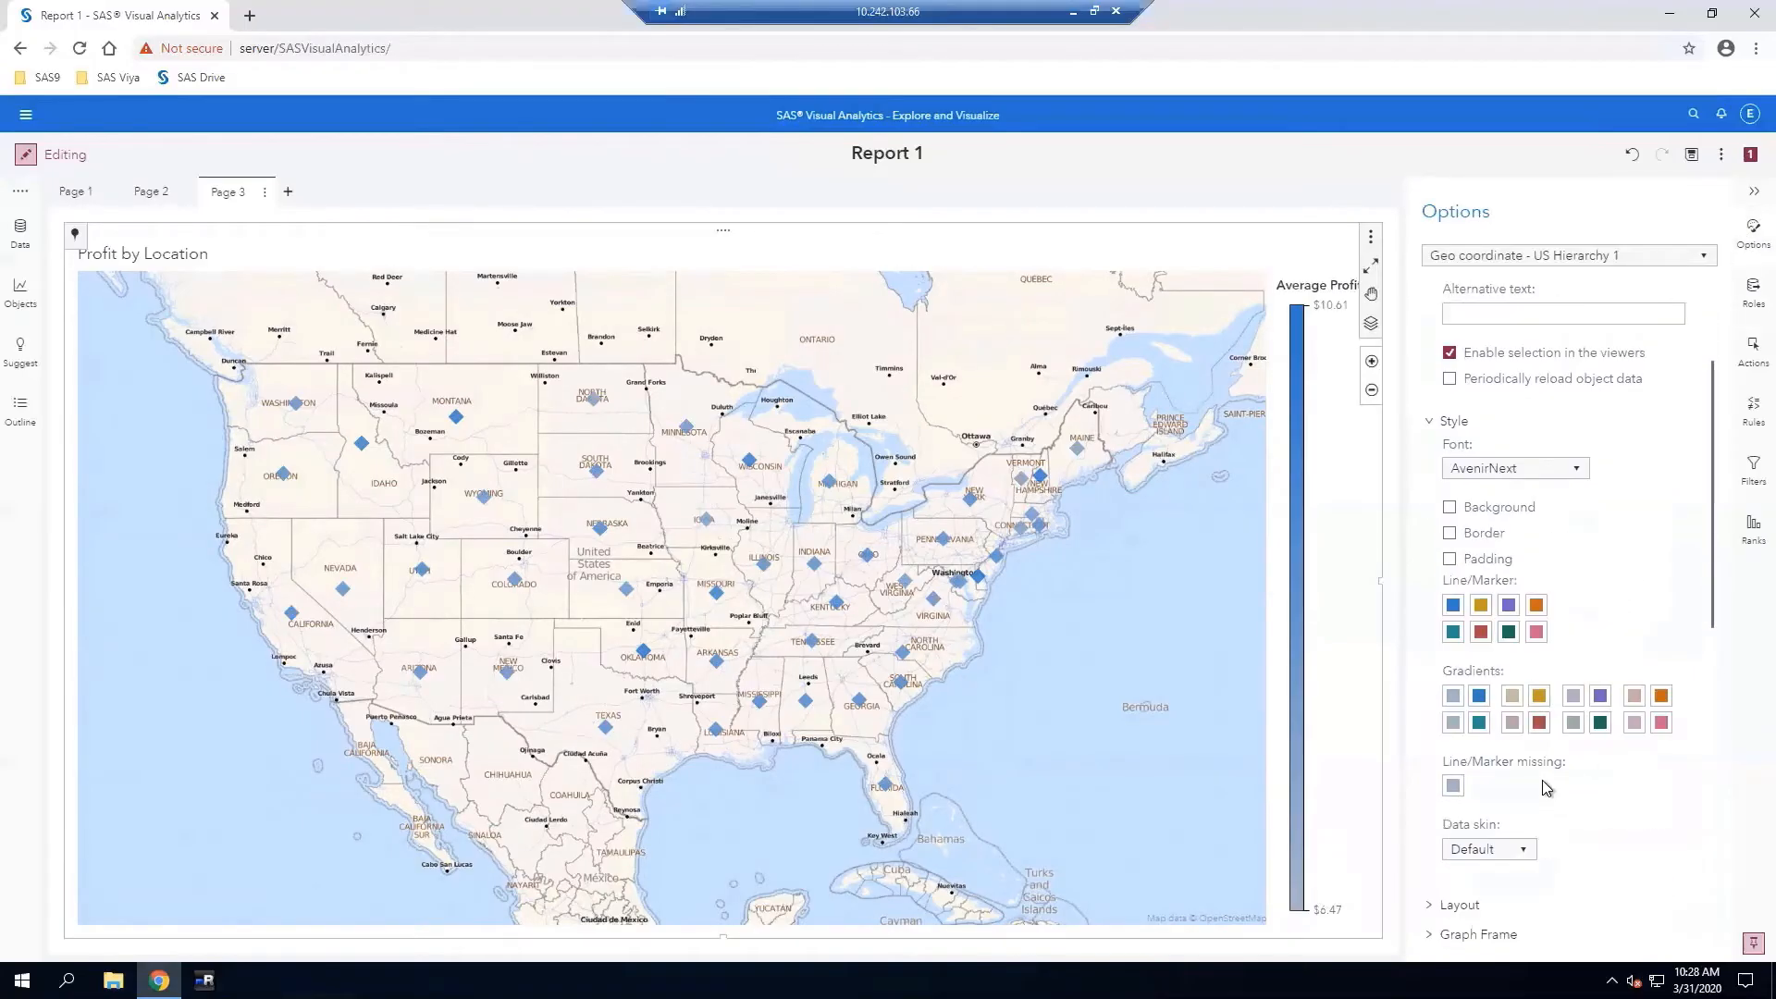
{"action": "left_click", "coordinate": [1454, 703]}
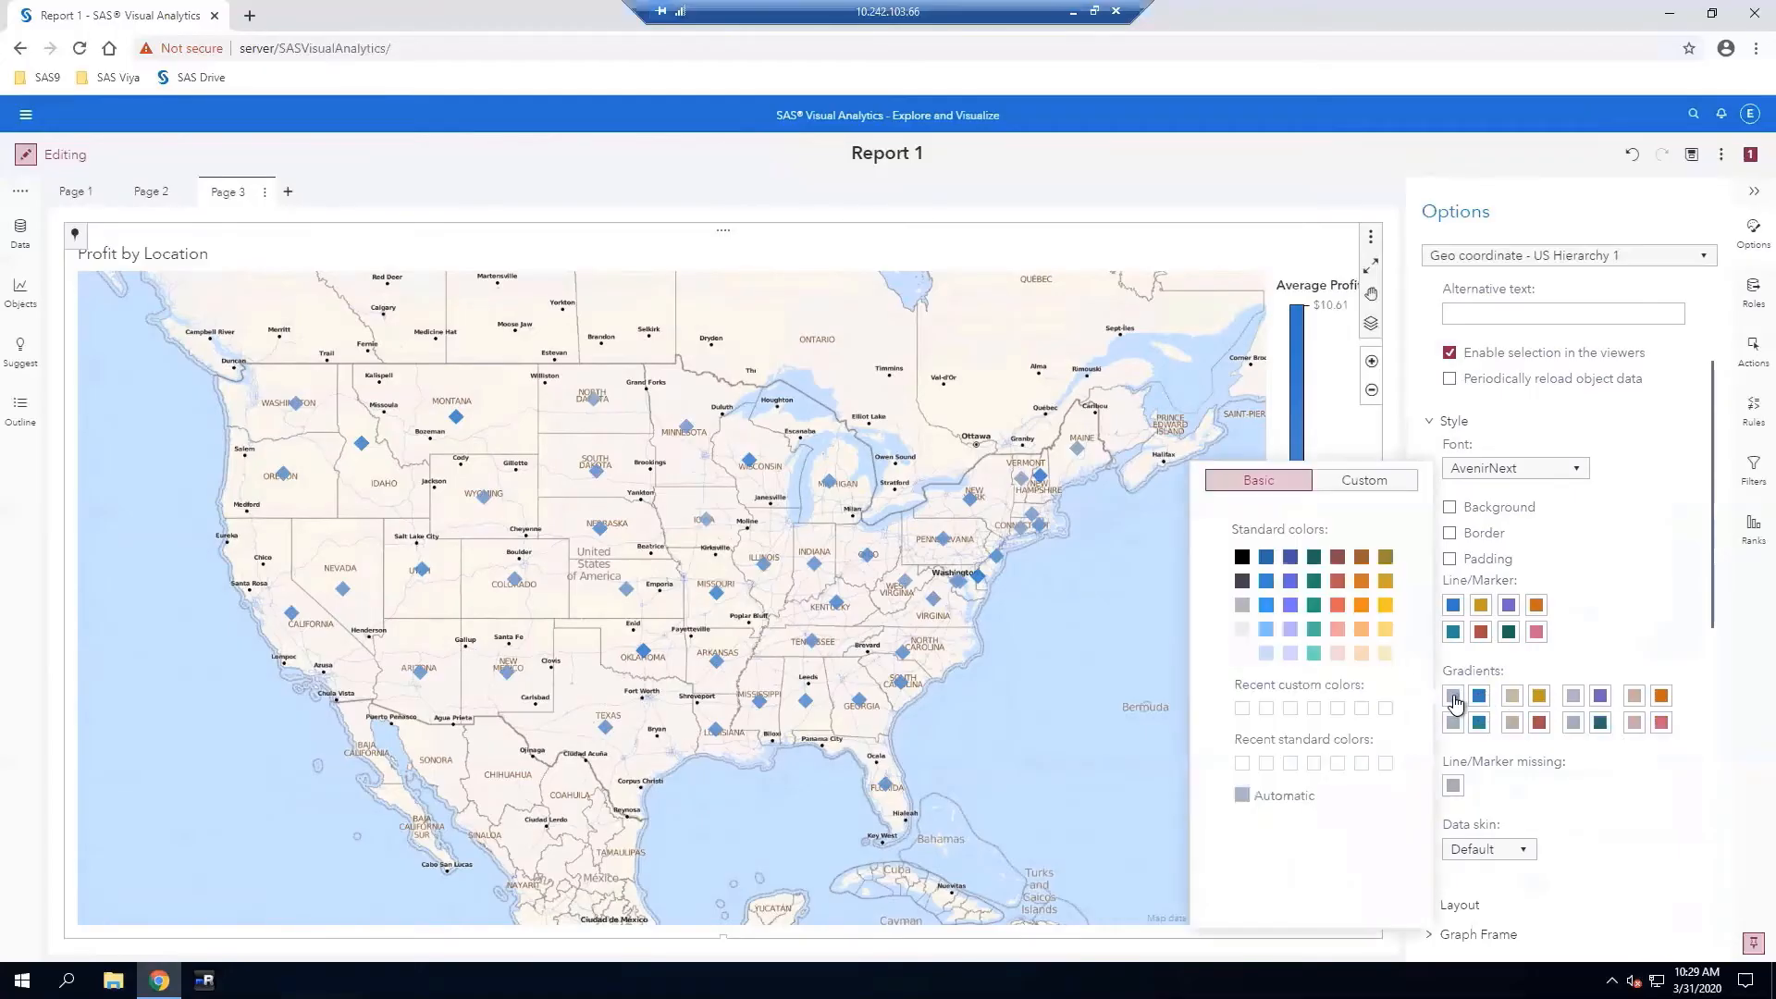
{"action": "left_click", "coordinate": [1265, 653]}
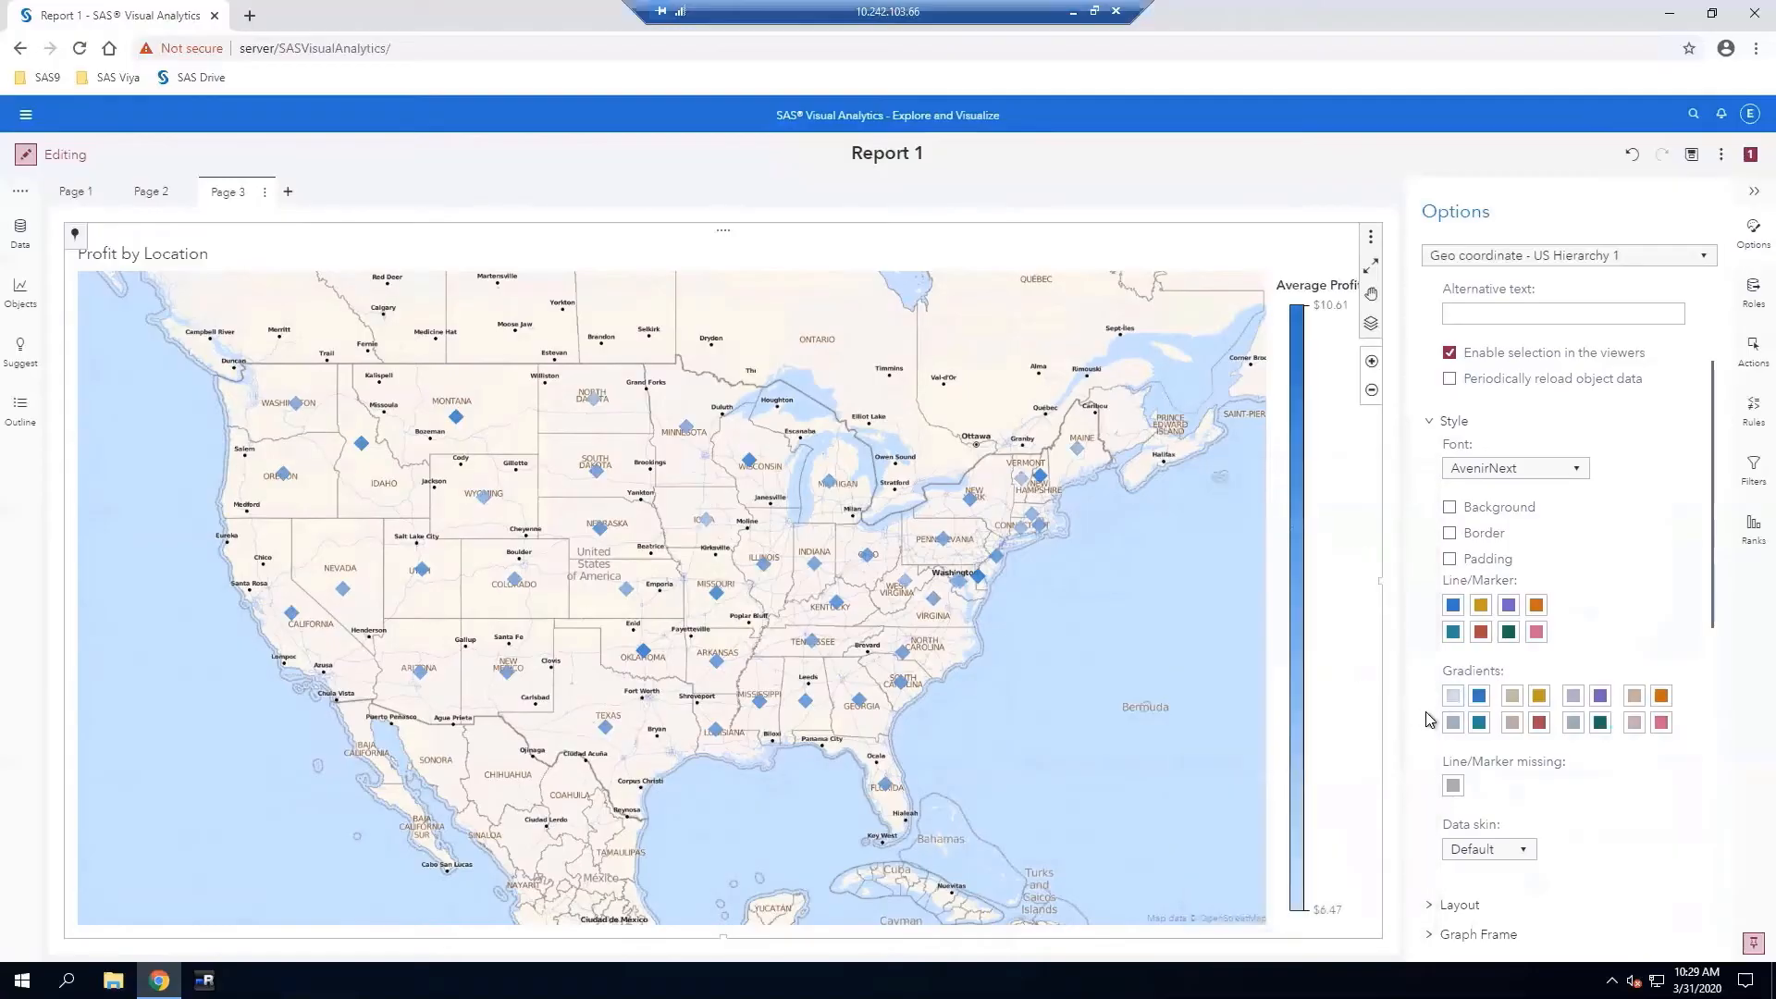
{"action": "left_click", "coordinate": [1480, 699]}
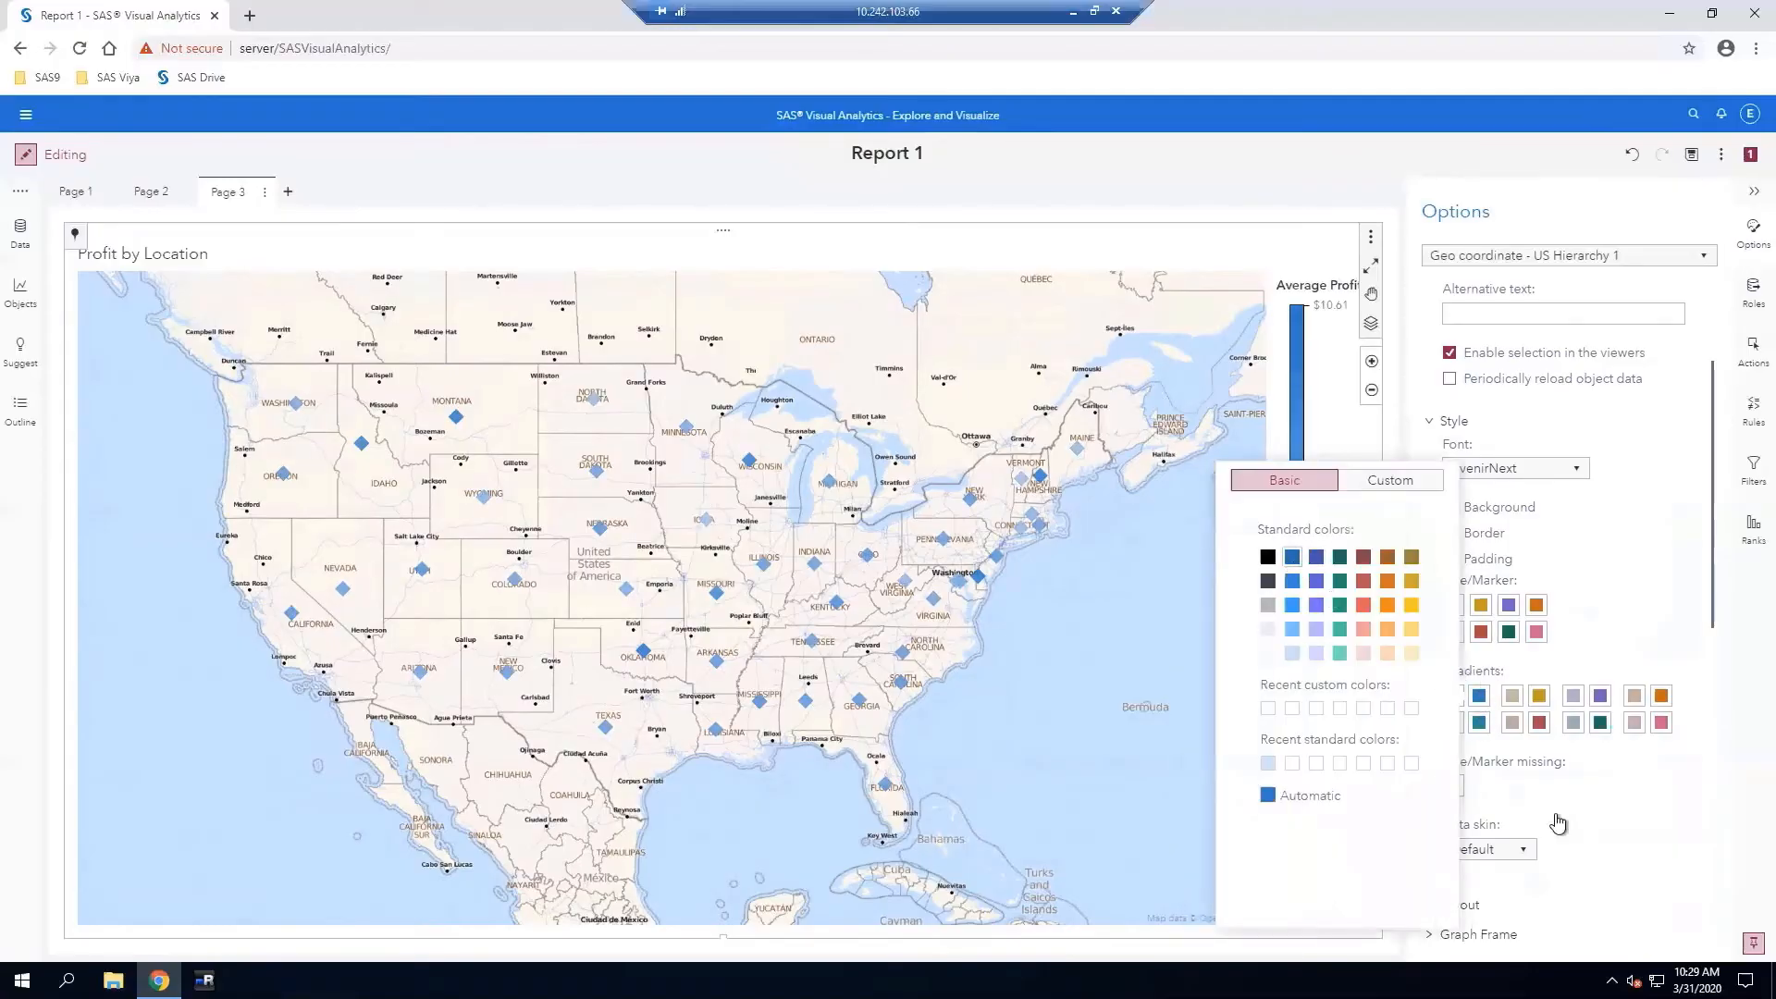
{"action": "left_click", "coordinate": [1632, 849]}
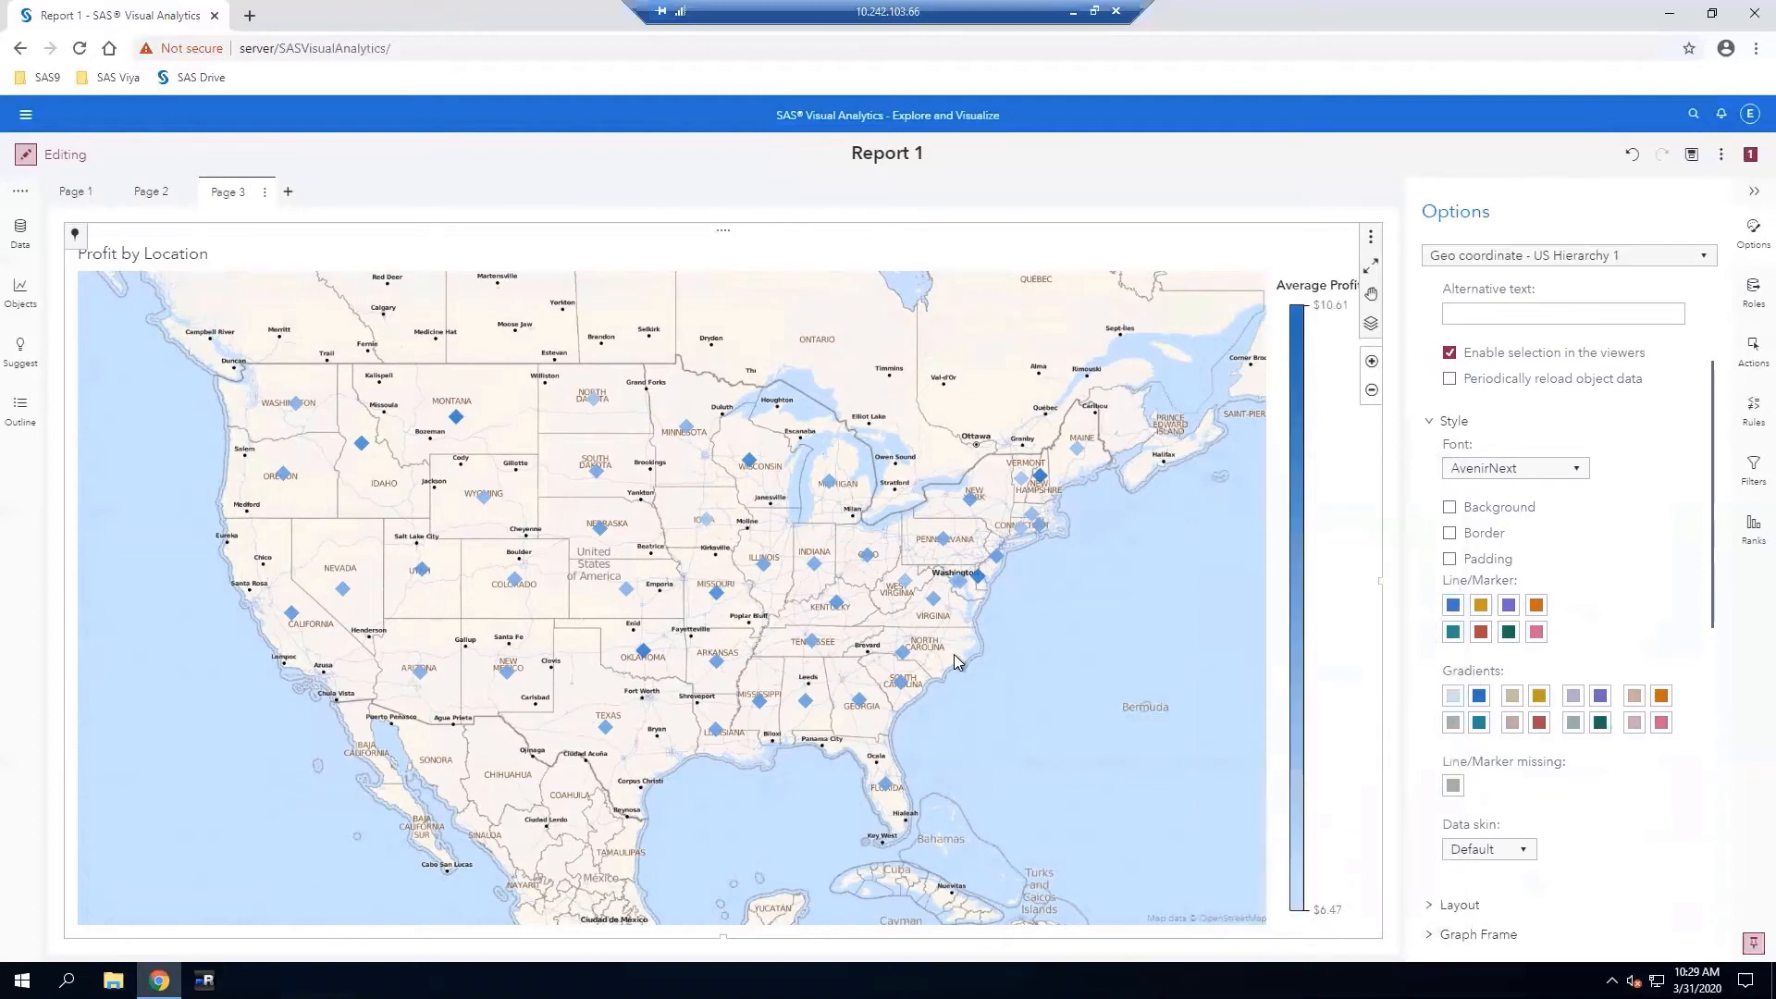
Set the dark end of the map's first gradient to a more saturated custom blue
{"action": "mouse_move", "coordinate": [964, 574]}
{"action": "mouse_move", "coordinate": [457, 422]}
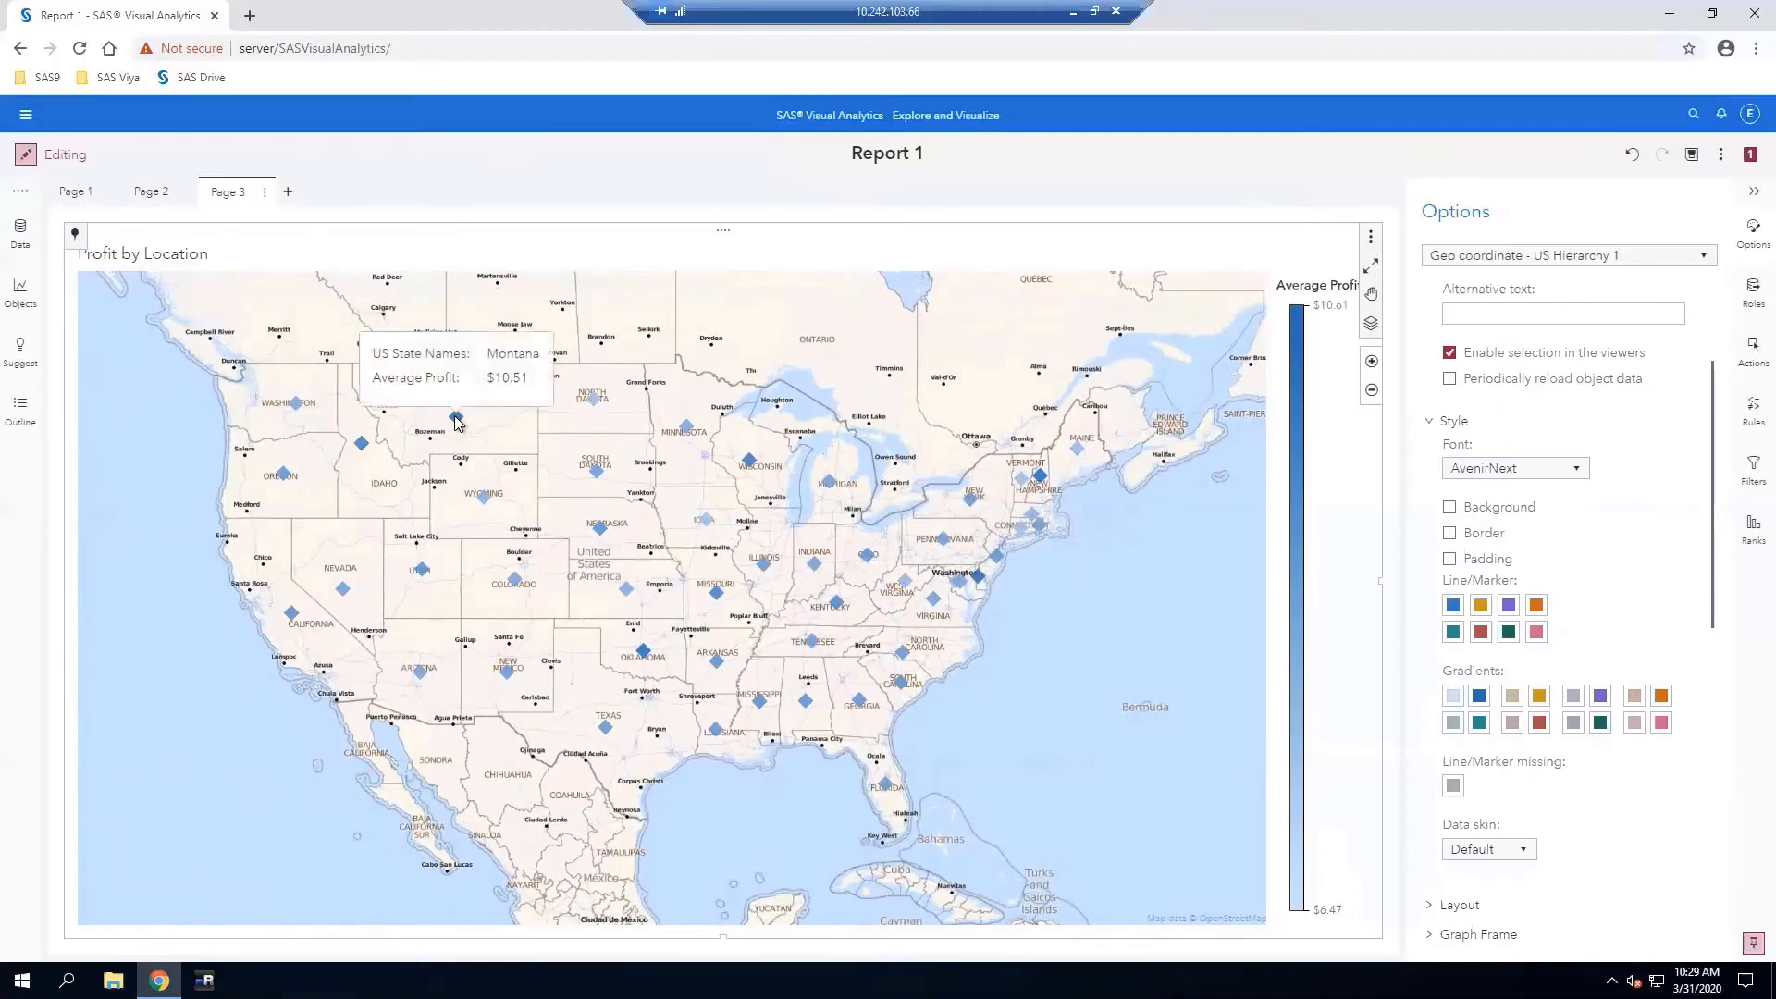
{"action": "left_click", "coordinate": [1480, 697]}
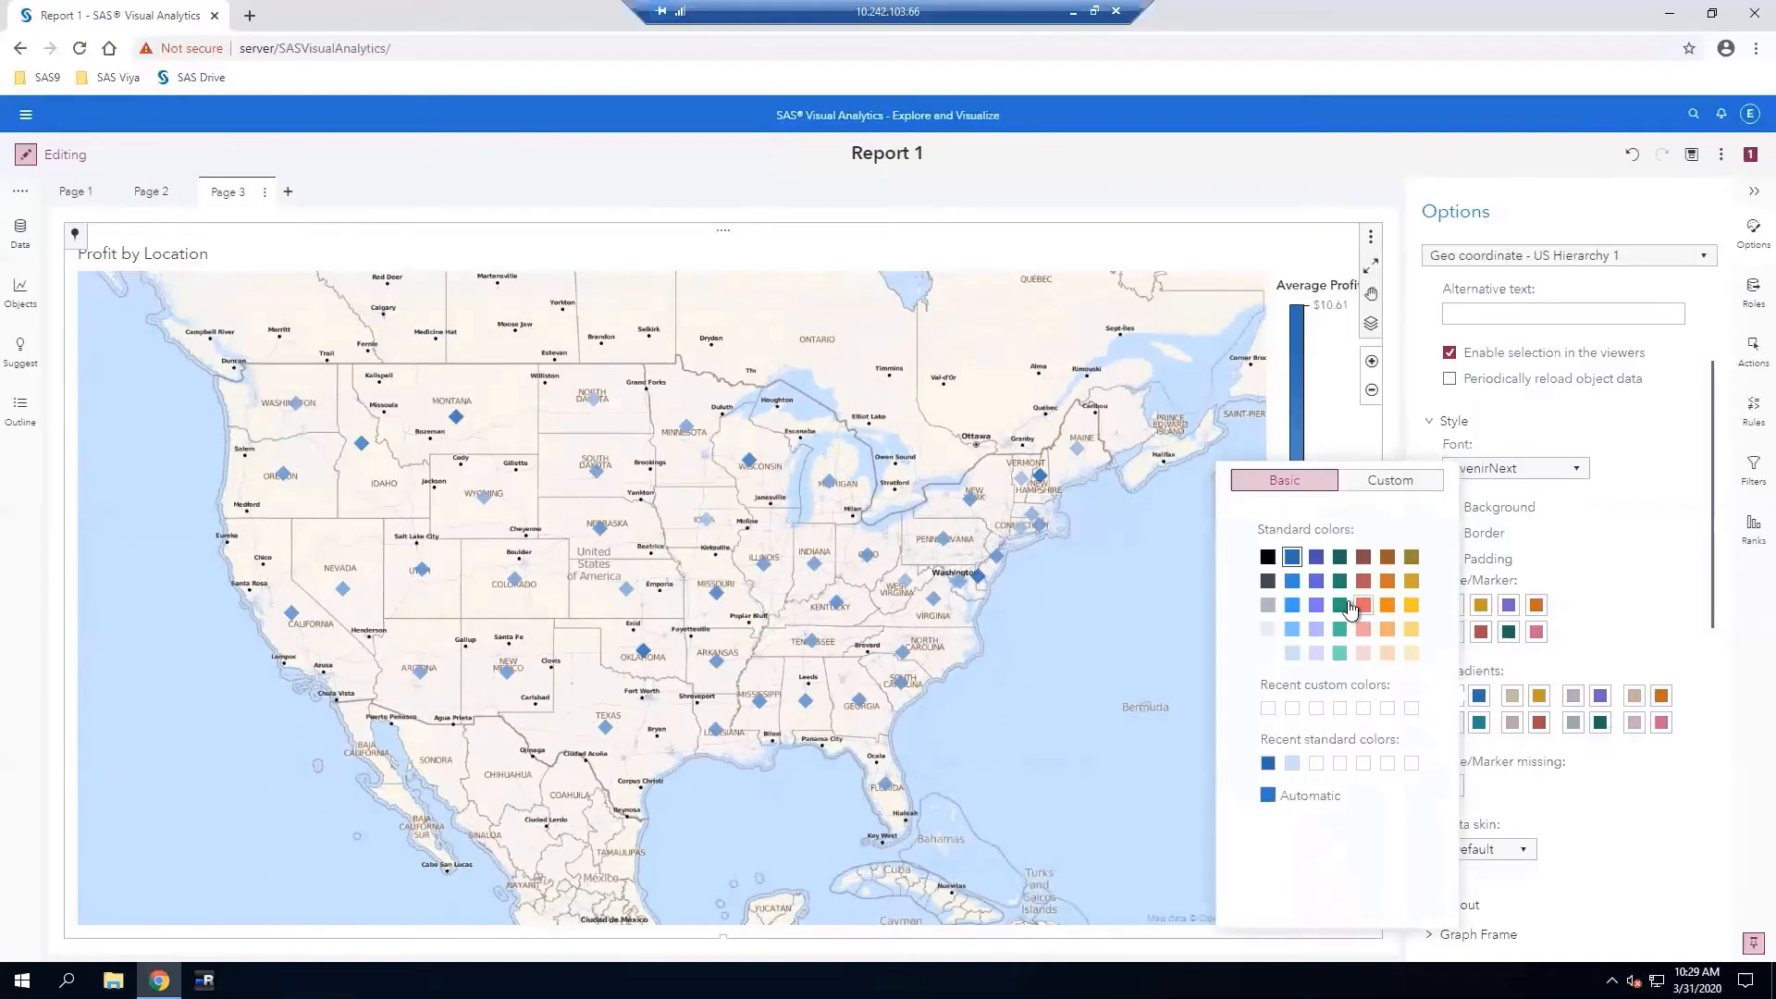
{"action": "left_click", "coordinate": [1390, 481]}
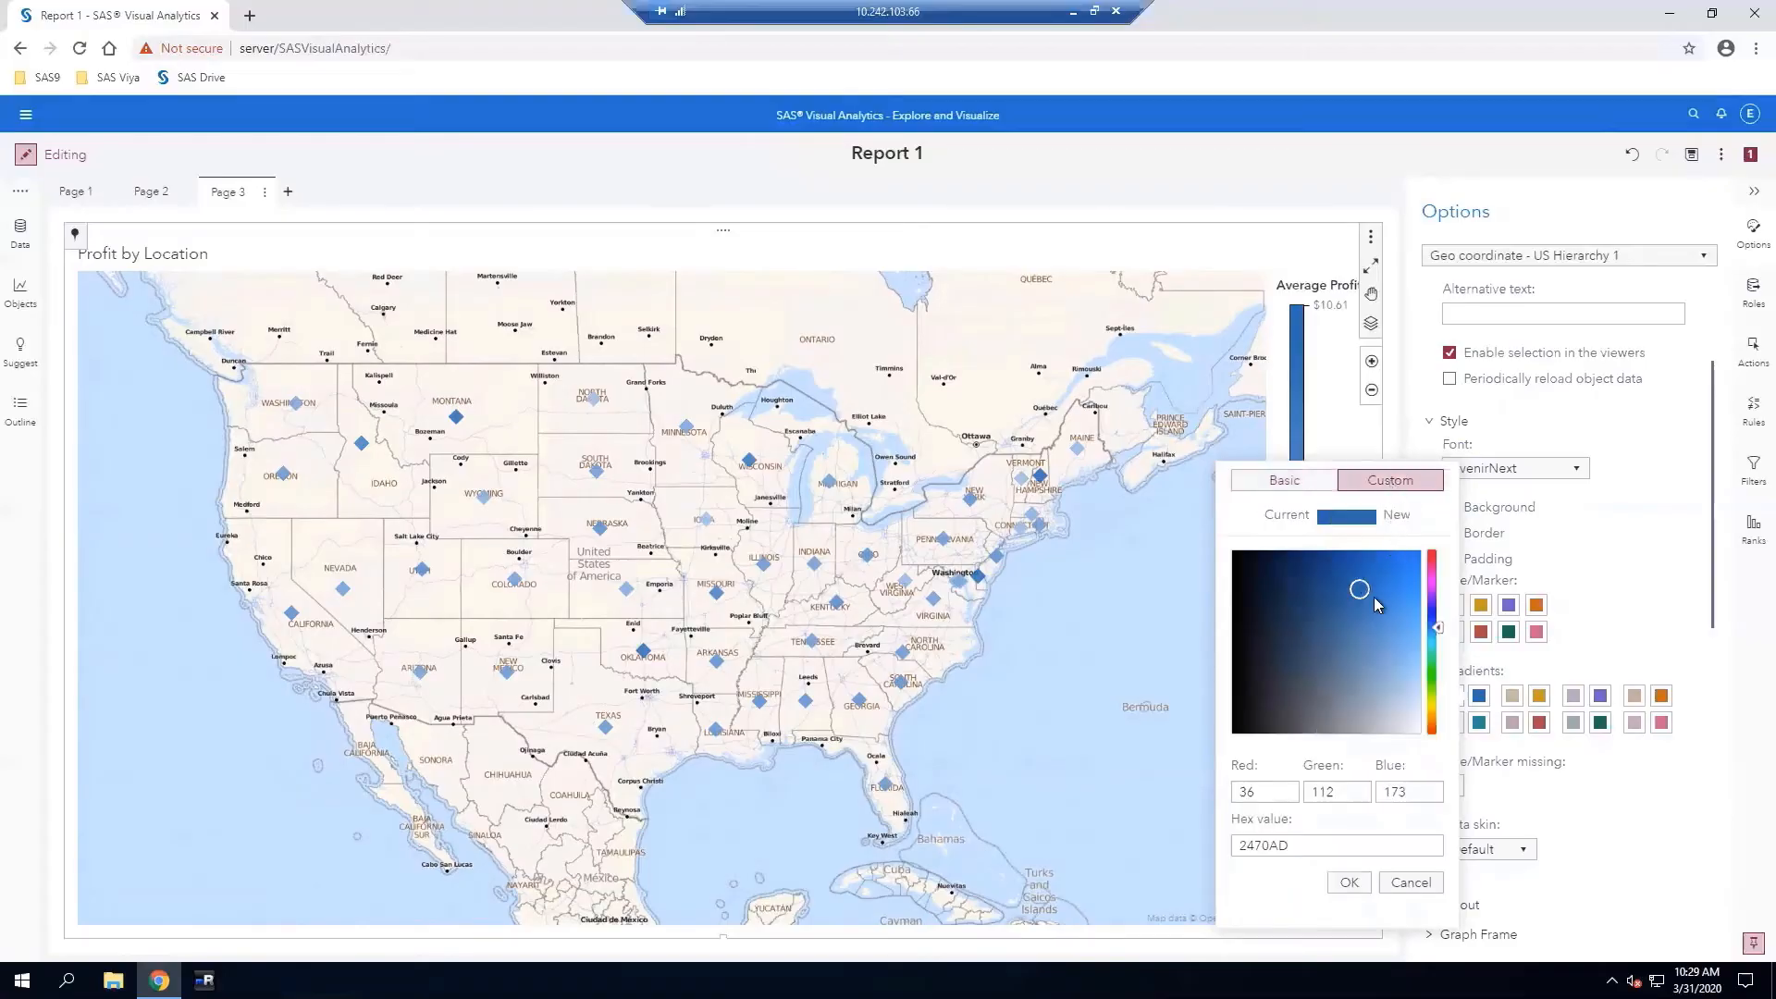
{"action": "left_click_drag", "start_coordinate": [1359, 590], "coordinate": [1355, 567]}
{"action": "left_click", "coordinate": [1348, 883]}
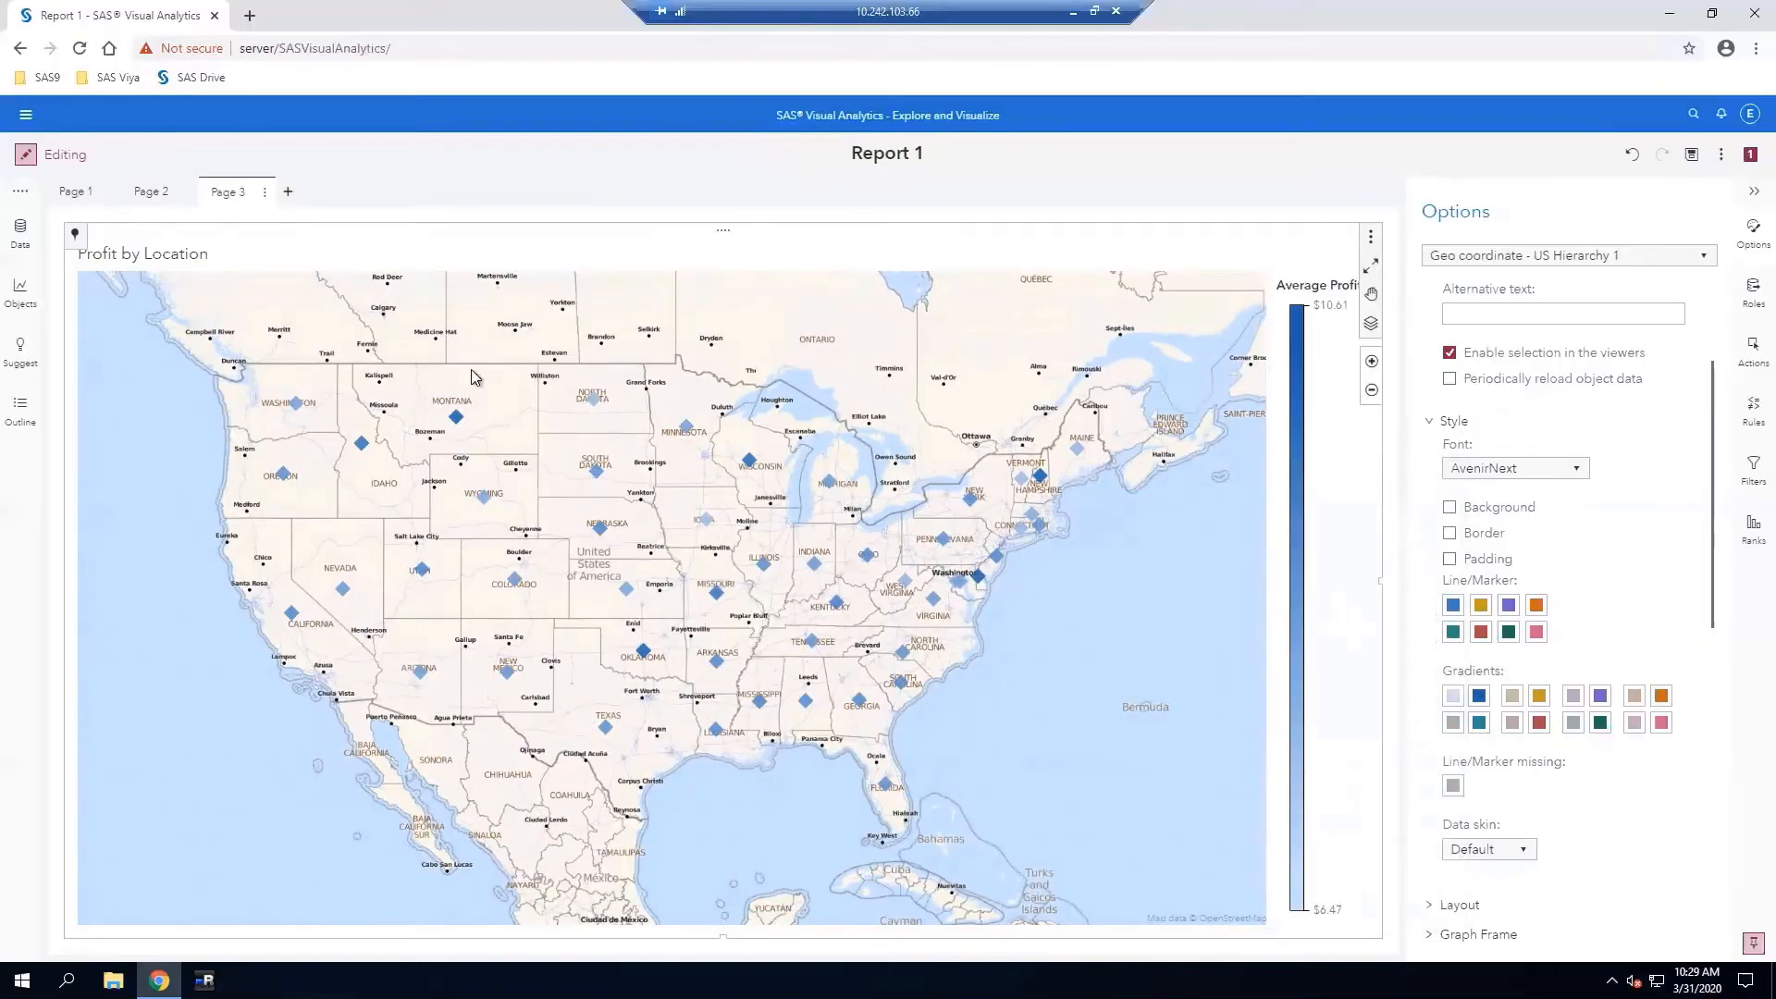
Maximize the map to examine its detail table sorted by Average Profit in descending order, and restore the normal view
{"action": "left_click", "coordinate": [1373, 271]}
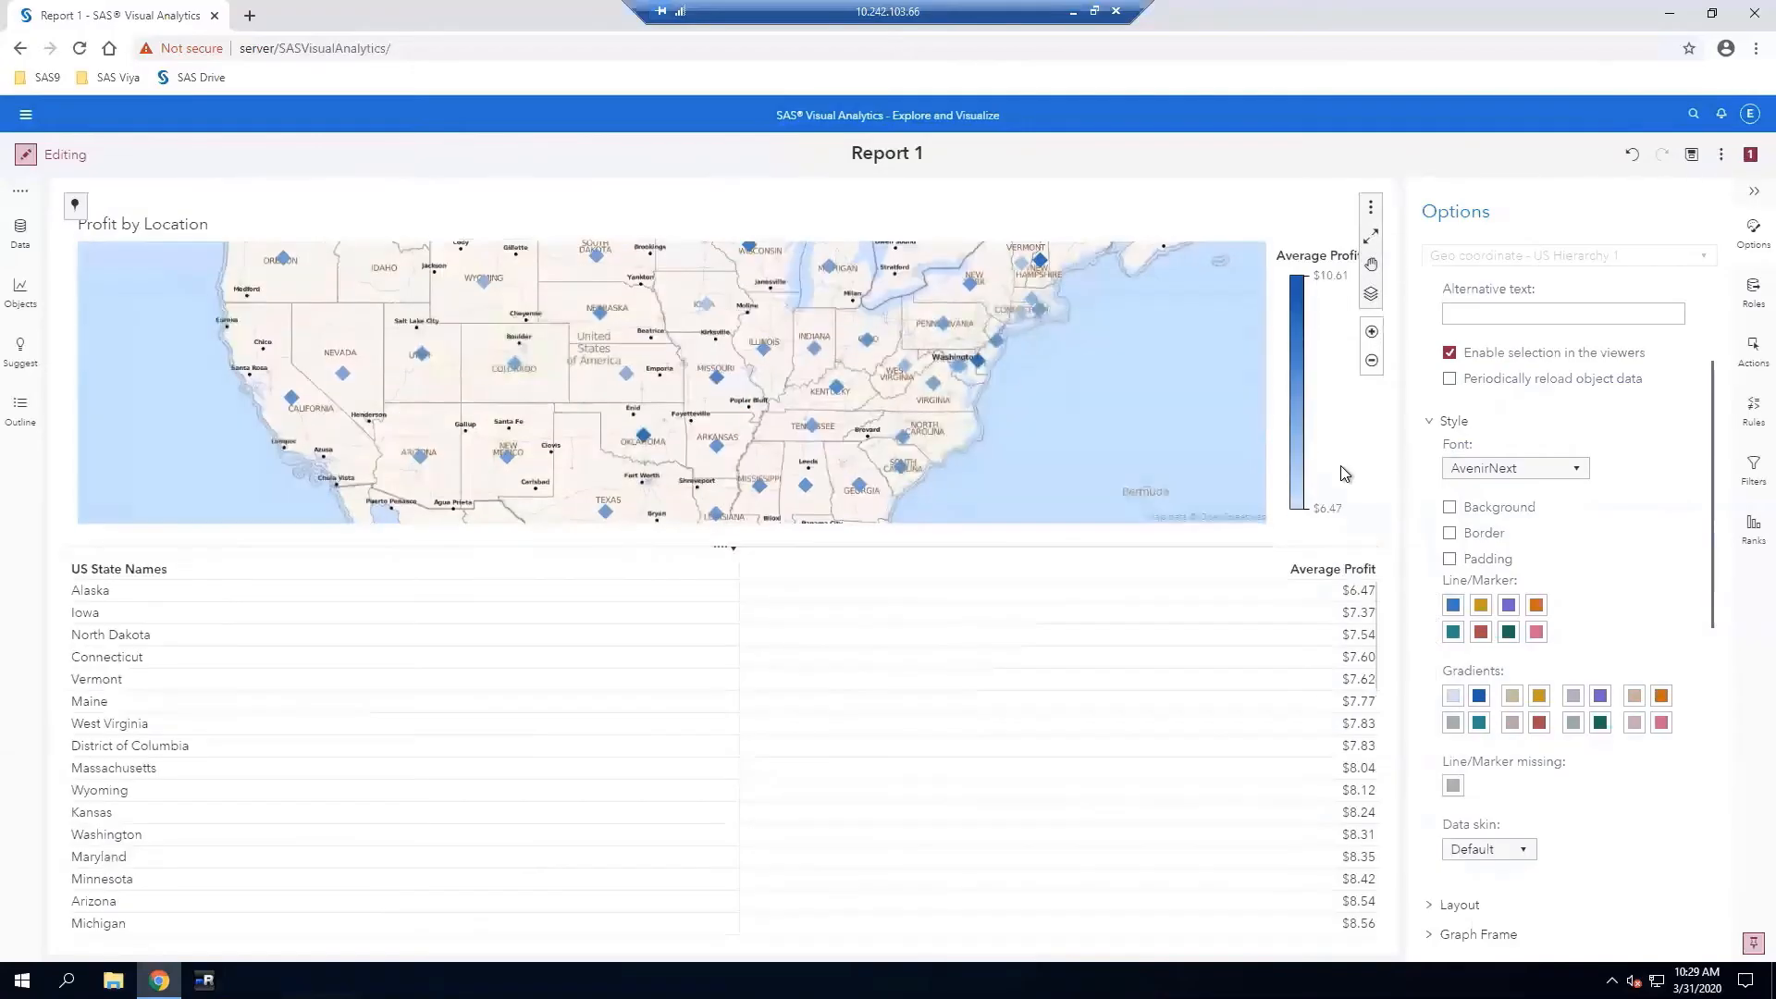
{"action": "left_click", "coordinate": [1370, 571]}
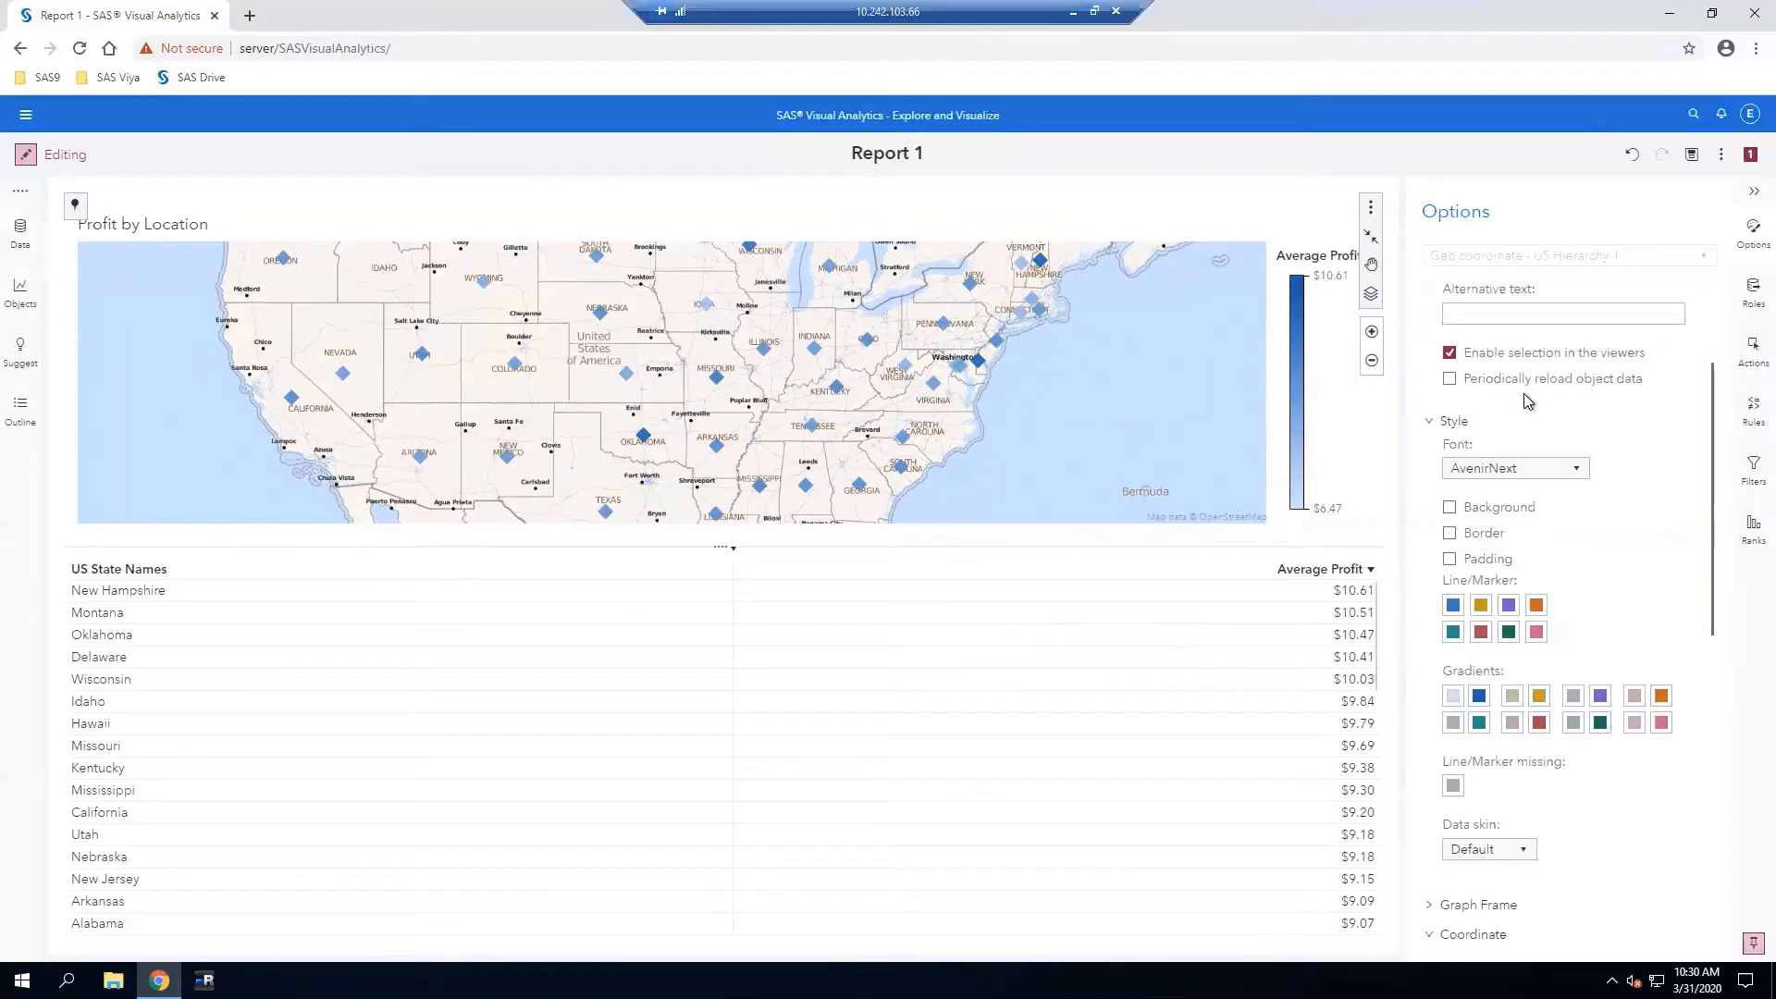
{"action": "left_click", "coordinate": [1376, 237]}
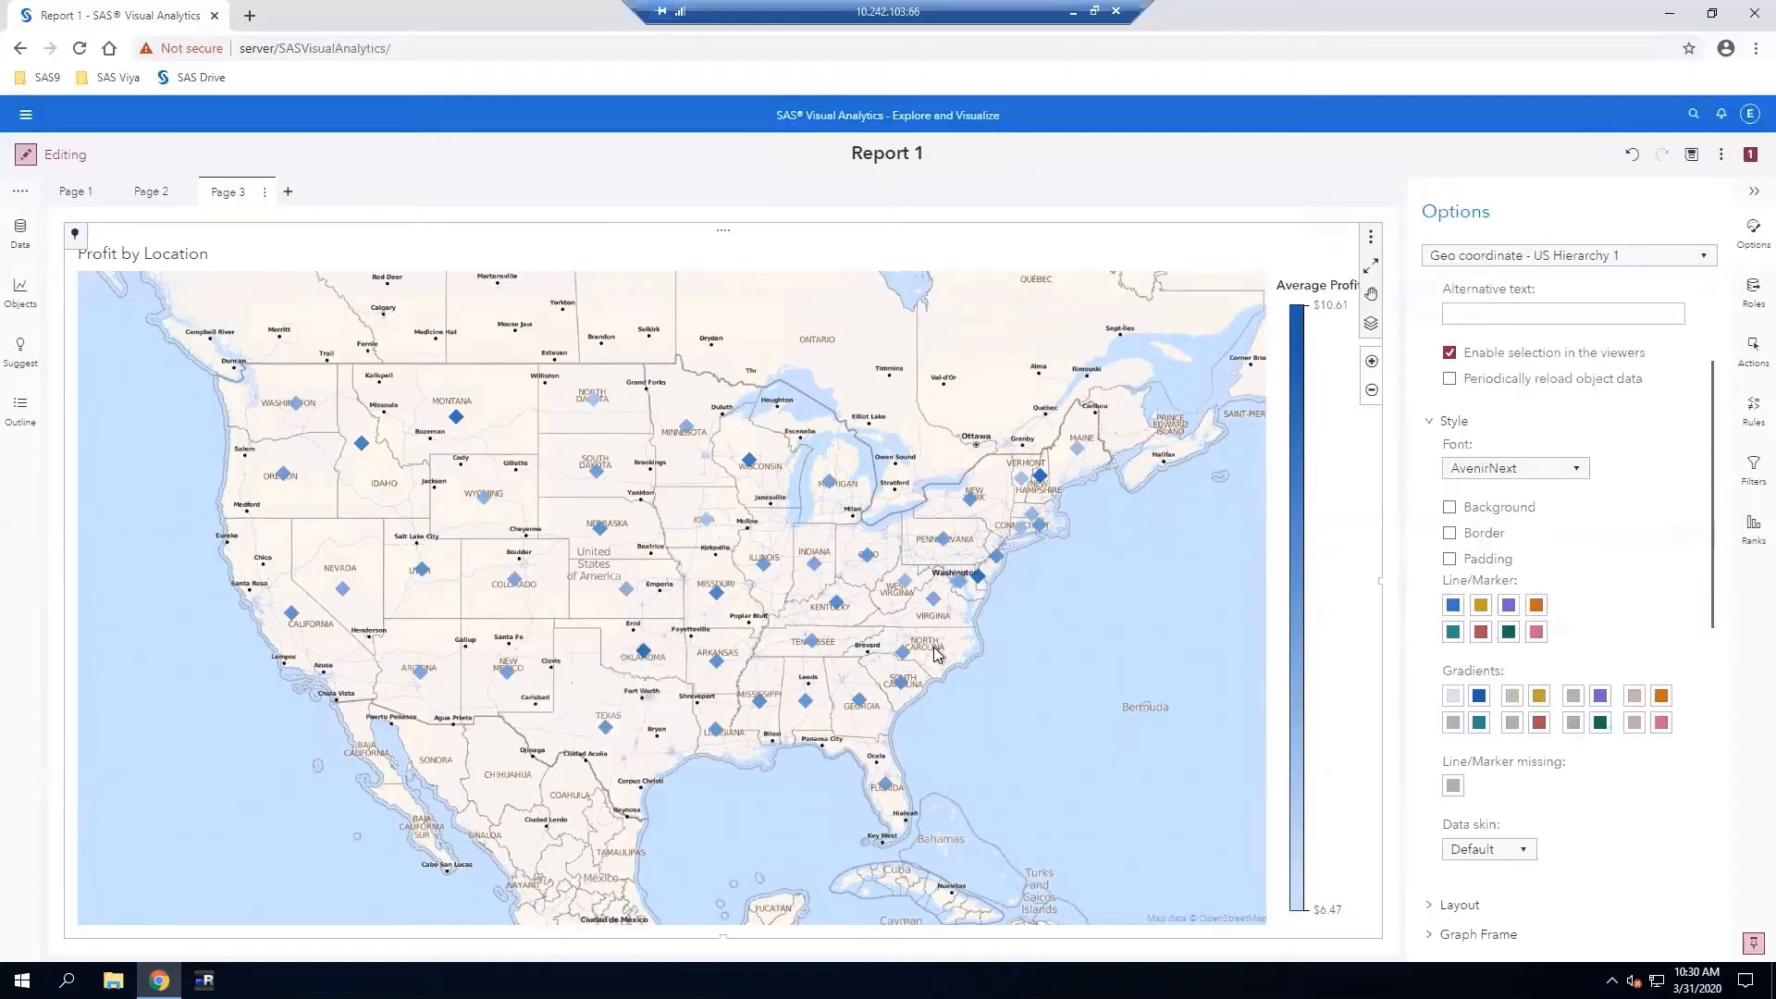
Drill down into Texas on the map, search for "Aus" and place the location result for Austin, TX, USA
{"action": "double_click", "coordinate": [606, 731]}
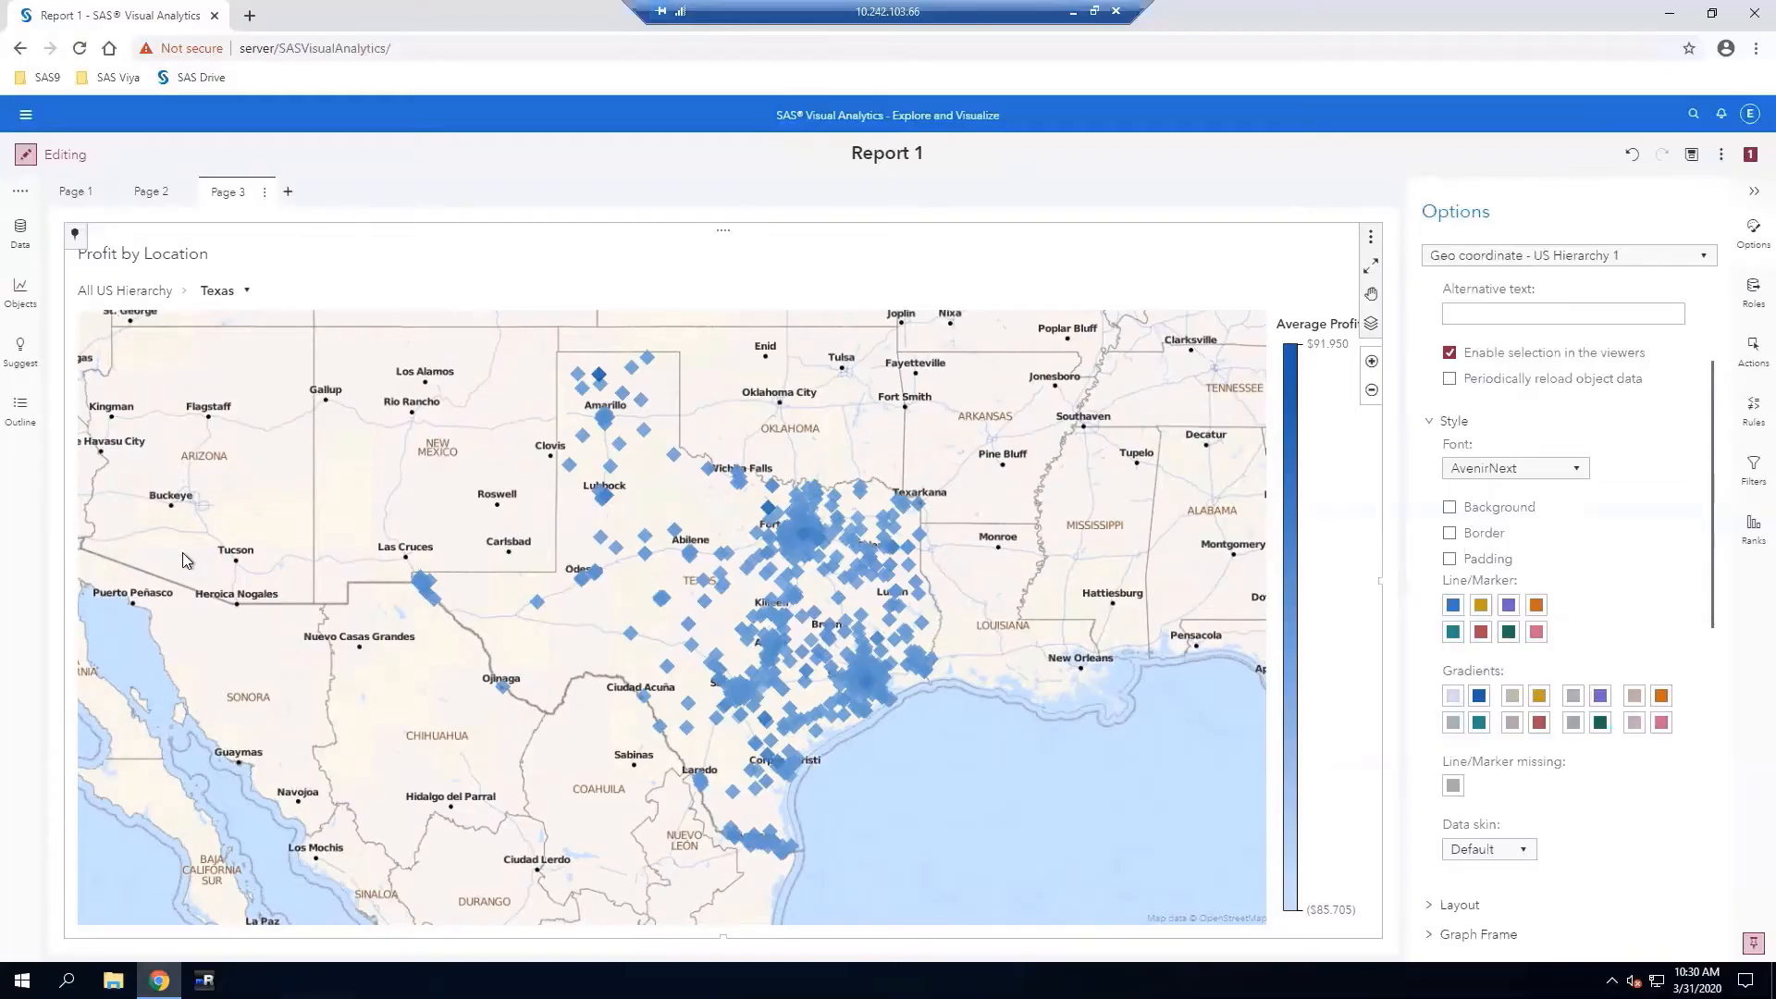
{"action": "left_click", "coordinate": [72, 241]}
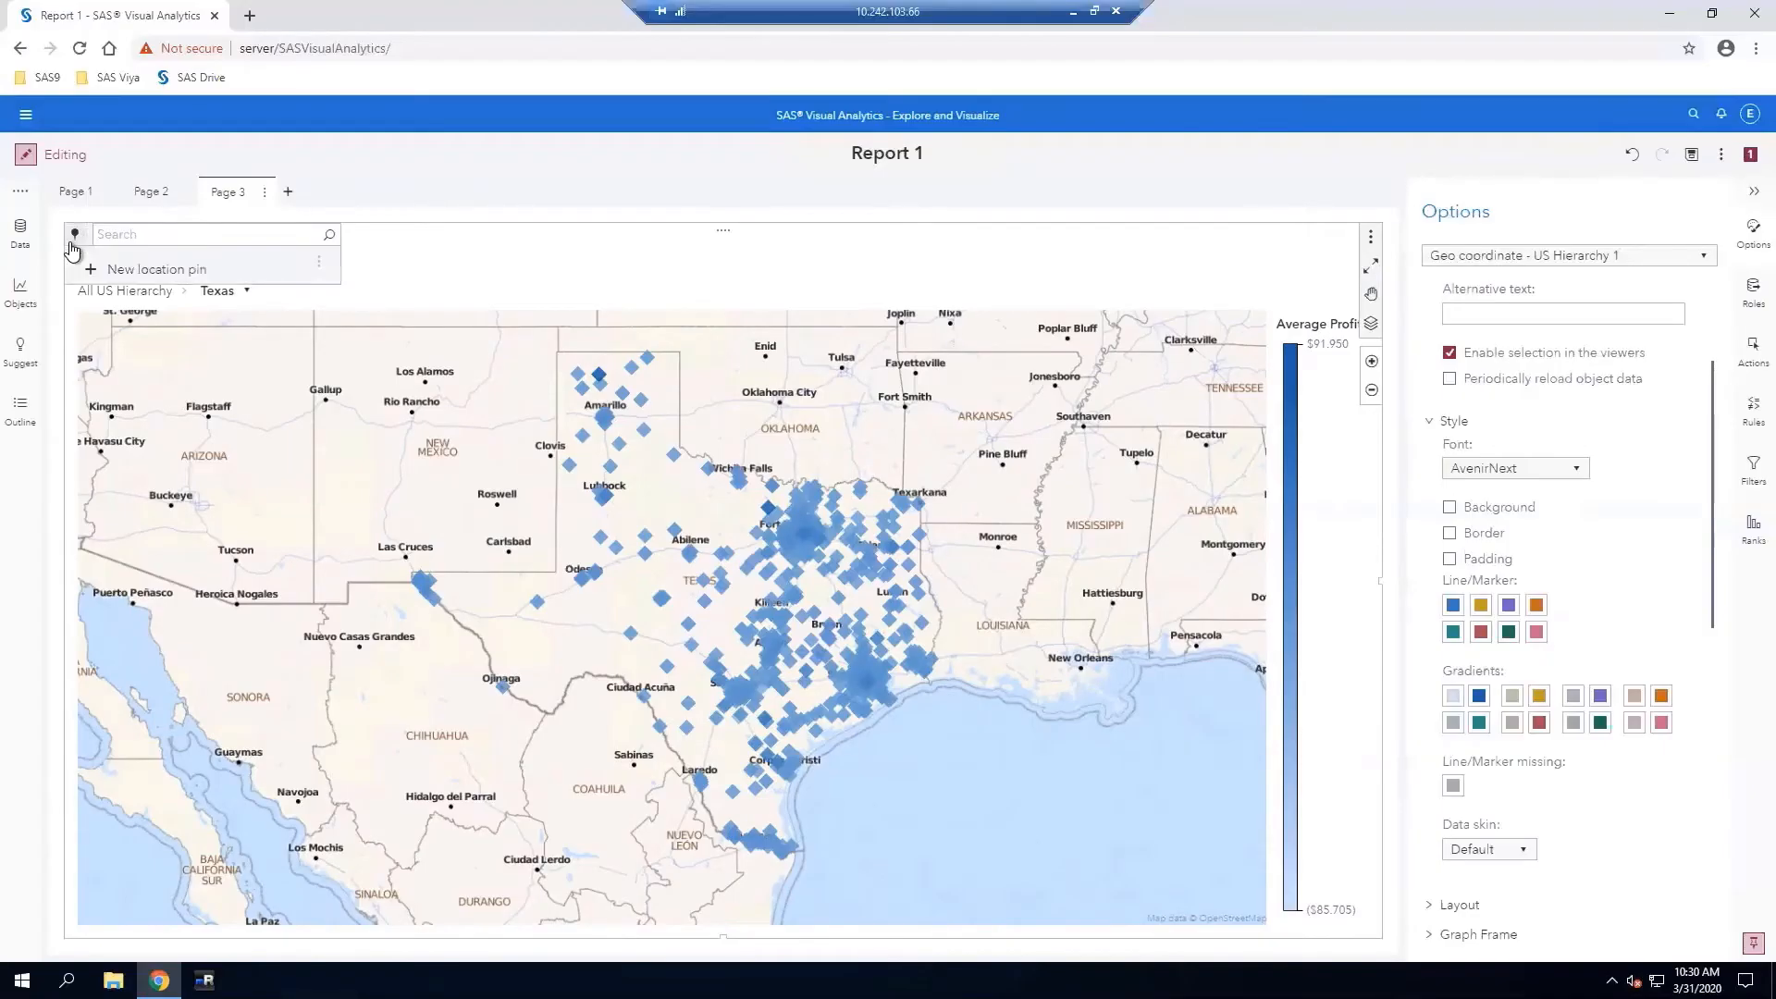
{"action": "left_click", "coordinate": [144, 222]}
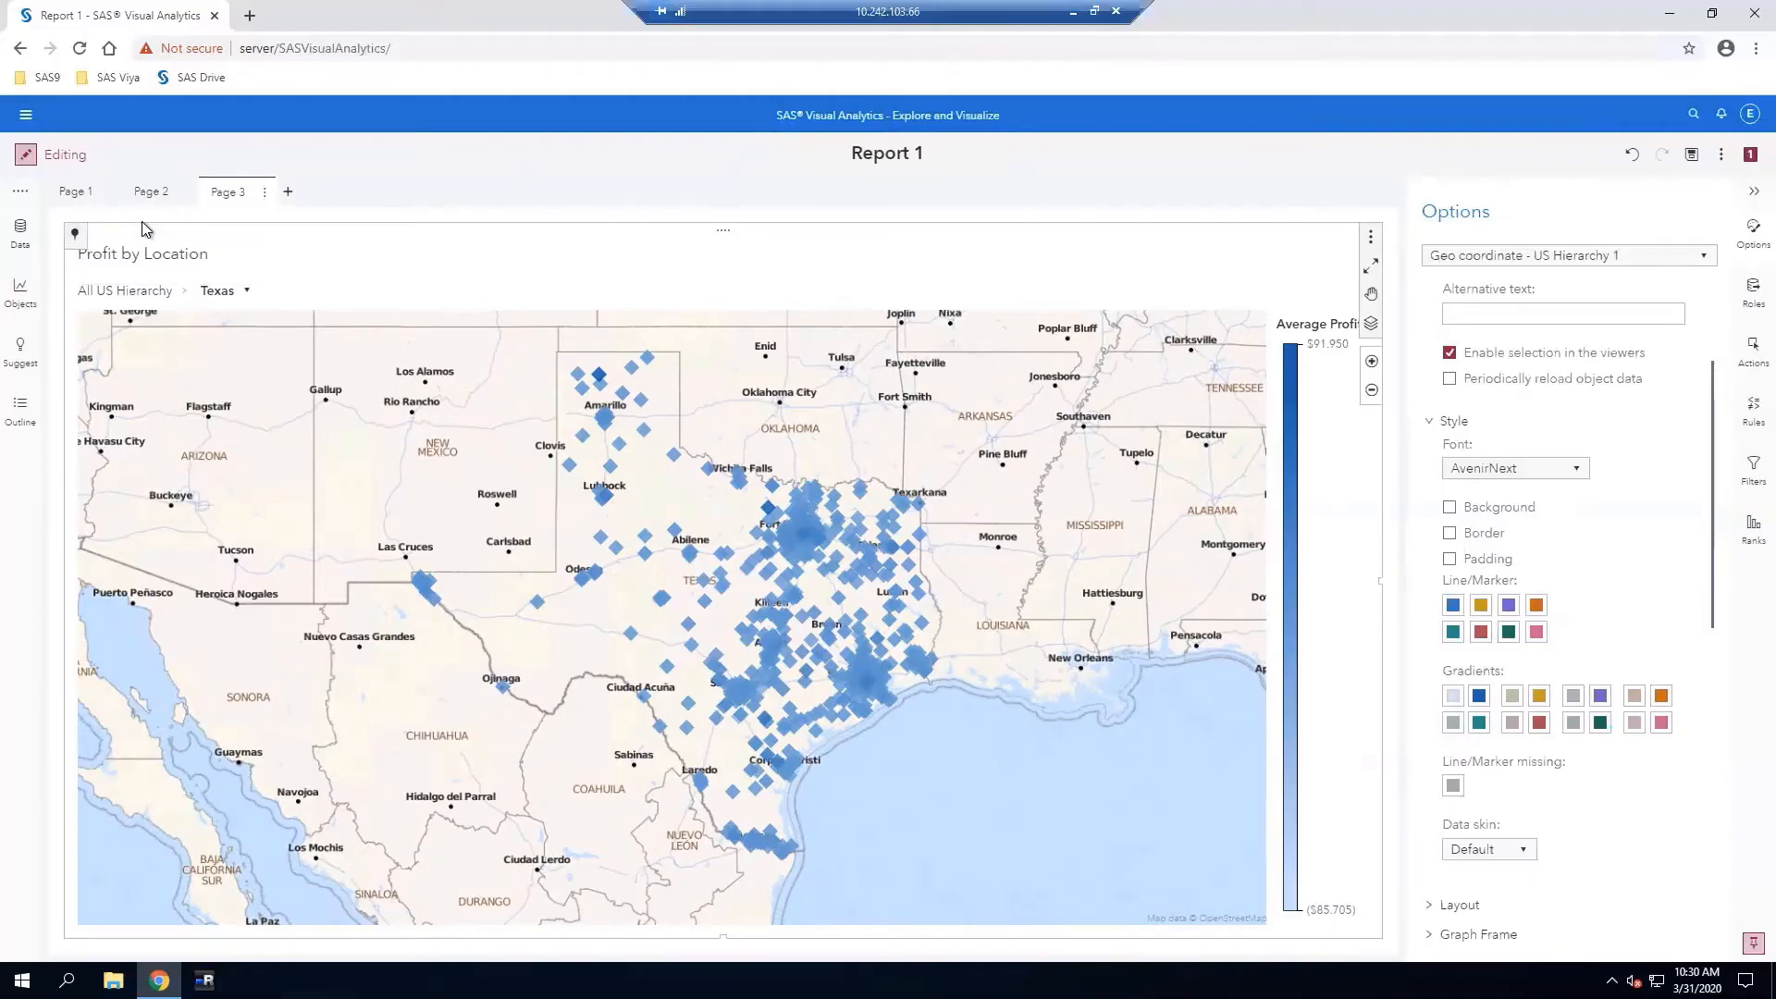
{"action": "left_click", "coordinate": [75, 239]}
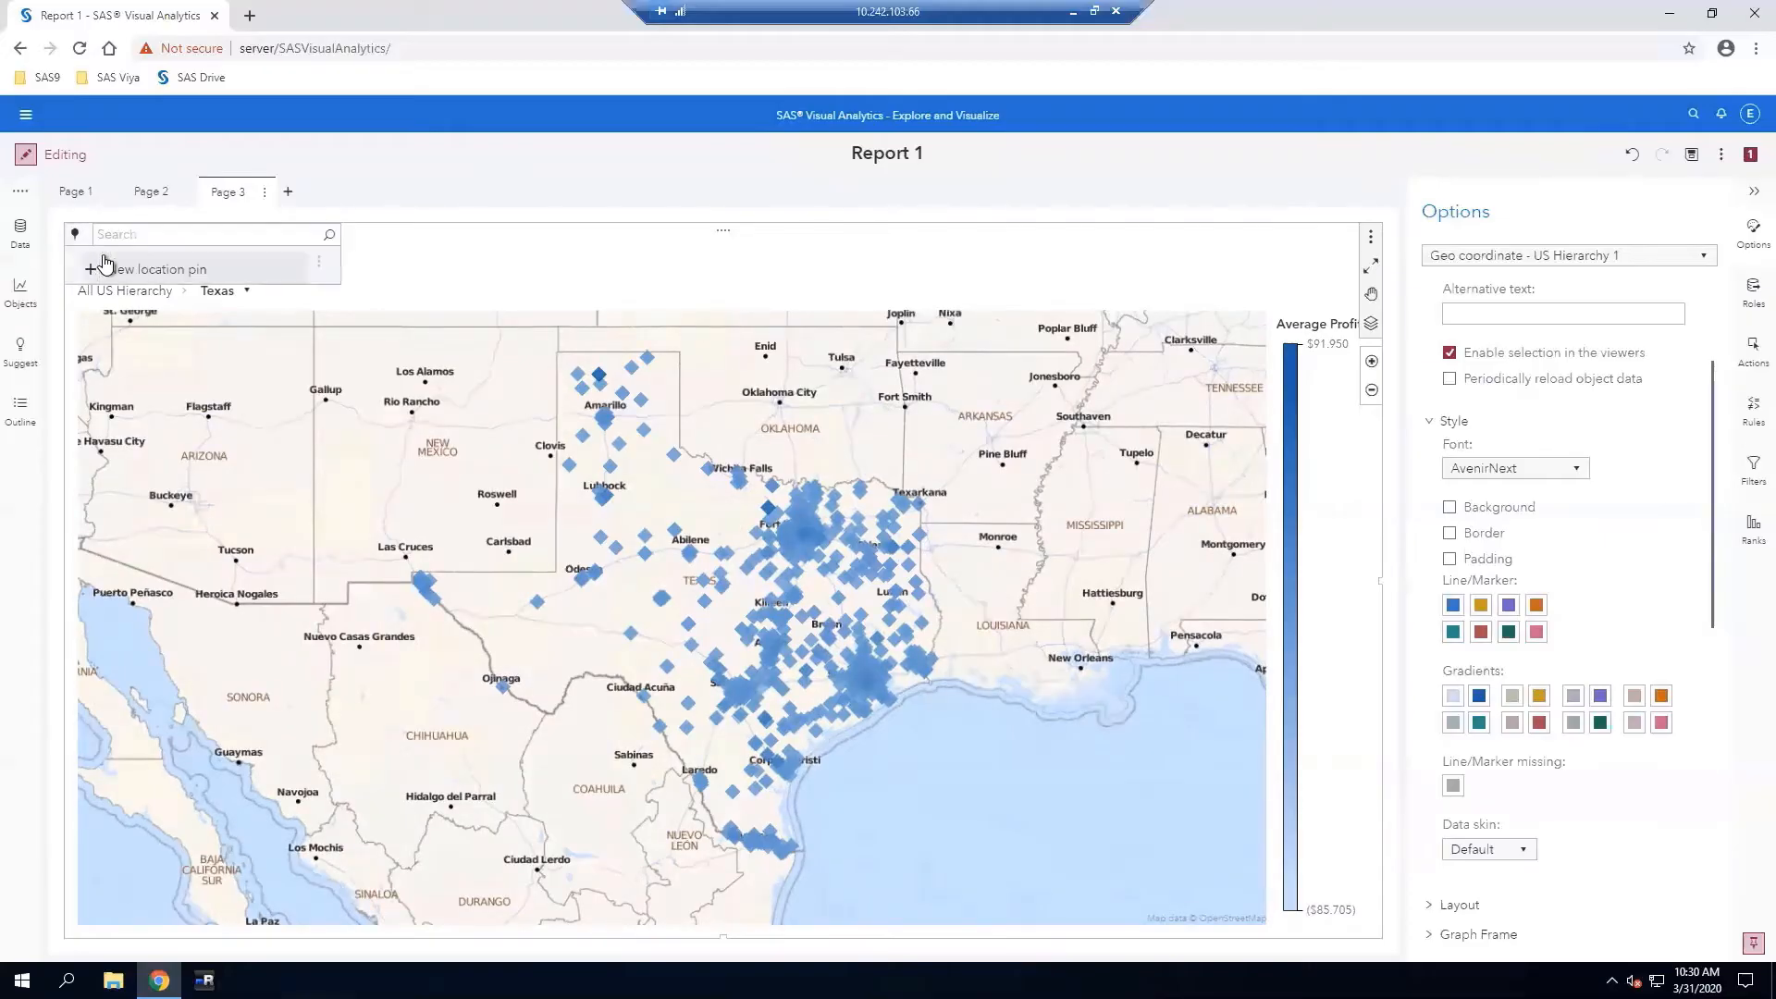
{"action": "left_click", "coordinate": [139, 230]}
{"action": "type", "text": "A"}
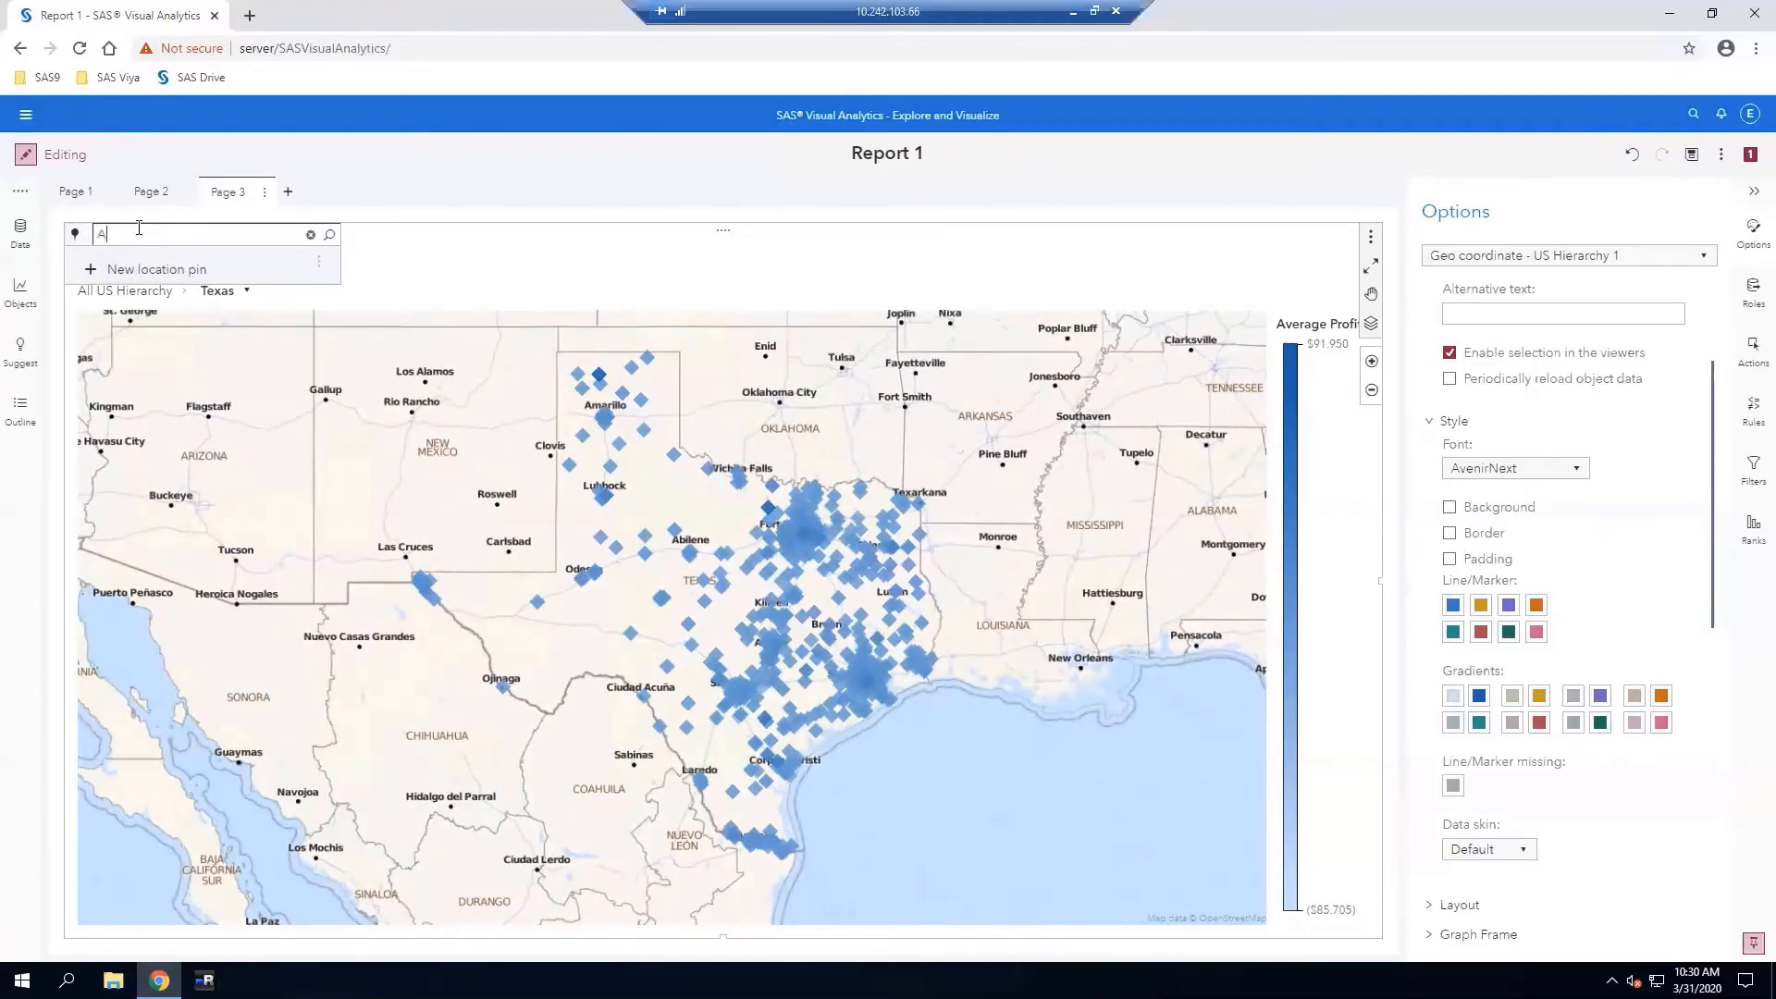
{"action": "type", "text": "us"}
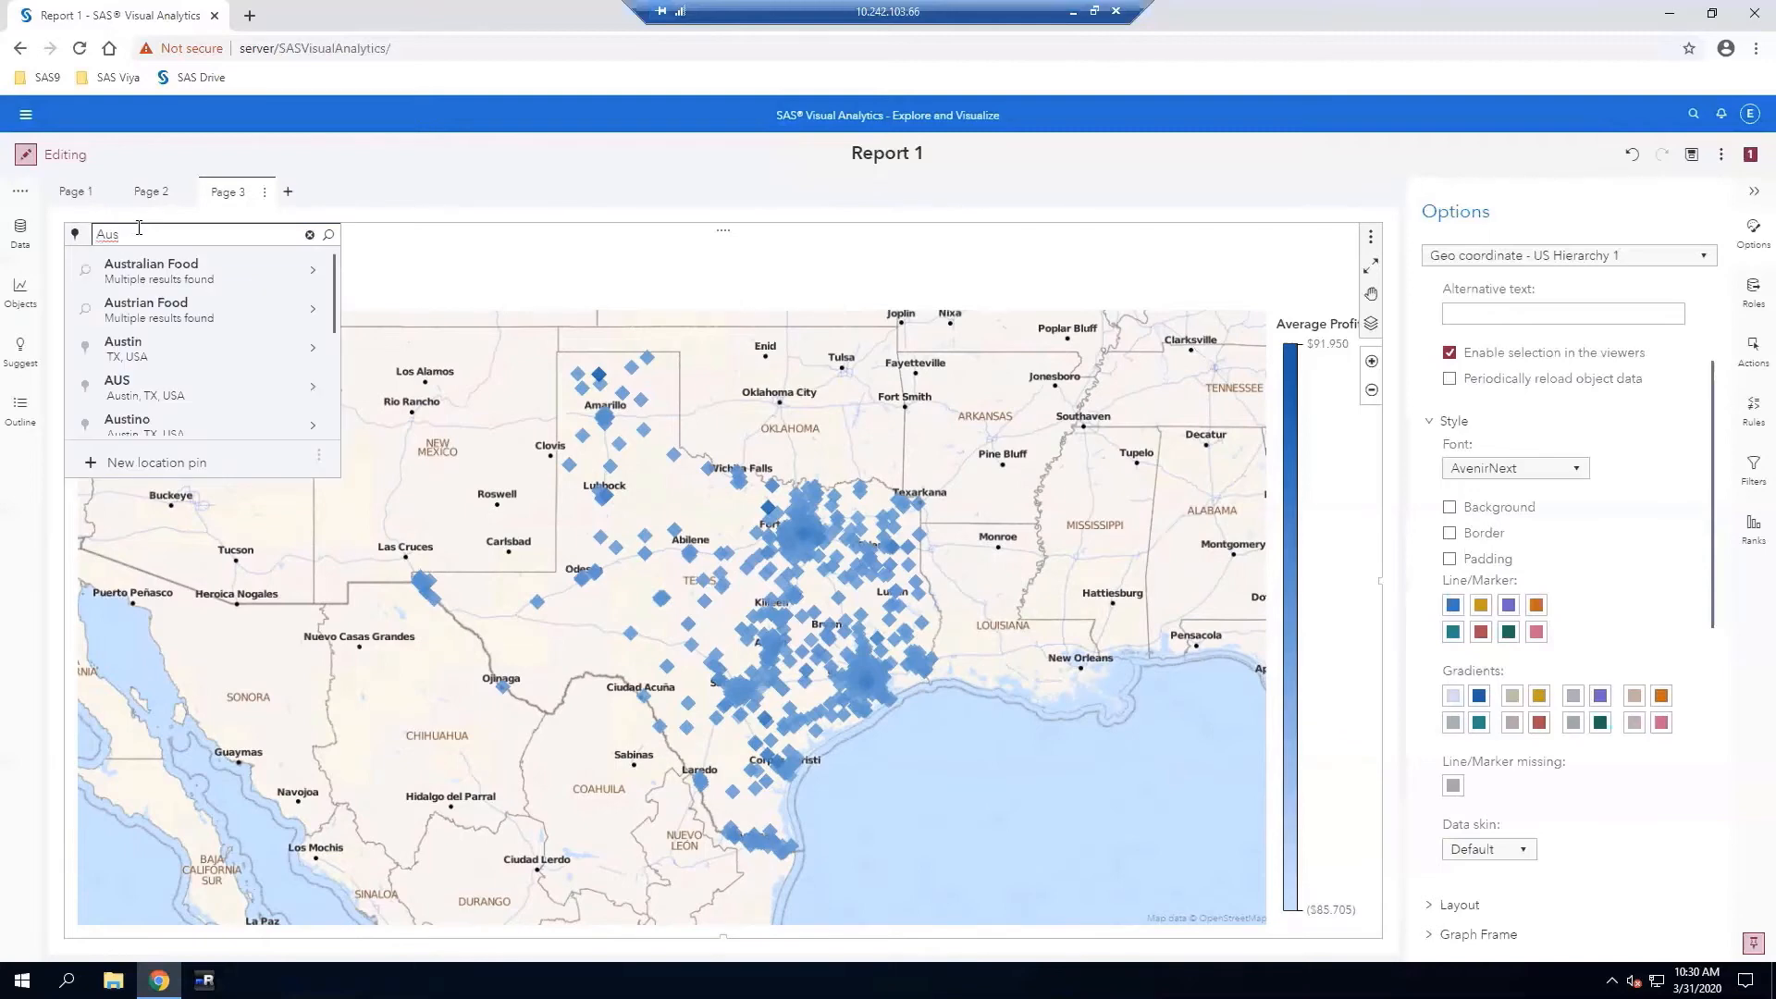
{"action": "left_click", "coordinate": [127, 359]}
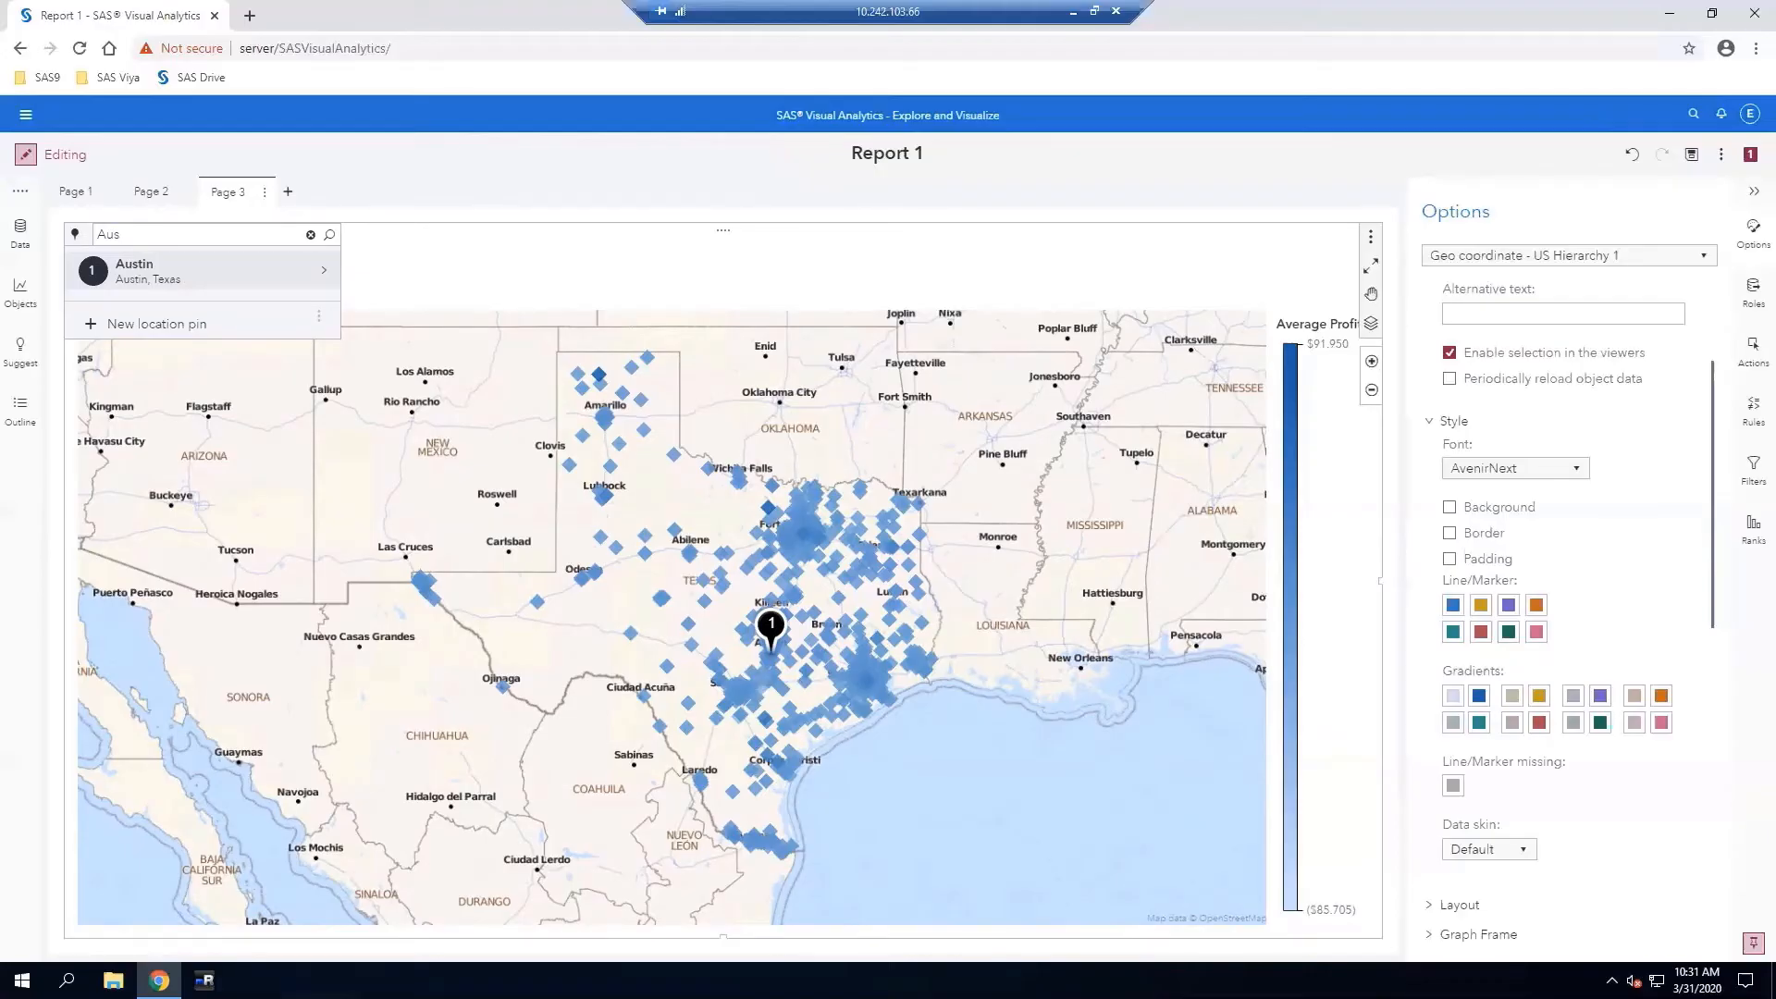
Draw a geographic selection by distance around the Austin location with a radius of 50 miles
{"action": "left_click", "coordinate": [323, 270]}
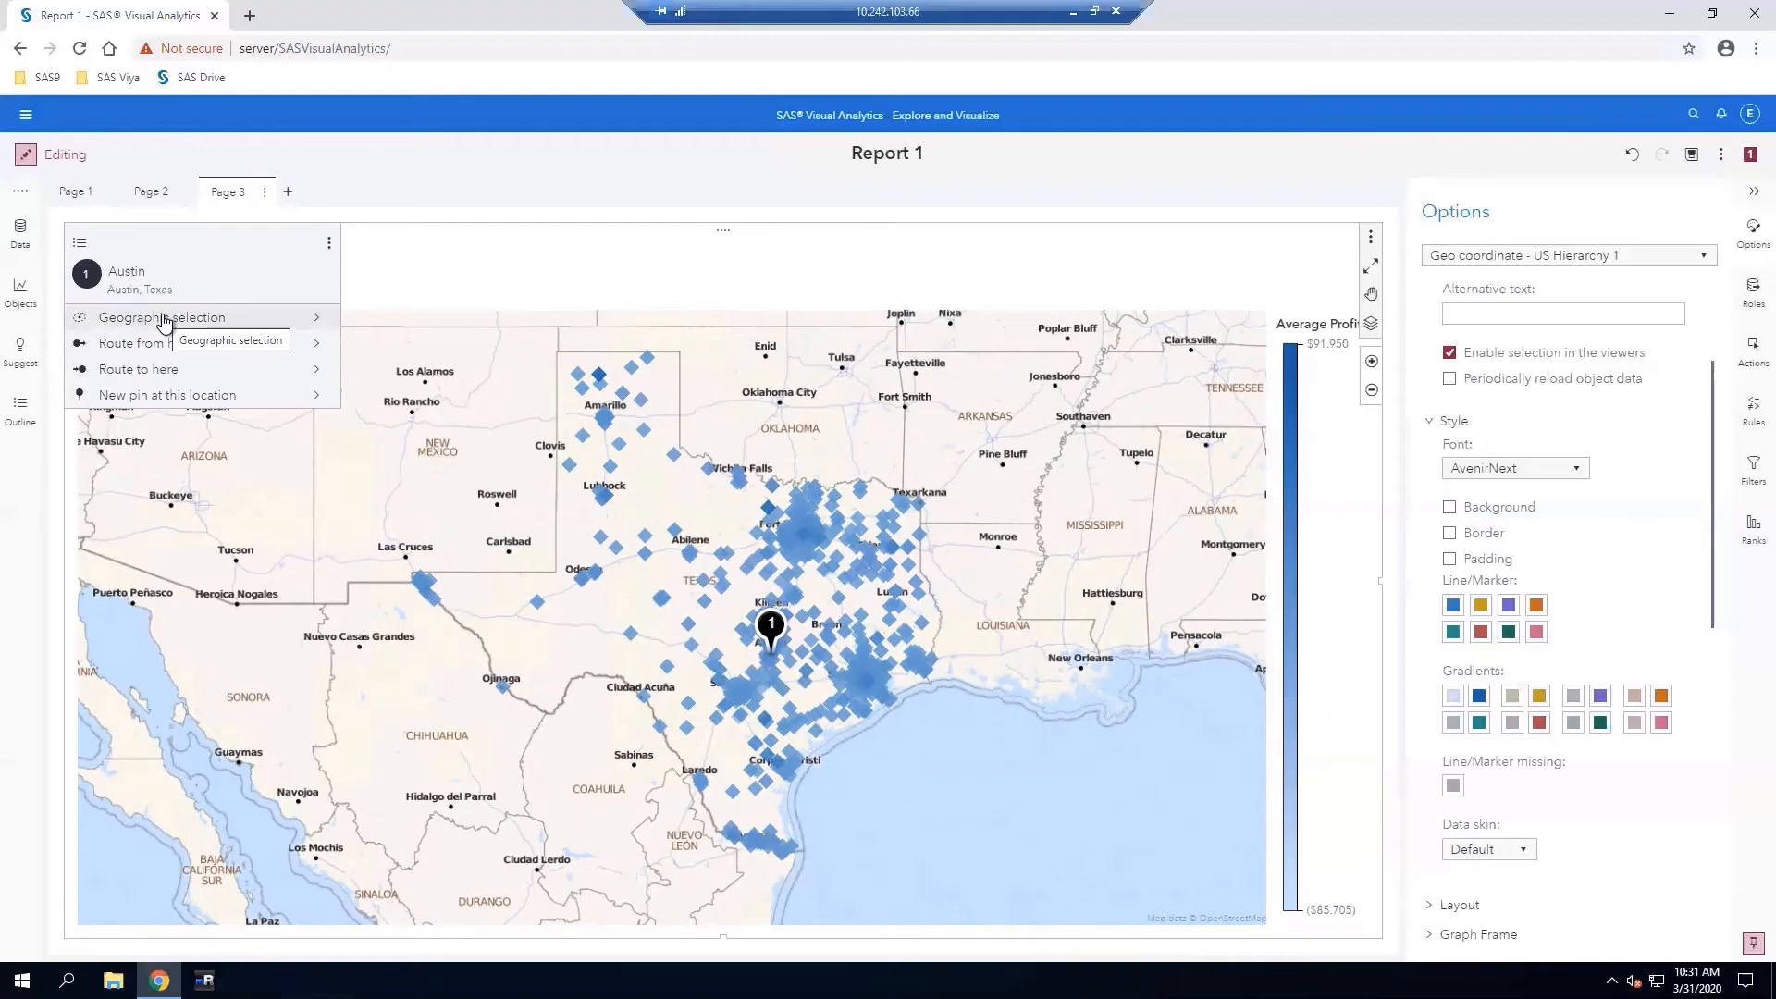
{"action": "left_click", "coordinate": [312, 323]}
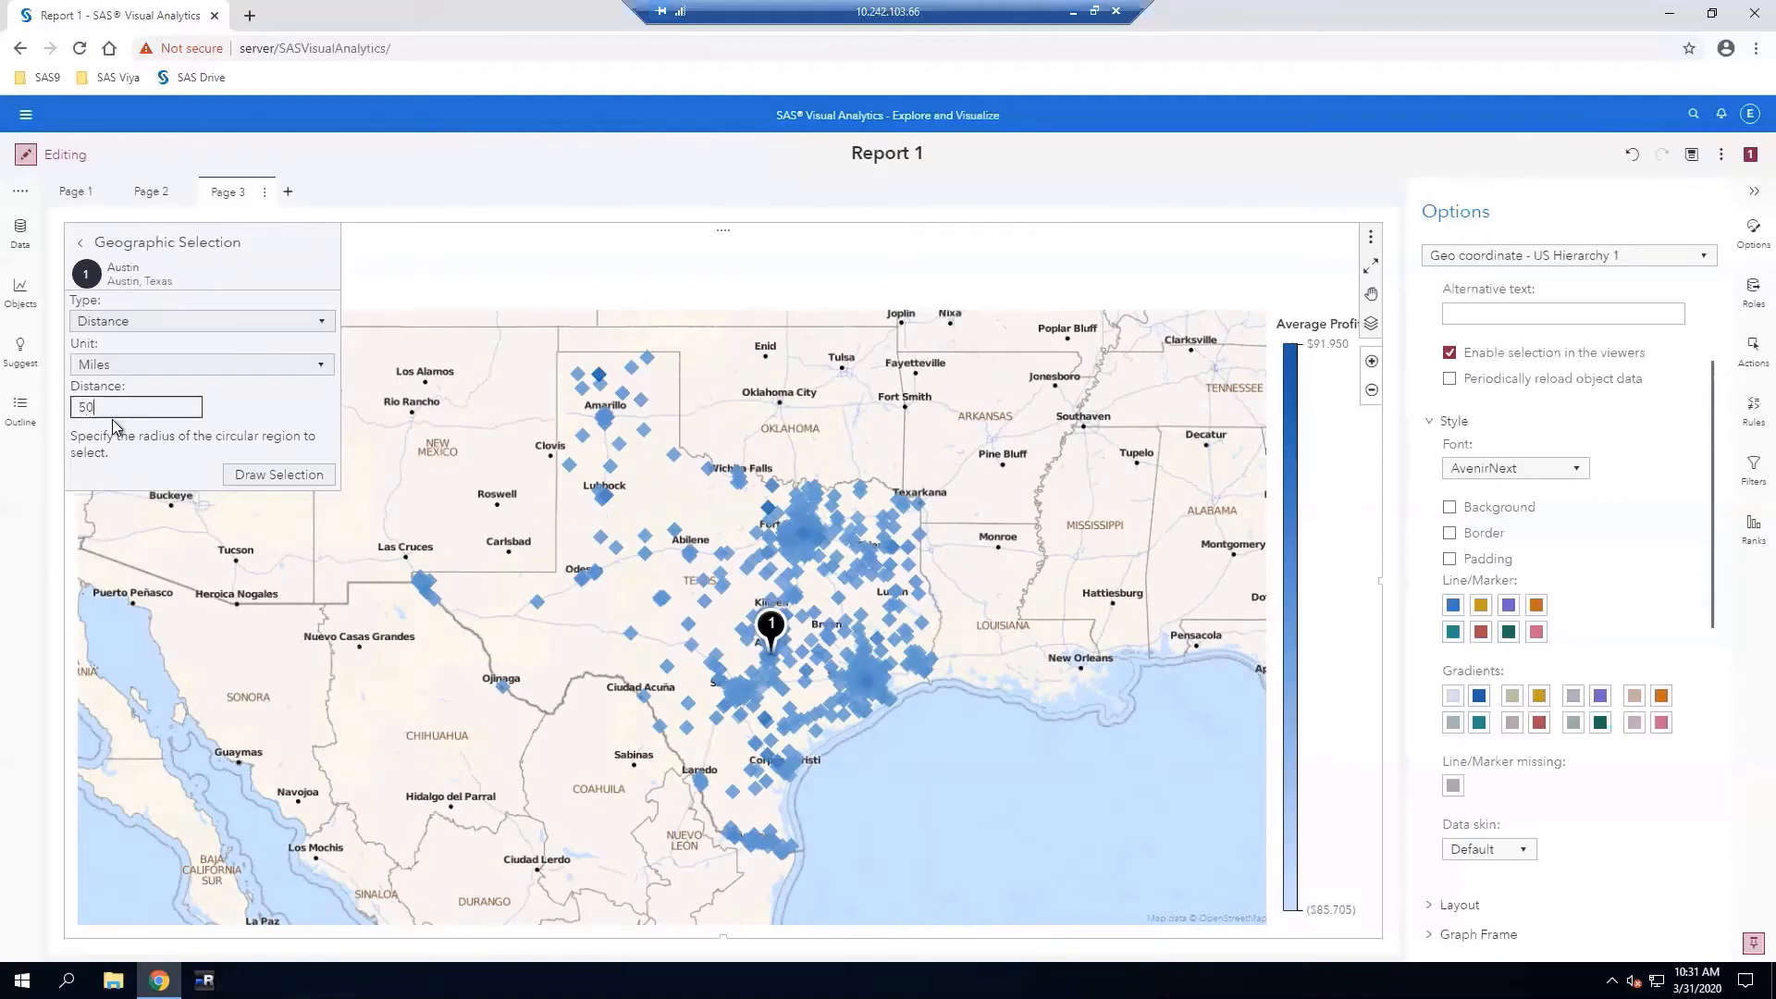
{"action": "left_click", "coordinate": [282, 476]}
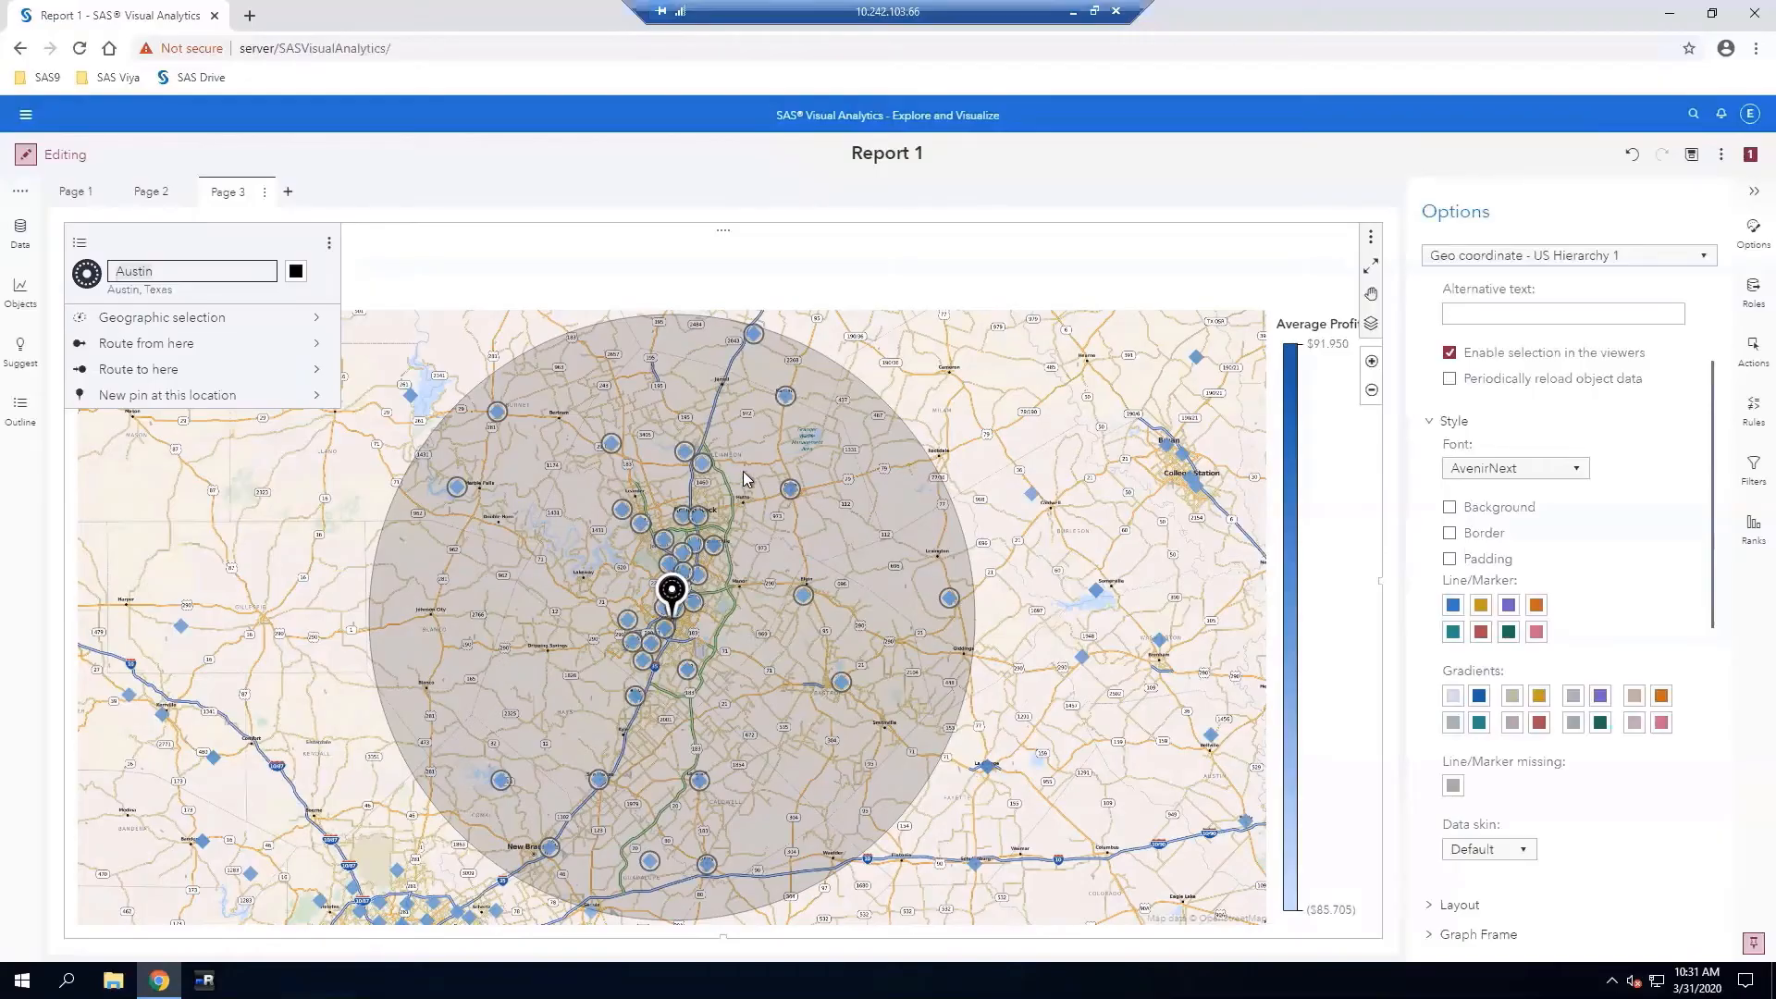
Create a new filter from the selection around Austin that includes only the selected points
{"action": "right_click", "coordinate": [924, 415]}
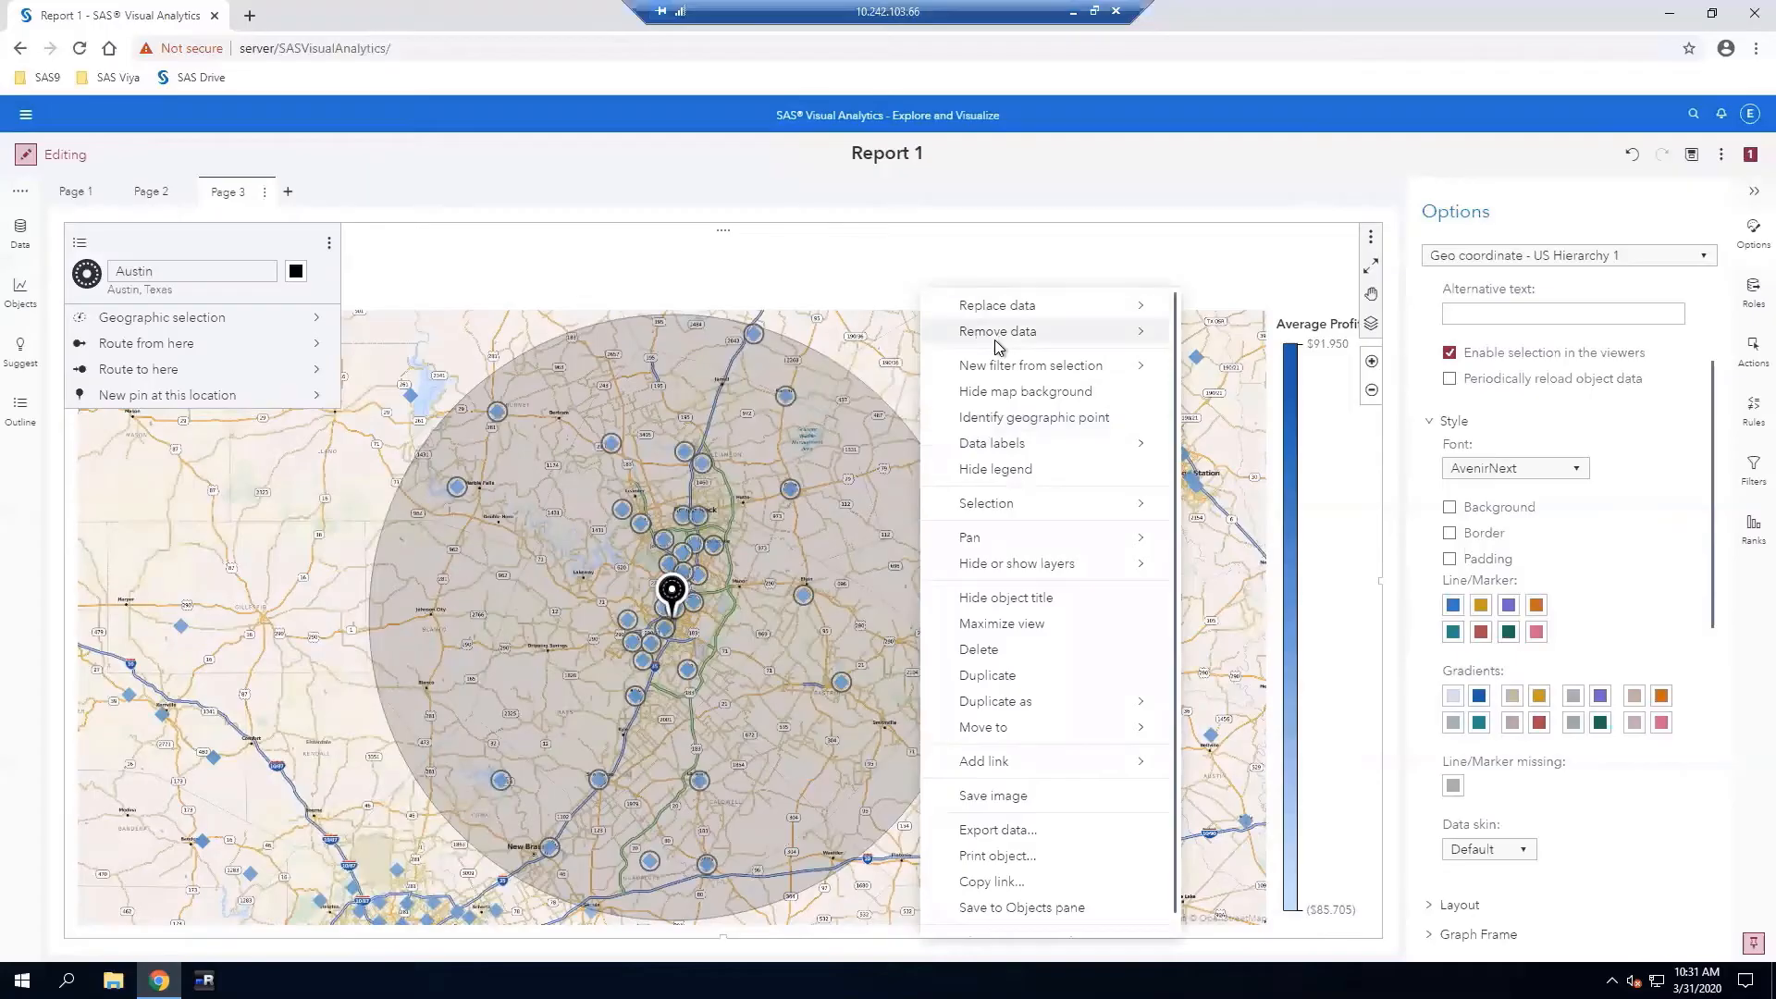
{"action": "mouse_move", "coordinate": [1023, 377]}
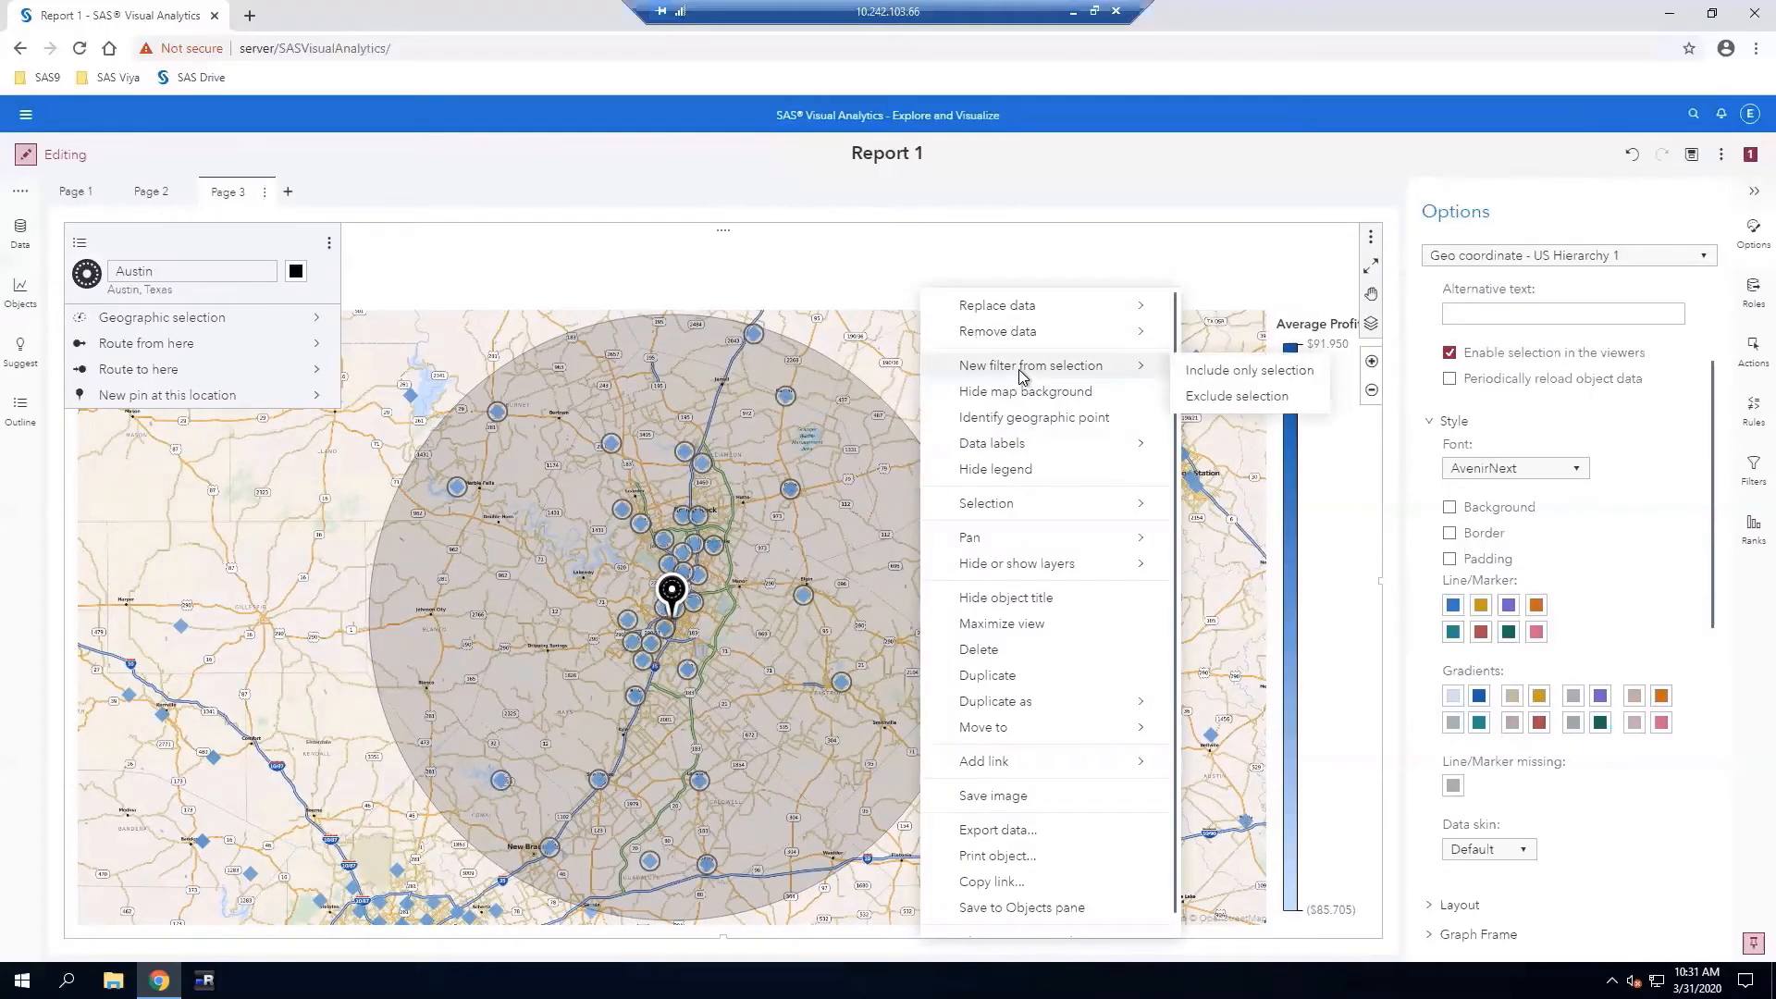
{"action": "left_click", "coordinate": [1236, 374]}
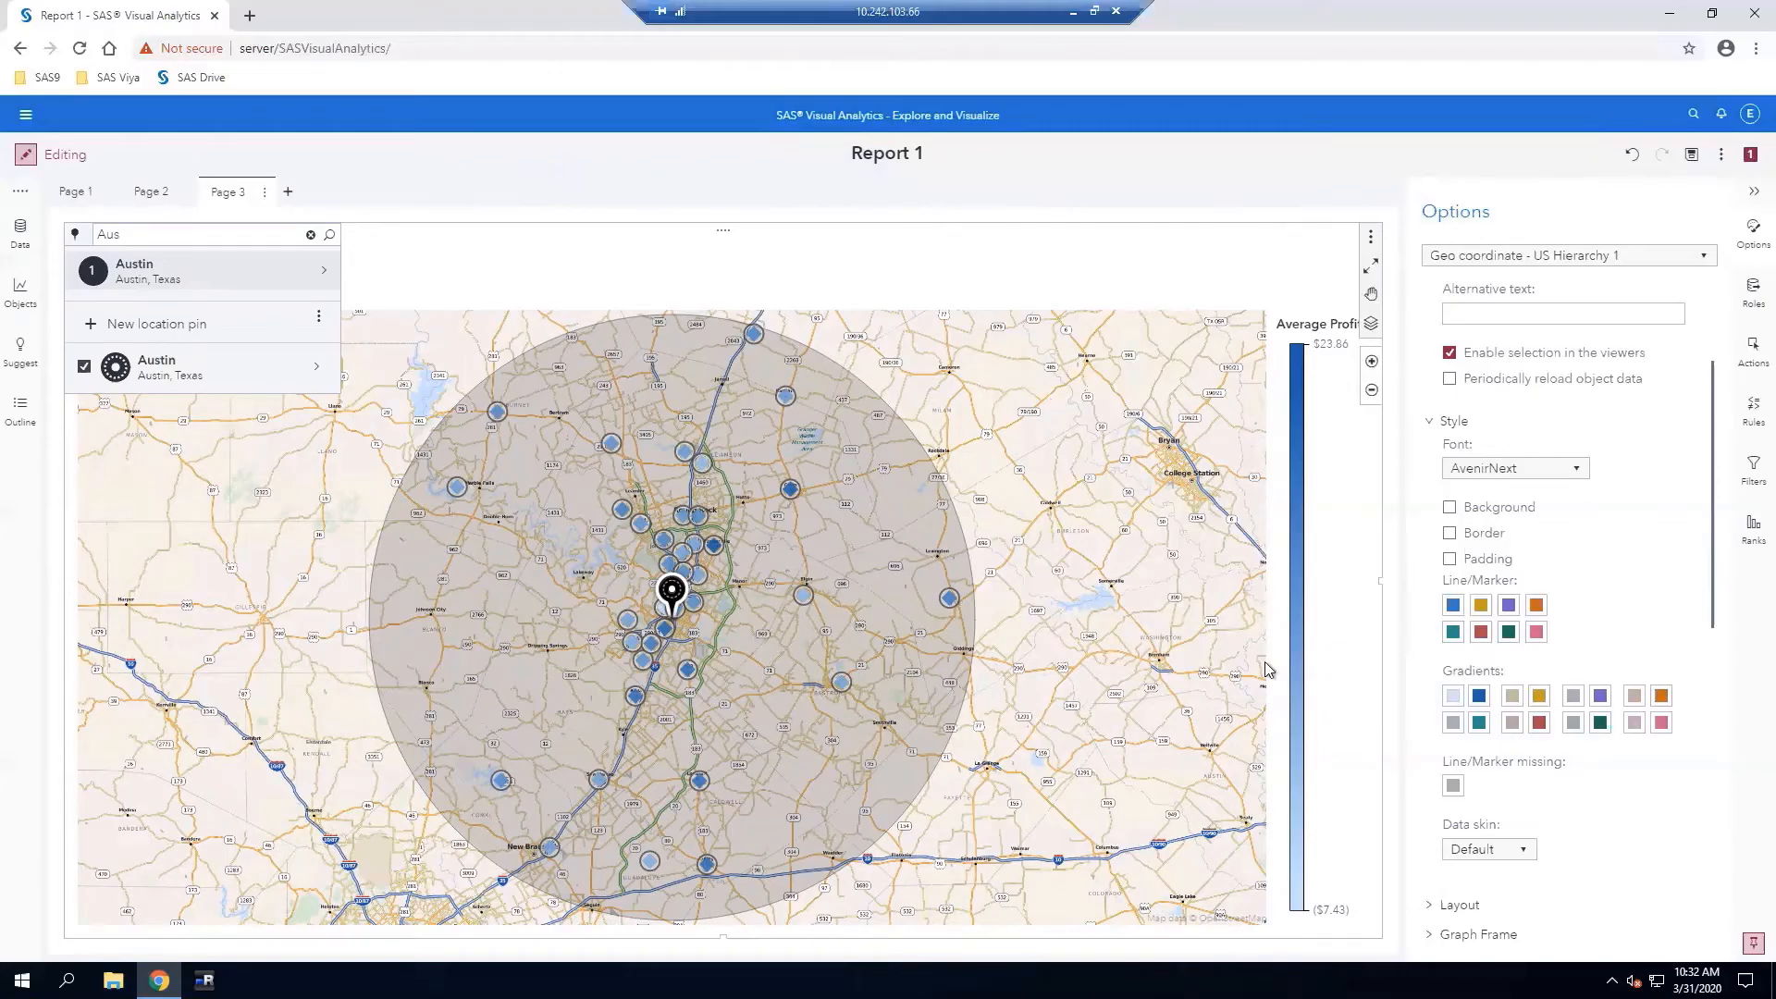
Review the map's filters, including the selection filter on US Zip Codes, and save the report
{"action": "left_click", "coordinate": [1748, 472]}
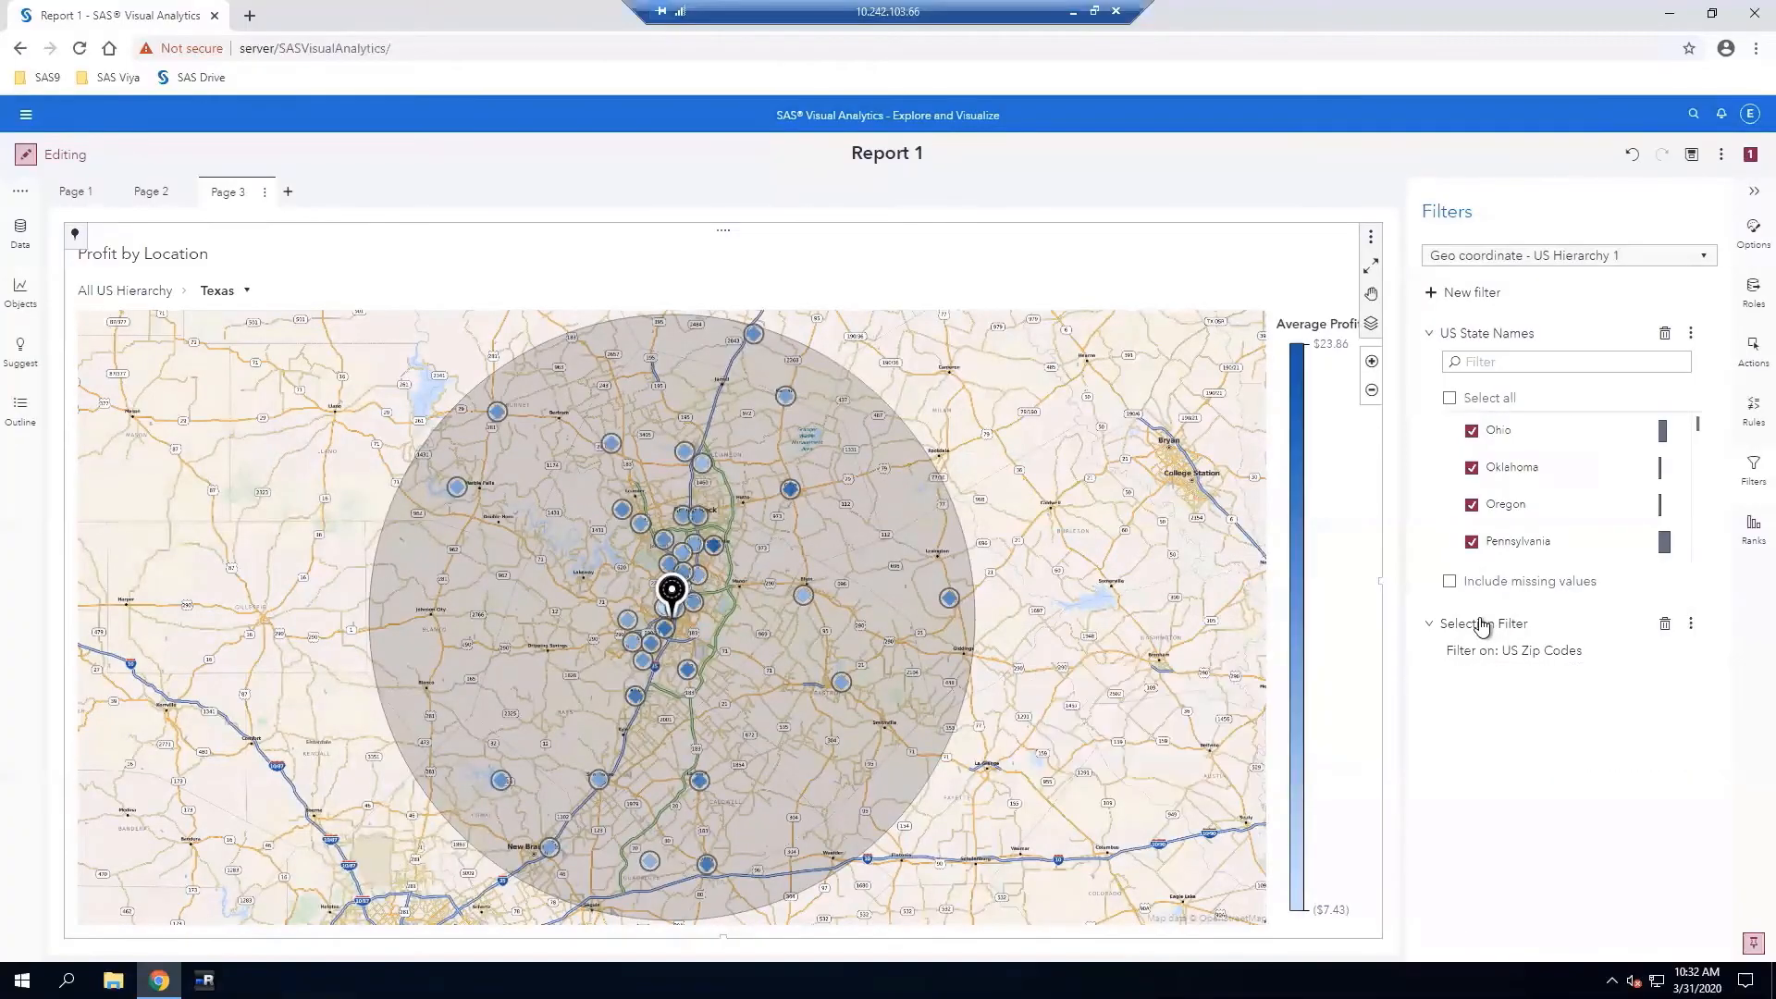
{"action": "mouse_move", "coordinate": [1497, 657]}
{"action": "left_click", "coordinate": [1690, 155]}
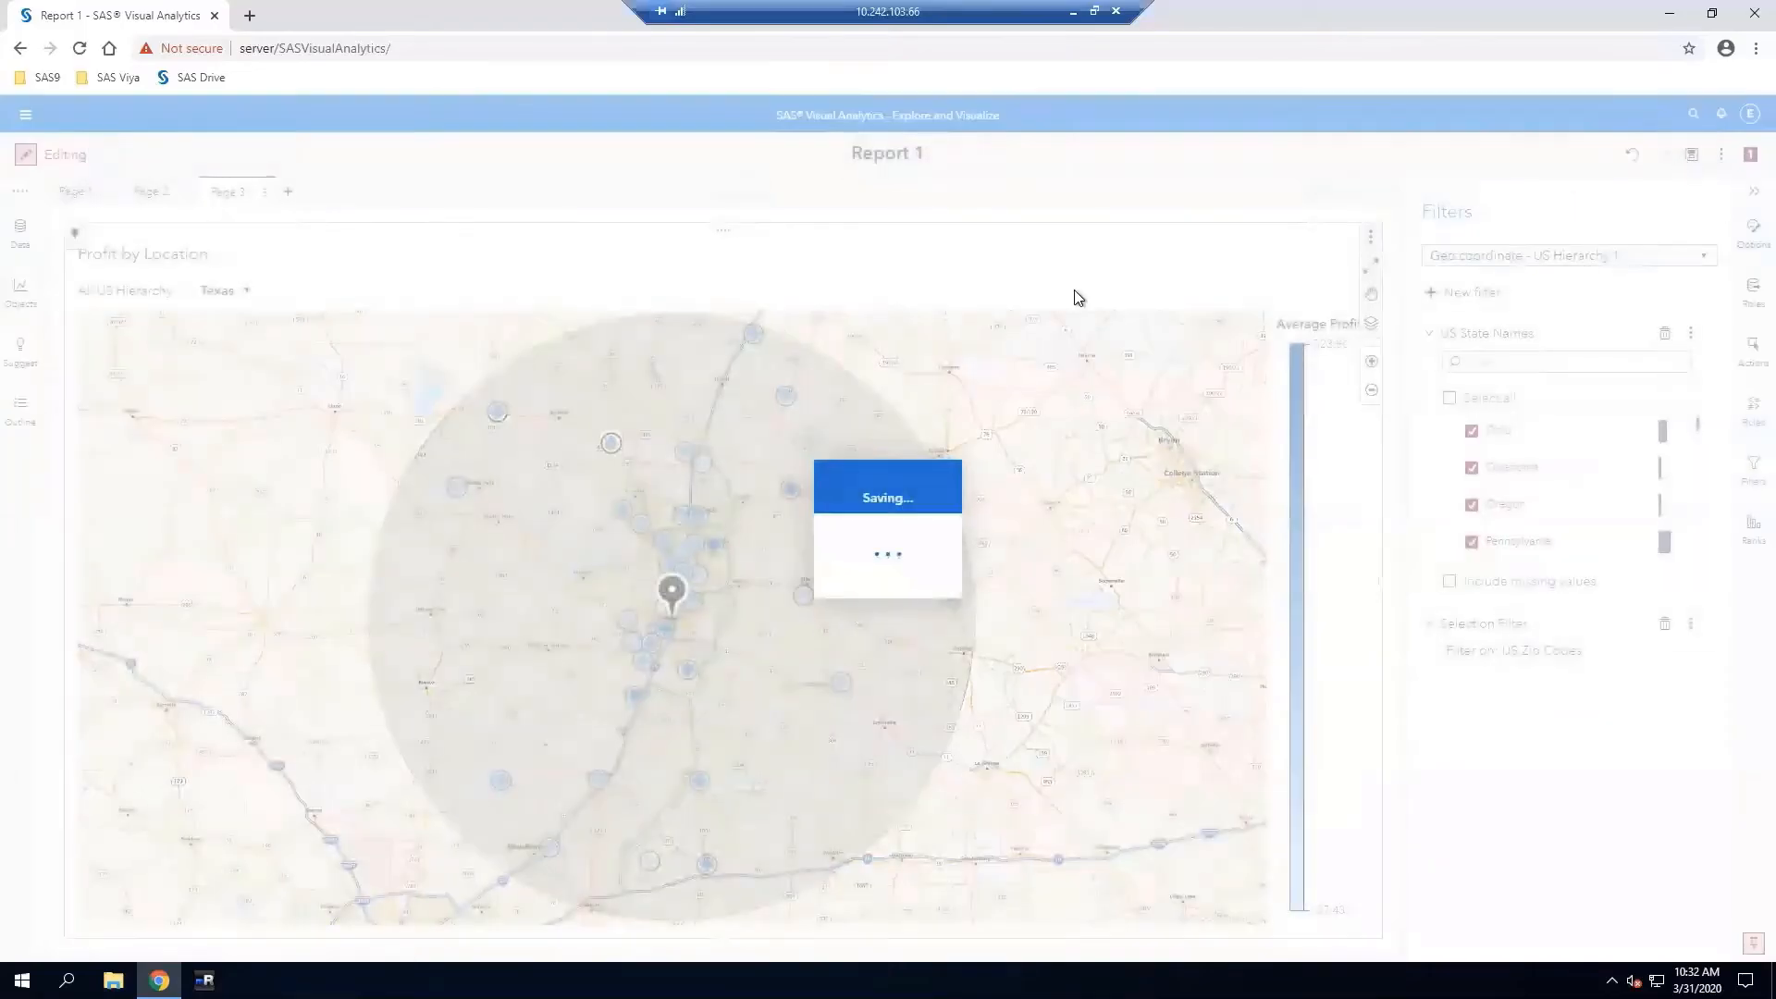
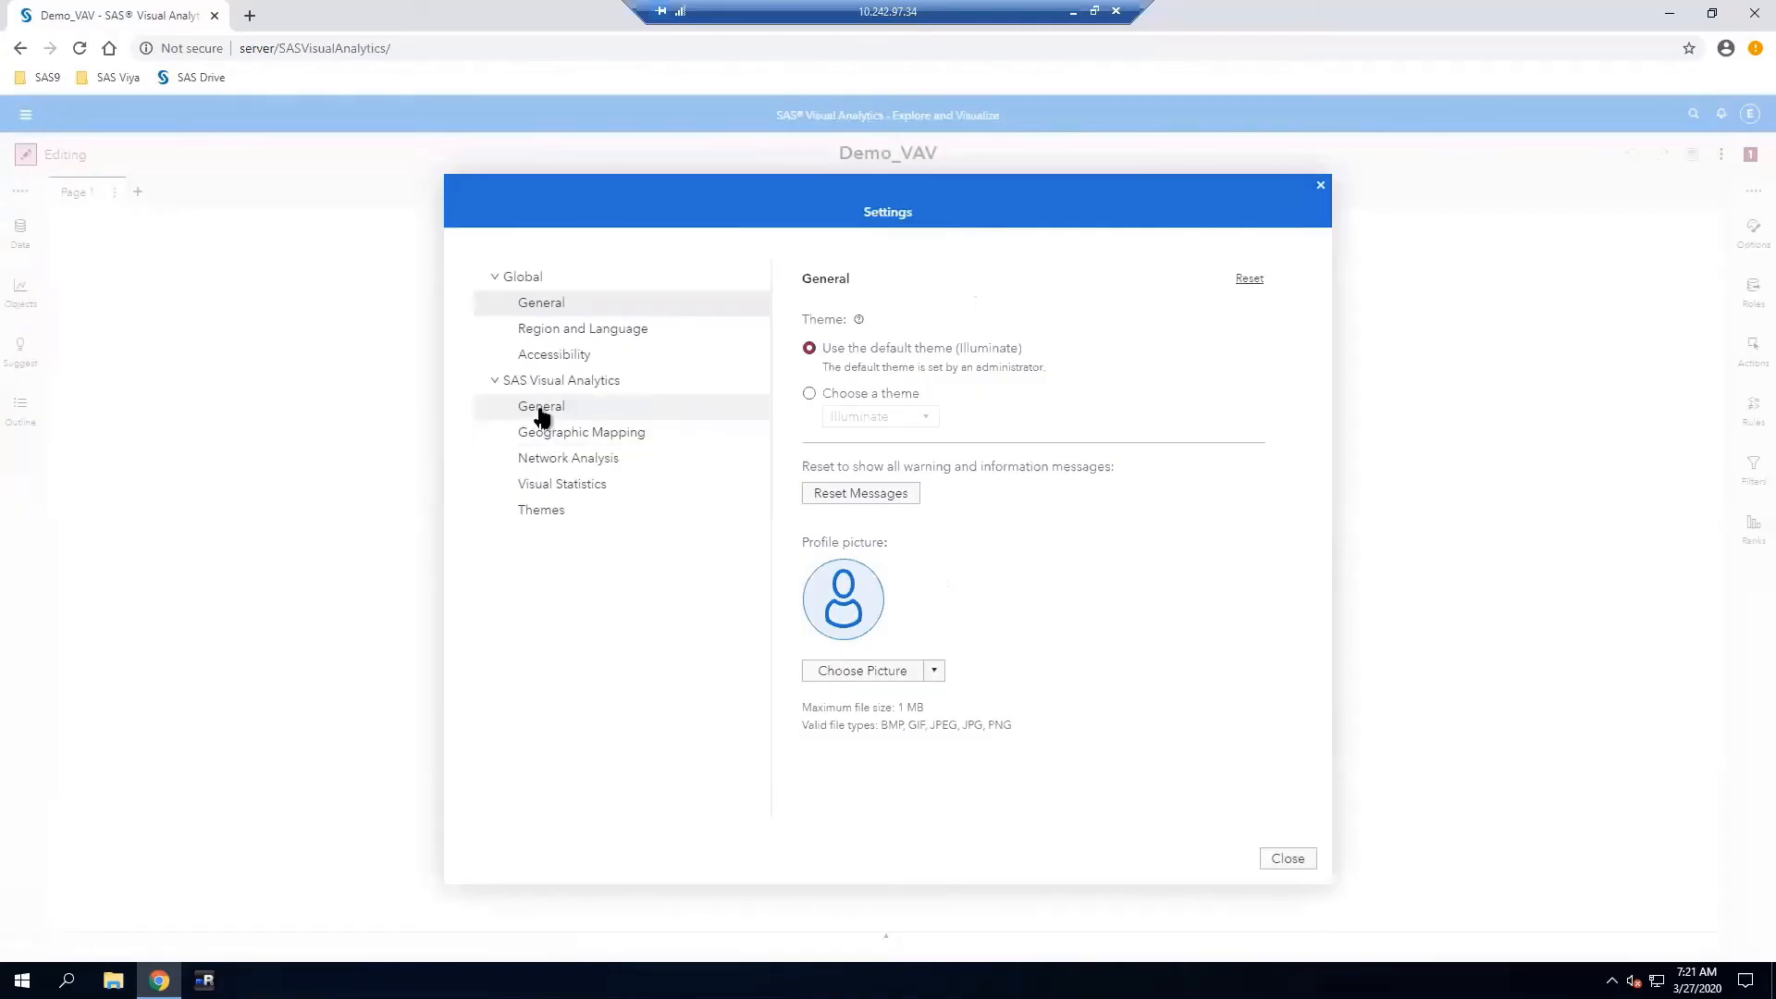
Set the default title for new graphs to Custom title in the SAS Visual Analytics general settings and close the settings
{"action": "left_click", "coordinate": [541, 410]}
{"action": "scroll", "coordinate": [1162, 536], "scroll_direction": "down", "scroll_amount": 1}
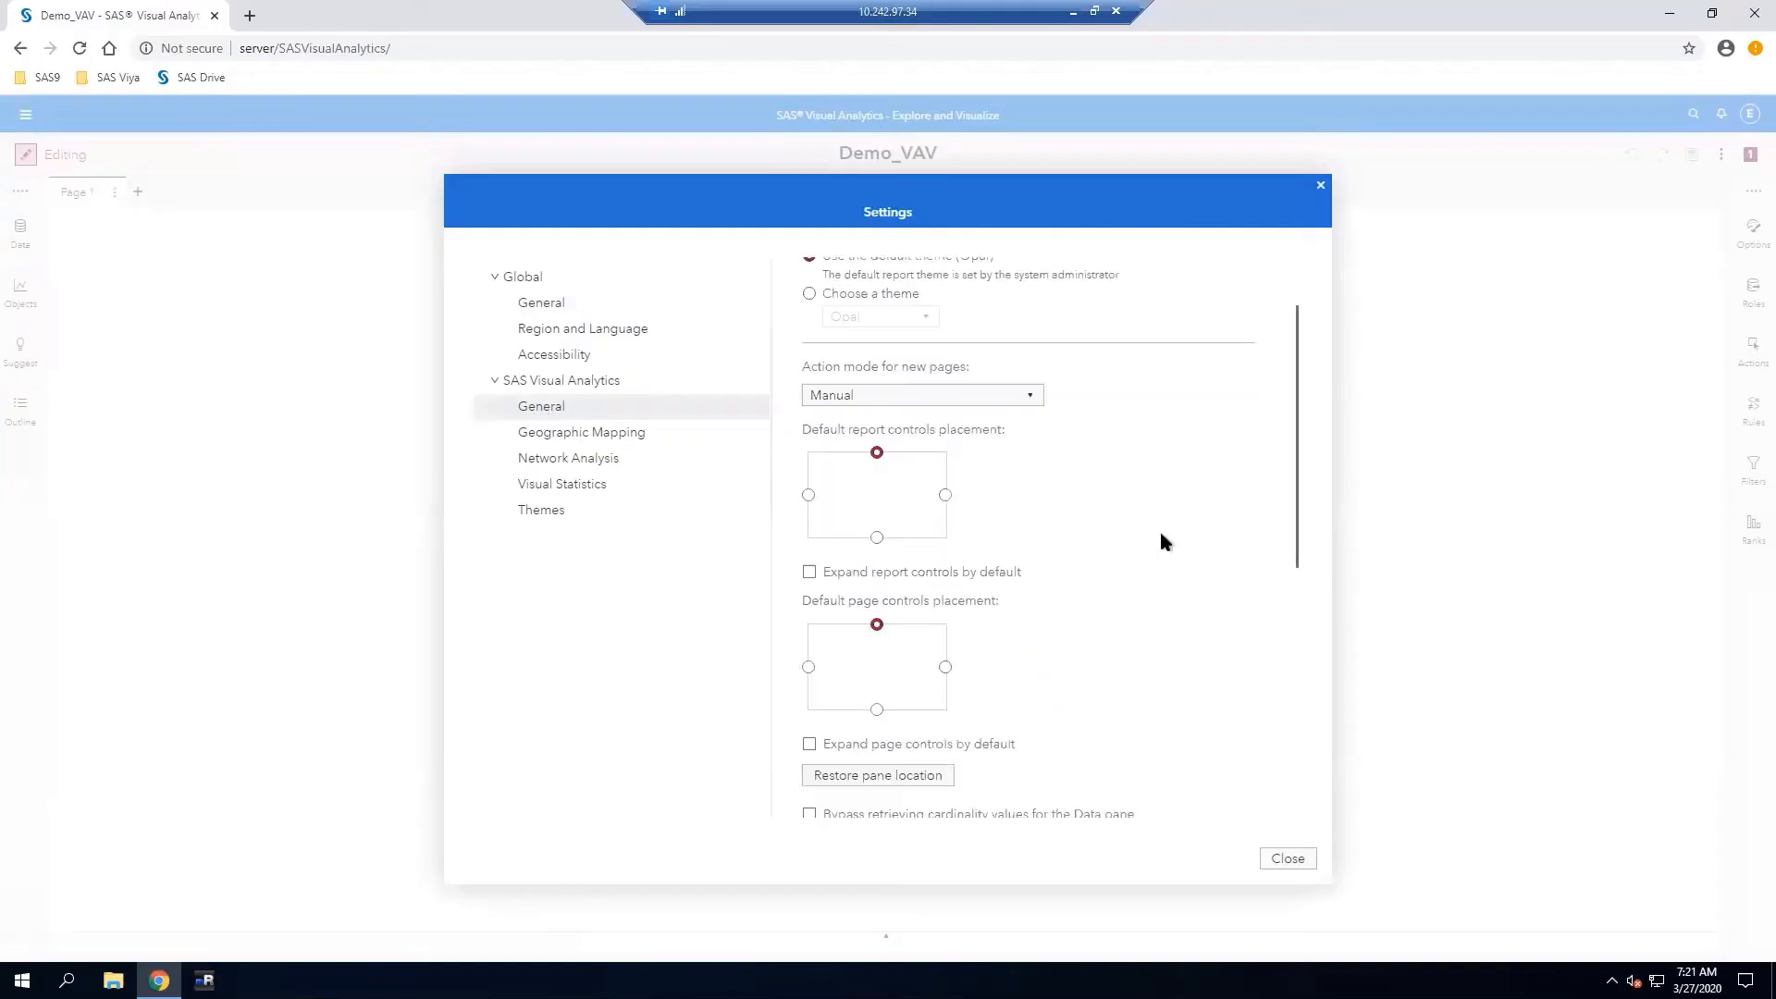
{"action": "scroll", "coordinate": [1162, 536], "scroll_direction": "down", "scroll_amount": 3}
{"action": "scroll", "coordinate": [1162, 536], "scroll_direction": "down", "scroll_amount": 3}
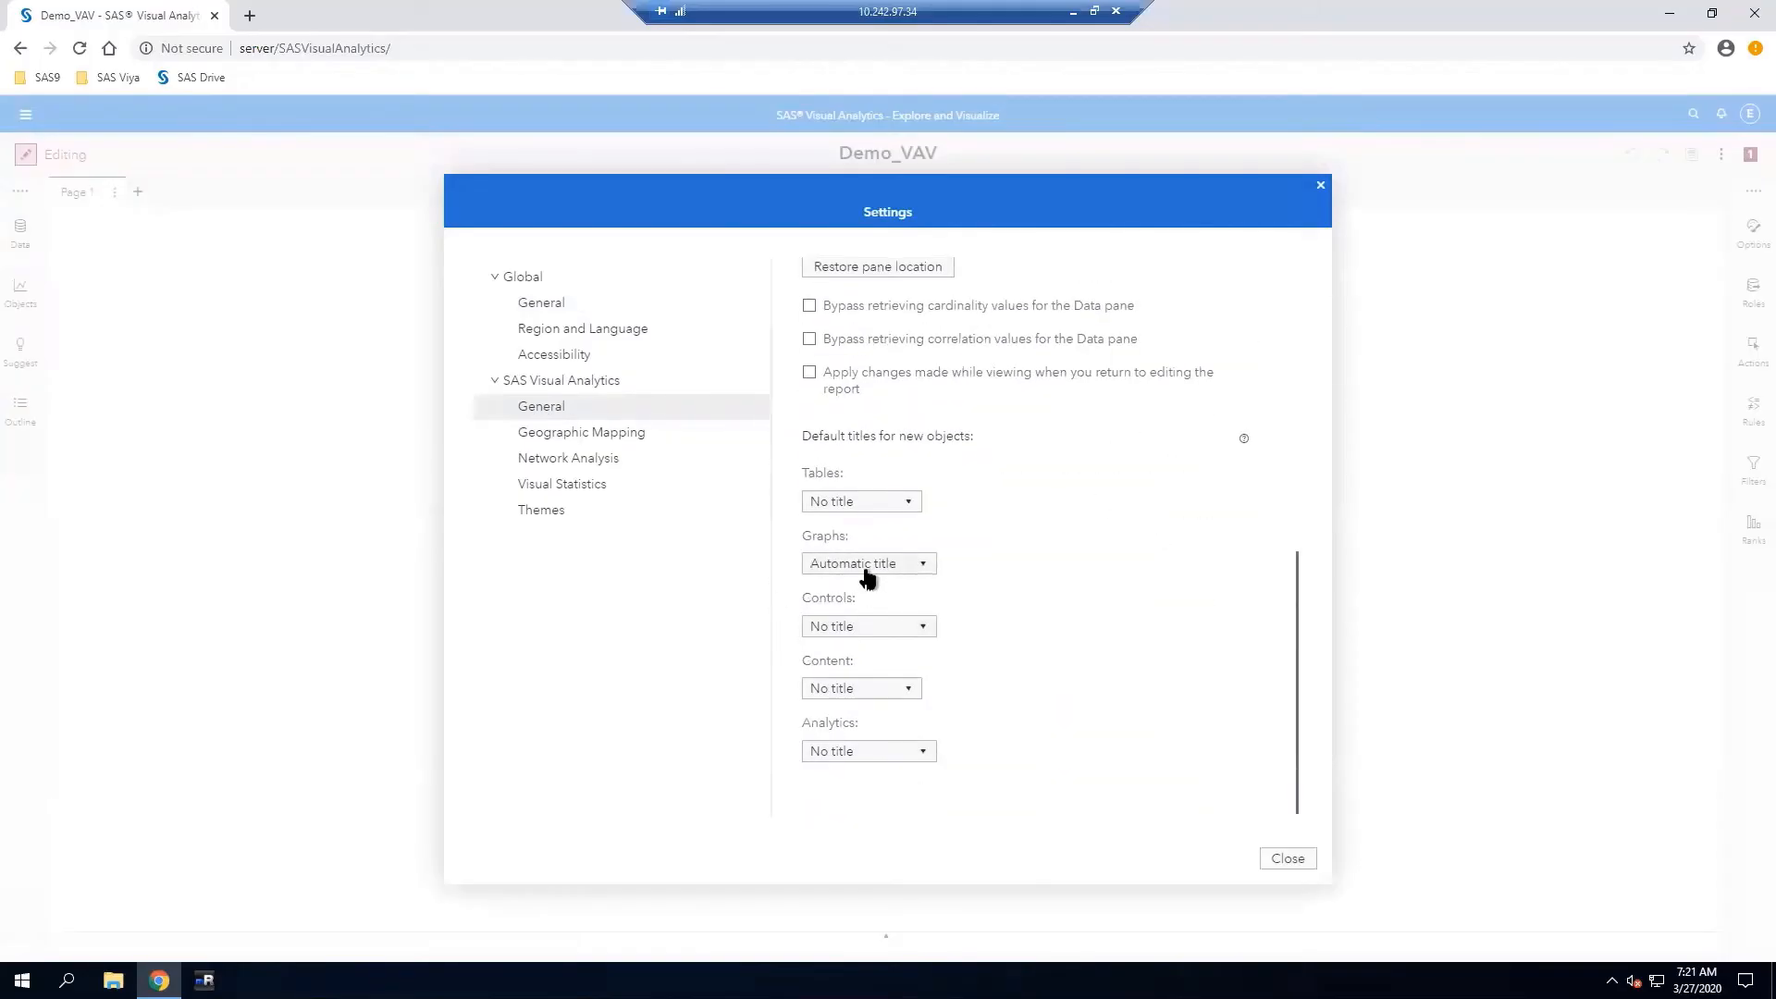
{"action": "left_click", "coordinate": [924, 566]}
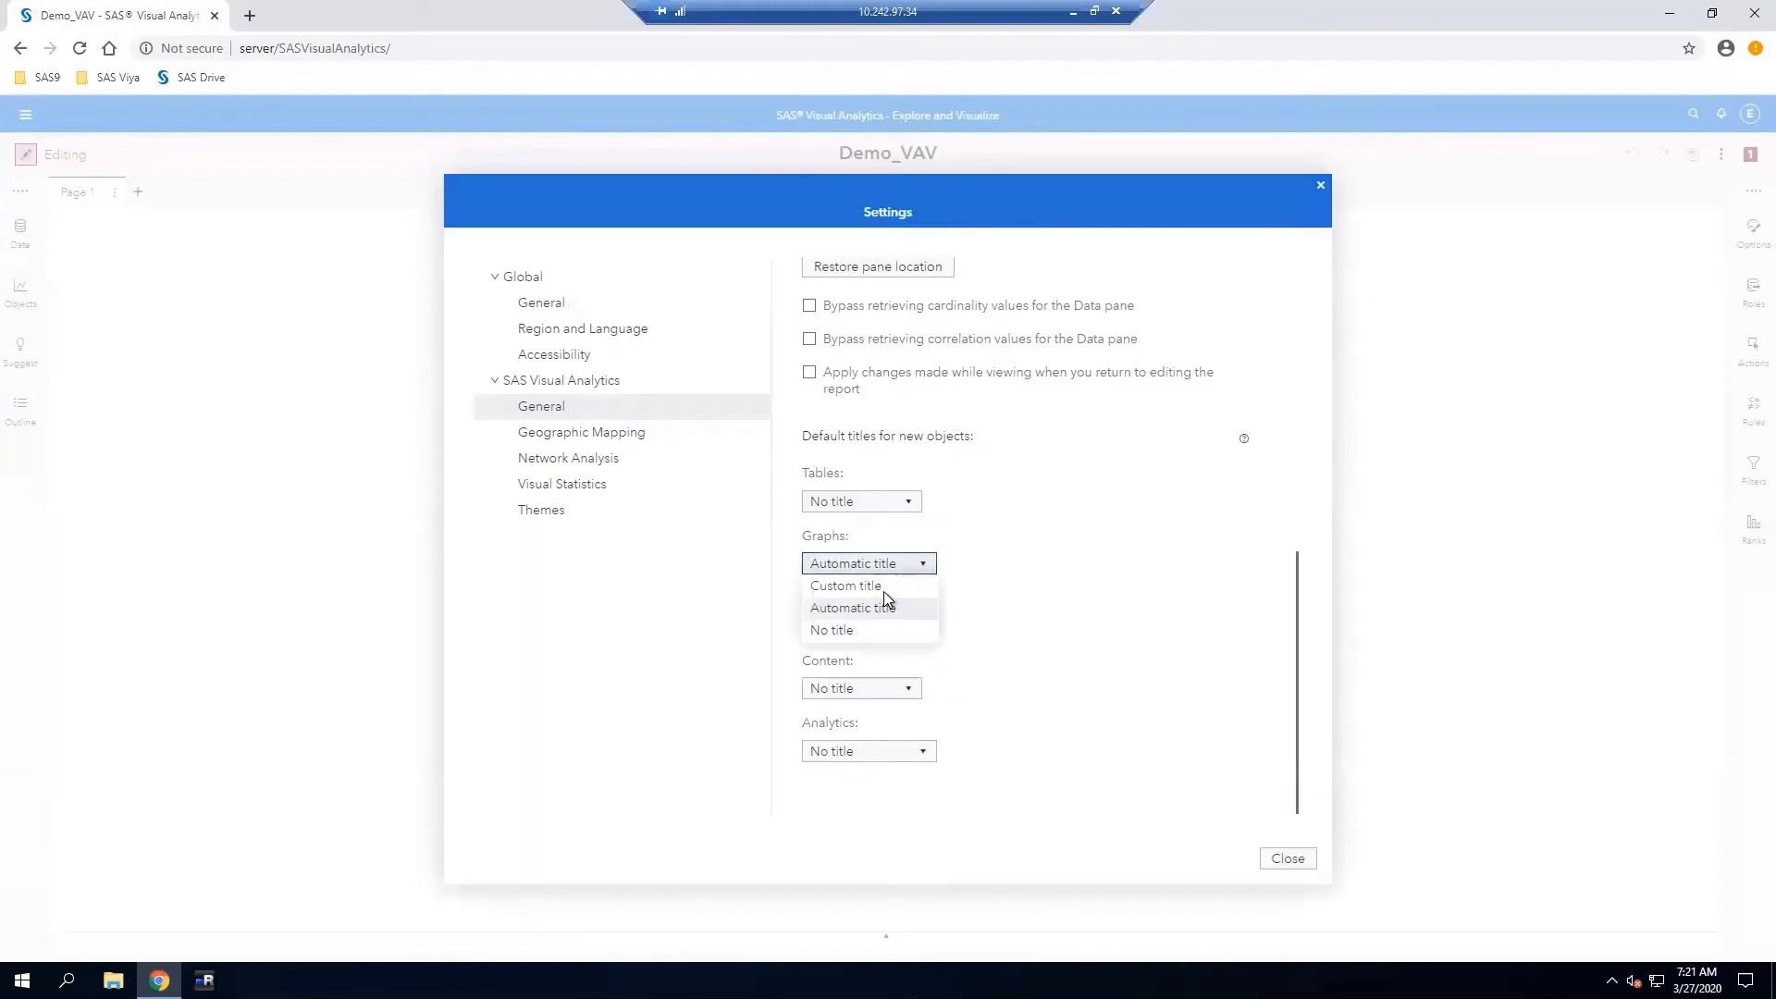
{"action": "left_click", "coordinate": [881, 587]}
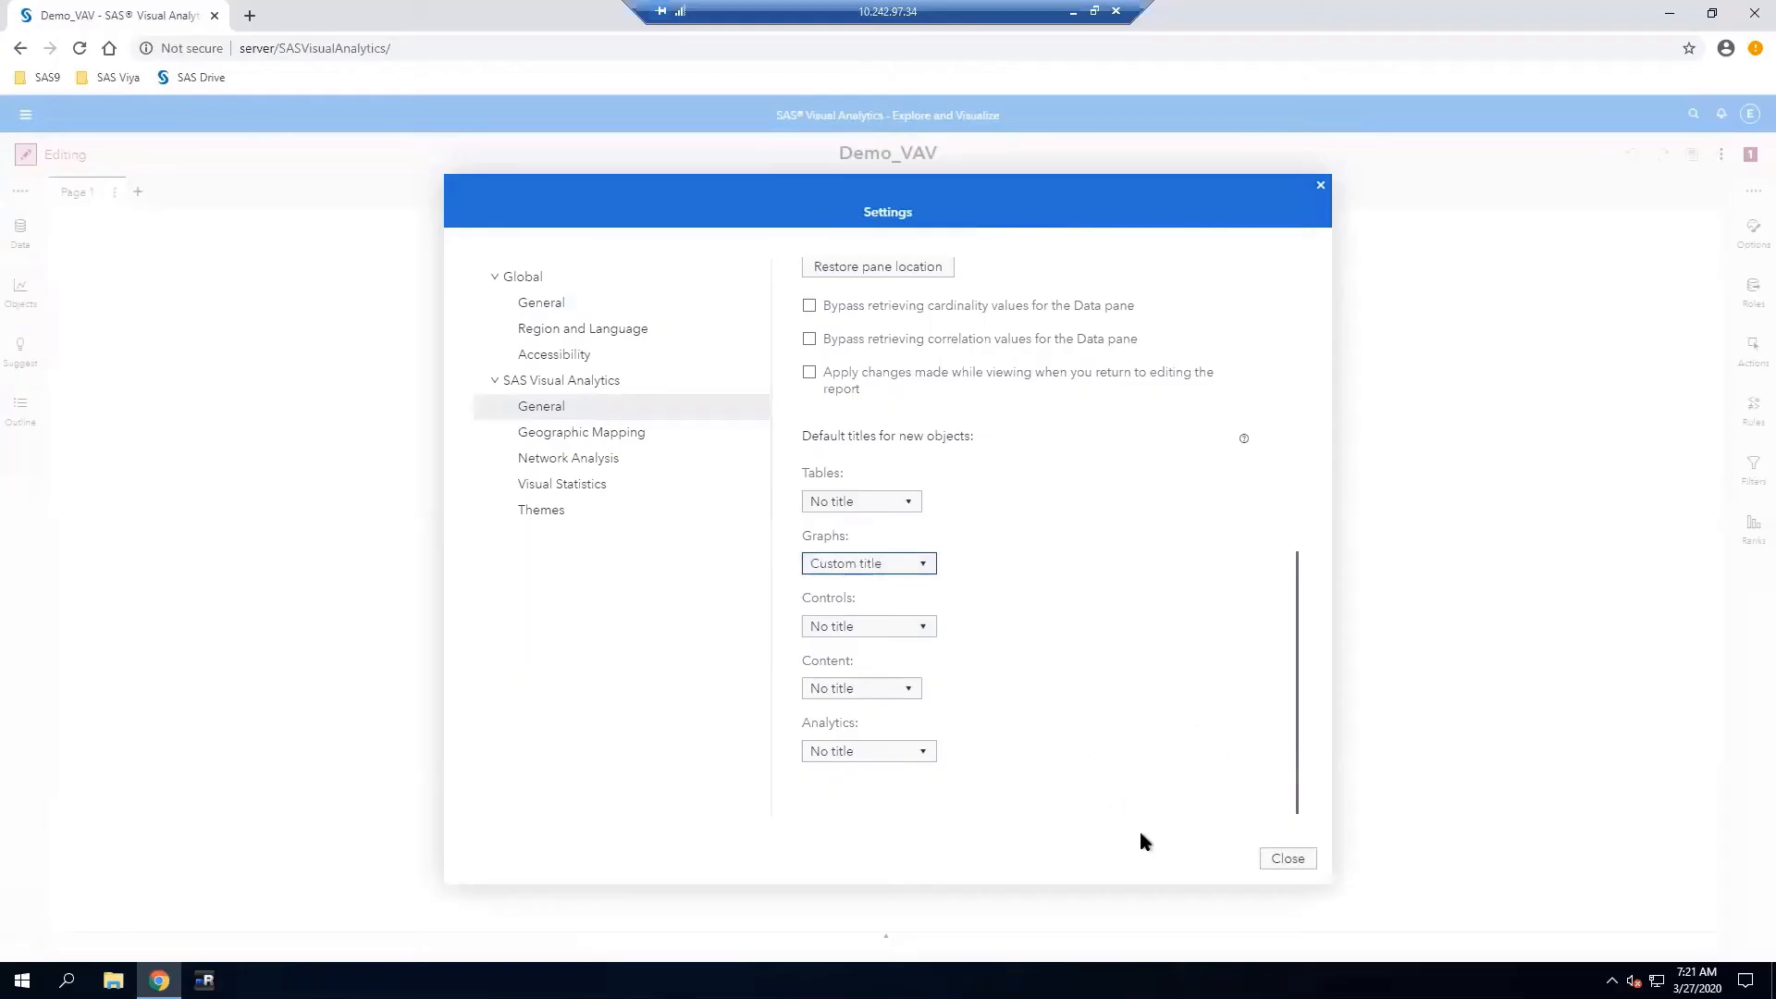
{"action": "left_click", "coordinate": [1282, 861]}
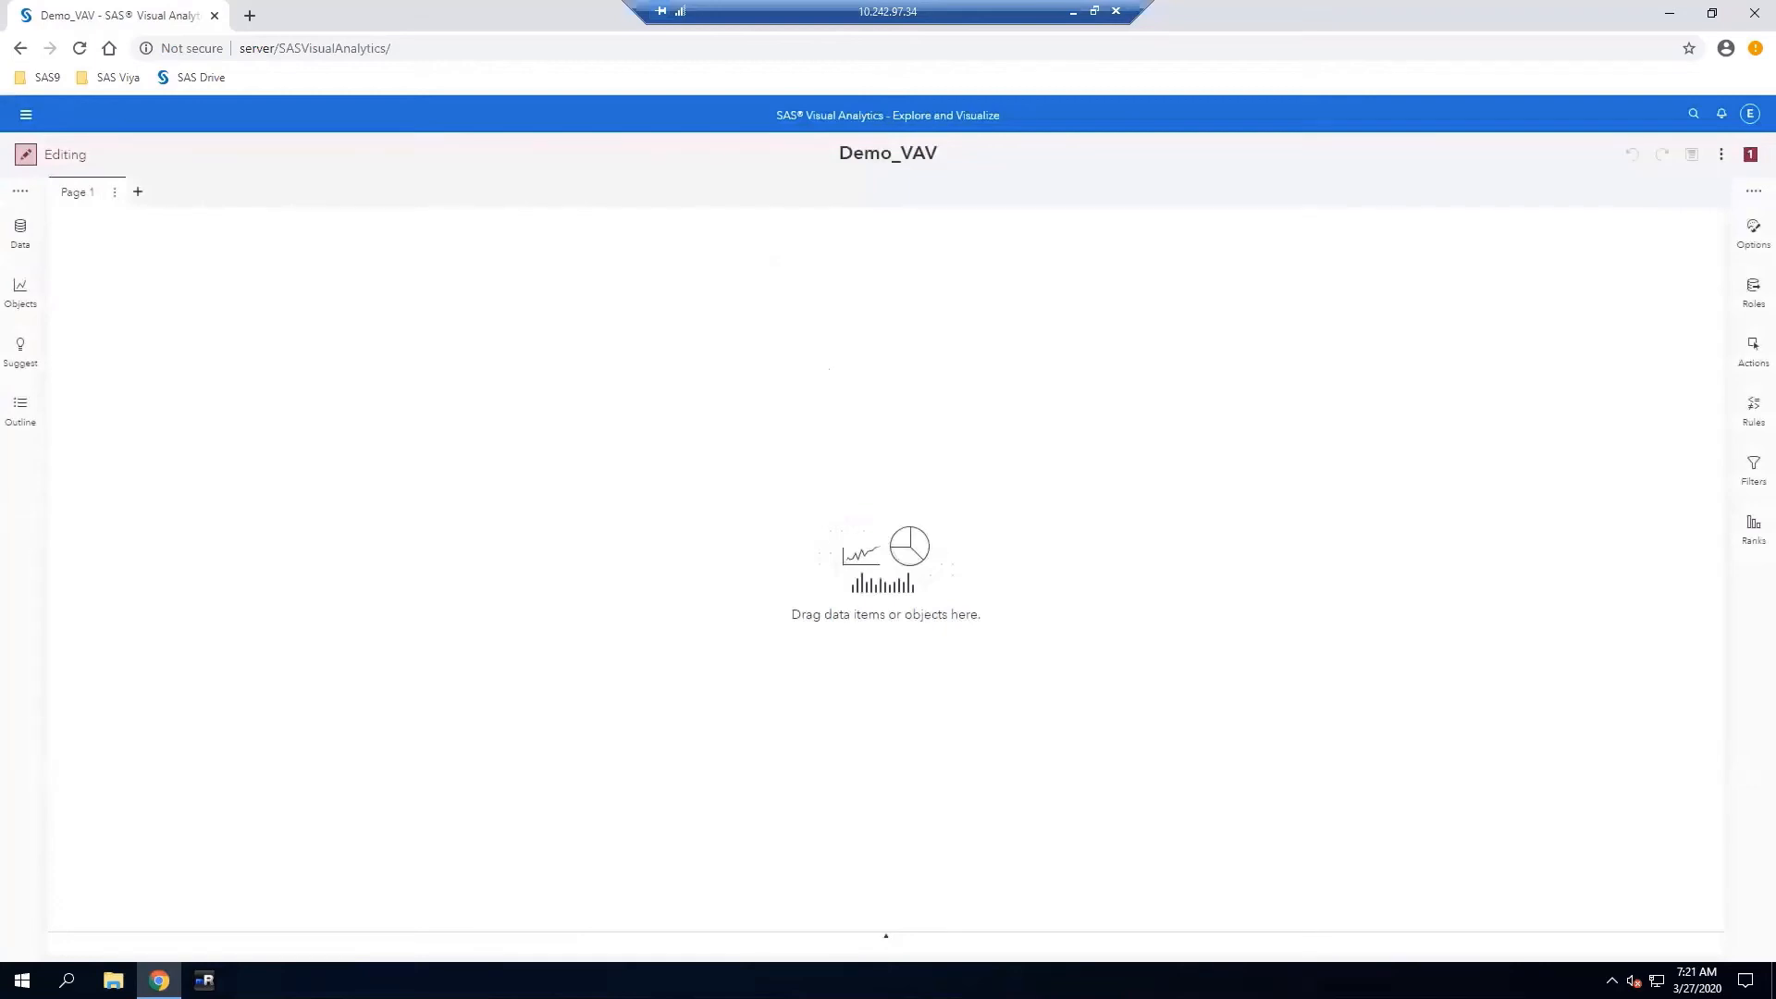
Add a pie chart object to the empty Page 1 of the Demo_VAV report
{"action": "left_click", "coordinate": [17, 298]}
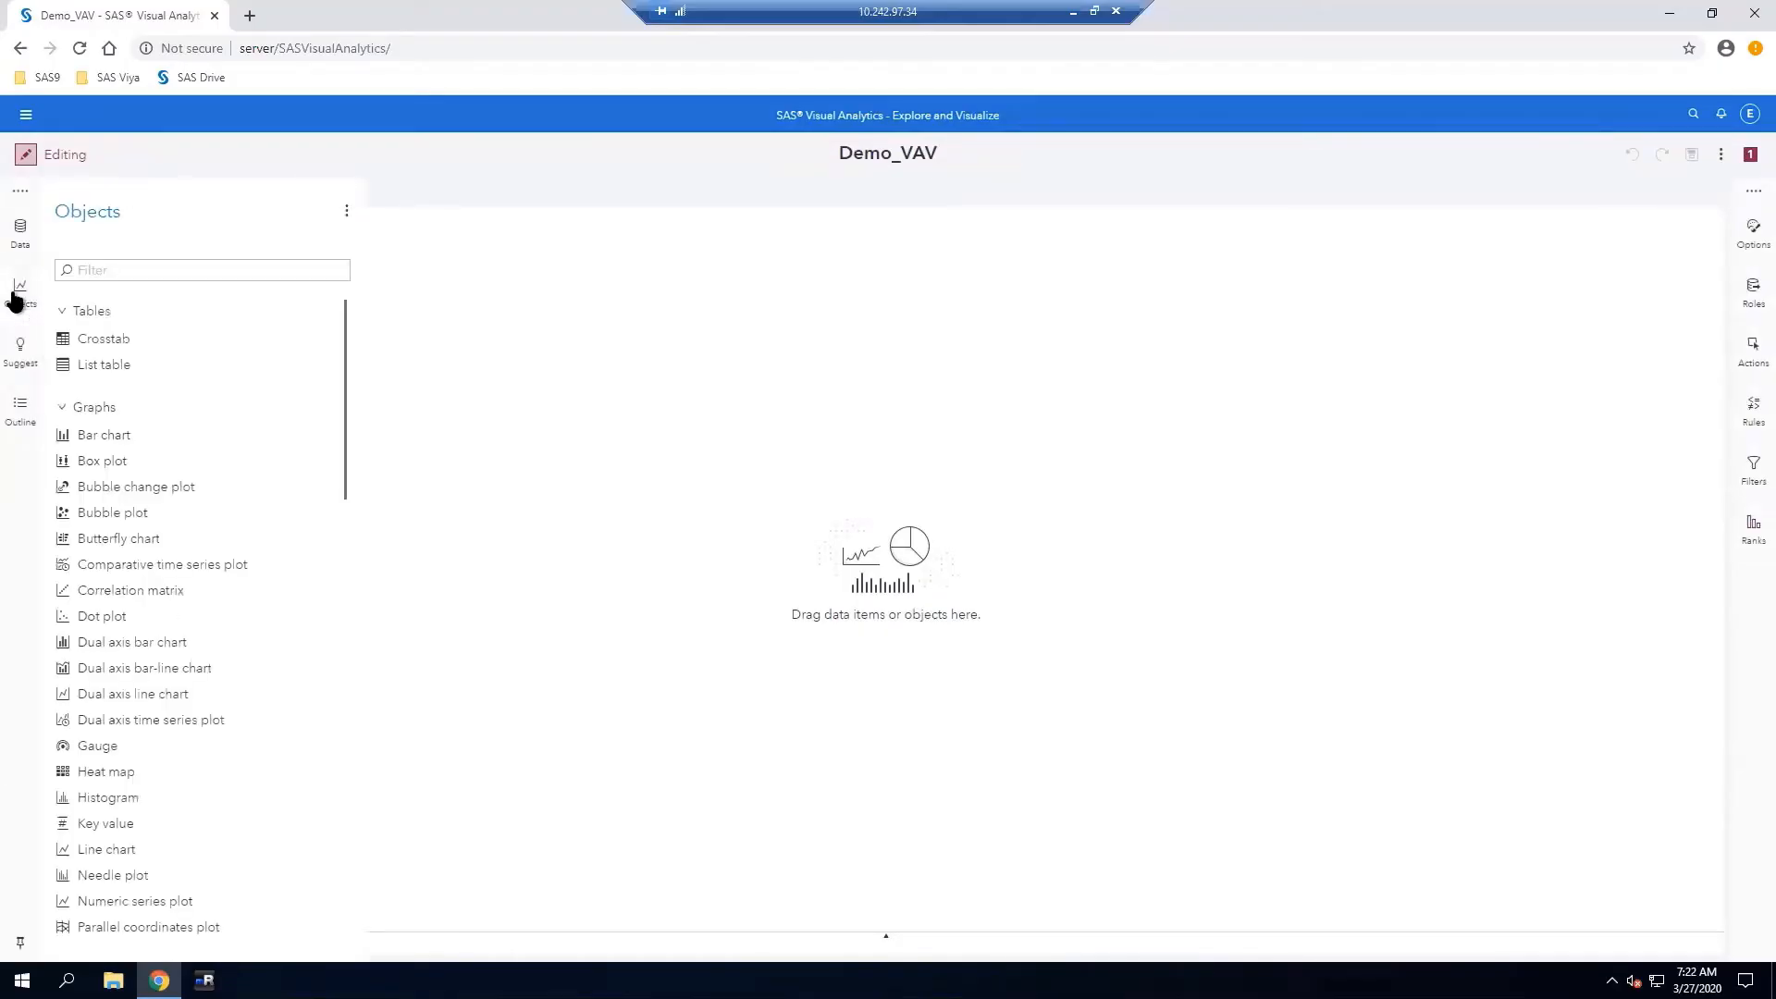
{"action": "scroll", "coordinate": [102, 599], "scroll_direction": "down", "scroll_amount": 2}
{"action": "scroll", "coordinate": [102, 603], "scroll_direction": "down", "scroll_amount": 1}
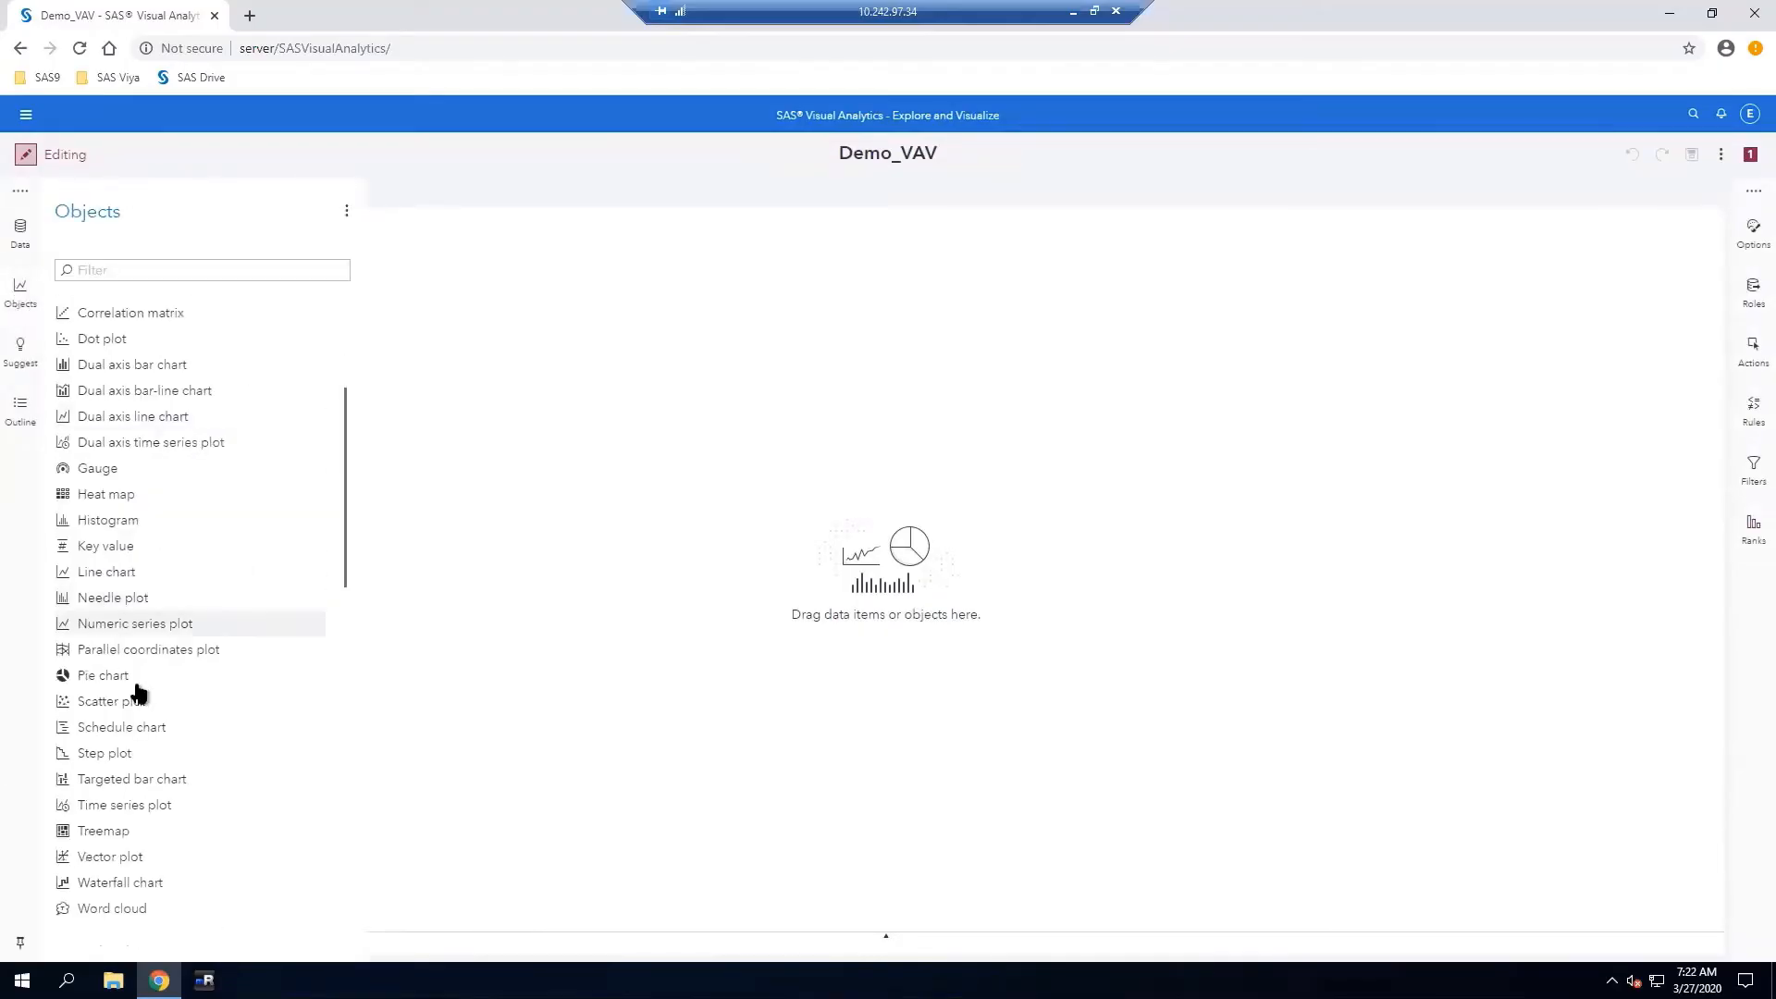
{"action": "left_click_drag", "start_coordinate": [98, 680], "coordinate": [614, 559]}
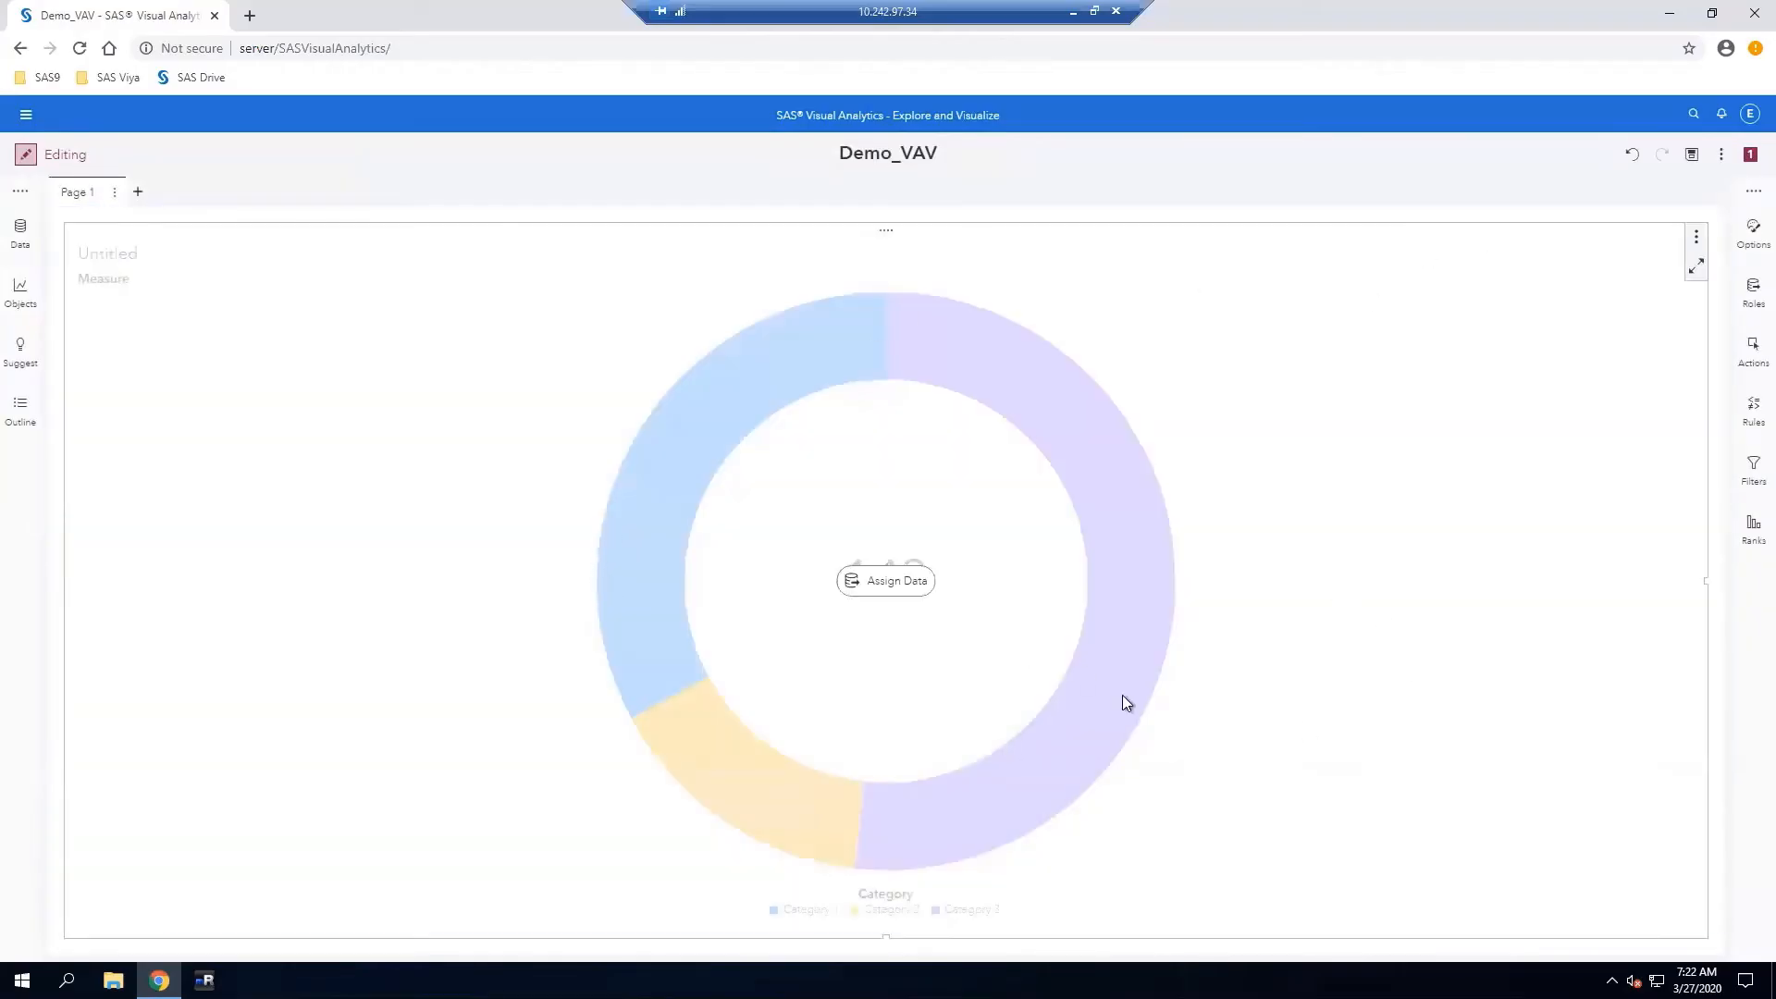
Assign Customer Type Name as the pie chart's category and Number of Orders as its measure
{"action": "left_click", "coordinate": [1750, 296]}
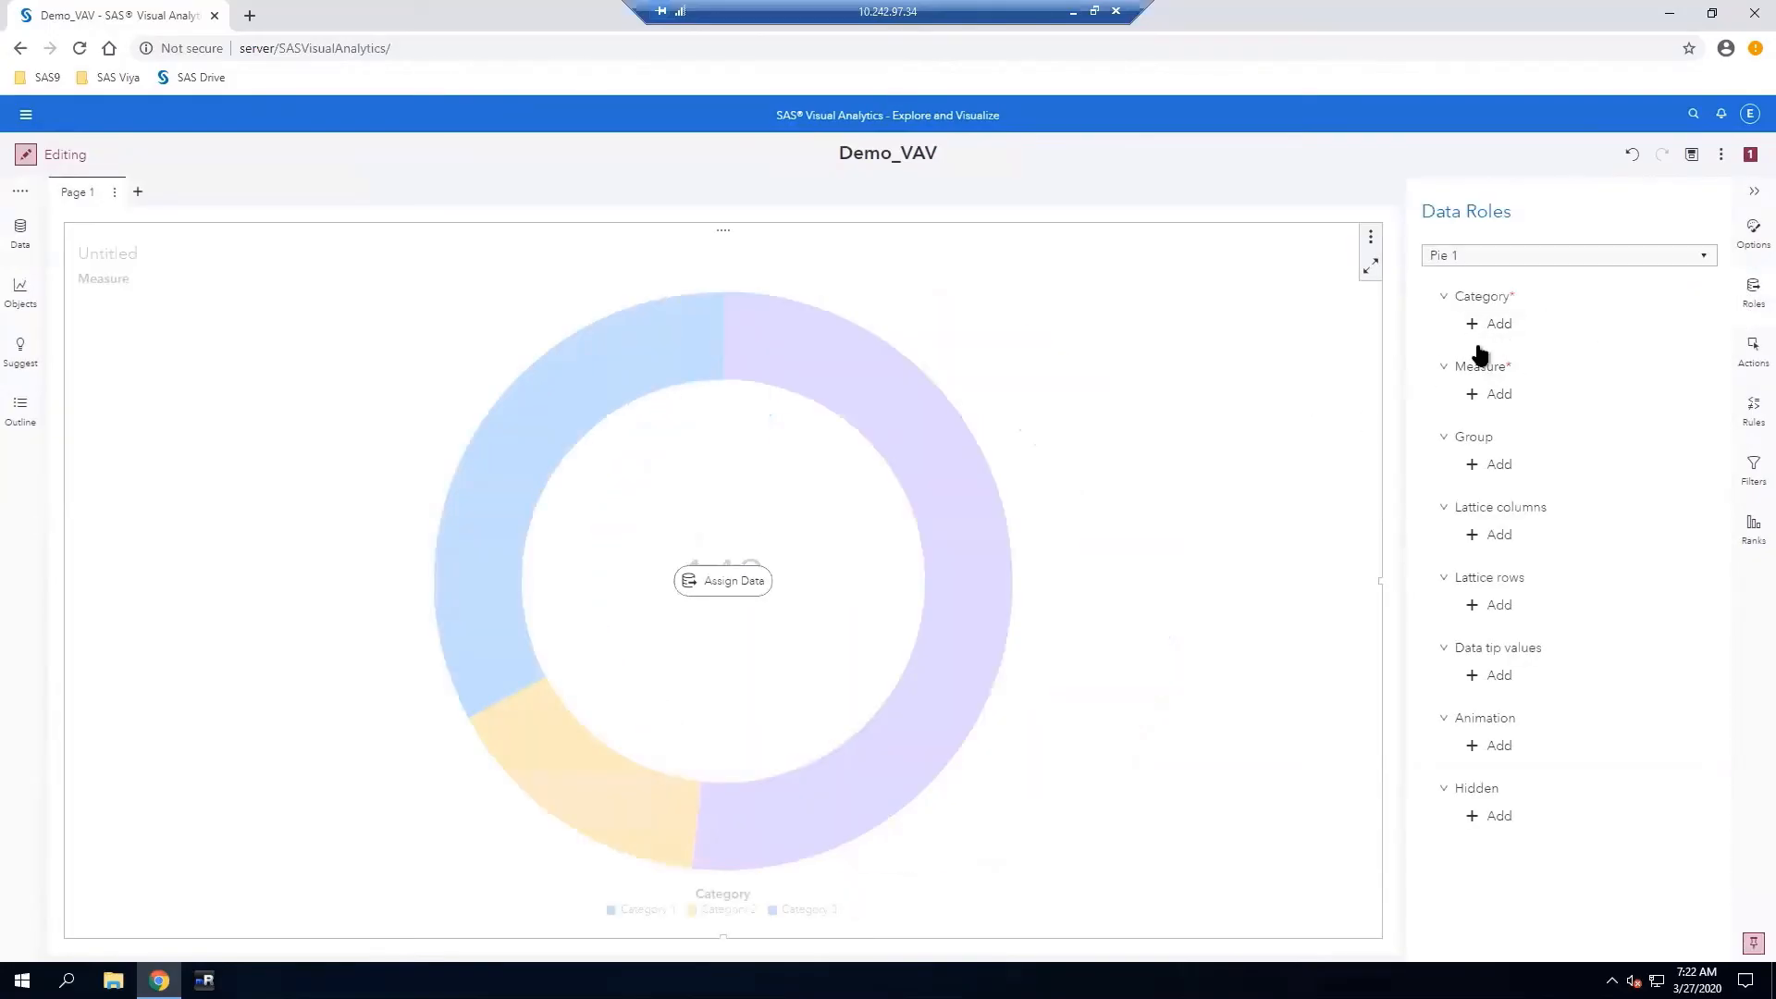
{"action": "left_click", "coordinate": [1510, 326]}
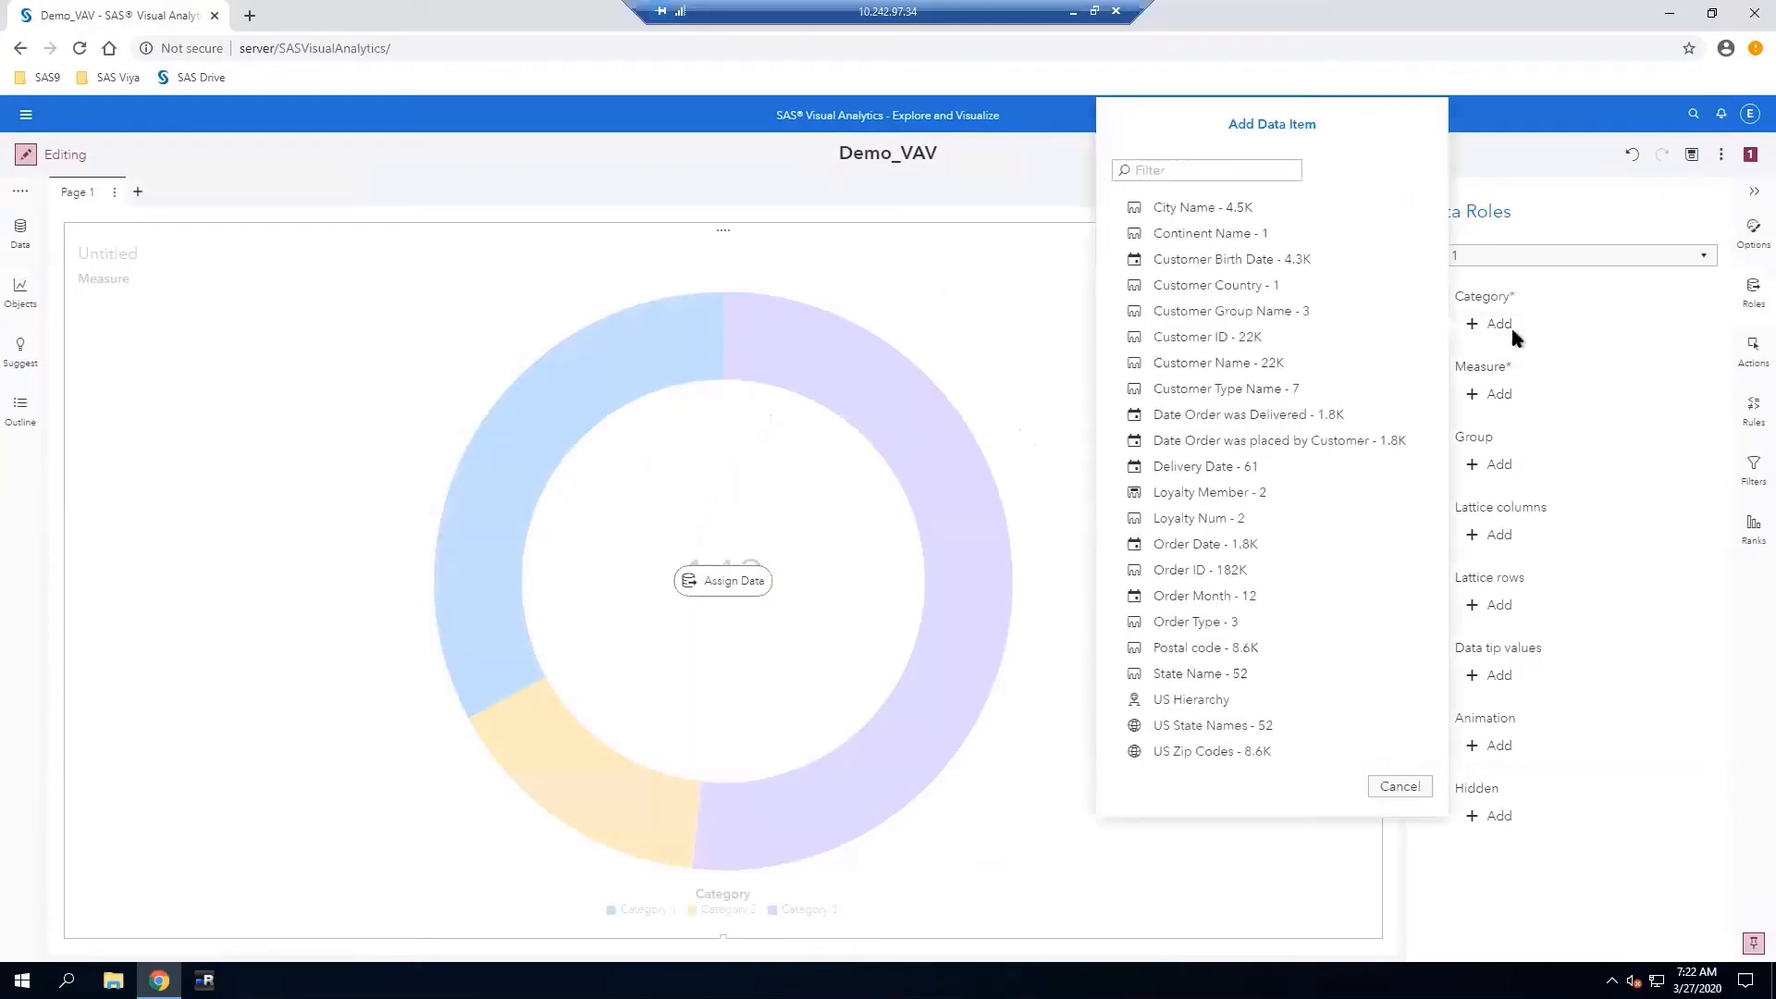
{"action": "left_click", "coordinate": [1271, 390]}
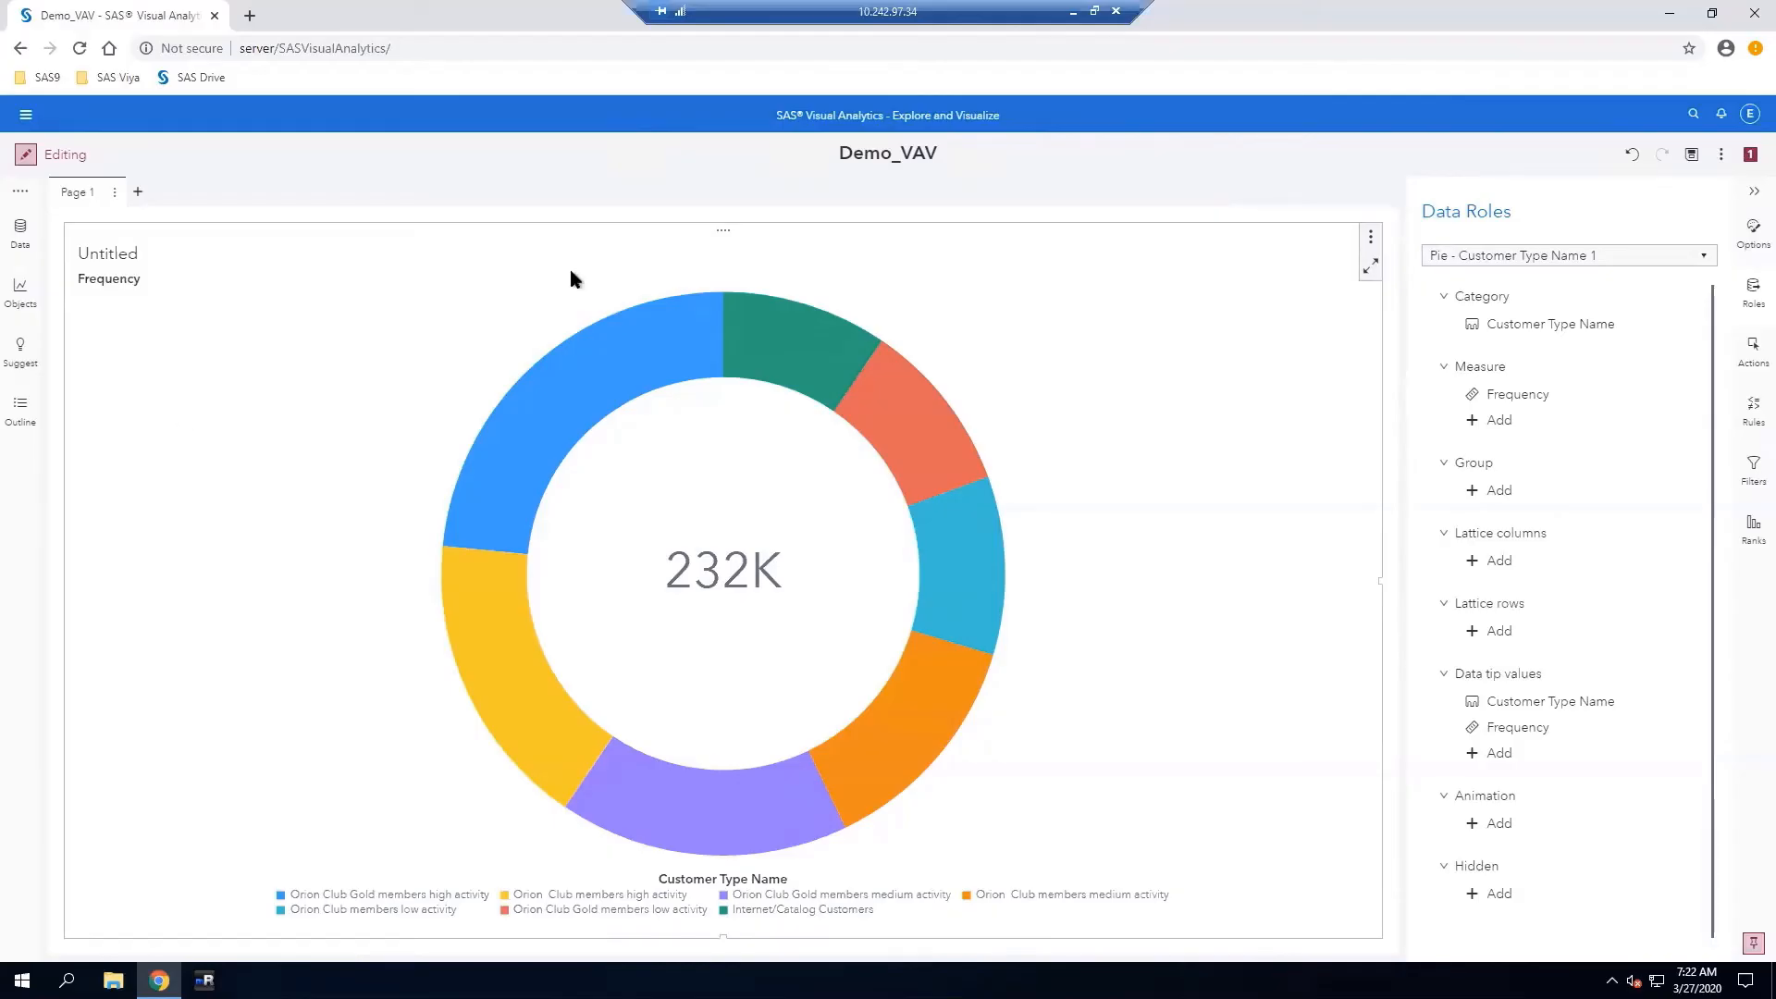
{"action": "left_click", "coordinate": [1494, 396]}
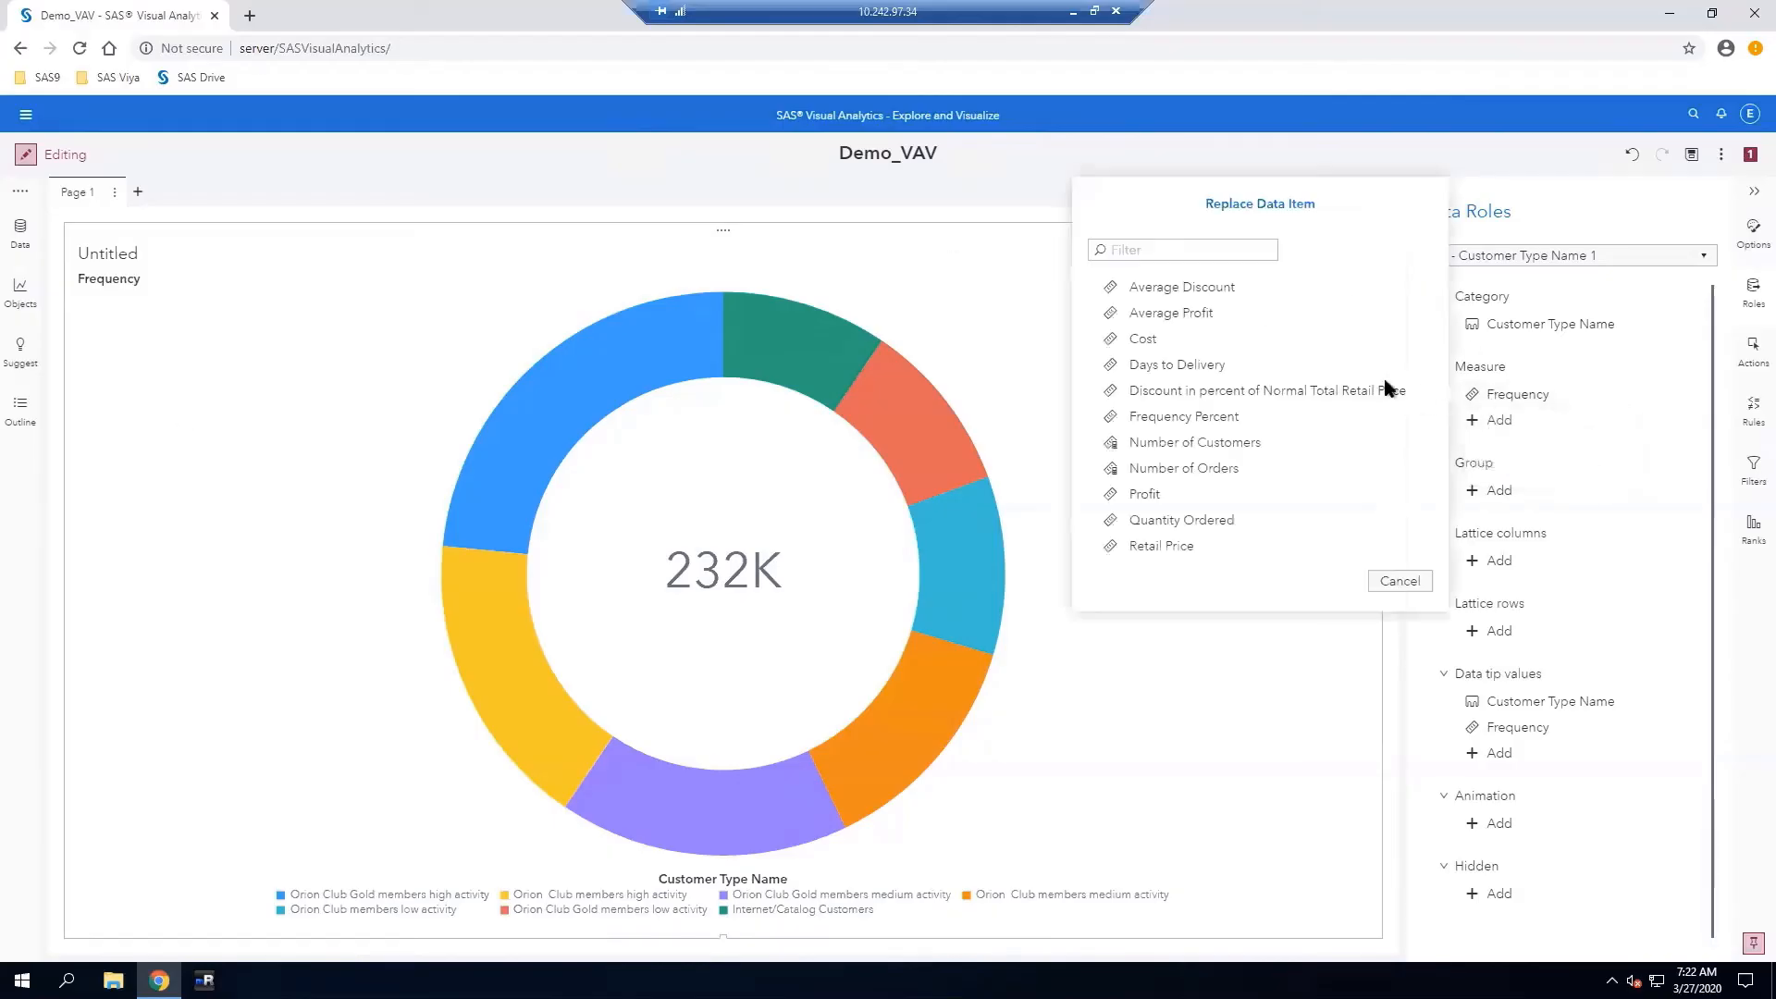
{"action": "left_click", "coordinate": [1202, 471]}
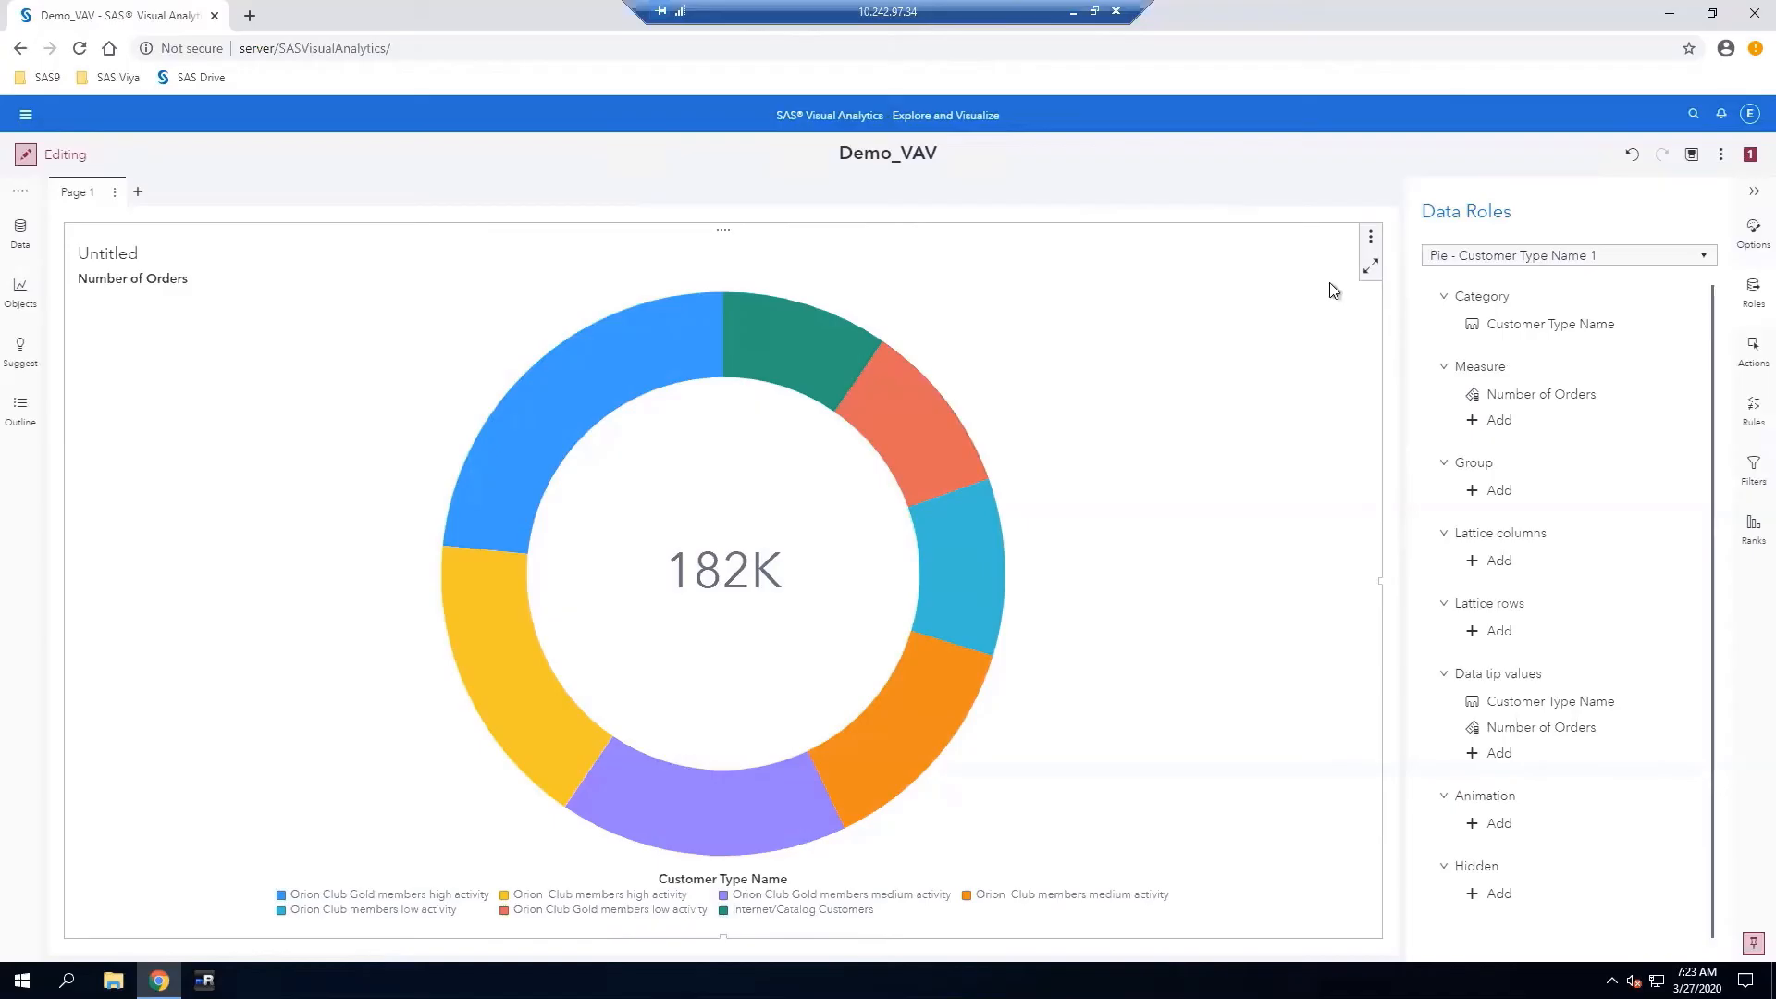
Change the pie chart to the recommended bar chart and set its bar direction to vertical
{"action": "left_click", "coordinate": [1370, 239]}
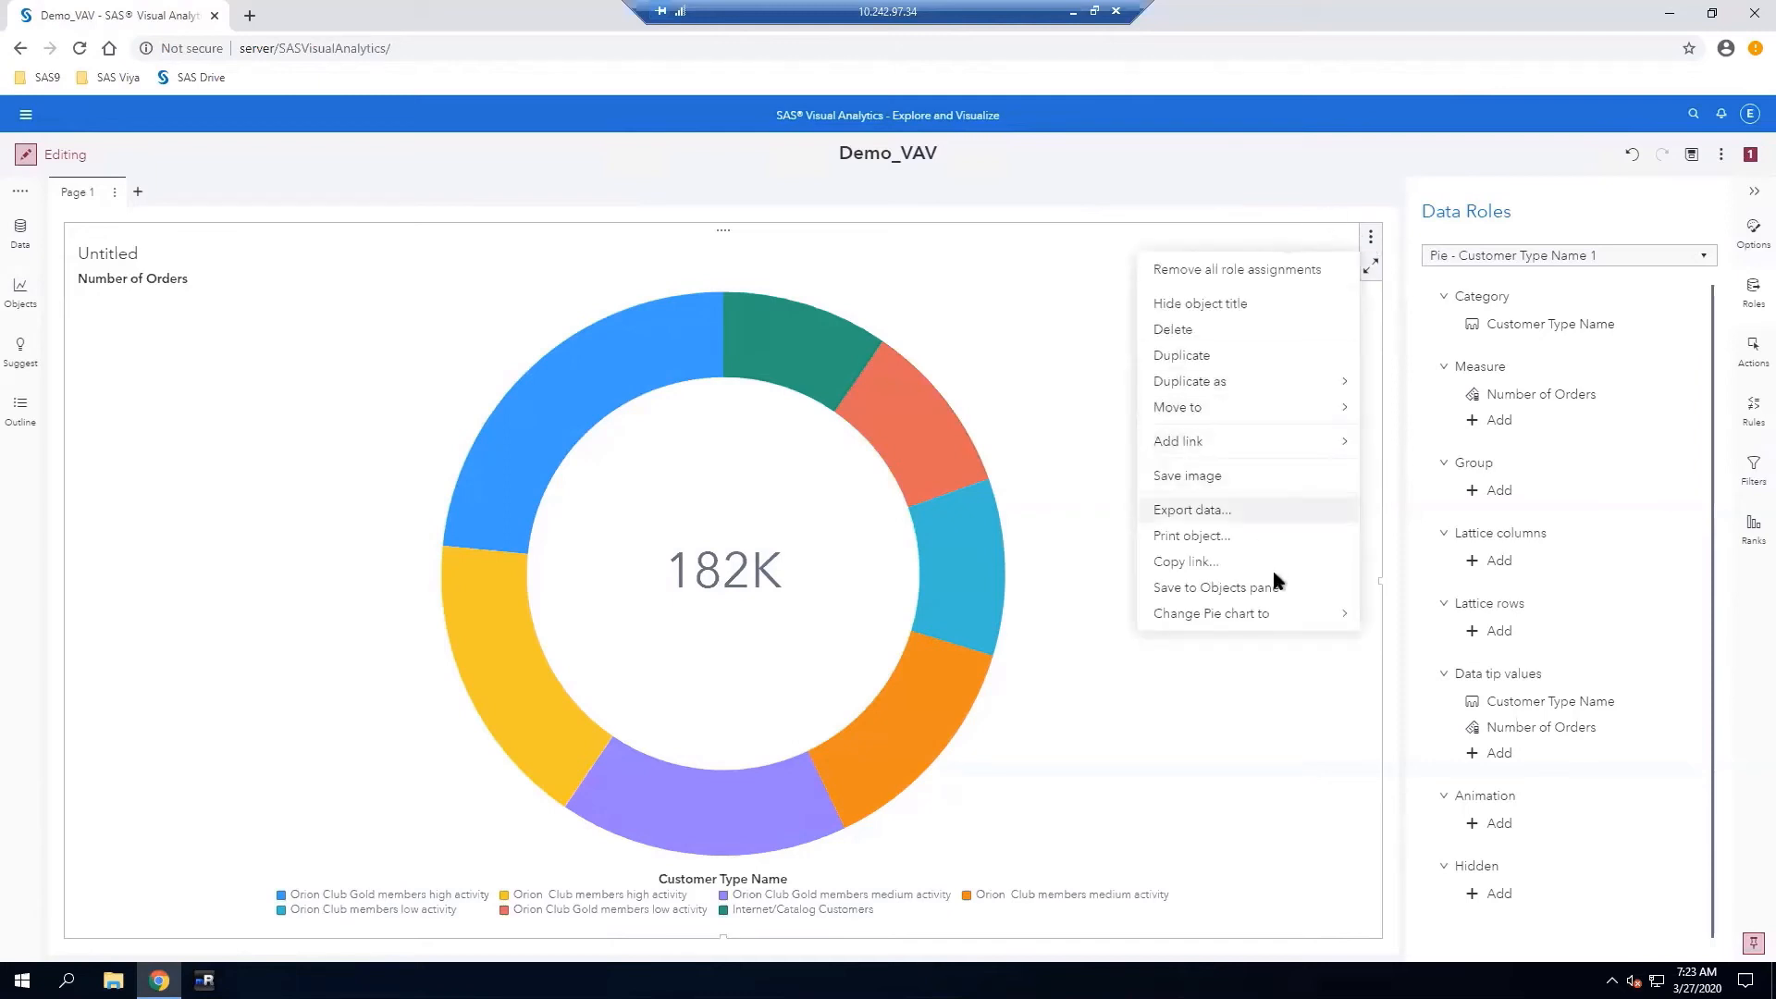
{"action": "mouse_move", "coordinate": [1256, 618]}
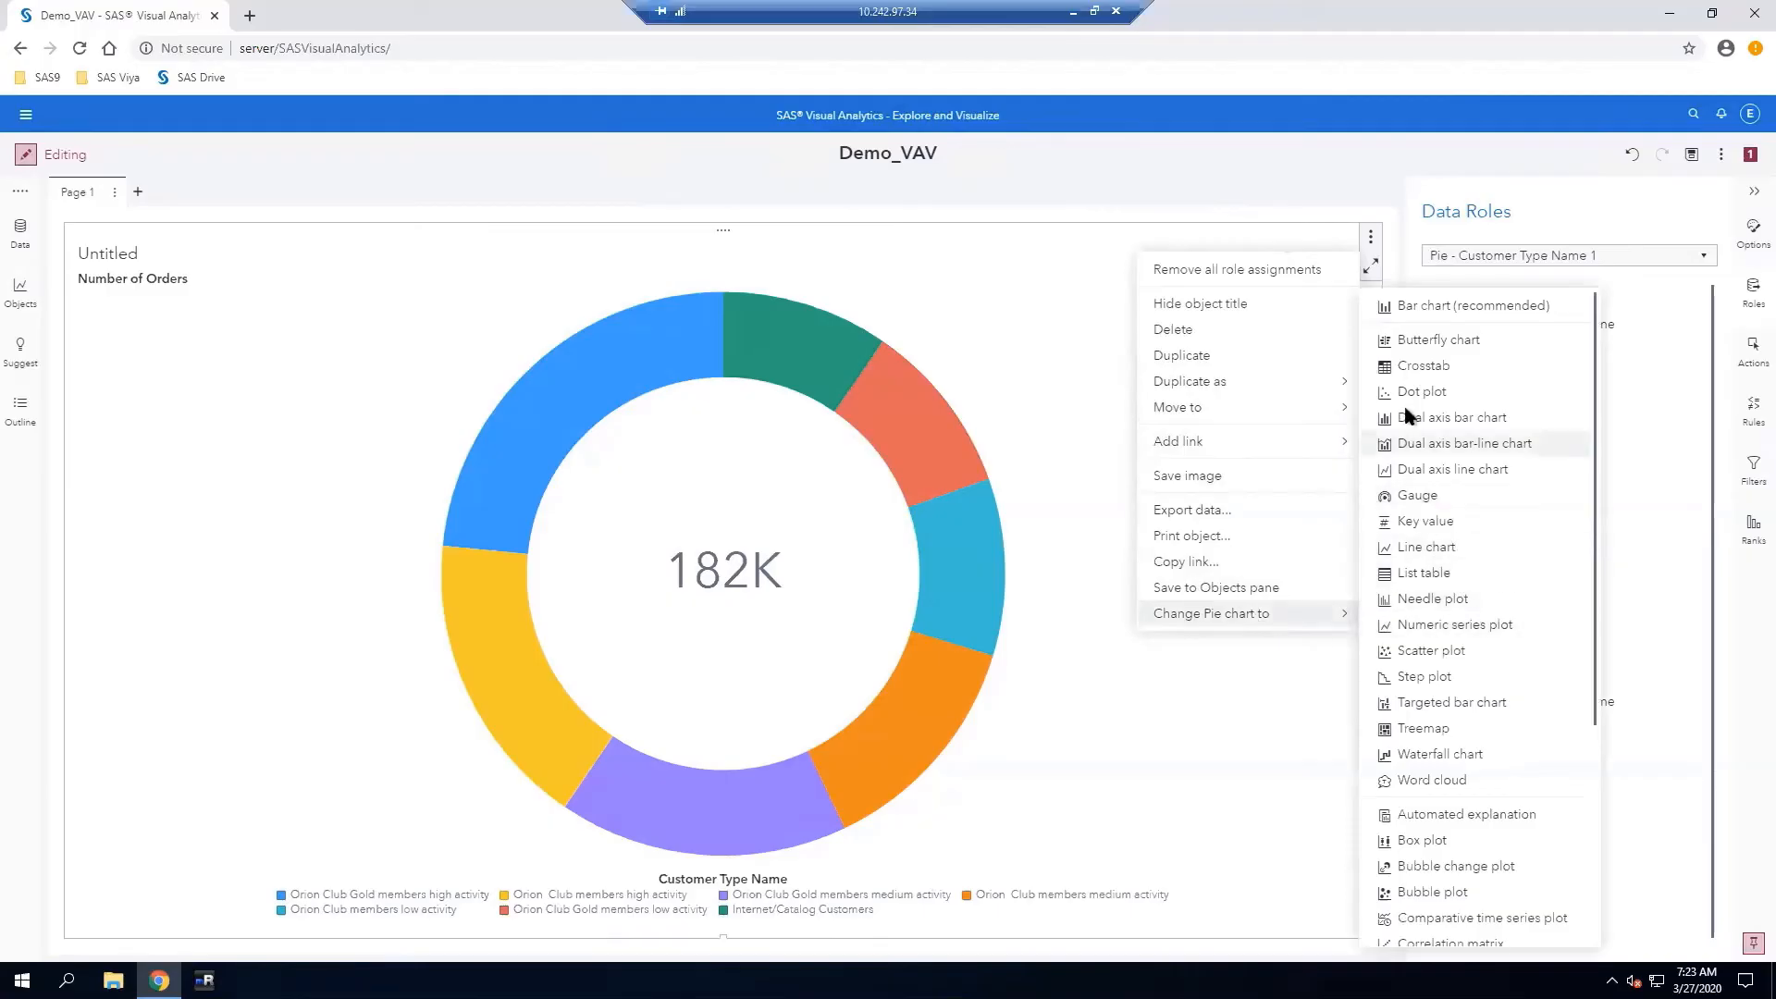
{"action": "left_click", "coordinate": [1467, 309]}
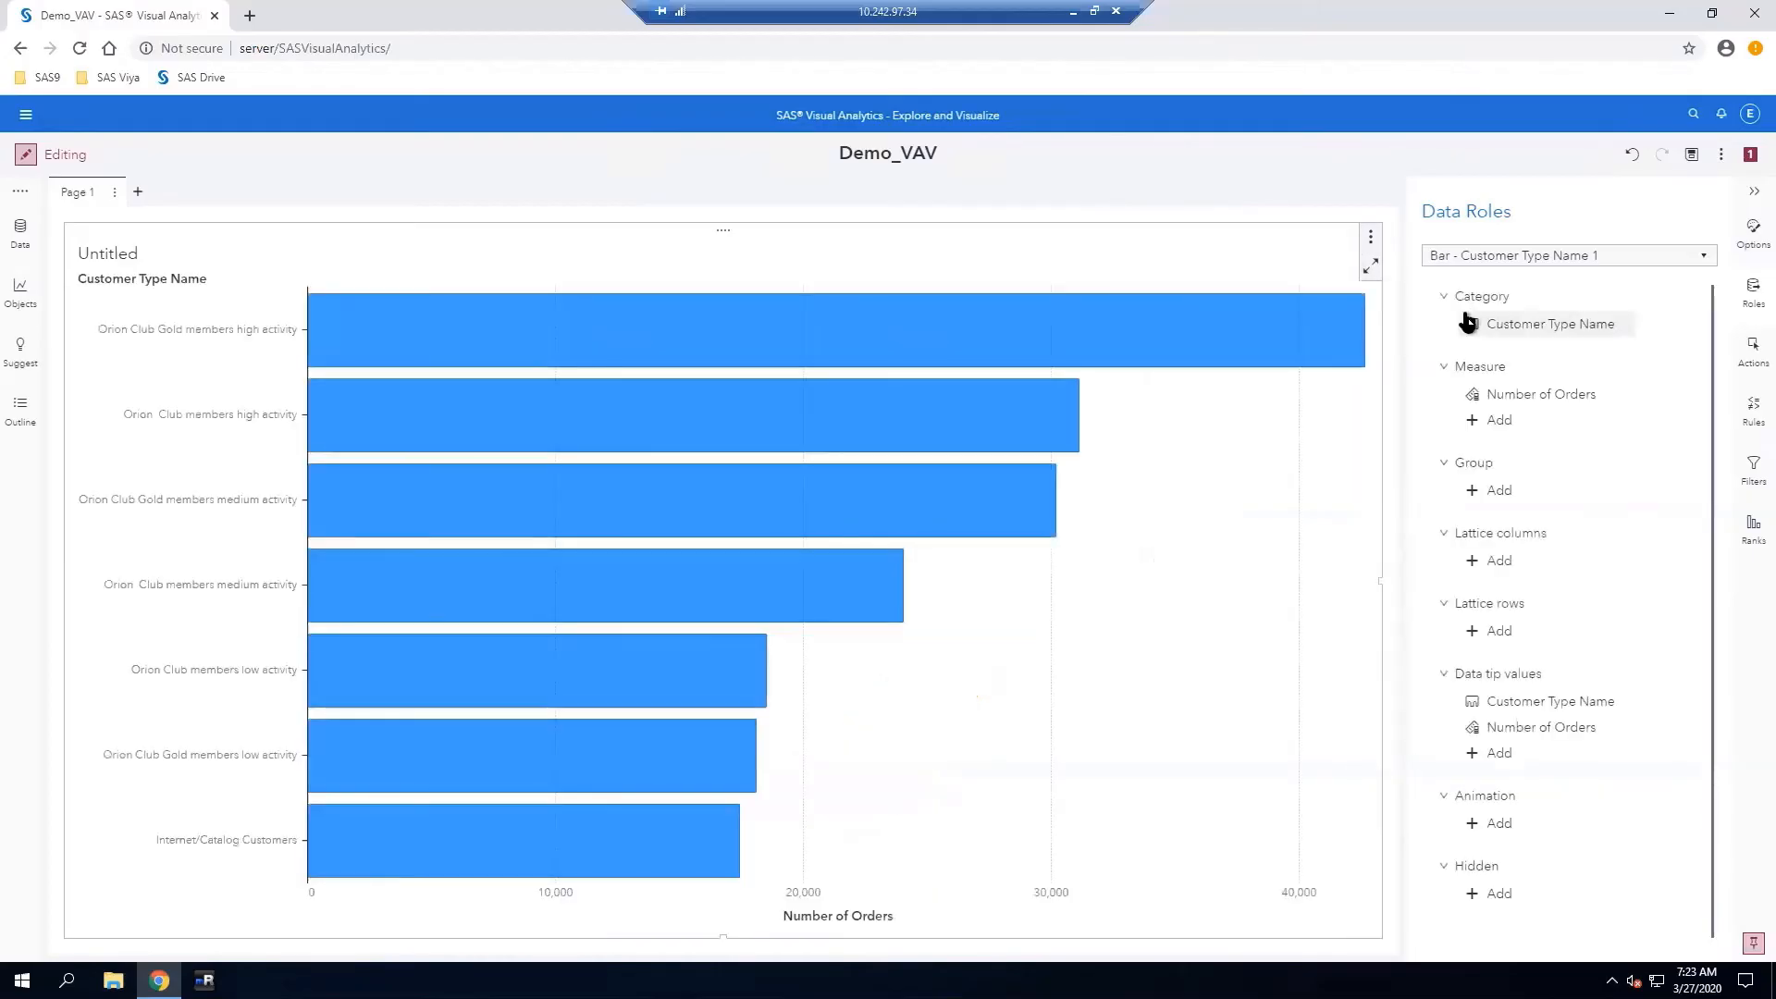
{"action": "left_click", "coordinate": [1750, 233]}
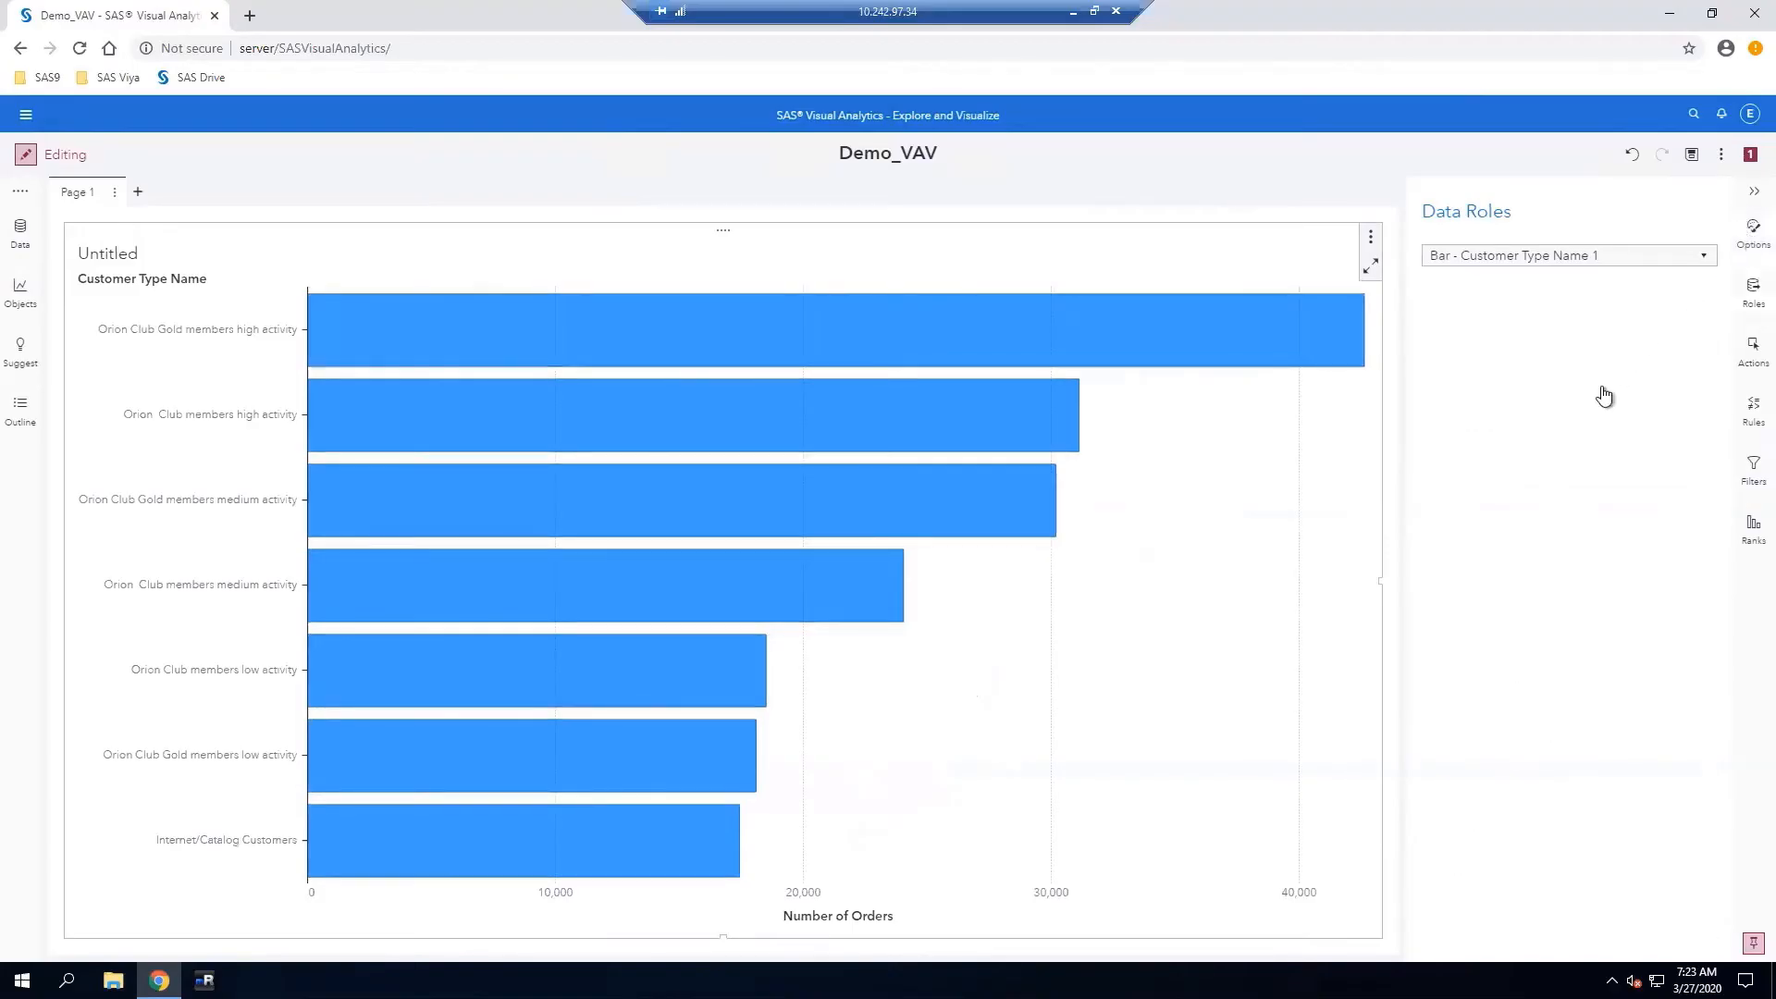
{"action": "scroll", "coordinate": [1560, 578], "scroll_direction": "down", "scroll_amount": 4}
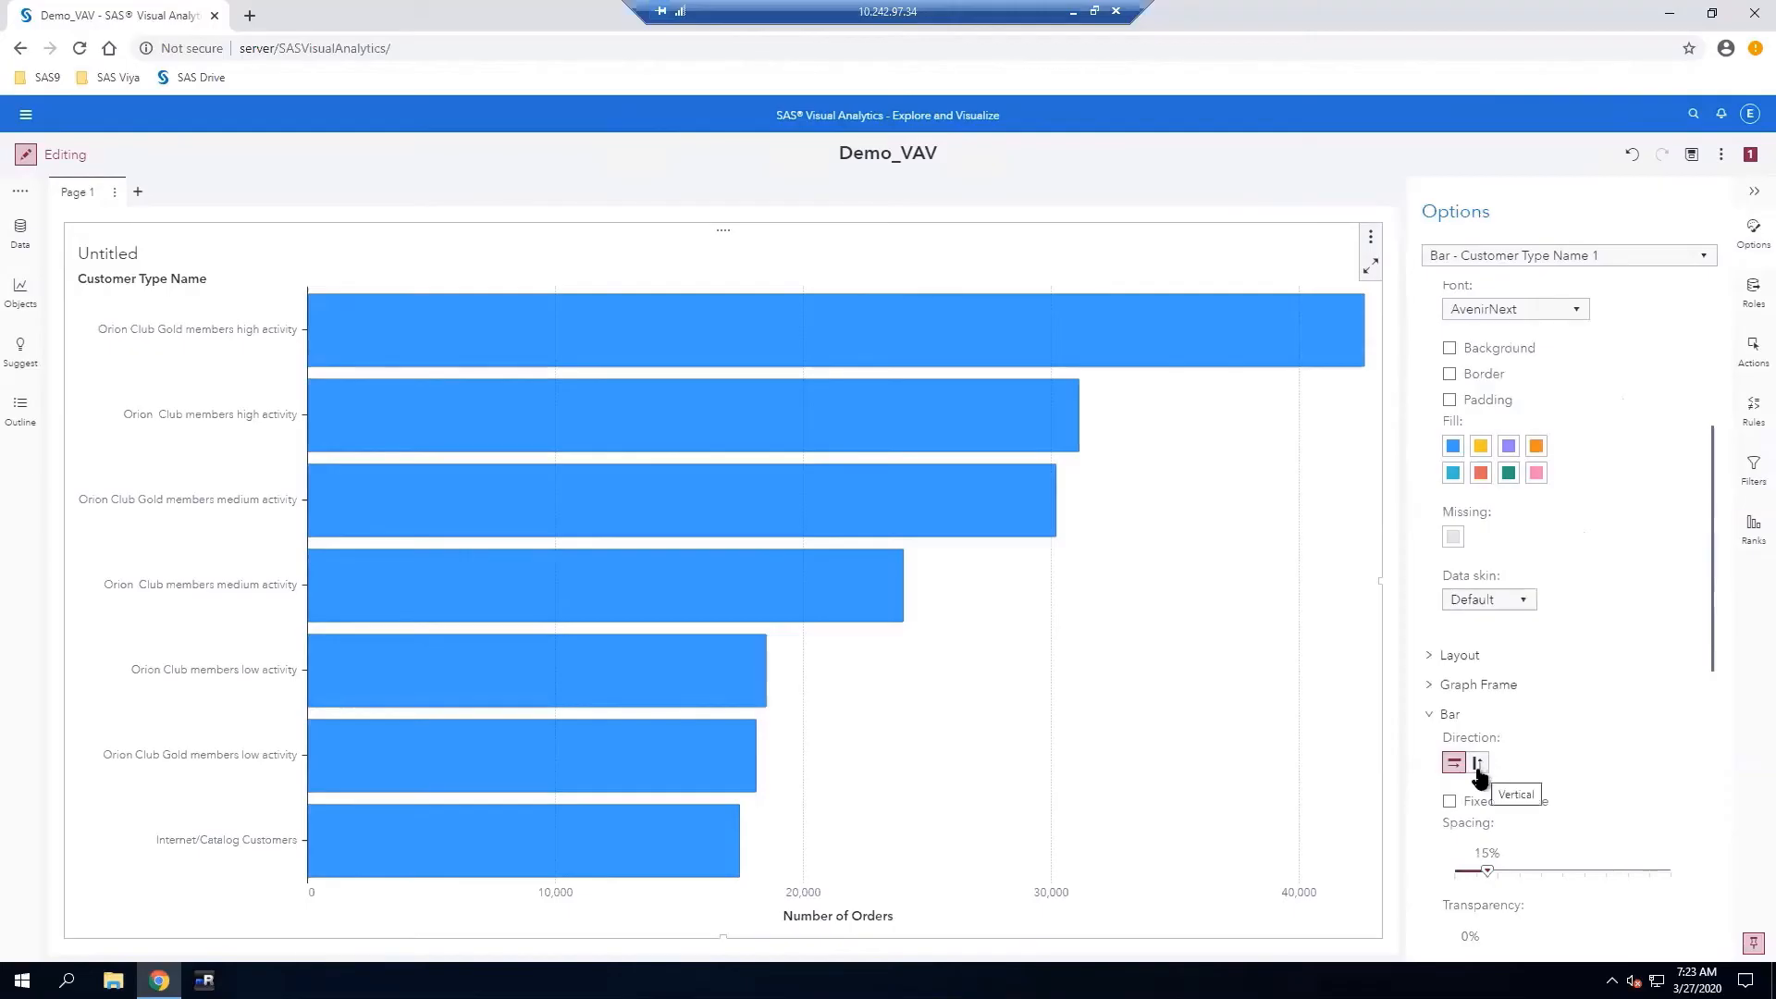
{"action": "left_click", "coordinate": [1479, 764]}
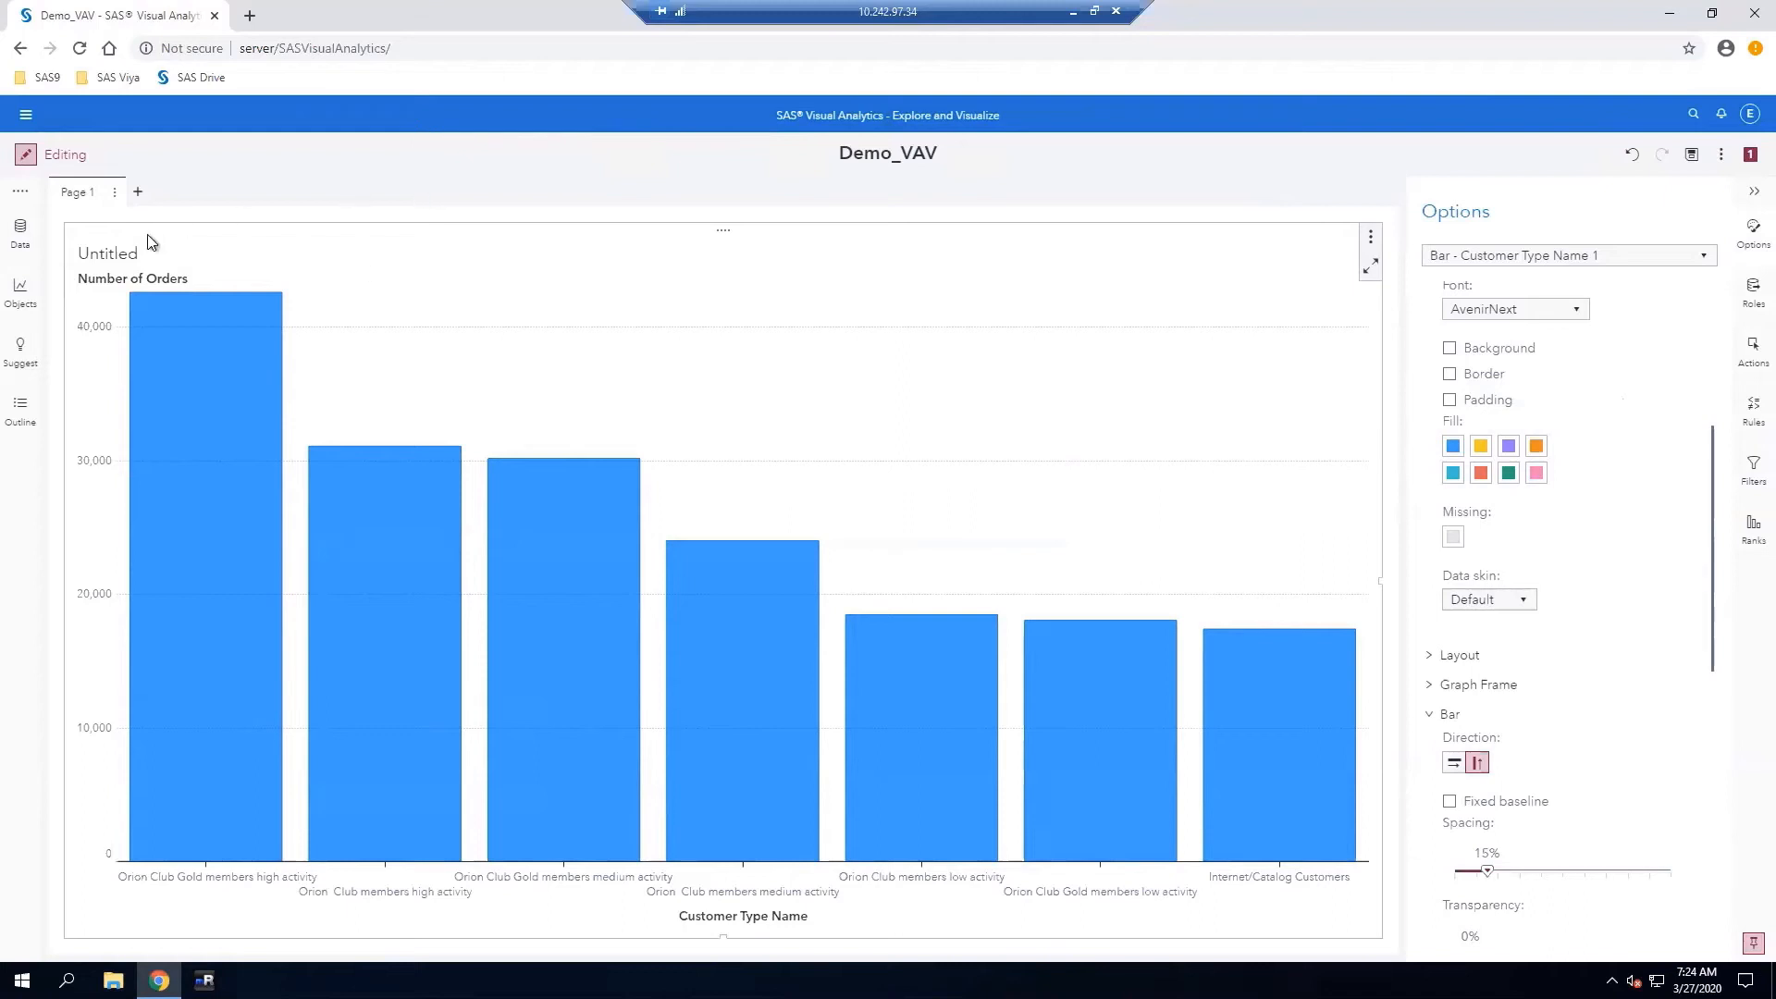
Replace the bar chart's placeholder title with "Number of Orderds by Customer Type"
{"action": "double_click", "coordinate": [122, 258]}
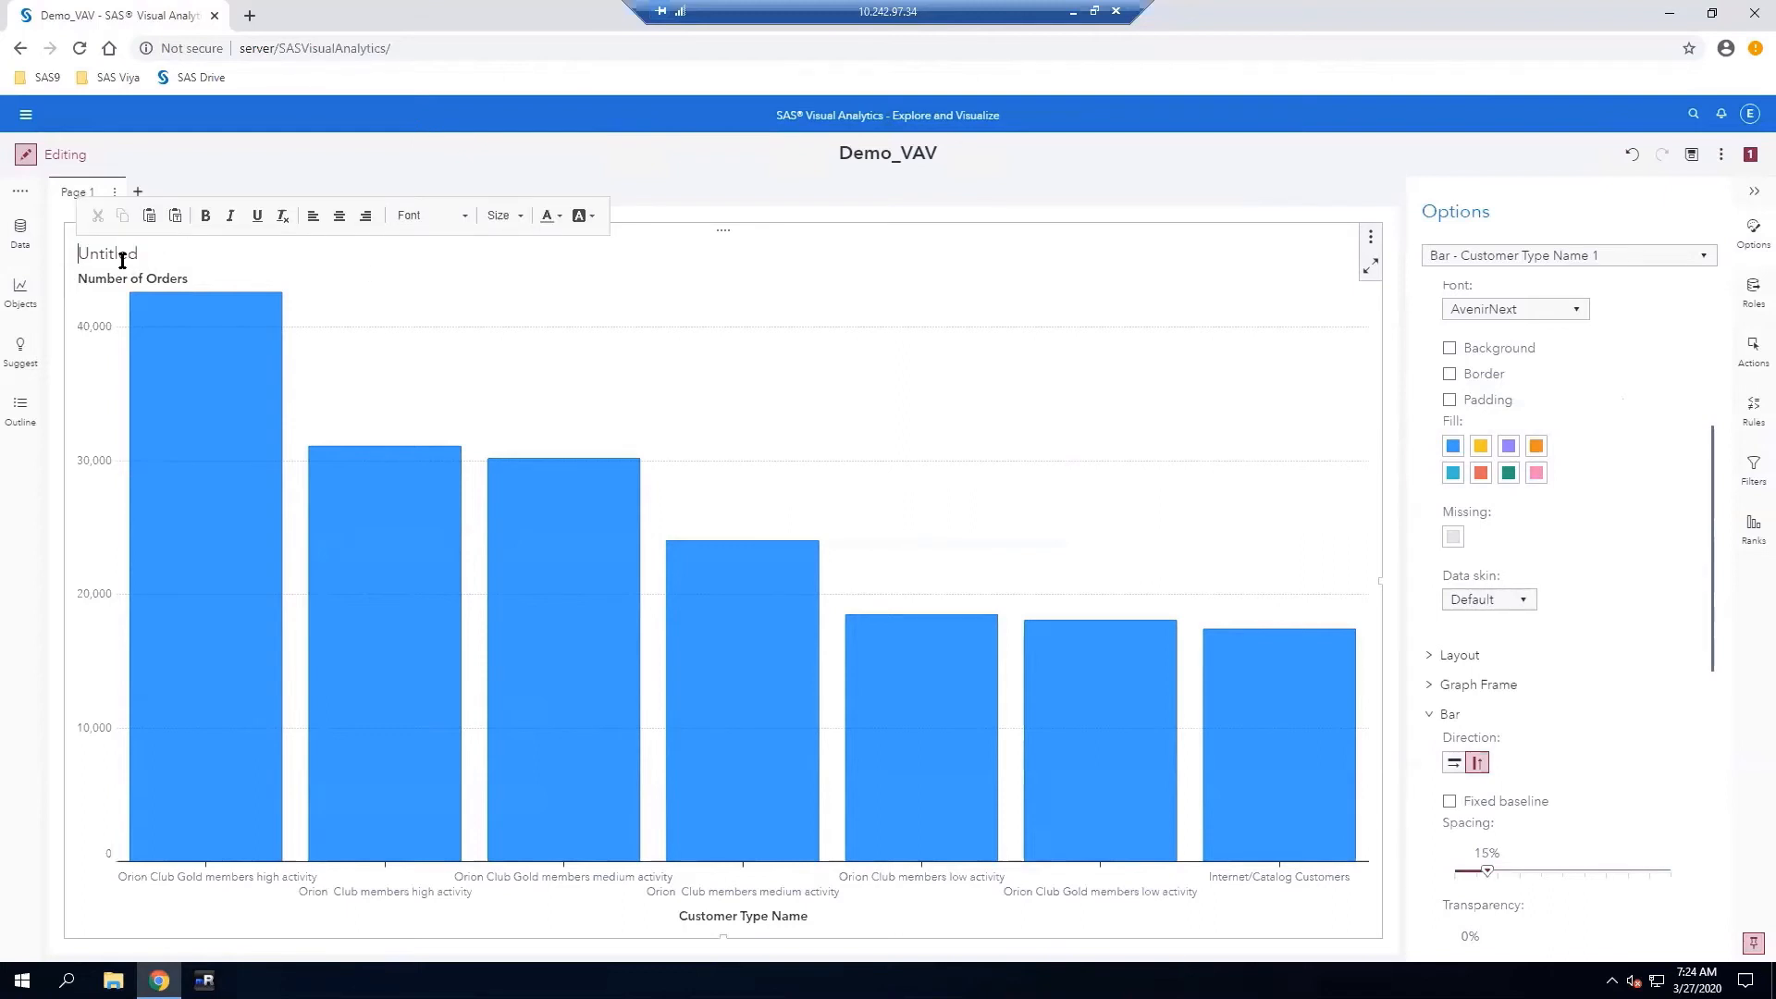
{"action": "type", "text": "Number of Order"}
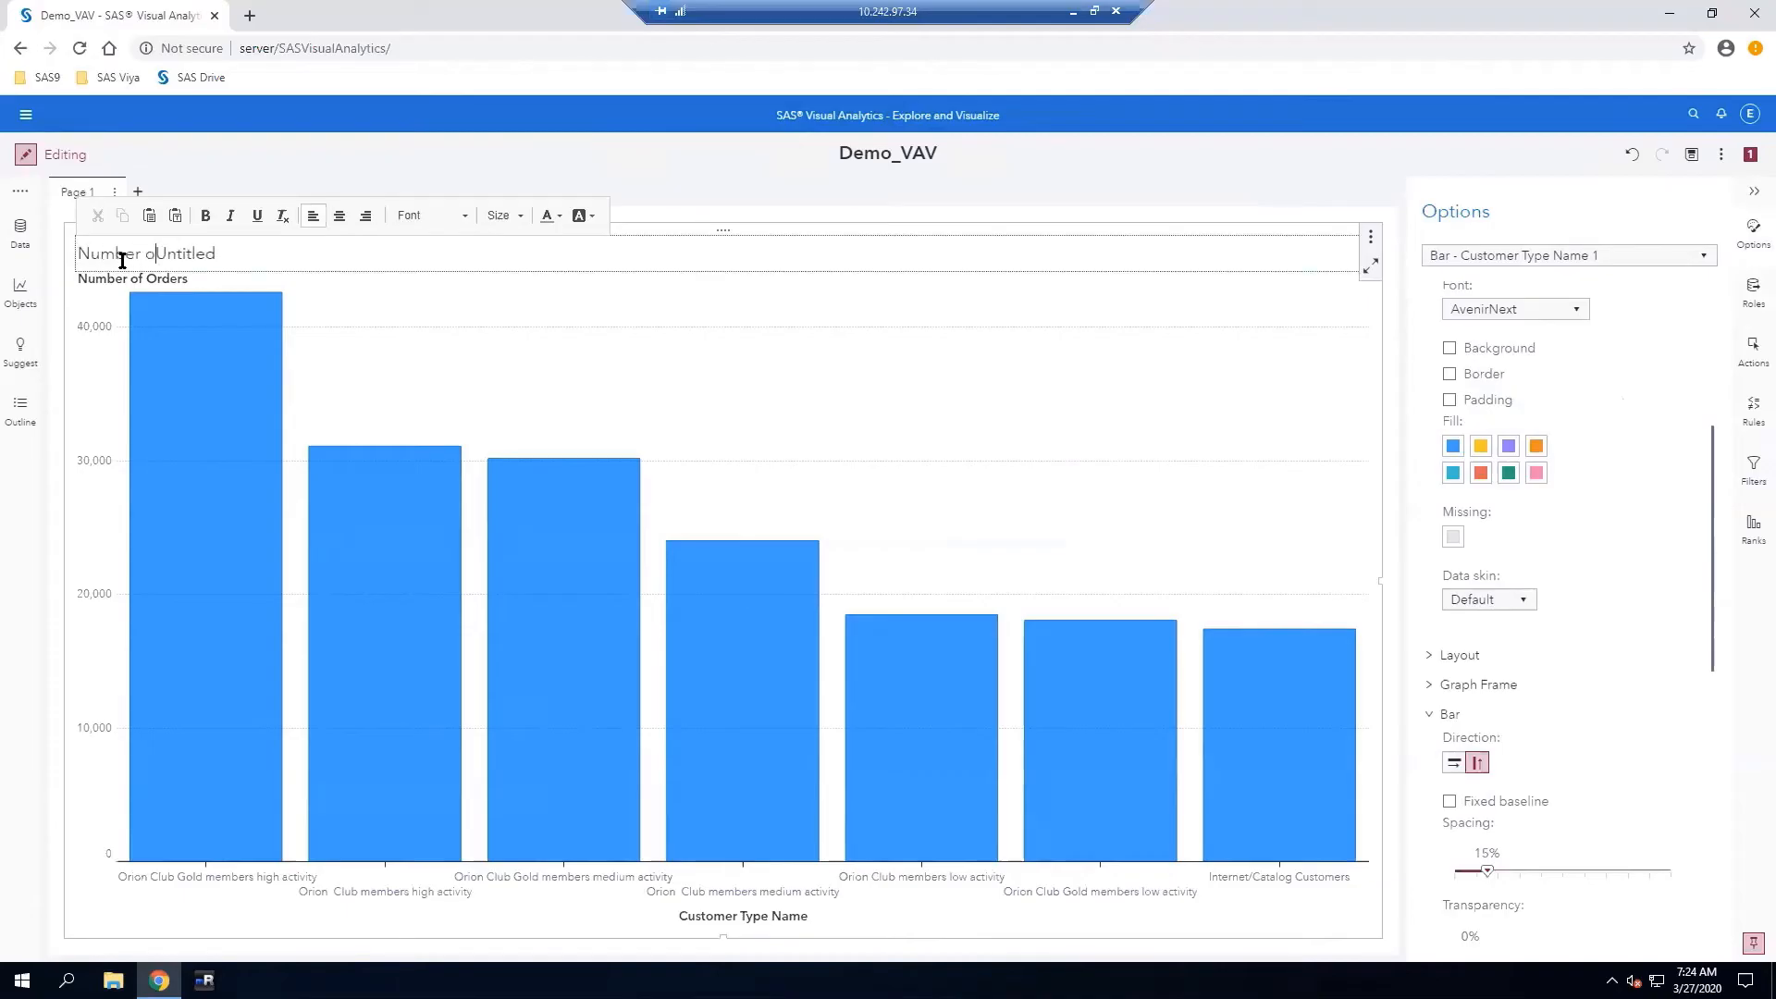
{"action": "type", "text": "ds by Customer Typ"}
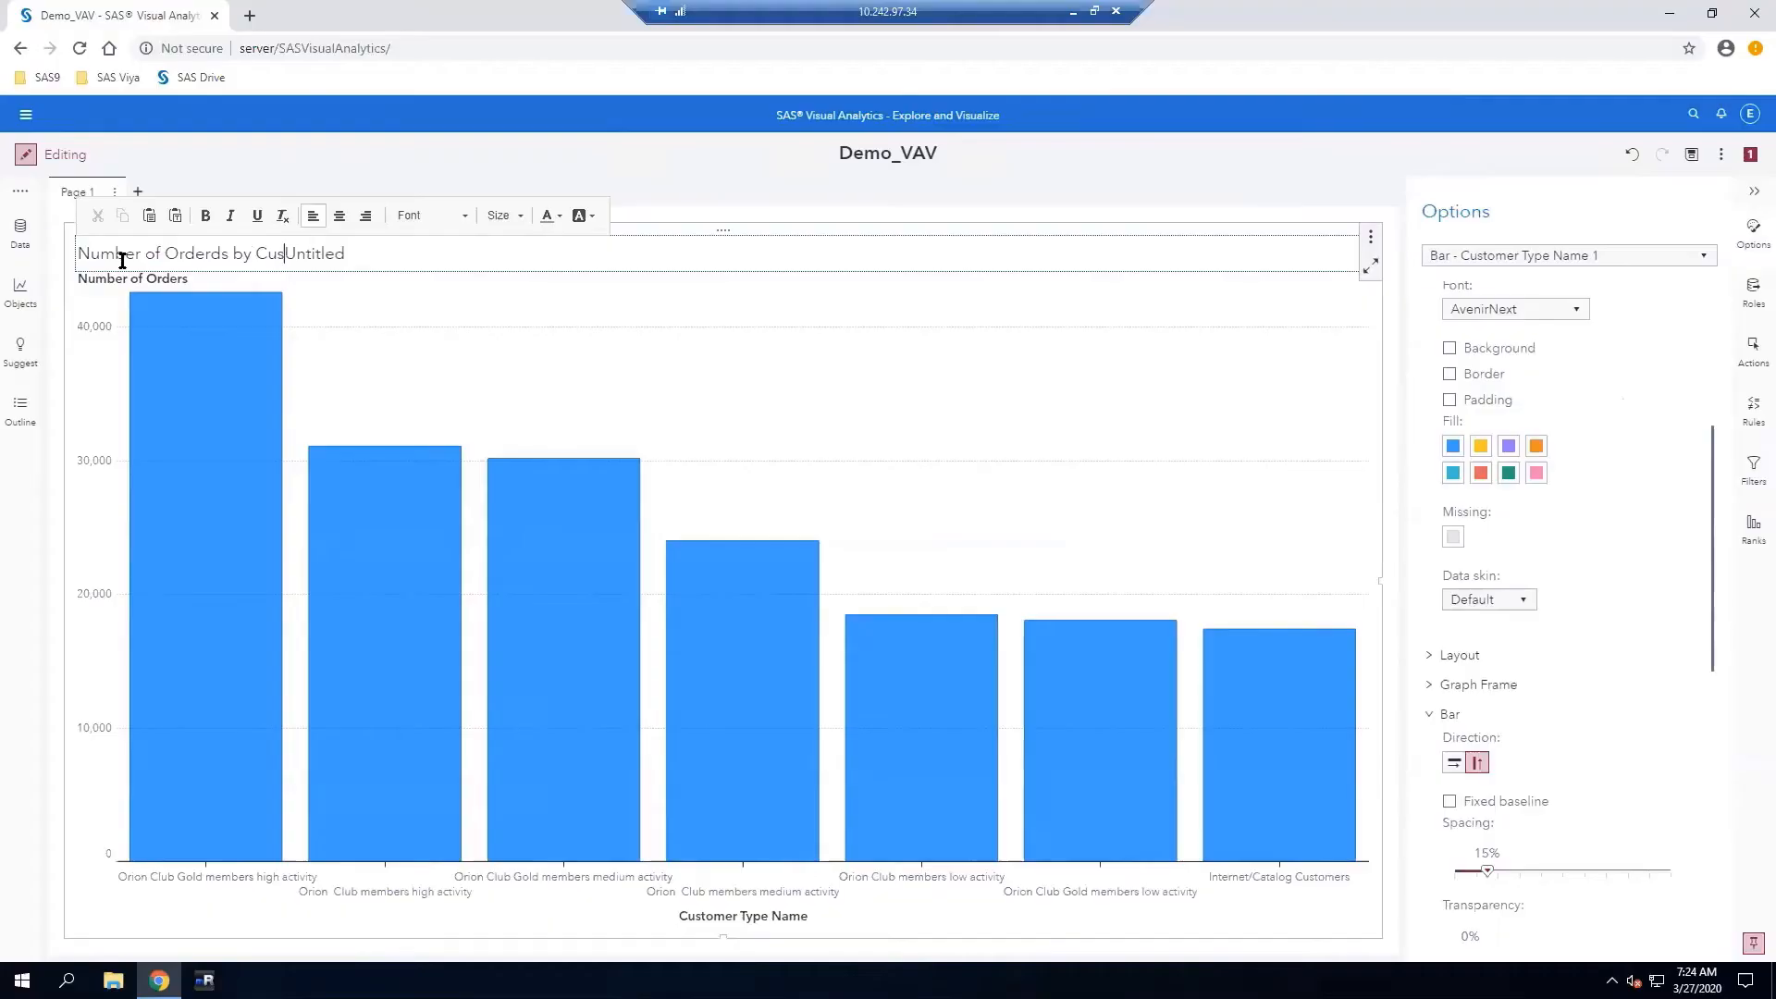
{"action": "type", "text": "e"}
{"action": "left_click_drag", "start_coordinate": [433, 255], "coordinate": [372, 263]}
{"action": "key", "text": "BackSpace"}
Format the bar chart's title as centered, bold, blue text
{"action": "left_click", "coordinate": [339, 215]}
{"action": "left_click_drag", "start_coordinate": [866, 254], "coordinate": [550, 270]}
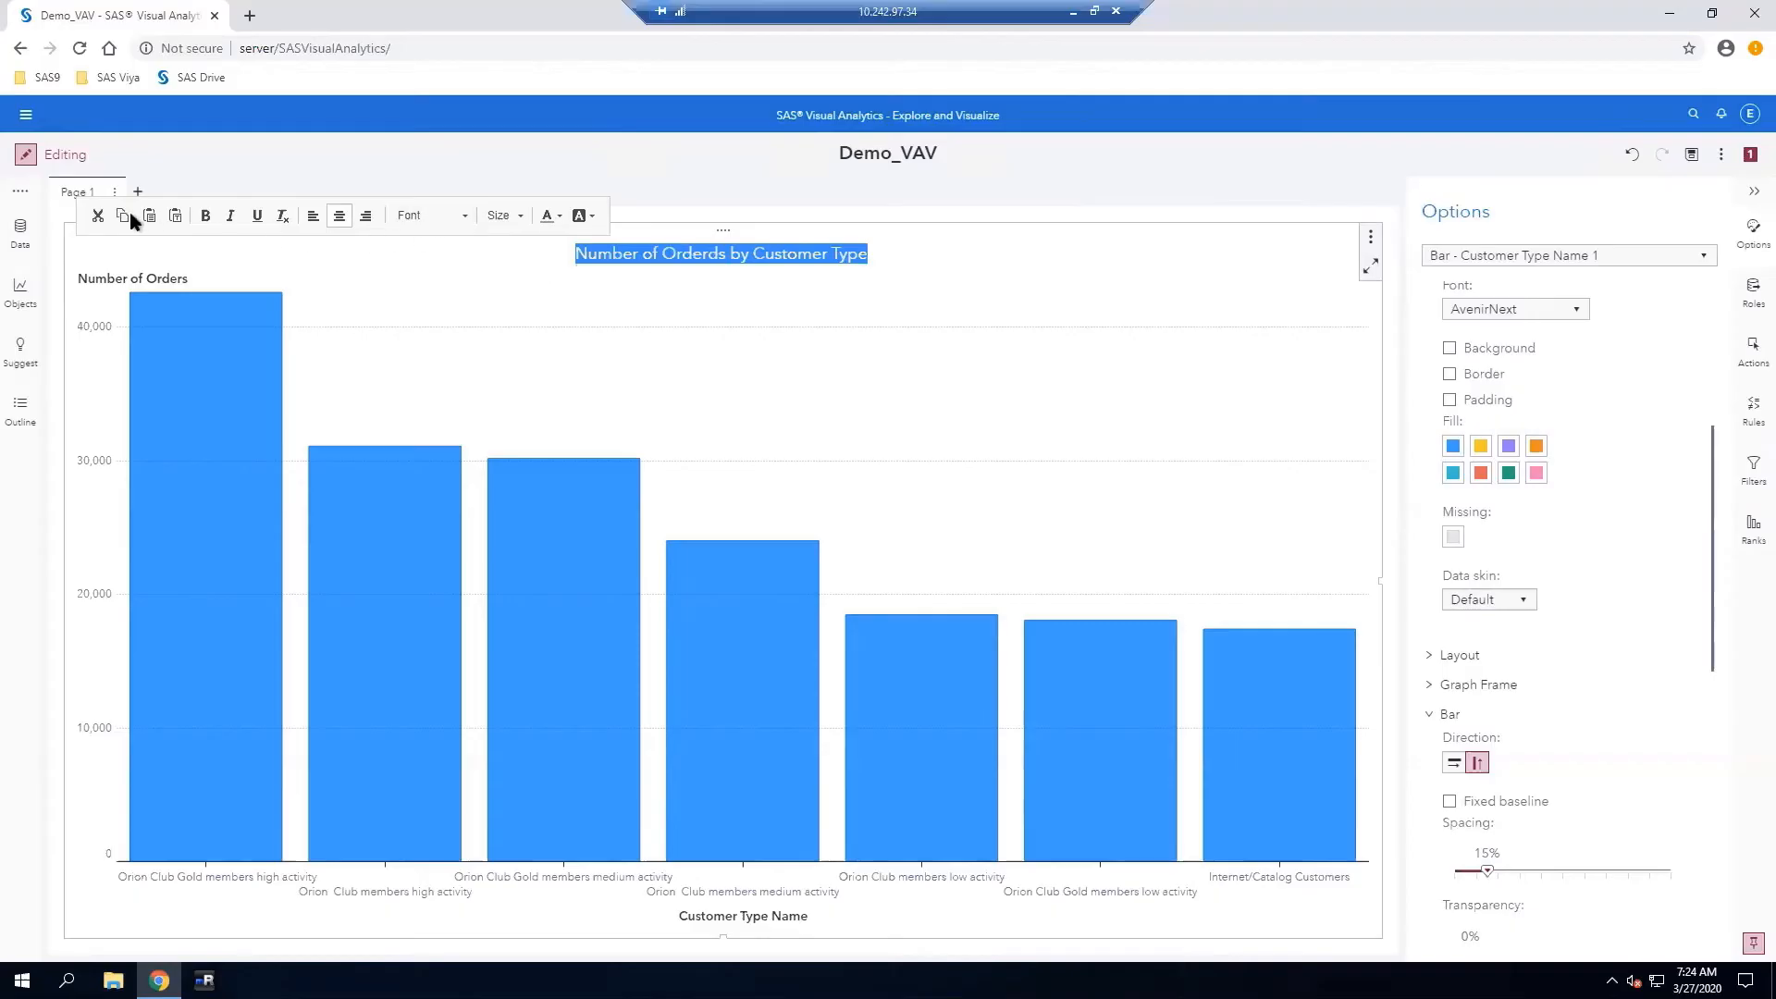
{"action": "left_click", "coordinate": [205, 216]}
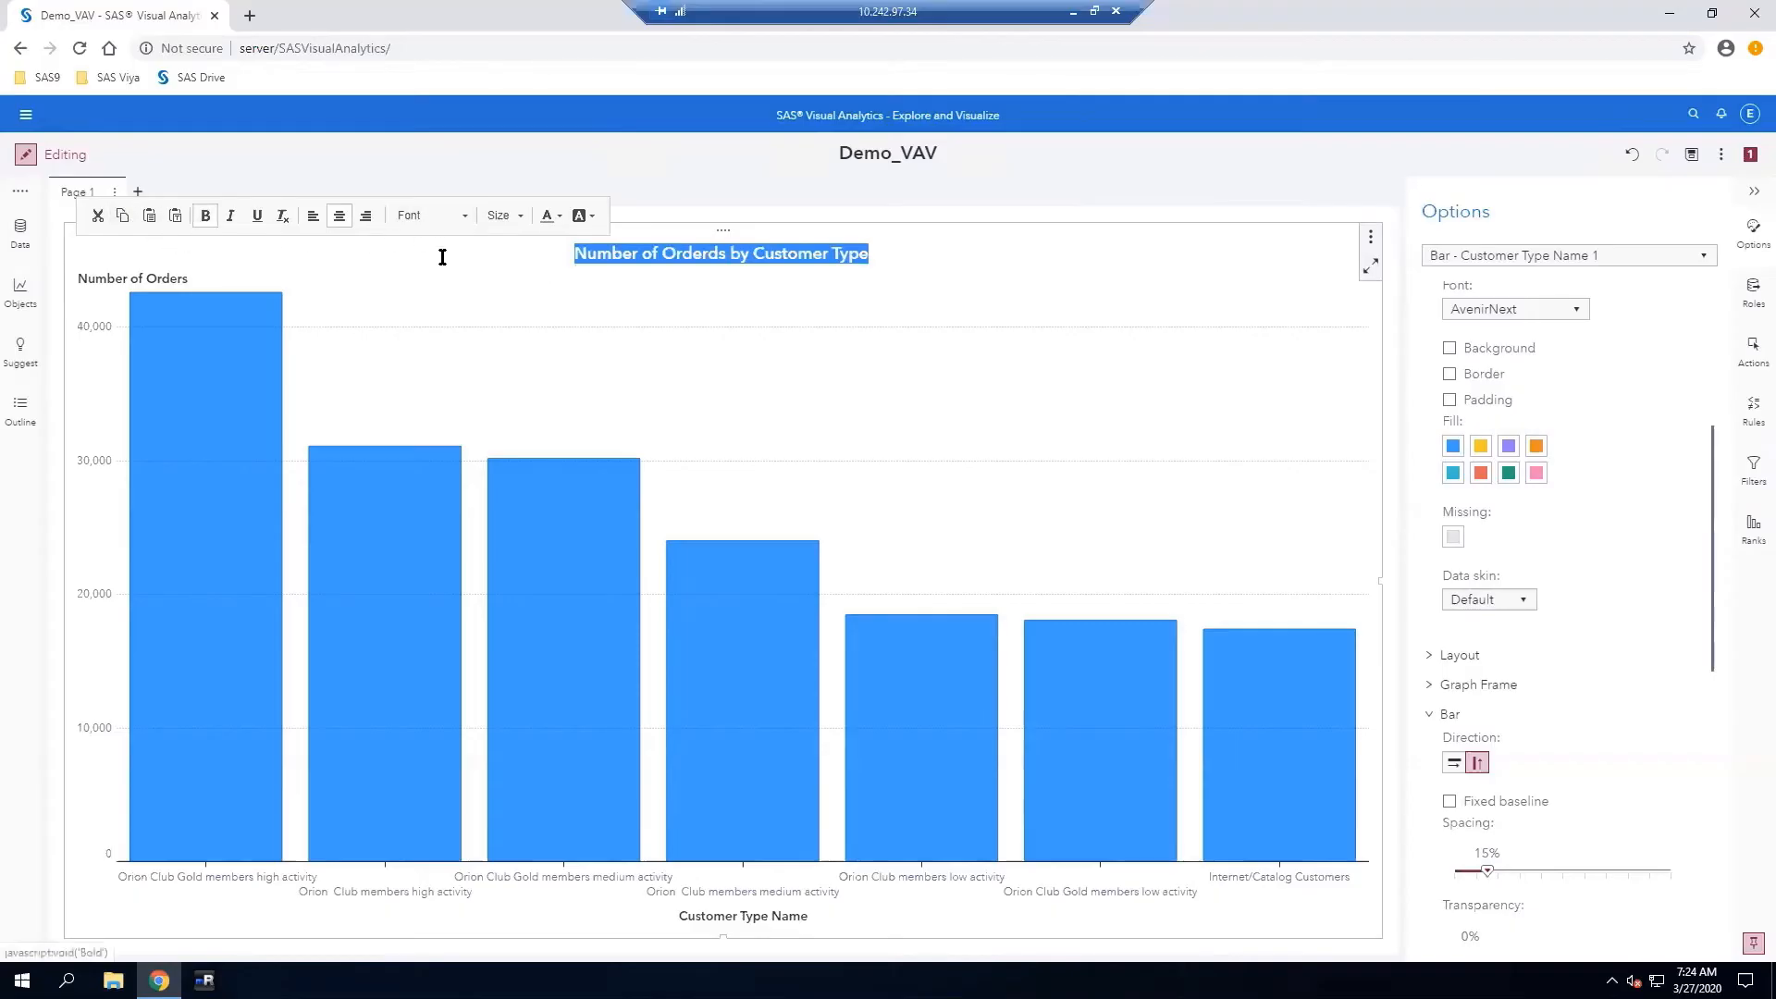
{"action": "left_click", "coordinate": [555, 222]}
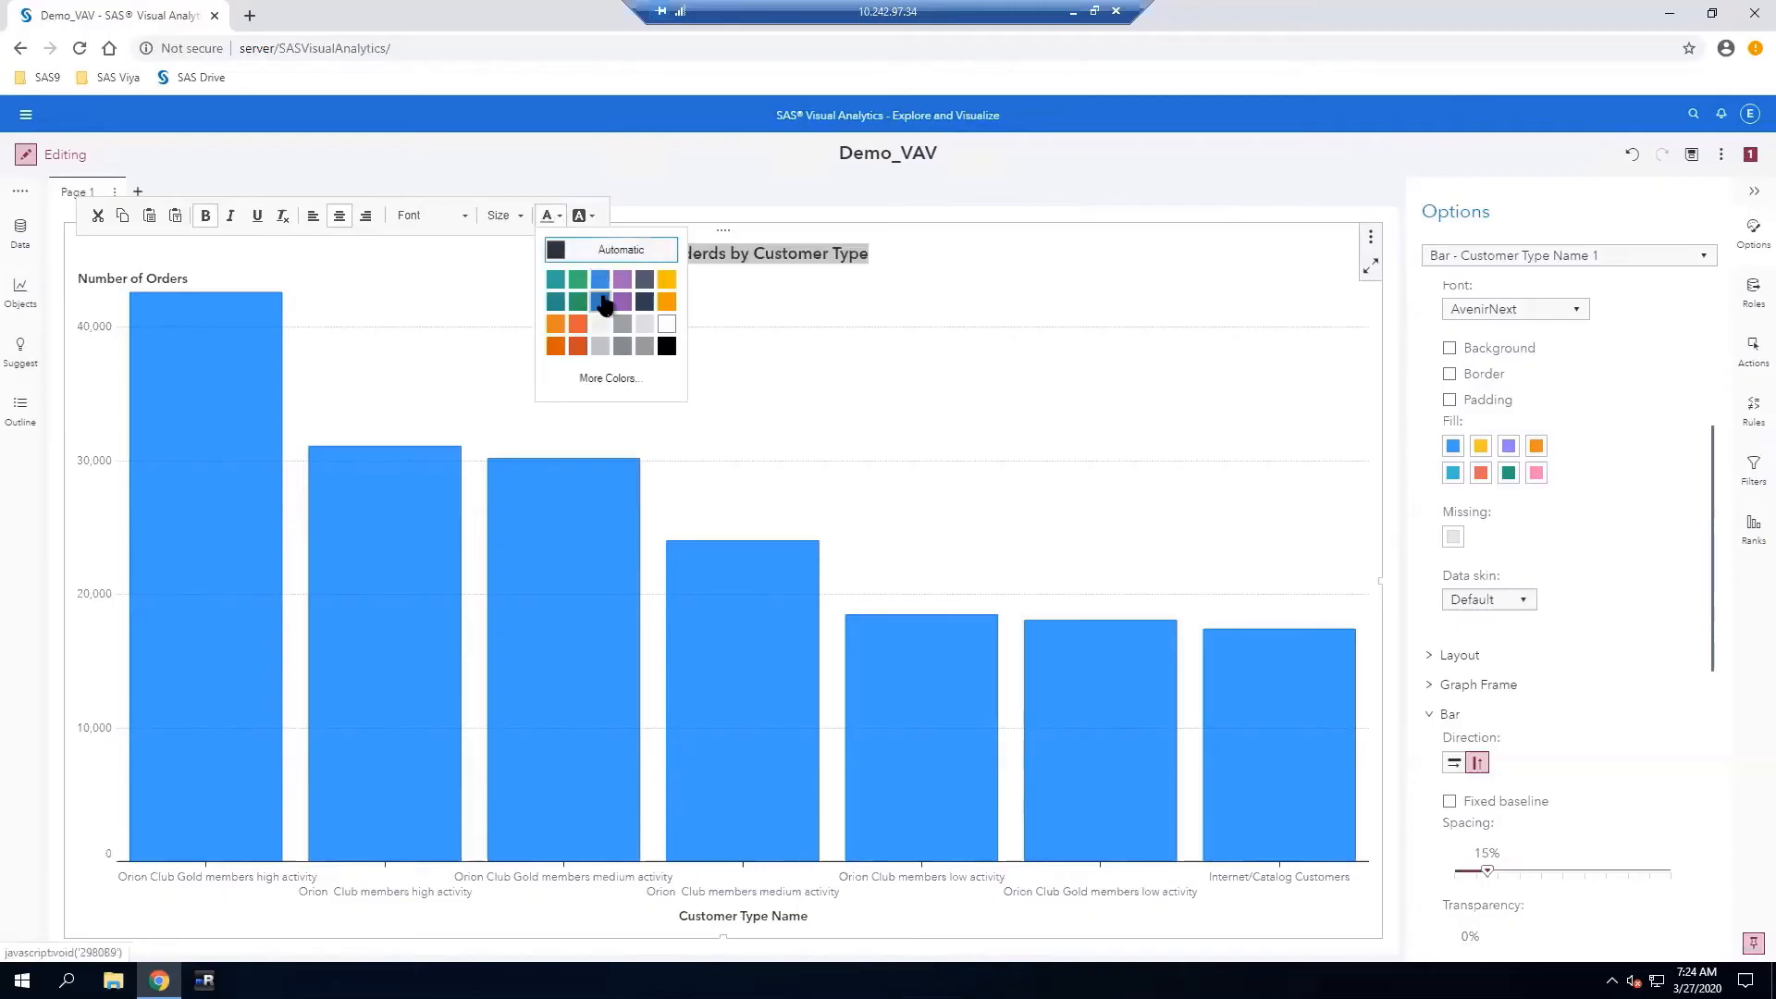
{"action": "left_click", "coordinate": [608, 298]}
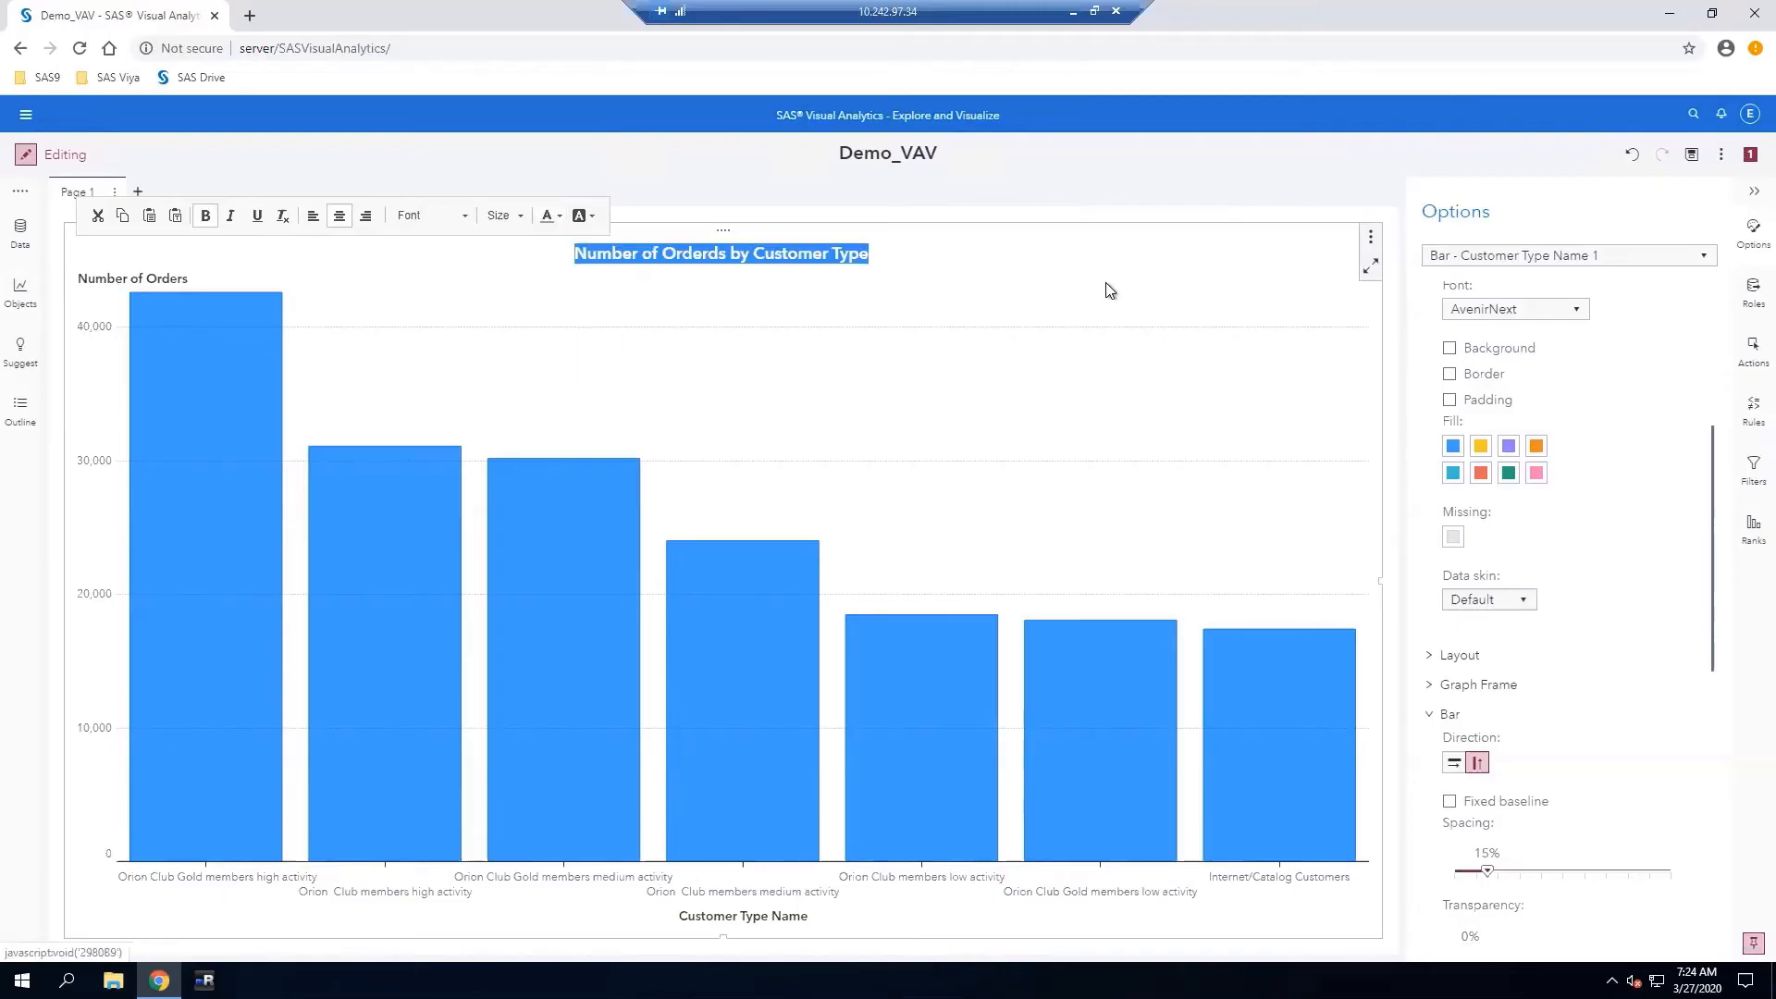
Correct the misspelled word in the chart title so it reads "Number of Orders by Customer Type"
{"action": "left_click", "coordinate": [988, 242]}
{"action": "double_click", "coordinate": [833, 257]}
{"action": "double_click", "coordinate": [724, 258]}
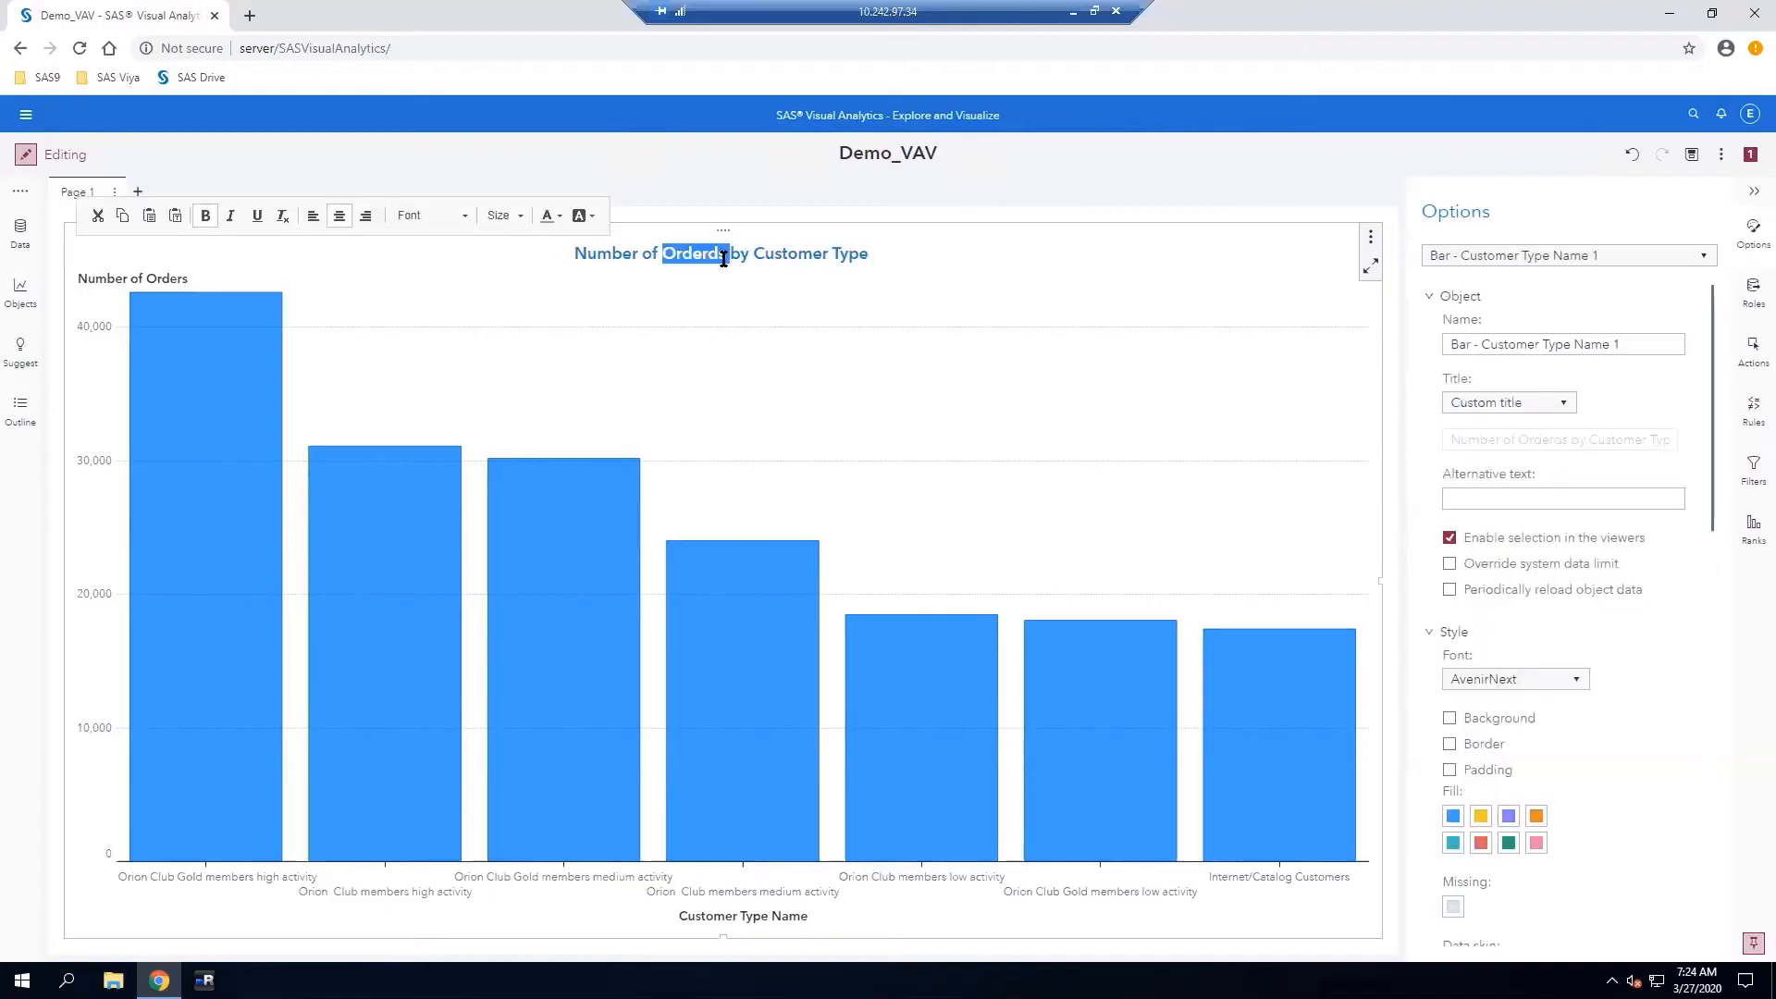
{"action": "type", "text": "Orders"}
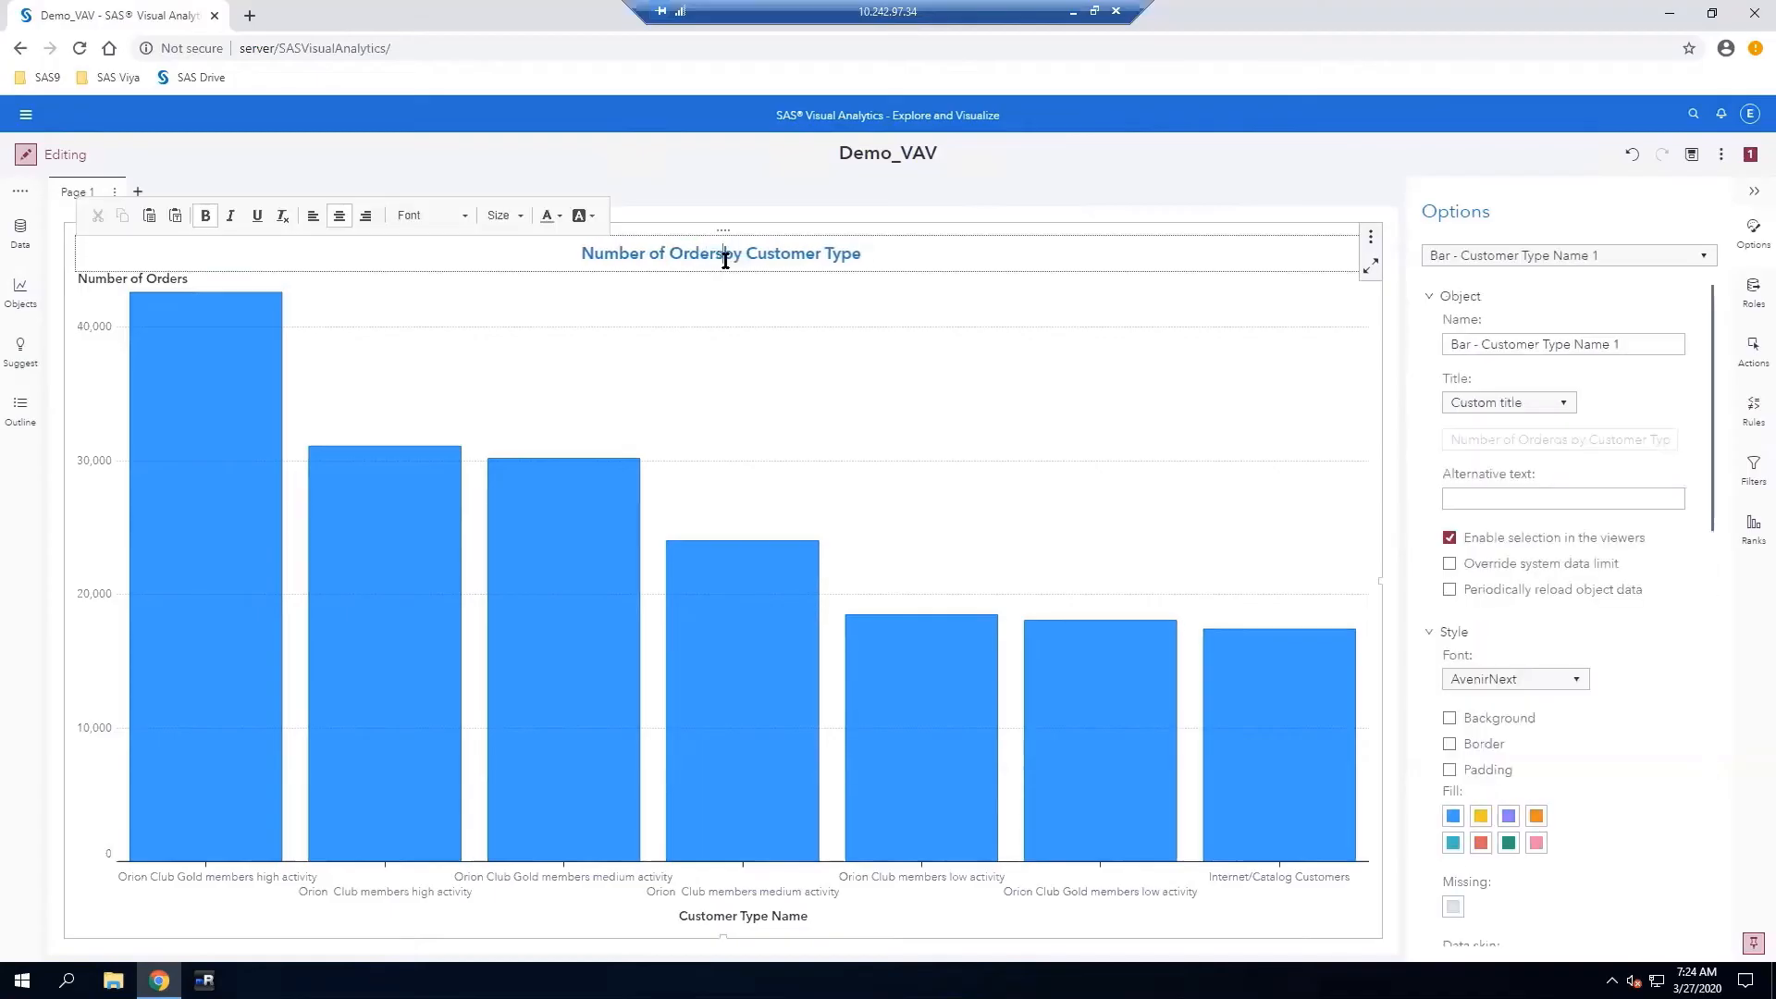
{"action": "left_click", "coordinate": [942, 259]}
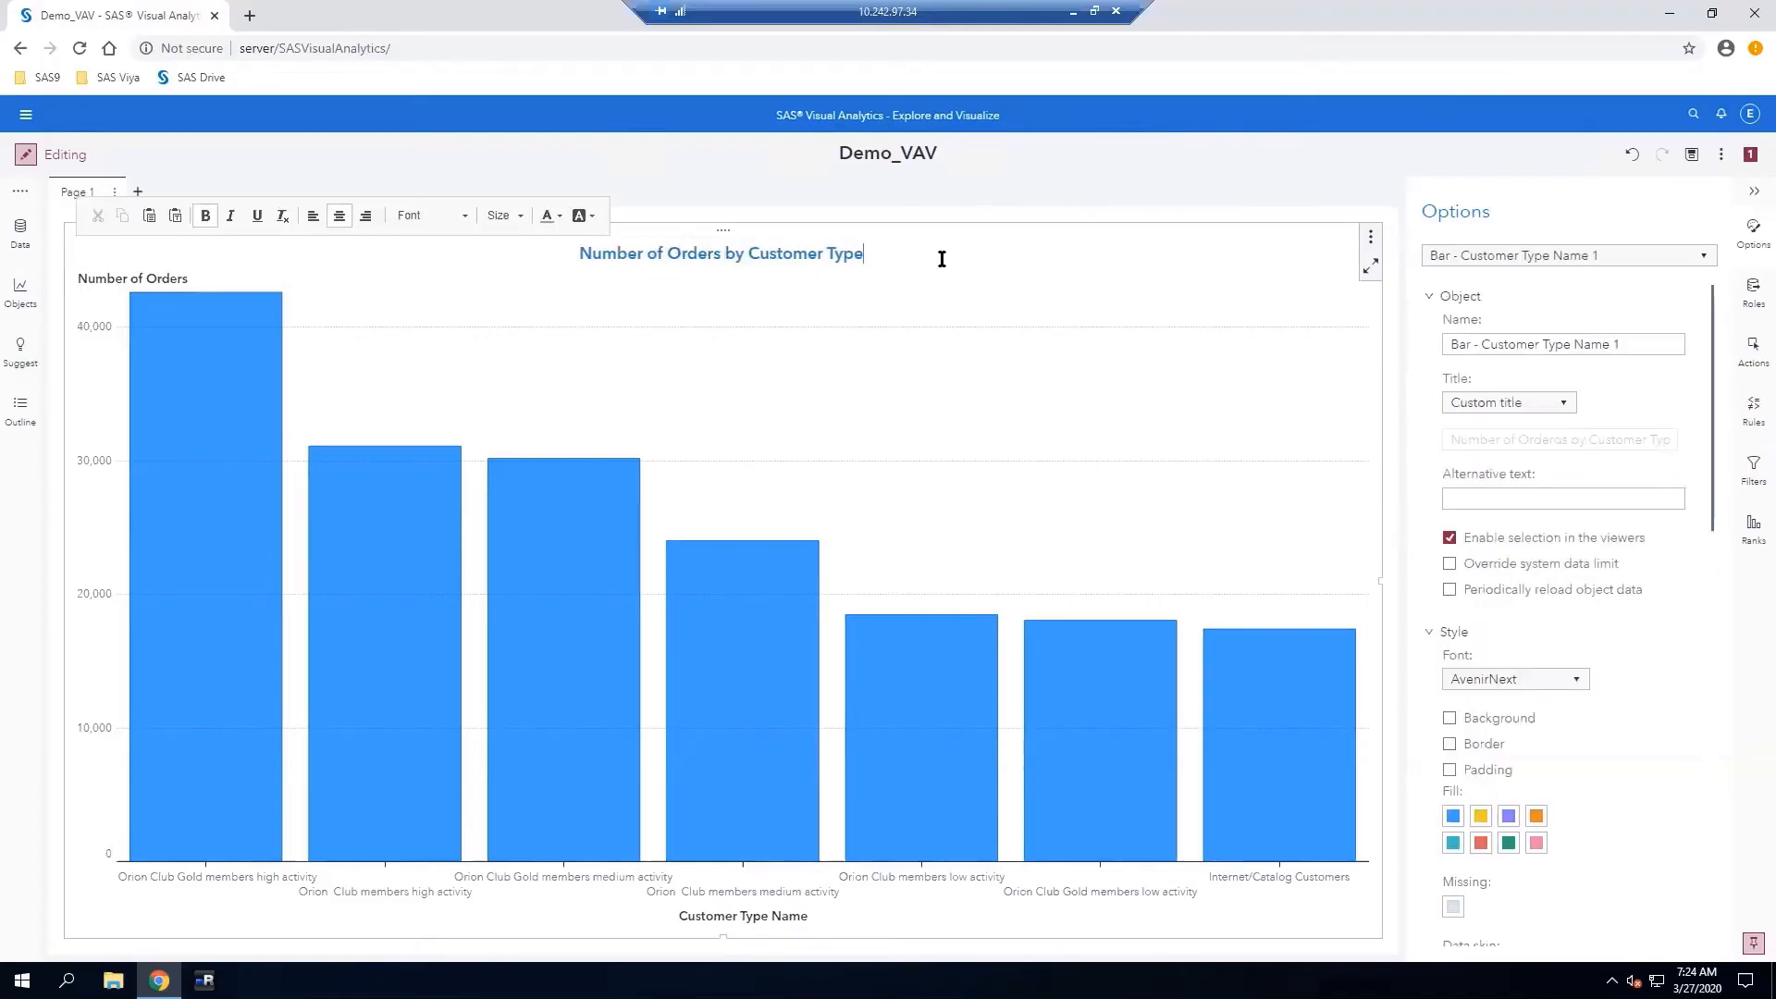
{"action": "left_click", "coordinate": [1075, 383]}
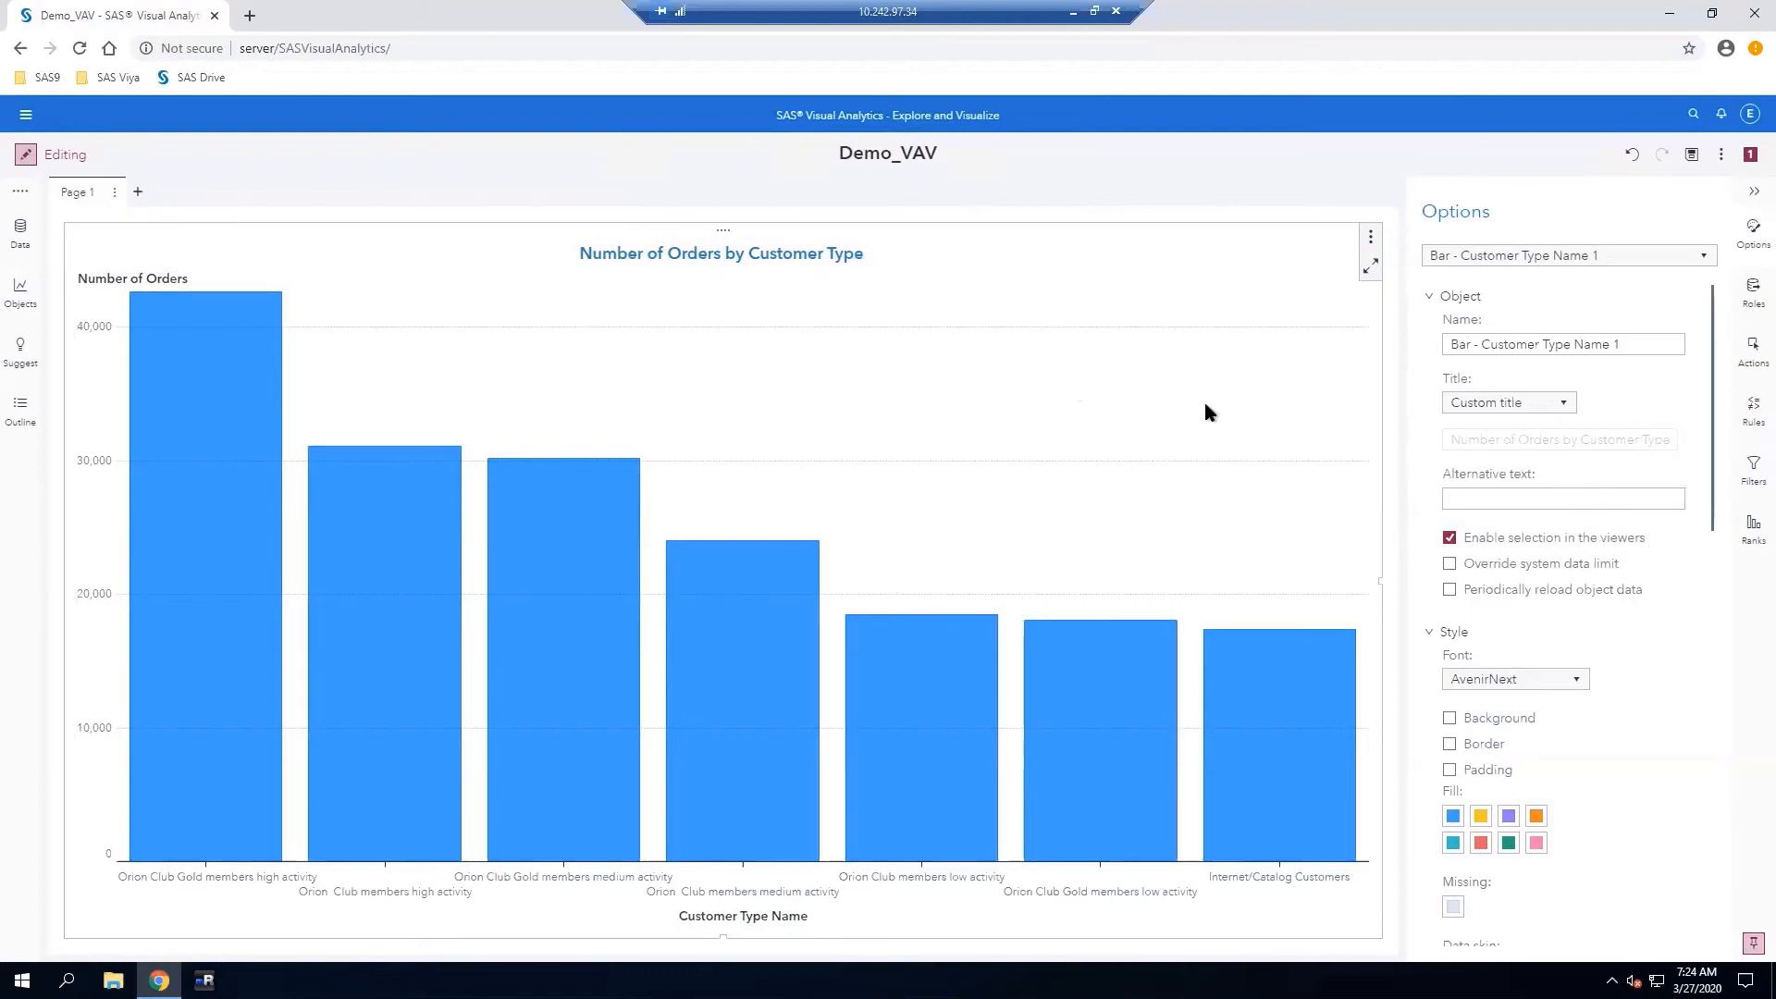
Rename the bar chart object as "Orders by Customer Type"
{"action": "left_click", "coordinate": [1623, 346]}
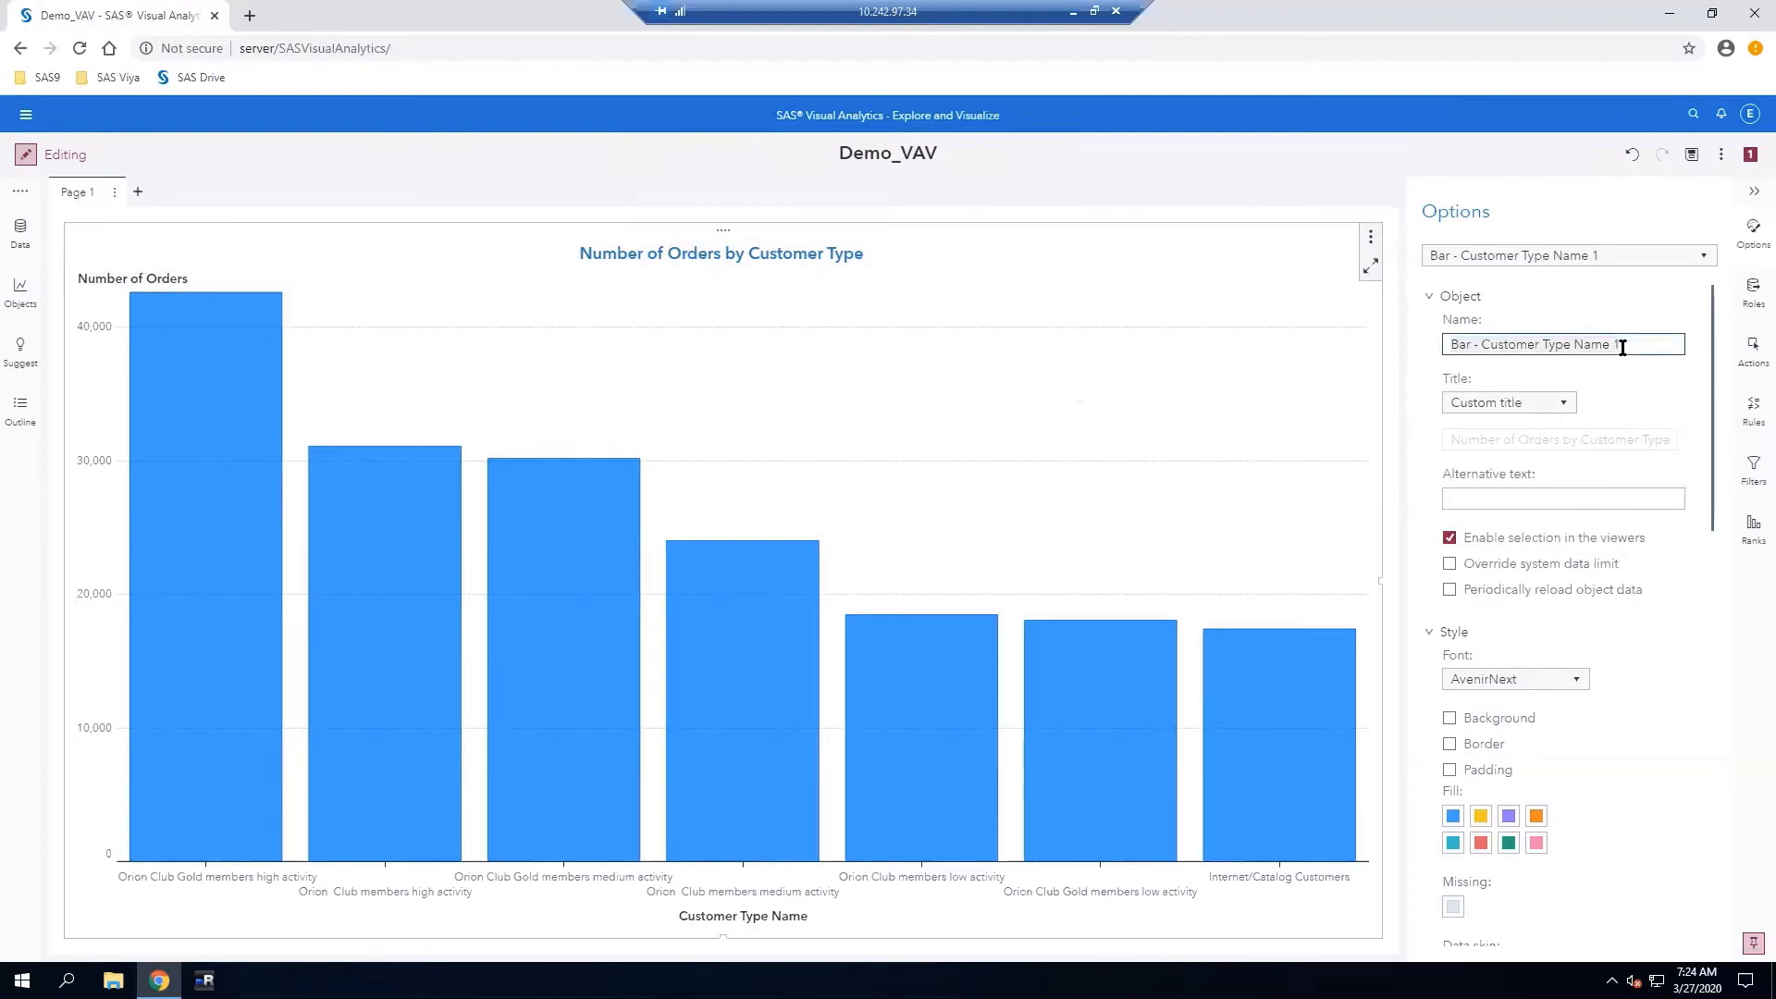
{"action": "key", "text": "ctrl+a"}
{"action": "type", "text": "Orders by Custo"}
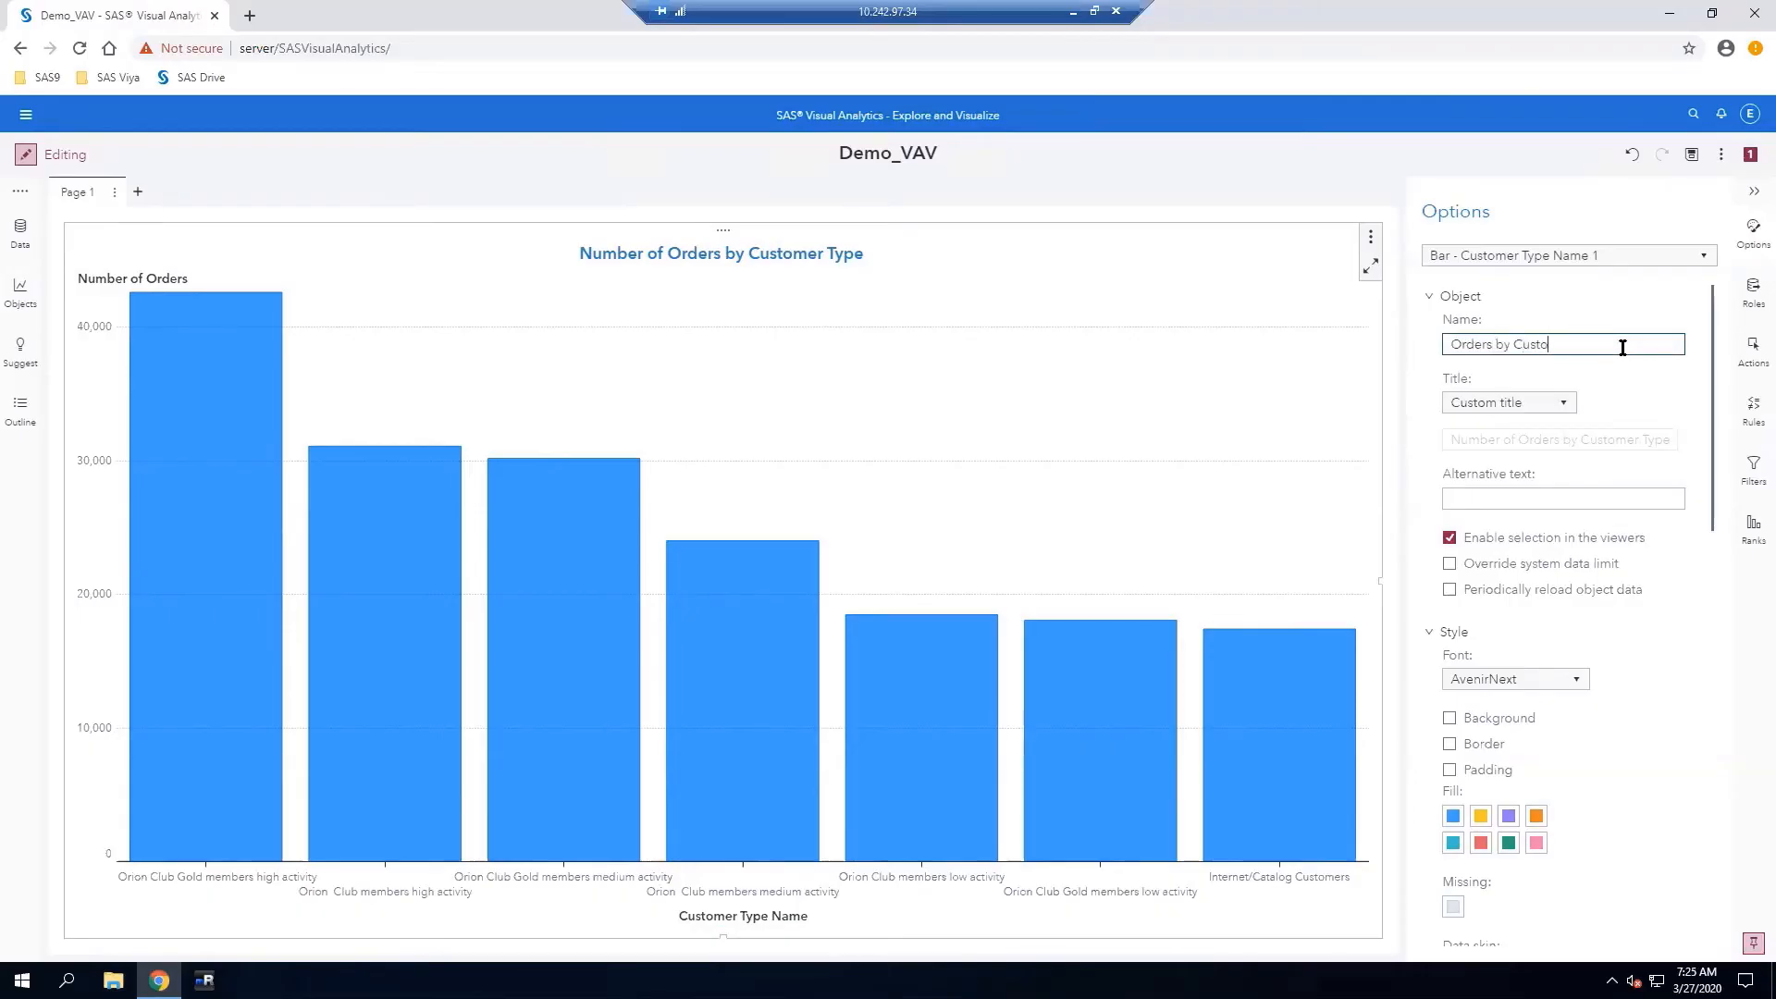
{"action": "type", "text": "mer Type"}
Add a second bar chart object to Page 1, side by side with the orders chart
{"action": "left_click", "coordinate": [17, 237]}
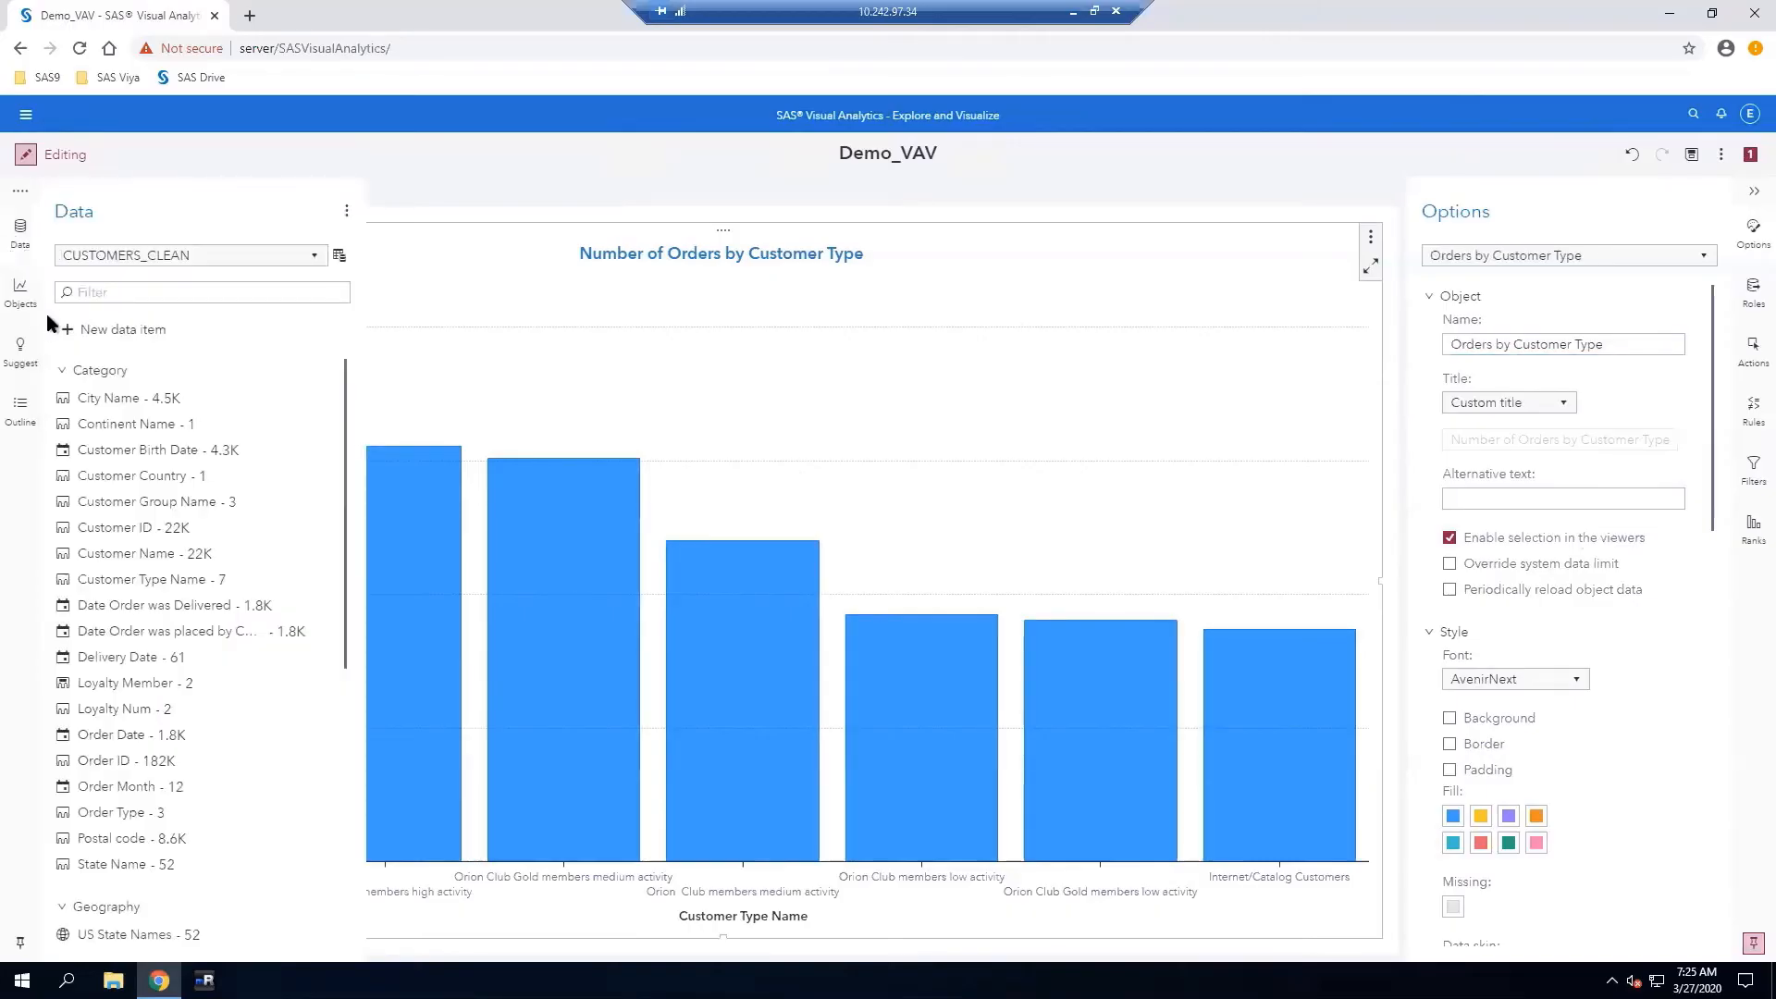
{"action": "left_click", "coordinate": [18, 301]}
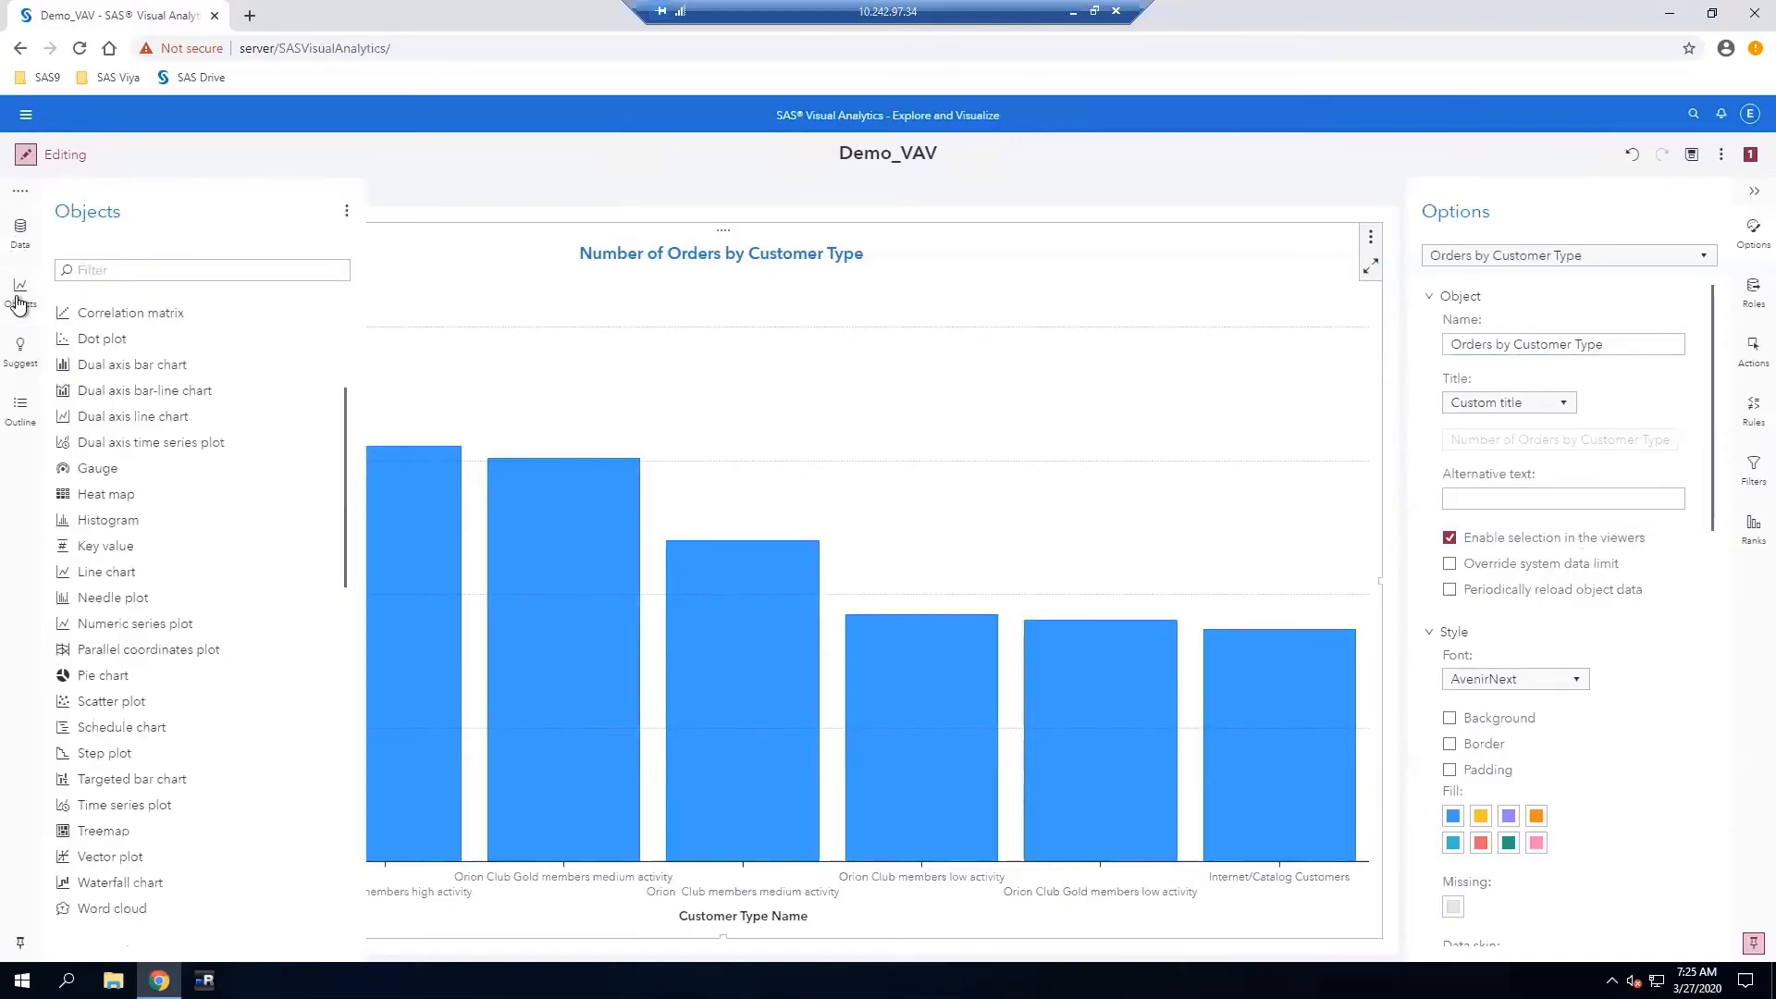
{"action": "left_click", "coordinate": [17, 302]}
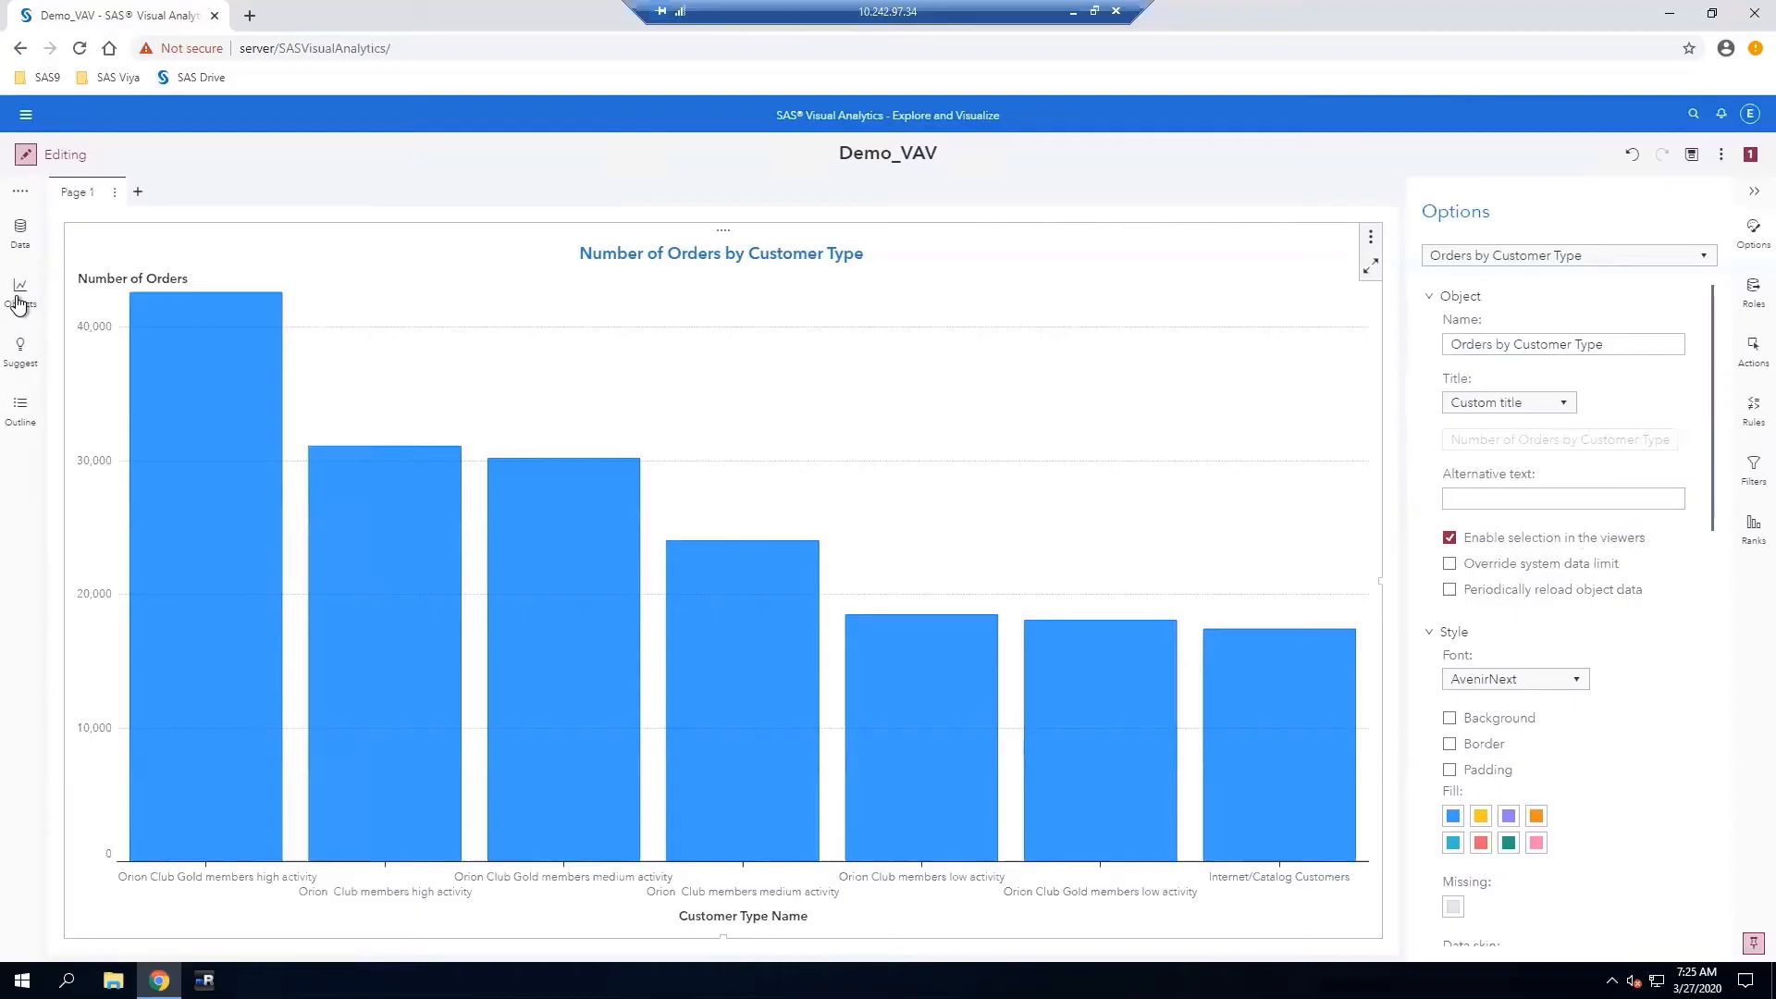
{"action": "left_click", "coordinate": [18, 302]}
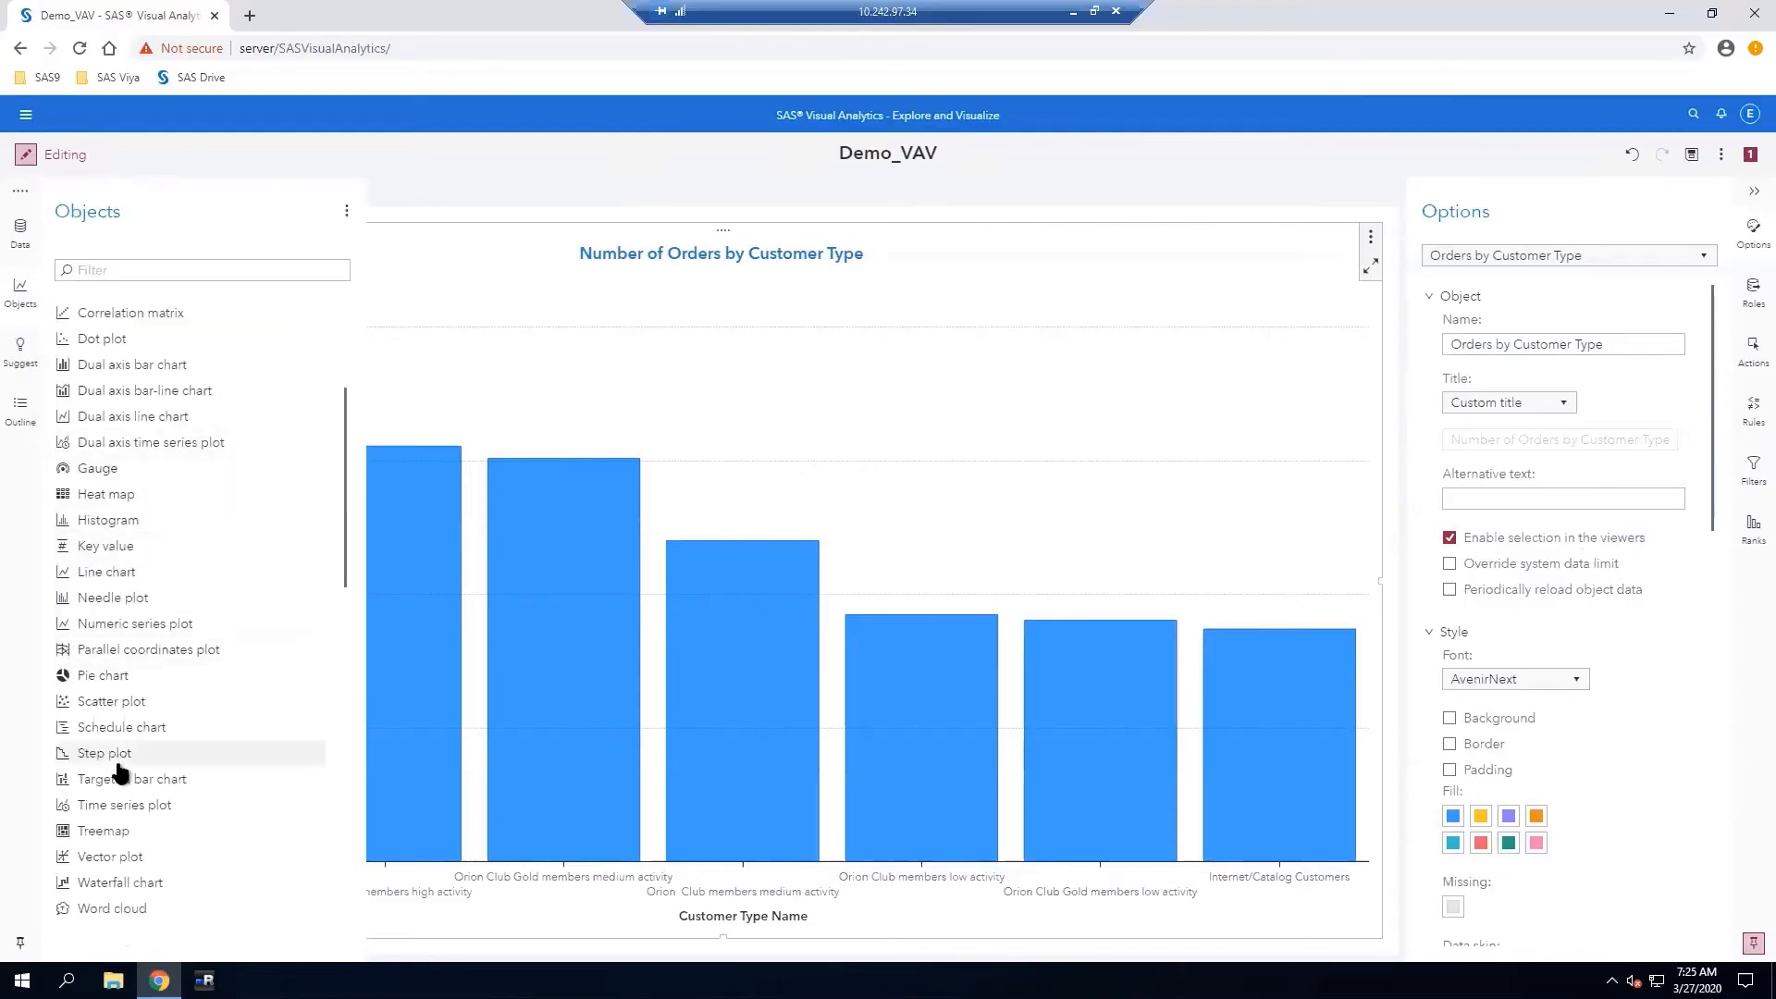
{"action": "left_click_drag", "start_coordinate": [344, 527], "coordinate": [323, 446]}
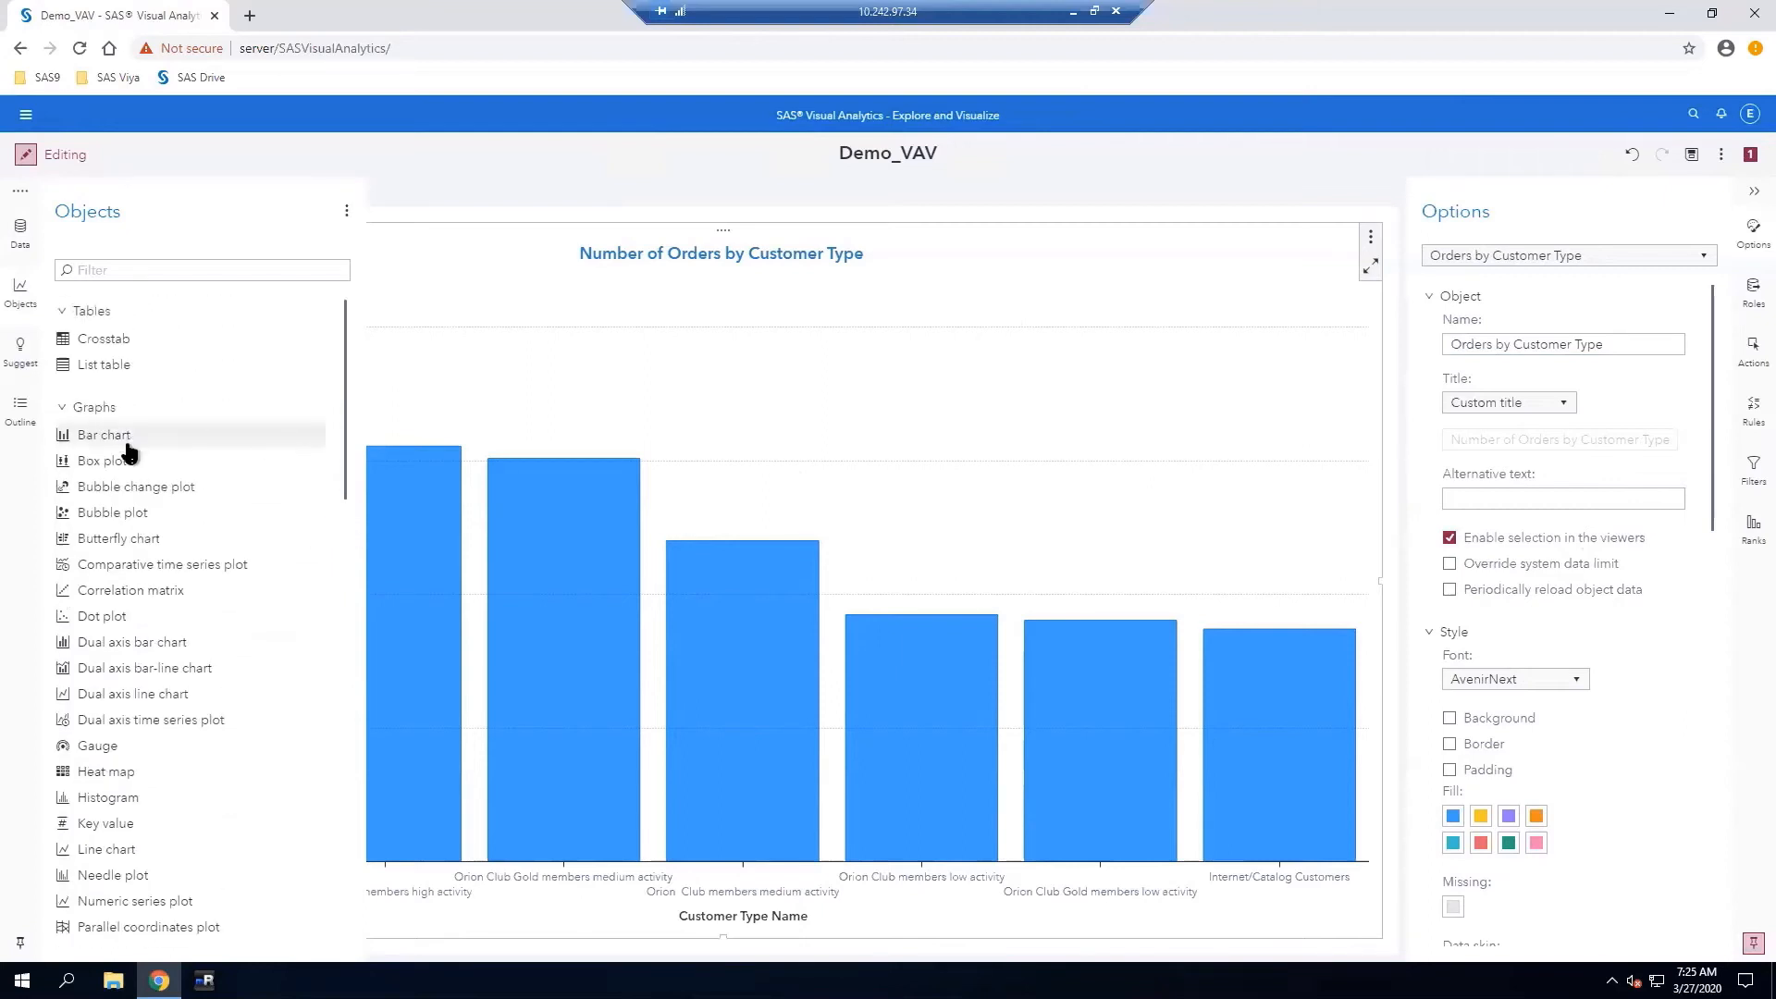
{"action": "left_click_drag", "start_coordinate": [123, 444], "coordinate": [1126, 661]}
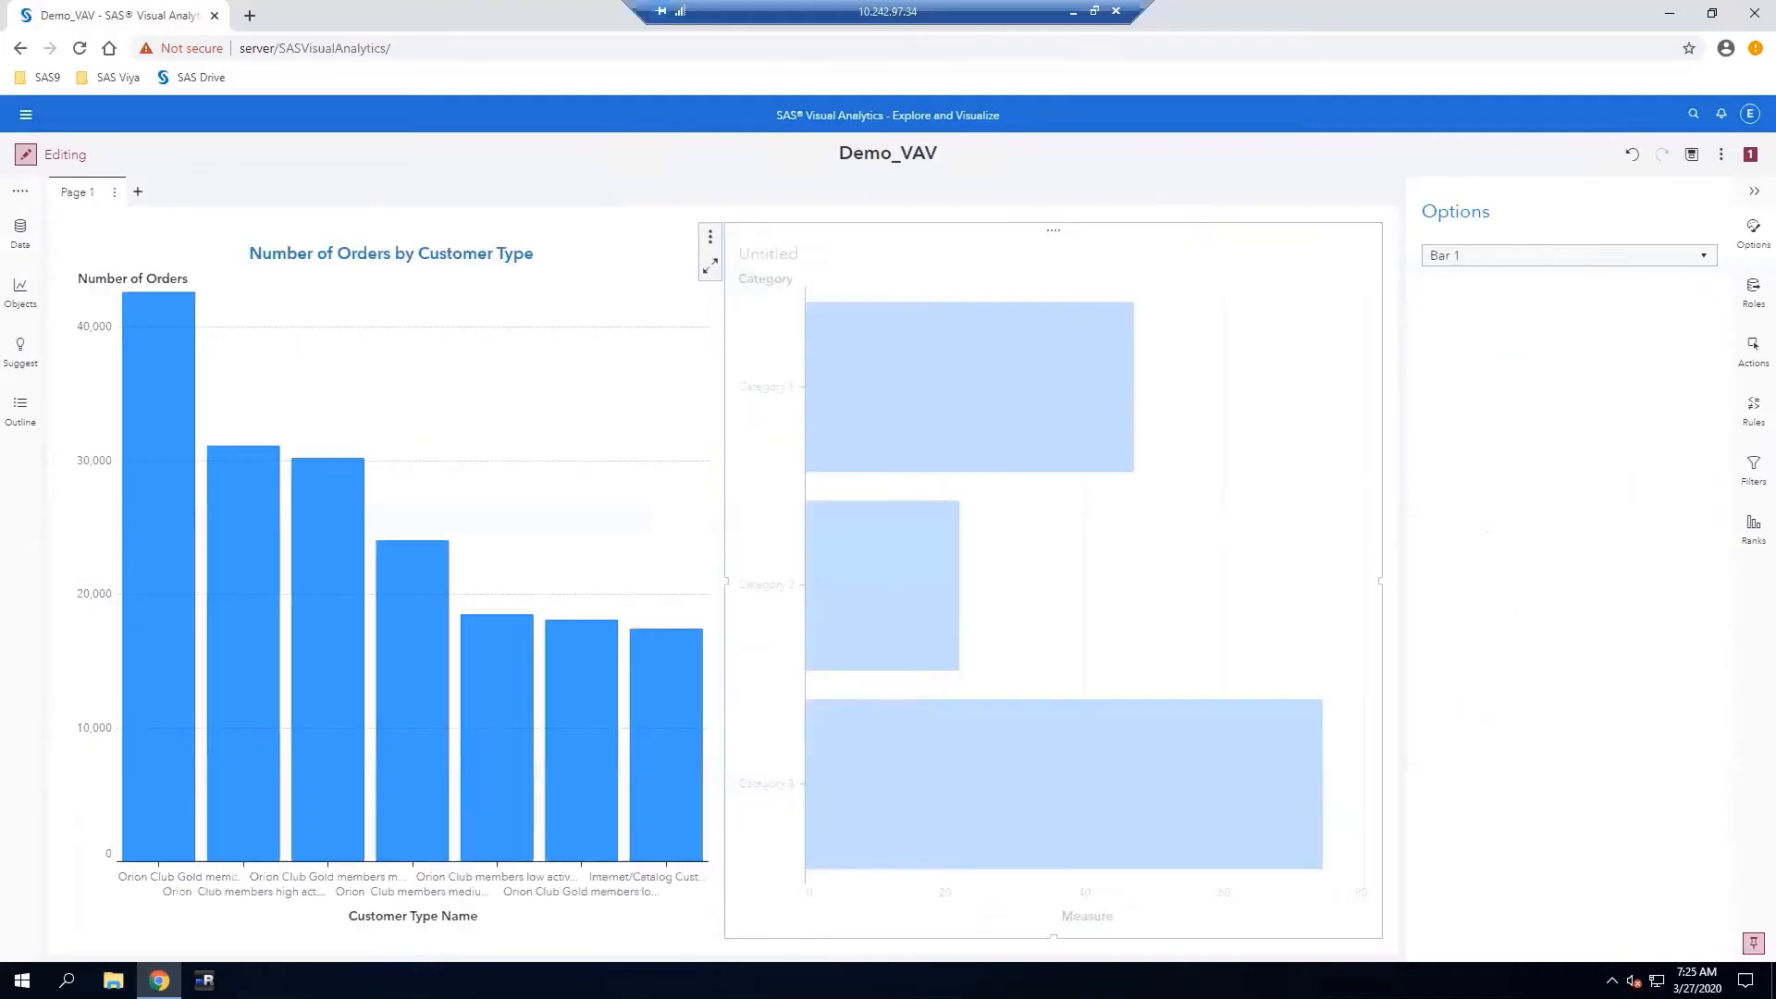
Assign Order Month as the new bar chart's category and Profit as its measure
{"action": "left_click", "coordinate": [1751, 295]}
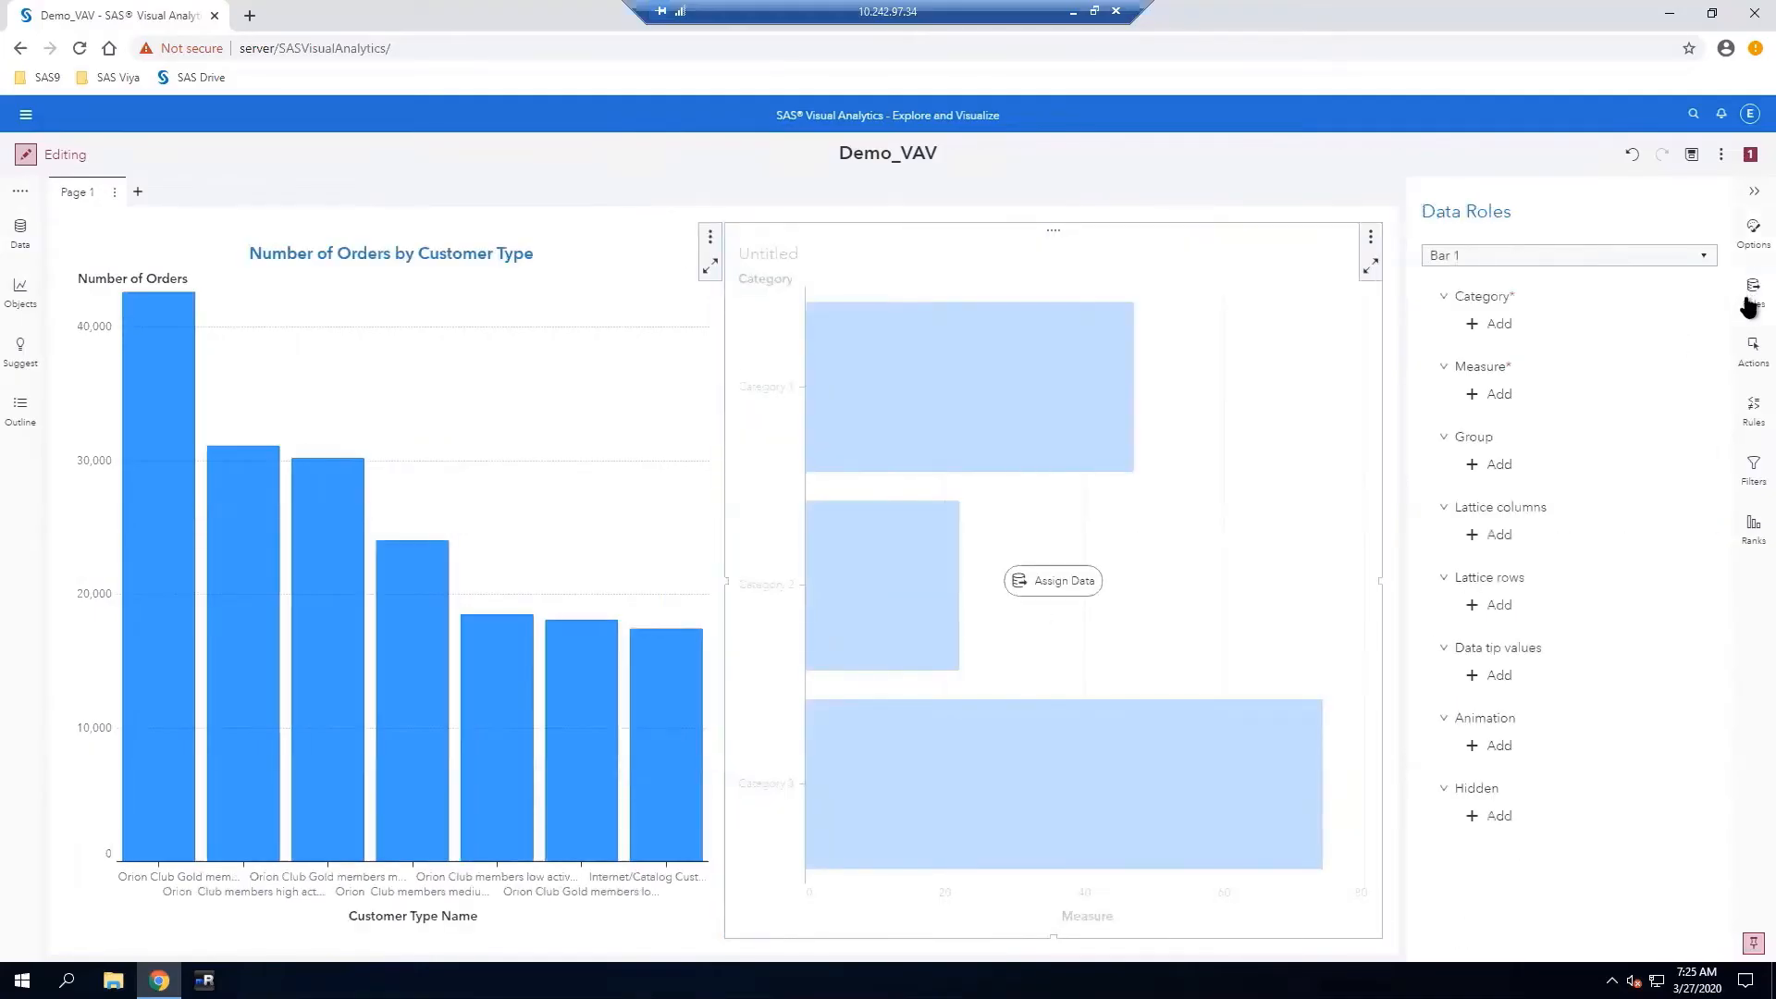
{"action": "left_click", "coordinate": [1485, 326]}
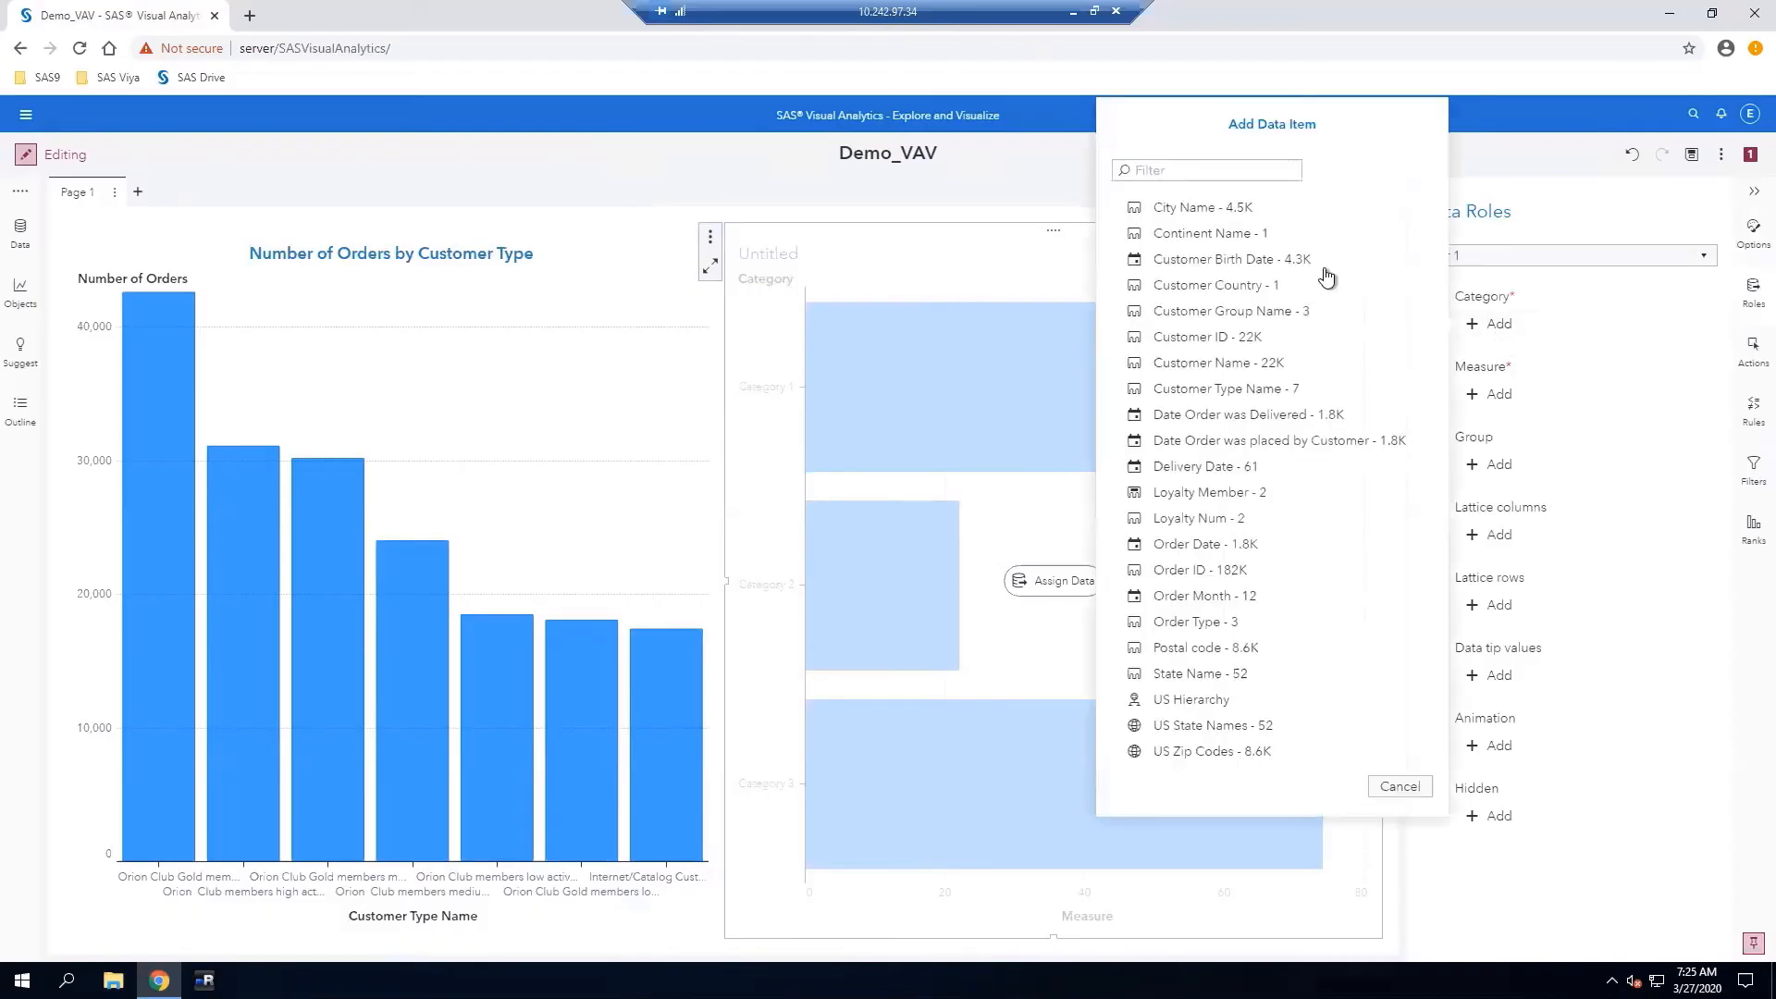
{"action": "left_click", "coordinate": [1194, 599]}
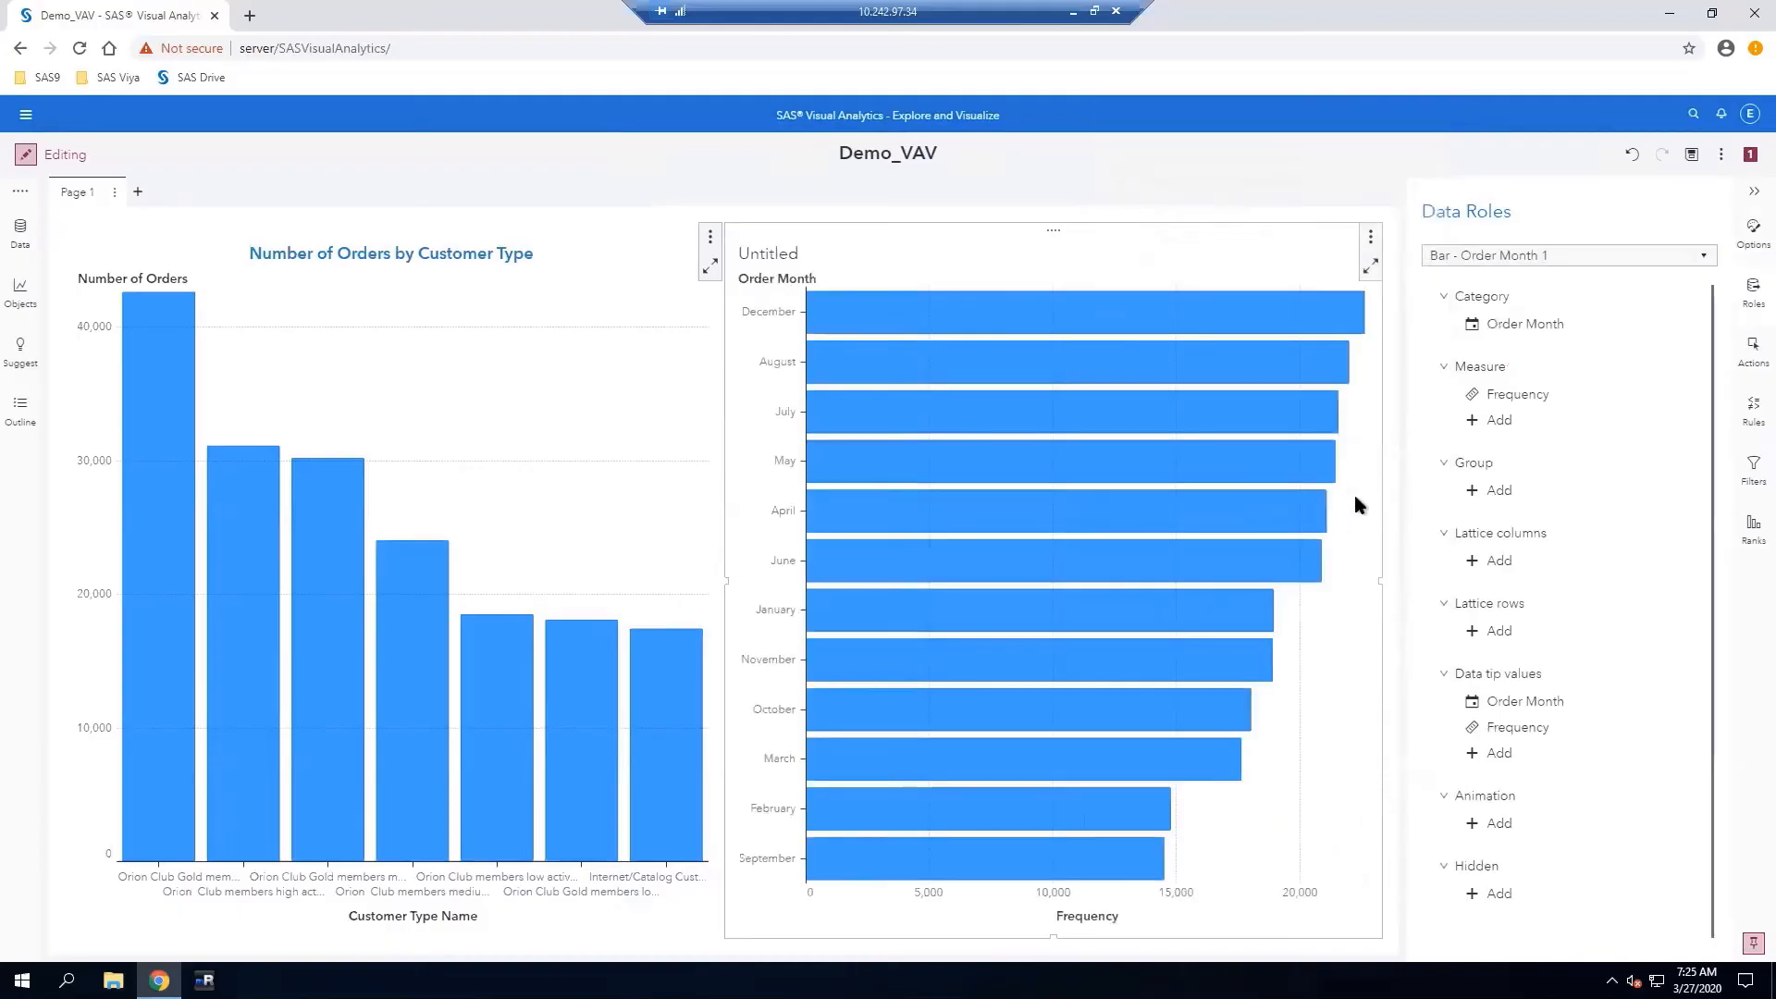
{"action": "left_click", "coordinate": [1489, 388]}
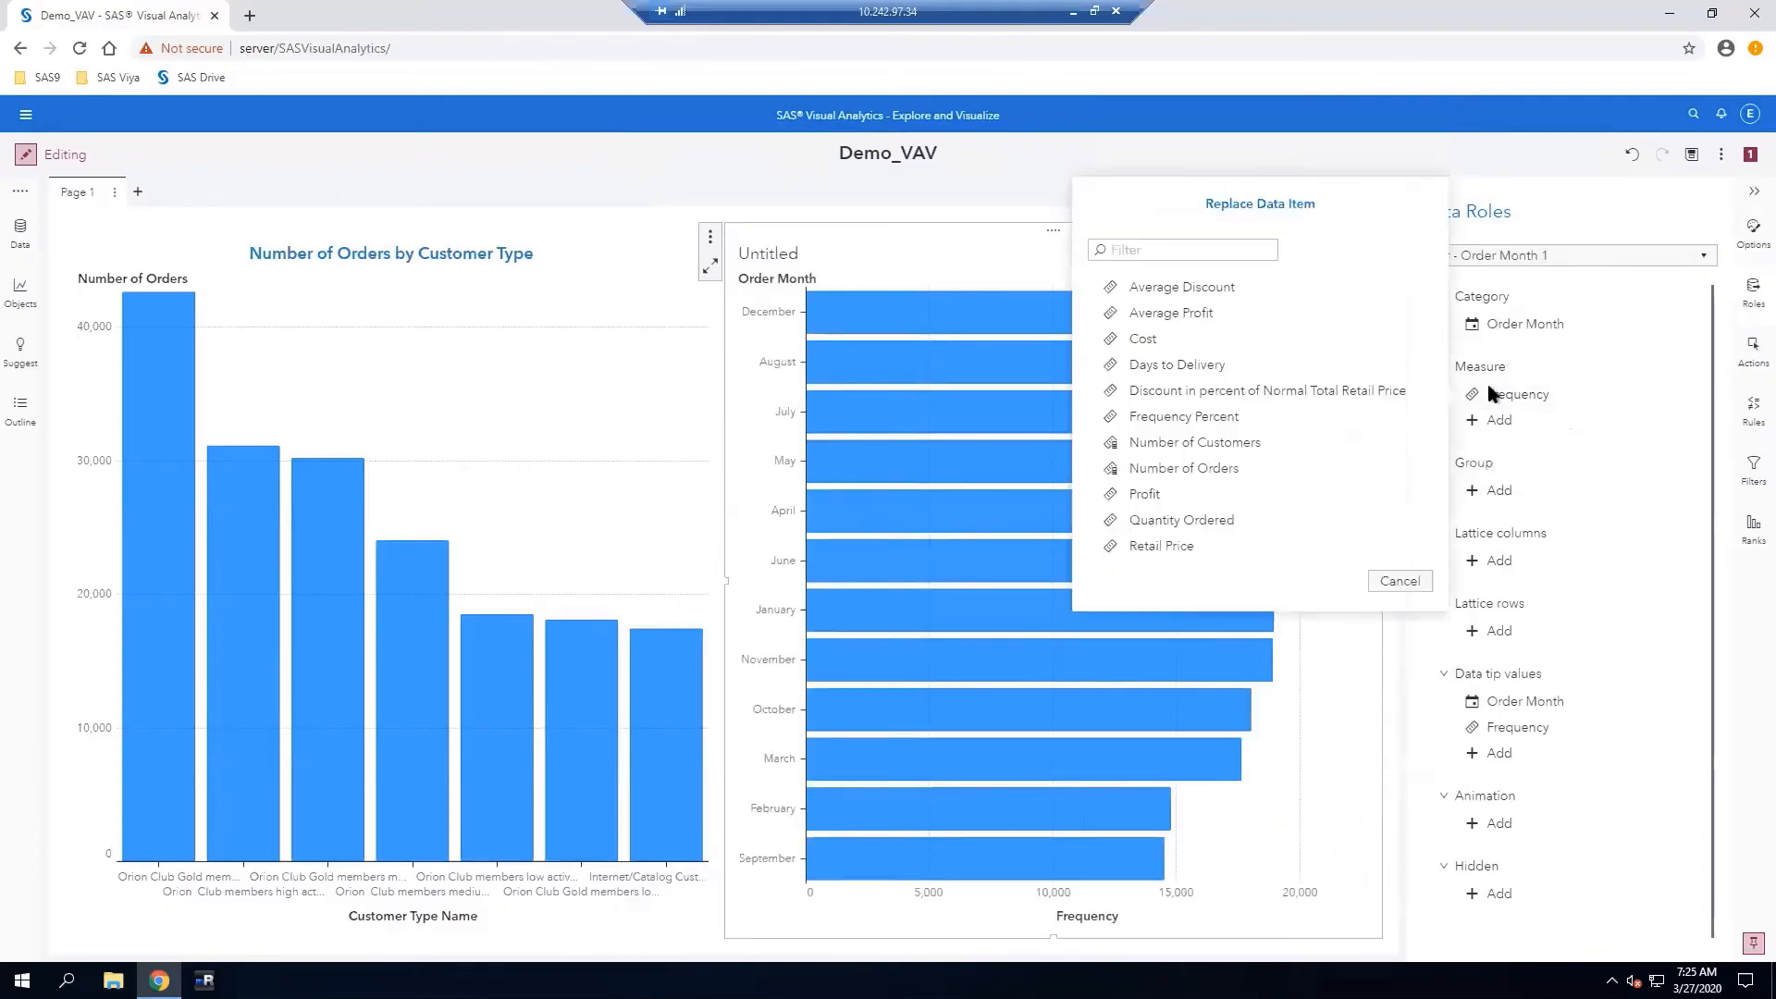
{"action": "left_click", "coordinate": [1189, 507]}
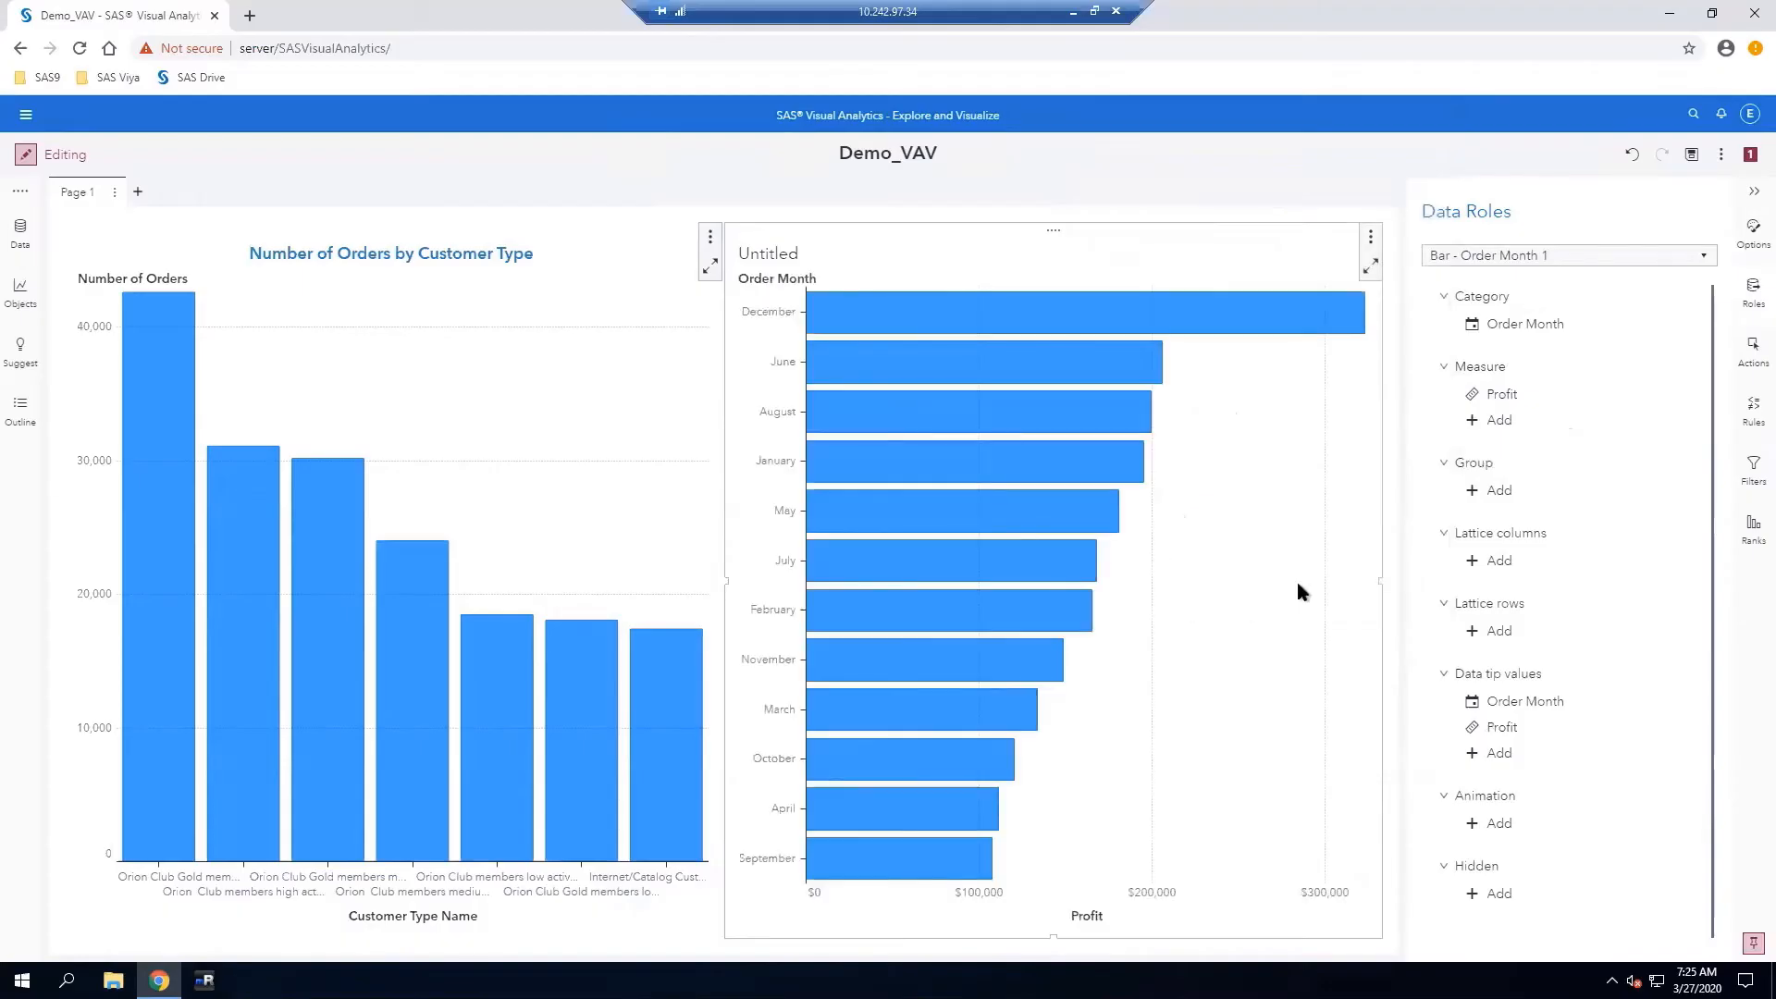
Add Number of Orders as a second measure to the Order Month bar chart
{"action": "left_click", "coordinate": [1493, 422]}
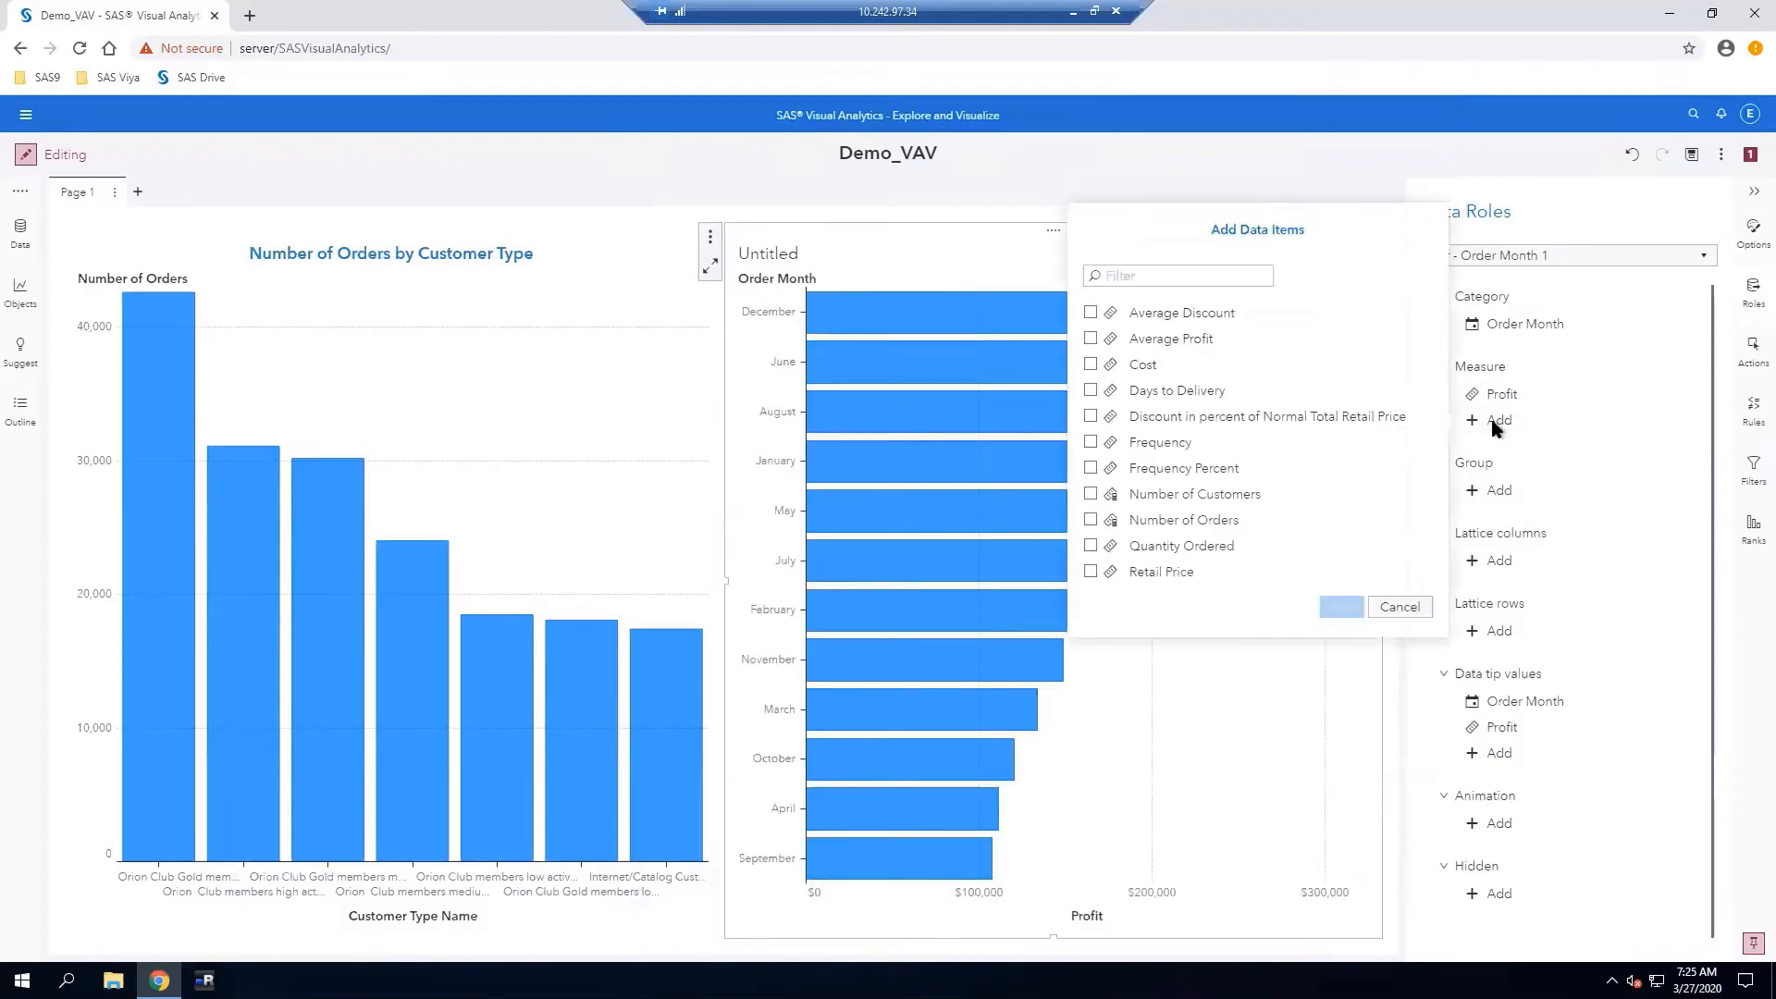
{"action": "left_click", "coordinate": [1193, 522]}
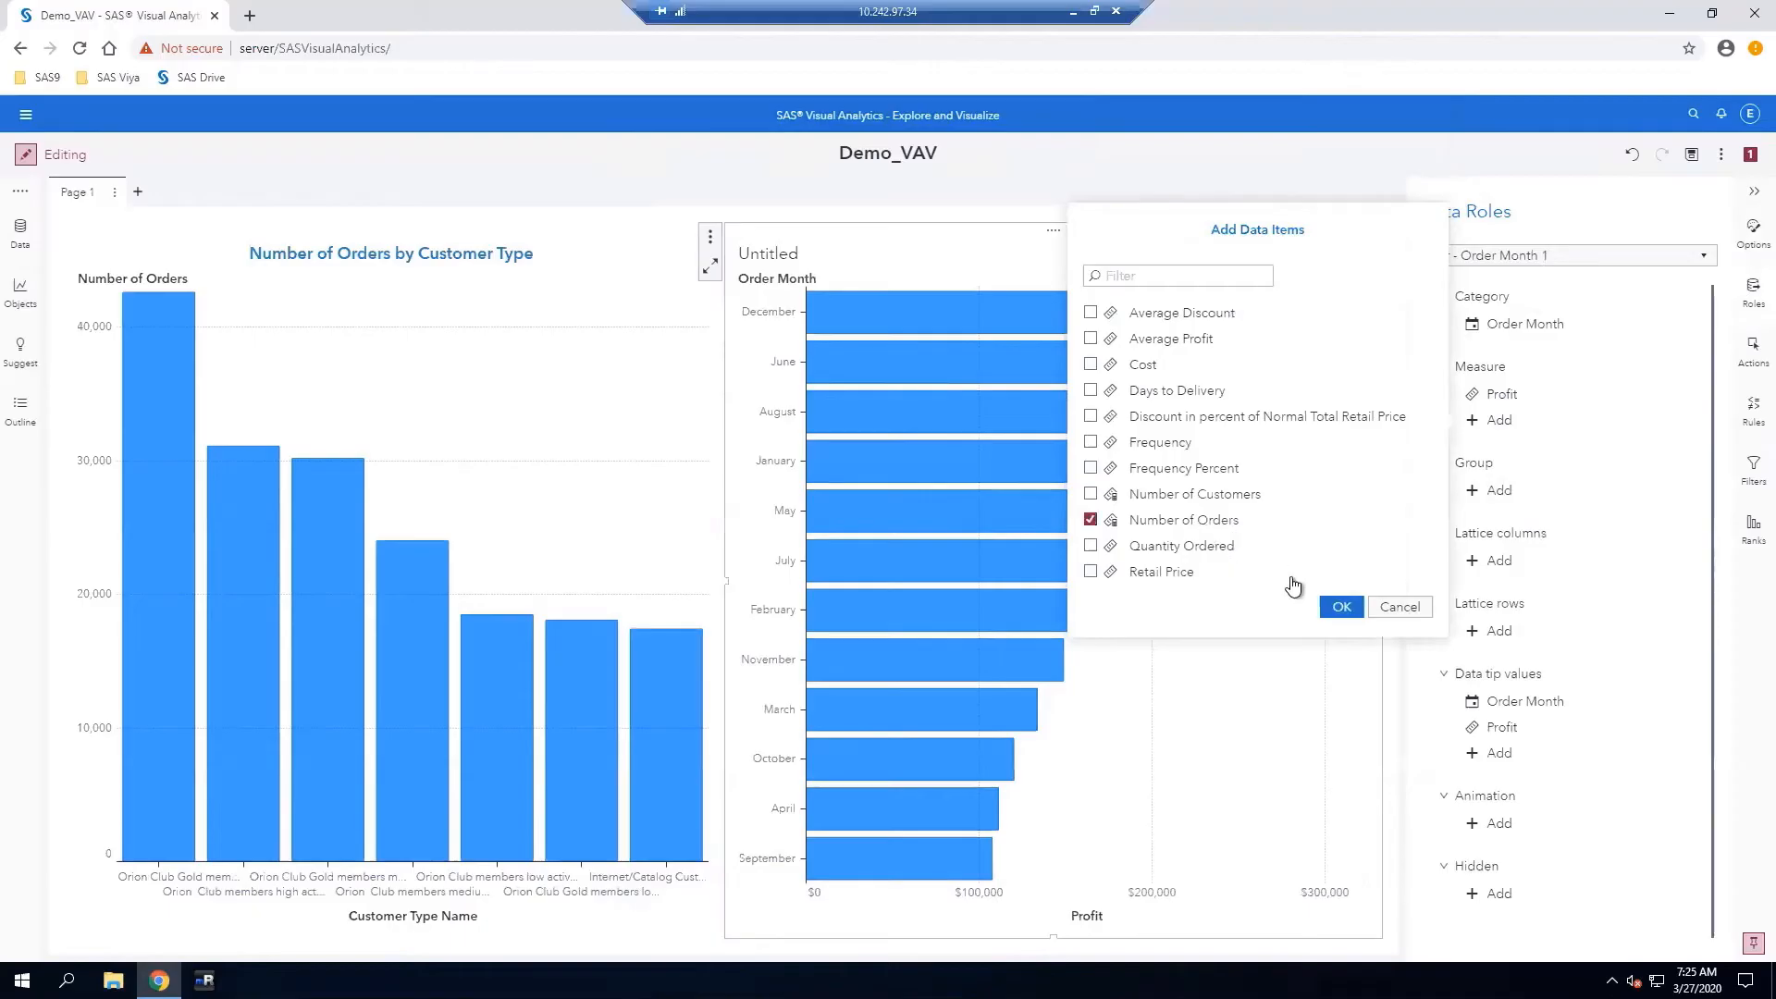
{"action": "left_click", "coordinate": [1342, 607]}
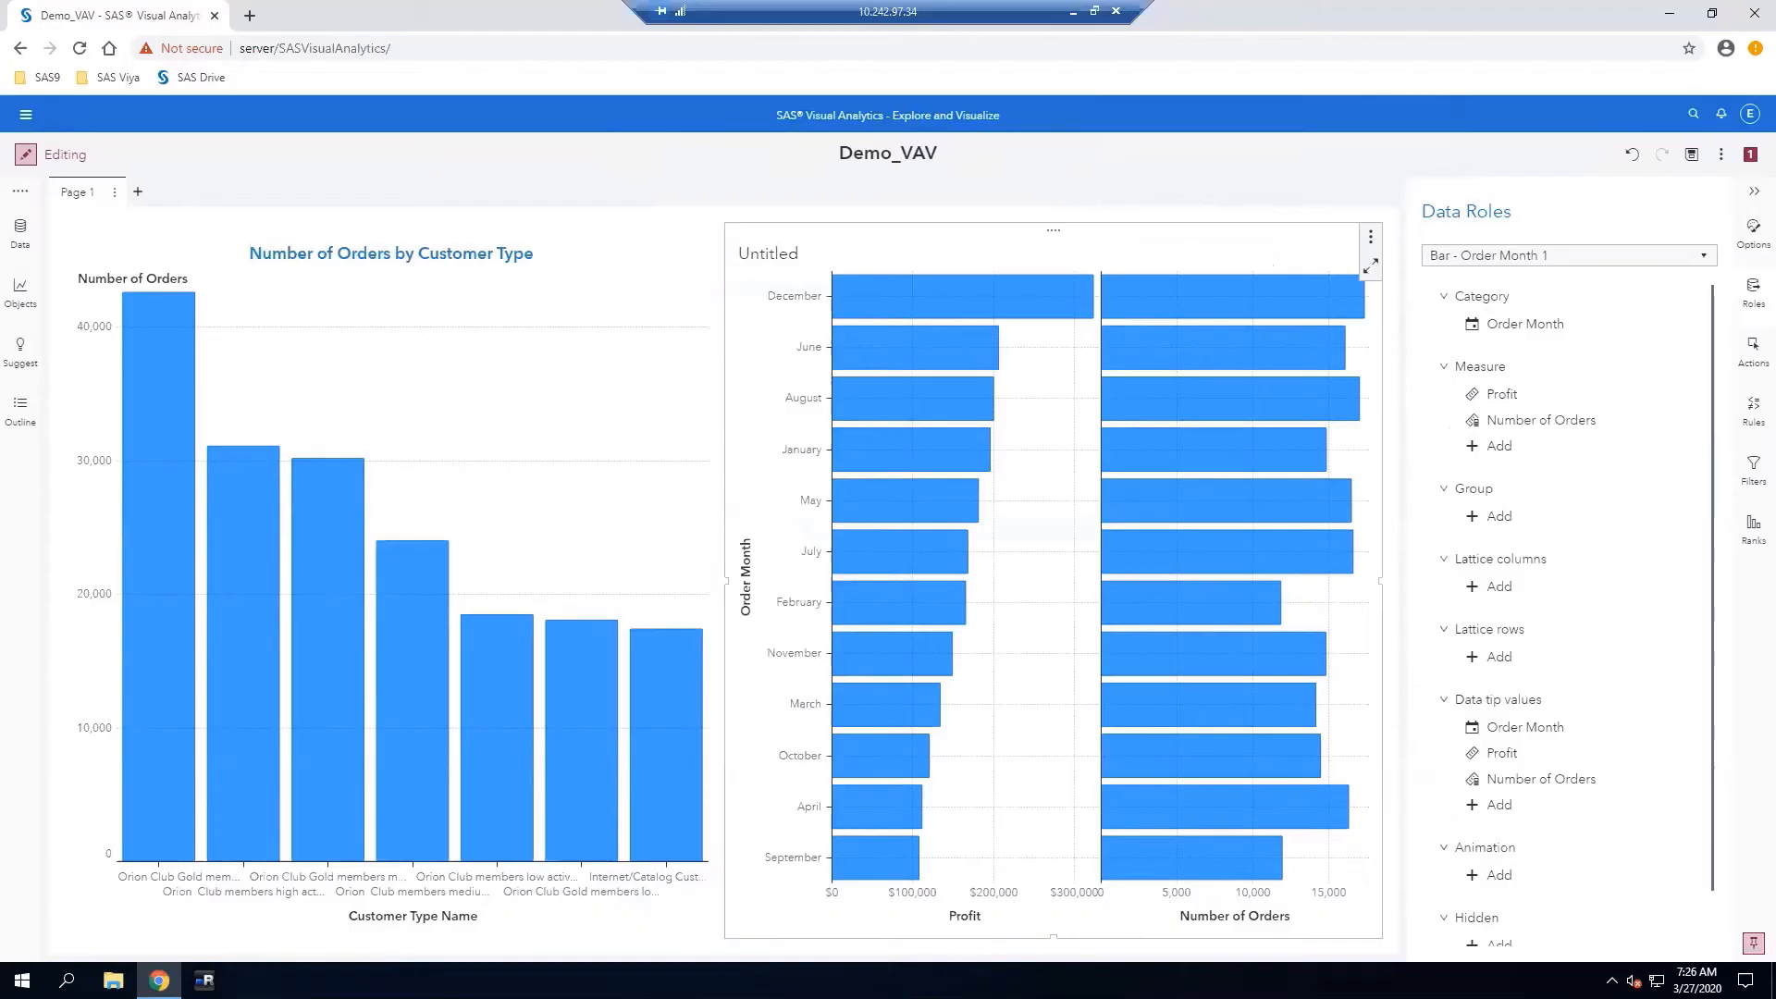
Change the Order Month bar chart to a dual axis bar chart
{"action": "left_click", "coordinate": [1370, 243]}
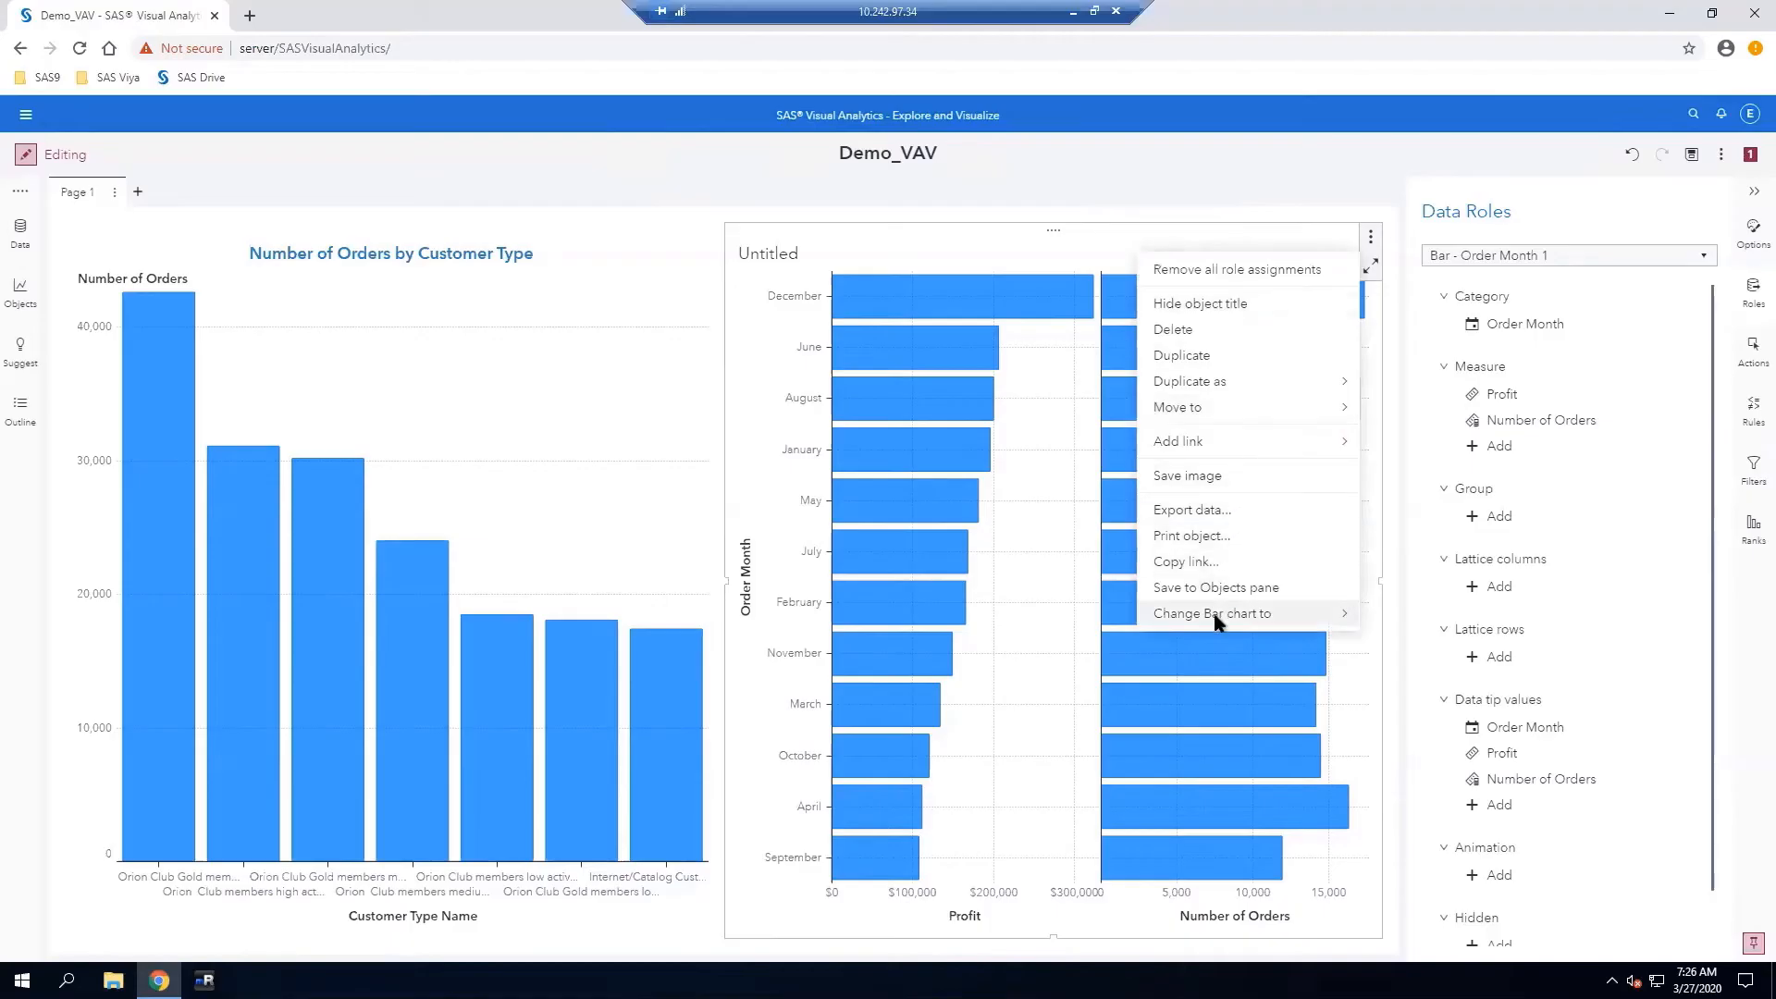
{"action": "mouse_move", "coordinate": [1218, 618]}
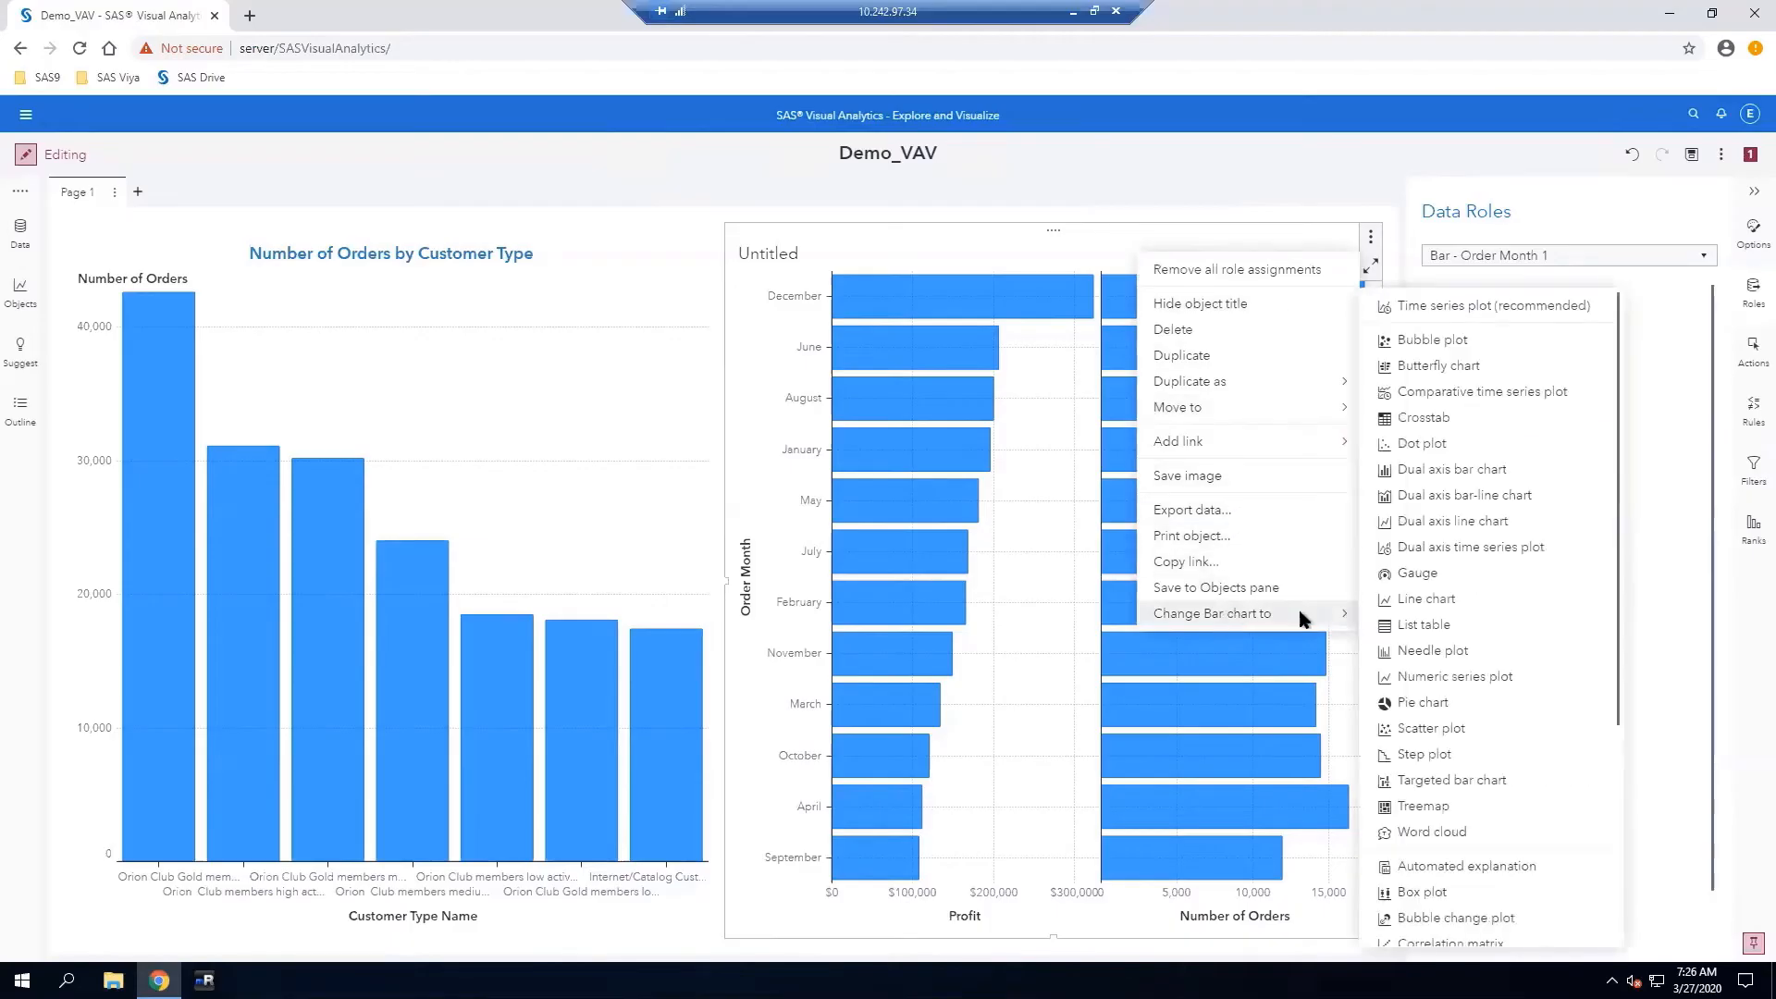
{"action": "left_click", "coordinate": [1458, 483]}
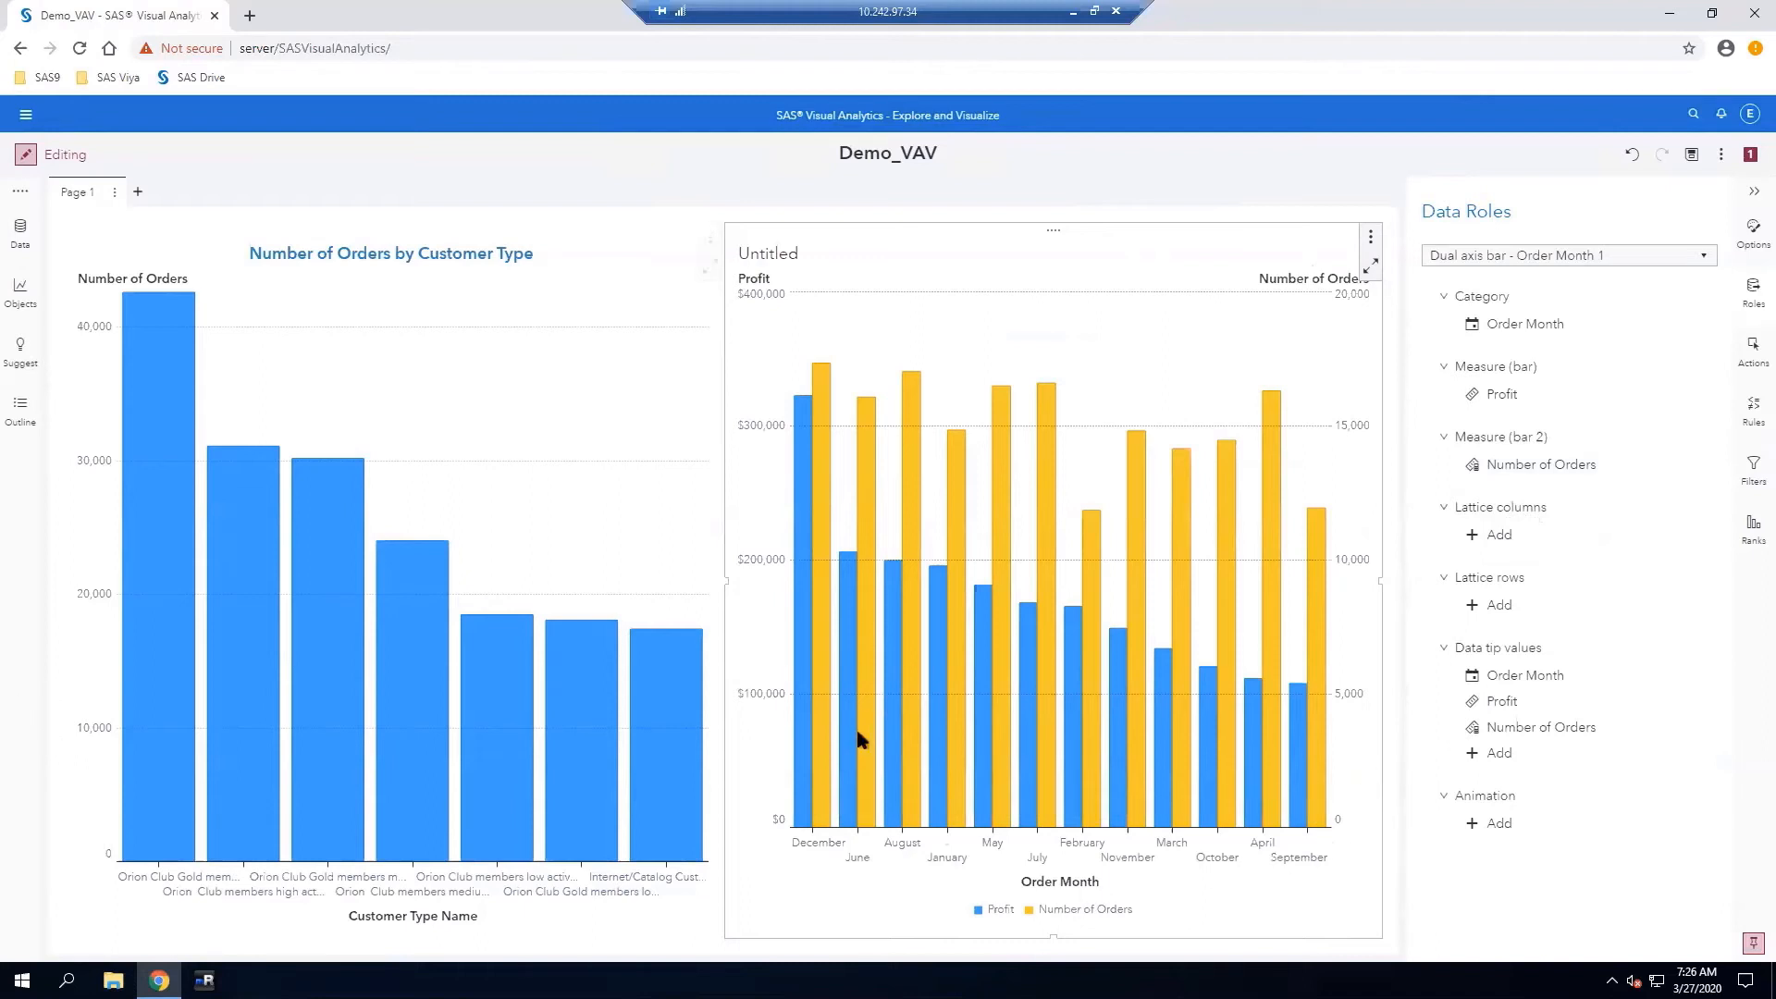
Sort the dual axis bar chart by Order Month in ascending order
{"action": "right_click", "coordinate": [1103, 802]}
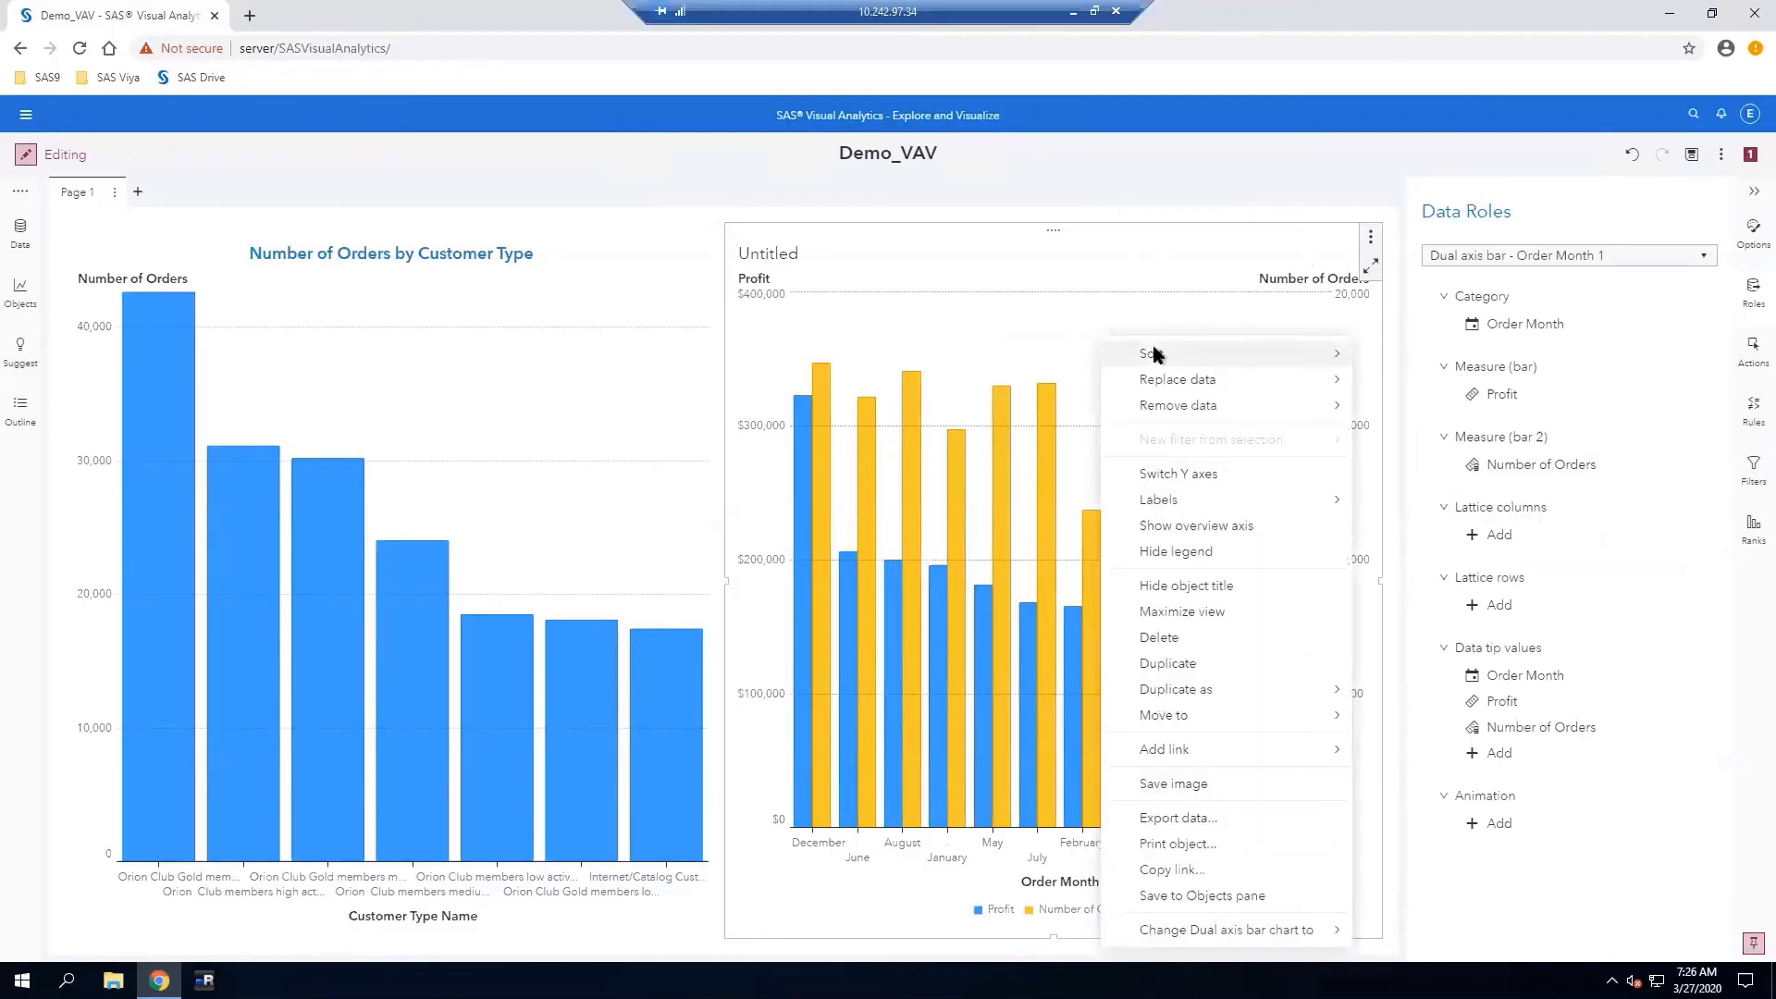
{"action": "mouse_move", "coordinate": [1153, 354]}
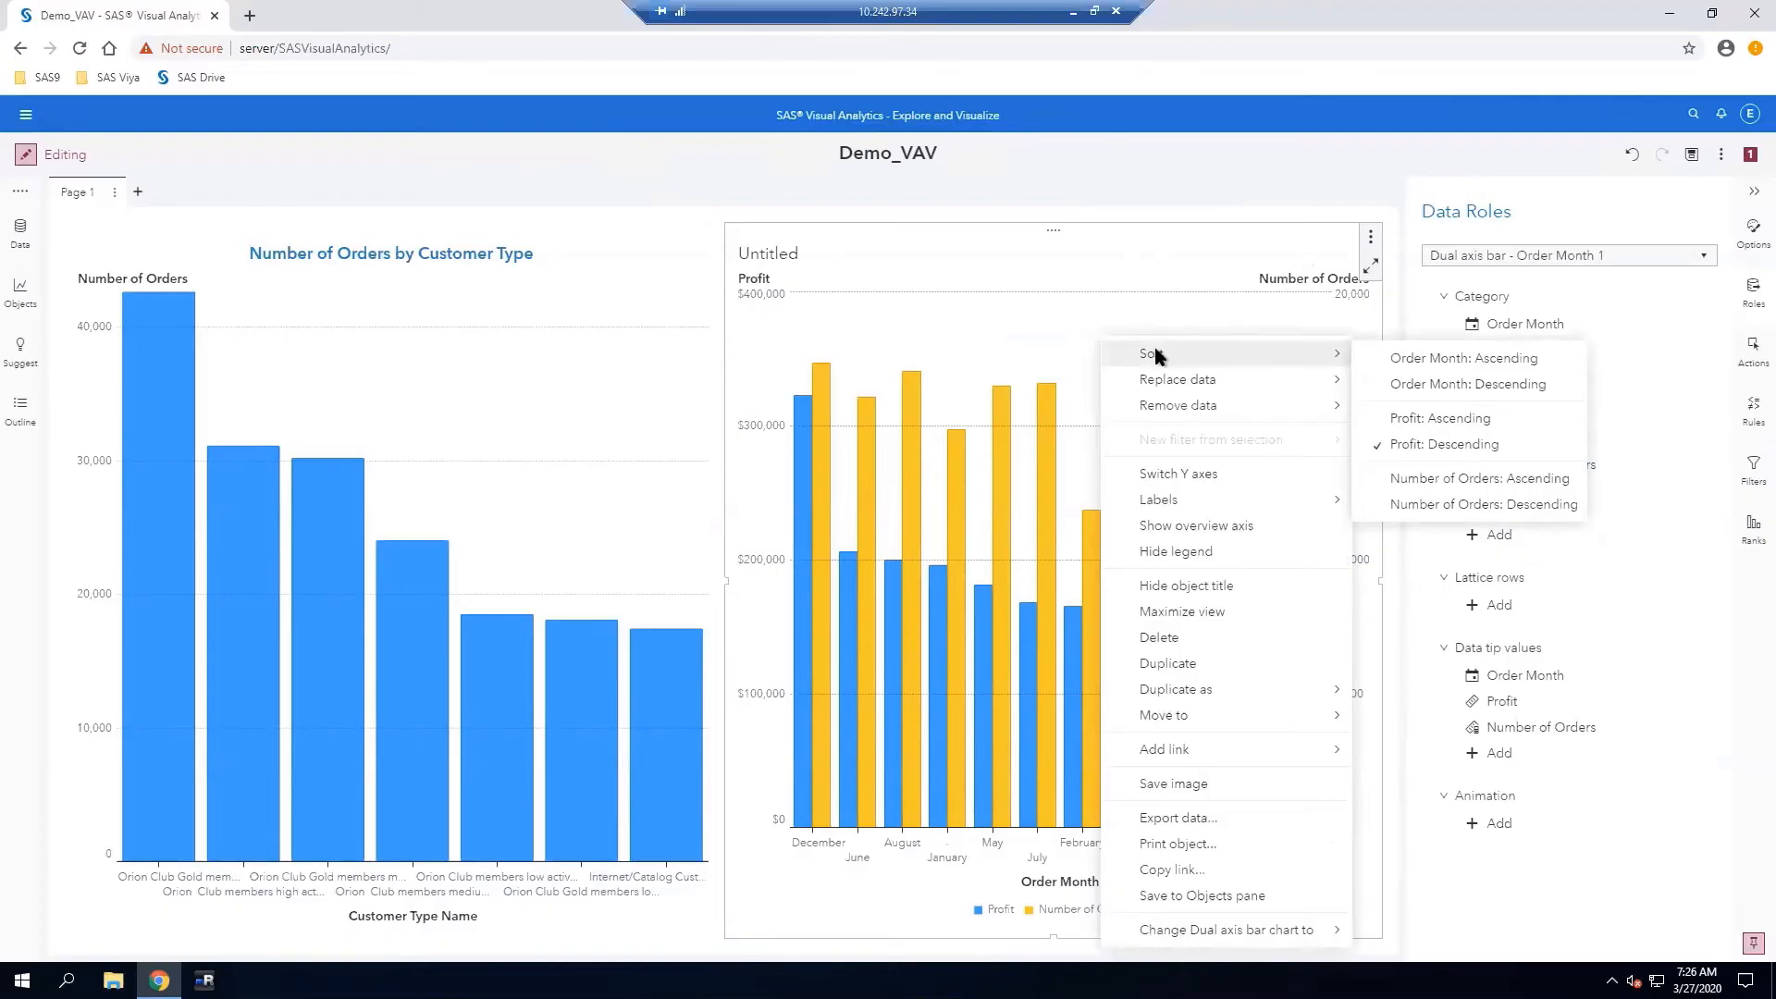
{"action": "left_click", "coordinate": [1454, 363]}
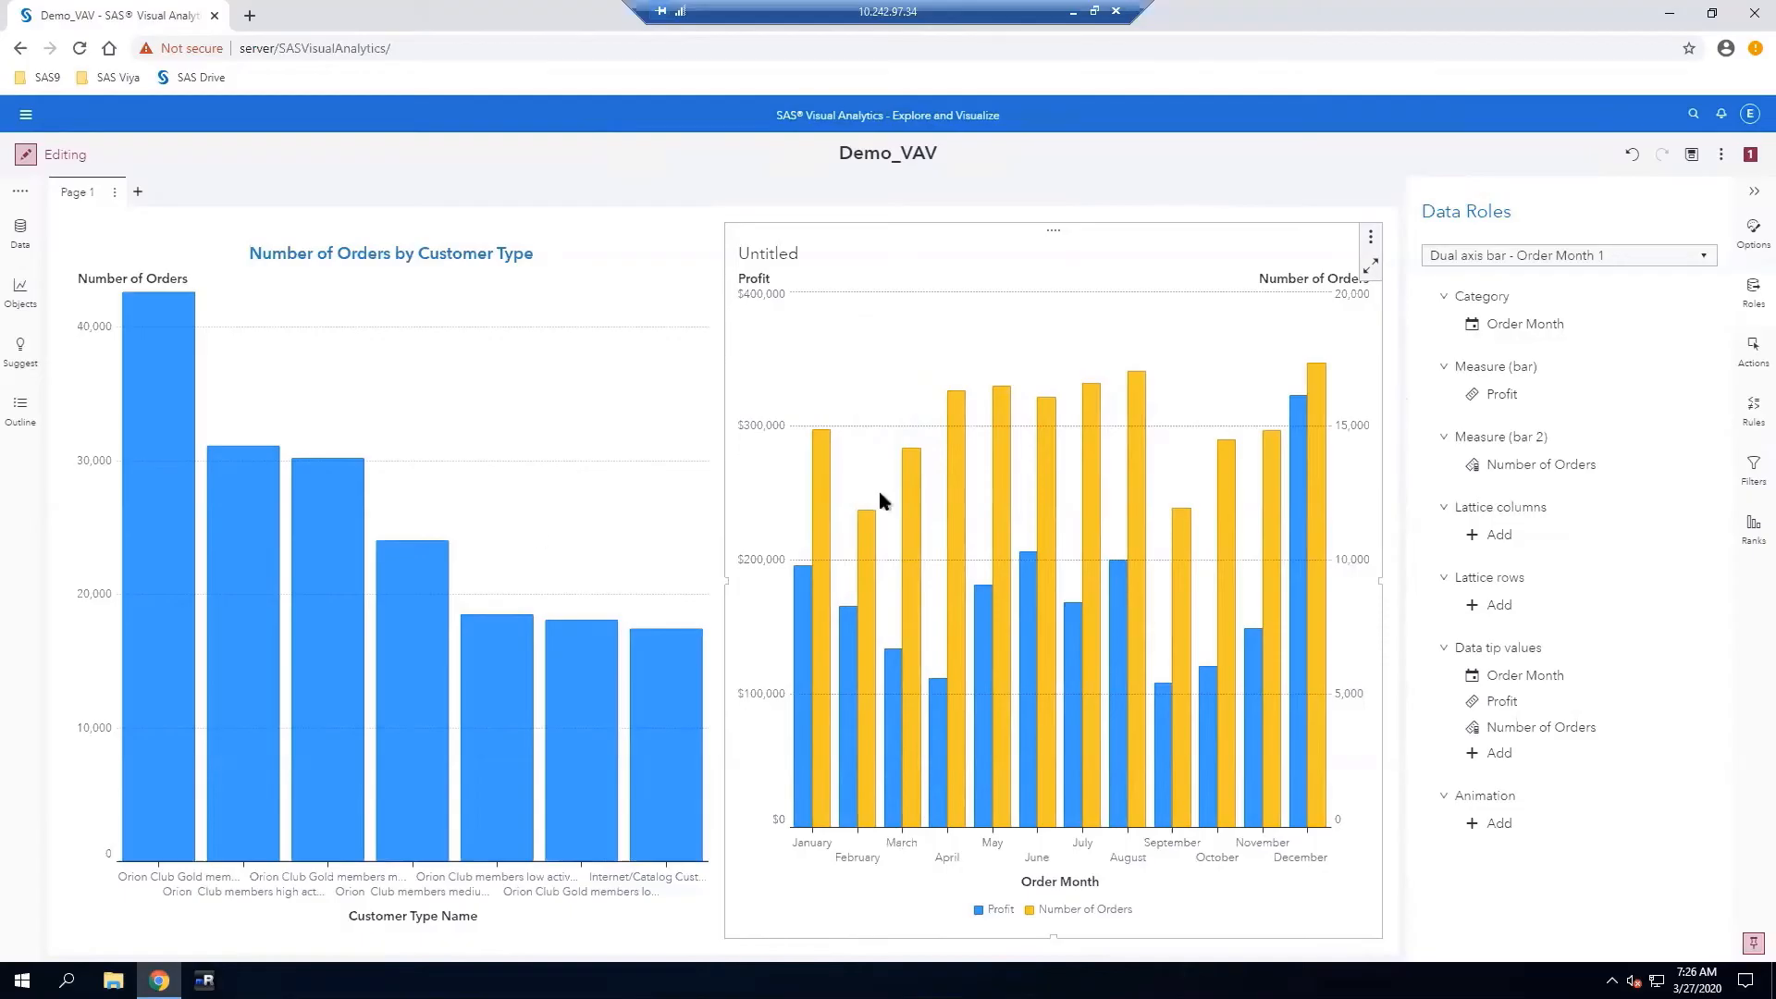
Rename the dual axis bar chart object as "Profit and Orders"
{"action": "left_click", "coordinate": [1751, 231]}
{"action": "triple_click", "coordinate": [1648, 344]}
{"action": "type", "text": "Profit"}
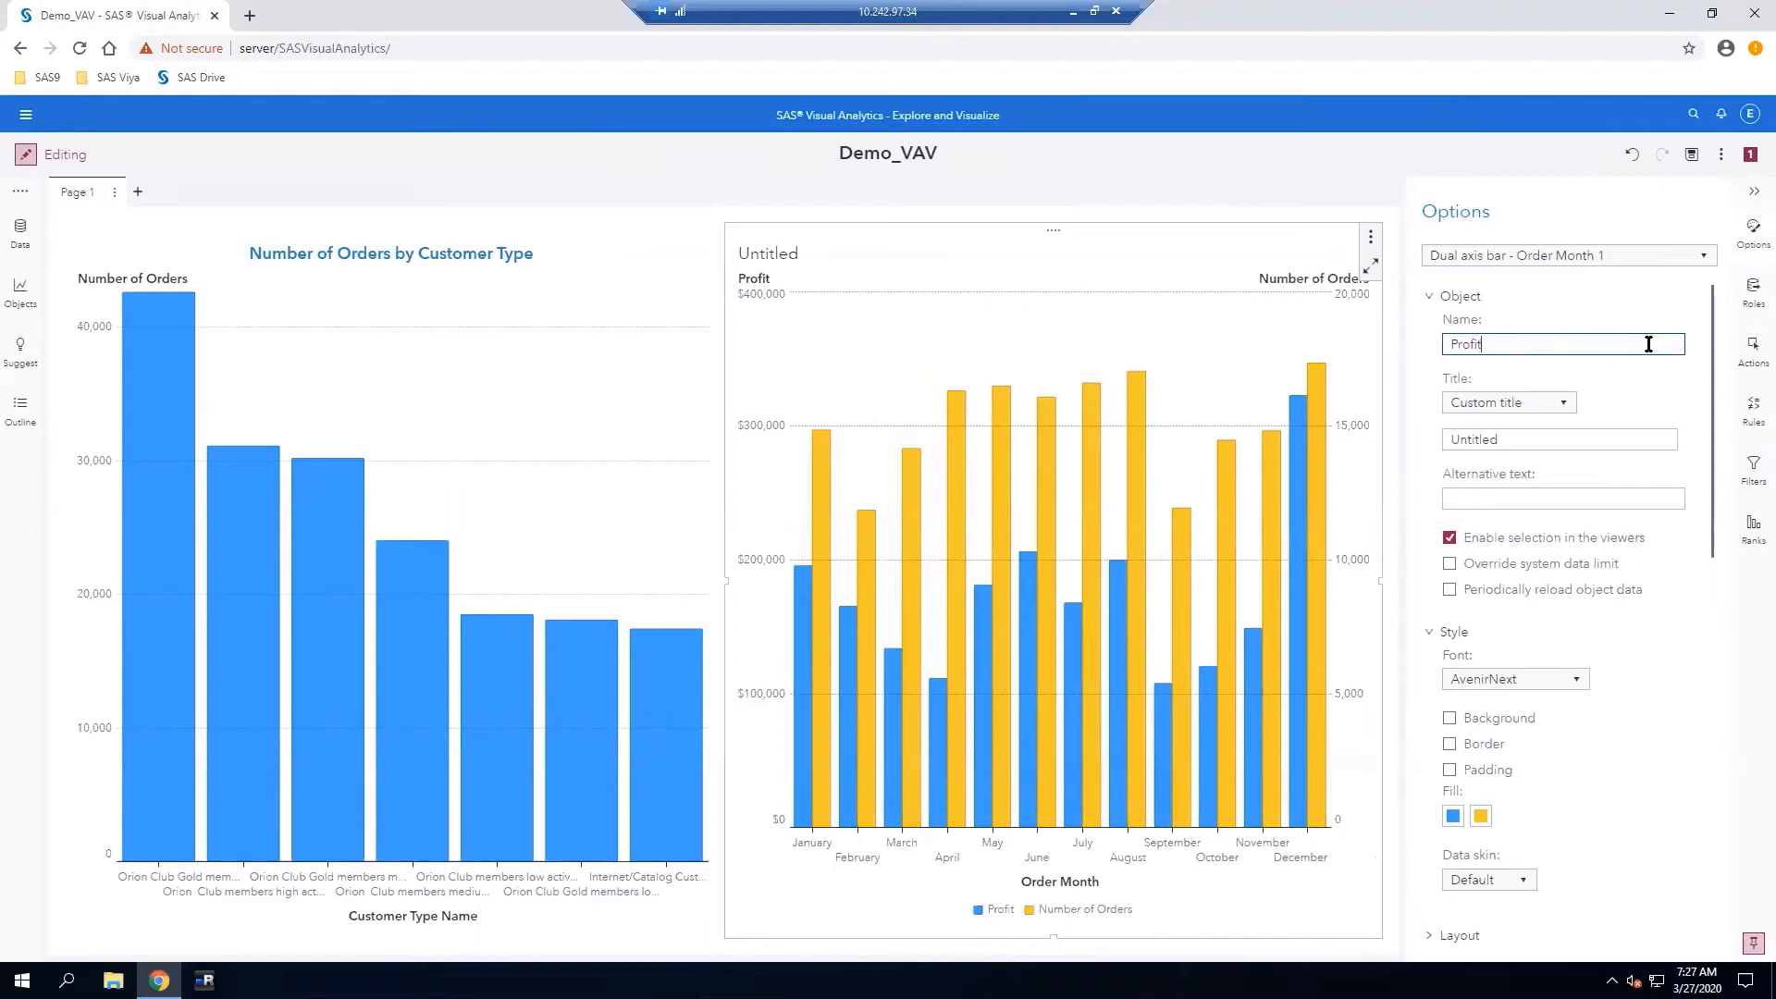
{"action": "type", "text": " and Orders"}
Set the dual axis chart's custom title to "Profit and Number of Orders by Month"
{"action": "left_click", "coordinate": [1497, 441]}
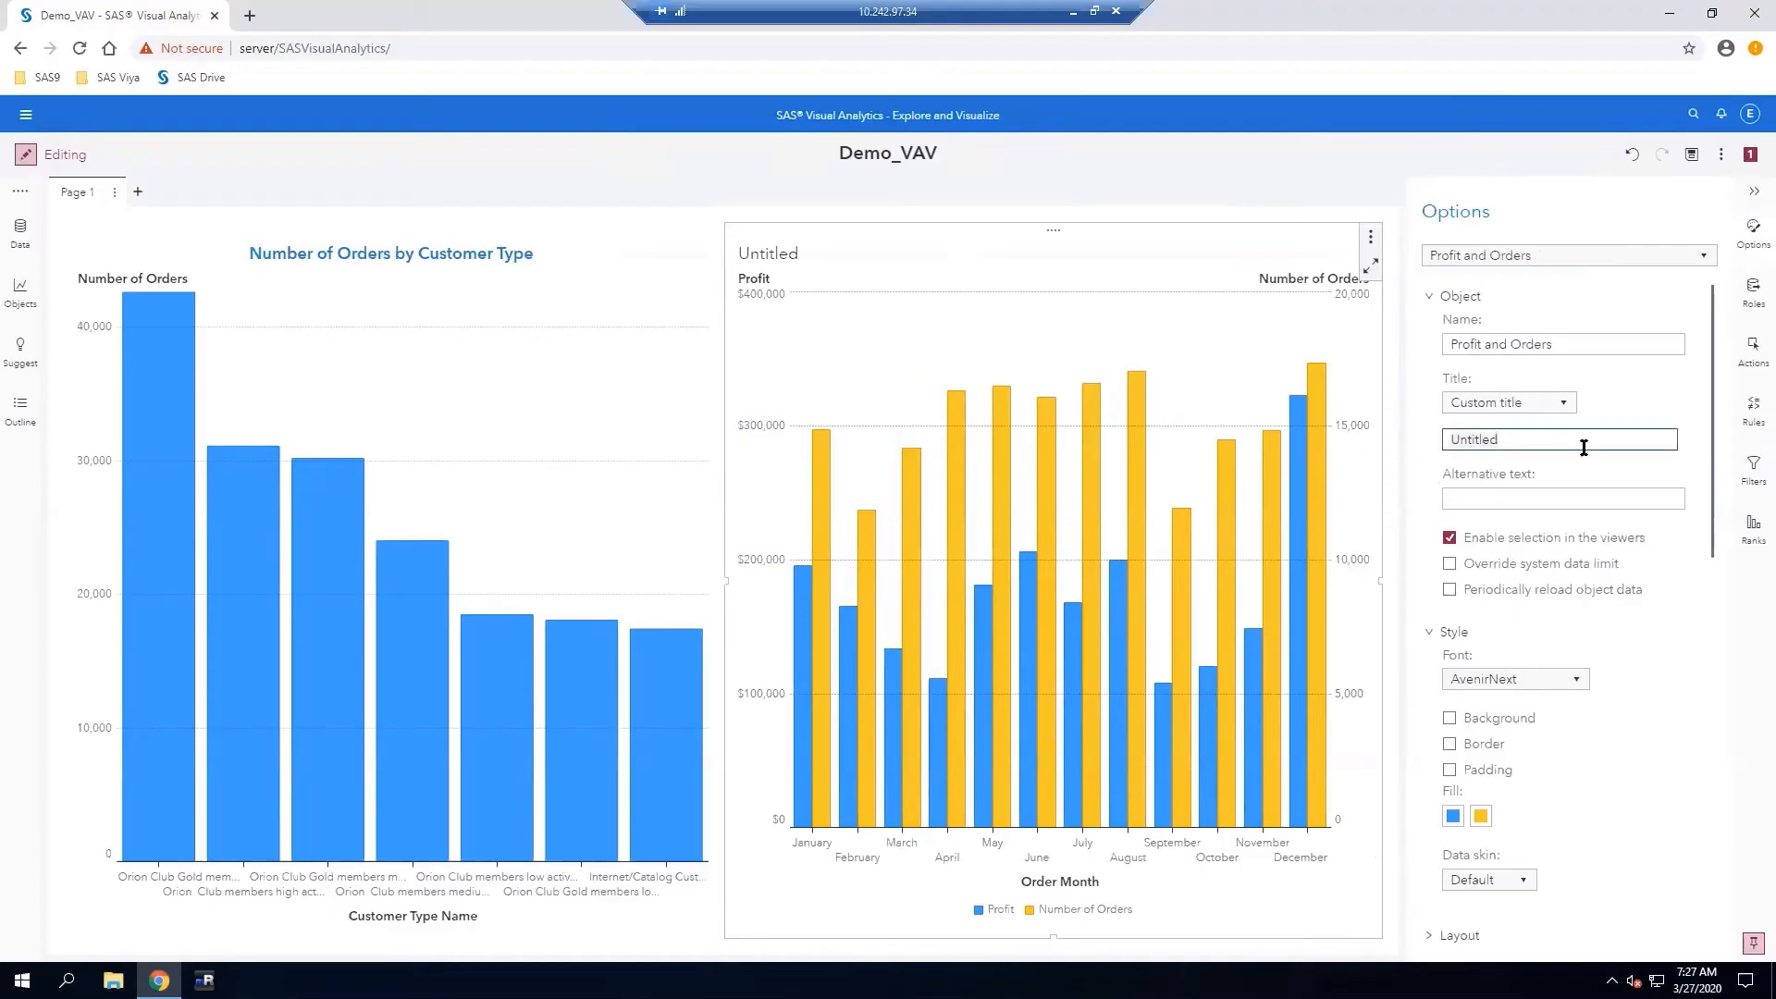
{"action": "key", "text": "ctrl+a"}
{"action": "type", "text": "Profit and Number of Orders by Month"}
{"action": "left_click", "coordinate": [1350, 787]}
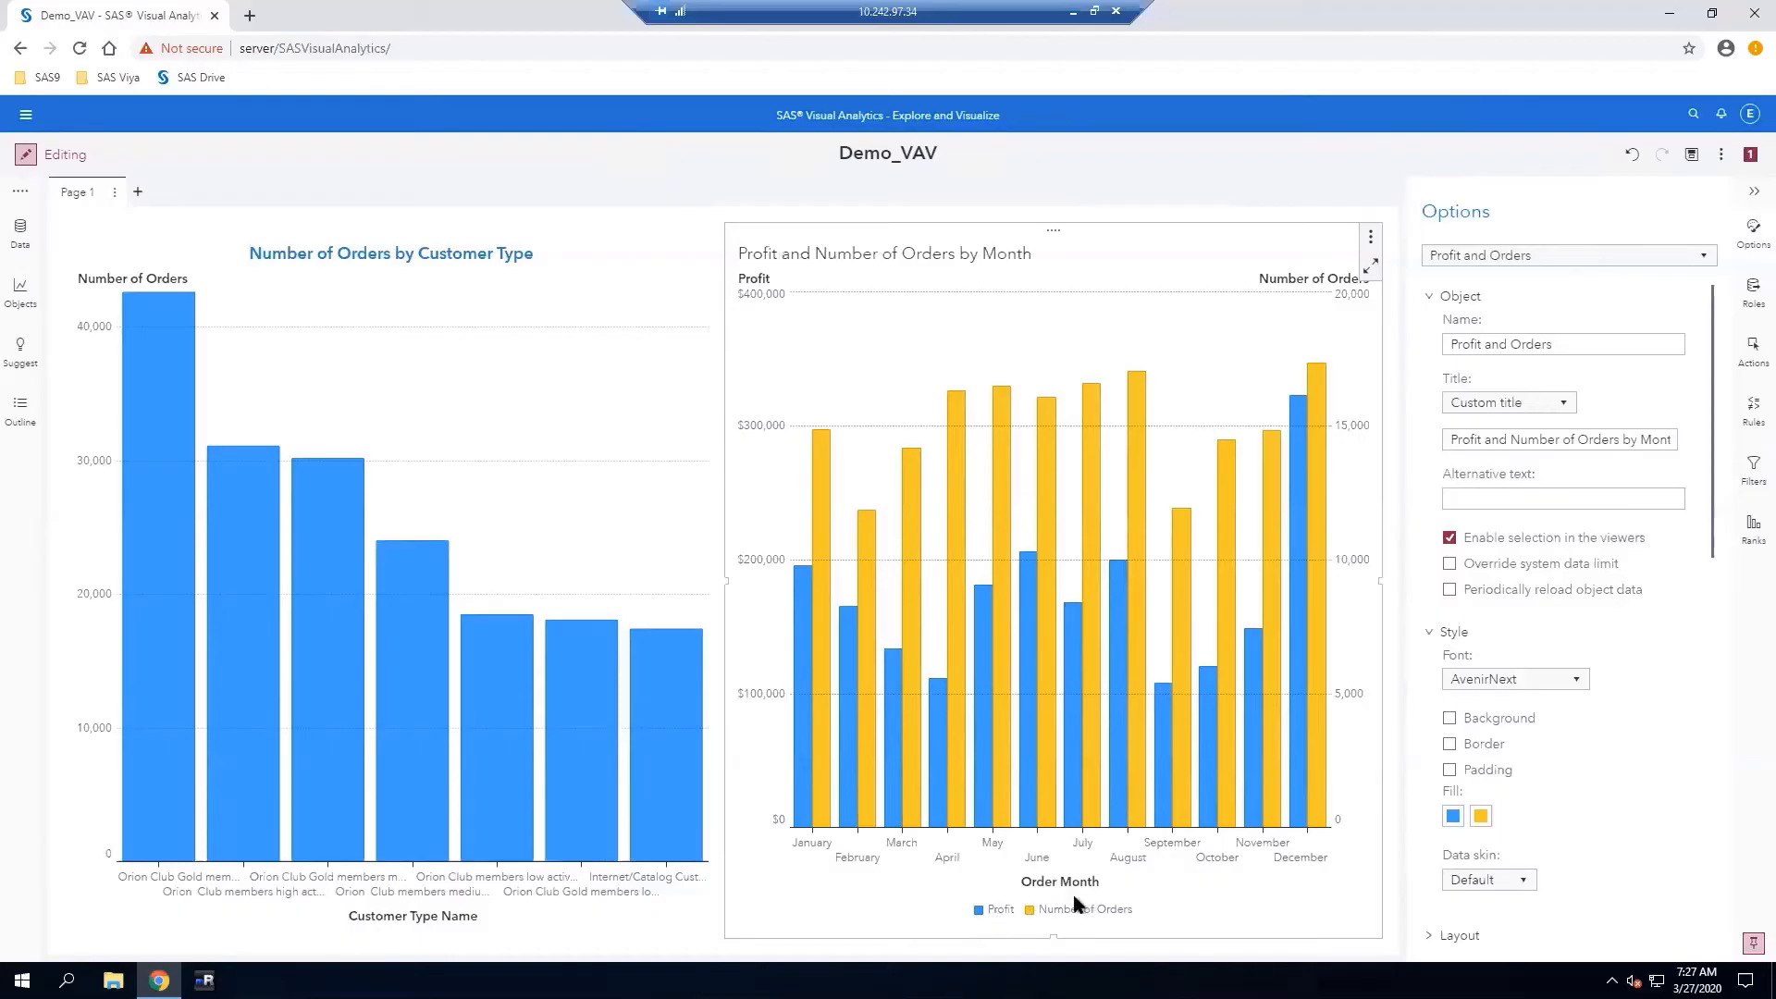
Hide the X axis label of the Profit and Orders chart
{"action": "scroll", "coordinate": [1651, 740], "scroll_direction": "down", "scroll_amount": 6}
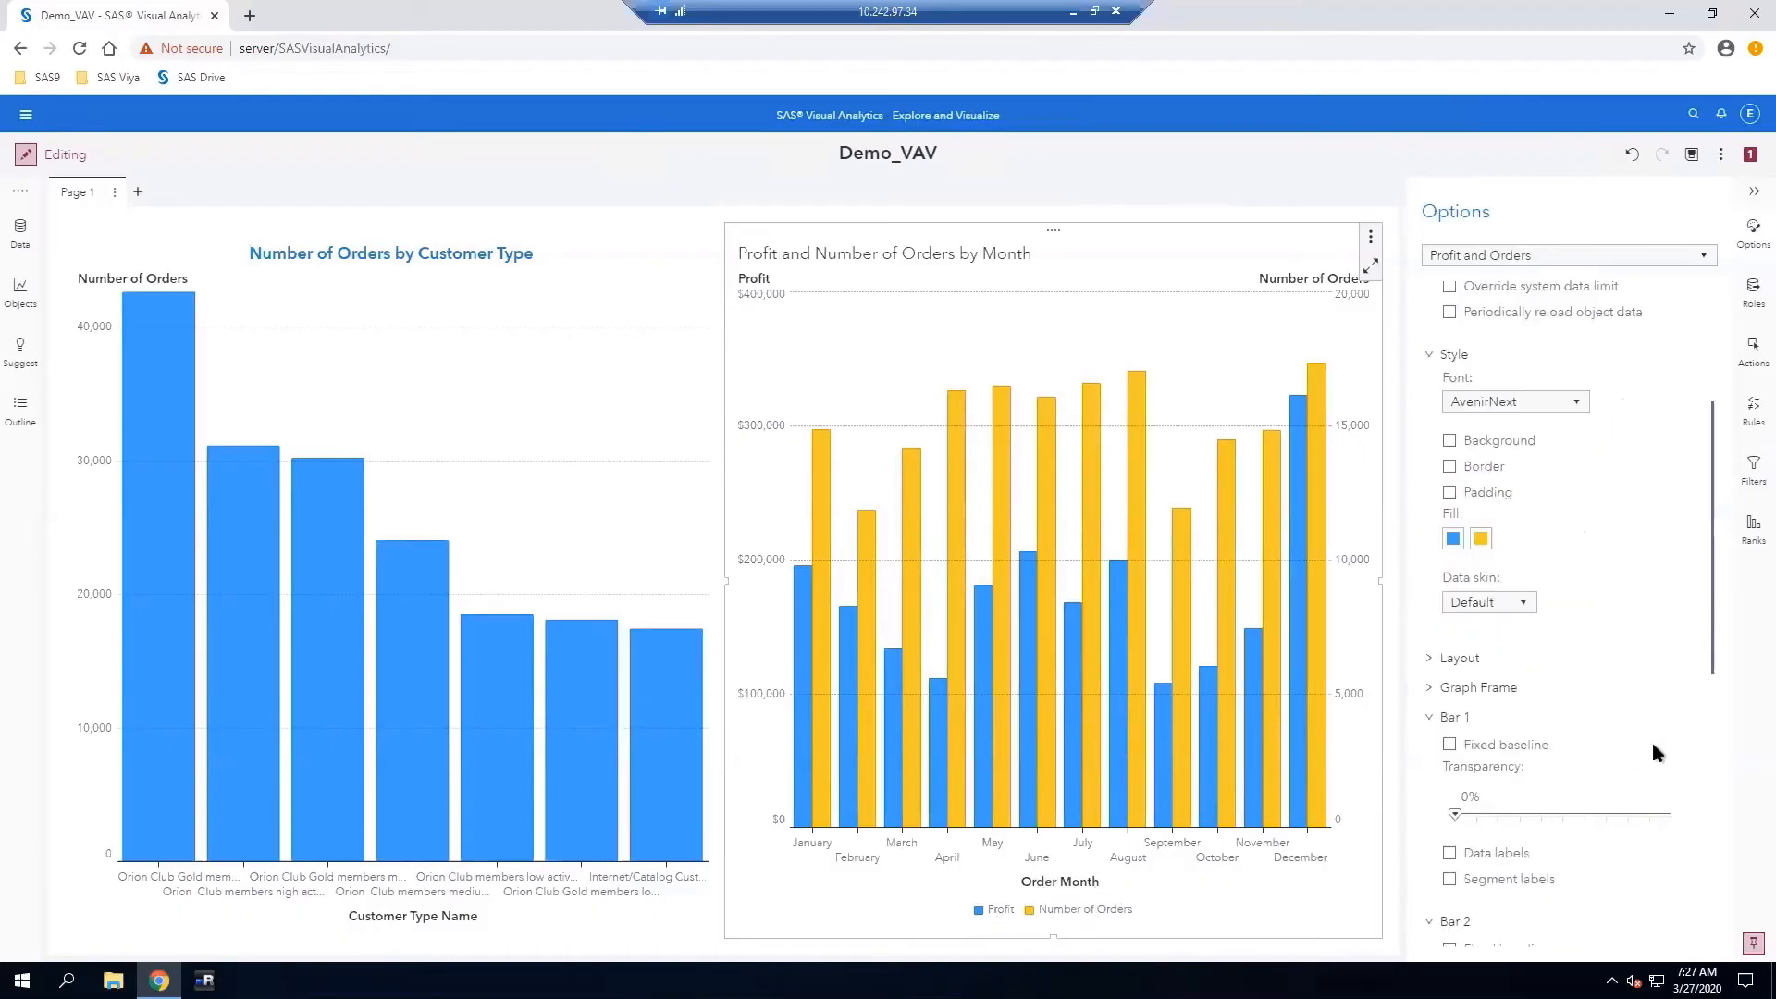
{"action": "scroll", "coordinate": [1652, 752], "scroll_direction": "down", "scroll_amount": 3}
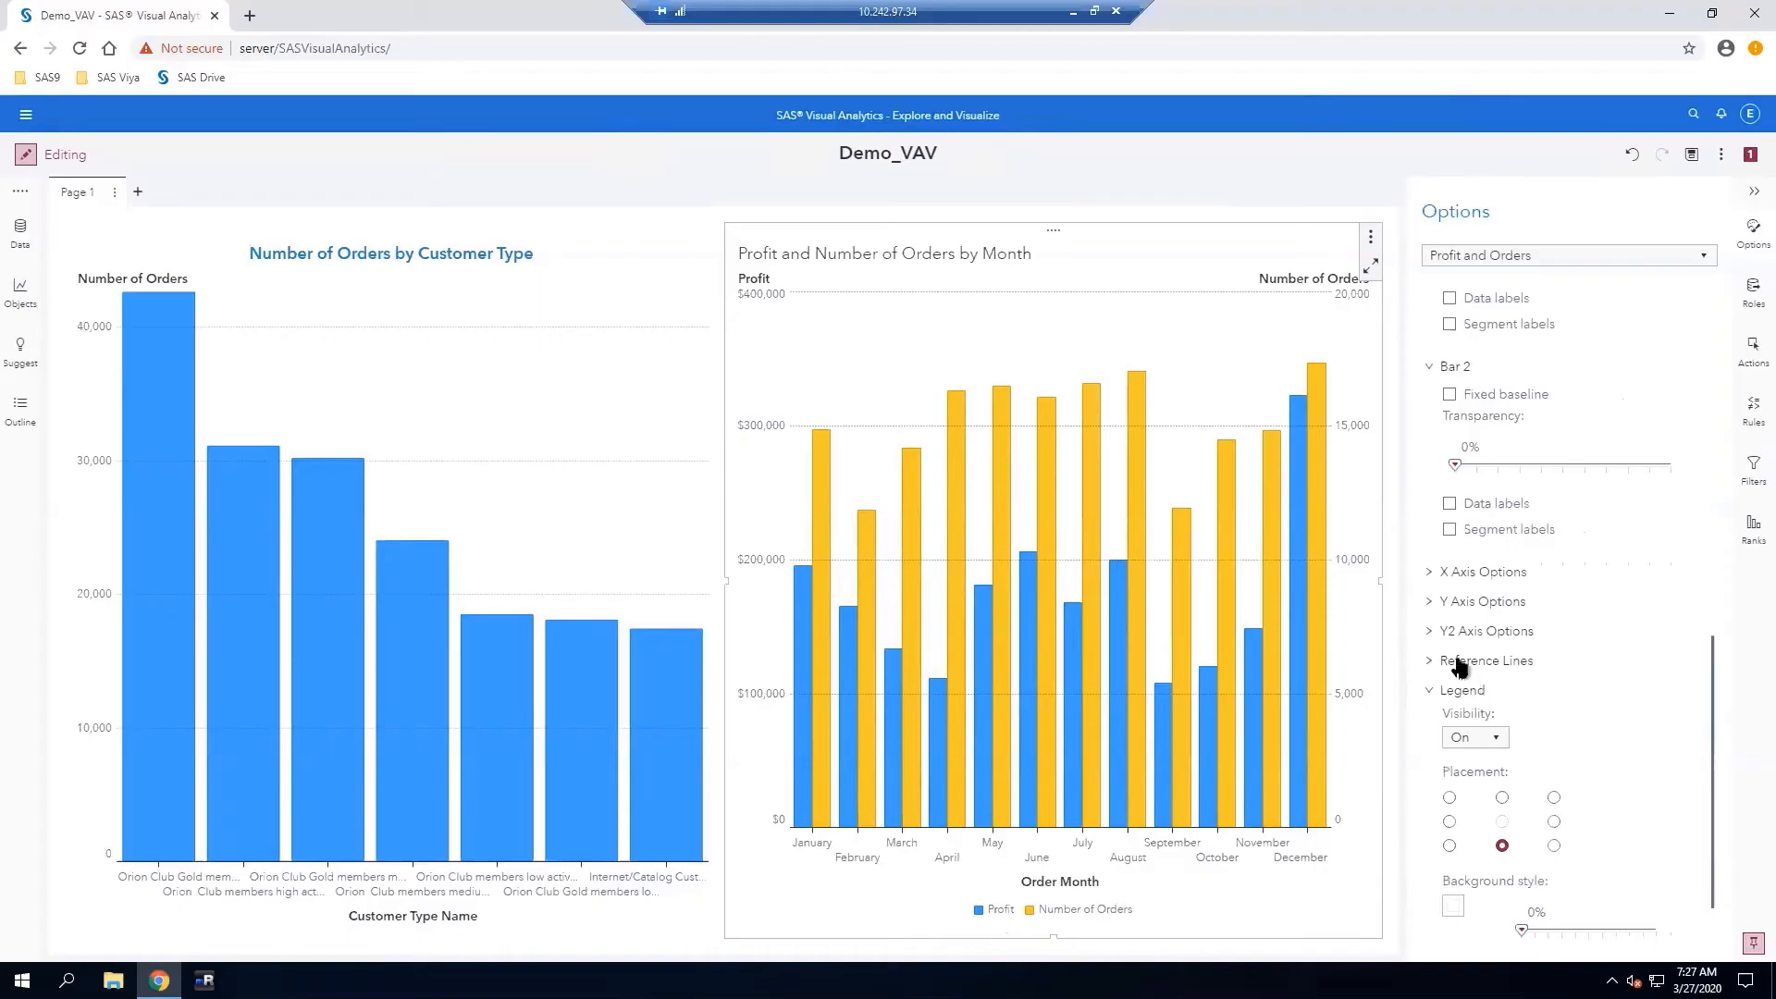
{"action": "left_click", "coordinate": [1431, 577]}
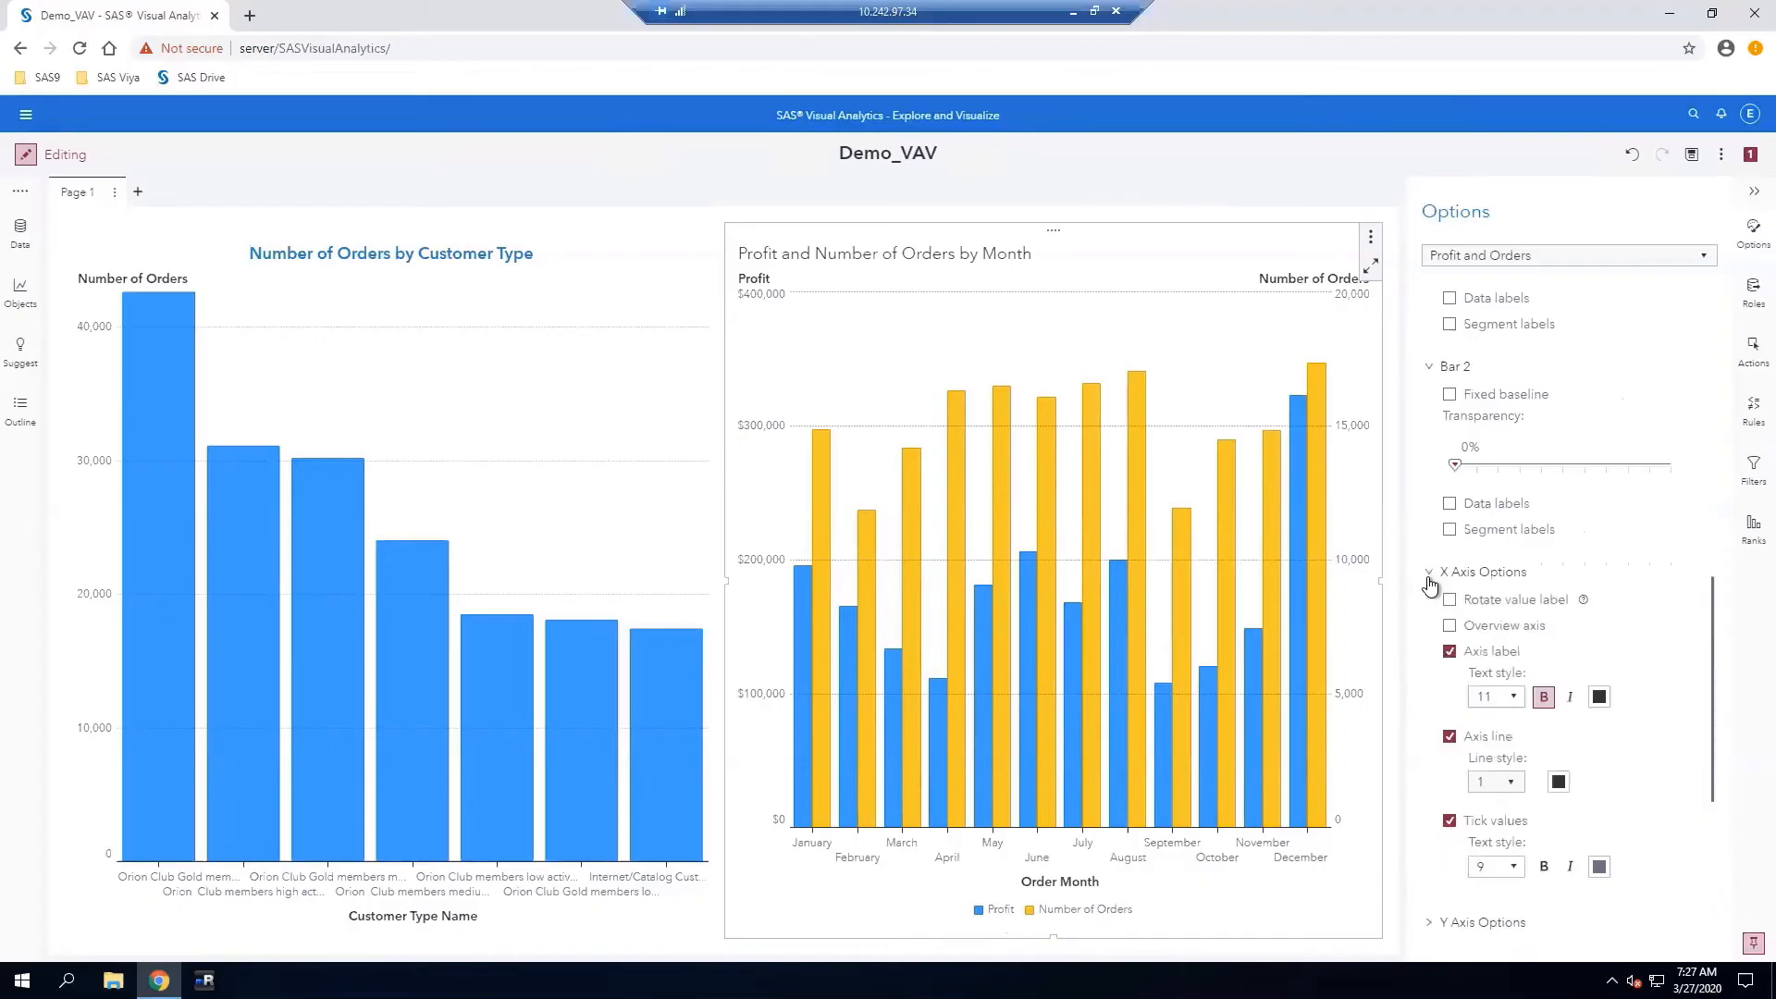
{"action": "scroll", "coordinate": [1606, 638], "scroll_direction": "down", "scroll_amount": 2}
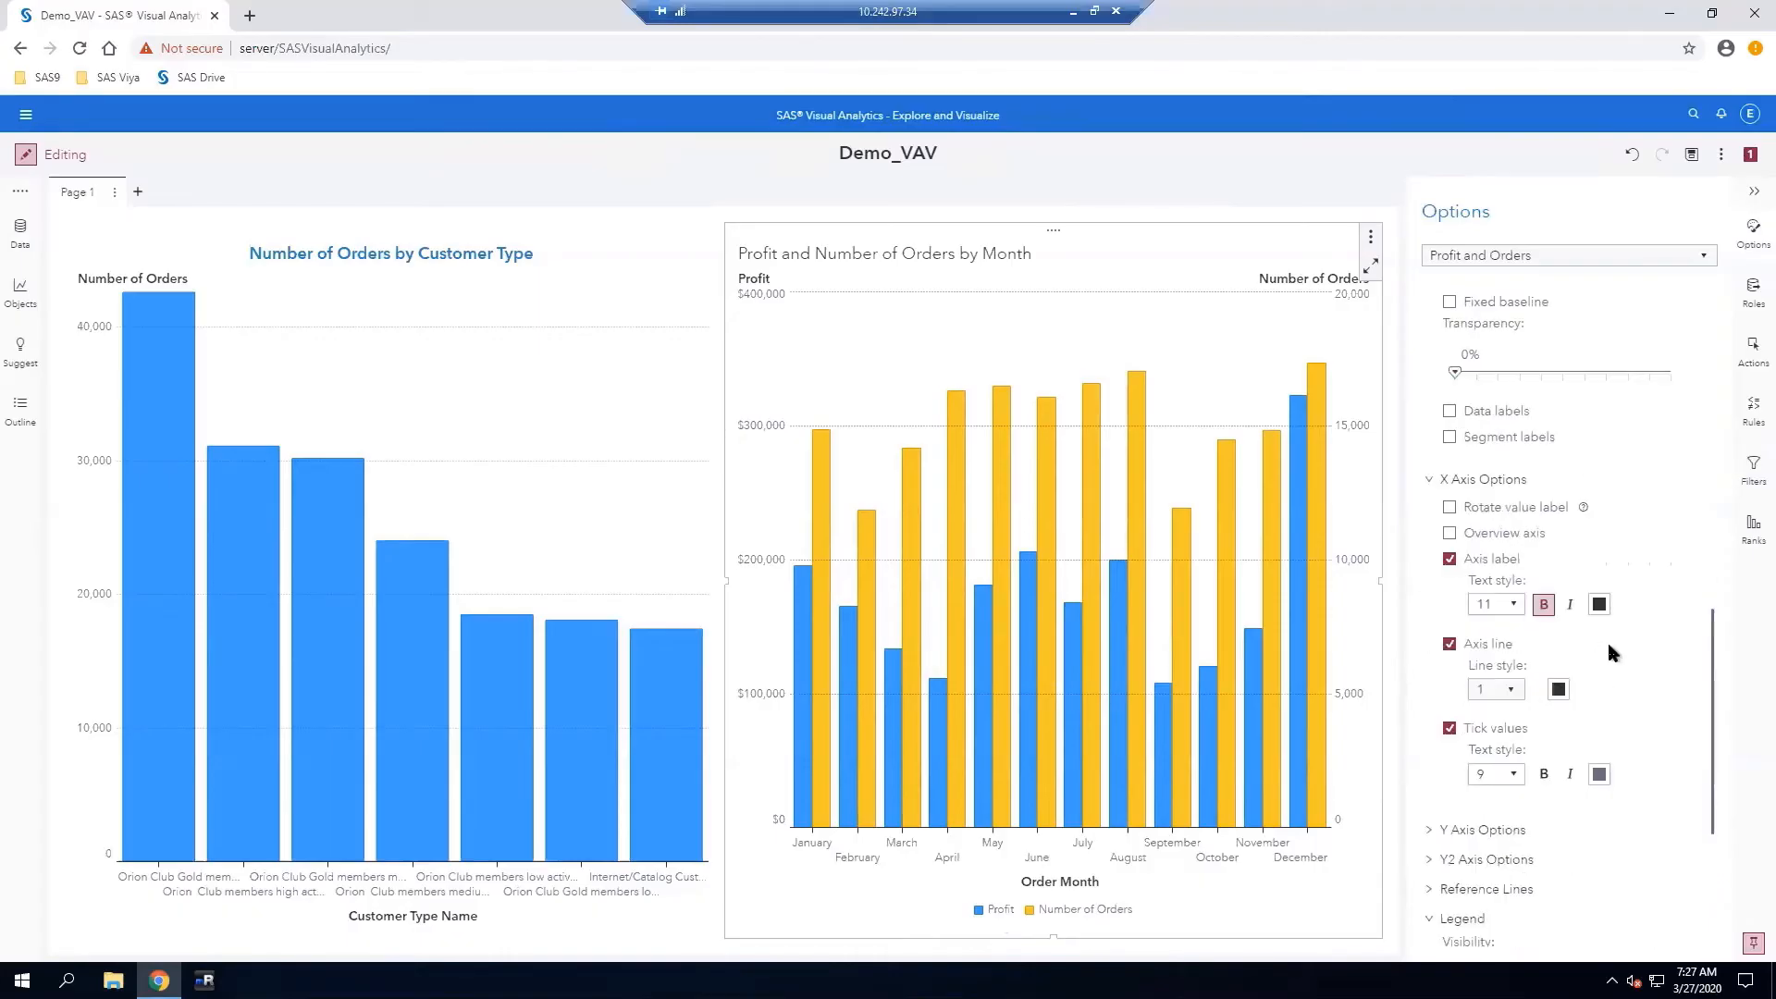
{"action": "scroll", "coordinate": [1656, 657], "scroll_direction": "up", "scroll_amount": 1}
{"action": "left_click", "coordinate": [1451, 561]}
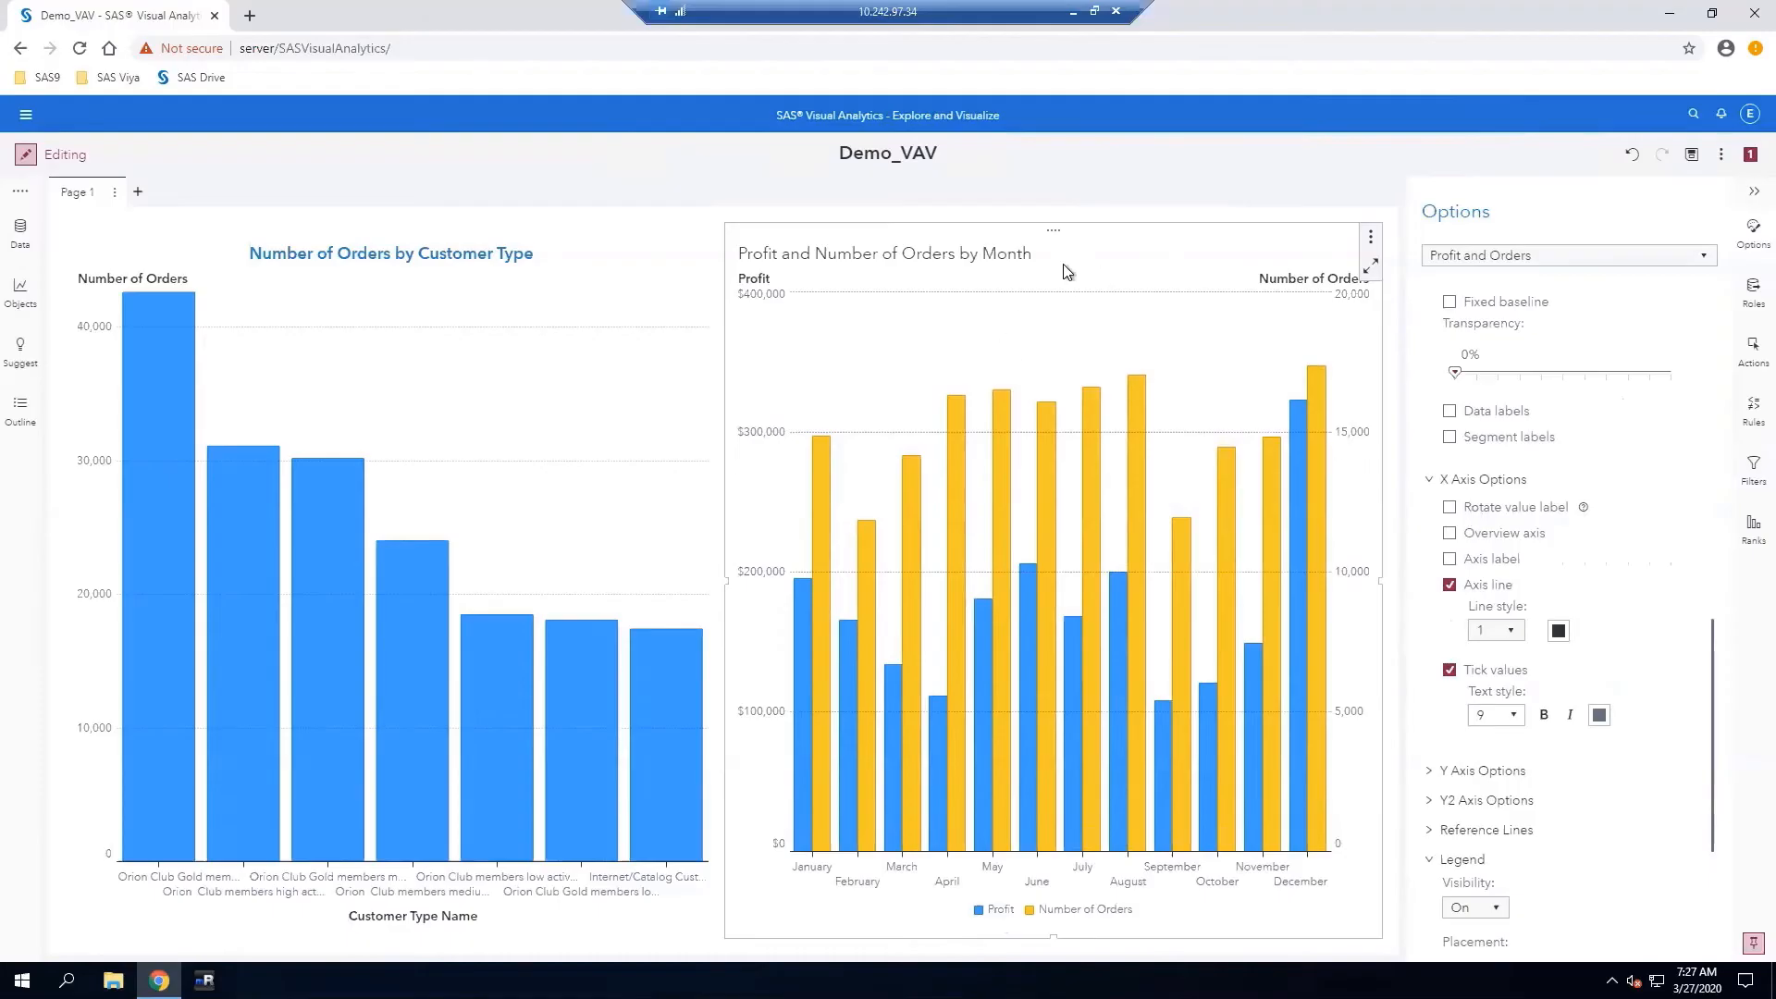
Format the Profit and Orders chart title as bold, centered, blue text
{"action": "double_click", "coordinate": [1020, 246]}
{"action": "left_click_drag", "start_coordinate": [1037, 252], "coordinate": [718, 279]}
{"action": "left_click", "coordinate": [867, 220]}
{"action": "left_click", "coordinate": [999, 216]}
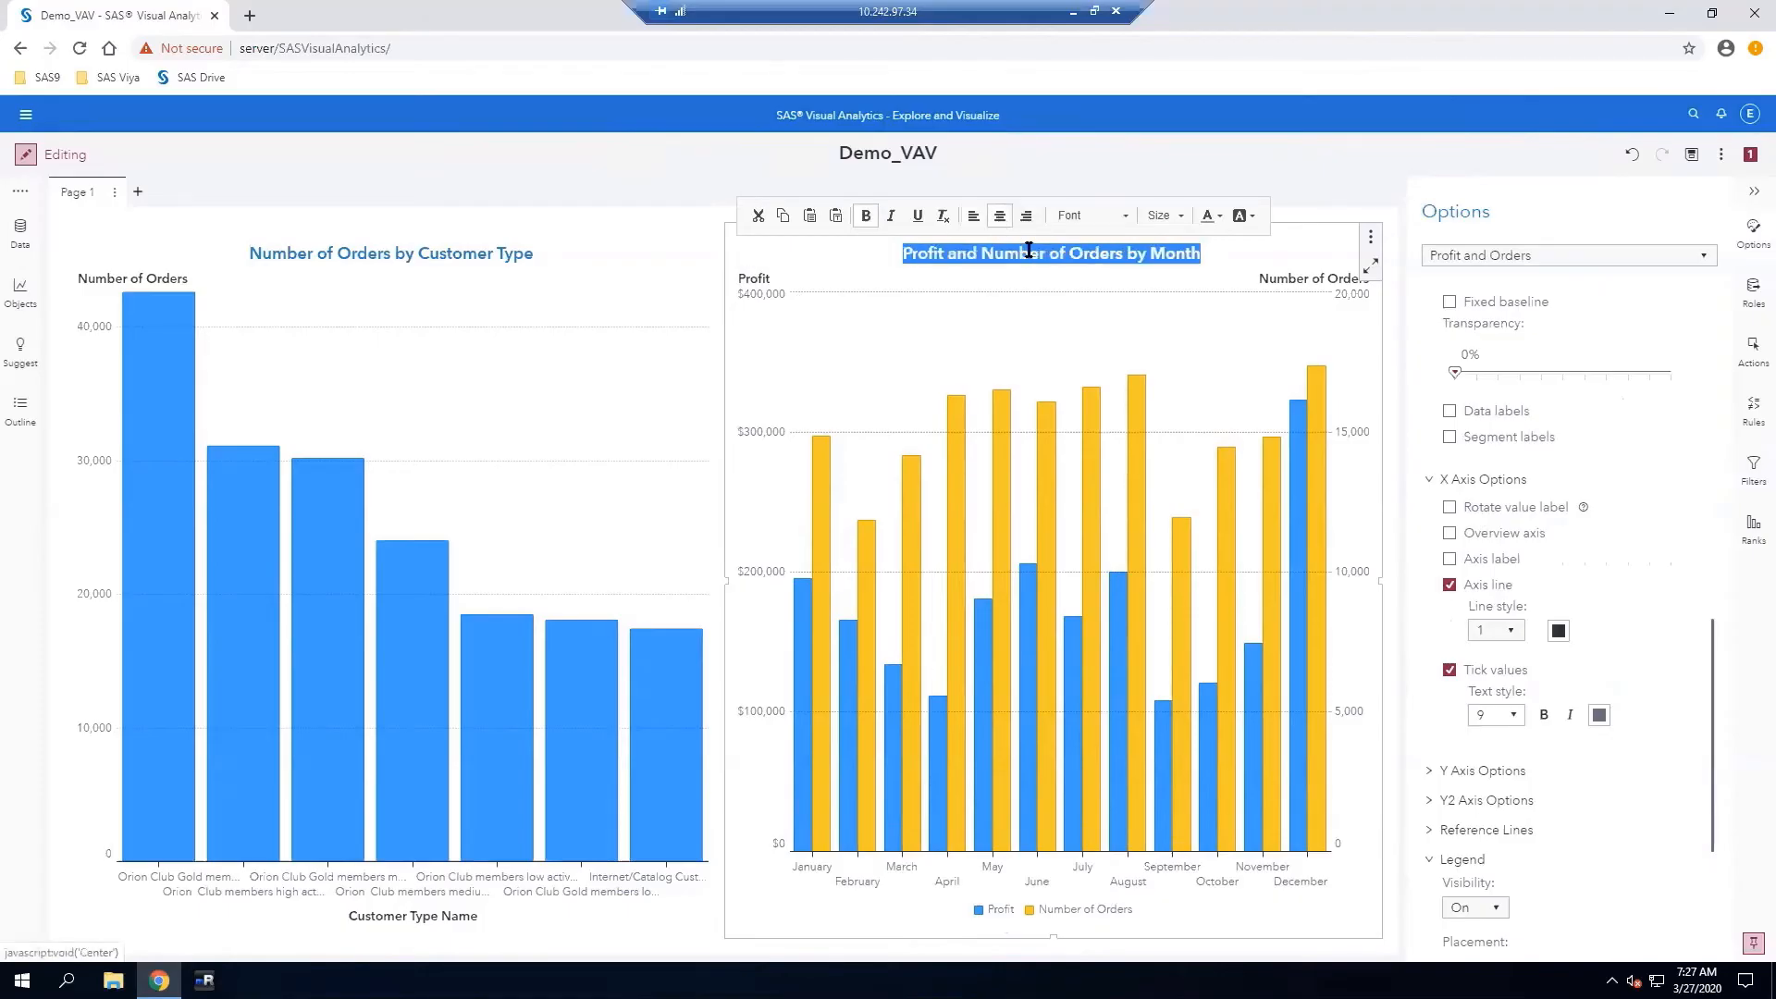
{"action": "left_click", "coordinate": [1212, 217]}
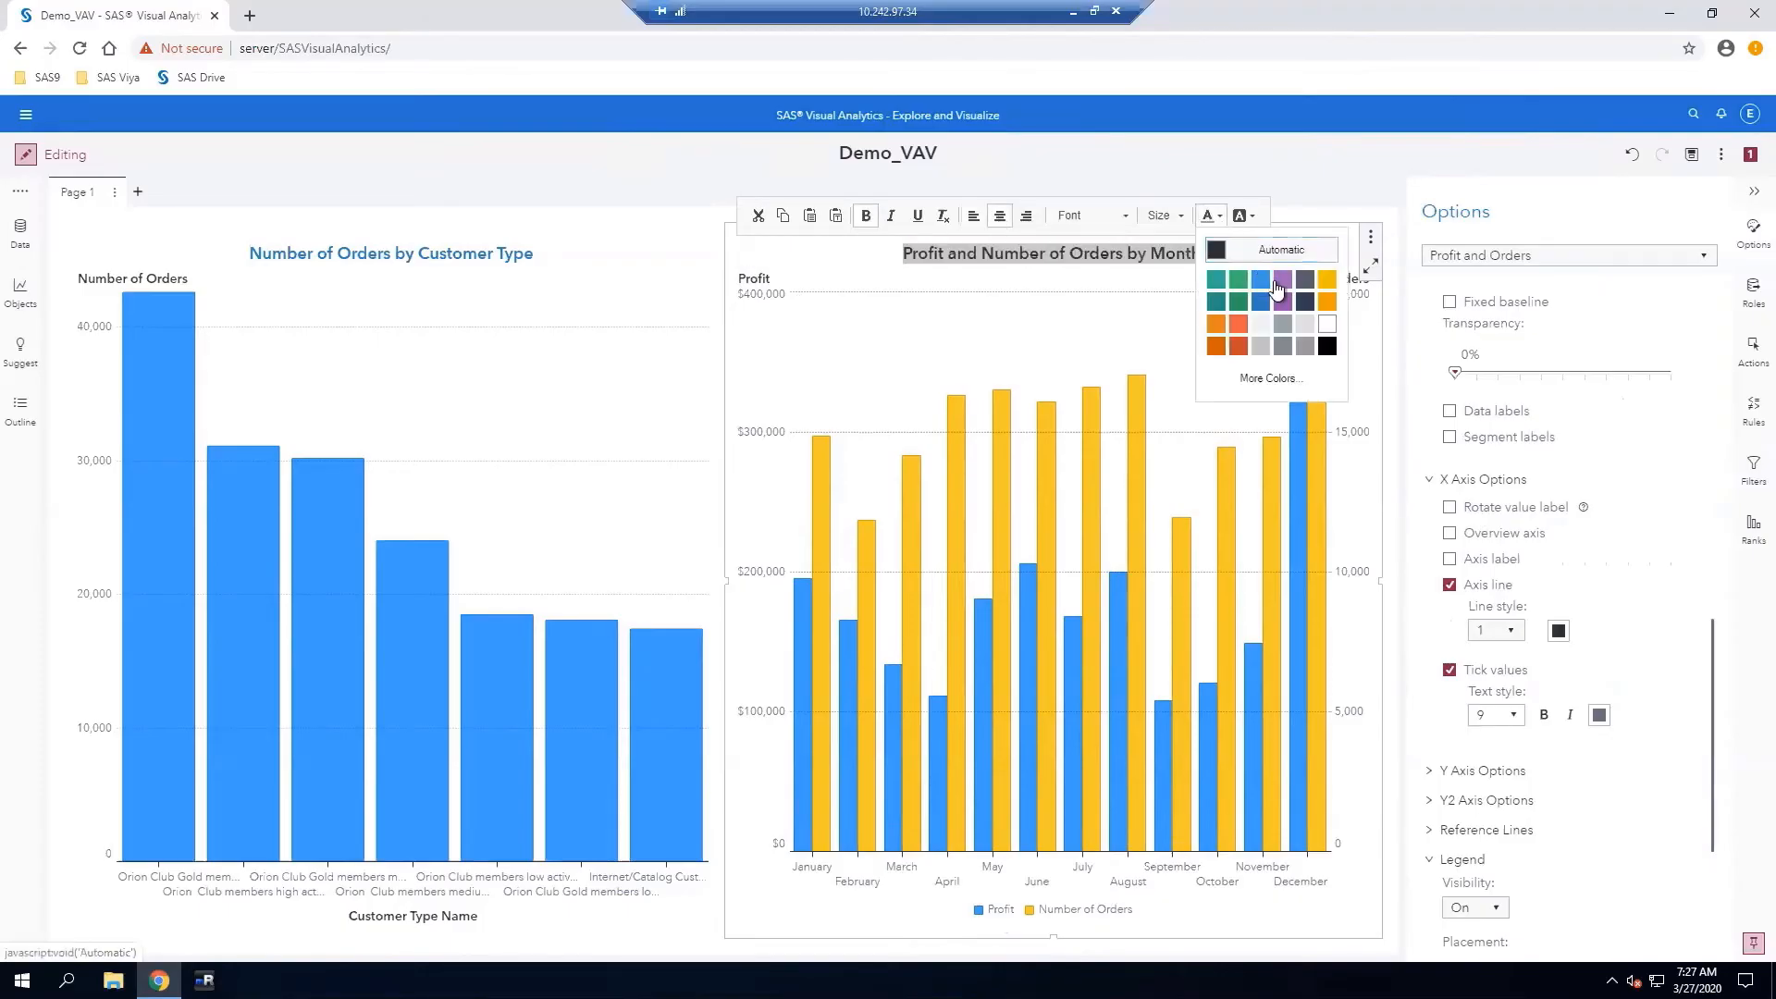
{"action": "left_click", "coordinate": [1260, 300]}
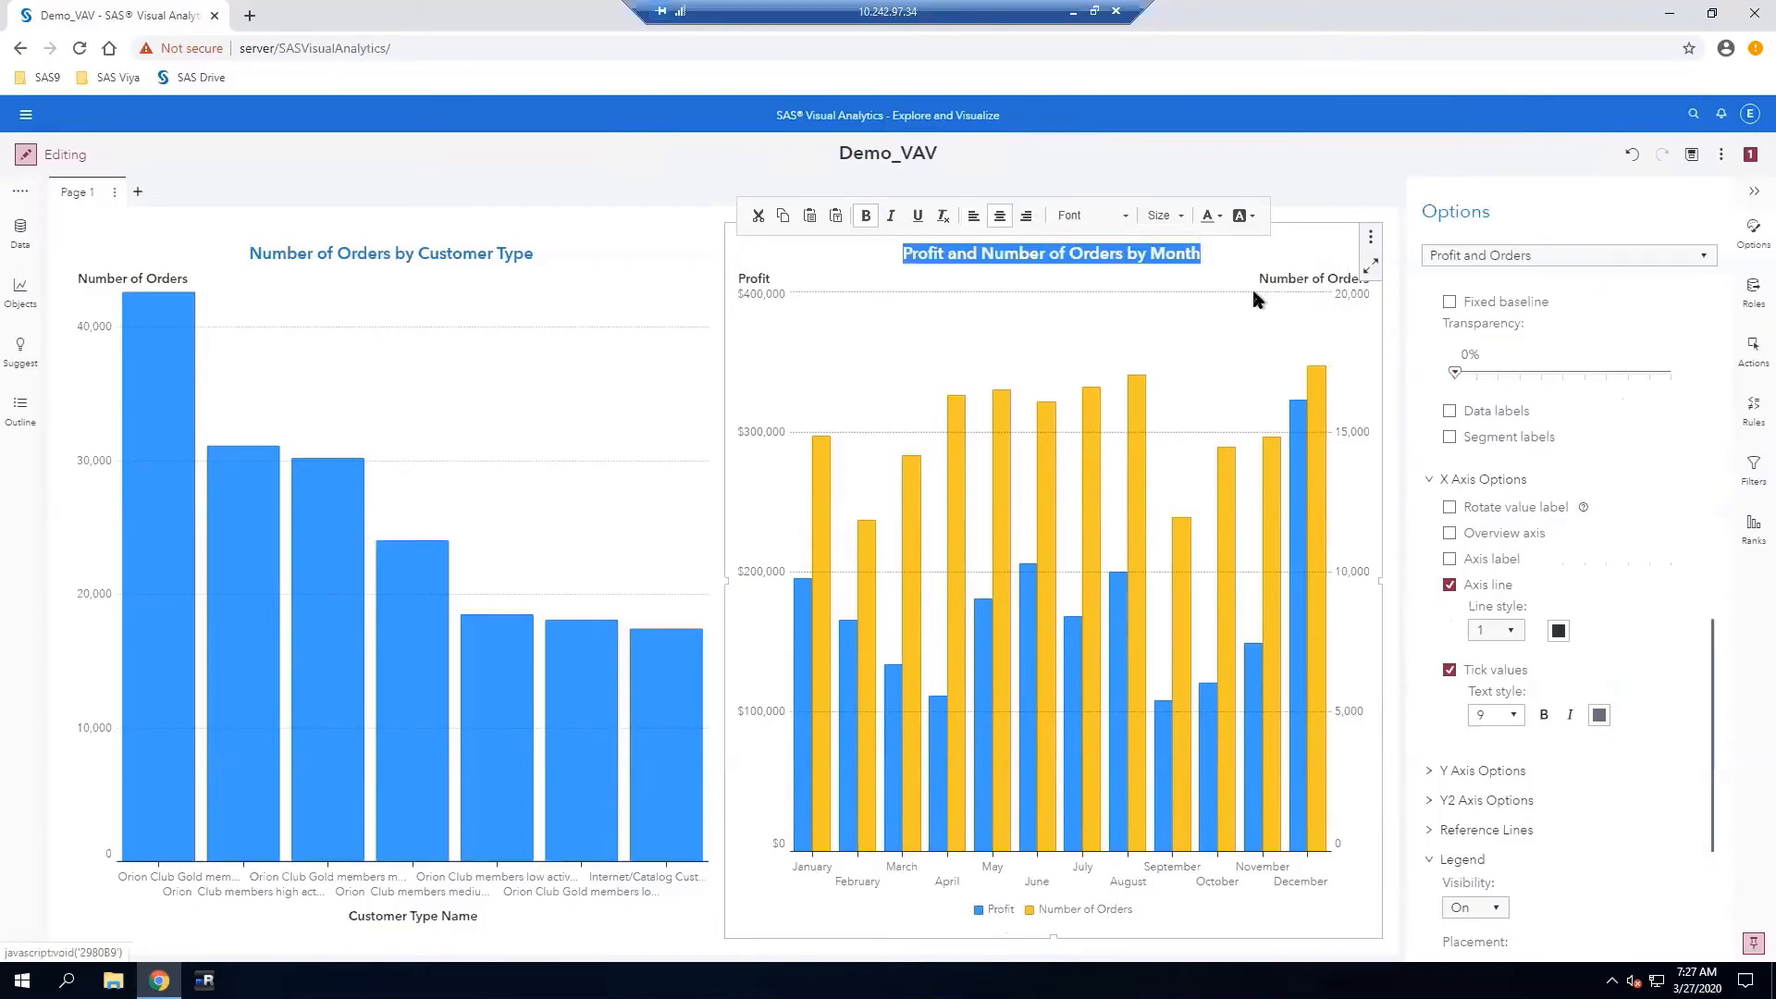
{"action": "left_click", "coordinate": [1317, 211]}
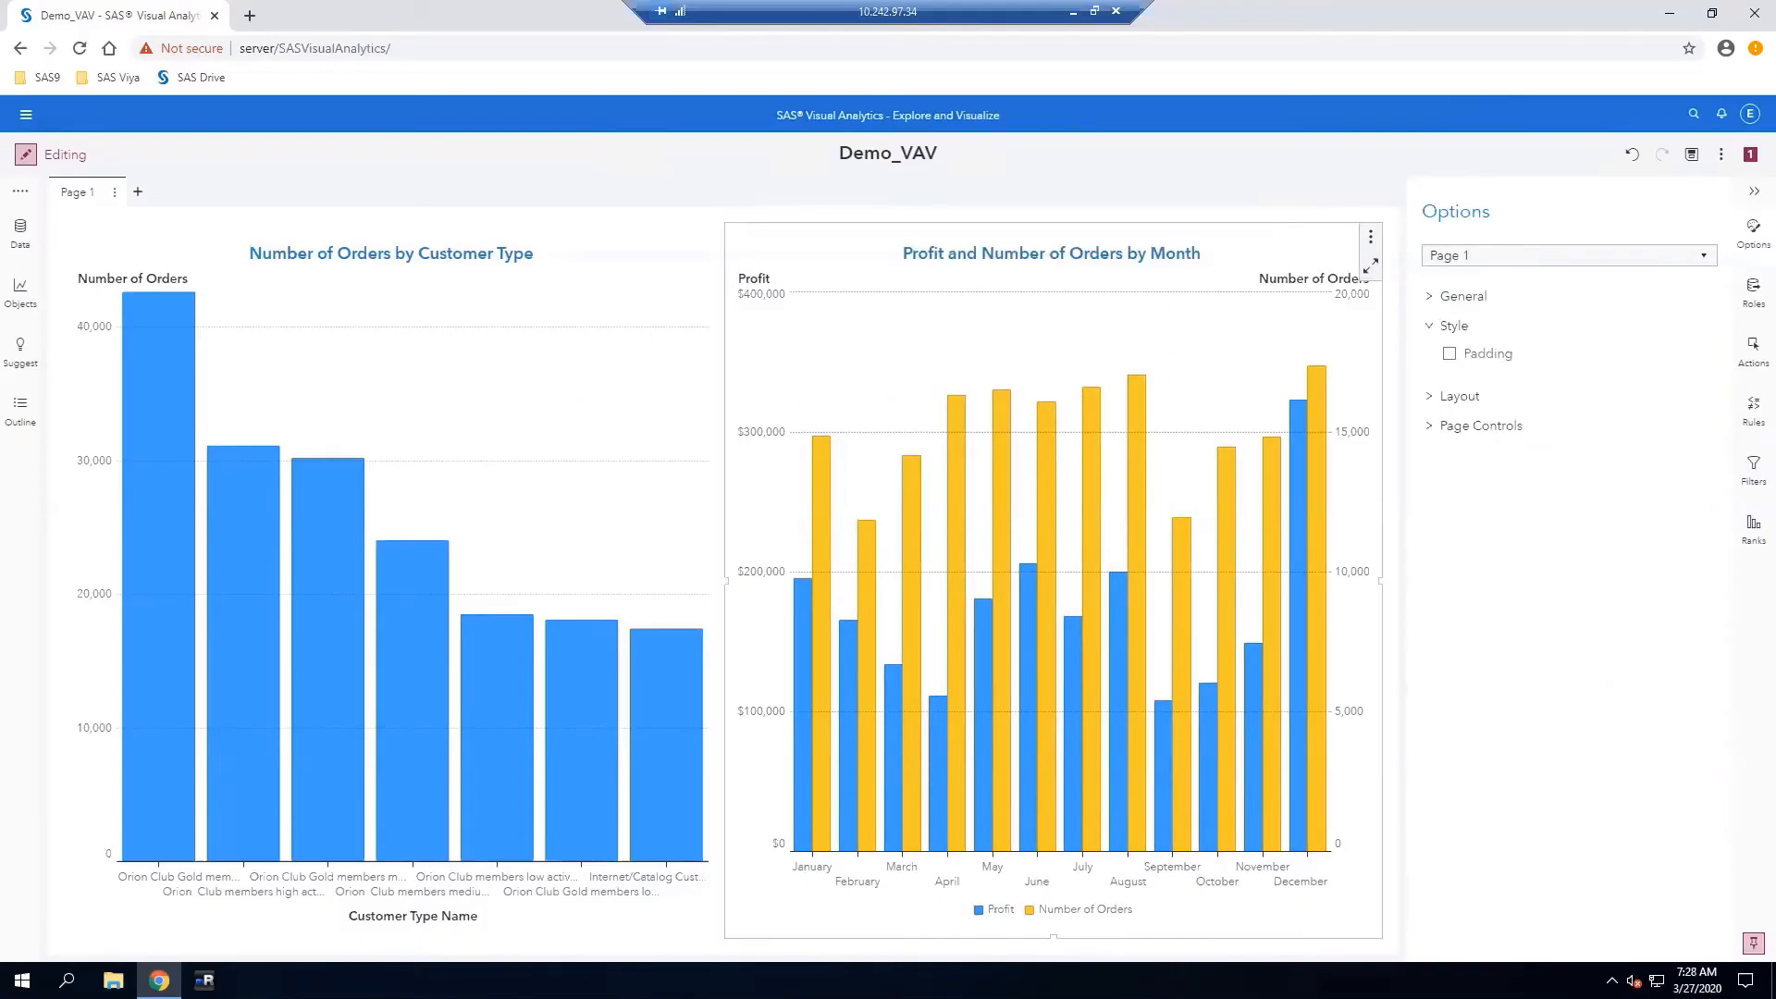
Deselect the Profit and Orders chart and save the Demo_VAV report
{"action": "left_click", "coordinate": [1054, 314]}
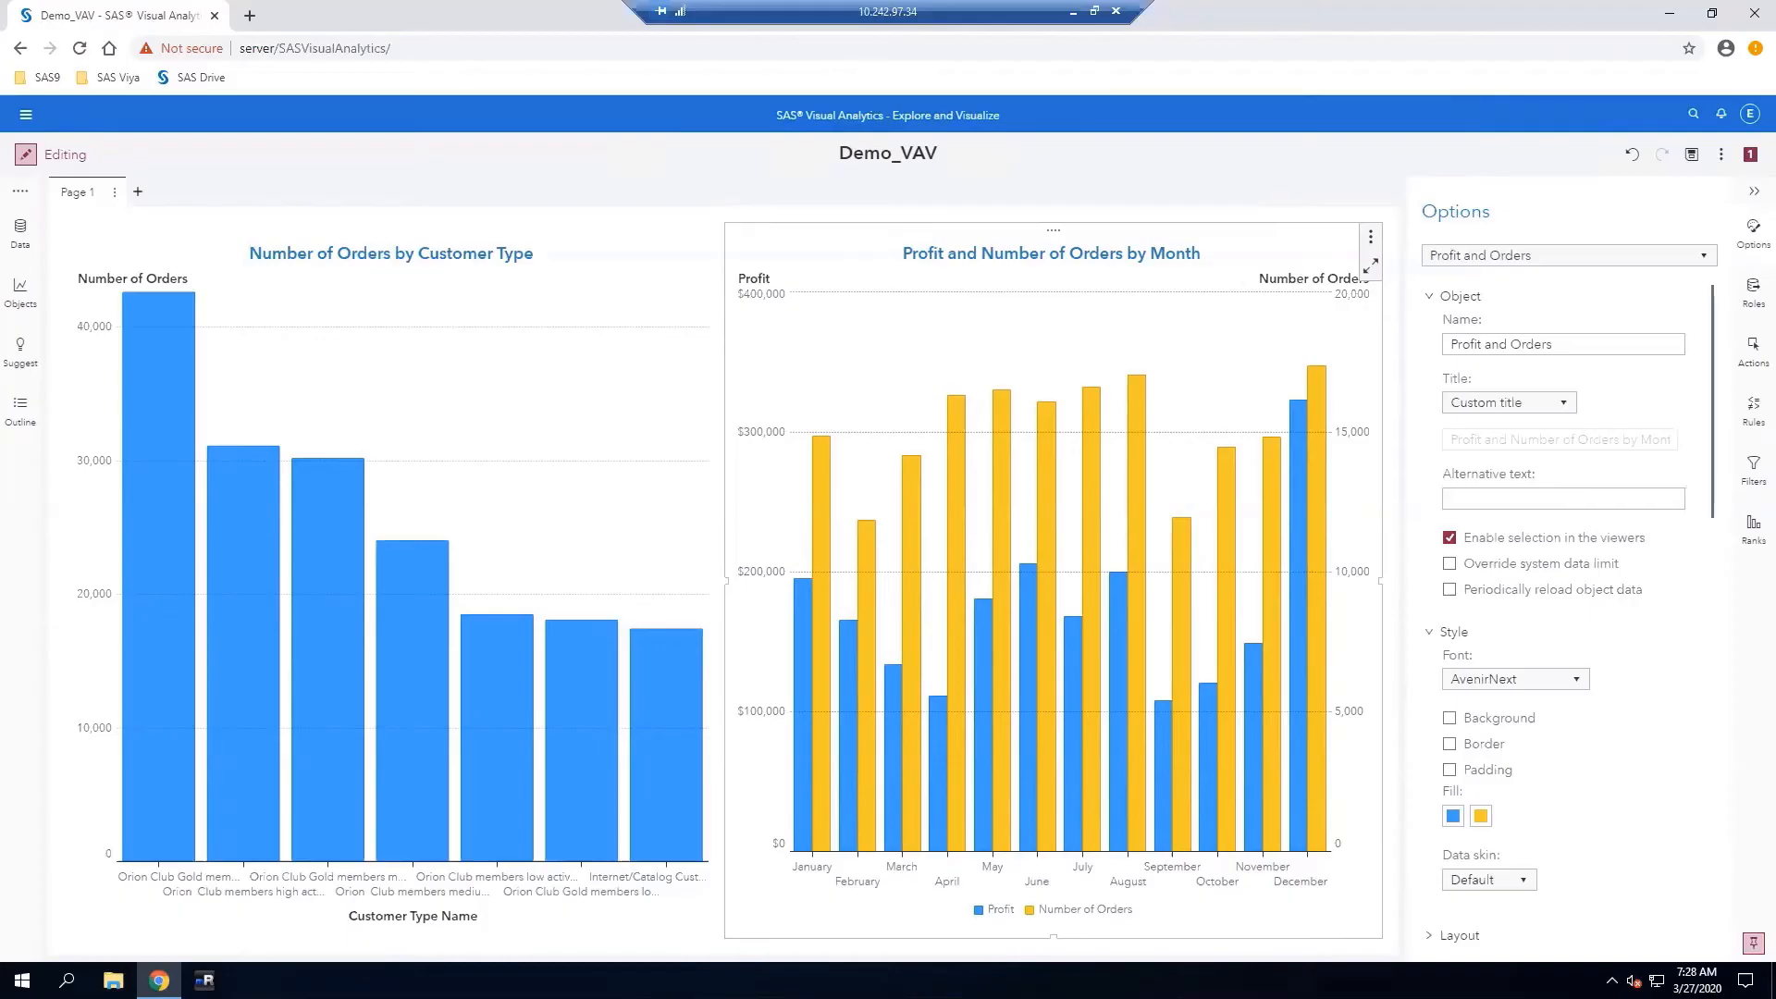
{"action": "left_click", "coordinate": [1206, 165]}
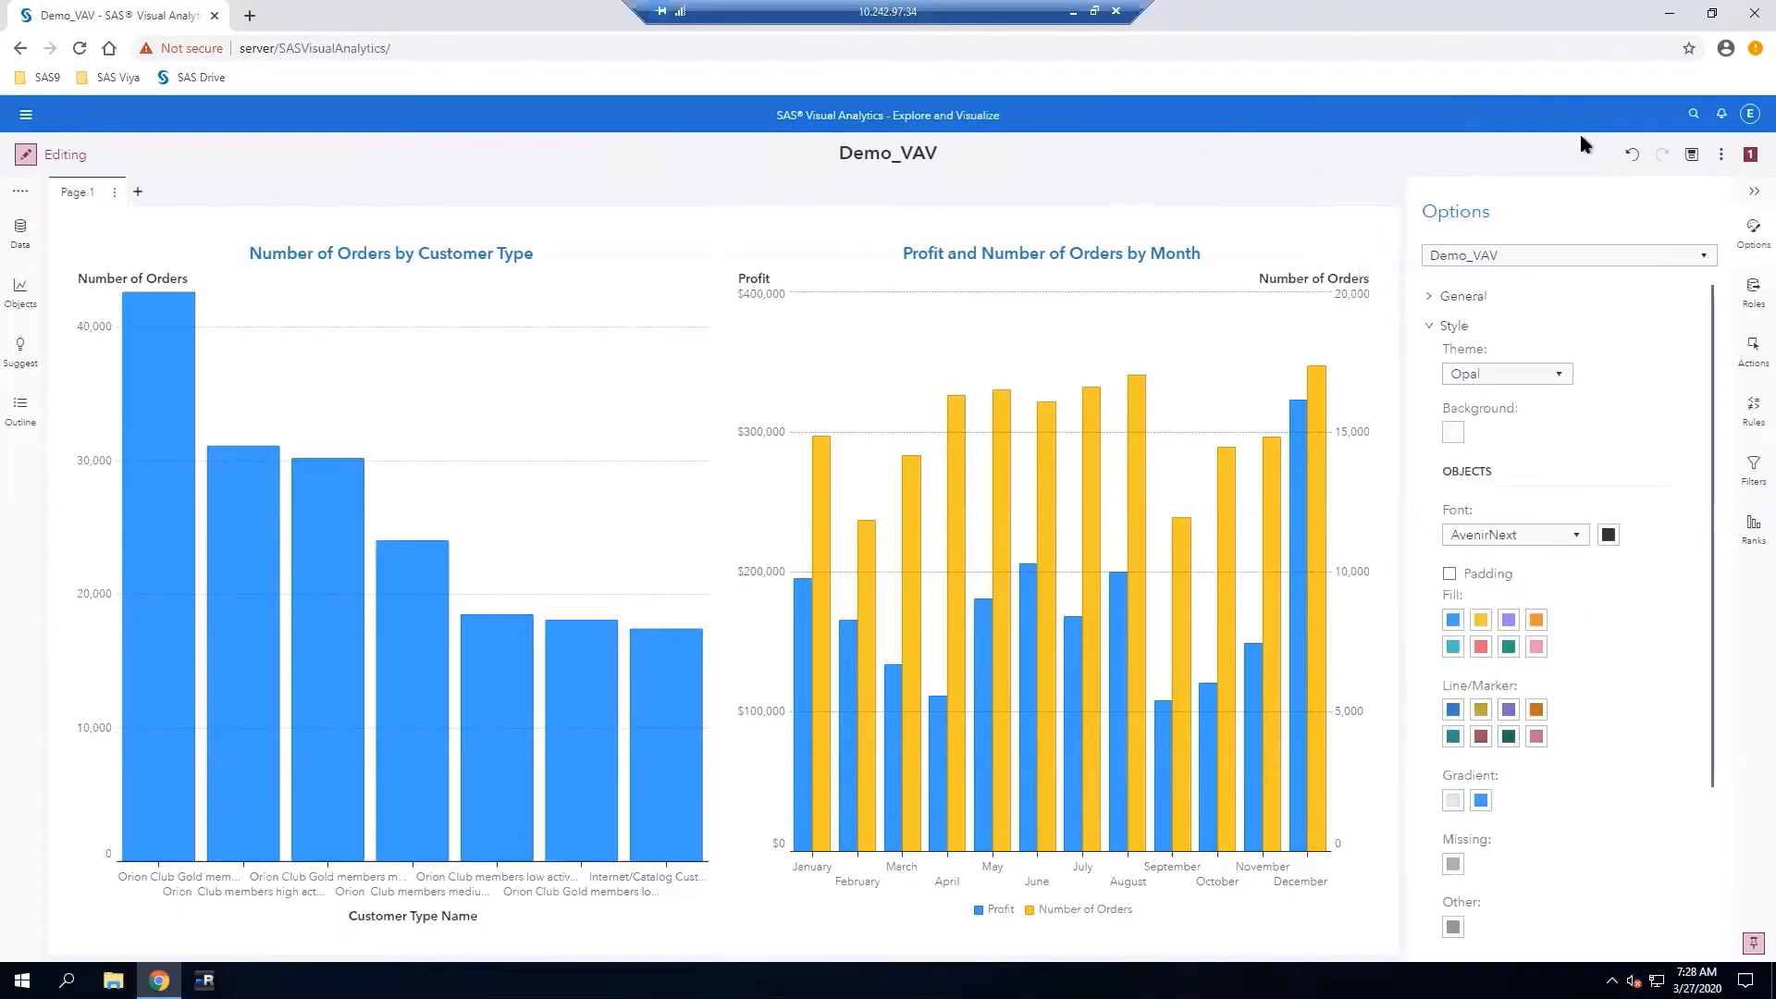
{"action": "left_click", "coordinate": [1693, 157]}
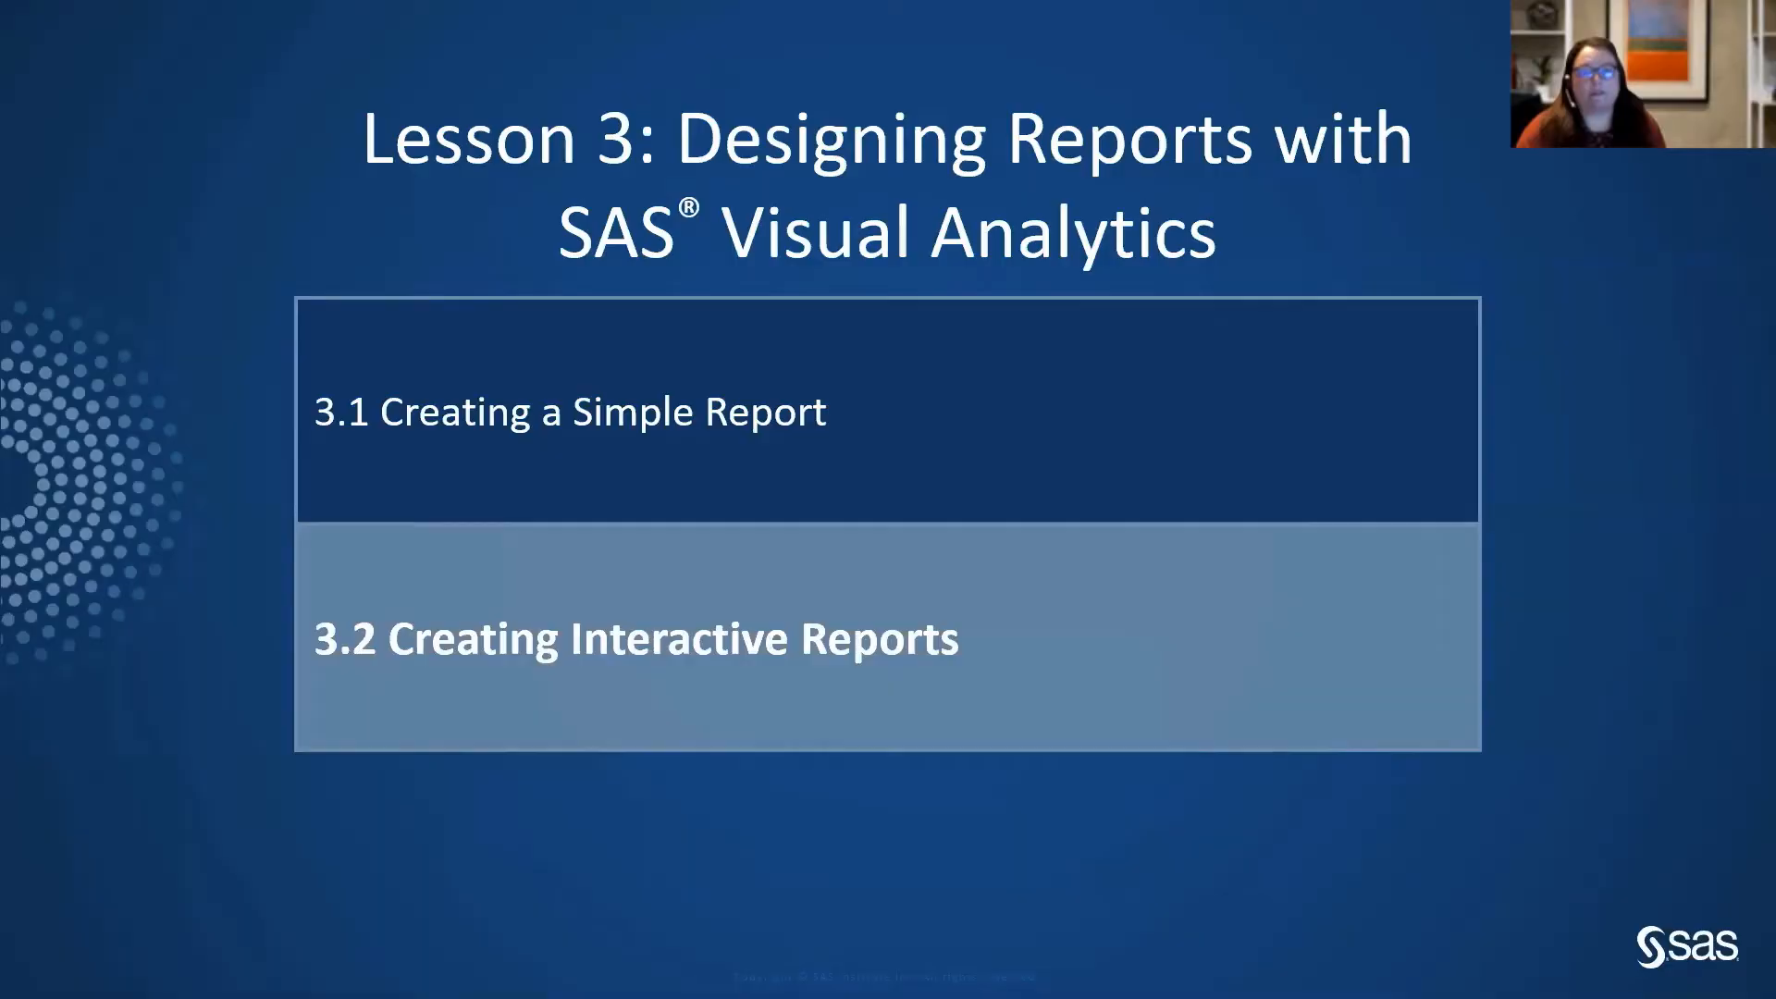
{"action": "key", "text": "Right"}
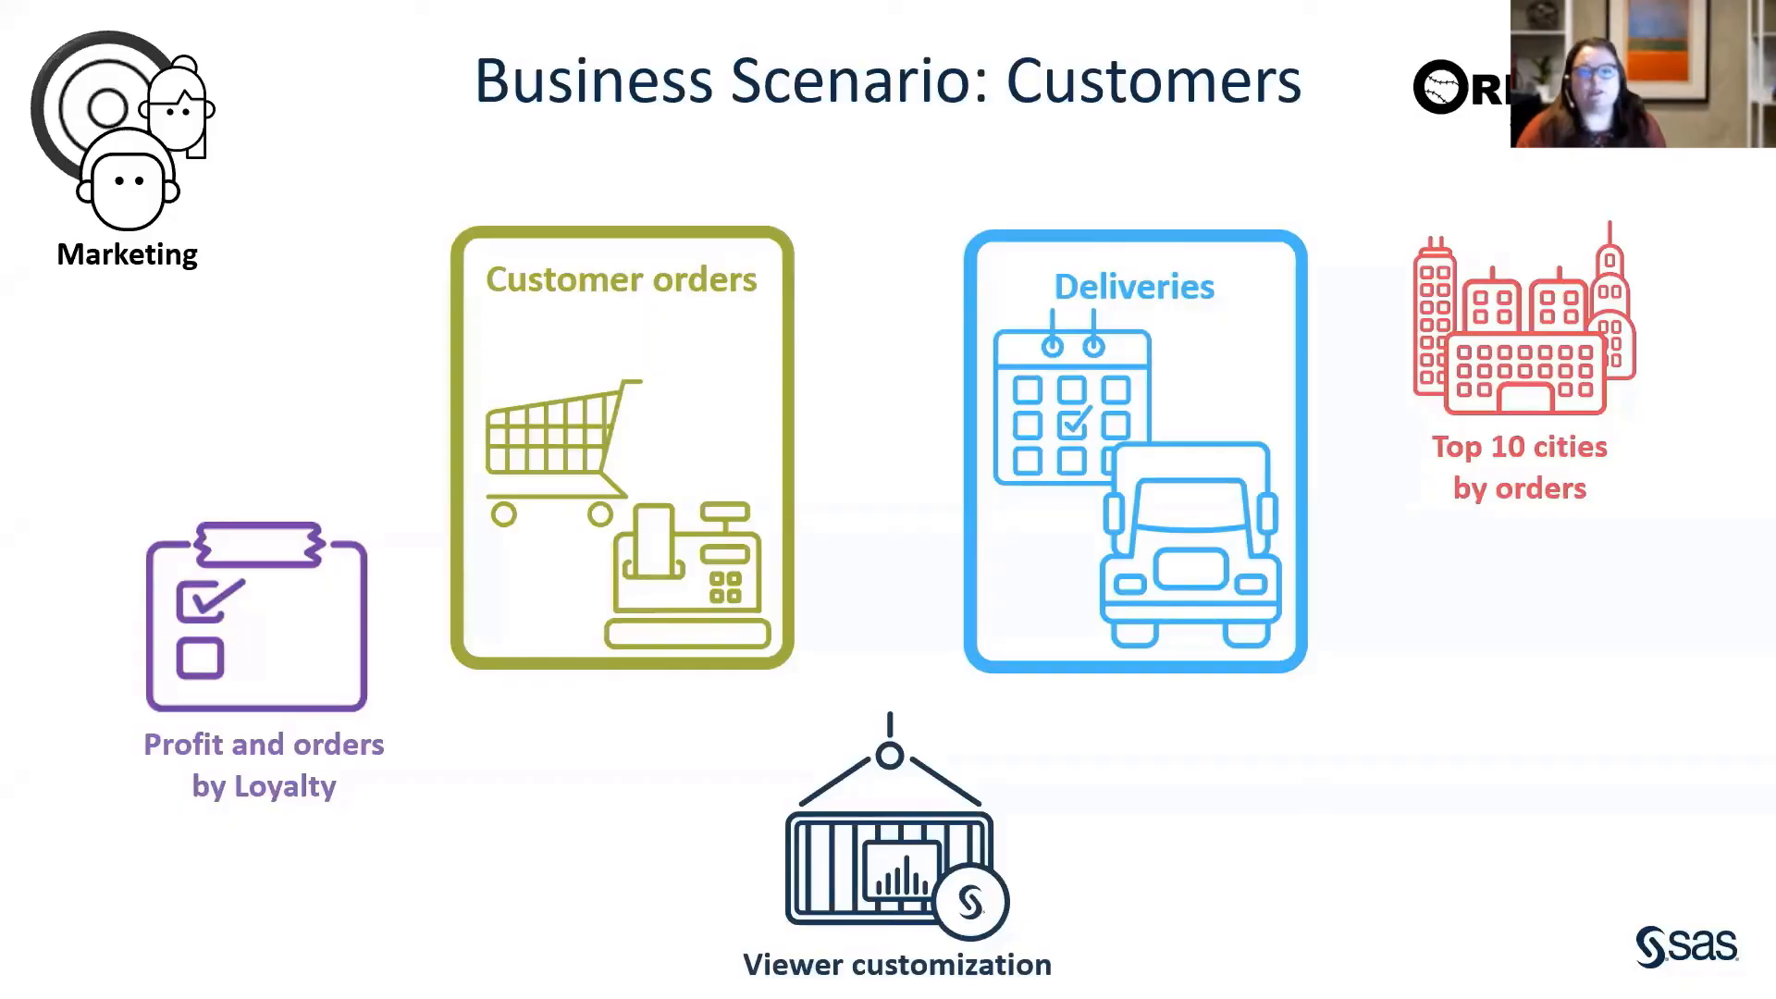
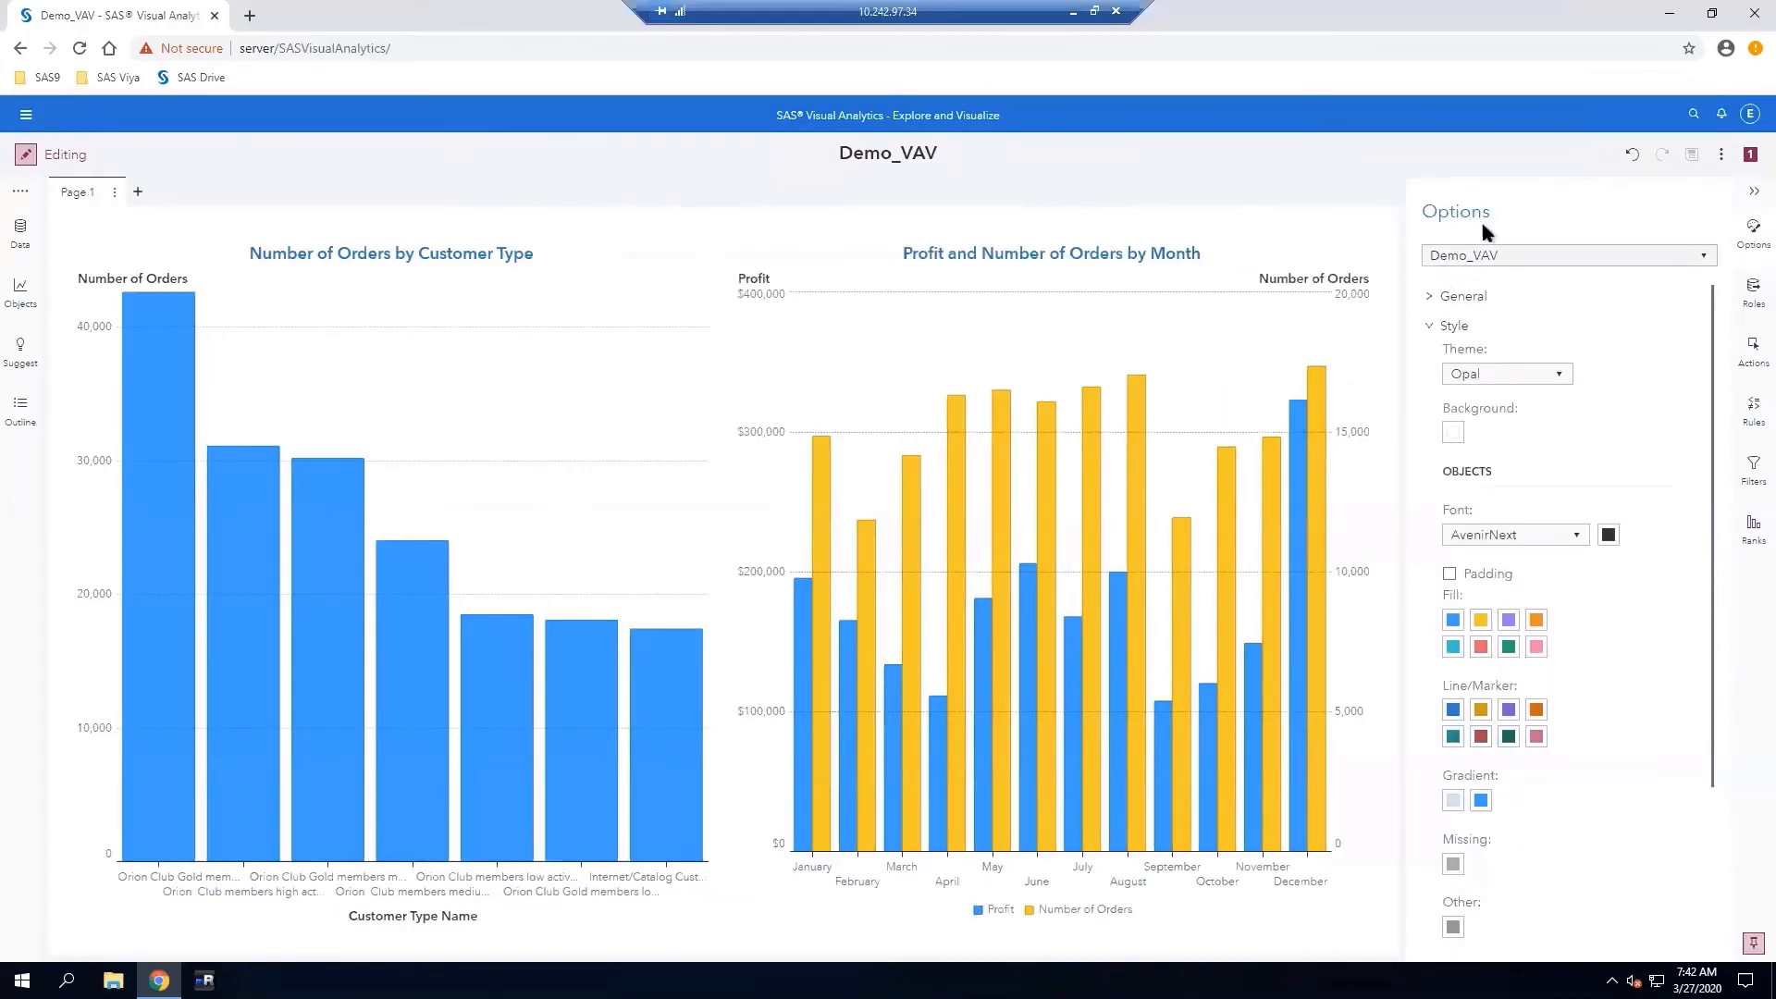
Set the viewer customization capability level of the Demo_VAV report to Data edits
{"action": "left_click", "coordinate": [994, 328]}
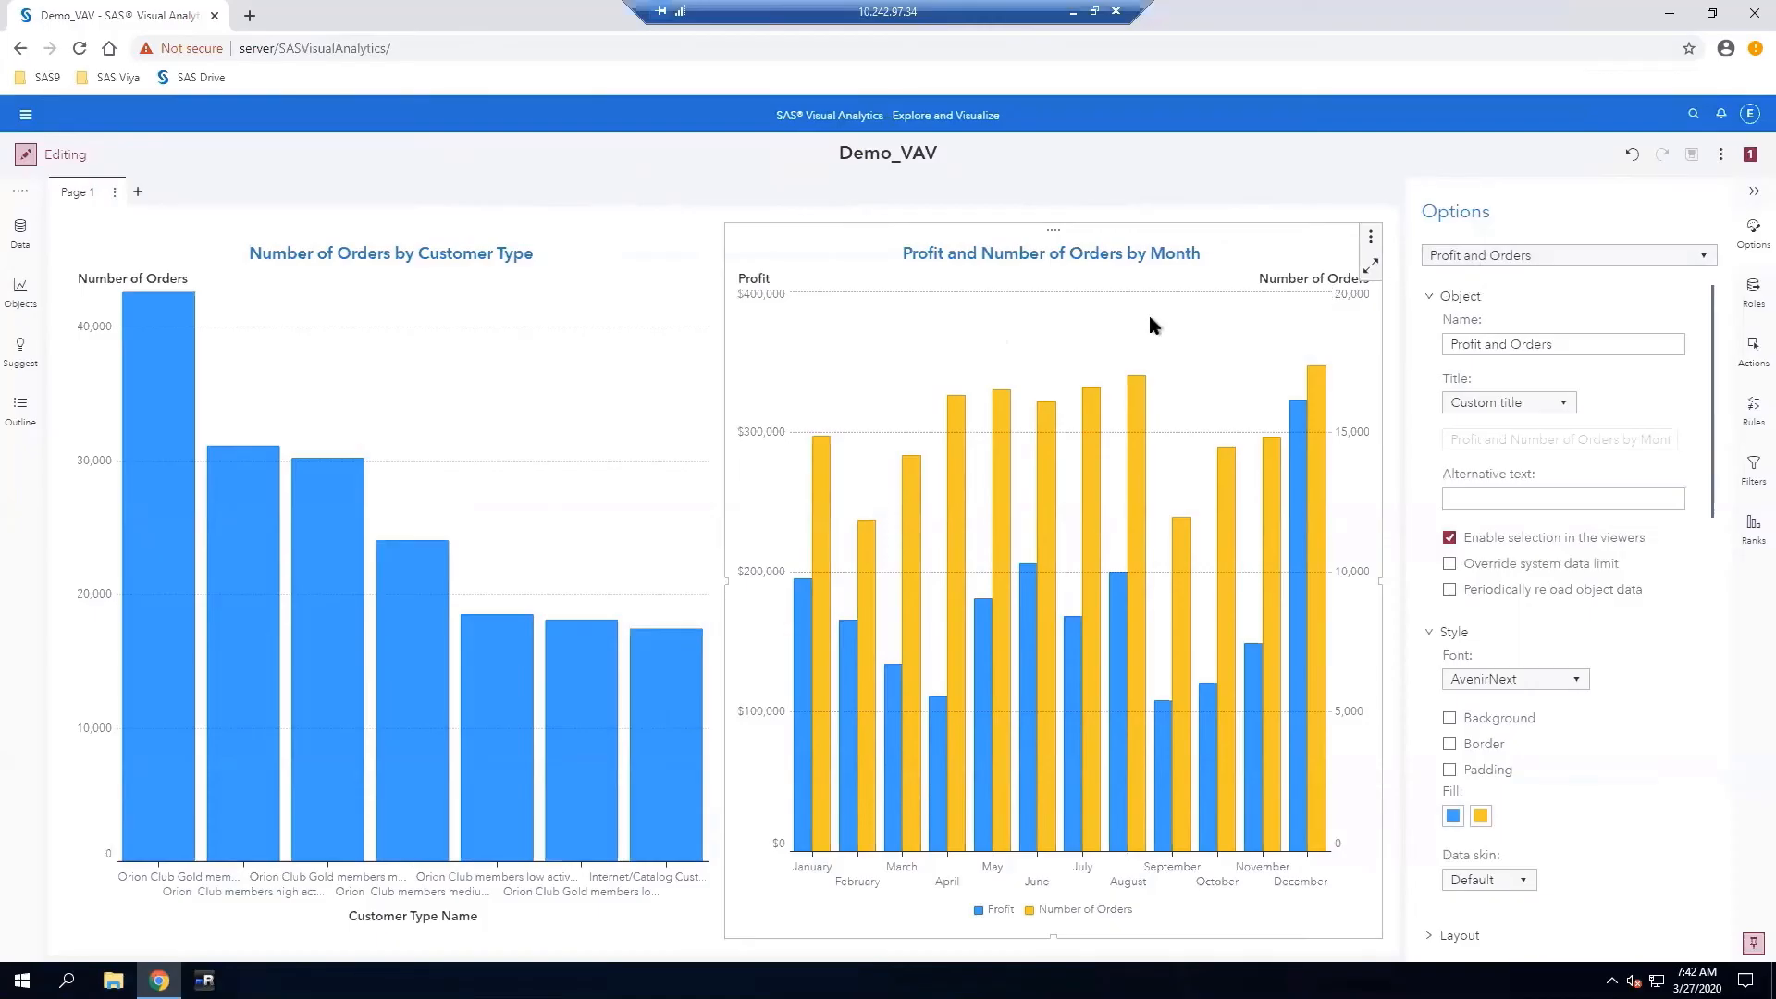
{"action": "left_click", "coordinate": [1705, 257]}
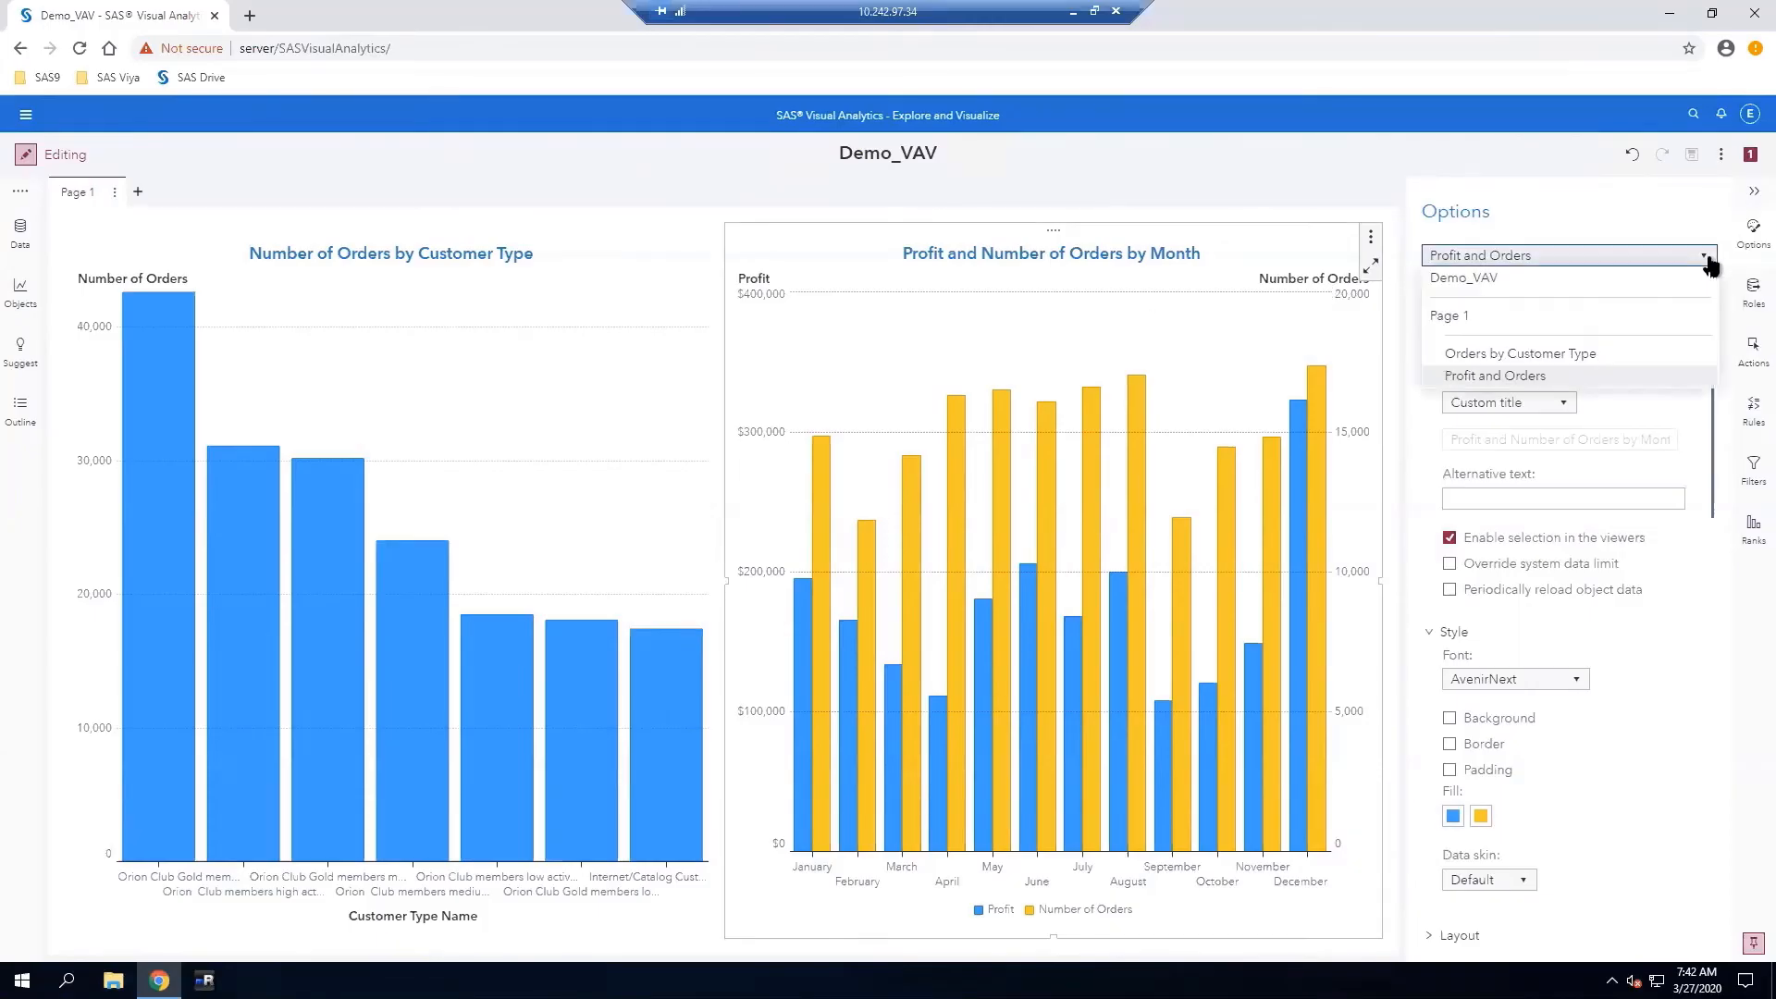
{"action": "left_click", "coordinate": [1541, 280]}
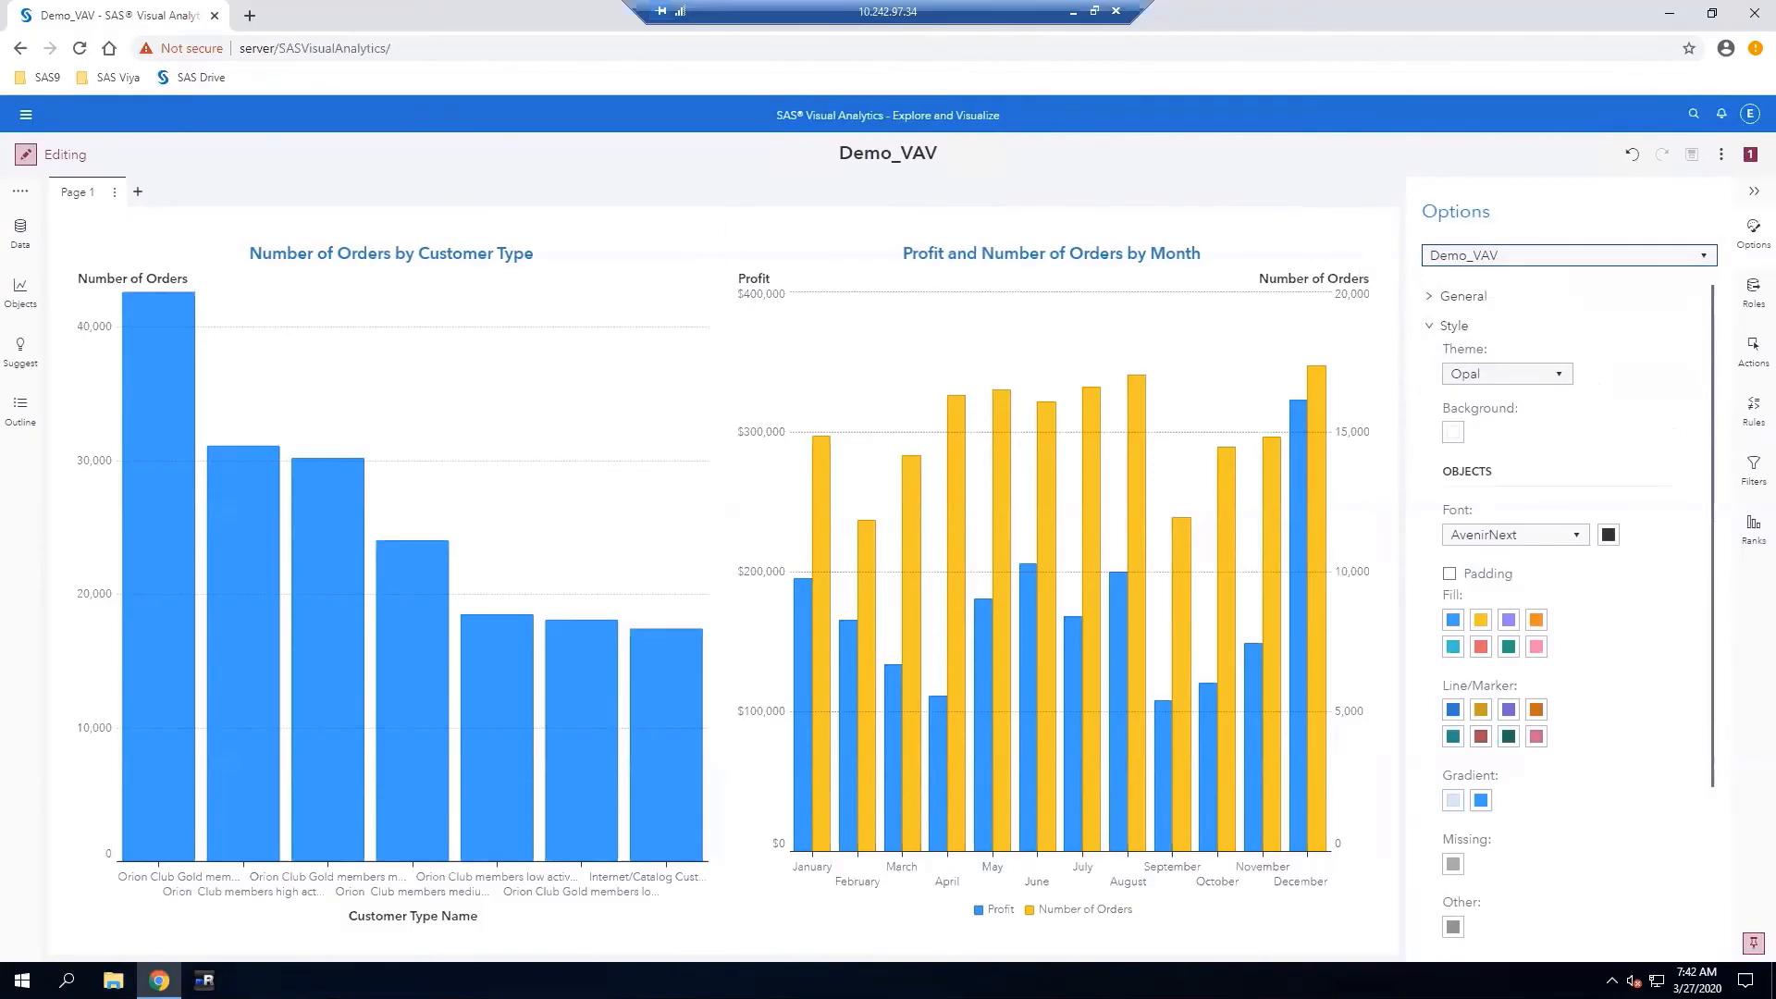
{"action": "scroll", "coordinate": [1647, 464], "scroll_direction": "down", "scroll_amount": 3}
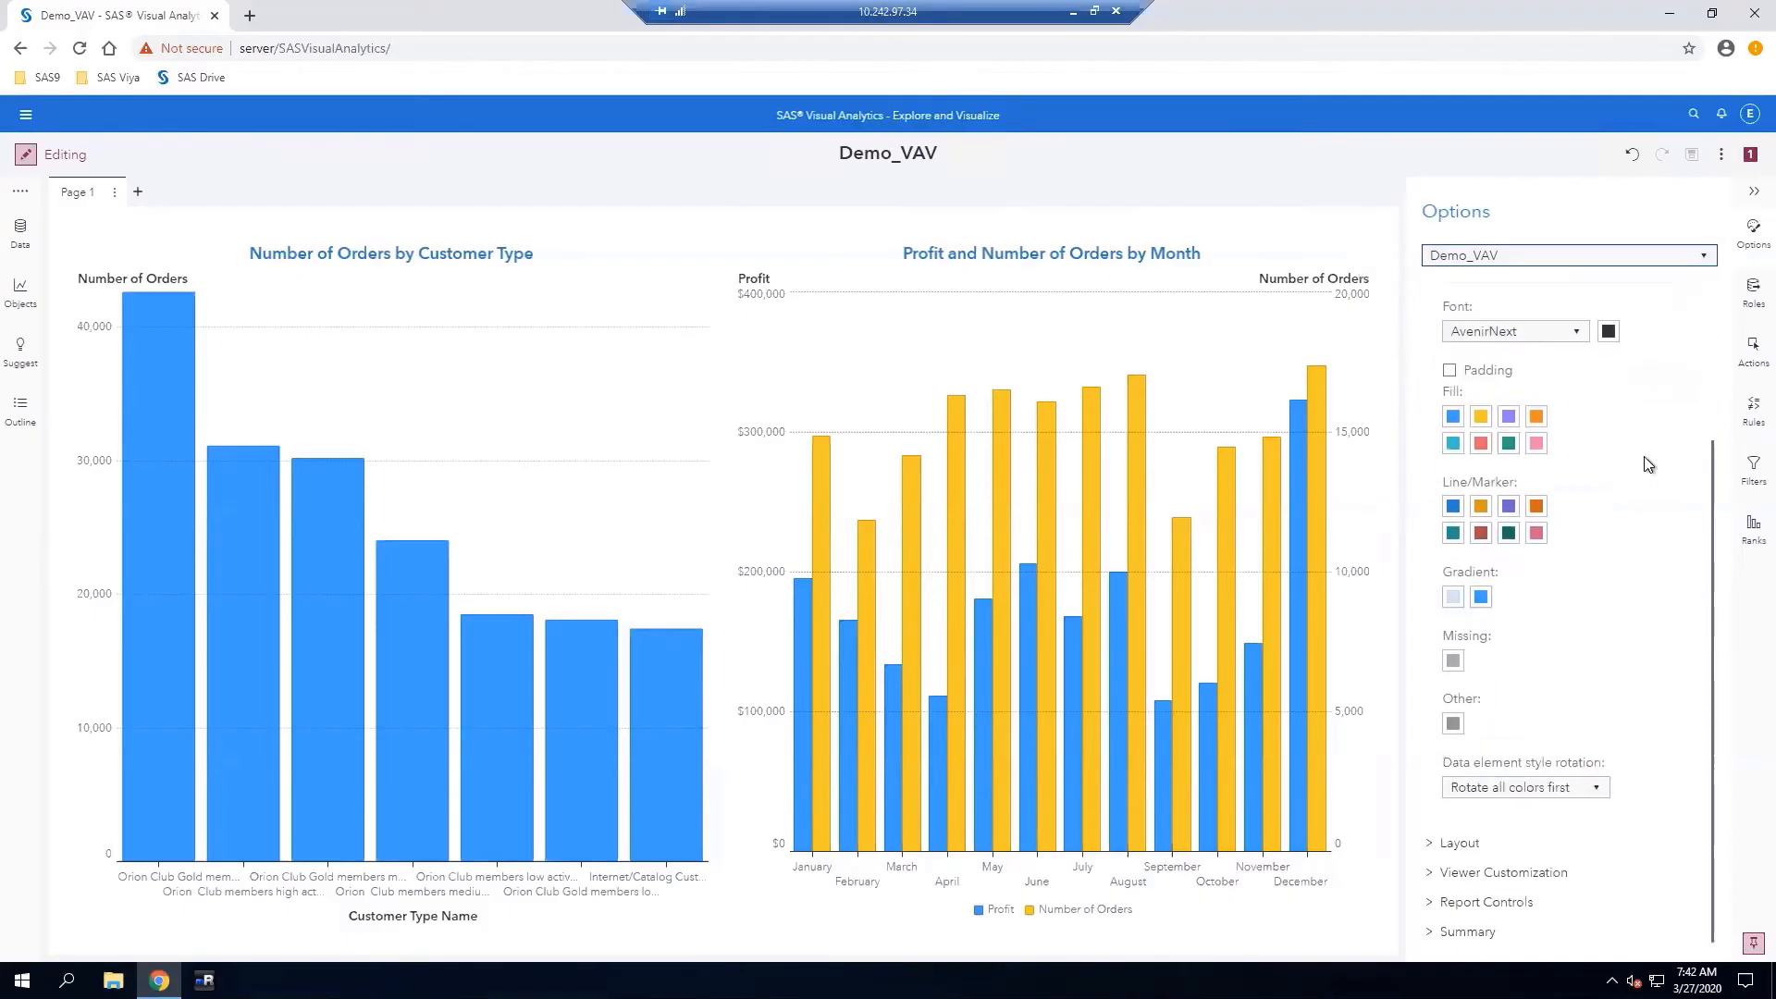
{"action": "left_click", "coordinate": [1437, 884]}
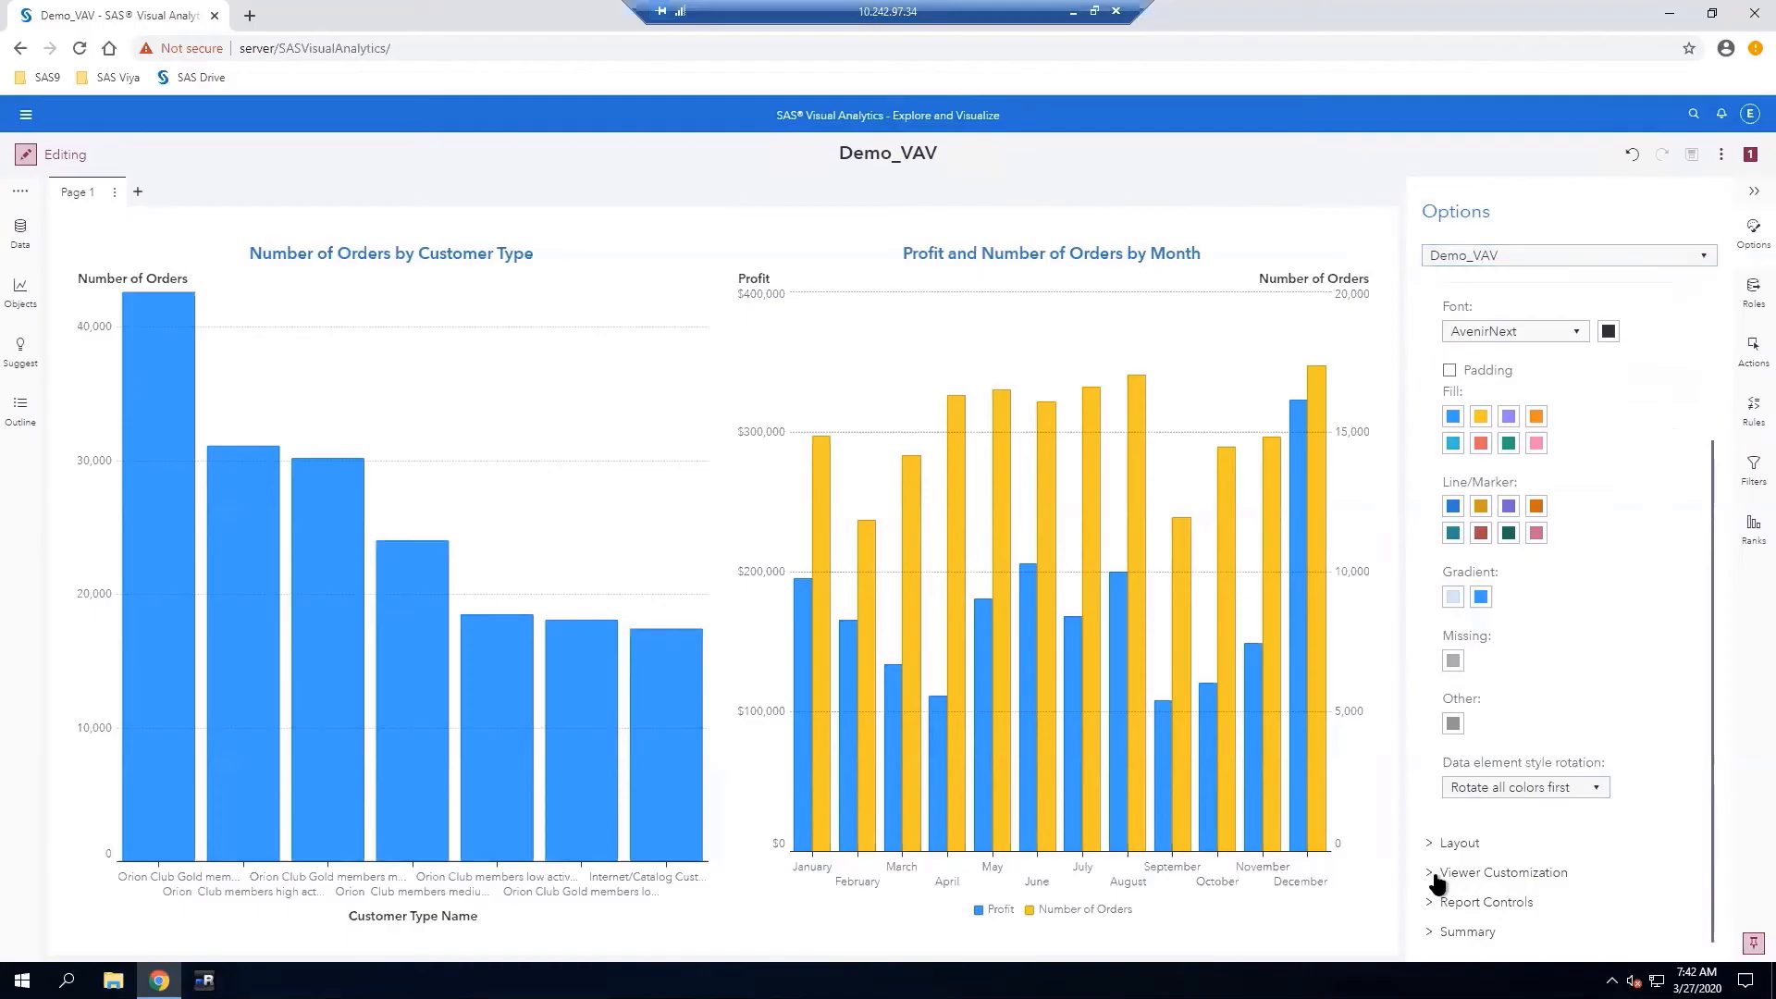
{"action": "scroll", "coordinate": [1580, 740], "scroll_direction": "down", "scroll_amount": 3}
{"action": "scroll", "coordinate": [1582, 743], "scroll_direction": "down", "scroll_amount": 1}
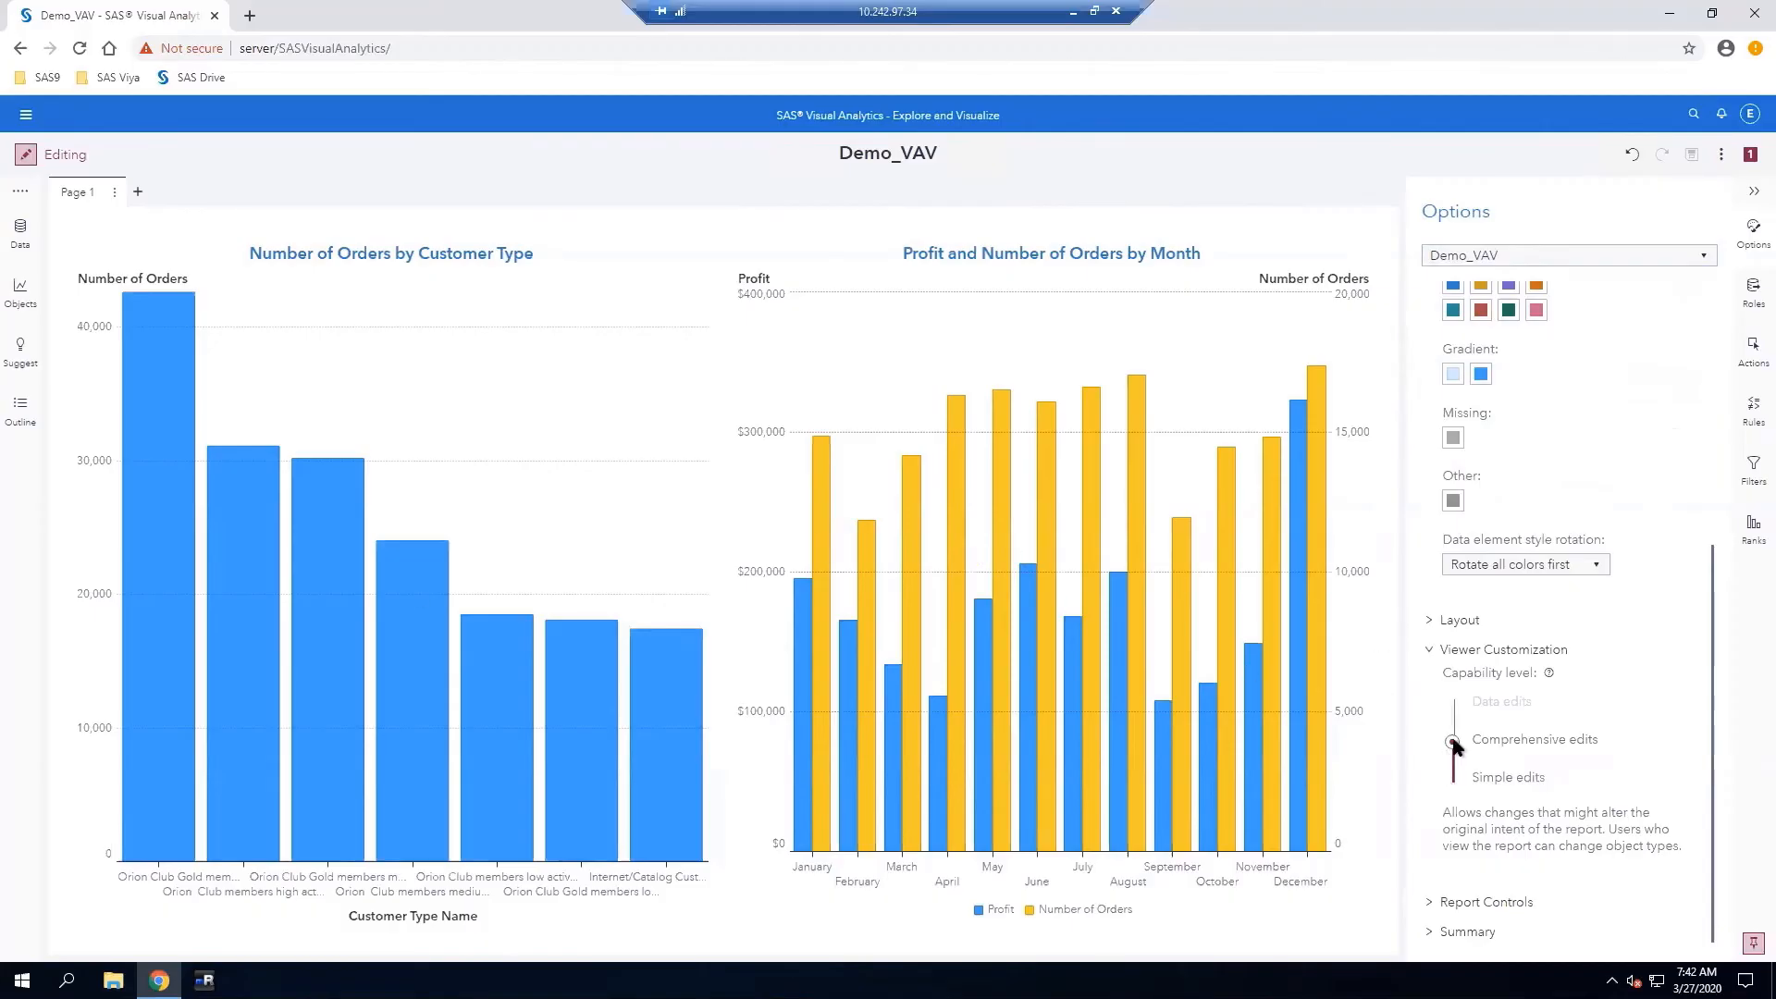
{"action": "left_click", "coordinate": [1471, 700]}
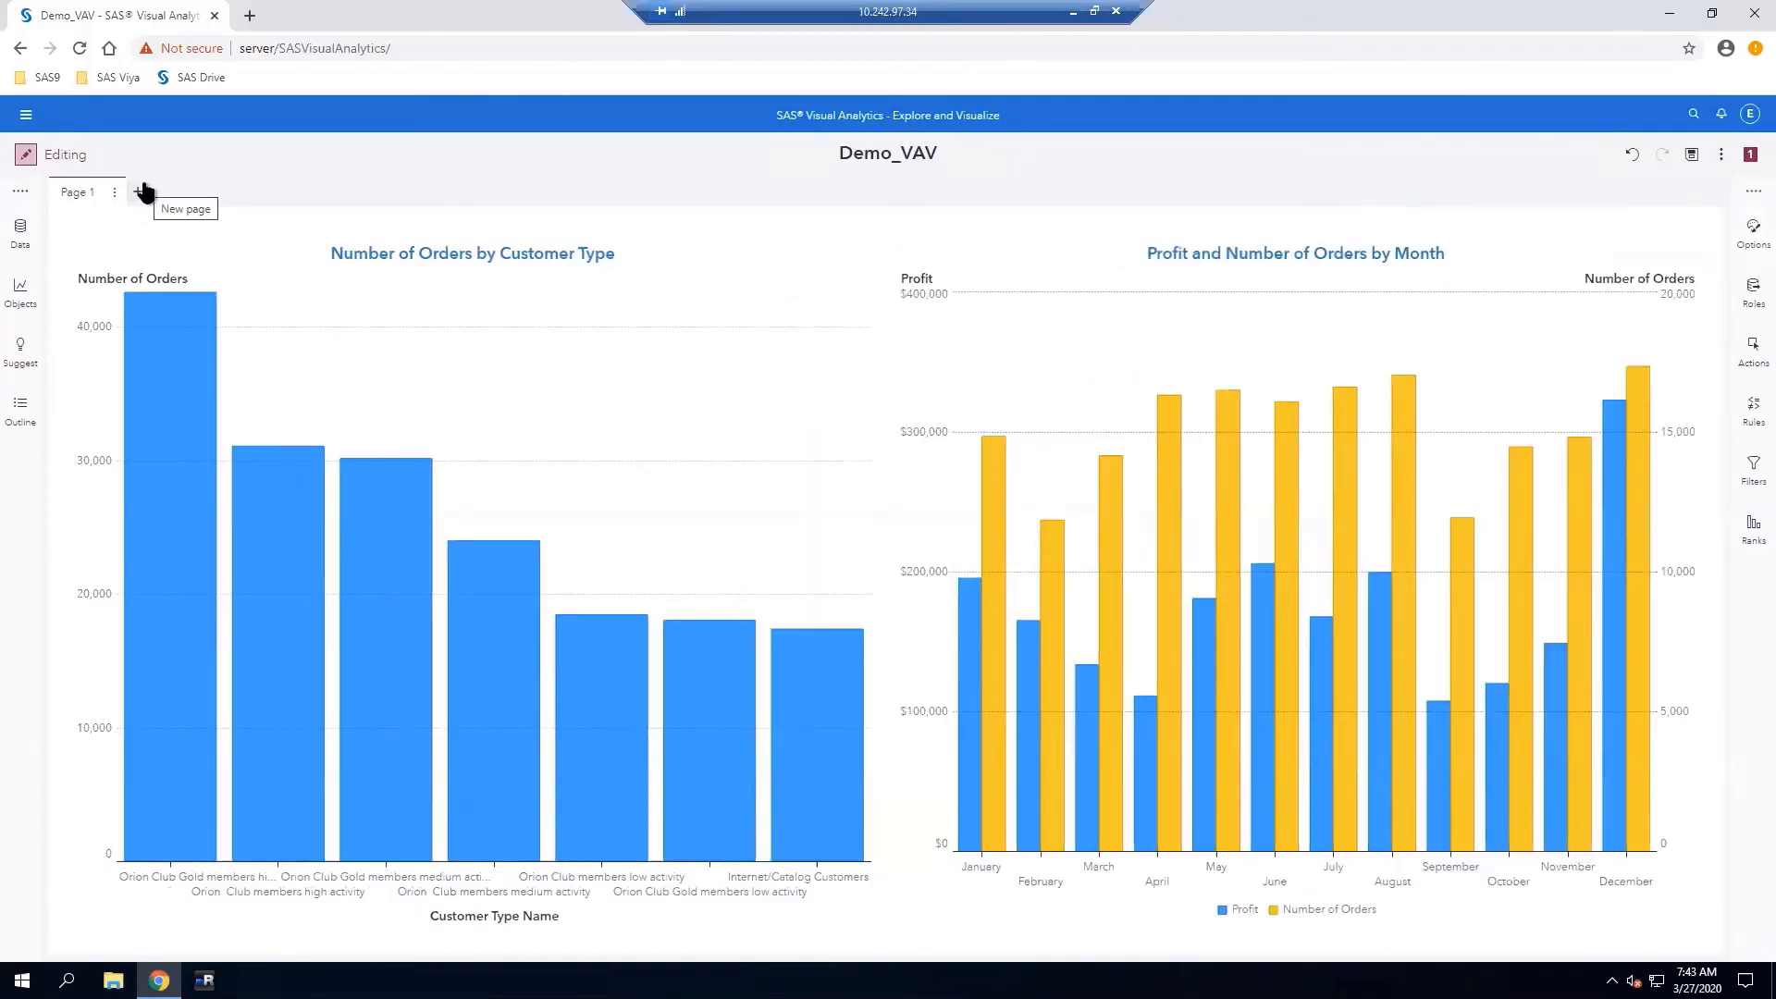
Add a second page to the report and name it Delivery Analysis
{"action": "left_click", "coordinate": [141, 191]}
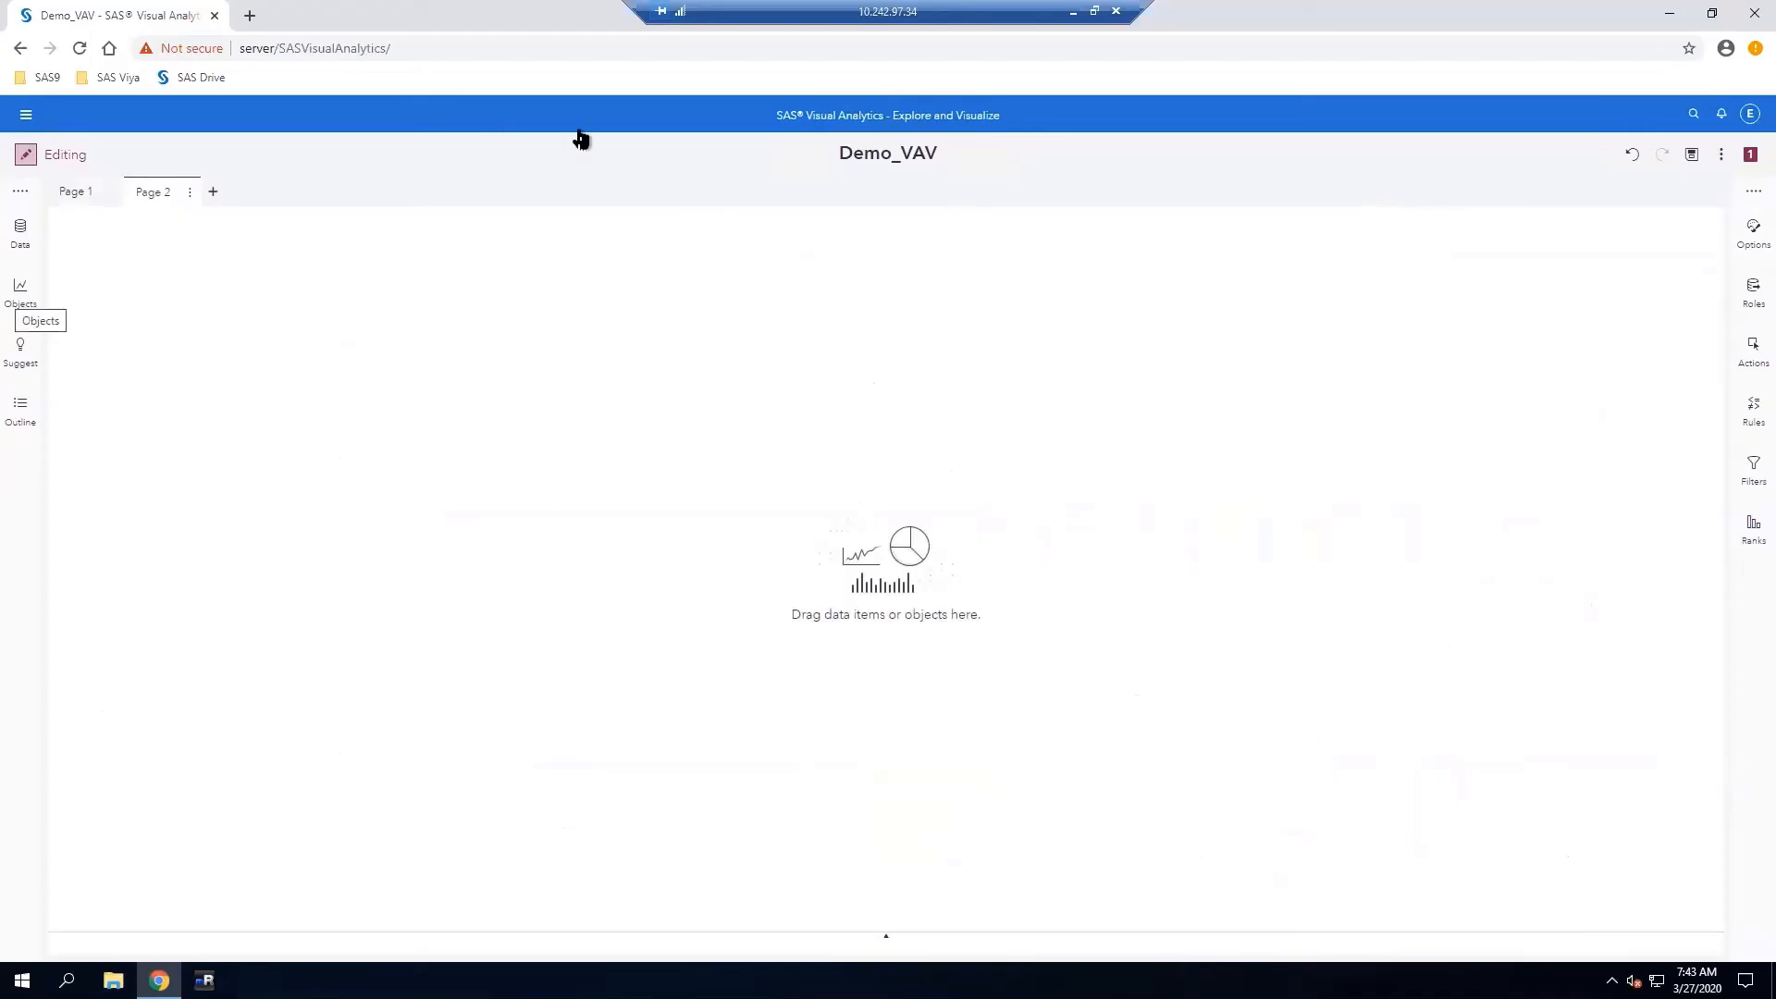
{"action": "right_click", "coordinate": [147, 205]}
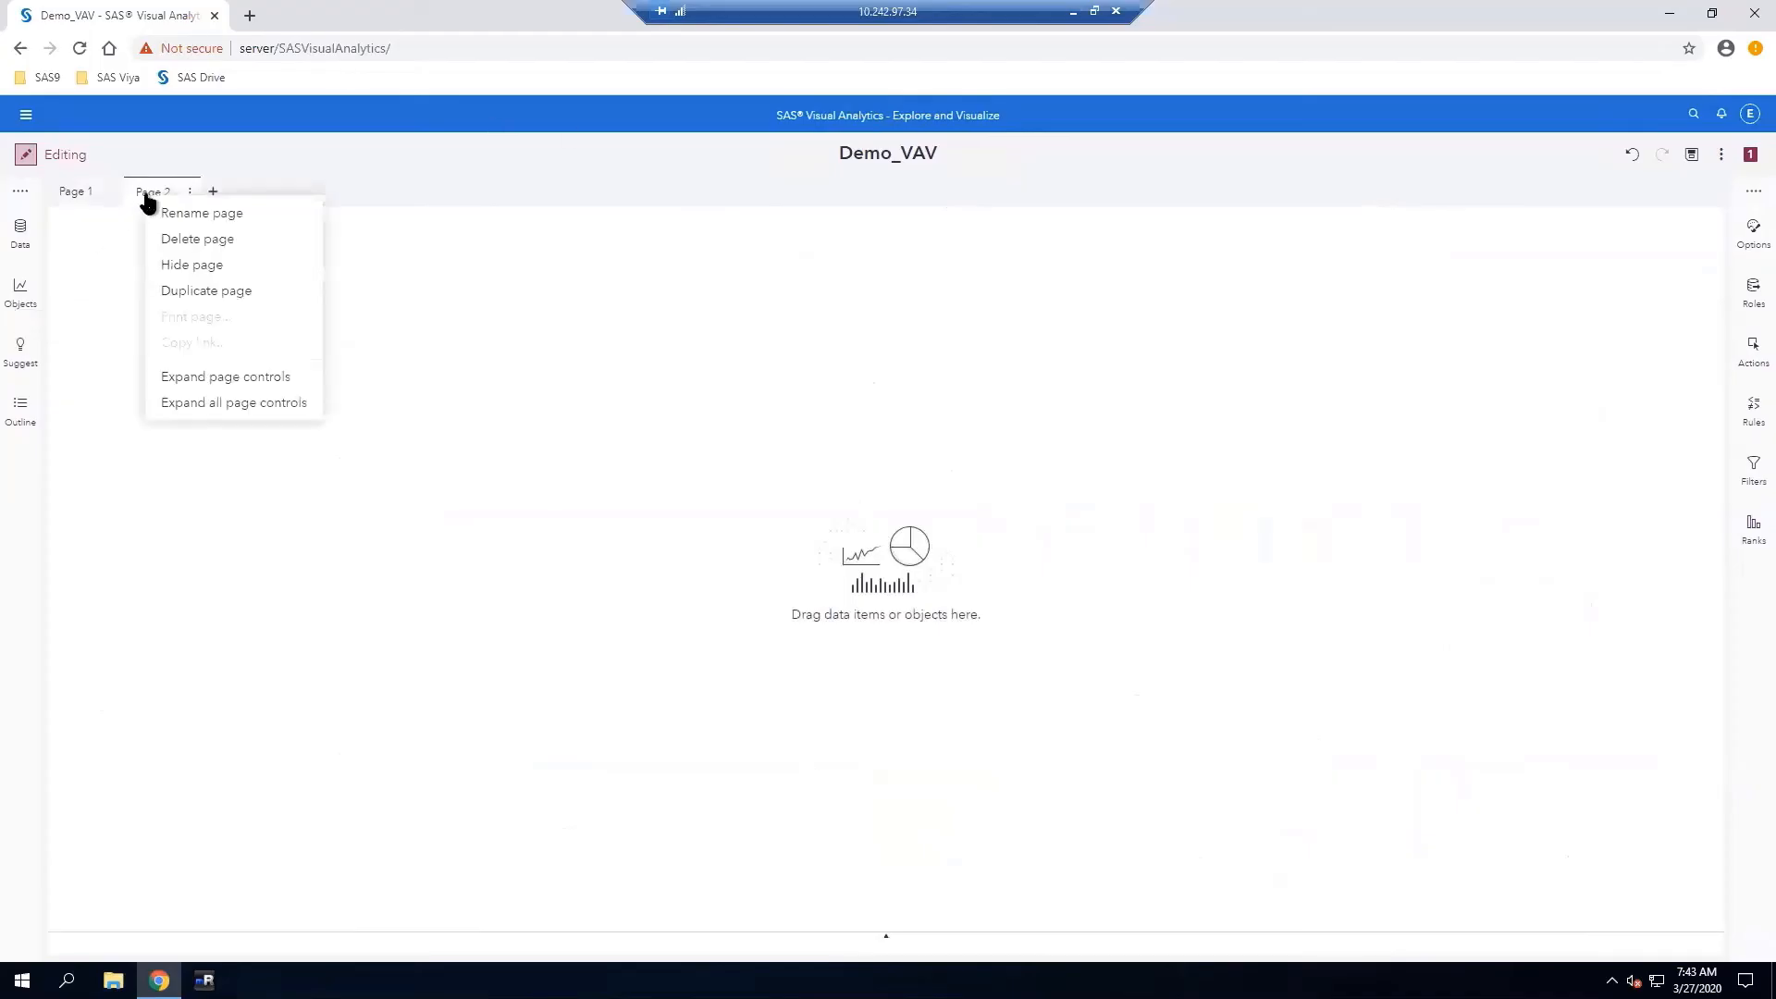
{"action": "left_click", "coordinate": [195, 215]}
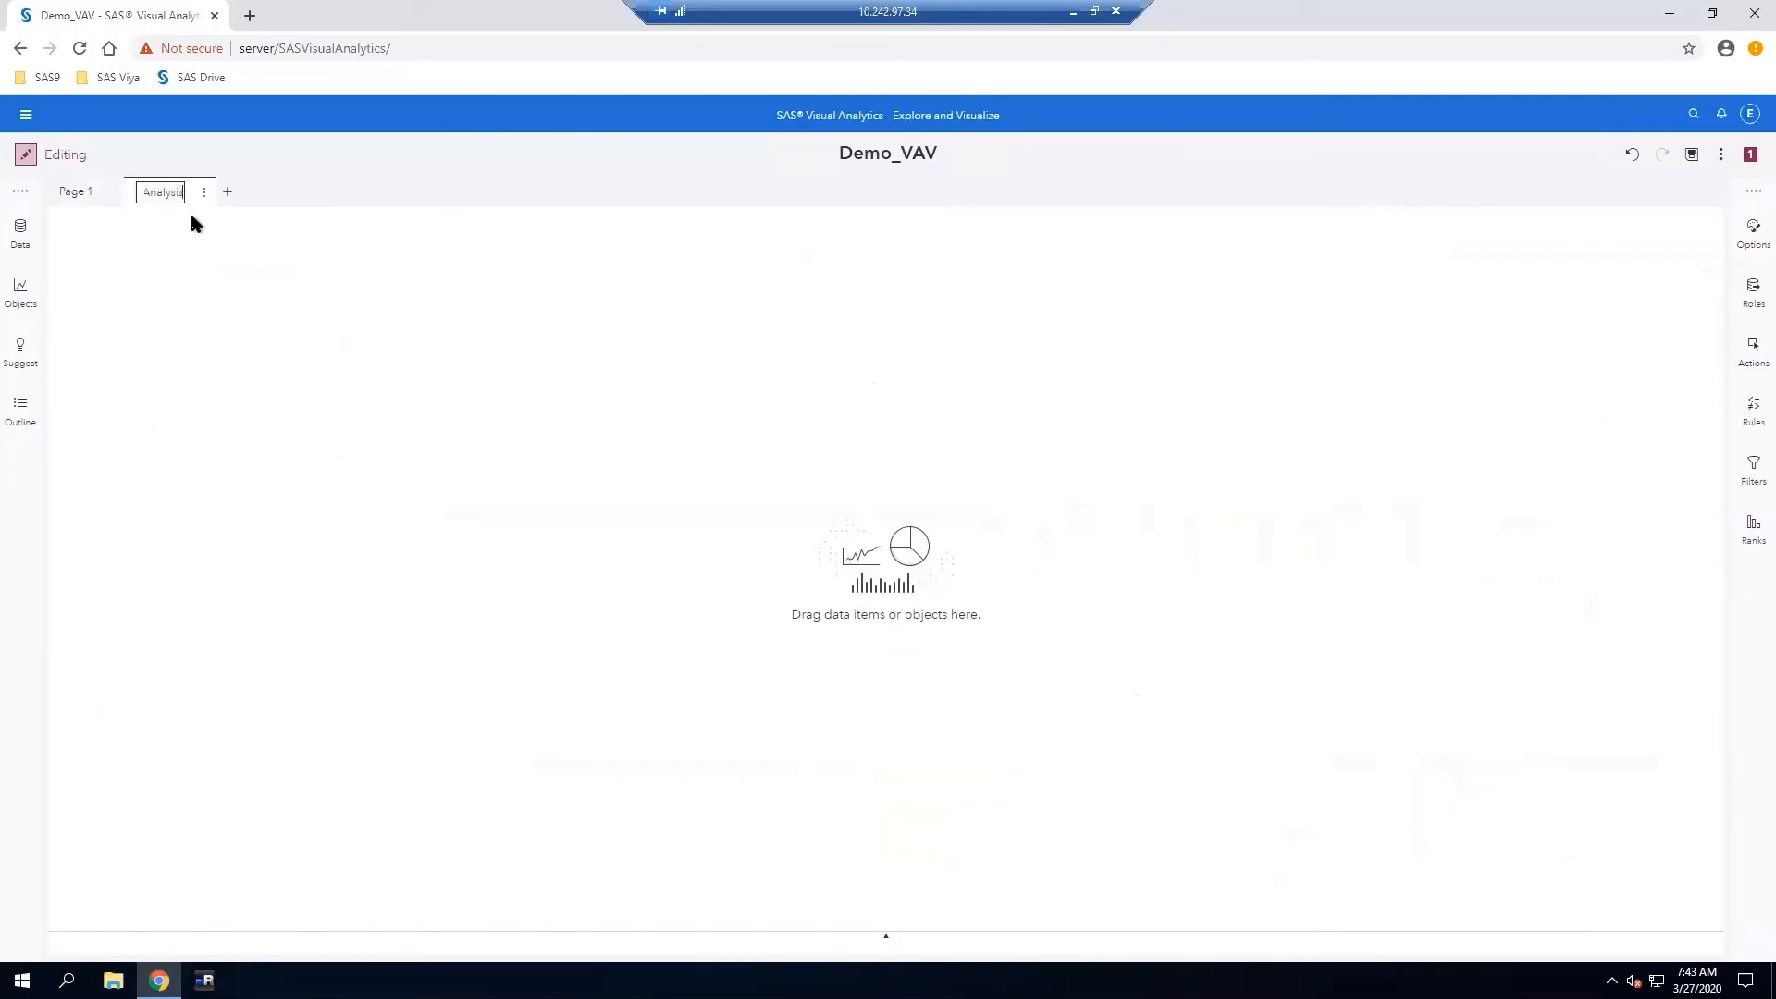
{"action": "key", "text": "Return"}
Rename Page 1 as Customer Analysis
{"action": "right_click", "coordinate": [86, 191]}
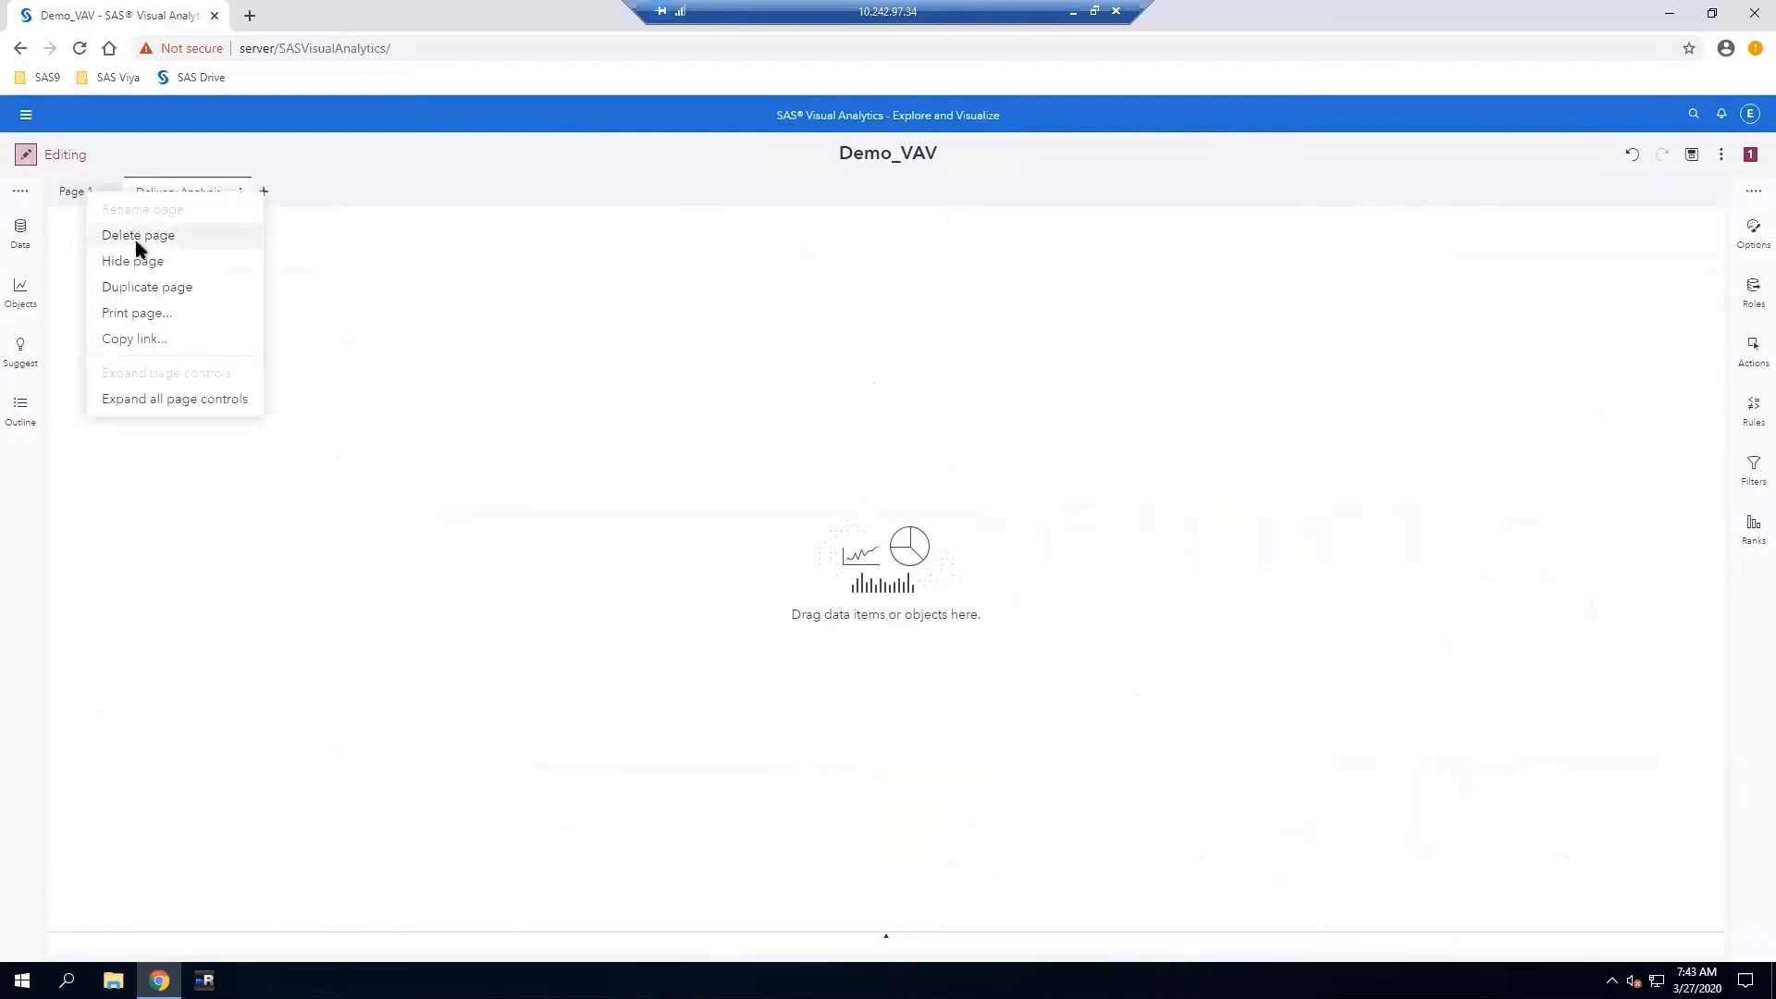
{"action": "left_click", "coordinate": [64, 195]}
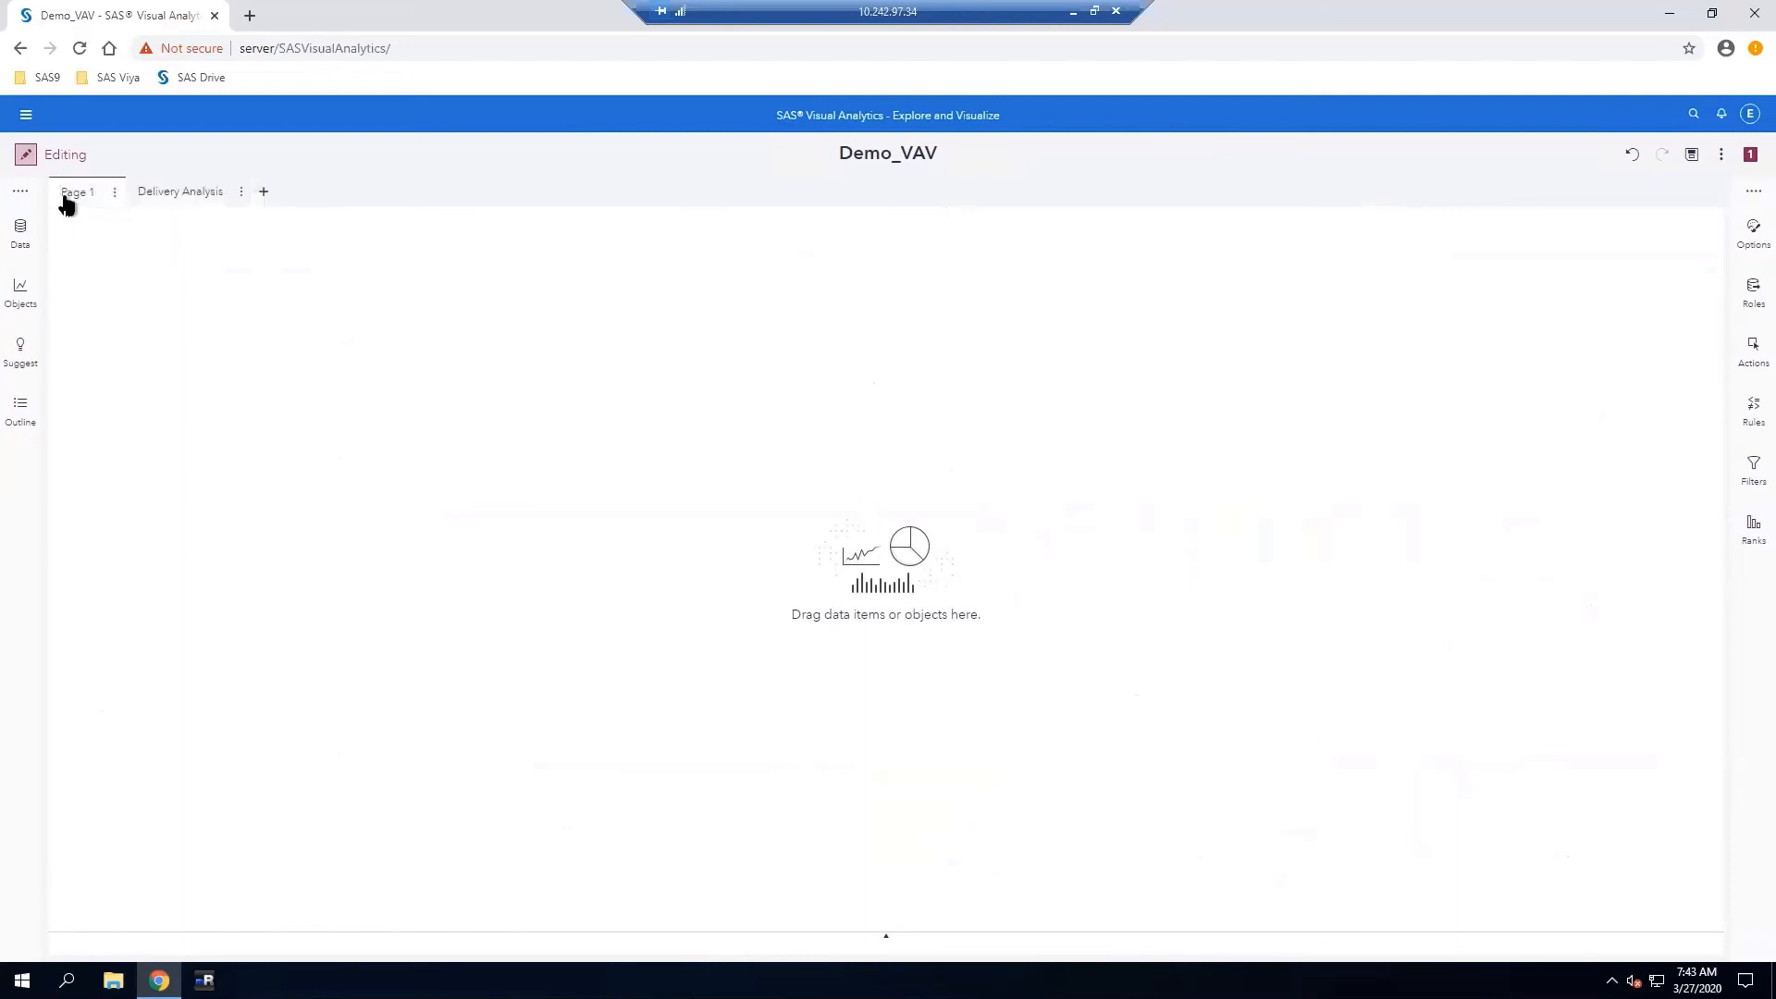
{"action": "right_click", "coordinate": [64, 198]}
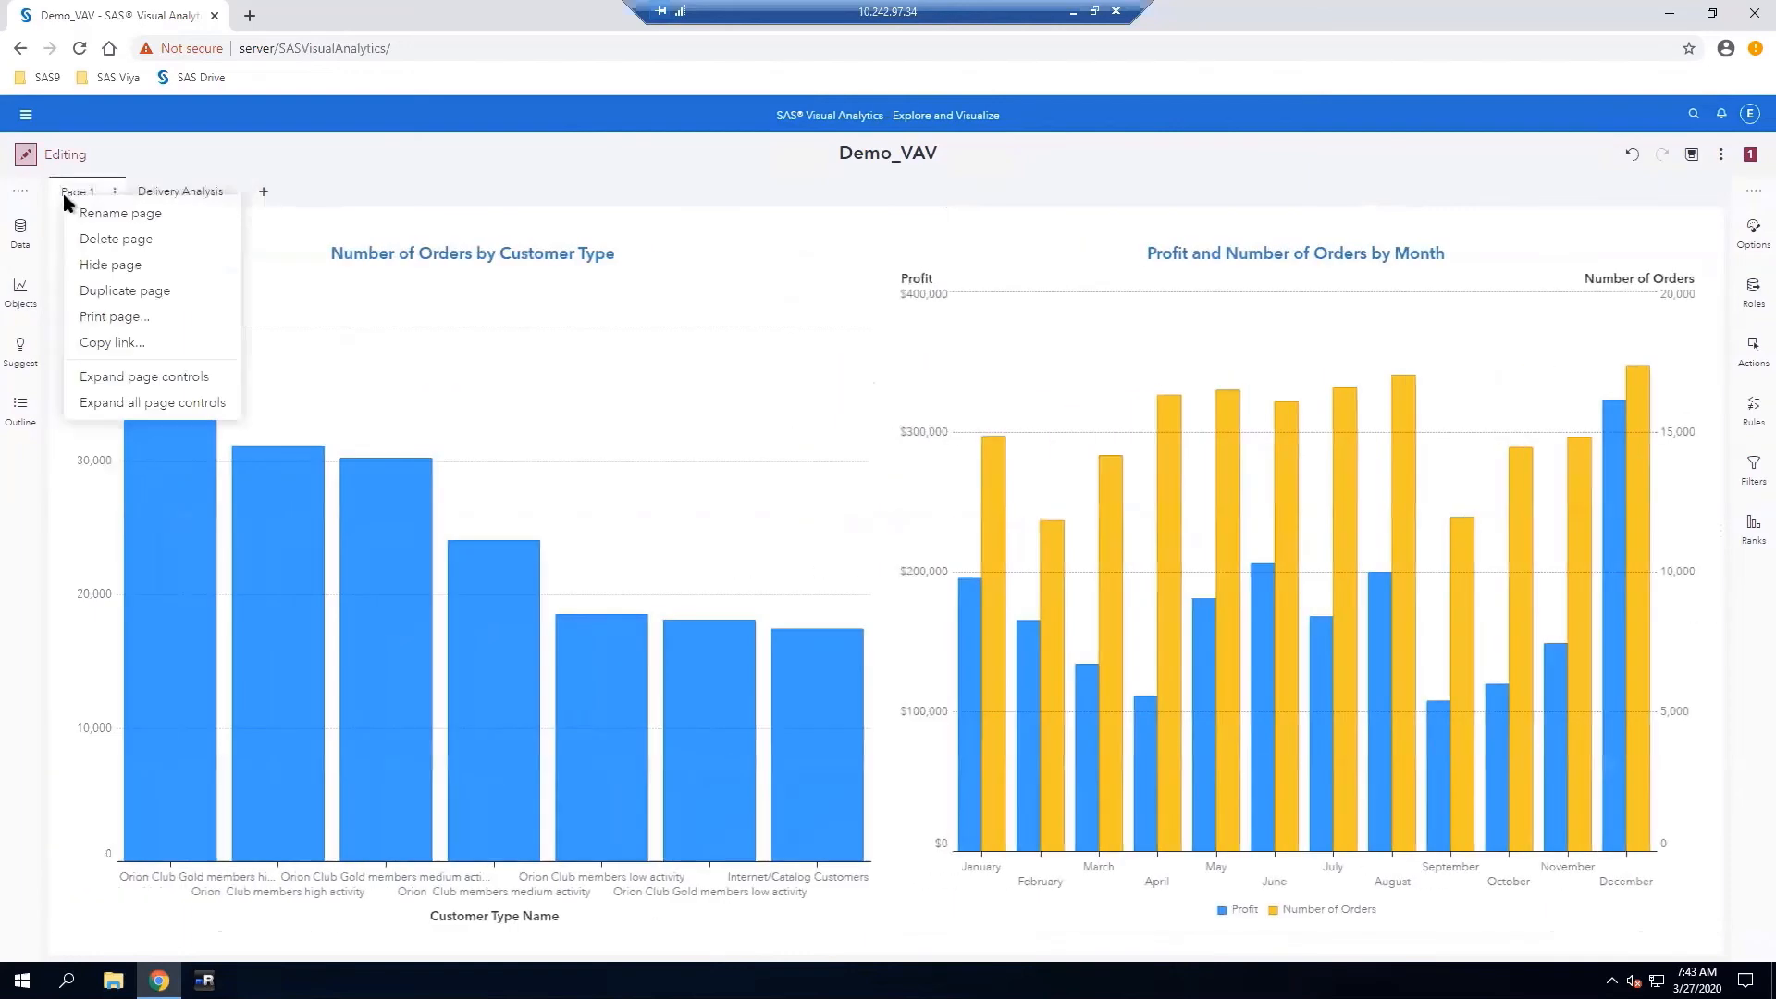
{"action": "left_click", "coordinate": [107, 220]}
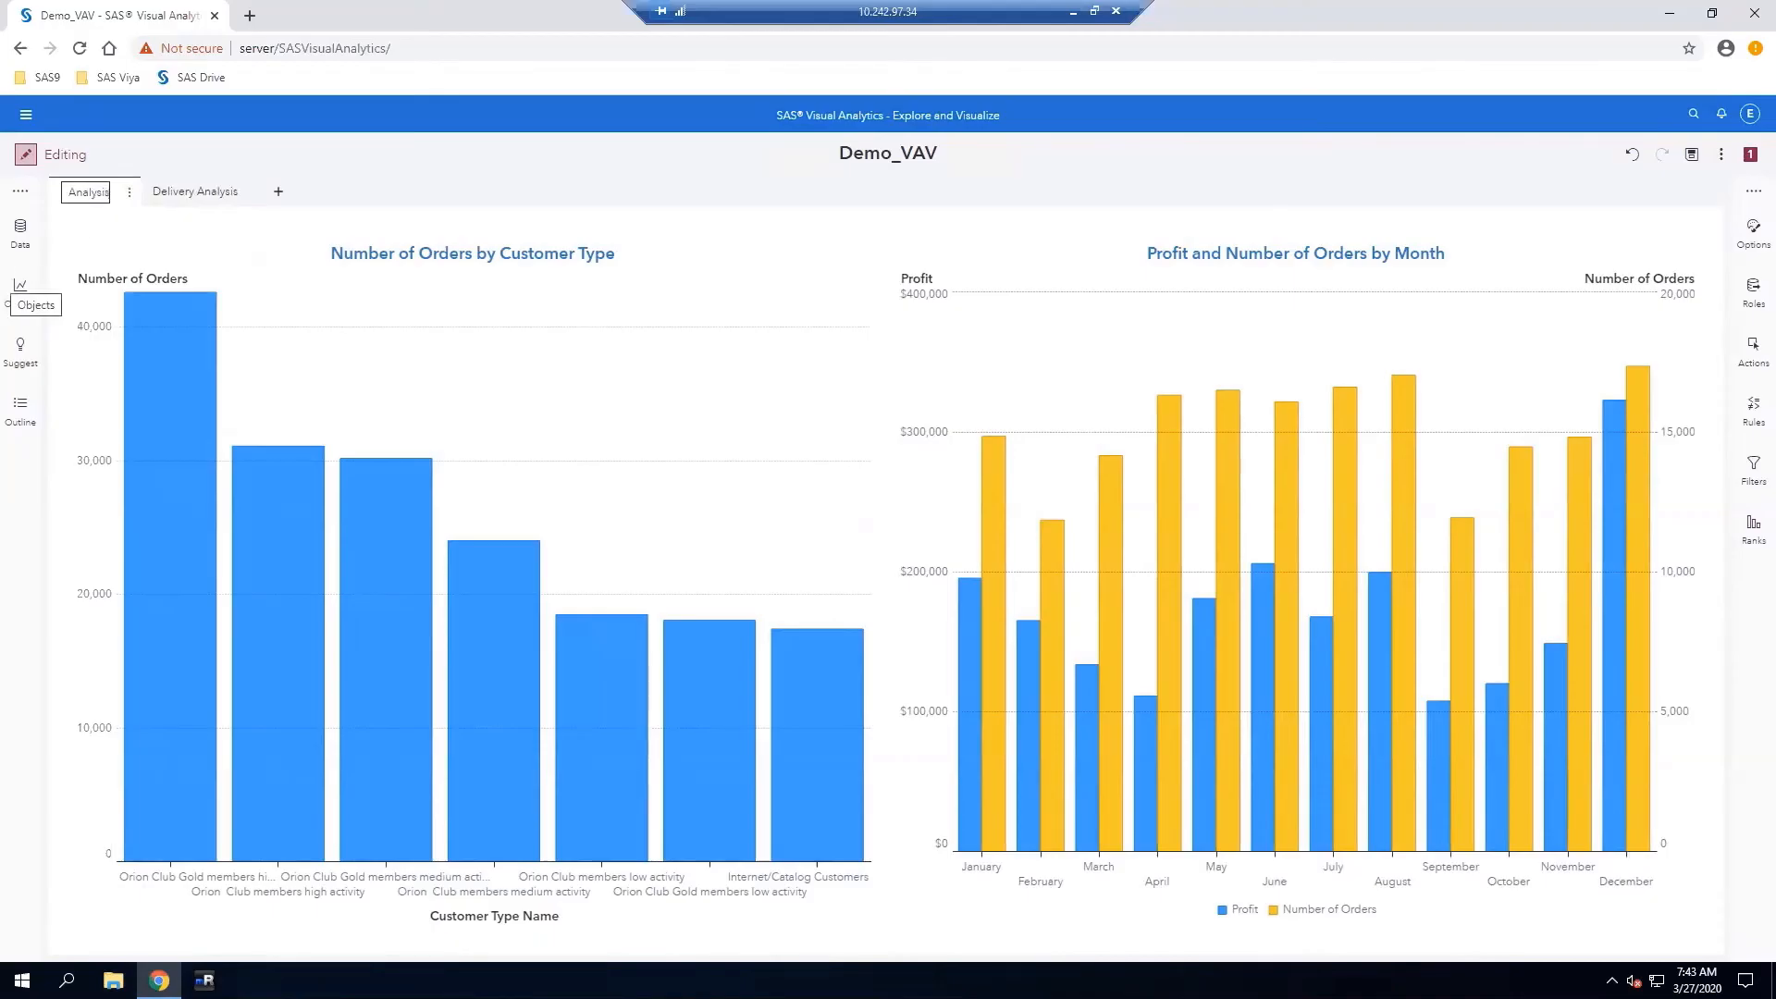
{"action": "left_click", "coordinate": [1207, 298]}
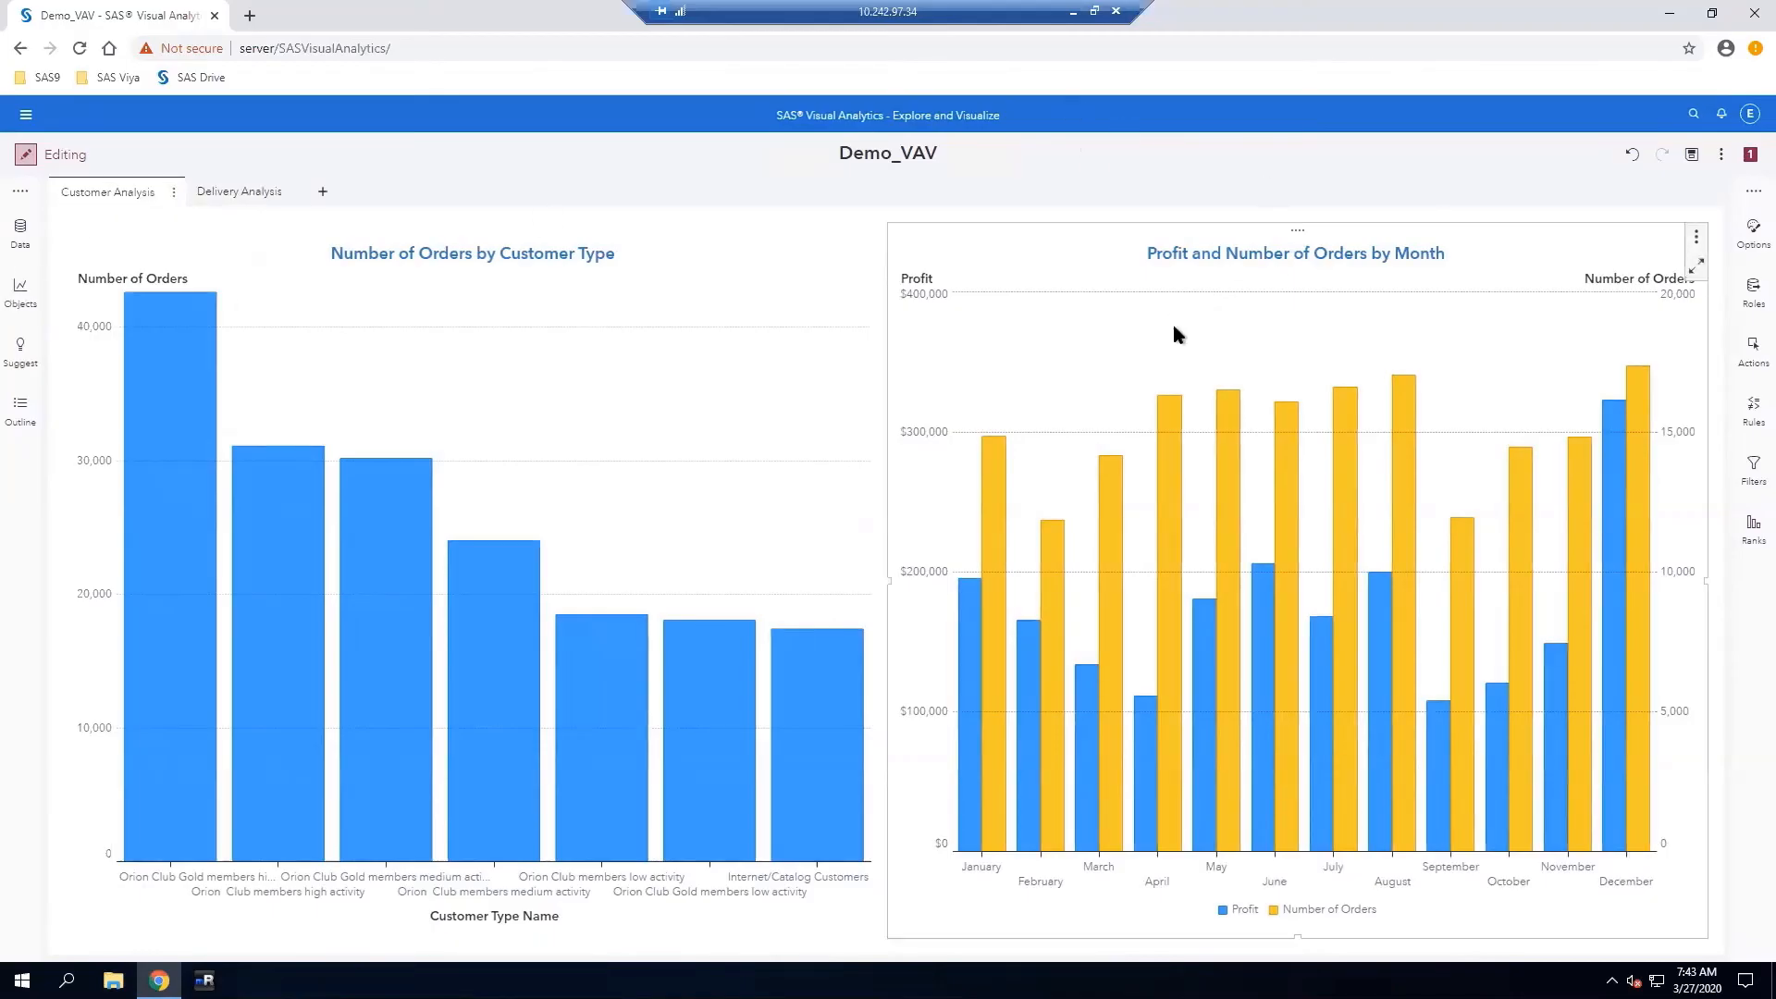
Move the Profit and Number of Orders by Month chart to the Delivery Analysis page
{"action": "right_click", "coordinate": [1206, 278]}
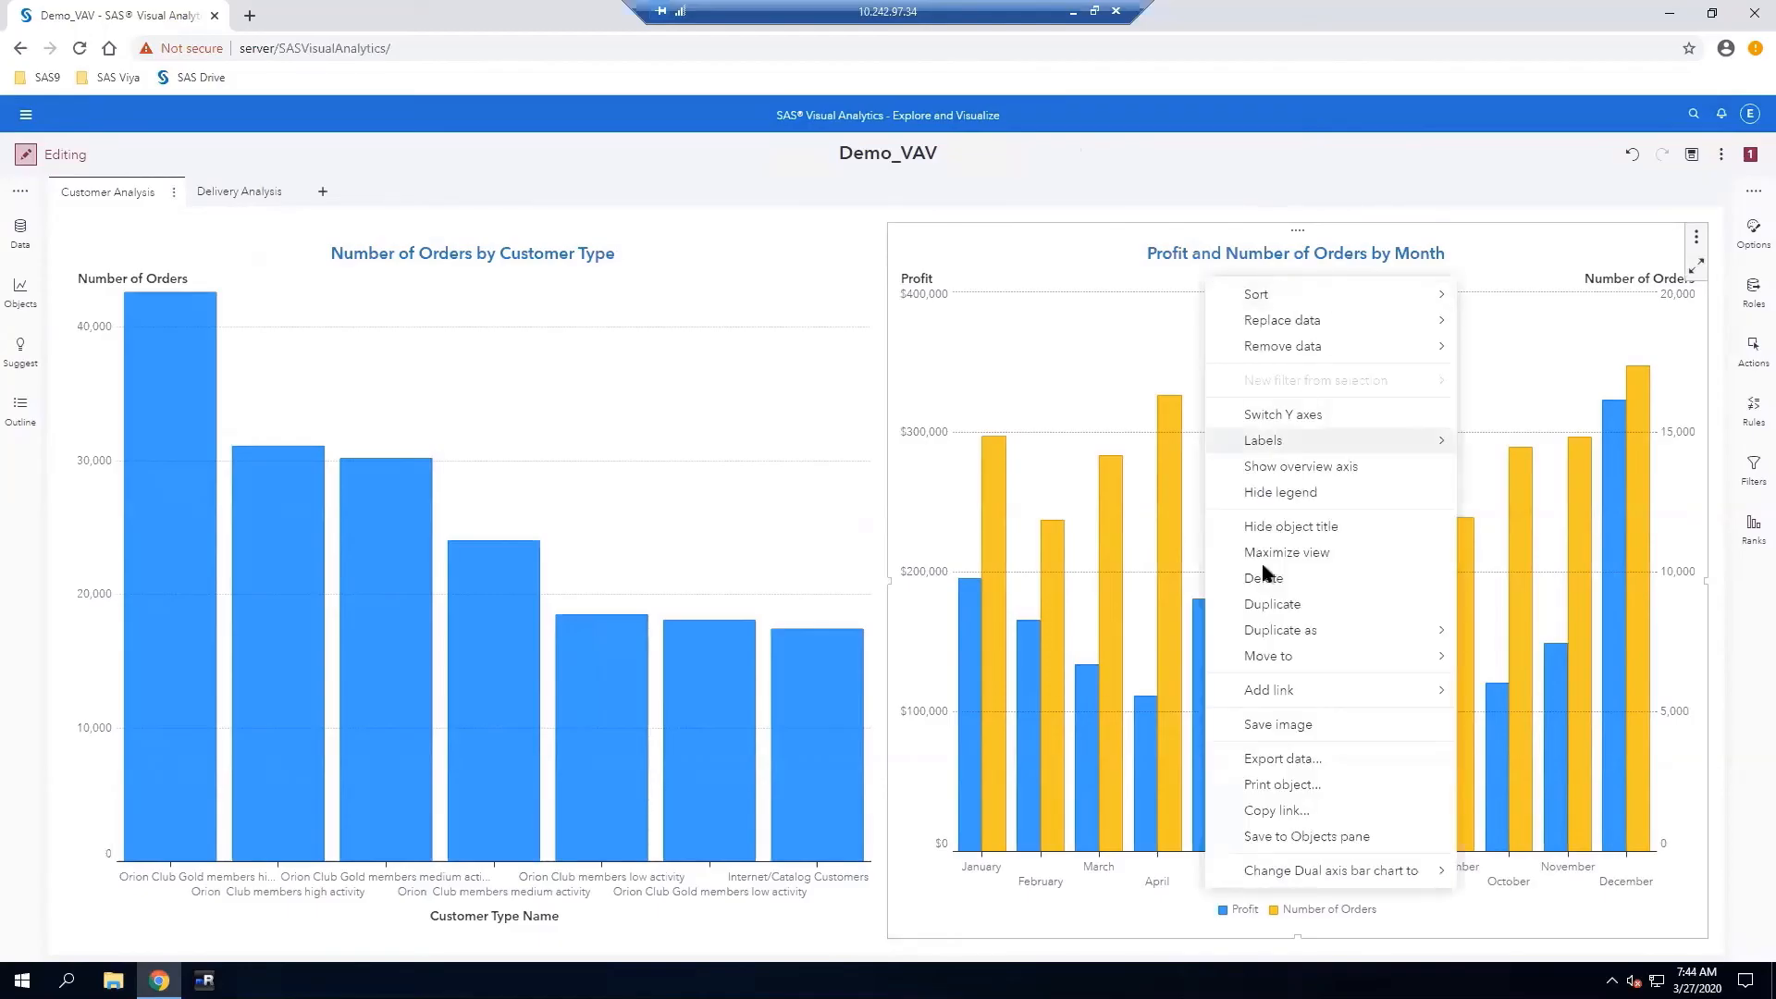
{"action": "mouse_move", "coordinate": [1293, 660]}
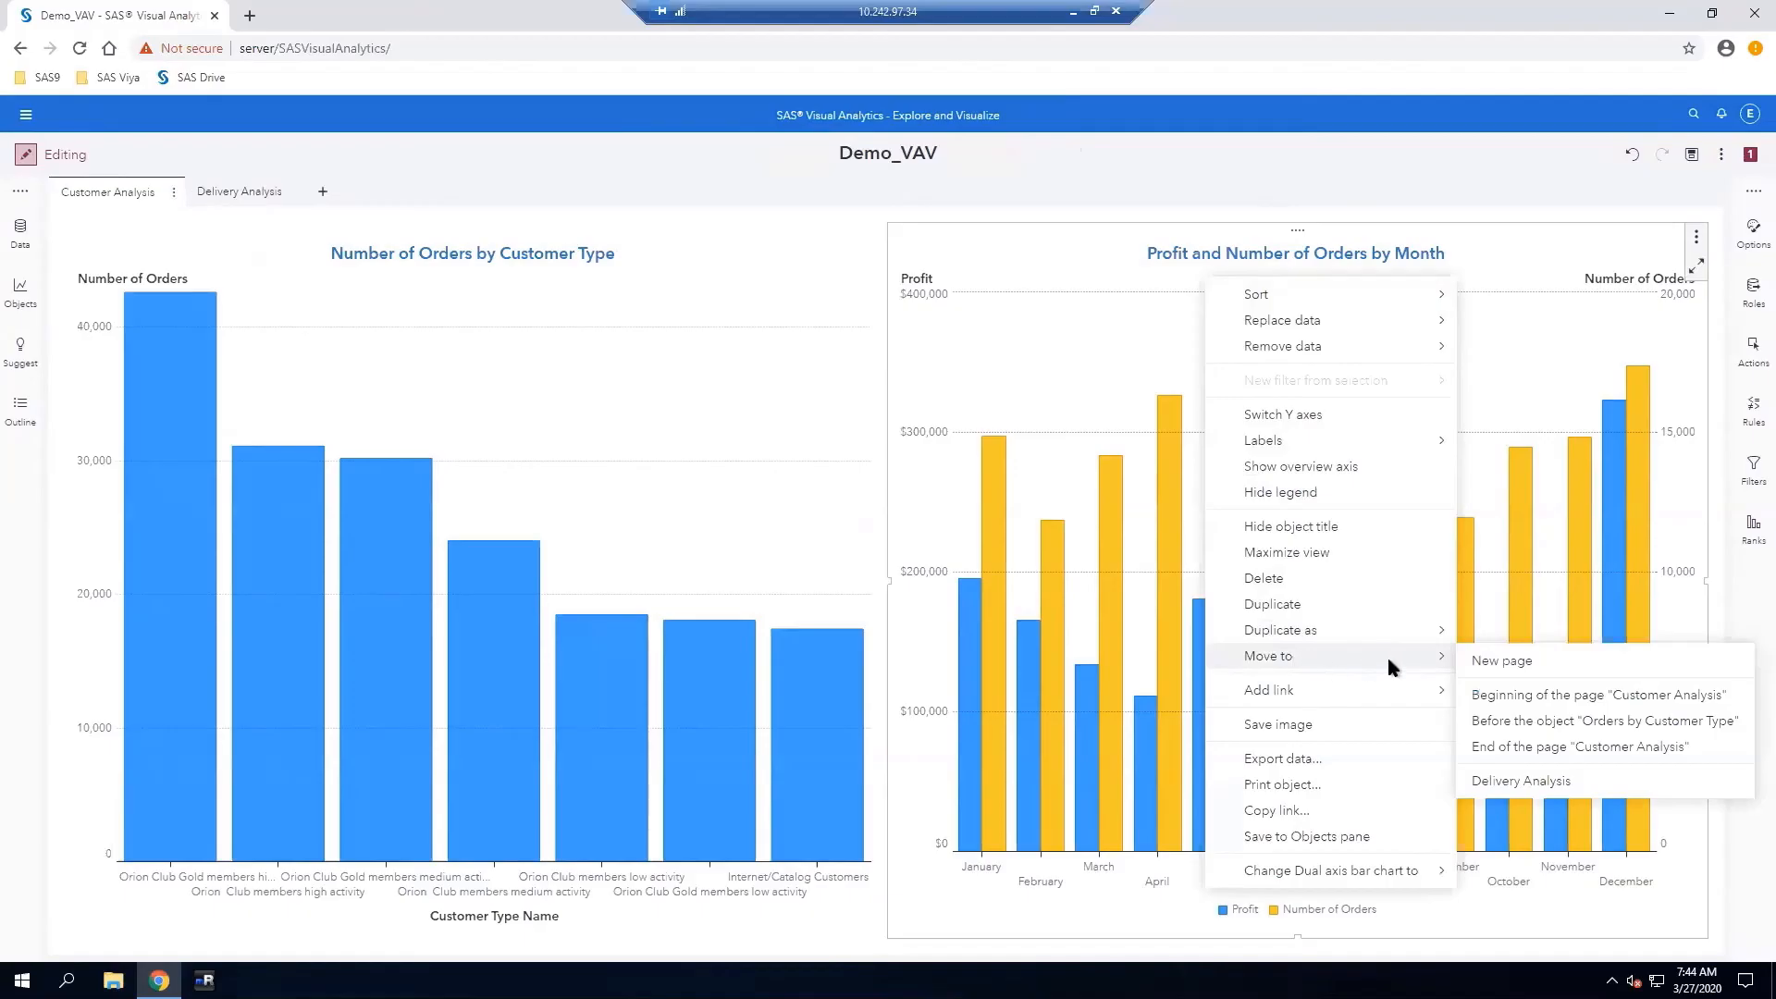
{"action": "left_click", "coordinate": [1561, 783]}
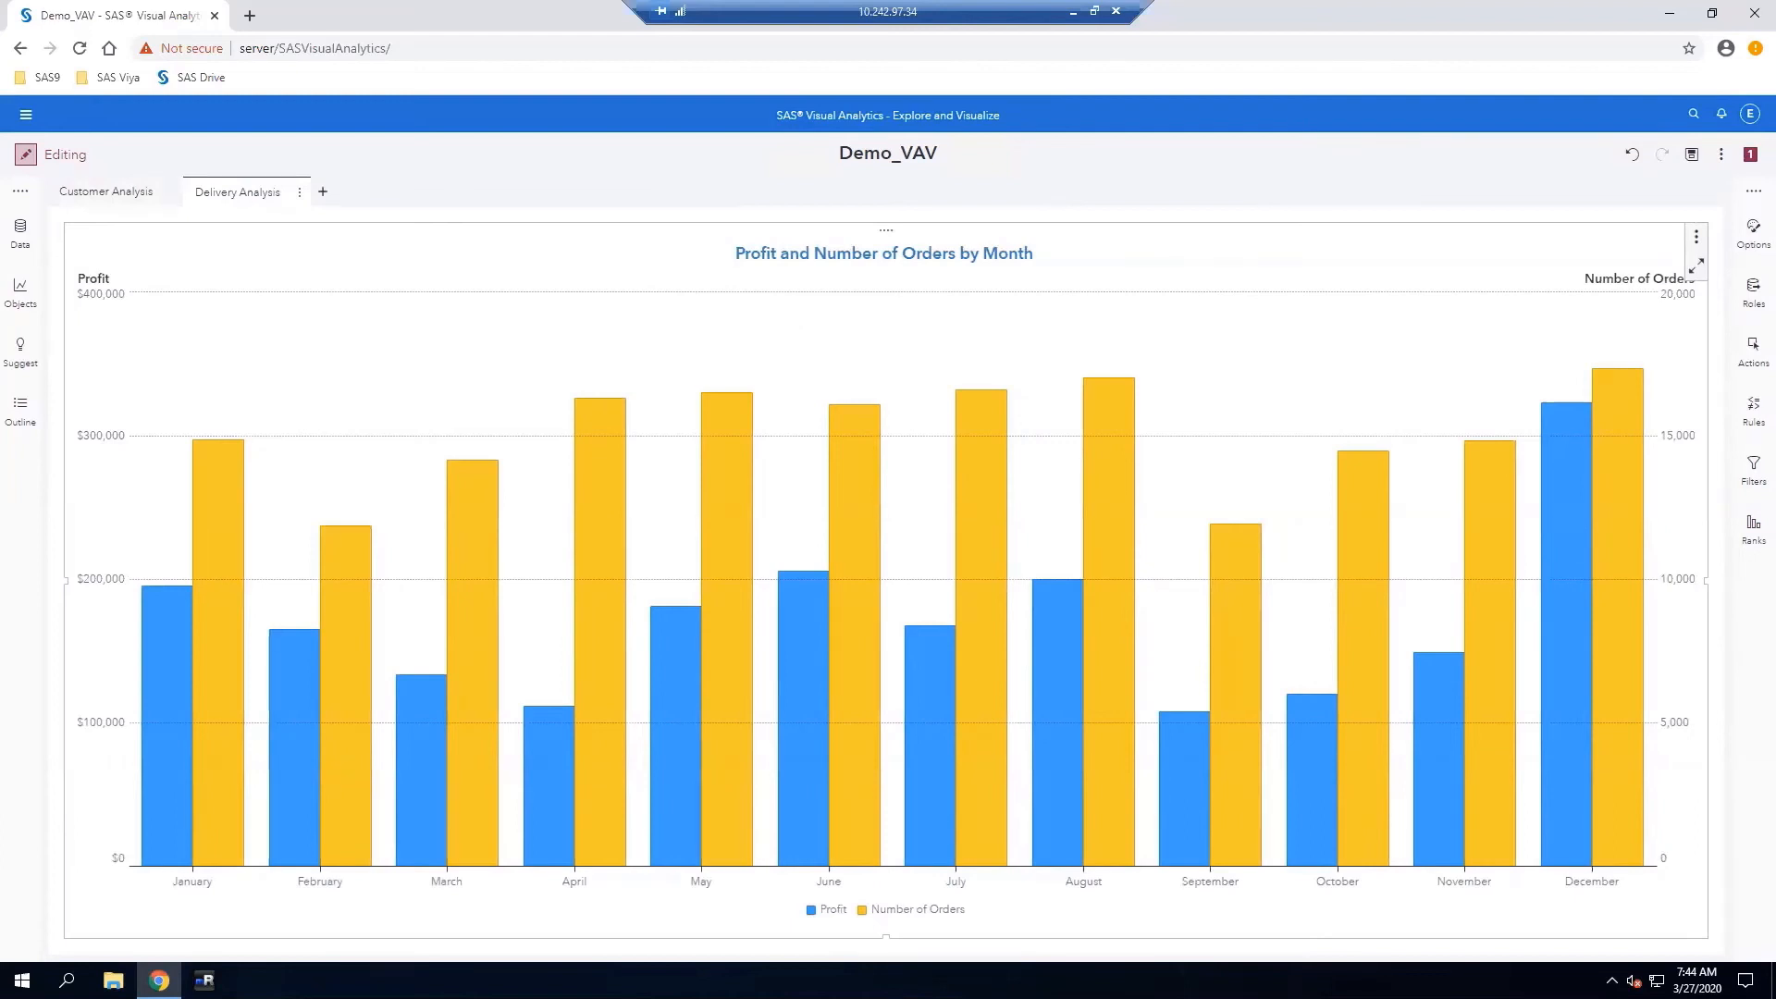
Place a bubble plot to the left of the Profit and Number of Orders chart and group it by City Name
{"action": "left_click", "coordinate": [22, 292]}
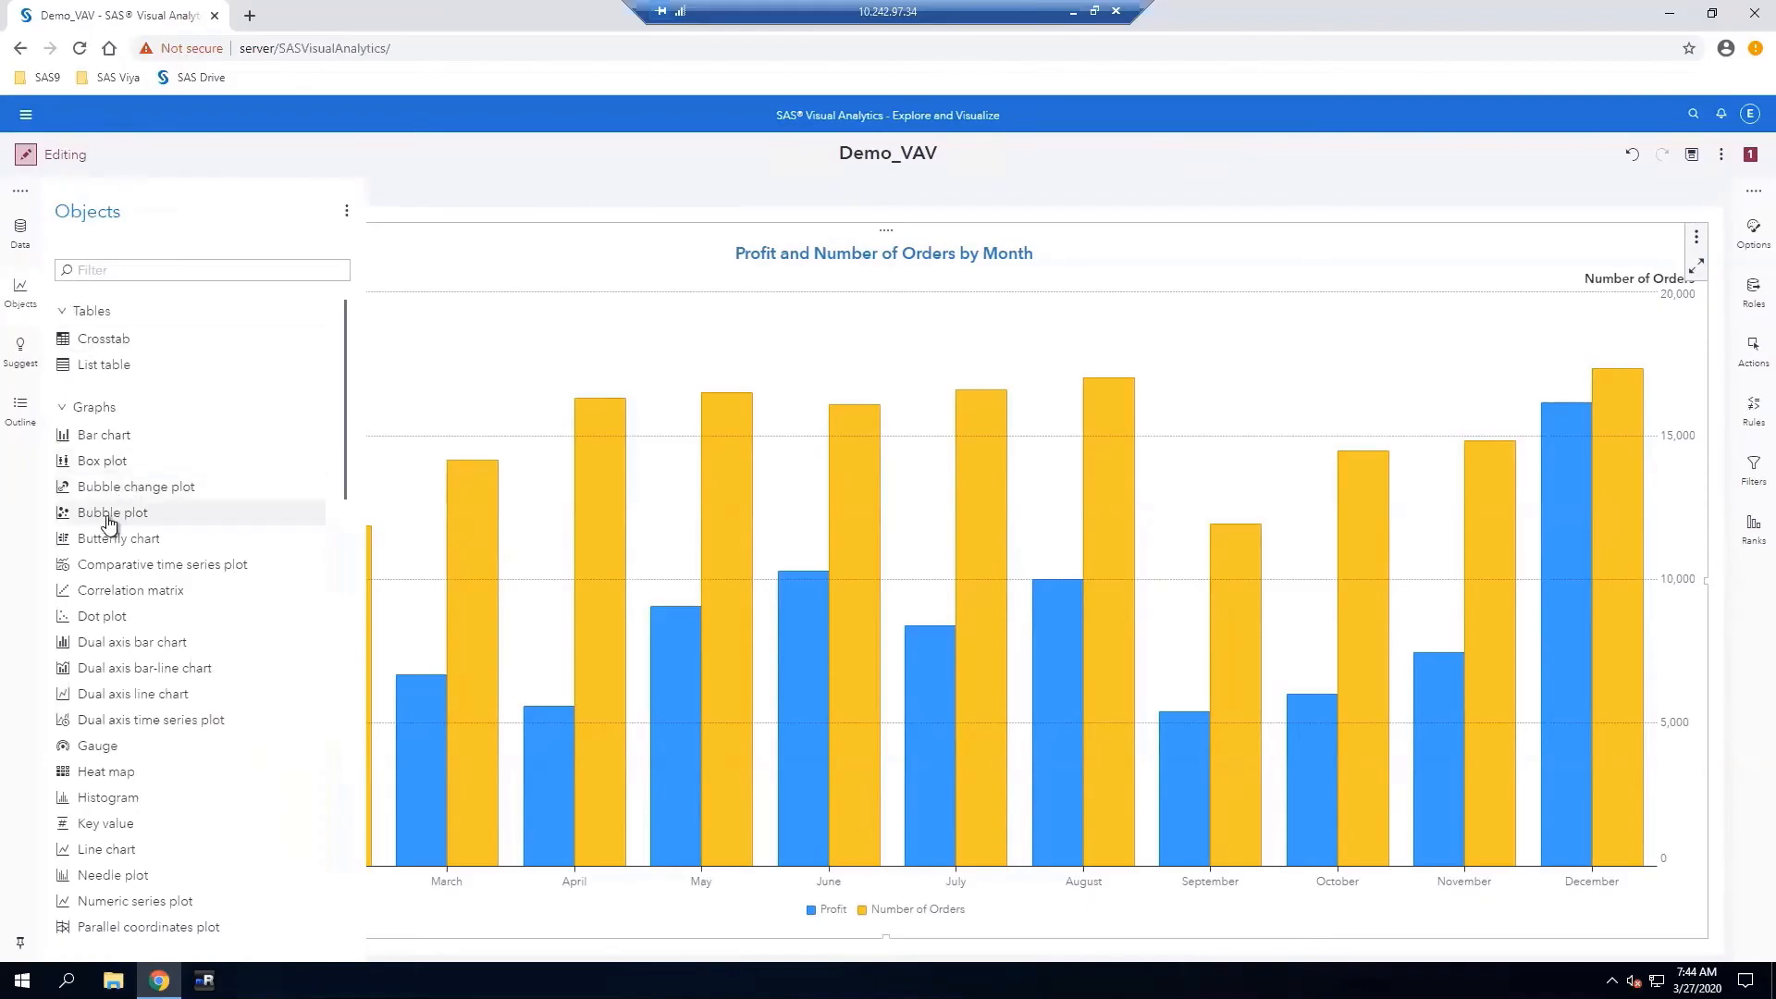
{"action": "left_click_drag", "start_coordinate": [108, 521], "coordinate": [260, 462]}
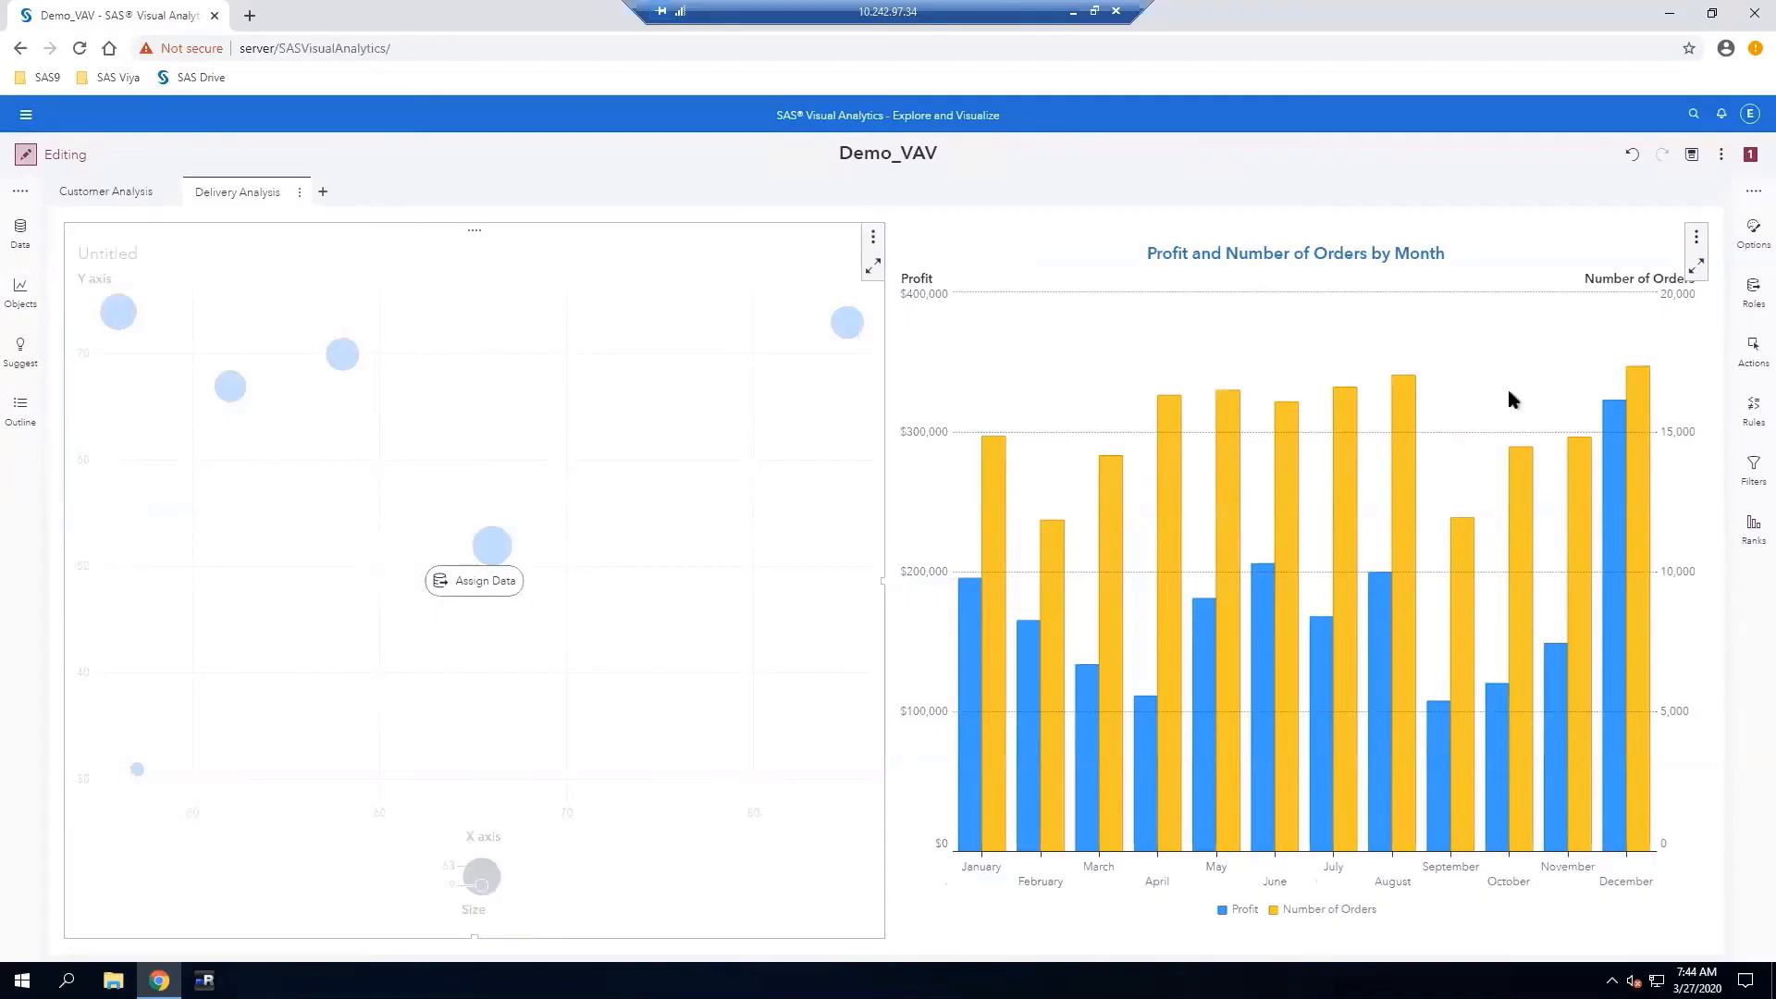
{"action": "left_click", "coordinate": [1748, 294]}
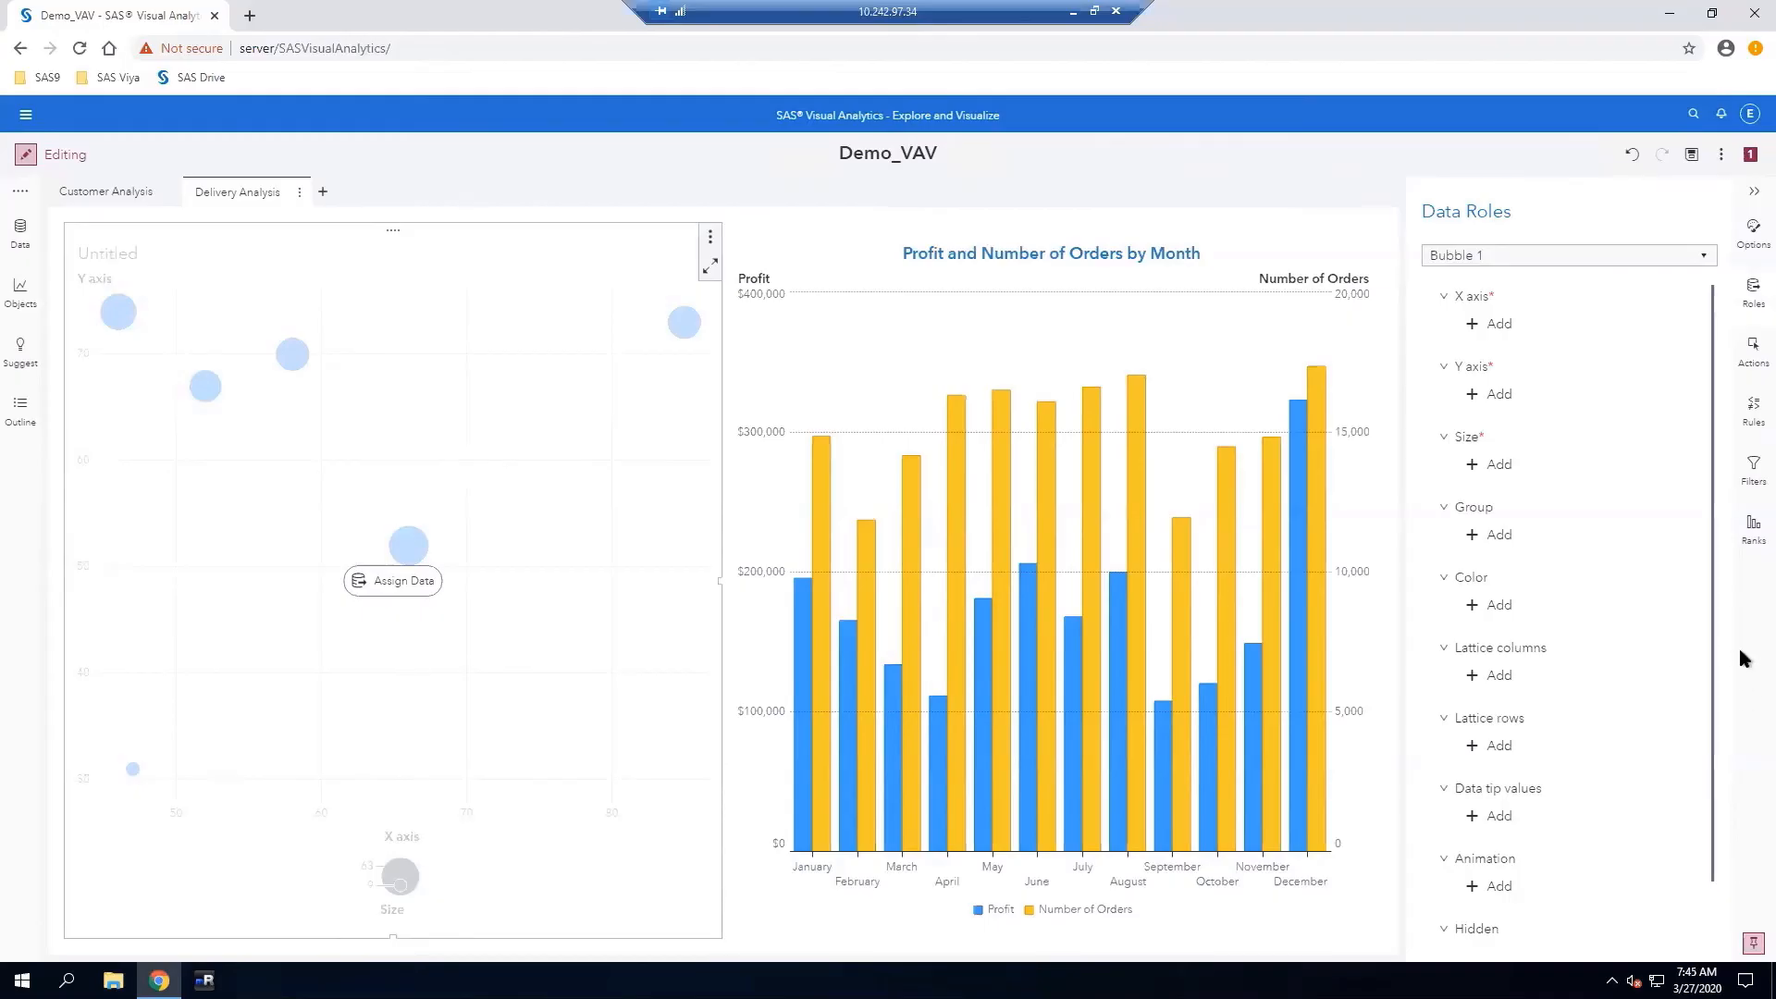
{"action": "left_click", "coordinate": [1499, 537]}
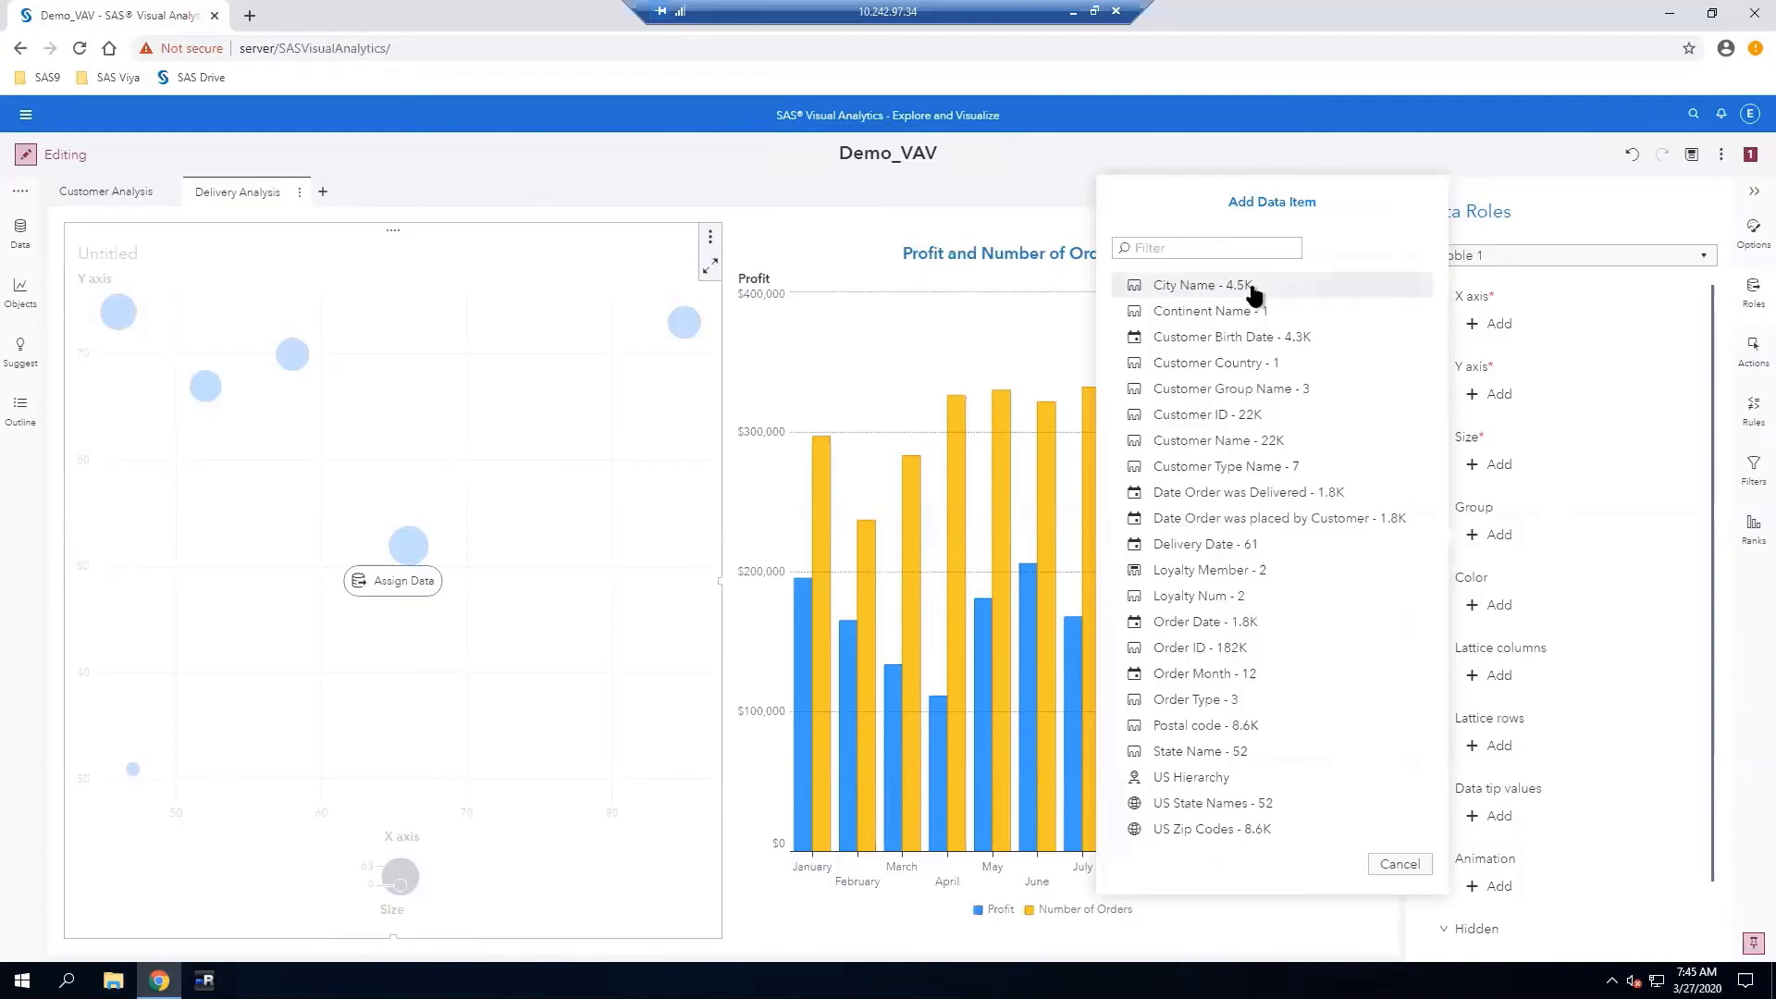
{"action": "left_click", "coordinate": [1203, 285]}
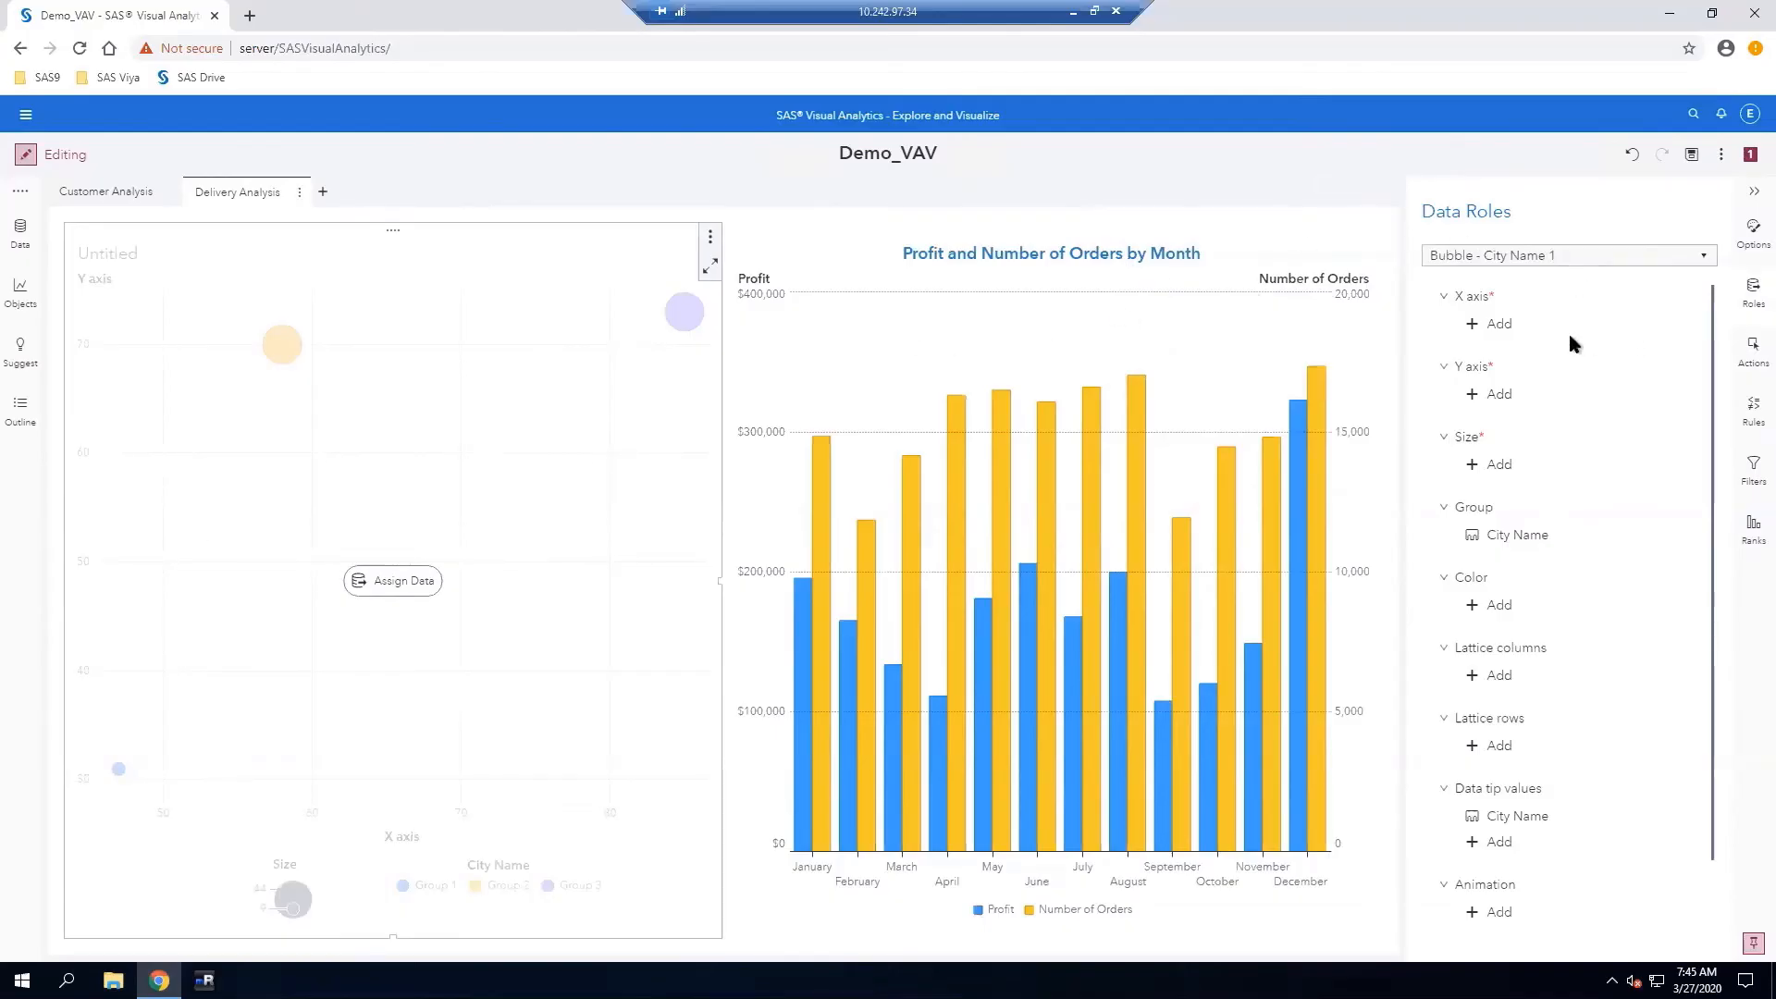
Assign Days to Delivery to the bubble plot's X axis, Number of Orders to its Y axis and Profit to its bubble size
{"action": "left_click", "coordinate": [1489, 325]}
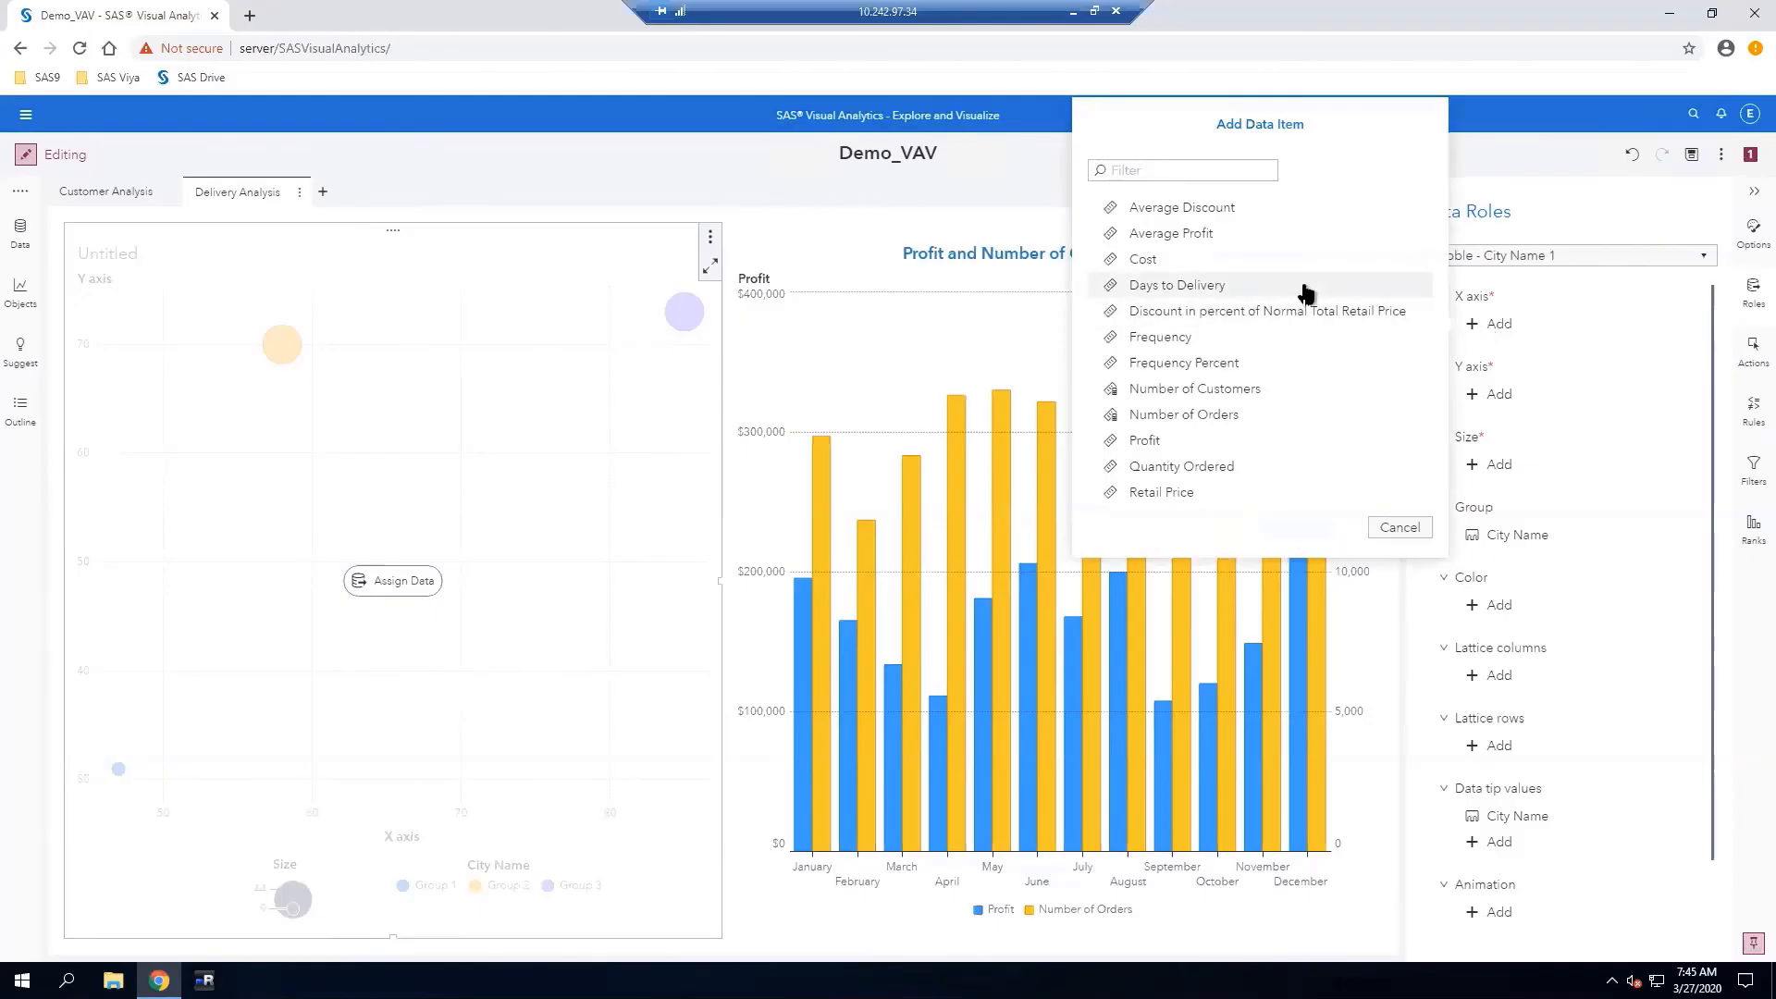
{"action": "left_click", "coordinate": [1360, 289]}
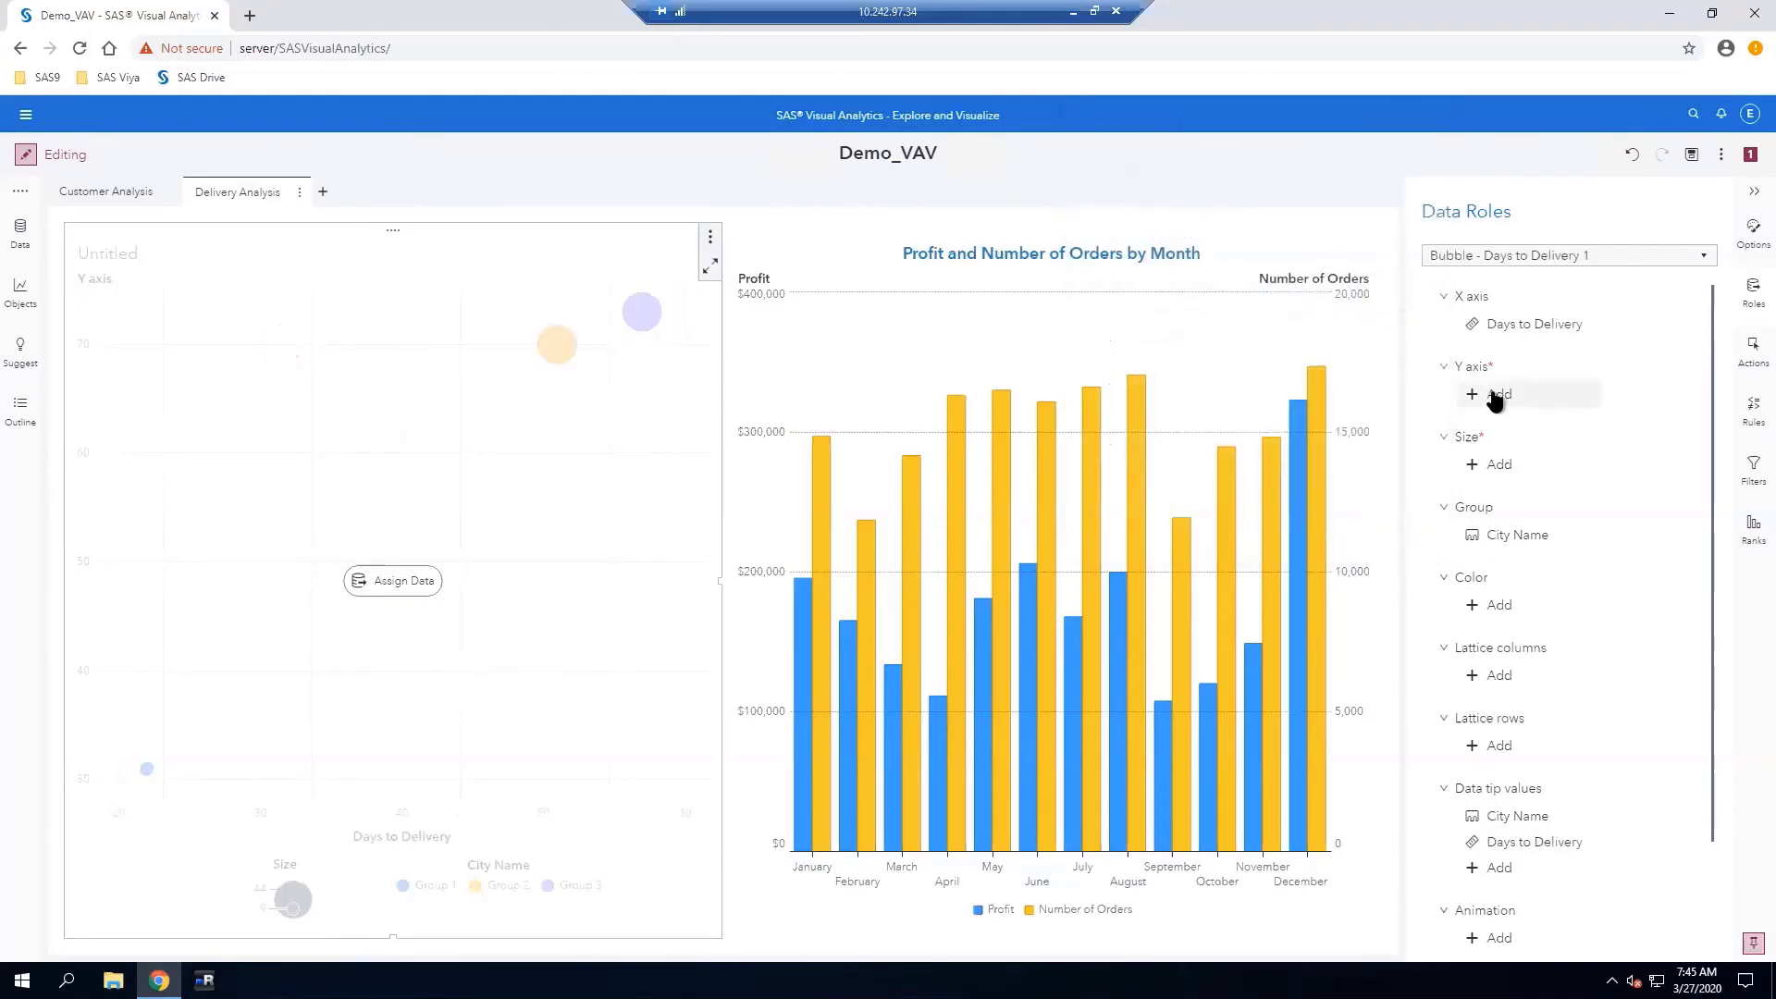
{"action": "left_click", "coordinate": [1496, 396]}
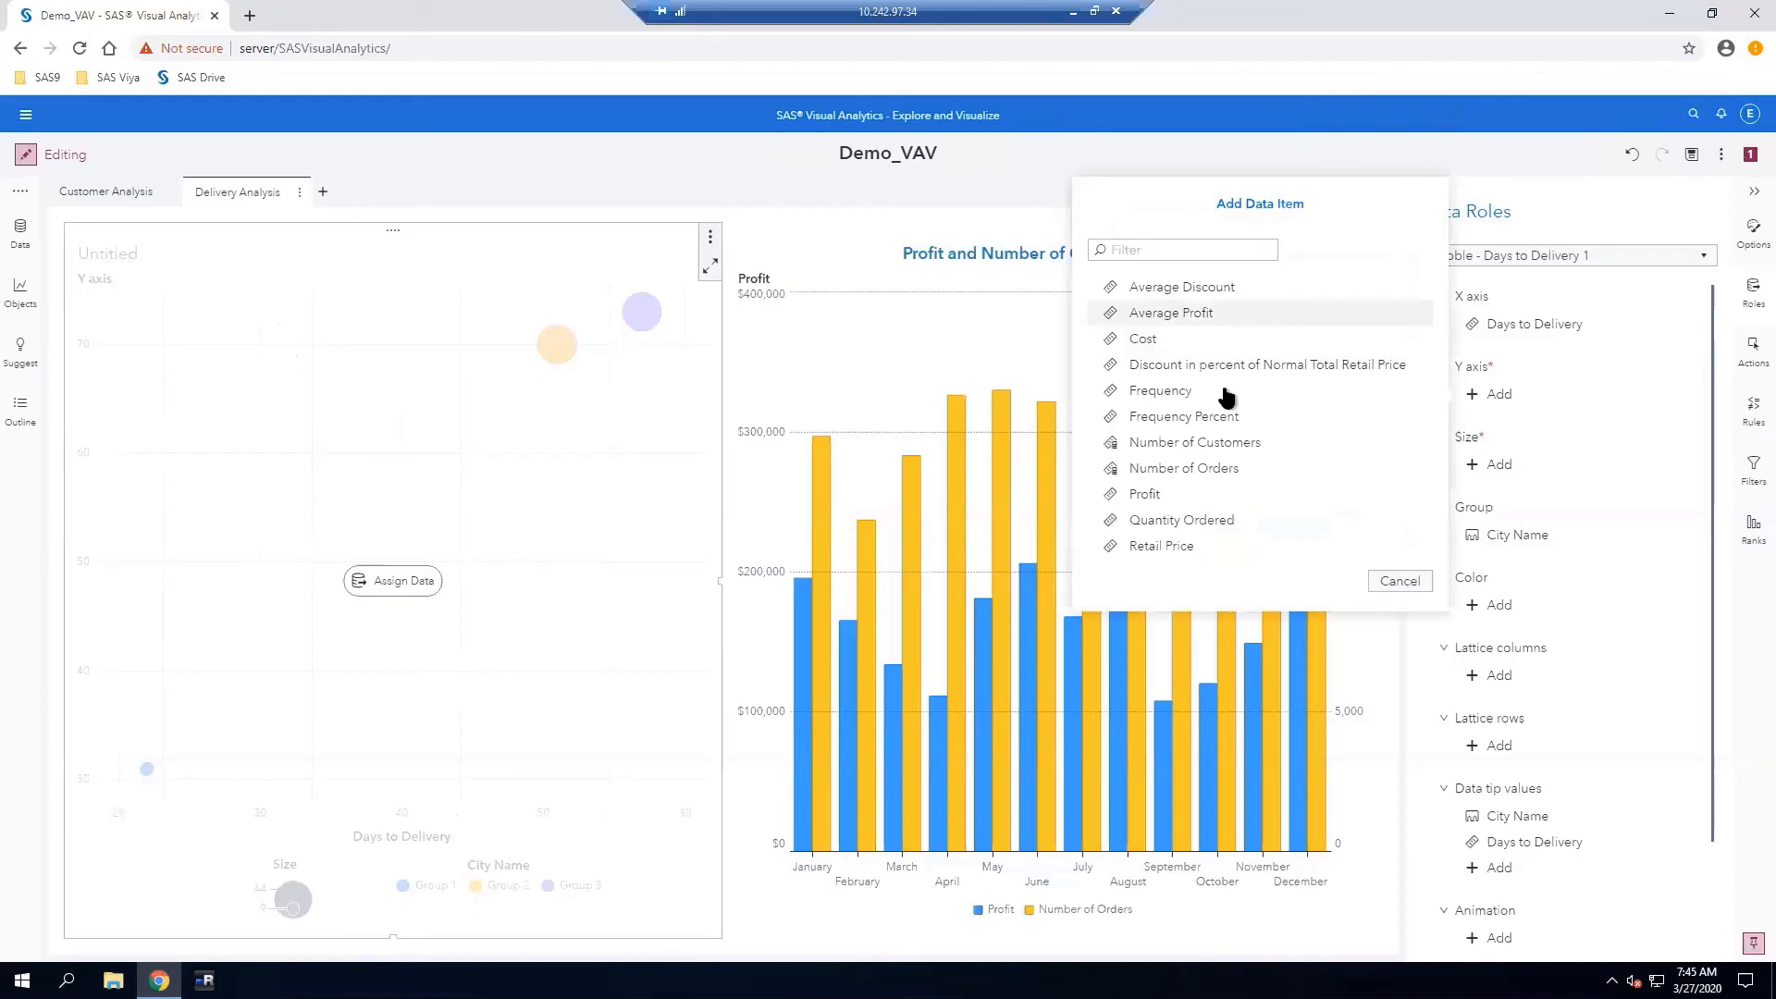
{"action": "left_click", "coordinate": [1203, 469]}
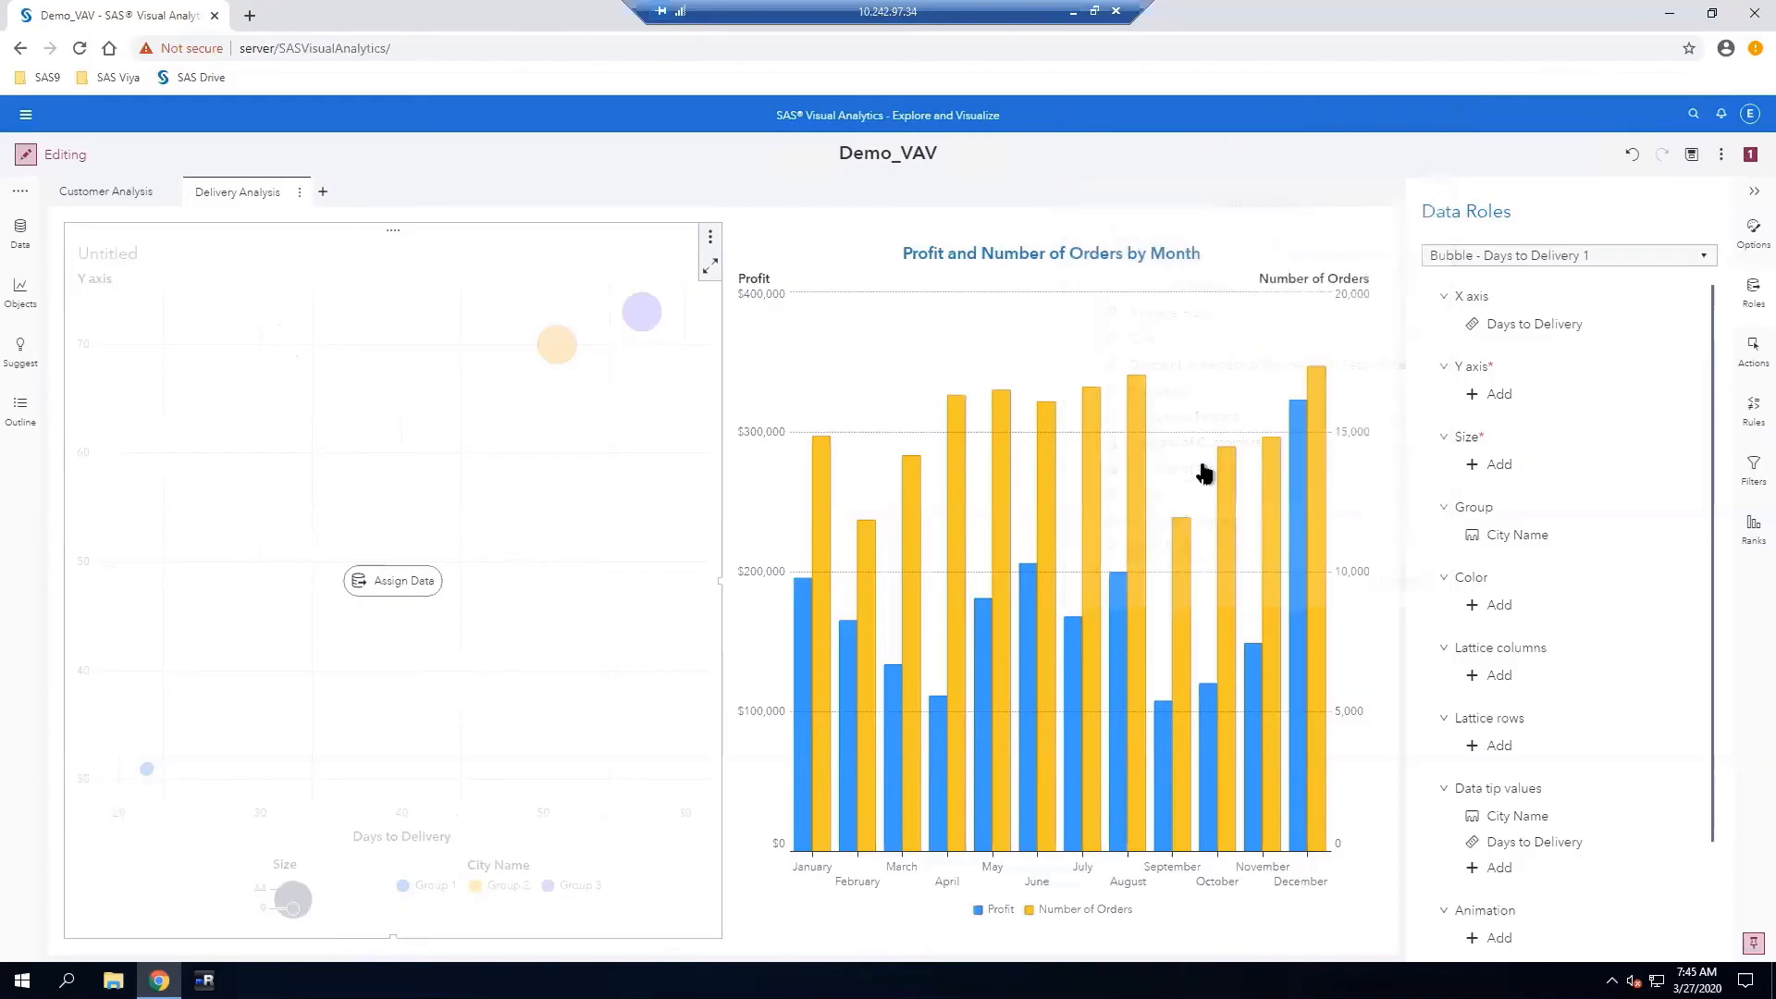
{"action": "left_click", "coordinate": [1490, 467]}
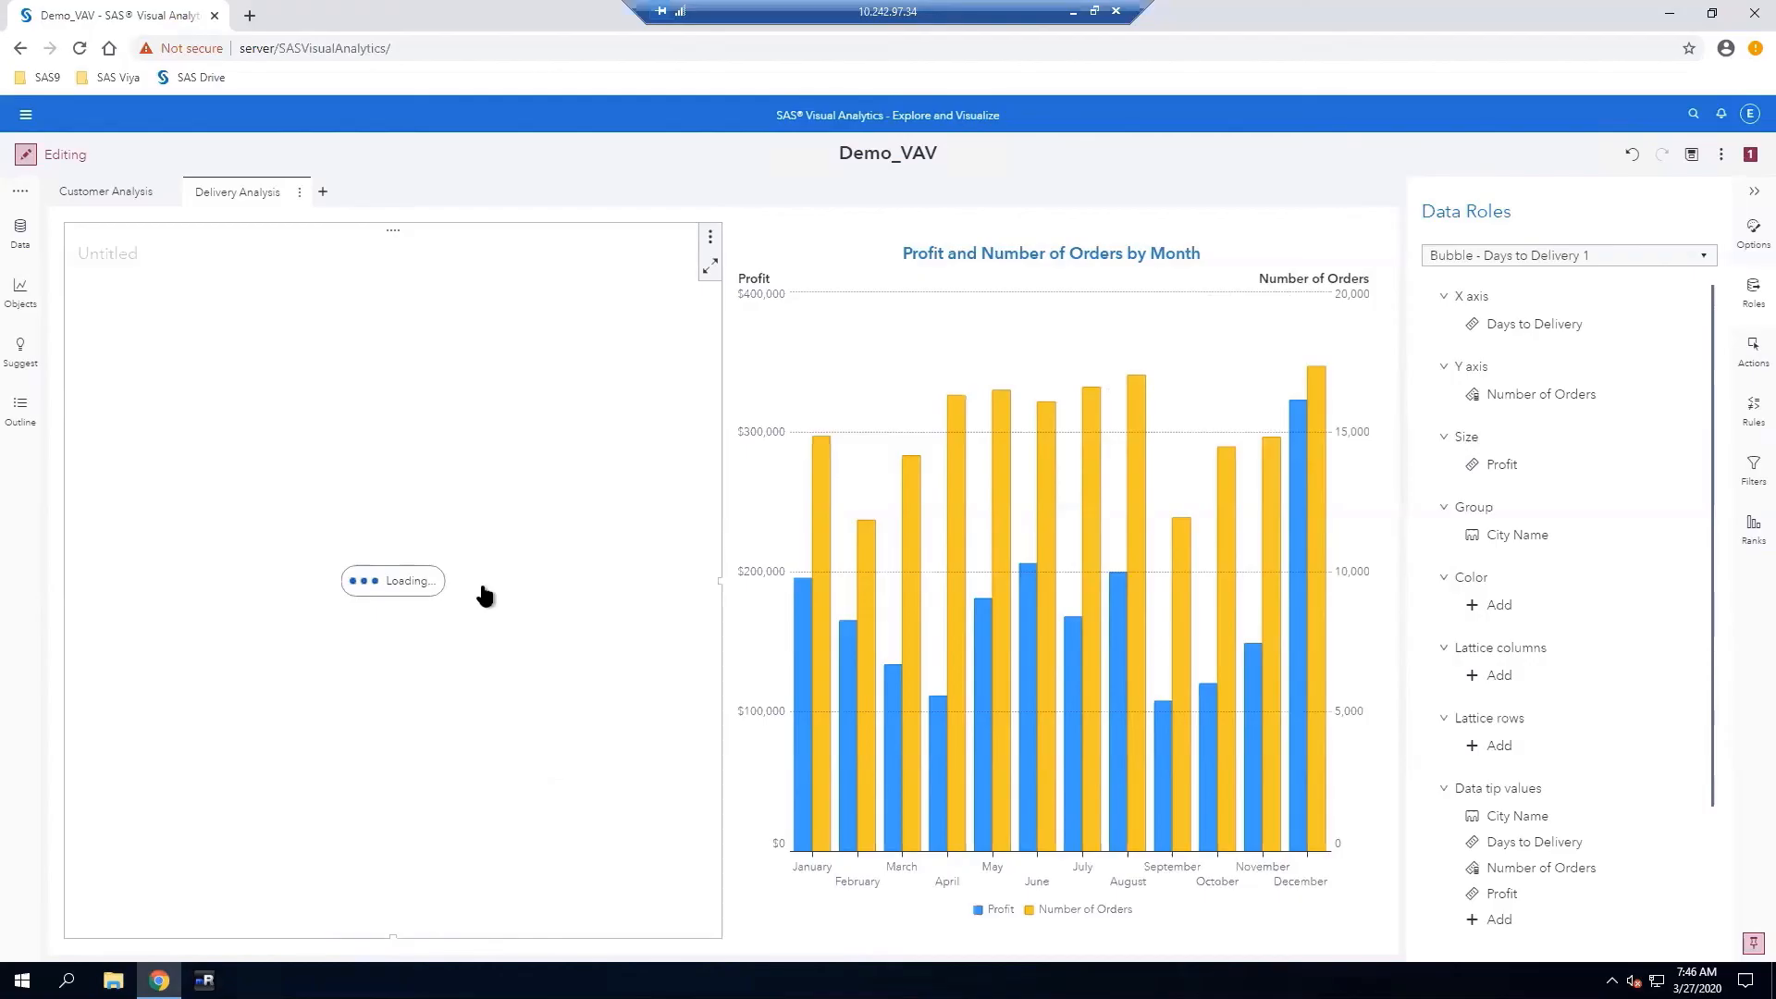
Rank the bubble plot's City Name values to show the top 10 by Number of Orders
{"action": "left_click", "coordinate": [1751, 527]}
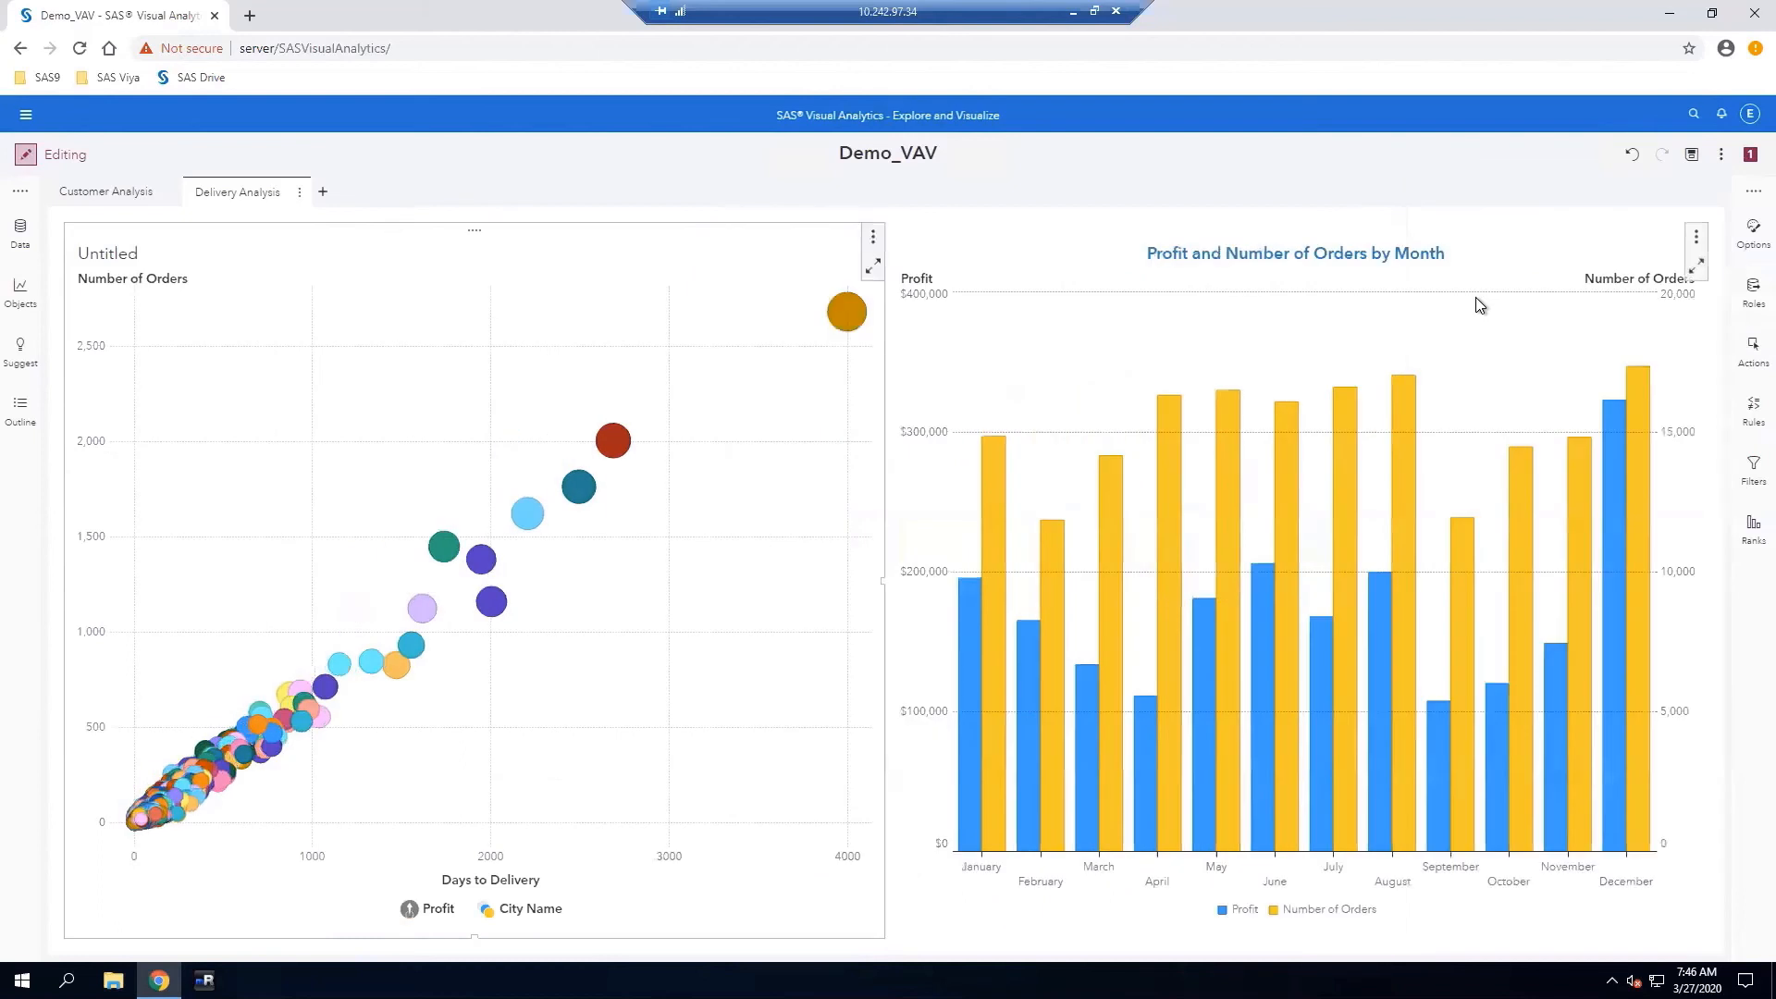
{"action": "left_click", "coordinate": [1748, 539]}
{"action": "left_click", "coordinate": [1750, 531]}
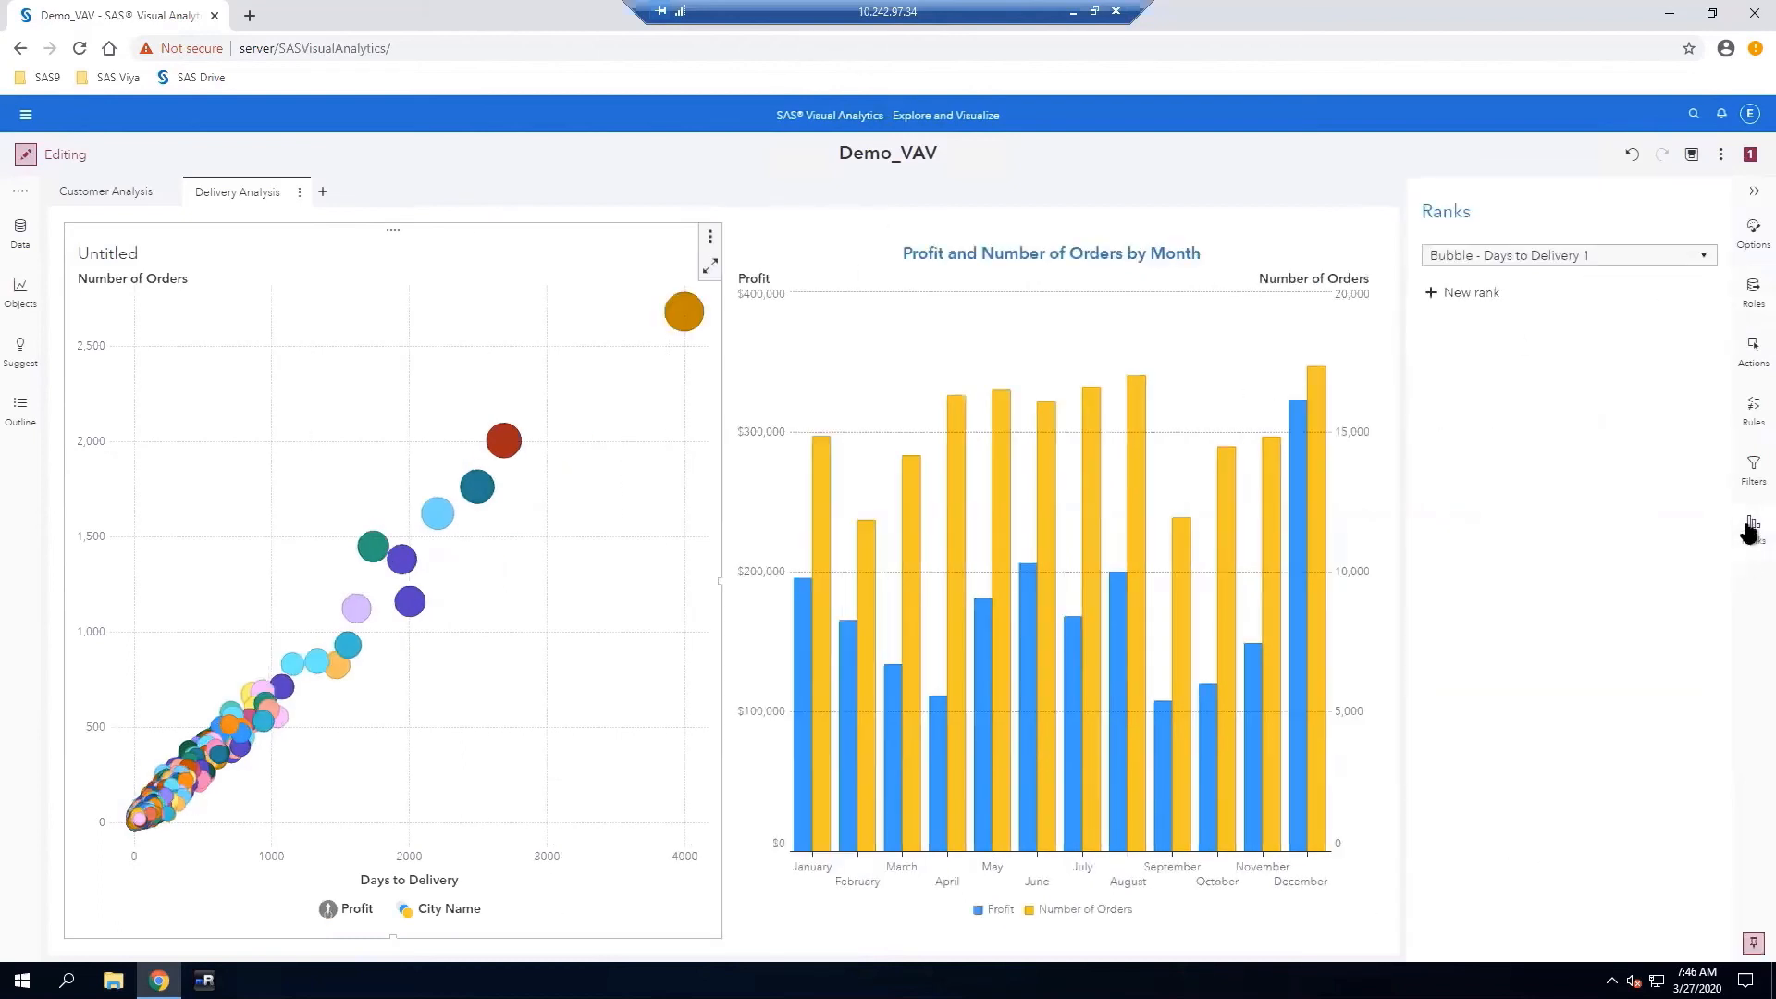
{"action": "left_click", "coordinate": [1441, 304]}
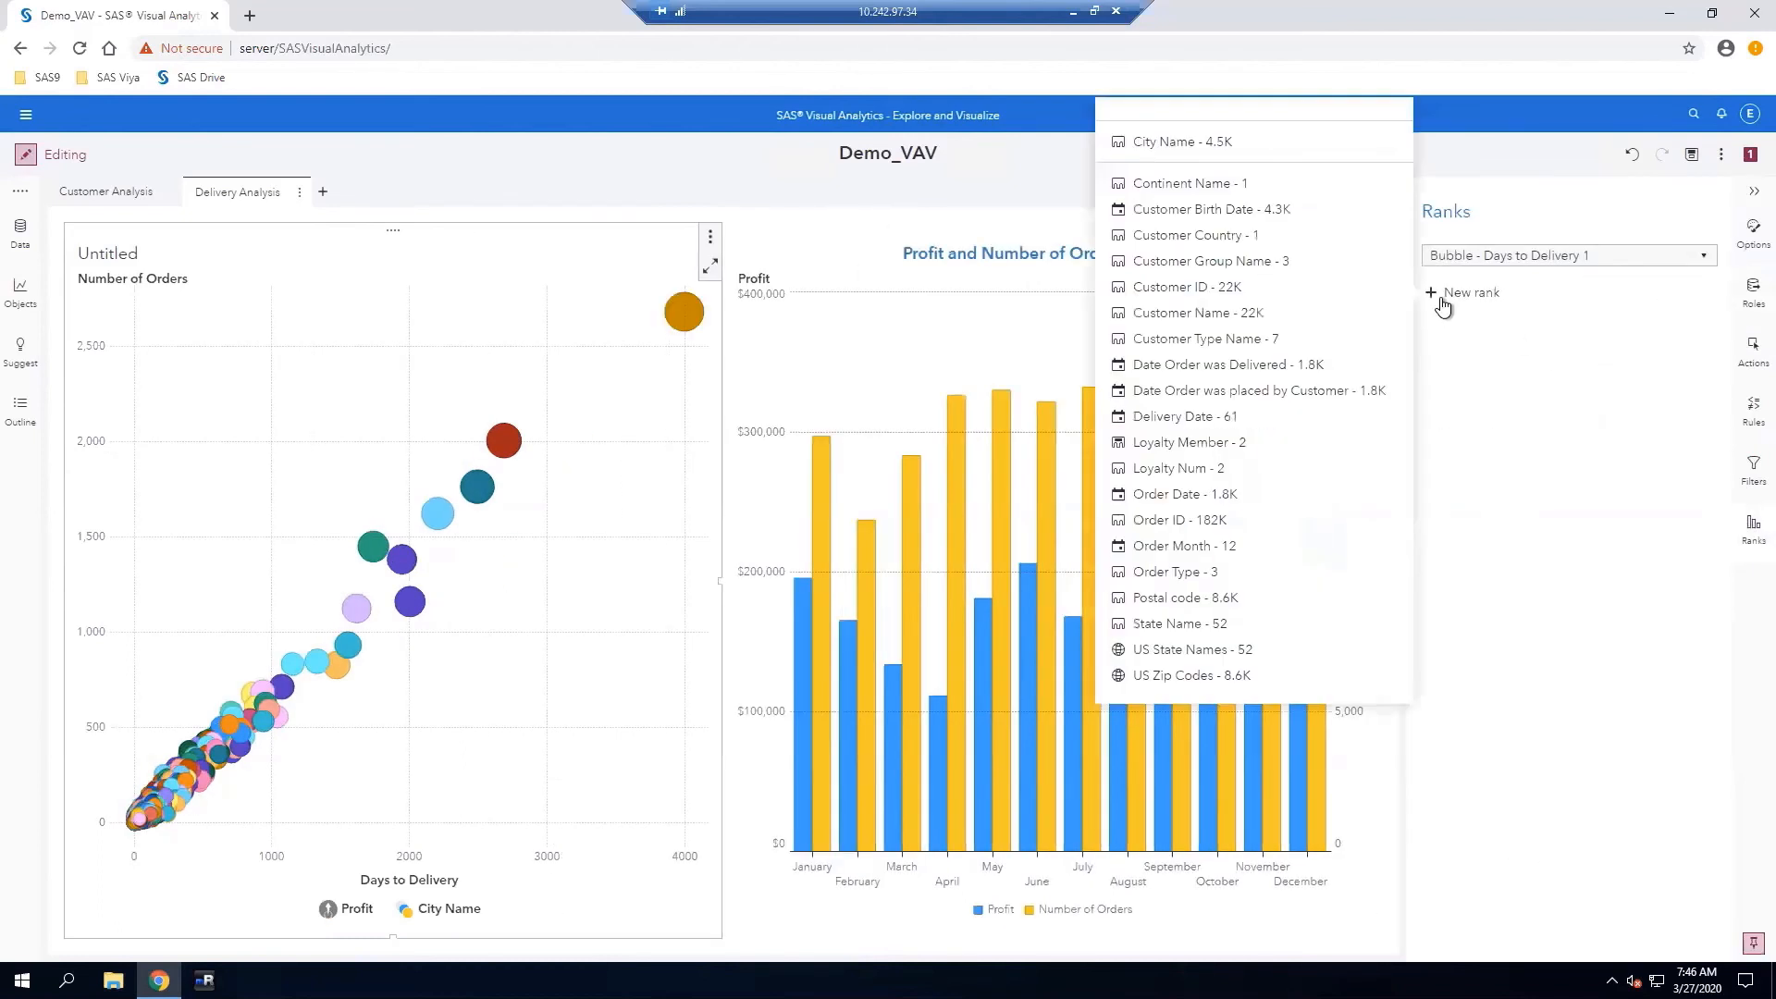
{"action": "left_click", "coordinate": [1246, 151]}
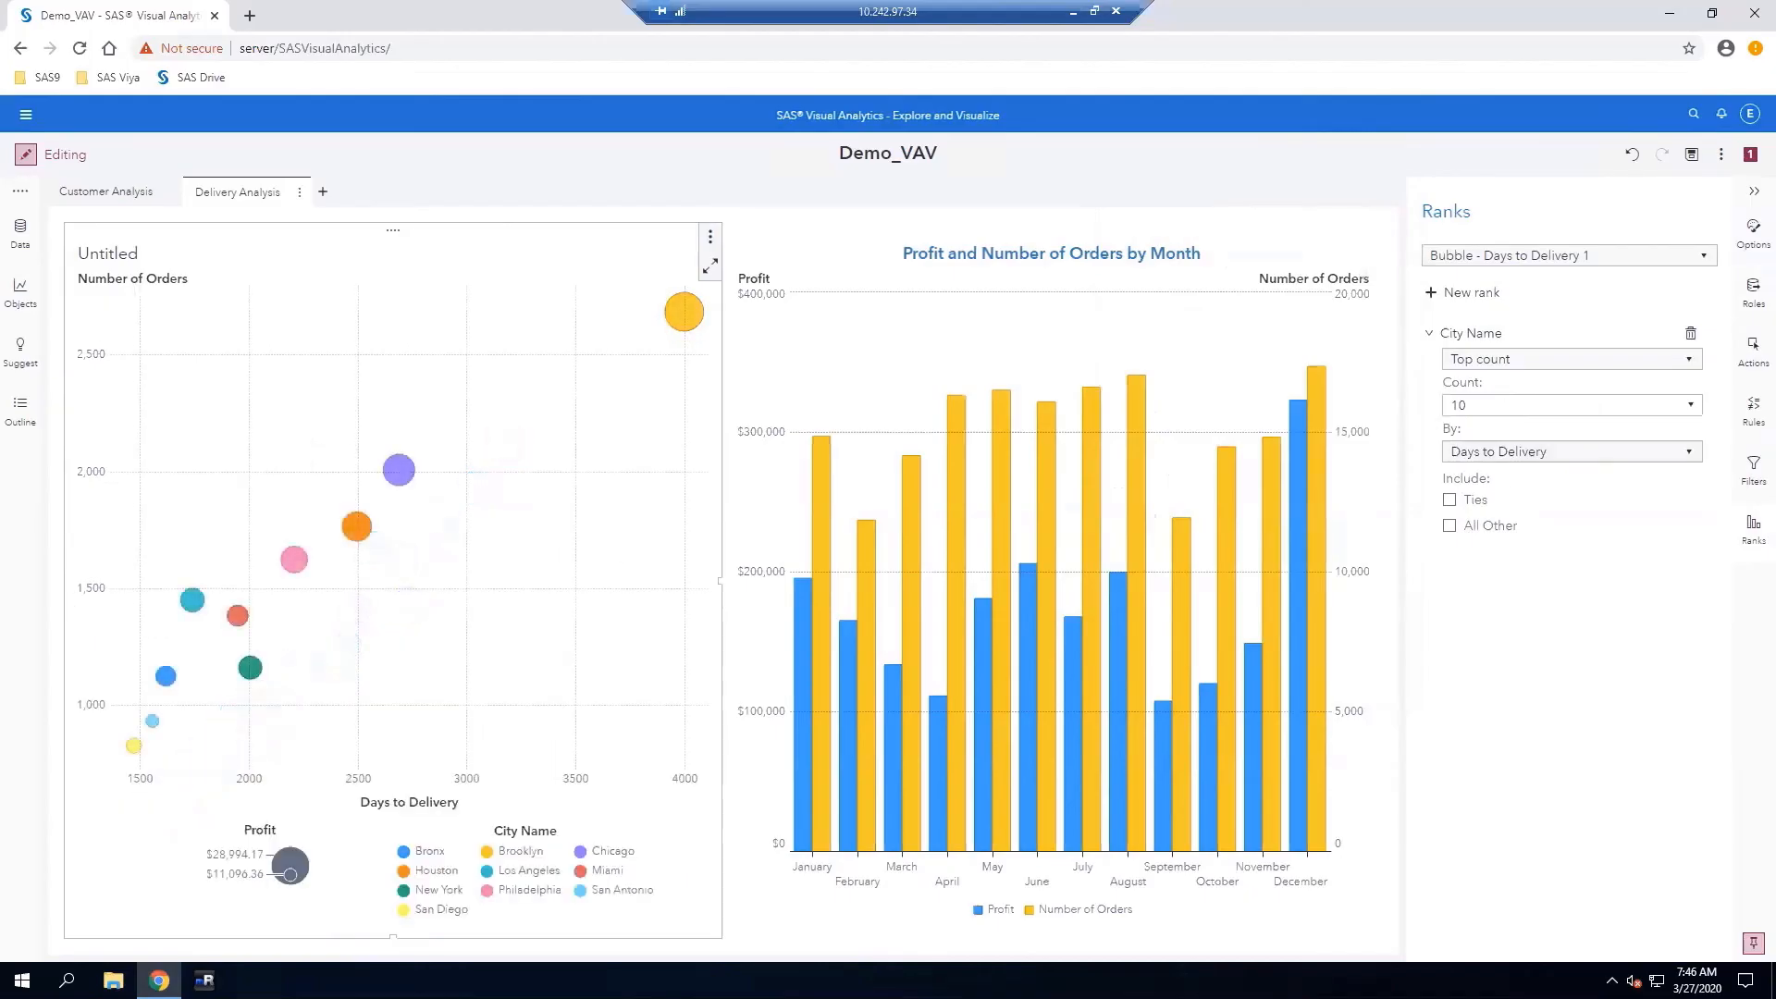
{"action": "left_click", "coordinate": [1692, 453]}
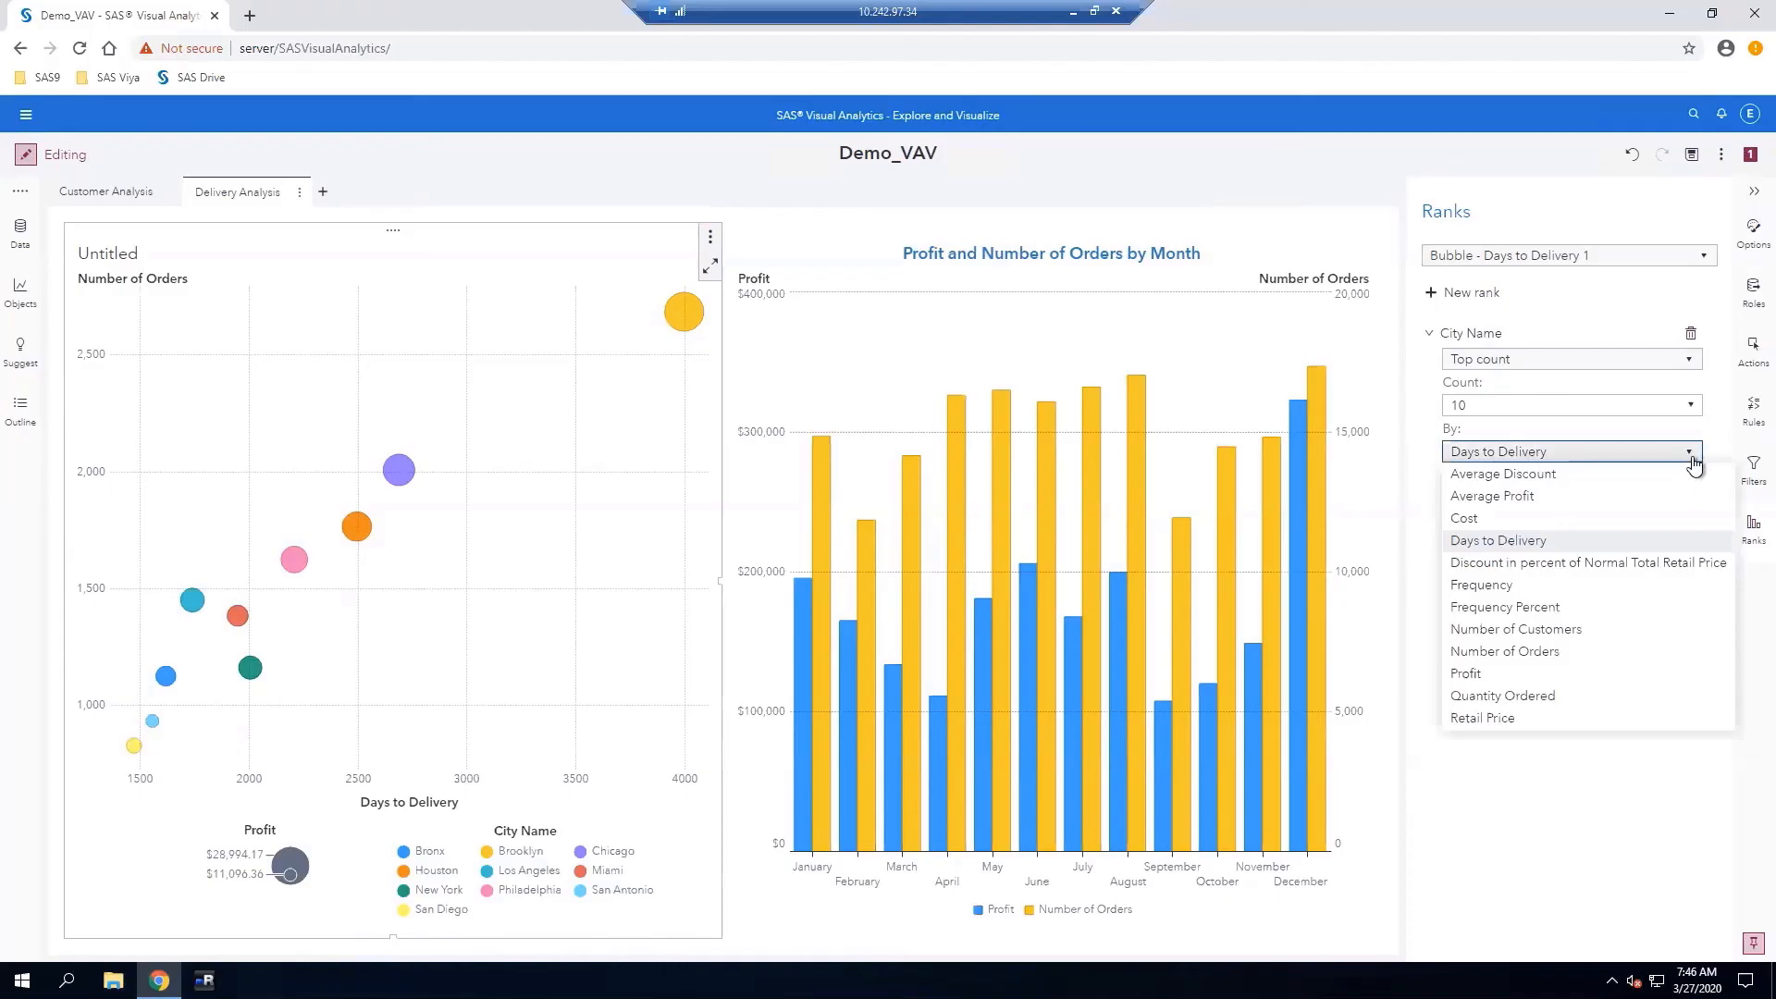
{"action": "left_click", "coordinate": [1494, 651]}
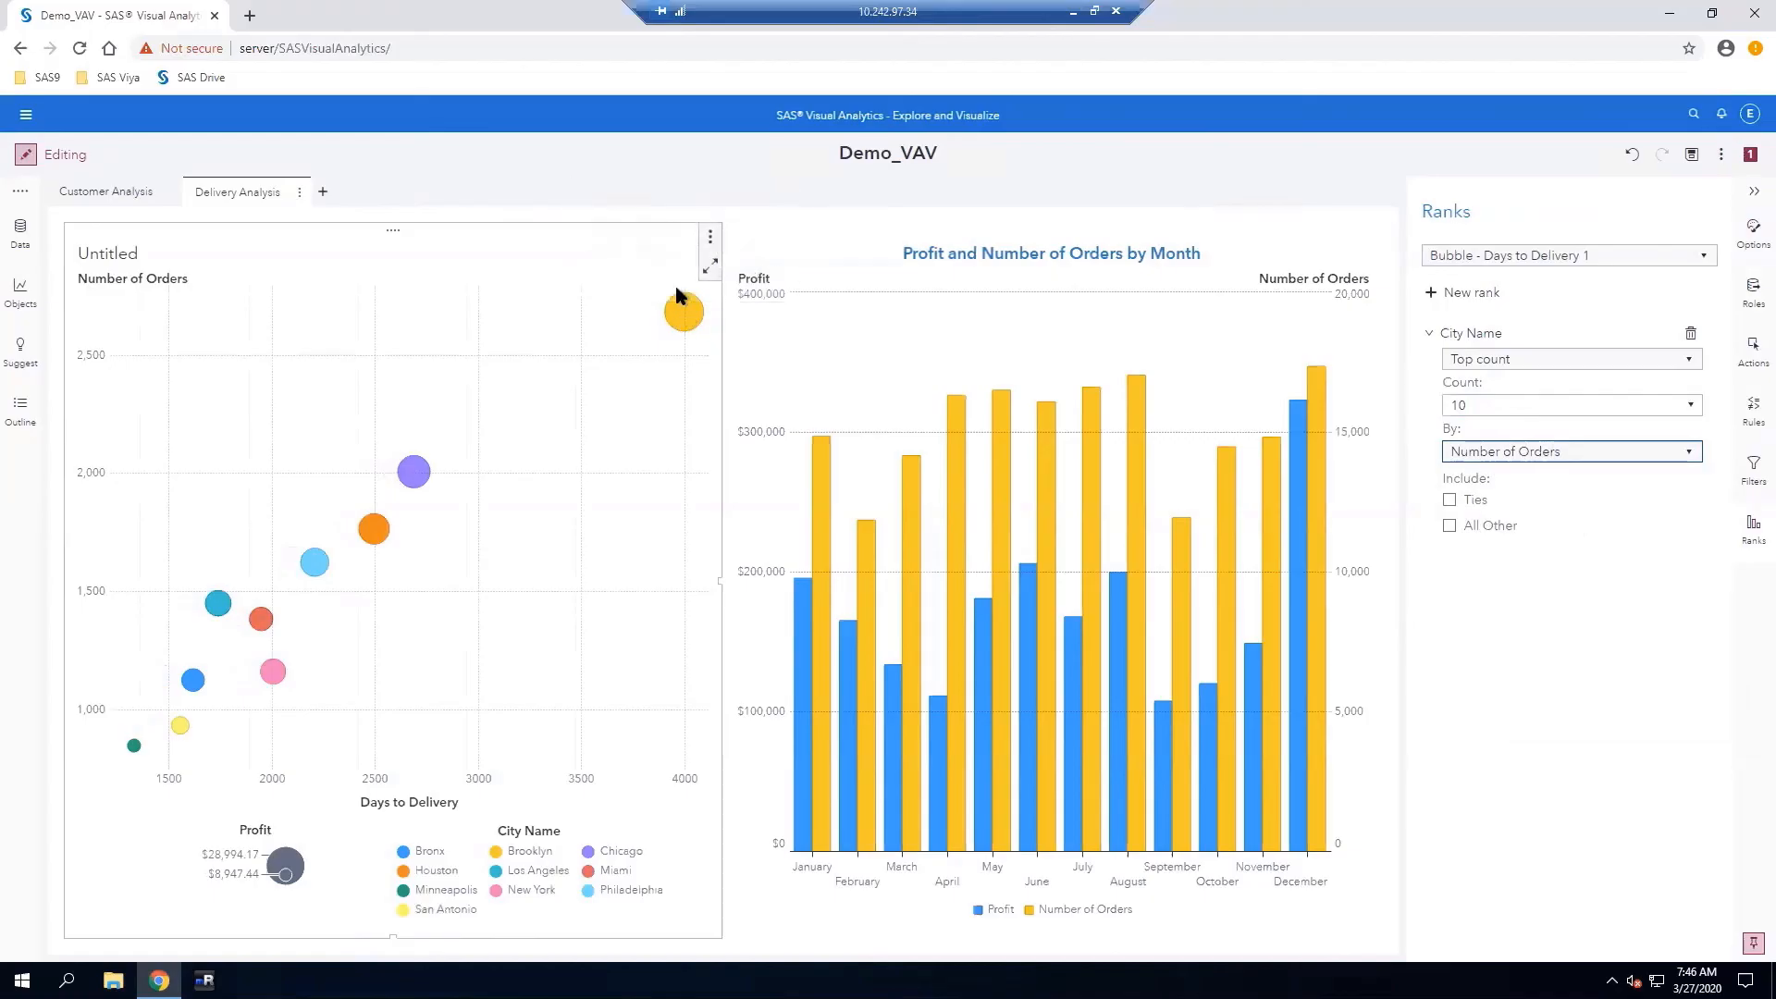
{"action": "mouse_move", "coordinate": [690, 321]}
Animate the bubble plot by Order Month
{"action": "left_click", "coordinate": [1751, 288]}
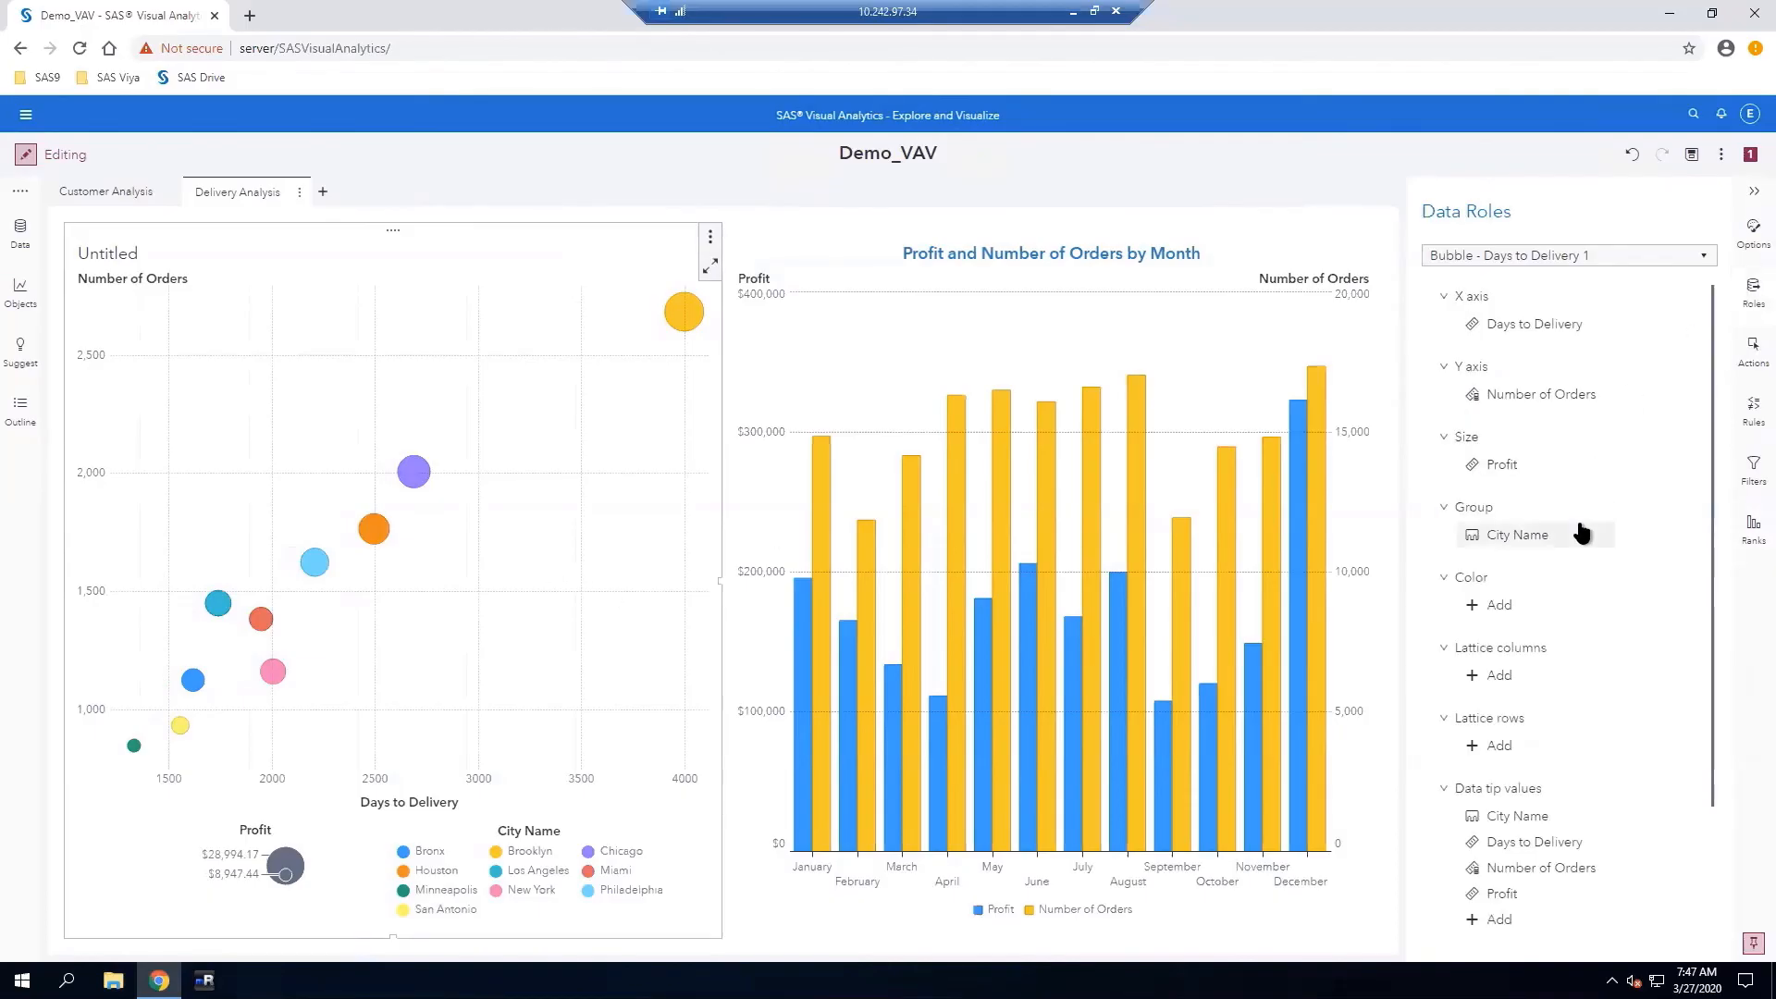
{"action": "scroll", "coordinate": [1580, 532], "scroll_direction": "down", "scroll_amount": 2}
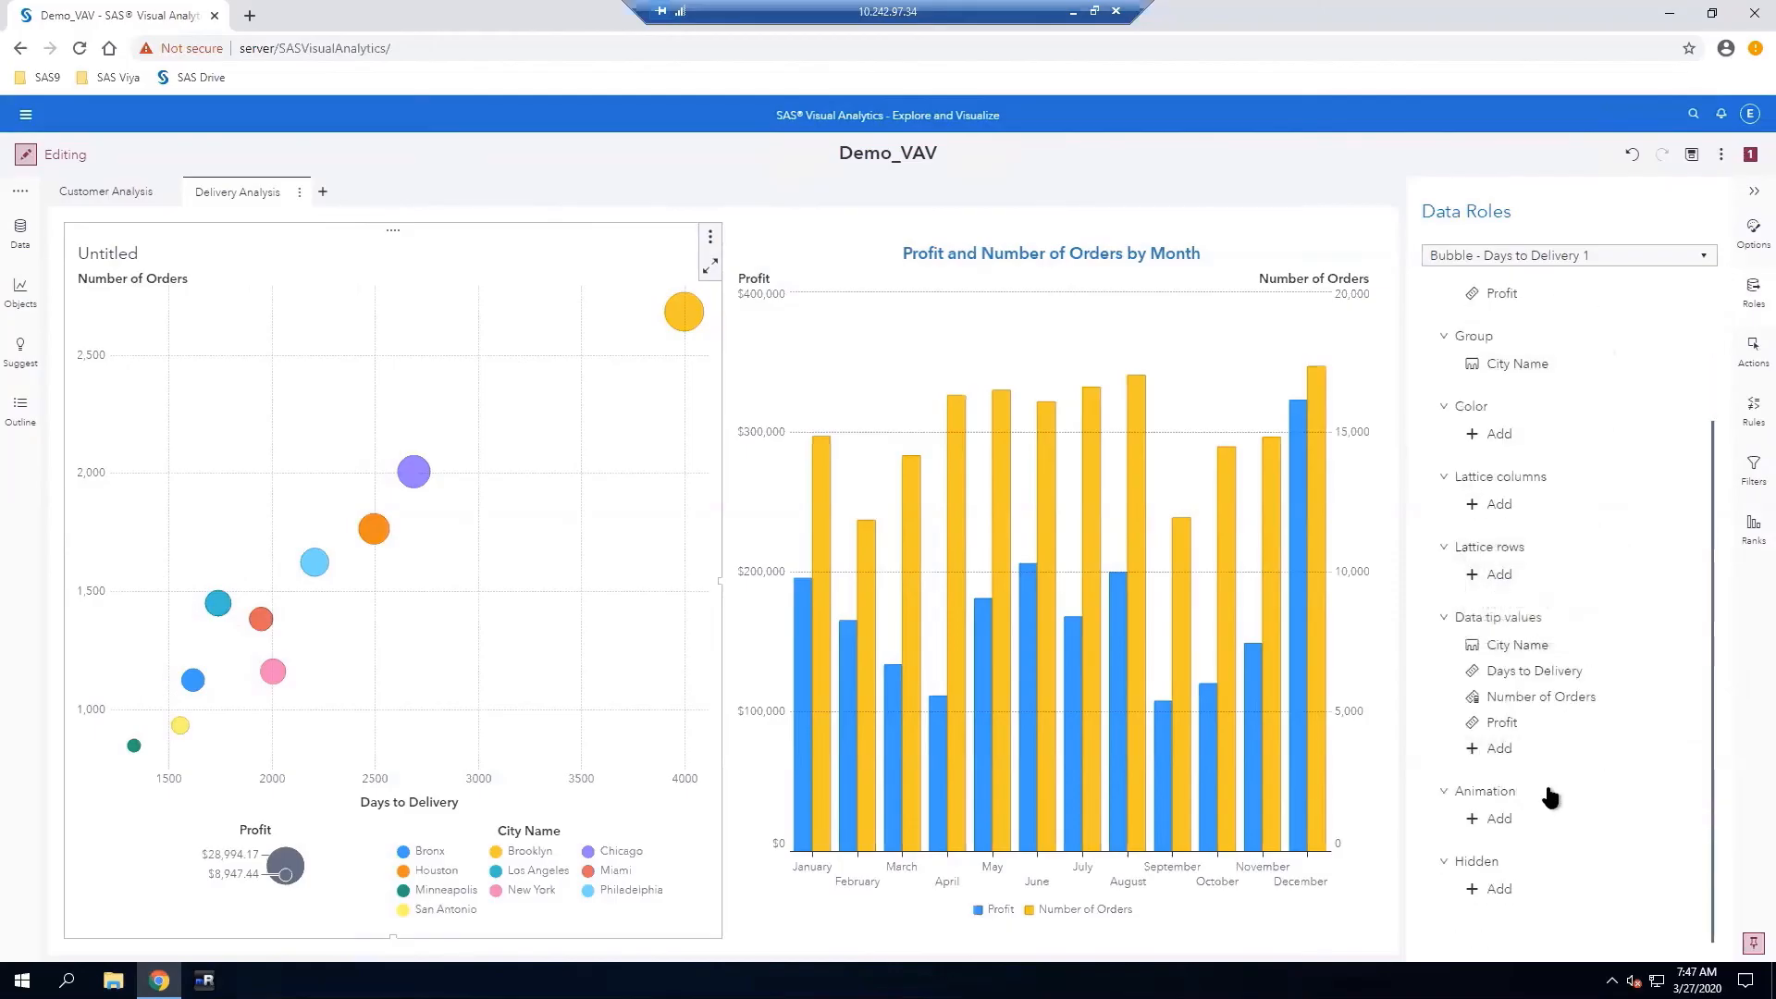
{"action": "left_click", "coordinate": [1476, 821]}
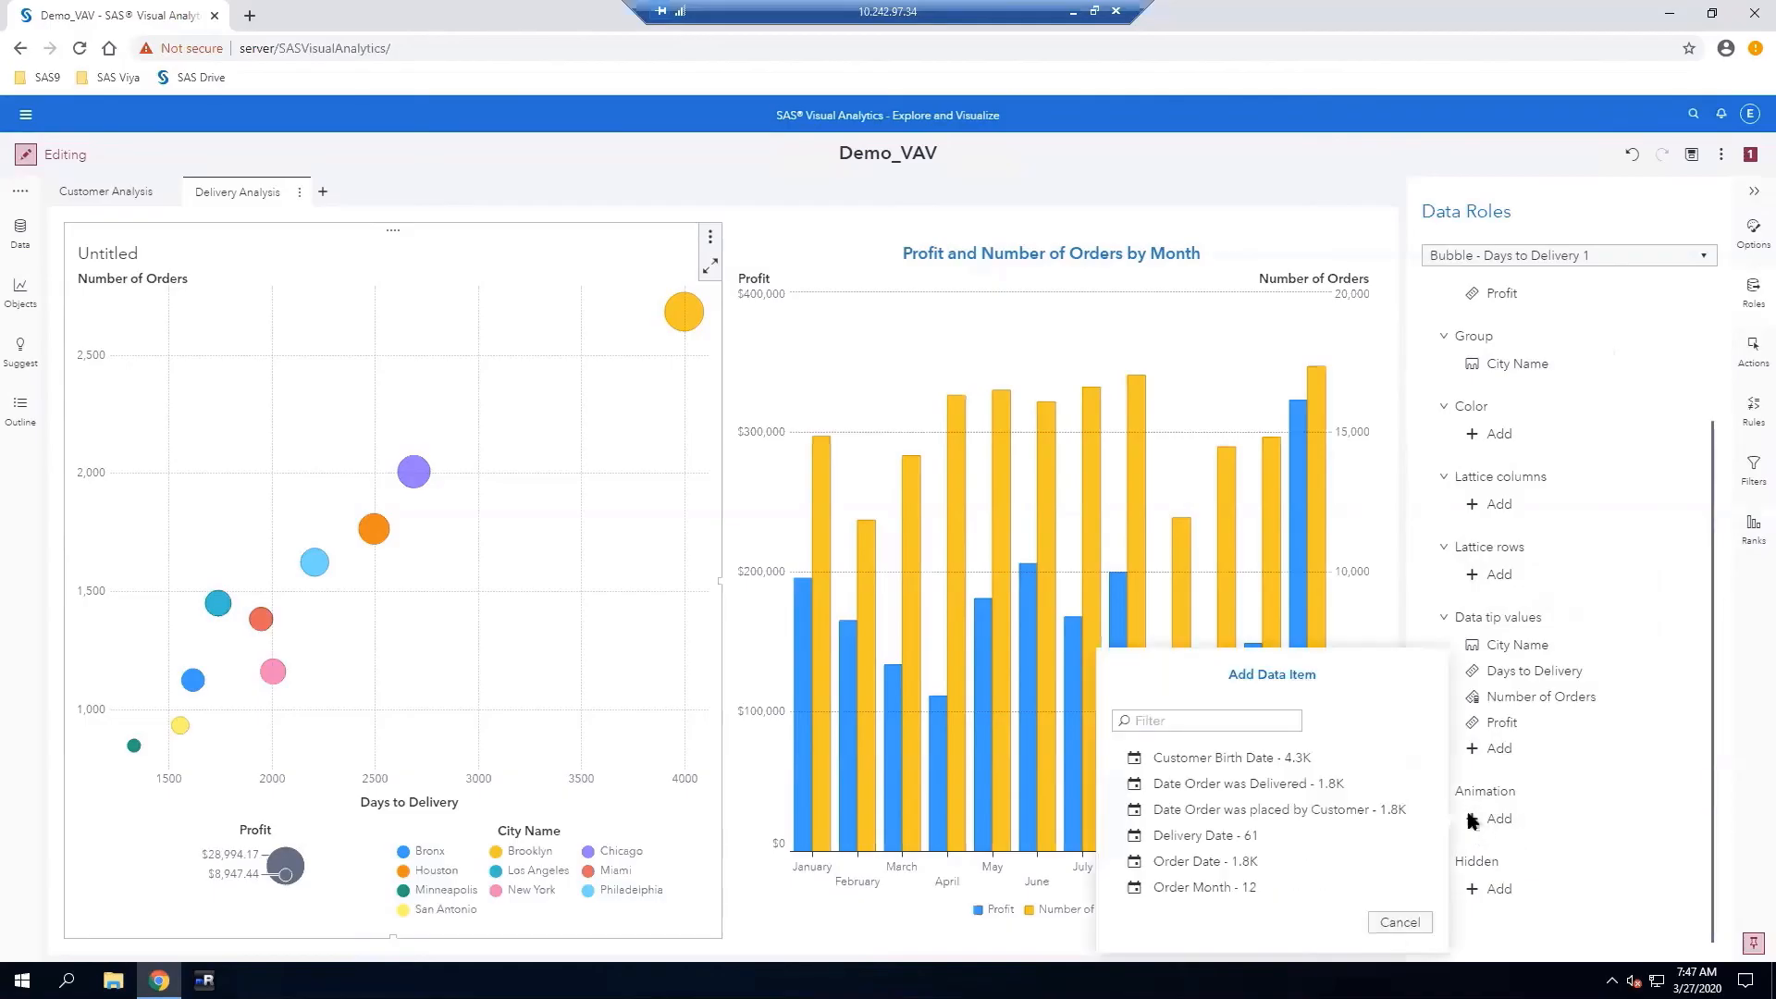
{"action": "left_click", "coordinate": [1249, 888]}
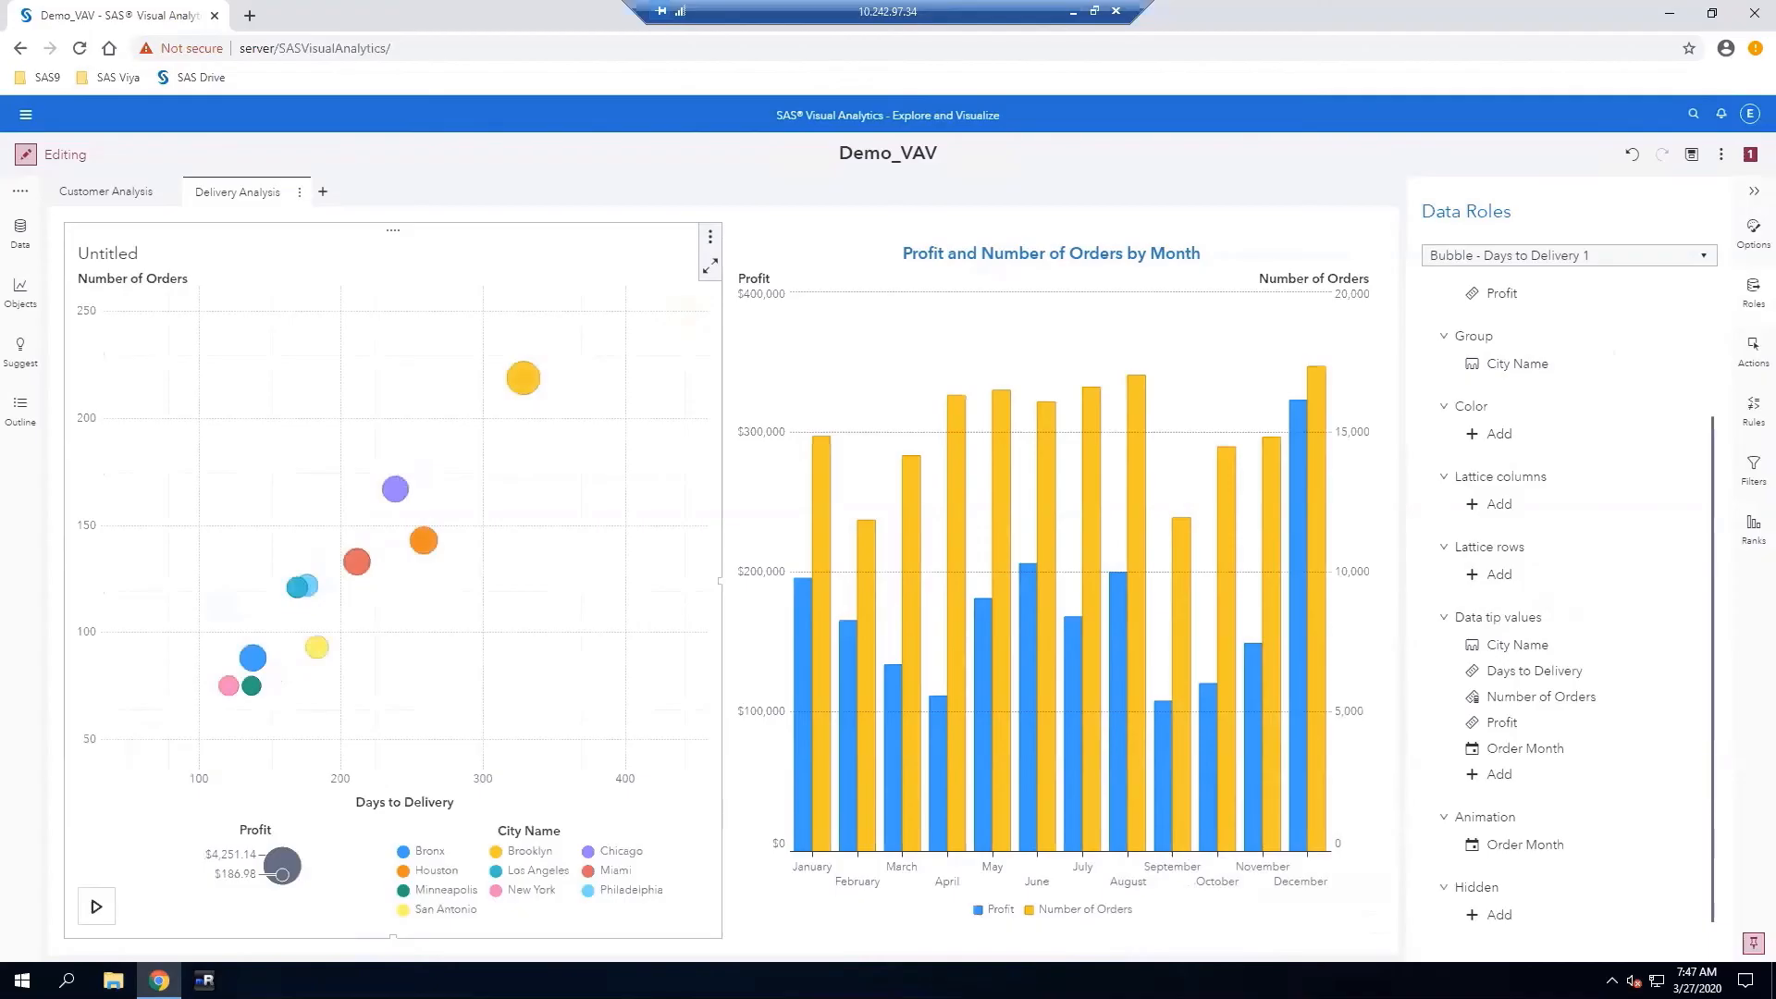
Play and pause the bubble plot's Order Month animation, then replay it with the Brooklyn bubble selected
{"action": "left_click", "coordinate": [95, 907]}
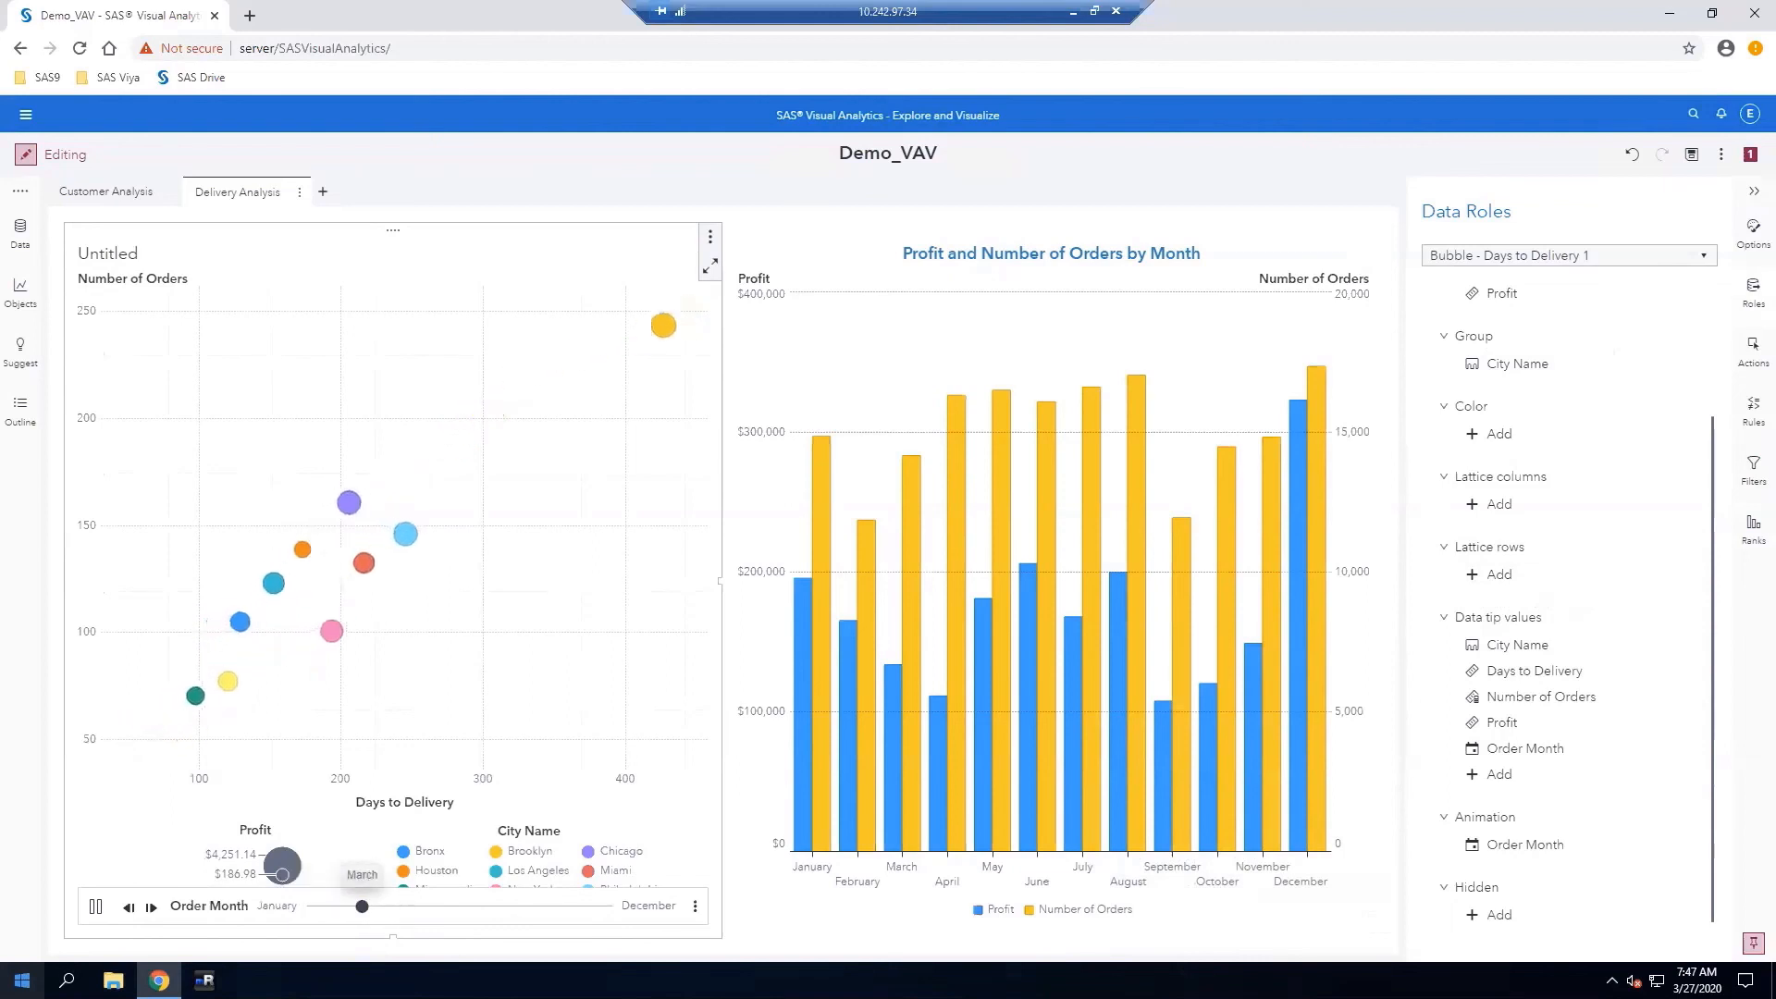
{"action": "left_click", "coordinate": [94, 909]}
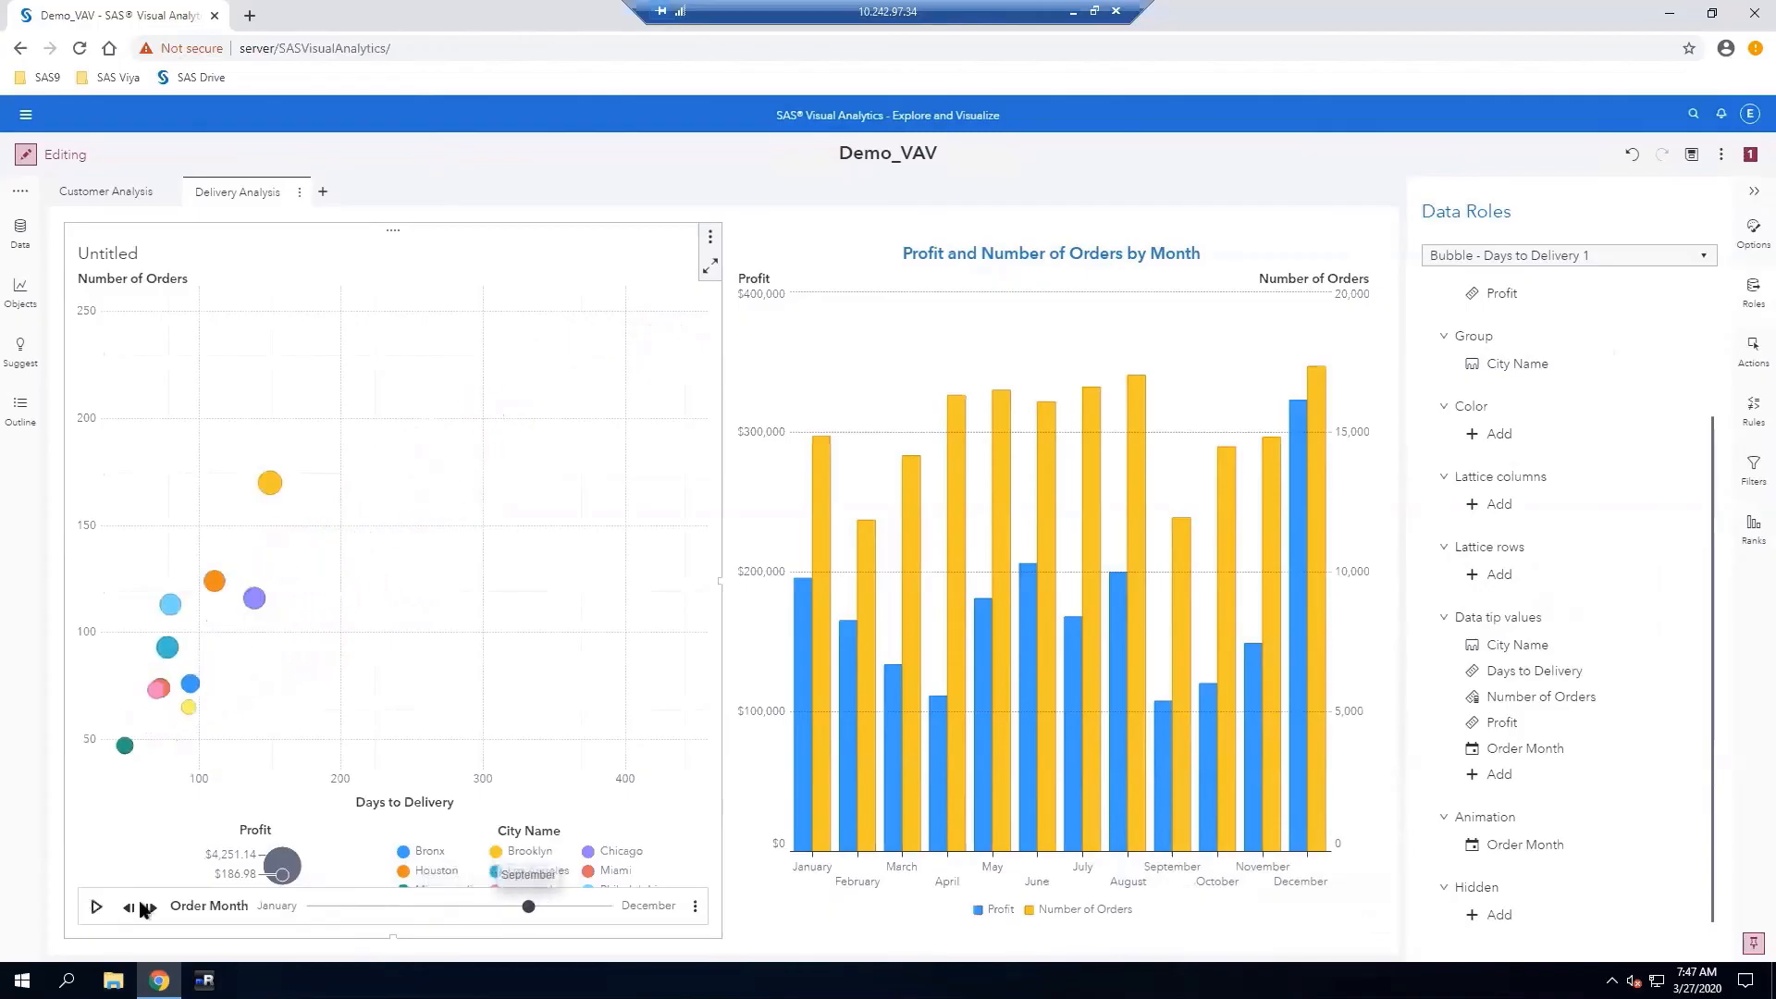
{"action": "left_click", "coordinate": [271, 482]}
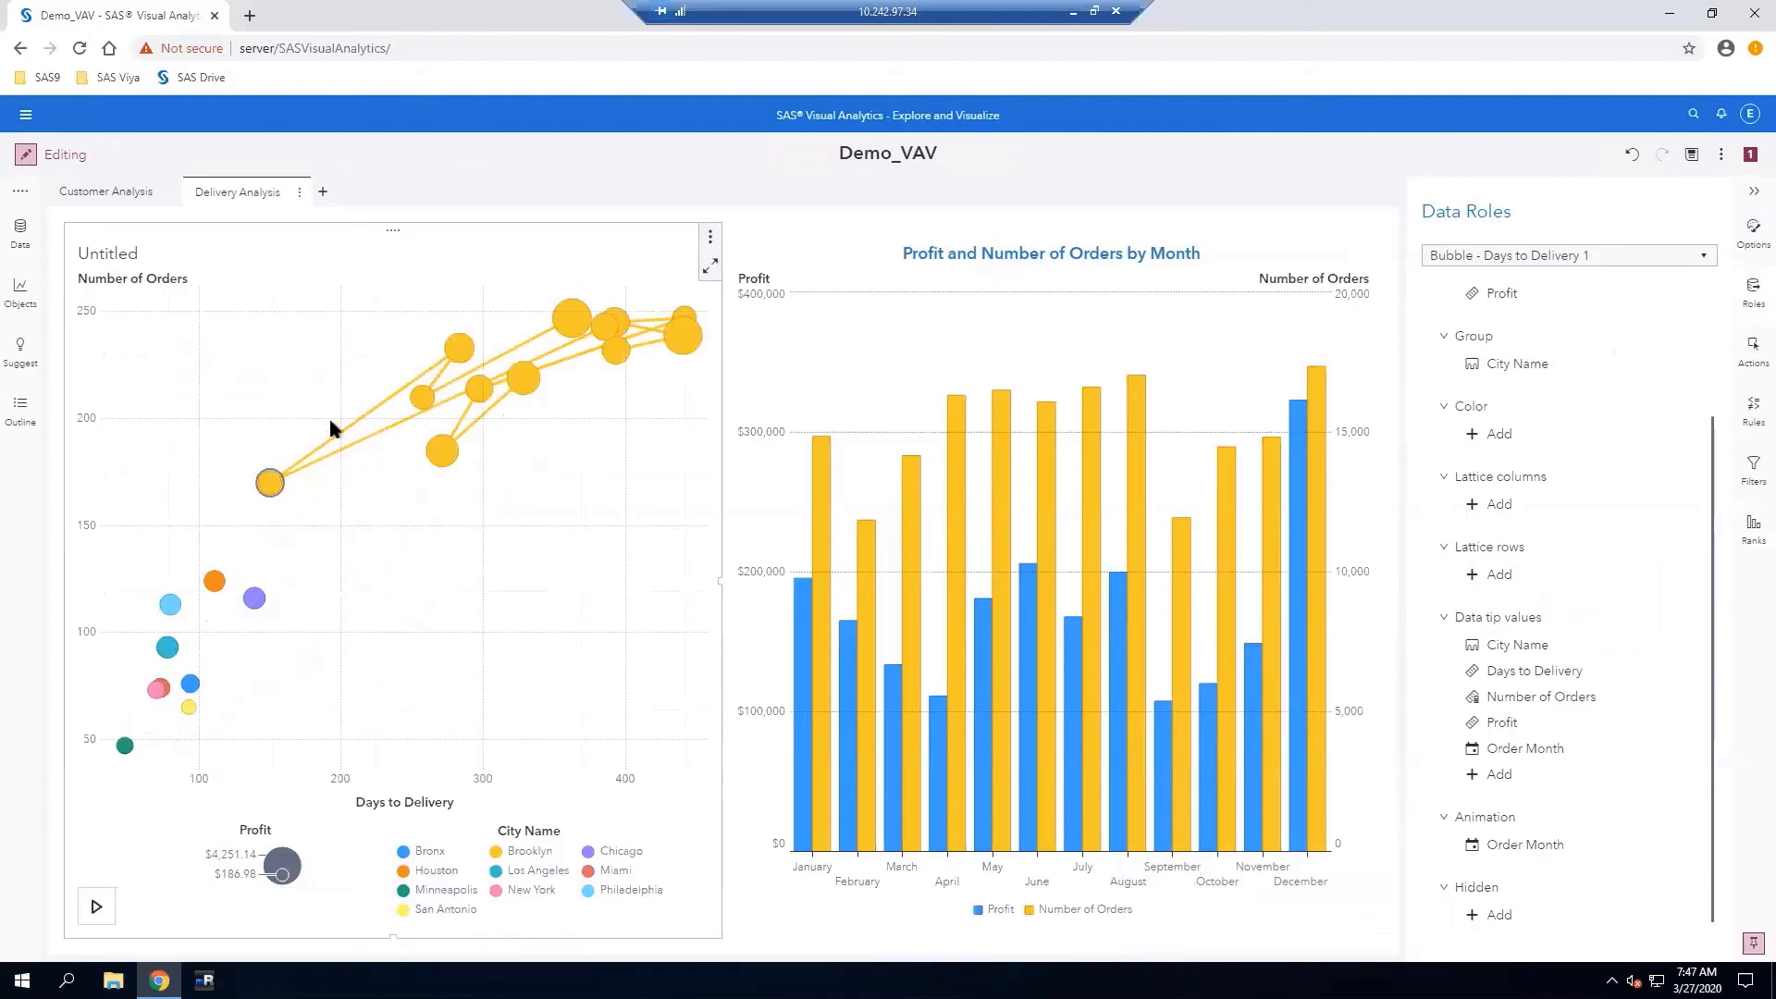
{"action": "left_click", "coordinate": [95, 908]}
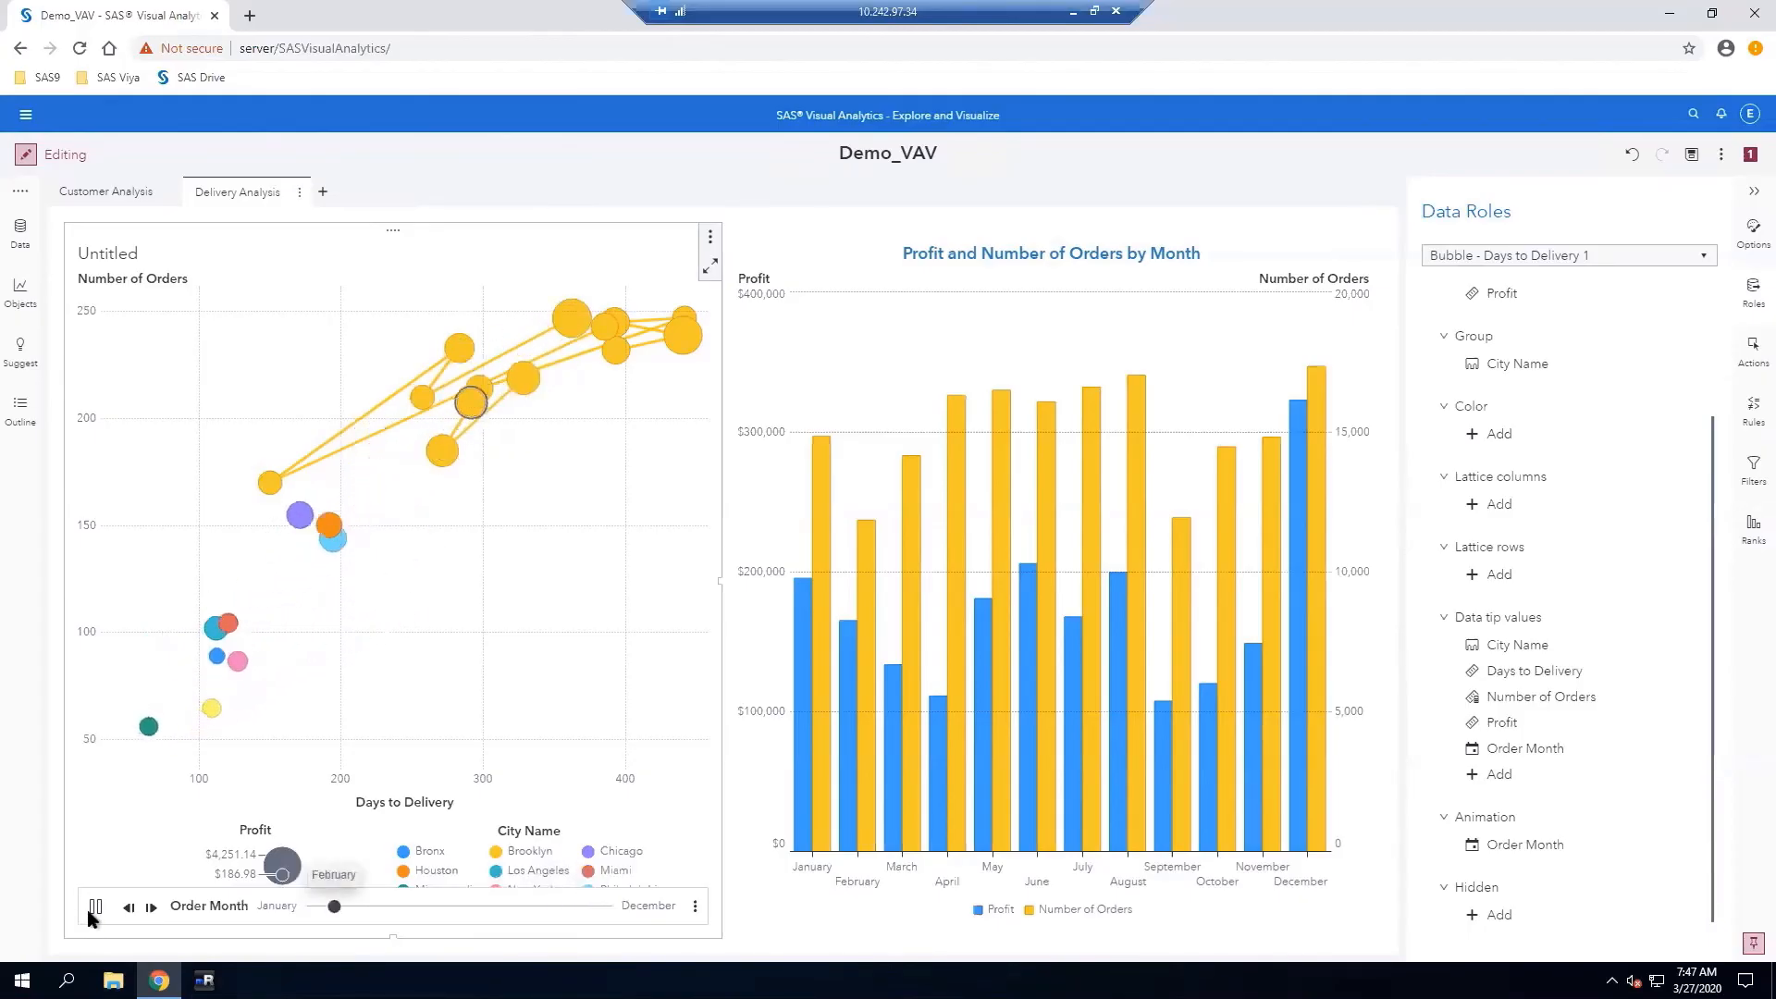
Stop the bubble plot's Order Month animation and clear the Brooklyn bubble selection
{"action": "left_click", "coordinate": [94, 909]}
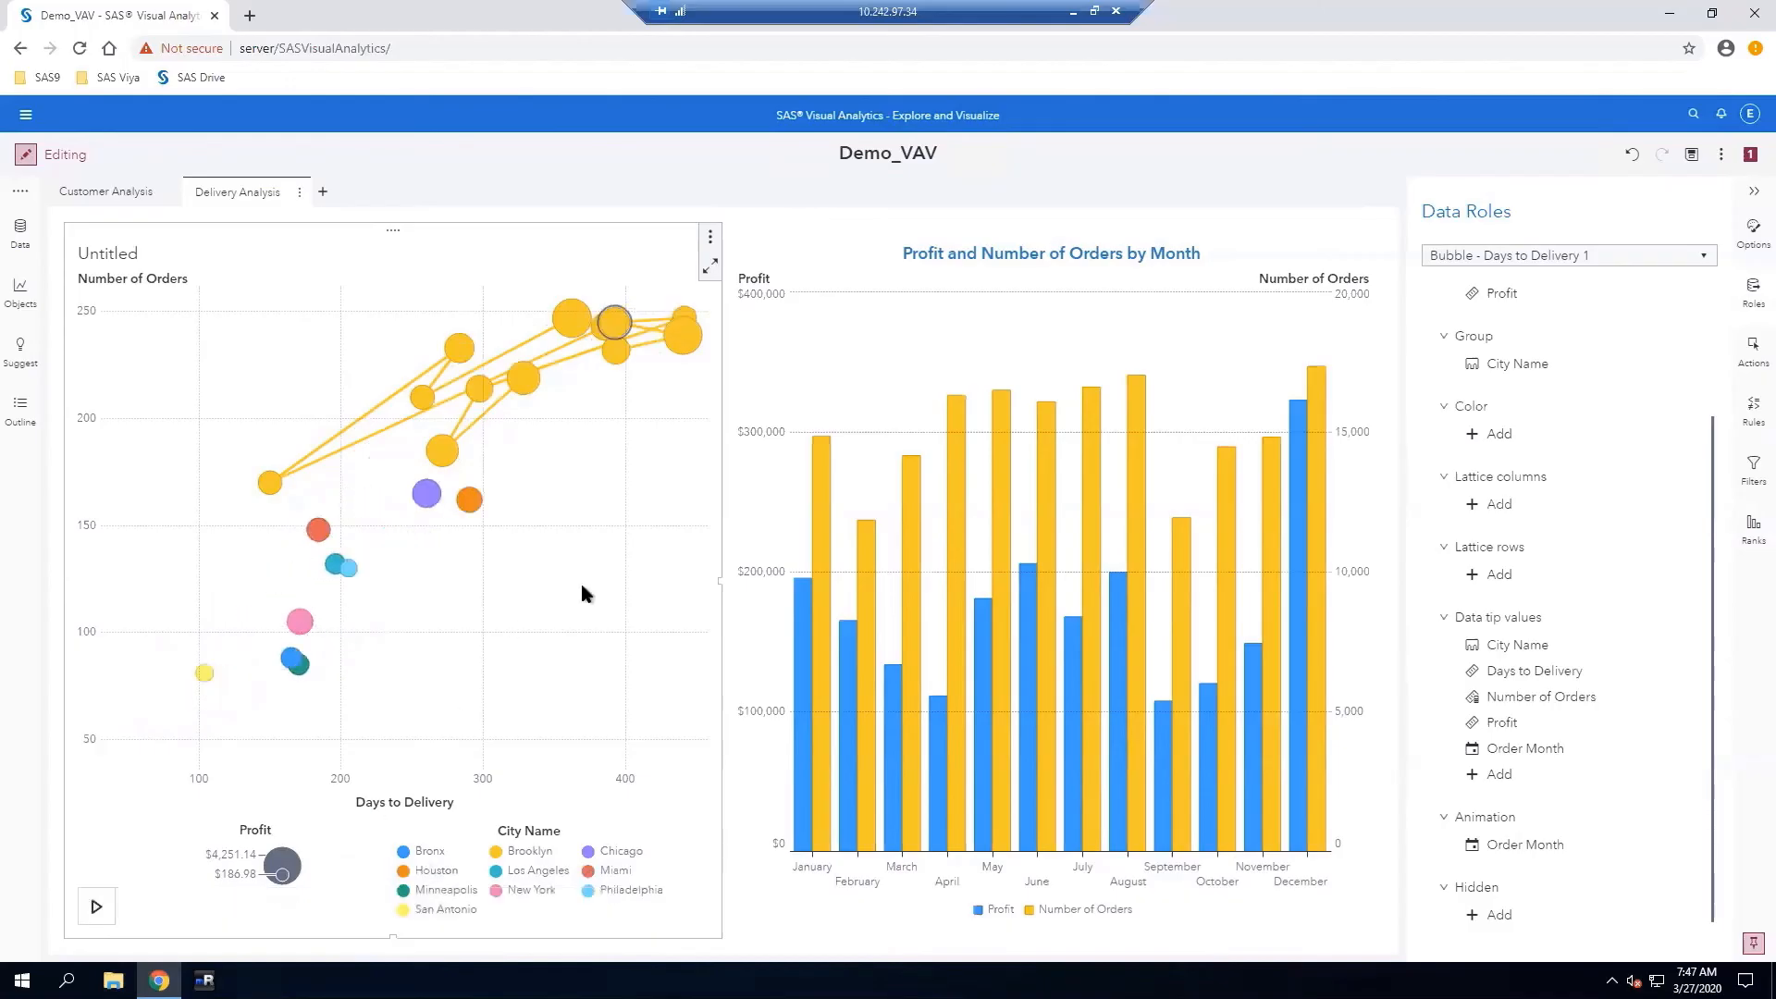
{"action": "left_click", "coordinate": [563, 629]}
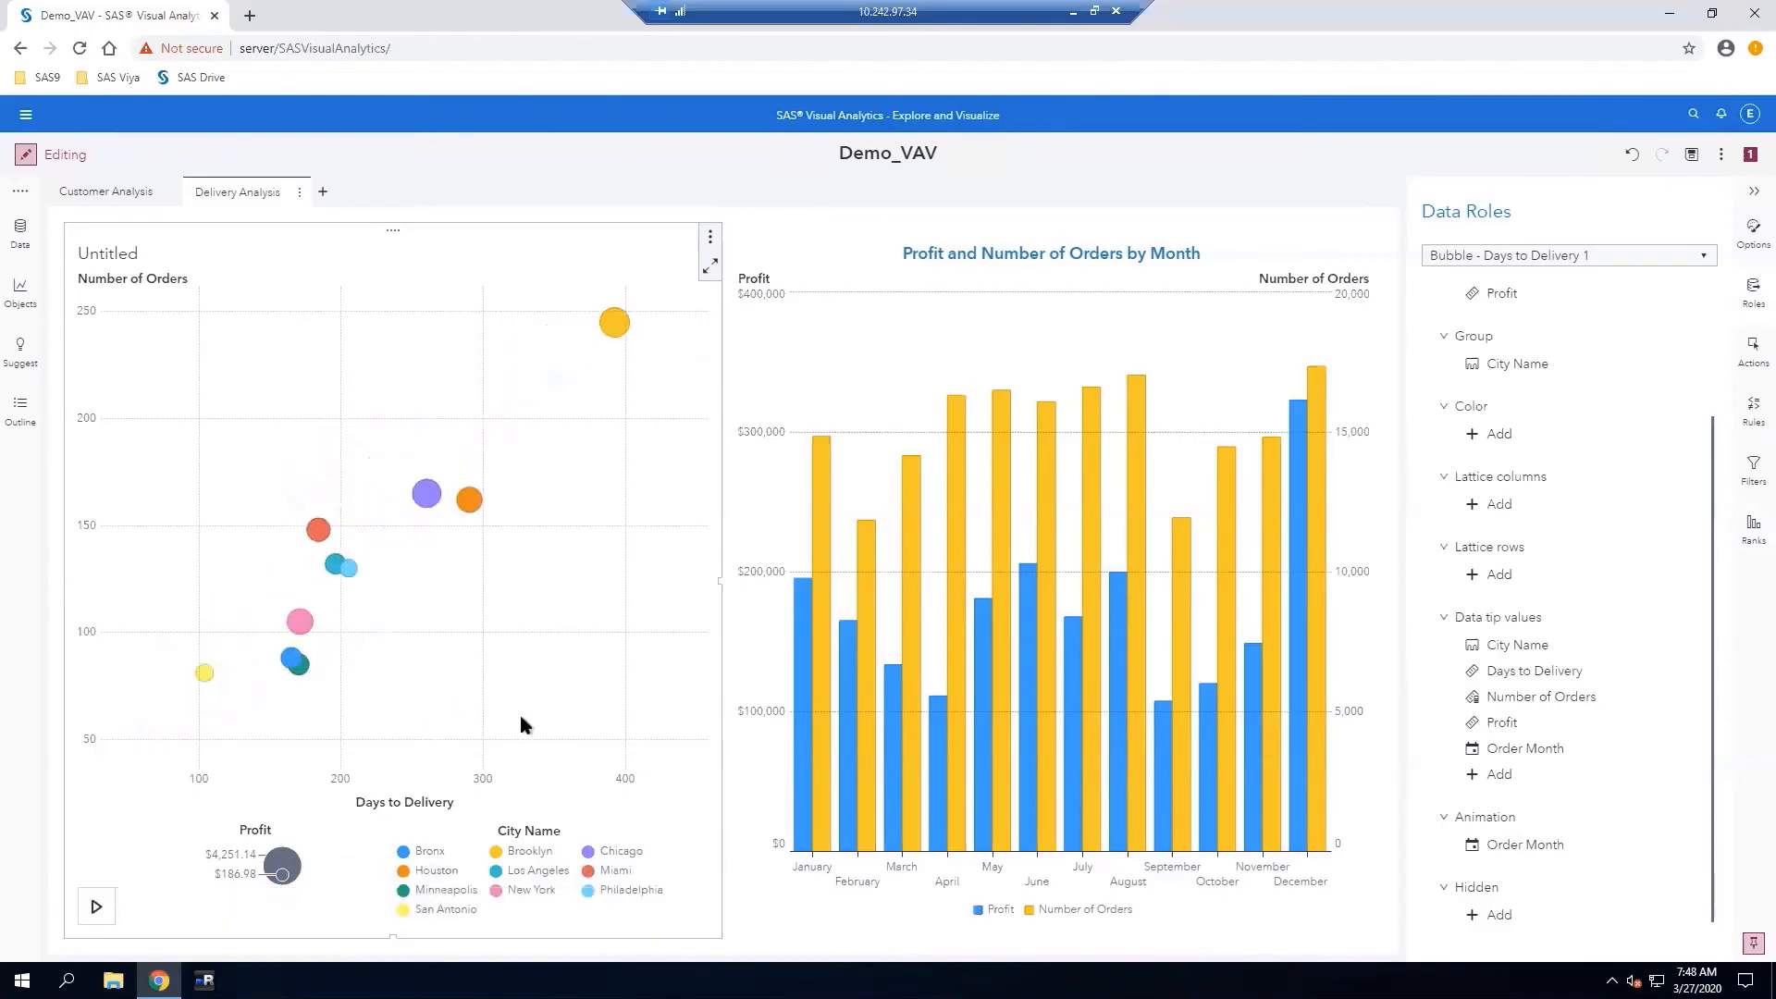
{"action": "mouse_move", "coordinate": [96, 907]}
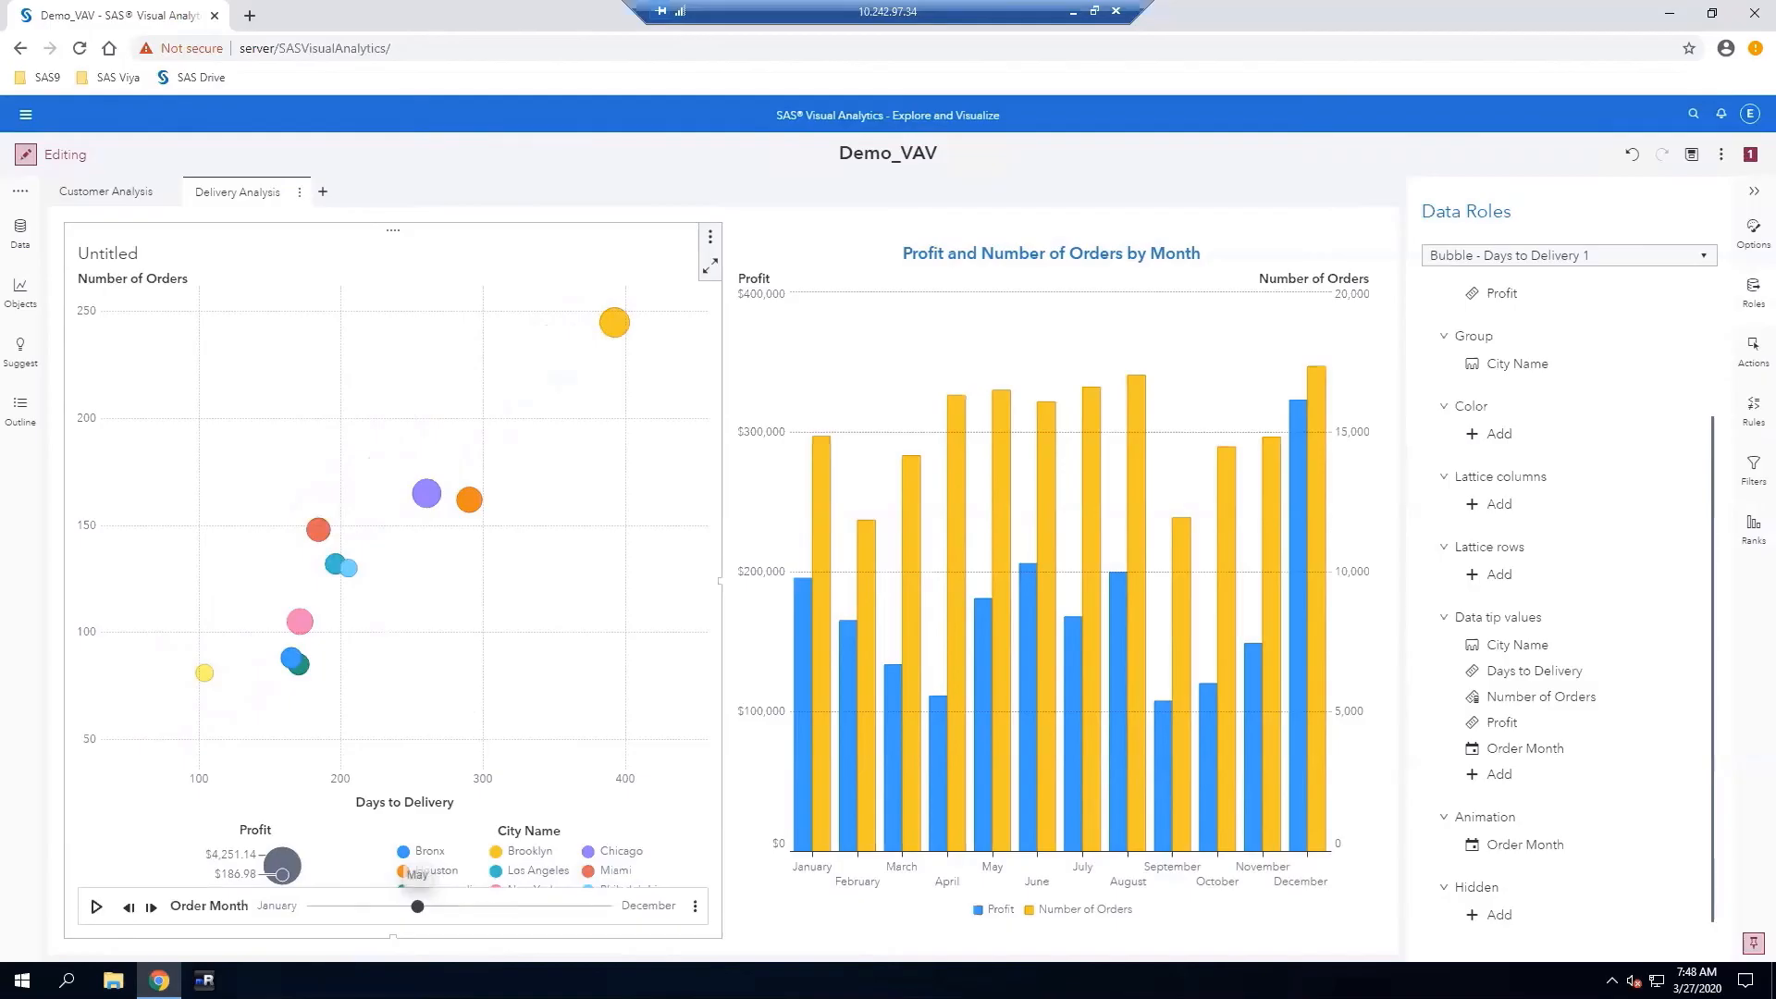
Name the bubble plot Order Information by Month and give it the custom title Top 10 Cities by Number of Orders
{"action": "left_click", "coordinate": [1748, 246]}
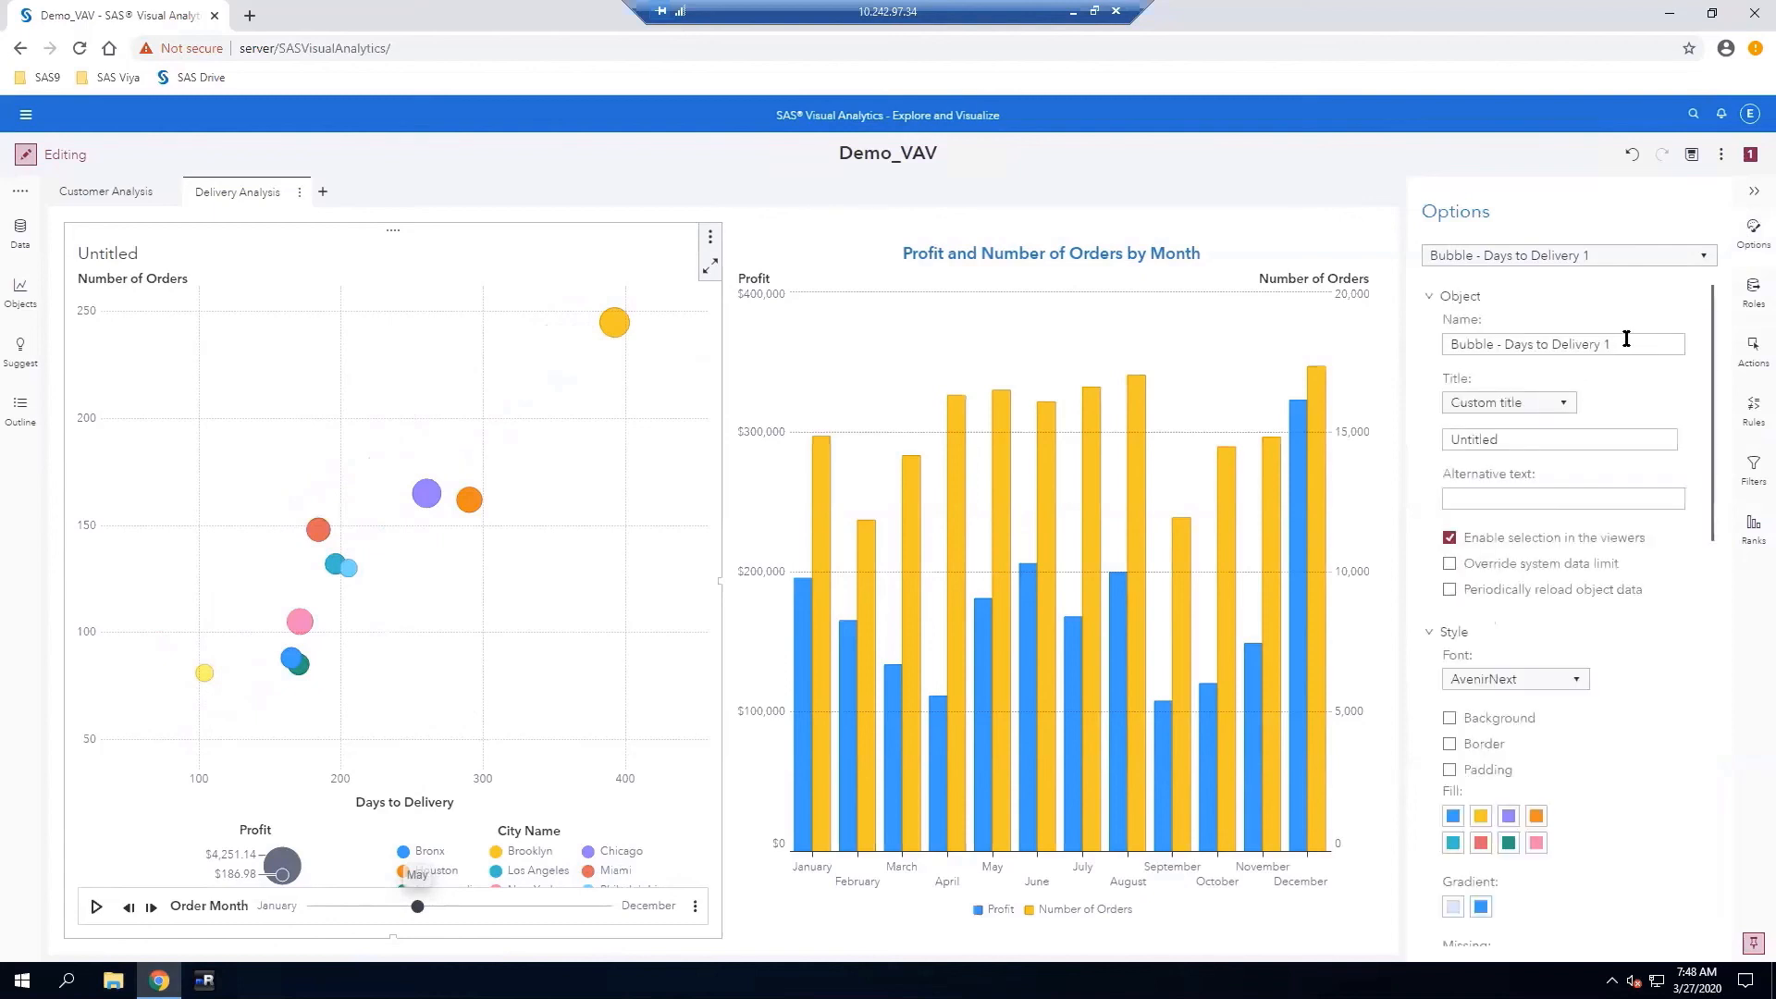
{"action": "triple_click", "coordinate": [1626, 338]}
{"action": "type", "text": "Order Information by MO"}
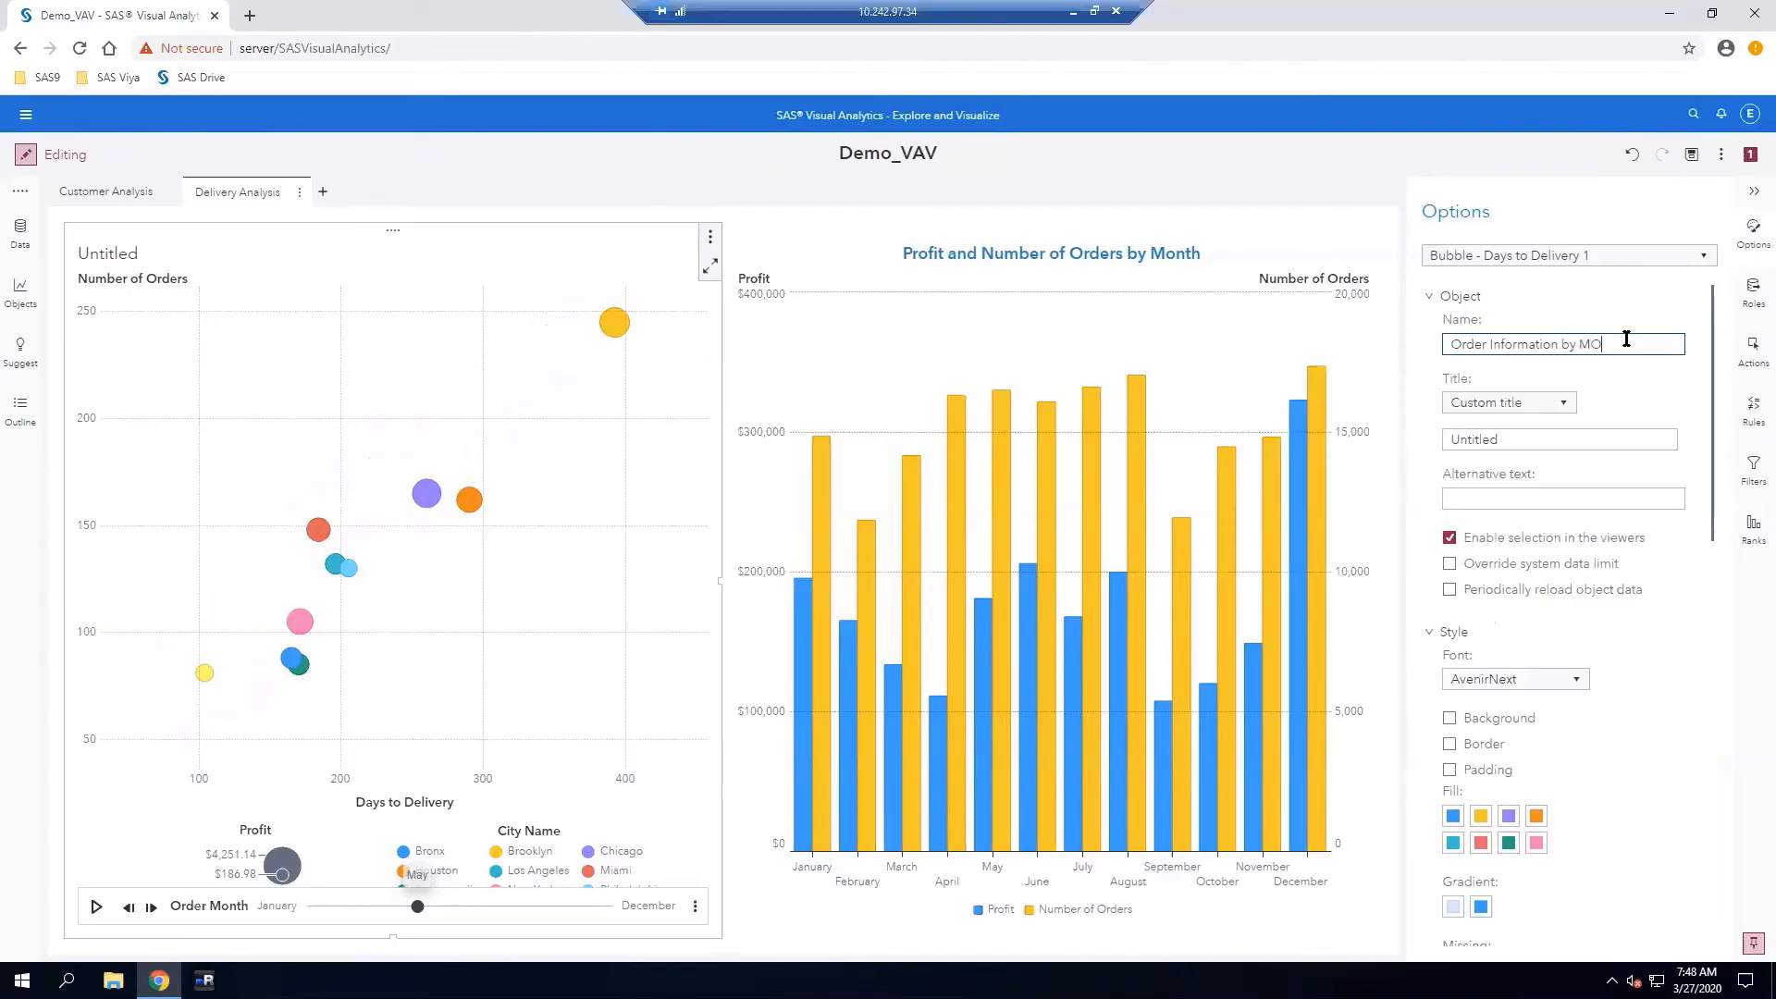
{"action": "key", "text": "BackSpace"}
{"action": "key", "text": "BackSpace"}
{"action": "left_click", "coordinate": [1514, 442]}
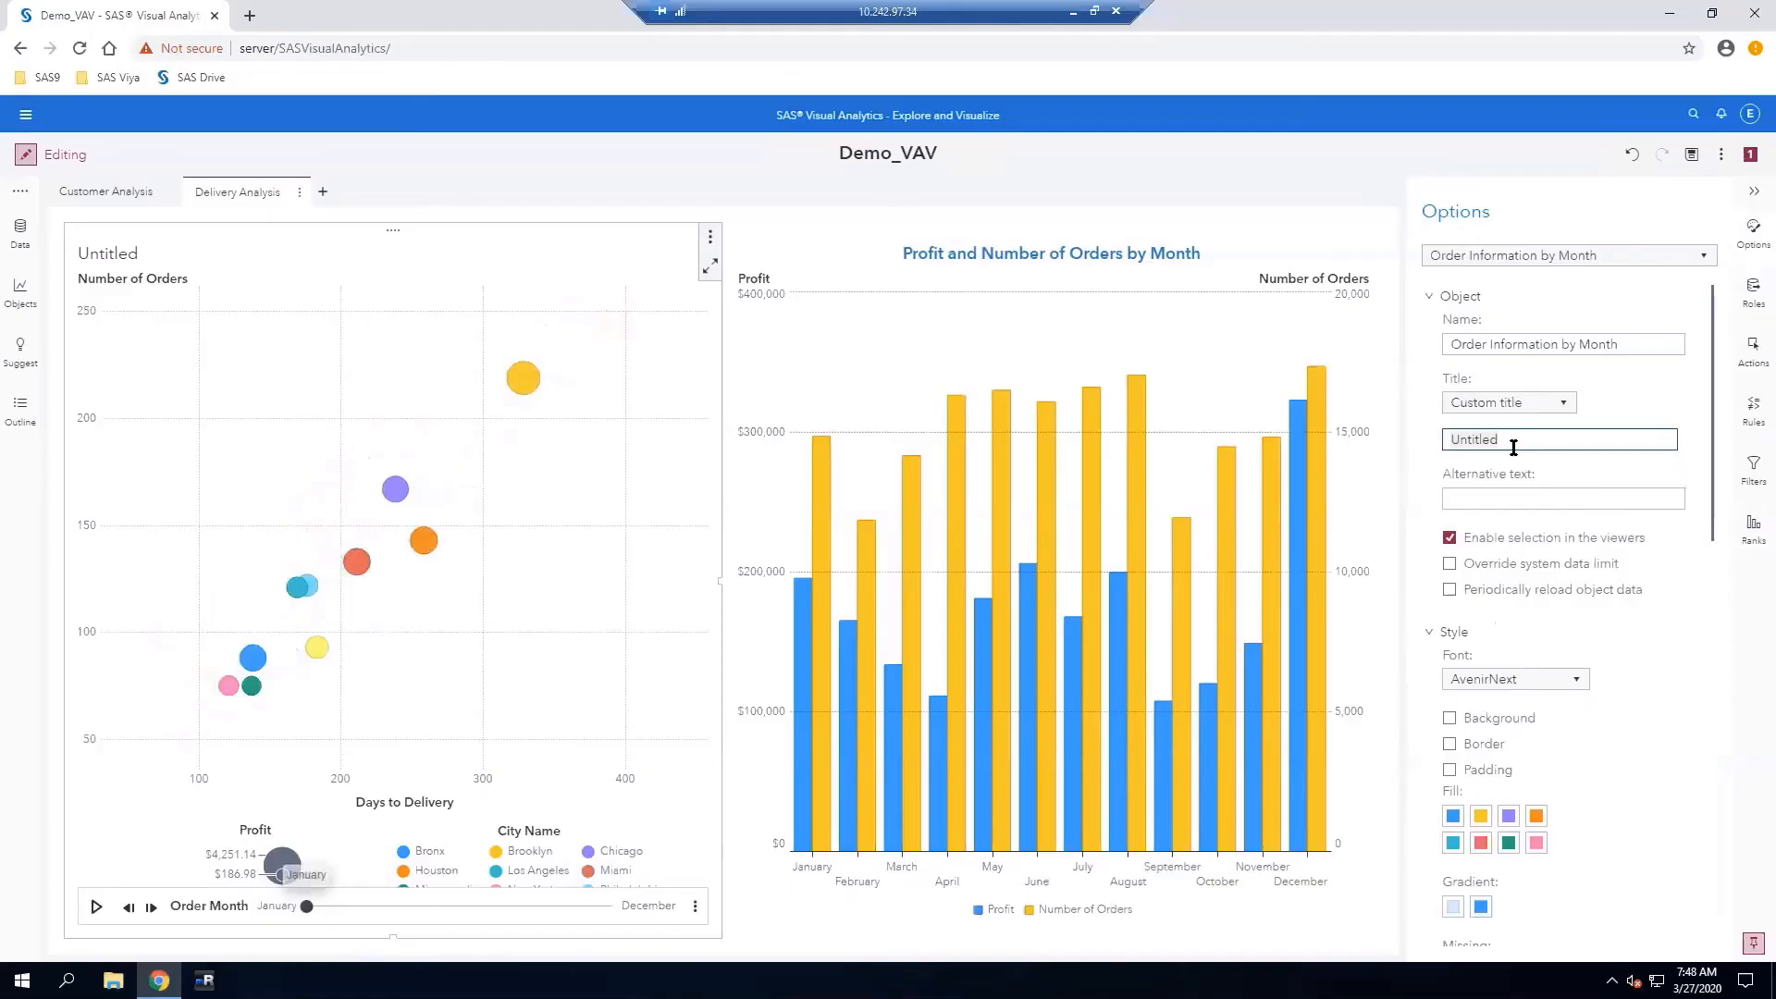
{"action": "type", "text": "Top 10 Cities by Number of Orders"}
{"action": "key", "text": "Return"}
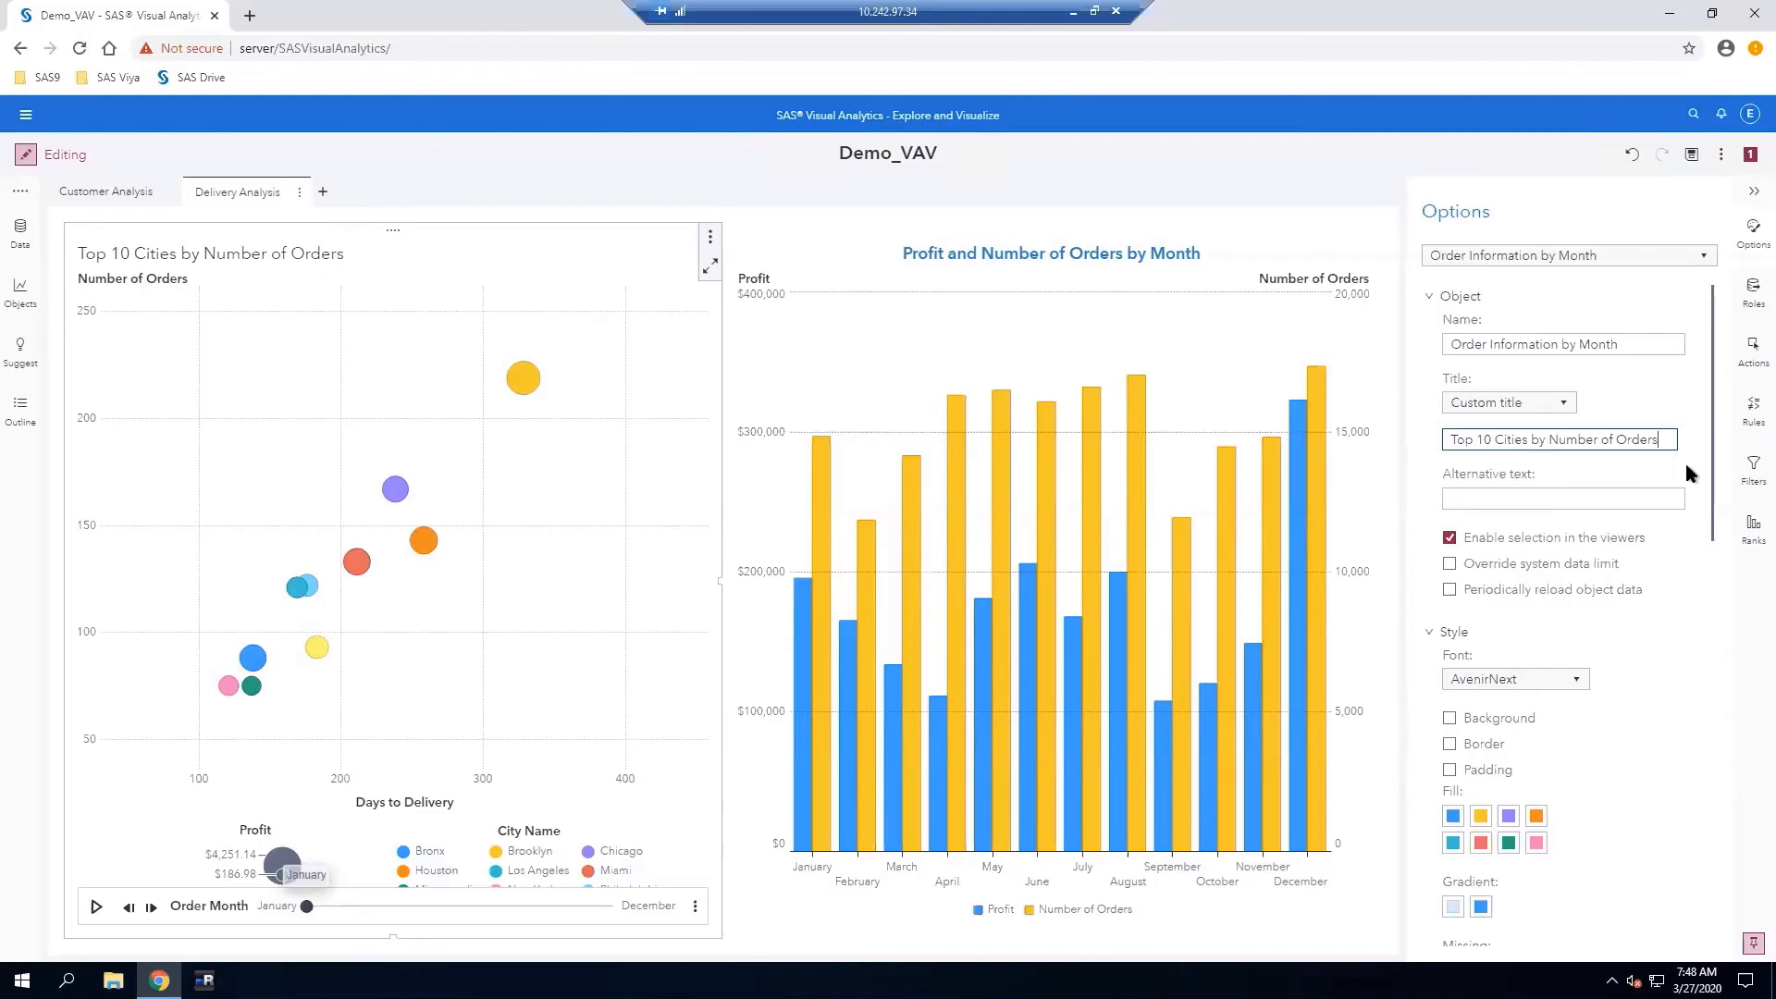
Format the bubble plot's title as bold, centered and blue, like the monthly chart's title
{"action": "left_click", "coordinate": [339, 259]}
{"action": "double_click", "coordinate": [339, 259]}
{"action": "left_click_drag", "start_coordinate": [348, 260], "coordinate": [75, 261]}
{"action": "left_click", "coordinate": [206, 215]}
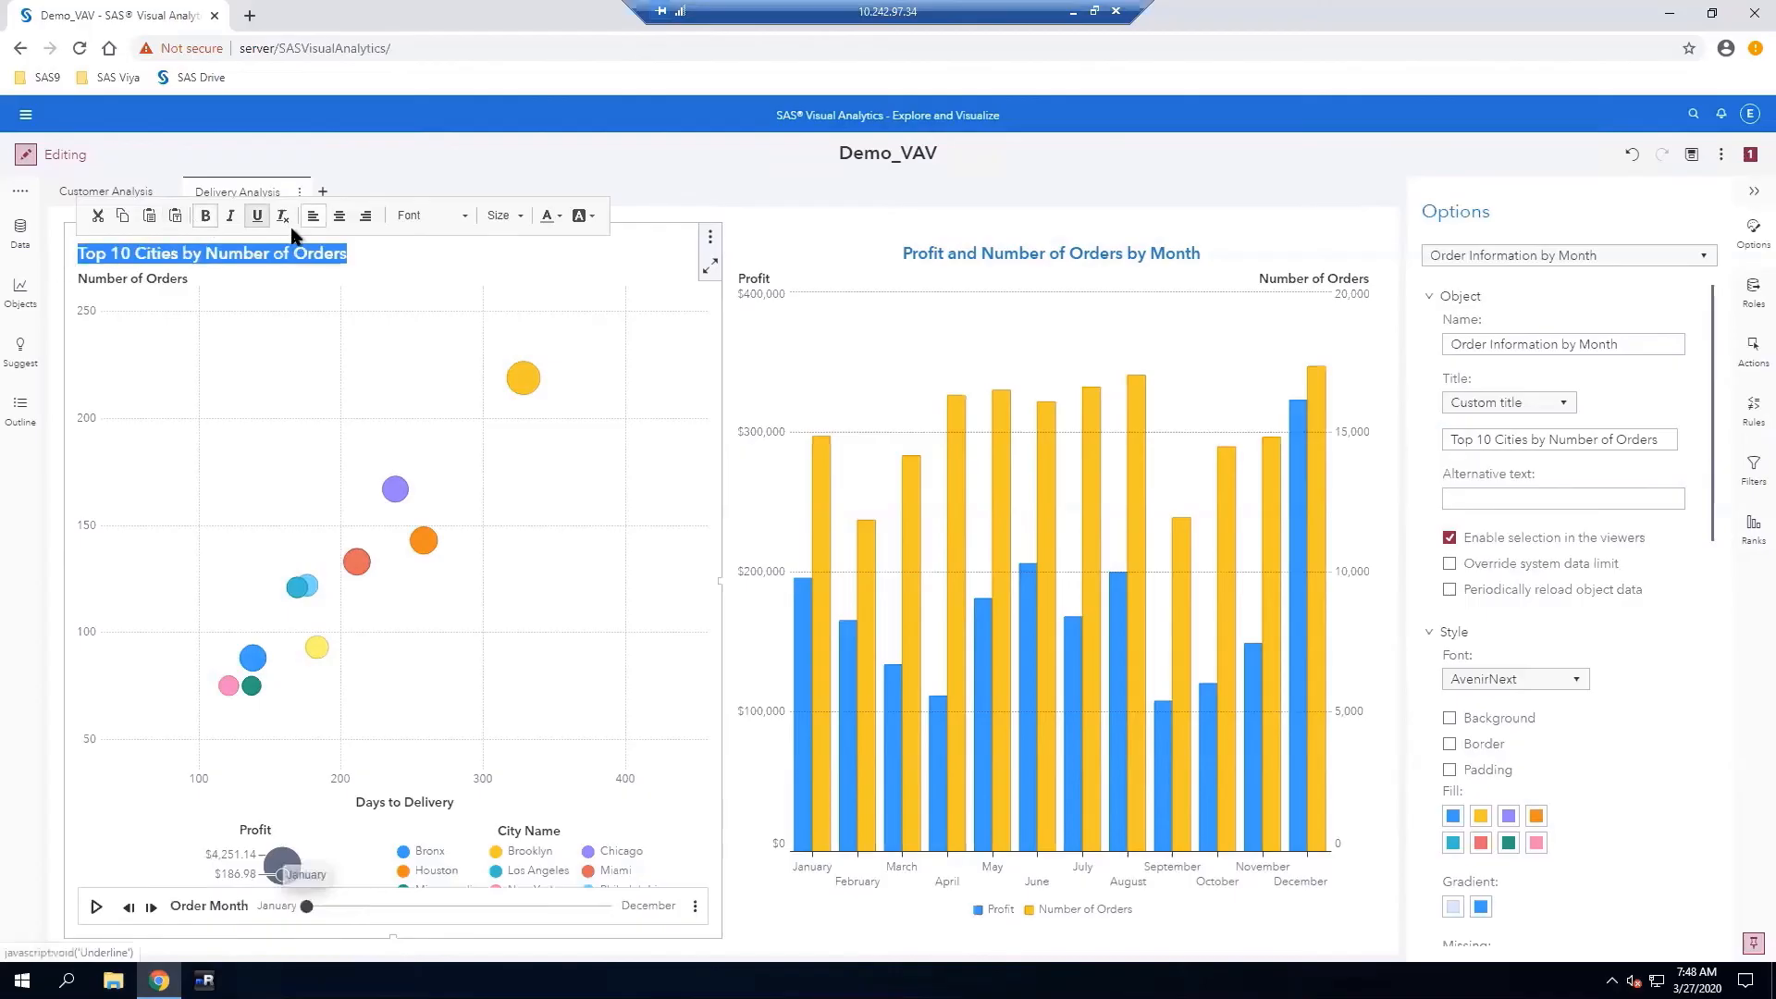
{"action": "left_click", "coordinate": [340, 215]}
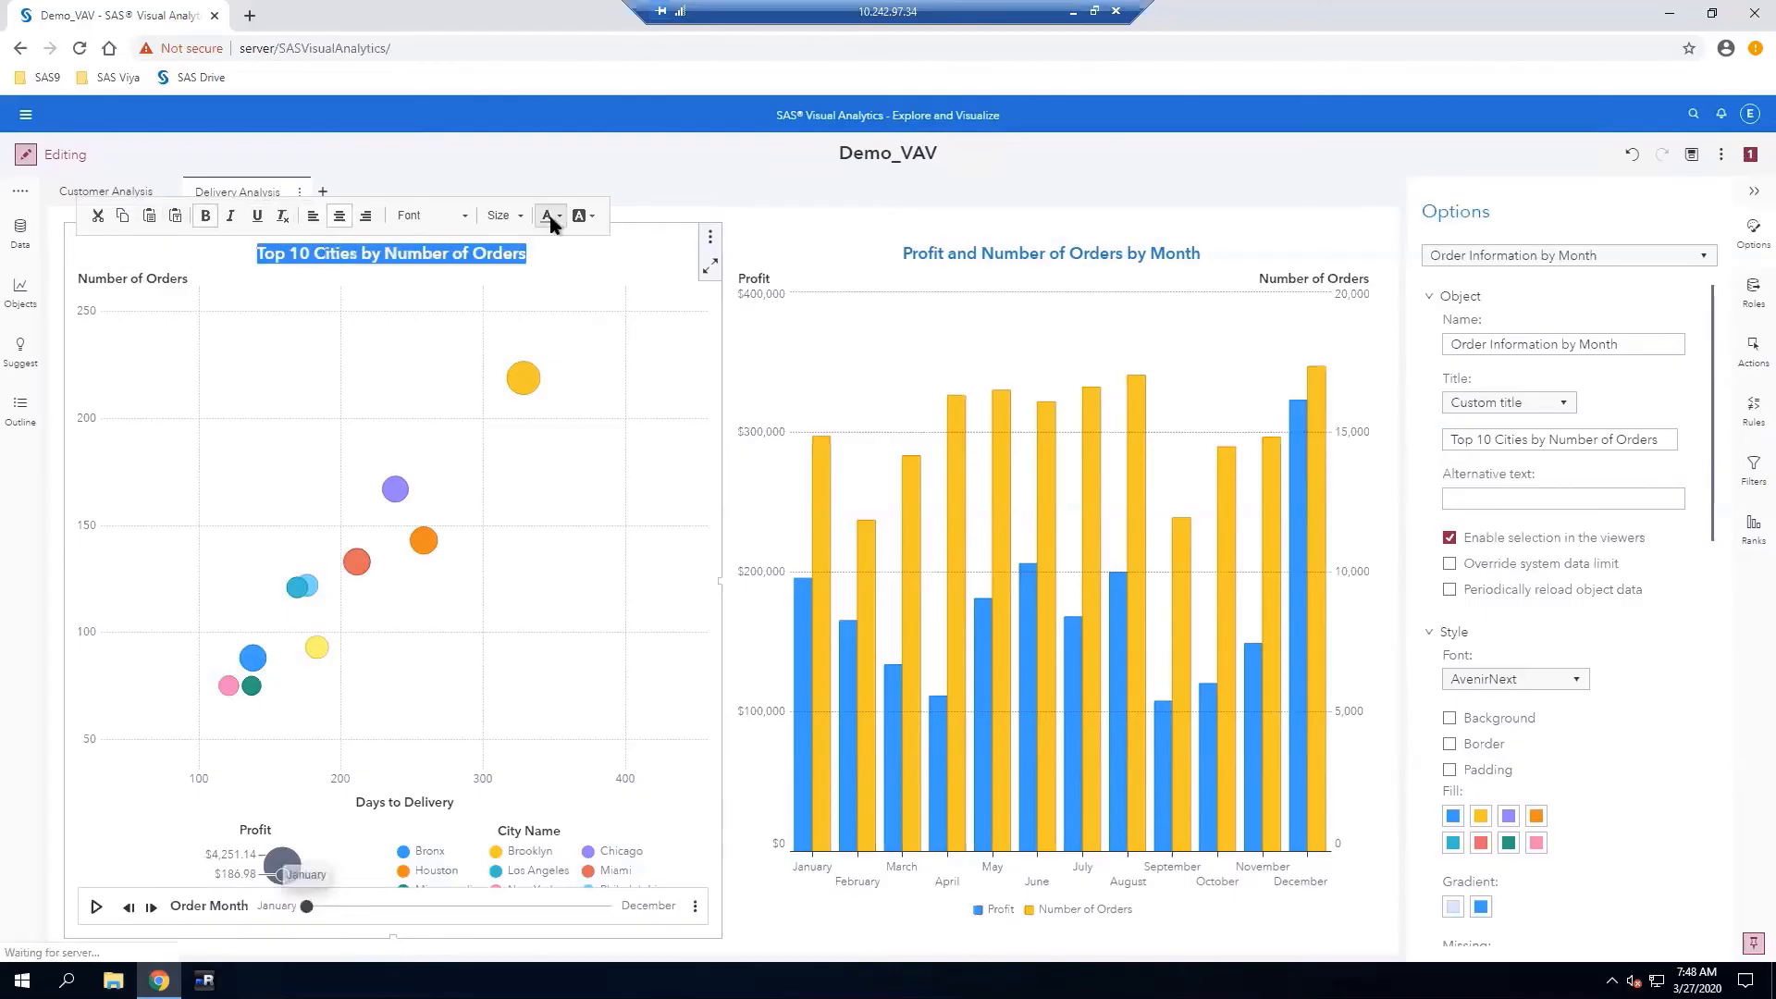
{"action": "left_click", "coordinate": [551, 222]}
{"action": "left_click", "coordinate": [553, 353]}
{"action": "left_click", "coordinate": [742, 209]}
{"action": "mouse_move", "coordinate": [96, 907]}
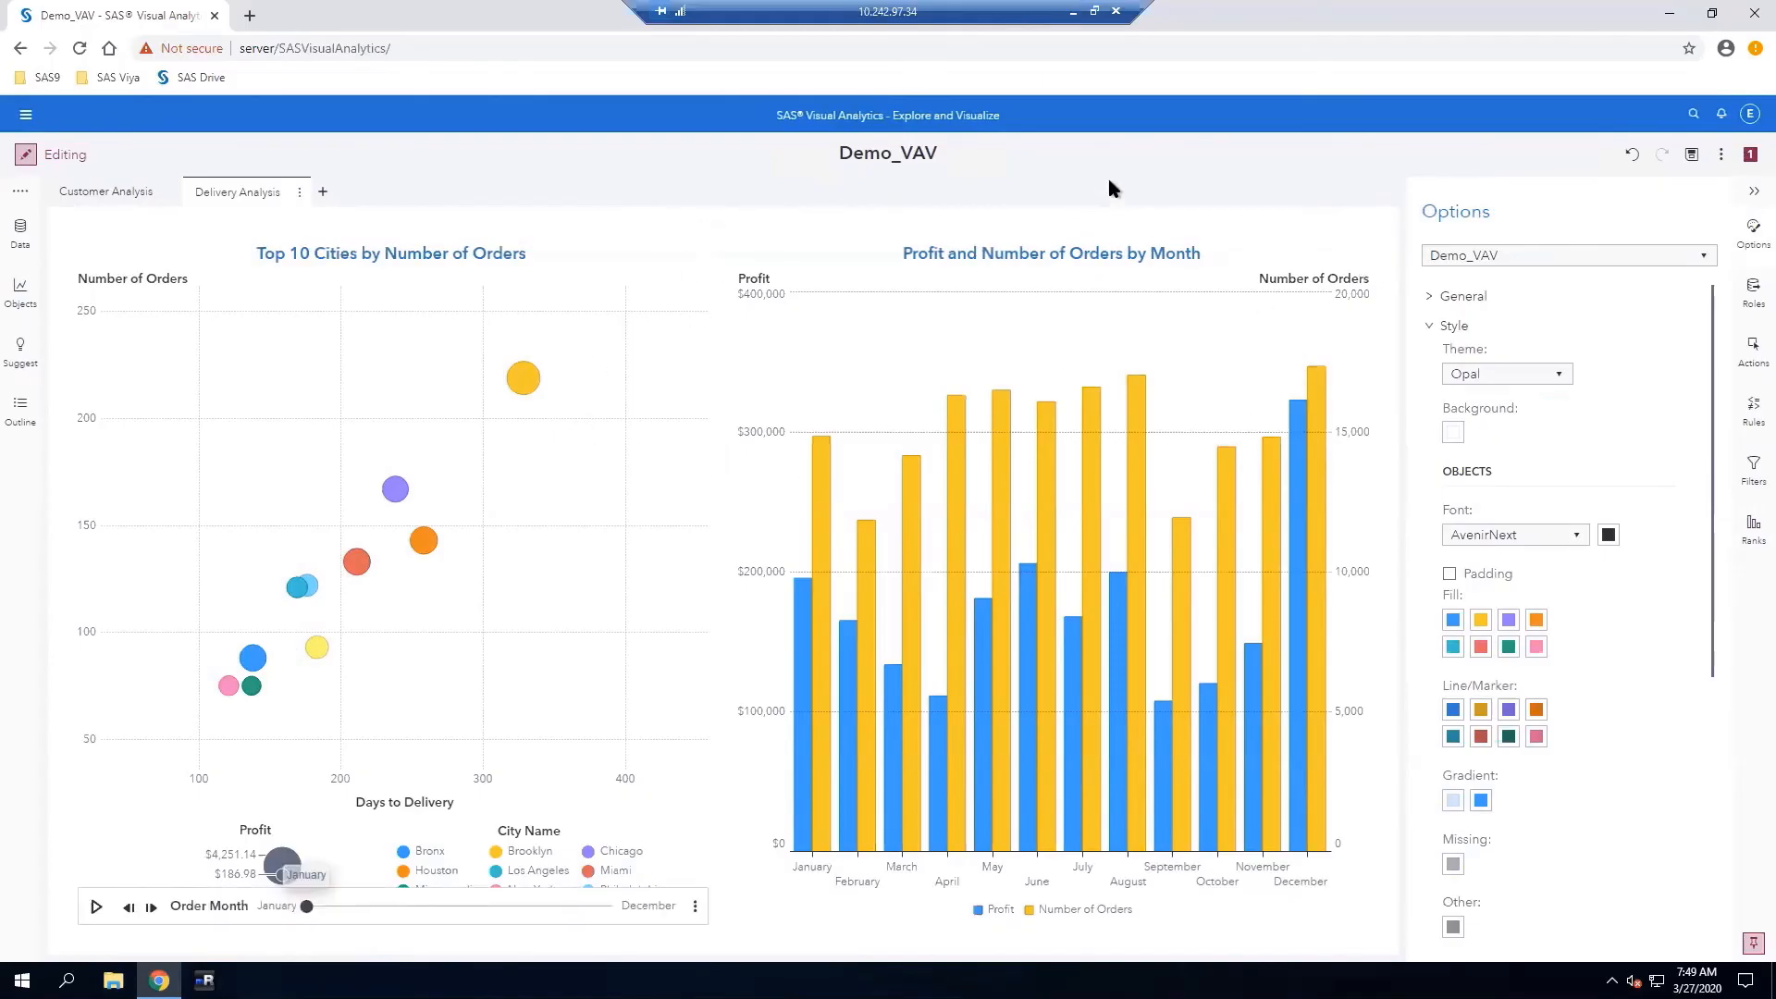
Save the report and switch it from editing to viewing mode
{"action": "left_click", "coordinate": [1691, 159]}
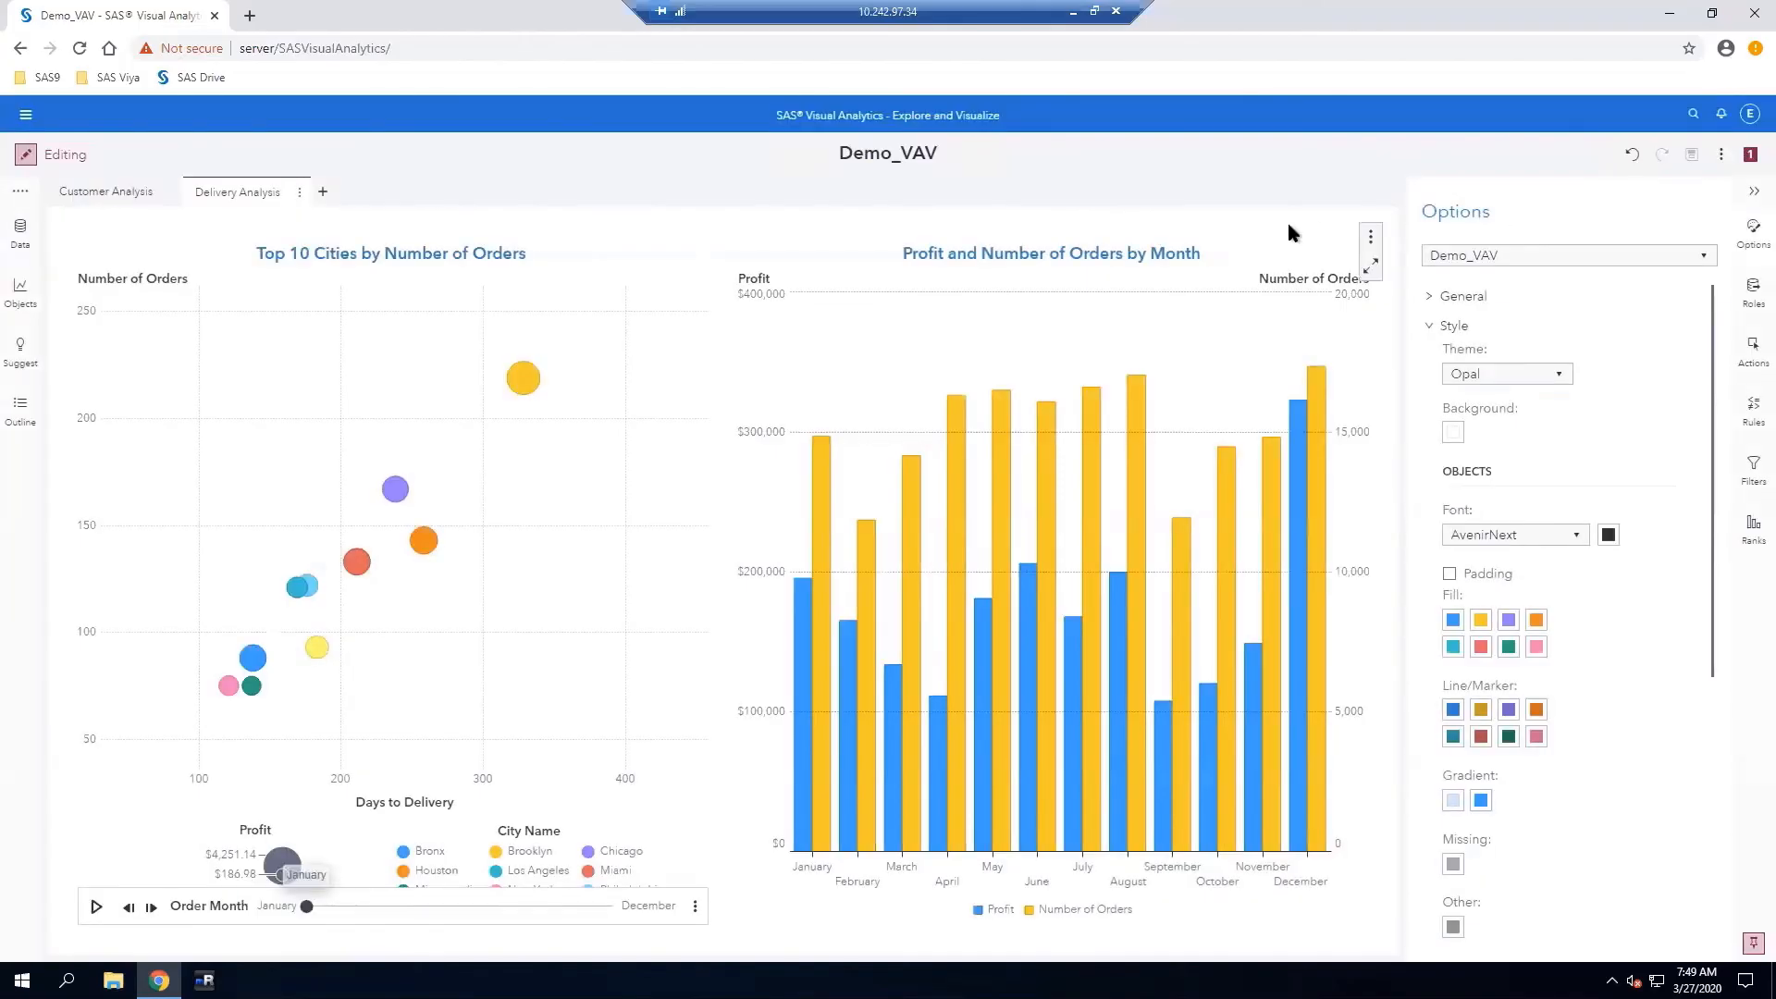
{"action": "left_click", "coordinate": [1720, 158]}
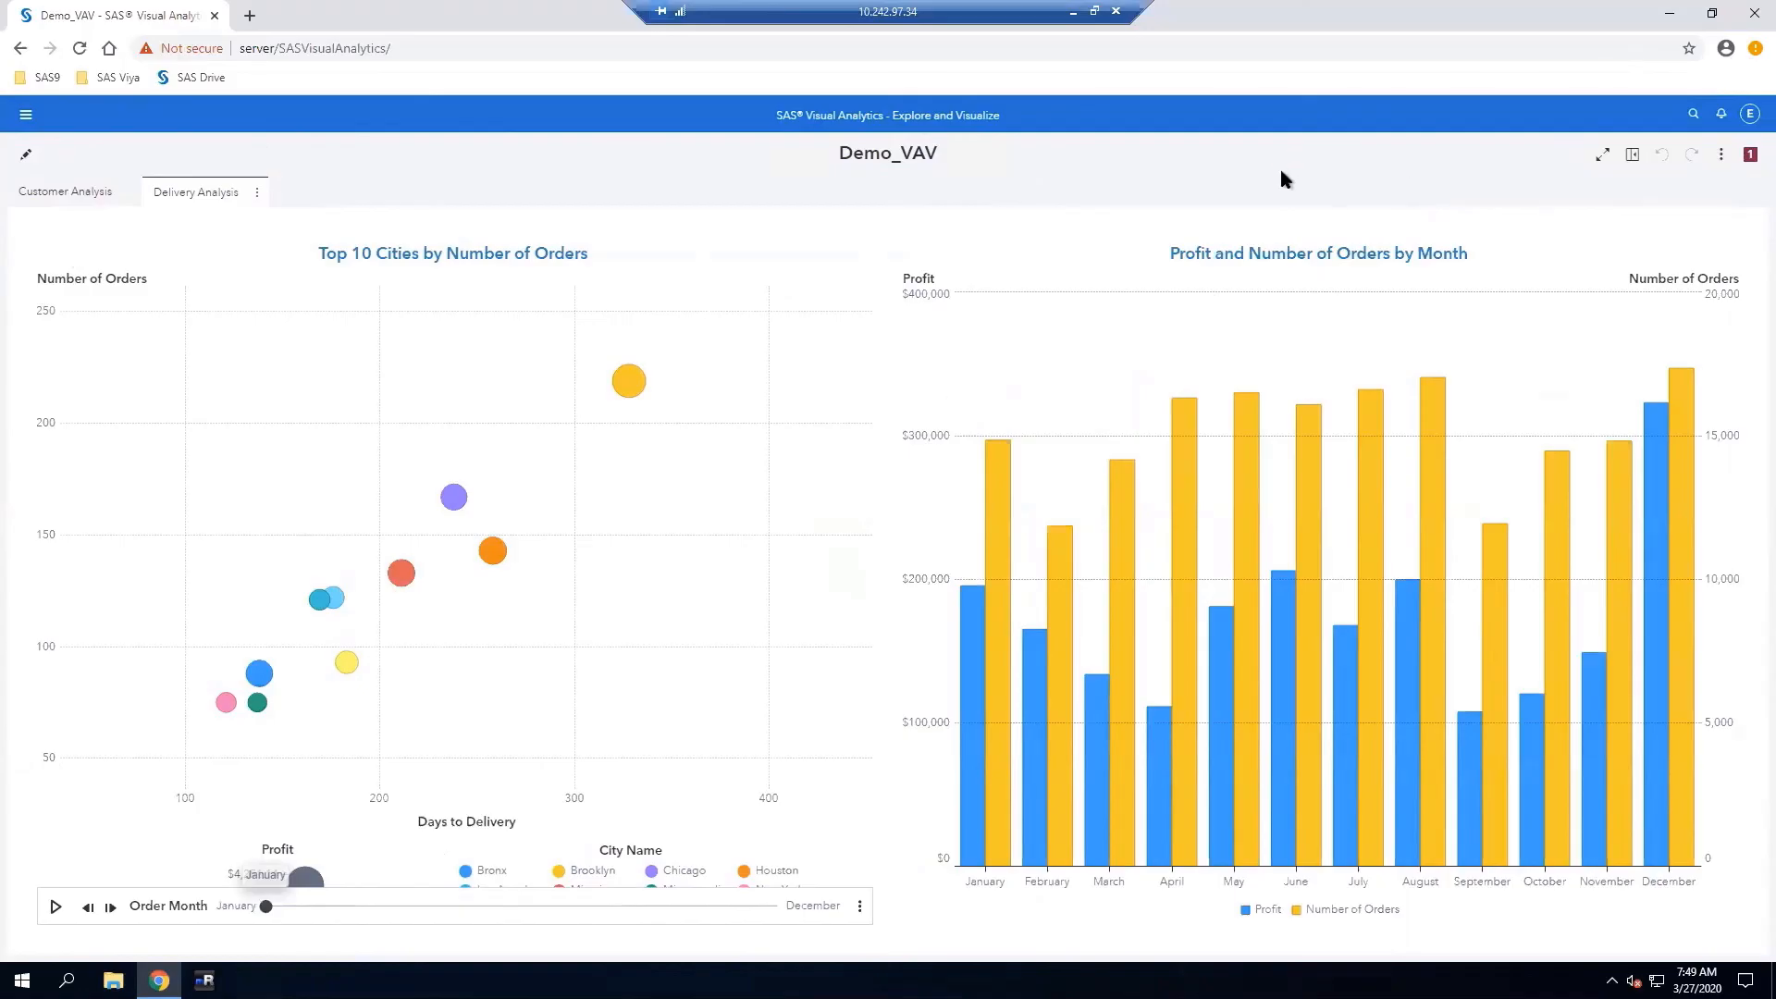
Replace Number of Orders with Days to Delivery in the dual axis bar chart
{"action": "mouse_move", "coordinate": [1418, 303]}
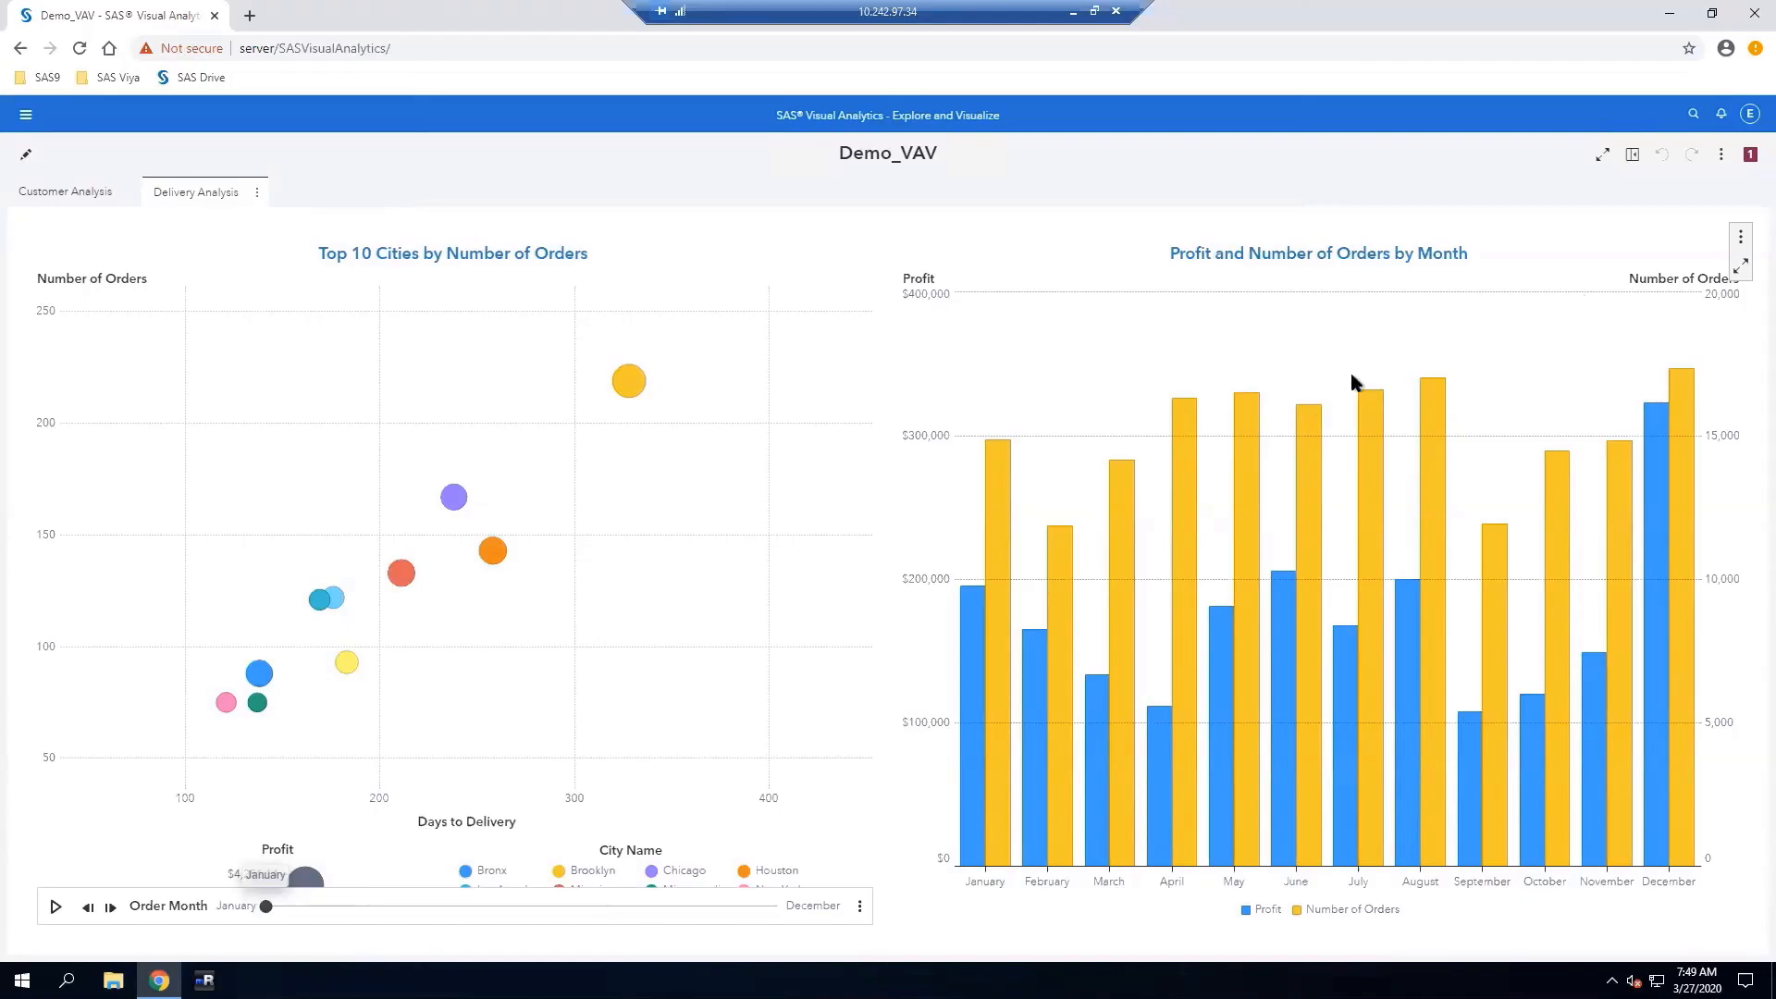
{"action": "right_click", "coordinate": [1355, 316]}
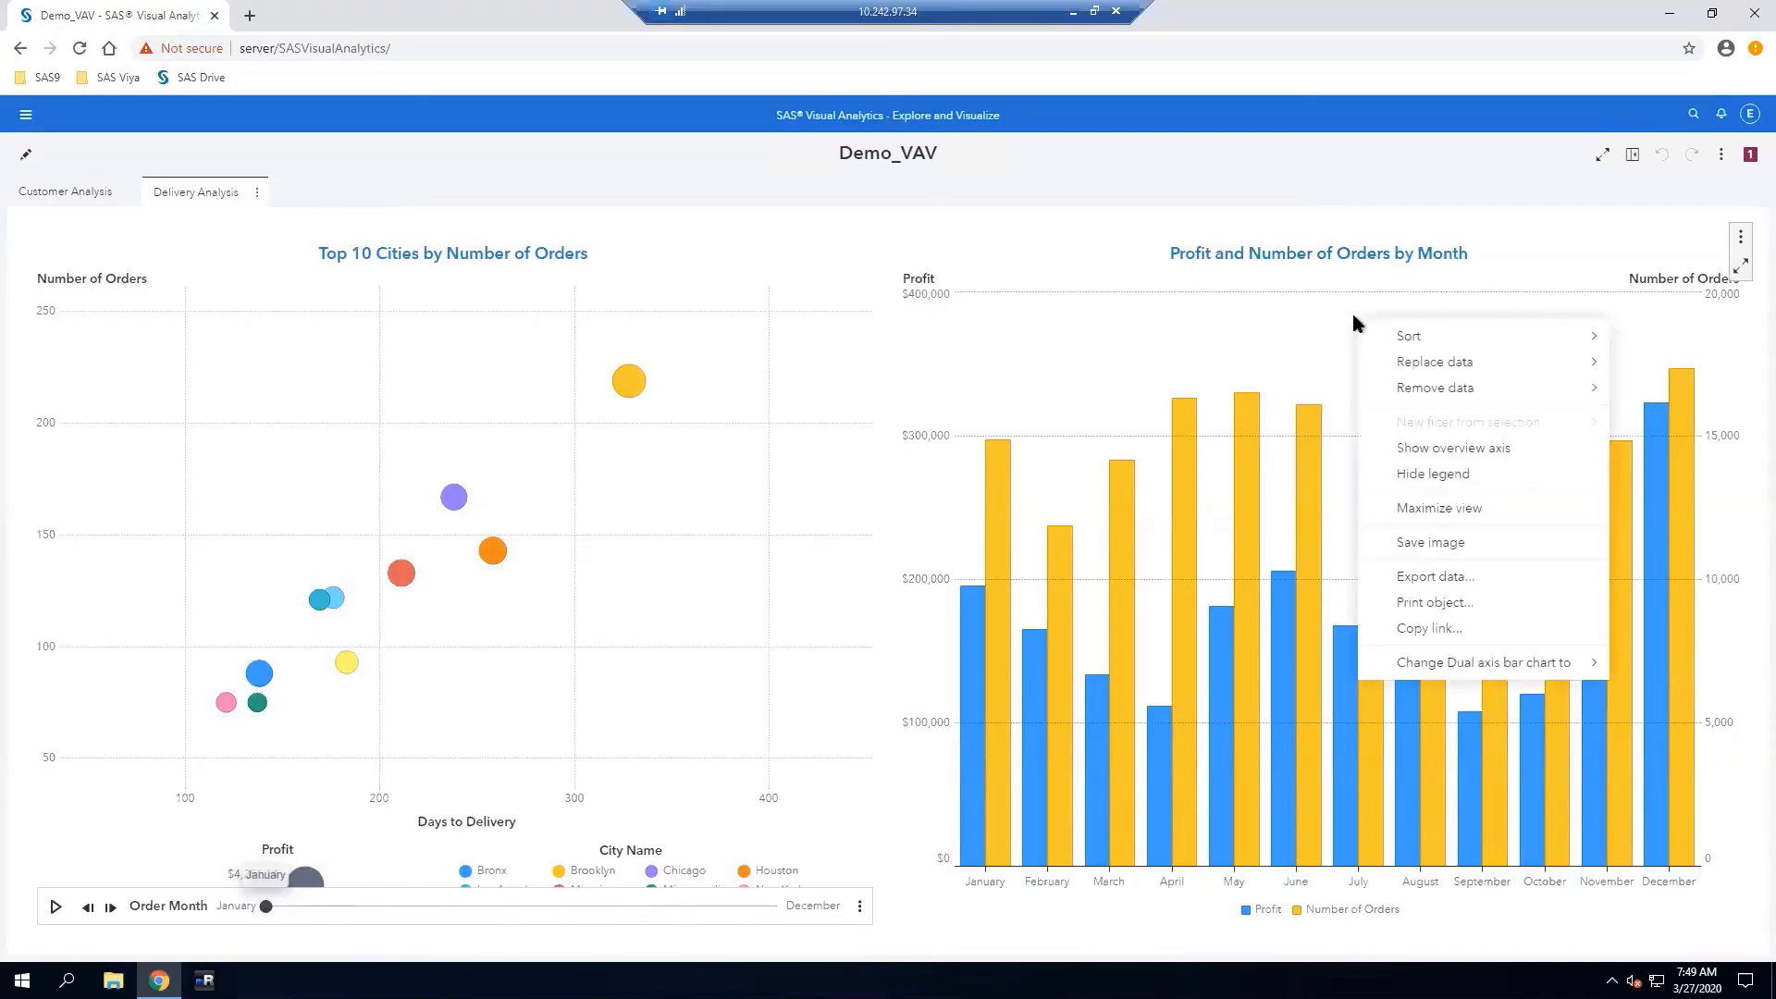
{"action": "mouse_move", "coordinate": [1466, 368]}
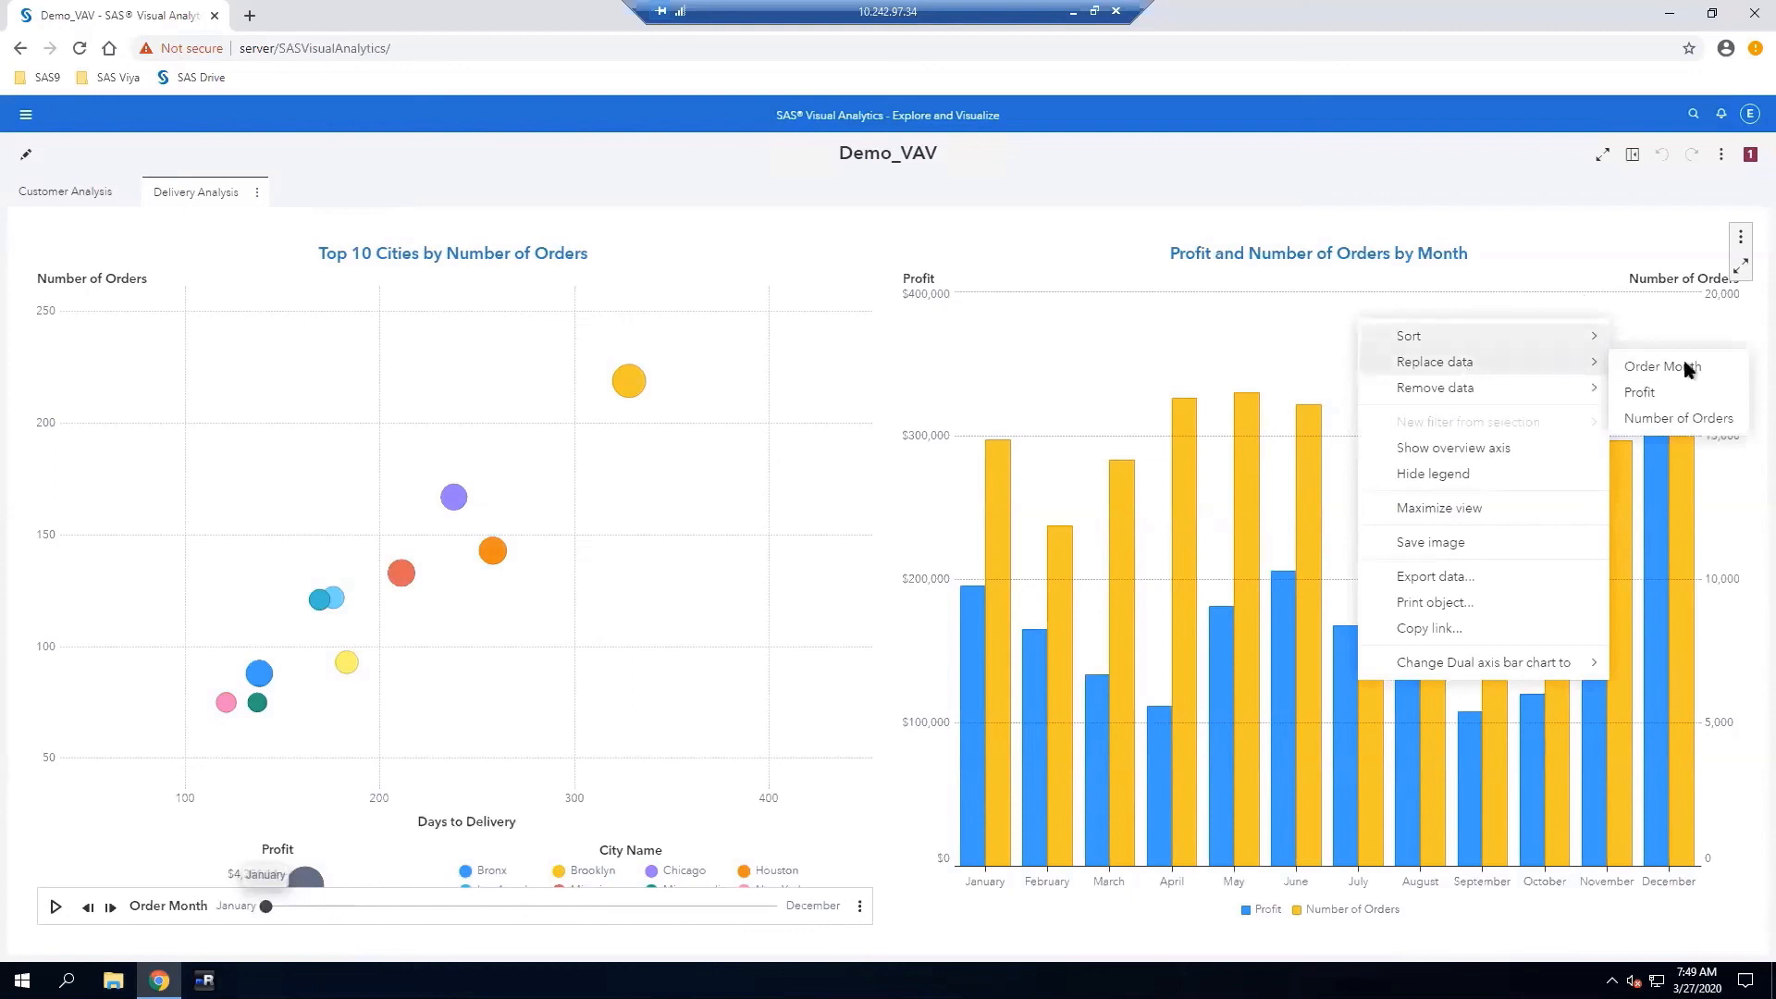
{"action": "left_click", "coordinate": [1675, 418]}
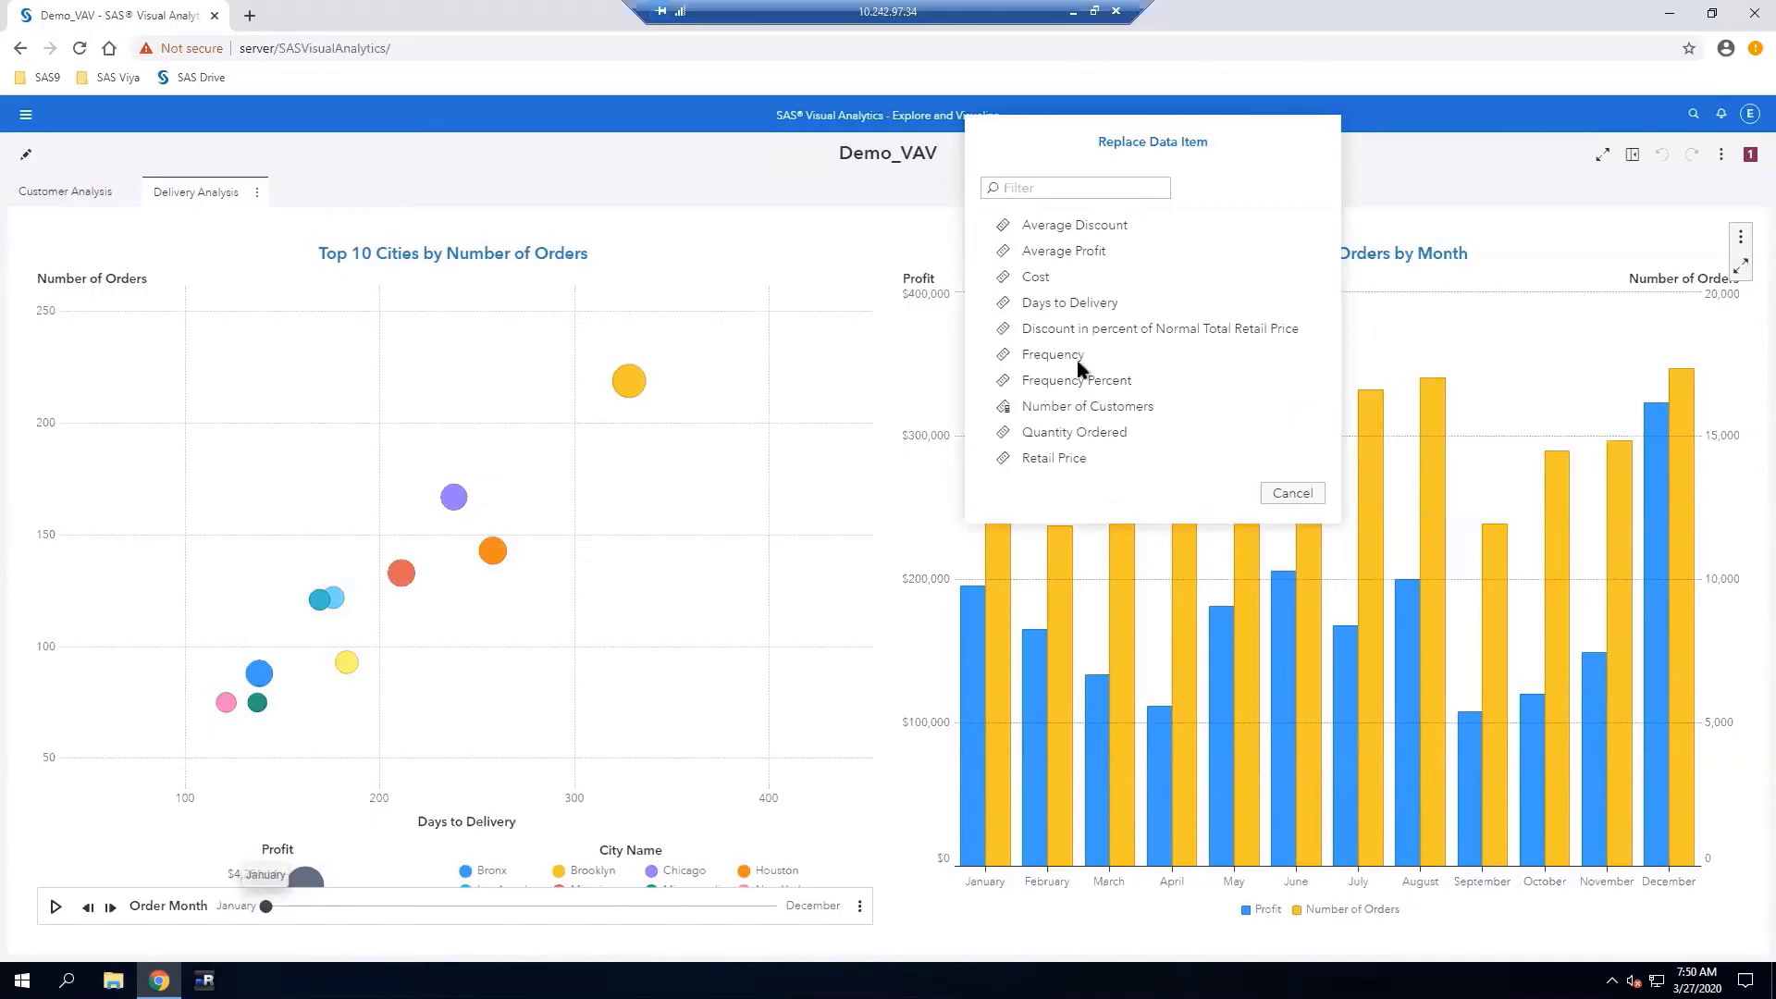
{"action": "left_click", "coordinate": [1076, 302]}
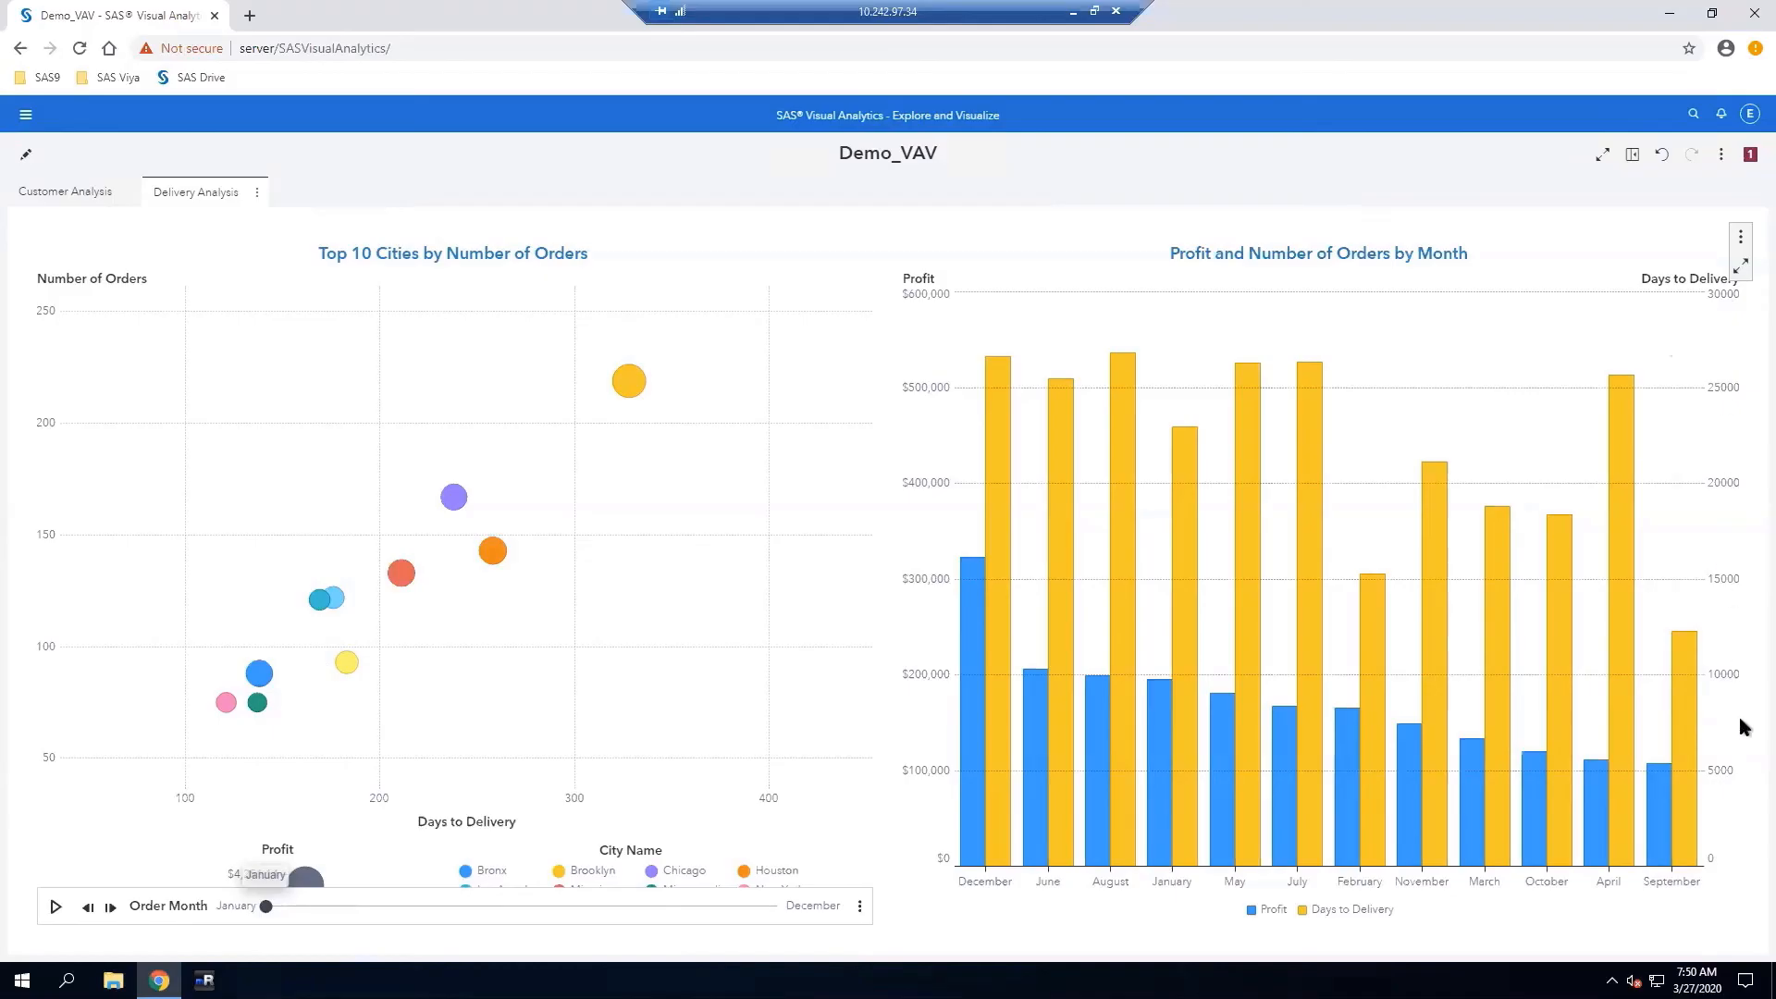
Replace Days to Delivery with Number of Customers on the dual axis bar chart's second axis
{"action": "right_click", "coordinate": [1677, 280]}
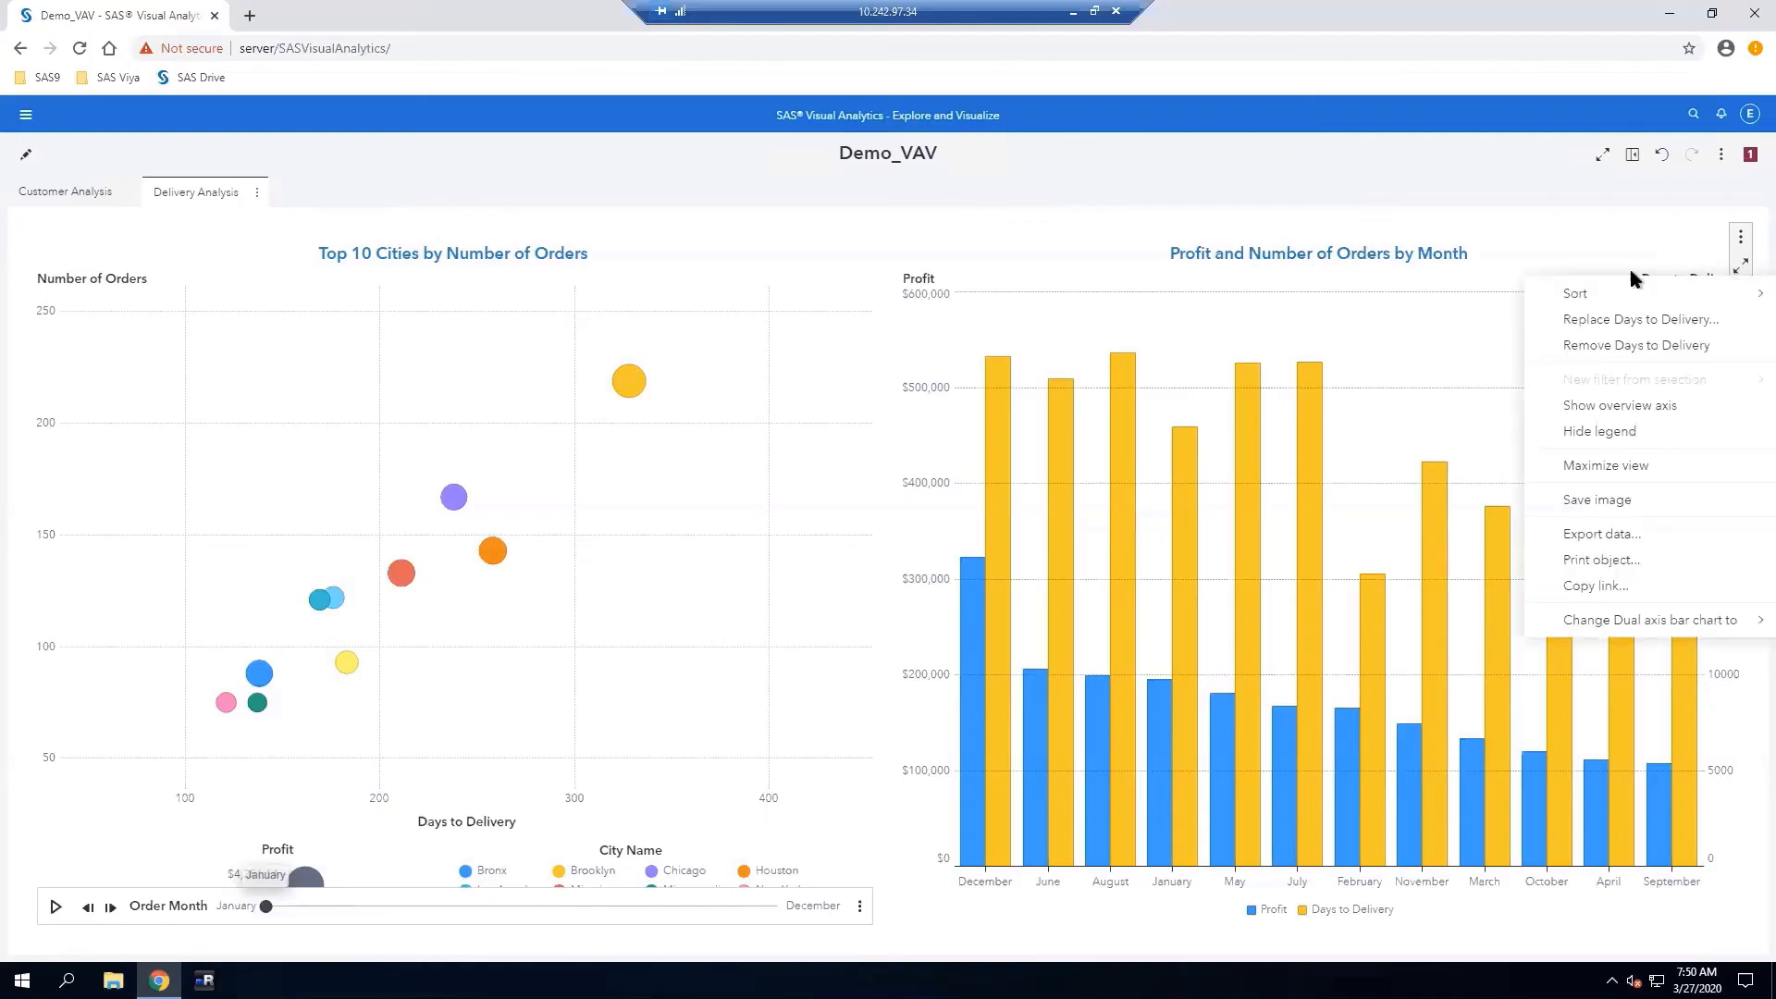
{"action": "mouse_move", "coordinate": [1652, 301]}
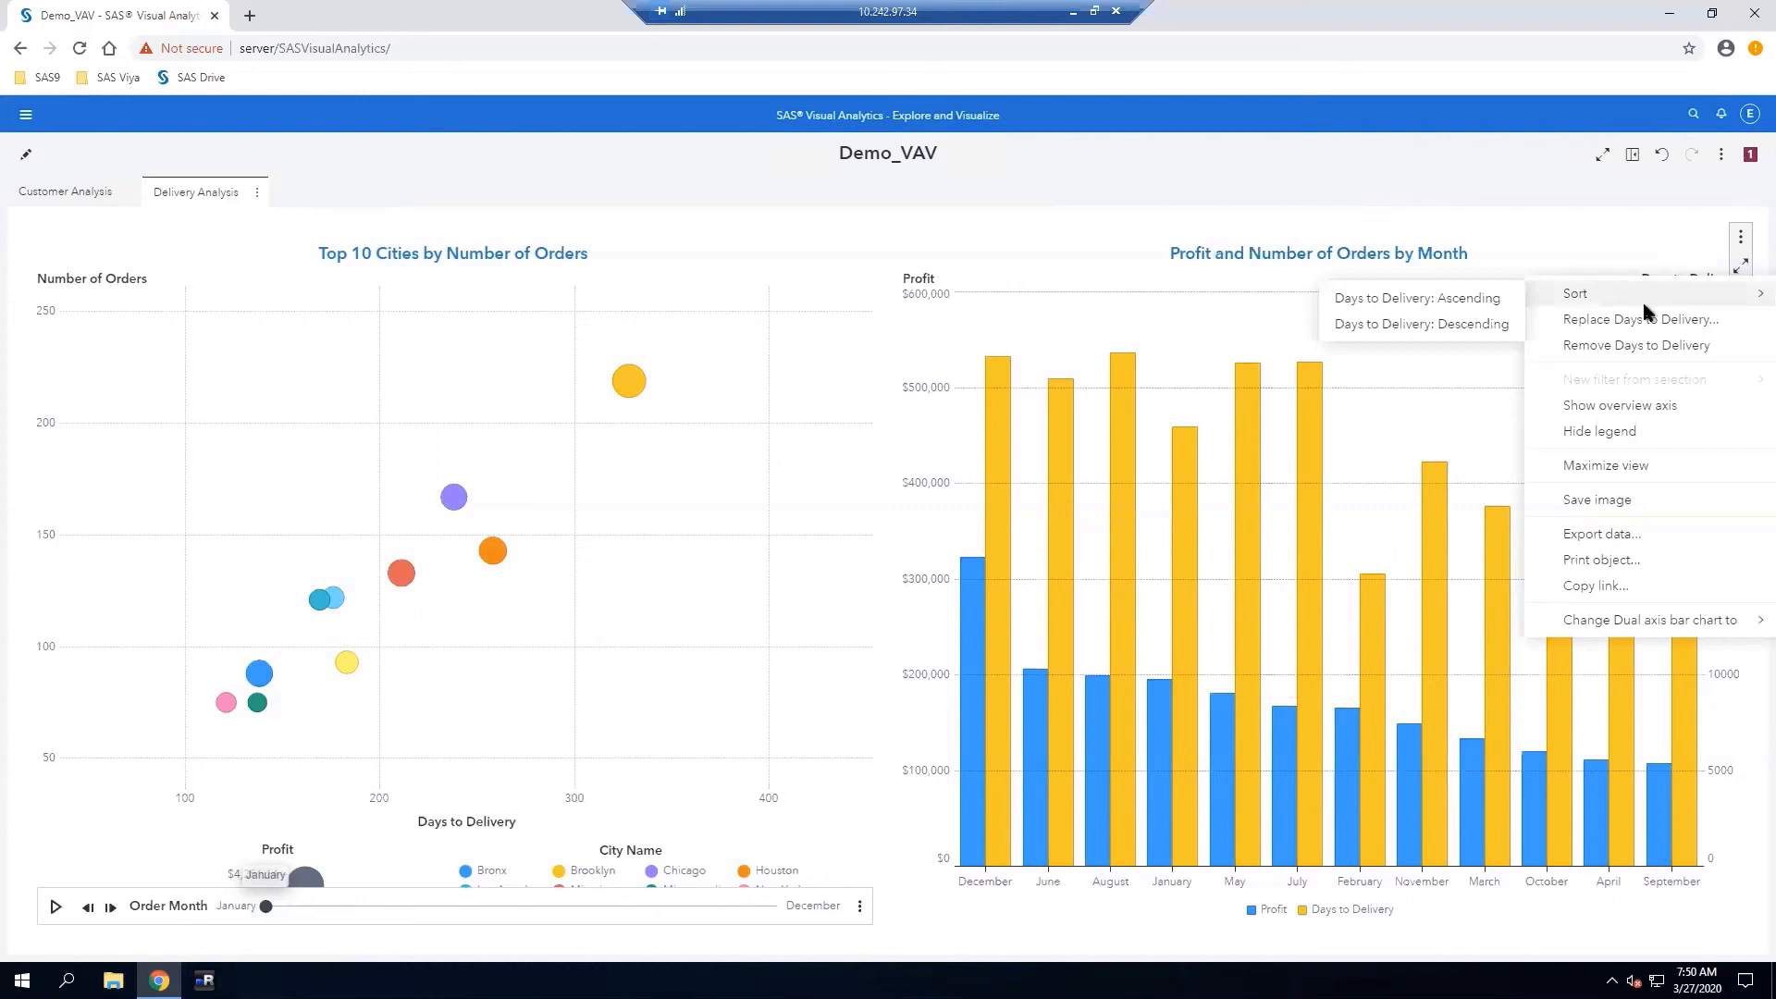
{"action": "left_click", "coordinate": [1639, 326]}
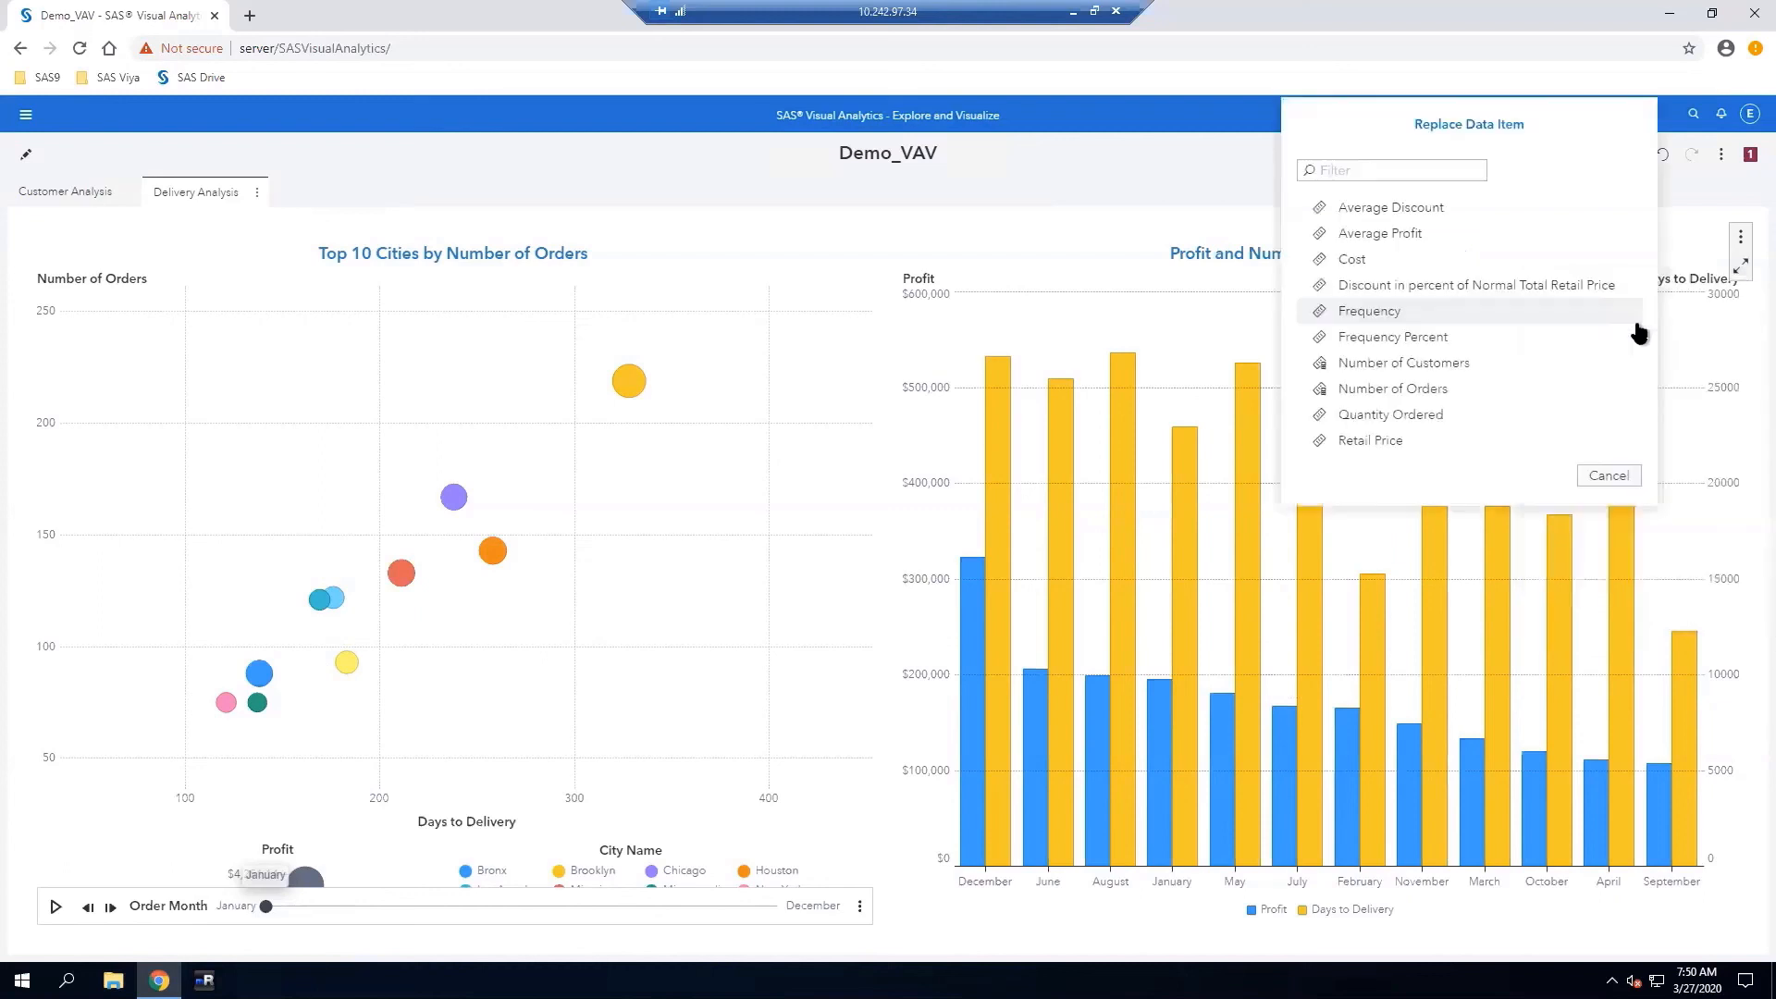
{"action": "left_click", "coordinate": [1400, 370]}
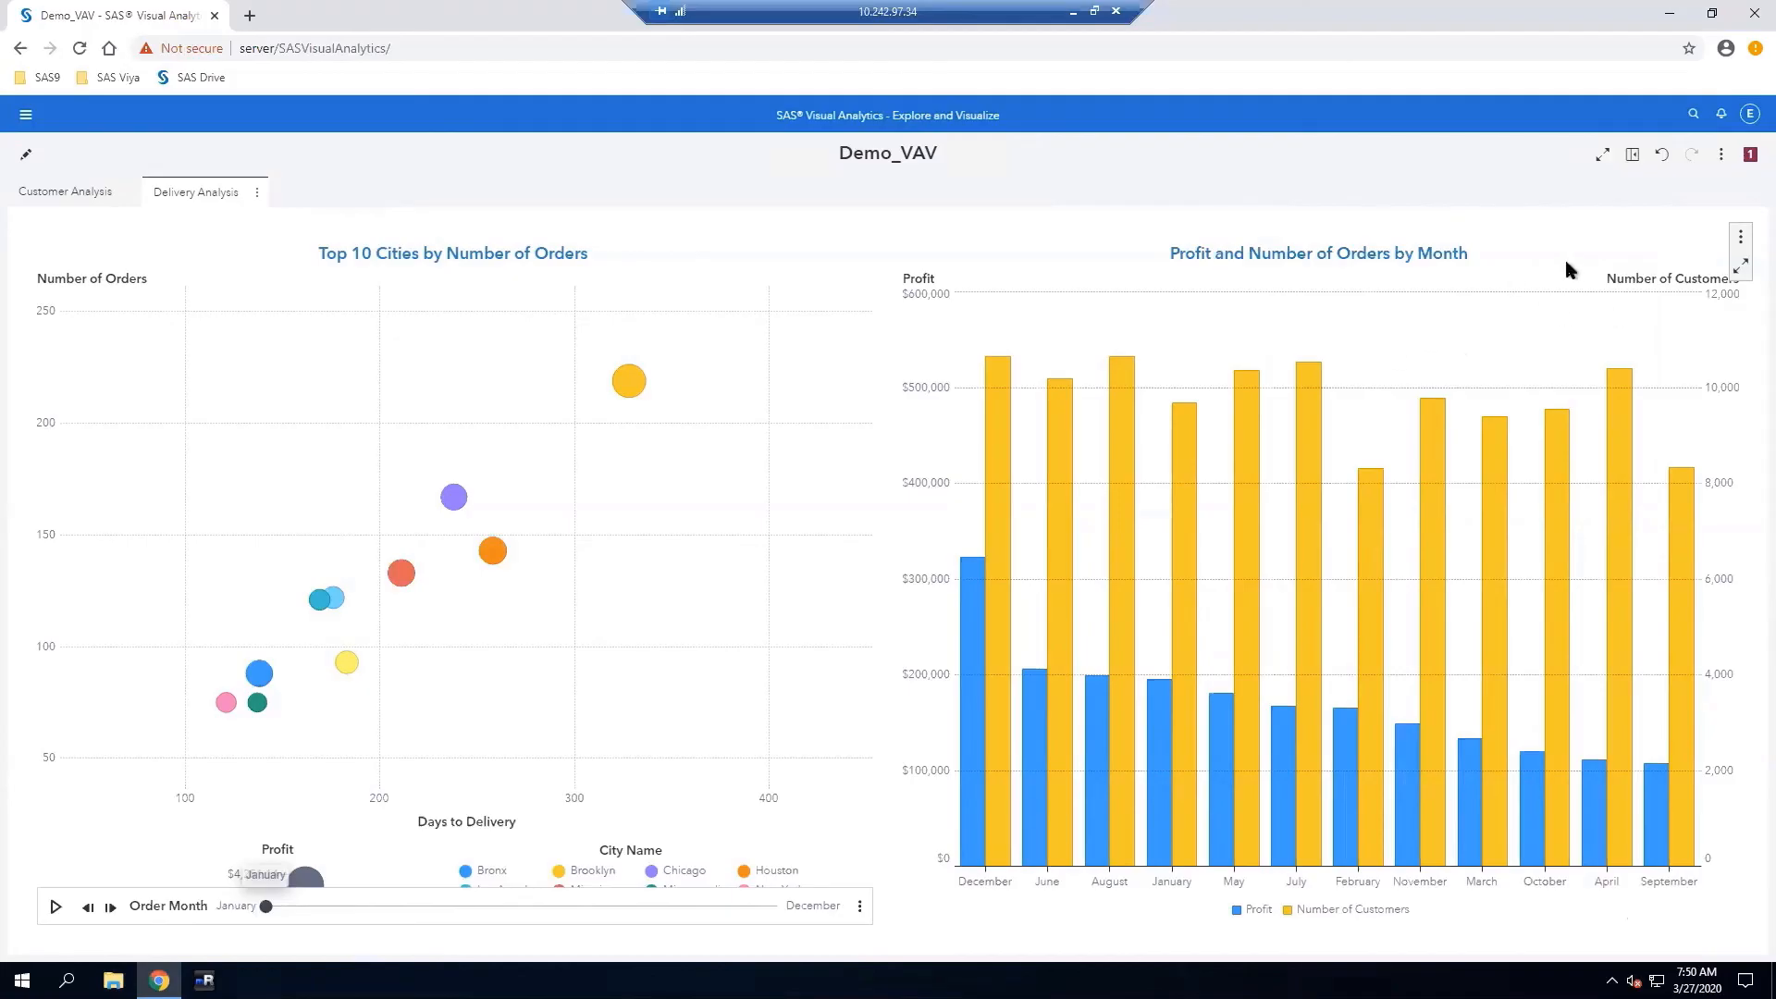
Undo both data item replacements in the dual axis bar chart
{"action": "left_click", "coordinate": [1662, 155]}
{"action": "left_click", "coordinate": [1664, 159]}
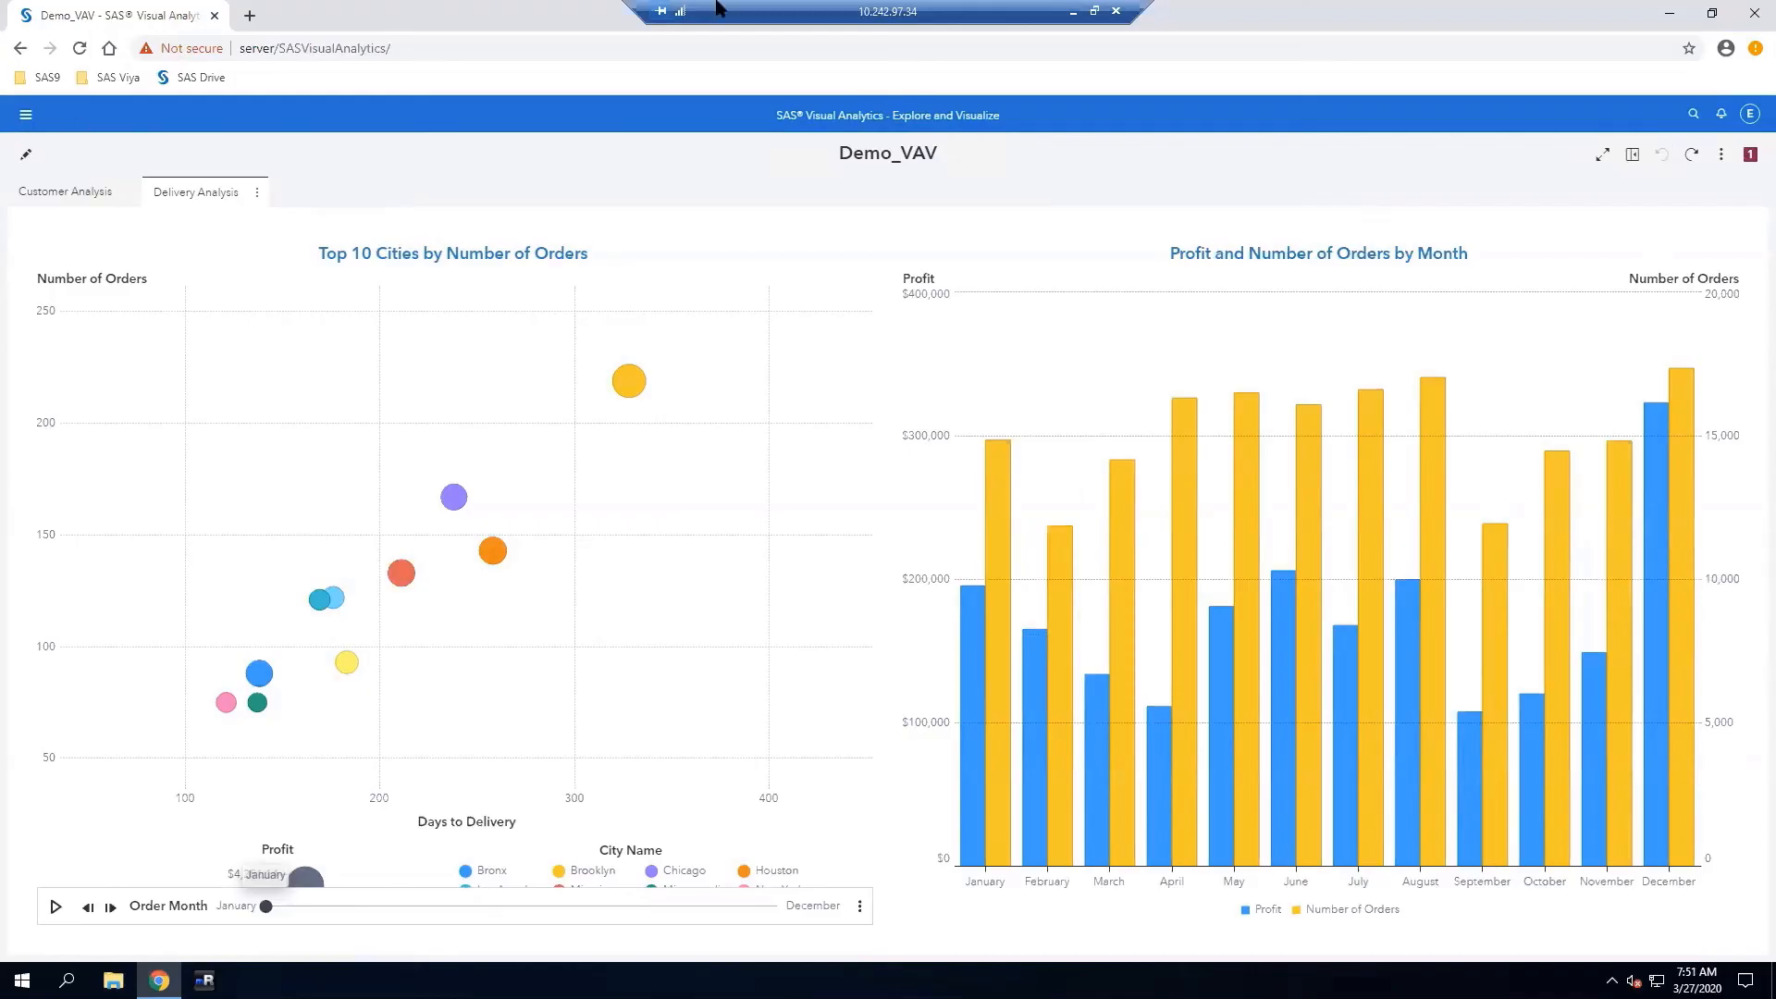
Return the report to editing mode and switch to the Customer Analysis page
{"action": "left_click", "coordinate": [1721, 154]}
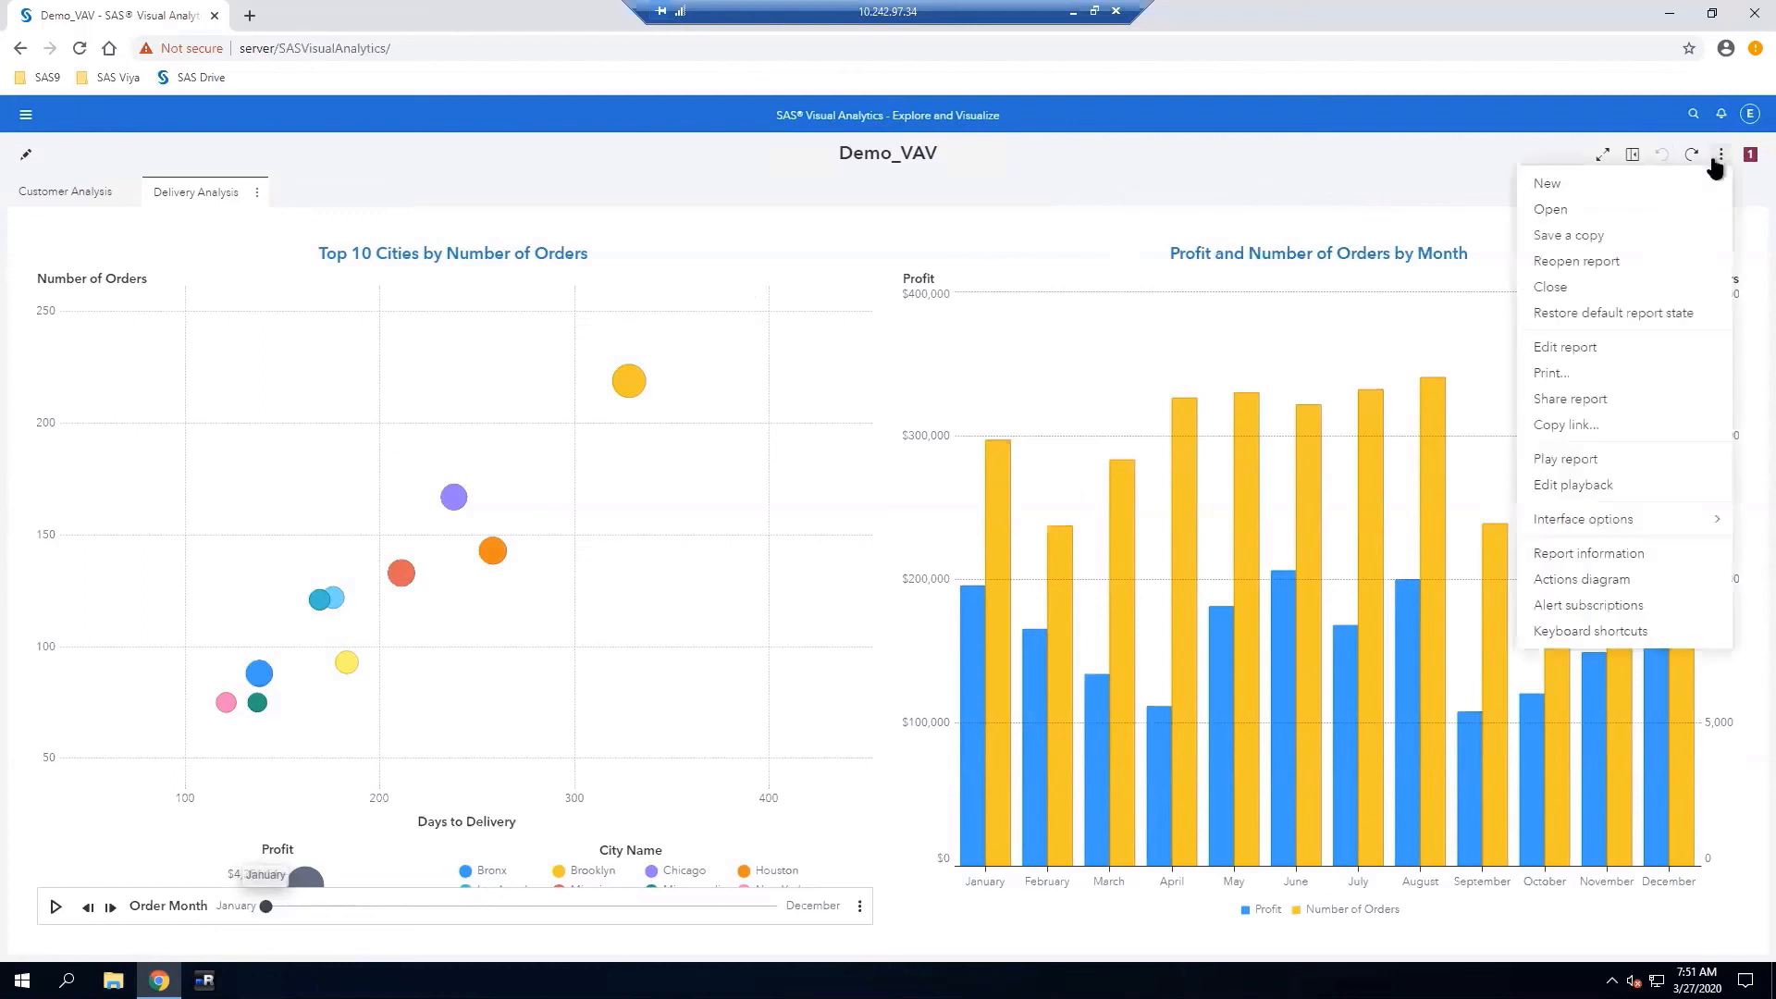
{"action": "left_click", "coordinate": [1560, 349]}
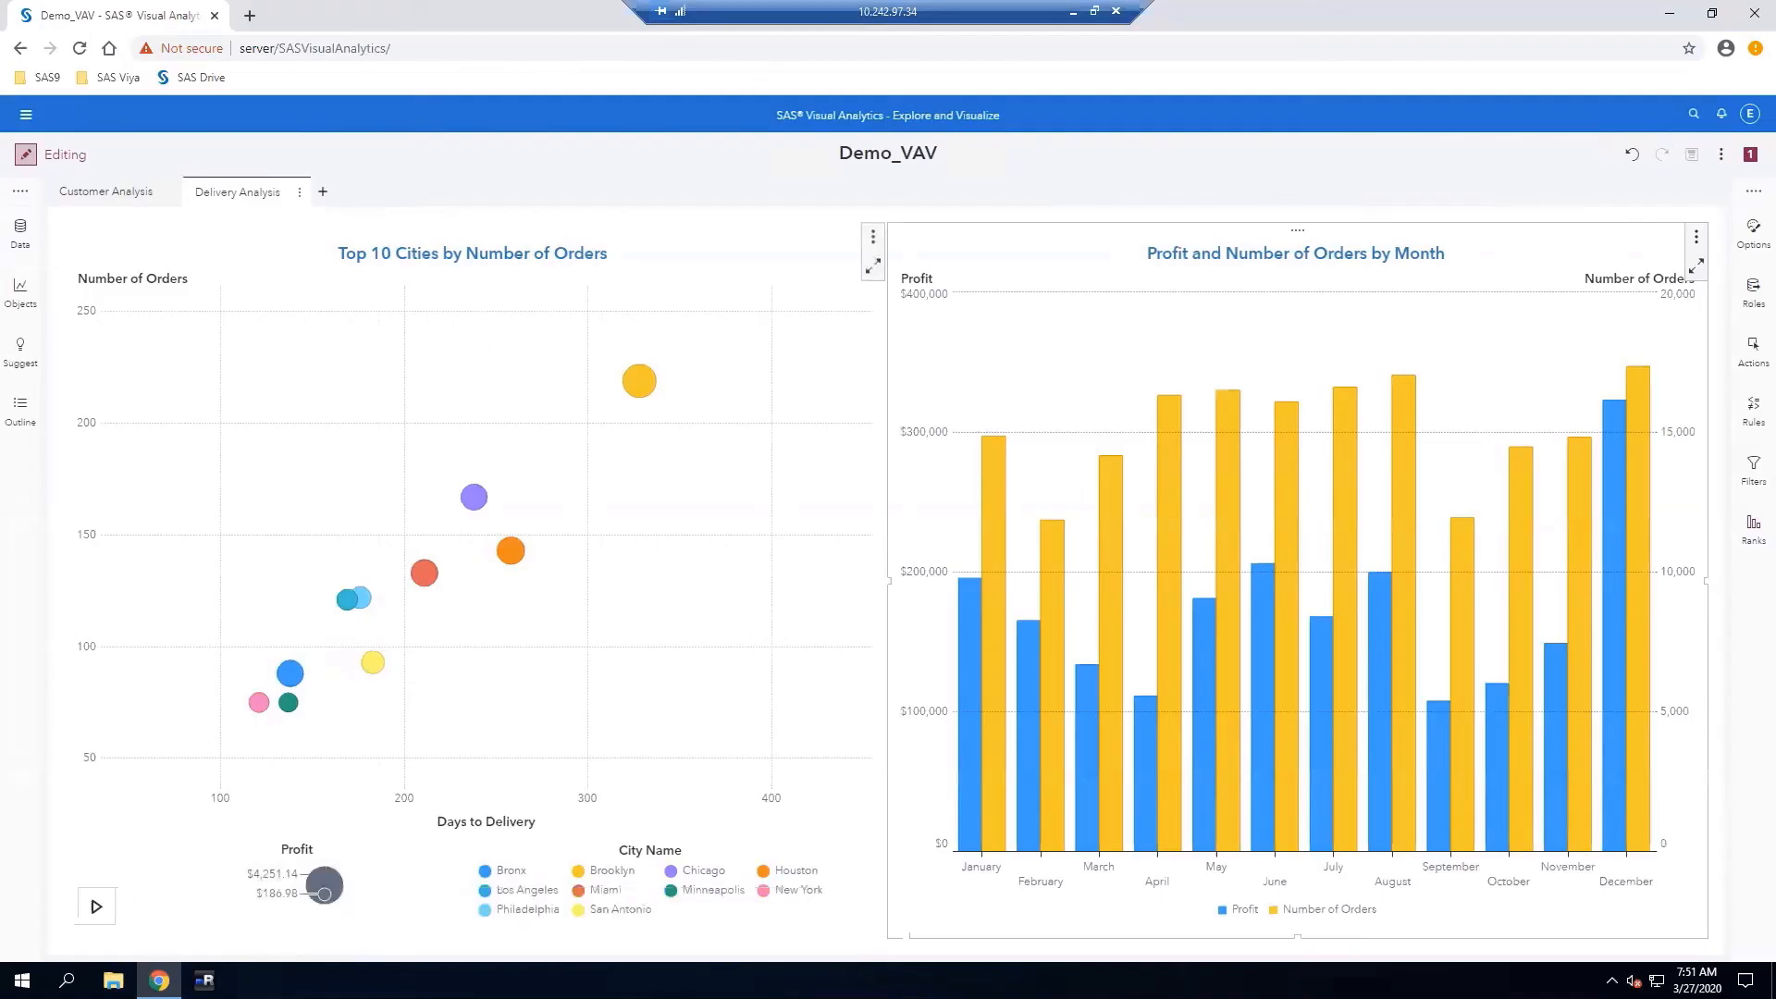
{"action": "mouse_move", "coordinate": [96, 907]}
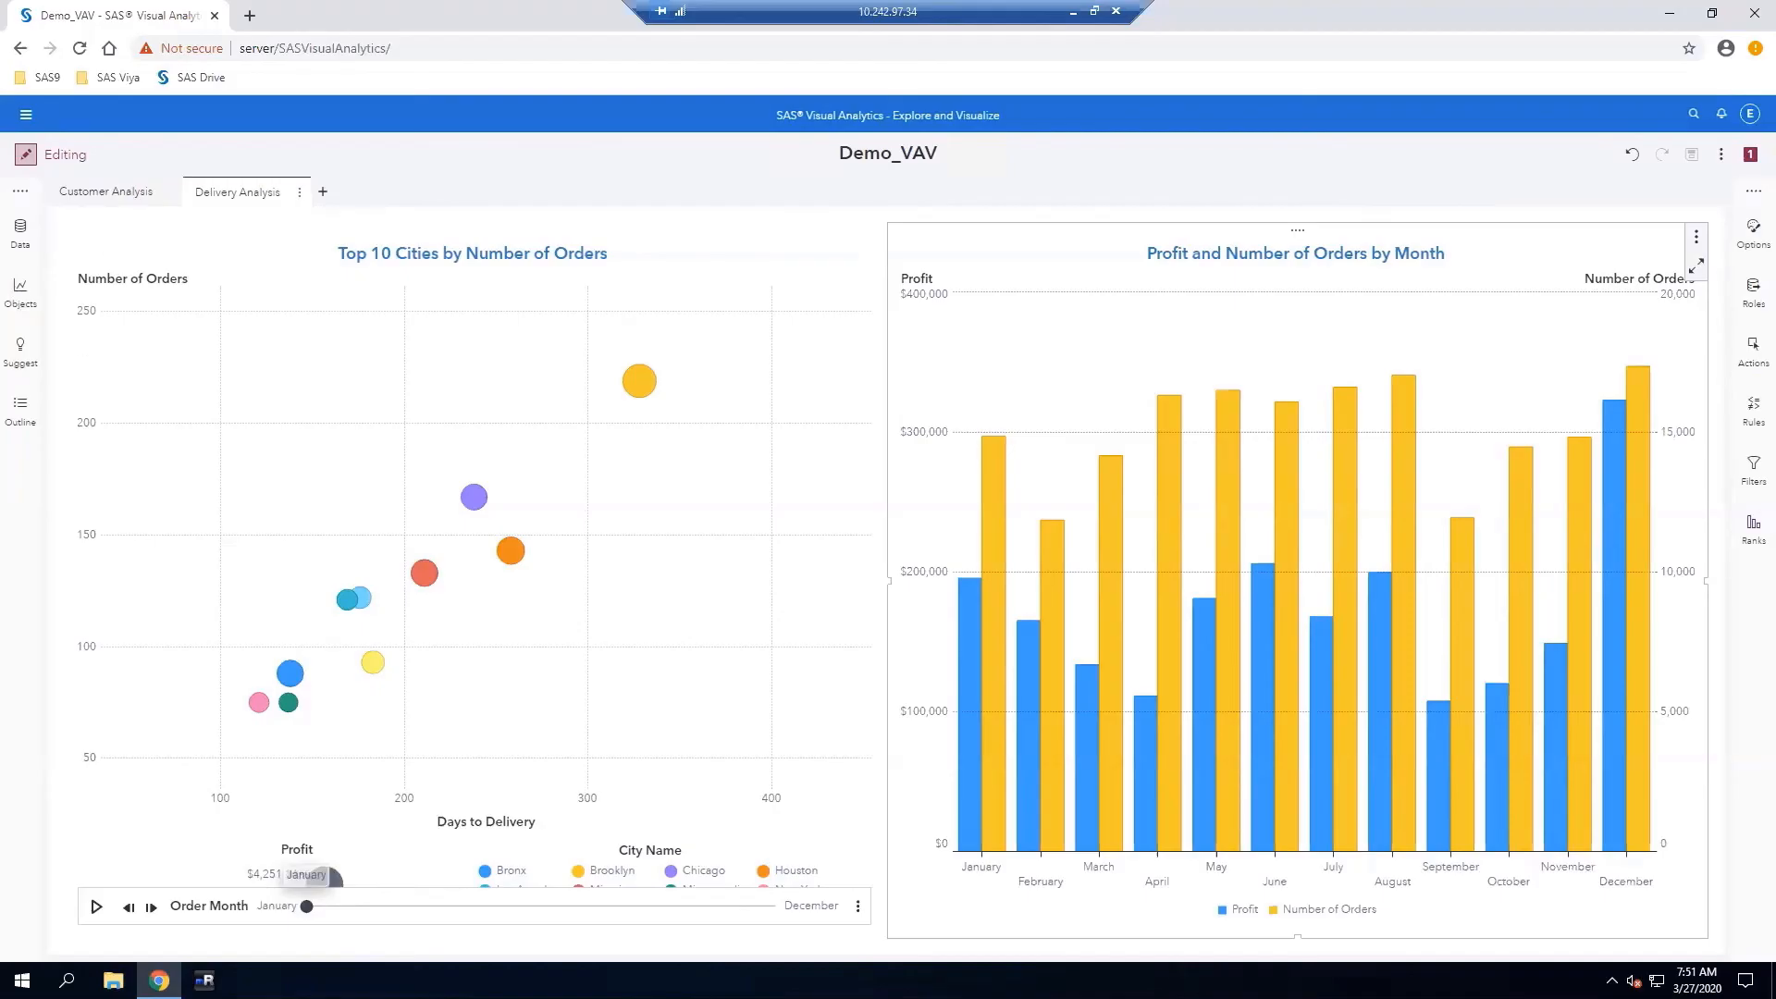
{"action": "left_click", "coordinate": [126, 199]}
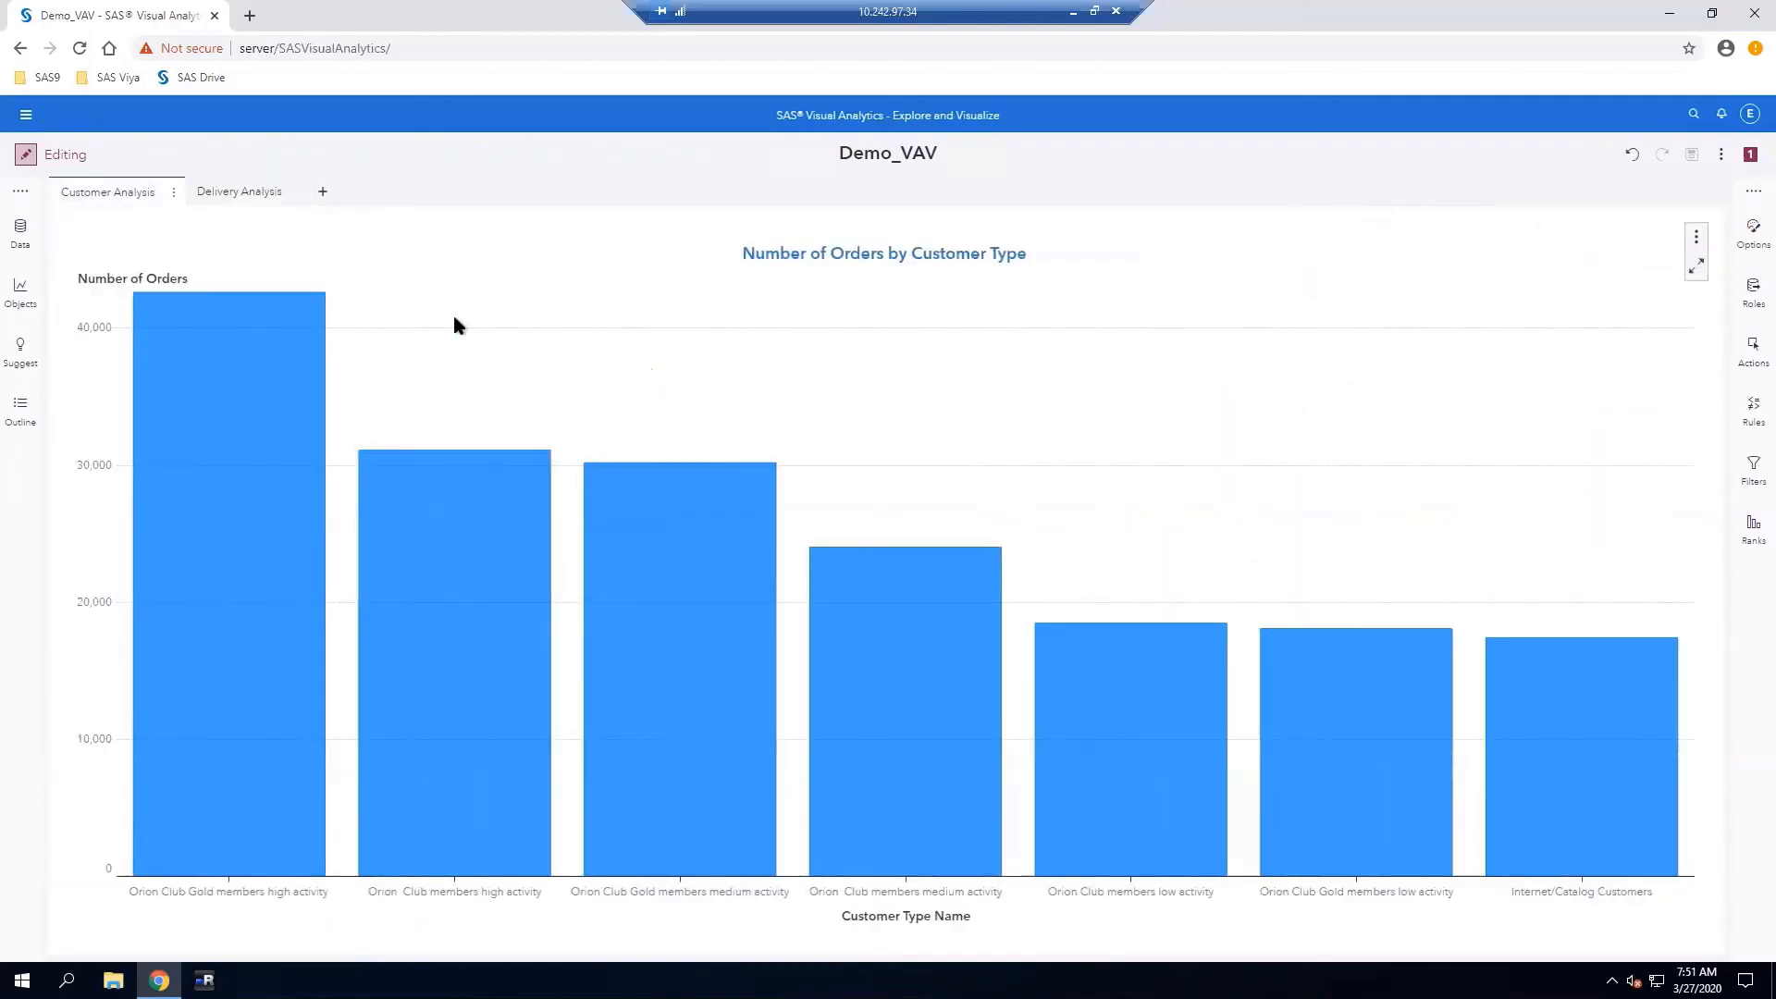
Expand the Customer Analysis page controls and add a button bar page prompt based on Order Type
{"action": "left_click", "coordinate": [171, 198]}
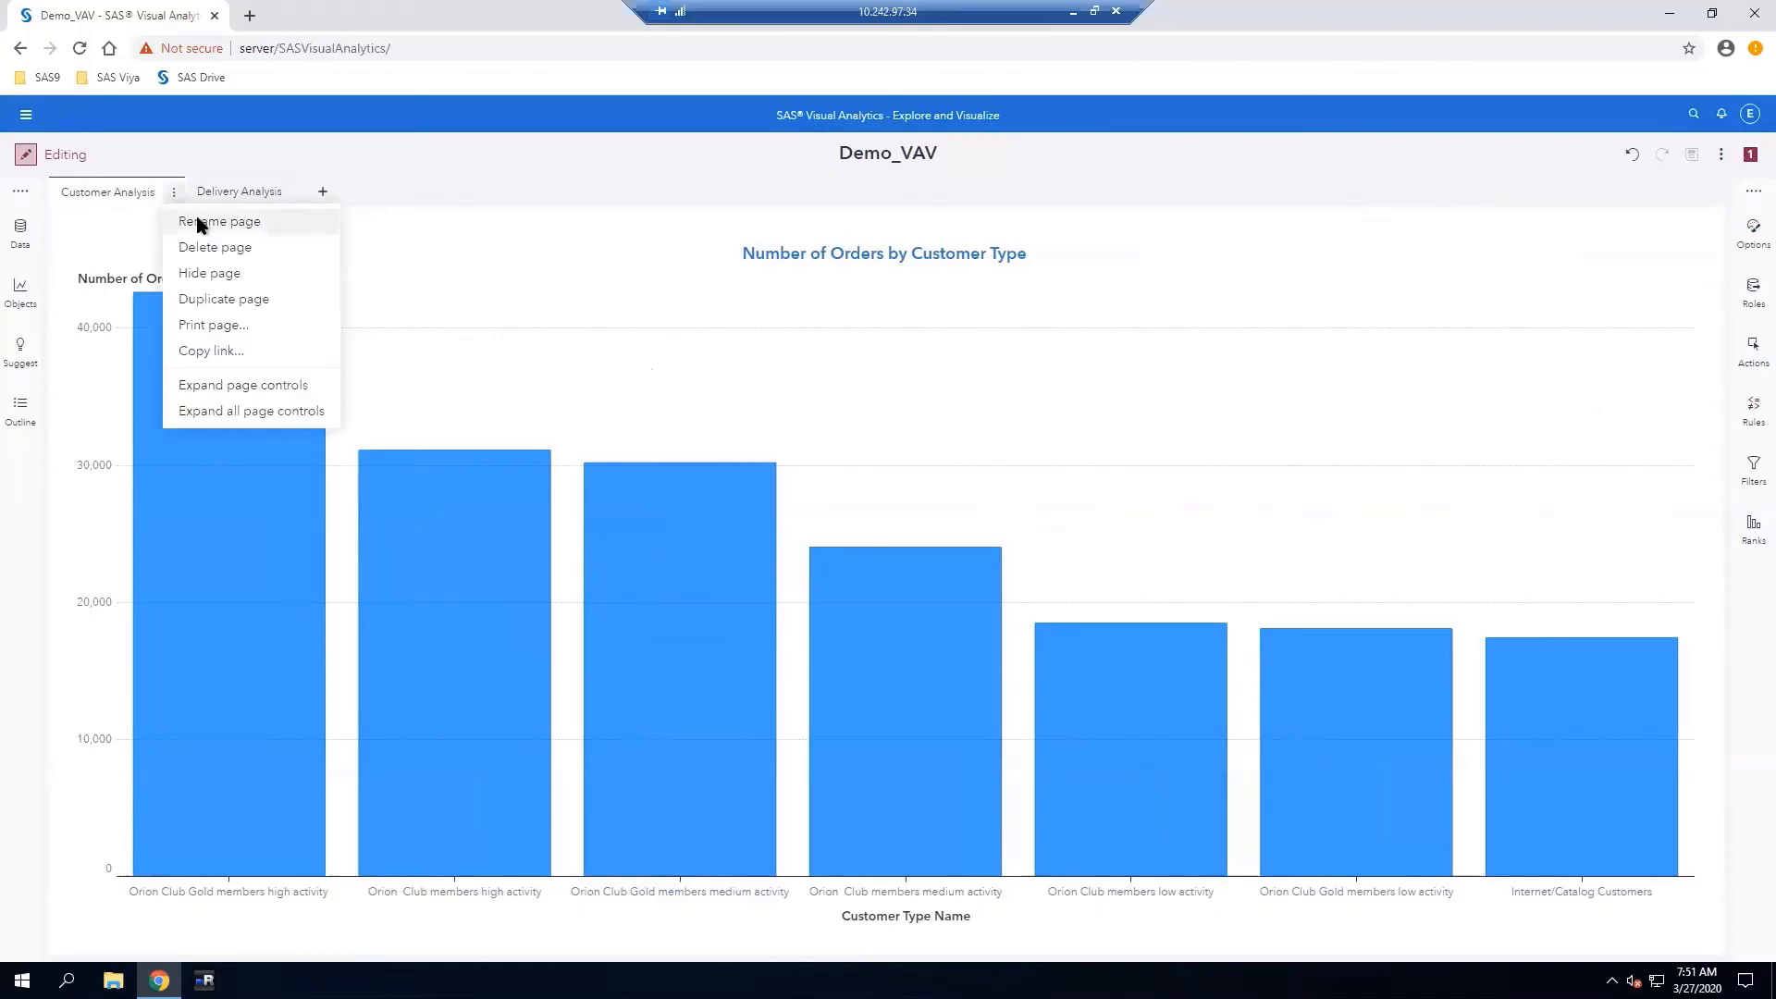
{"action": "left_click", "coordinate": [246, 387]}
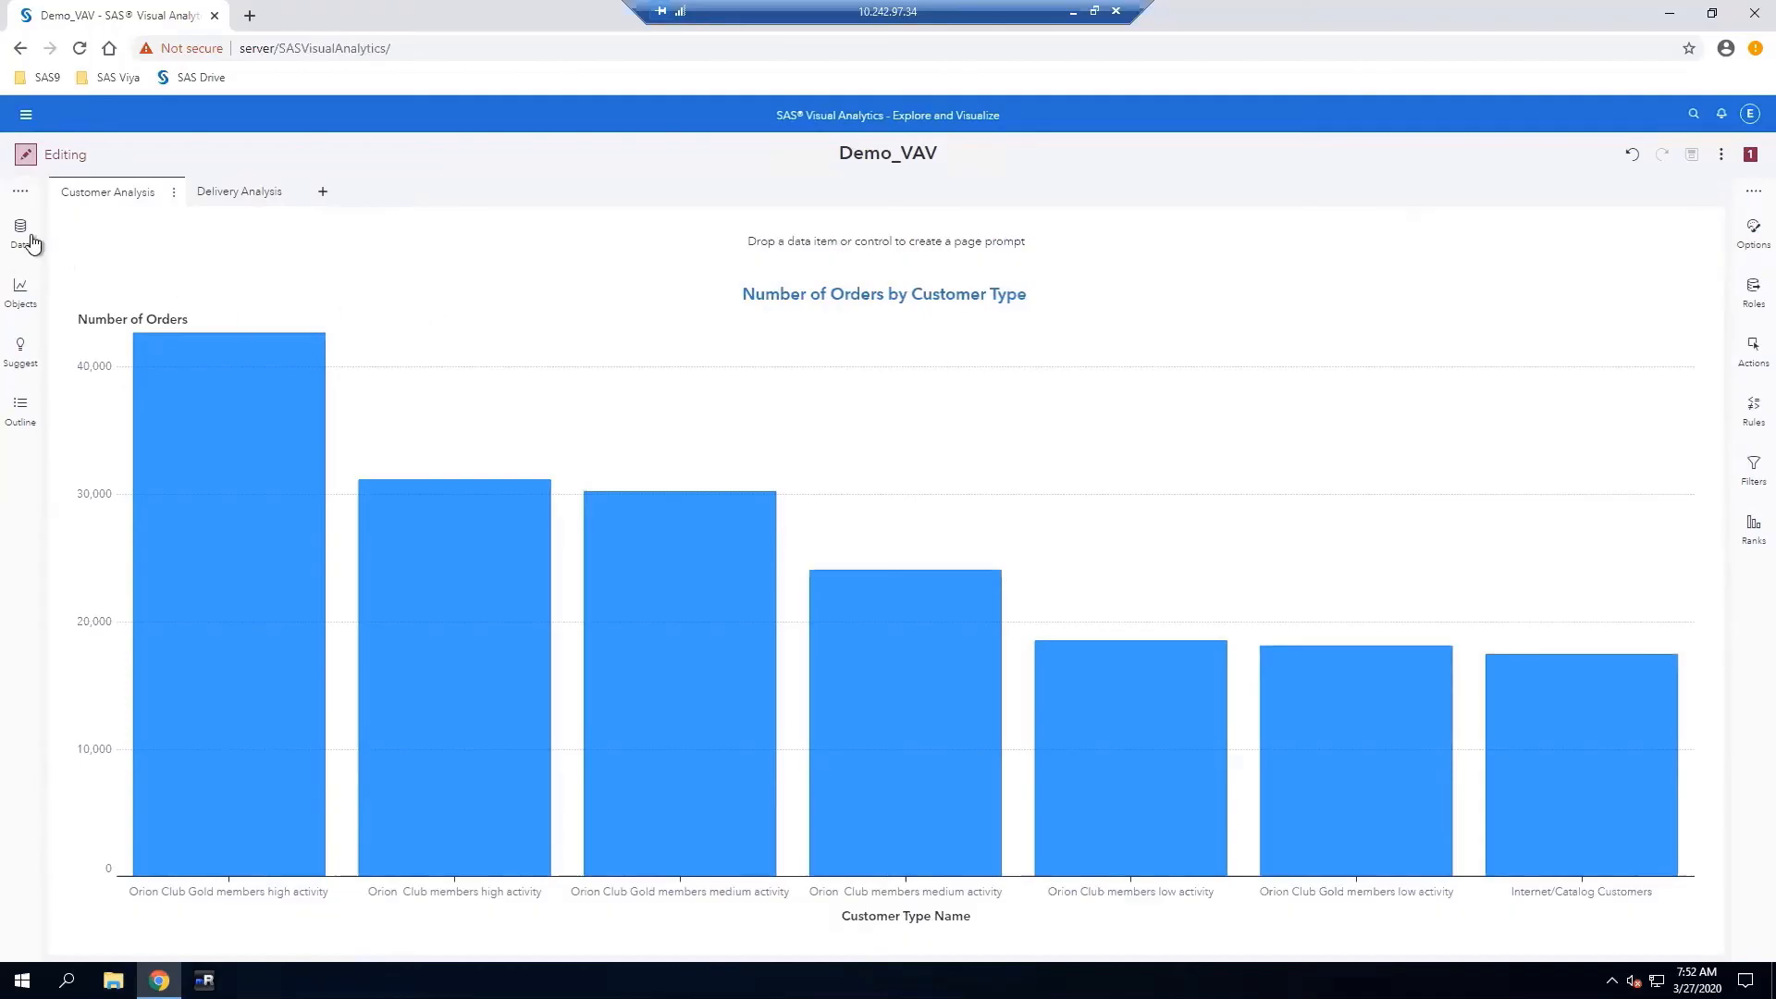
{"action": "left_click", "coordinate": [18, 291]}
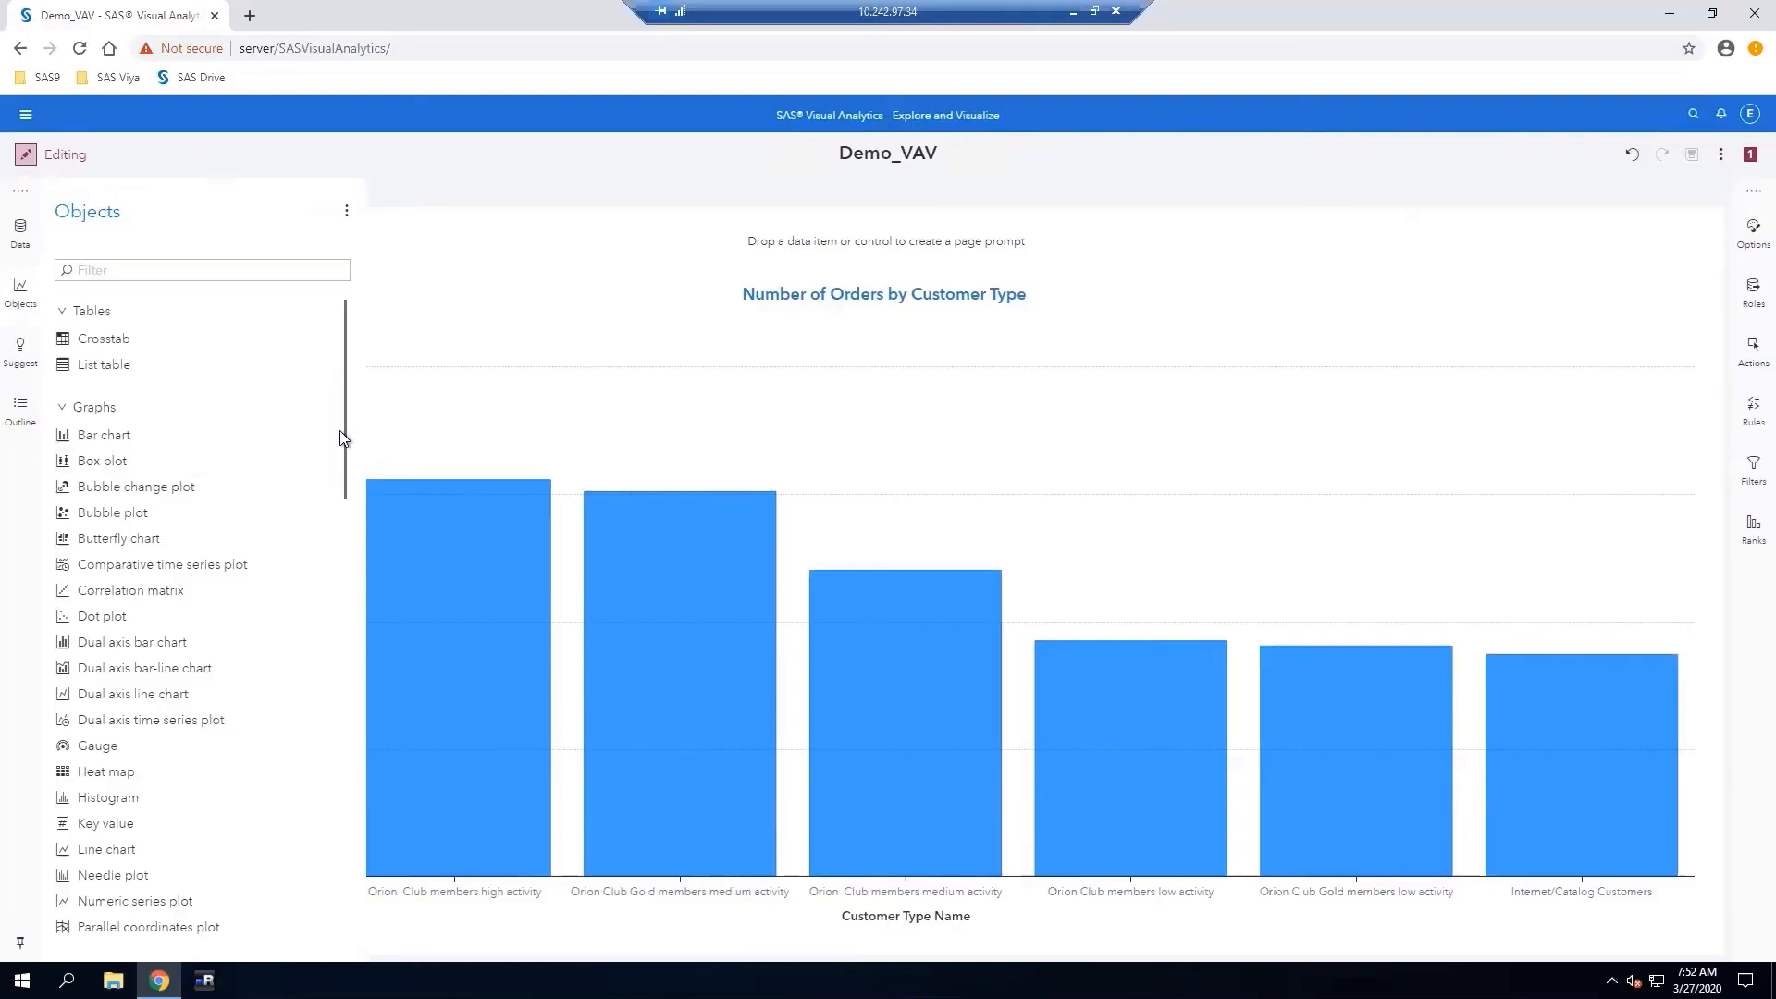
{"action": "left_click_drag", "start_coordinate": [342, 432], "coordinate": [333, 673]}
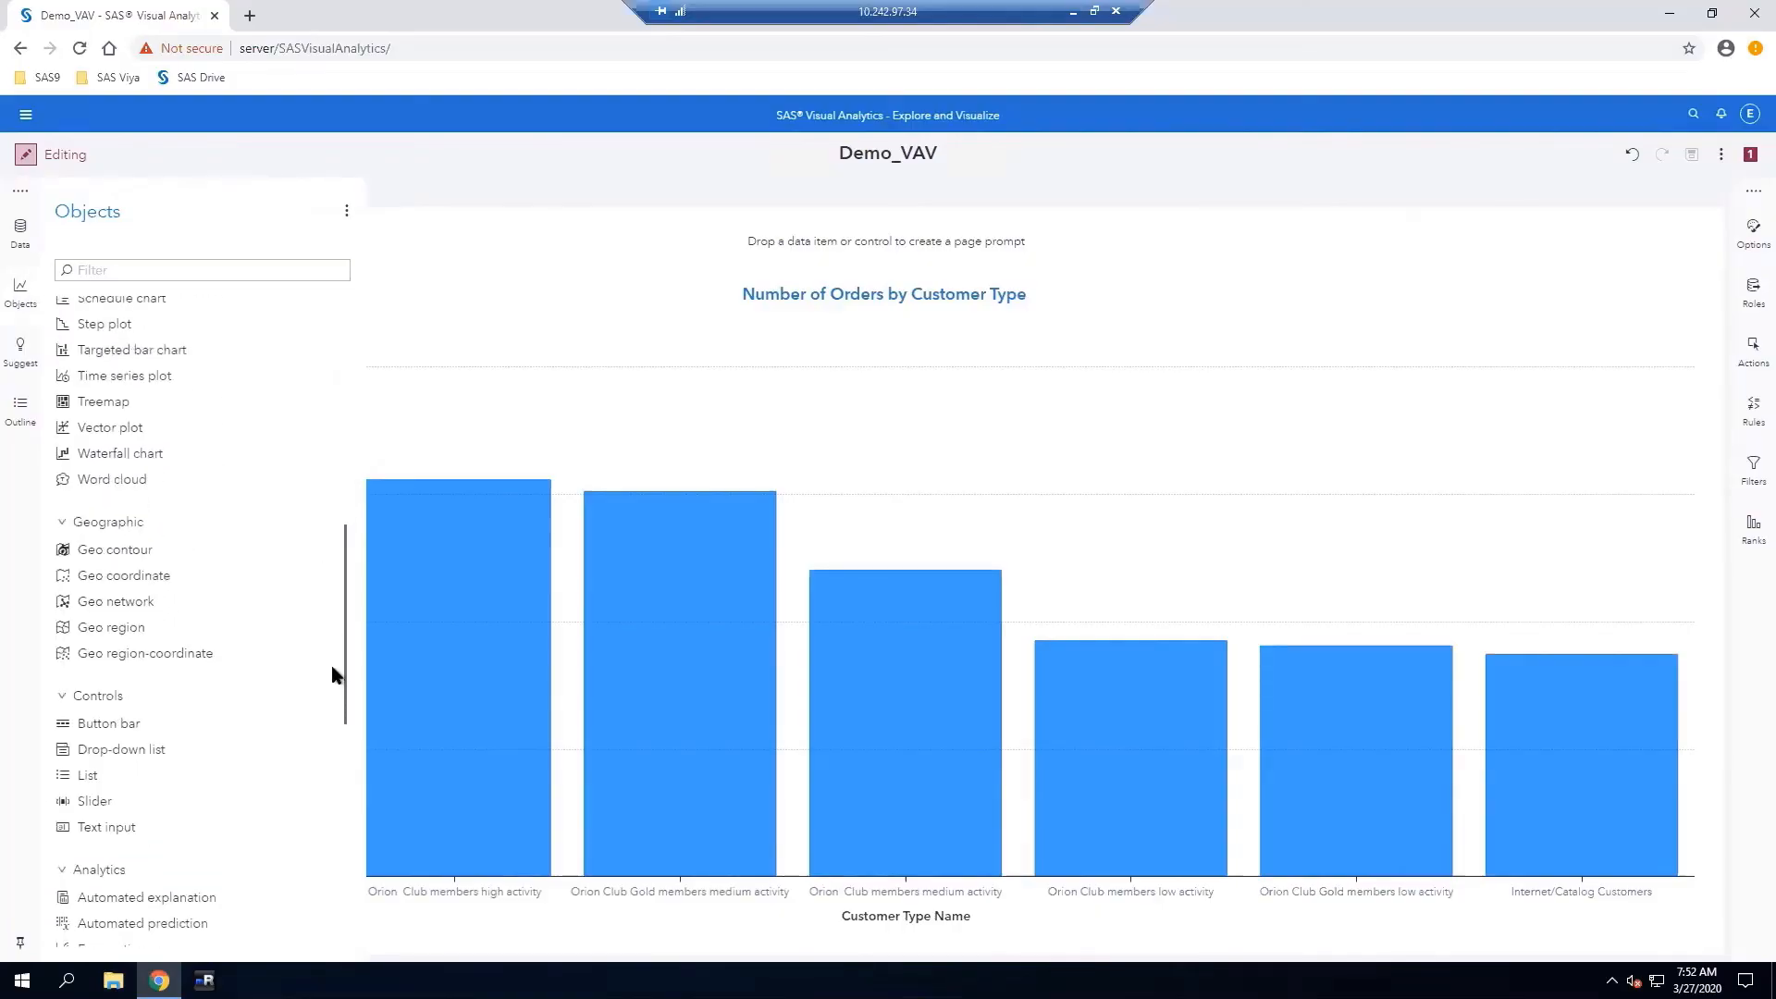
{"action": "left_click_drag", "start_coordinate": [139, 713], "coordinate": [786, 248]}
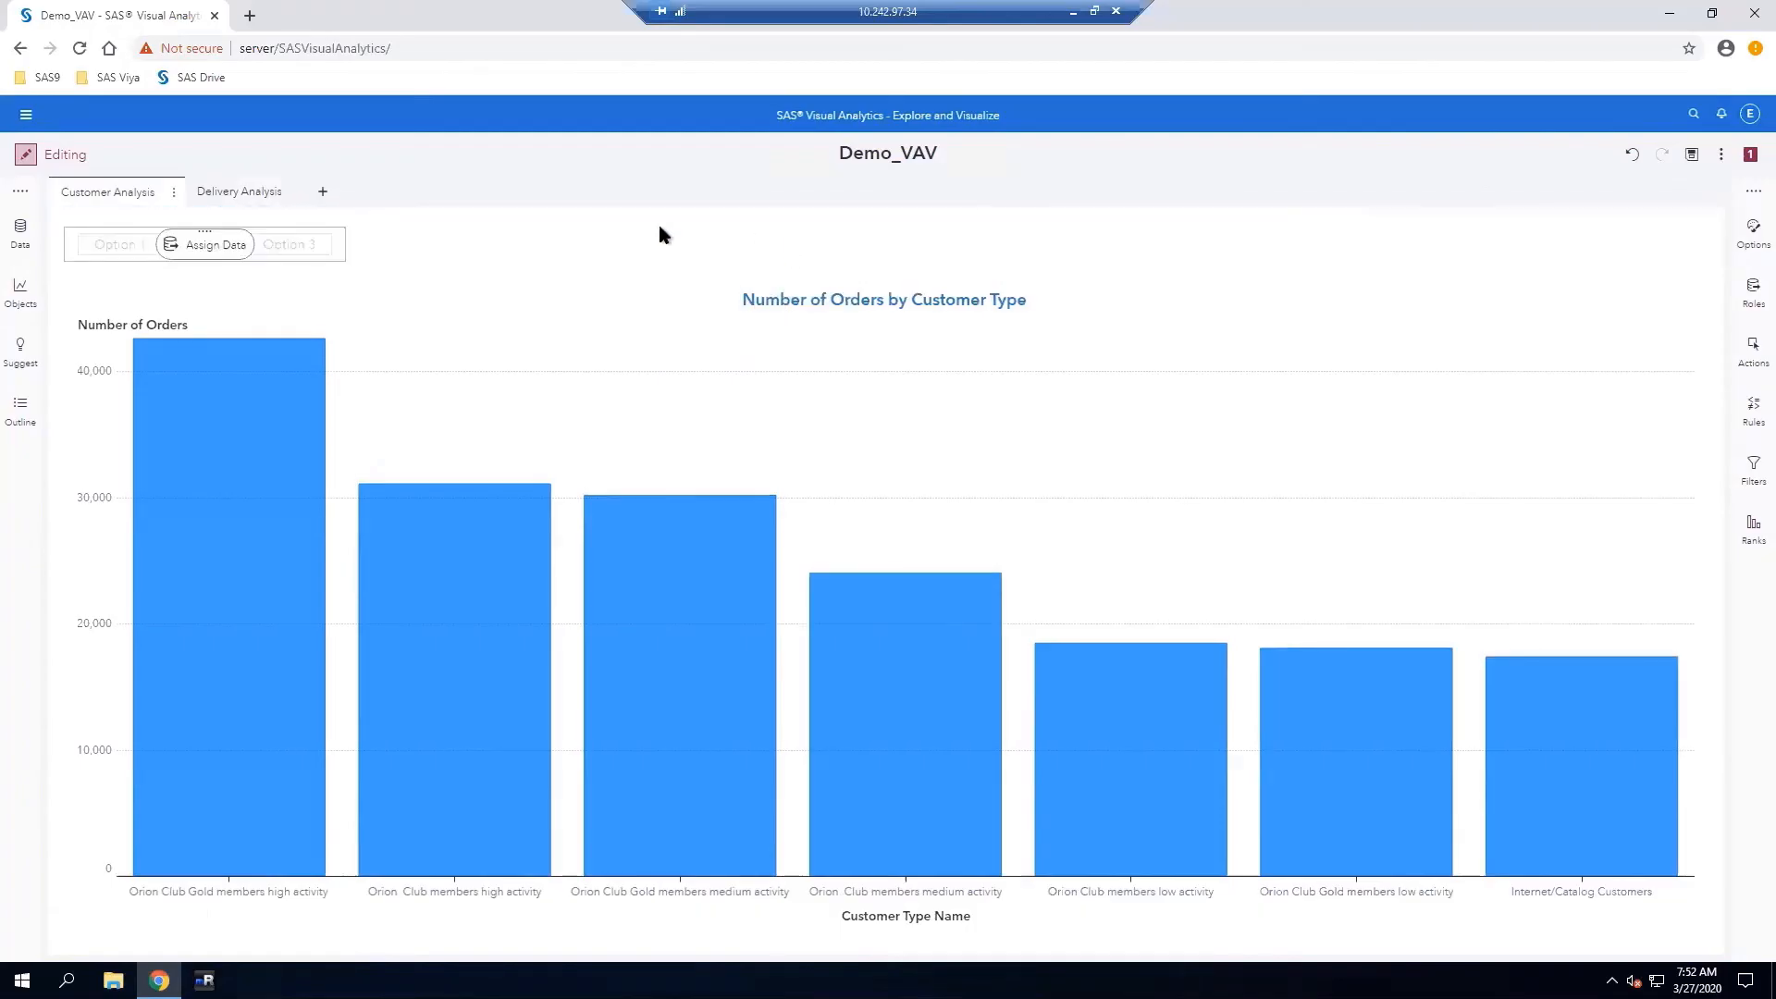
{"action": "left_click", "coordinate": [22, 242]}
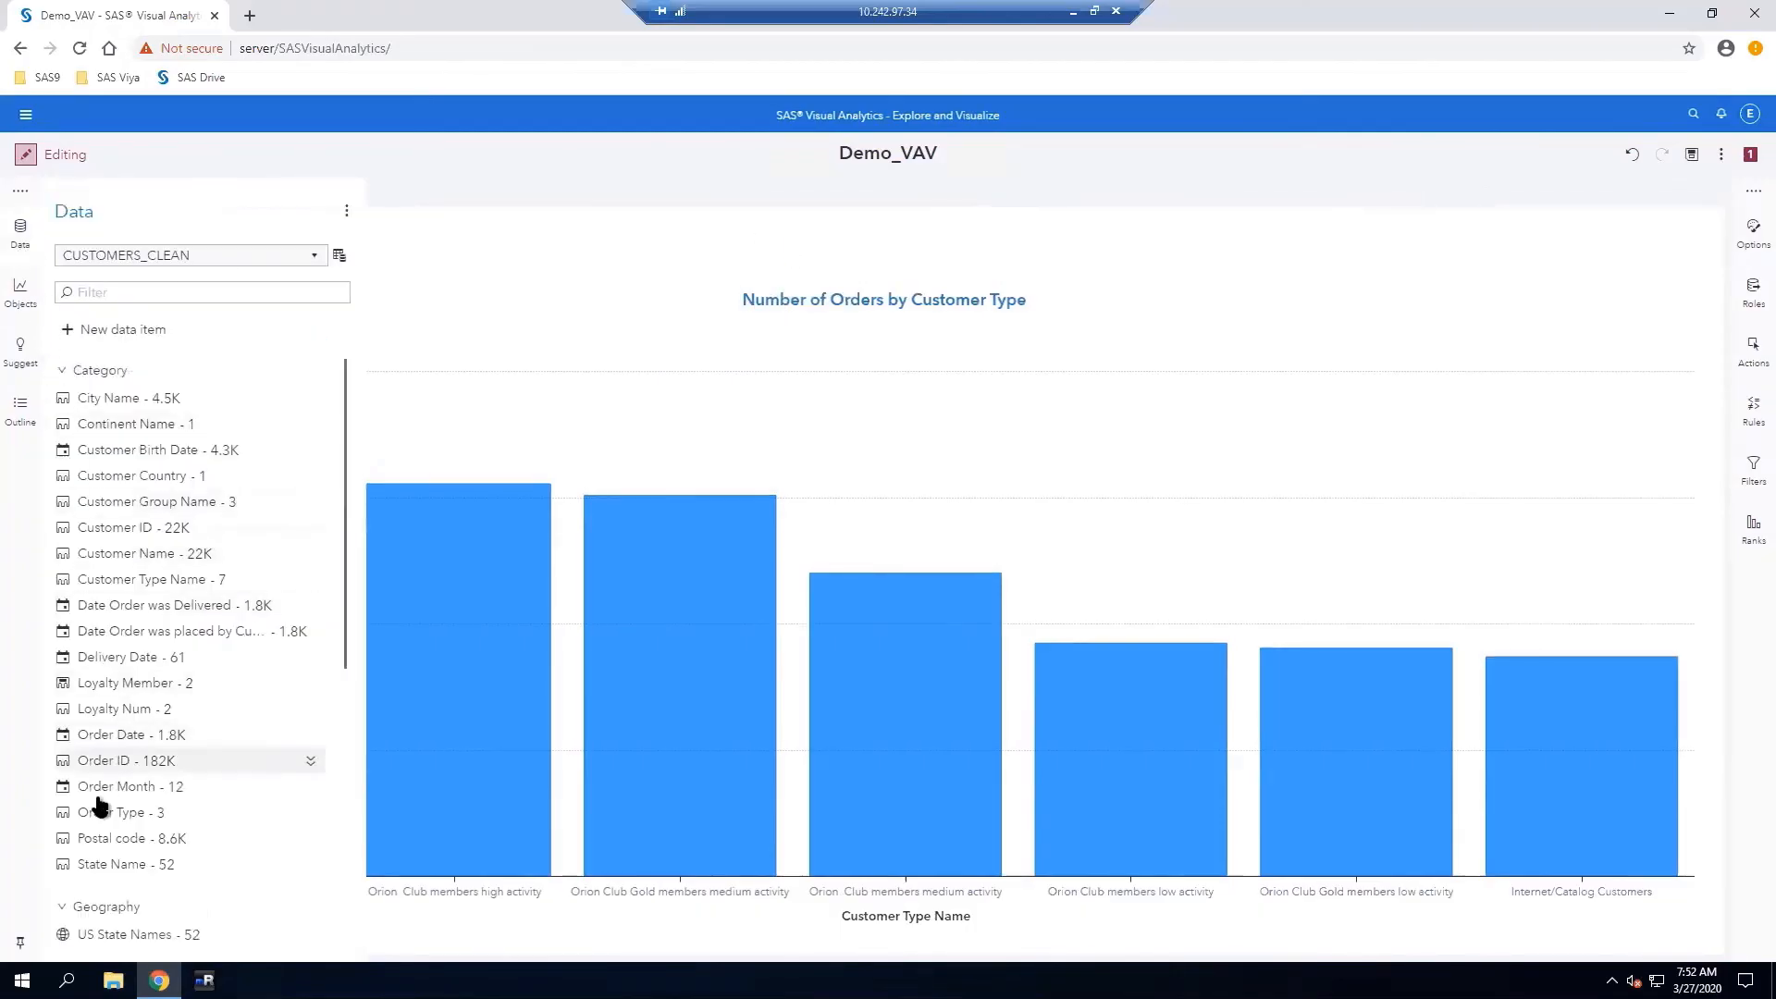
{"action": "left_click_drag", "start_coordinate": [100, 813], "coordinate": [206, 242]}
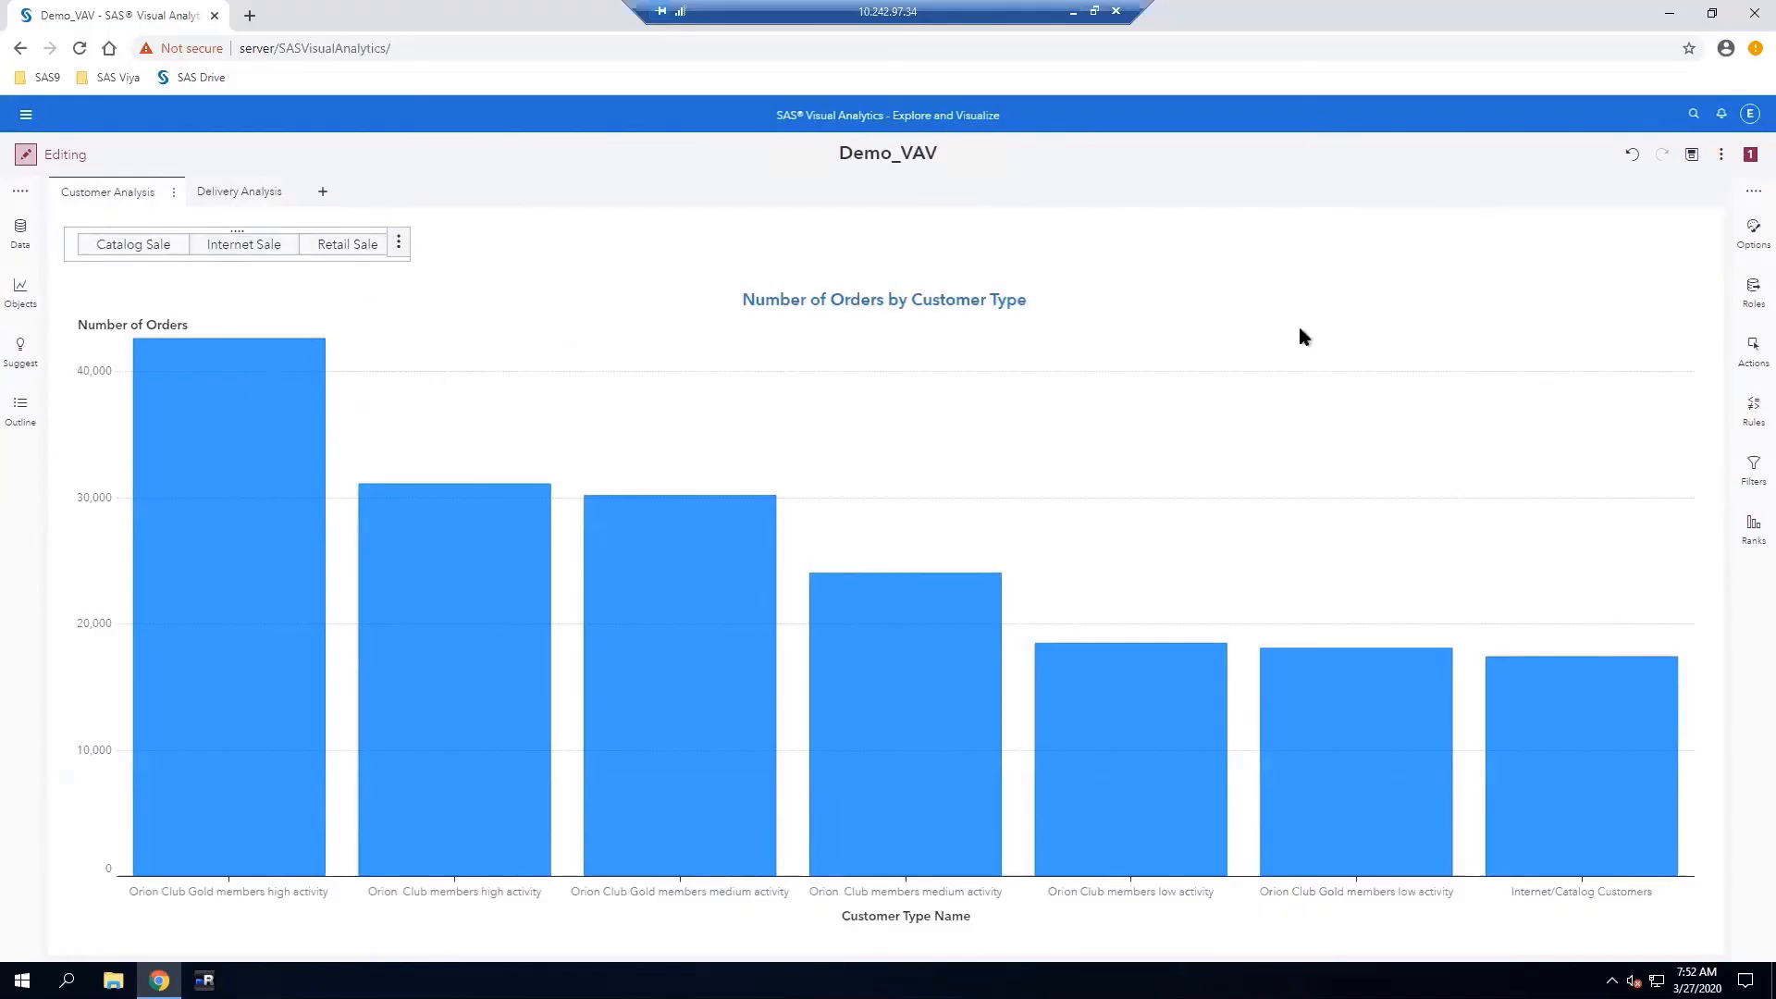
Rename the button bar object to Order Type Selector
{"action": "left_click", "coordinate": [1752, 231]}
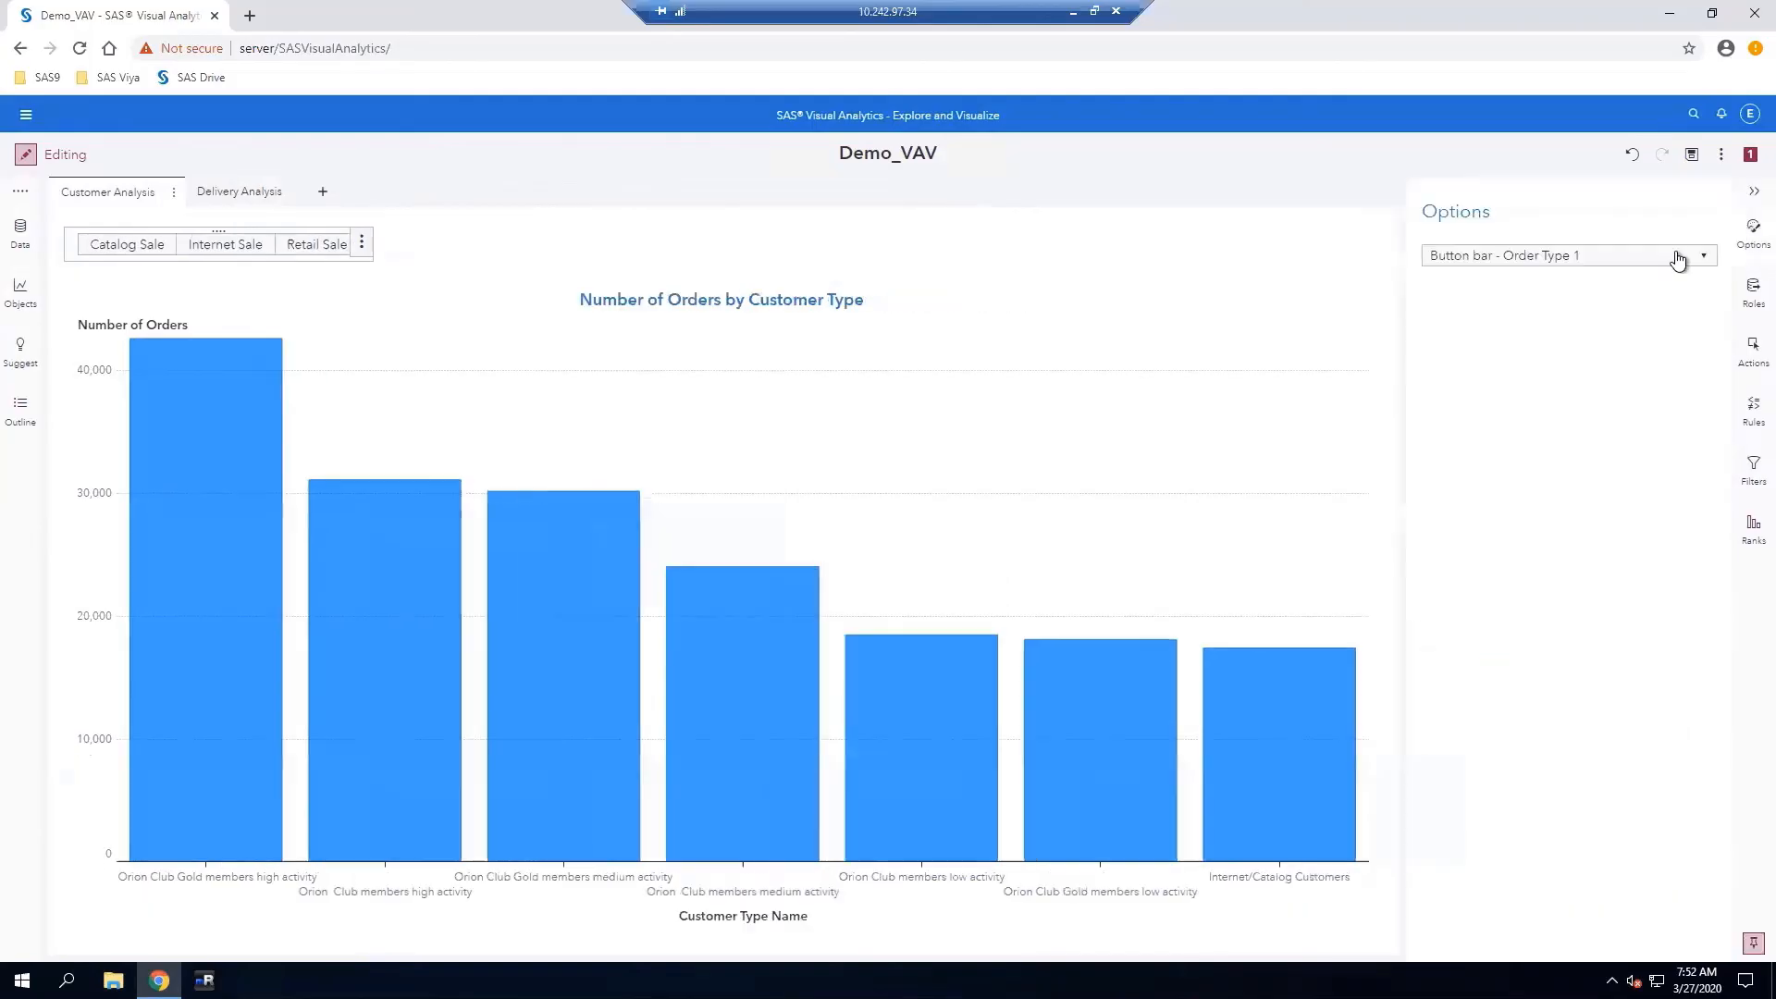
{"action": "left_click", "coordinate": [1608, 342]}
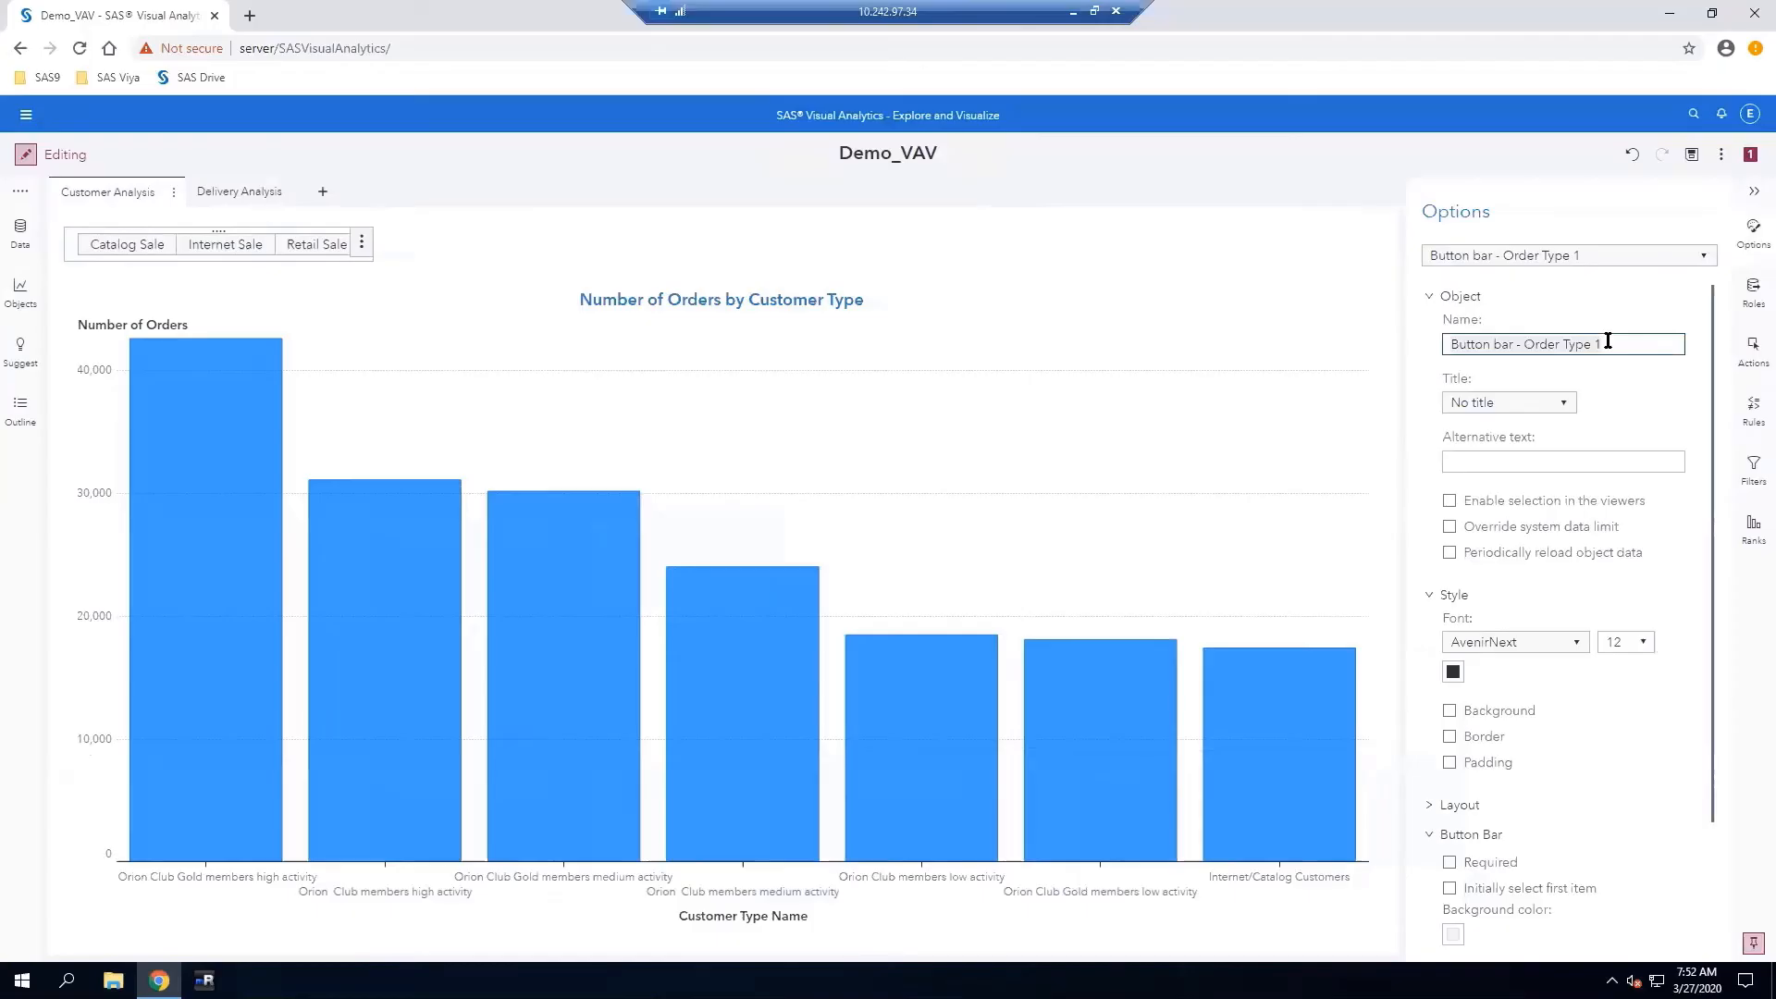
{"action": "key", "text": "ctrl+a"}
{"action": "type", "text": "Ord"}
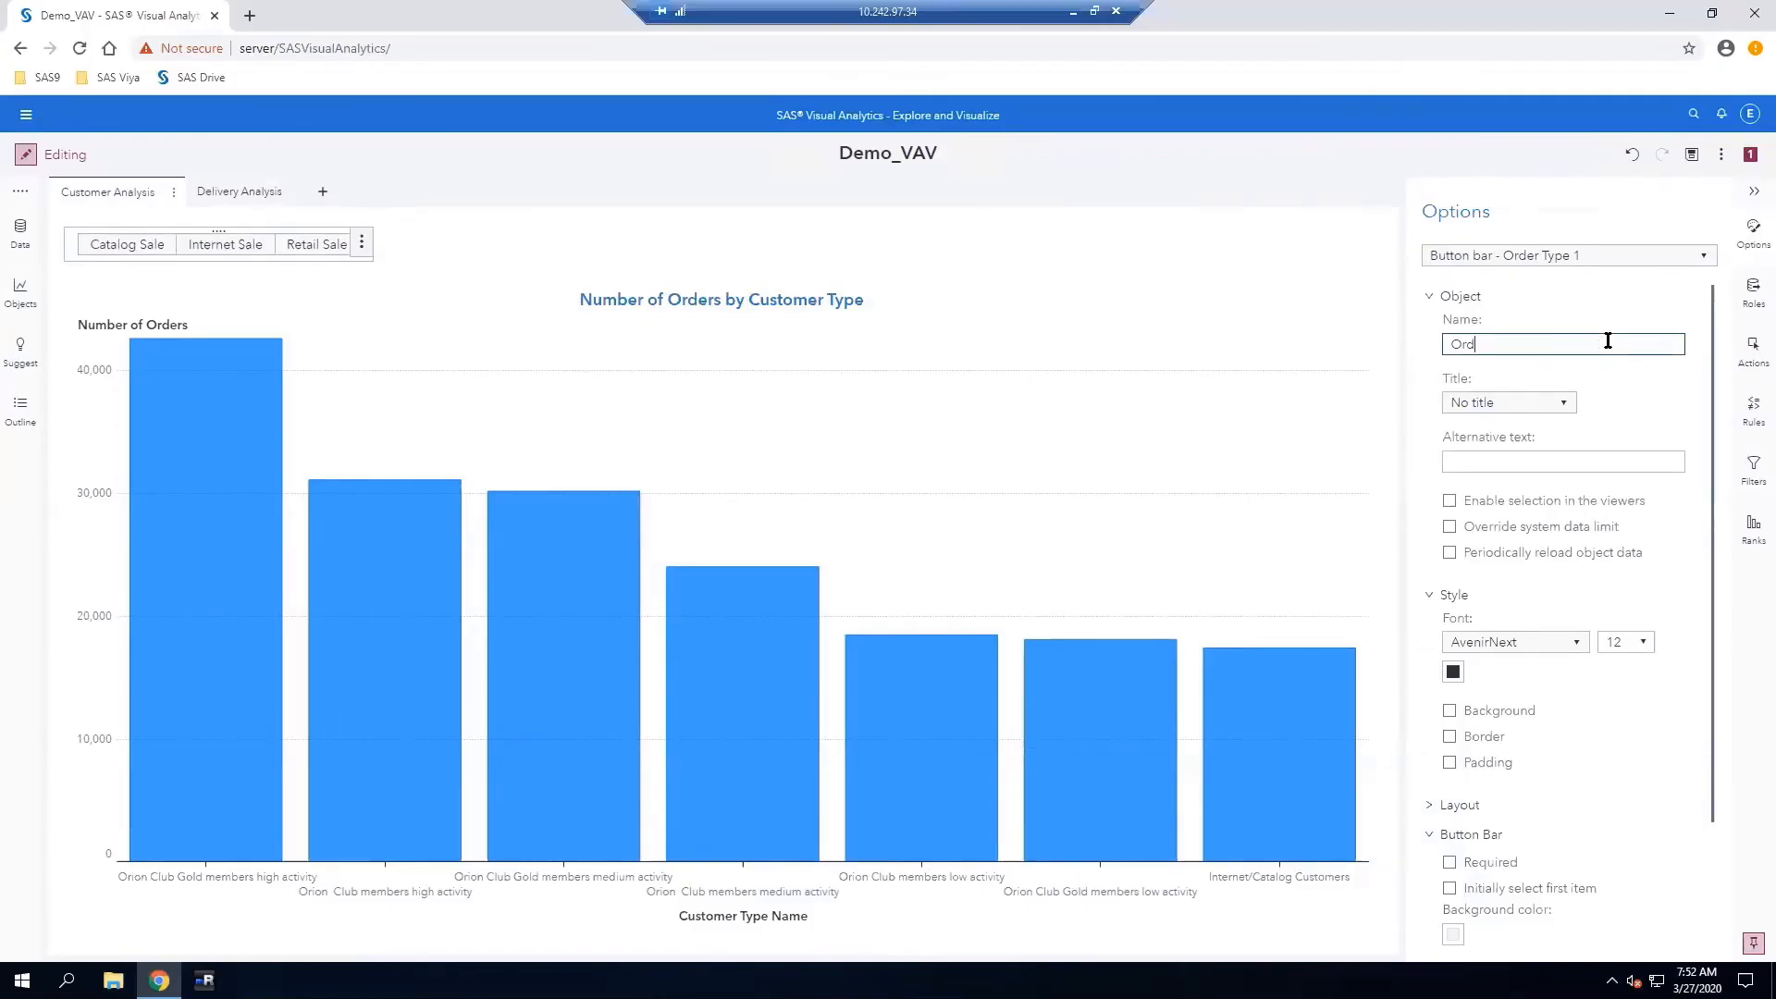
{"action": "type", "text": "er Type"}
{"action": "type", "text": " Slec"}
{"action": "type", "text": "elector"}
Give the button bar the custom title "Select an order type:"
{"action": "left_click", "coordinate": [1561, 404]}
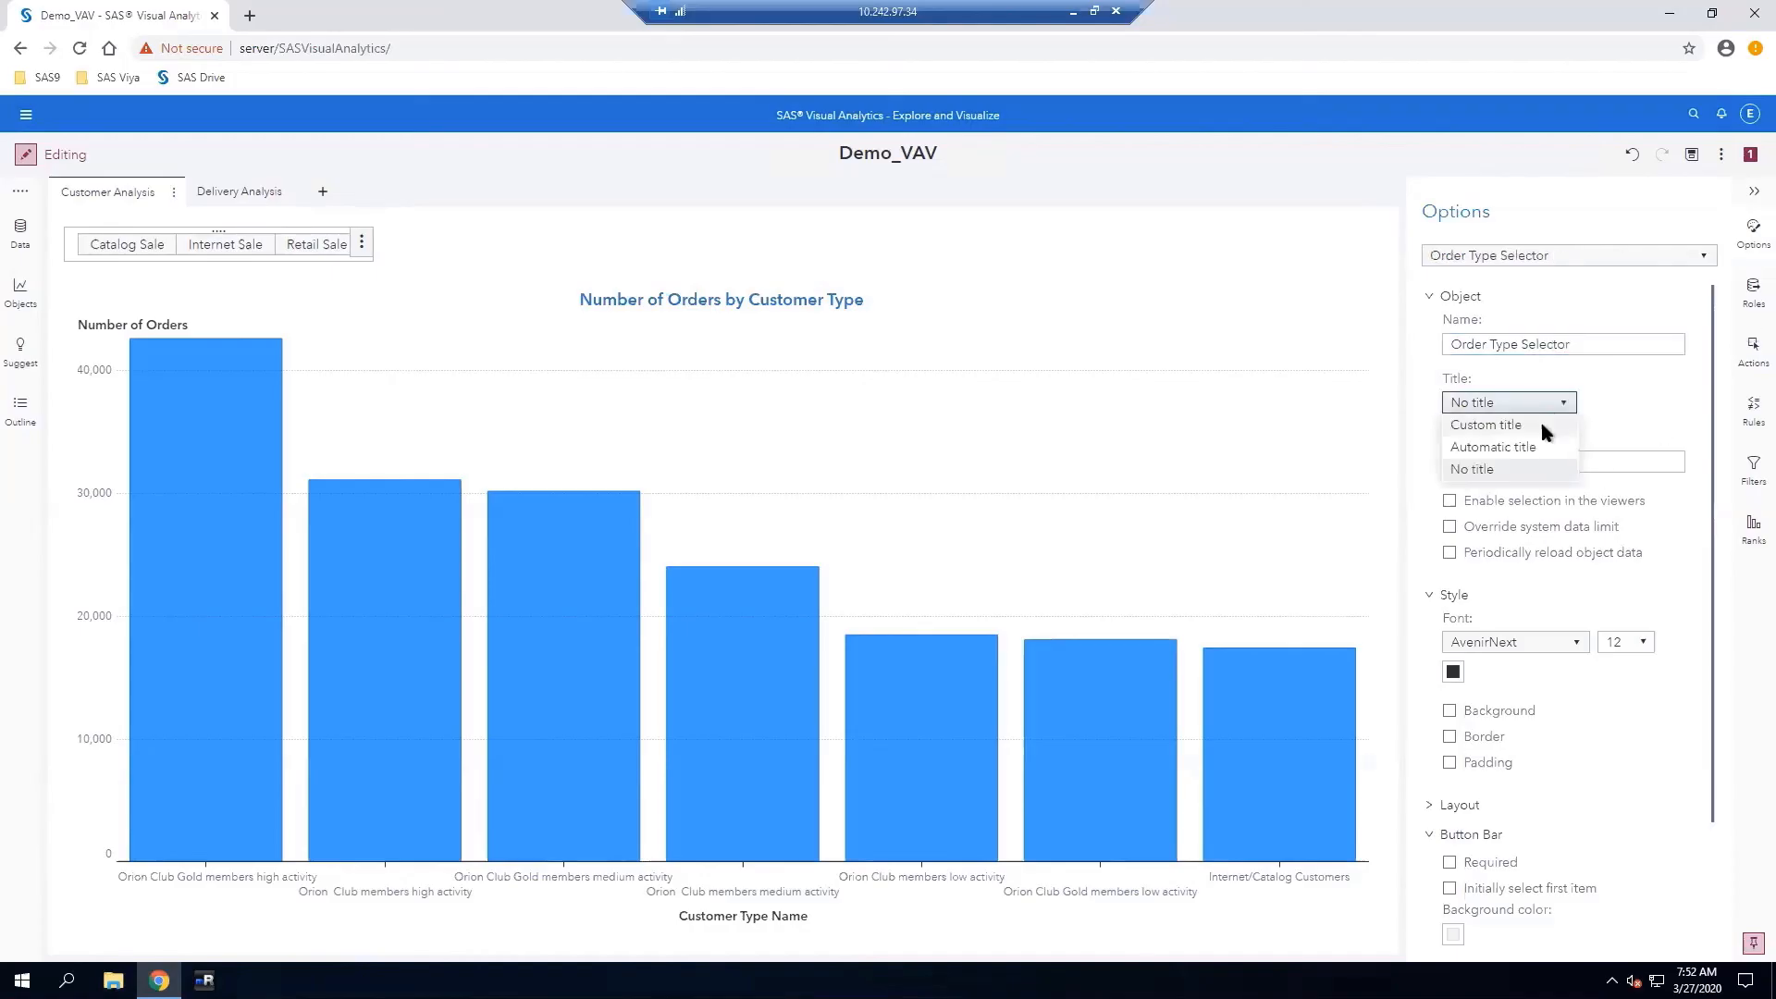
{"action": "left_click", "coordinate": [1541, 418]}
{"action": "left_click", "coordinate": [1521, 440]}
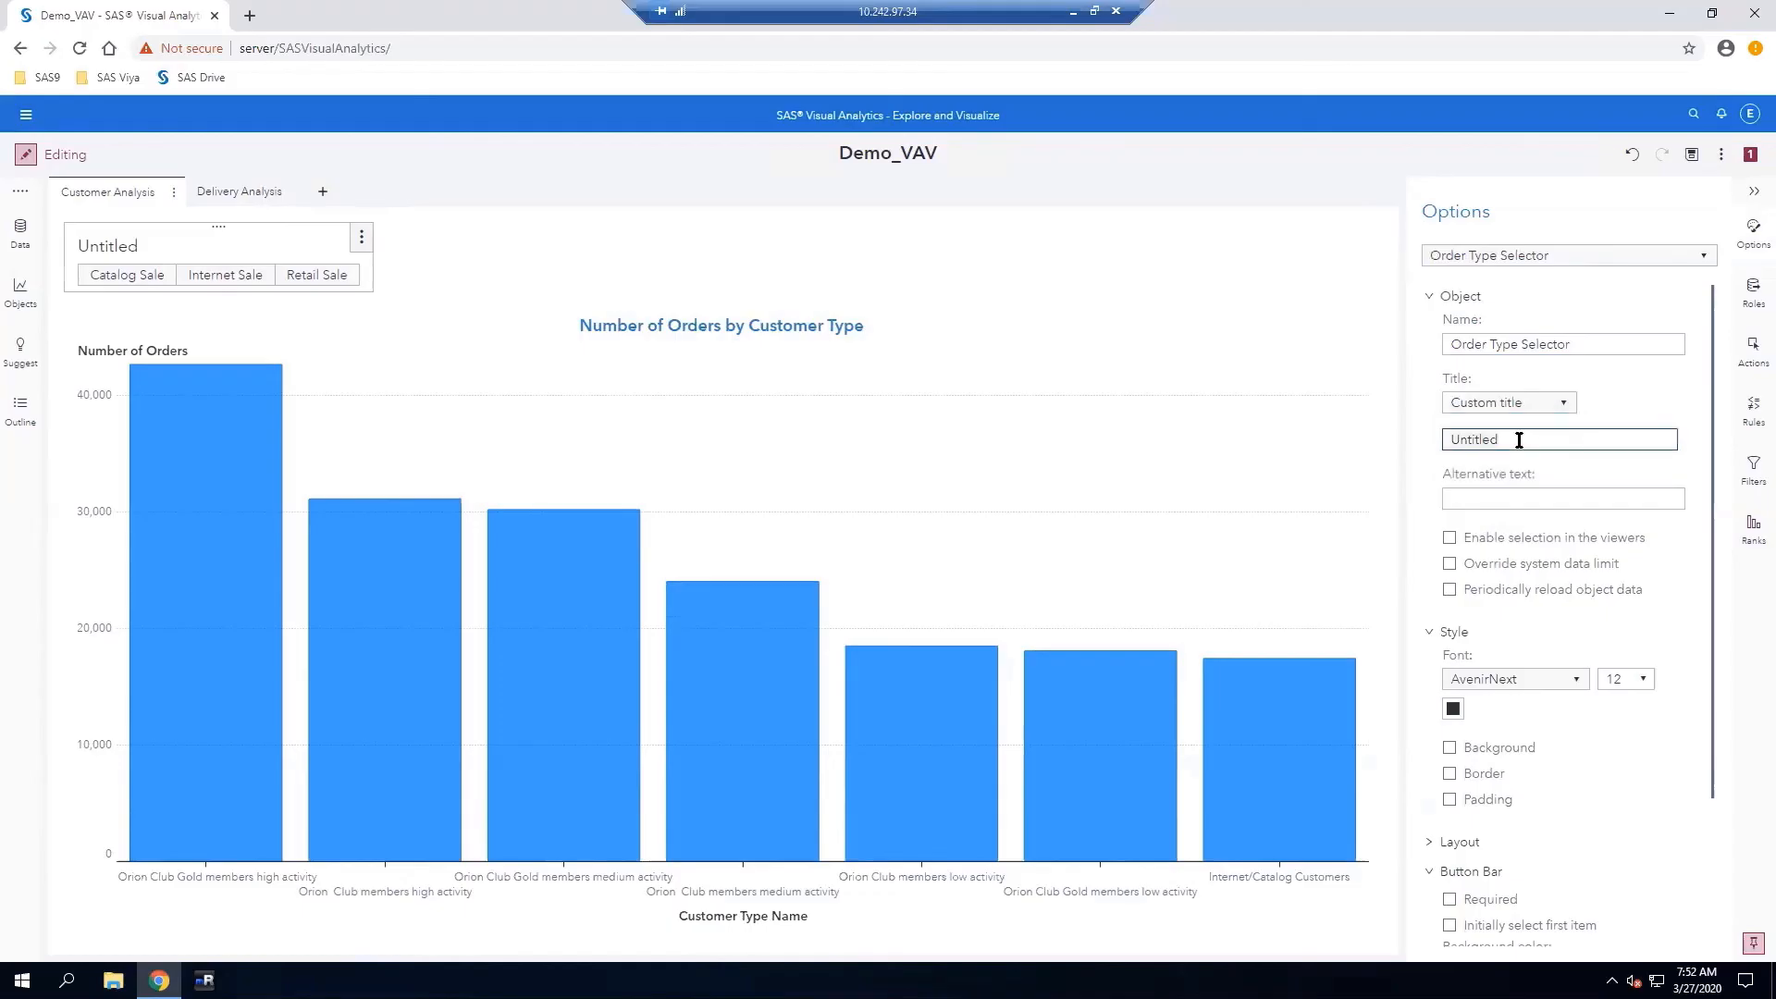
{"action": "key", "text": "ctrl+a"}
{"action": "type", "text": "Select an order type:"}
{"action": "key", "text": "Return"}
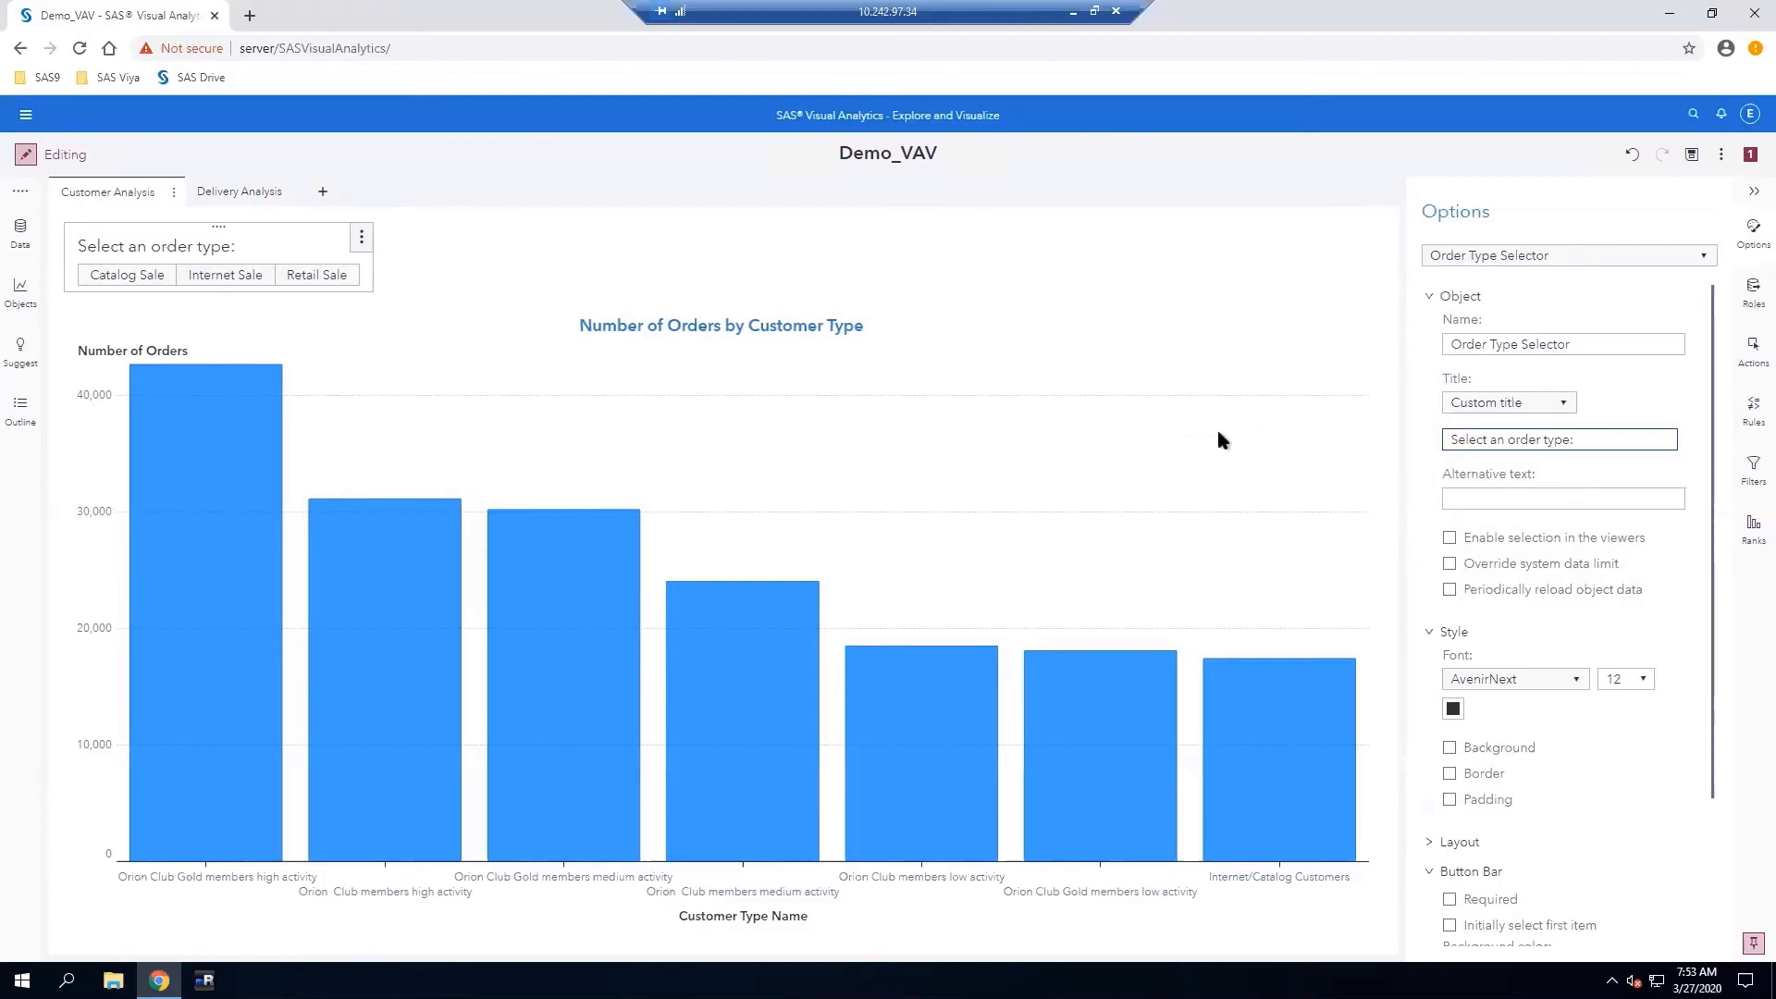
Test the order type prompt by filtering the bar chart for Internet Sale, Catalog Sale and Retail Sale in turn
{"action": "left_click", "coordinate": [198, 281]}
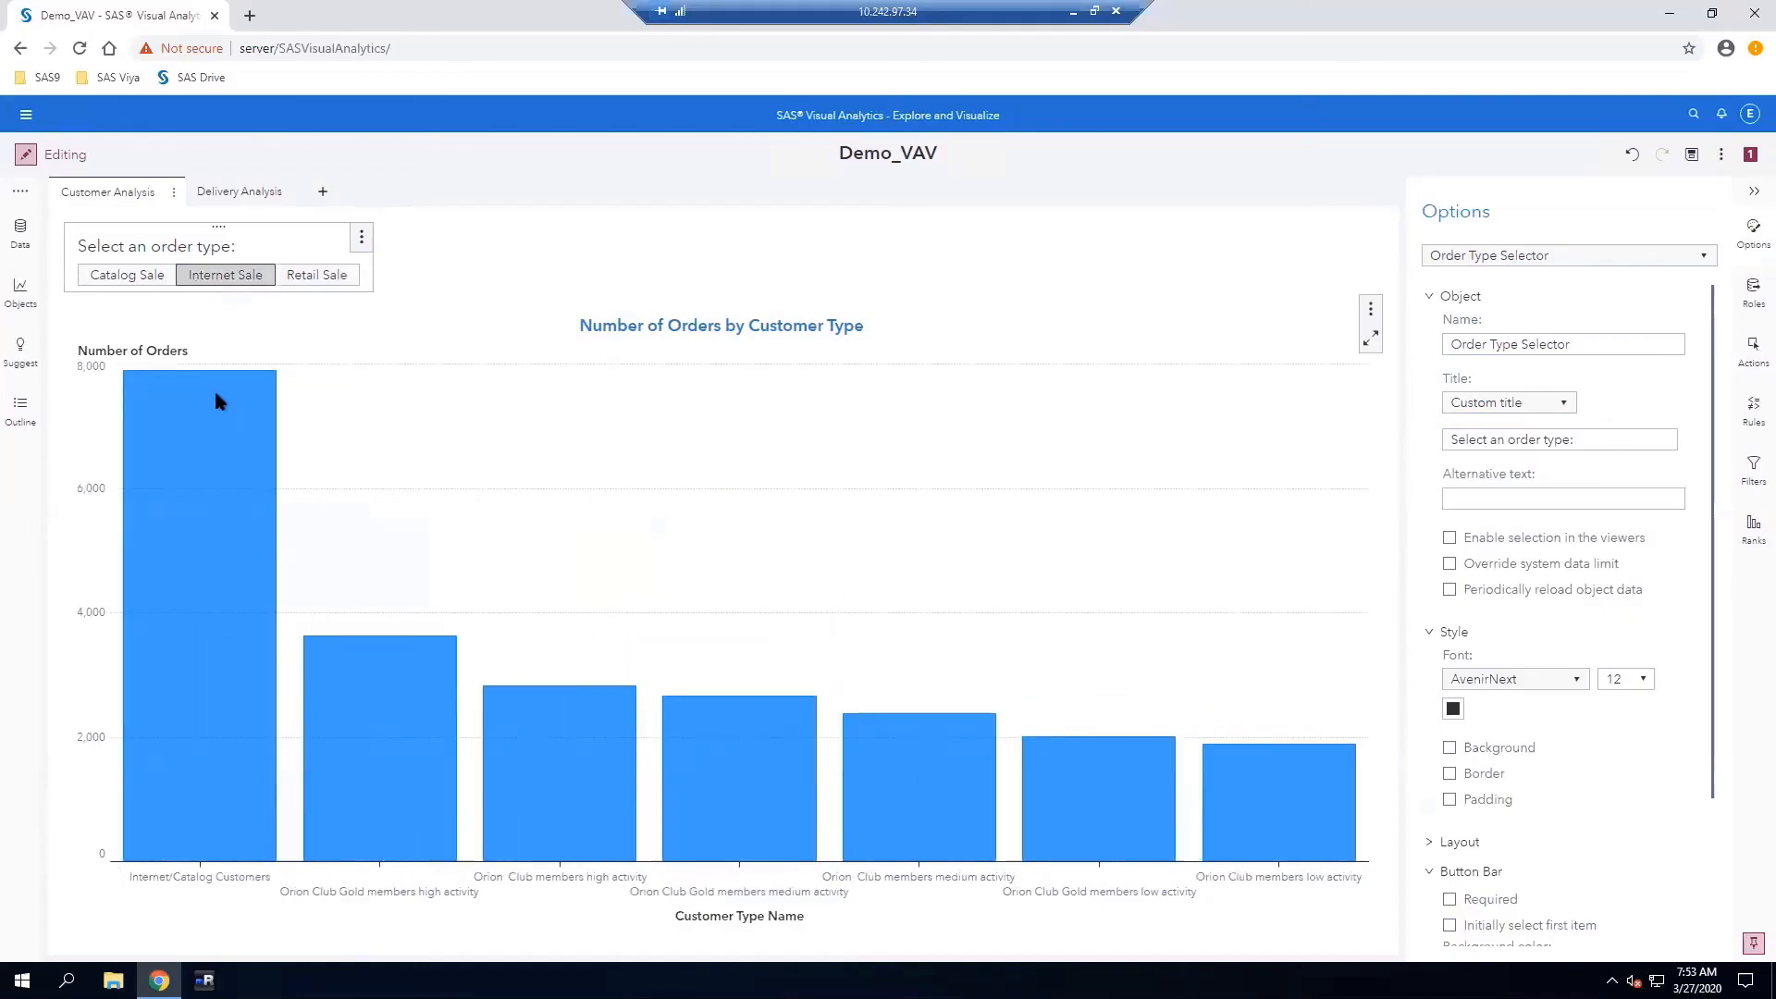
{"action": "mouse_move", "coordinate": [251, 753]}
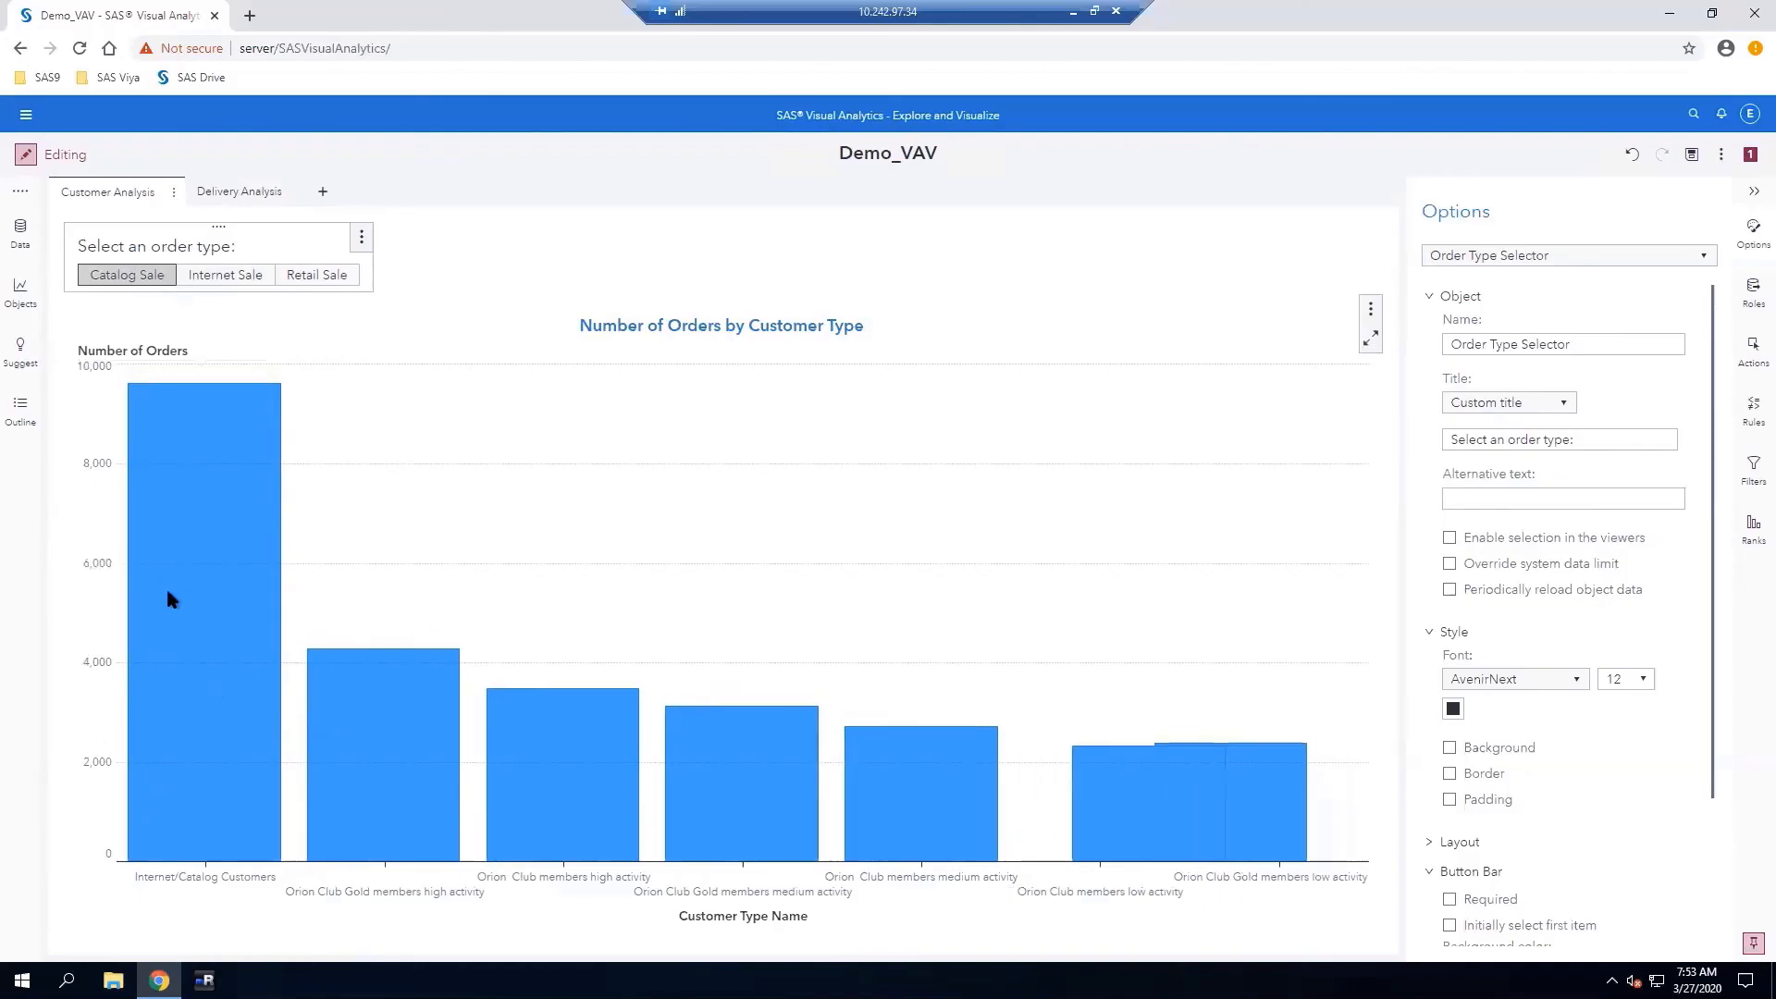
{"action": "left_click", "coordinate": [314, 280]}
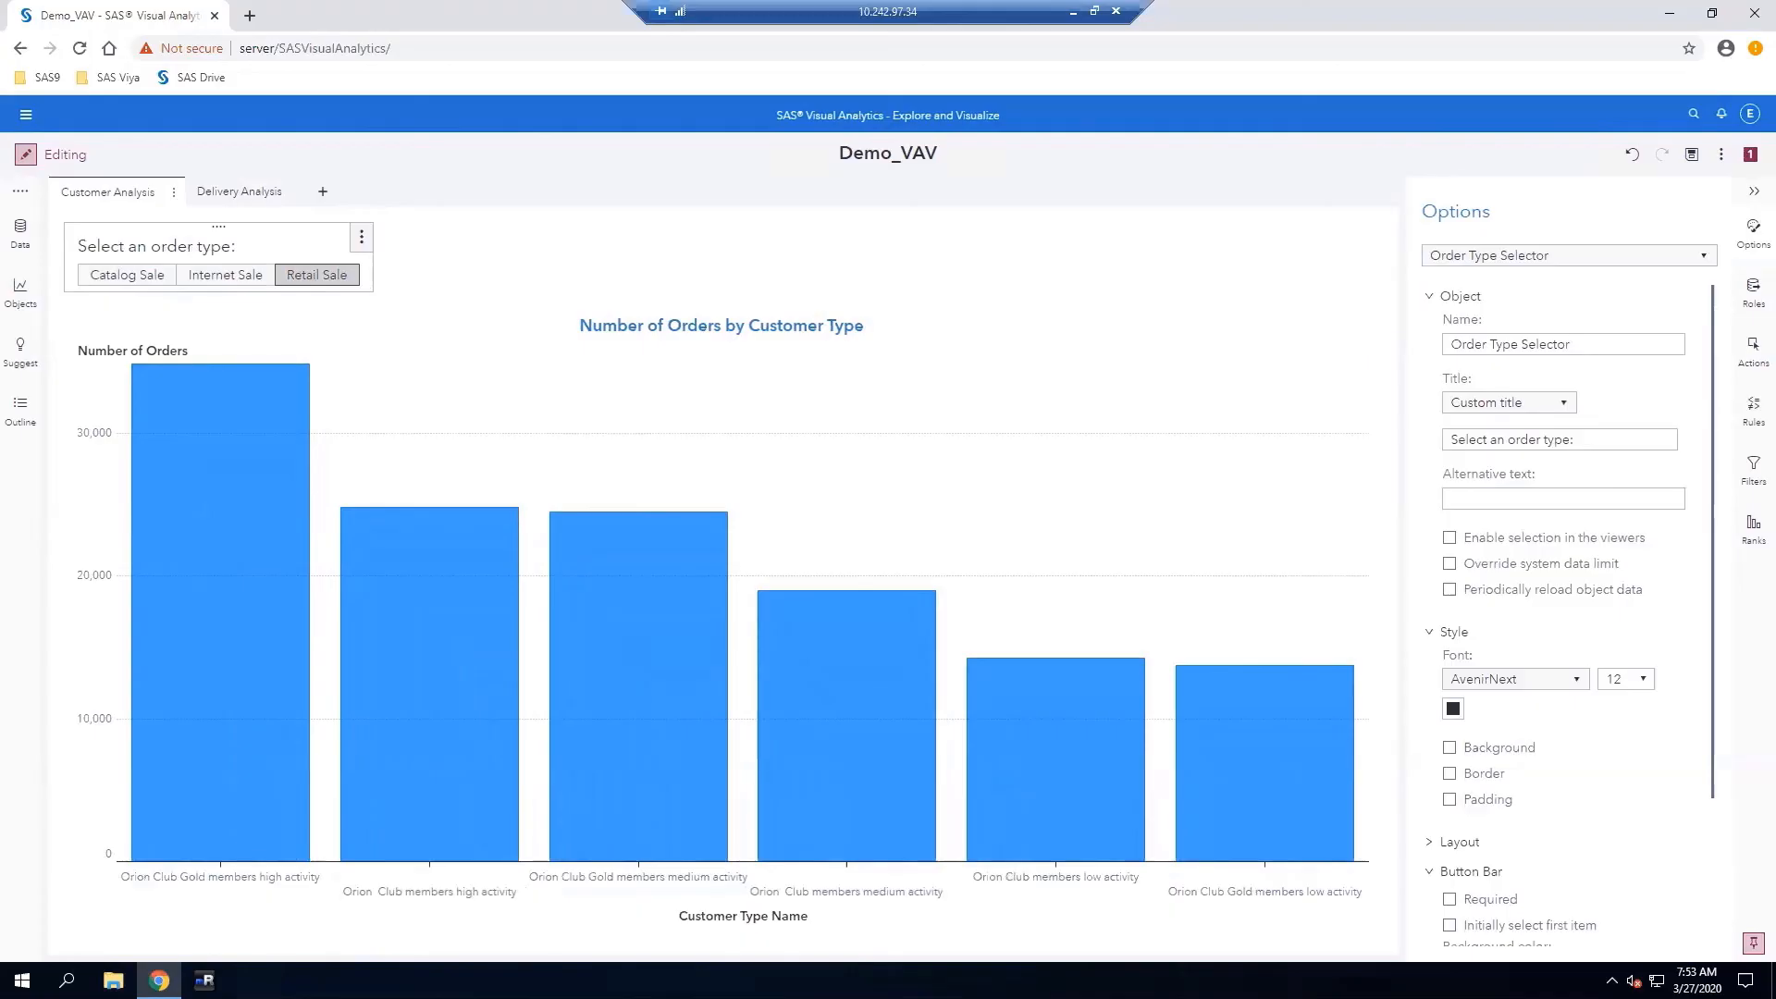
Add a treemap beside the Number of Orders by Customer Type bar chart, on its right
{"action": "left_click", "coordinate": [19, 300]}
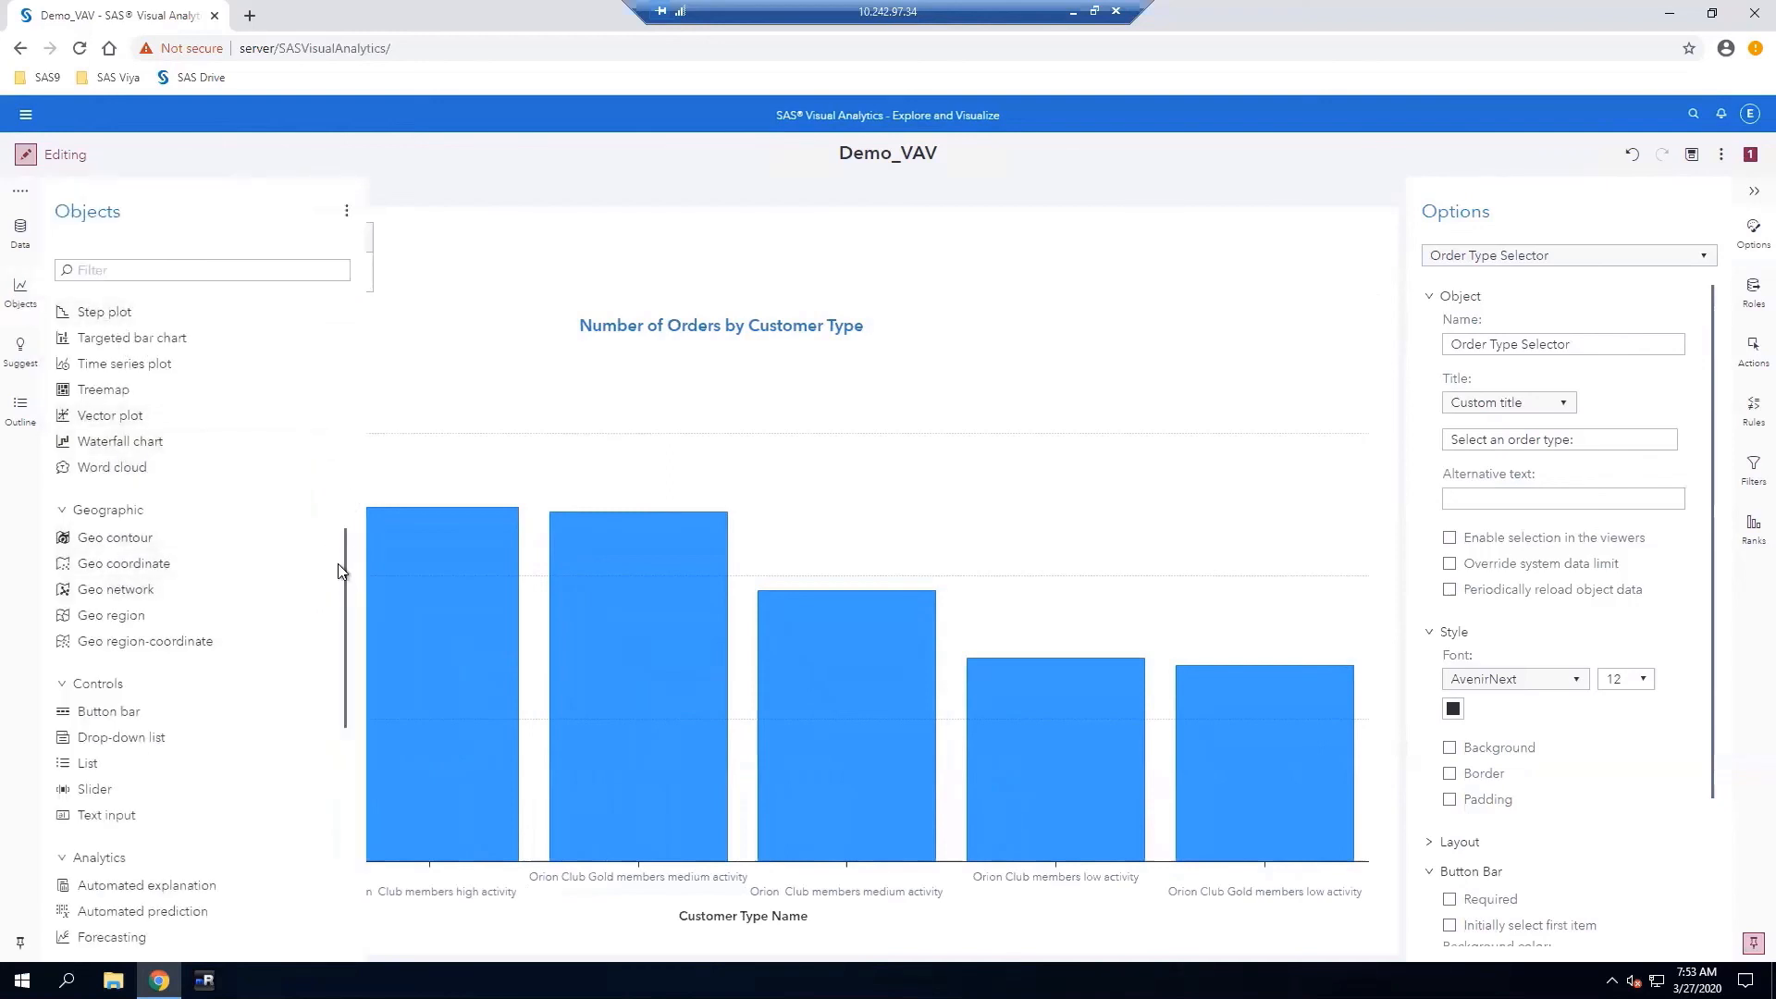
{"action": "left_click_drag", "start_coordinate": [343, 574], "coordinate": [340, 264]}
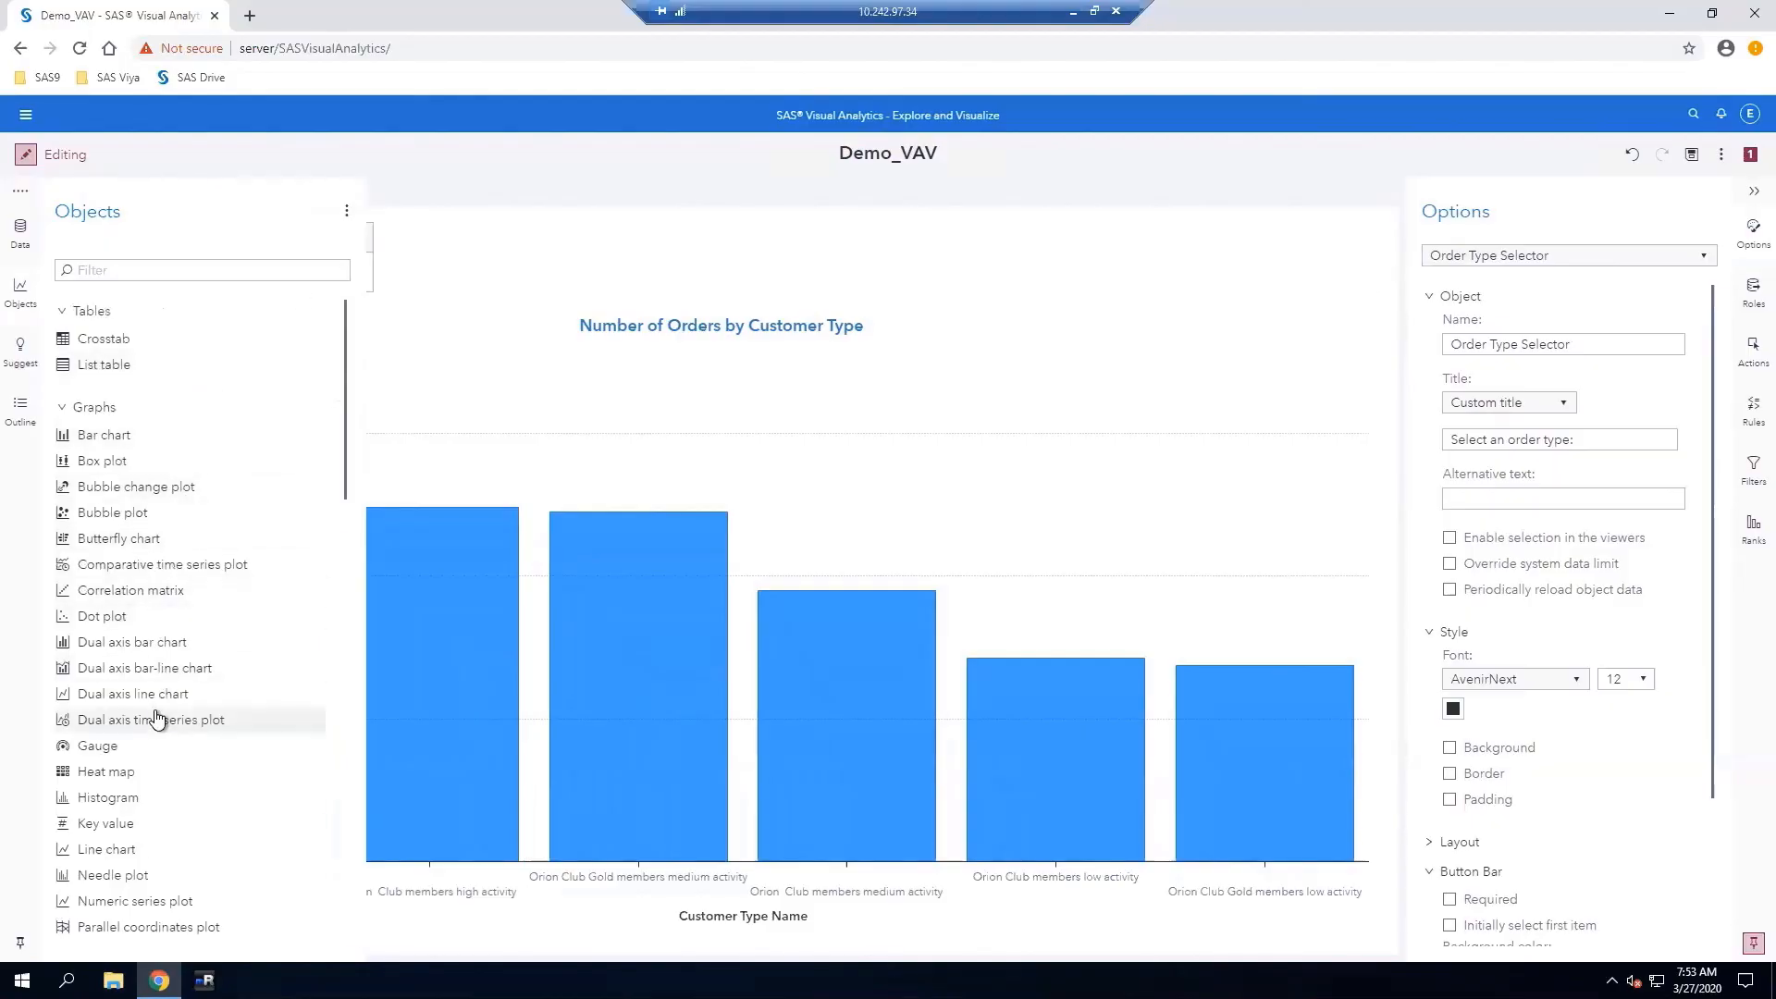
{"action": "scroll", "coordinate": [157, 720], "scroll_direction": "down", "scroll_amount": 3}
{"action": "left_click_drag", "start_coordinate": [116, 831], "coordinate": [1021, 582]}
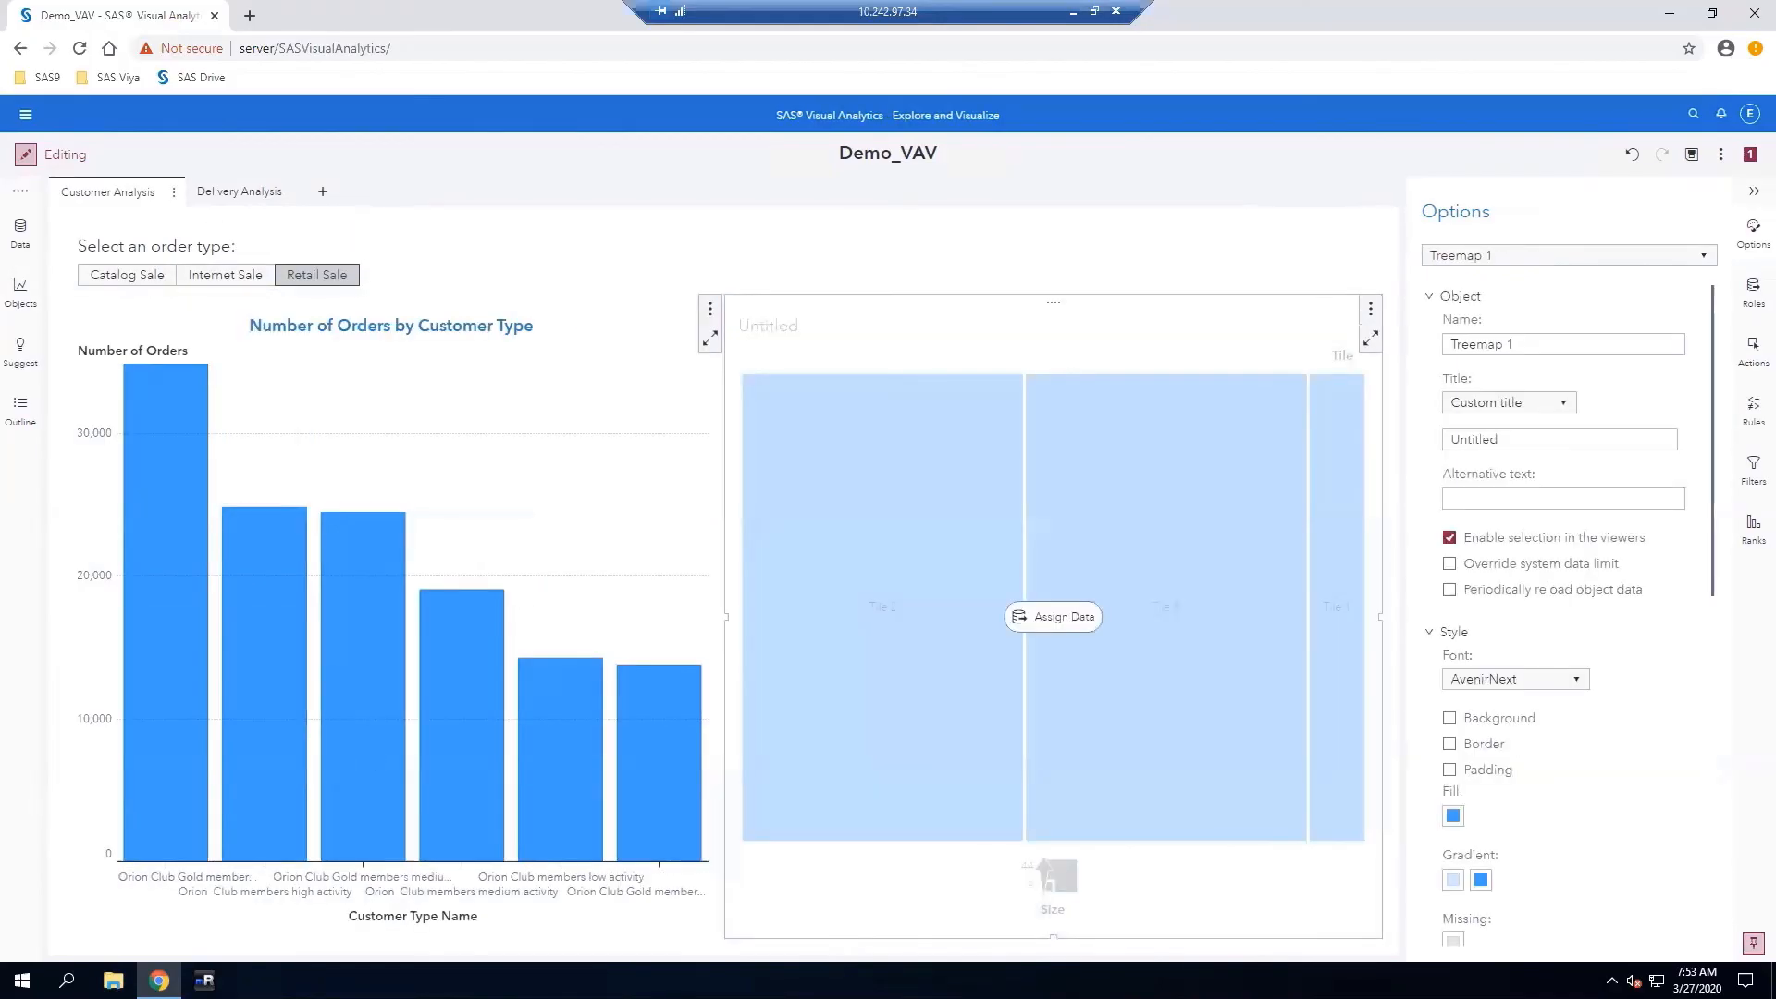
Assign US Hierarchy to the treemap's tile role and Average Profit to its color role, and filter the page to Catalog Sale
{"action": "left_click", "coordinate": [1749, 302]}
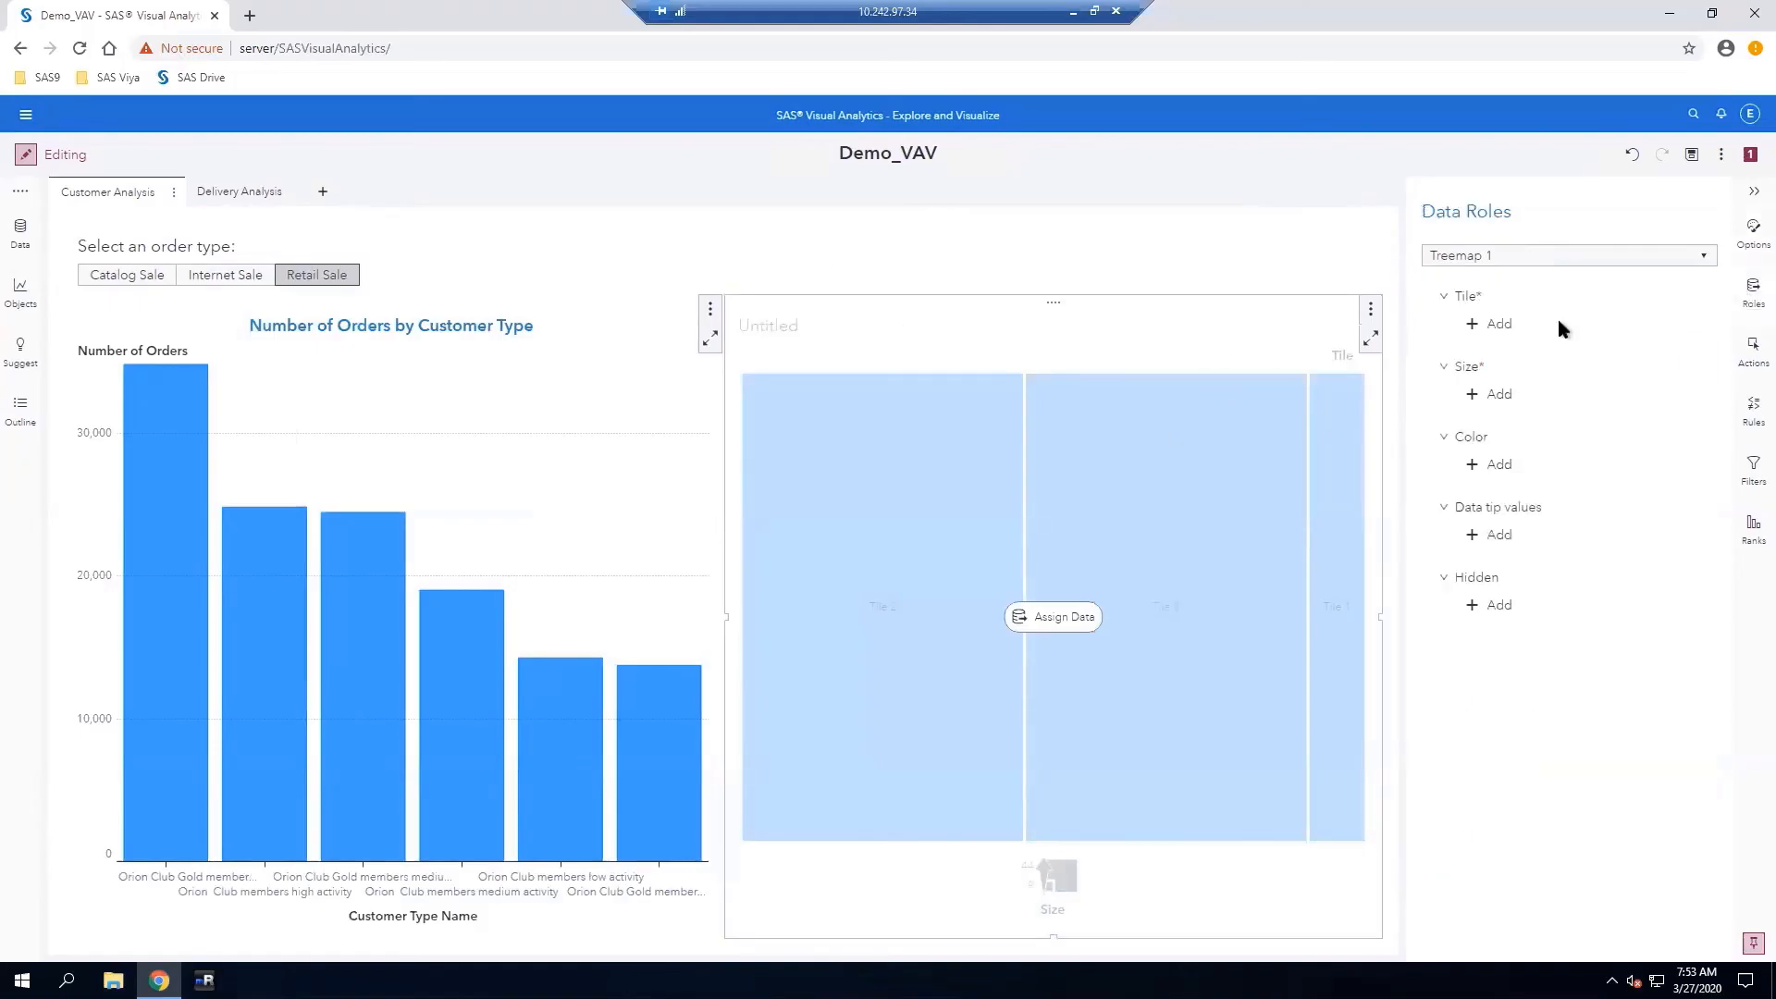
{"action": "left_click", "coordinate": [1485, 326]}
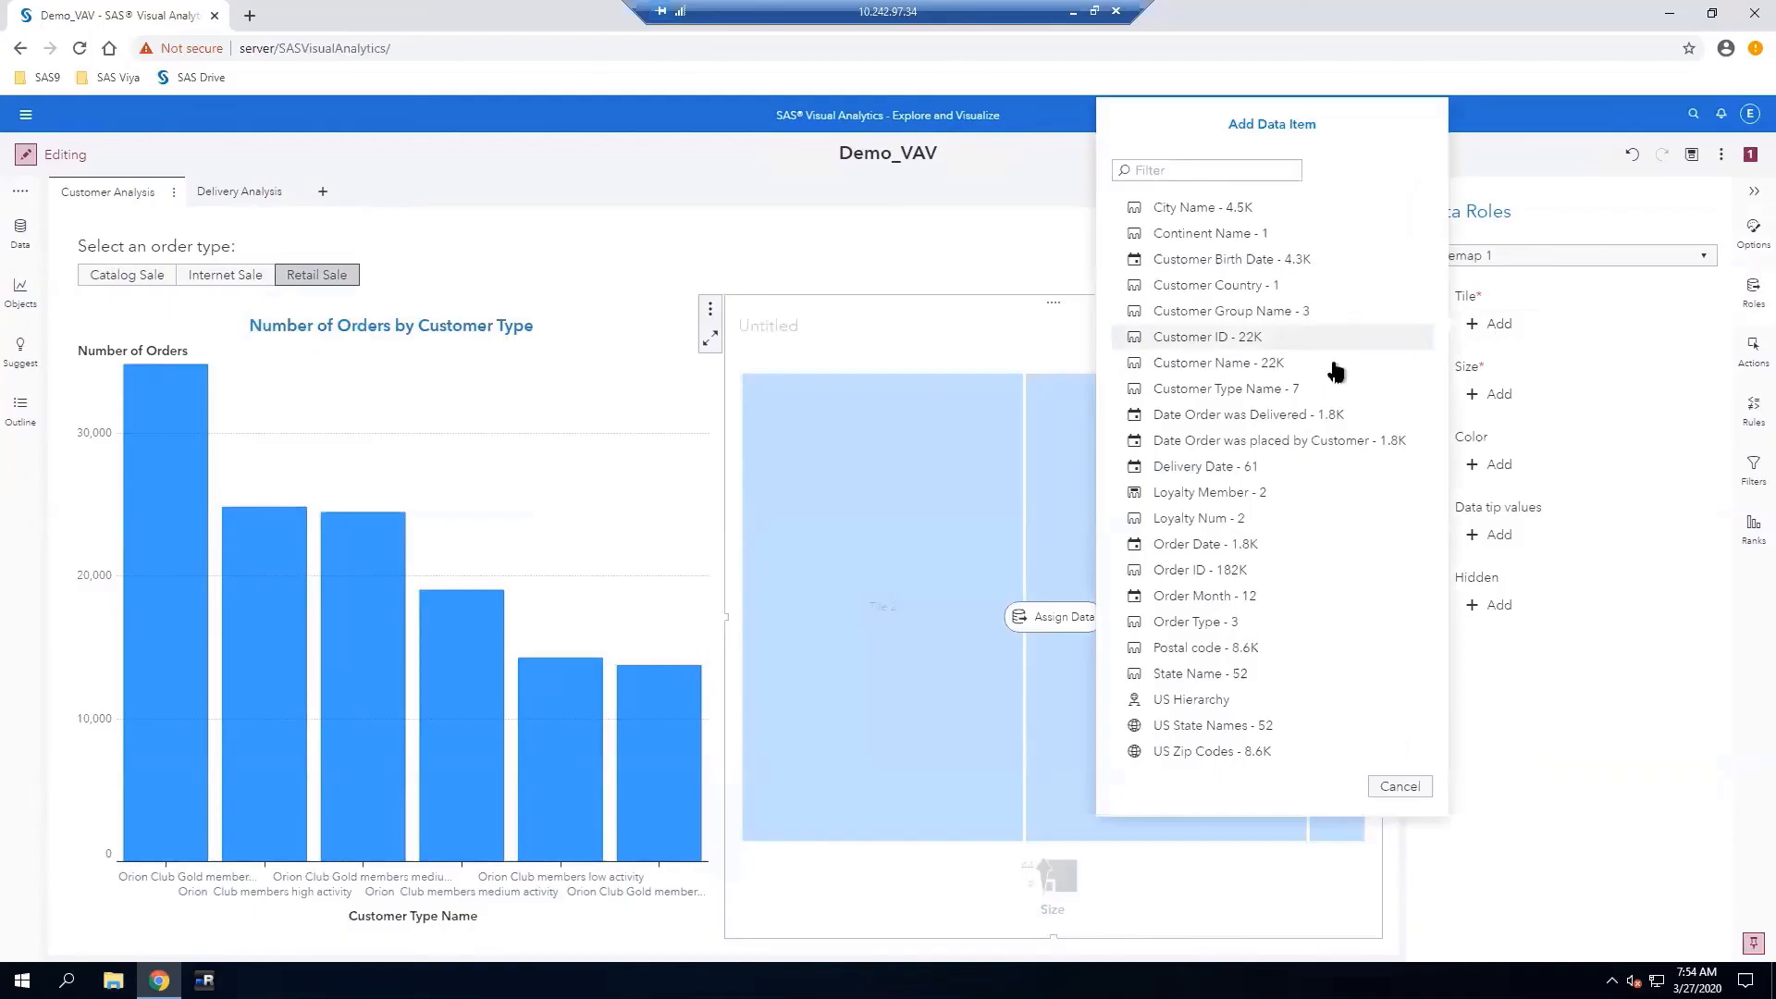
{"action": "left_click", "coordinate": [1184, 701]}
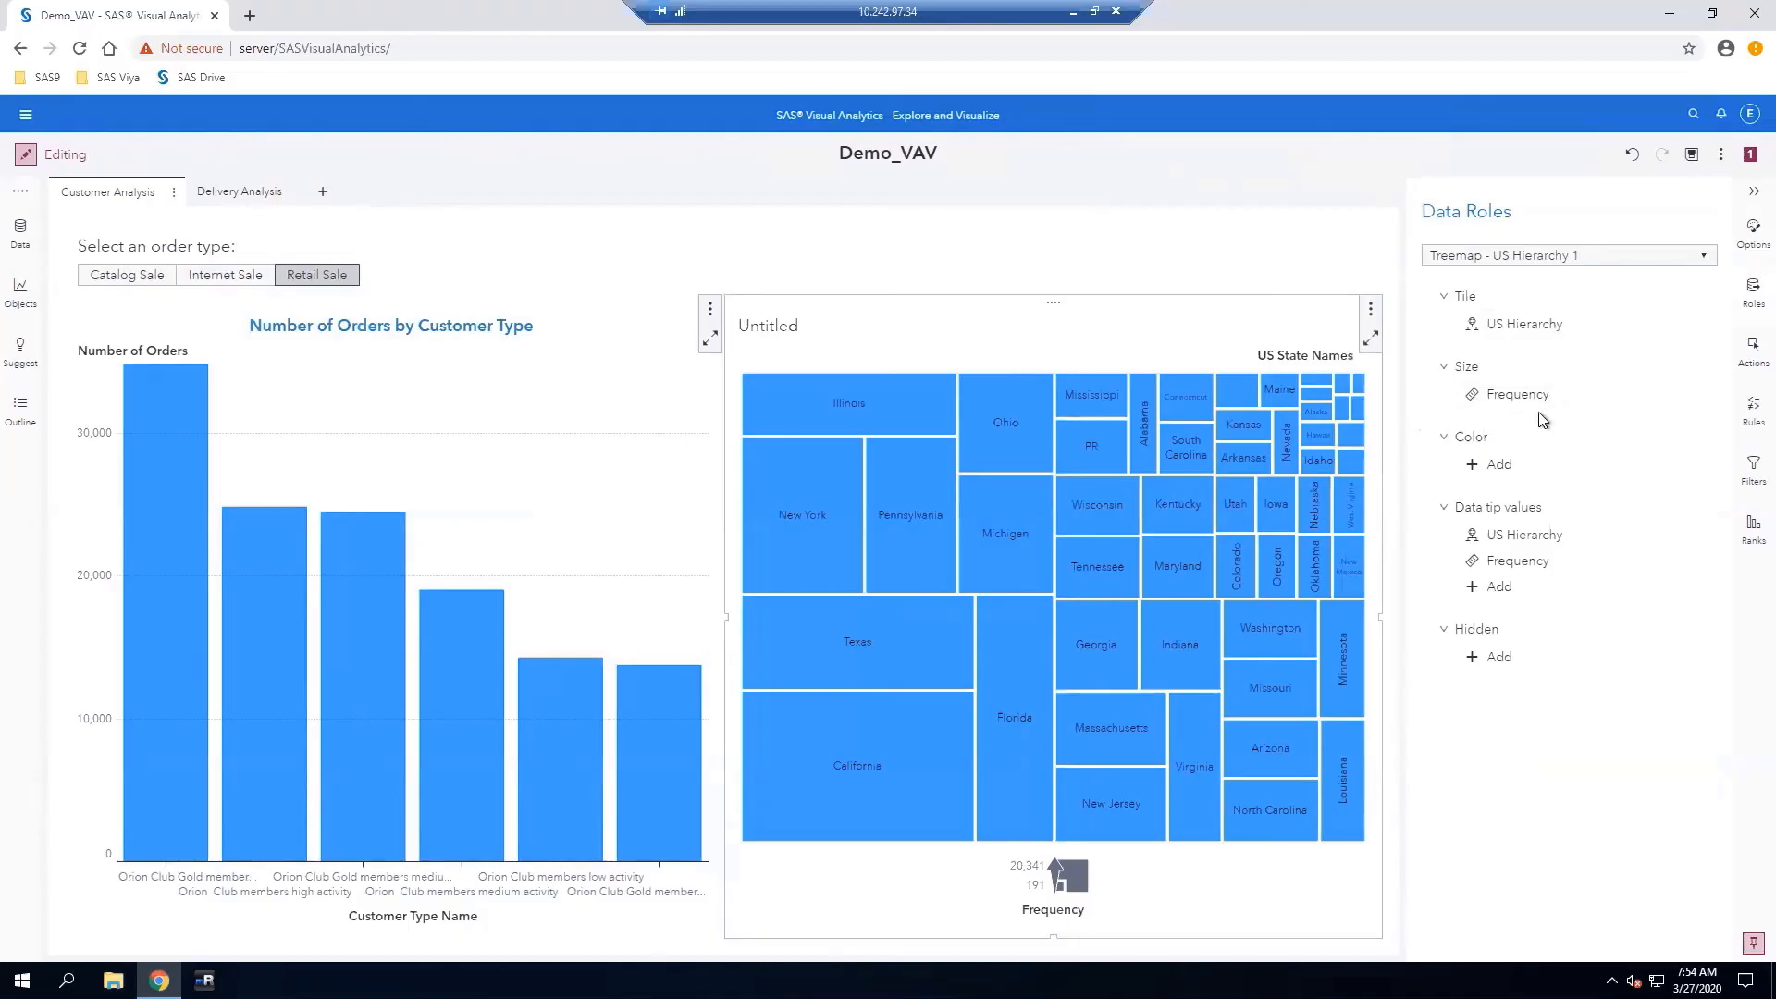
{"action": "left_click", "coordinate": [1476, 469]}
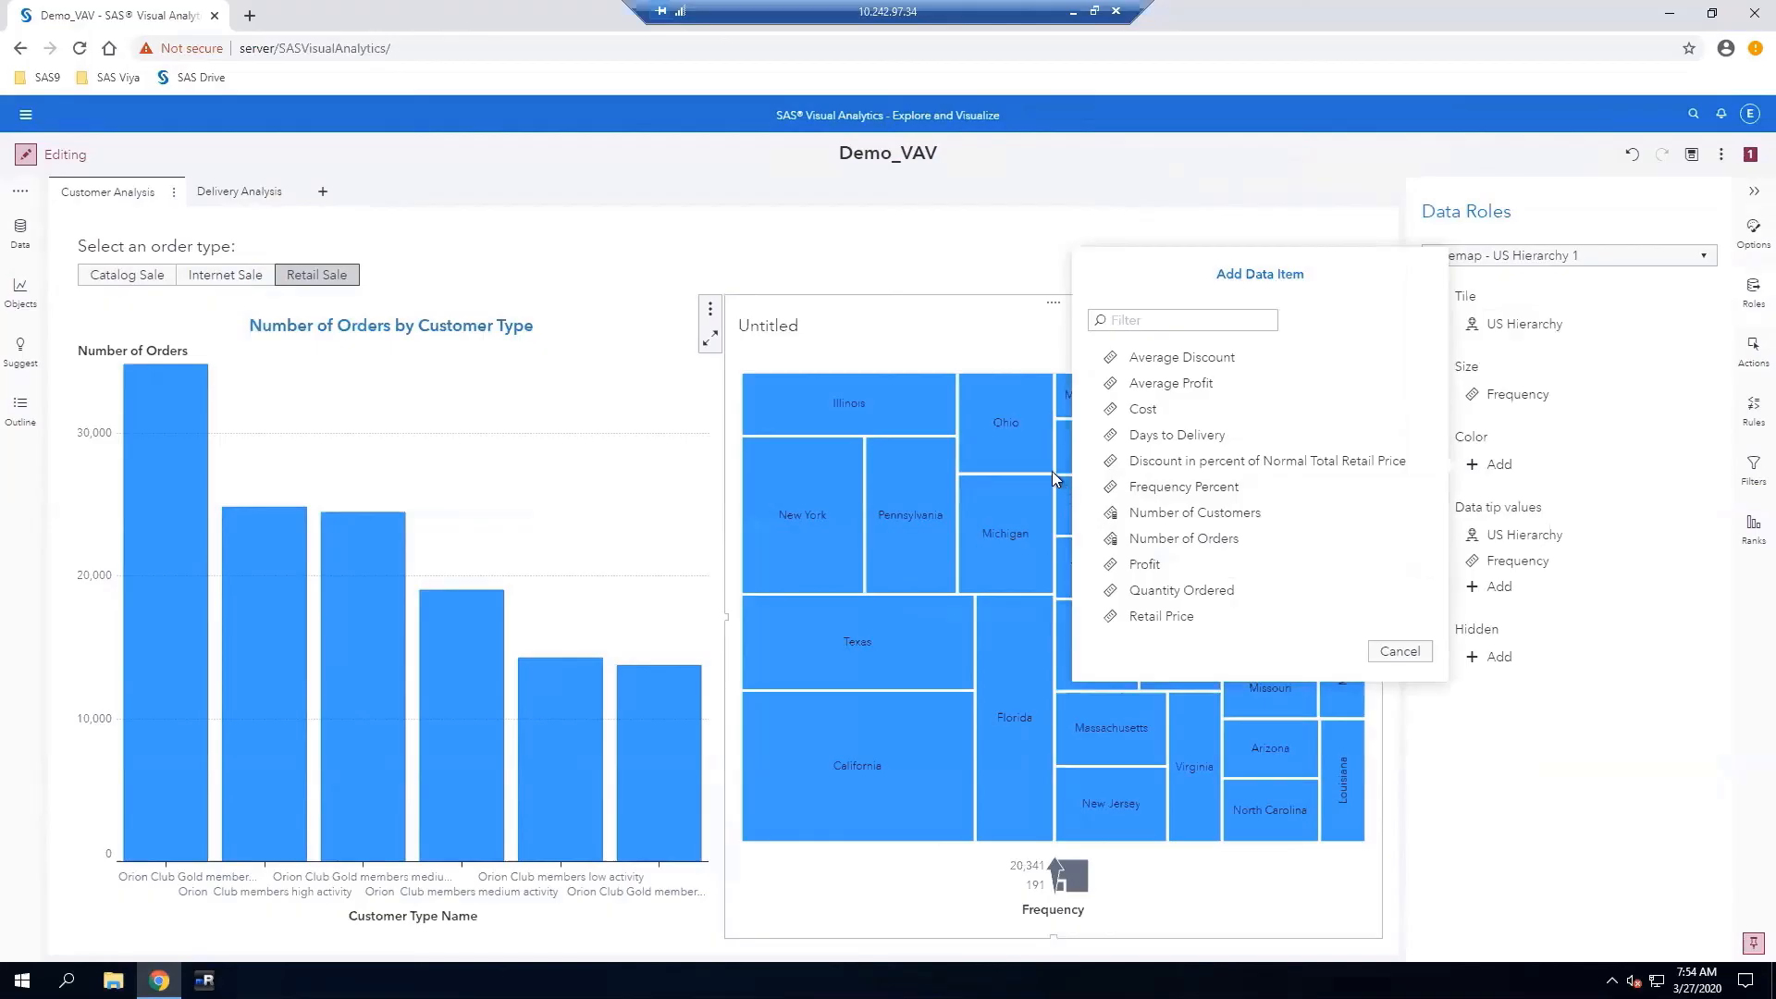
{"action": "left_click", "coordinate": [1164, 385]}
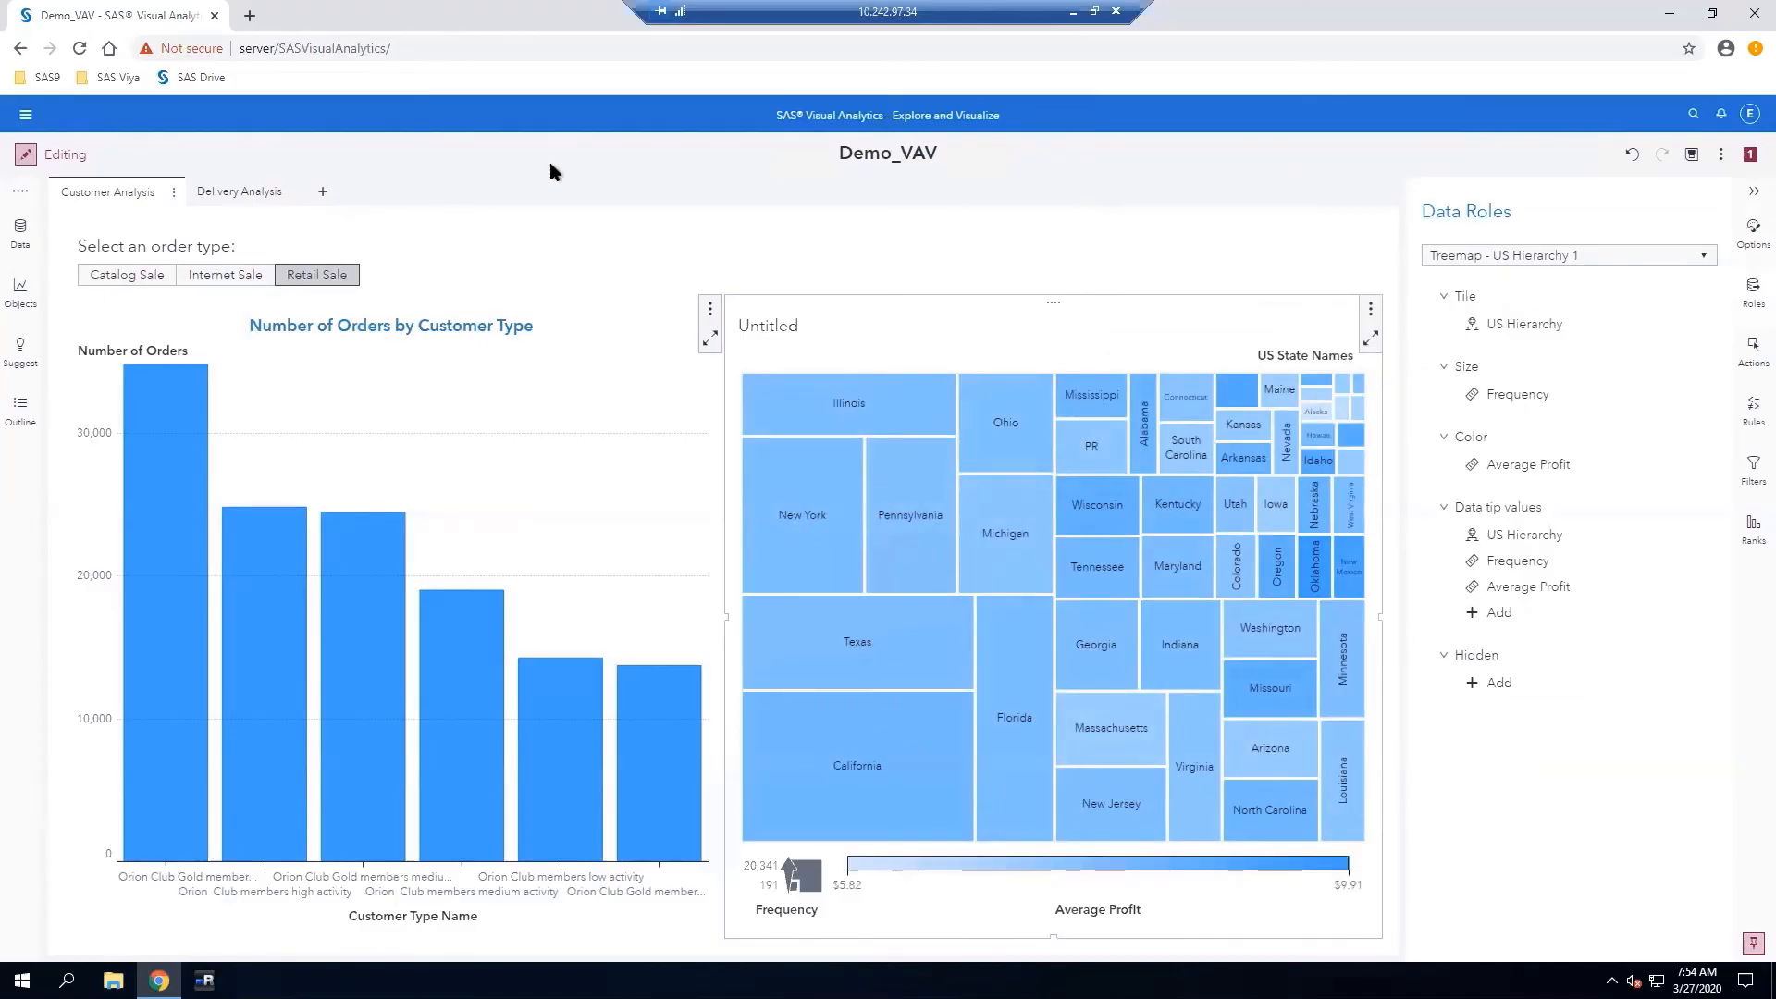
{"action": "left_click", "coordinate": [146, 277]}
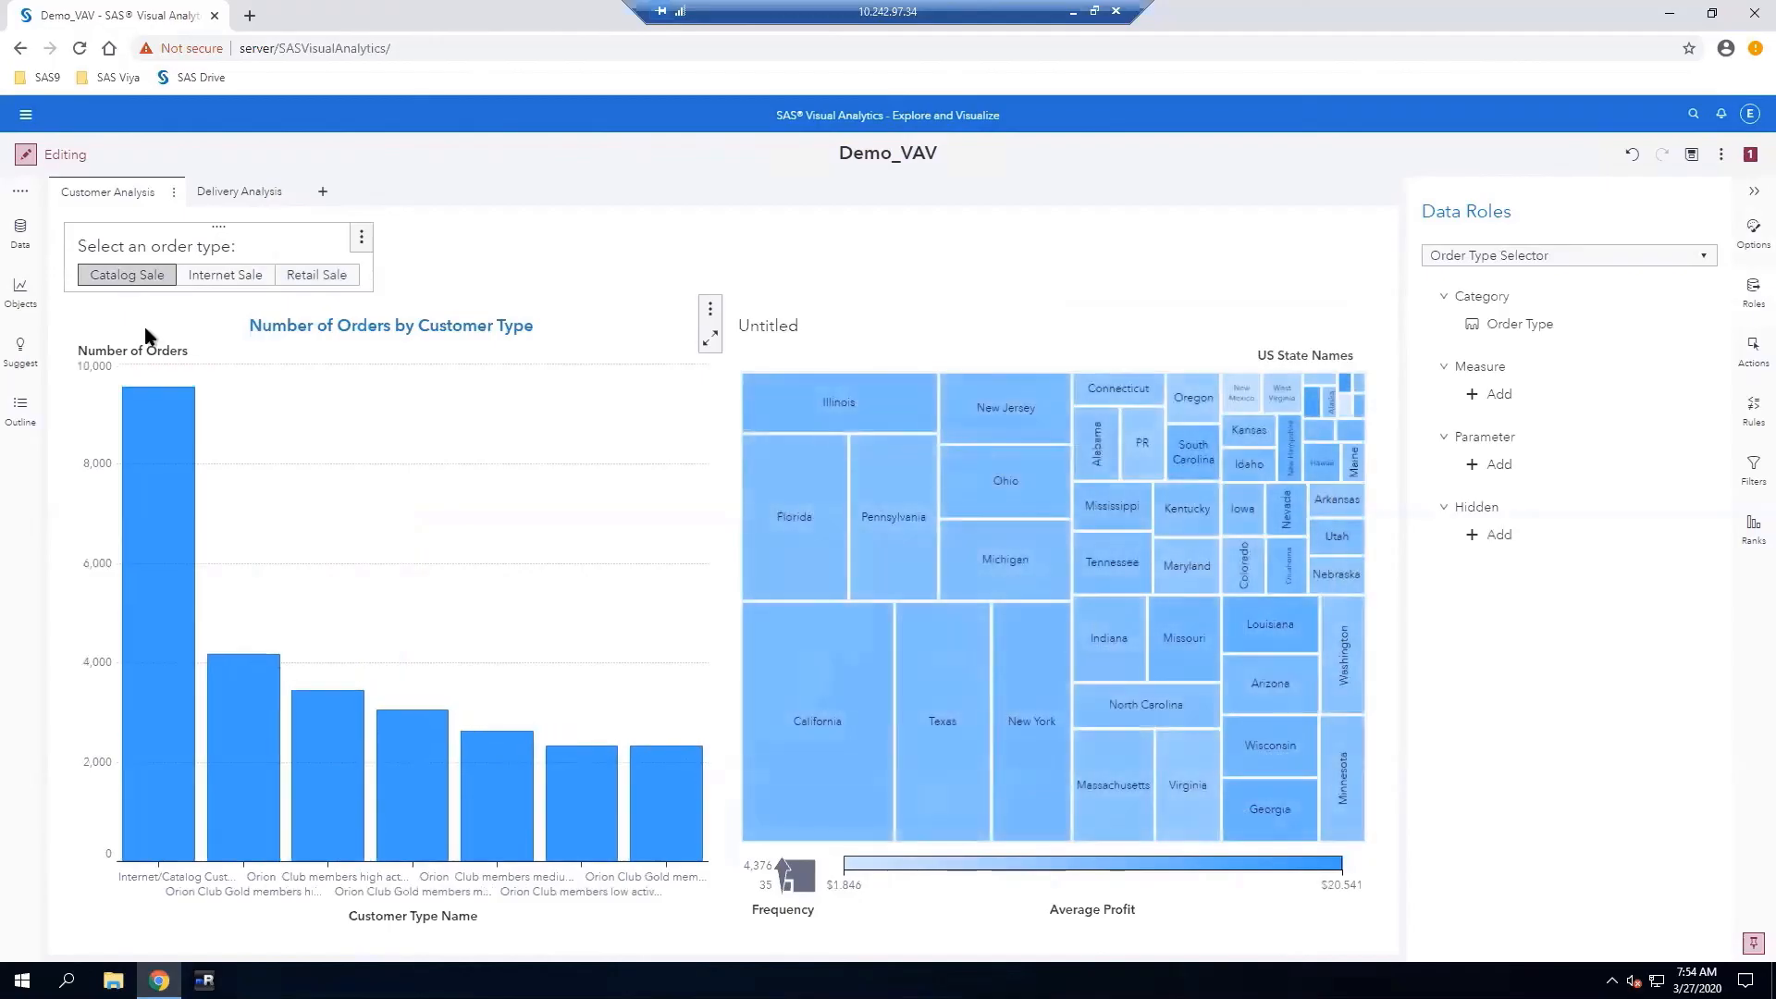
Set the treemap's custom title to "Average Profit by State/ZipCode"
{"action": "left_click", "coordinate": [1119, 359]}
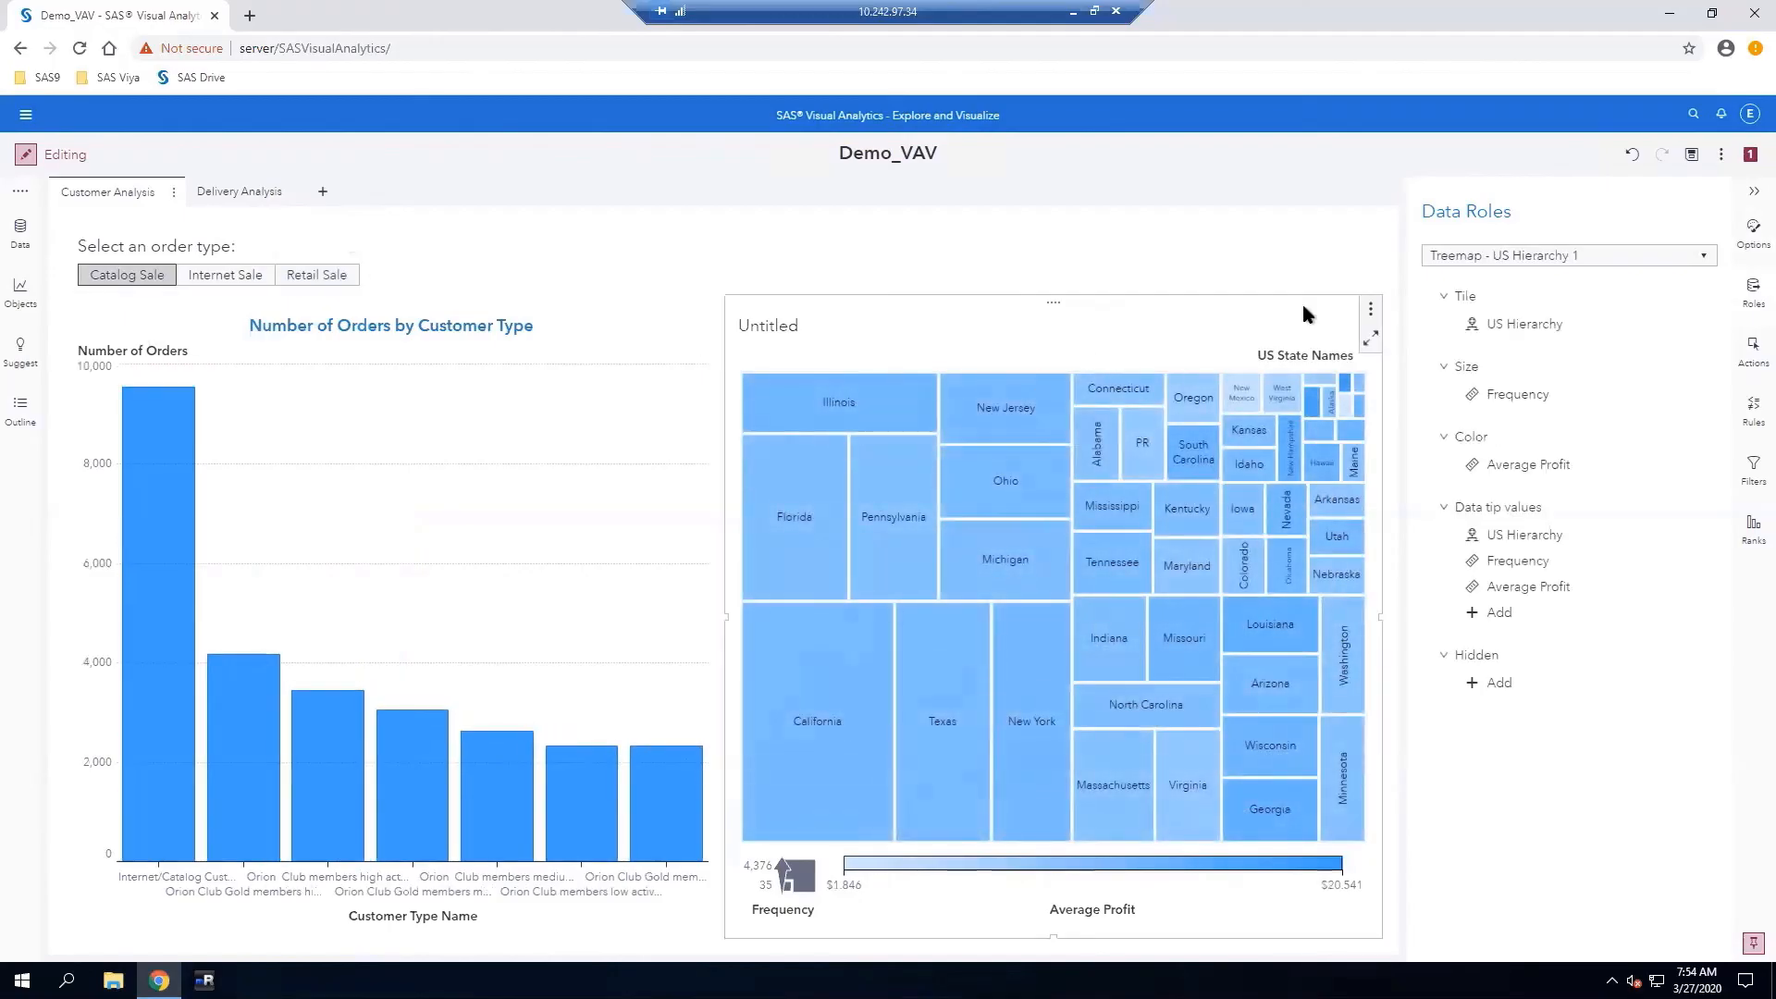
{"action": "left_click", "coordinate": [1749, 244]}
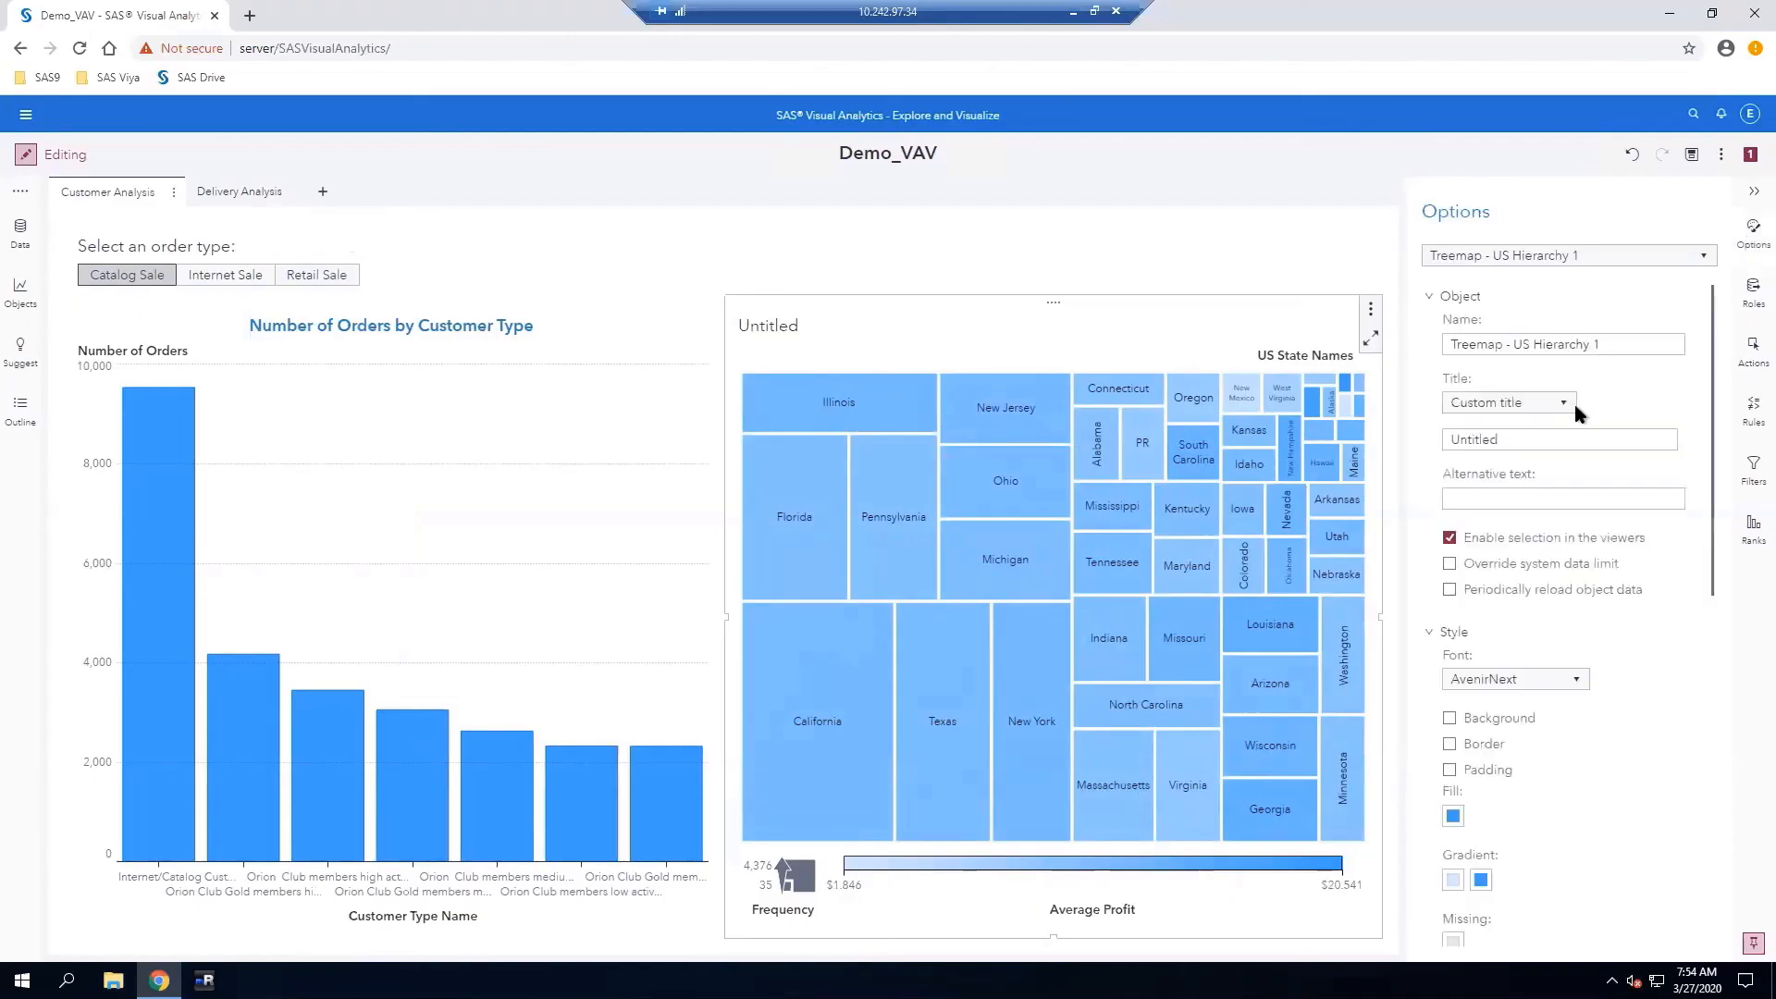
{"action": "left_click", "coordinate": [1525, 431]}
{"action": "key", "text": "ctrl+a"}
{"action": "type", "text": "Average Profit by Stat"}
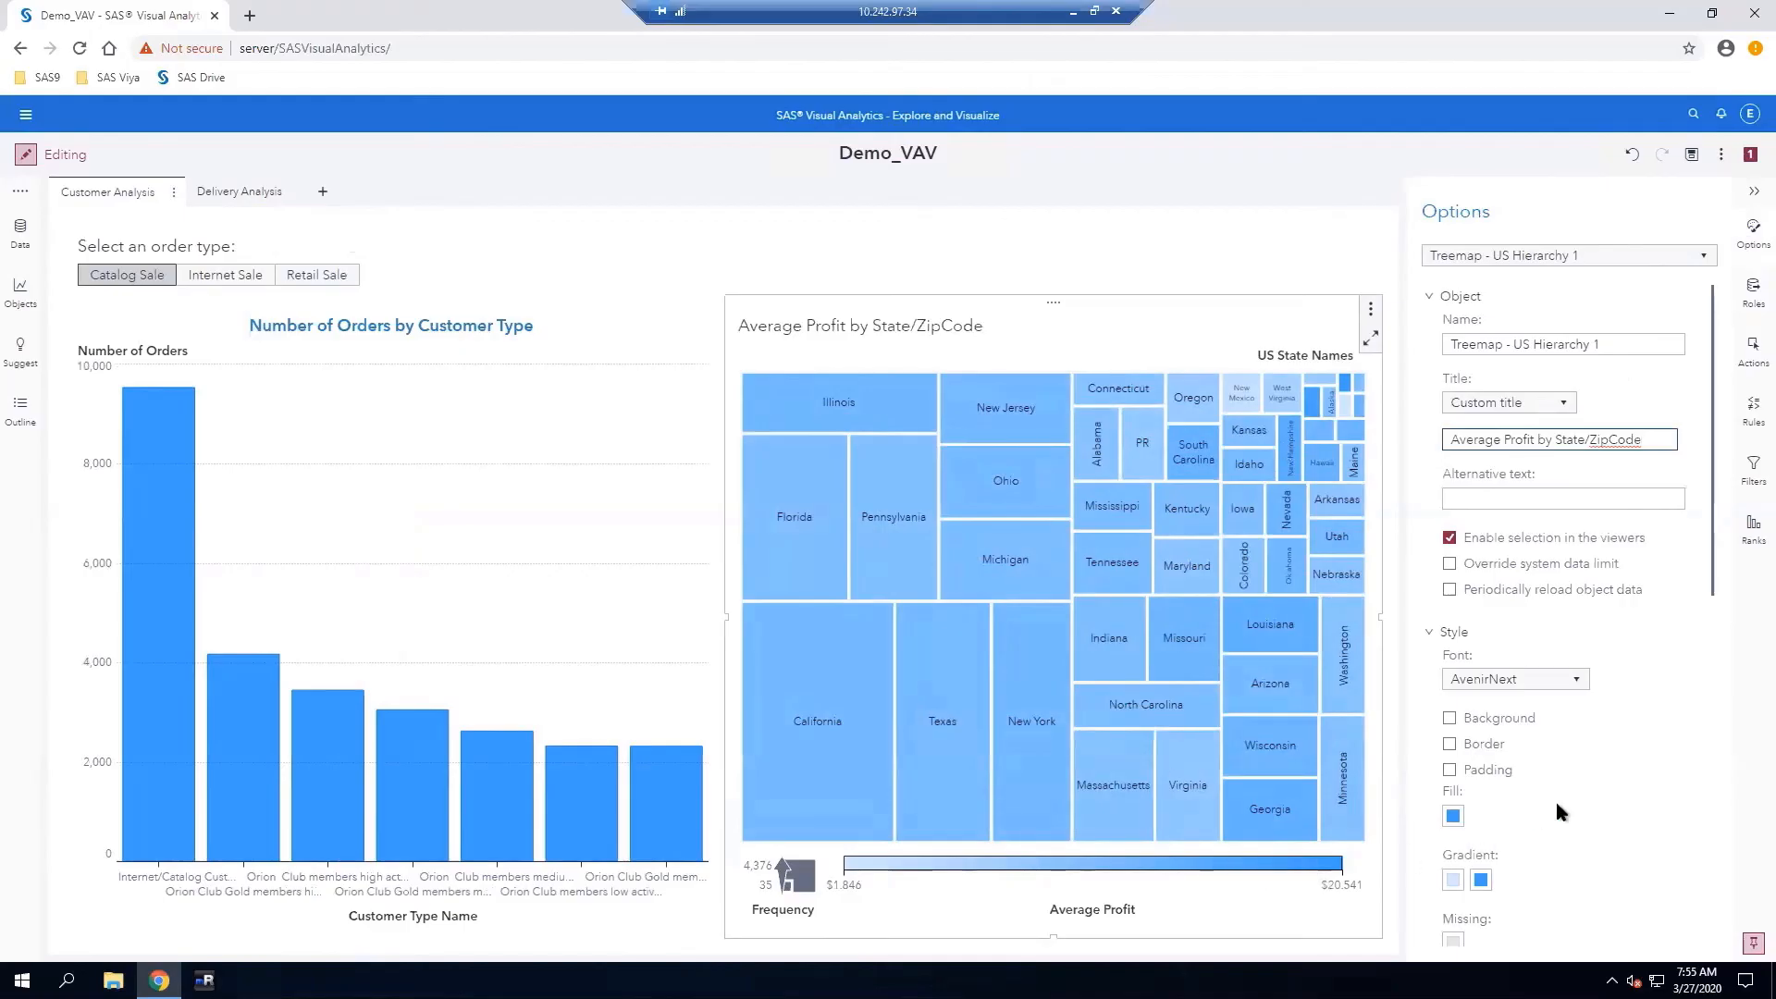
Change the high end of the treemap's color gradient to the darkest standard blue
{"action": "scroll", "coordinate": [1558, 811], "scroll_direction": "down", "scroll_amount": 4}
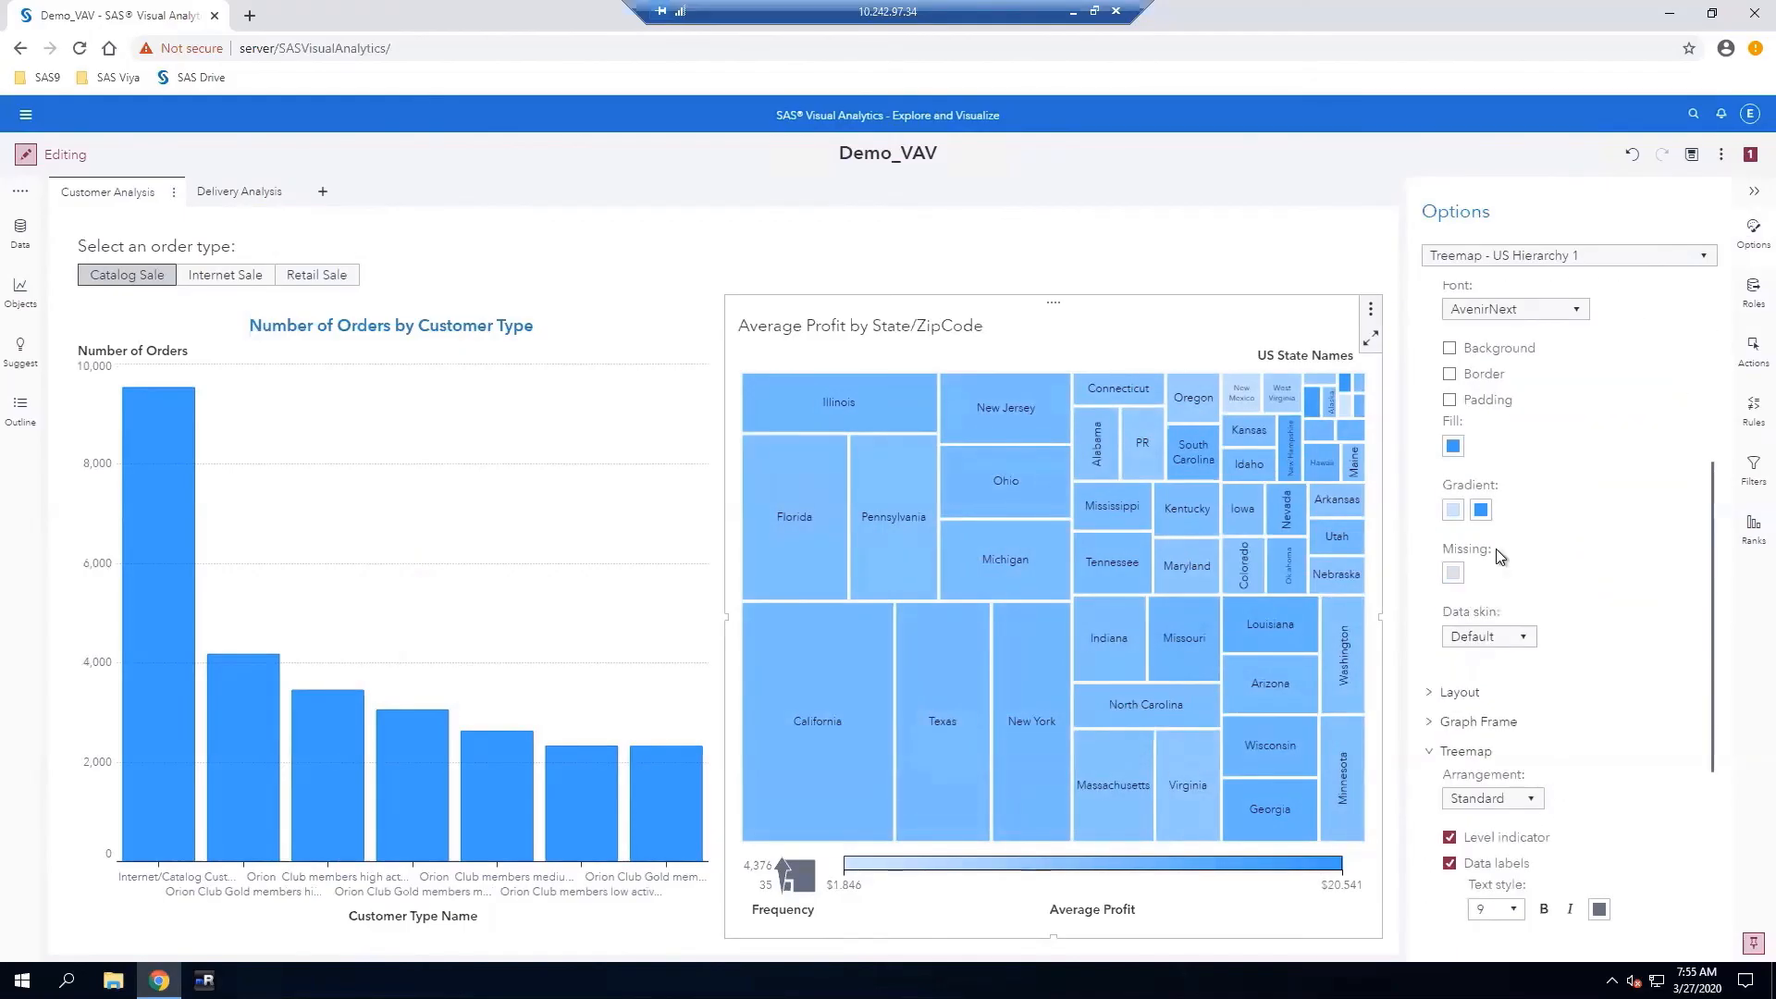
{"action": "left_click", "coordinate": [1481, 512]}
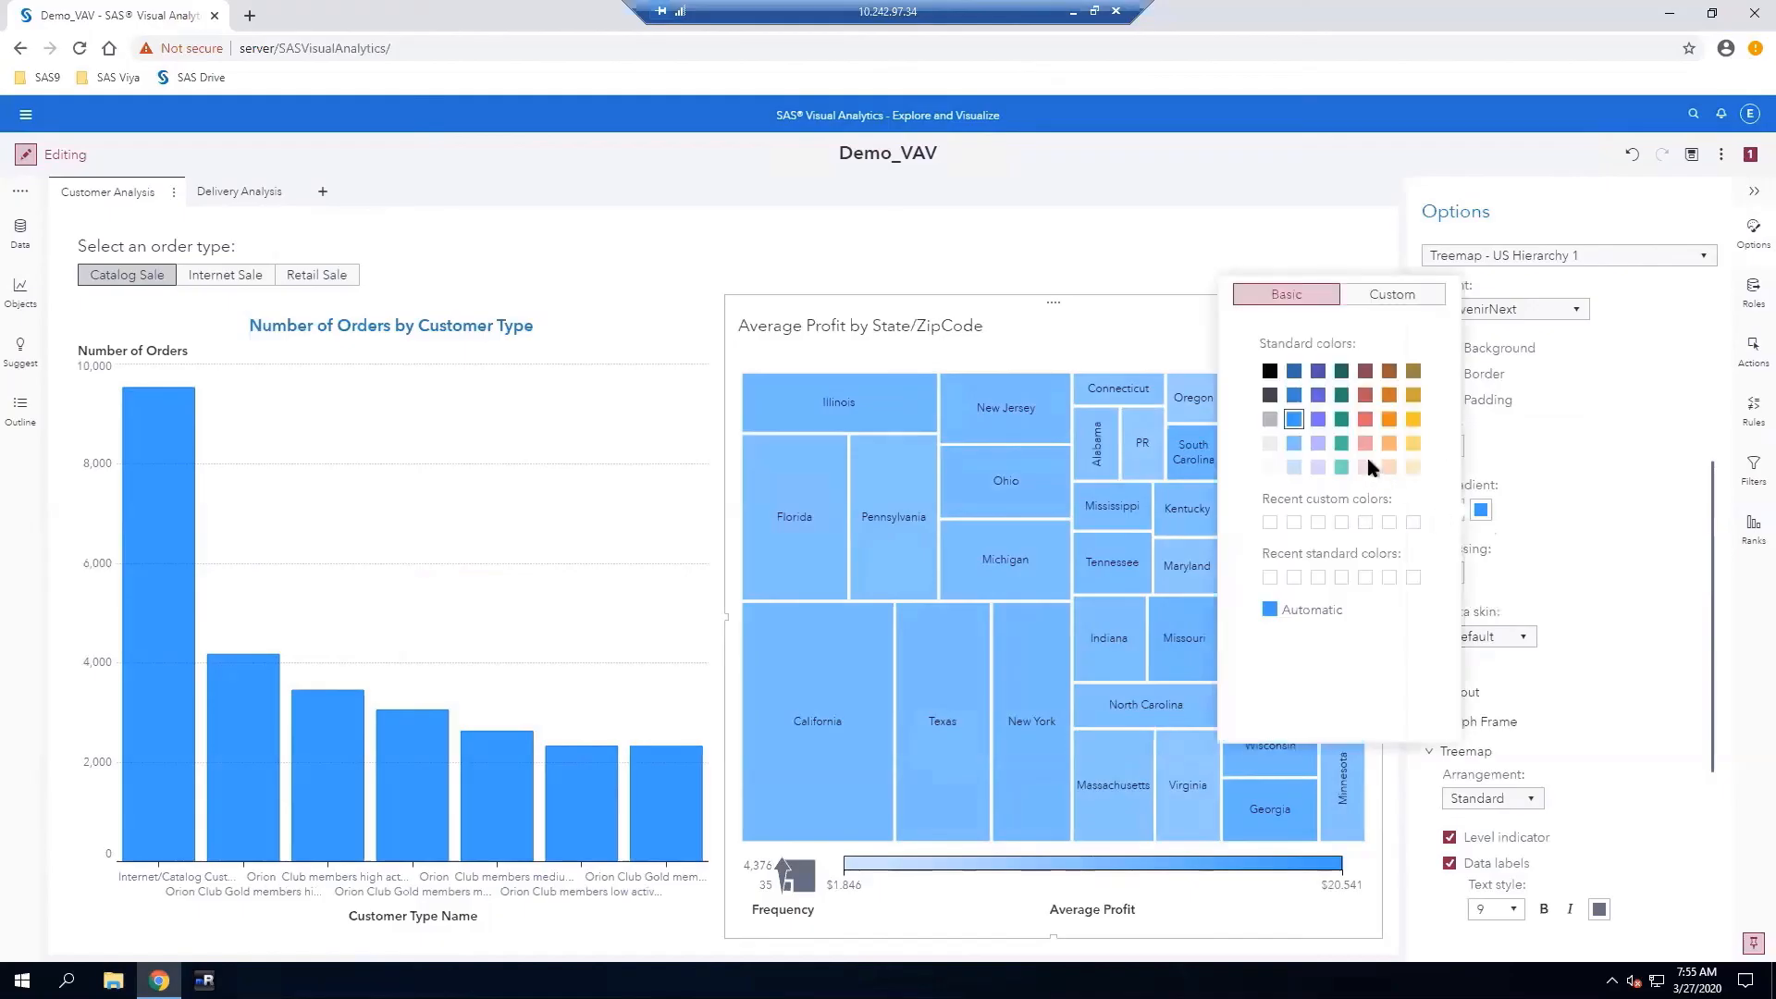
{"action": "left_click", "coordinate": [1294, 405]}
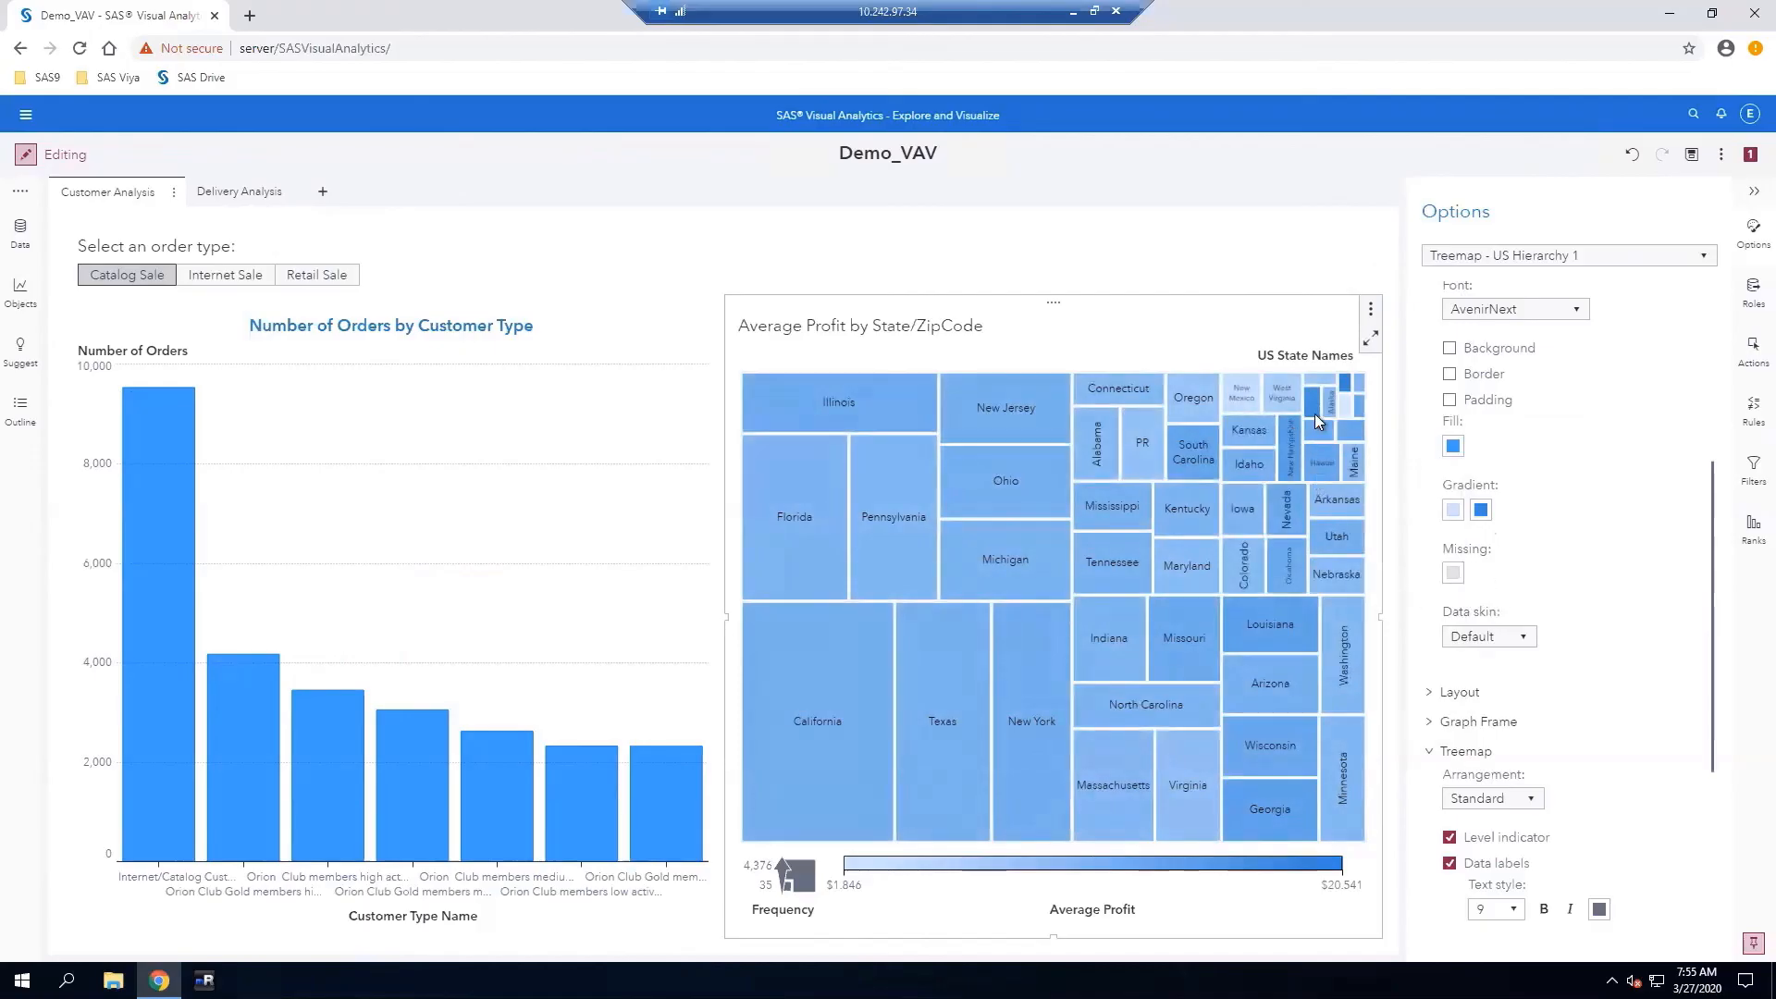
{"action": "left_click", "coordinate": [1481, 510]}
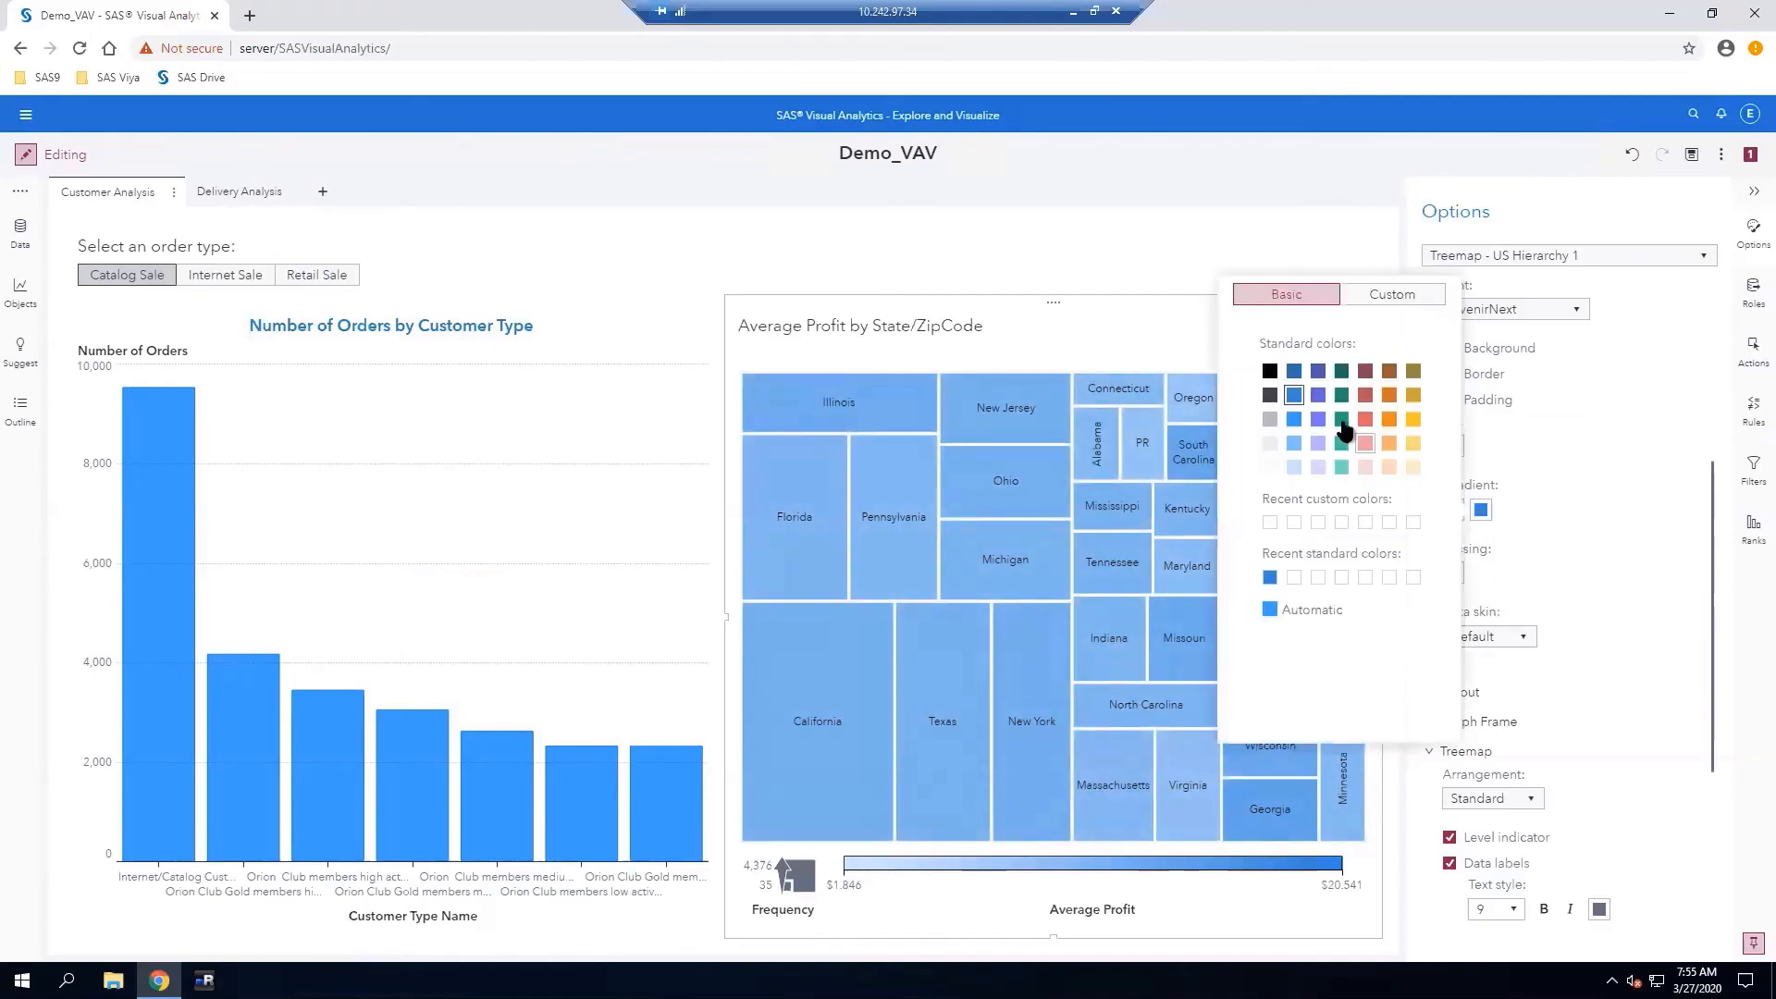
{"action": "left_click", "coordinate": [1747, 609]}
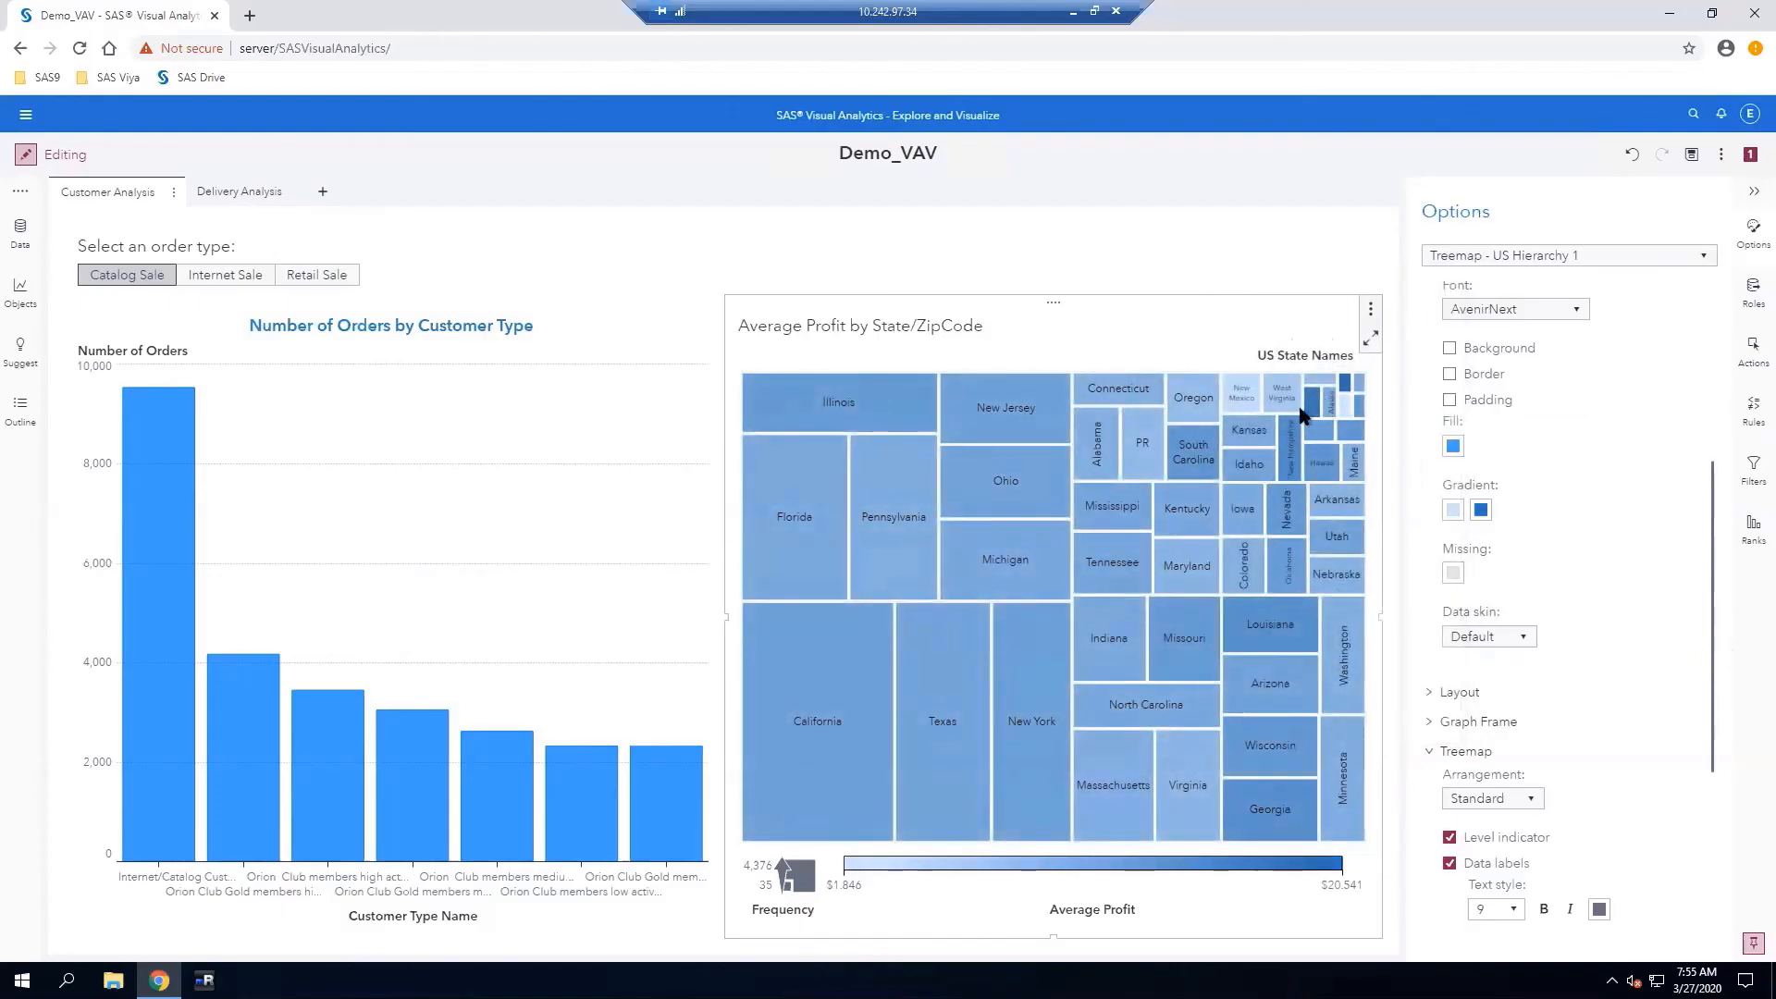
Drill down from South Dakota to its zip codes in the treemap and return to the state level
{"action": "mouse_move", "coordinate": [1346, 394]}
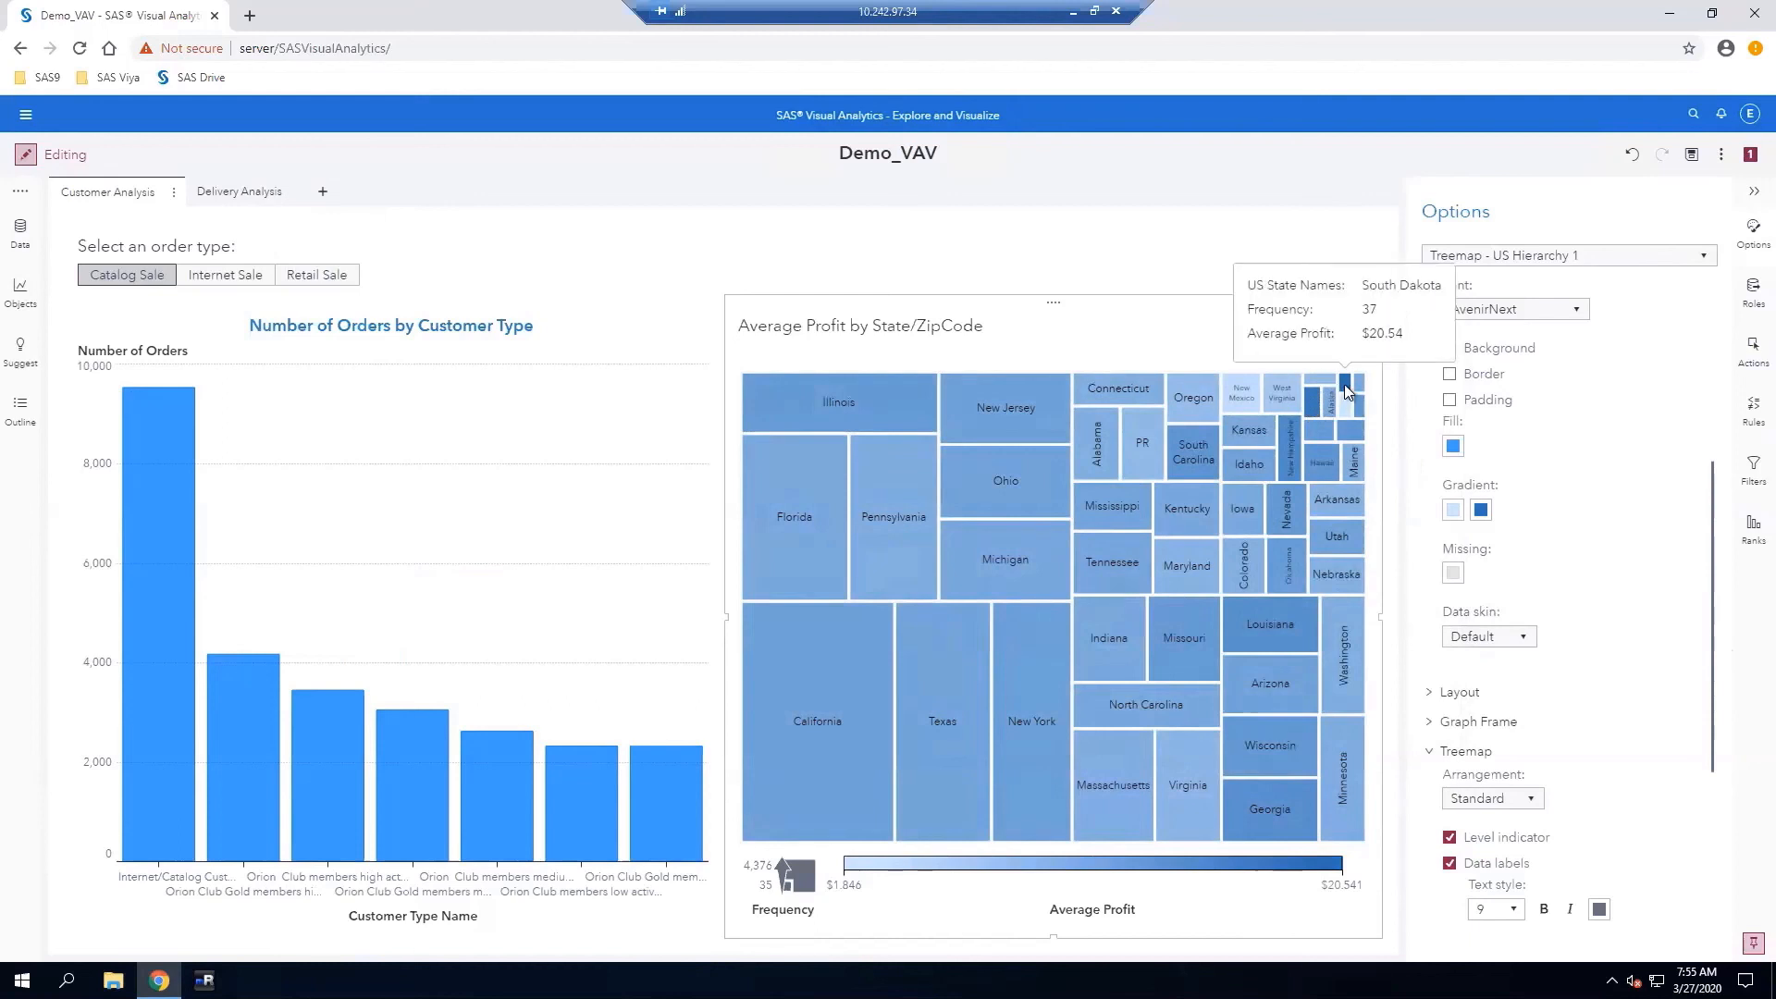
{"action": "double_click", "coordinate": [1343, 383]}
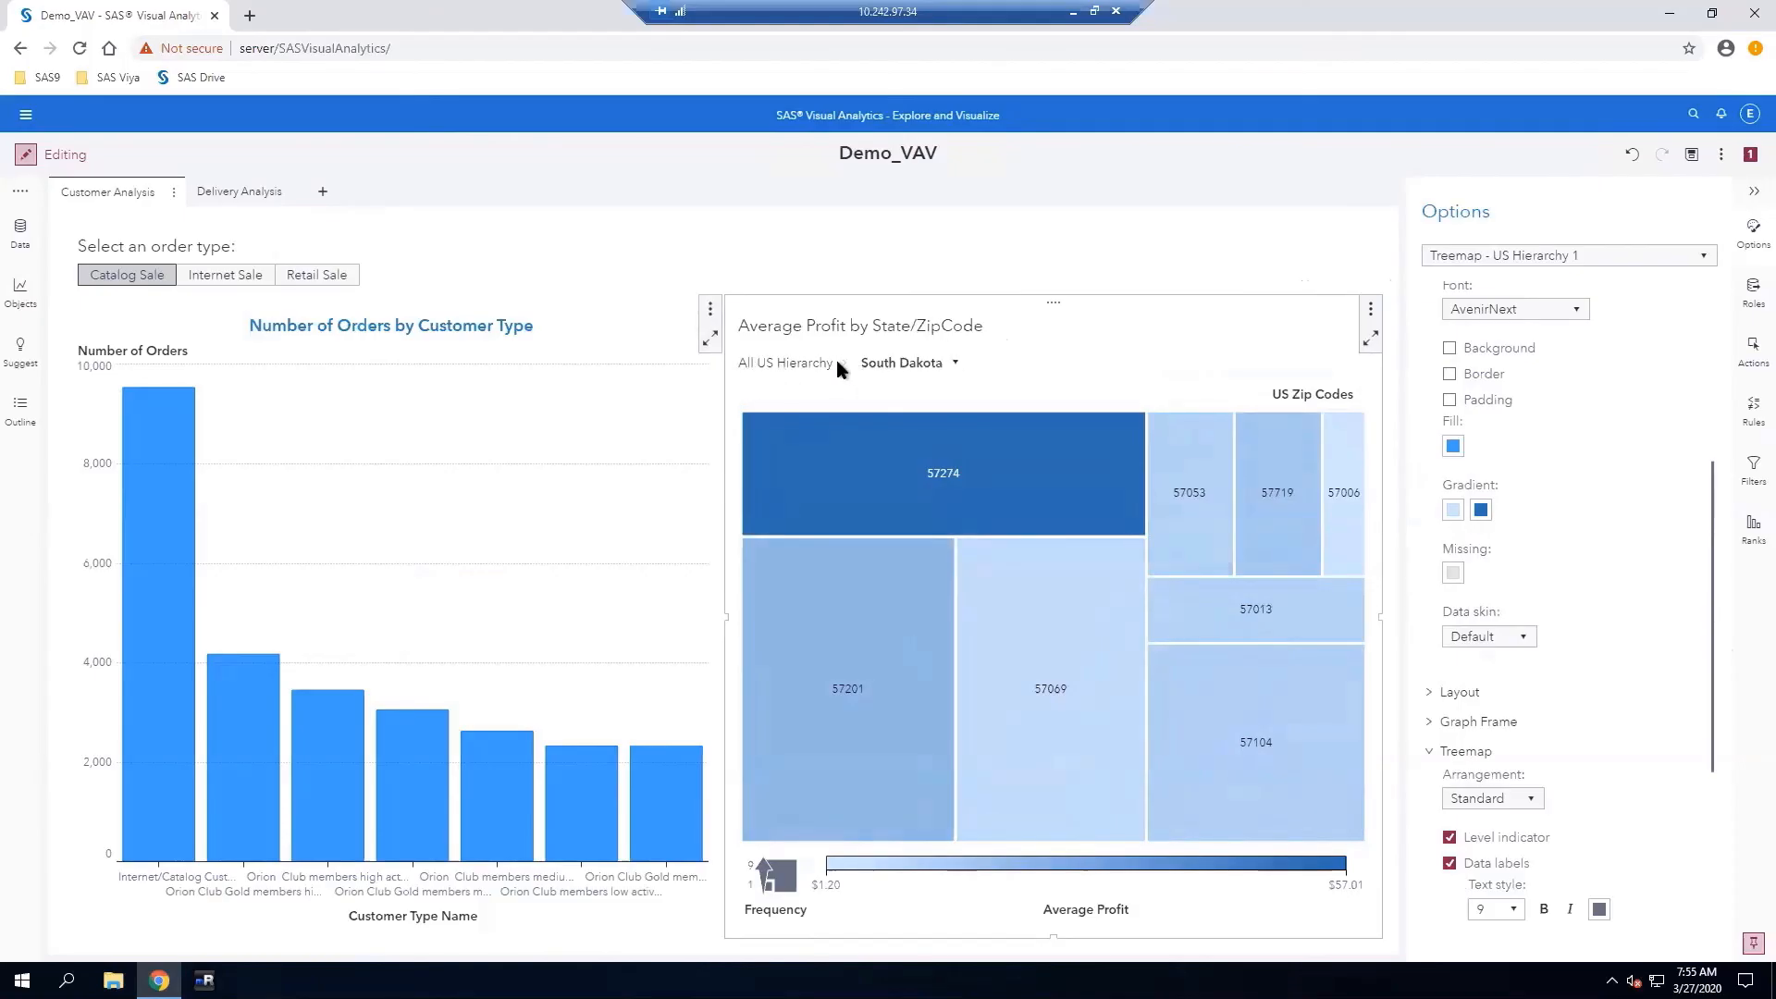
{"action": "left_click", "coordinate": [794, 363]}
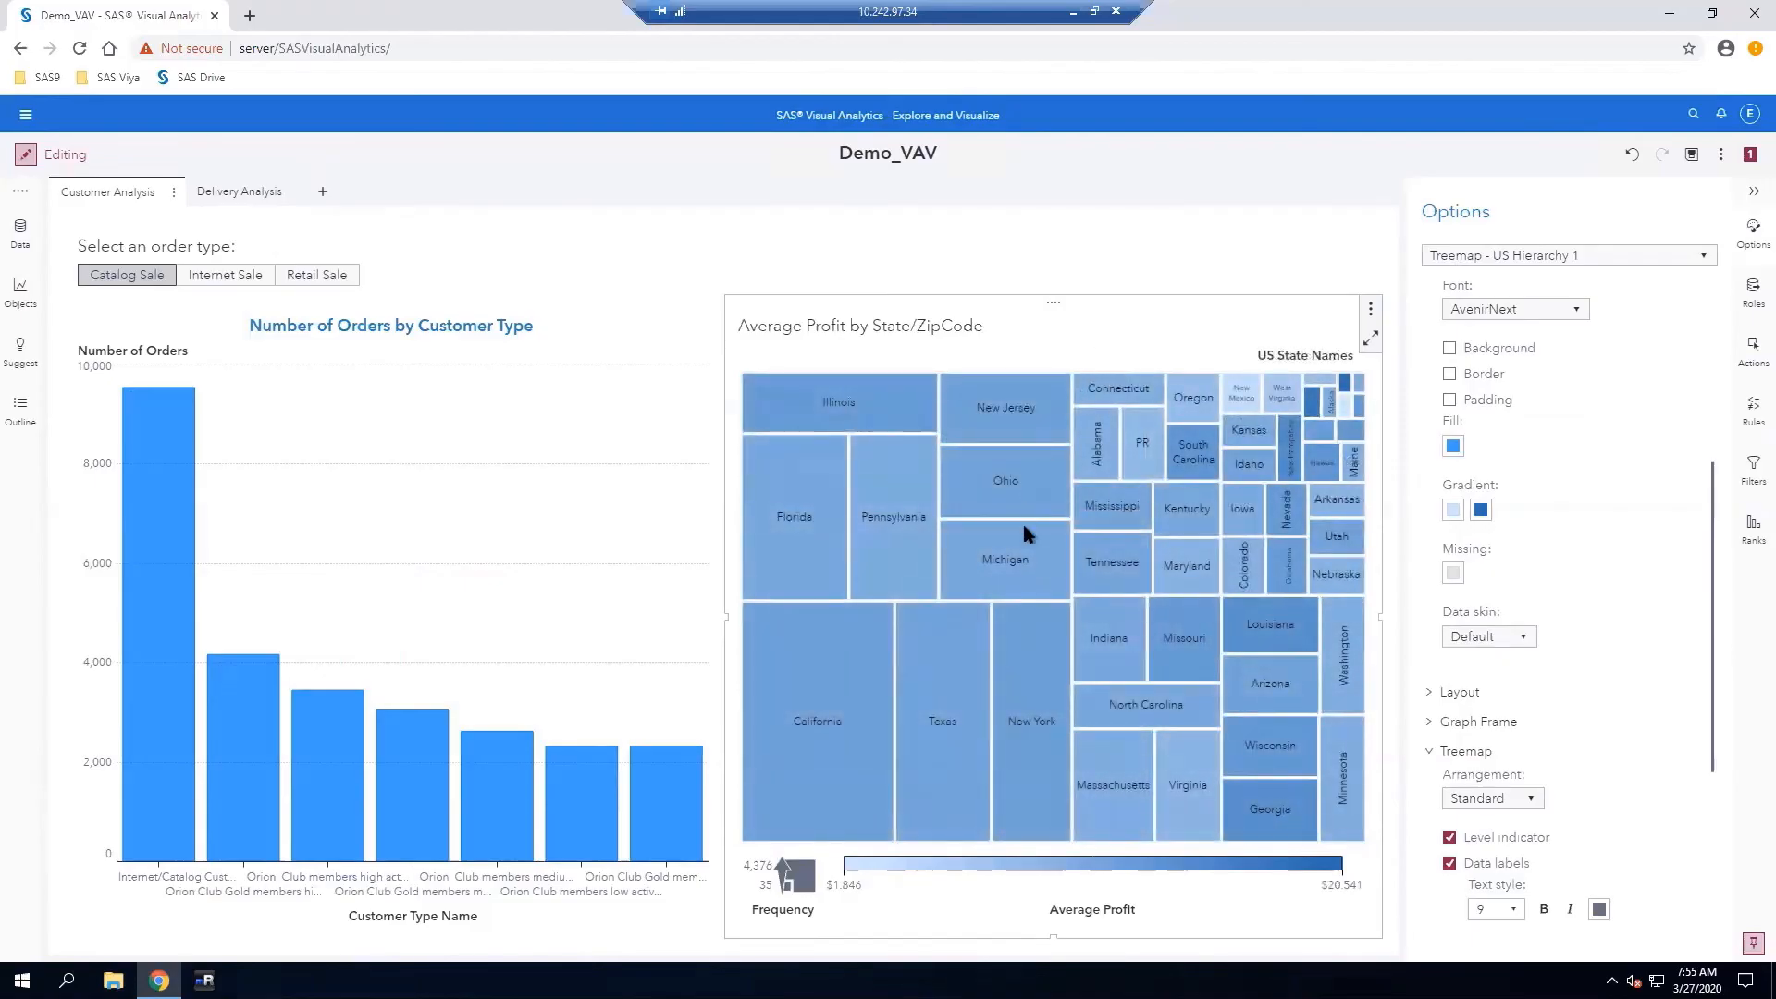
Maximize the treemap, sort its detail table by Average Profit in descending order, and restore the treemap to its normal size
{"action": "left_click", "coordinate": [1370, 342]}
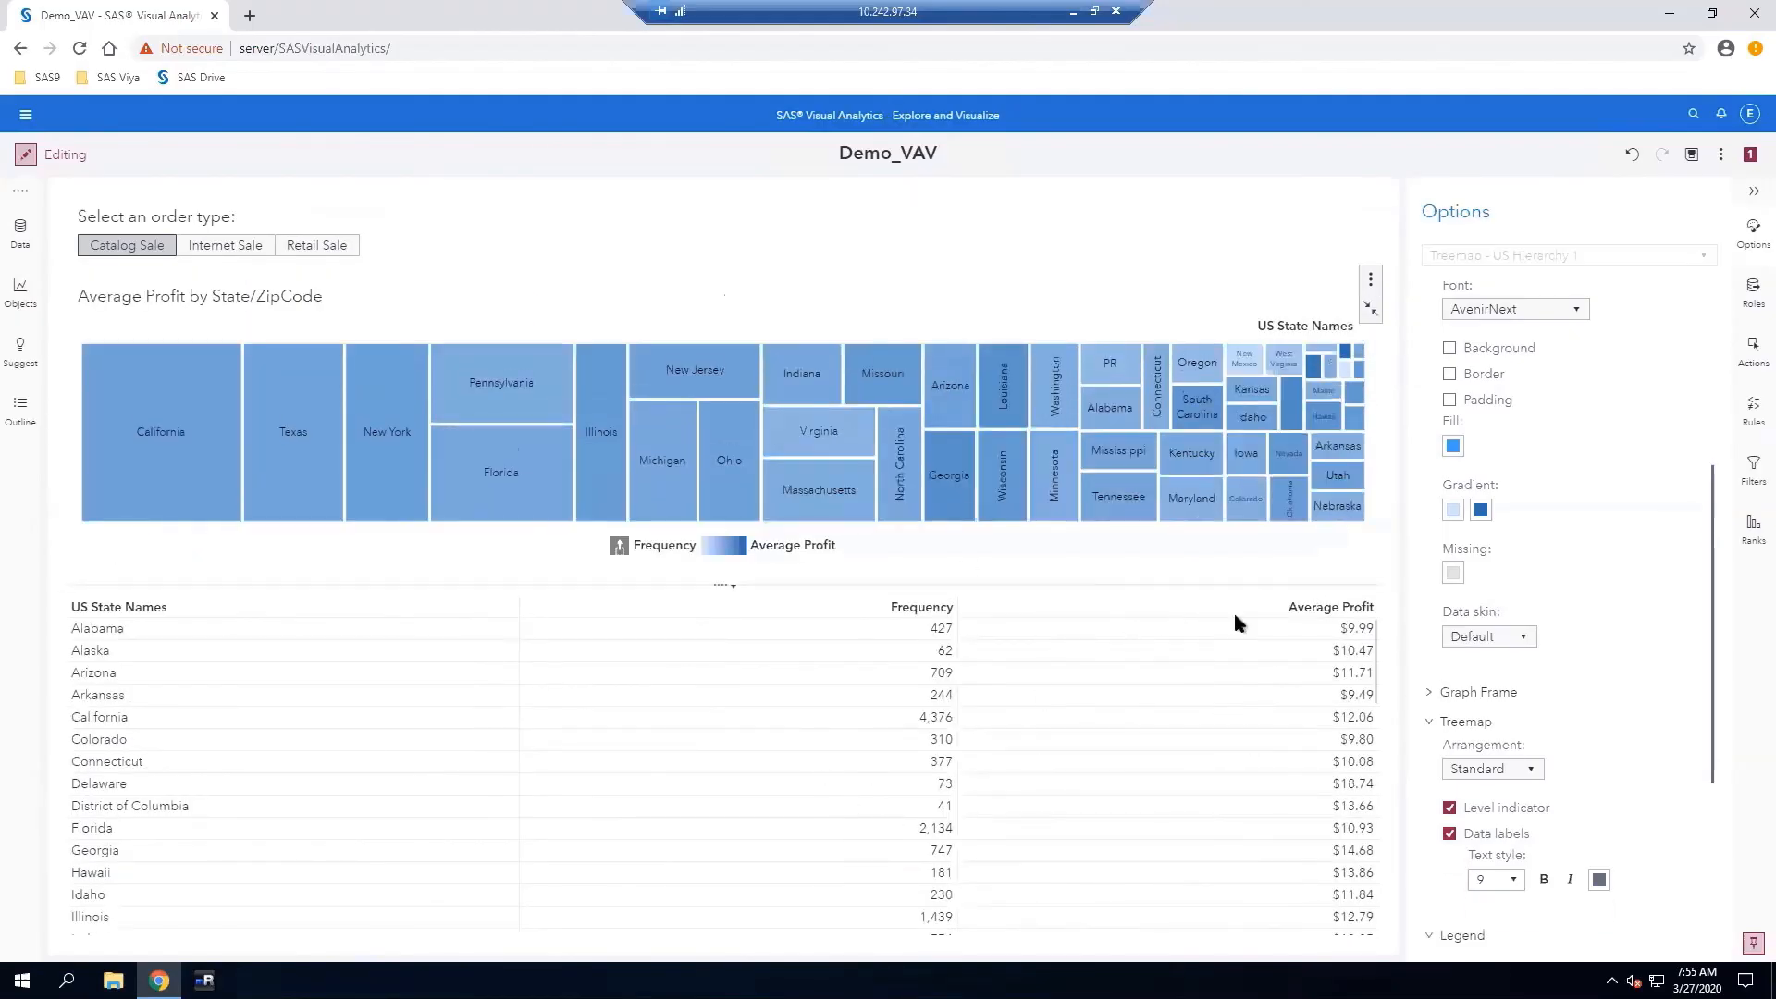
{"action": "left_click", "coordinate": [1300, 609]}
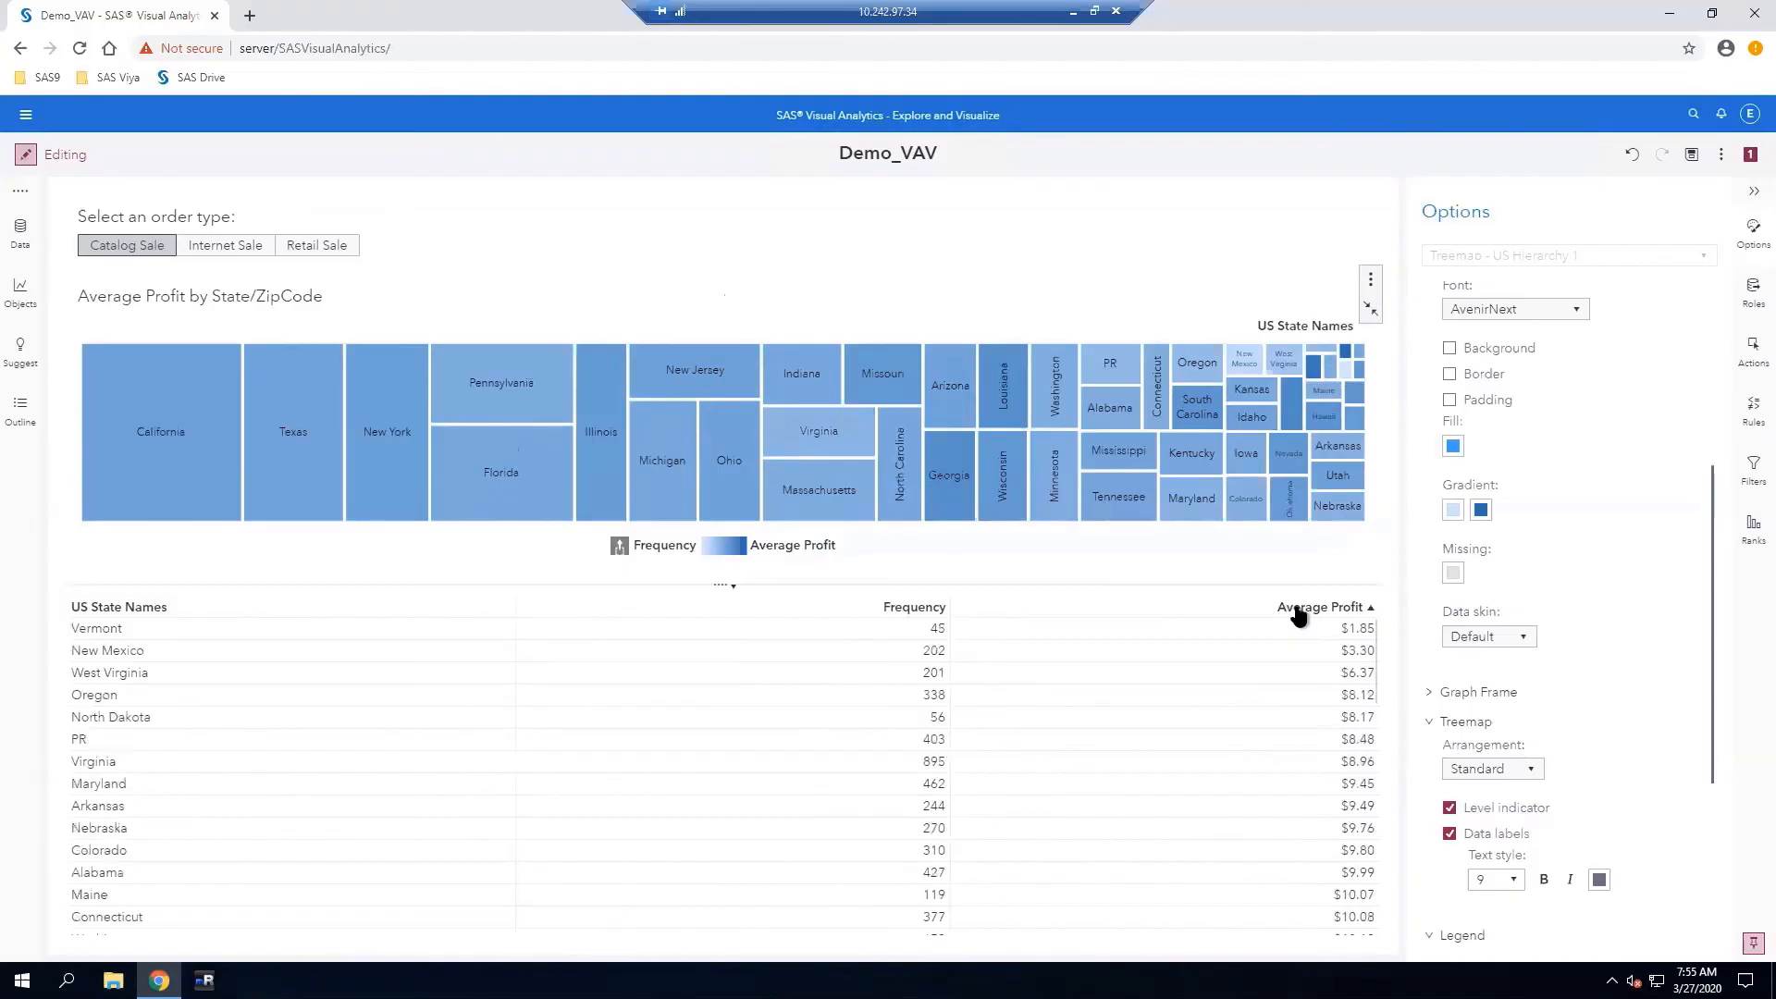
{"action": "left_click", "coordinate": [1370, 609]}
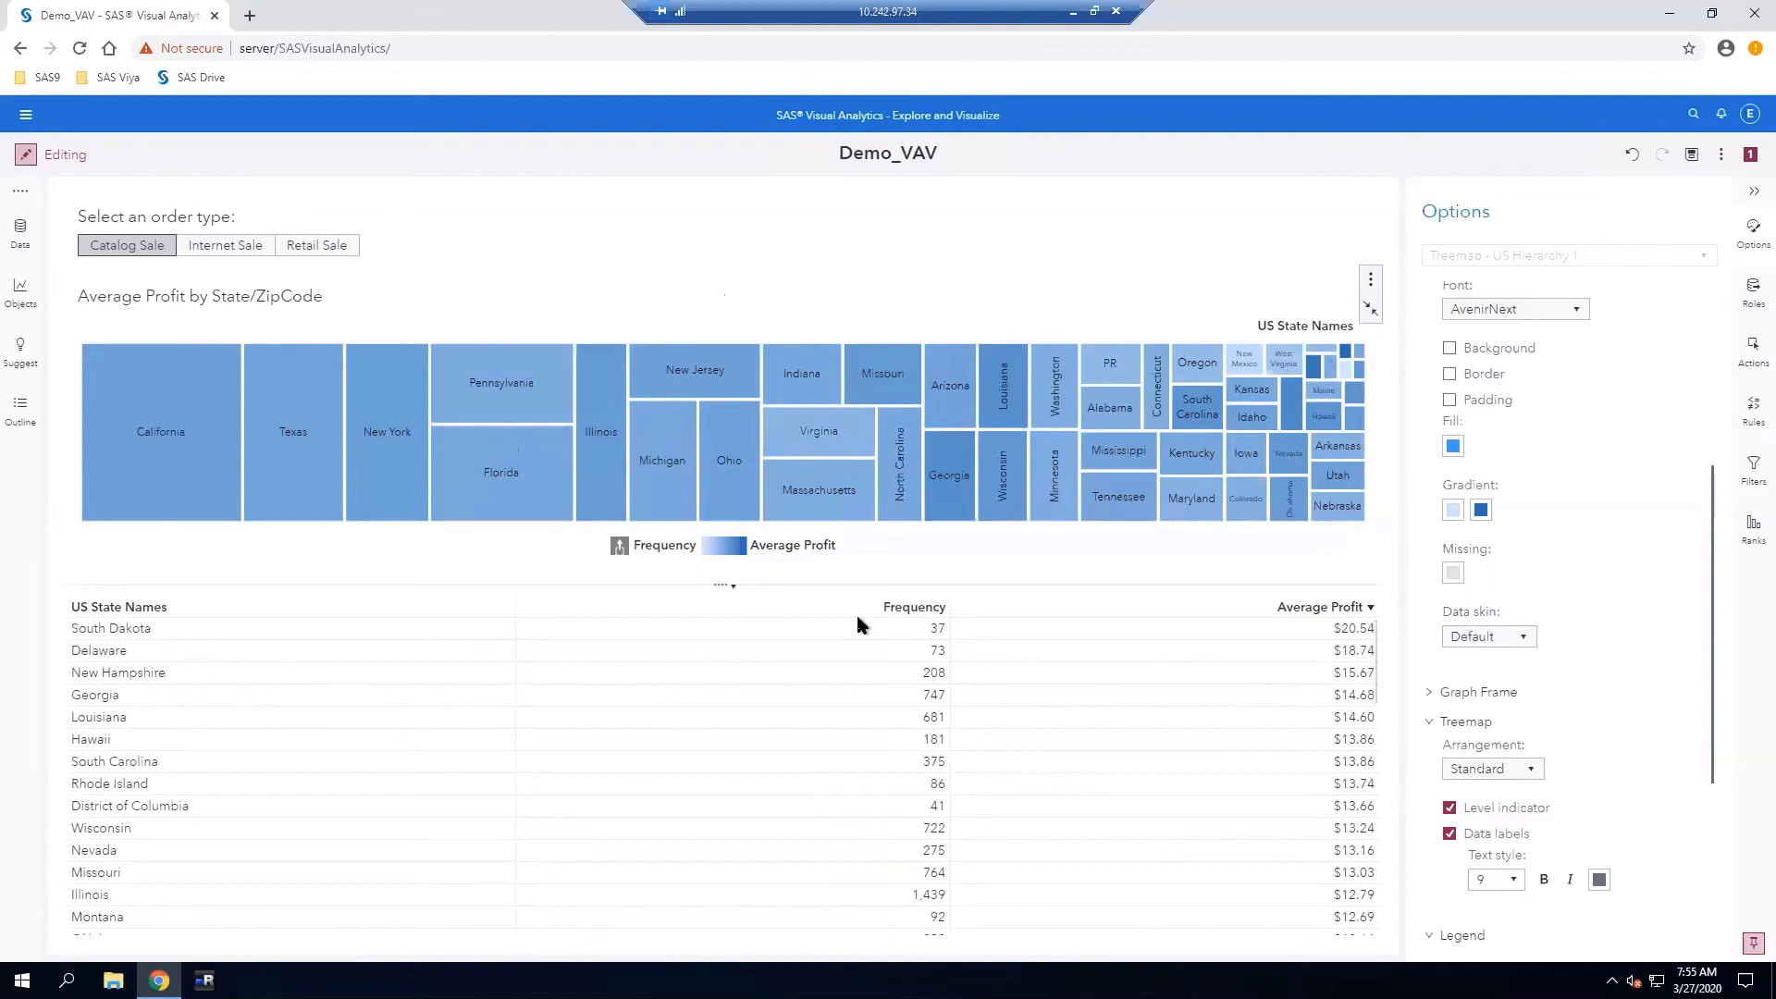
{"action": "mouse_move", "coordinate": [1317, 370]}
{"action": "left_click", "coordinate": [1370, 305]}
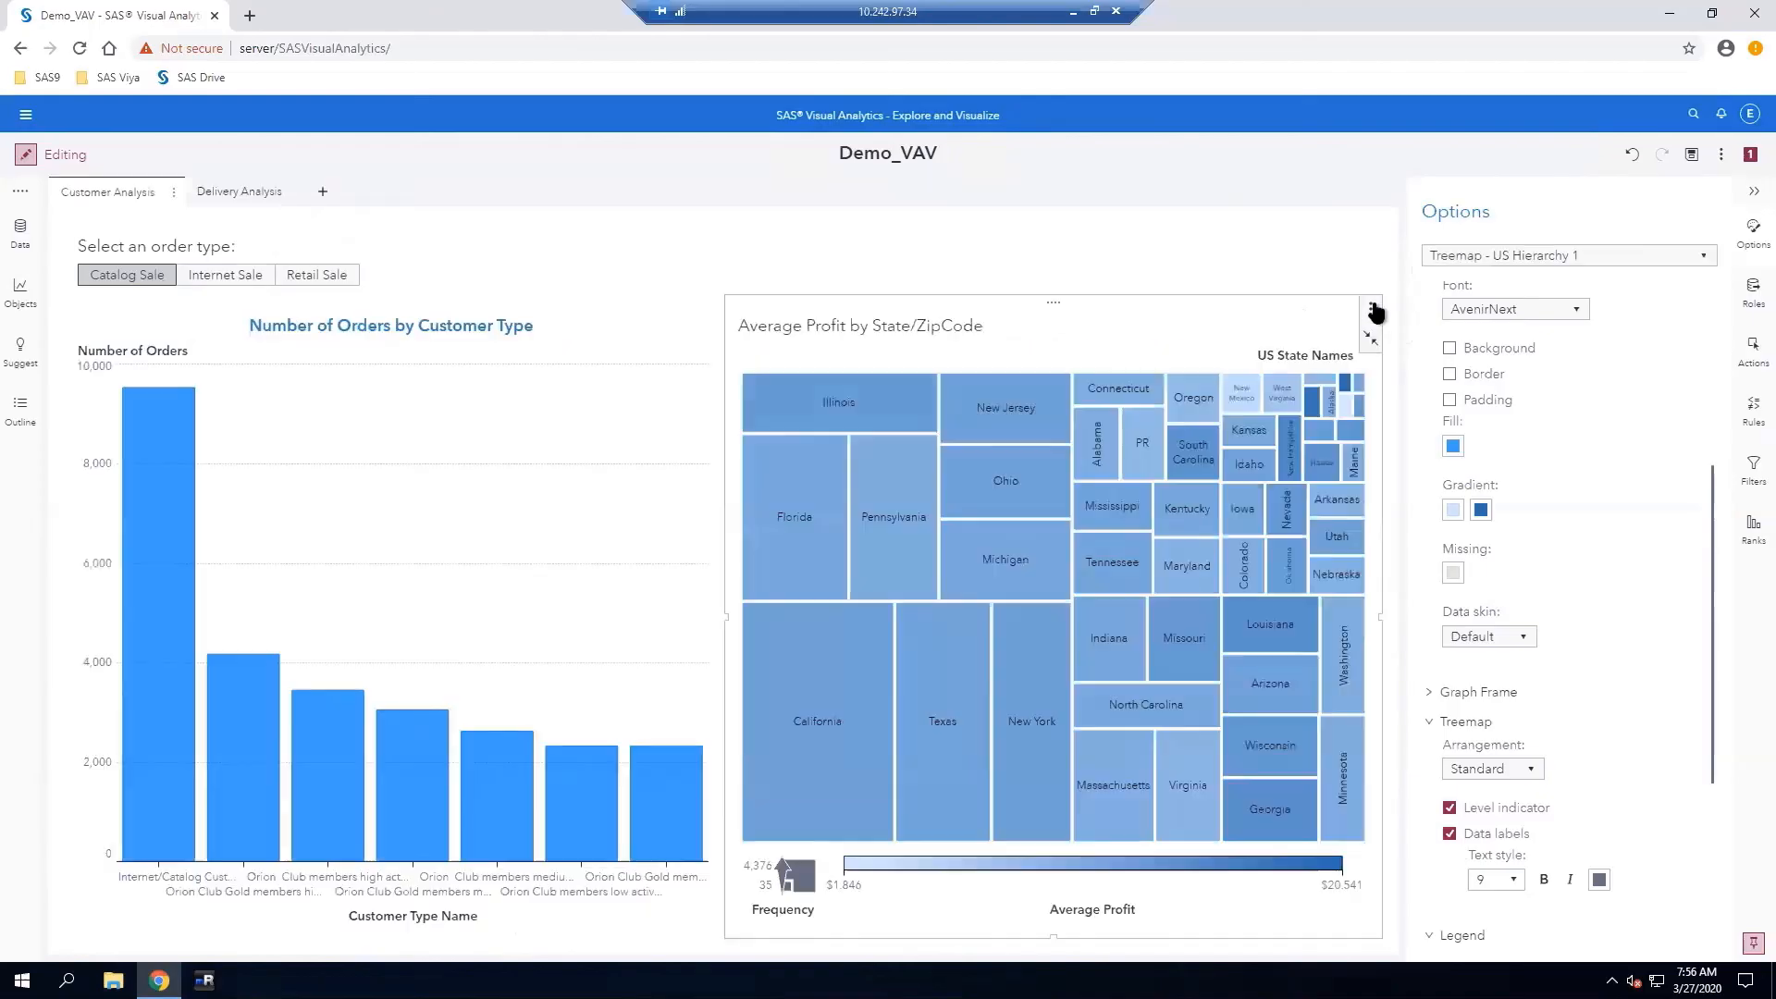
Clear the Catalog Sale selection in the order type button bar and switch to the Delivery Analysis page
{"action": "left_click", "coordinate": [119, 282]}
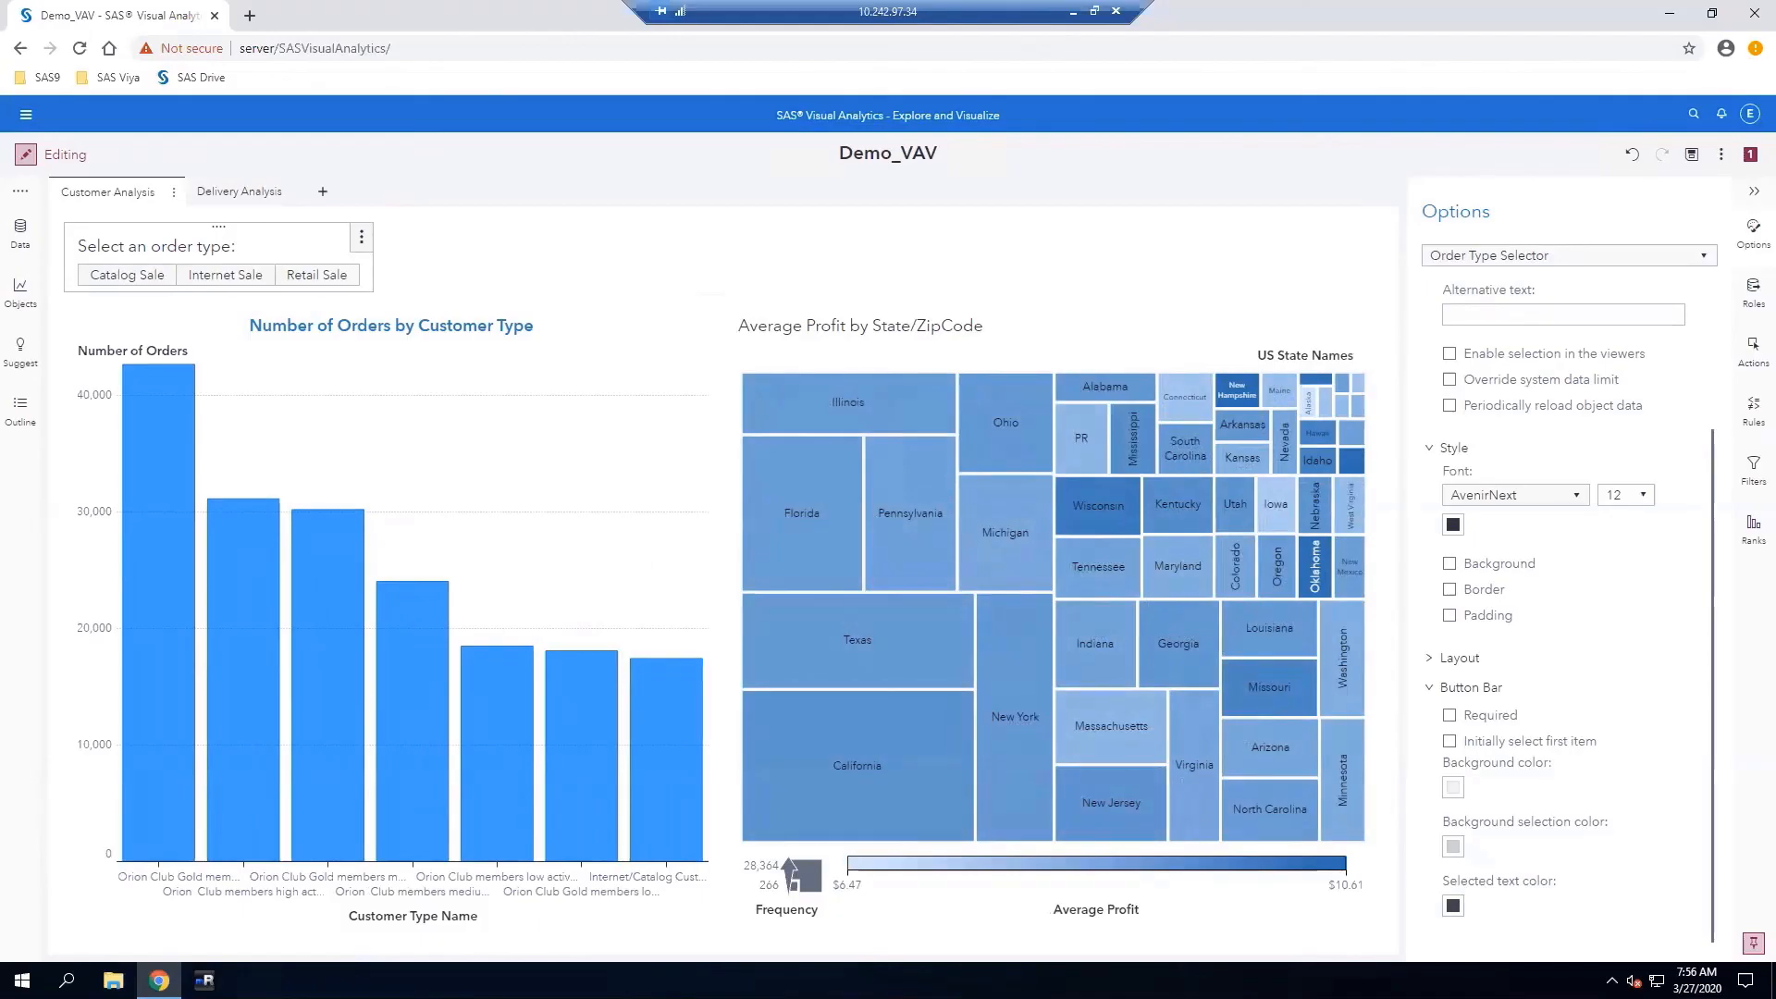
{"action": "left_click", "coordinate": [247, 194]}
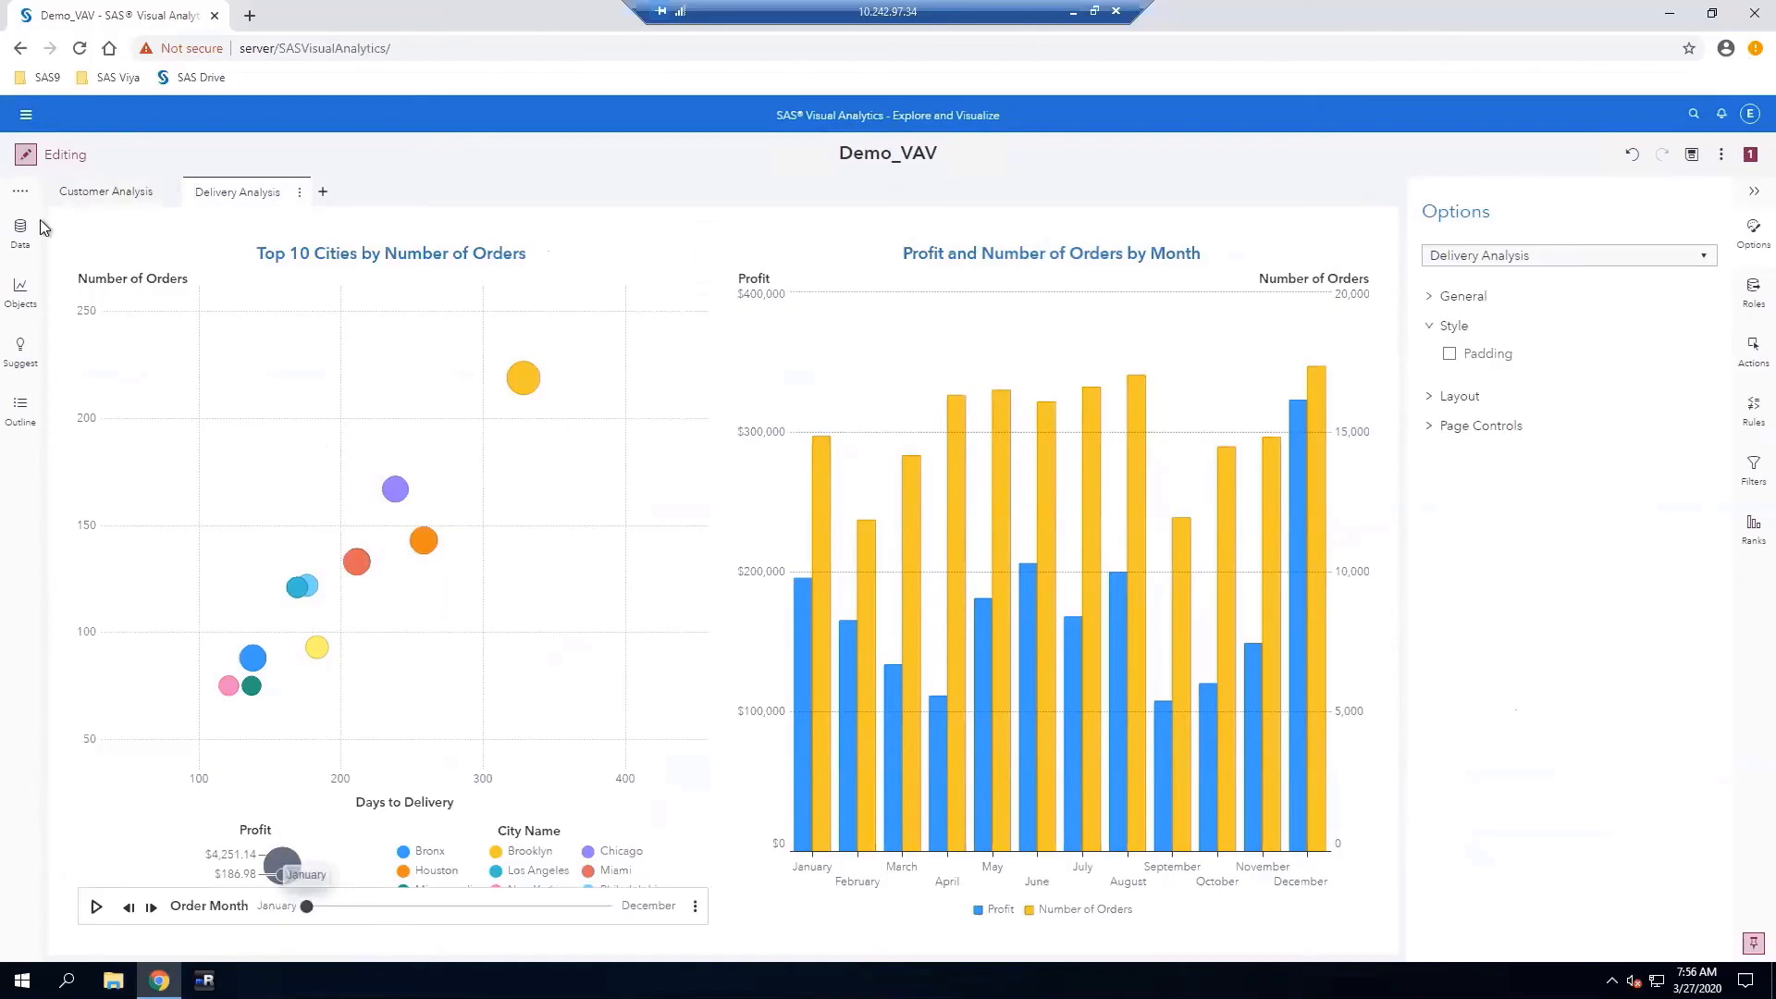
Add a drop-down list control above the Profit and Number of Orders by Month chart on the Delivery Analysis page
{"action": "left_click", "coordinate": [21, 289]}
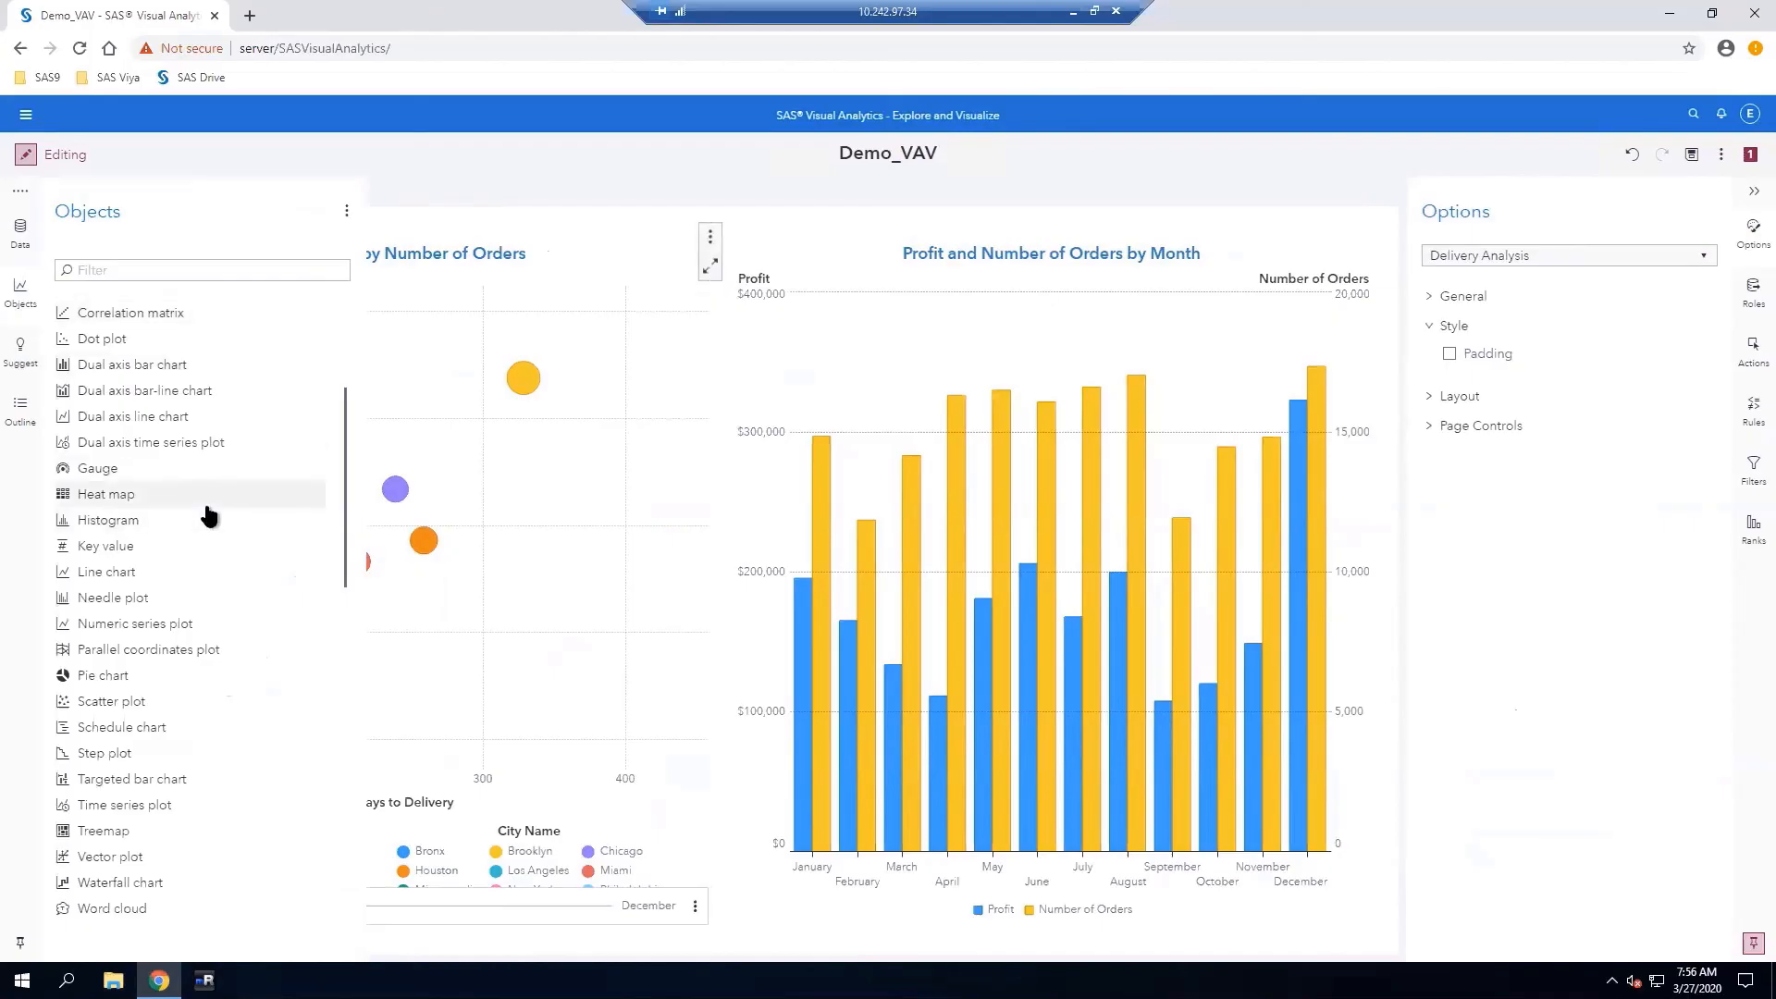
{"action": "scroll", "coordinate": [209, 517], "scroll_direction": "down", "scroll_amount": 8}
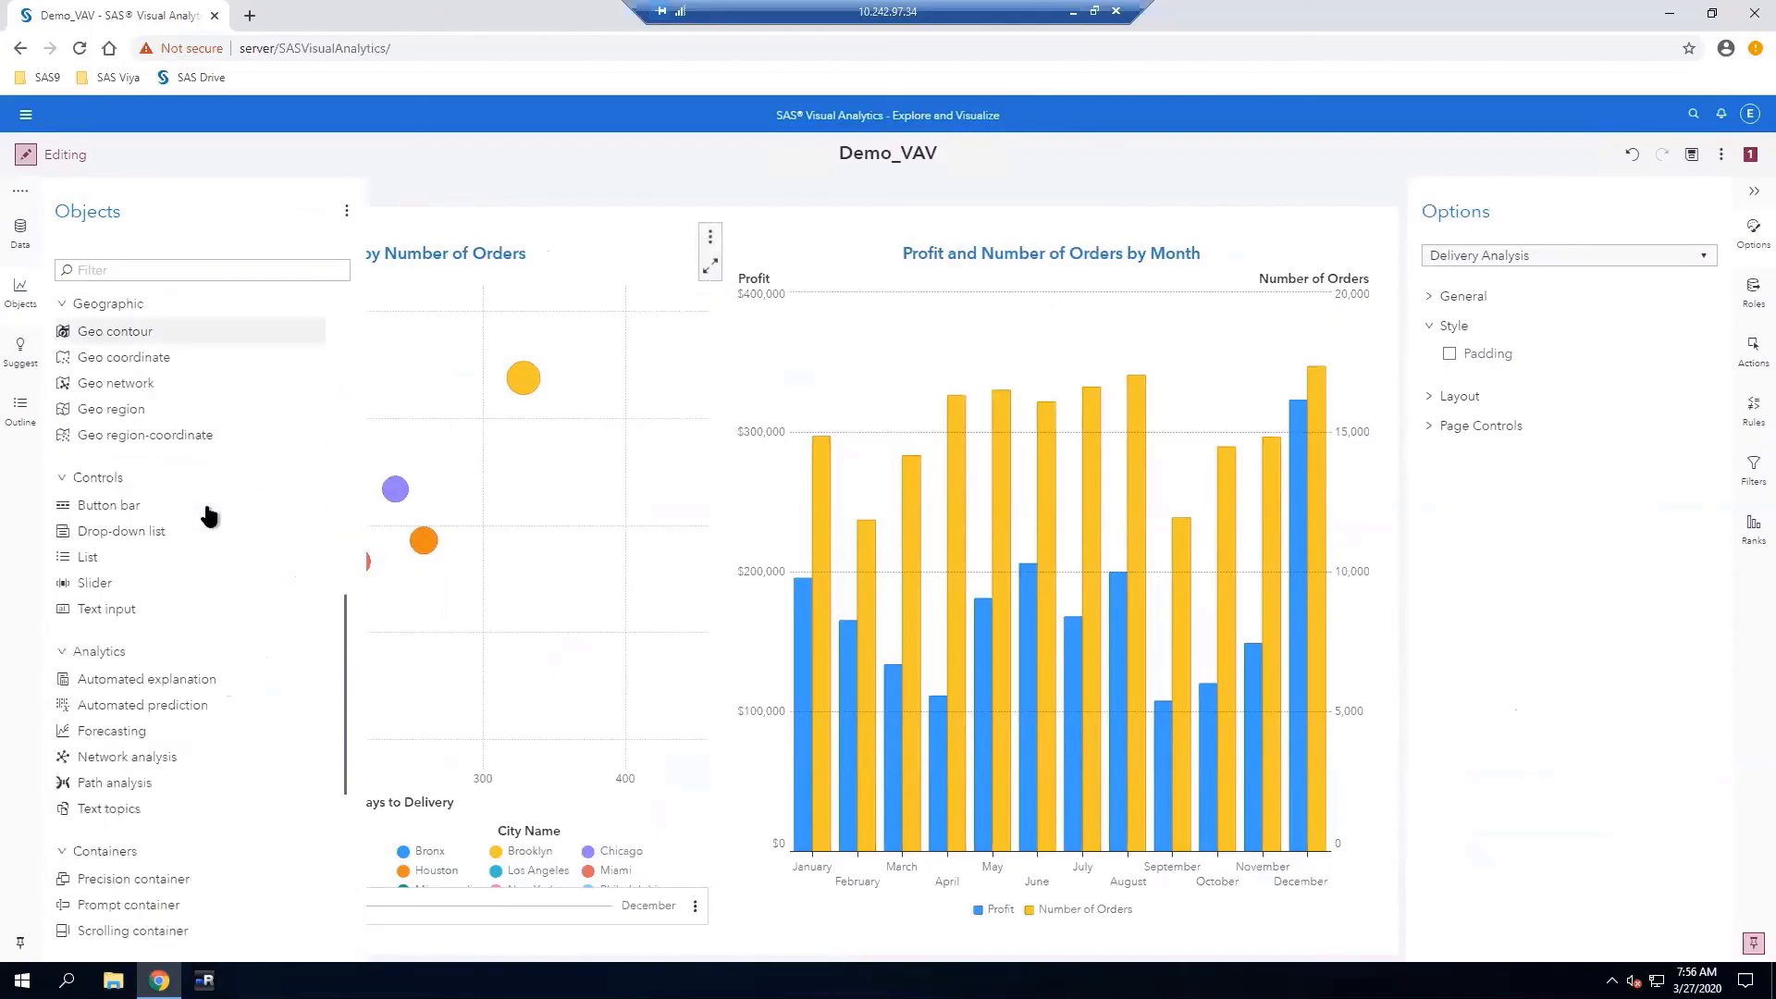
{"action": "scroll", "coordinate": [210, 516], "scroll_direction": "down", "scroll_amount": 2}
{"action": "scroll", "coordinate": [207, 516], "scroll_direction": "up", "scroll_amount": 1}
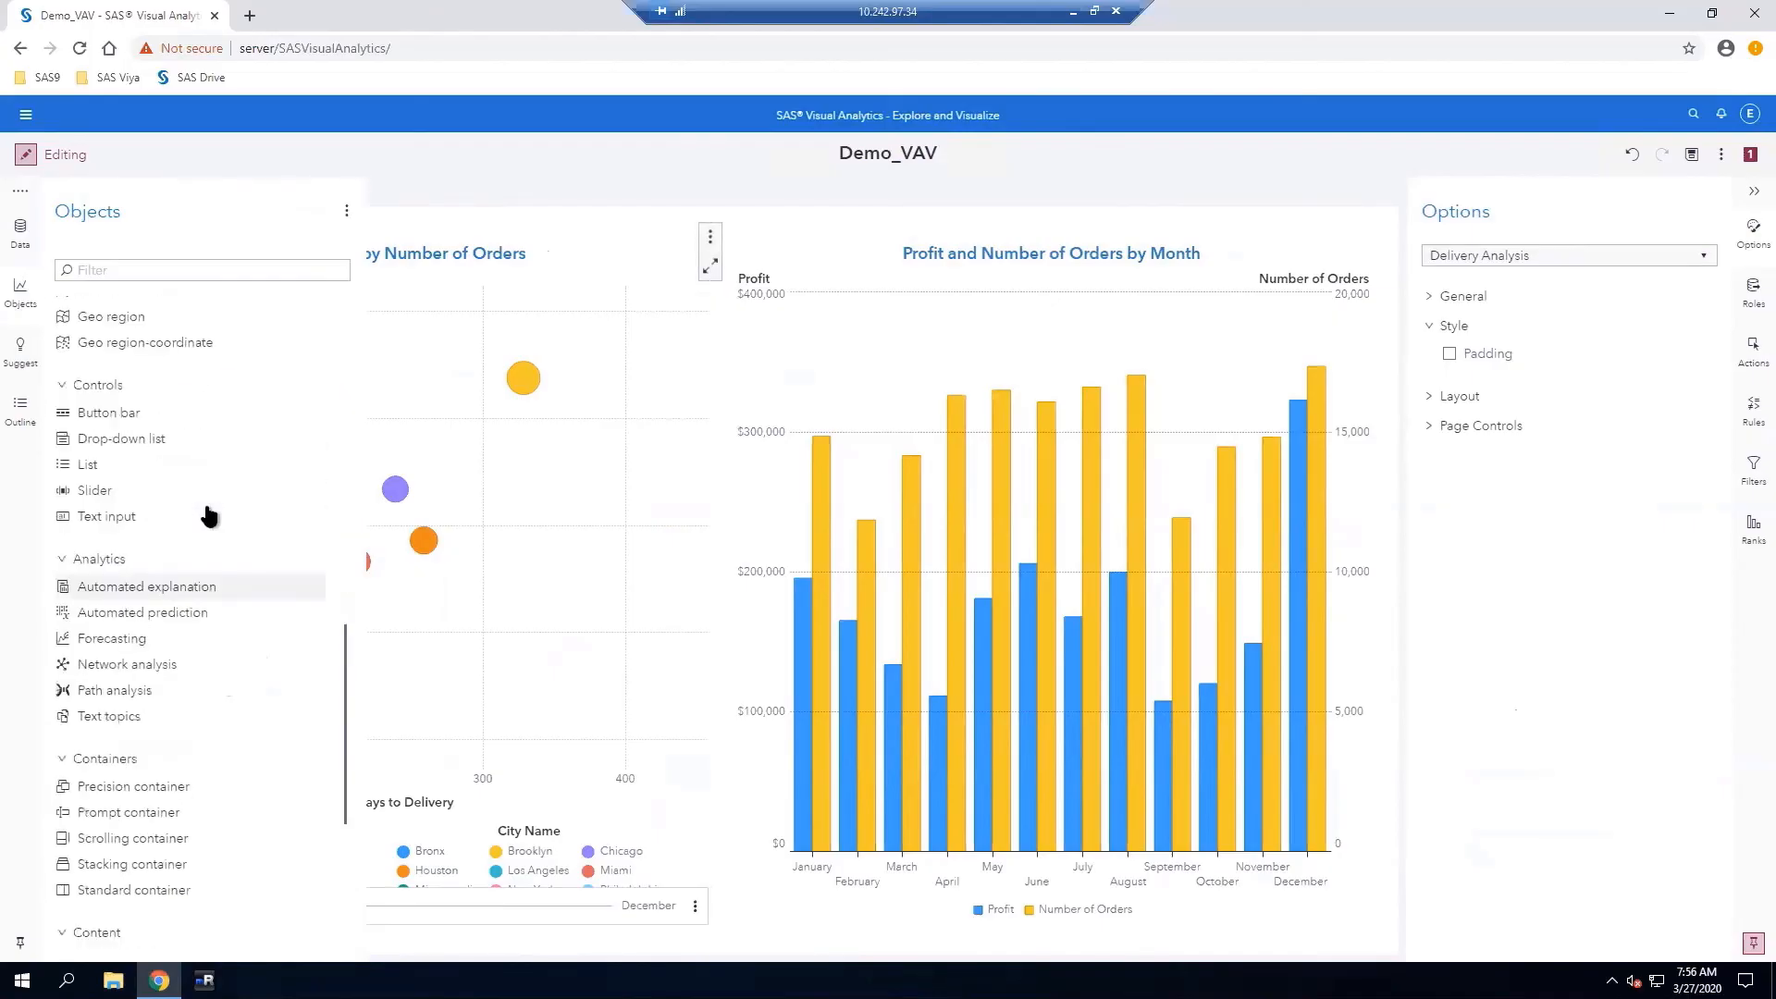
{"action": "left_click_drag", "start_coordinate": [451, 418], "coordinate": [805, 234]}
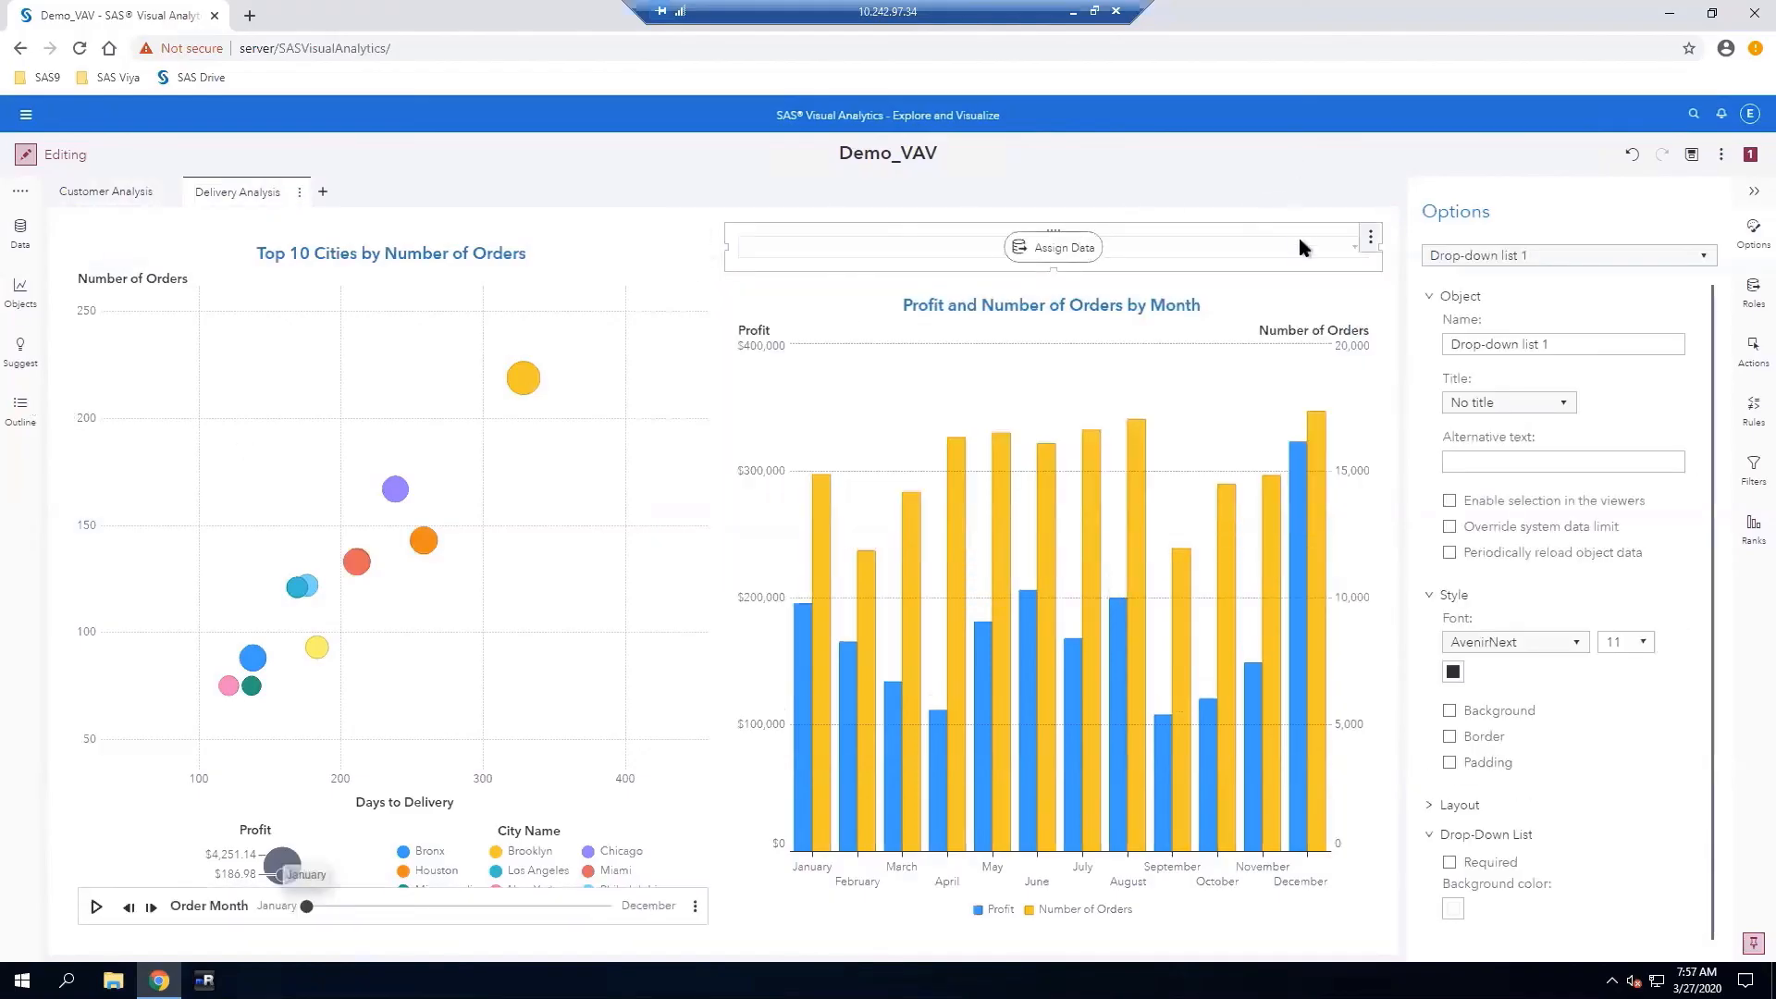
Assign City Name as the category of the new drop-down list
{"action": "left_click", "coordinate": [1751, 292]}
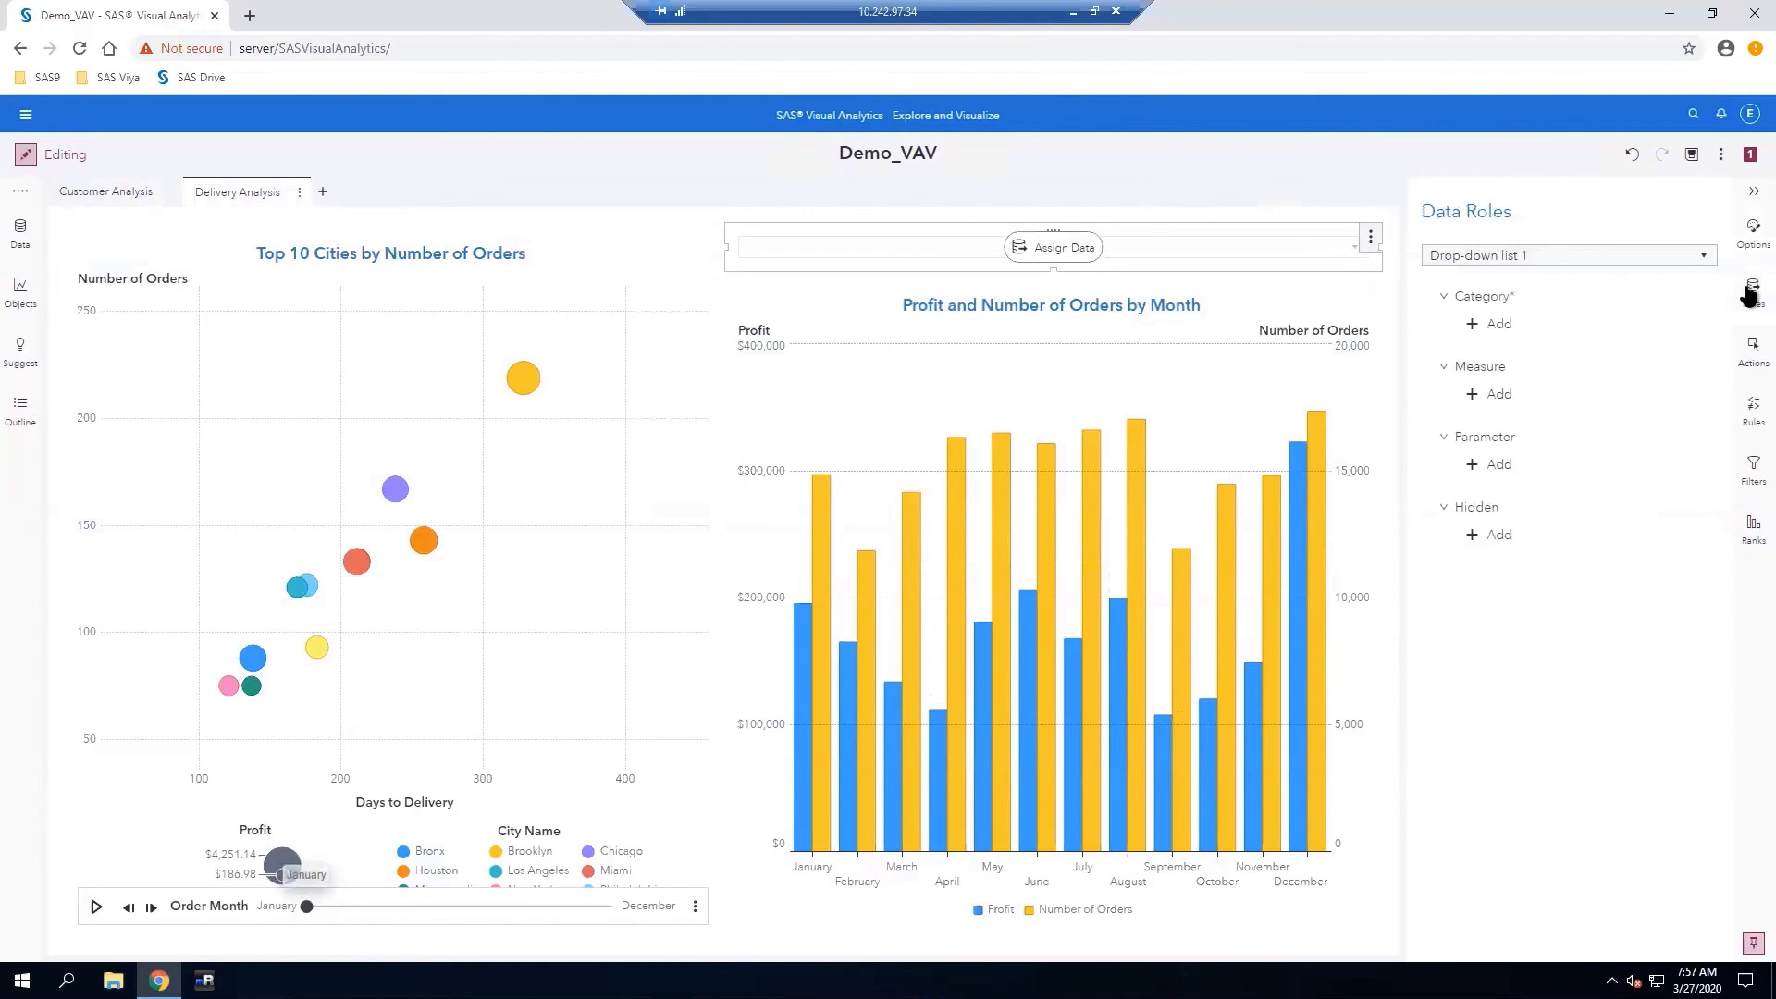
{"action": "left_click", "coordinate": [1471, 329]}
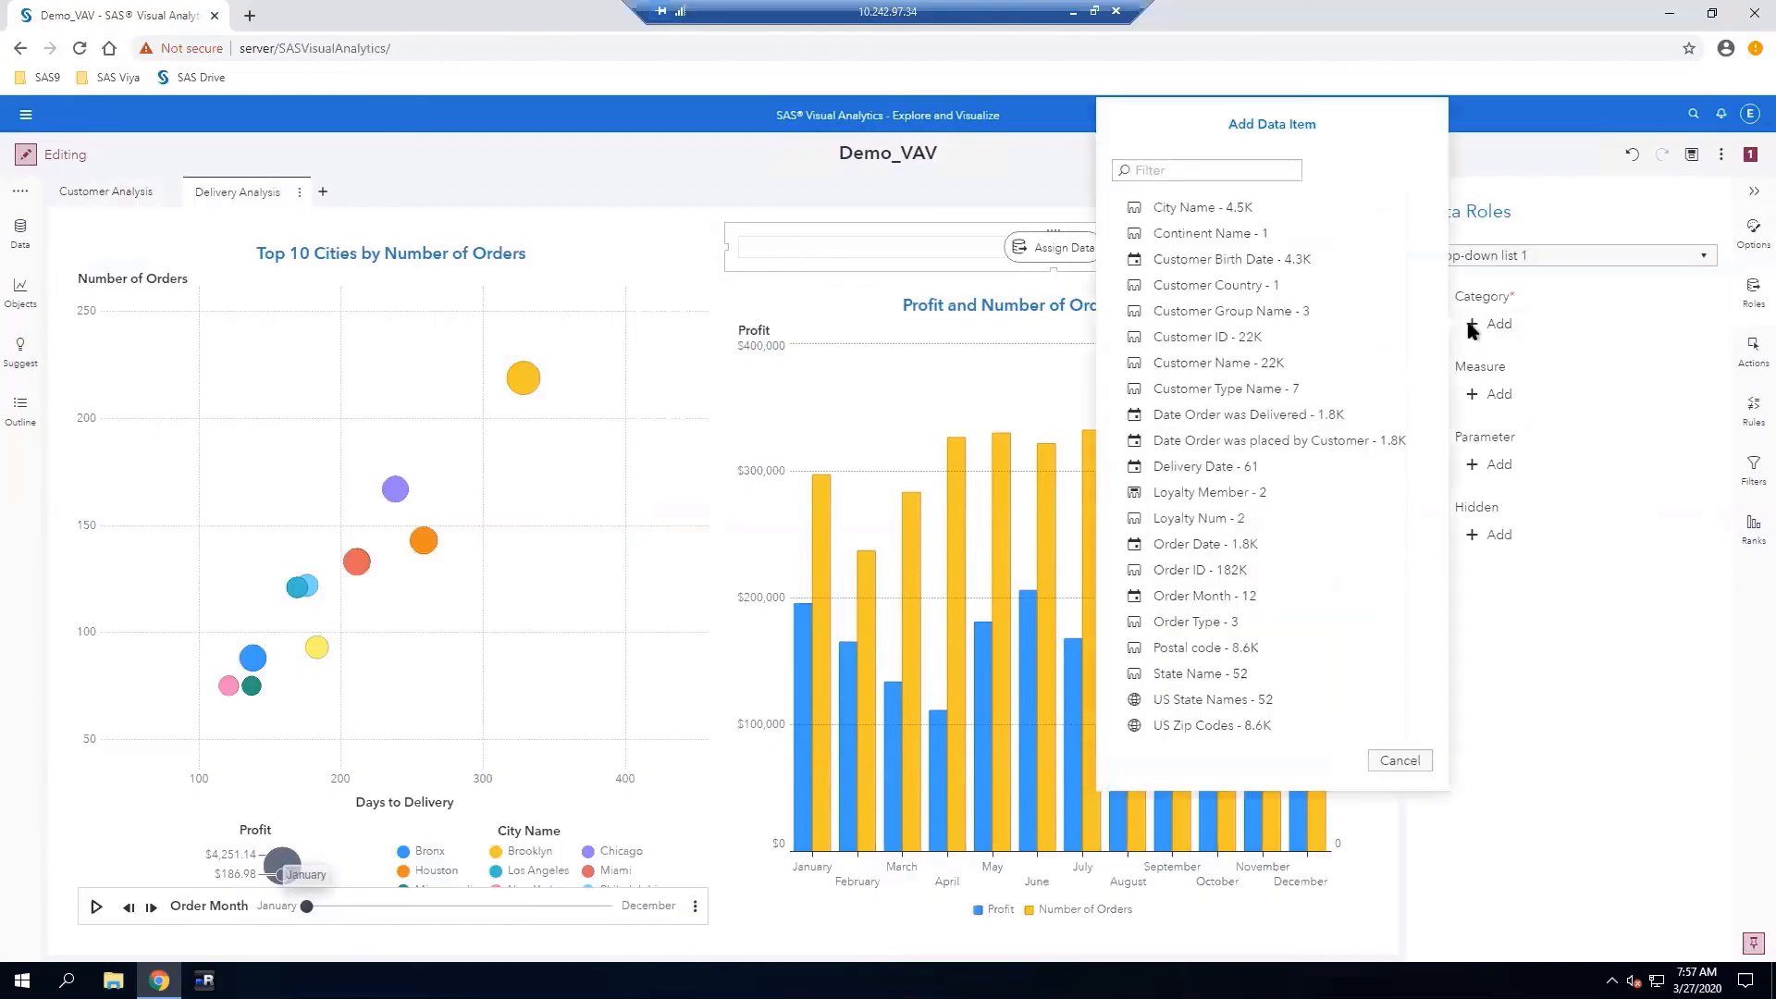
{"action": "left_click", "coordinate": [1180, 208]}
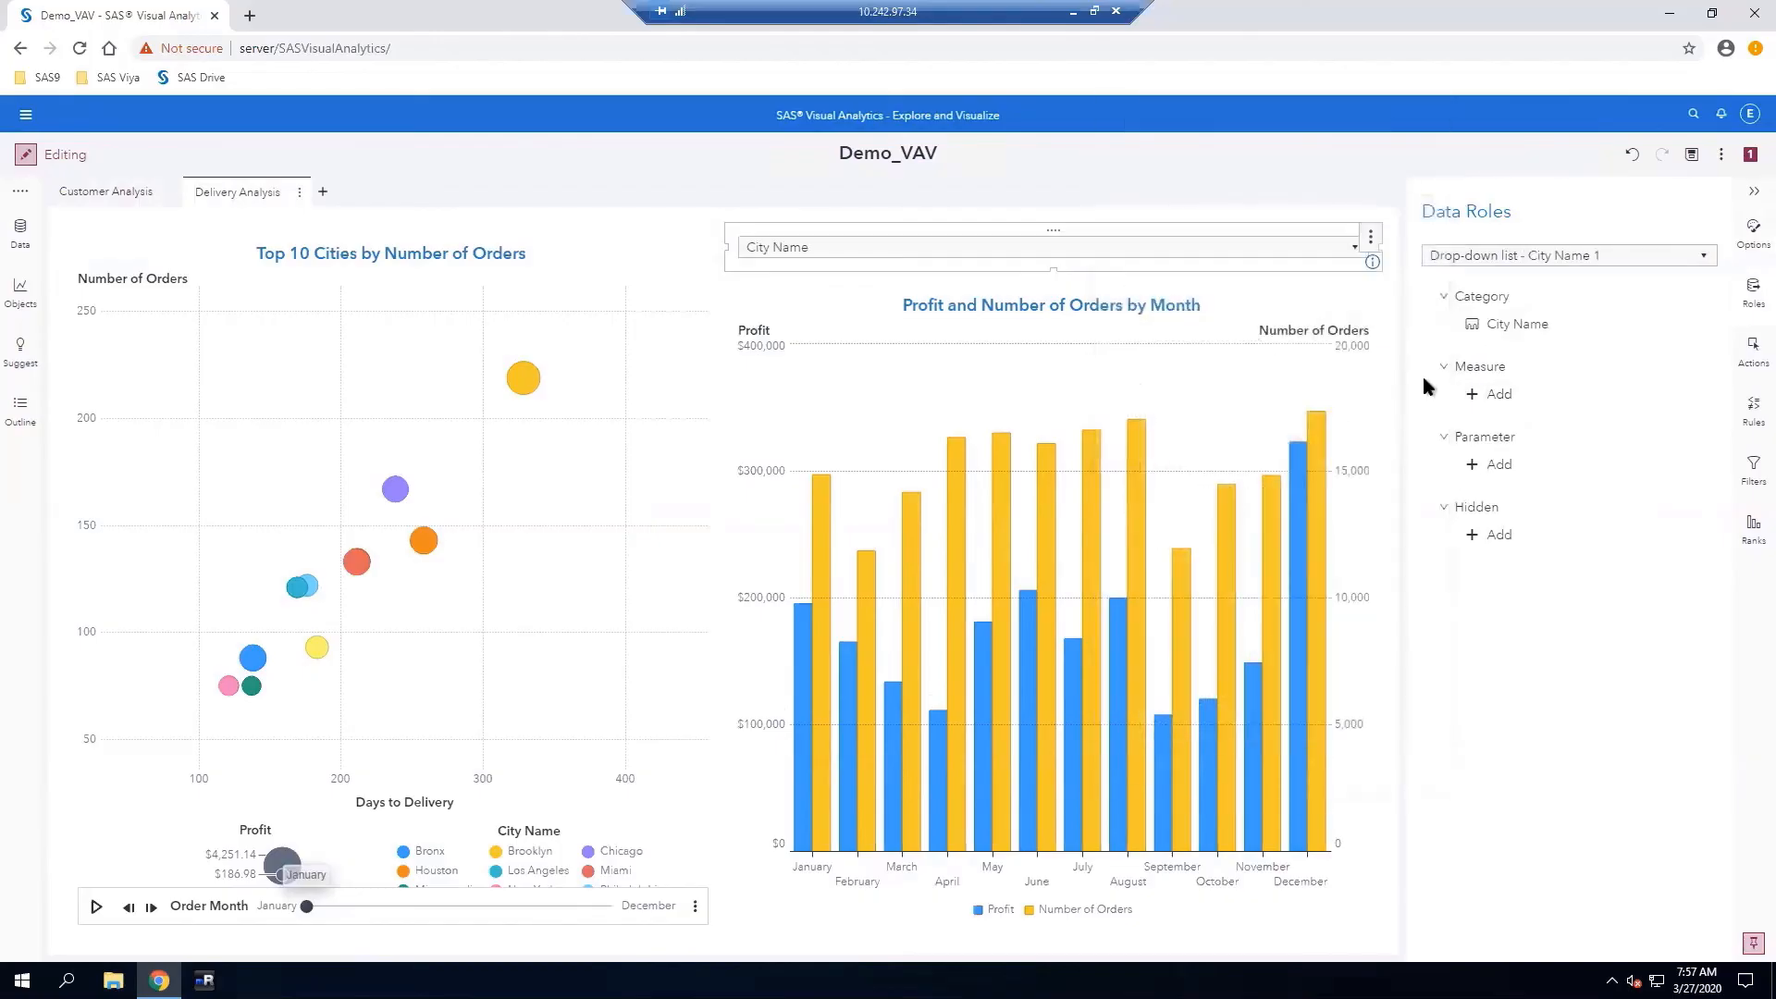
{"action": "mouse_move", "coordinate": [1375, 270]}
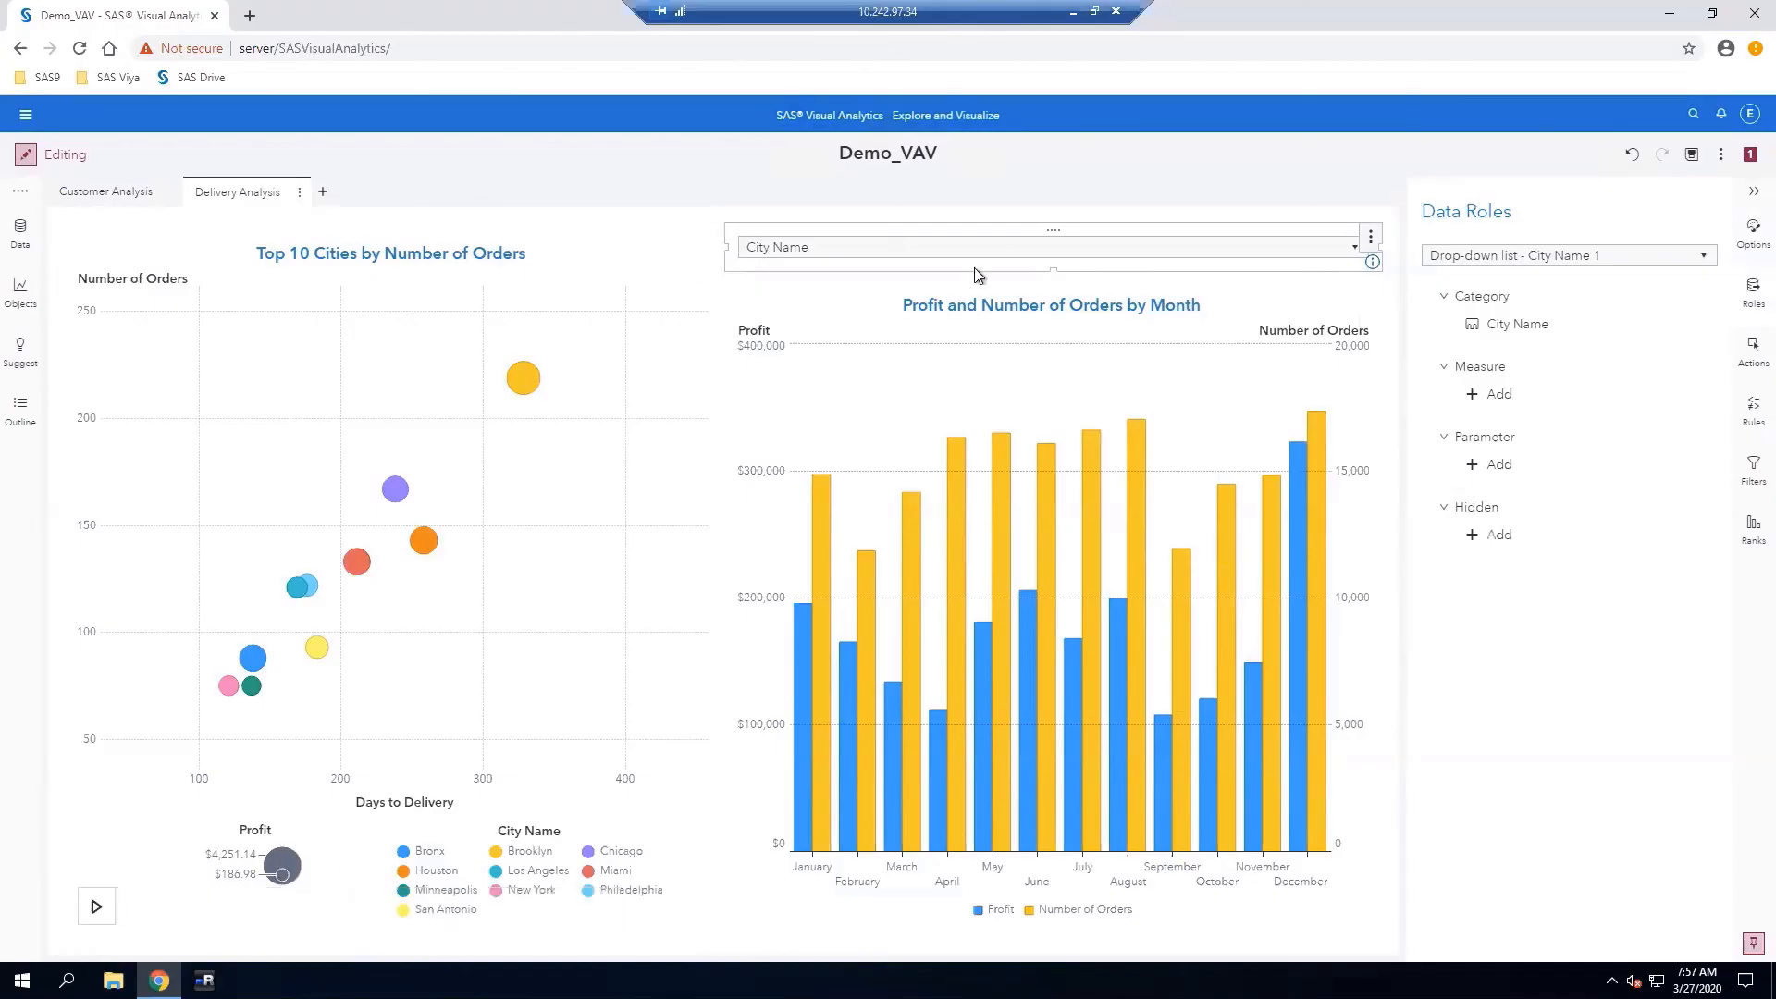
Add a rank to the drop-down list that keeps the top 10 City Name values by Number of Orders
{"action": "left_click", "coordinate": [1749, 531]}
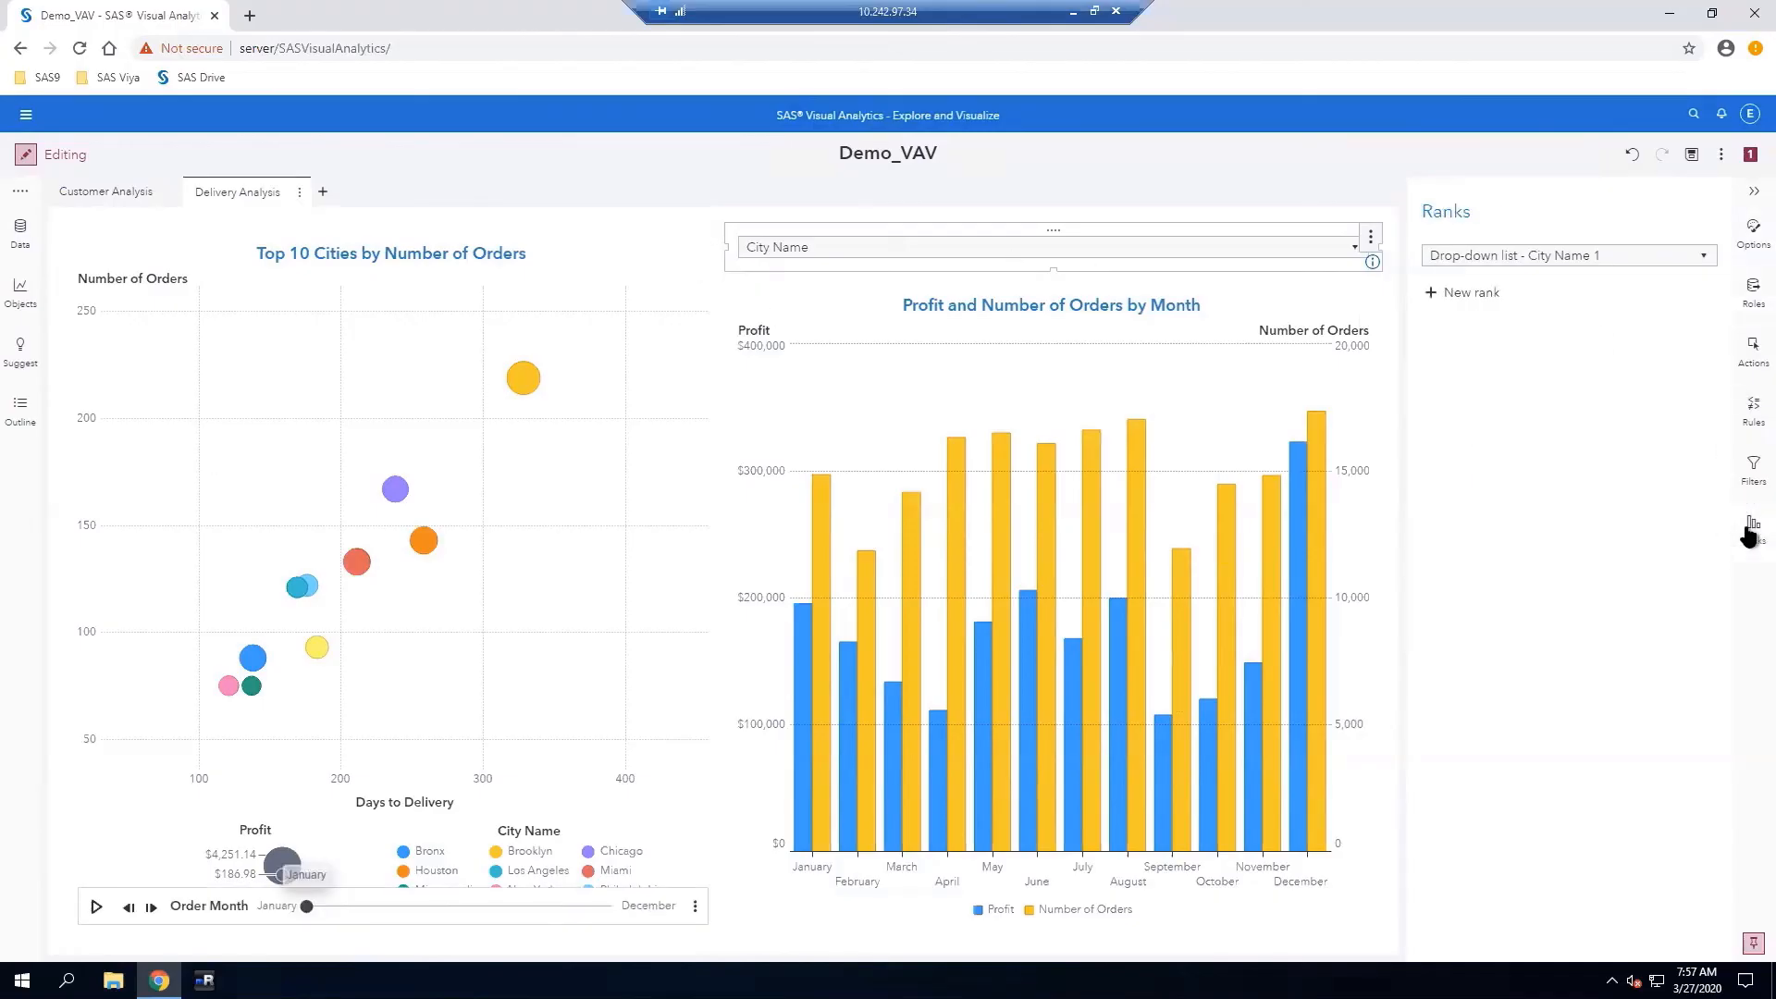
{"action": "left_click", "coordinate": [1465, 298]}
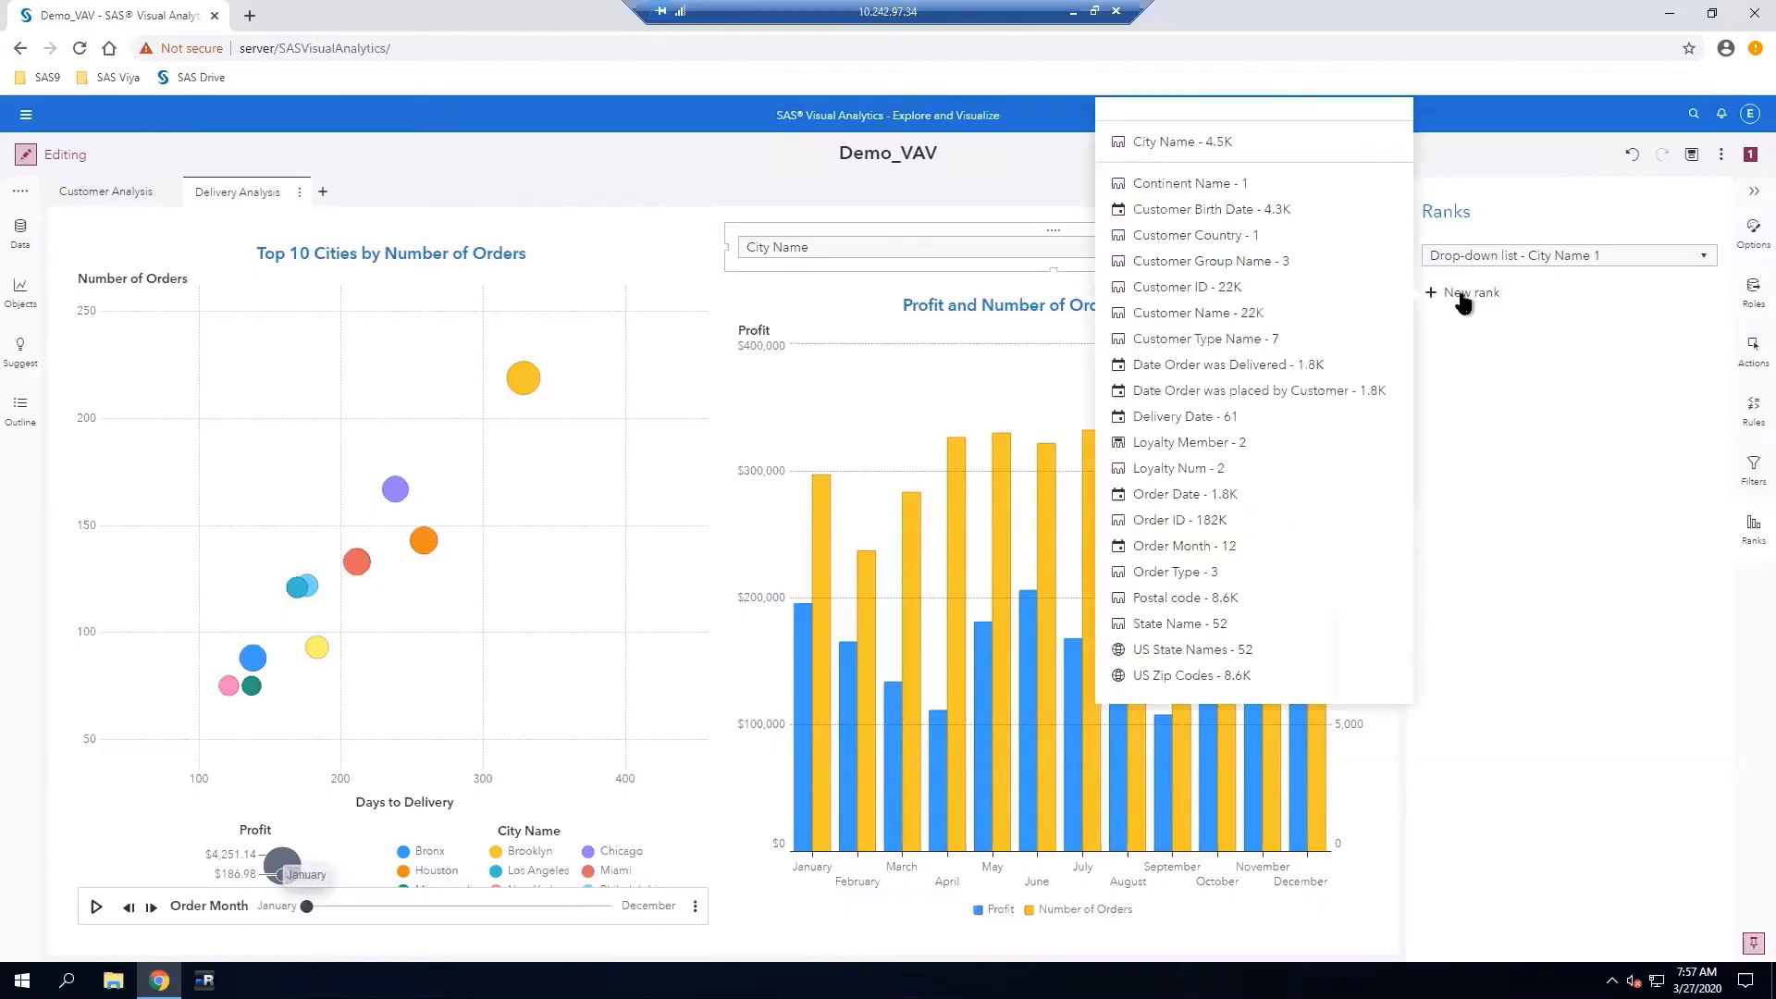
{"action": "left_click", "coordinate": [1252, 146]}
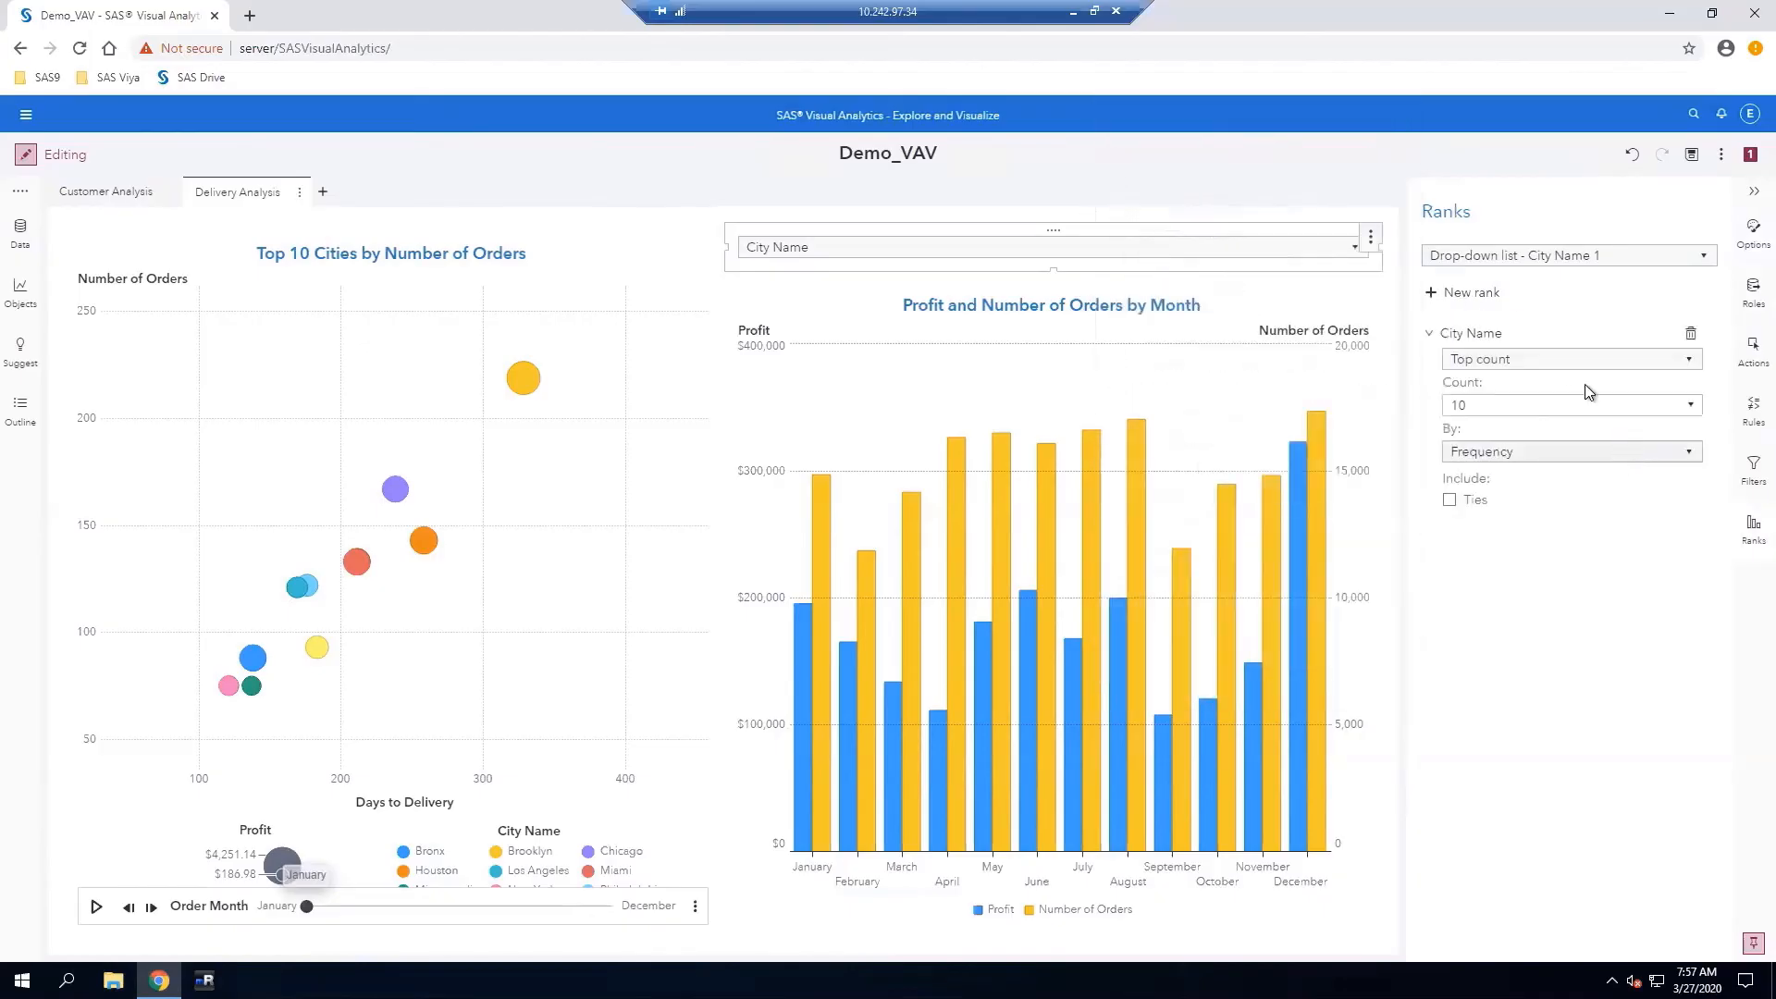
{"action": "left_click", "coordinate": [1691, 454]}
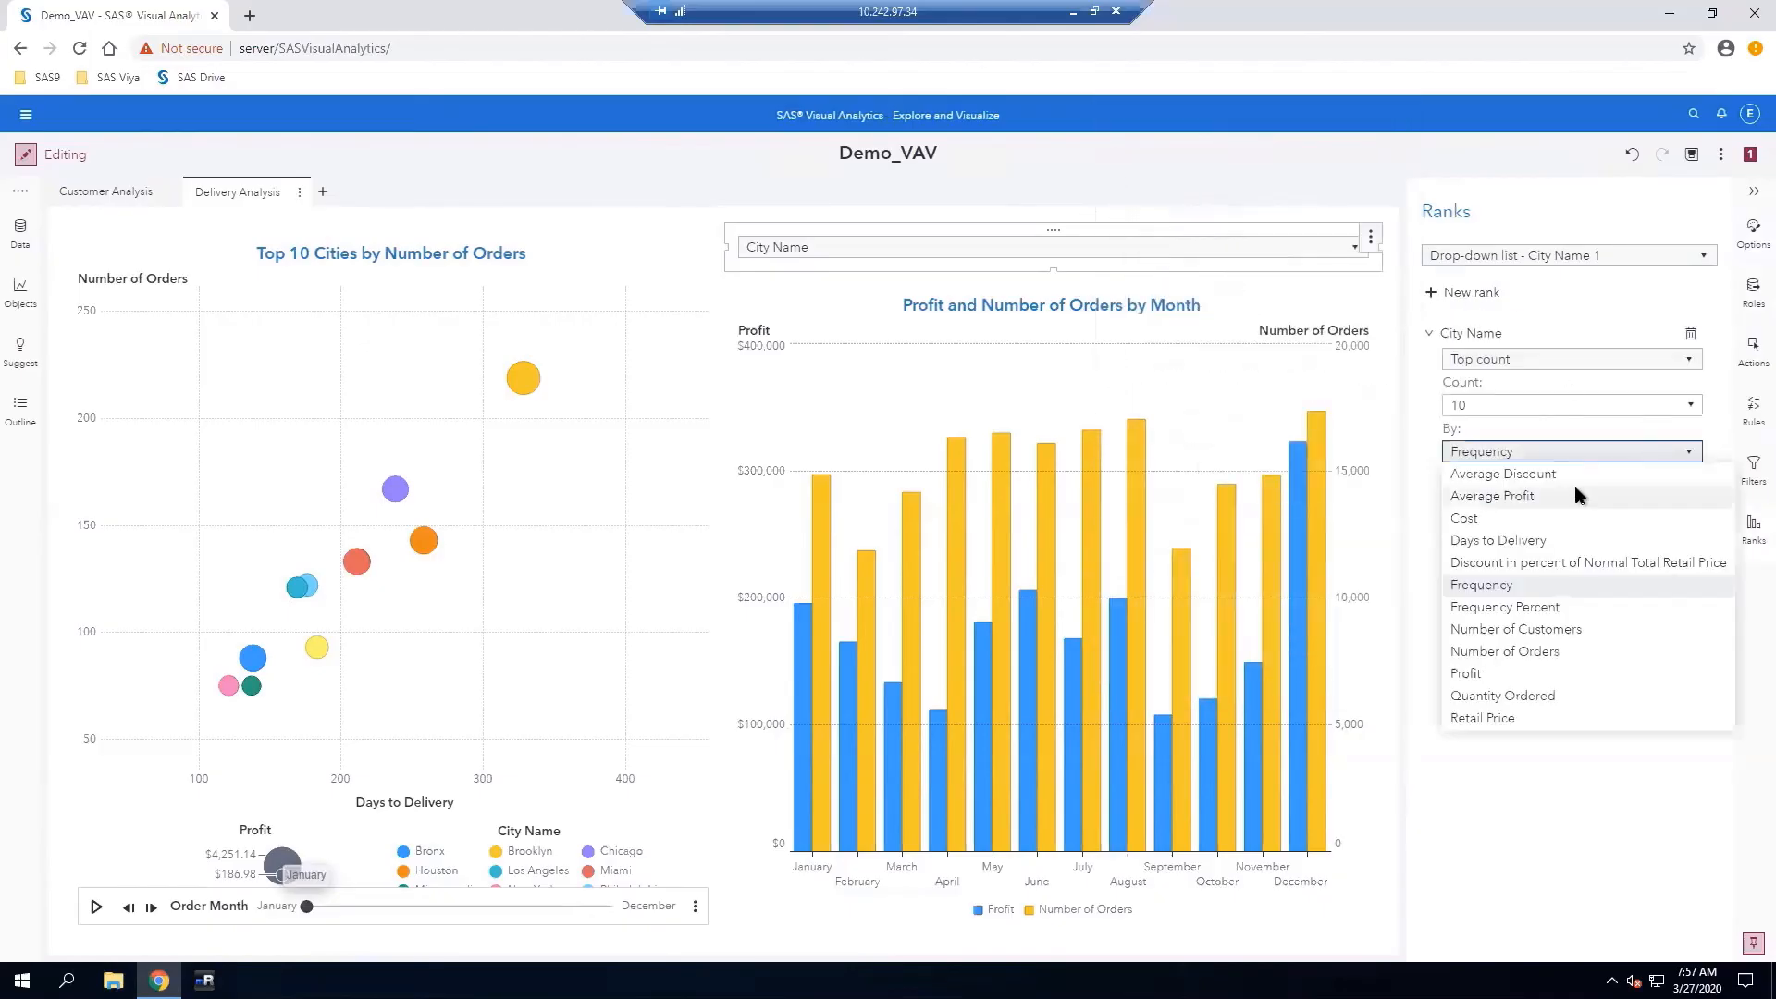
{"action": "left_click", "coordinate": [1543, 652]}
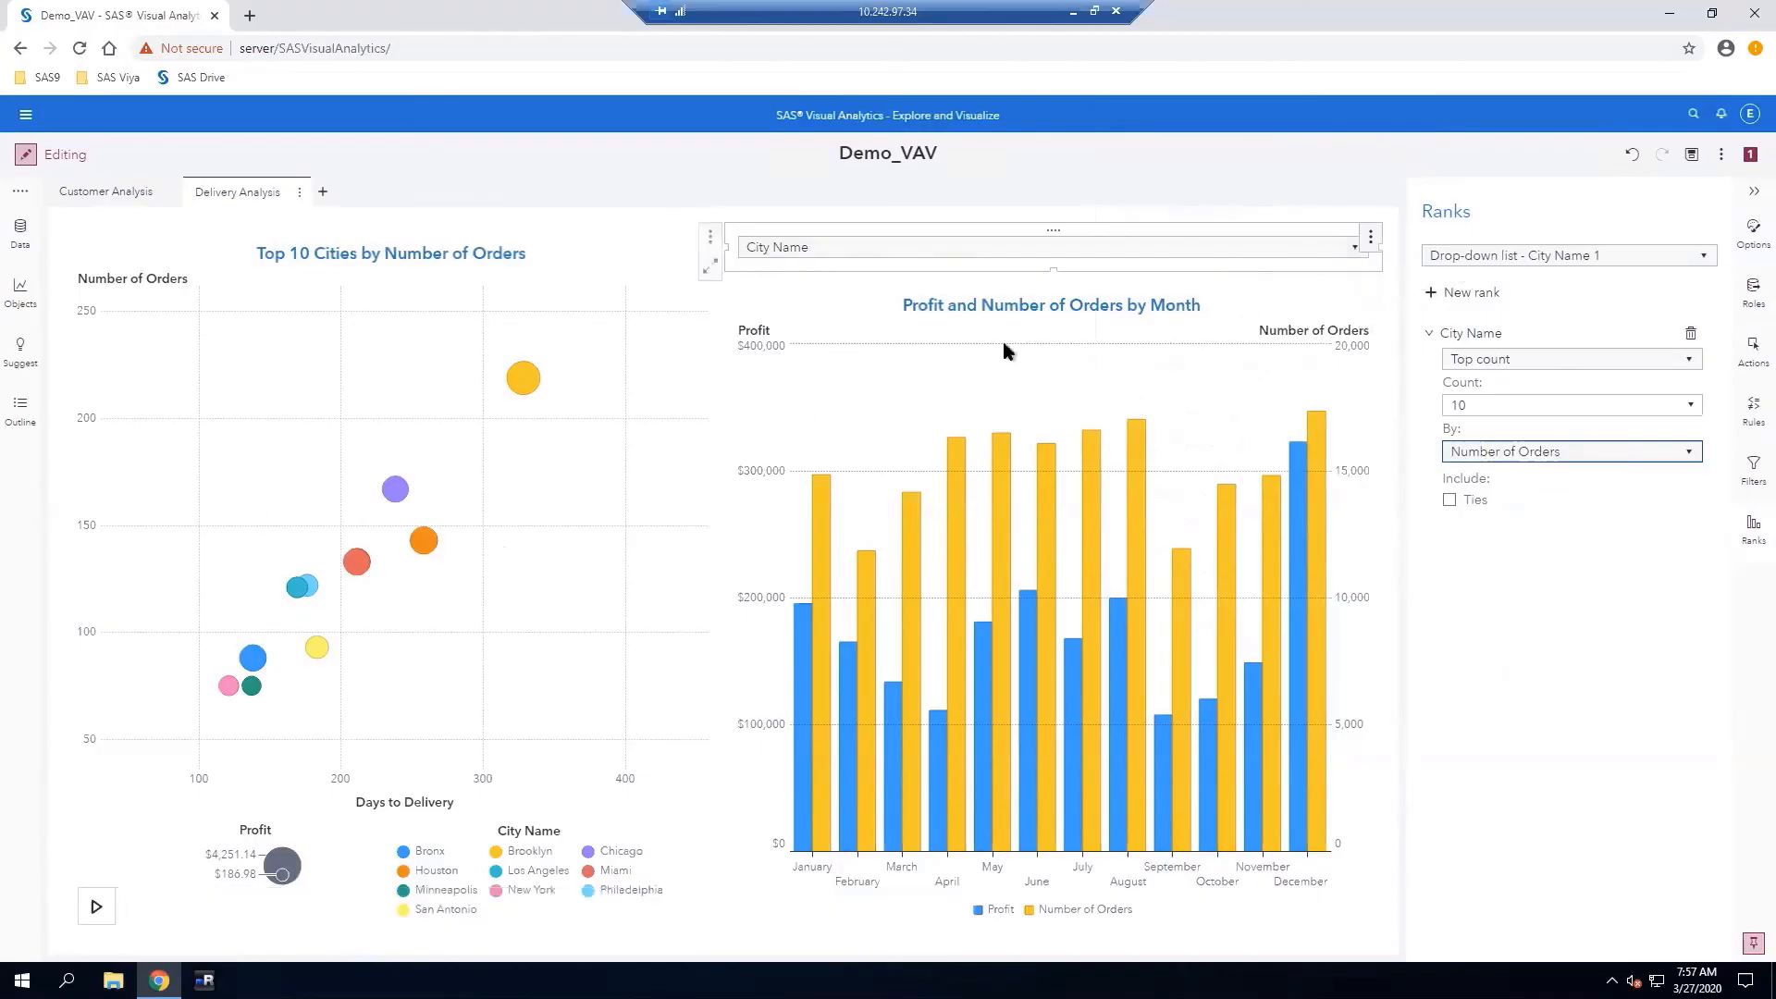
Choose Chicago in the city drop-down list and check its bubble in the Top 10 Cities plot
{"action": "left_click", "coordinate": [1354, 248]}
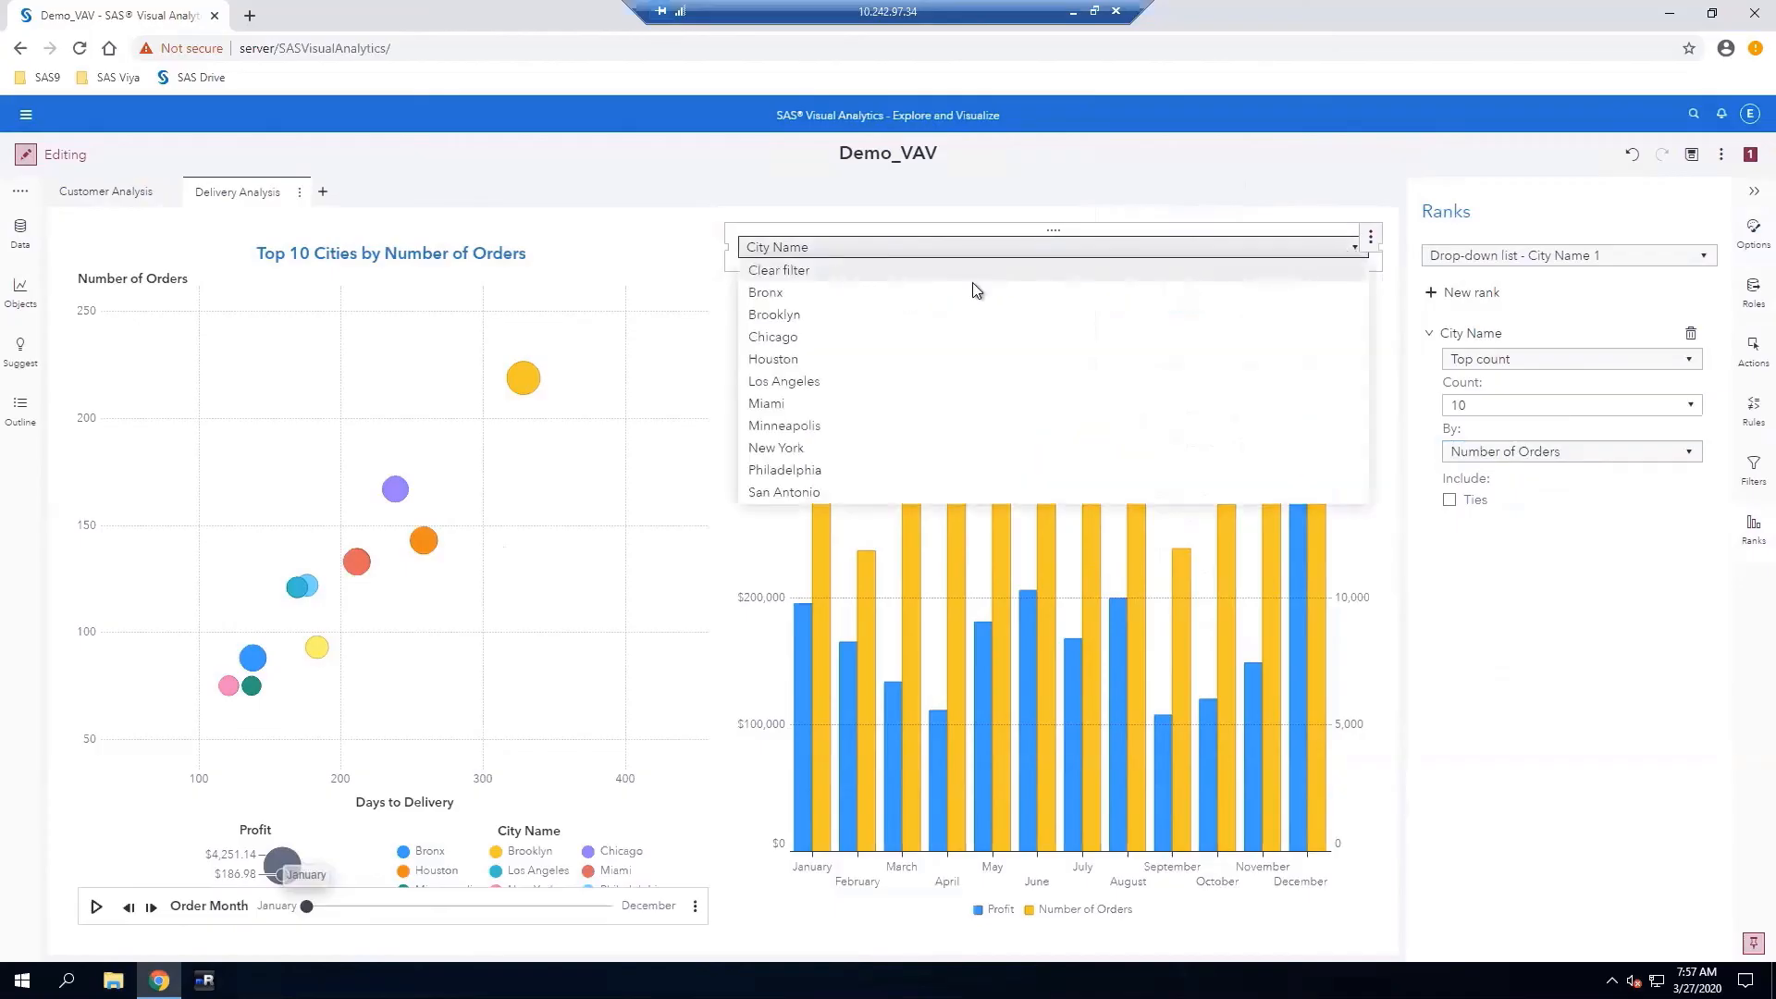
{"action": "left_click", "coordinate": [759, 338]}
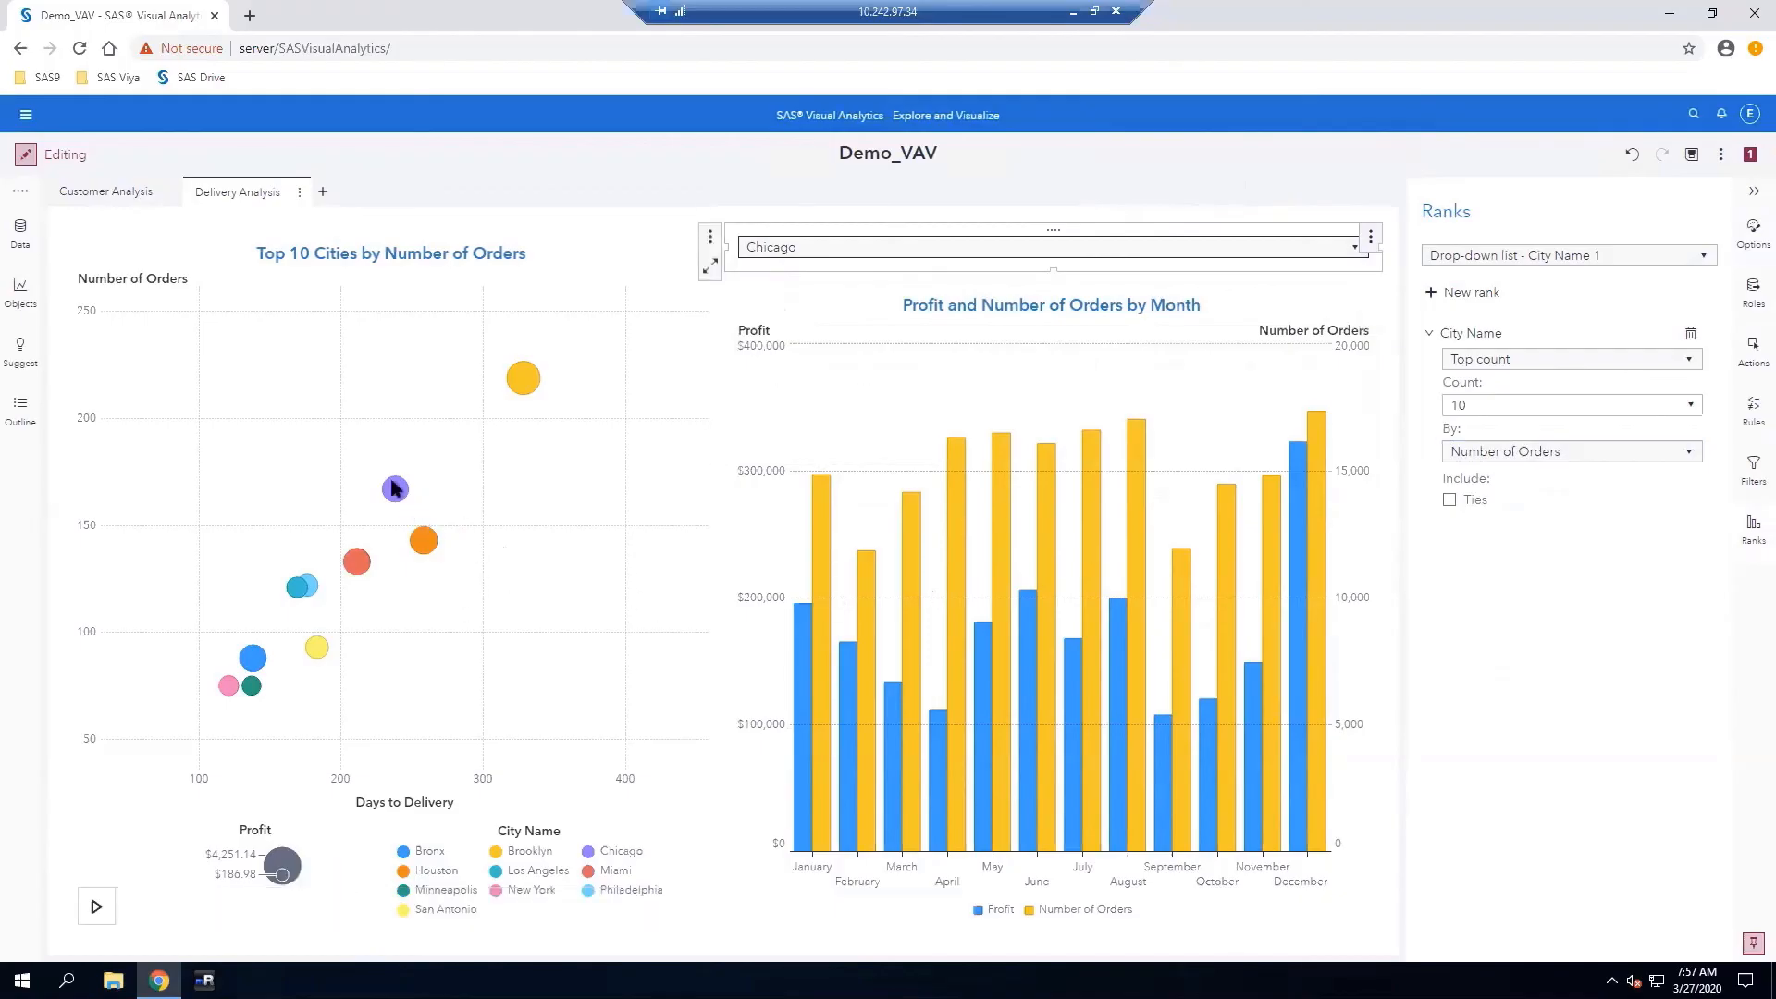
{"action": "mouse_move", "coordinate": [395, 495]}
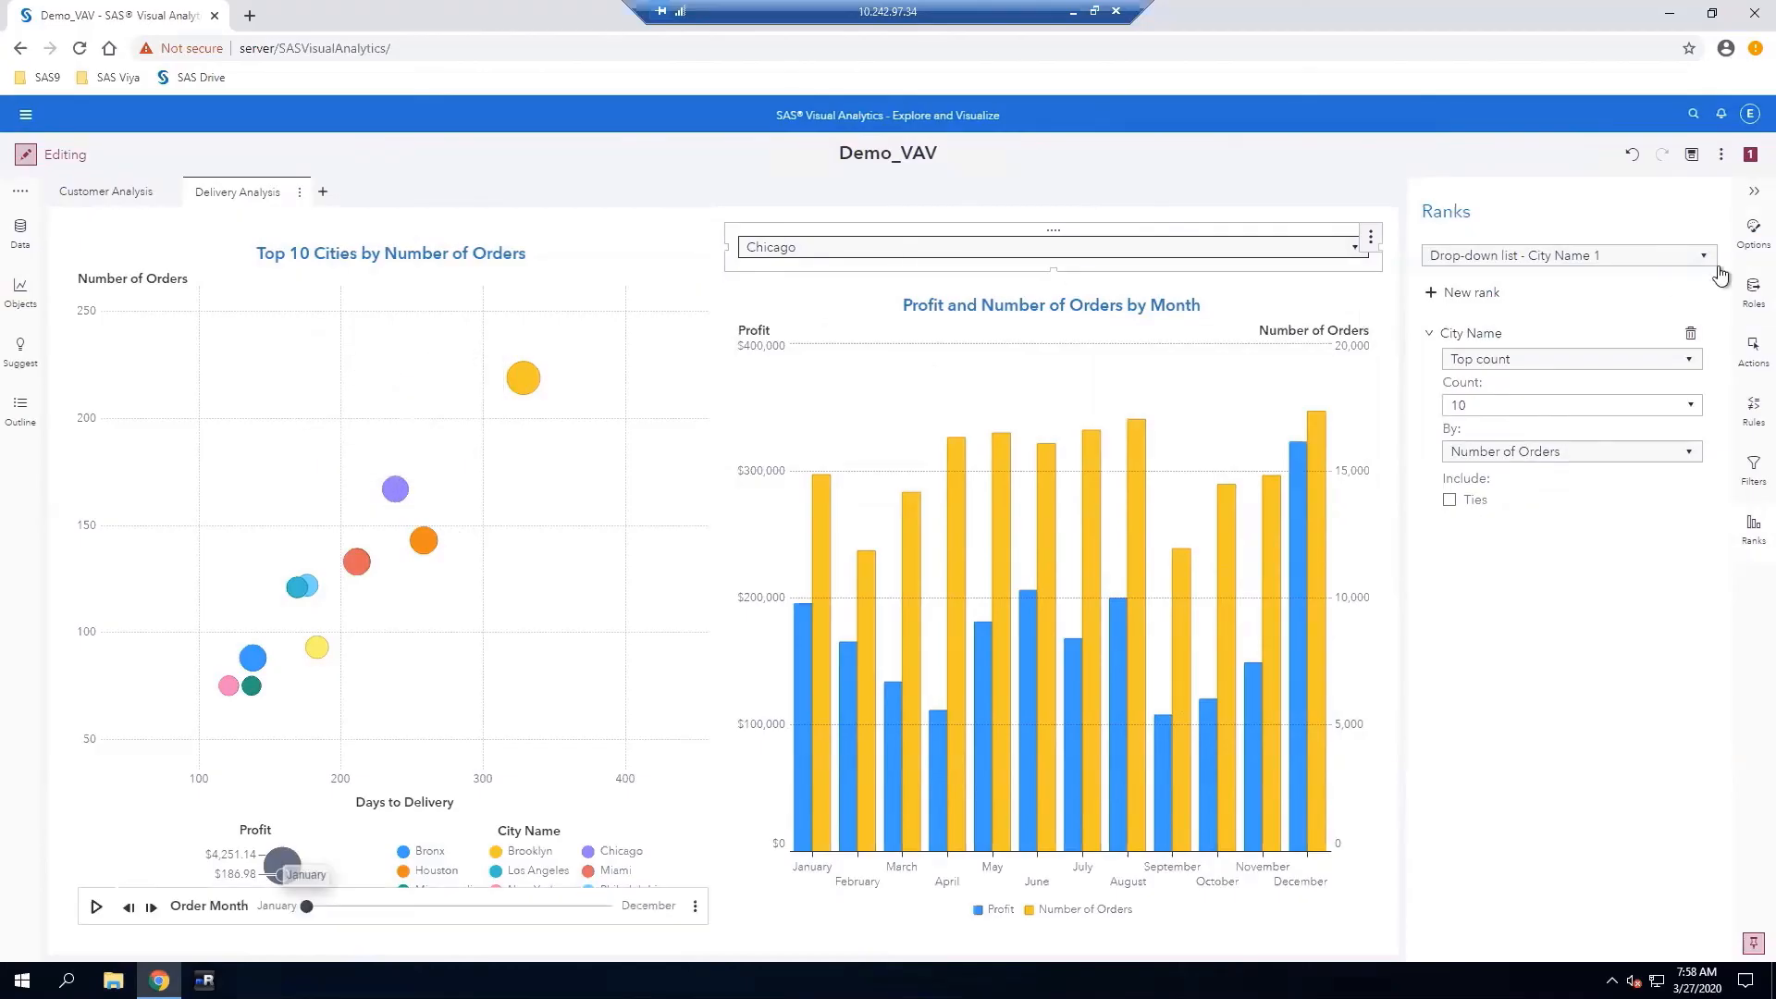
Link the city drop-down list to Order Information by Month as a linked selection and to Profit and Orders as a filter
{"action": "left_click", "coordinate": [1749, 357]}
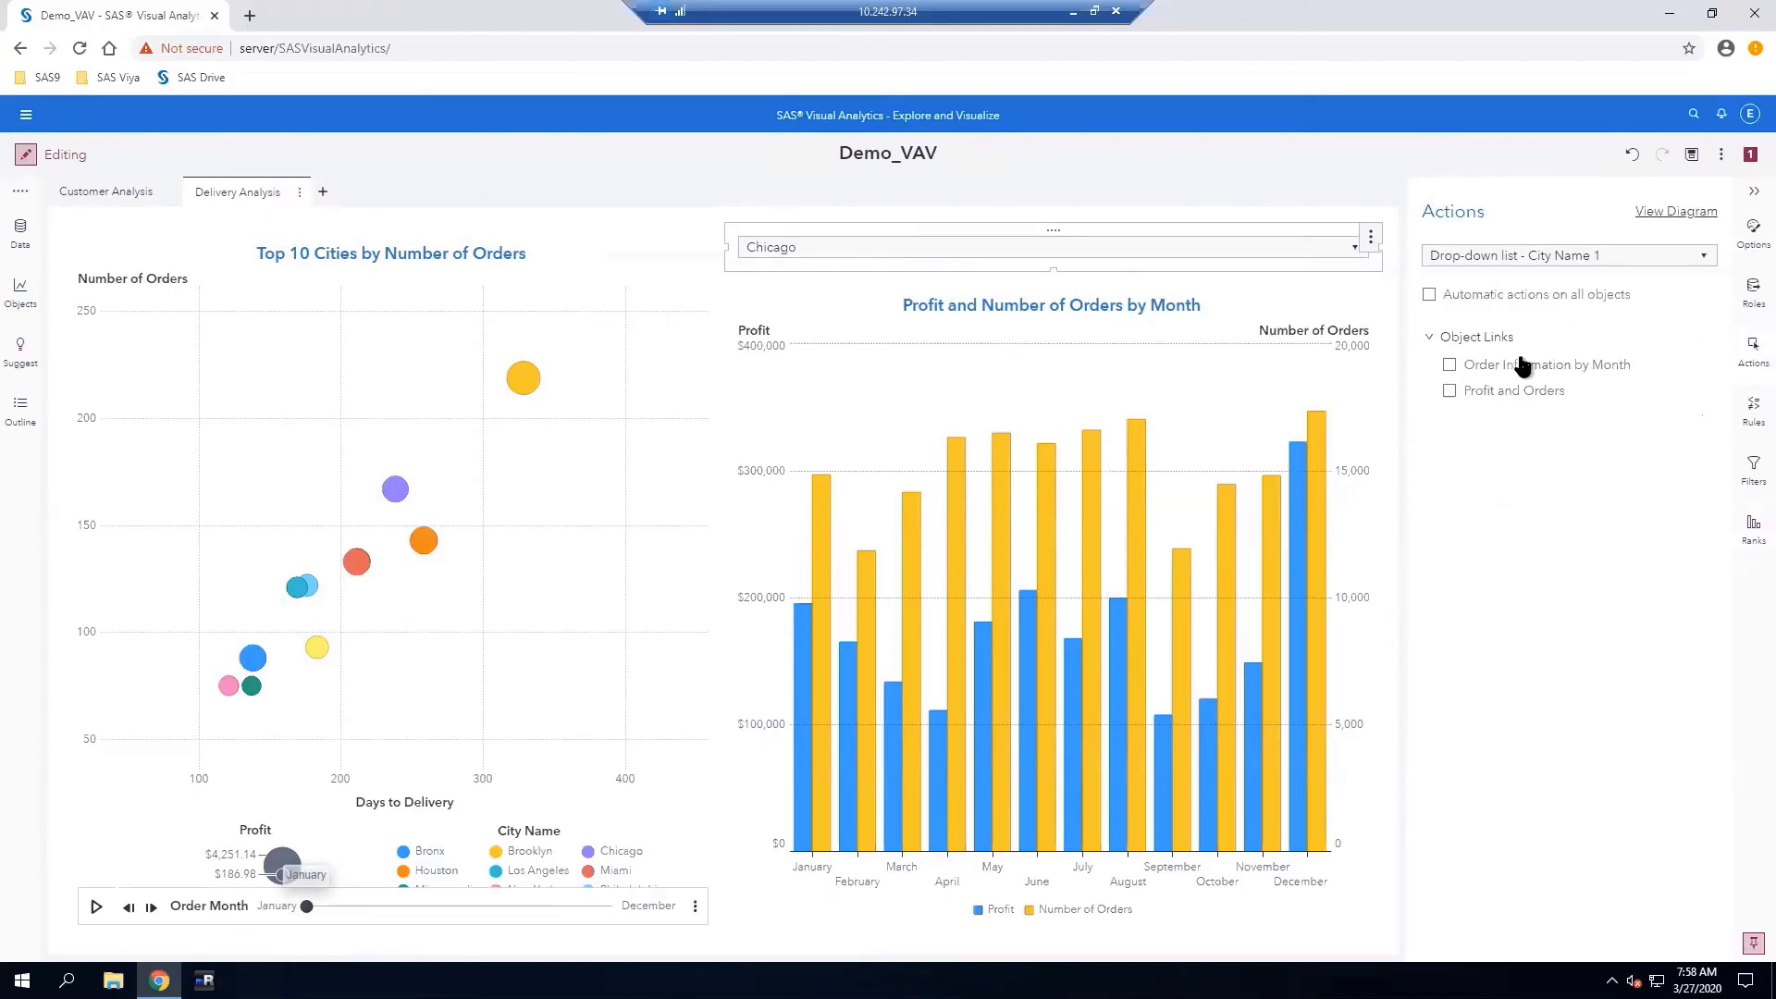
{"action": "left_click", "coordinate": [1450, 370]}
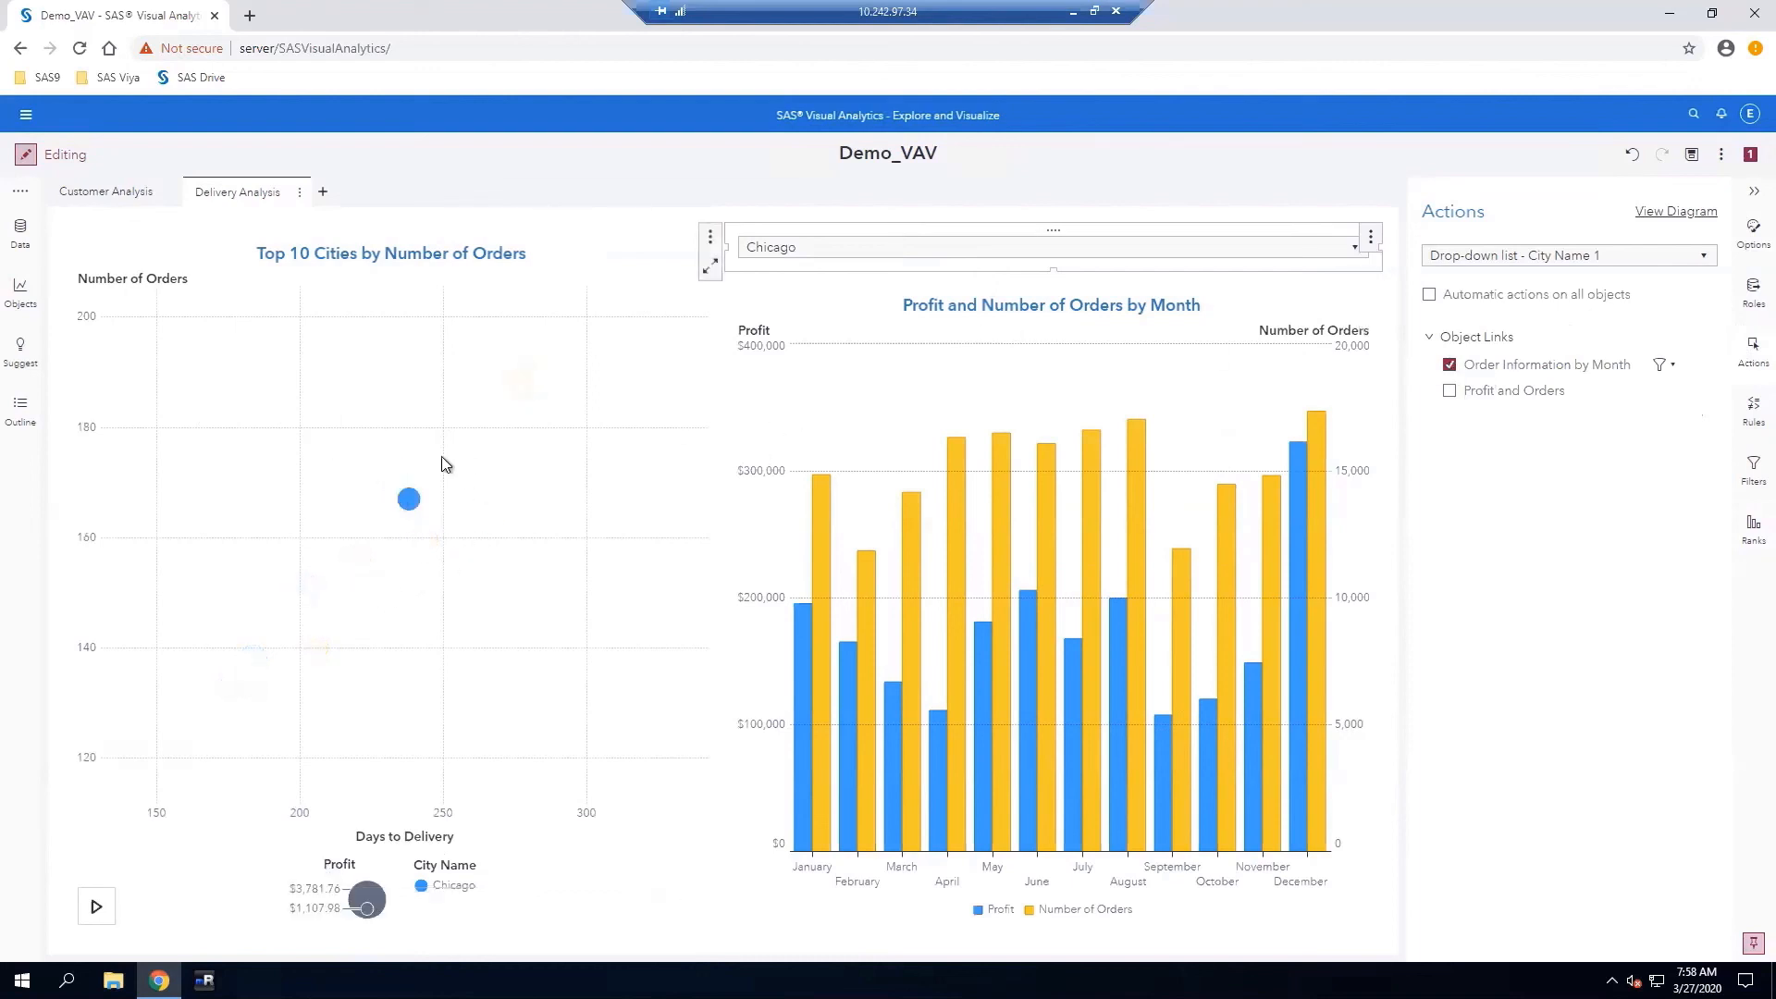
{"action": "left_click", "coordinate": [1666, 370]}
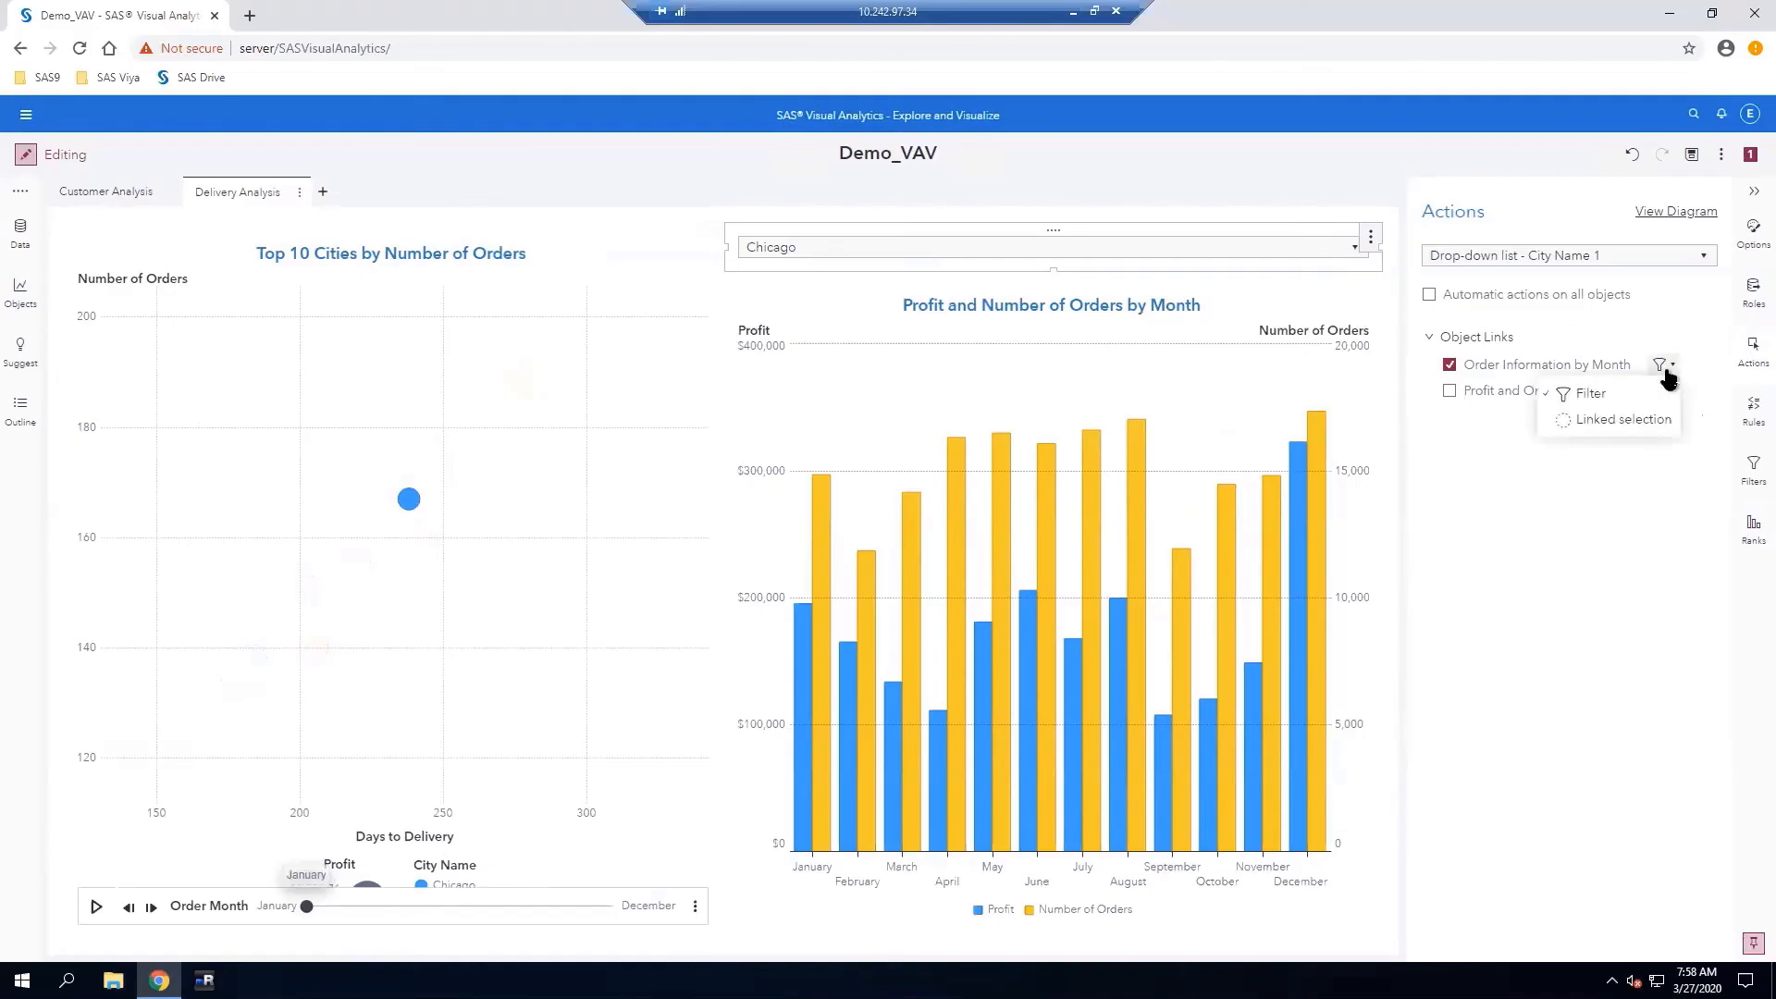
{"action": "left_click", "coordinate": [1612, 421]}
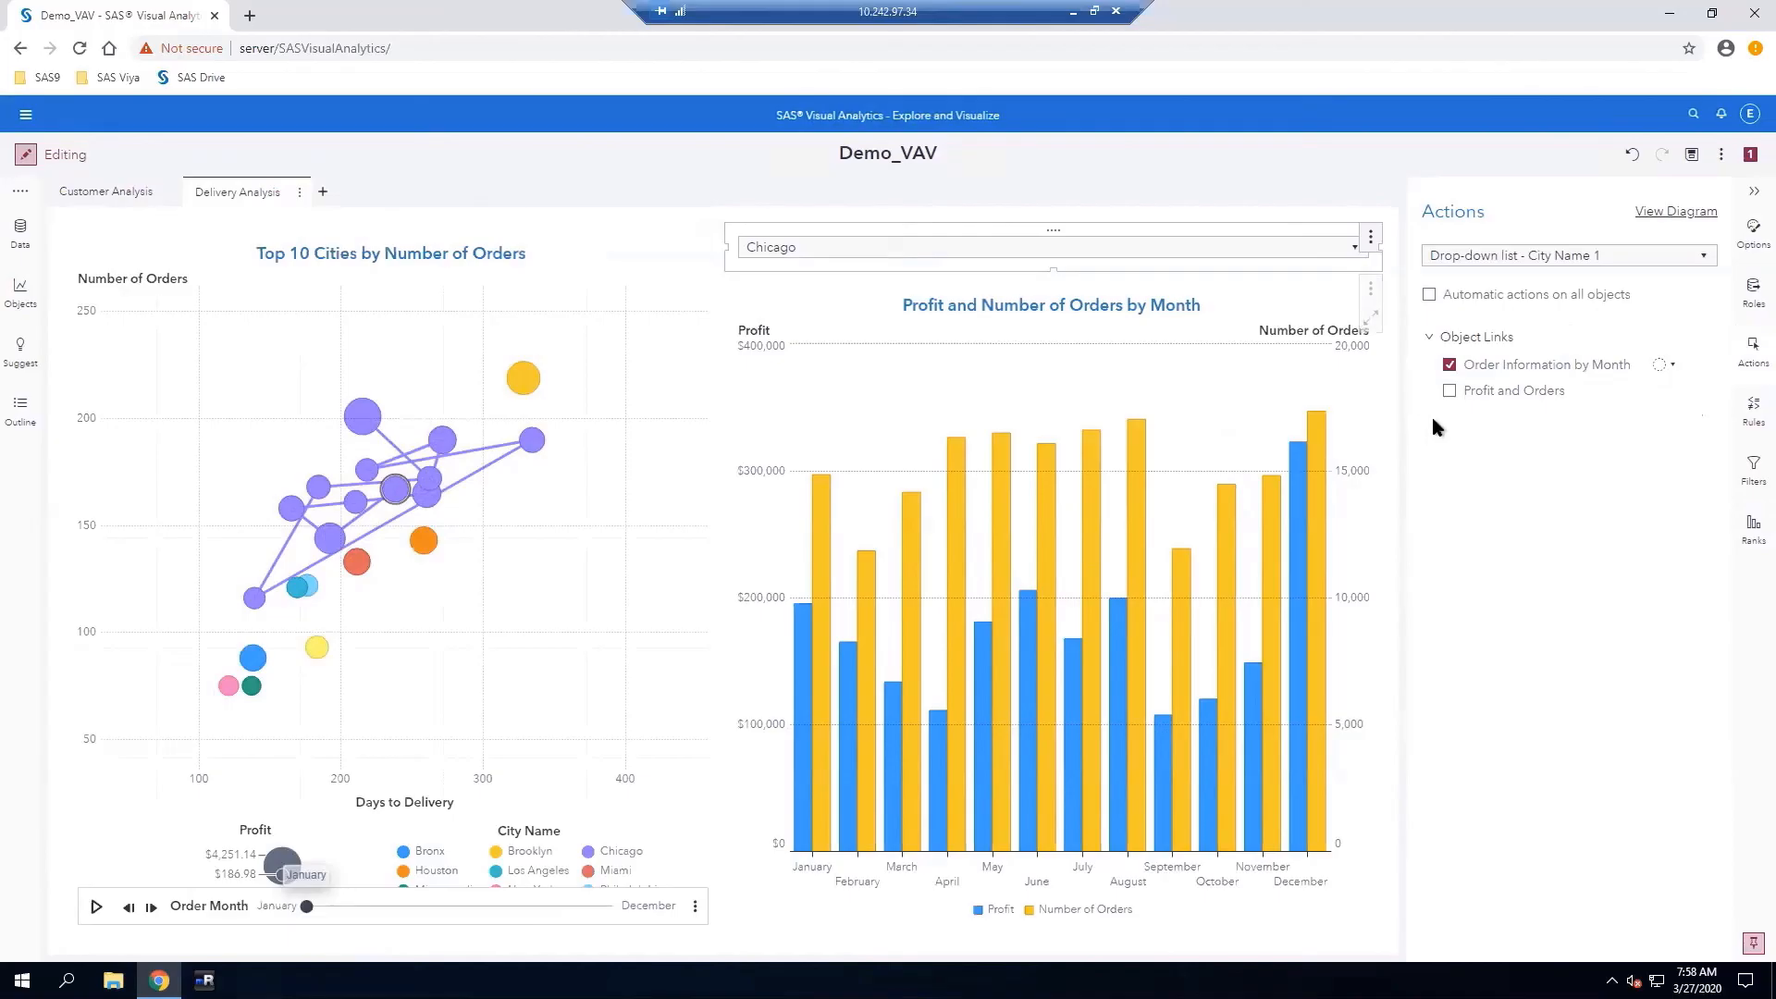
{"action": "left_click", "coordinate": [1449, 391]}
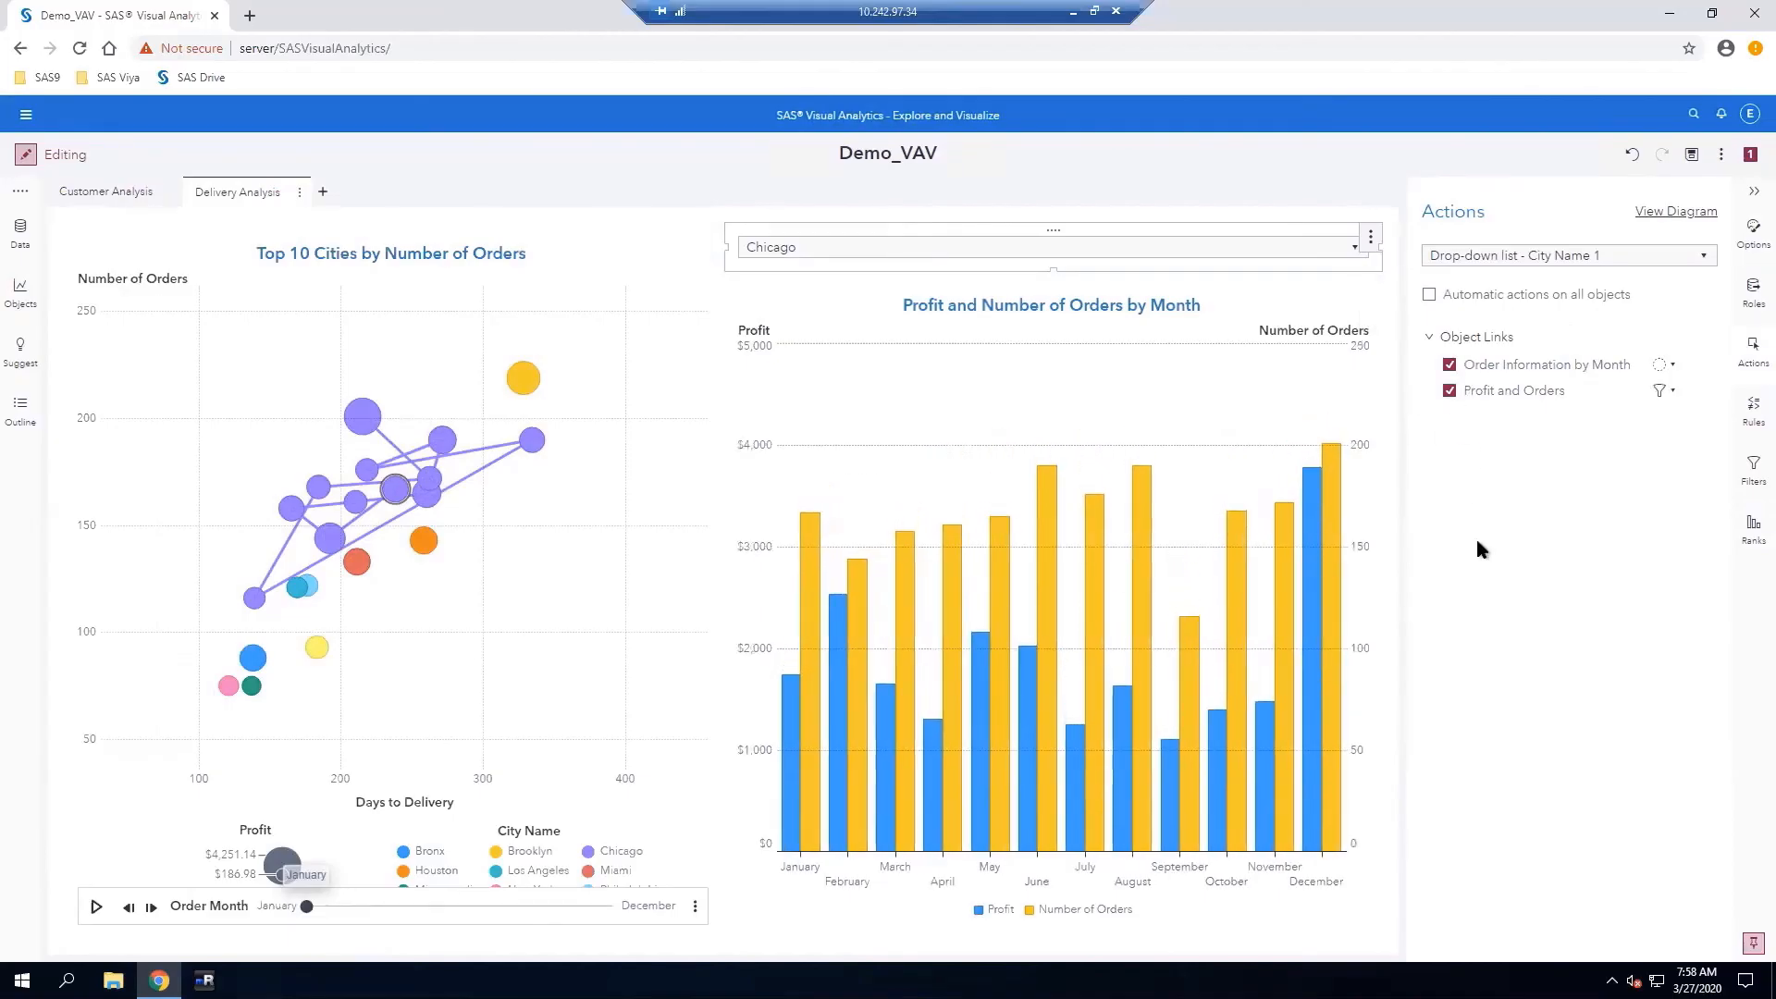
Choose Miami in the city drop-down list and switch the report from editing to viewing mode
{"action": "left_click", "coordinate": [1356, 250]}
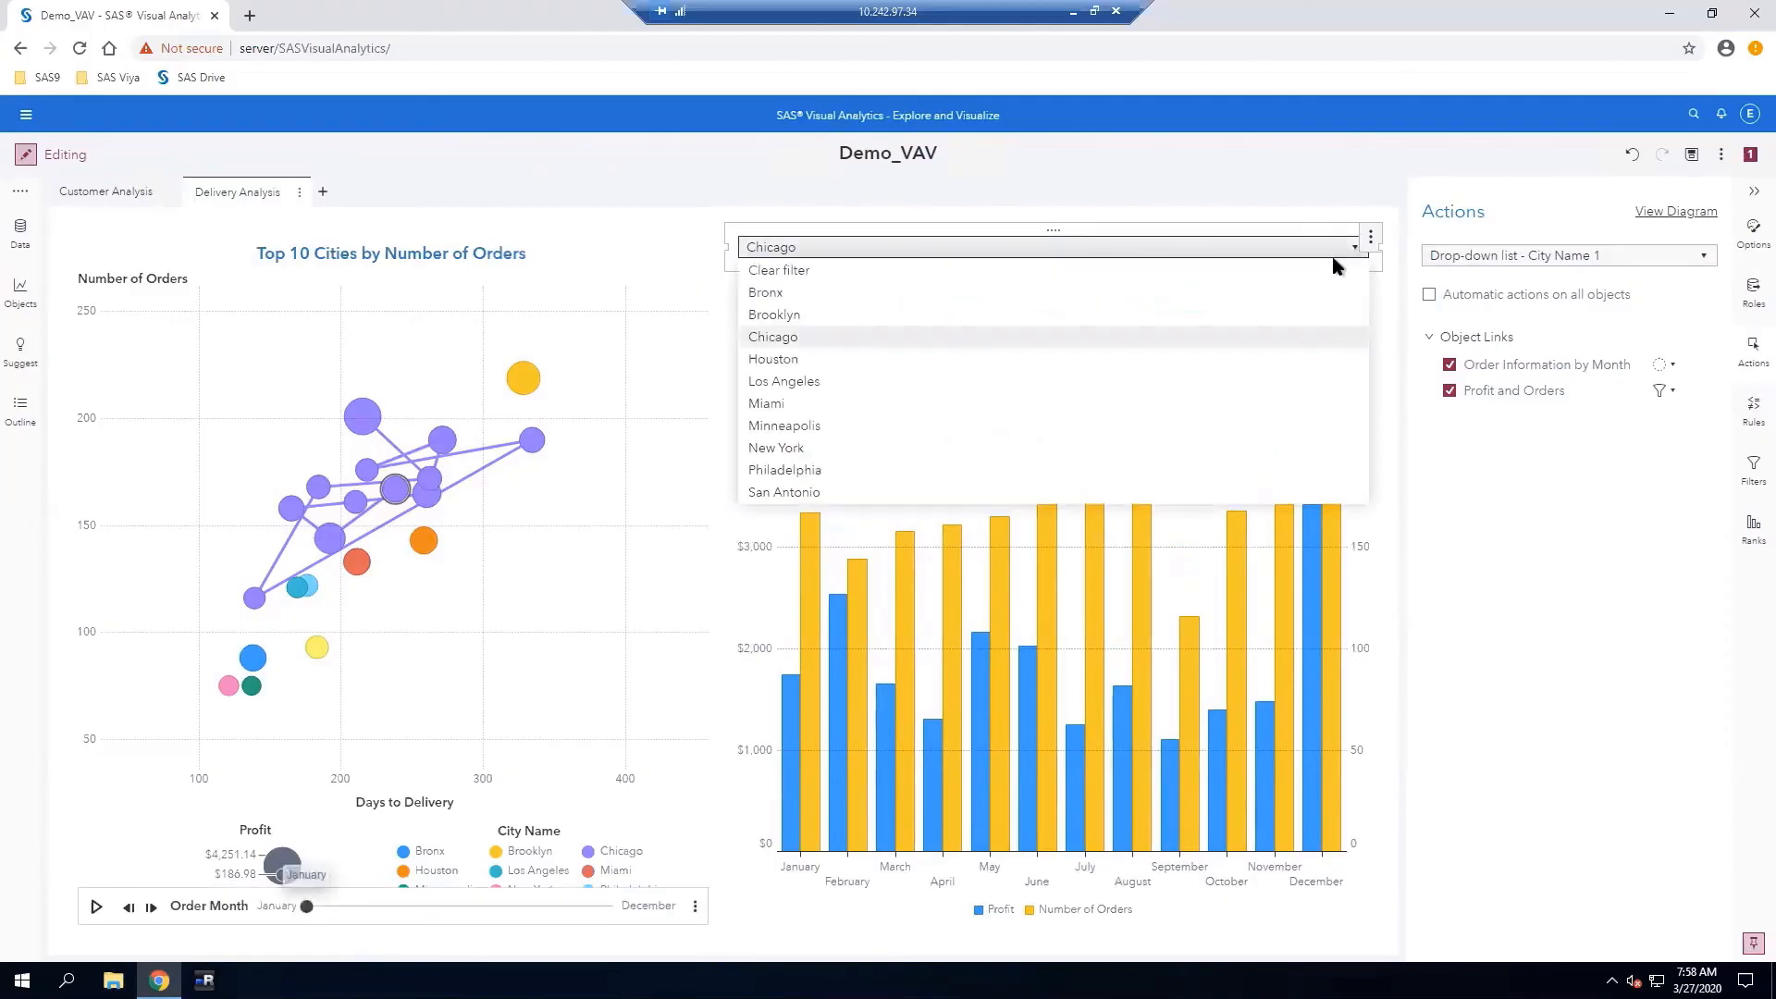
{"action": "left_click", "coordinate": [768, 406]}
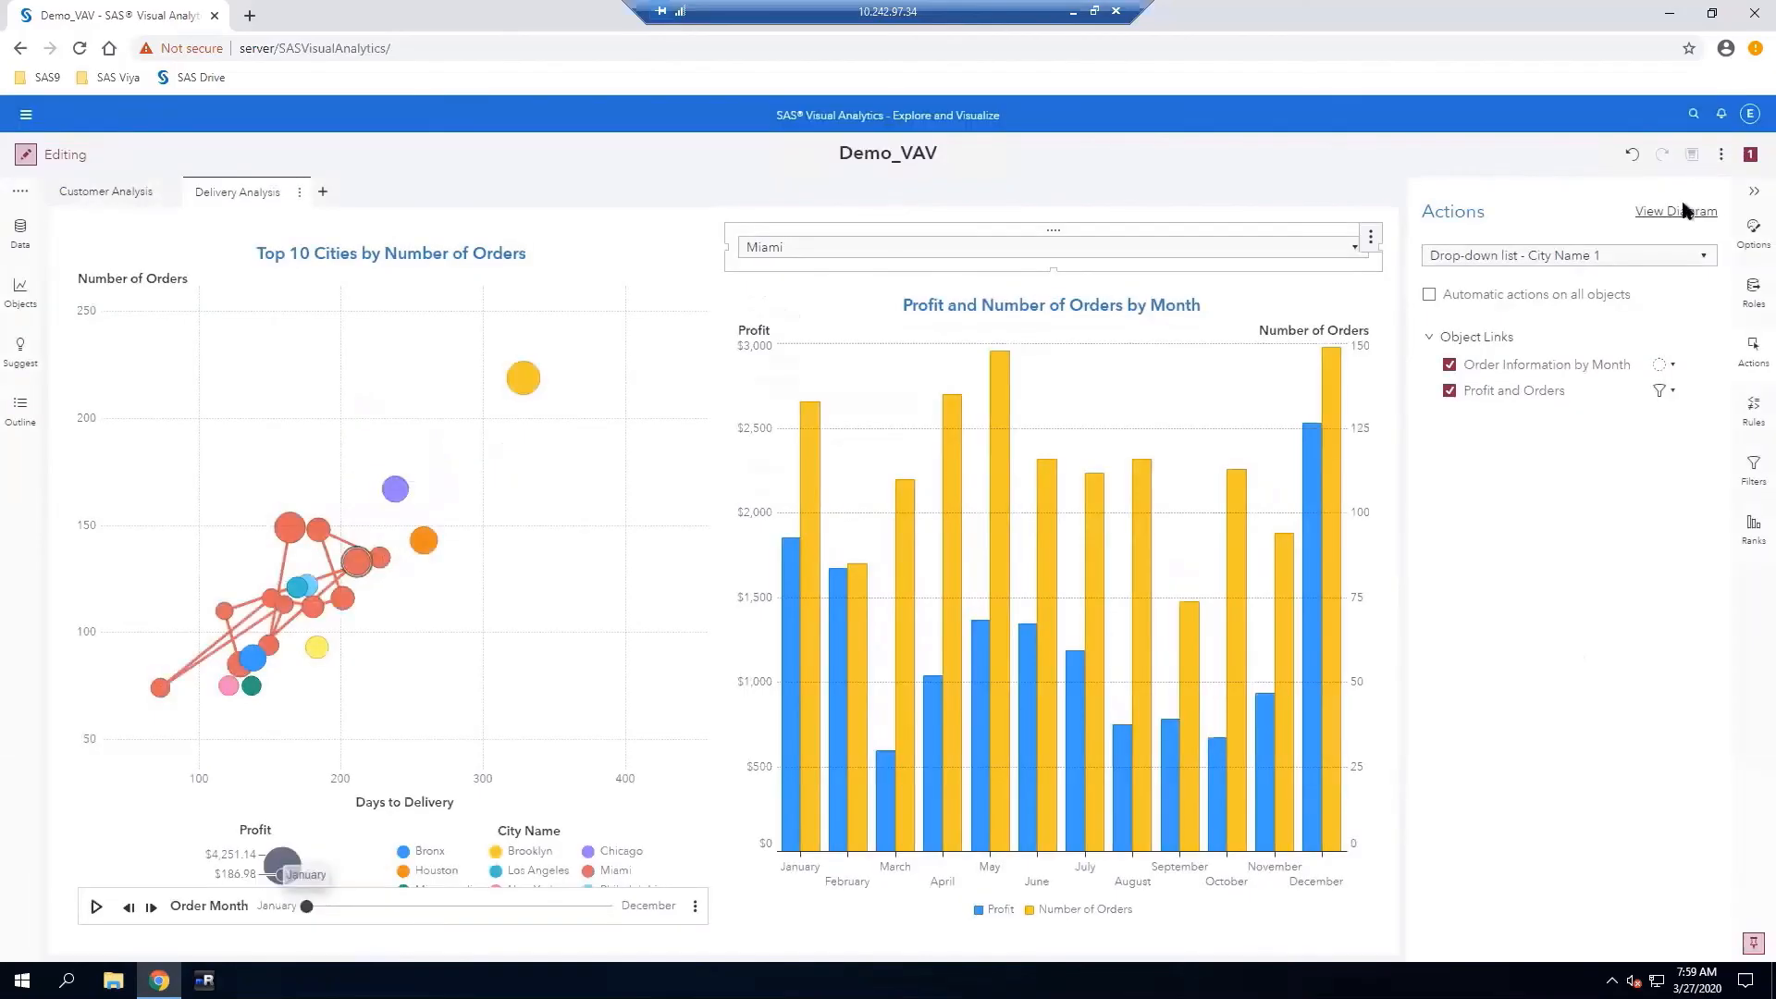
{"action": "left_click", "coordinate": [1723, 156]}
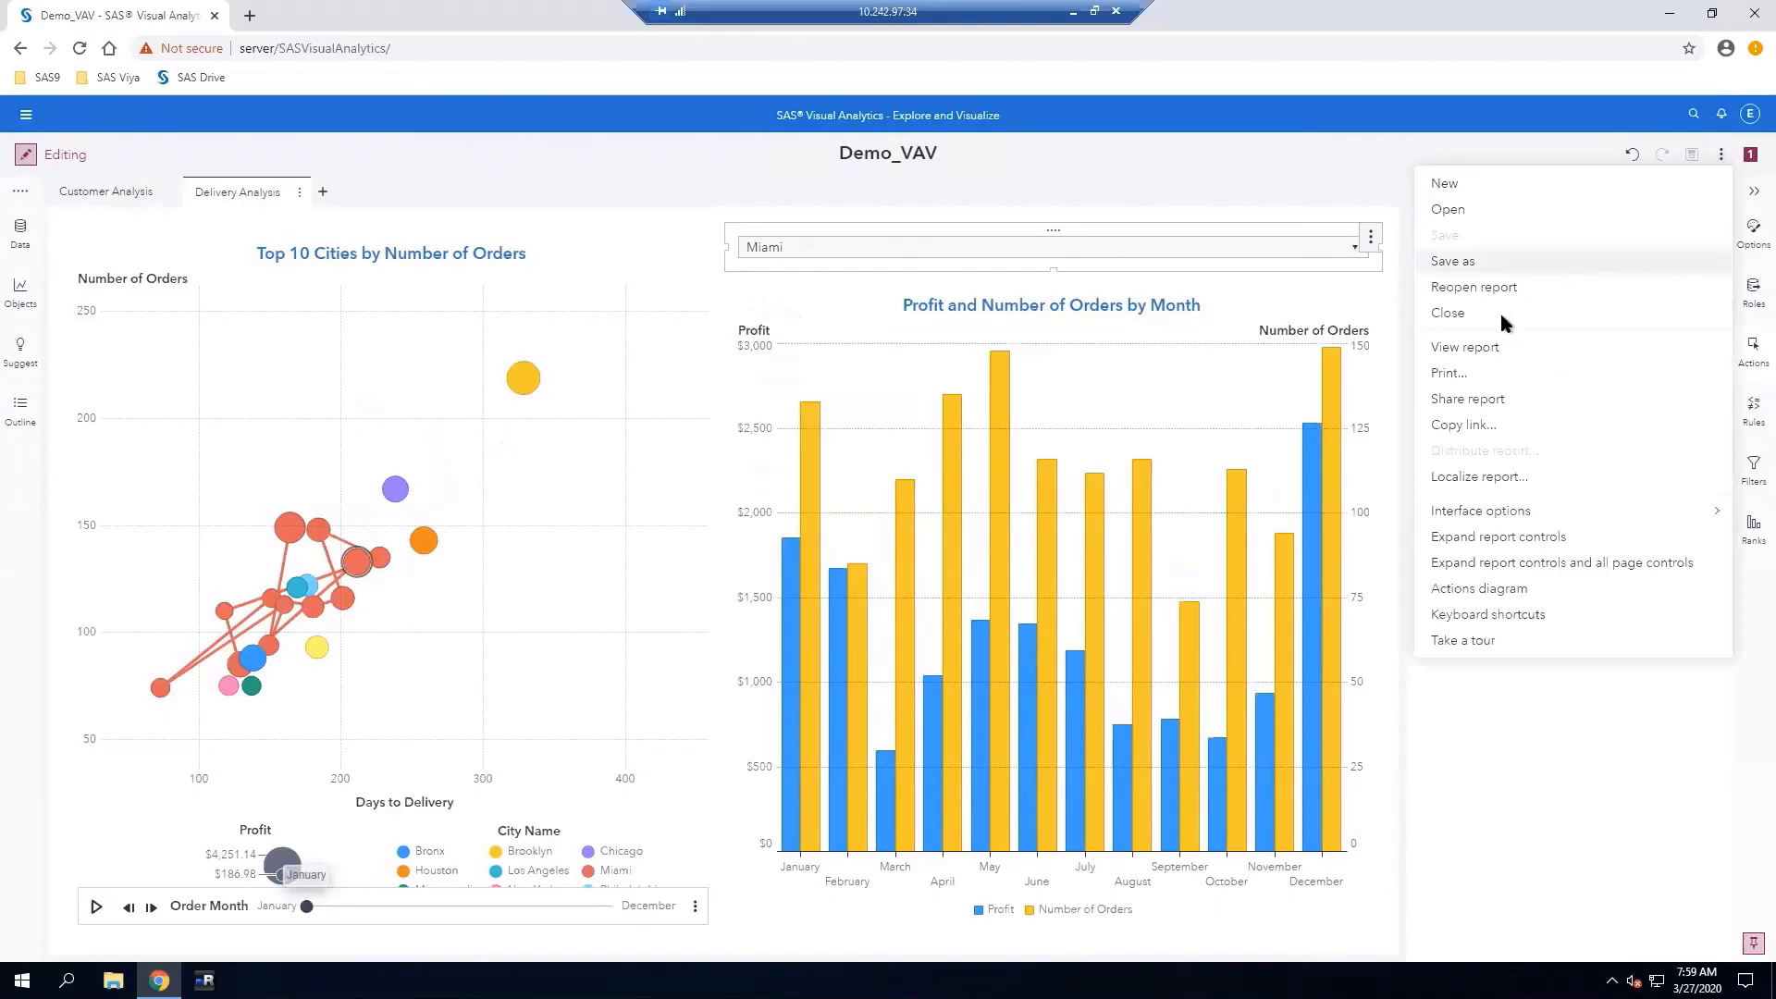
{"action": "left_click", "coordinate": [1492, 349]}
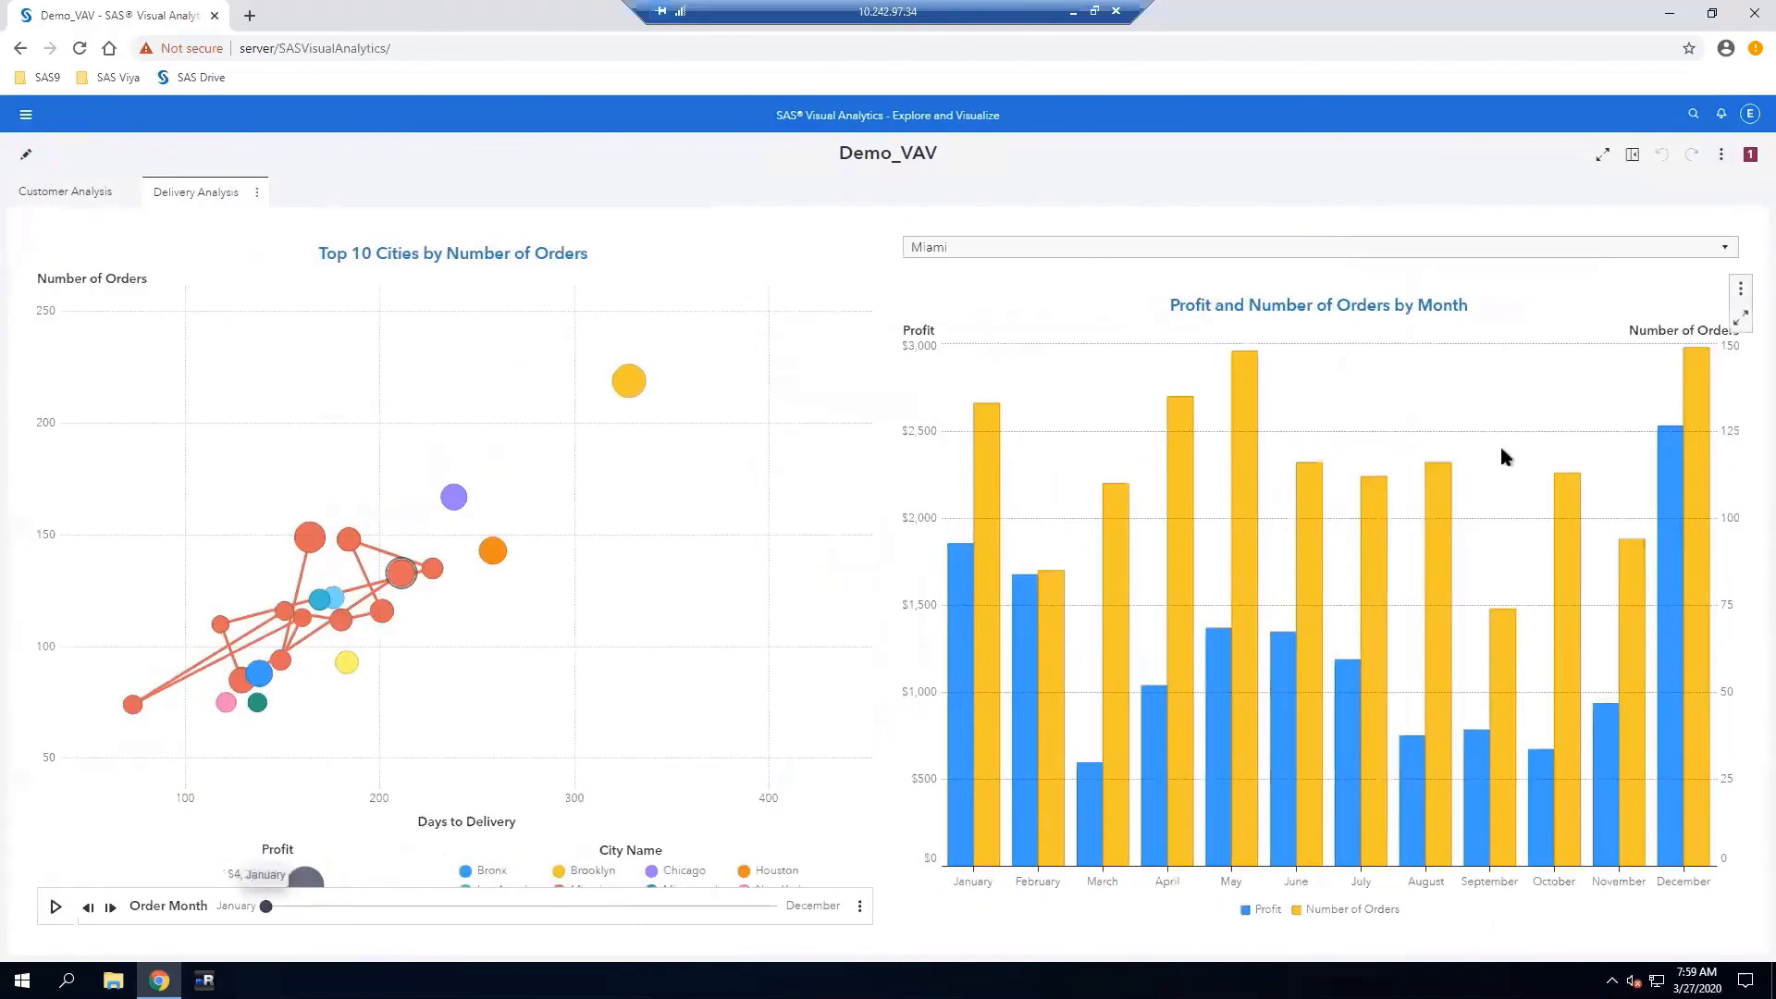
On the Customer Analysis page, filter by Retail Sale and drill down from Oklahoma to its zip codes in the treemap
{"action": "left_click", "coordinate": [88, 196]}
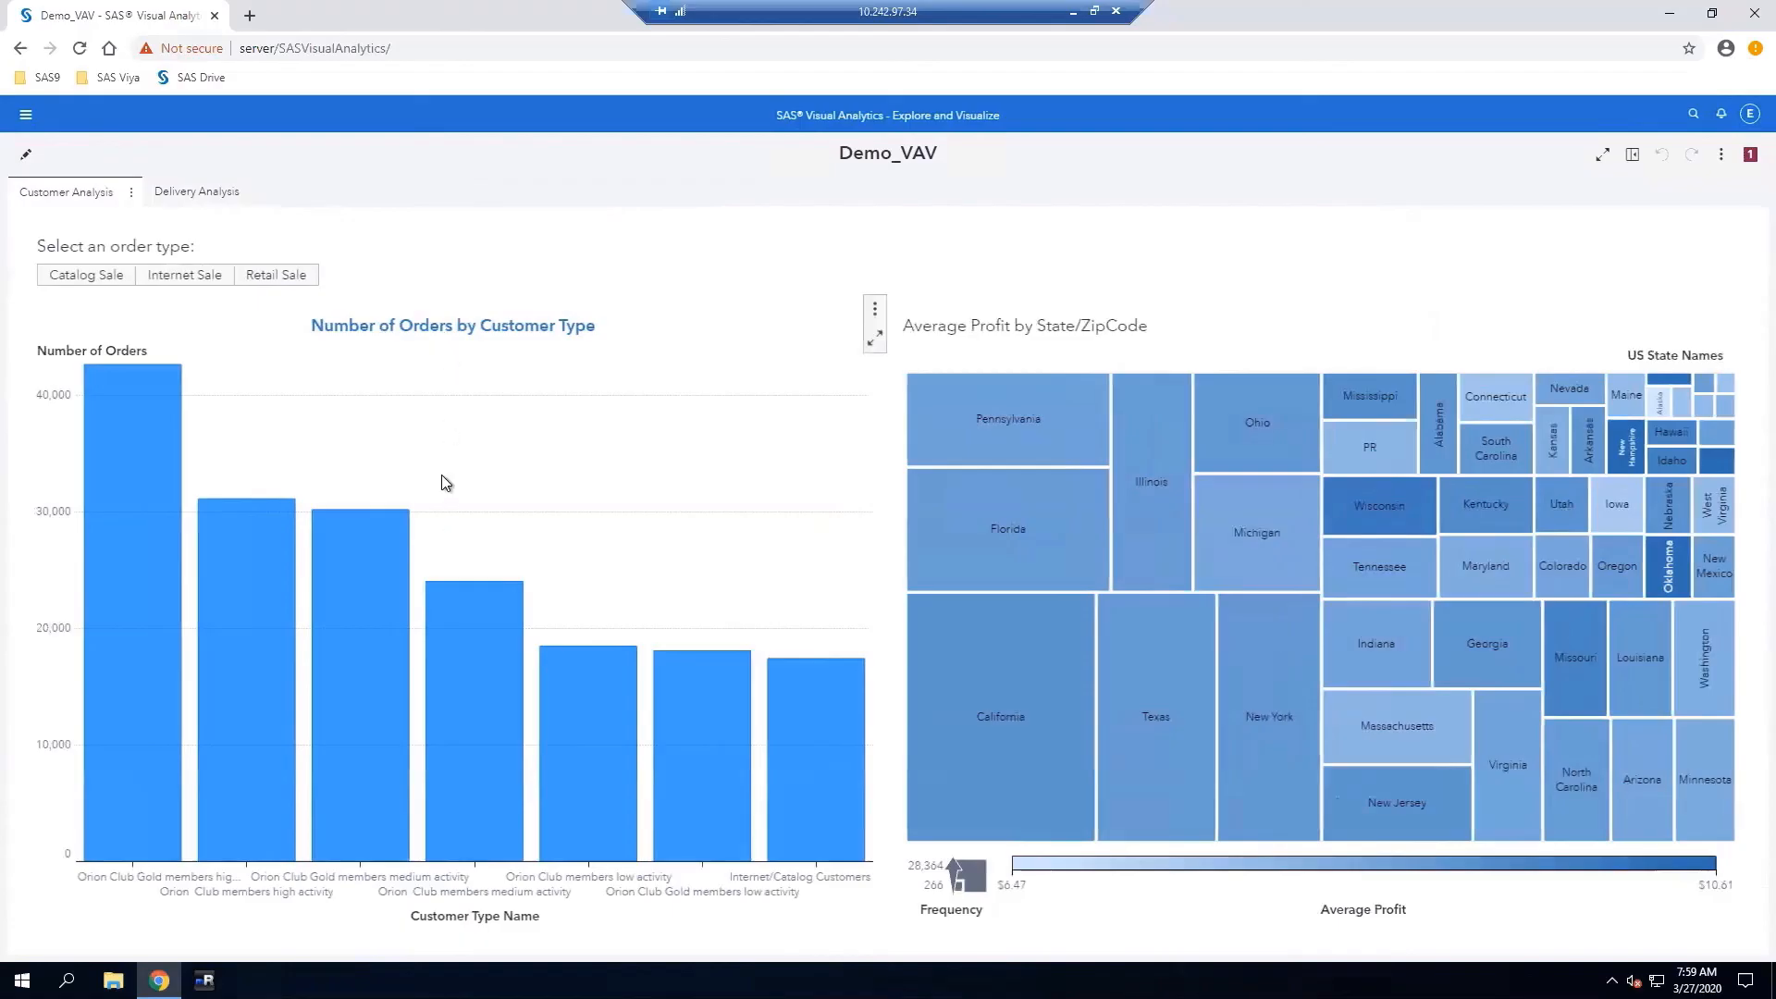
{"action": "left_click", "coordinate": [268, 287]}
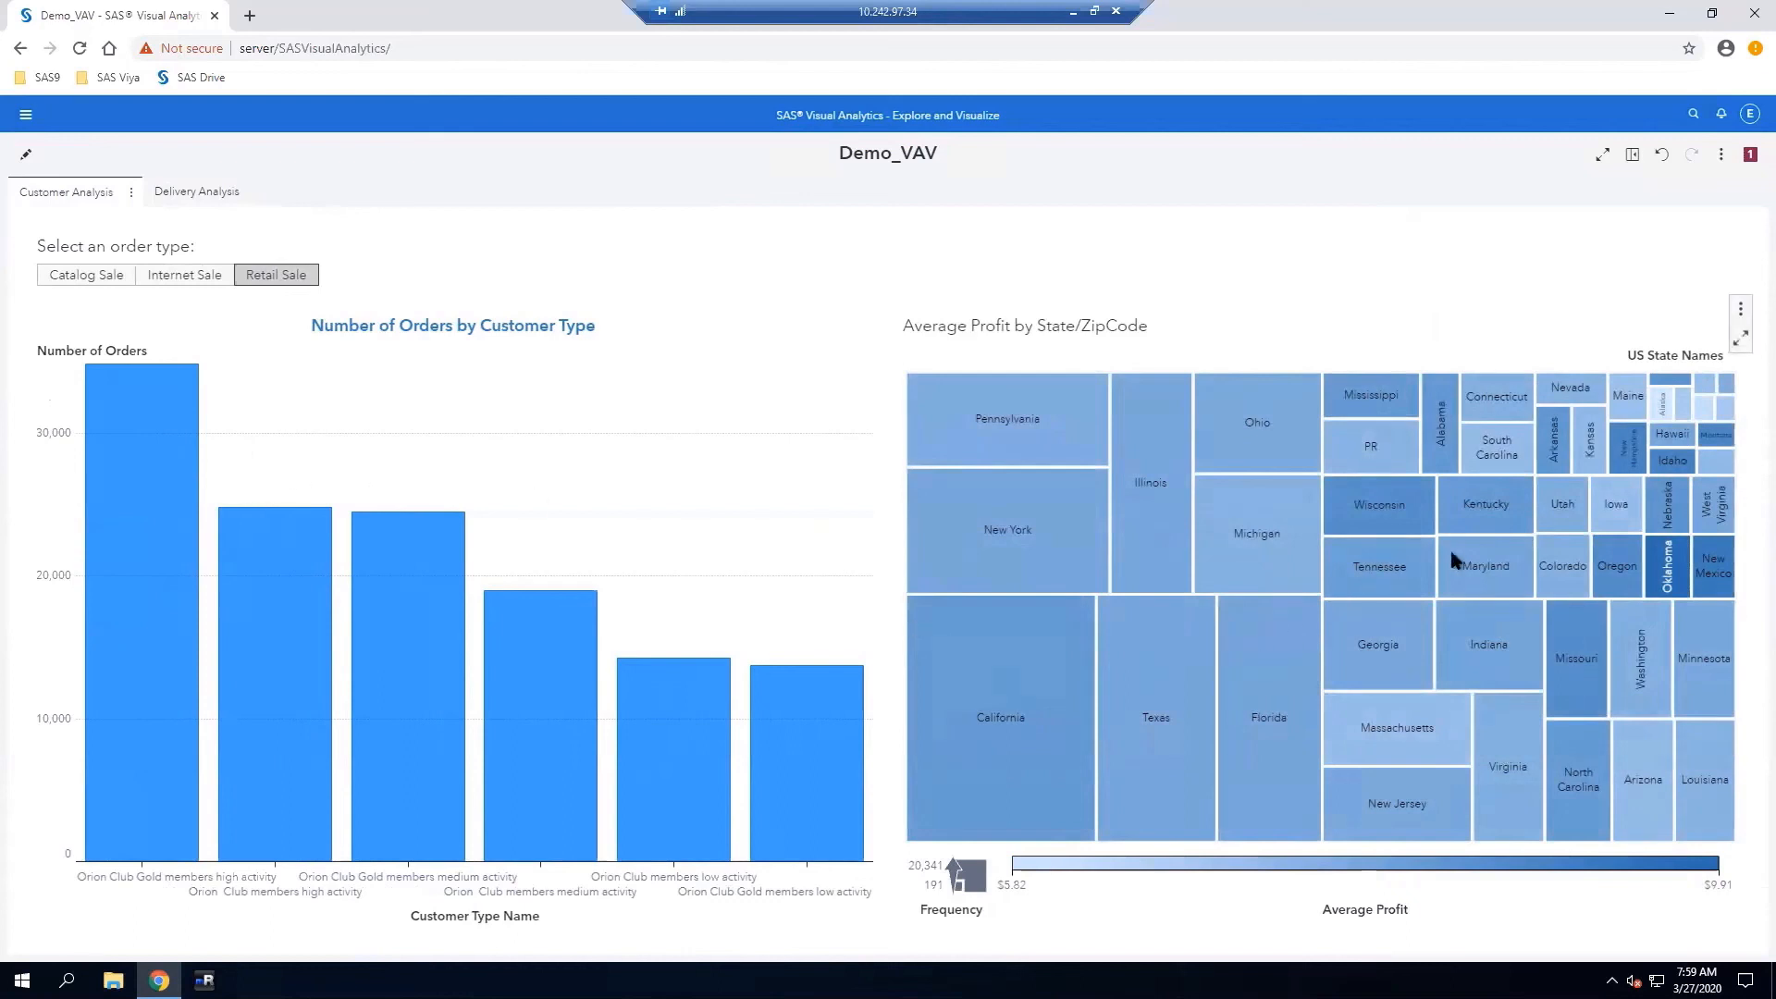
{"action": "mouse_move", "coordinate": [1671, 576]}
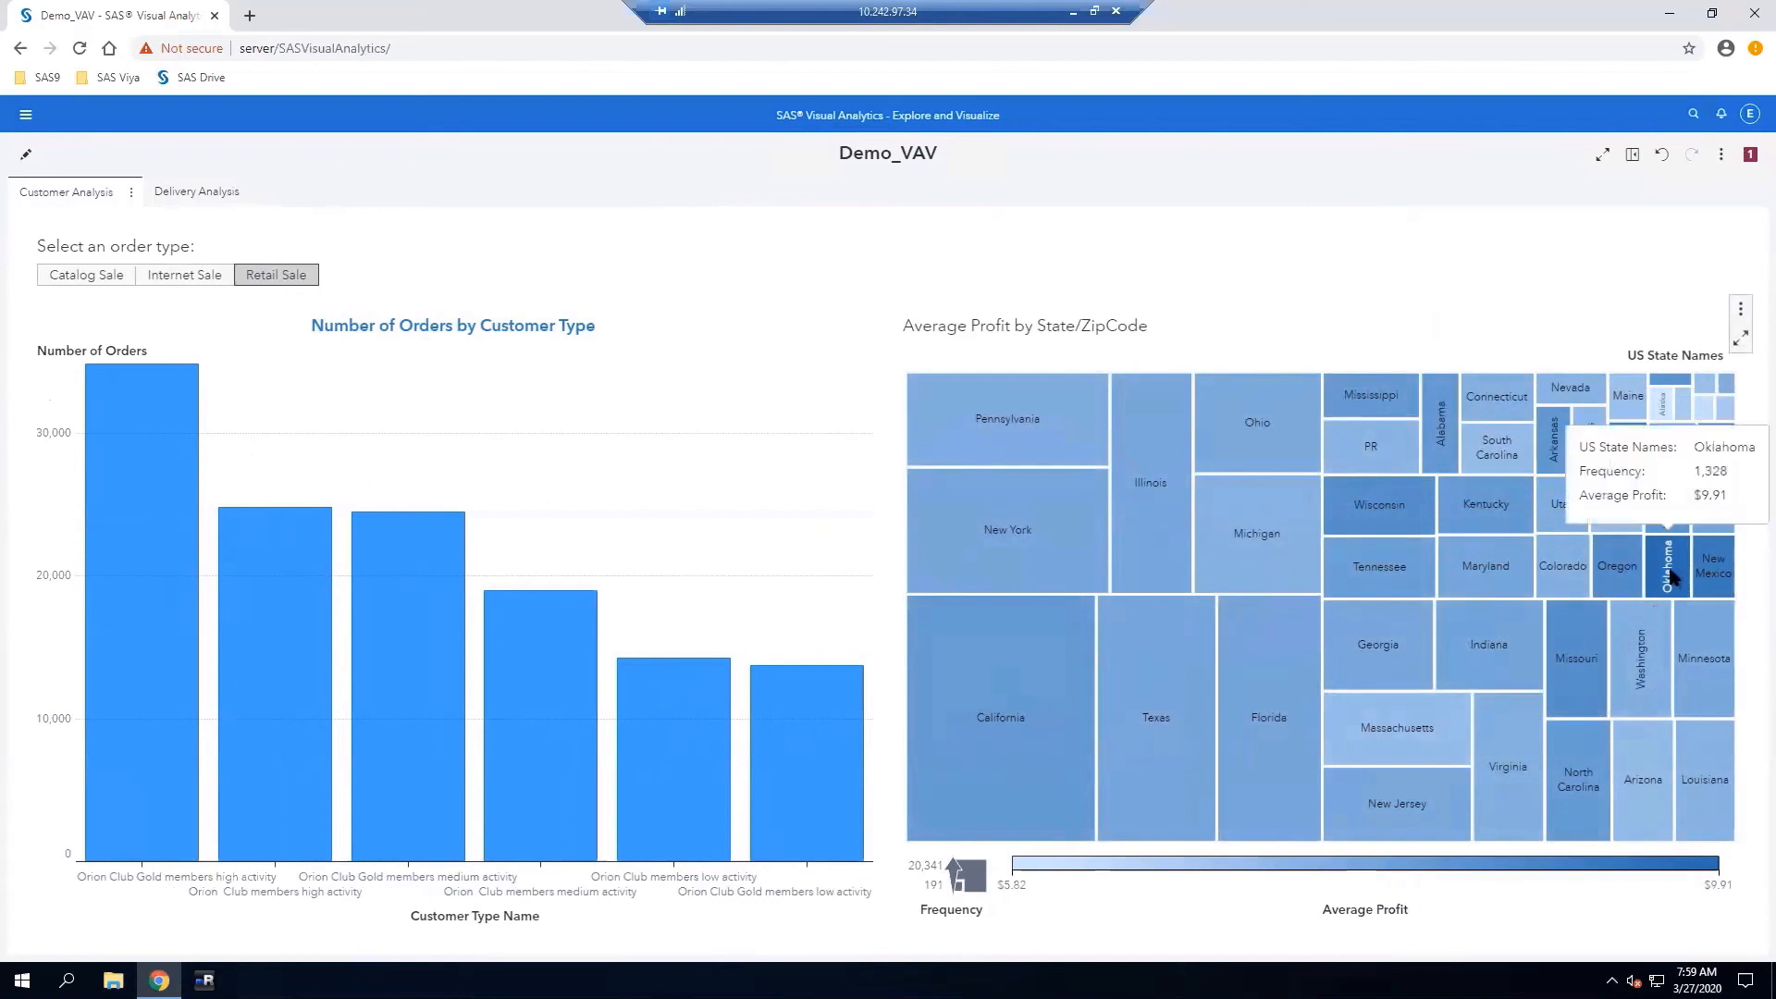
{"action": "double_click", "coordinate": [1671, 575]}
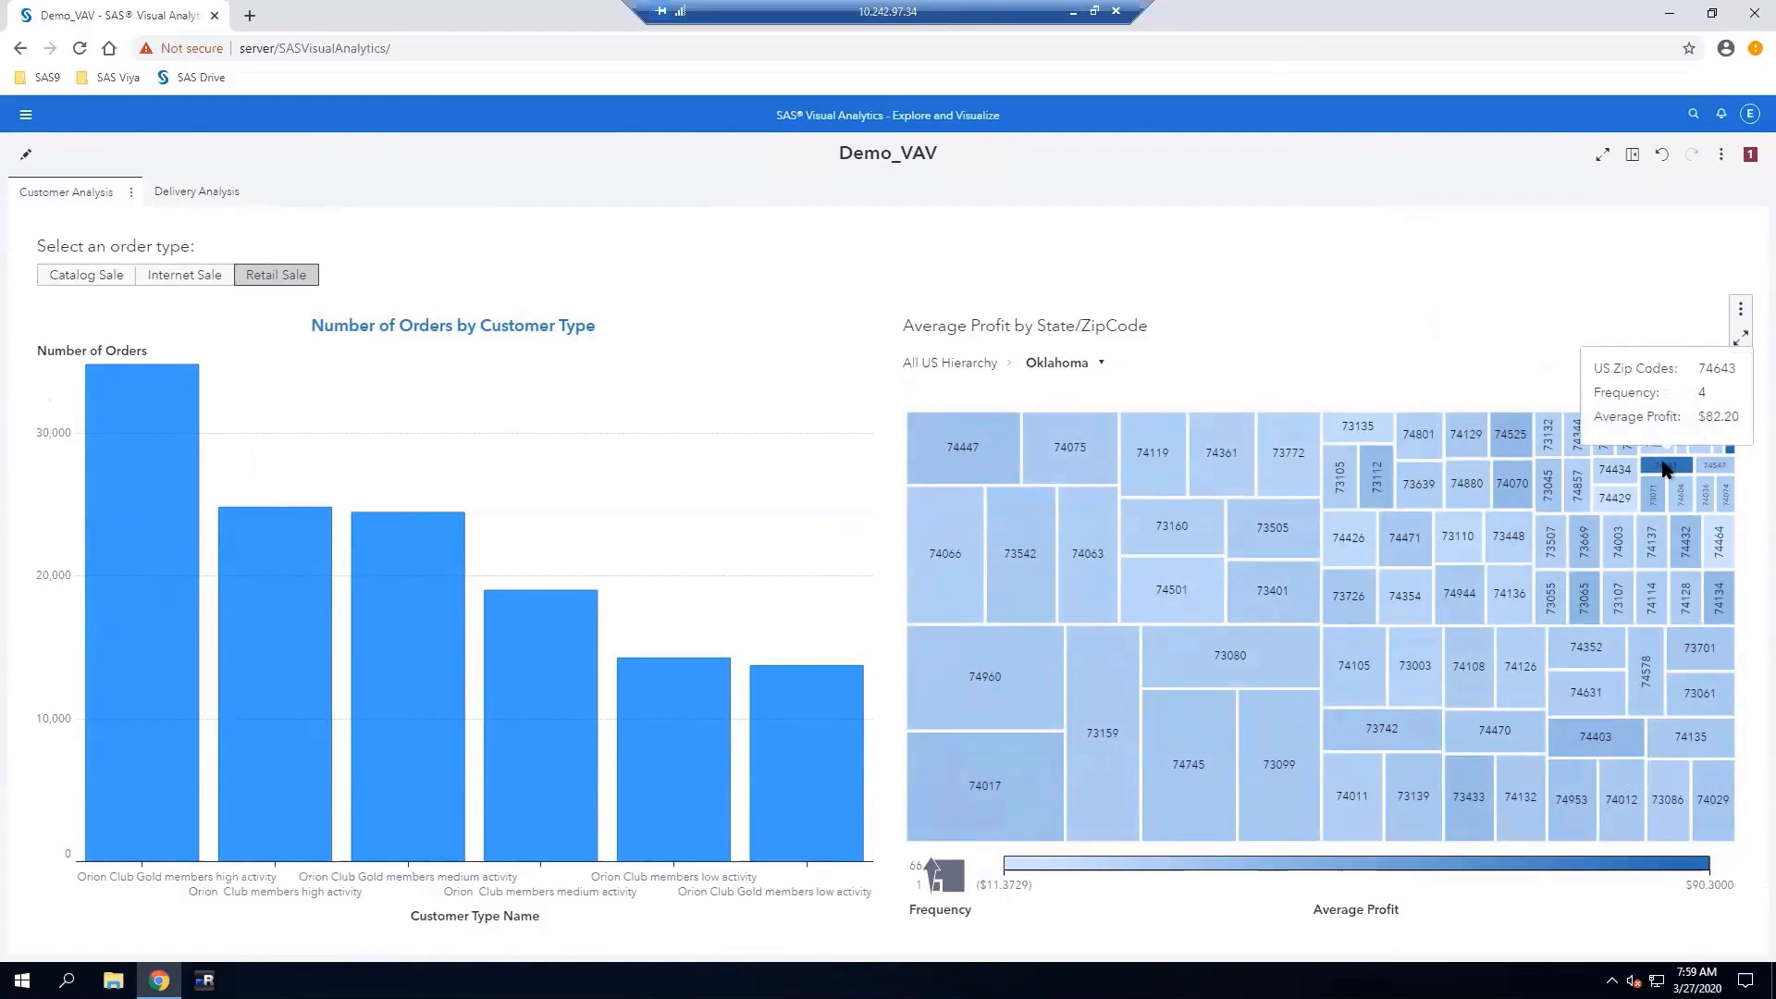
Clear the Retail Sale selection, then choose San Antonio in the city drop-down list on the Delivery Analysis page
{"action": "left_click", "coordinate": [276, 278]}
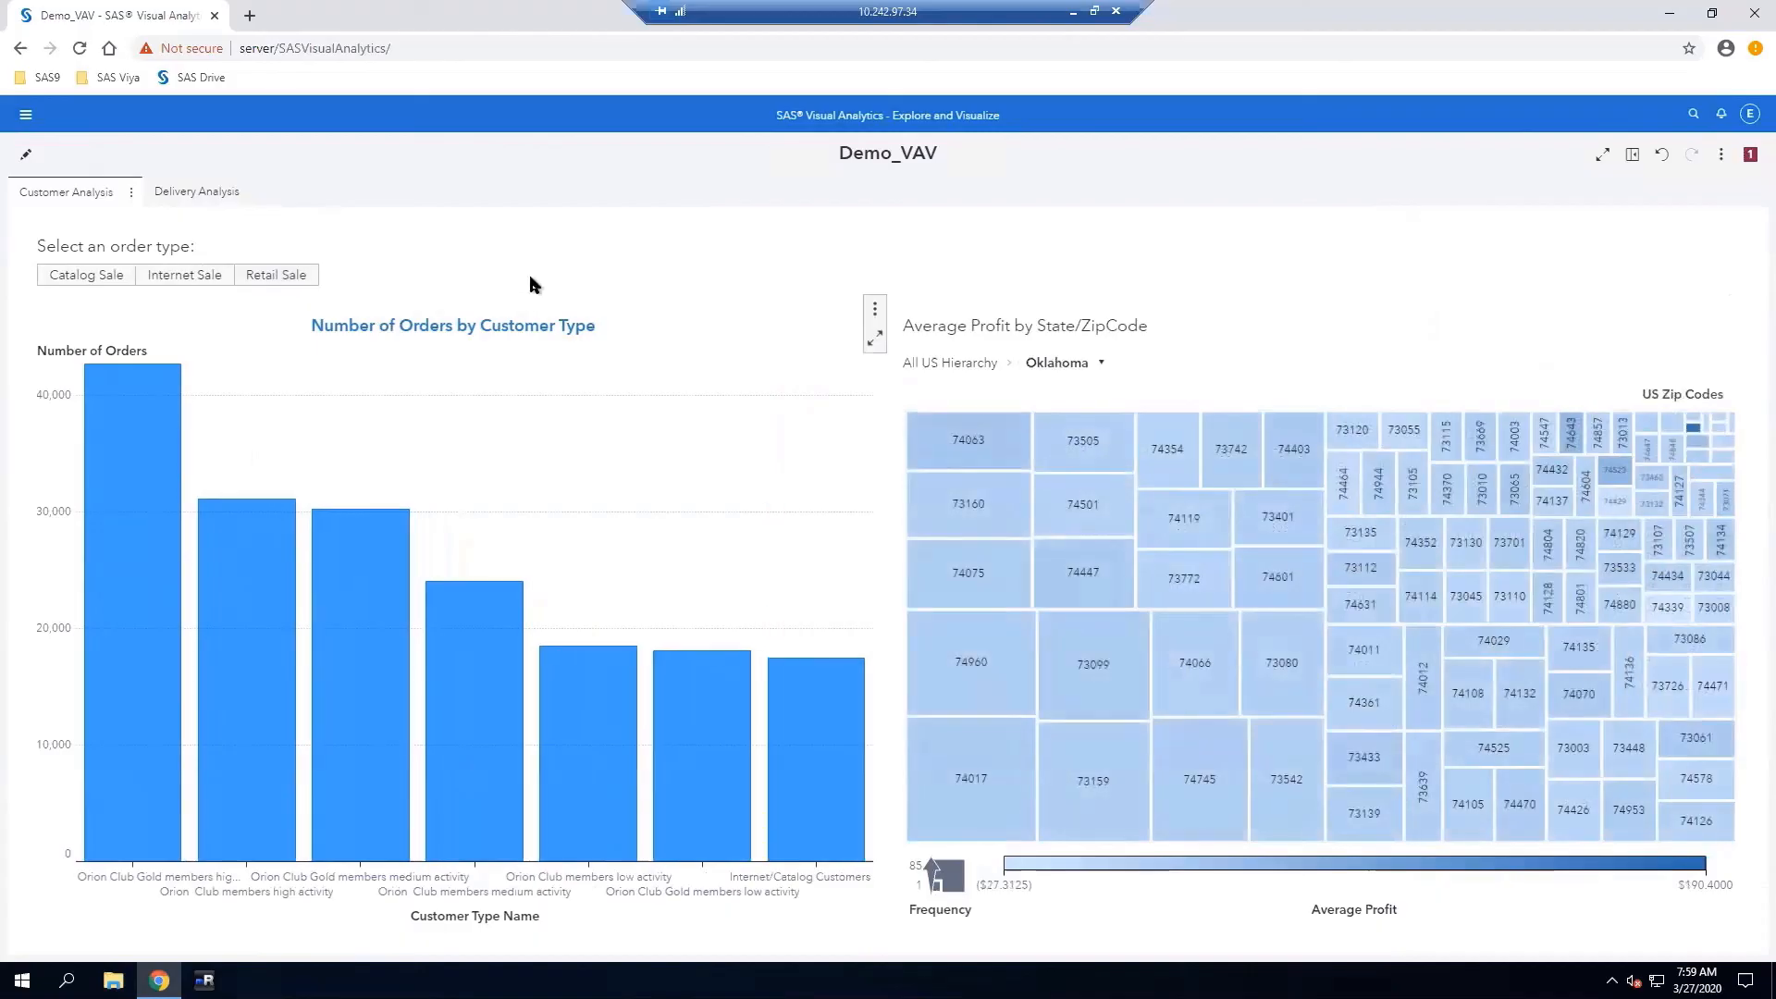
{"action": "left_click", "coordinate": [184, 191]}
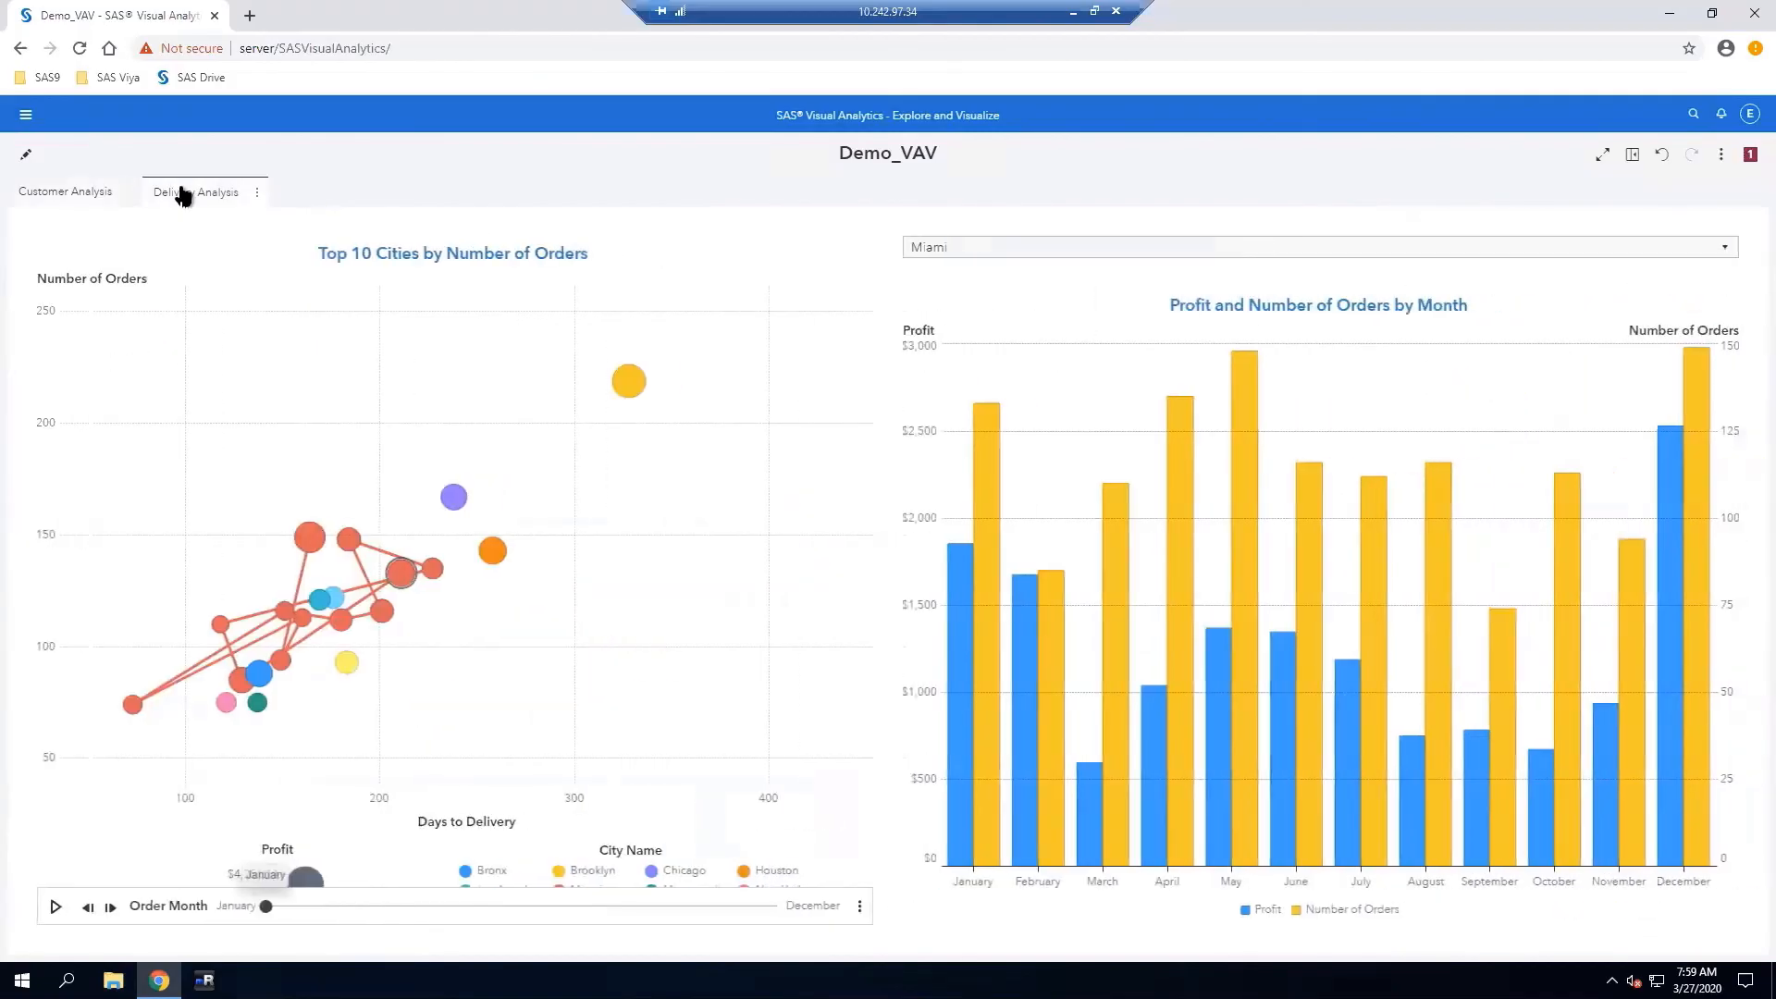
{"action": "left_click", "coordinate": [1722, 248]}
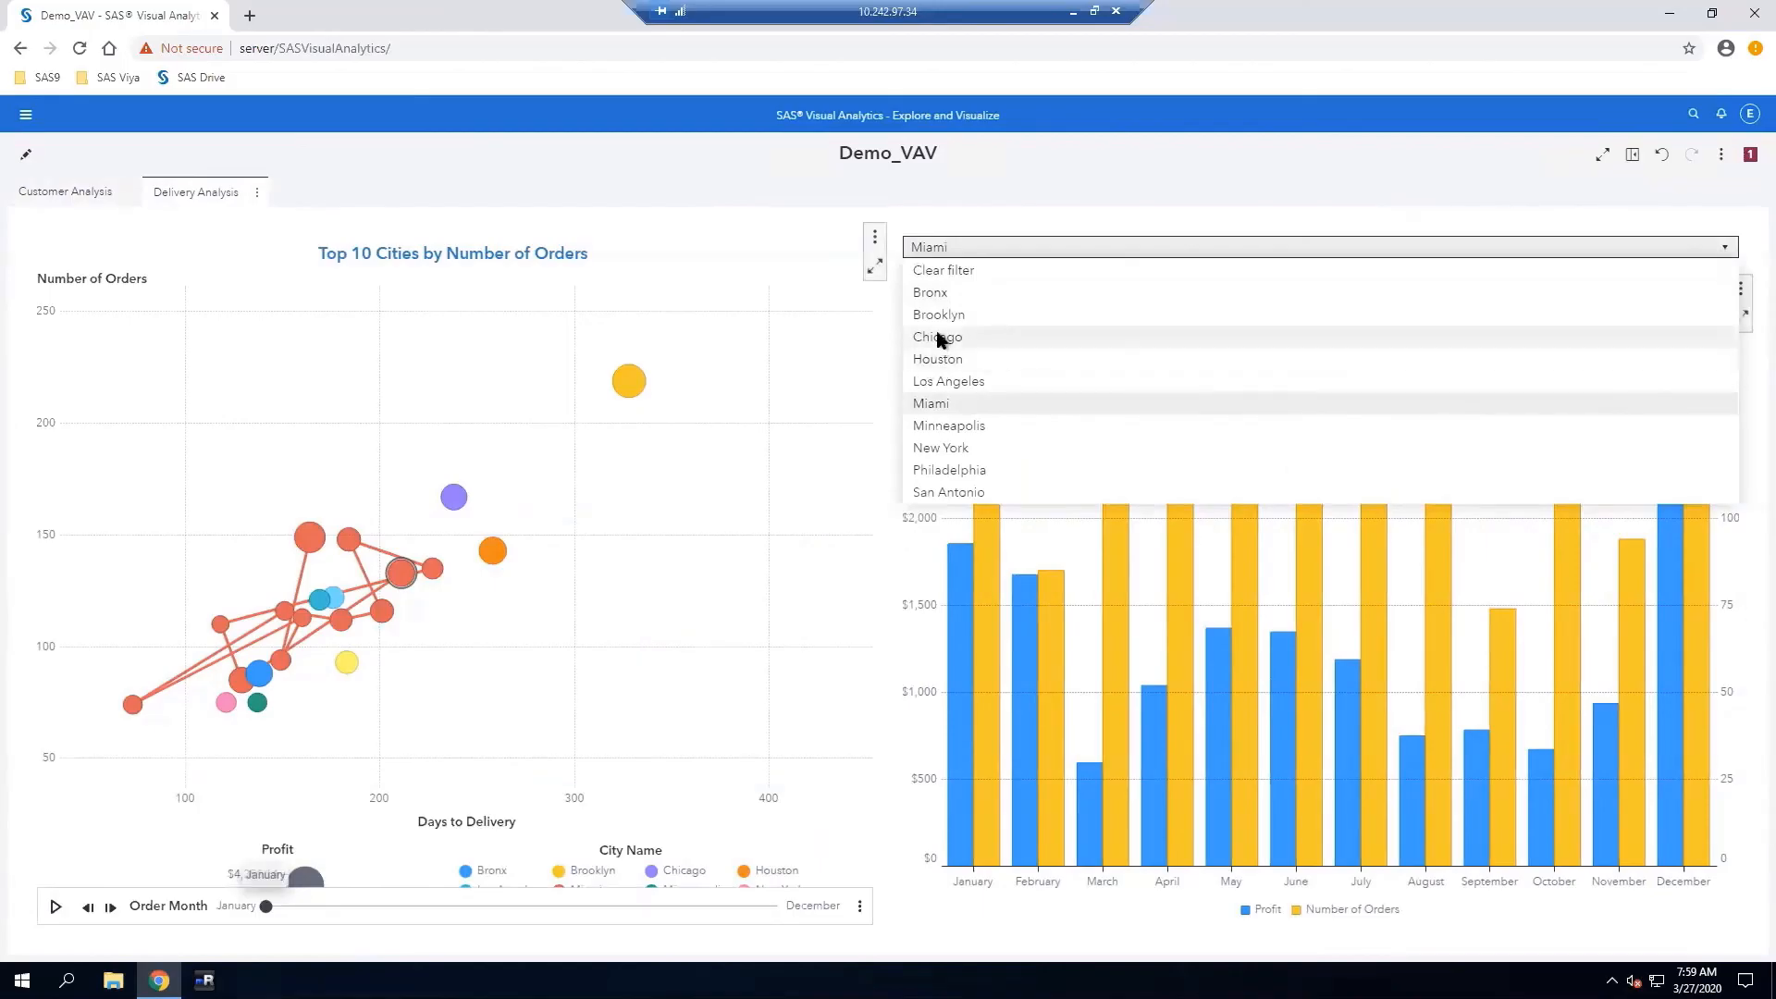
{"action": "left_click", "coordinate": [945, 492]}
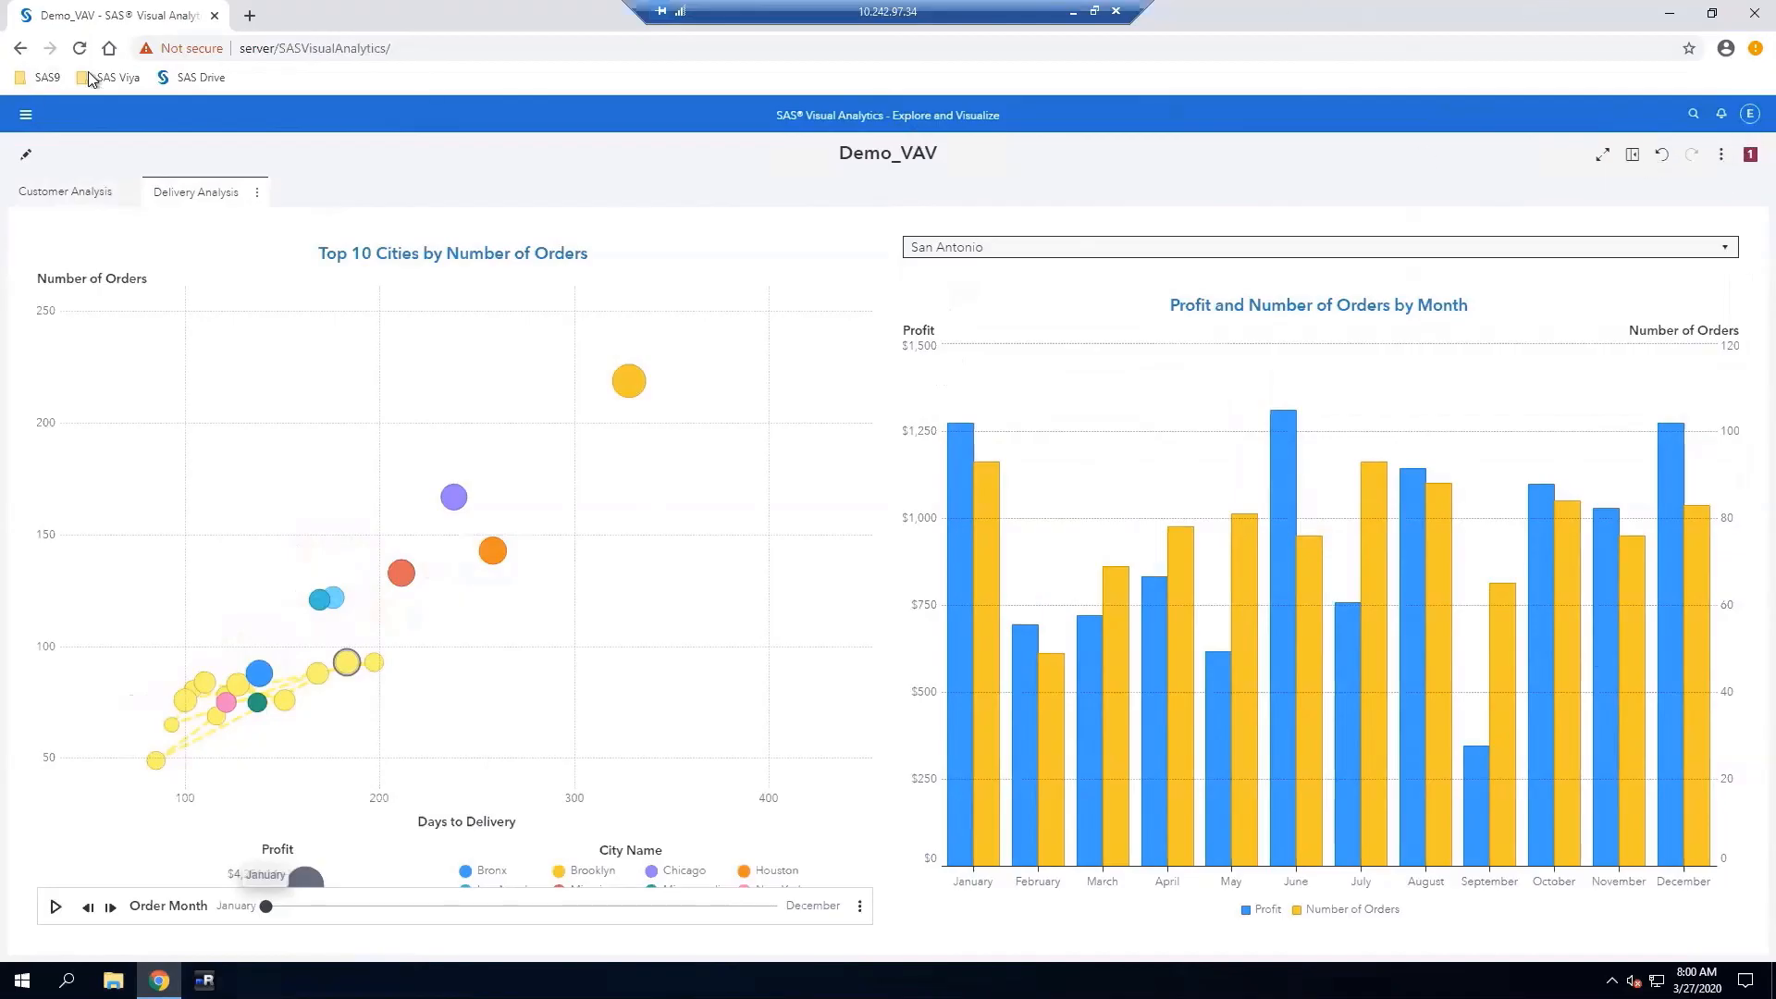
Switch to SAS Drive (Share and Collaborate) and open My Folder
{"action": "left_click", "coordinate": [24, 117]}
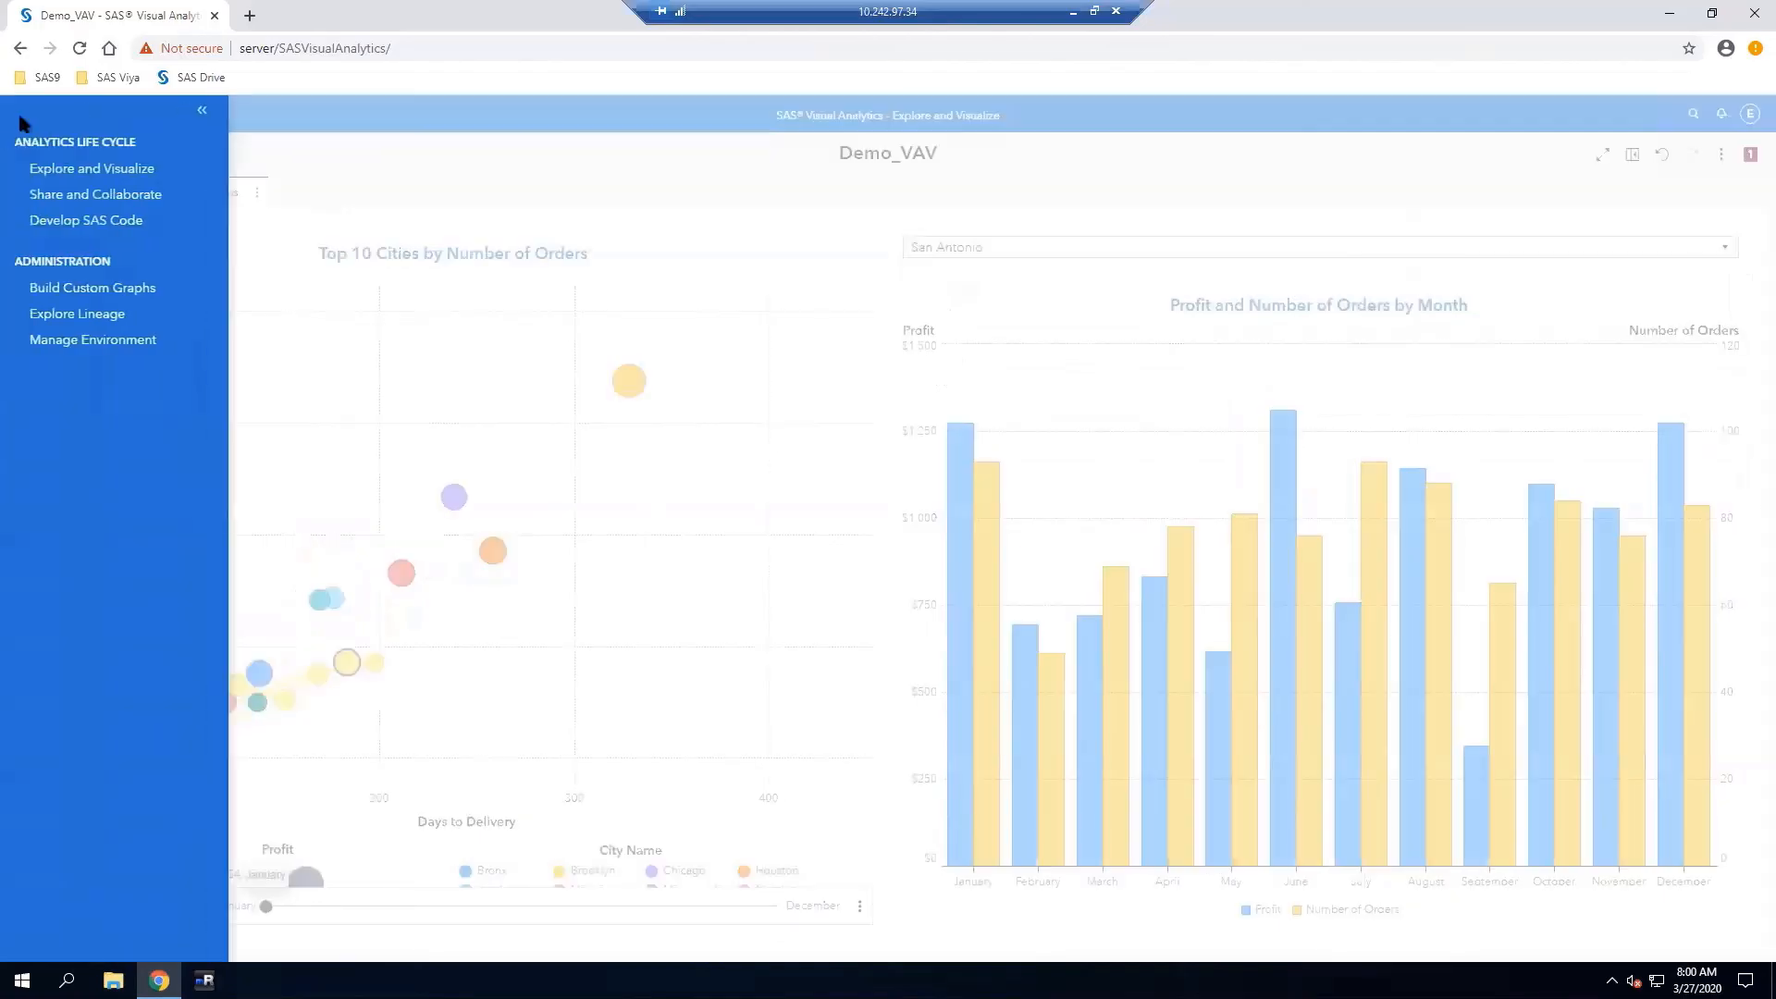
{"action": "left_click", "coordinate": [76, 197]}
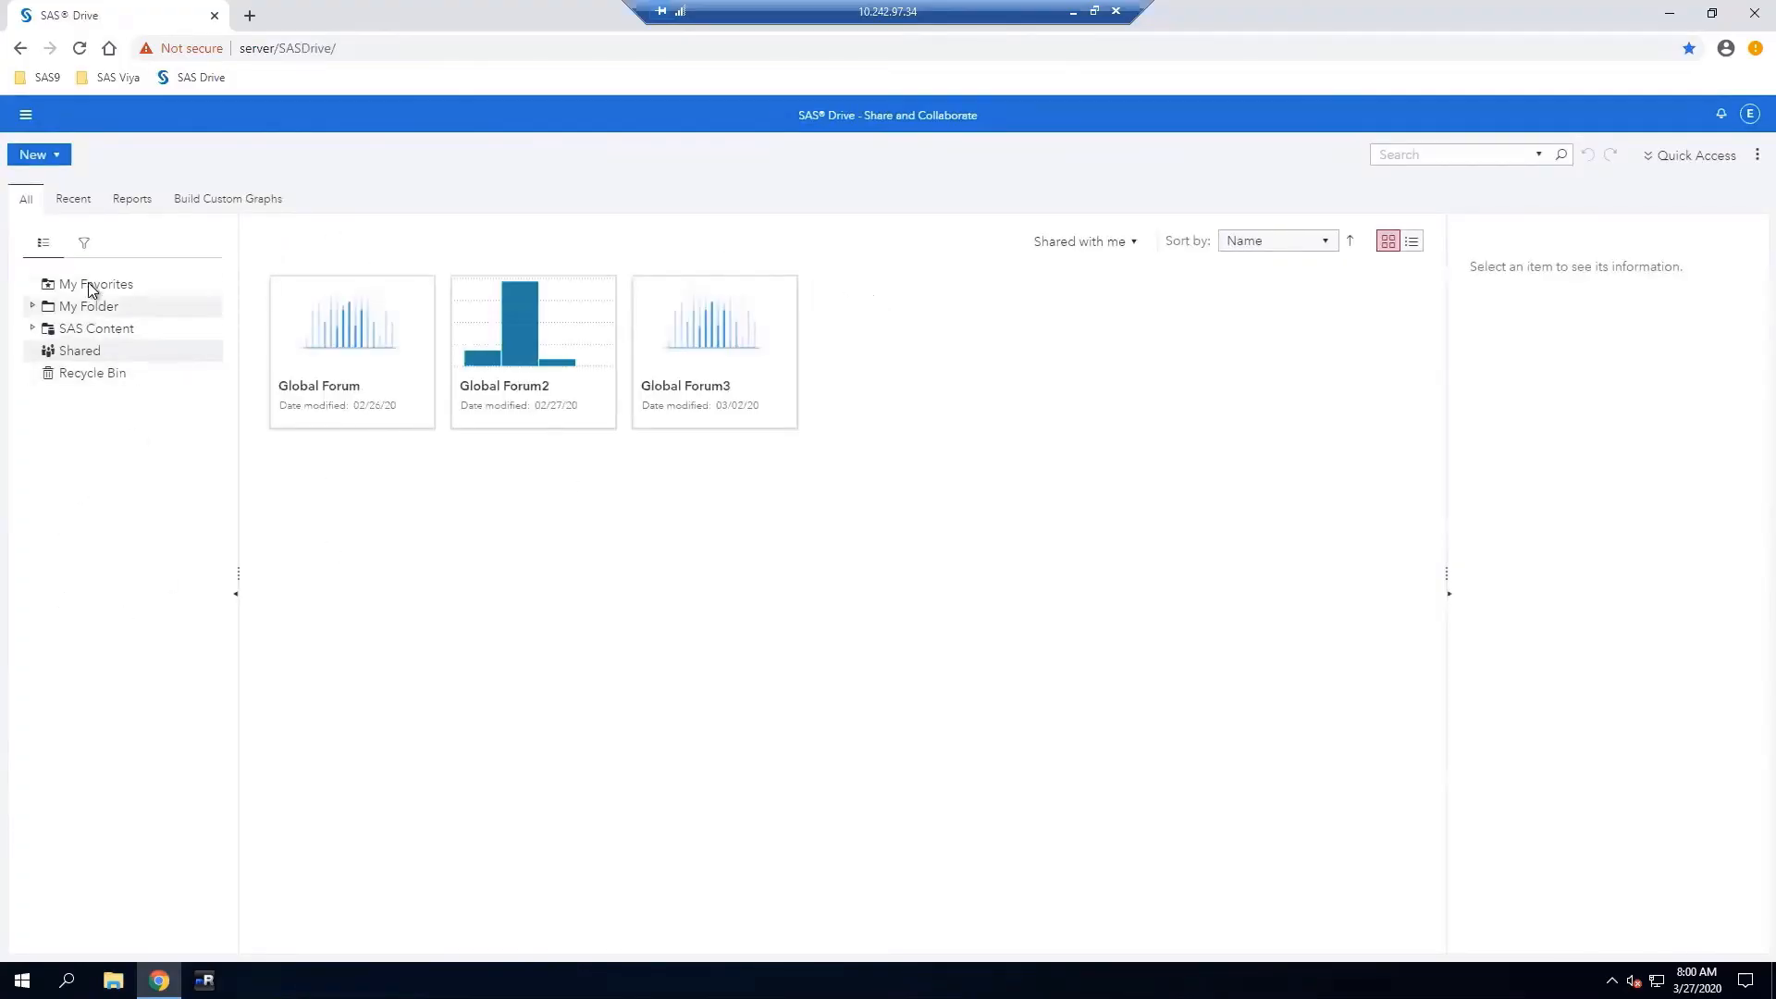
{"action": "left_click", "coordinate": [68, 309]}
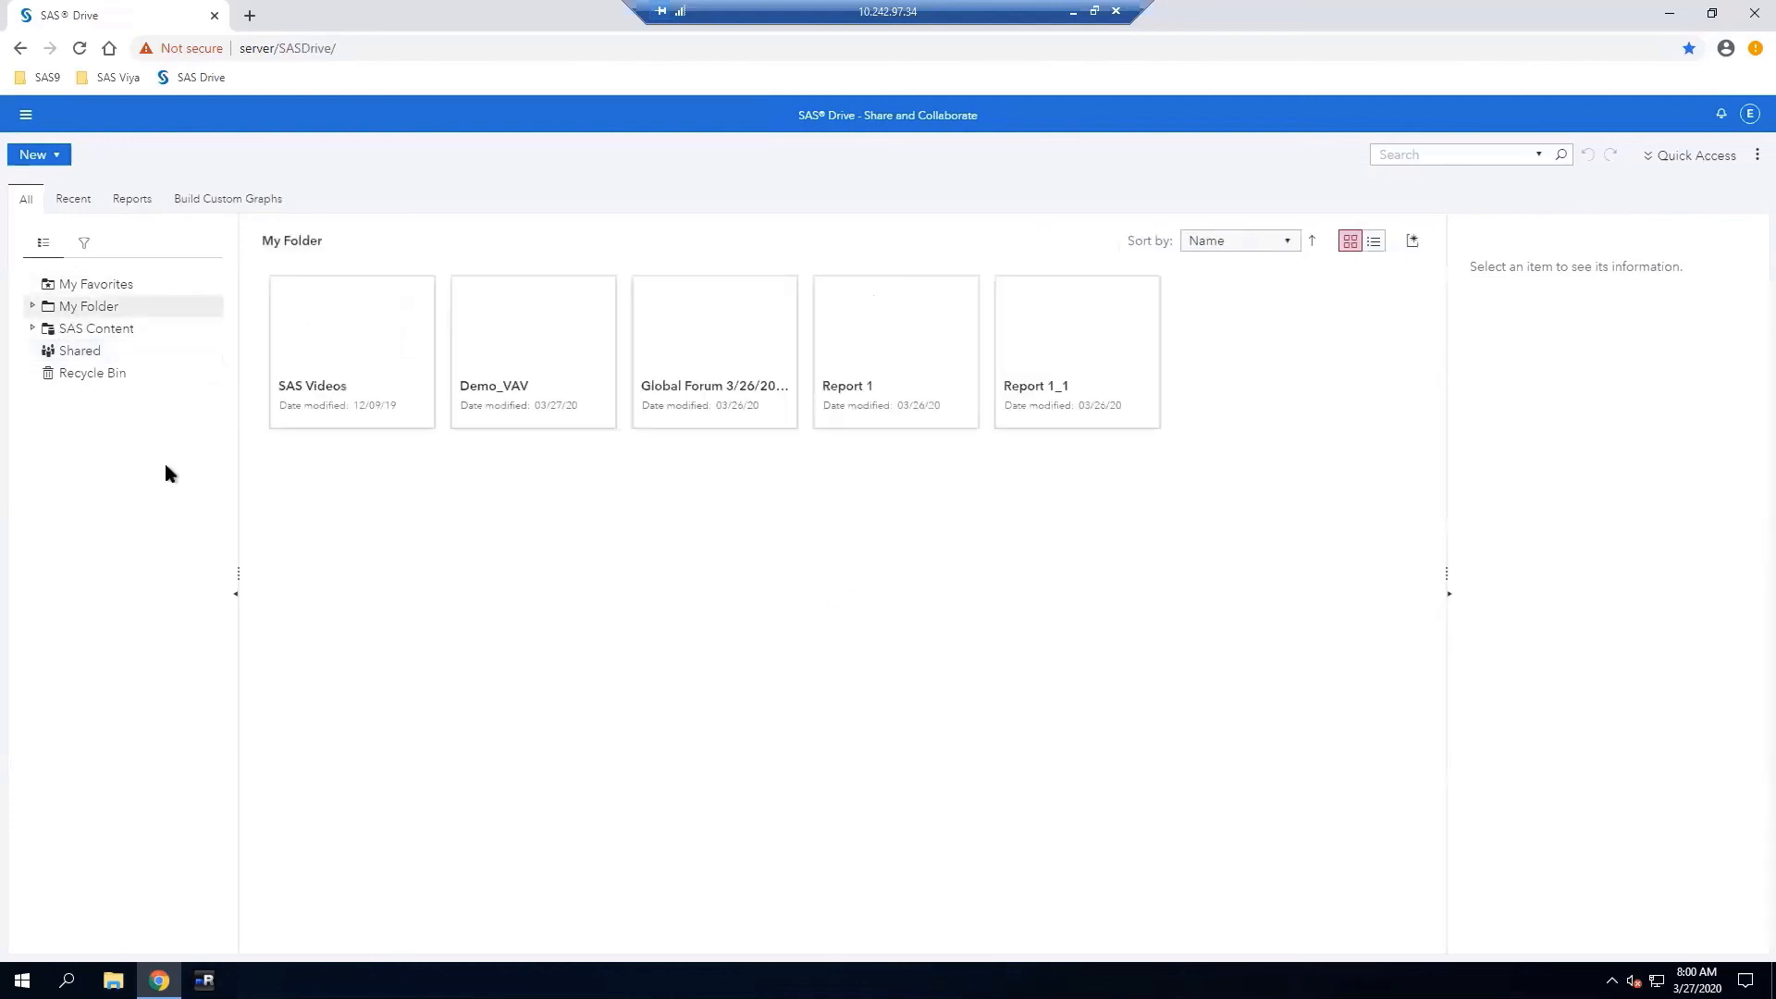